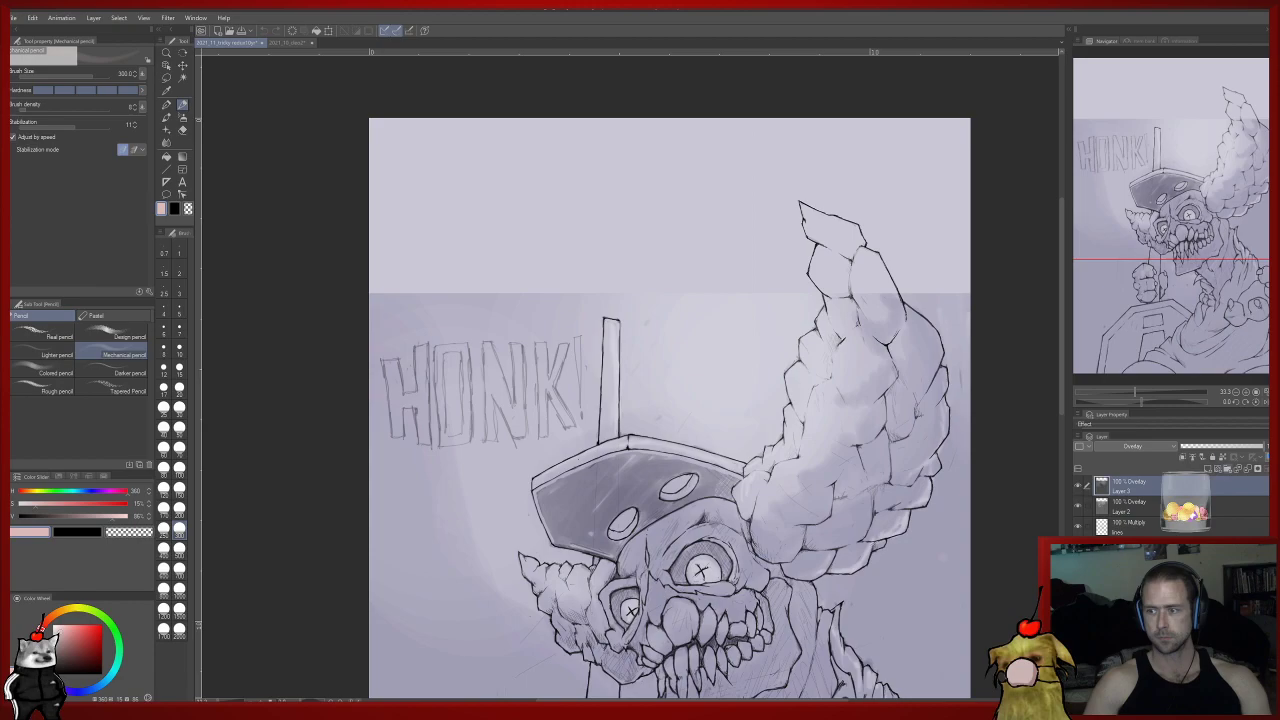
With Layer 3 hidden, soften the hard tonal edge above the HONK! lettering on Layer 2 using the sampled grey.
left_click(1248, 469)
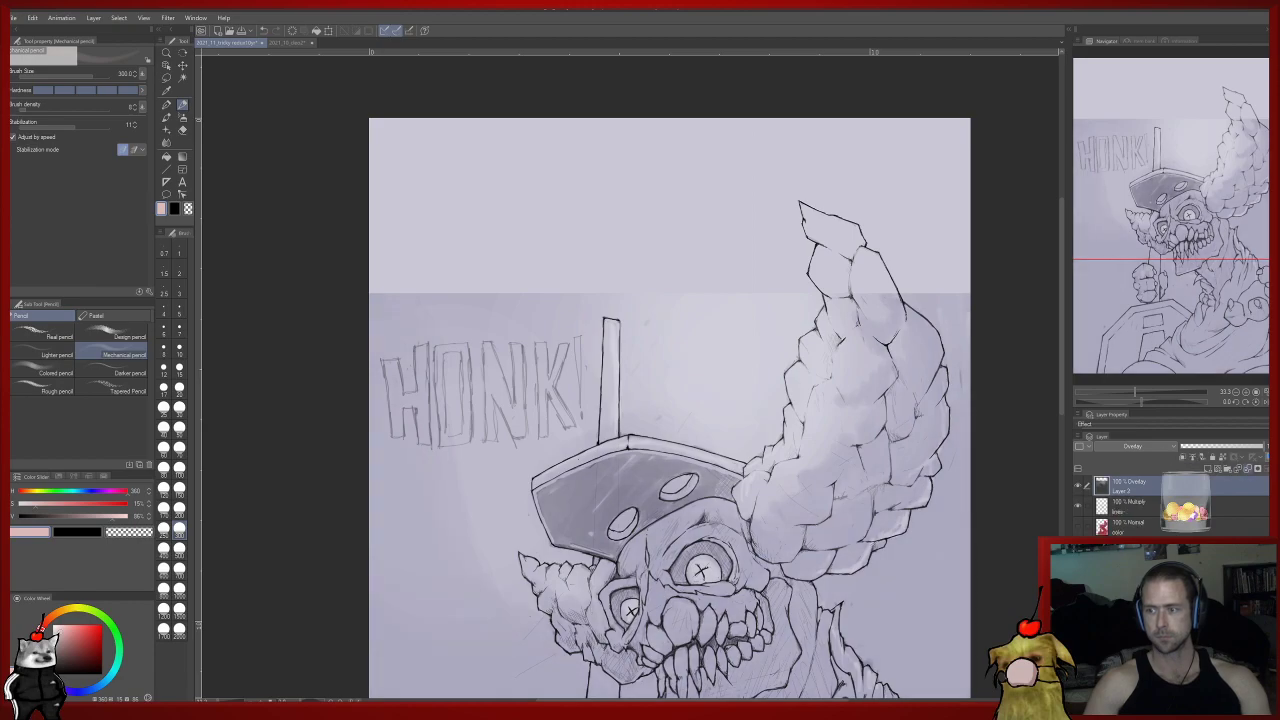
key("ctrl+z")
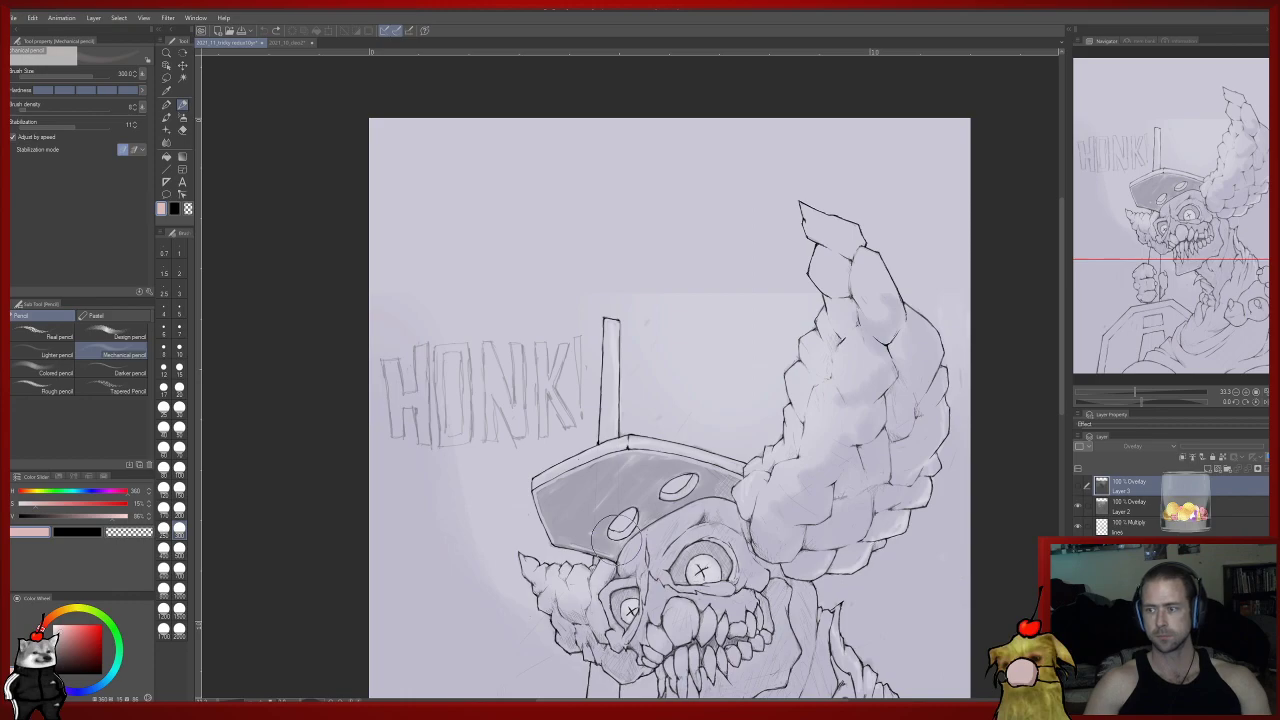
left_click(1130, 507)
left_click(696, 319, "alt")
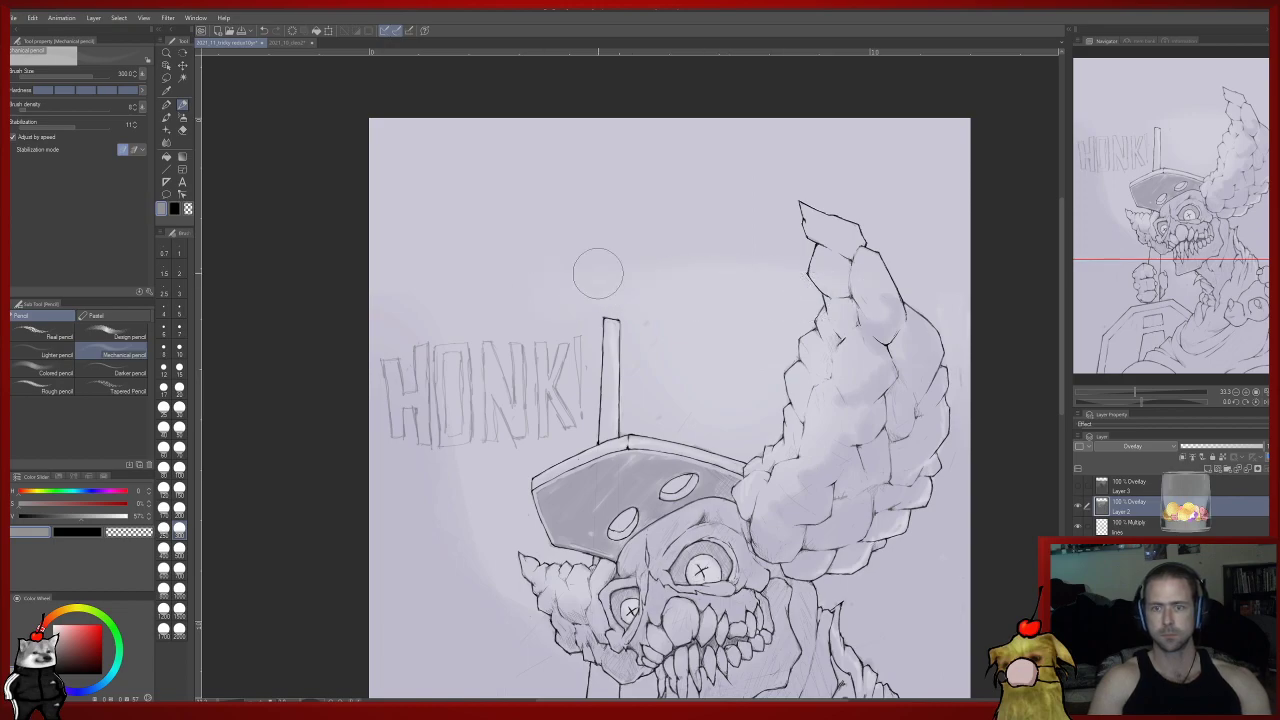
key("j")
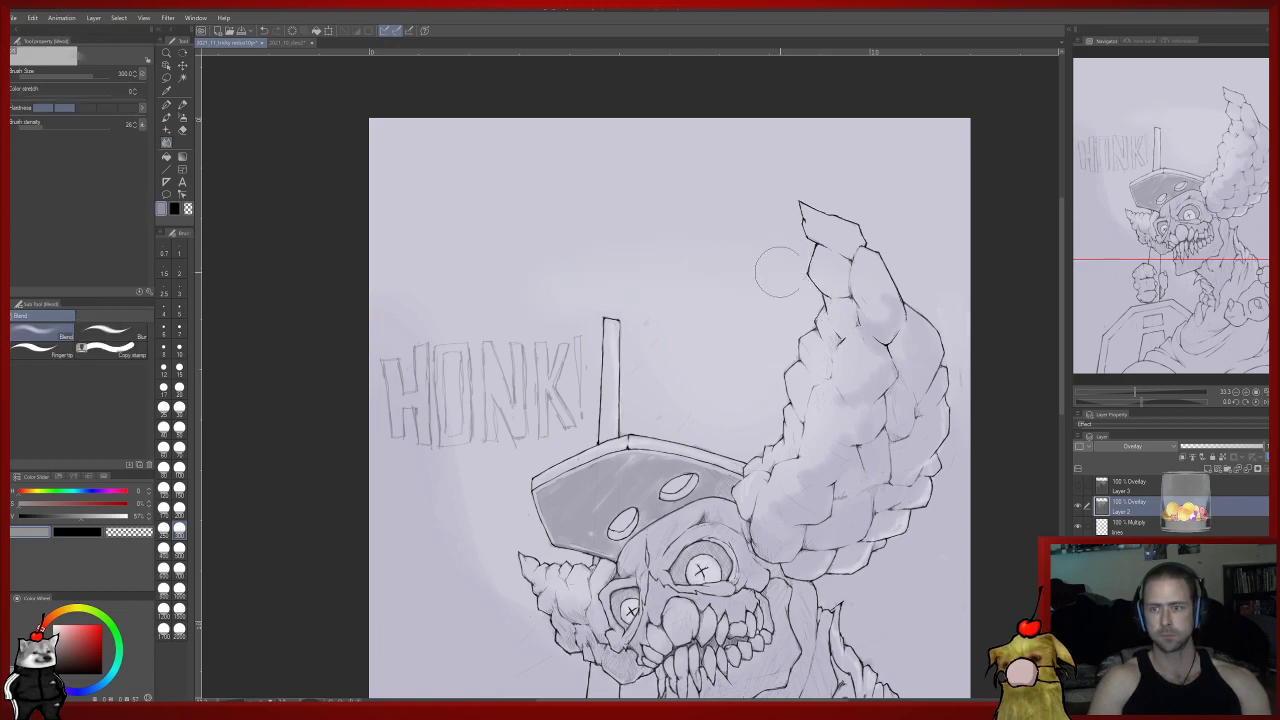
On Layer 3, darken the lighter band across the canvas top with the Mechanical pencil at size 700 and density 100, blending the edge.
left_click(1077, 485)
left_click(1128, 485)
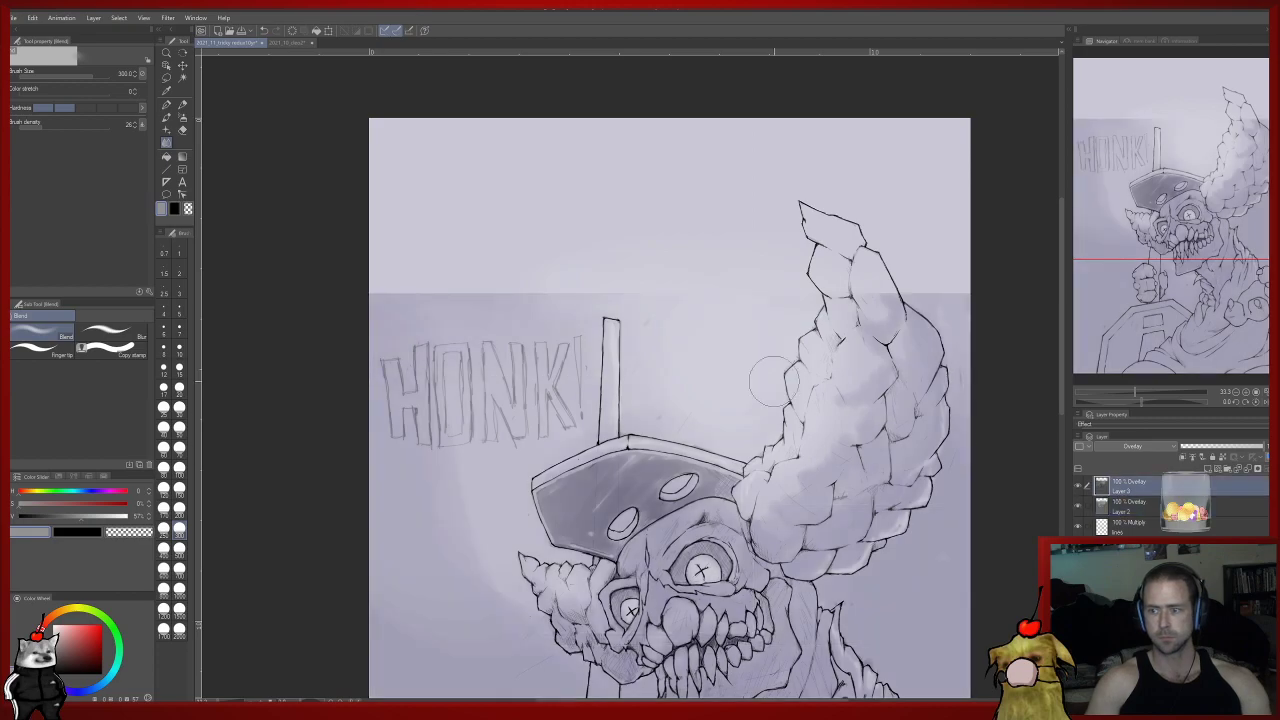
key("p")
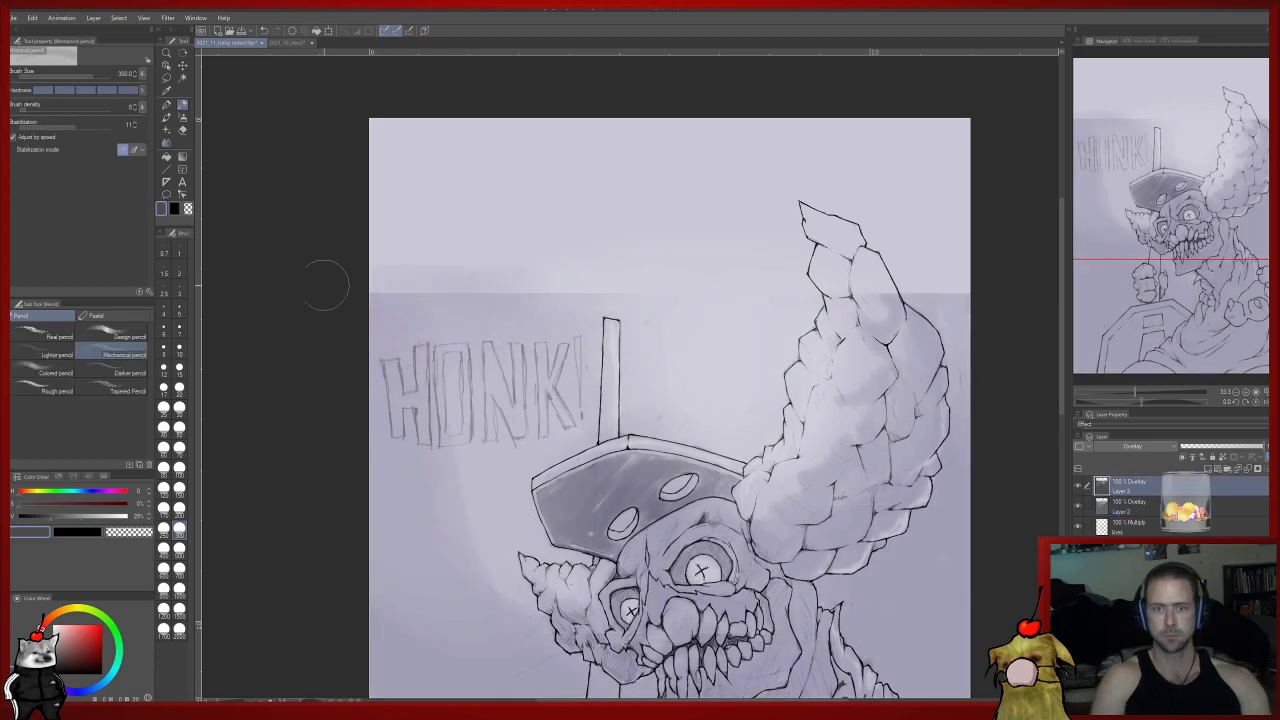
left_click_drag(26, 109, 112, 109)
left_click(179, 568)
mouse_move(405, 248)
left_mouse_down()
mouse_move(459, 240)
mouse_move(401, 254)
mouse_move(446, 261)
mouse_move(375, 256)
mouse_move(416, 248)
mouse_move(476, 199)
mouse_move(478, 138)
mouse_move(444, 148)
mouse_move(503, 240)
mouse_move(547, 258)
mouse_move(587, 241)
mouse_move(764, 274)
mouse_move(790, 252)
mouse_move(908, 223)
left_mouse_up()
key("ctrl+z")
key("j")
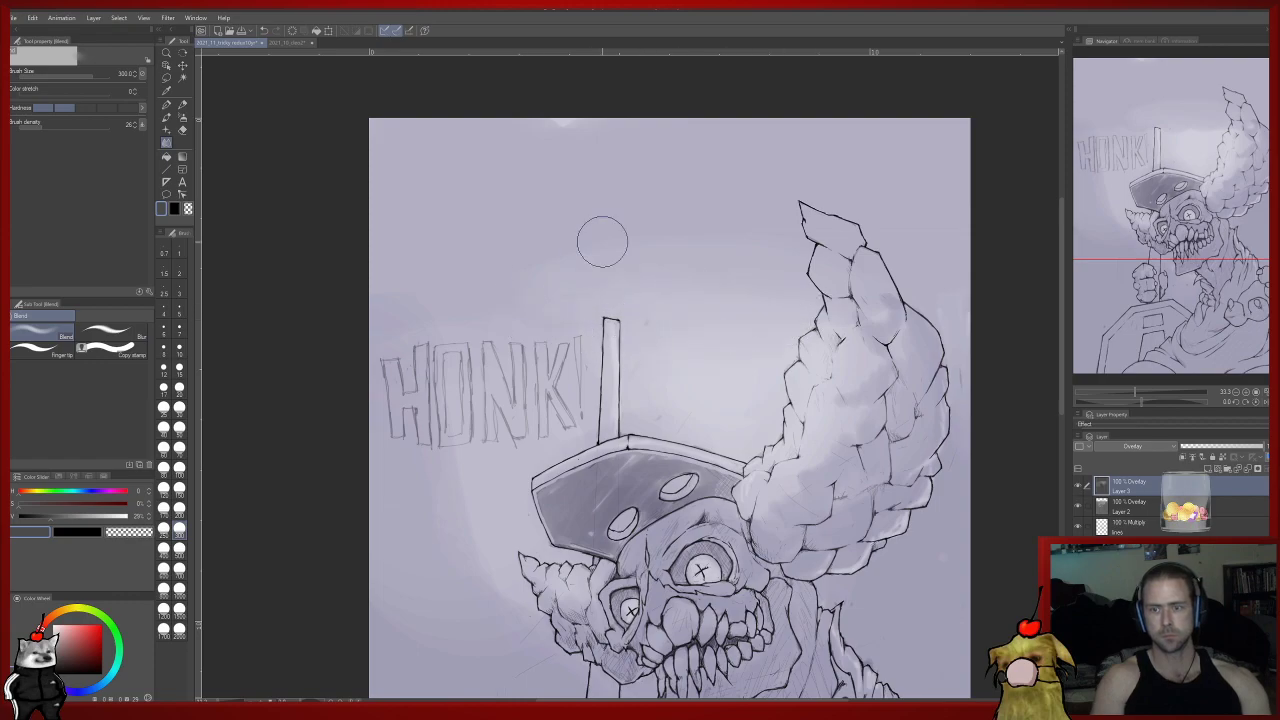
key("p")
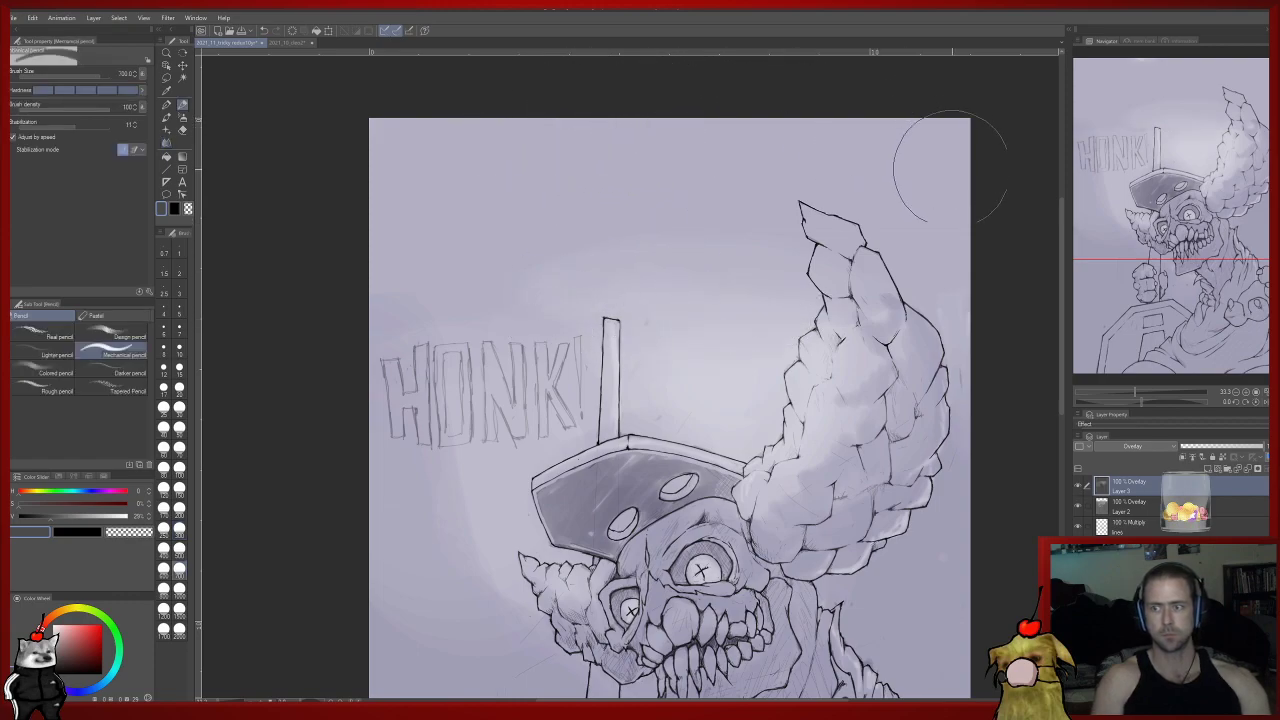
mouse_move(968, 284)
left_mouse_down()
mouse_move(912, 260)
mouse_move(954, 144)
mouse_move(933, 88)
mouse_move(886, 44)
left_mouse_up()
left_click_drag(782, 311, 787, 250)
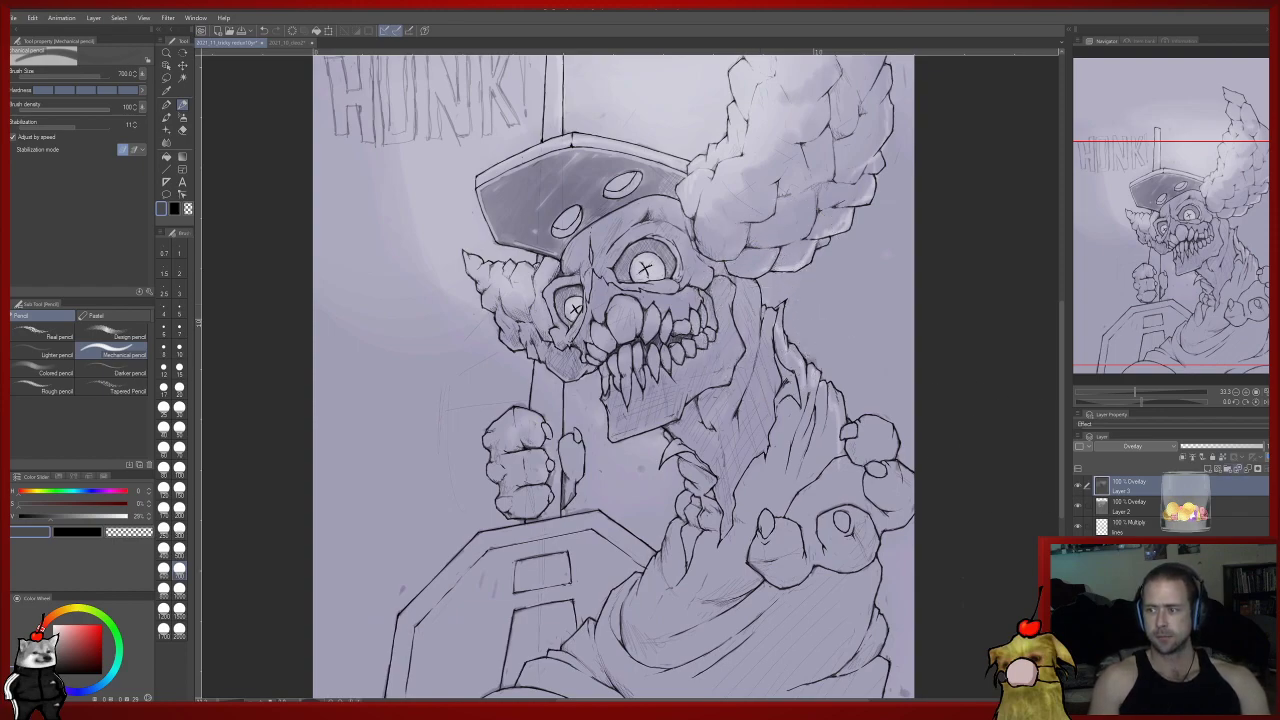
Undo the layer transfer and move overlay Layer 2 above Layer 3.
left_click(1238, 468)
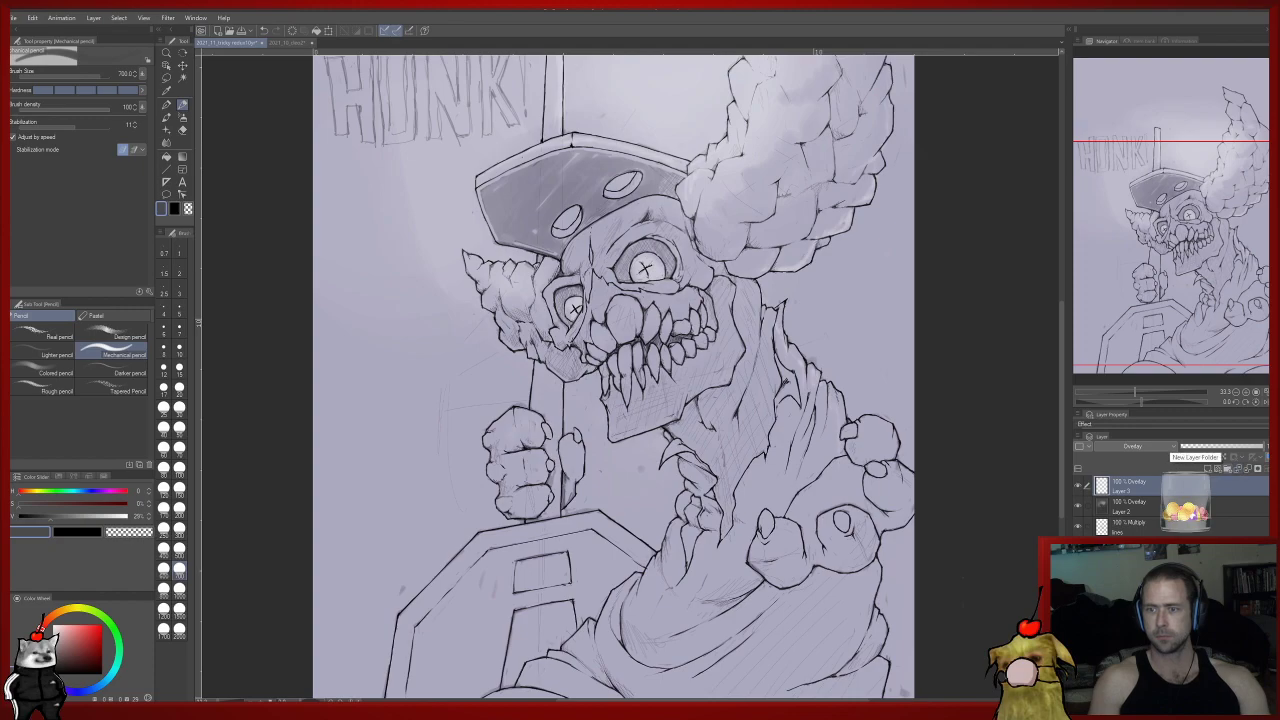
key("ctrl+z")
left_click_drag(1140, 507, 1140, 478)
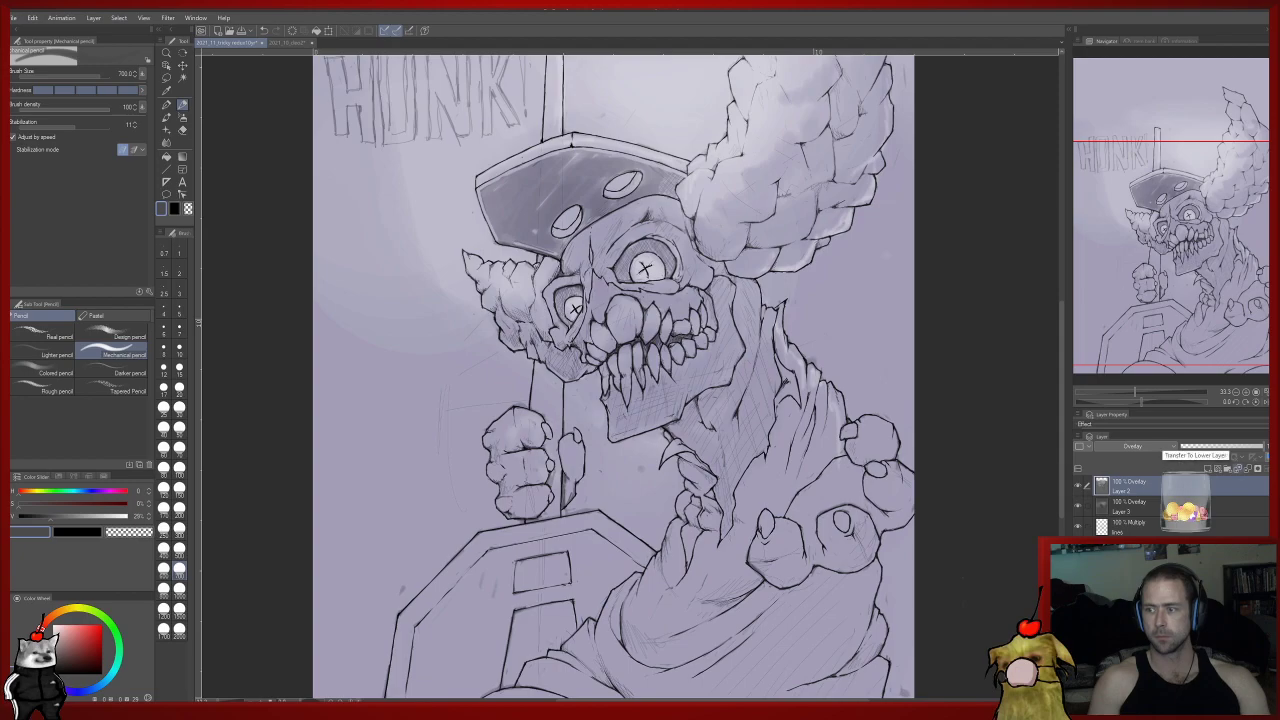
left_click(1182, 456)
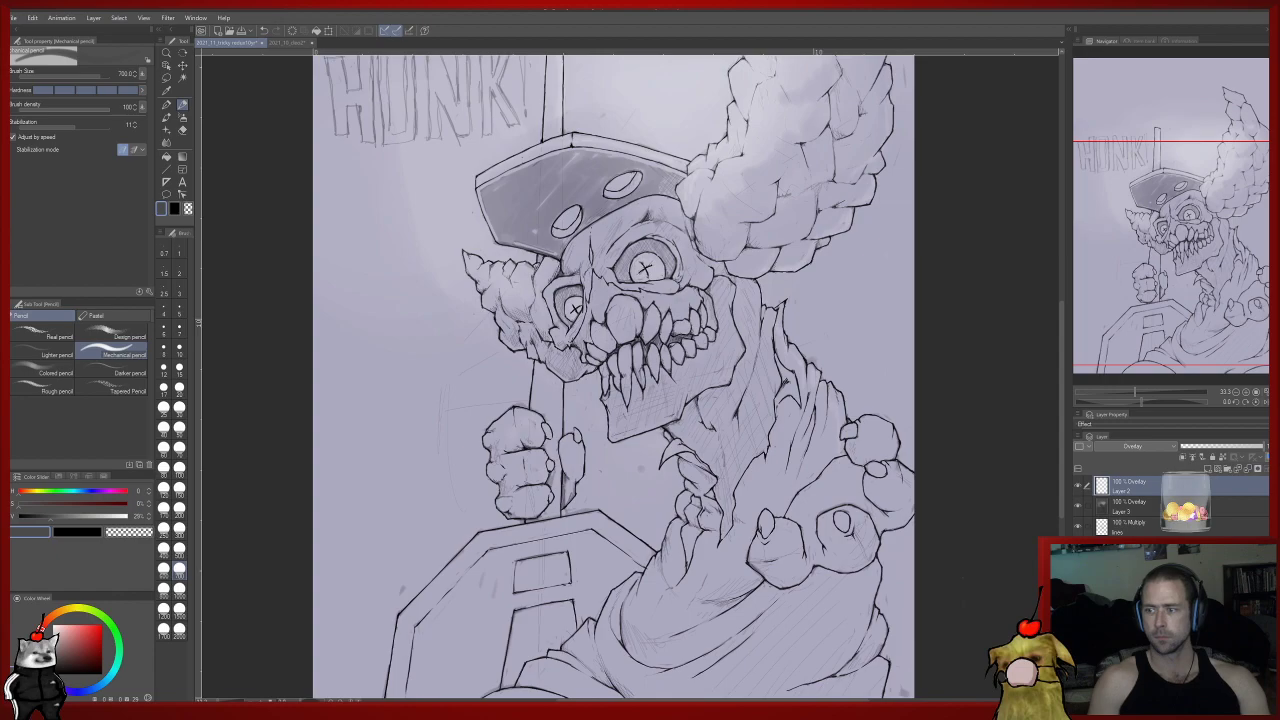
key("ctrl+e")
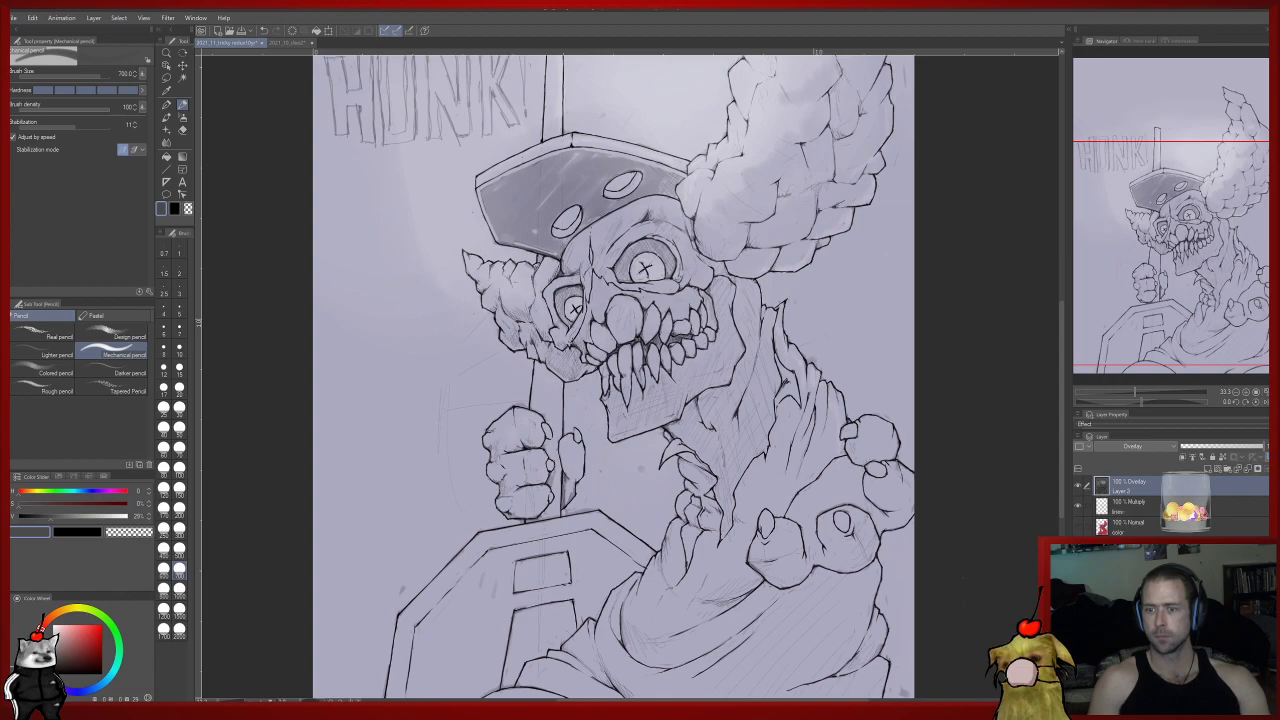
key("ctrl+z")
key("ctrl+z")
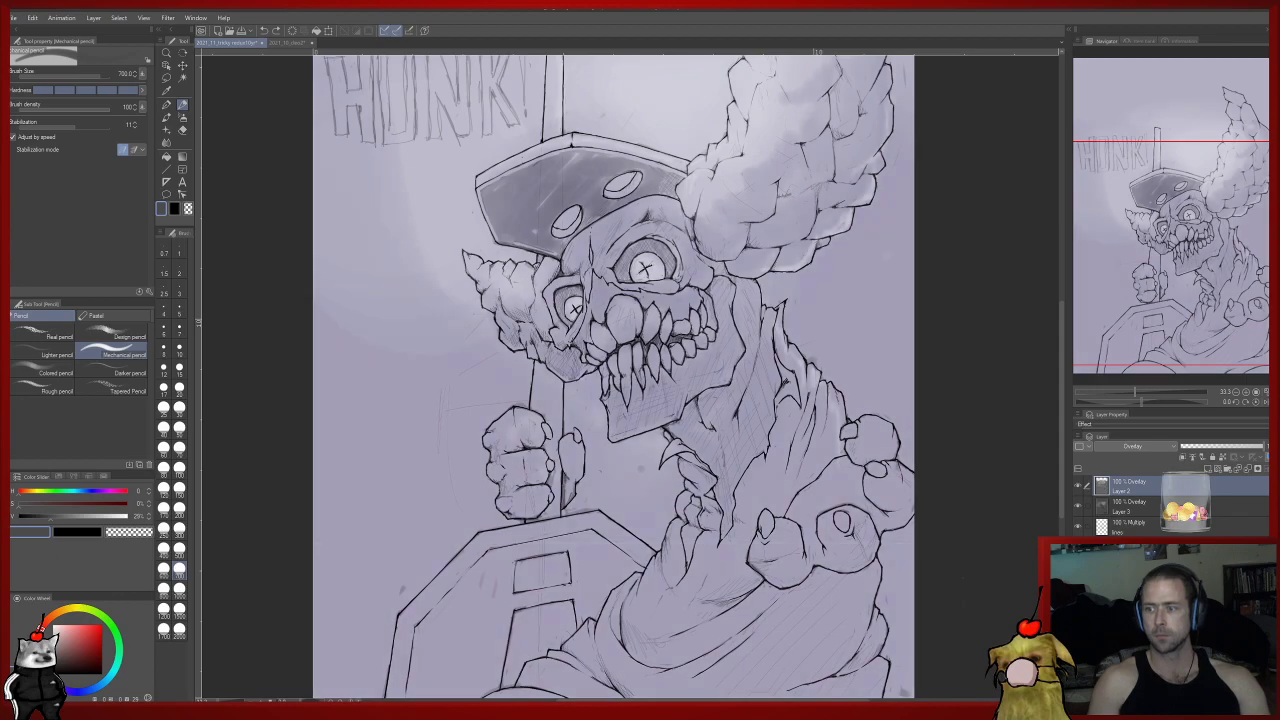
Empty overlay Layer 2 and merge it down into Layer 3.
left_click(1135, 507)
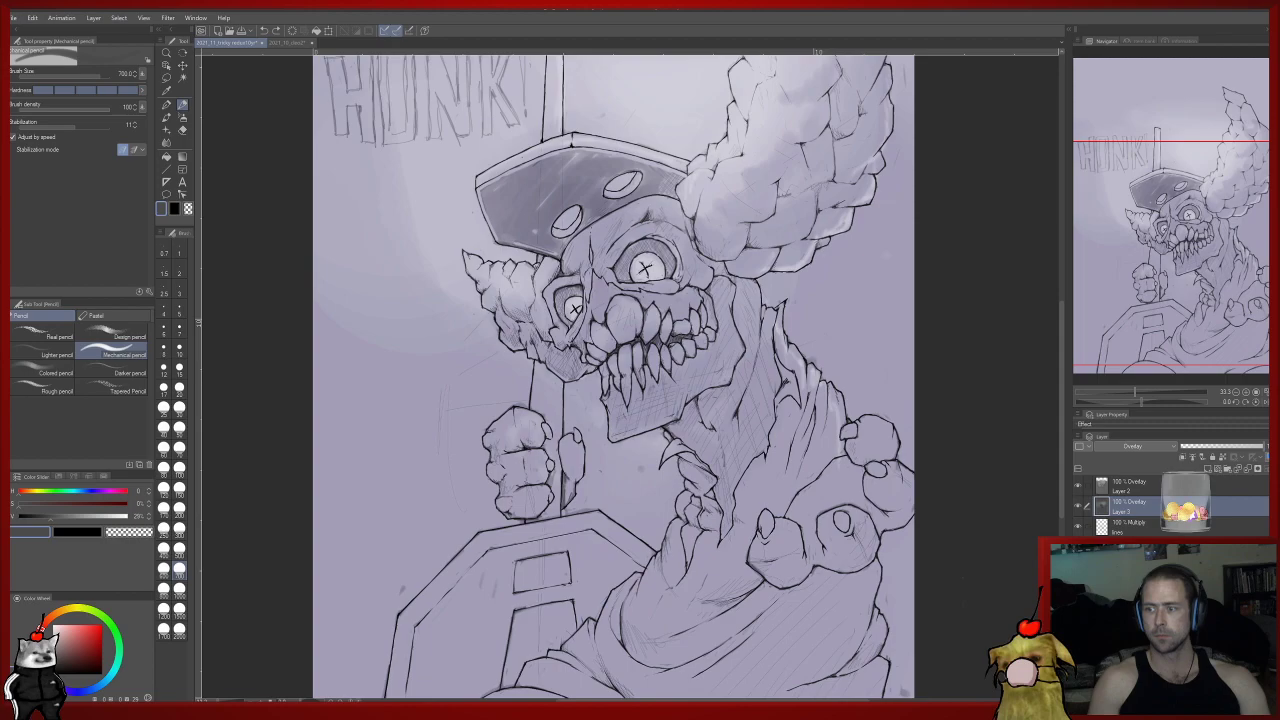
left_click(1135, 486)
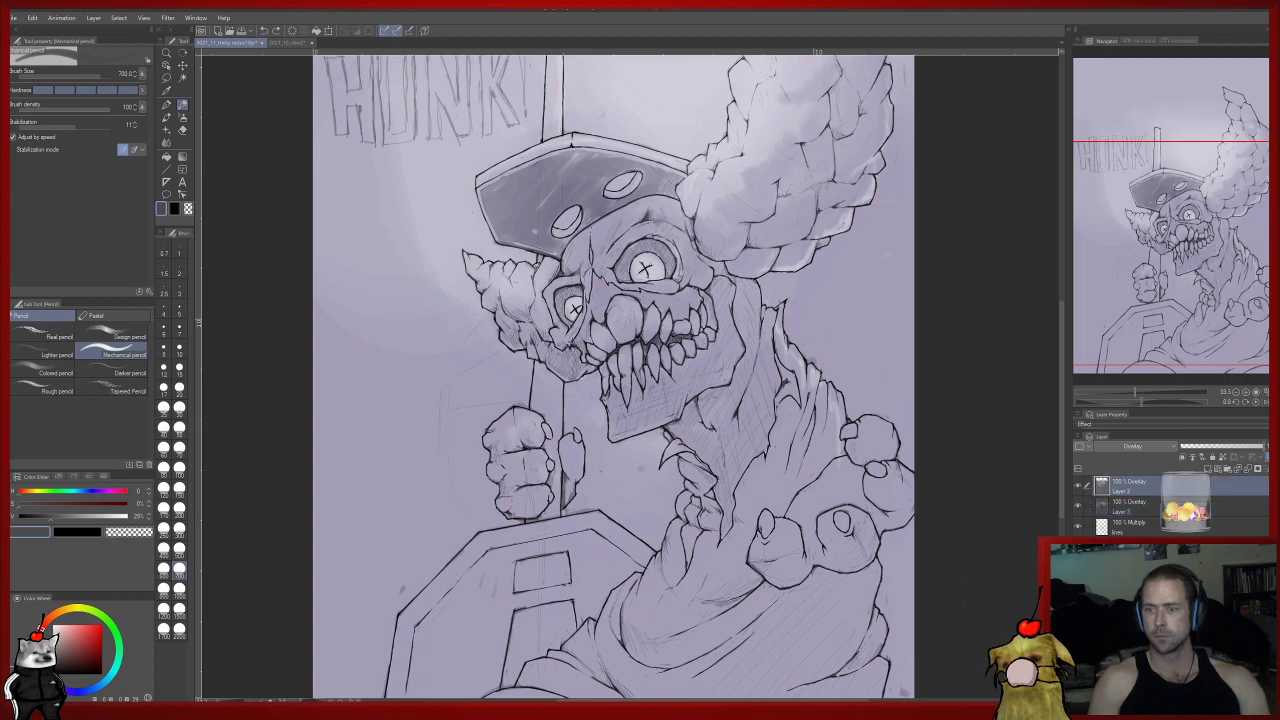
left_click(1078, 486)
left_click(1078, 486)
key("Delete")
left_click_drag(690, 338, 693, 398)
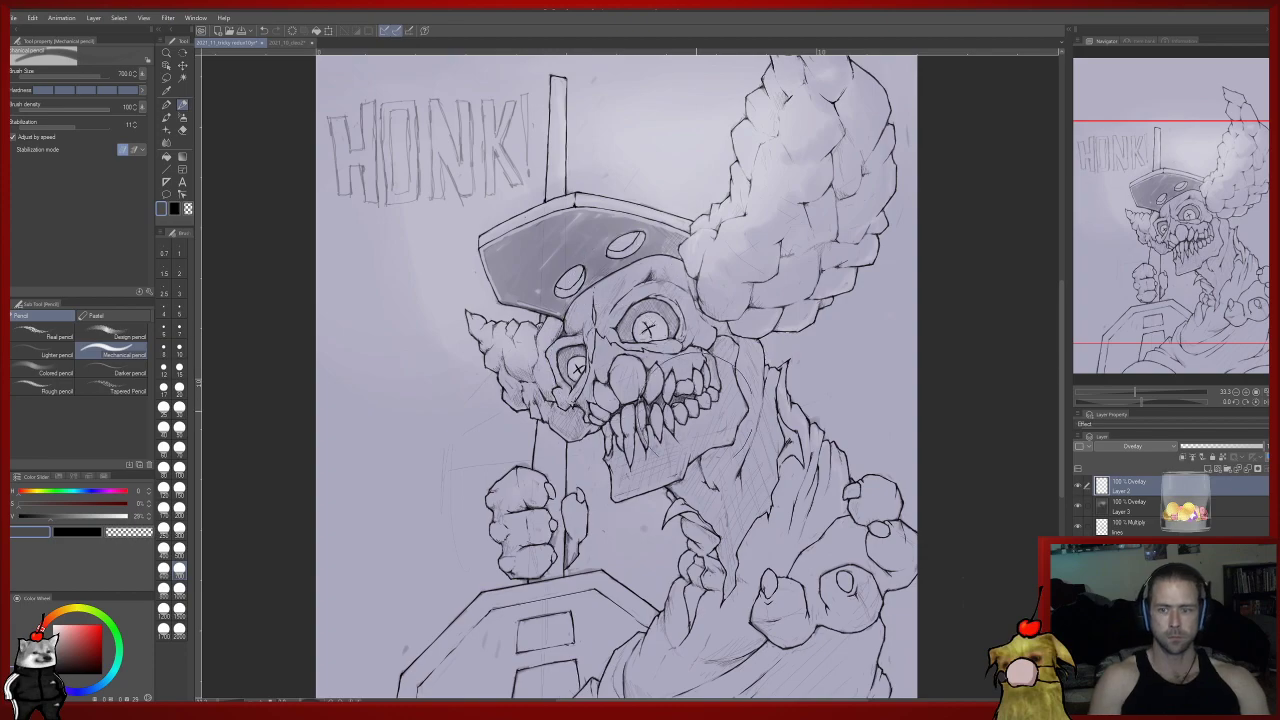
key("c")
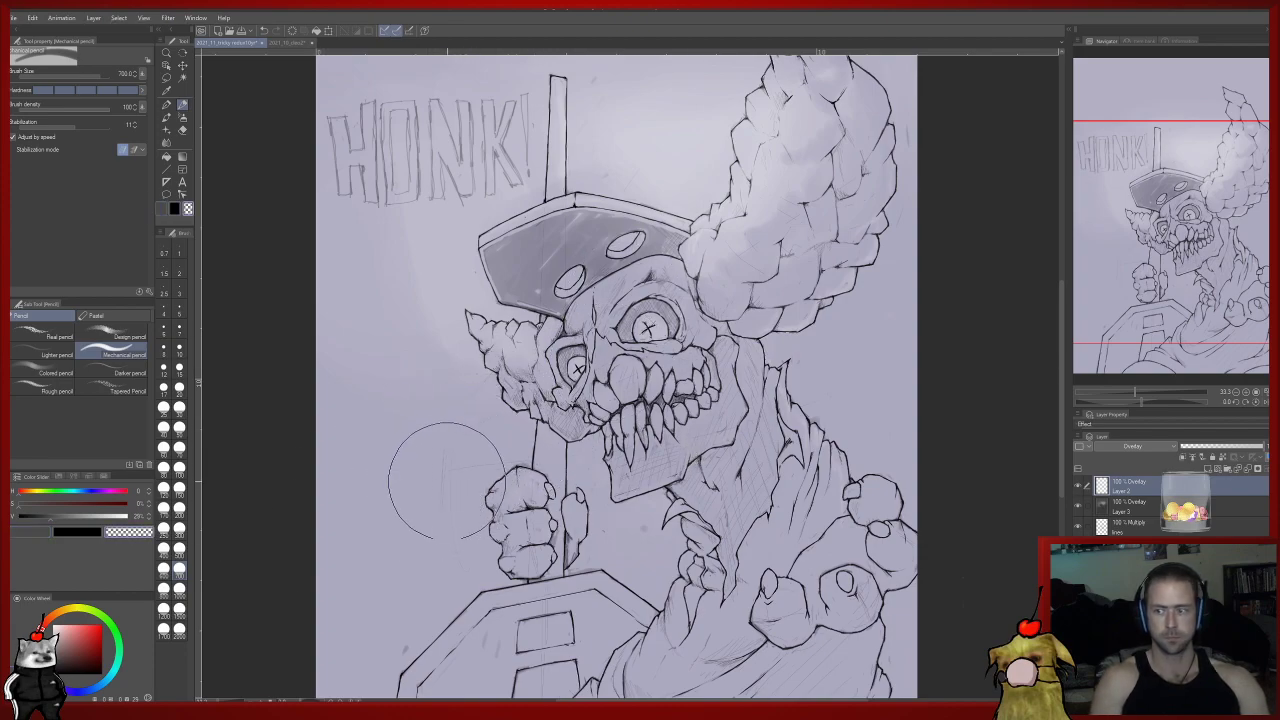
key("ctrl+e")
key("c")
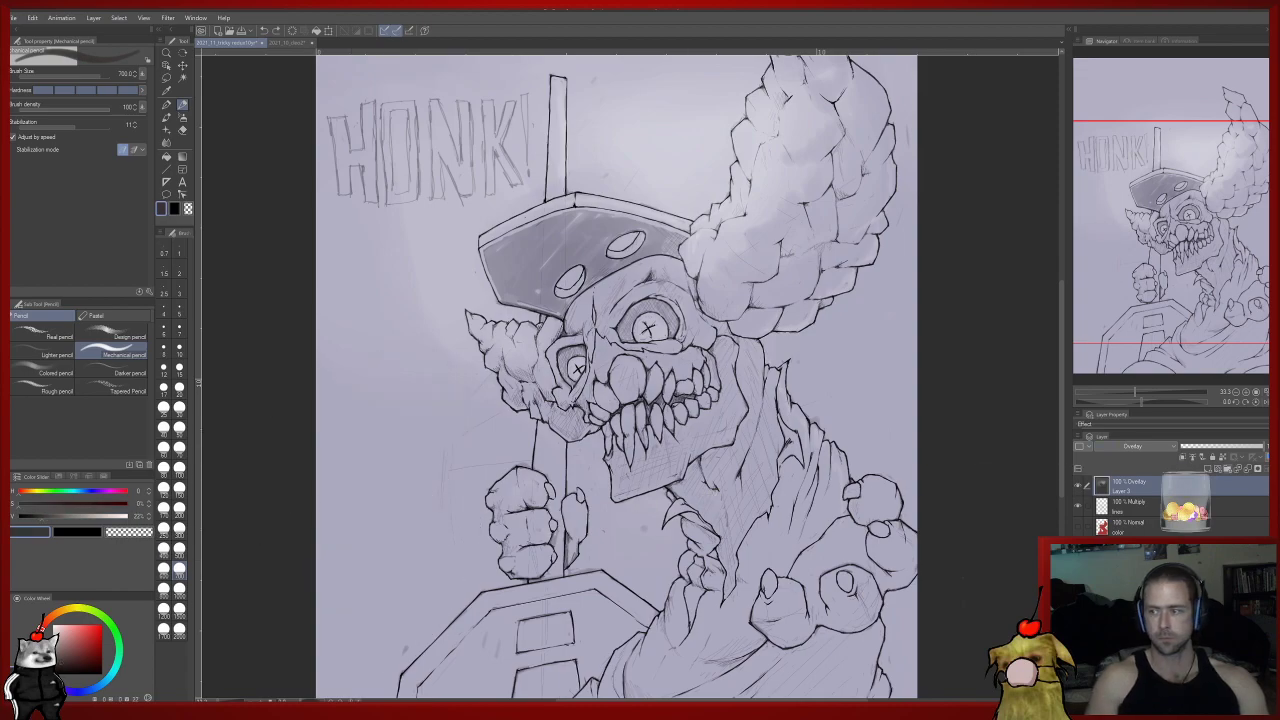
Add a new layer directly above the lines layer and set its blending mode to Multiply.
left_click_drag(960, 400, 966, 347)
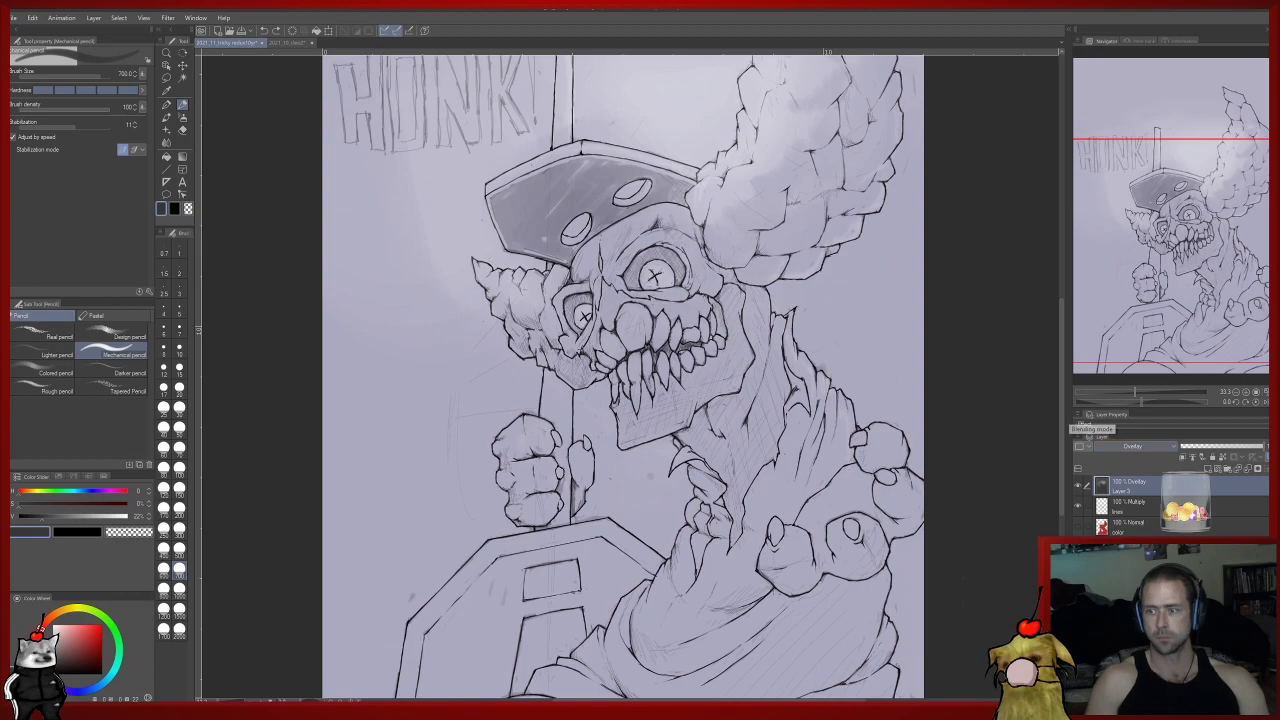
left_click(1207, 468)
key("ctrl+z")
left_click(1135, 507)
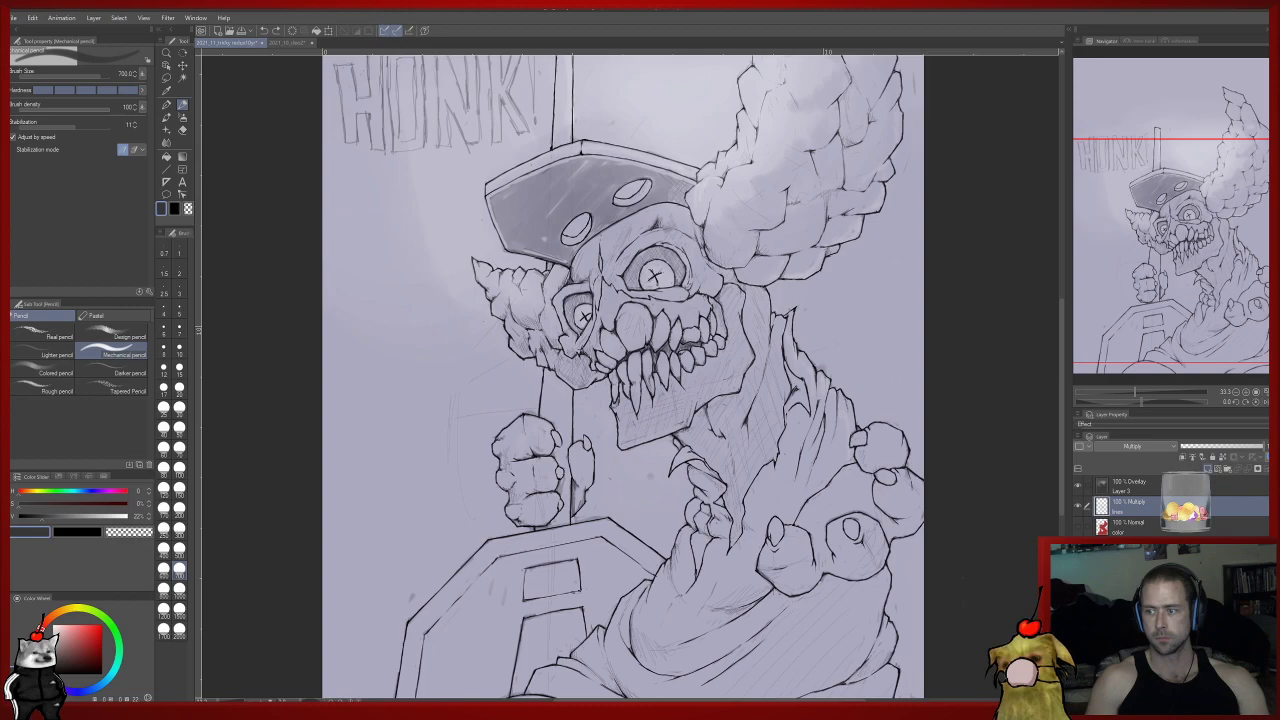
left_click(1135, 445)
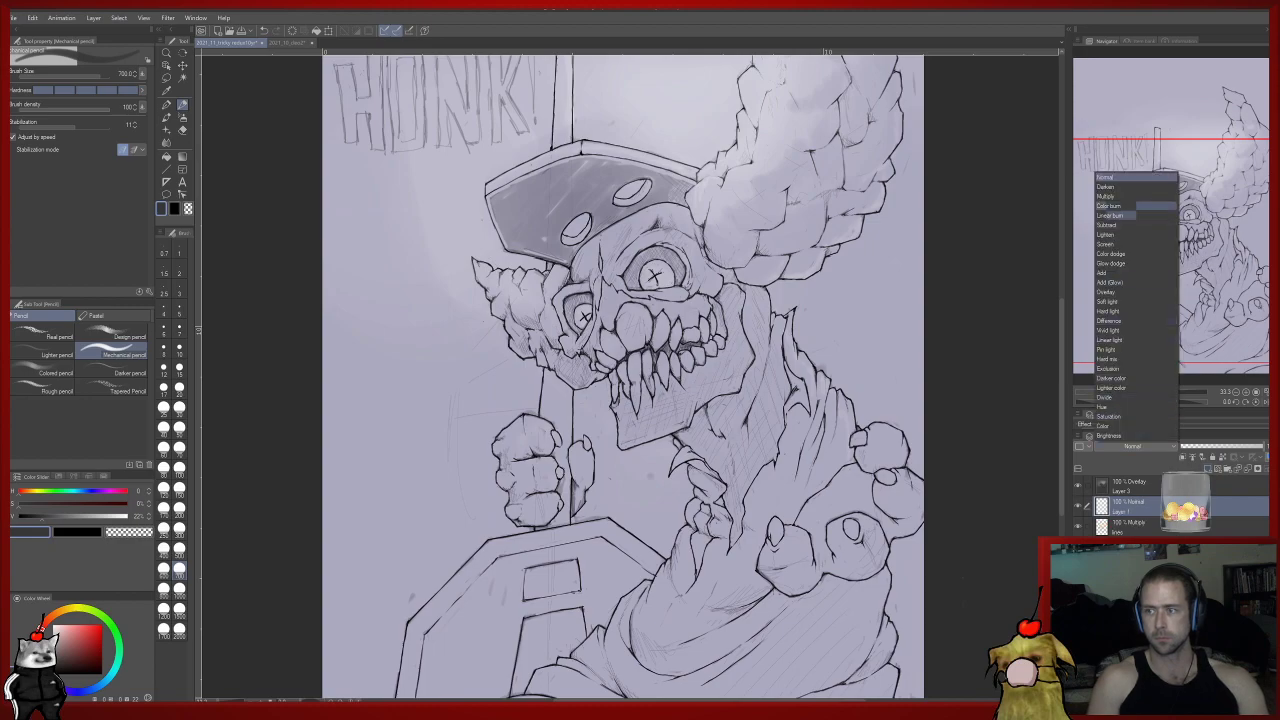
left_click(1106, 196)
left_click_drag(850, 350, 610, 542)
key("ctrl+z")
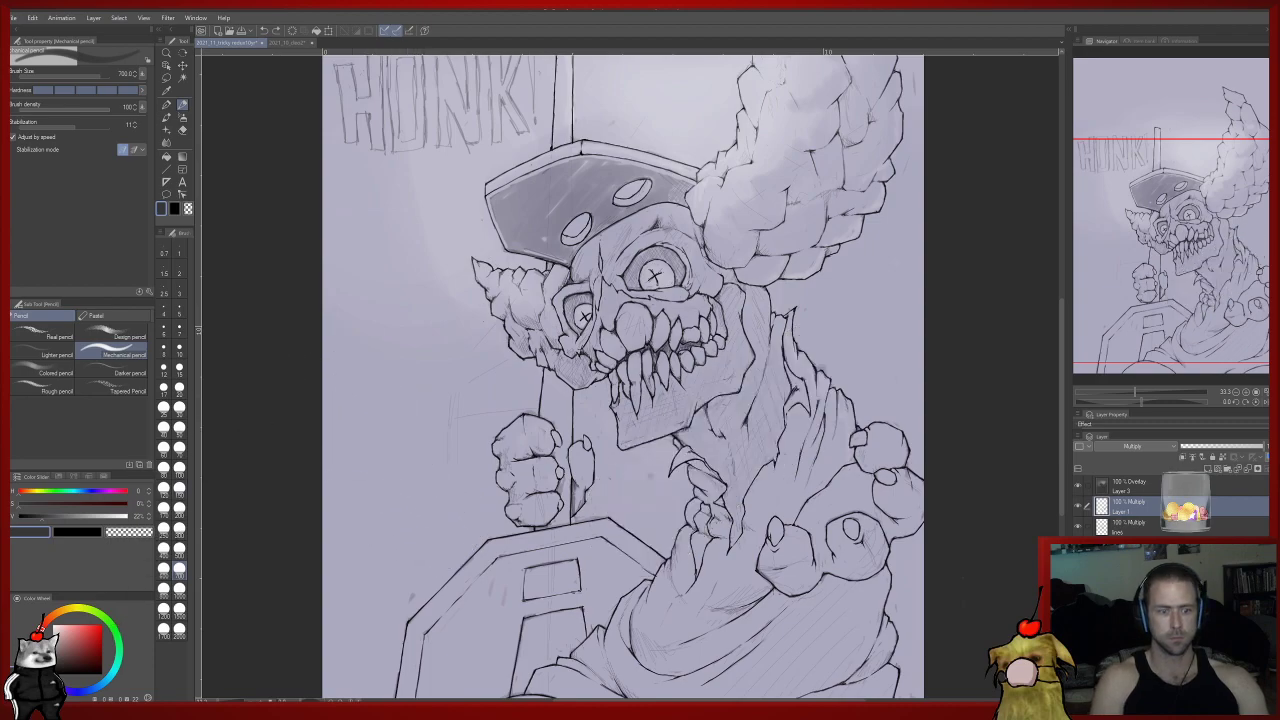
left_click(1132, 486)
key("j")
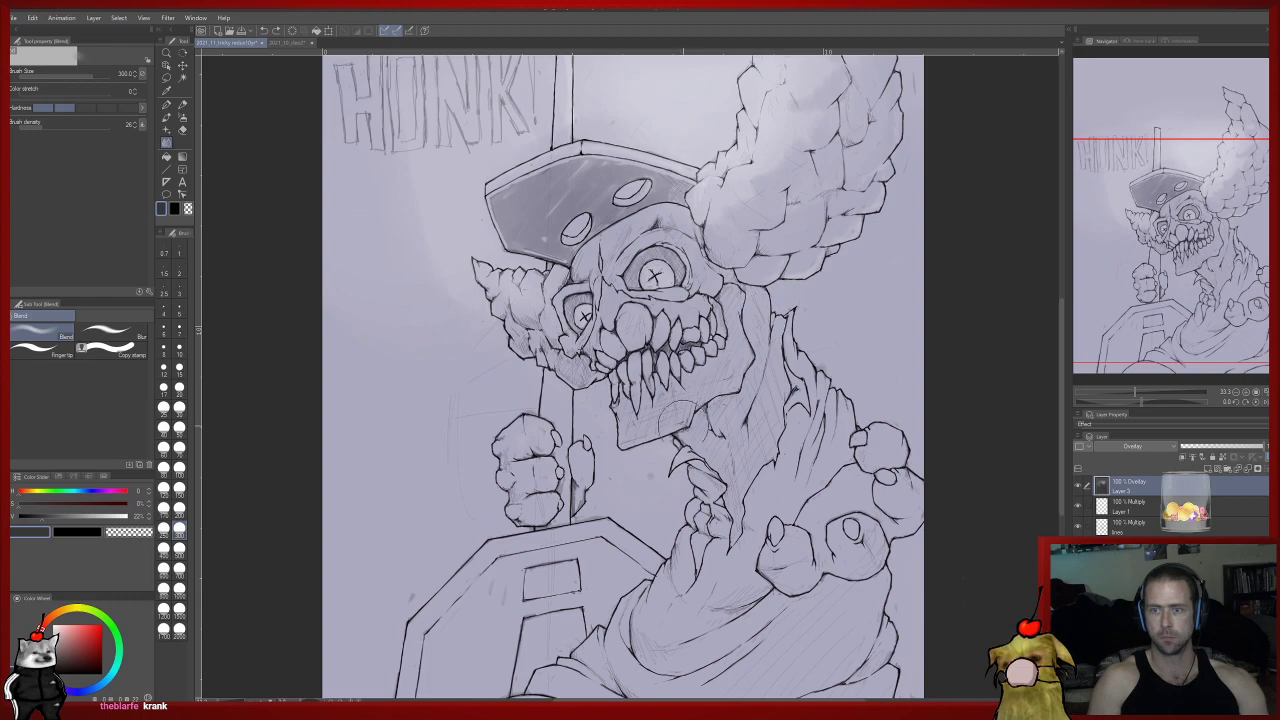
left_click_drag(821, 279, 808, 361)
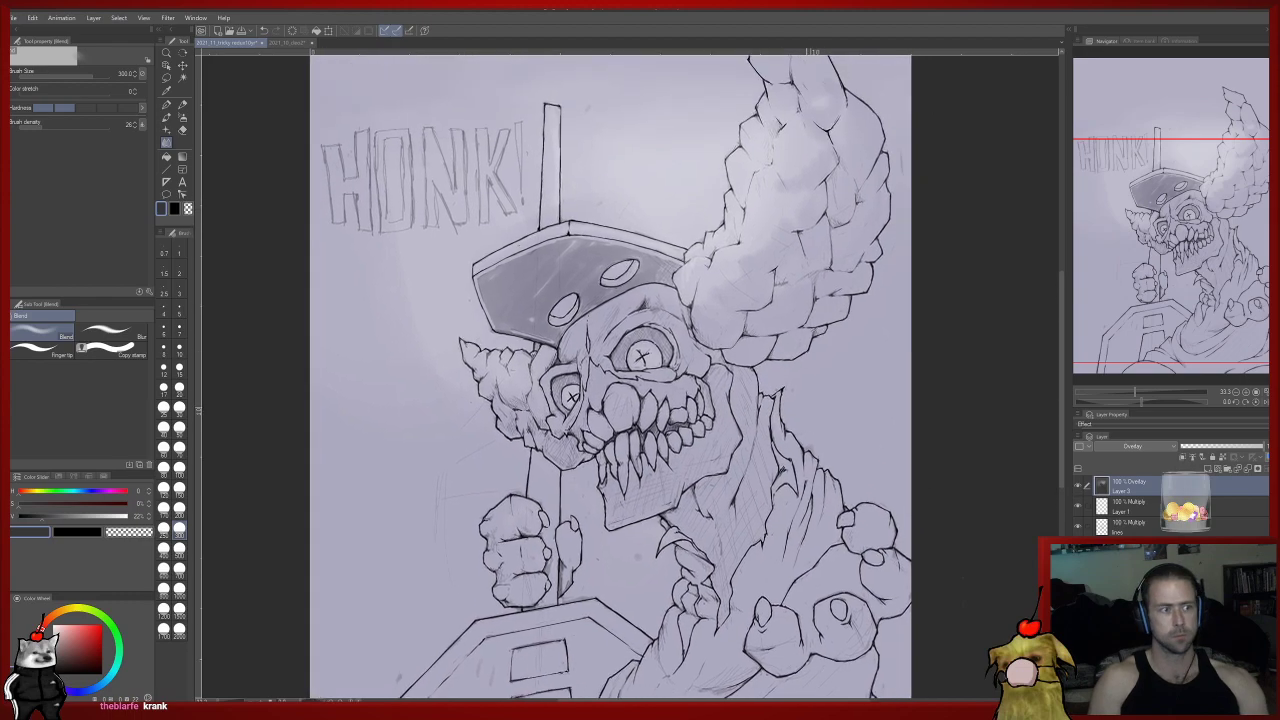
left_click_drag(814, 314, 810, 330)
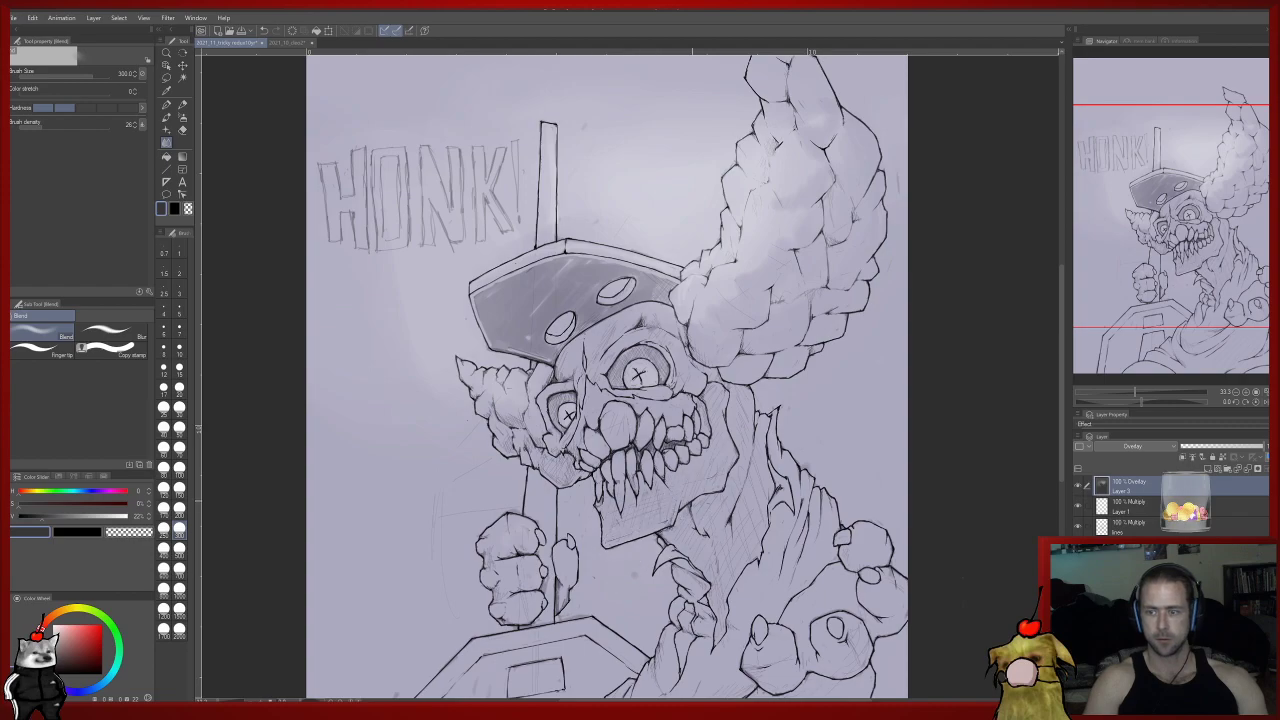
left_click_drag(676, 524, 658, 446)
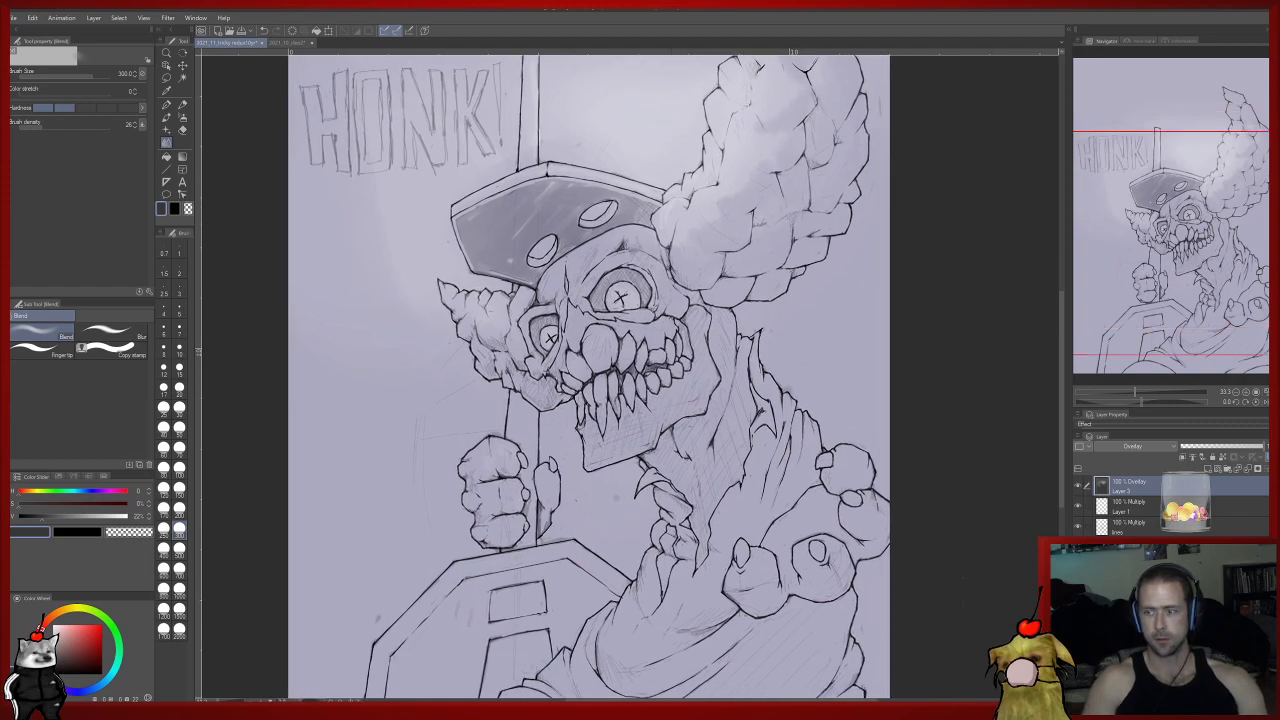
Set up the new Multiply layer as "shading" beneath the lines, clipped to the visible color layer.
left_click(1130, 507)
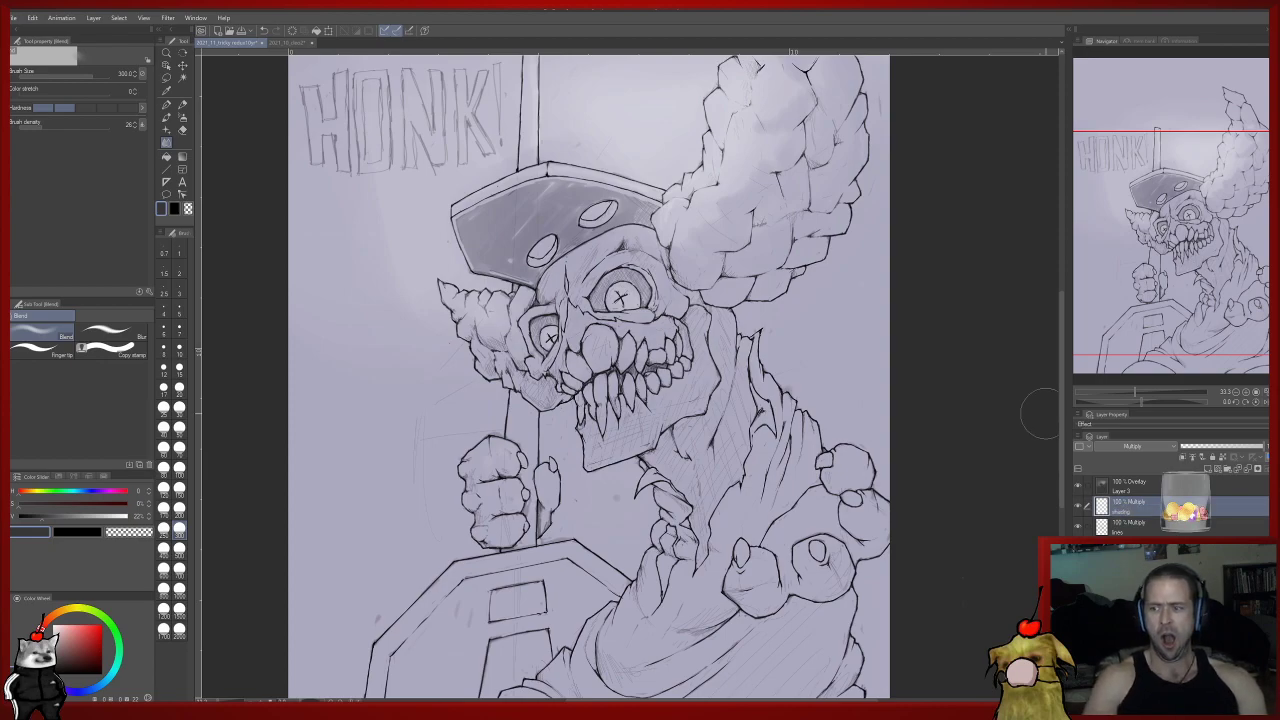
left_click_drag(1130, 508, 1130, 534)
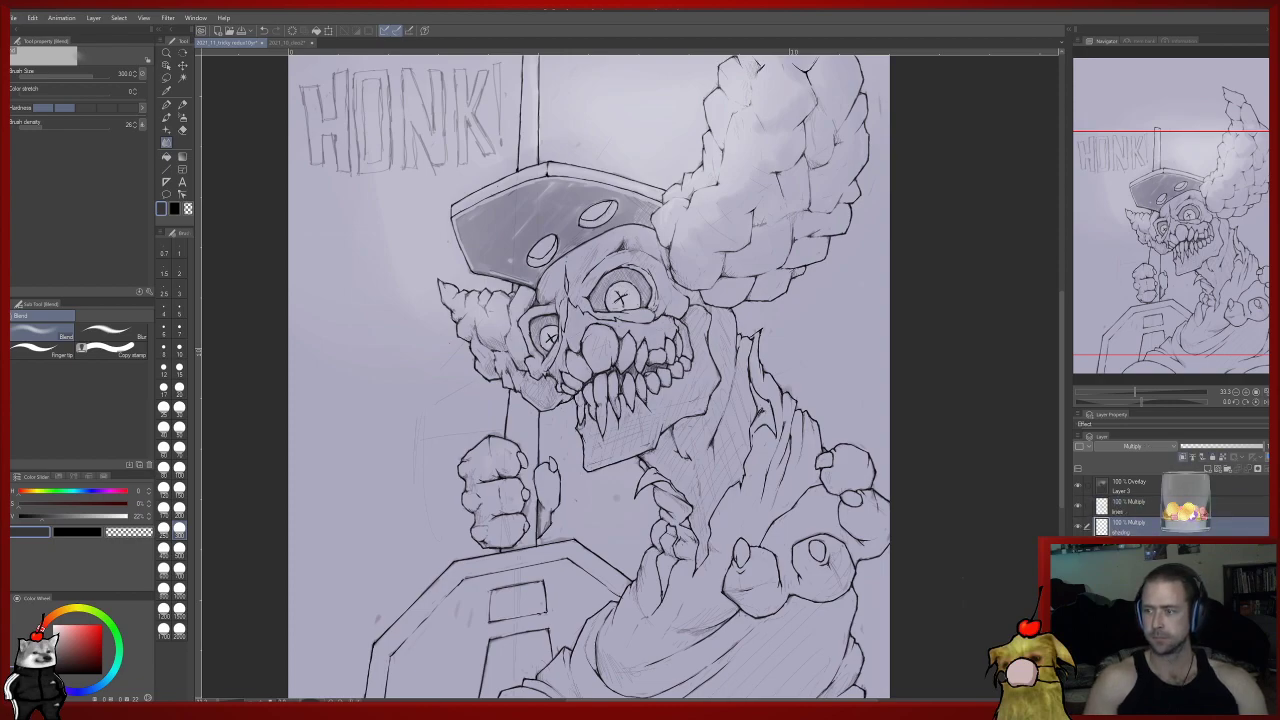
key("p")
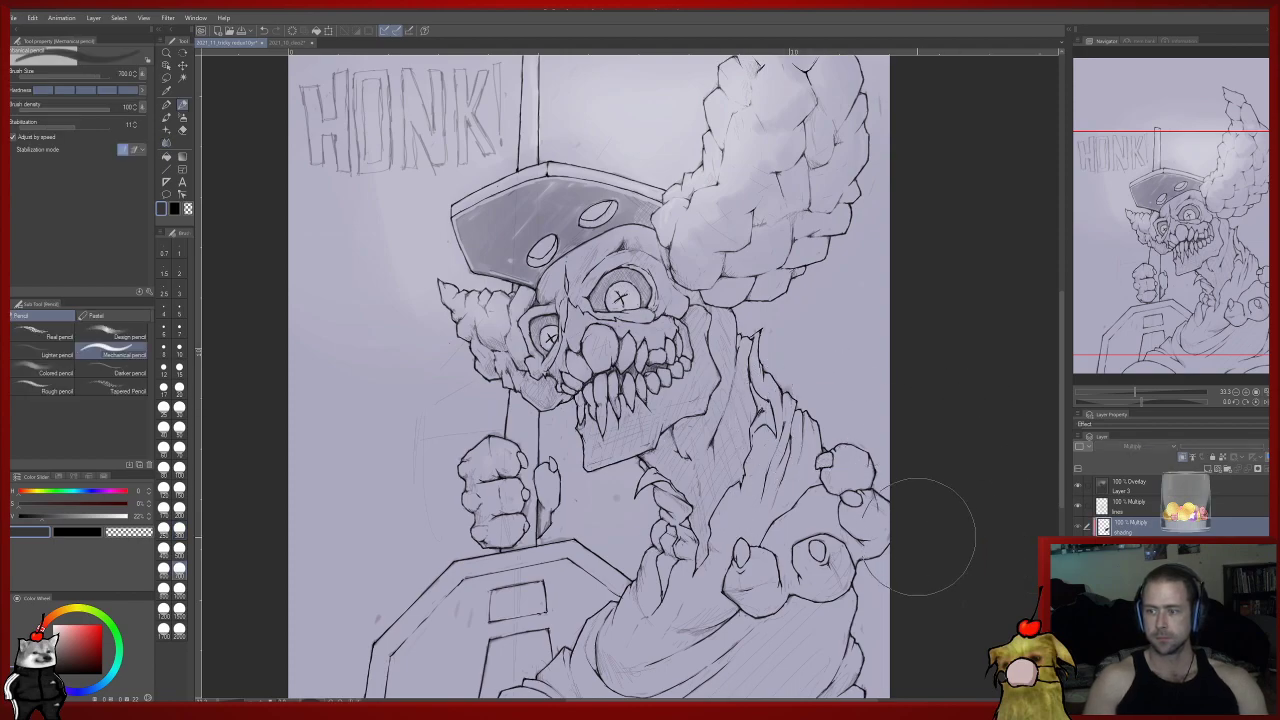
left_click(1078, 547)
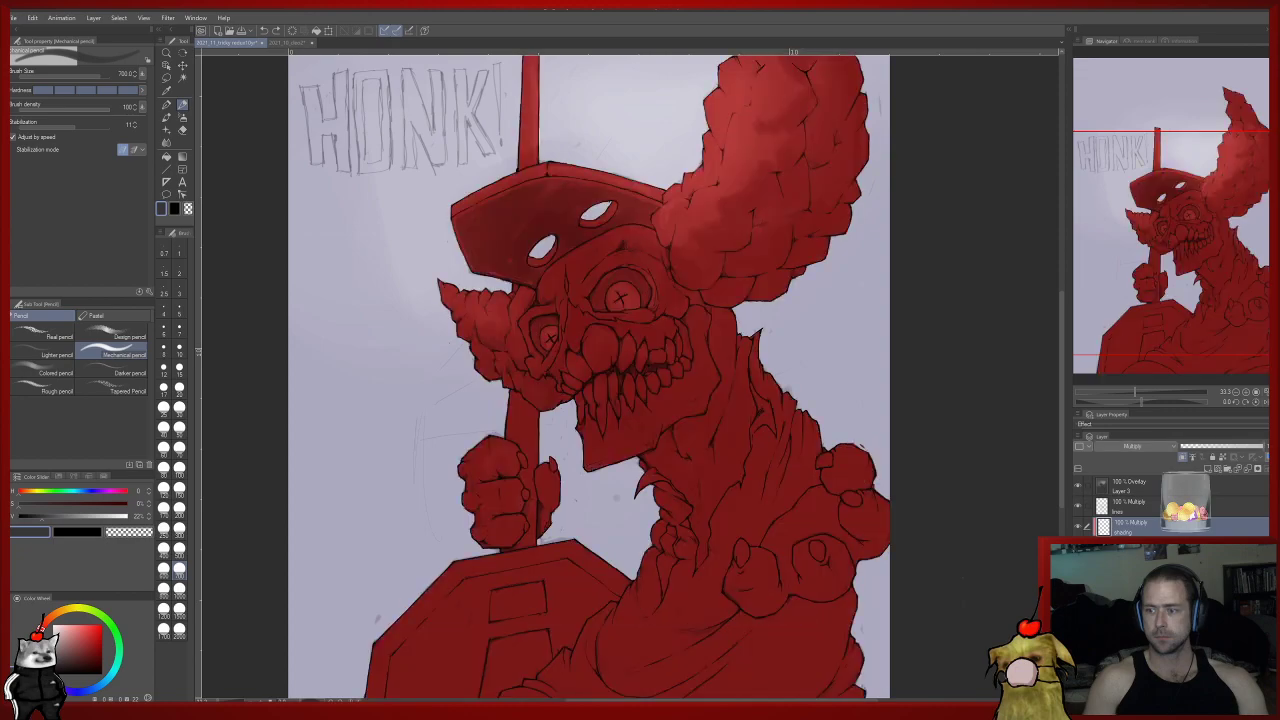
left_click_drag(660, 500, 800, 410)
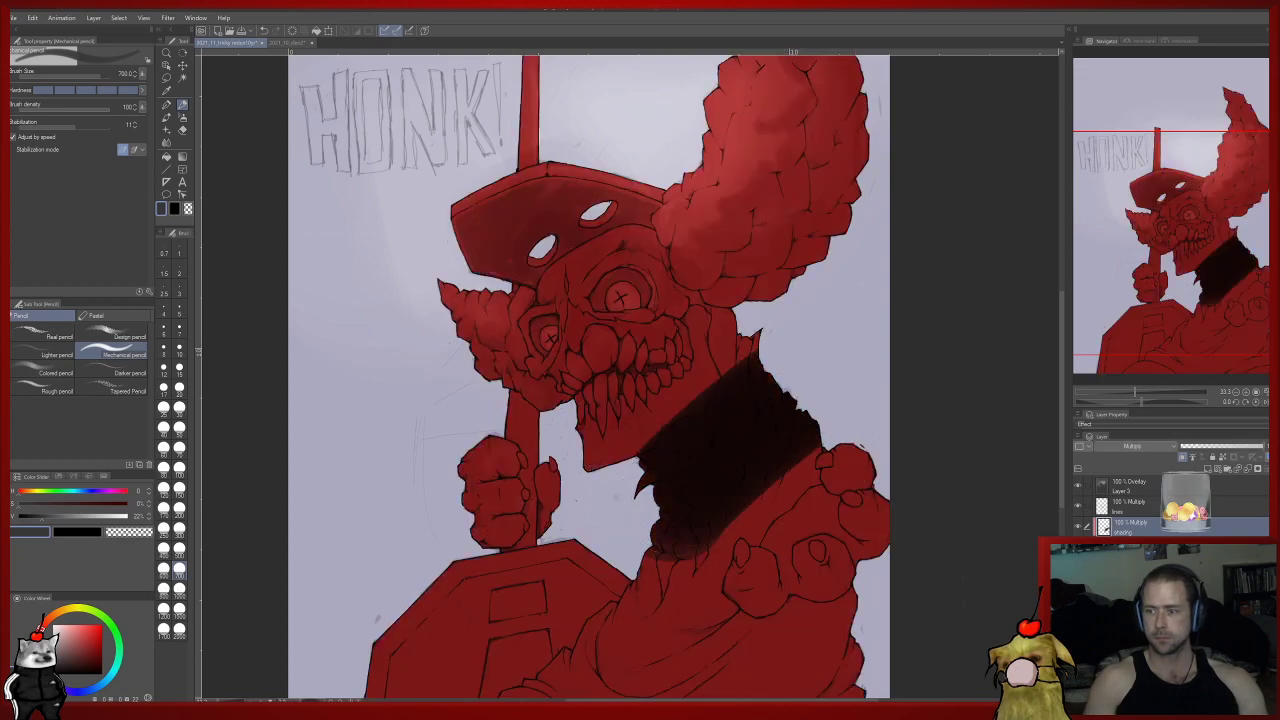
left_click(1078, 547)
left_click(1078, 547)
key("e")
mouse_move(700, 537)
left_mouse_down()
mouse_move(810, 425)
mouse_move(690, 533)
mouse_move(810, 382)
mouse_move(766, 338)
left_mouse_up()
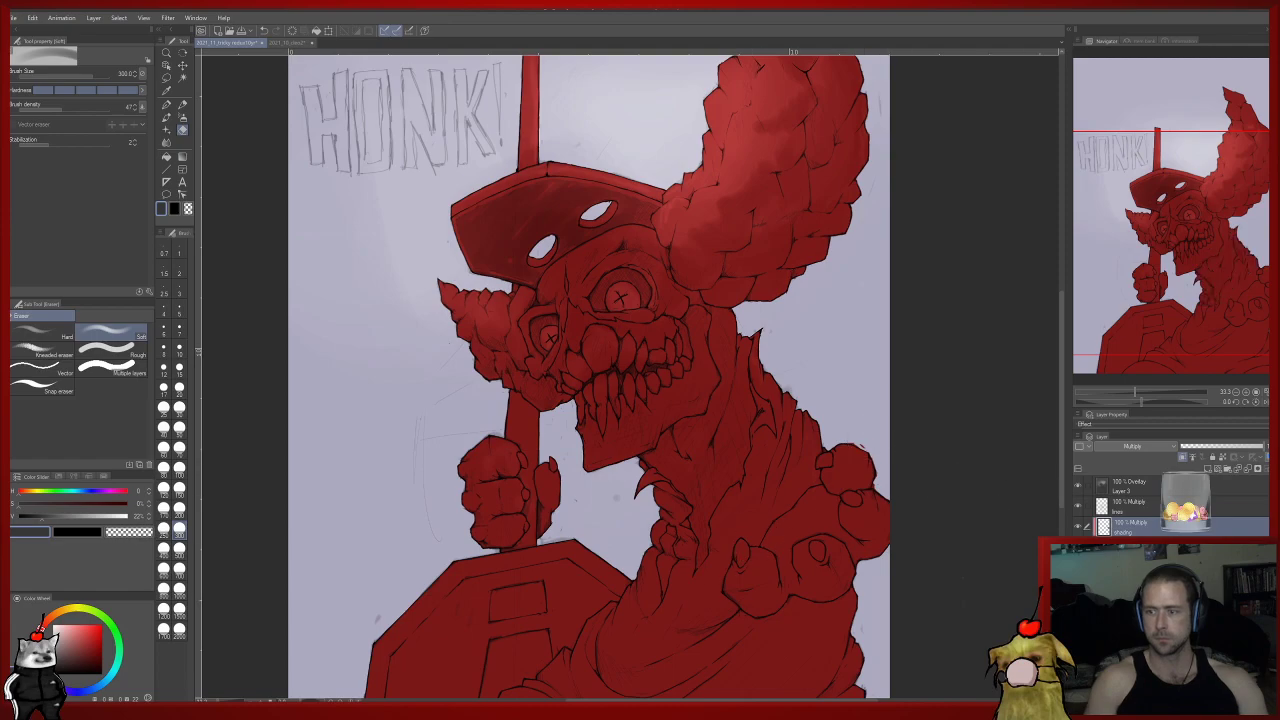
On the color layer, choose a mid gray, test a size 1500 Mechanical pencil stroke, and undo the spill onto the background.
left_click(1130, 547)
left_click(700, 625, "alt")
left_click_drag(61, 637, 53, 649)
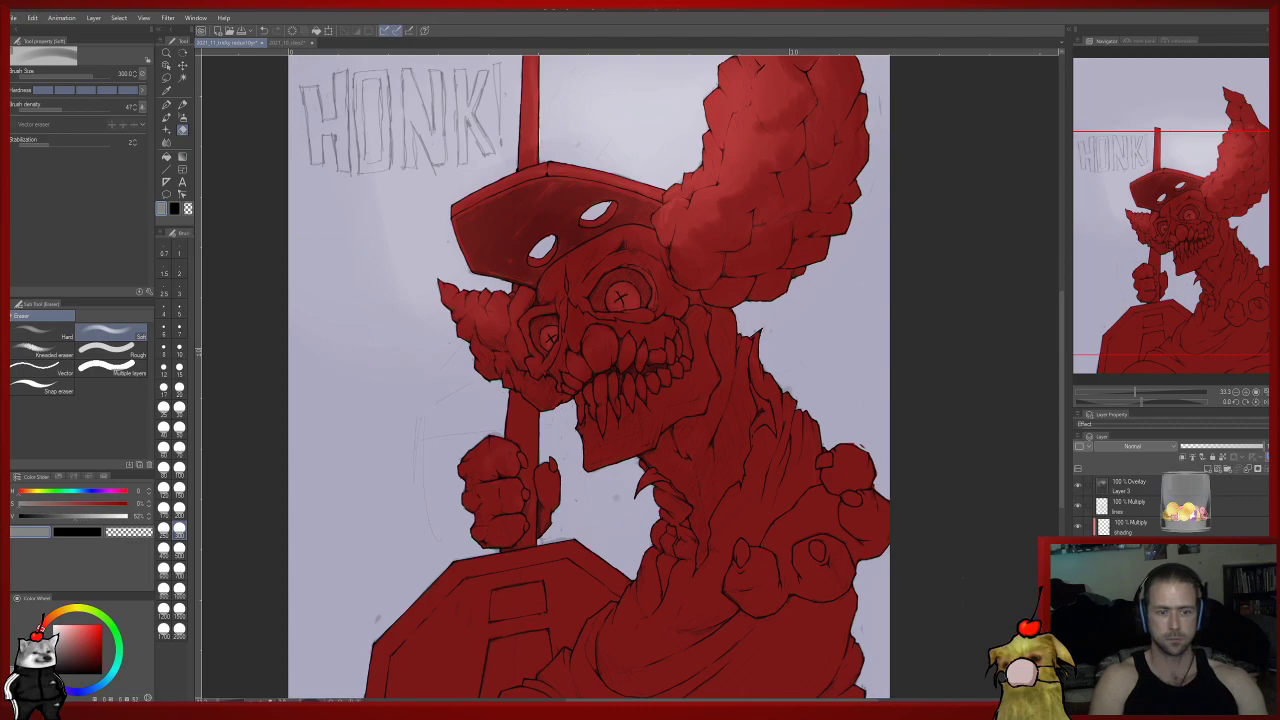
key("p")
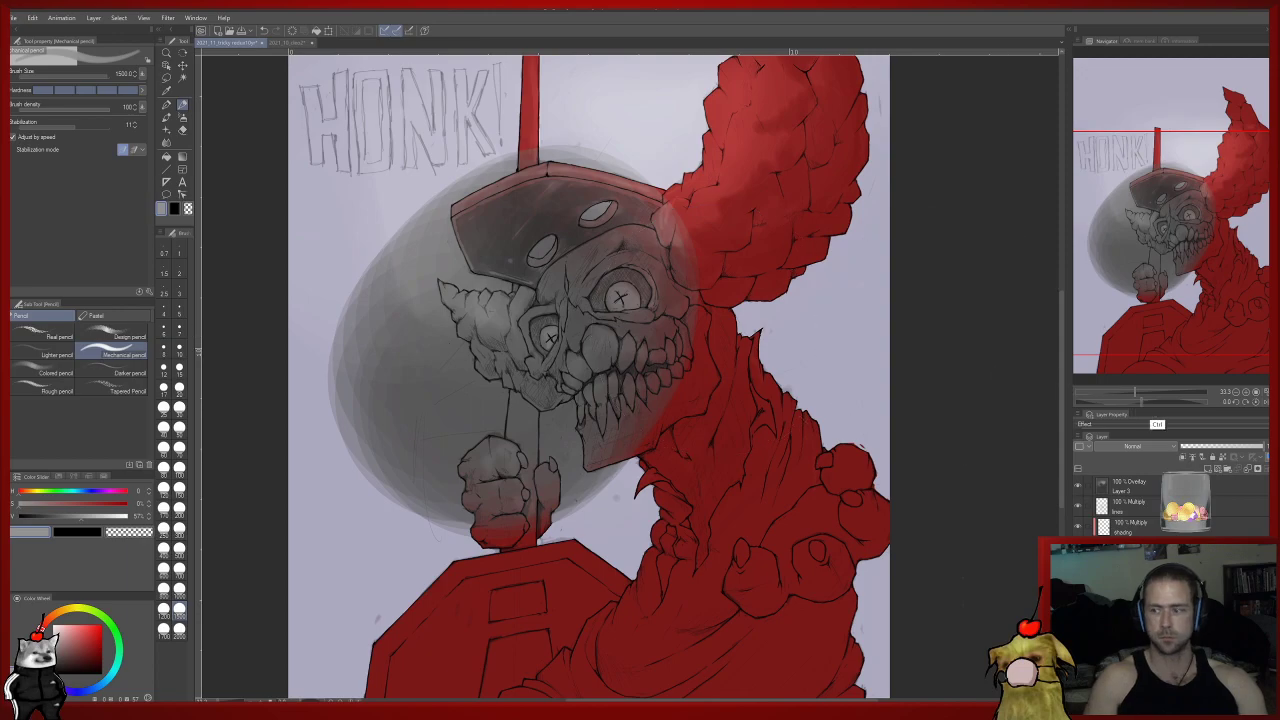
key("ctrl+z")
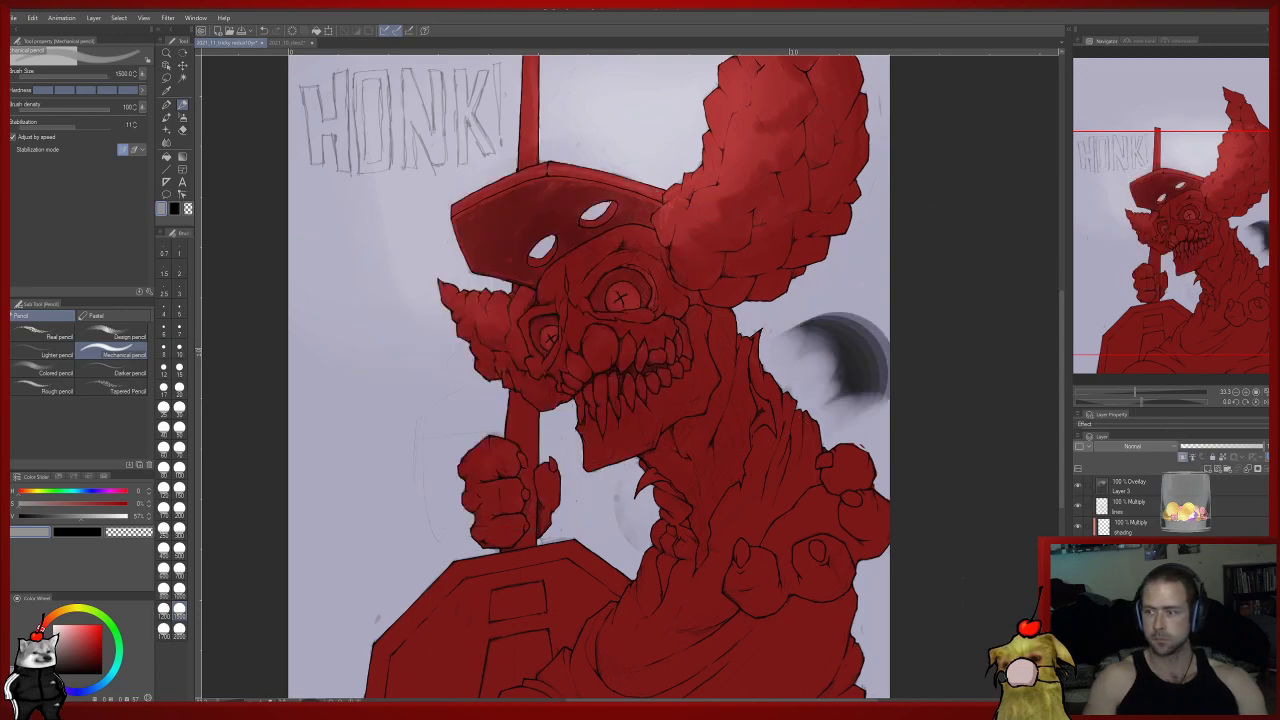
key("ctrl+y")
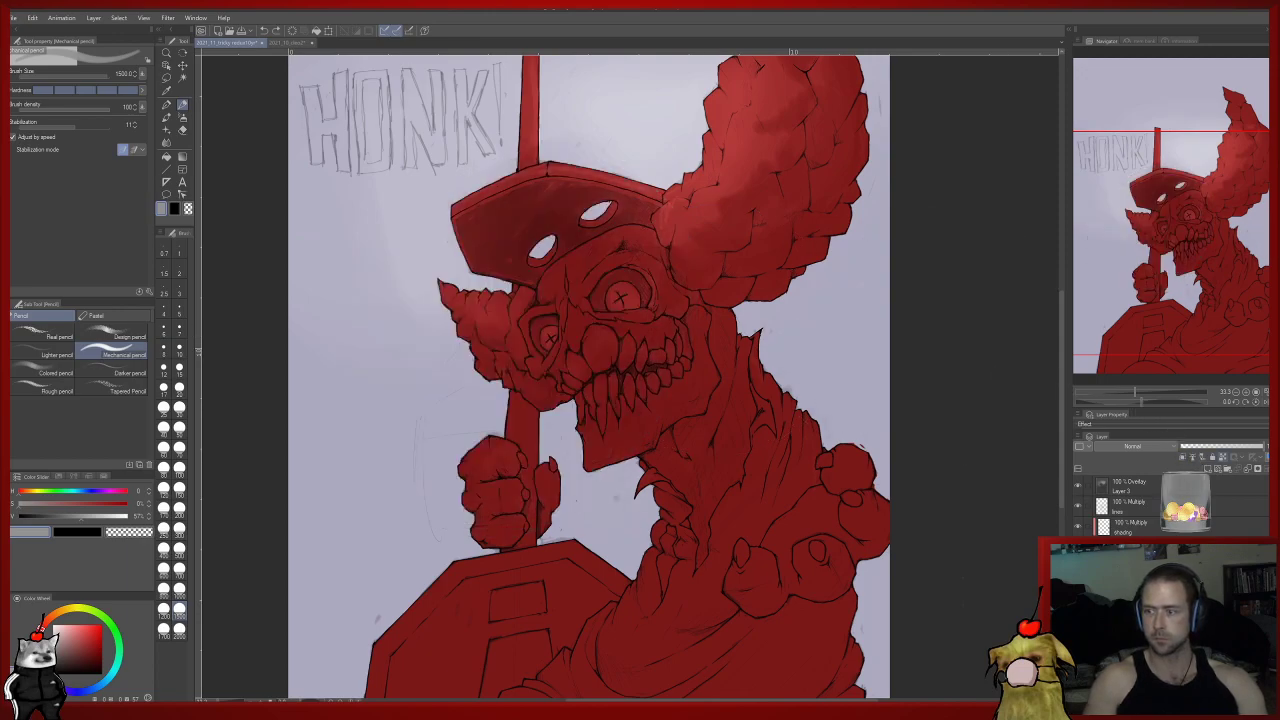
Paint the entire red figure flat mid gray on the color layer with the size 1500 Mechanical pencil, keeping within its silhouette.
mouse_move(722, 494)
left_mouse_down()
mouse_move(666, 434)
mouse_move(789, 391)
mouse_move(703, 520)
mouse_move(749, 423)
left_mouse_up()
left_click_drag(673, 590, 530, 440)
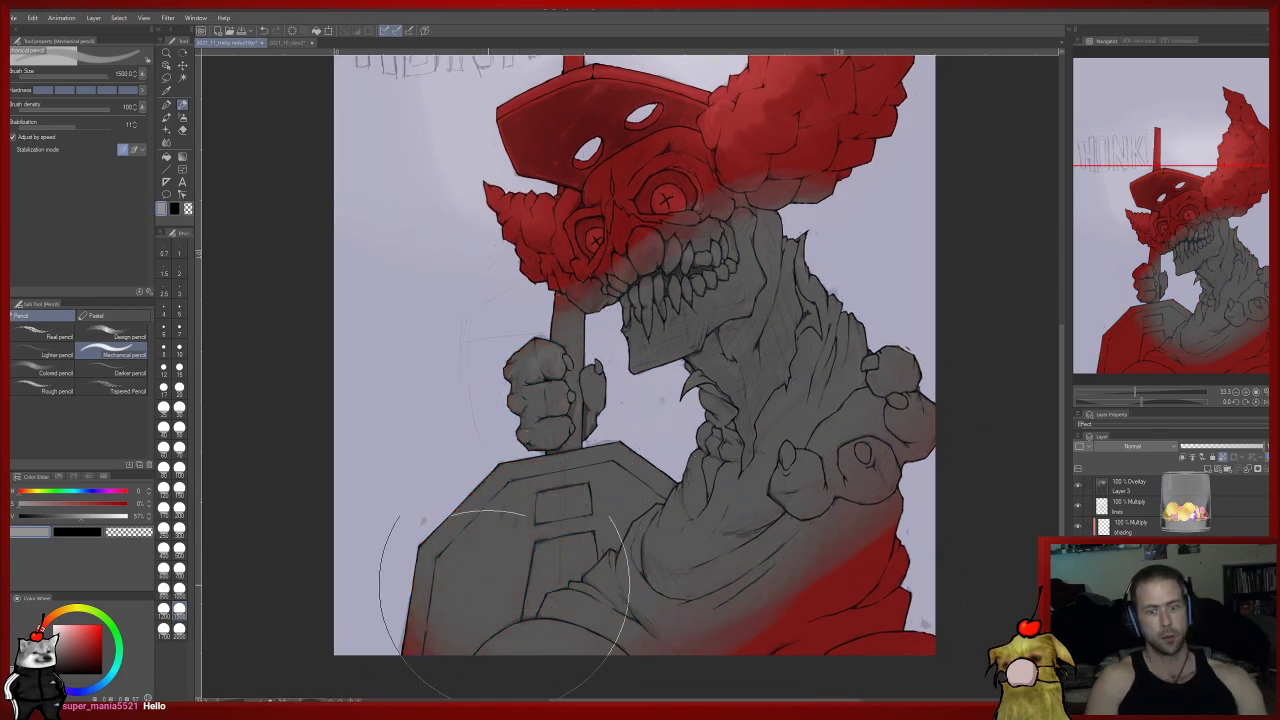
mouse_move(620, 530)
left_mouse_down()
mouse_move(604, 459)
mouse_move(582, 527)
mouse_move(619, 652)
mouse_move(806, 640)
mouse_move(856, 615)
mouse_move(835, 585)
mouse_move(847, 425)
left_mouse_up()
mouse_move(500, 486)
left_mouse_down()
mouse_move(620, 290)
mouse_move(600, 230)
mouse_move(543, 156)
mouse_move(671, 311)
mouse_move(775, 170)
left_mouse_up()
mouse_move(754, 202)
left_mouse_down()
mouse_move(703, 339)
mouse_move(613, 194)
left_mouse_up()
mouse_move(626, 286)
left_mouse_down()
mouse_move(622, 367)
mouse_move(701, 100)
mouse_move(593, 181)
left_mouse_up()
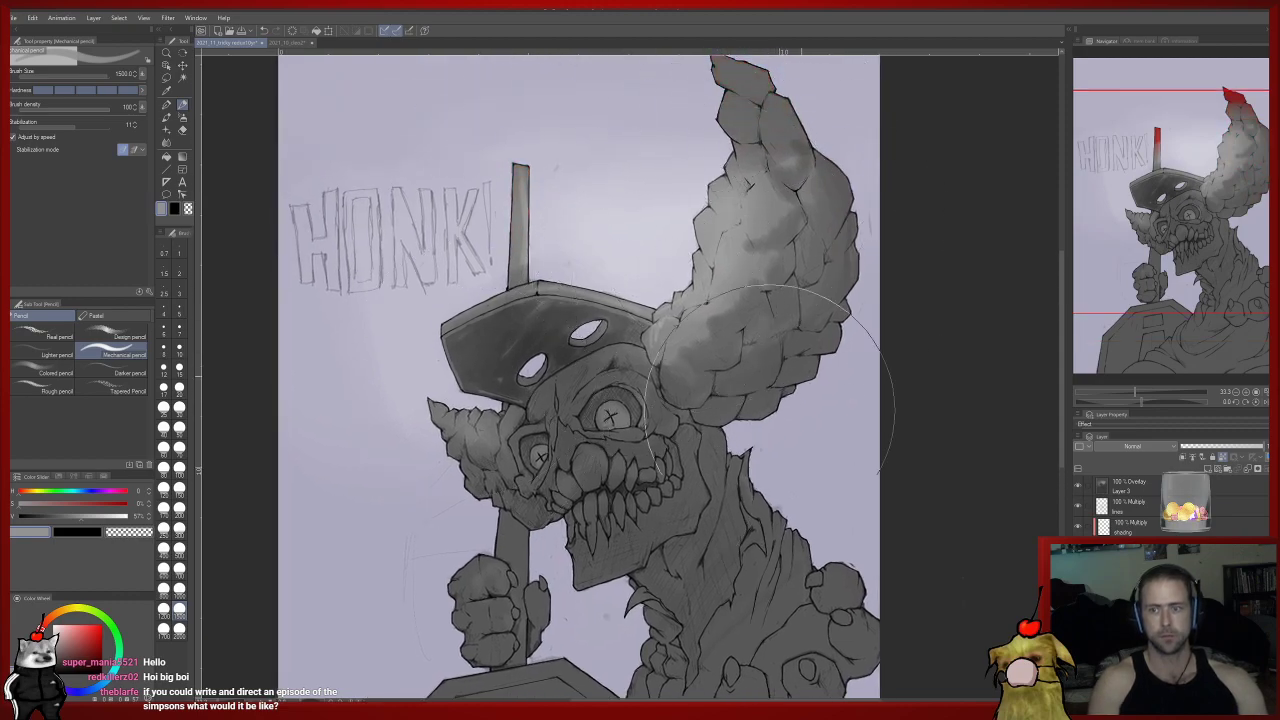
Try overlay Layer 3 beneath the lines layer, move it back on top, and undo its trial deletion.
left_click(1128, 486)
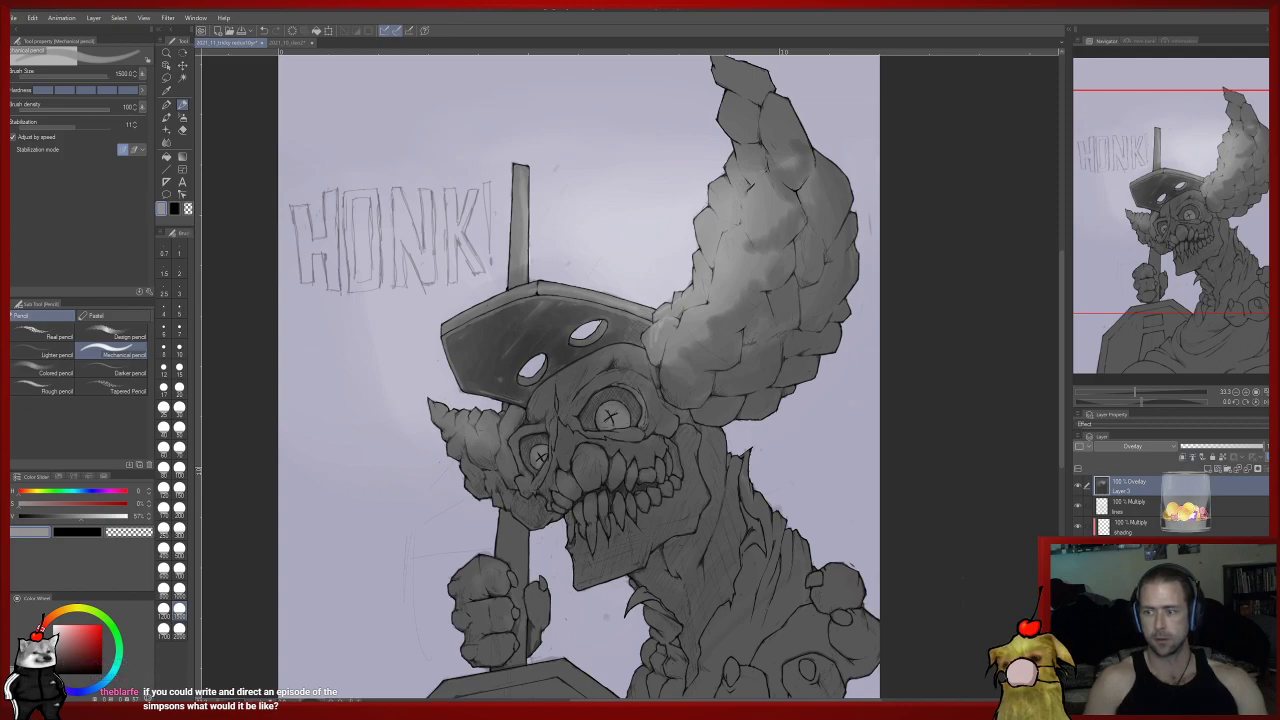
left_click_drag(1130, 486, 1130, 516)
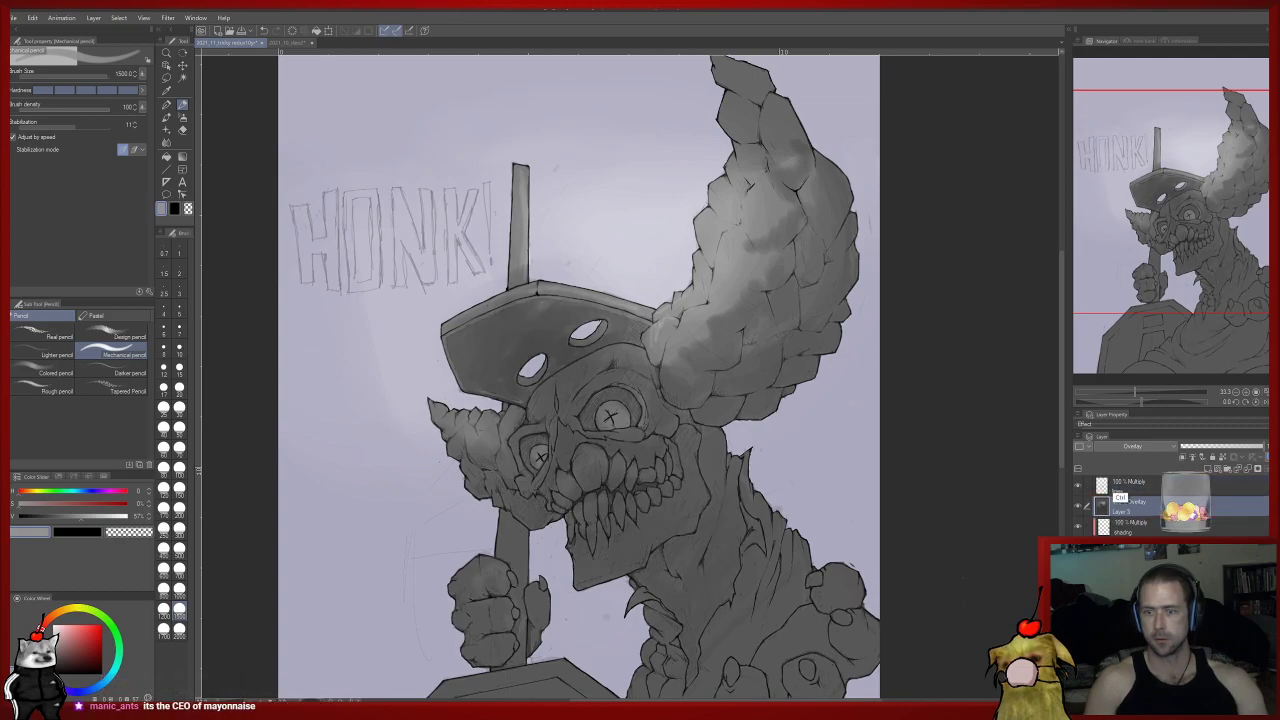
left_click_drag(1120, 497, 1118, 485)
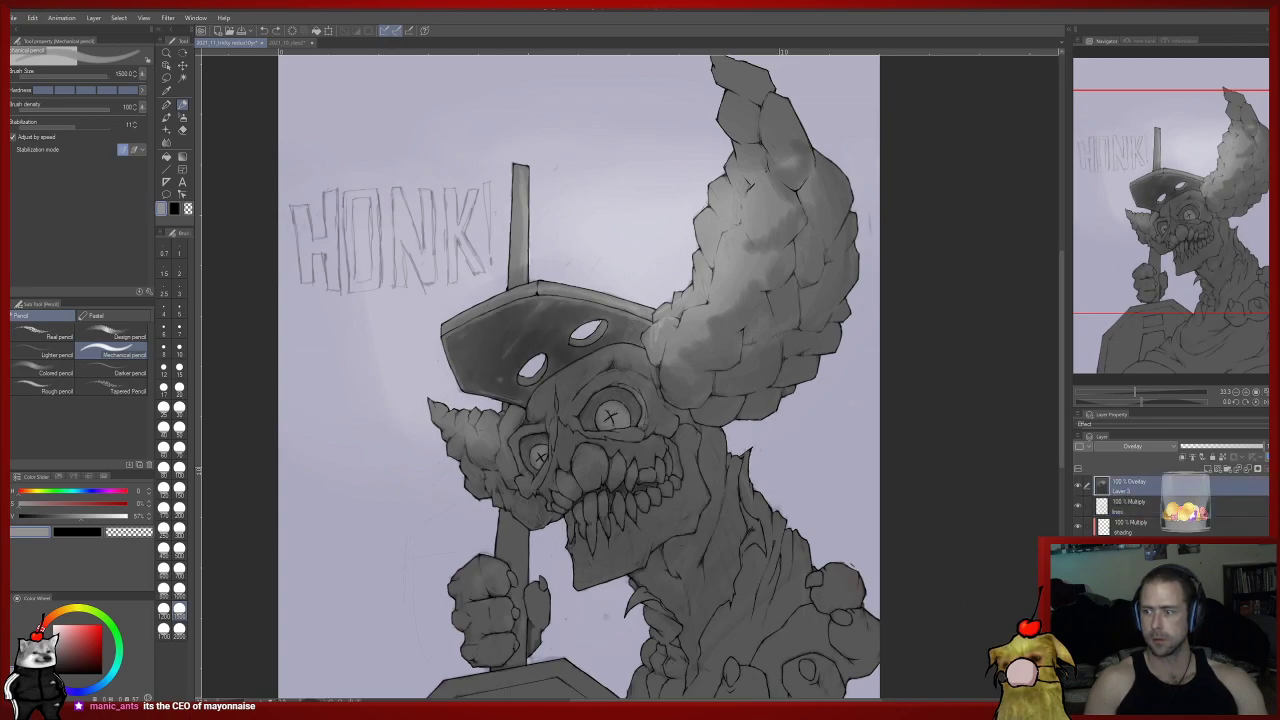
key("Delete")
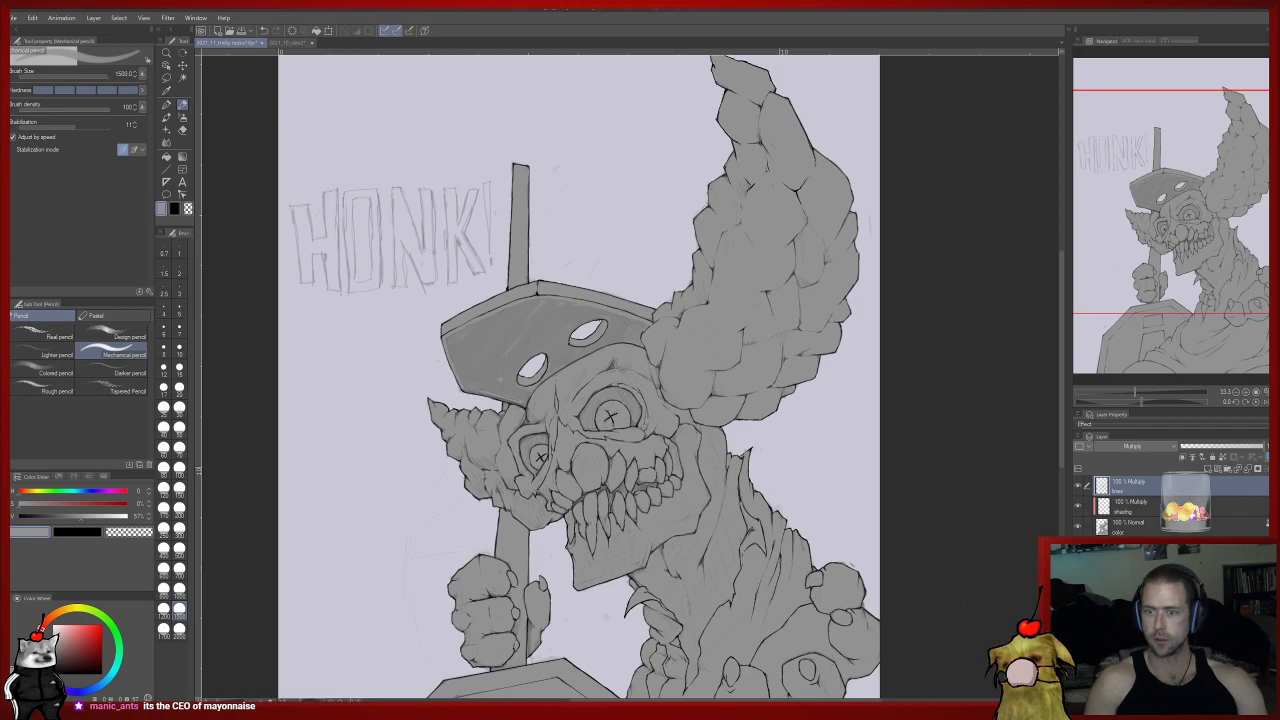
key("ctrl+z")
Change Layer 3's blending mode from Overlay to Multiply.
left_click(1130, 556)
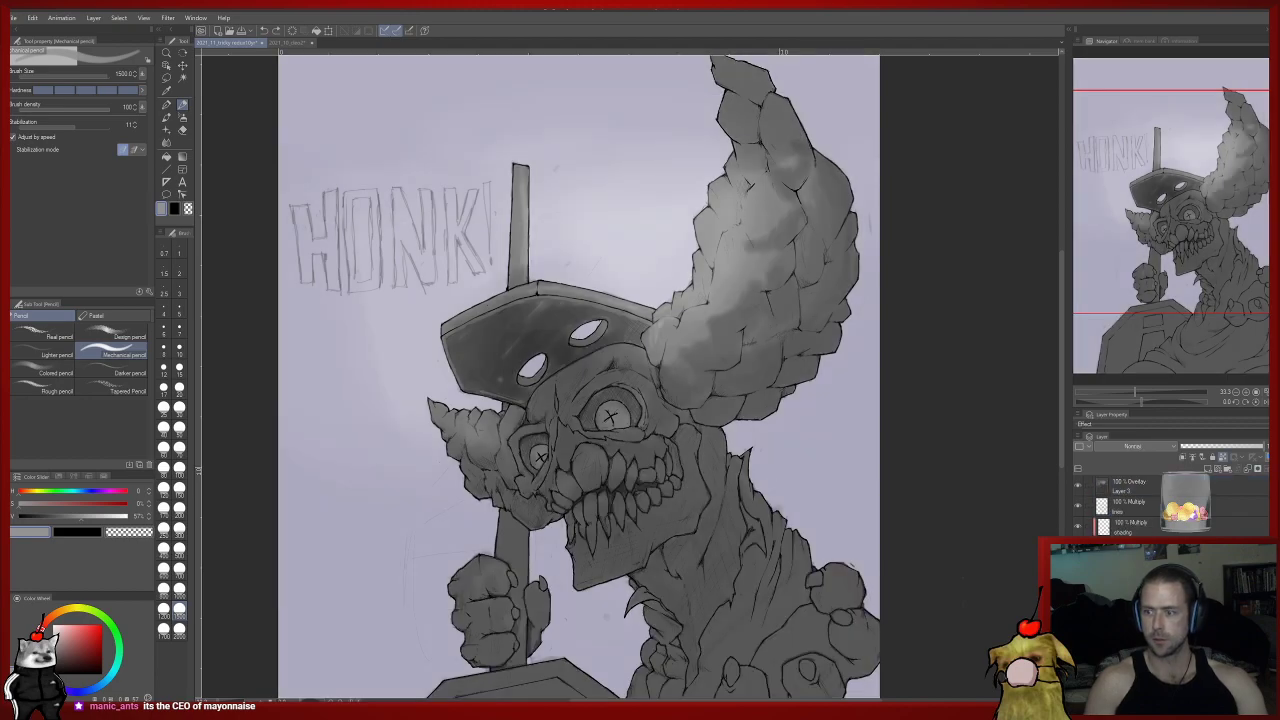
left_click_drag(771, 621, 835, 526)
mouse_move(848, 626)
left_mouse_down()
mouse_move(860, 472)
mouse_move(846, 453)
left_mouse_up()
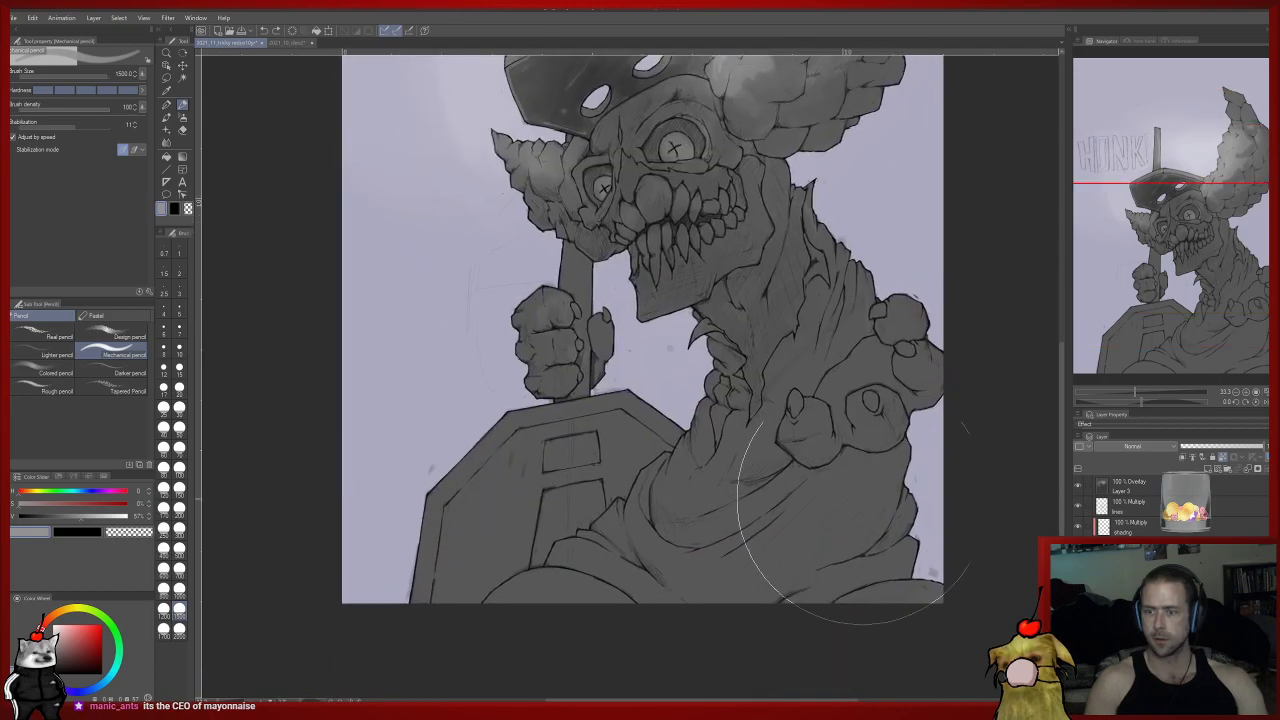
left_click_drag(786, 309, 737, 654)
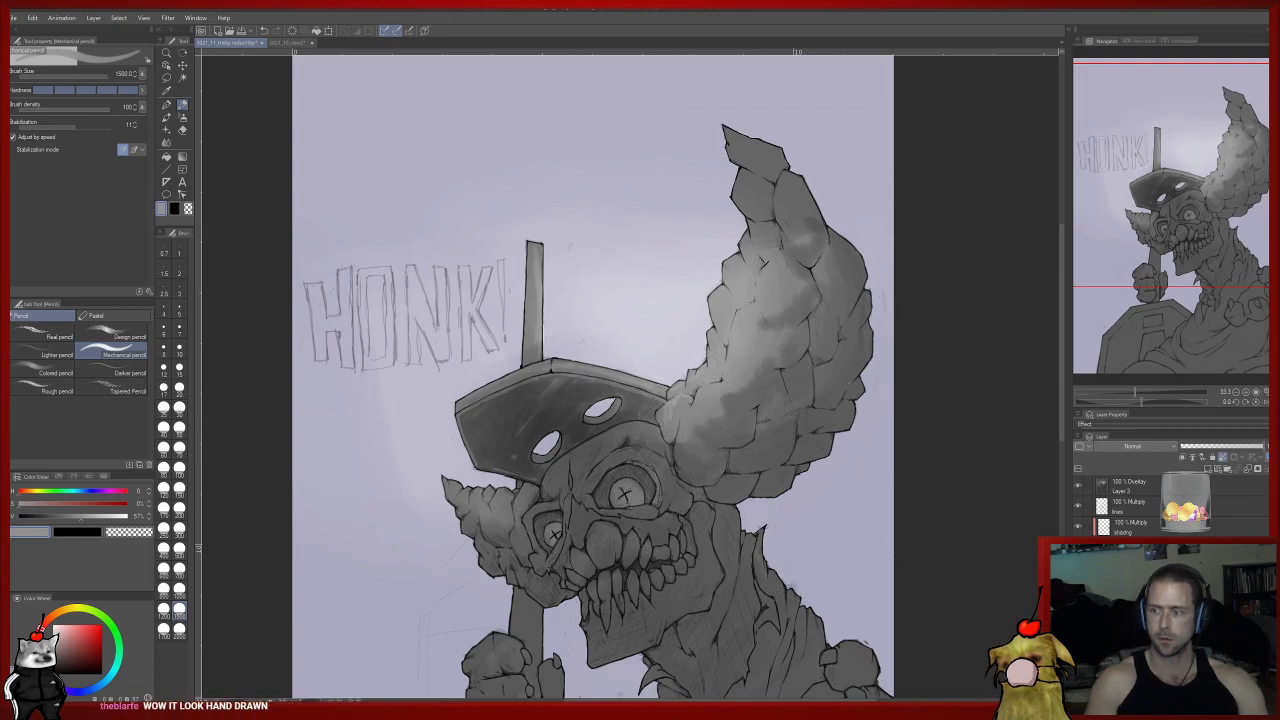
left_click(1128, 485)
left_click(1133, 446)
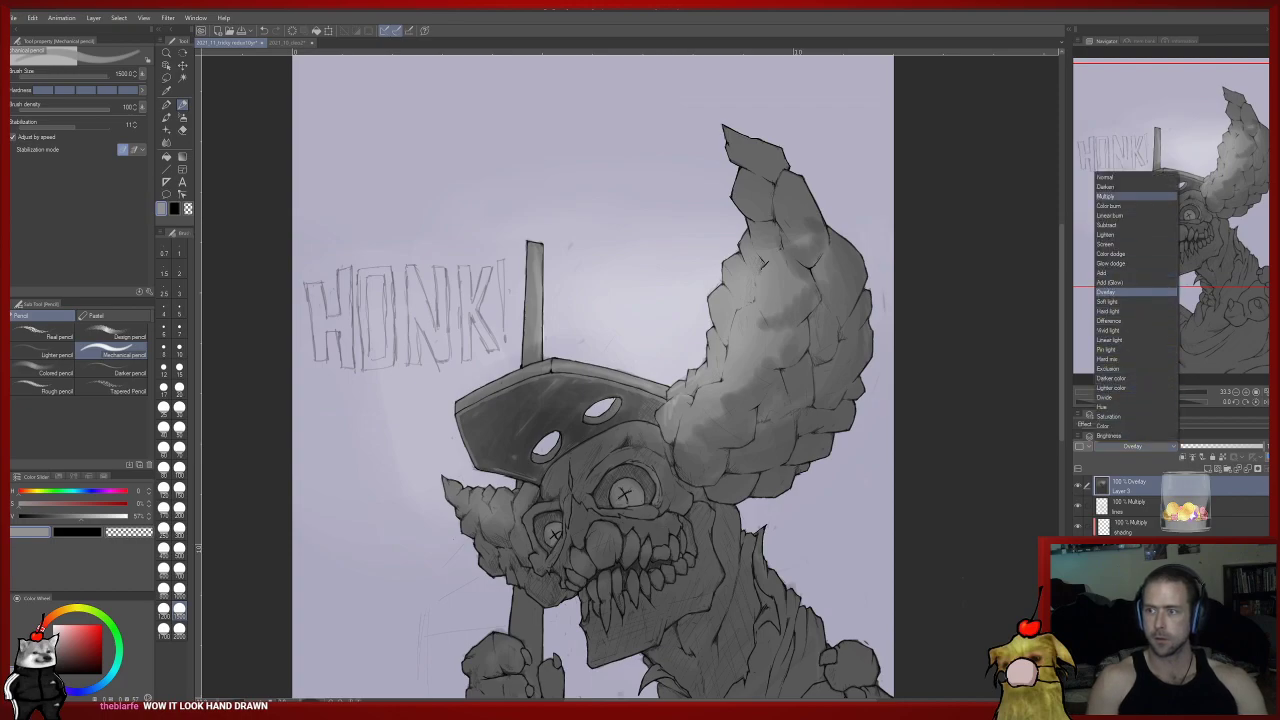
left_click(1108, 196)
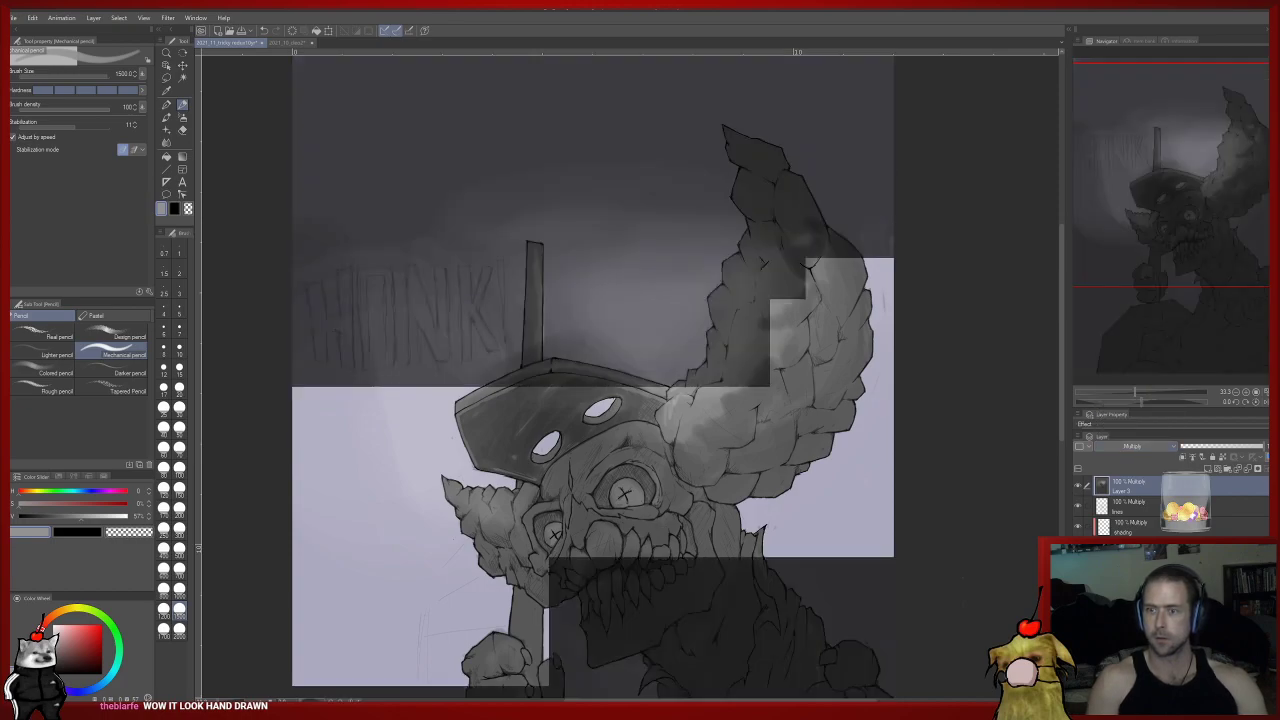
left_click_drag(800, 463, 842, 330)
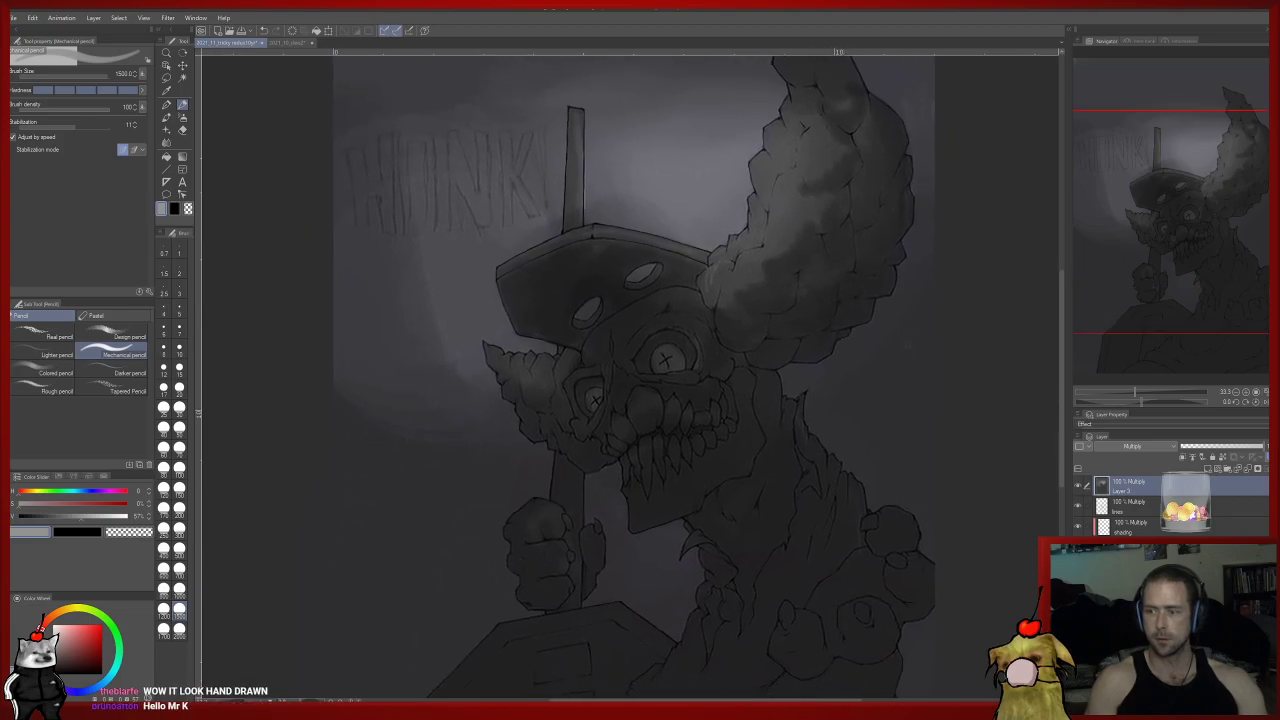
Merge the shading layer down into the color layer.
left_click(1140, 526)
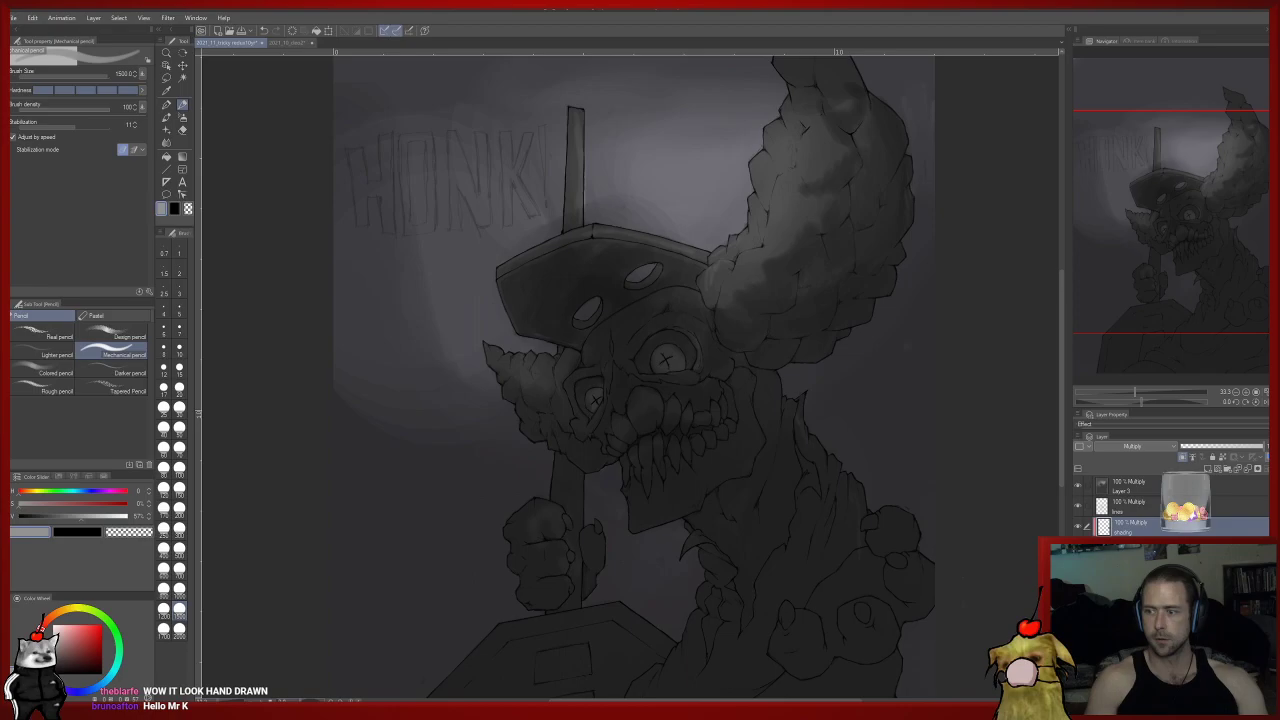
key("ctrl+e")
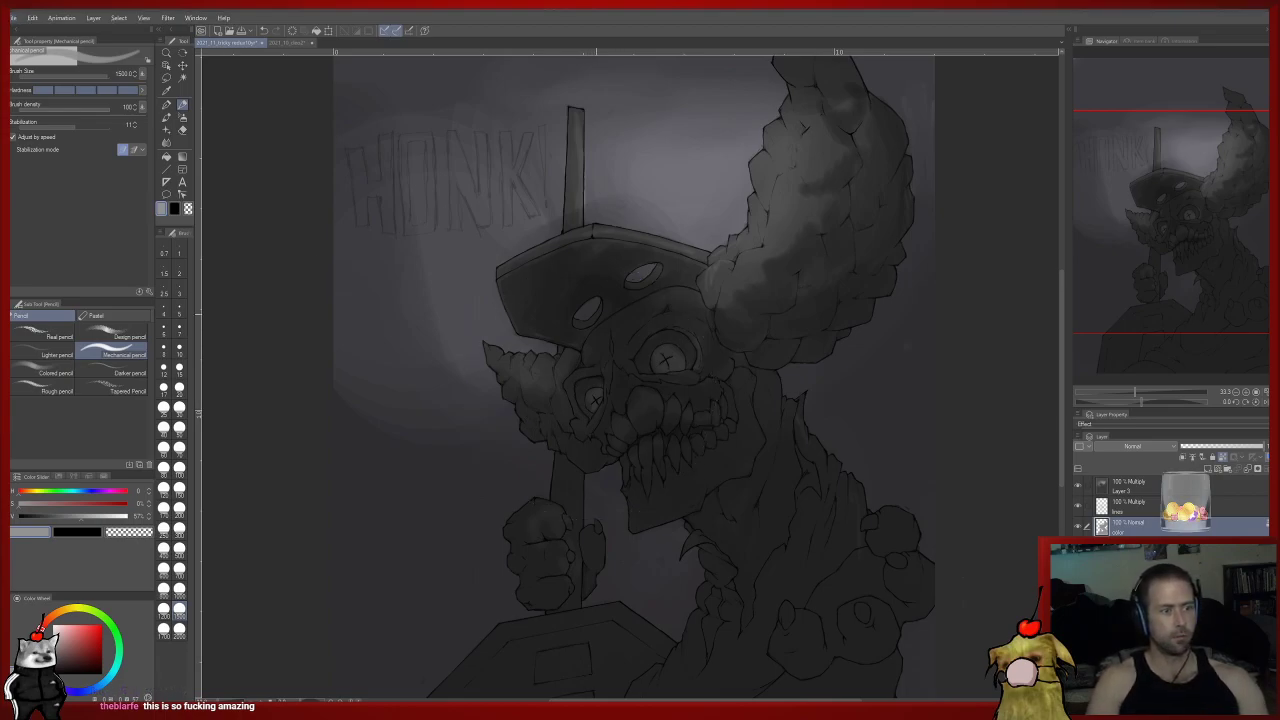
Move Multiply Layer 3 beneath the lines layer and clip it to the color layer.
mouse_move(719, 409)
left_mouse_down()
mouse_move(695, 488)
mouse_move(721, 445)
left_mouse_up()
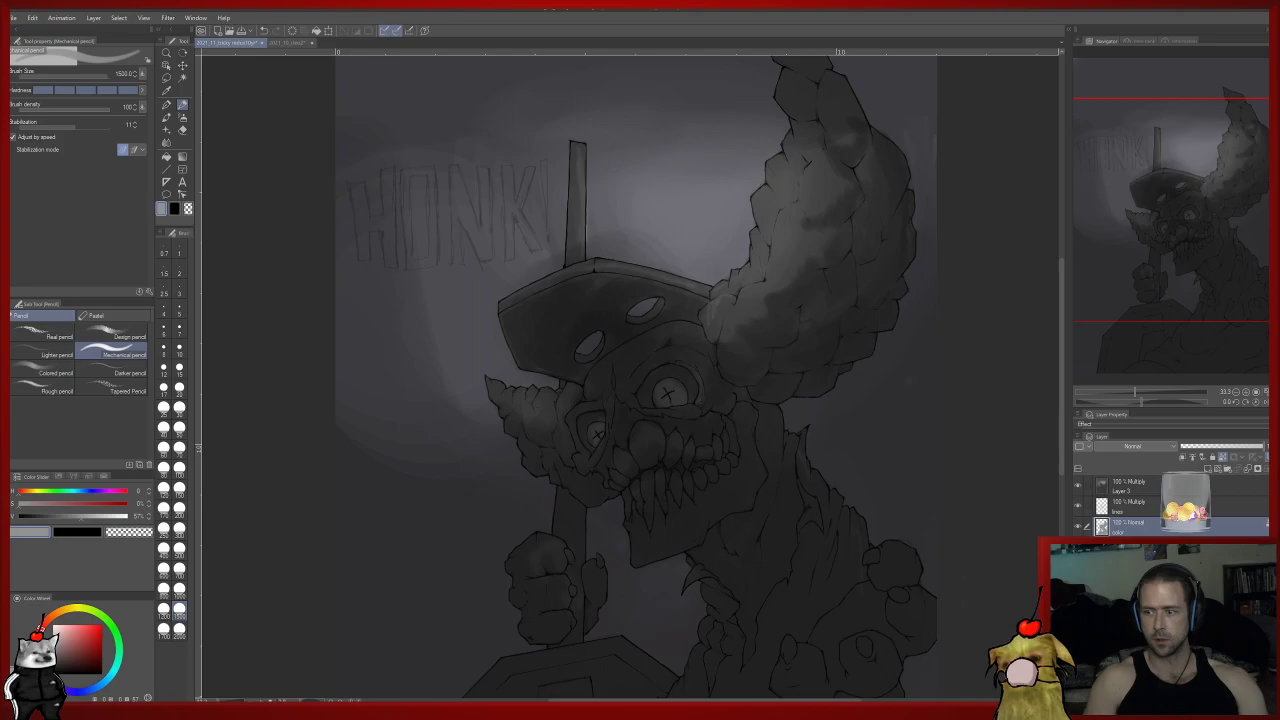
left_click_drag(1128, 485, 1128, 507)
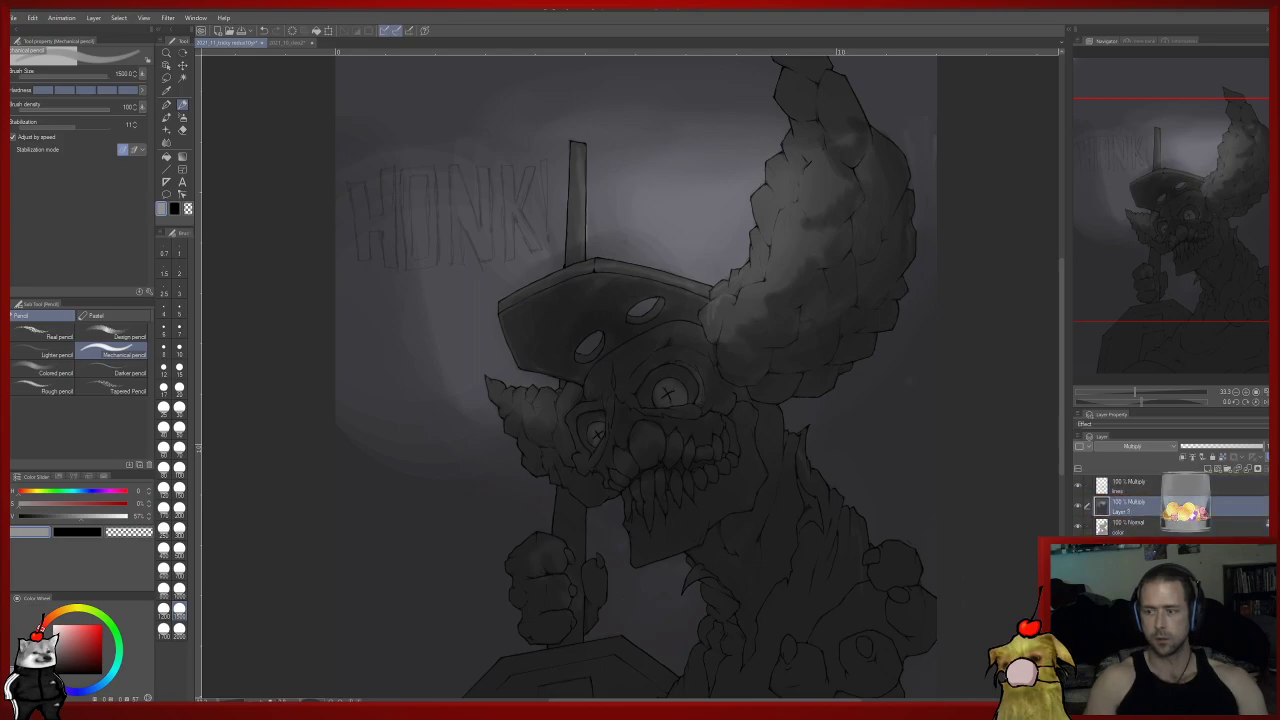
left_click(1182, 457)
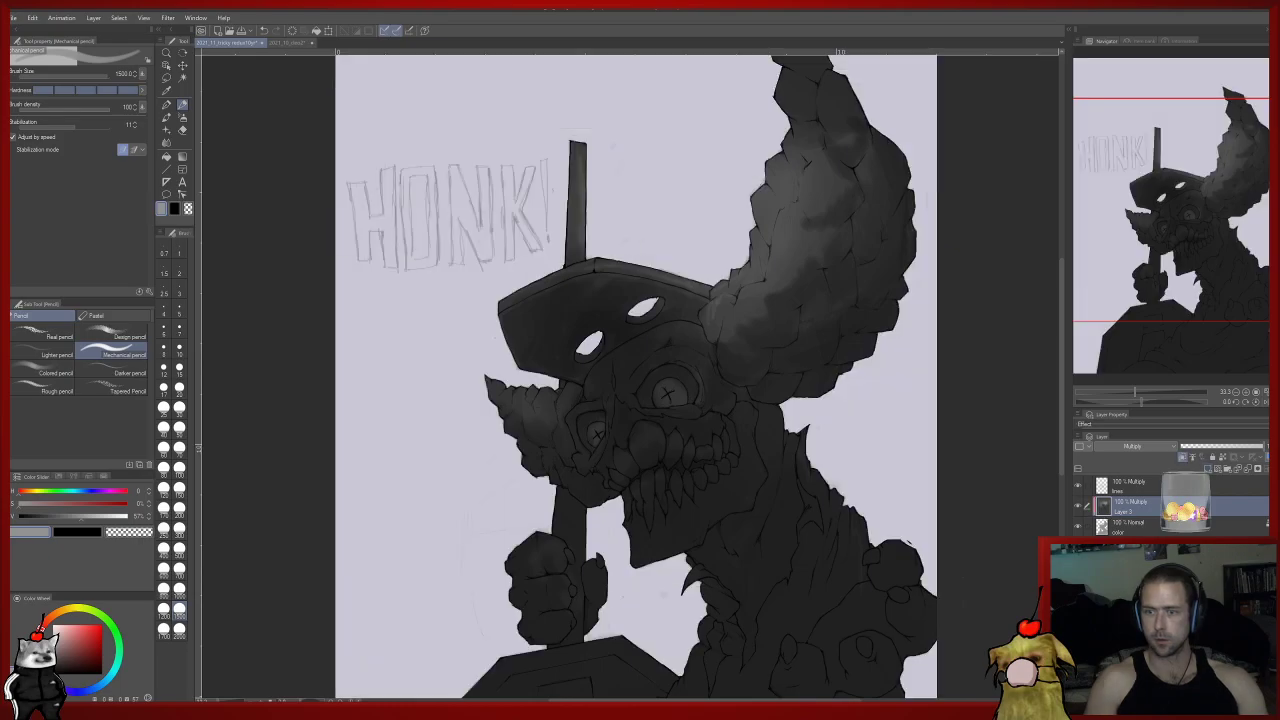
Cover the figure and background on the color layer with near-black gray using broad size 1500 Mechanical pencil strokes.
left_click(1130, 548)
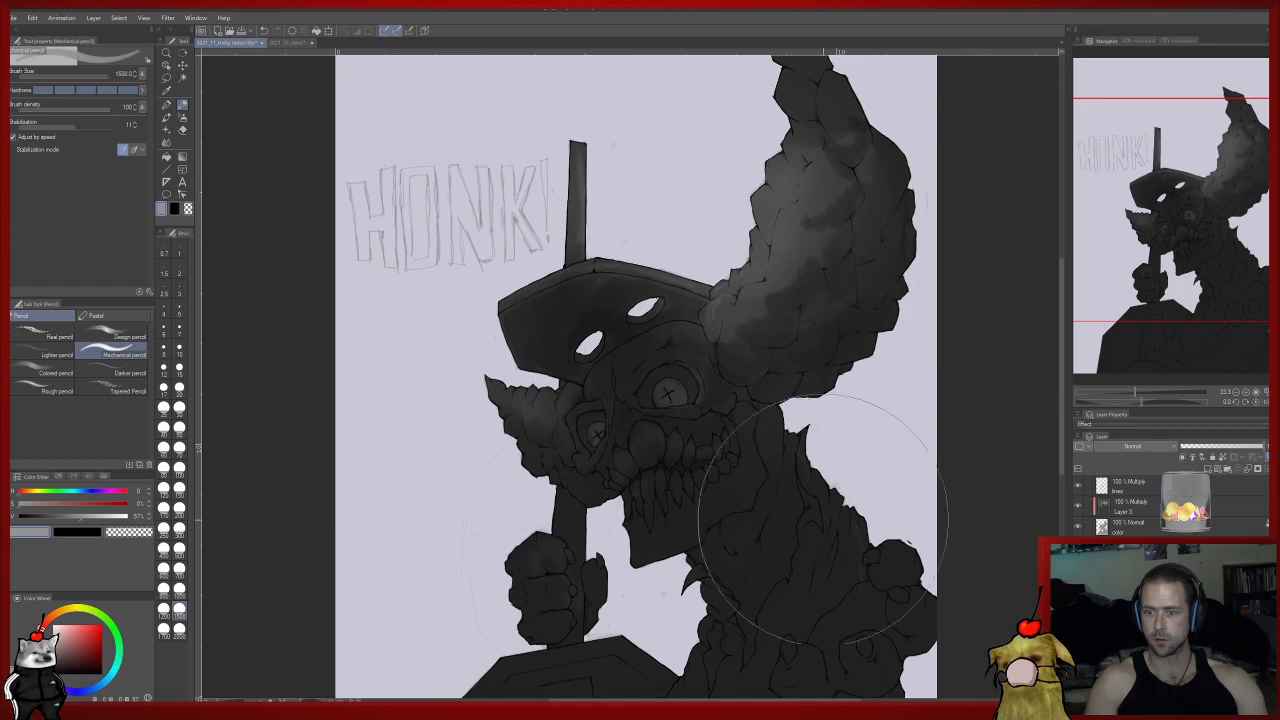
left_click_drag(871, 543, 857, 586)
left_click_drag(80, 517, 36, 517)
mouse_move(420, 620)
left_mouse_down()
mouse_move(429, 371)
mouse_move(529, 543)
mouse_move(729, 600)
mouse_move(810, 460)
mouse_move(910, 560)
left_mouse_up()
left_click_drag(880, 600, 837, 472)
mouse_move(868, 530)
left_mouse_down()
mouse_move(841, 591)
mouse_move(769, 642)
left_mouse_up()
left_click_drag(812, 558, 853, 450)
mouse_move(733, 521)
left_mouse_down()
mouse_move(876, 266)
mouse_move(671, 566)
mouse_move(529, 501)
mouse_move(350, 588)
mouse_move(322, 624)
mouse_move(375, 514)
mouse_move(592, 258)
mouse_move(603, 482)
mouse_move(650, 415)
mouse_move(700, 562)
mouse_move(914, 440)
left_mouse_up()
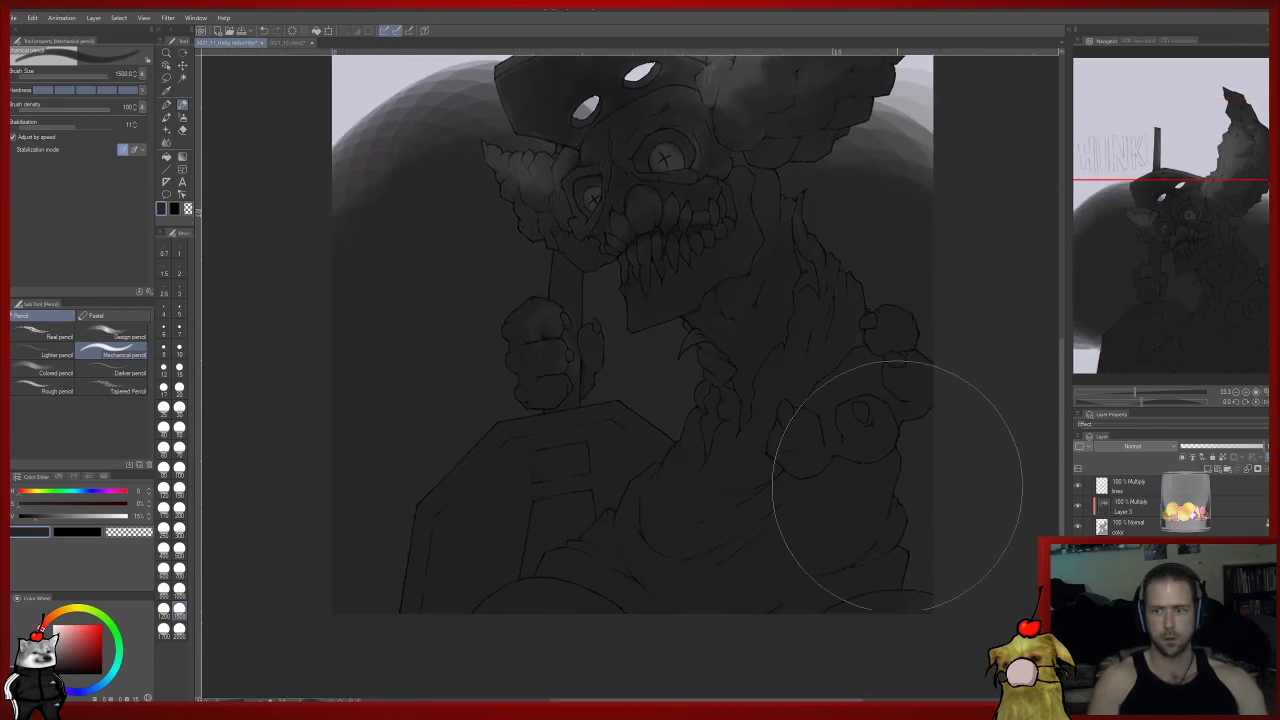
left_click_drag(760, 300, 769, 494)
mouse_move(388, 452)
left_mouse_down()
mouse_move(494, 322)
mouse_move(826, 322)
mouse_move(342, 306)
mouse_move(494, 268)
mouse_move(883, 250)
mouse_move(384, 258)
mouse_move(474, 210)
mouse_move(926, 187)
left_mouse_up()
left_click_drag(852, 197, 777, 319)
mouse_move(785, 305)
left_mouse_down()
mouse_move(831, 230)
mouse_move(417, 249)
mouse_move(668, 212)
mouse_move(640, 220)
left_mouse_up()
left_click_drag(614, 233, 727, 357)
mouse_move(890, 235)
left_mouse_down()
mouse_move(638, 243)
mouse_move(889, 206)
mouse_move(355, 282)
mouse_move(406, 149)
mouse_move(549, 421)
mouse_move(741, 569)
mouse_move(259, 374)
left_mouse_up()
Flood the color layer with a darker near-black of 11% value using the Fill tool.
key("g")
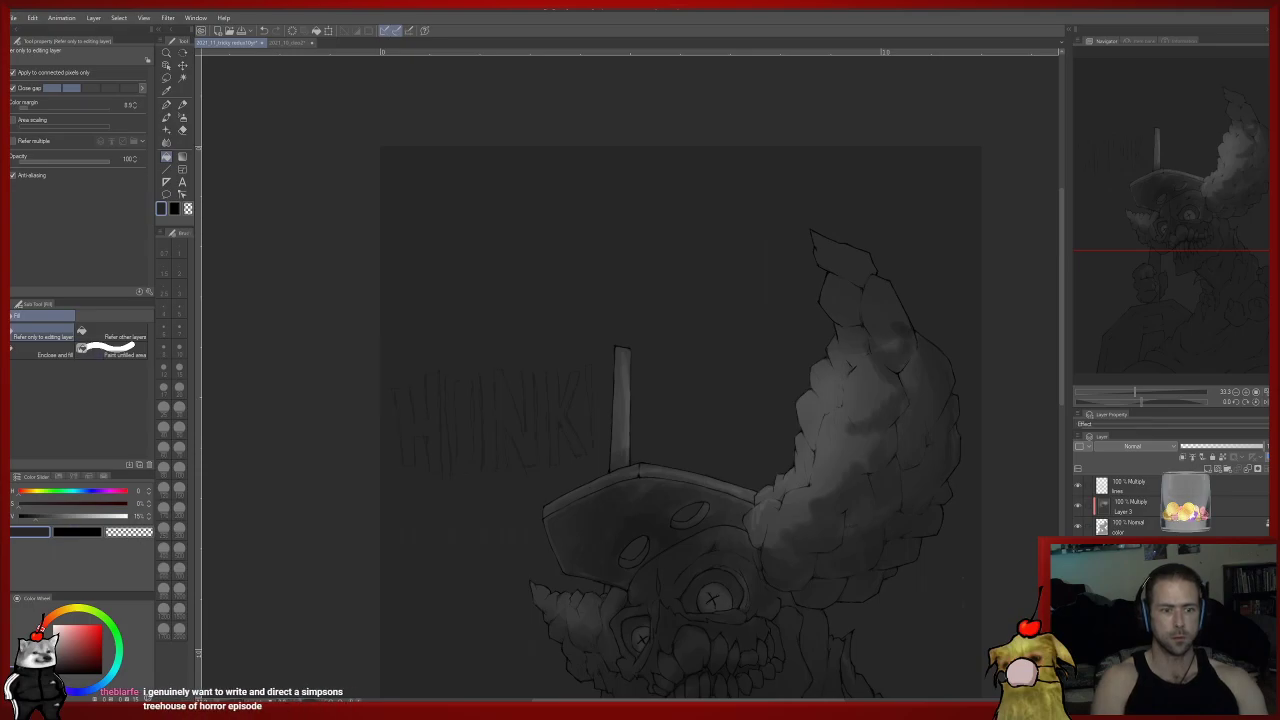
left_click(505, 450)
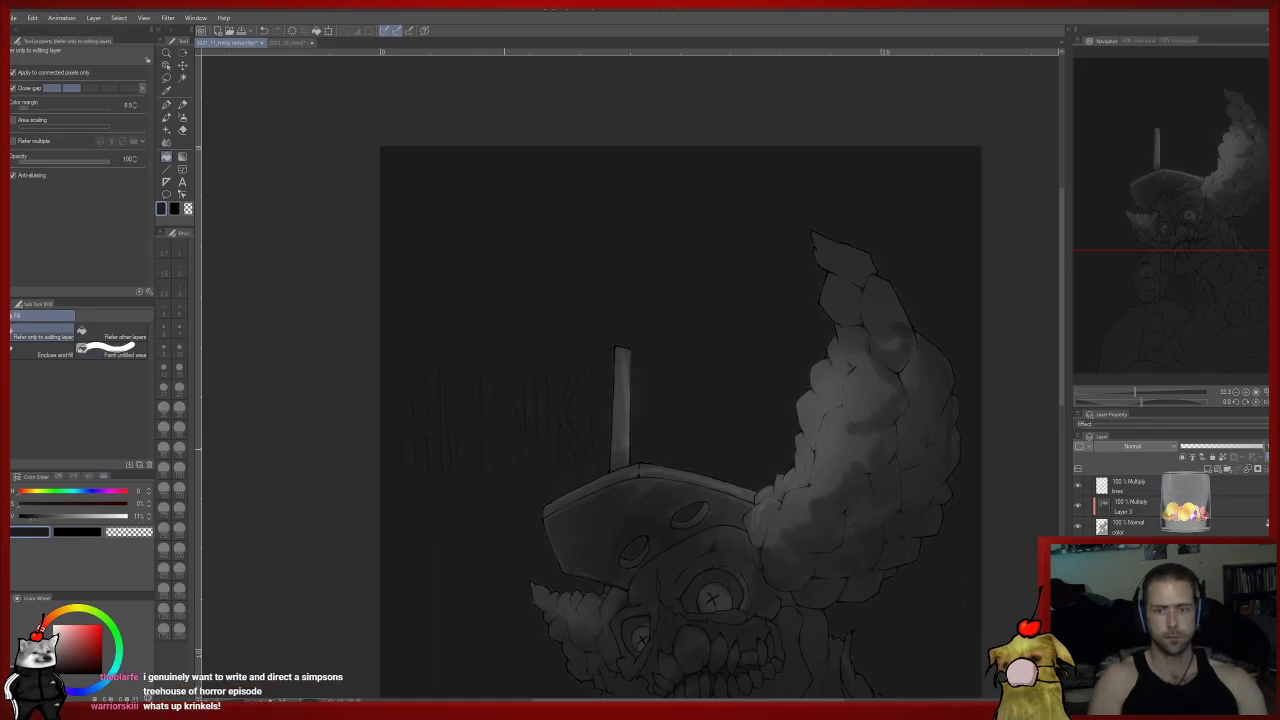
left_click_drag(505, 553, 480, 383)
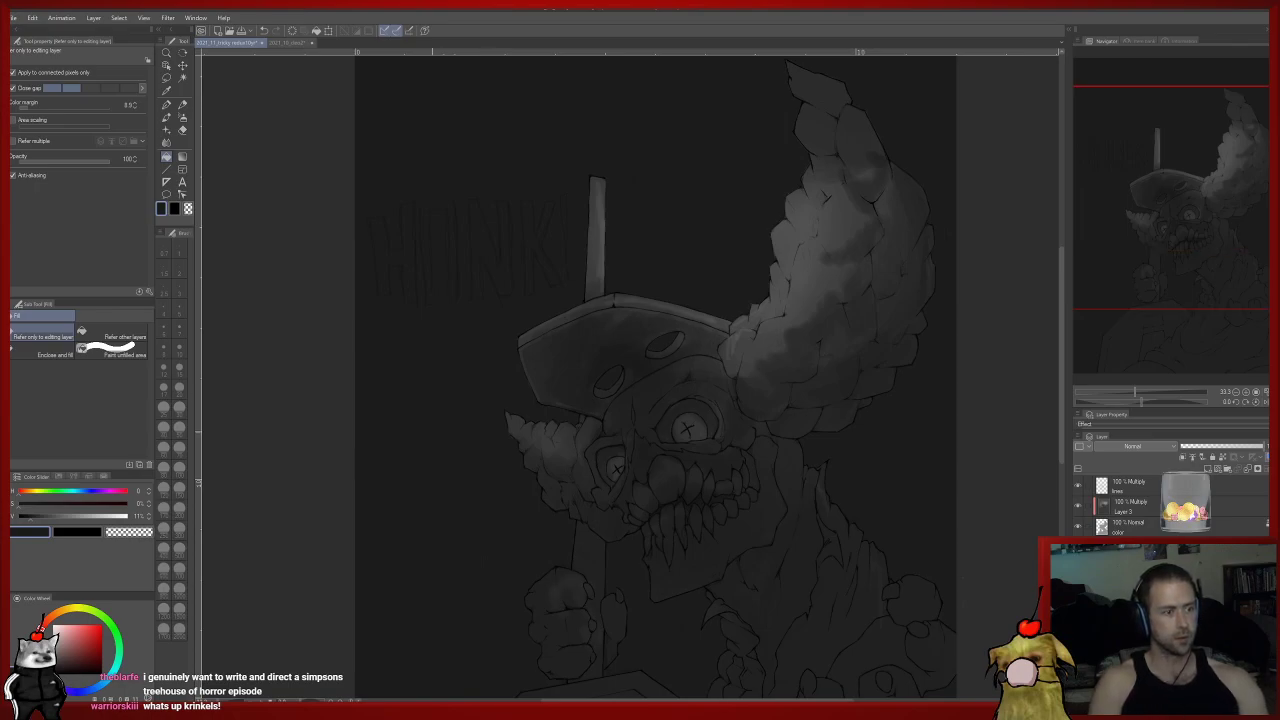
left_click_drag(432, 432, 380, 431)
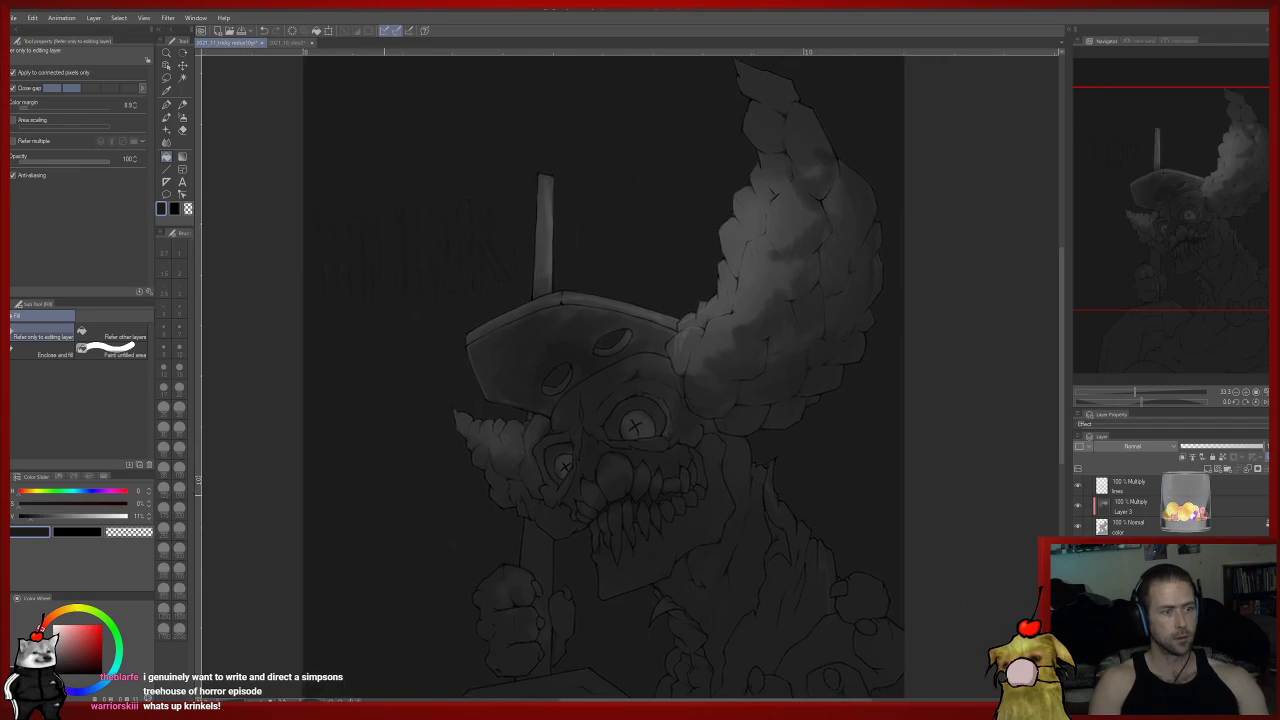
left_click_drag(380, 511, 380, 471)
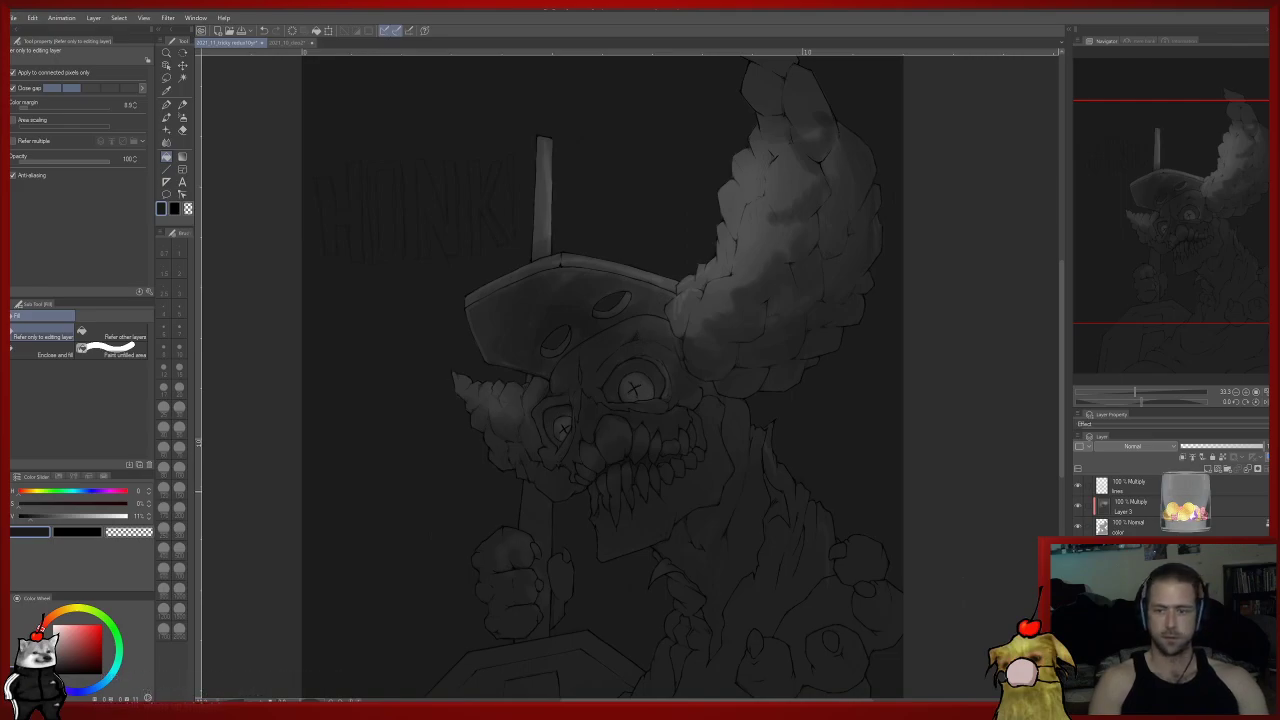
On Layer 3, paint over the lighter shading on the hair, hat and face in dark gray with the Mechanical pencil at size 1000.
left_click(1136, 527)
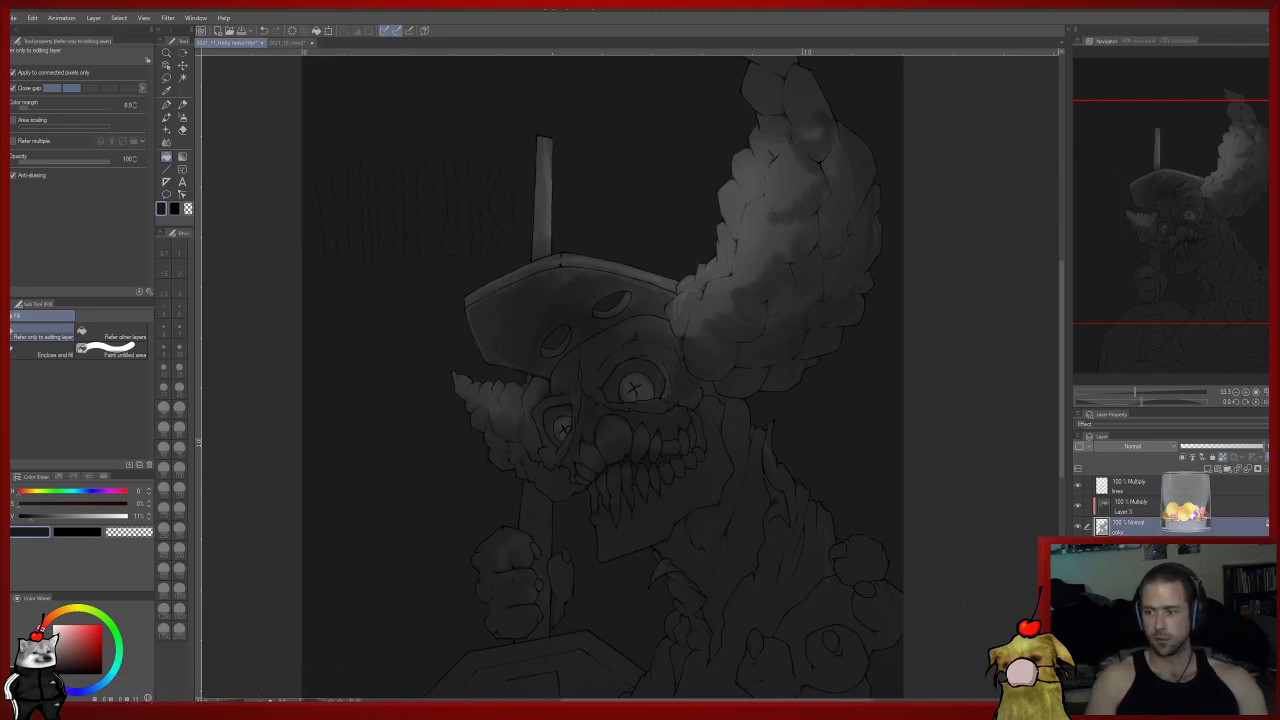
left_click(1142, 507)
key("p")
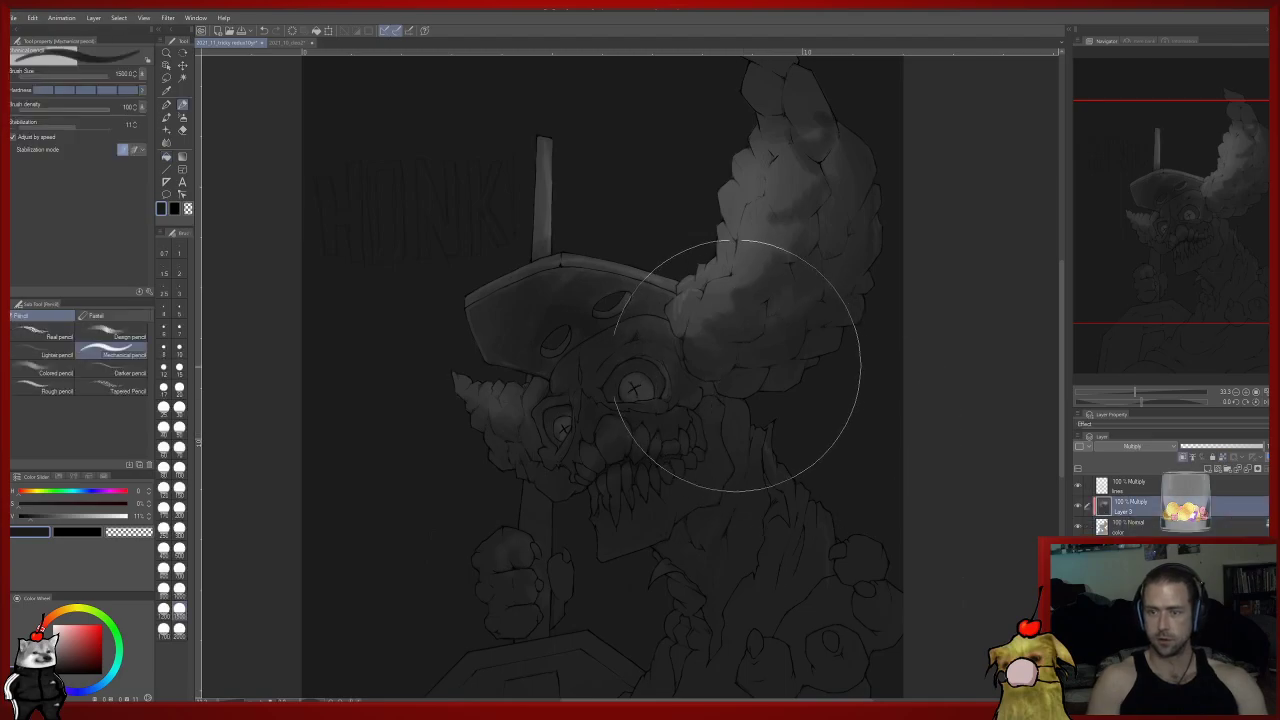
left_click(179, 408)
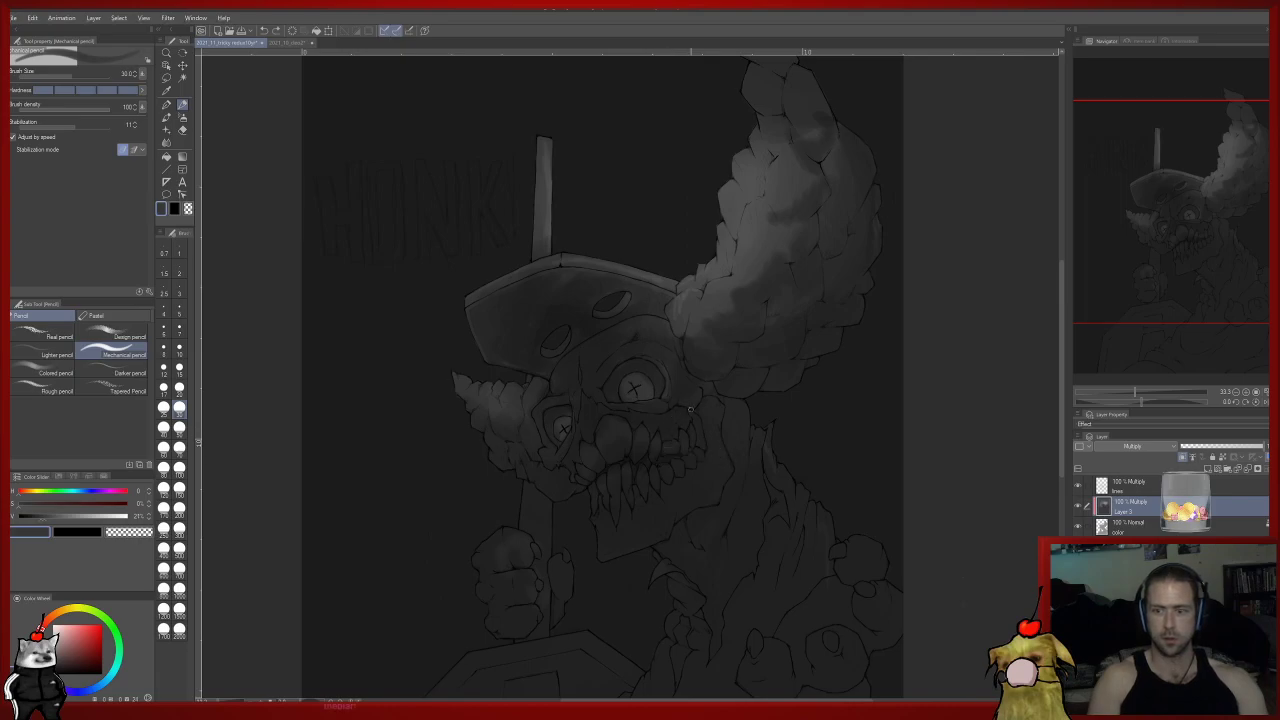
scroll(789, 331, "up", 1)
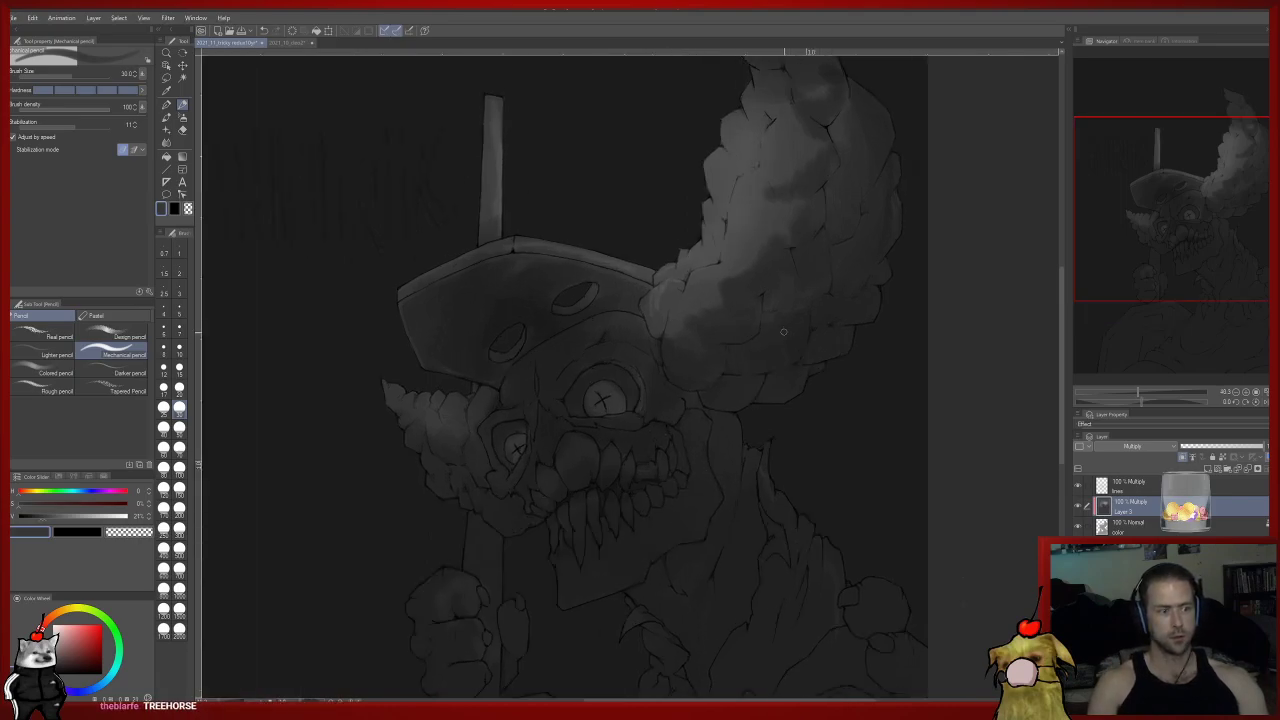
left_click_drag(692, 385, 680, 390)
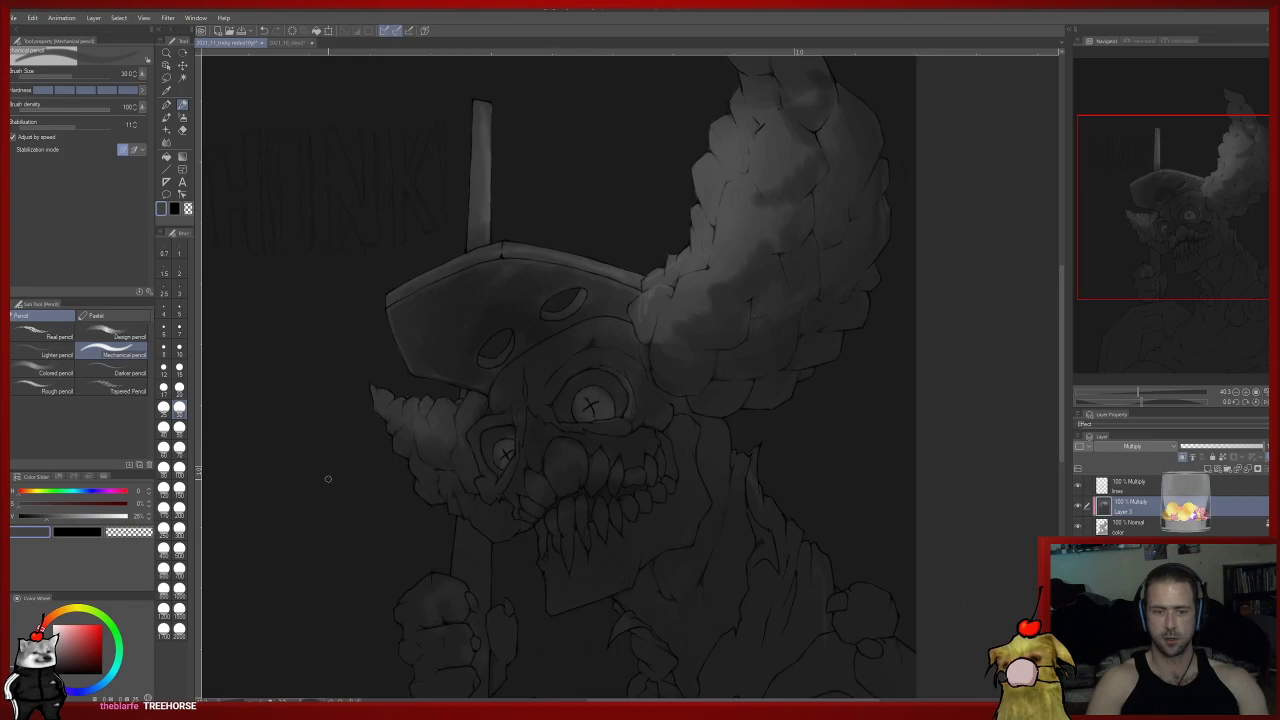
left_click(179, 590)
mouse_move(498, 572)
left_mouse_down()
mouse_move(518, 363)
mouse_move(594, 306)
mouse_move(472, 395)
mouse_move(603, 266)
mouse_move(836, 130)
mouse_move(810, 110)
mouse_move(766, 473)
left_mouse_up()
scroll(766, 460, "down", 5)
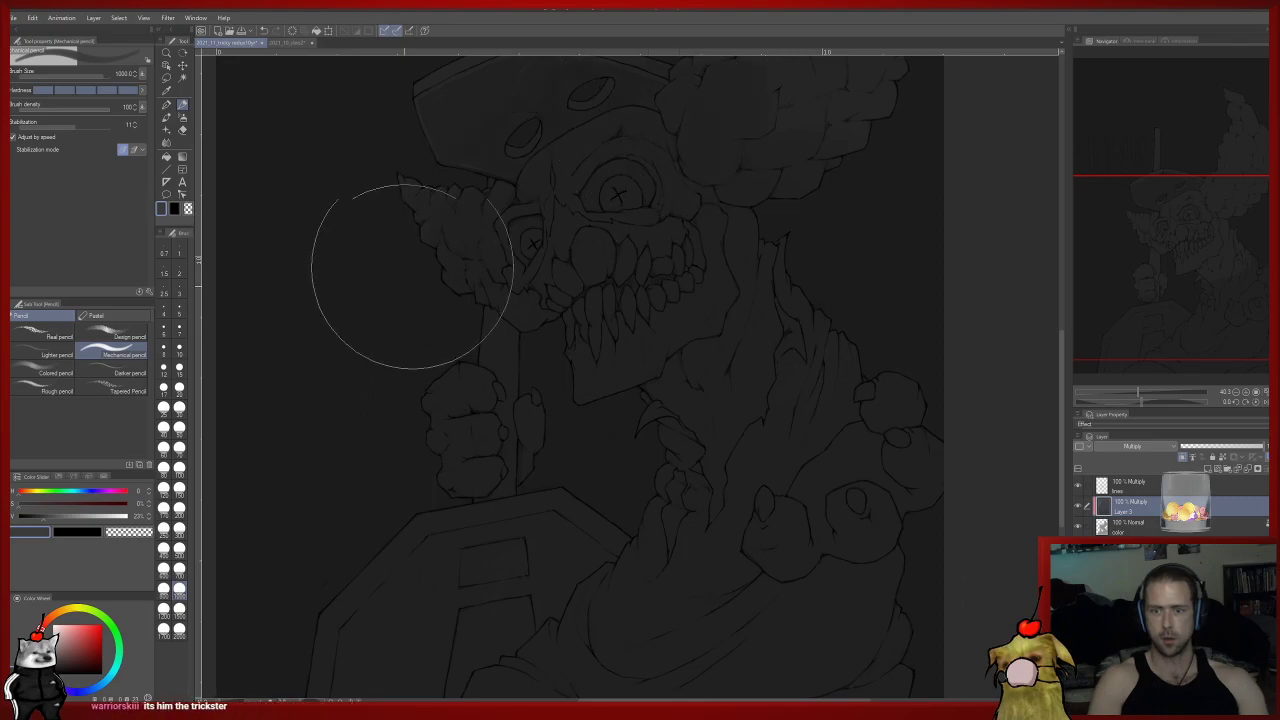
scroll(440, 380, "up", 6)
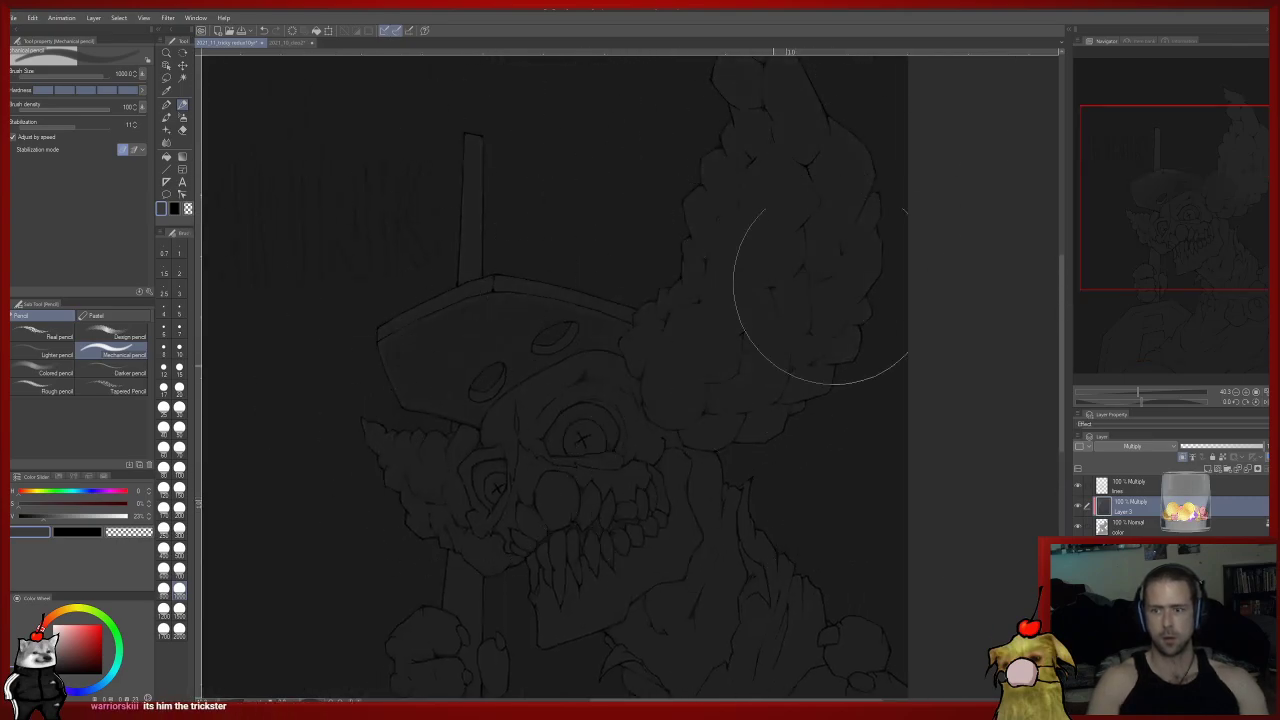
Undo the dark gray painting on Layer 3 that covers the shading of the hair, hat and face.
scroll(714, 343, "up", 3)
key("e")
mouse_move(730, 425)
left_mouse_down()
mouse_move(750, 383)
mouse_move(712, 438)
left_mouse_up()
key("ctrl+z")
scroll(715, 412, "down", 2)
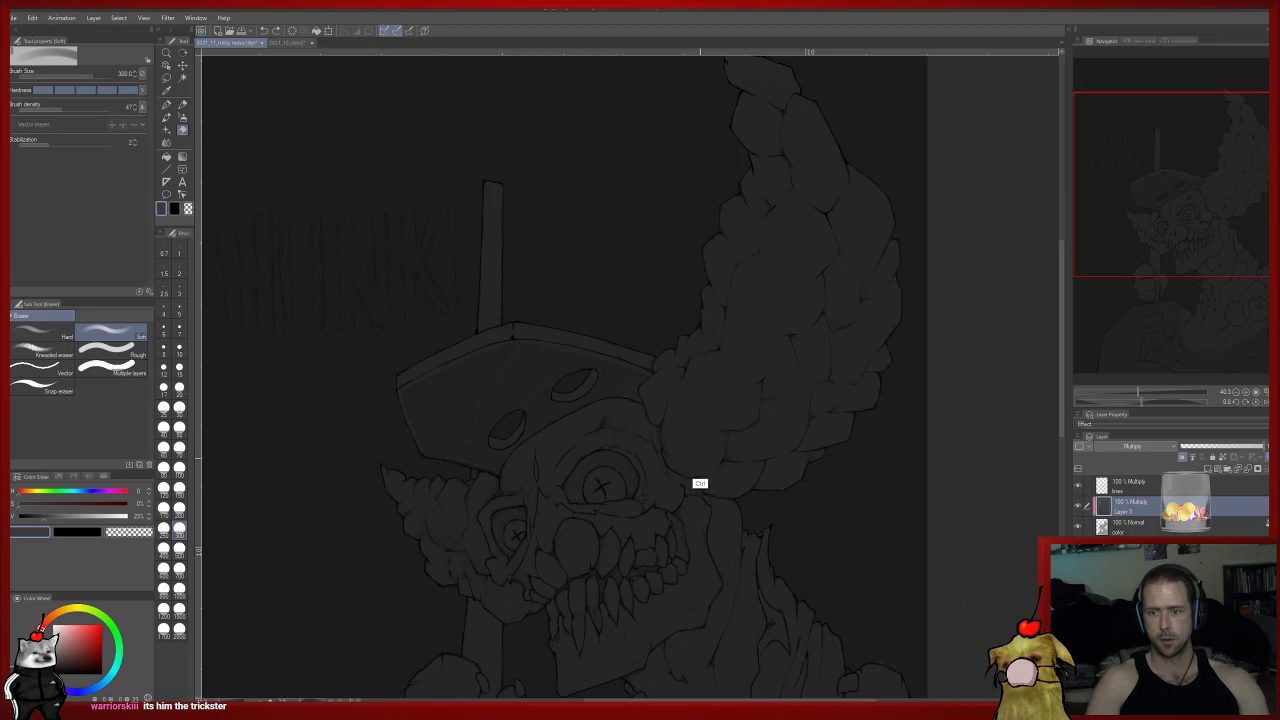
key("ctrl+z")
left_click_drag(694, 421, 704, 369)
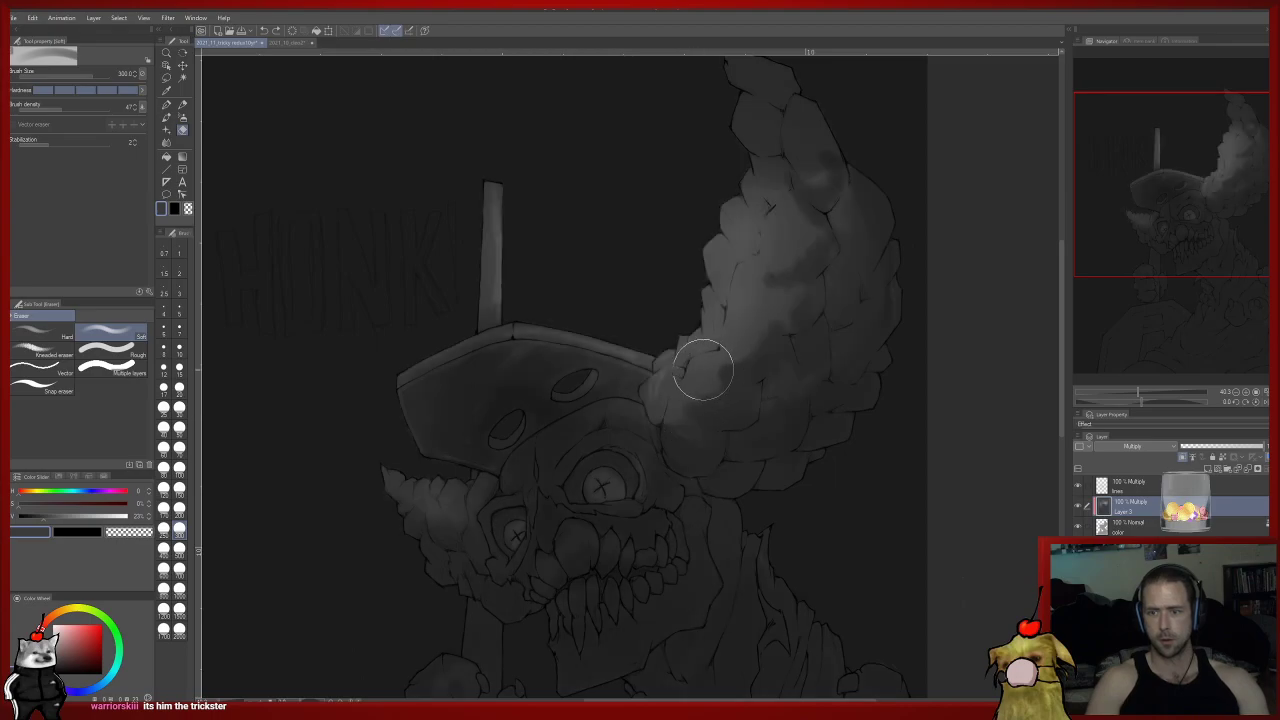
Lower the Mechanical pencil's brush density to 44, trying size 50 light gray strokes over the eye and hair.
key("p")
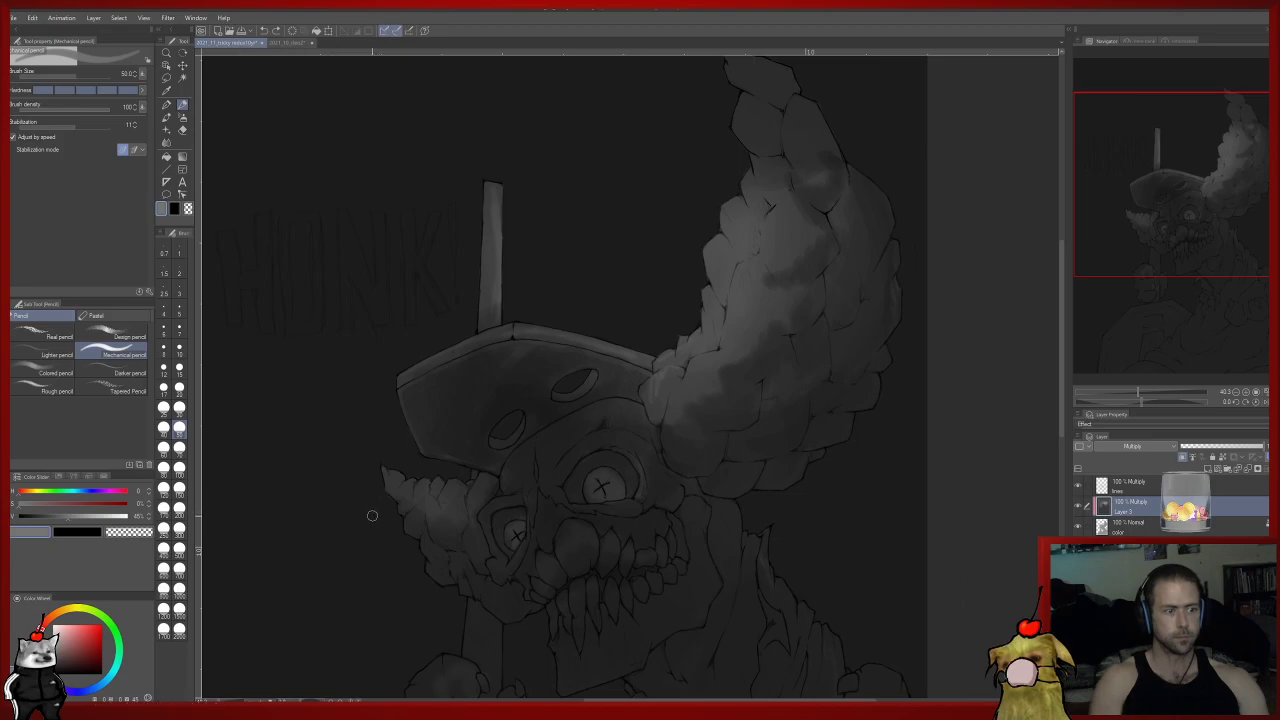
mouse_move(622, 470)
left_mouse_down()
mouse_move(599, 462)
mouse_move(796, 316)
left_mouse_up()
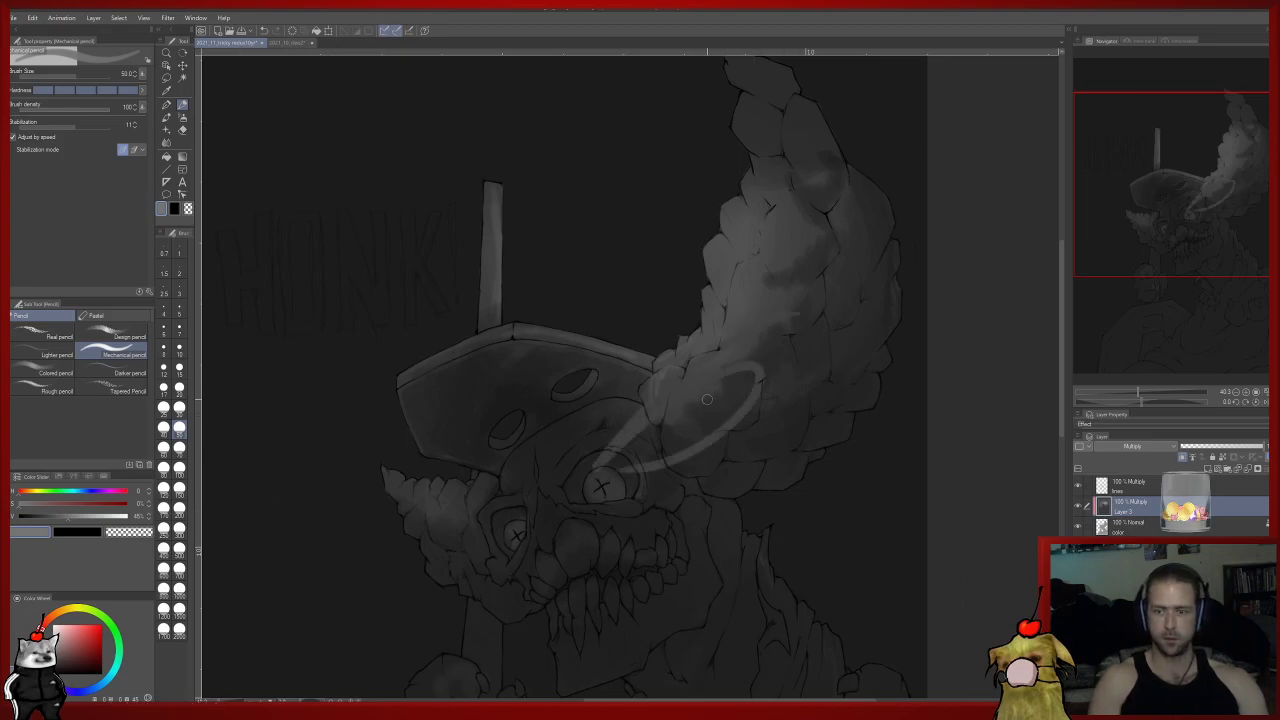
key("ctrl+z")
left_click(59, 109)
left_click_drag(586, 382, 600, 627)
key("ctrl+z")
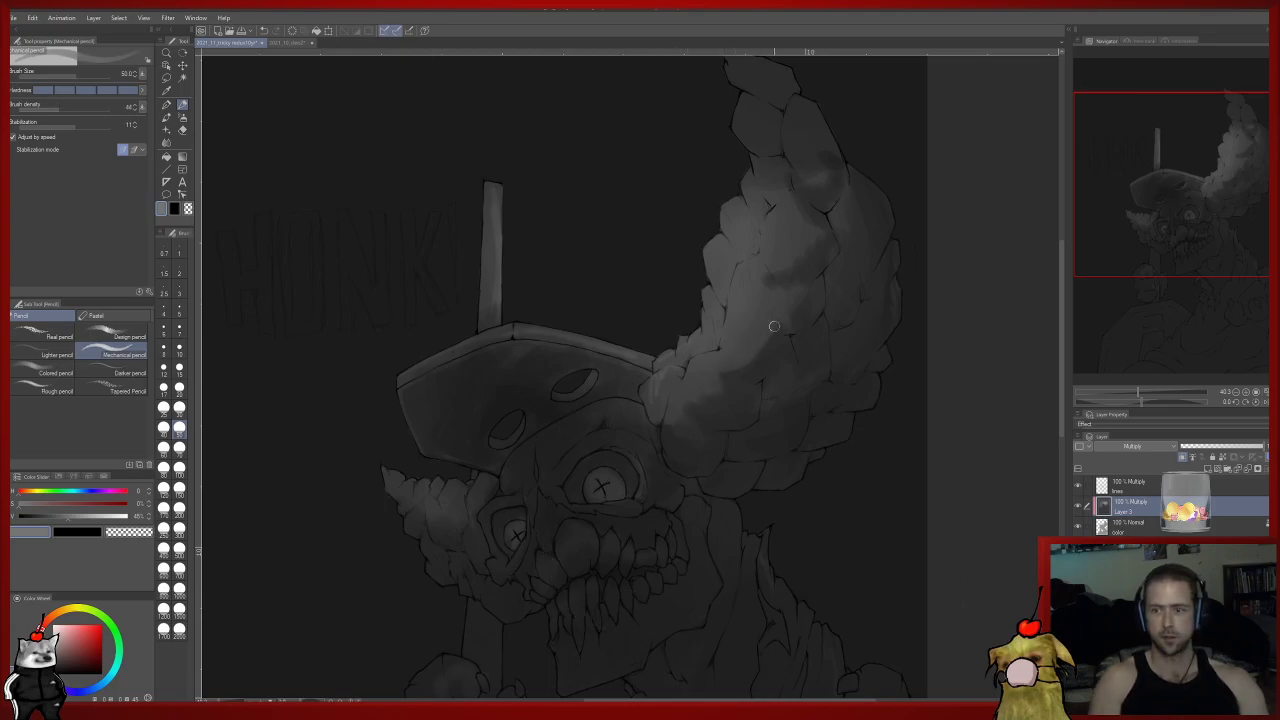
Paint light and shadow shapes in the large hair tuft on Layer 3 with grays sampled from the hair.
left_click(797, 349, "alt")
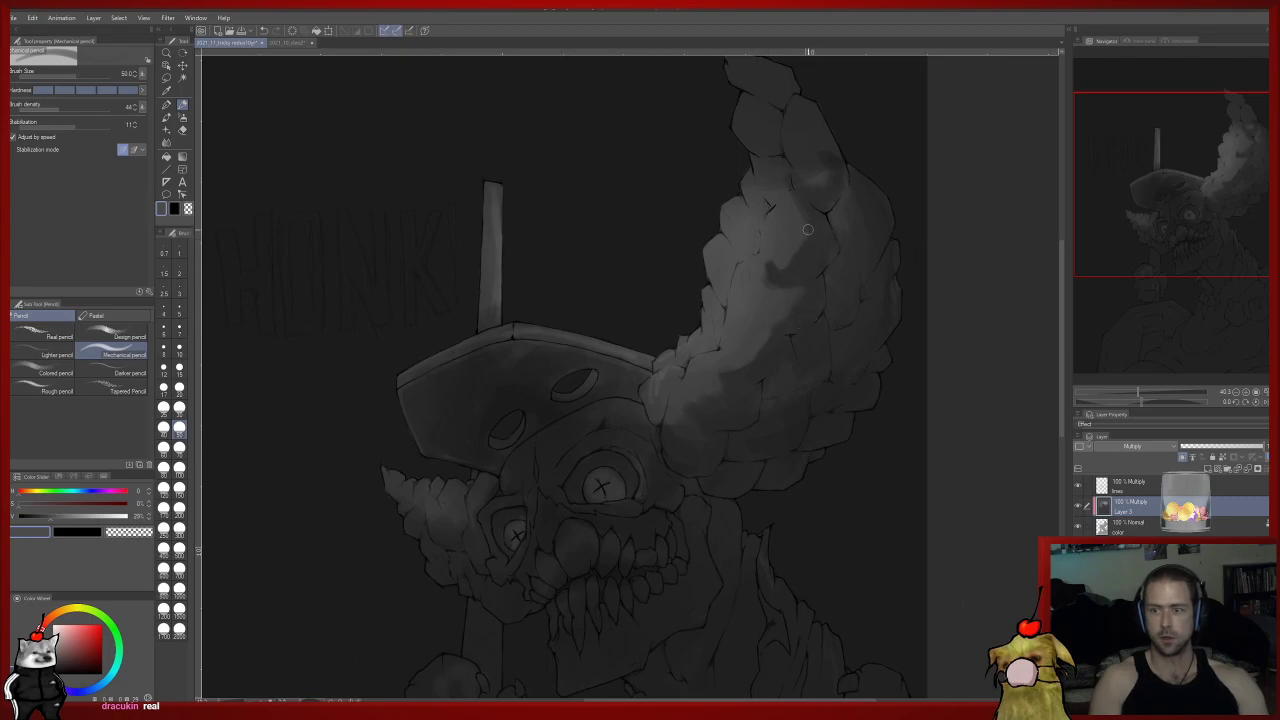
left_click(764, 322, "alt")
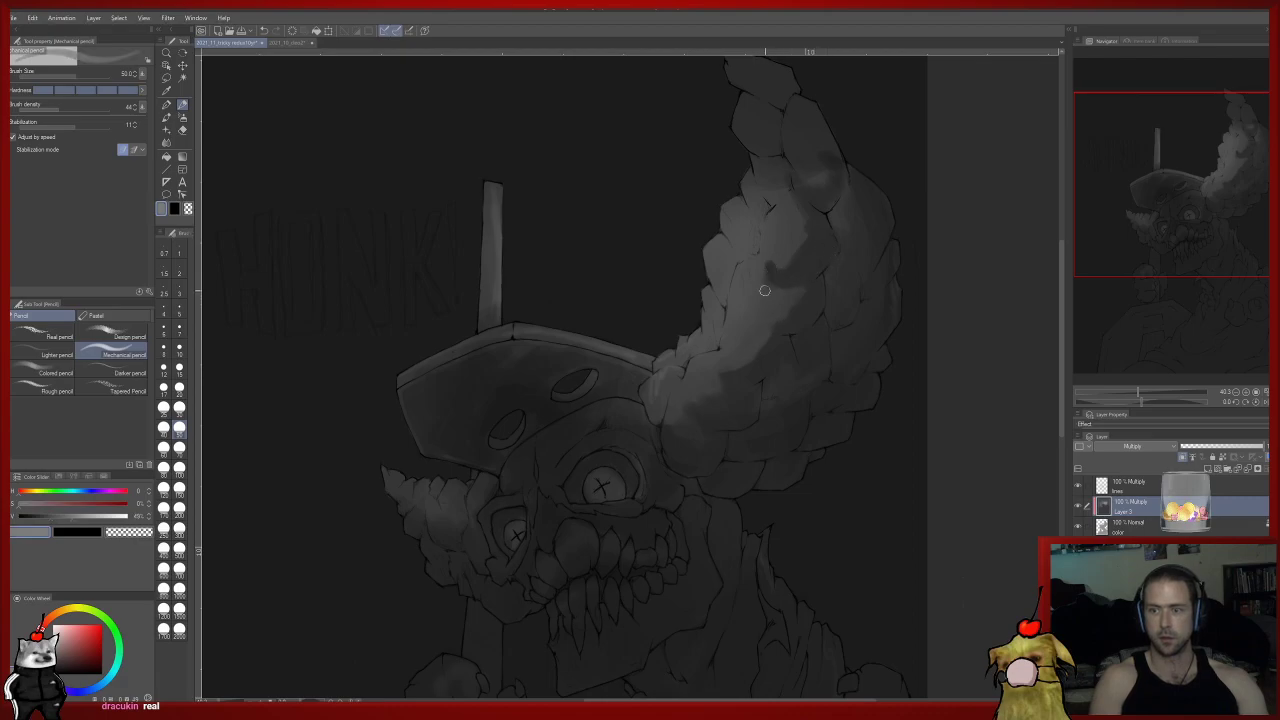
left_click(807, 319, "alt")
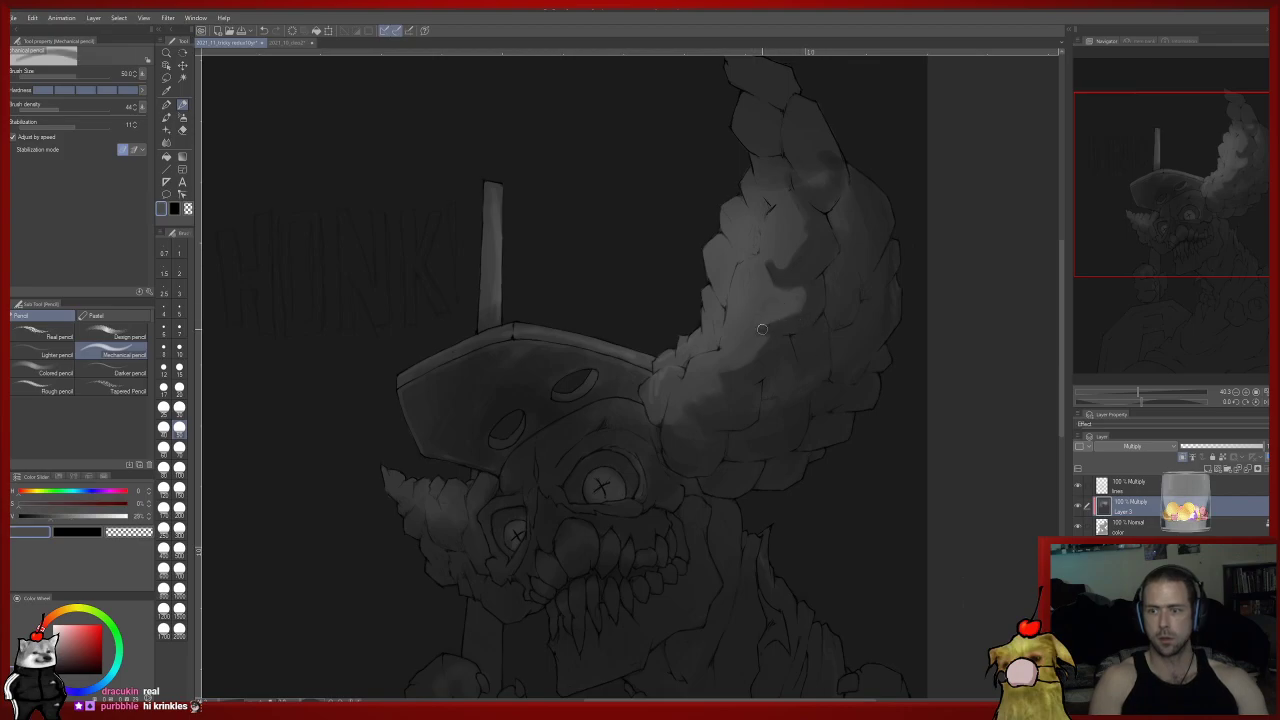
left_click_drag(775, 344, 770, 269)
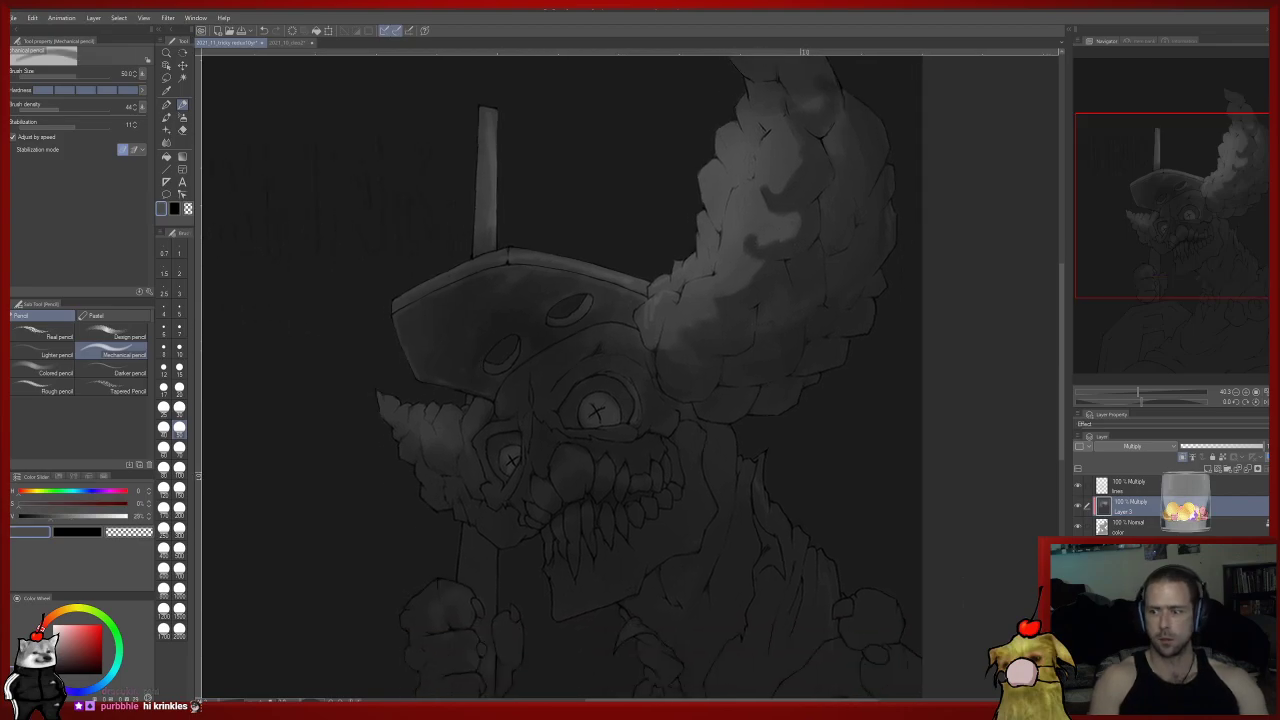
Change Layer 3's blending mode to Overlay and hide the layer.
left_click(1133, 446)
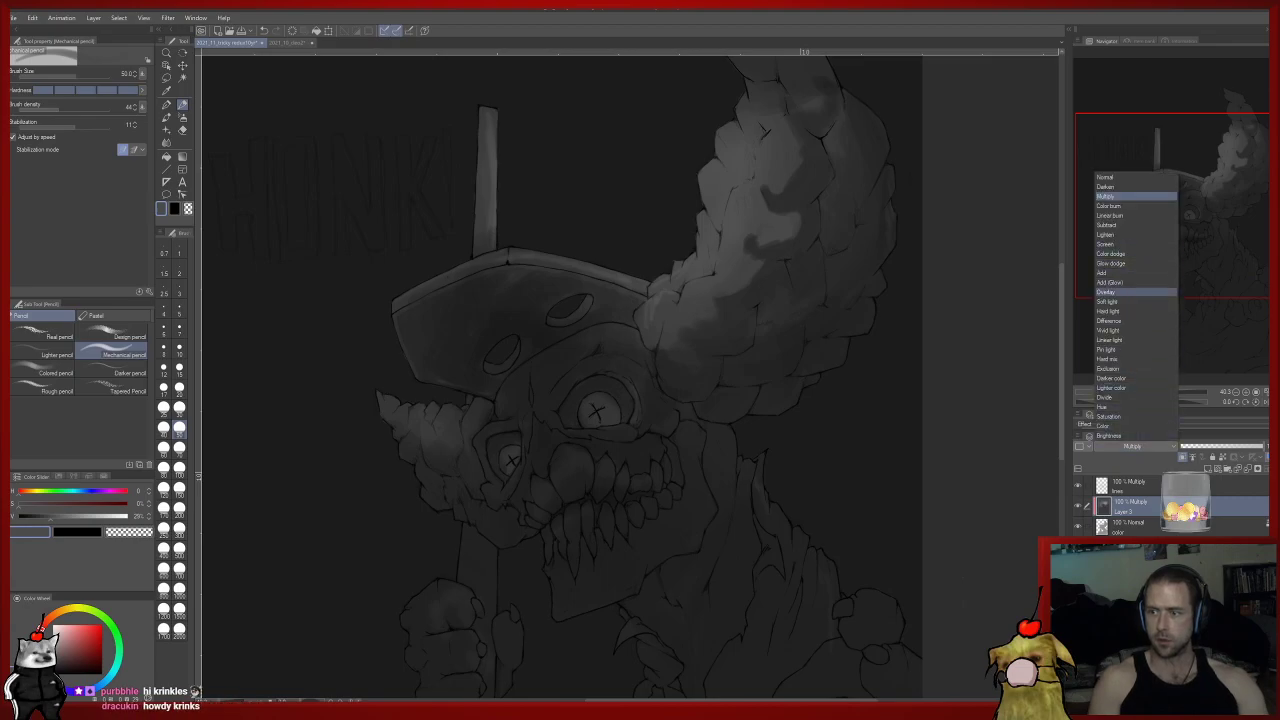
left_click(1110, 291)
left_click_drag(822, 403, 839, 349)
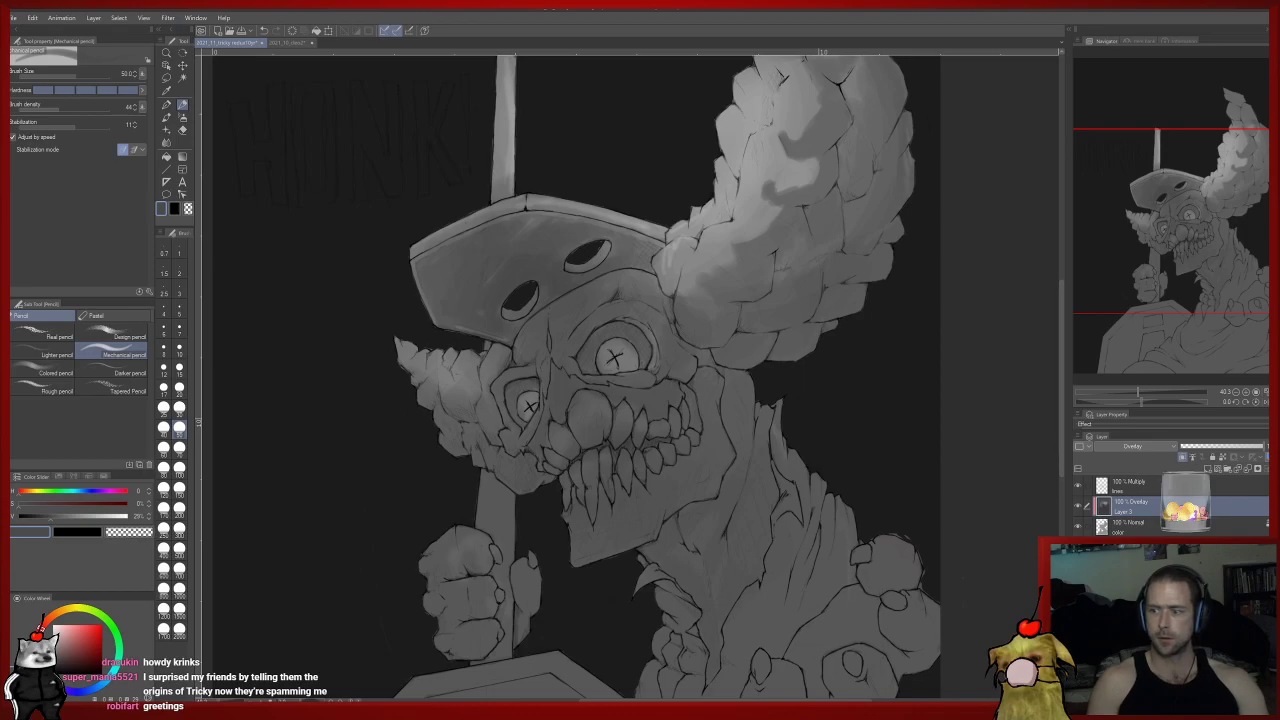
left_click(1078, 506)
Add a clipped layer above the color layer, set it to Multiply and name it "general shading".
left_click(1130, 526)
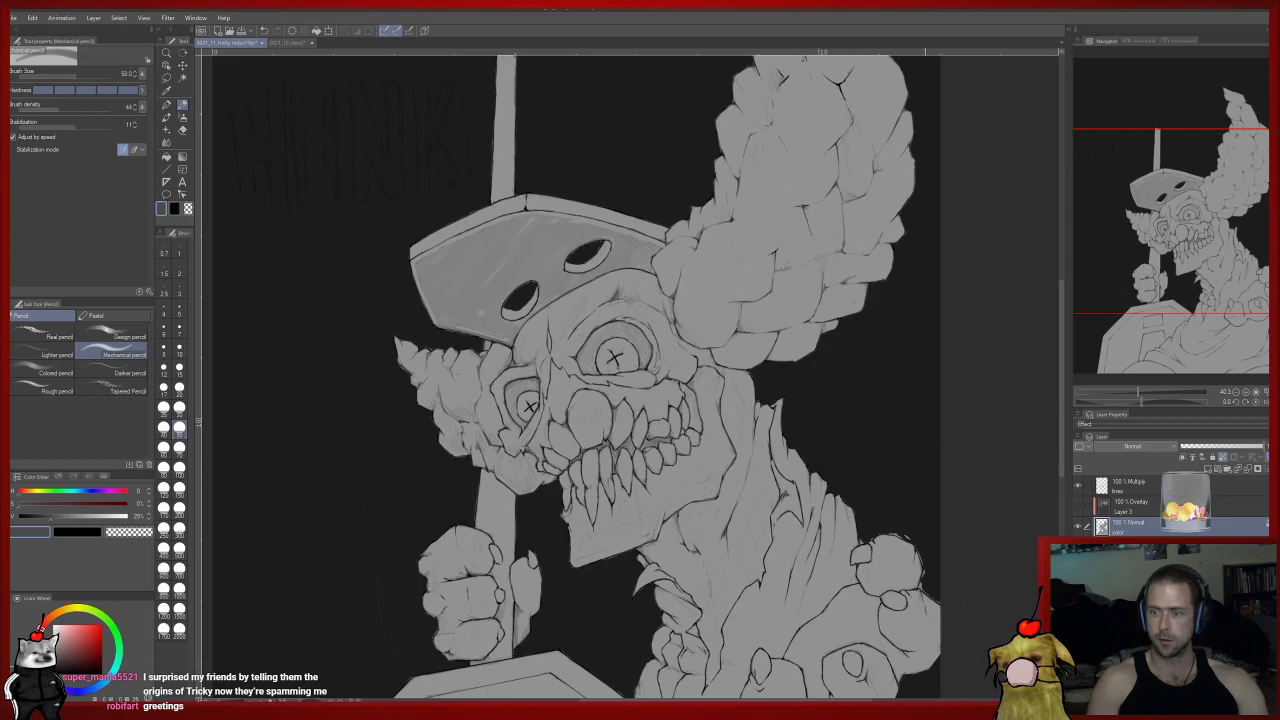
left_click_drag(924, 475, 943, 416)
left_click_drag(960, 488, 945, 410)
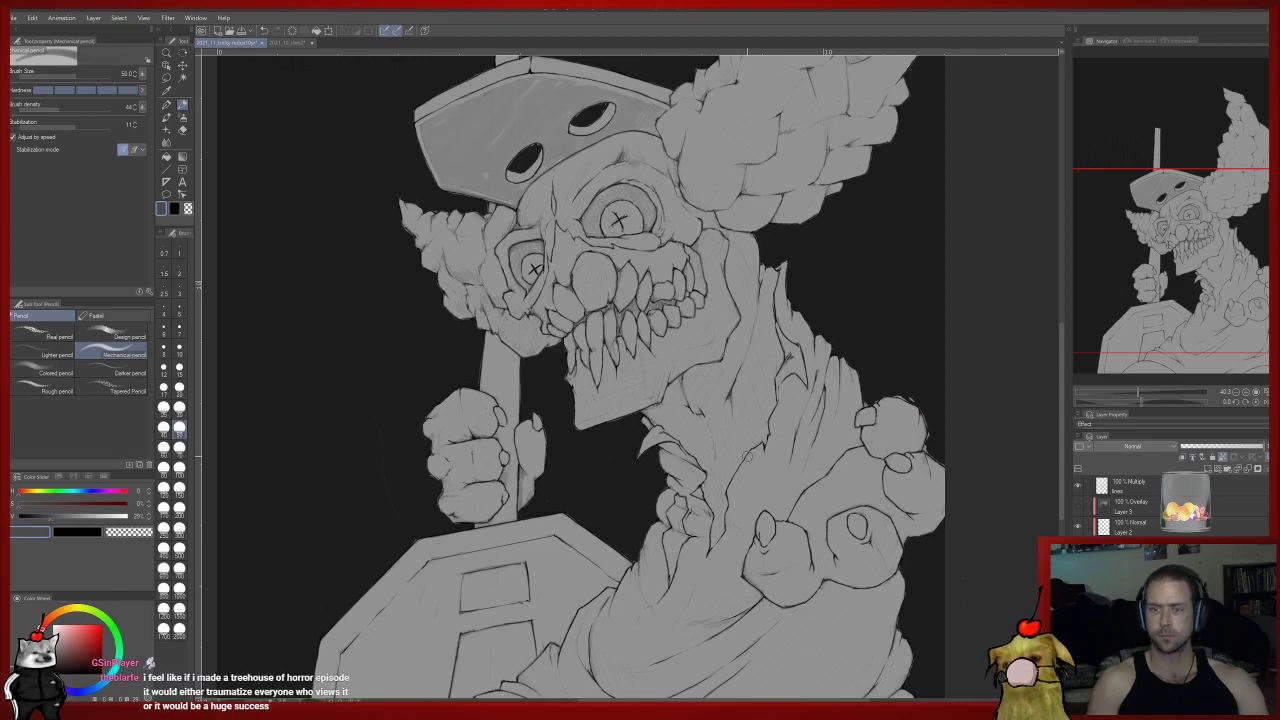
left_click_drag(731, 436, 744, 599)
mouse_move(788, 507)
left_mouse_down()
mouse_move(757, 605)
mouse_move(777, 528)
mouse_move(804, 500)
left_mouse_up()
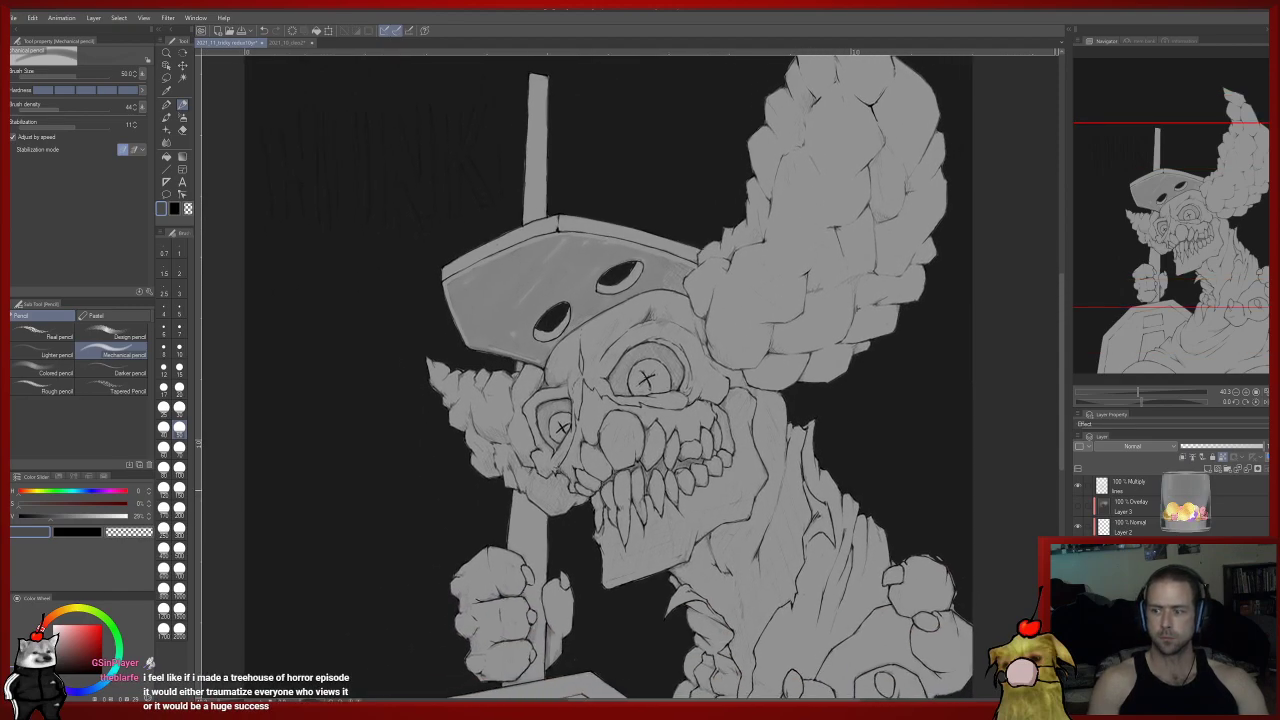
left_click(1136, 527)
left_click(1133, 446)
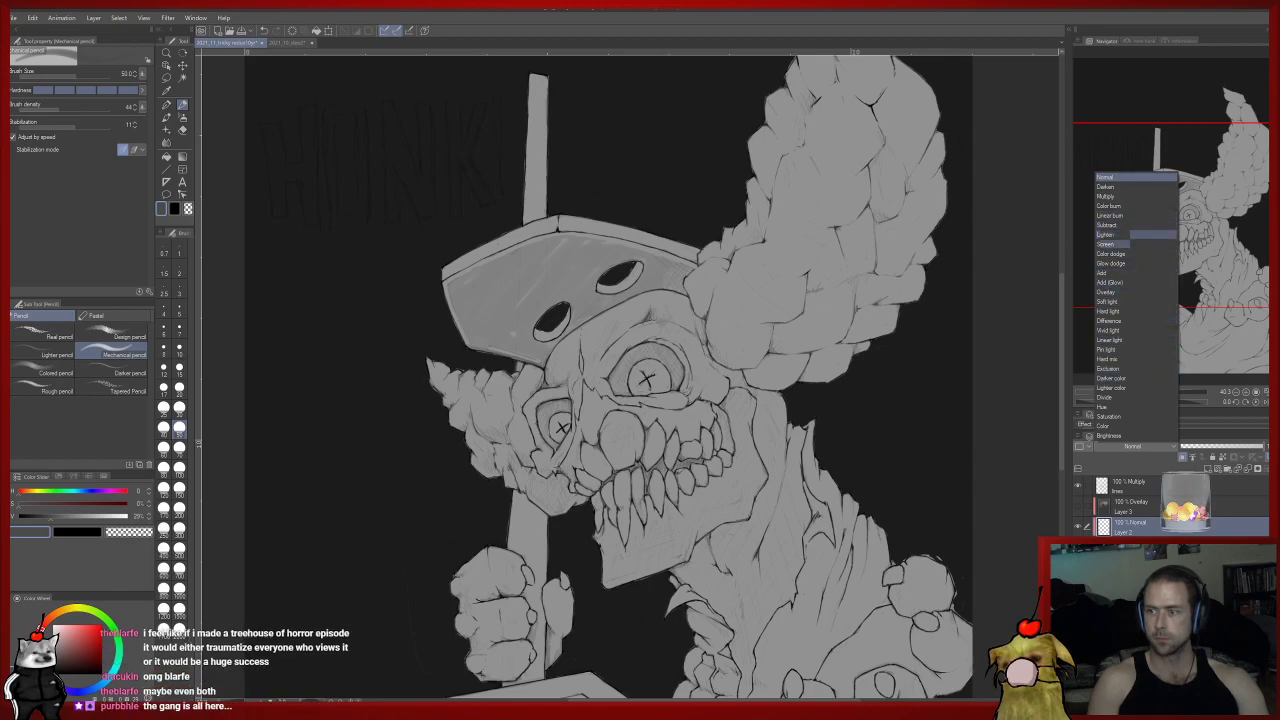
left_click(1110, 196)
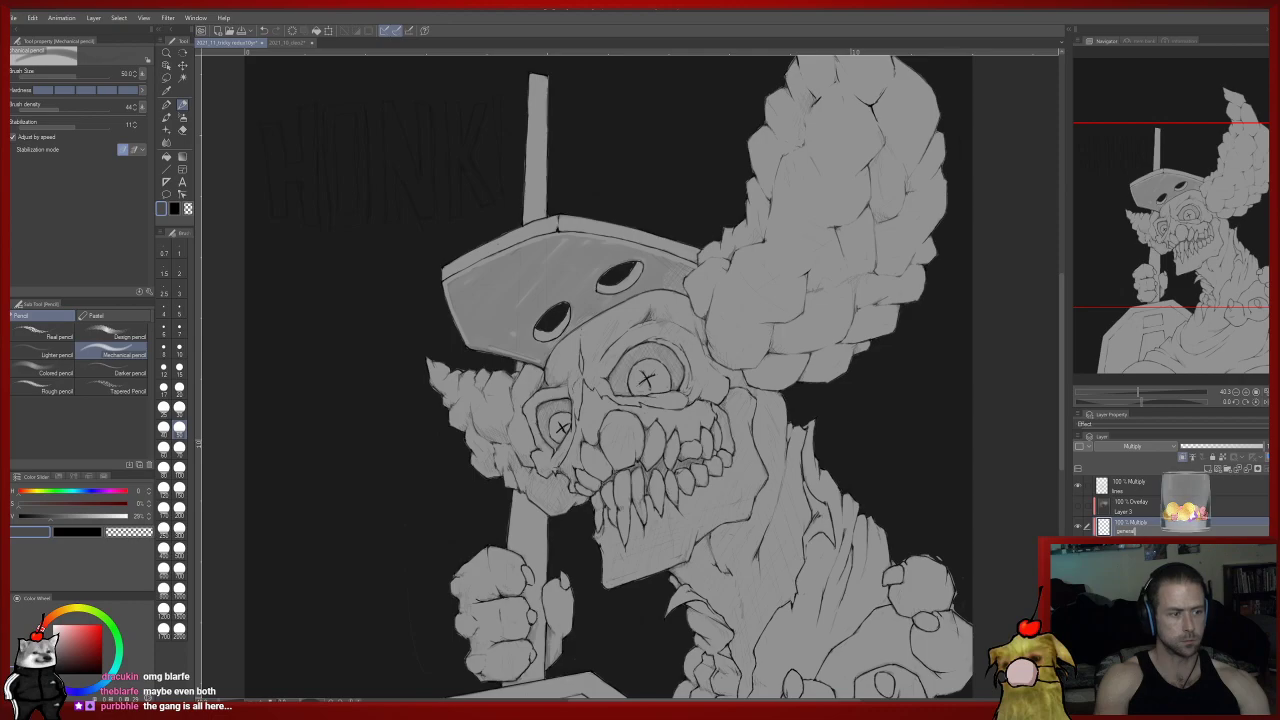
type("general shading")
key("Return")
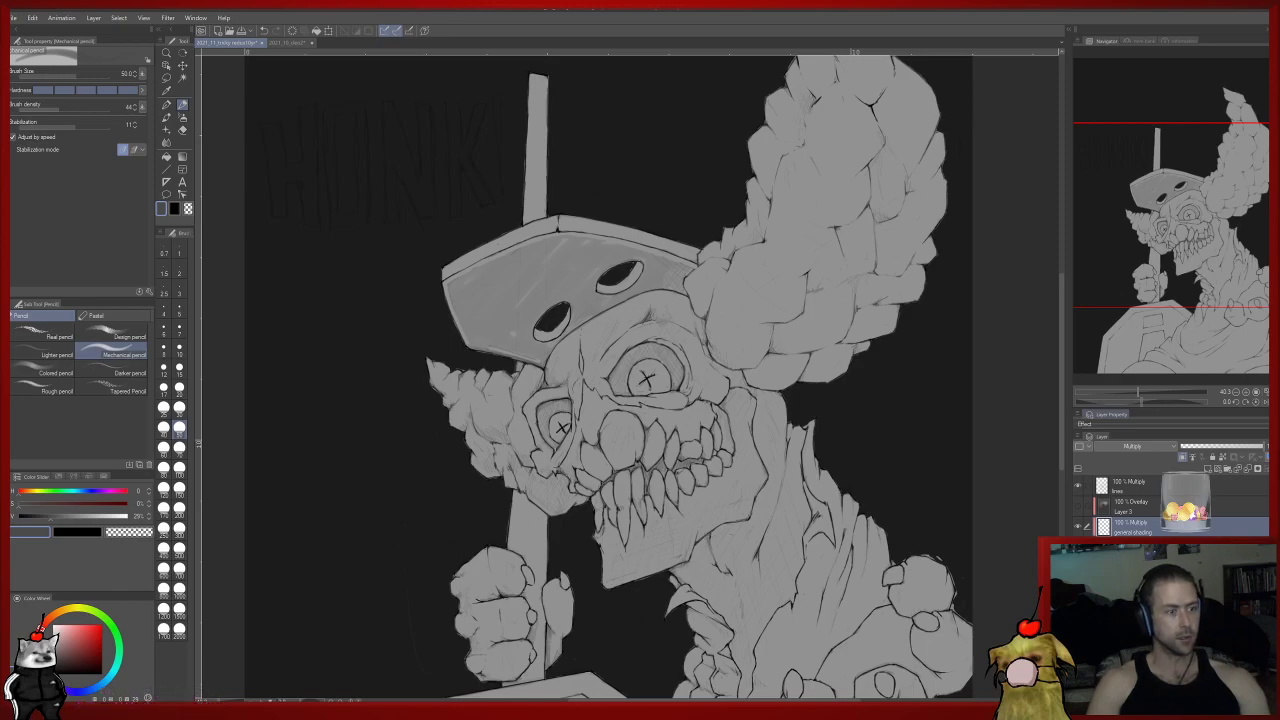
Fill the figure on the color layer with gray of 41% value and darken it to 31% using the Fill tool.
mouse_move(738, 294)
left_mouse_down()
mouse_move(690, 340)
mouse_move(632, 444)
left_mouse_up()
key("ctrl+z")
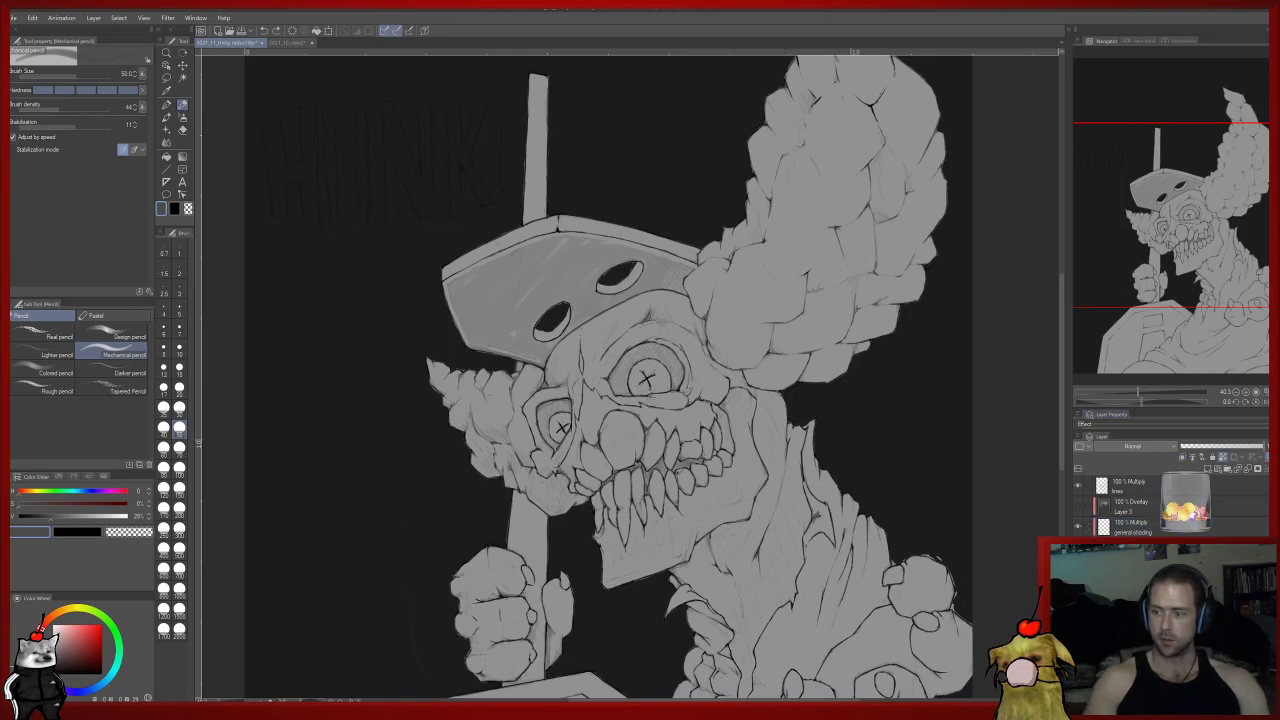
left_click(695, 483, "alt")
left_click_drag(81, 517, 62, 517)
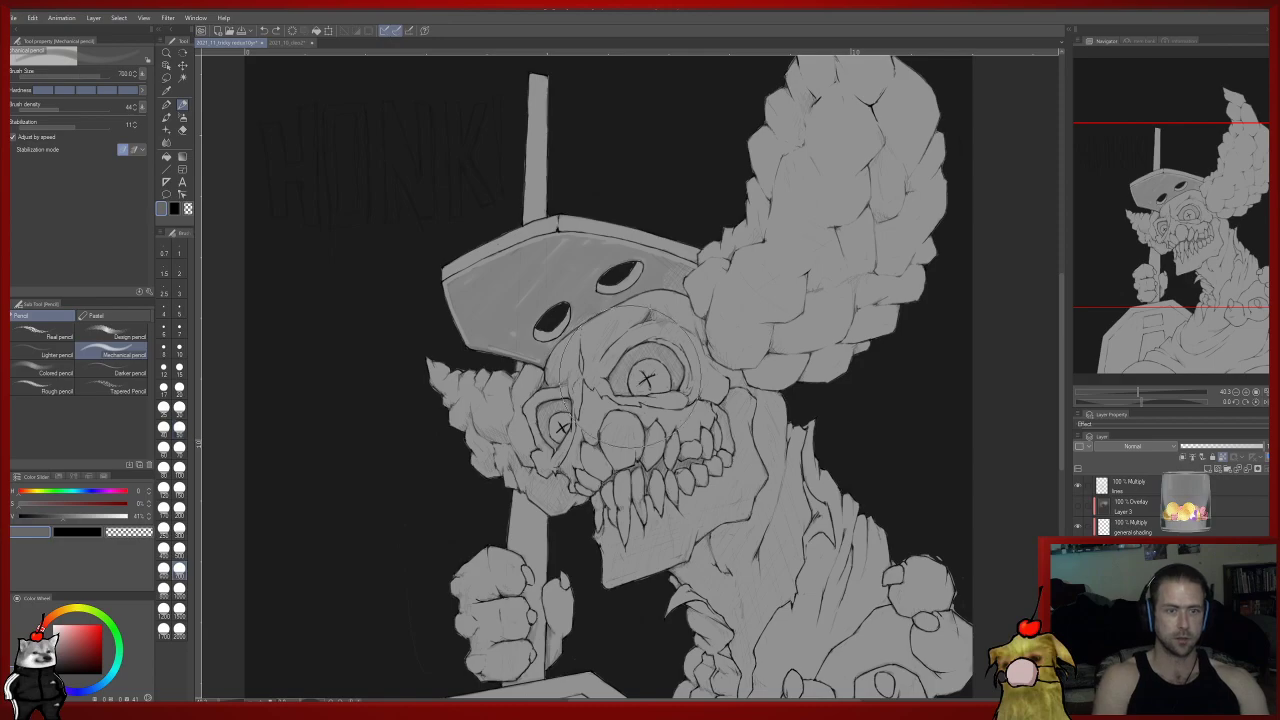
left_click(166, 169)
left_click(166, 157)
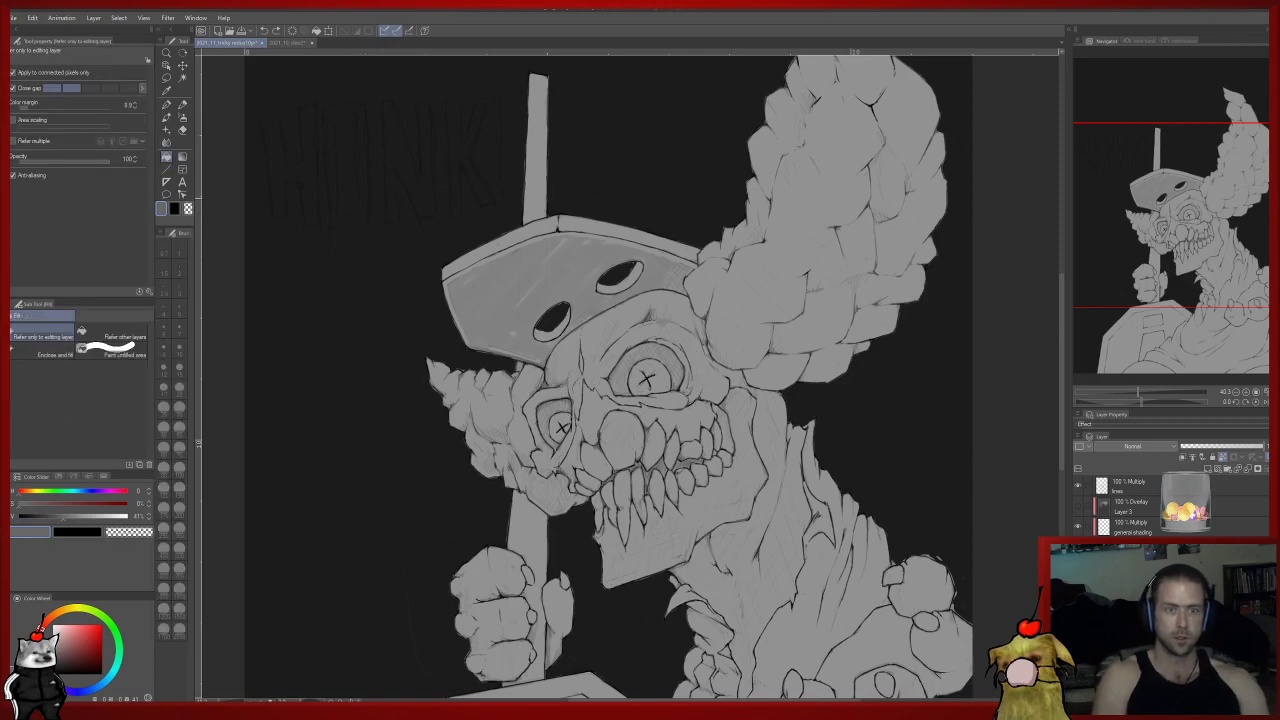
left_click(562, 300)
left_click_drag(562, 300, 508, 225)
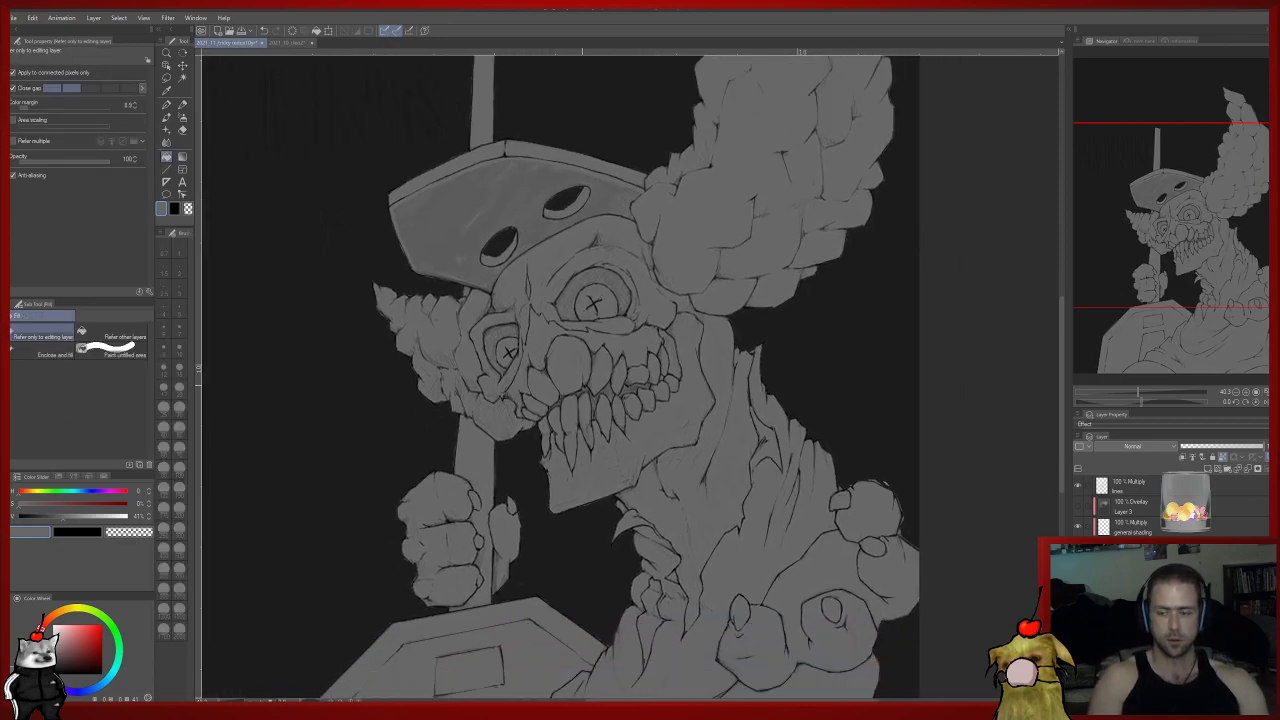
left_click_drag(63, 517, 52, 517)
left_click(585, 485)
left_click_drag(585, 505, 611, 421)
Clean the color edges around the raised hand, pole and sign with the Soft eraser at size 15 and density 100.
key("e")
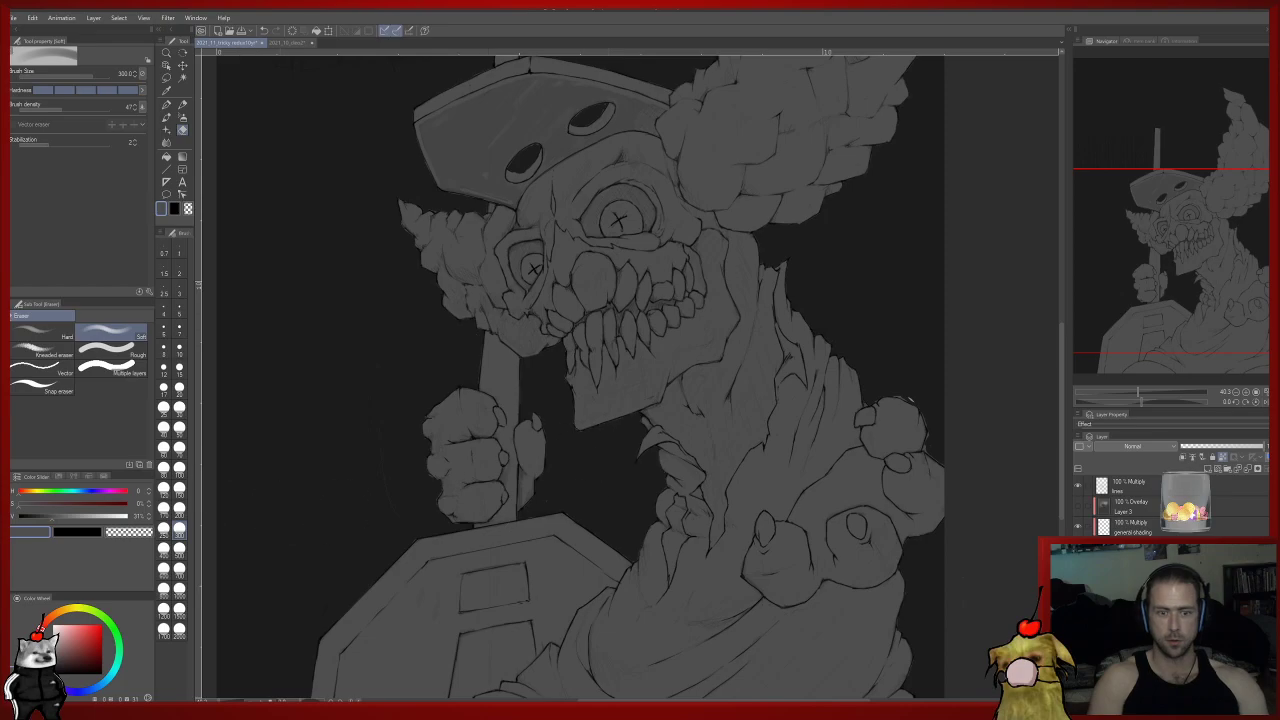
left_click(179, 429)
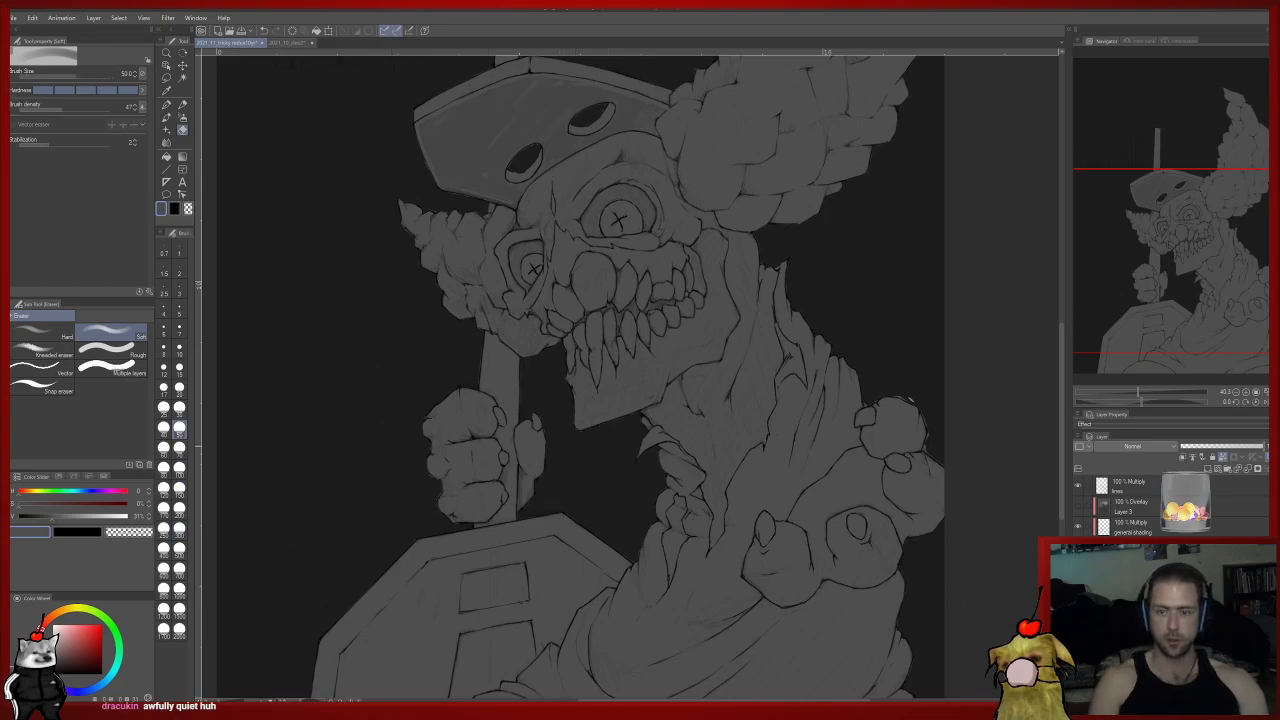
scroll(620, 449, "up", 5)
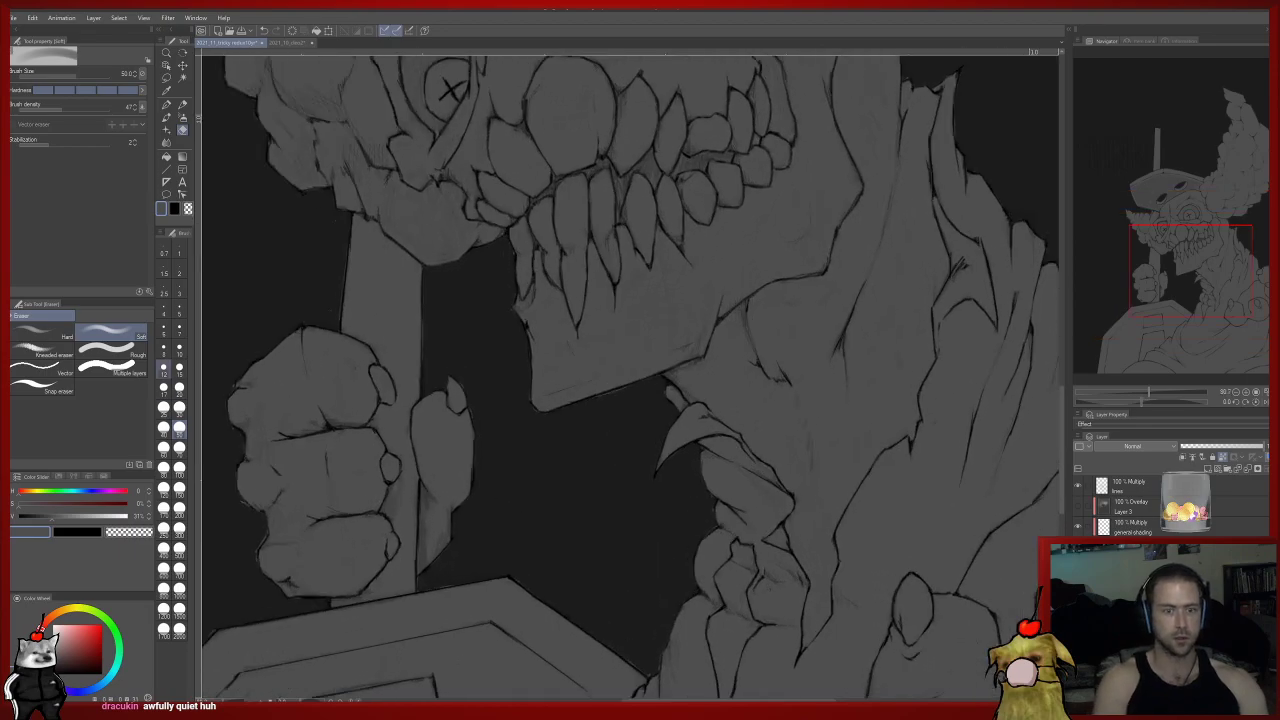
key("p")
key("e")
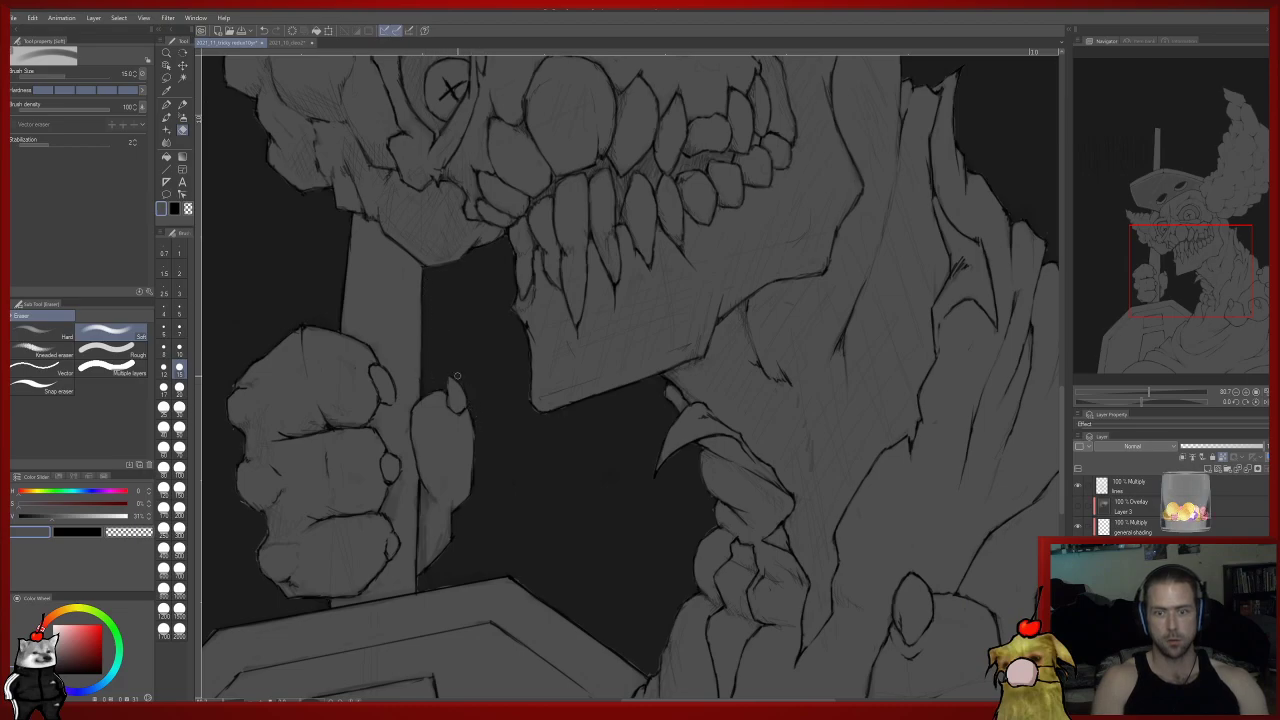
left_click_drag(461, 398, 696, 293)
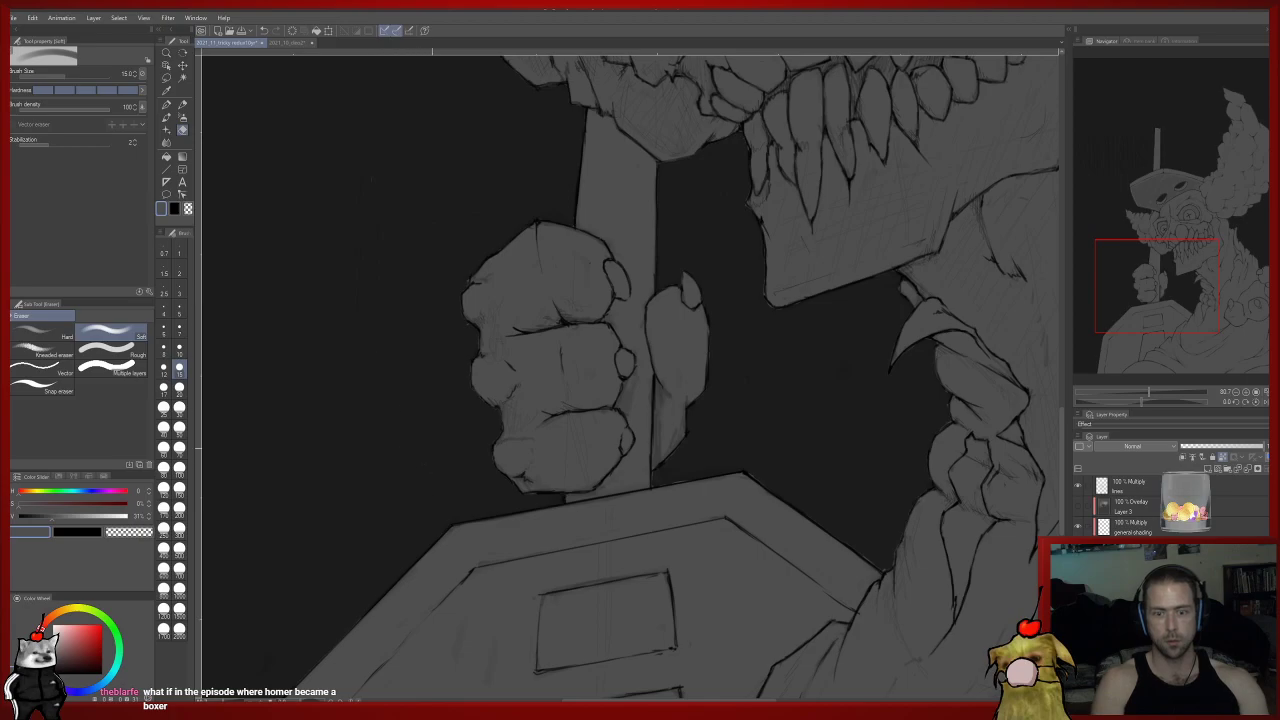
left_click_drag(852, 545, 691, 508)
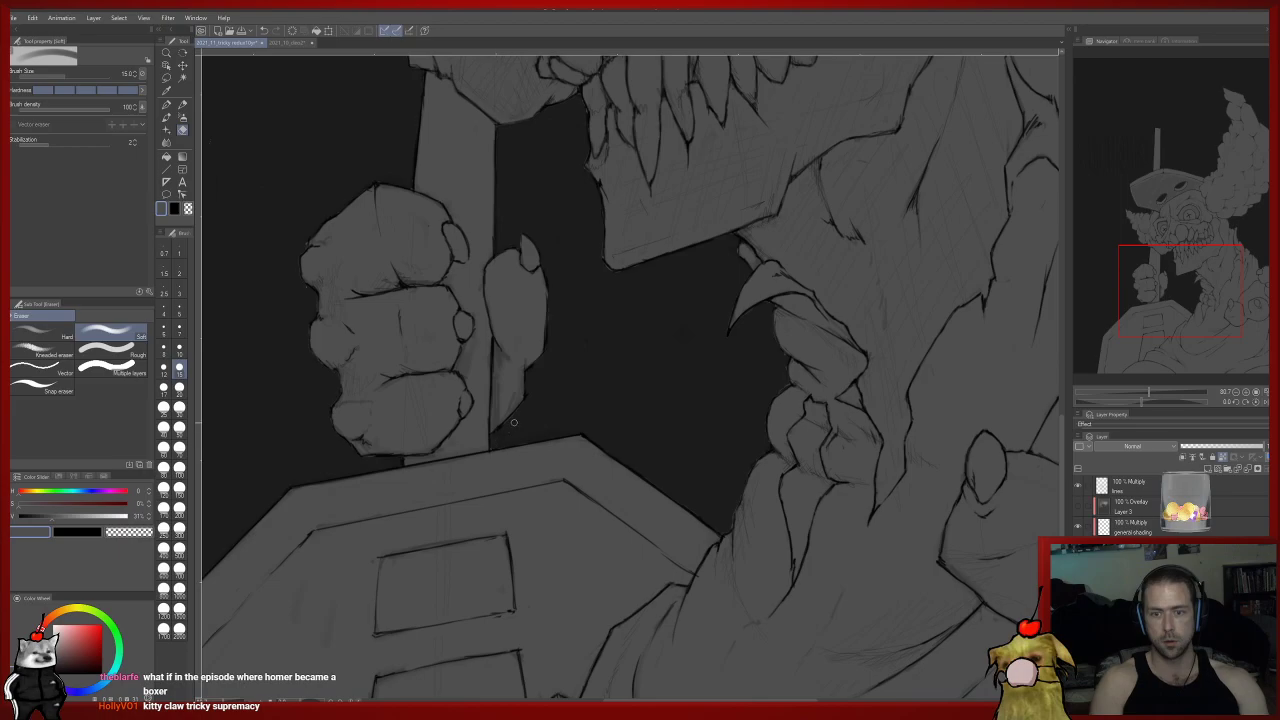
left_click_drag(550, 388, 360, 377)
Tidy the color edges along the lumpy shoulder, alternating the Mechanical pencil and Soft eraser at size 15.
left_click_drag(800, 330, 453, 422)
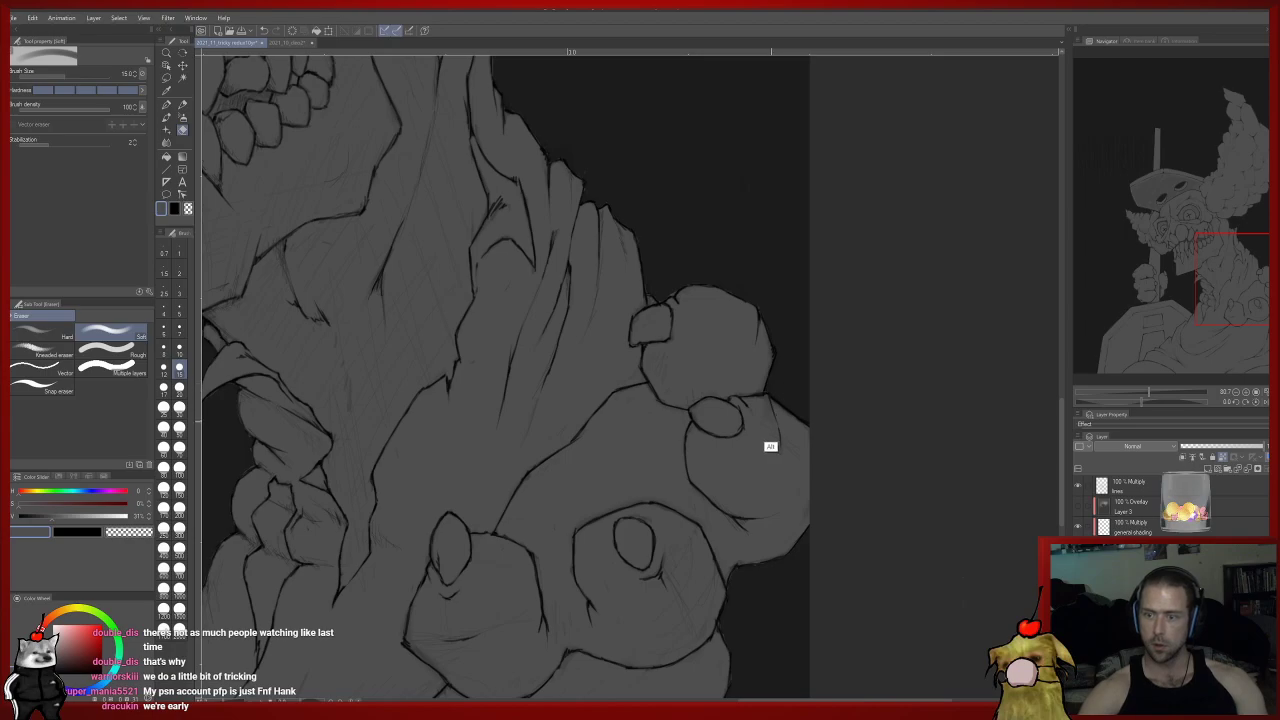
key("p")
scroll(771, 400, "down", 3)
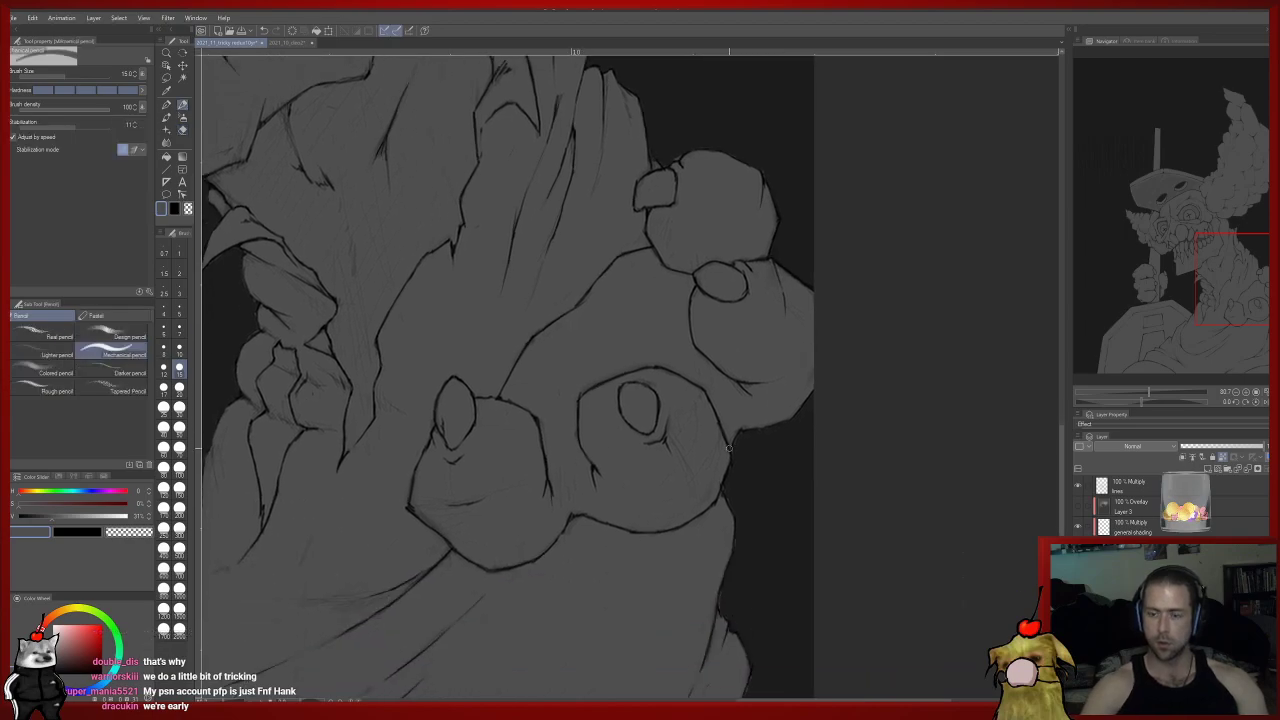
key("e")
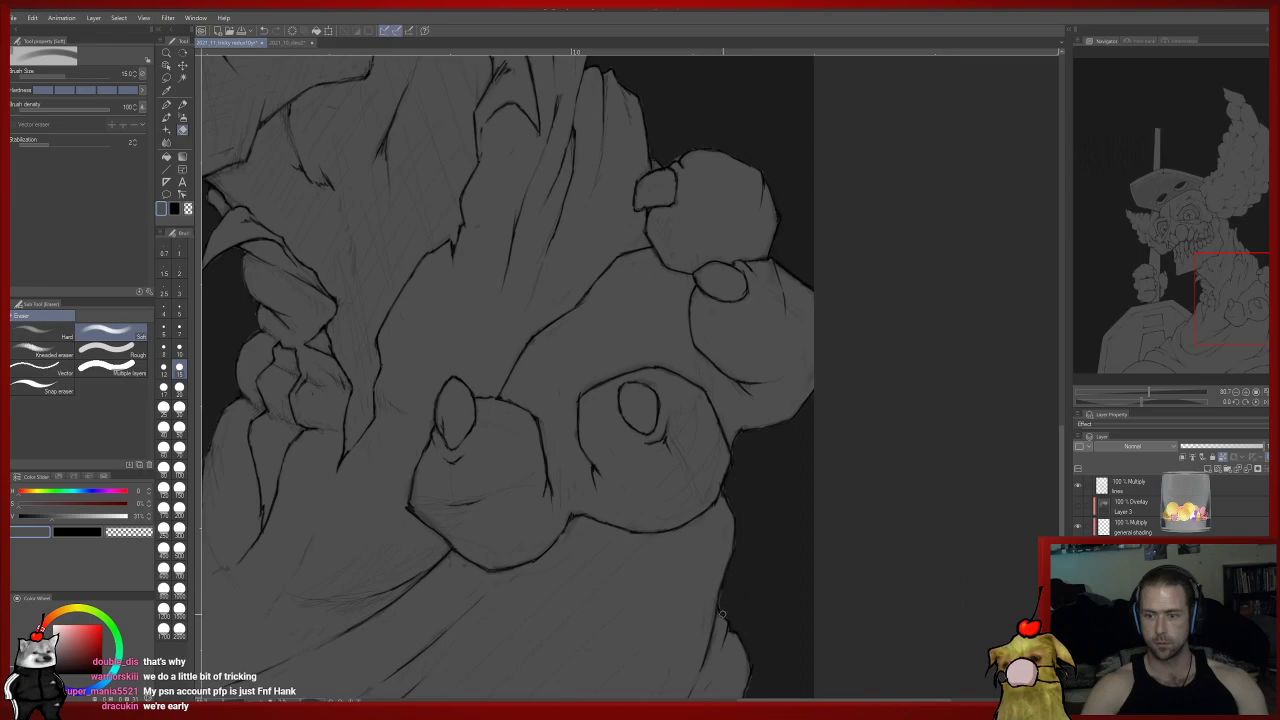
key("p")
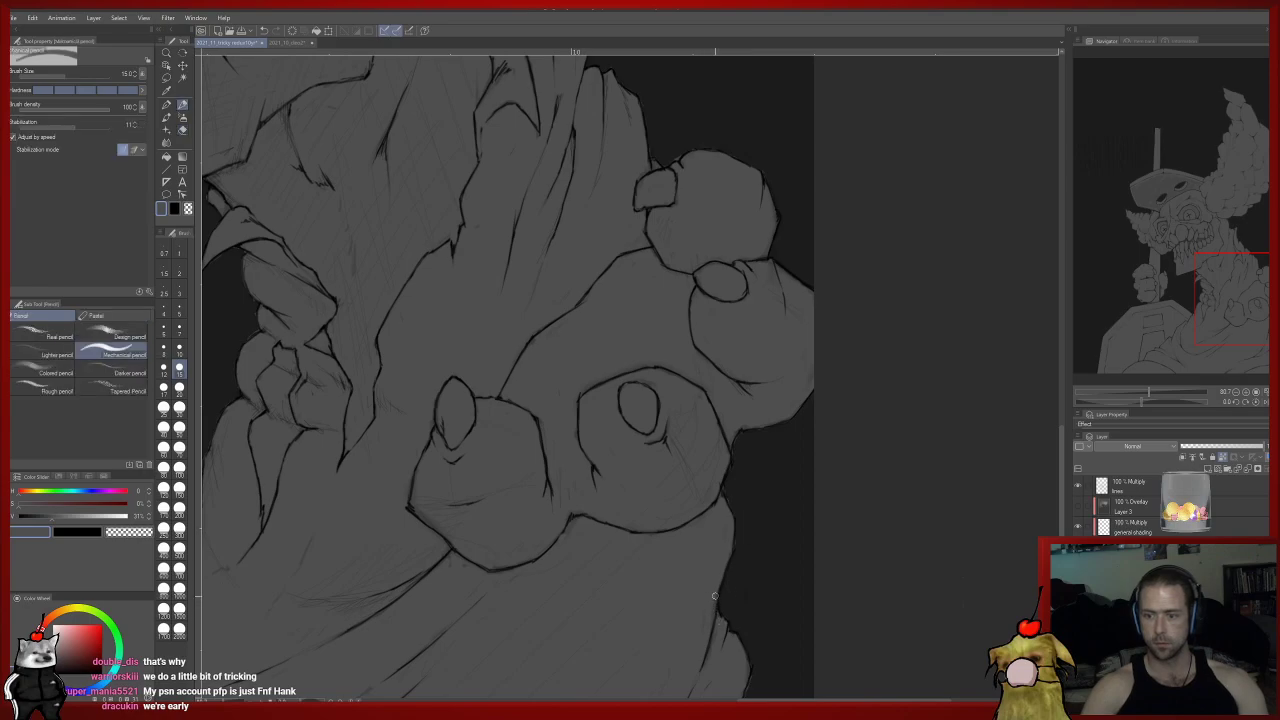
key("e")
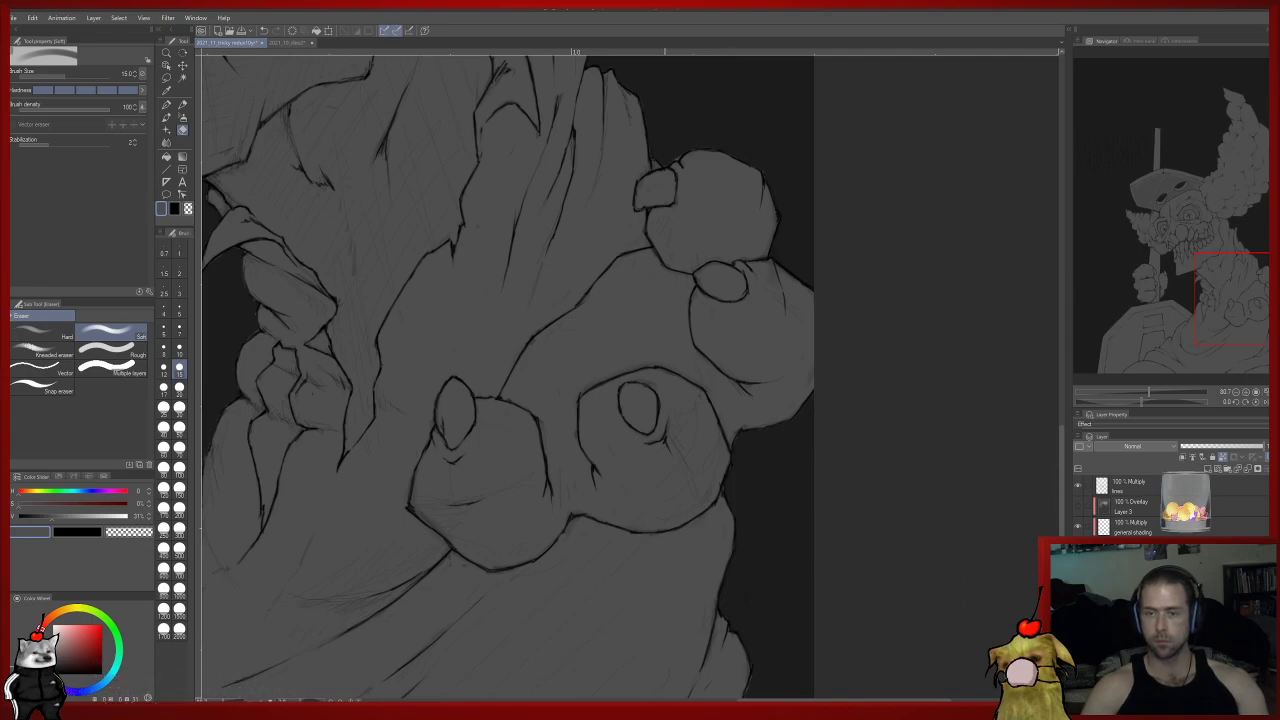
Clean the color edges along the neck, the back of the head and the tall hair tuft with the Soft eraser at size 15.
left_click_drag(652, 139, 695, 369)
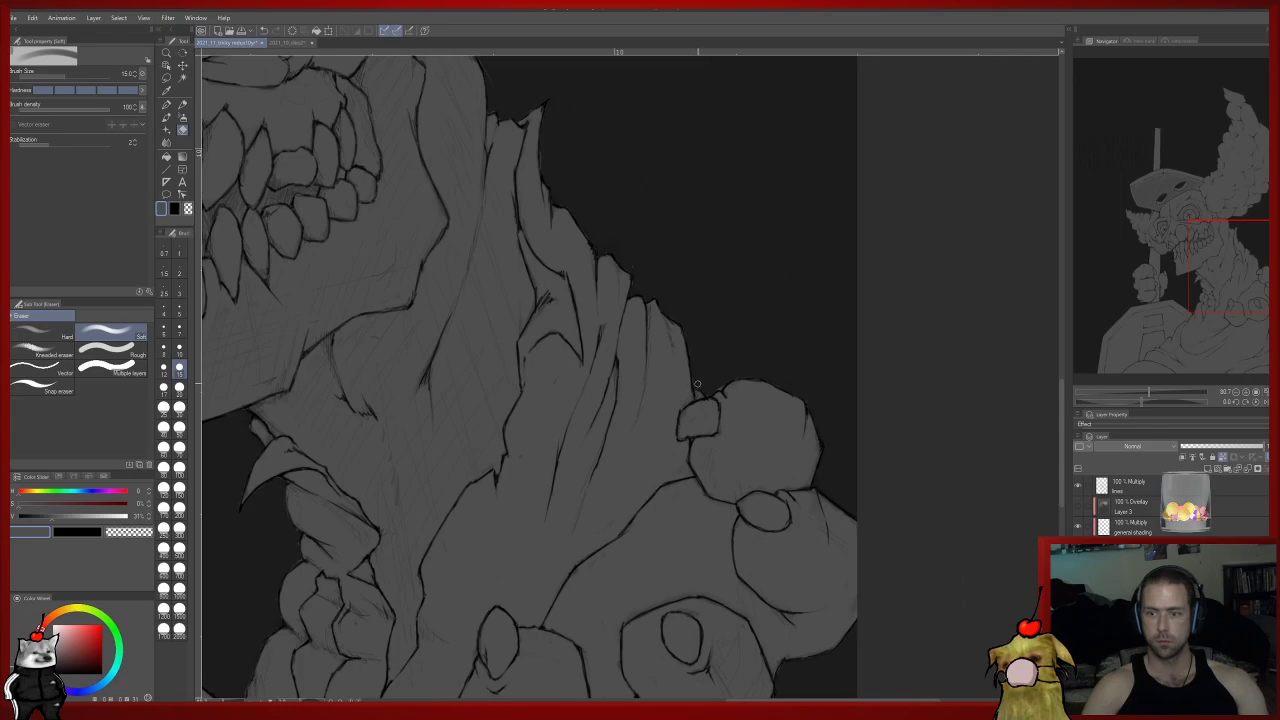
left_click_drag(724, 356, 771, 490)
left_click_drag(723, 408, 773, 414)
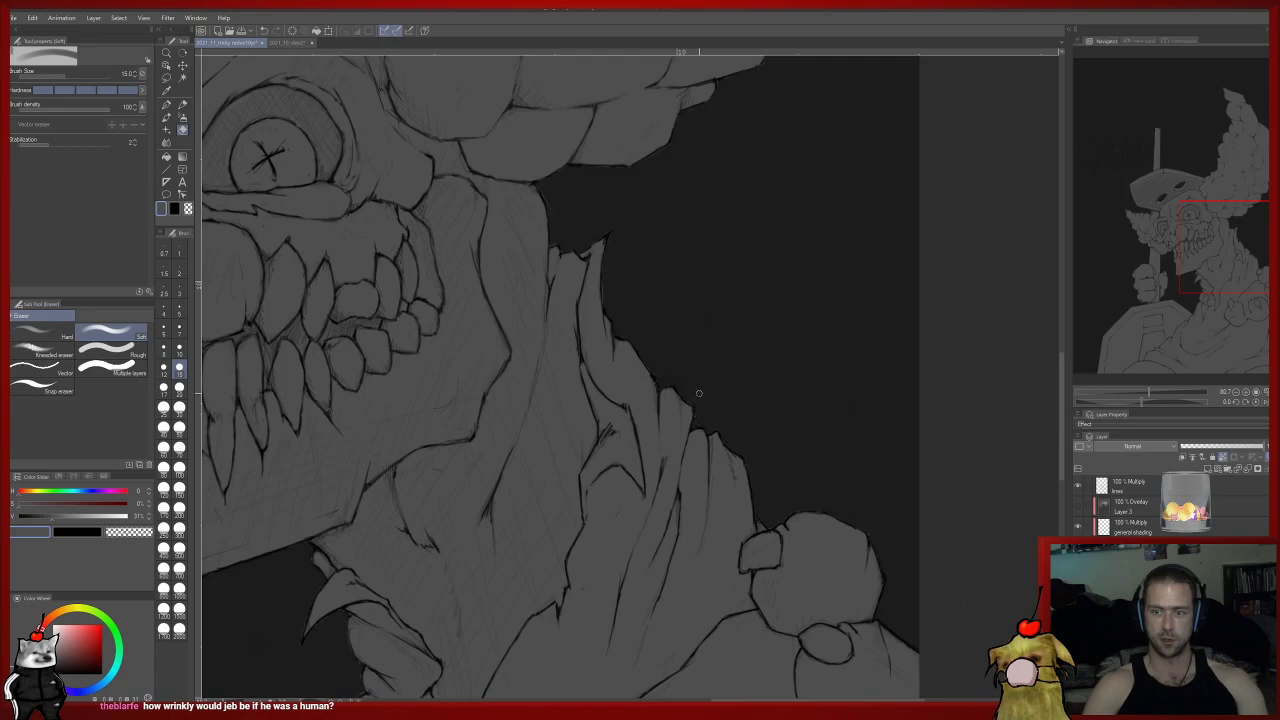
left_click_drag(668, 332, 732, 486)
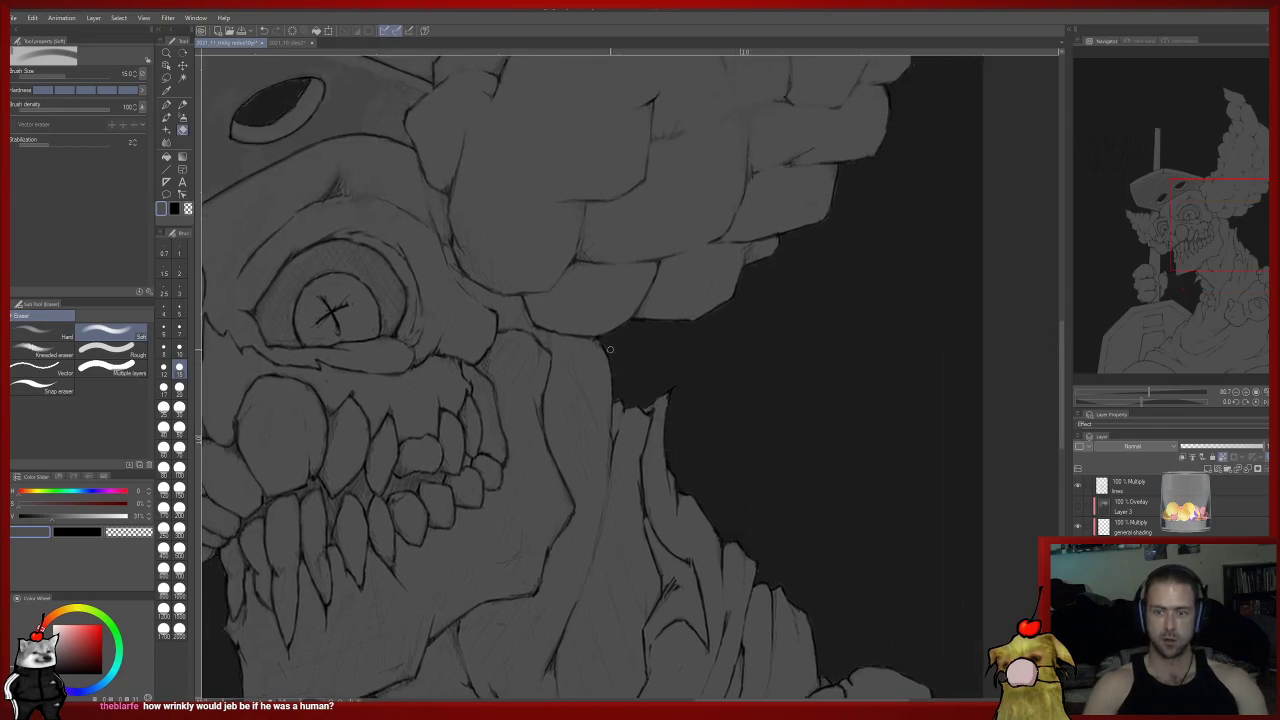
left_click_drag(611, 354, 526, 554)
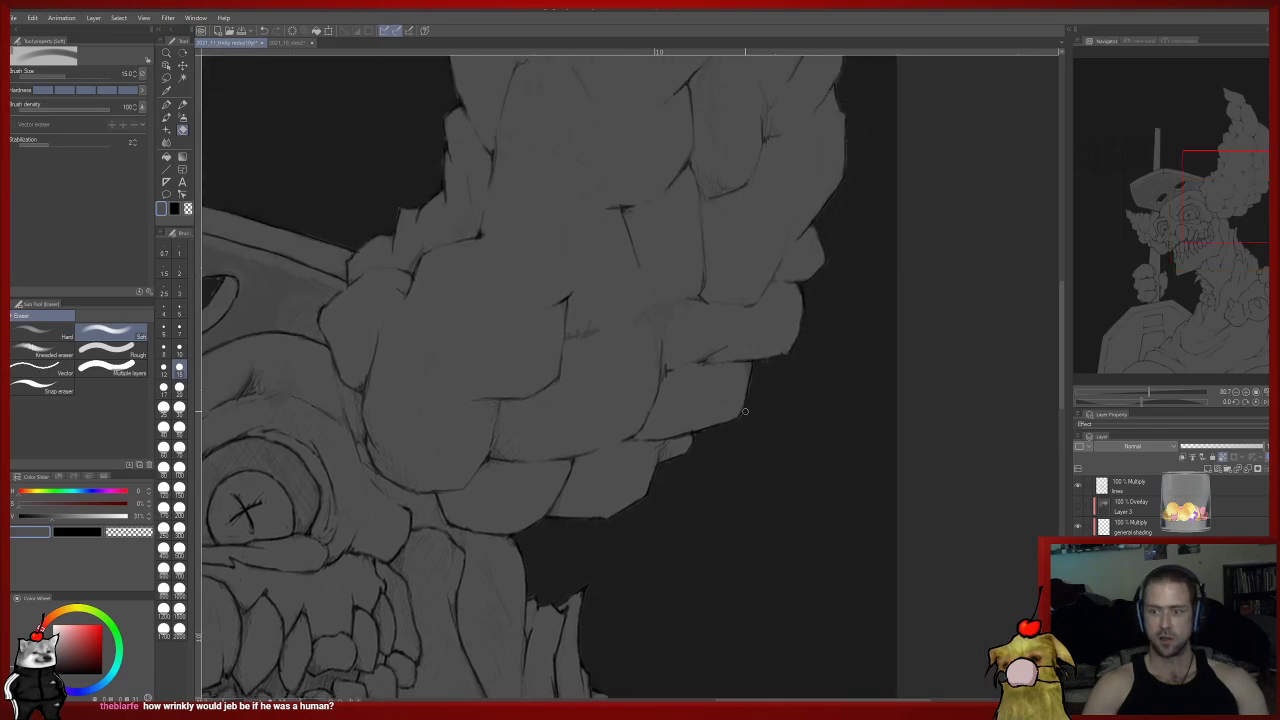
left_click_drag(776, 369, 730, 589)
left_click_drag(673, 245, 742, 578)
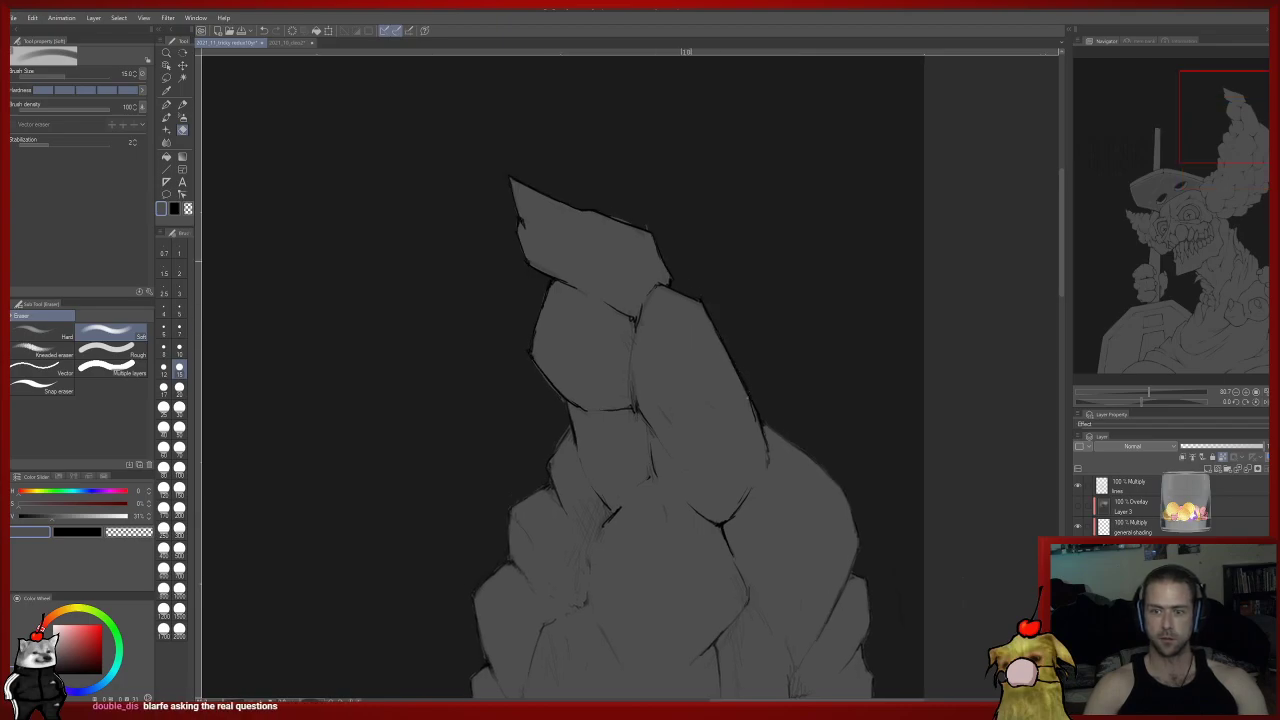
left_click_drag(646, 218, 706, 311)
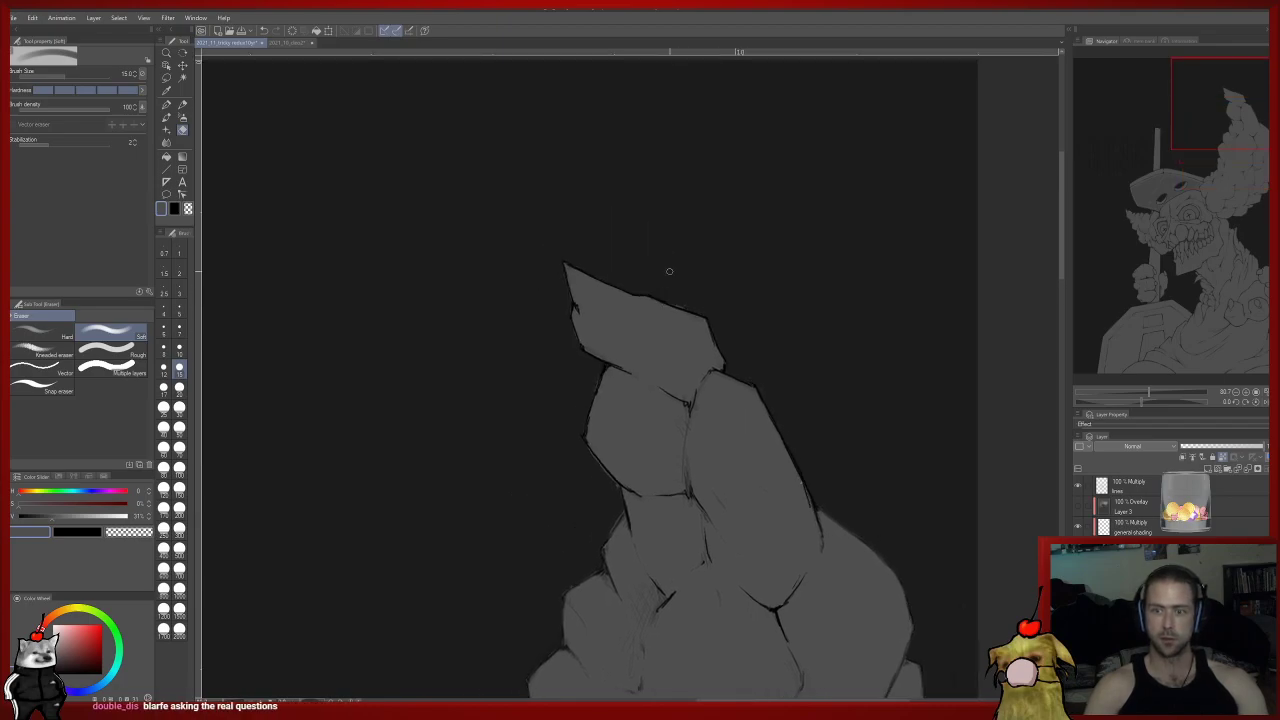
scroll(758, 287, "down", 6)
mouse_move(665, 638)
left_mouse_down()
mouse_move(777, 452)
mouse_move(787, 391)
mouse_move(714, 213)
left_mouse_up()
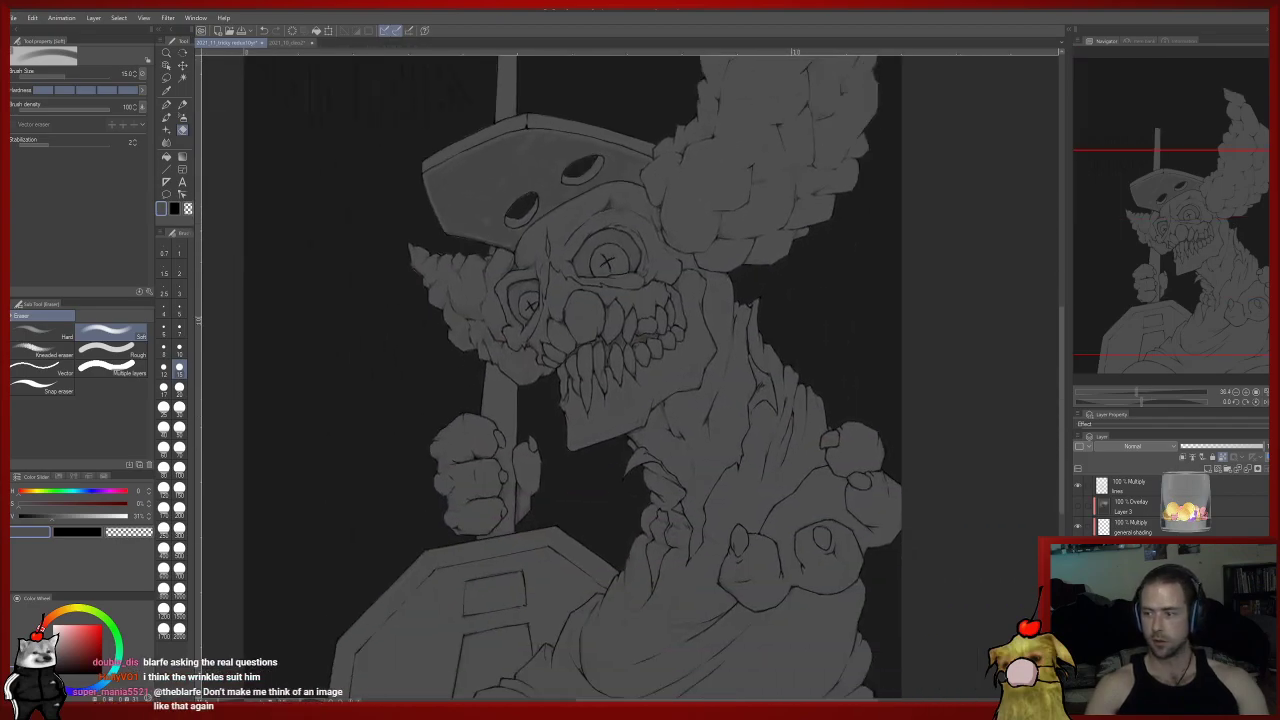
left_click(1132, 527)
scroll(891, 481, "up", 2)
key("p")
mouse_move(700, 322)
left_mouse_down()
mouse_move(644, 409)
mouse_move(656, 570)
left_mouse_up()
key("ctrl+z")
key("ctrl+z")
left_click(57, 632)
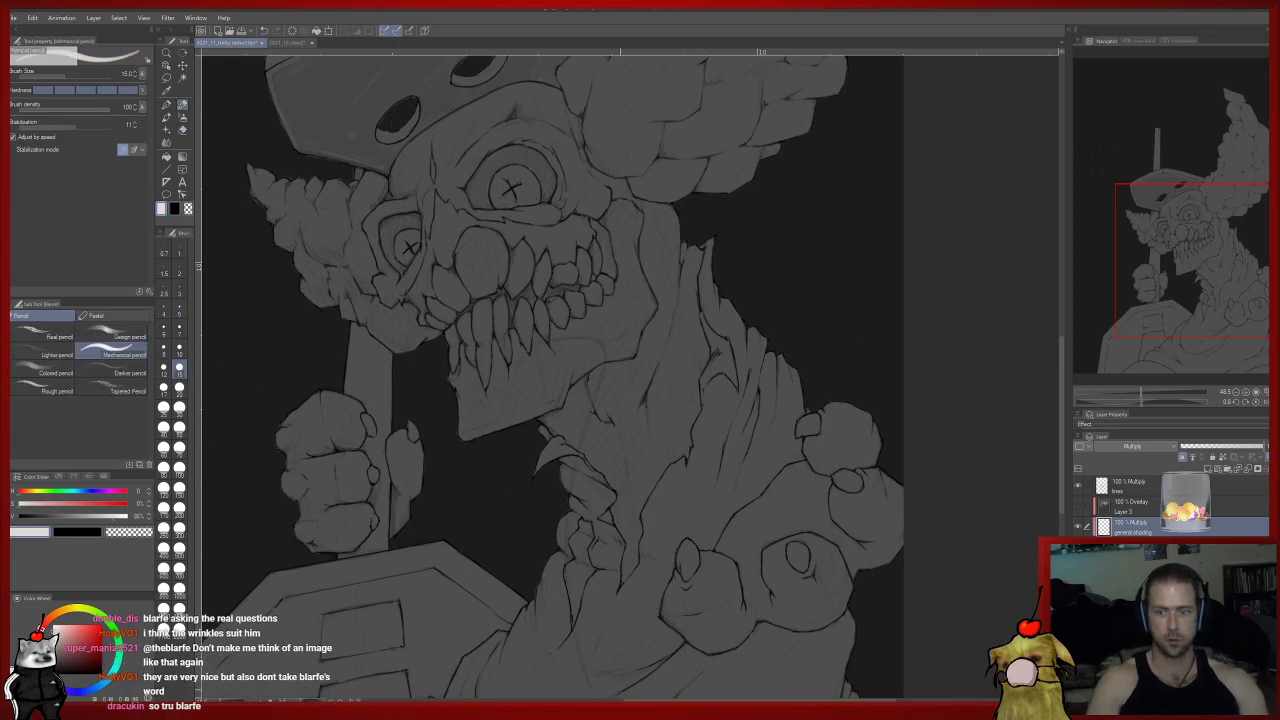
scroll(566, 543, "down", 2)
left_click_drag(566, 543, 632, 555)
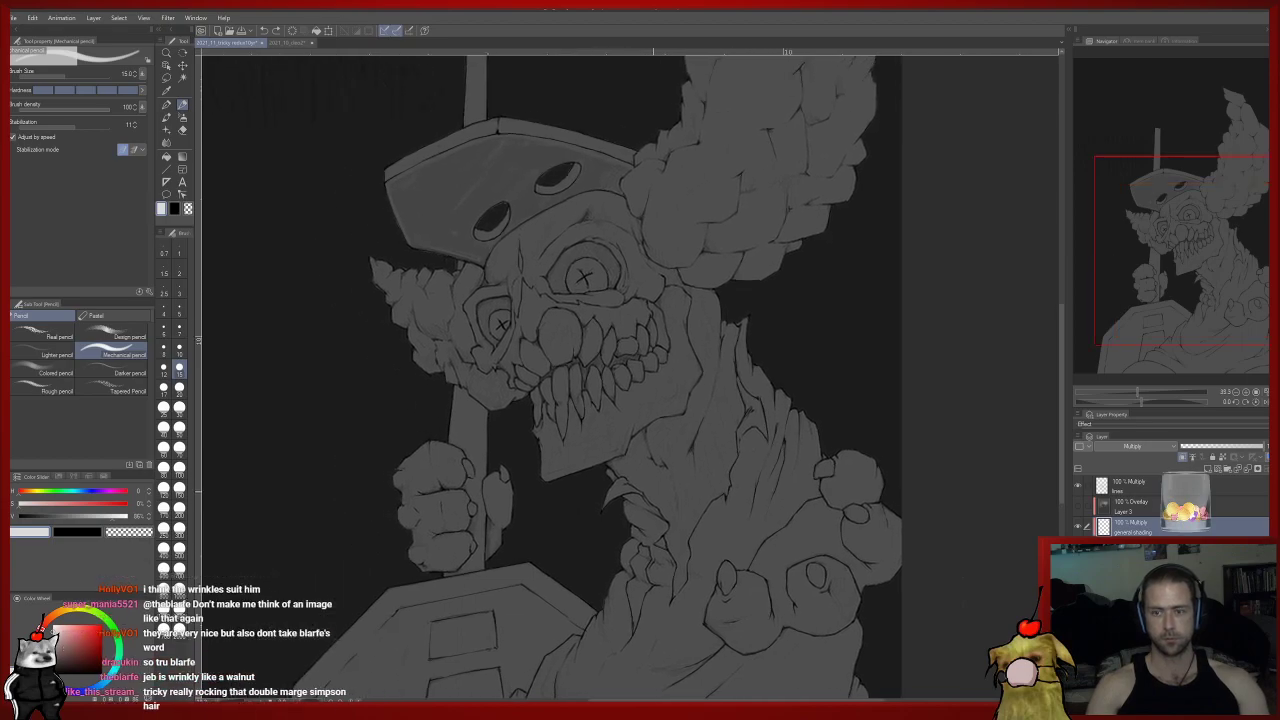
scroll(632, 555, "down", 1)
Fill the figure on the color layer with red and mute it to 46% saturation and 41% value.
left_click(1132, 547)
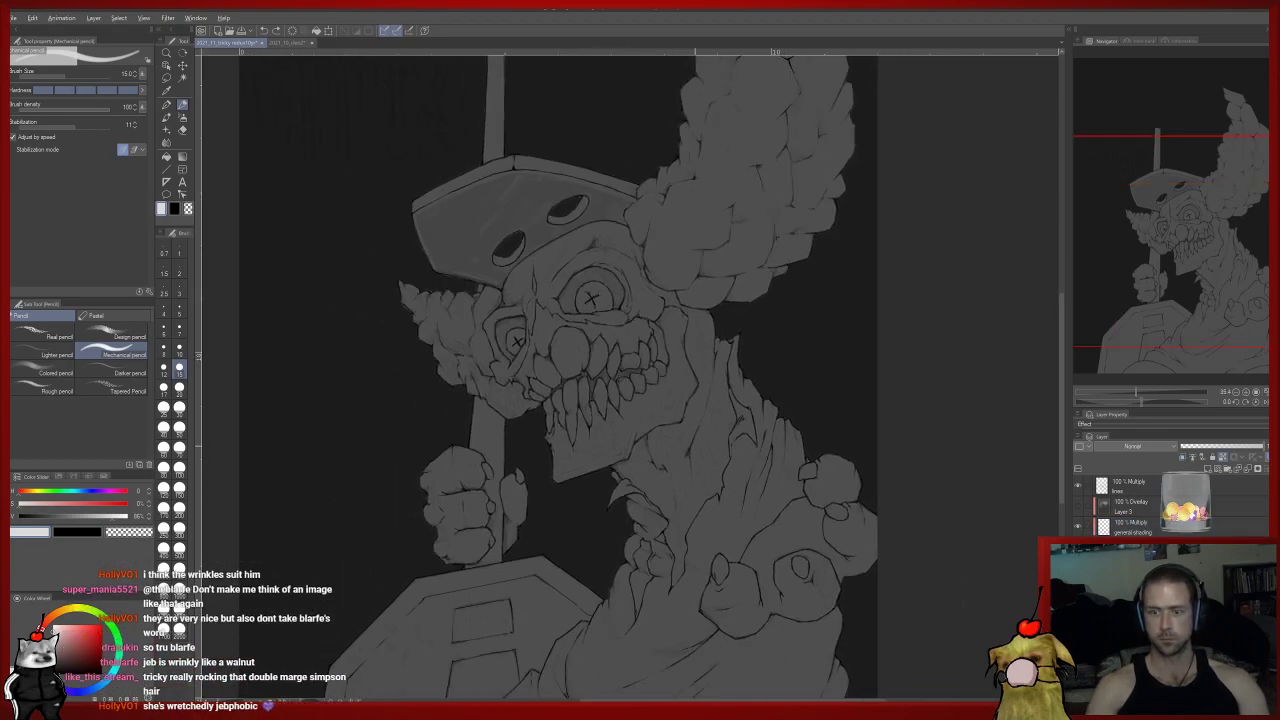
left_click(660, 540, "alt")
left_click(80, 648)
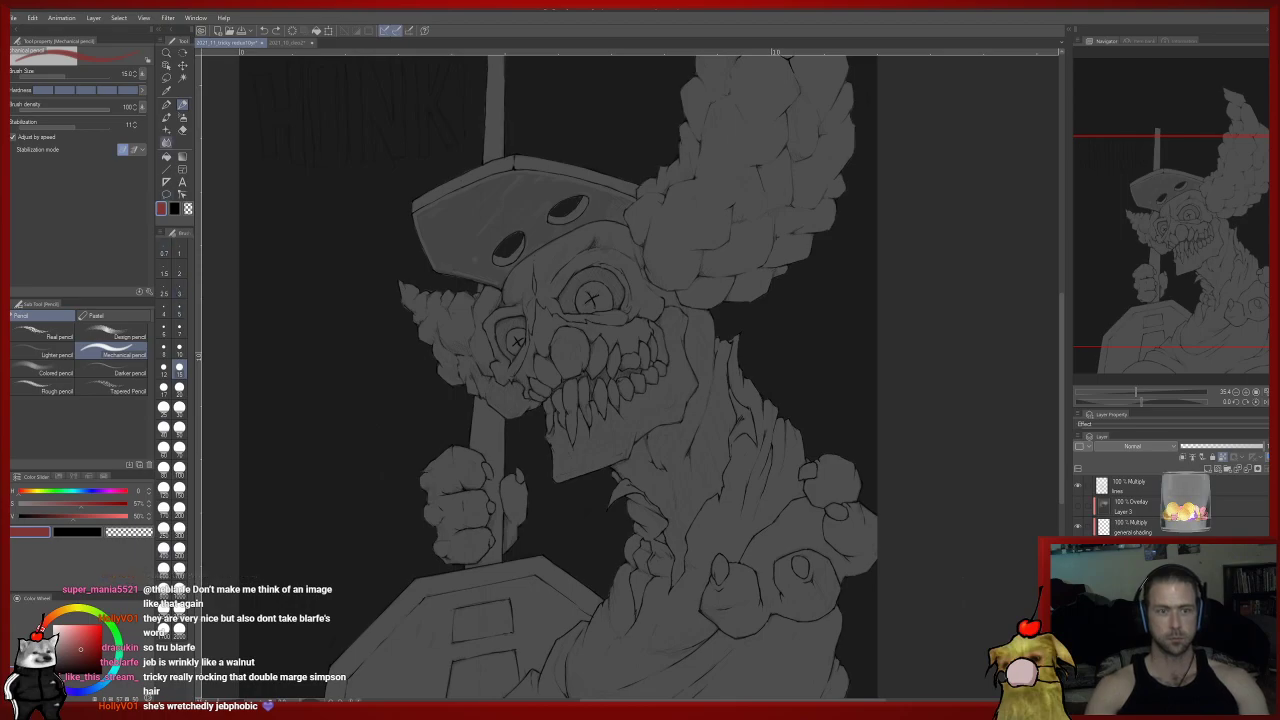
left_click(166, 157)
left_click(545, 317)
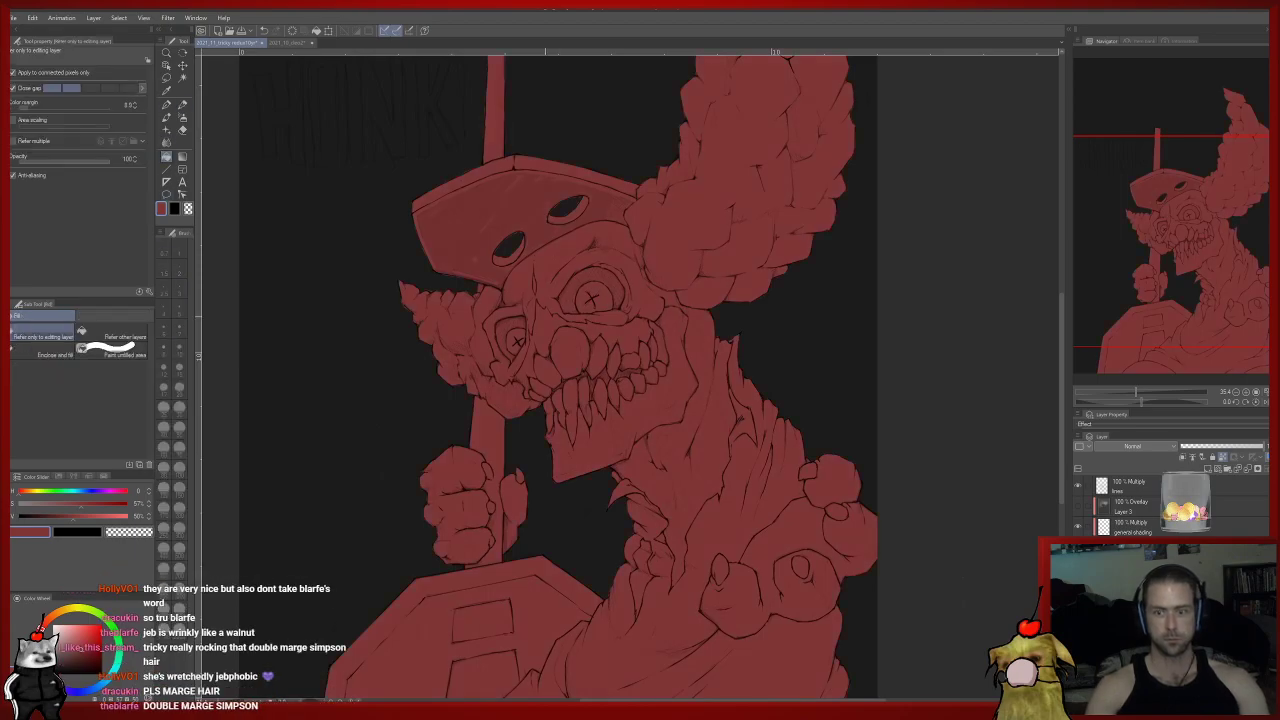
left_click(75, 653)
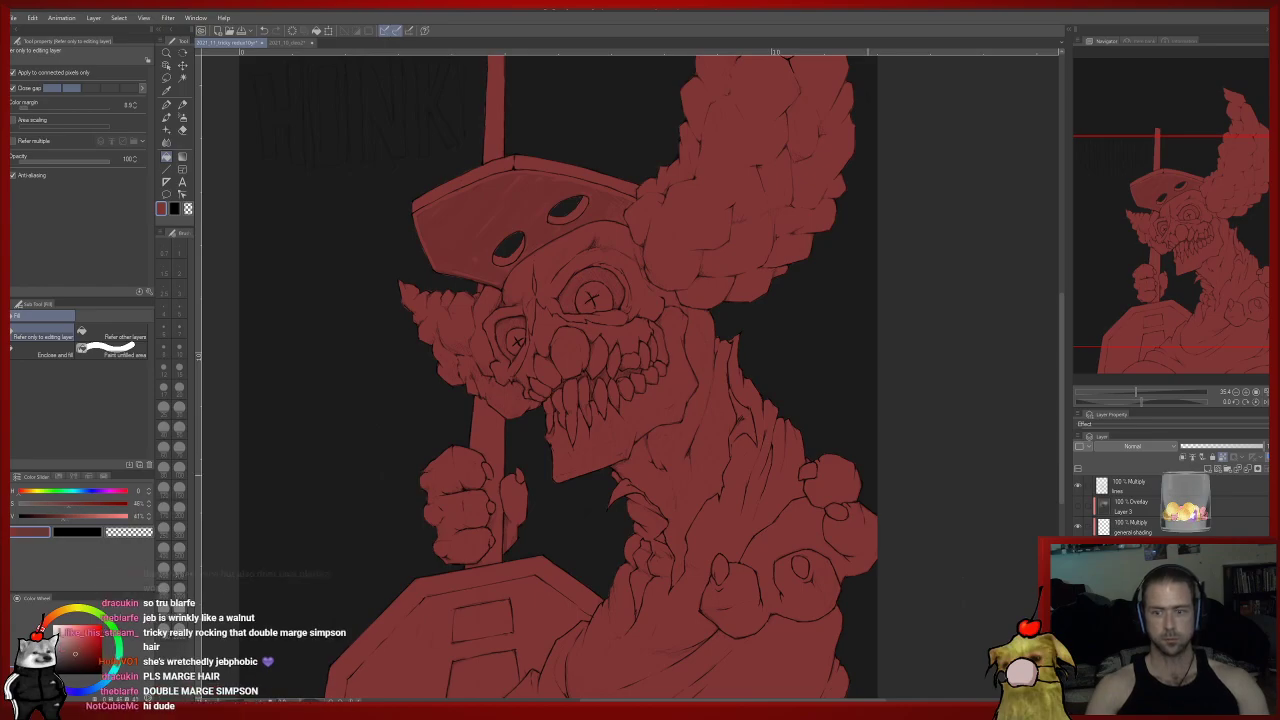
scroll(685, 514, "up", 2)
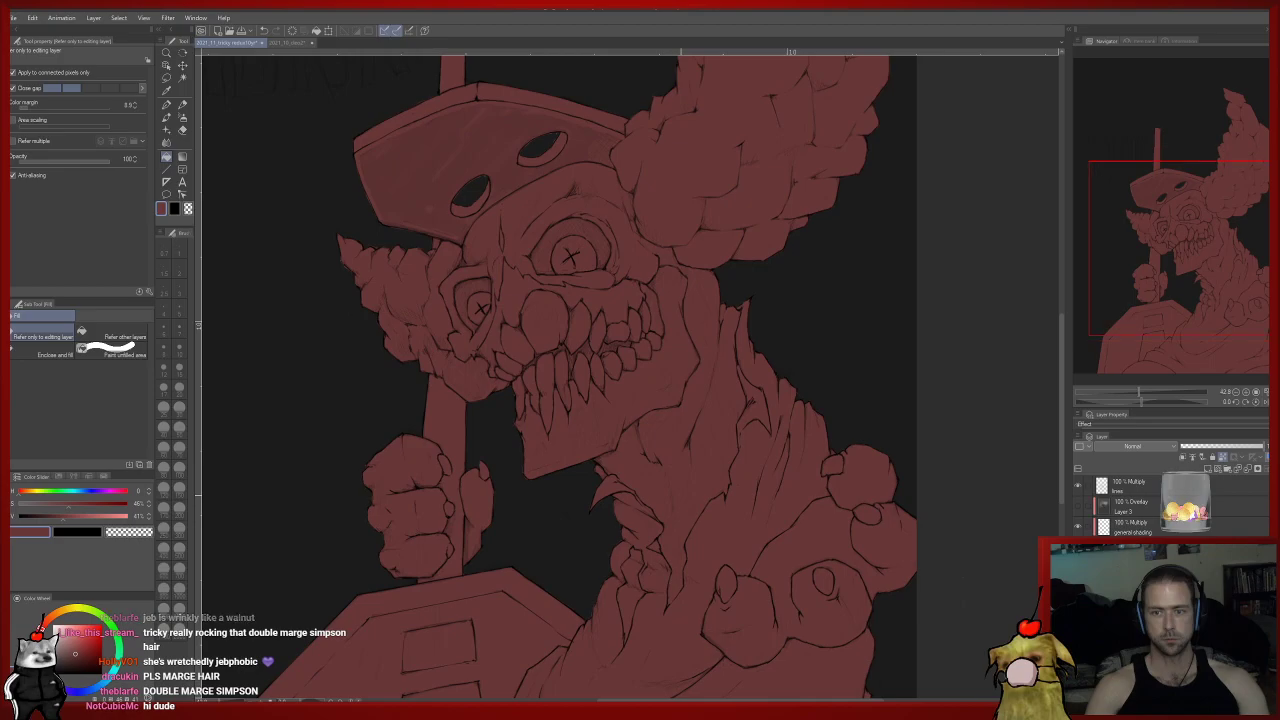
Switch to the Mechanical pencil on the general shading layer and choose a neutral light gray with 0% saturation.
left_click(1140, 527)
mouse_move(672, 363)
left_mouse_down()
mouse_move(523, 411)
mouse_move(703, 562)
left_mouse_up()
key("p")
left_click_drag(735, 357, 687, 458)
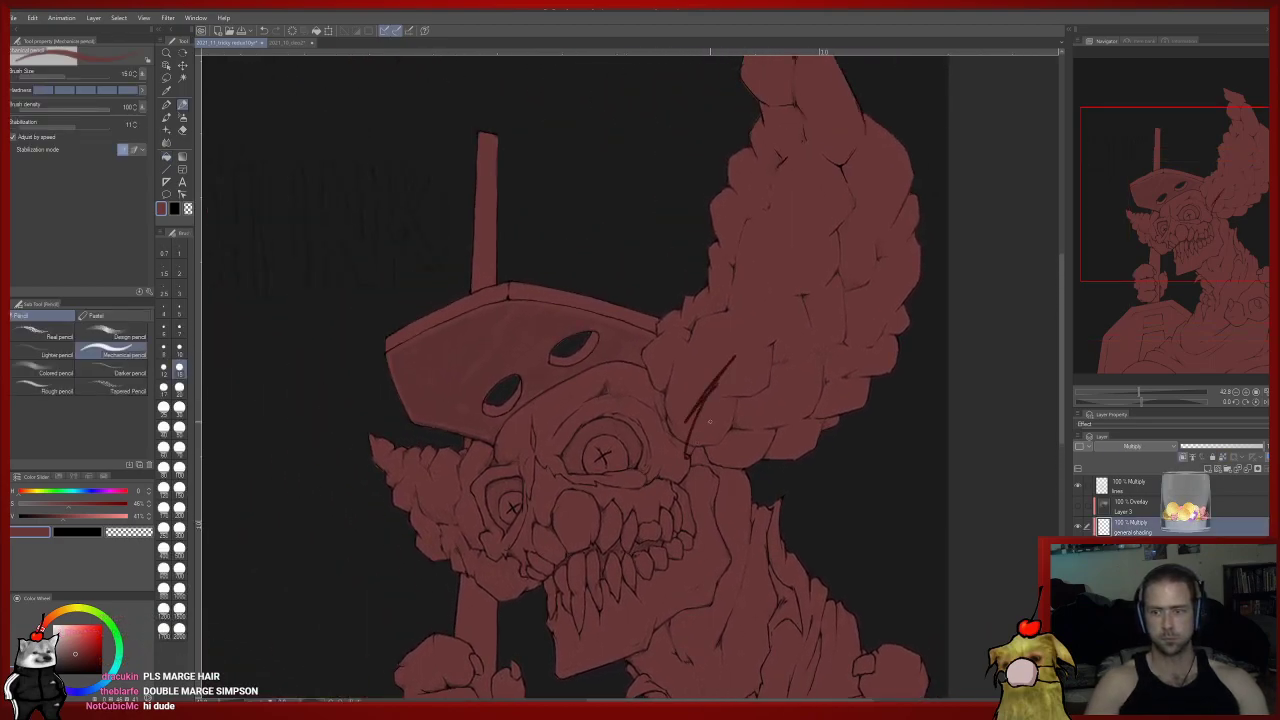
key("ctrl+z")
left_click_drag(68, 505, 17, 505)
left_click_drag(63, 518, 98, 518)
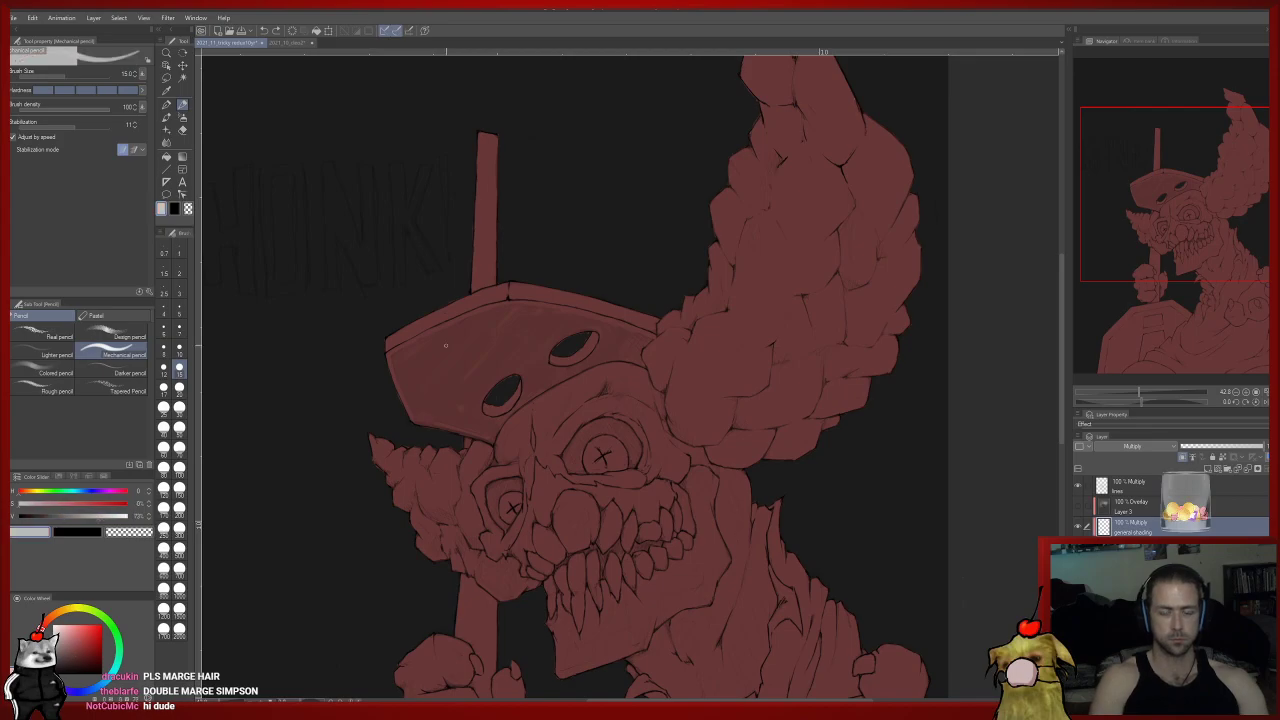
Lighten the shading gray to 84% value and set the Mechanical pencil to size 200.
left_click(179, 550)
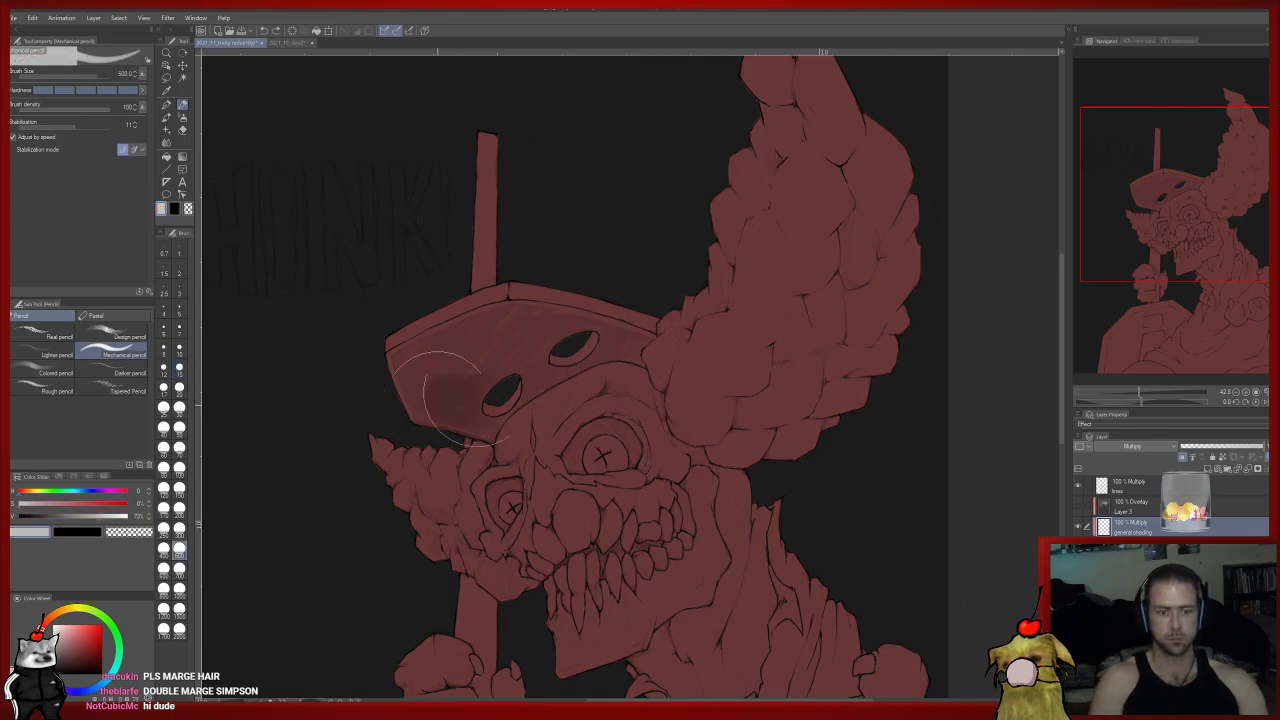
left_click_drag(438, 405, 540, 545)
key("ctrl+z")
left_click_drag(98, 518, 110, 518)
left_click(179, 509)
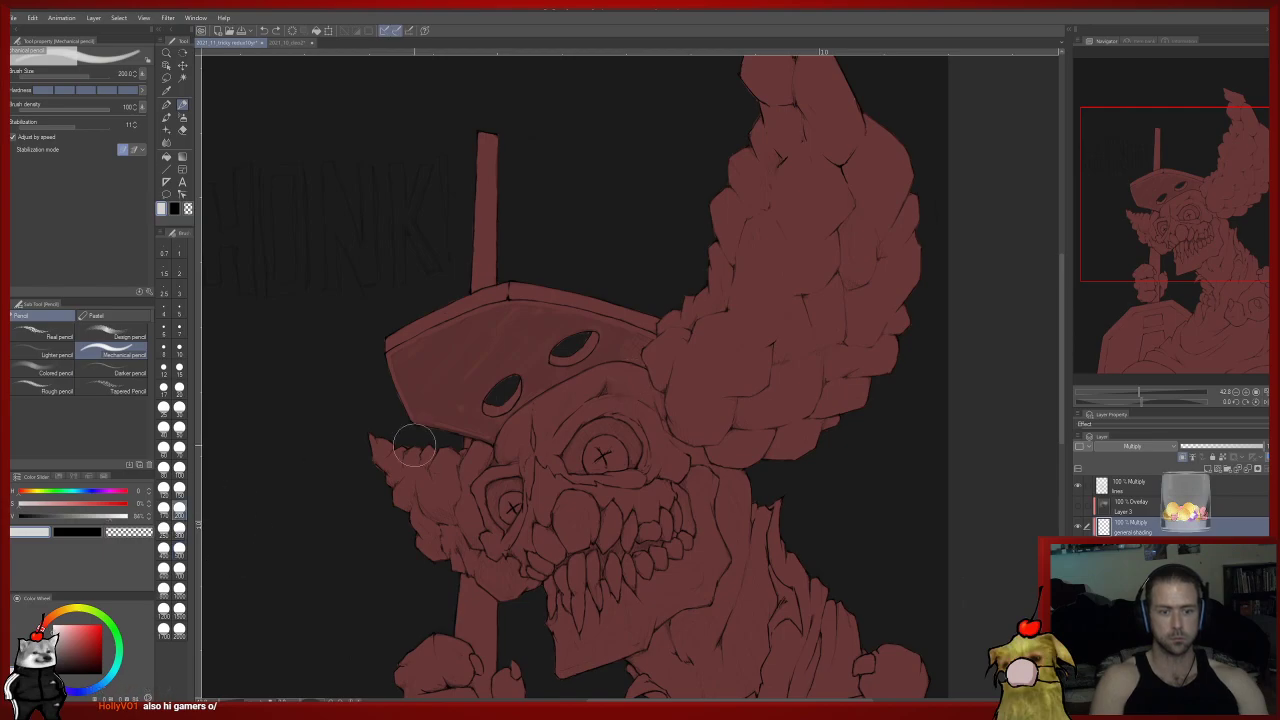
Shade the back and lower side of the tall hair tuft on the general shading layer at size 200.
mouse_move(767, 424)
left_mouse_down()
mouse_move(708, 415)
mouse_move(791, 383)
mouse_move(866, 329)
mouse_move(875, 213)
mouse_move(879, 370)
left_mouse_up()
left_click_drag(857, 200, 846, 218)
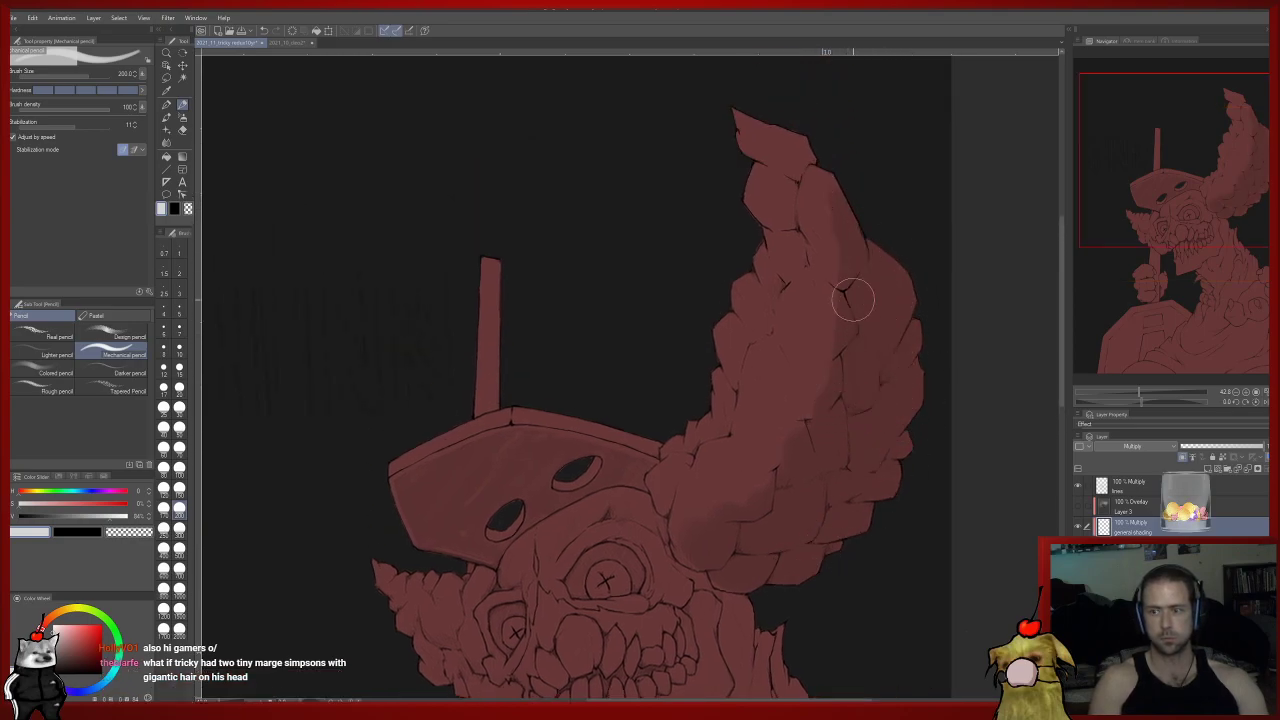
left_click_drag(851, 294, 888, 161)
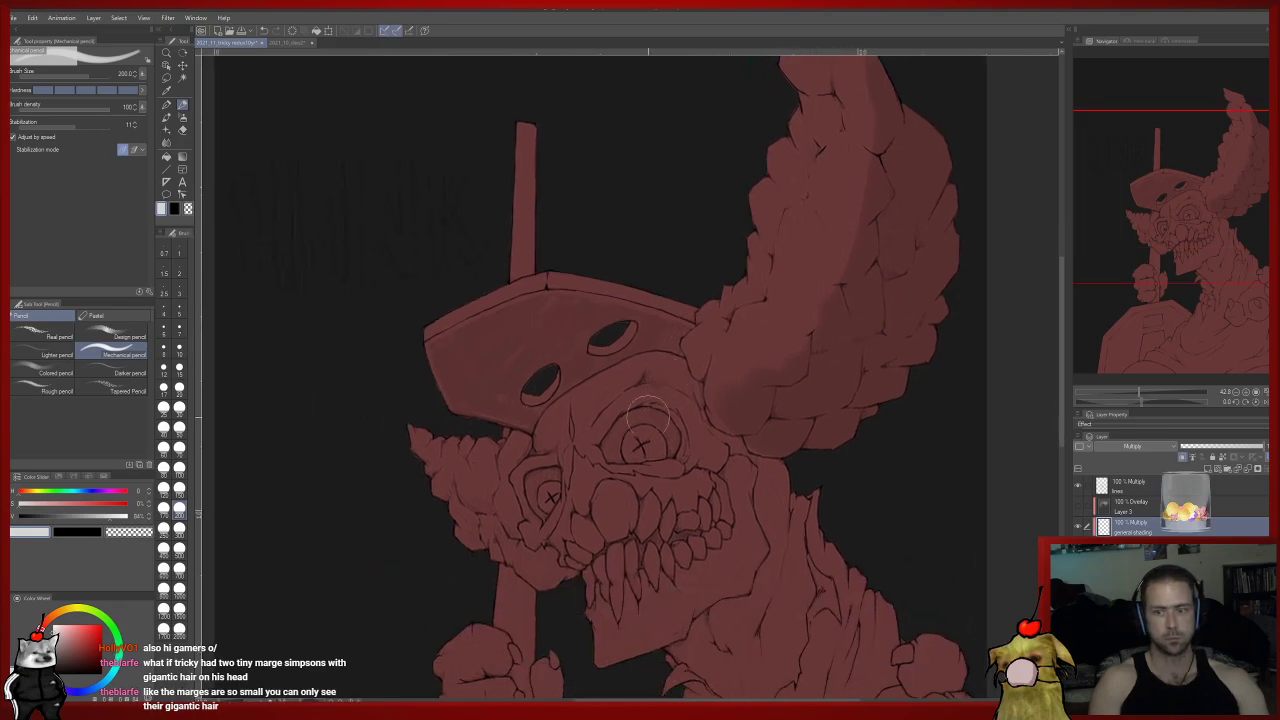
Shade the cap's underside, forehead, eye area, small hair tuft and lower jaw with the Mechanical pencil at size 200.
mouse_move(512, 338)
left_mouse_down()
mouse_move(479, 352)
mouse_move(529, 322)
mouse_move(506, 331)
mouse_move(484, 386)
mouse_move(566, 344)
mouse_move(560, 415)
mouse_move(668, 345)
mouse_move(664, 326)
left_mouse_up()
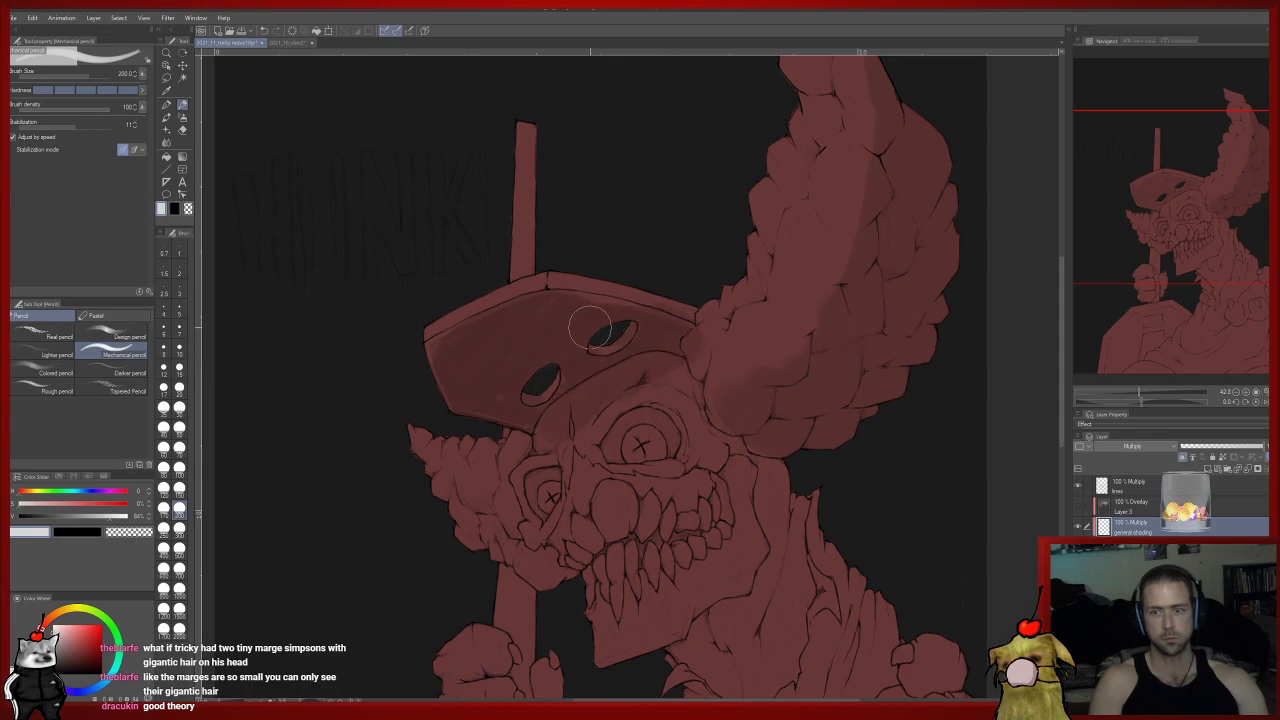
key("e")
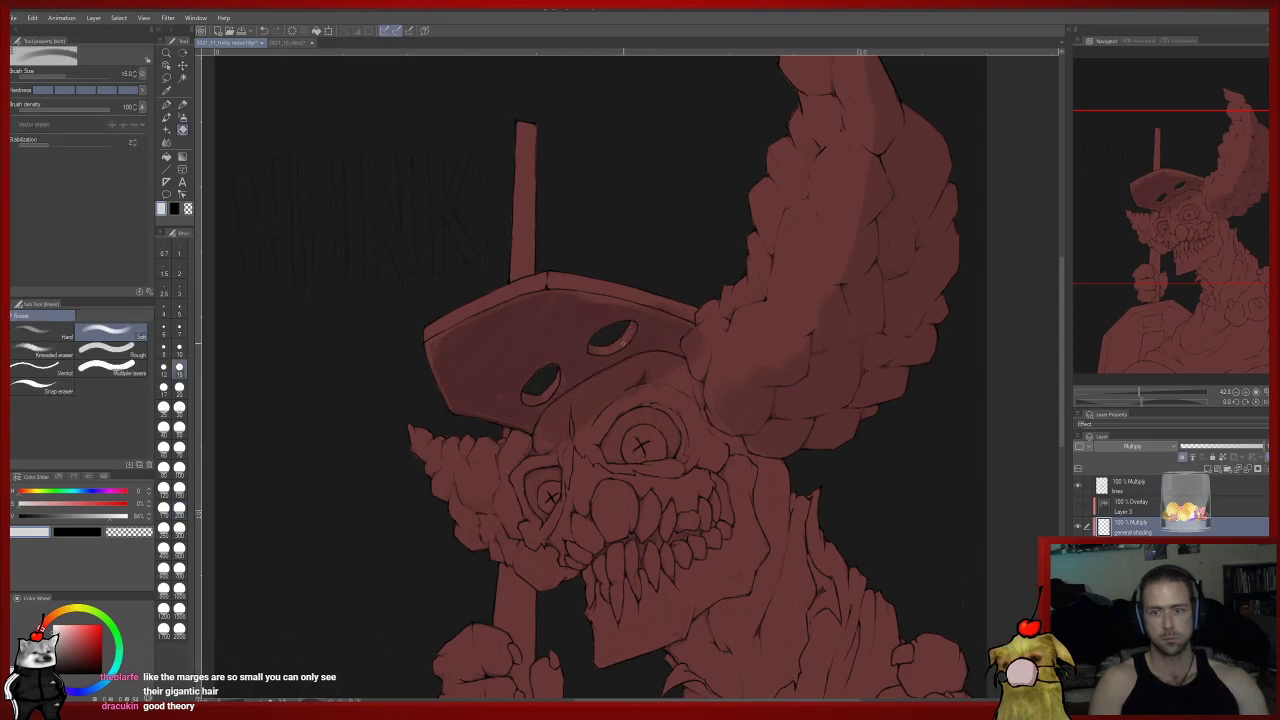
key("p")
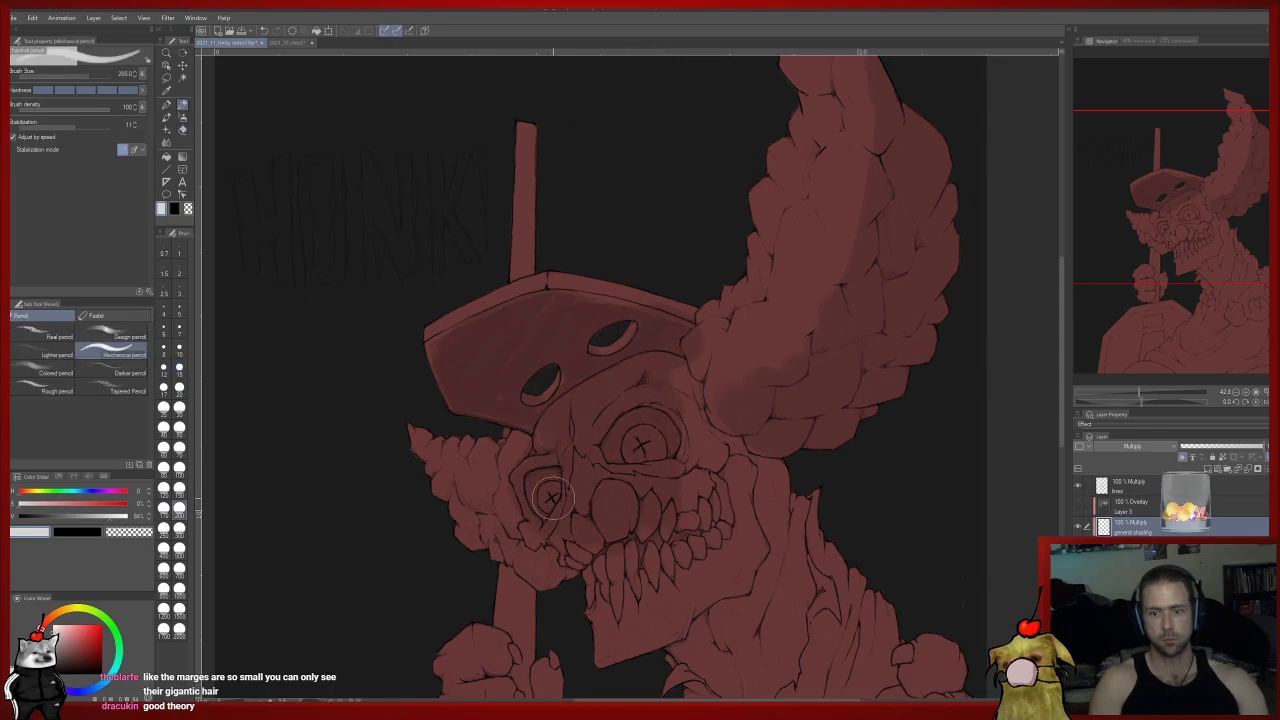
mouse_move(514, 529)
left_mouse_down()
mouse_move(470, 524)
mouse_move(472, 500)
mouse_move(492, 504)
left_mouse_up()
left_click_drag(578, 554, 607, 593)
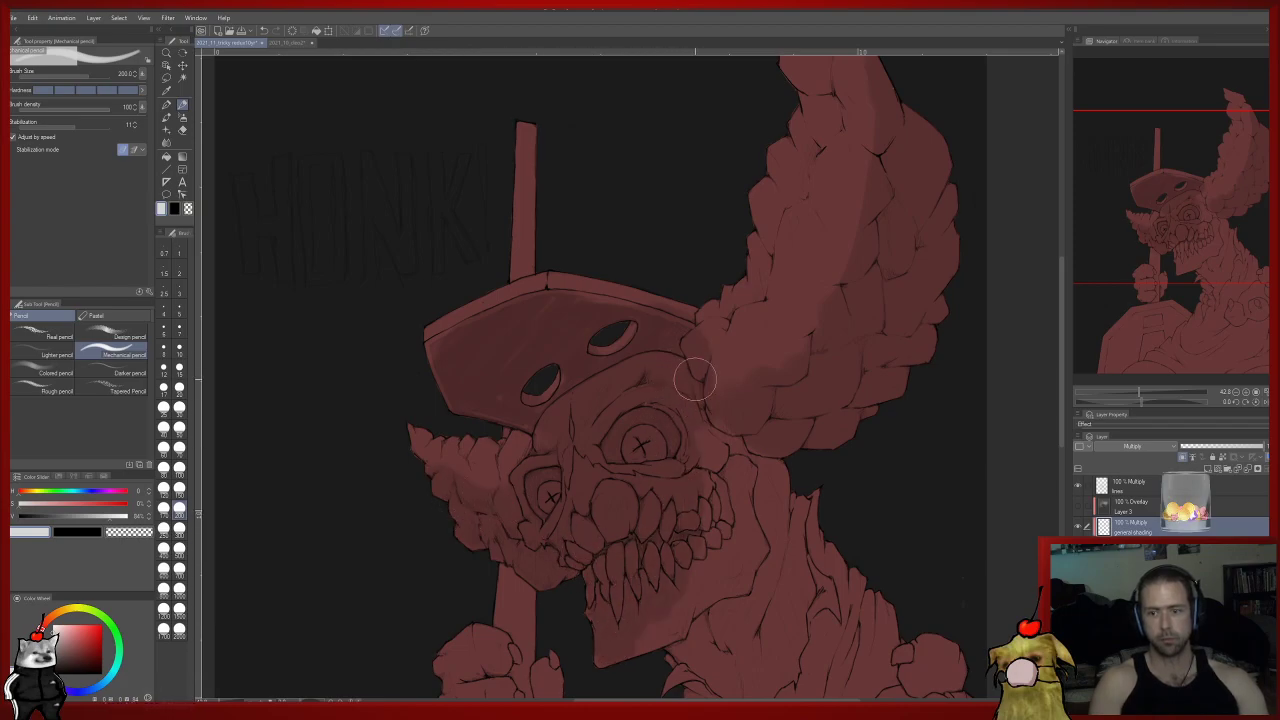
Shade the neck, lumpy shoulder and hand, using size 1000 for the broad body areas and size 200 around the cheek and jaw.
scroll(688, 366, "down", 3)
scroll(915, 520, "down", 4)
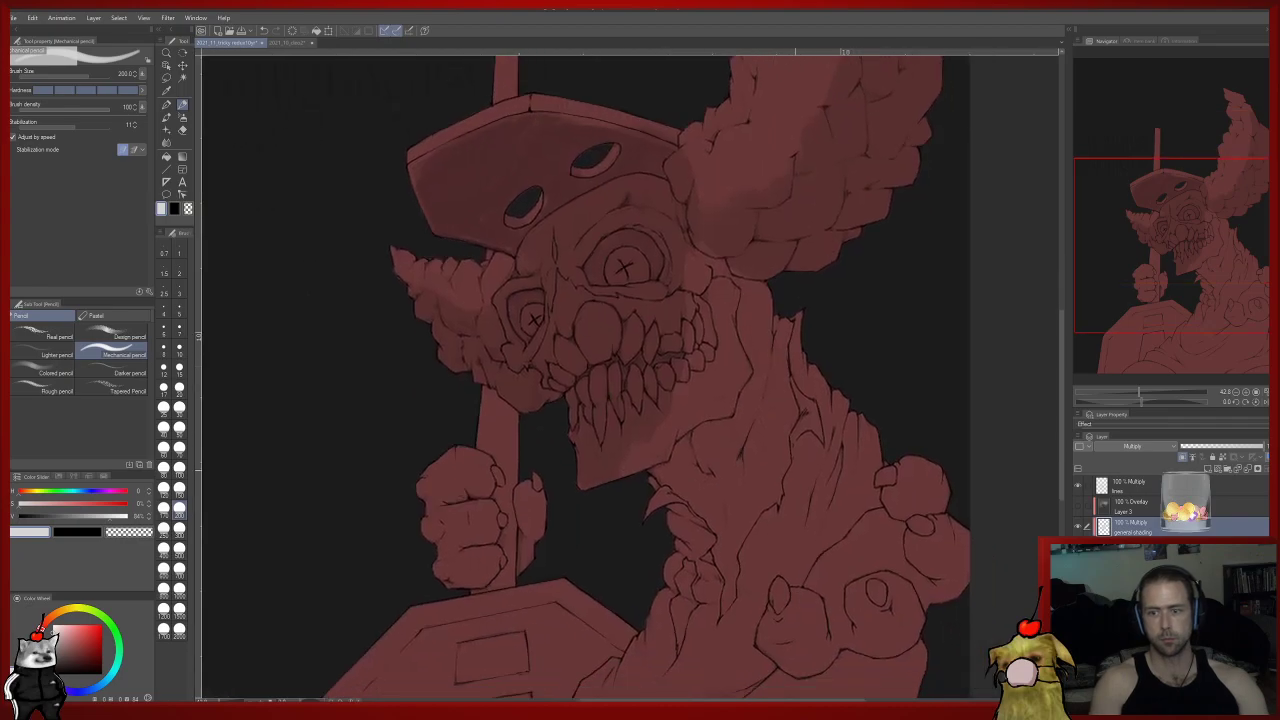
mouse_move(915, 520)
left_mouse_down()
mouse_move(895, 613)
mouse_move(838, 646)
mouse_move(815, 649)
mouse_move(785, 602)
mouse_move(756, 603)
mouse_move(630, 677)
mouse_move(589, 671)
mouse_move(570, 604)
mouse_move(500, 600)
left_mouse_up()
left_click_drag(451, 500, 494, 488)
left_click(179, 590)
mouse_move(427, 611)
left_mouse_down()
mouse_move(534, 631)
mouse_move(640, 431)
mouse_move(497, 575)
mouse_move(736, 562)
mouse_move(909, 451)
mouse_move(829, 565)
mouse_move(970, 437)
mouse_move(877, 290)
mouse_move(744, 415)
mouse_move(778, 363)
left_mouse_up()
left_click_drag(837, 325, 808, 540)
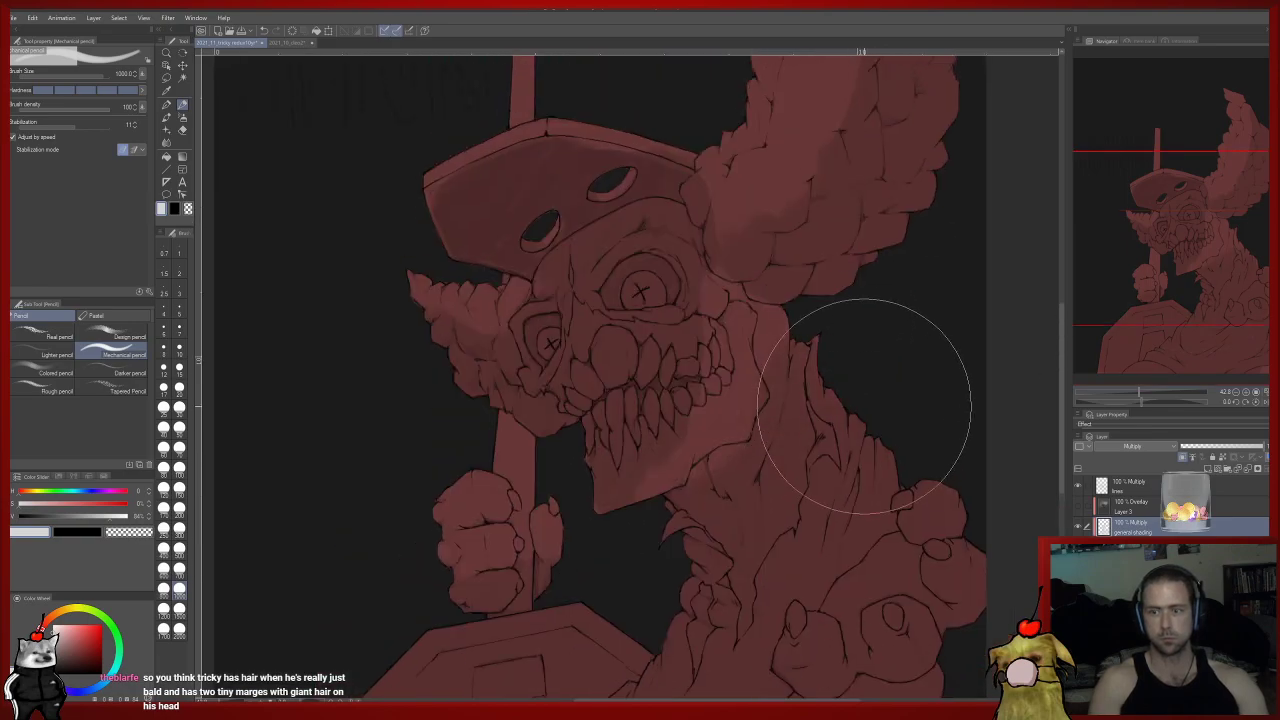
left_click(179, 508)
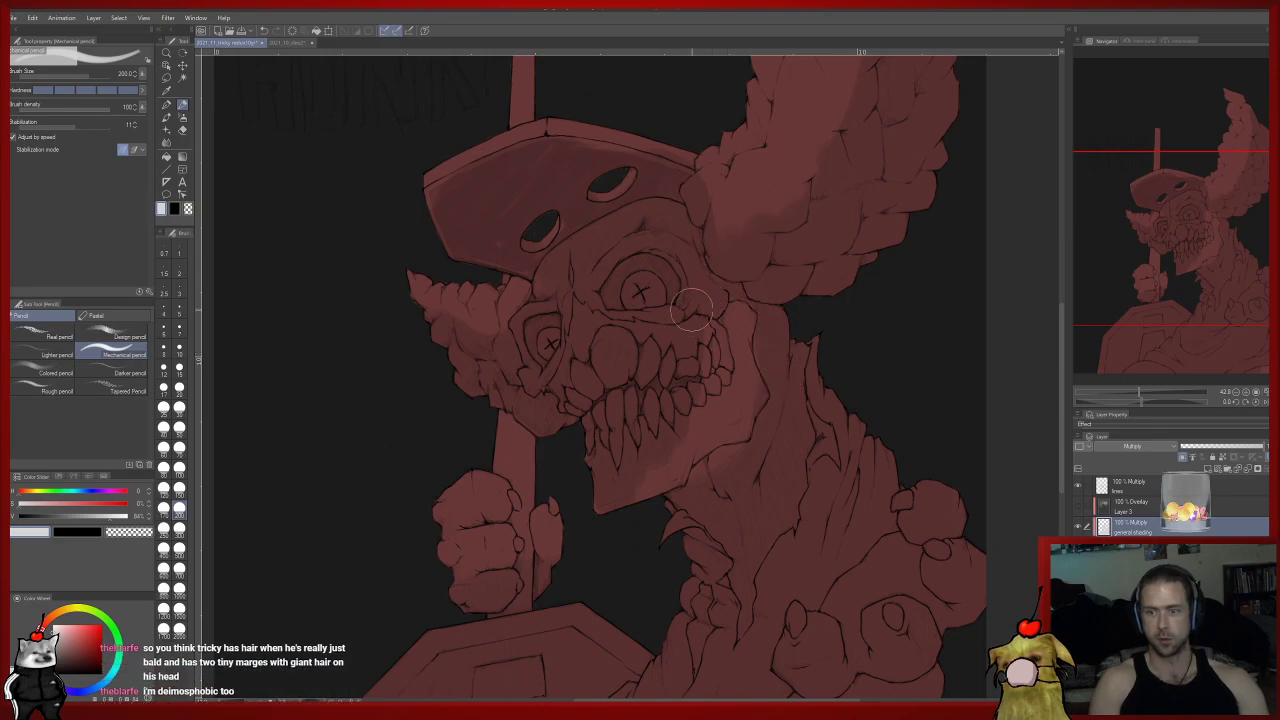
Shape the base clumps of the tall hair tuft, reducing the Mechanical pencil from size 100 to 50 and erasing highlights with the Soft eraser.
left_click_drag(790, 171, 636, 362)
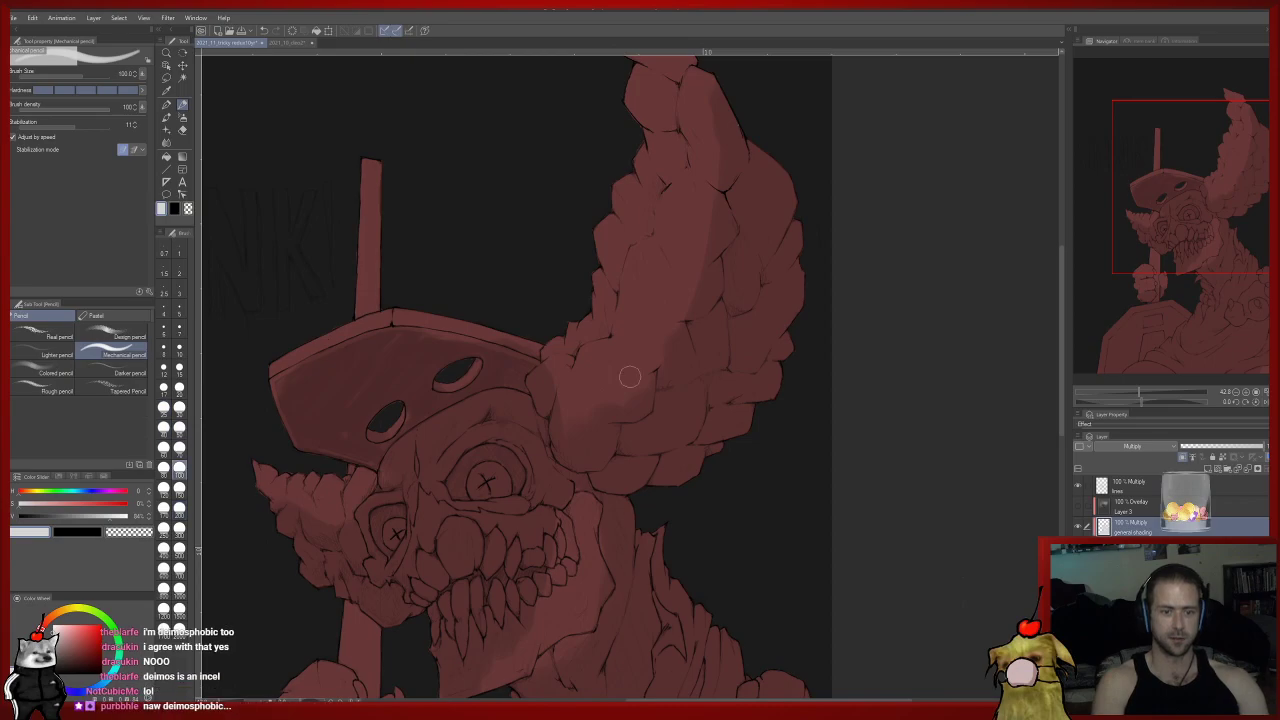
key("e")
key("p")
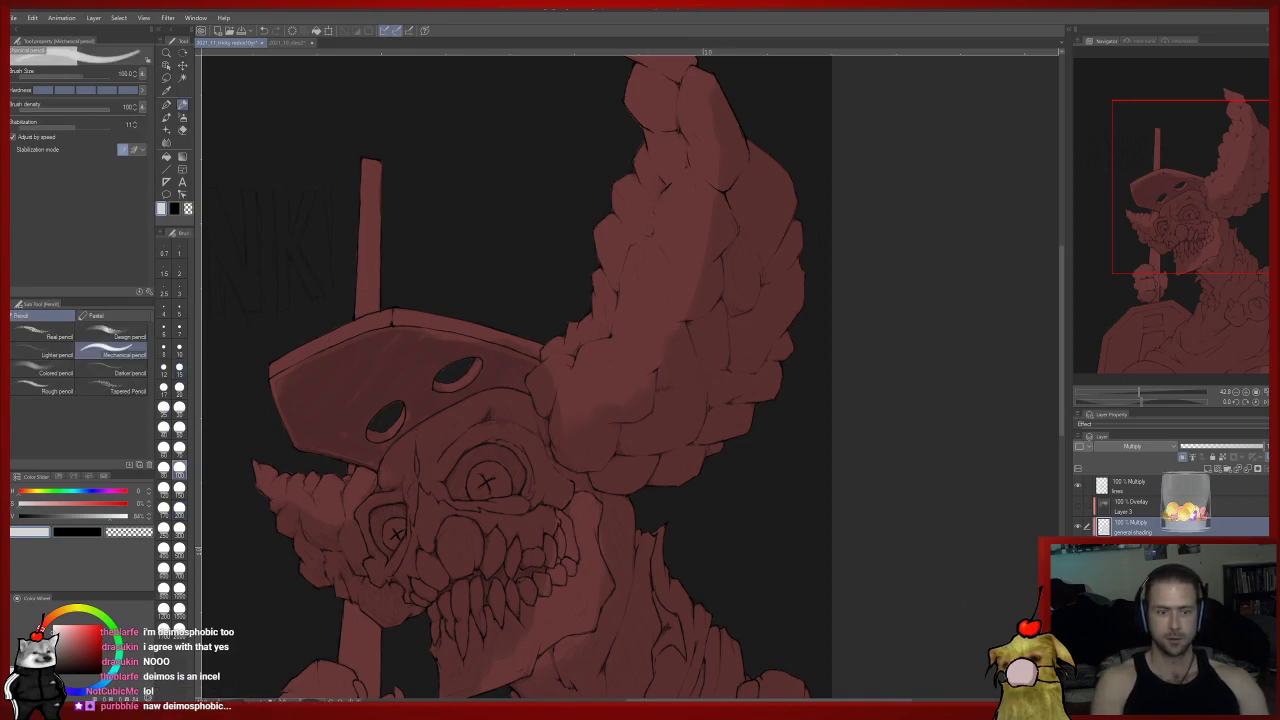
key("e")
key("p")
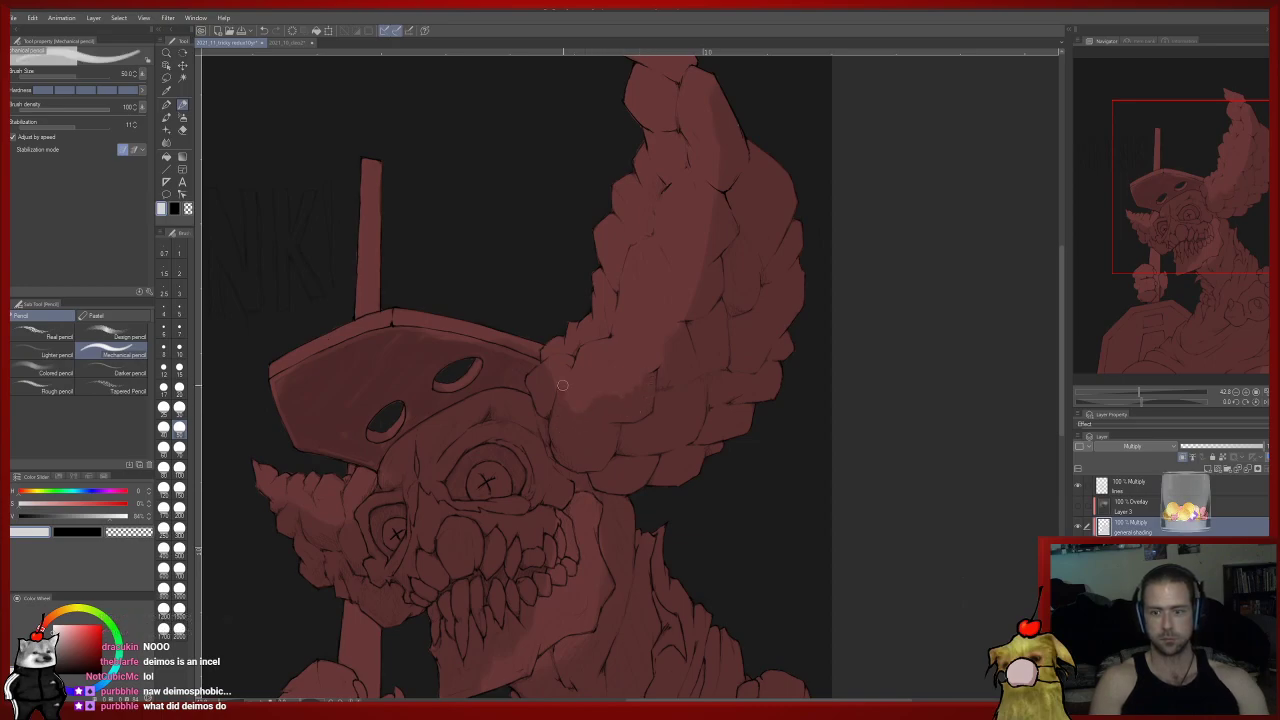
key("e")
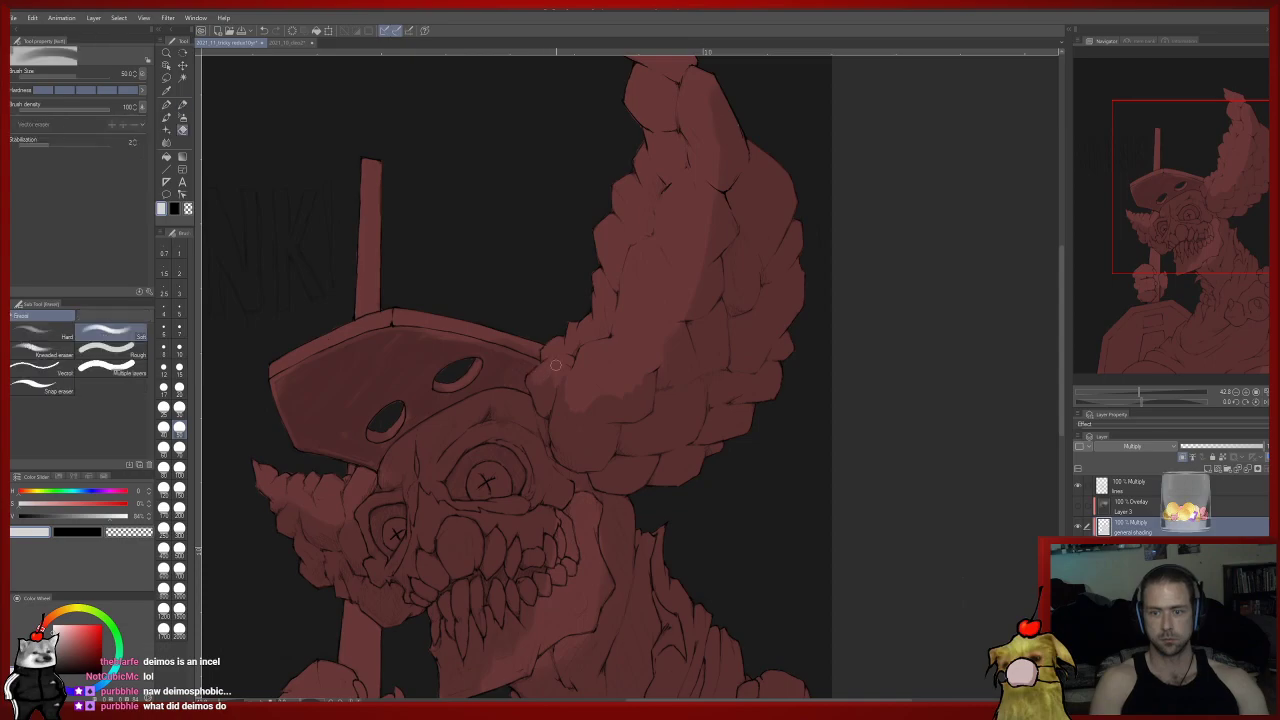
key("p")
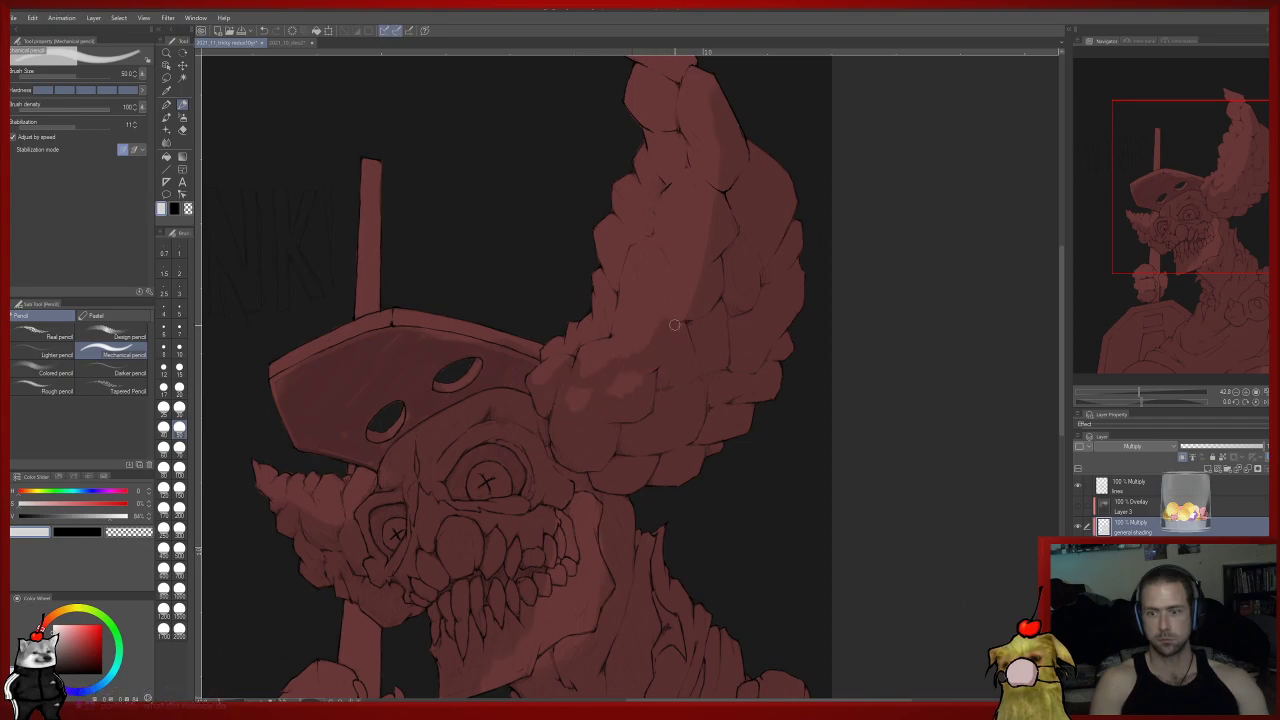
key("e")
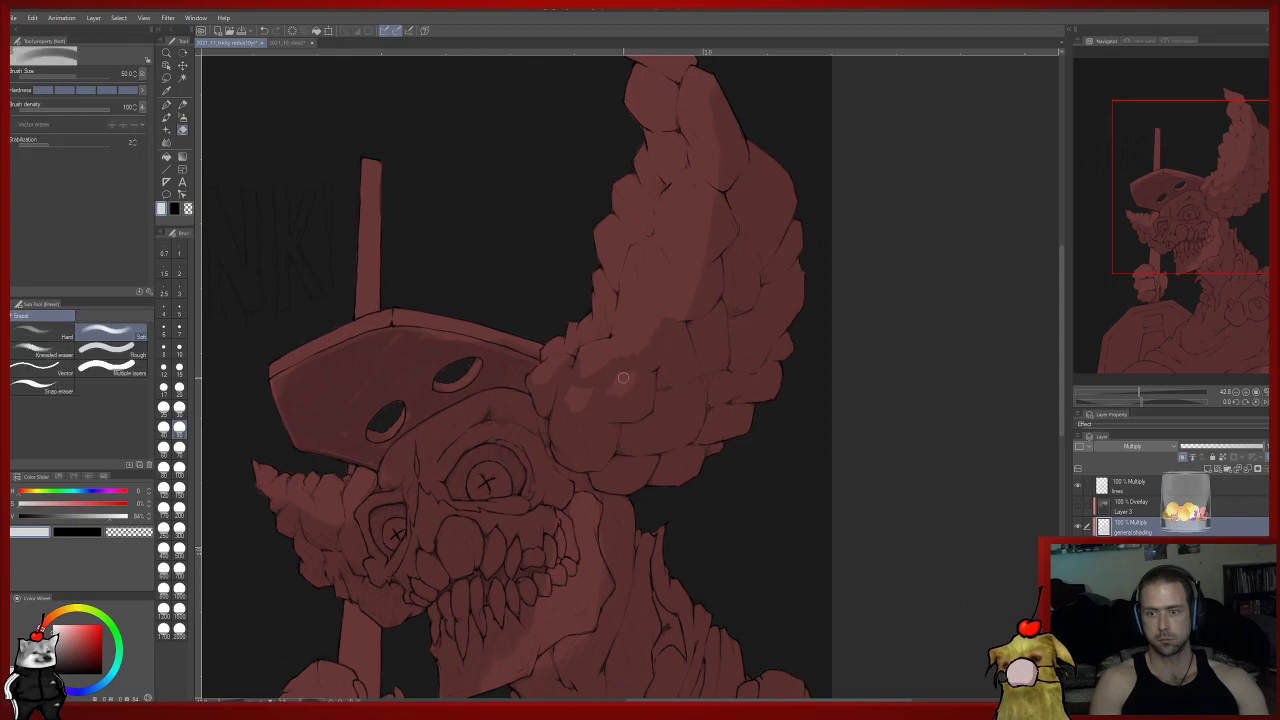
key("p")
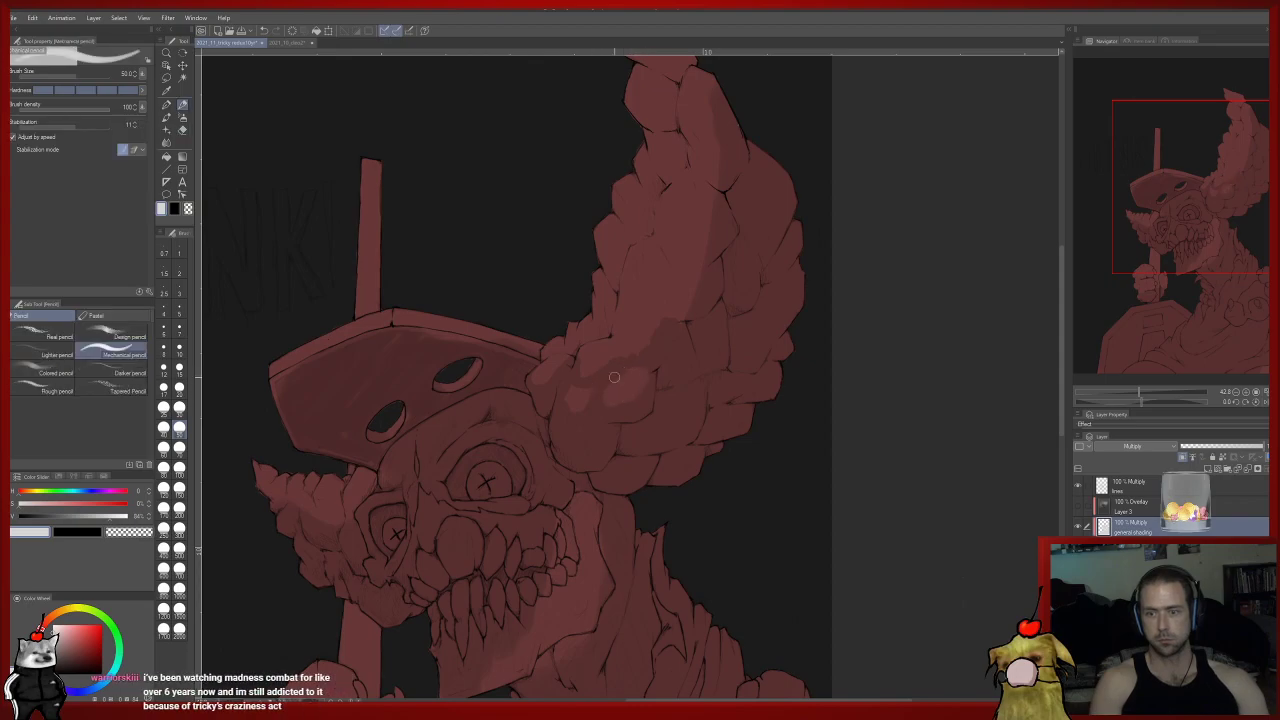
Shade the large clumps halfway up the tall hair tuft at size 50 and carve their lit faces with the Soft eraser.
left_click_drag(648, 363, 626, 373)
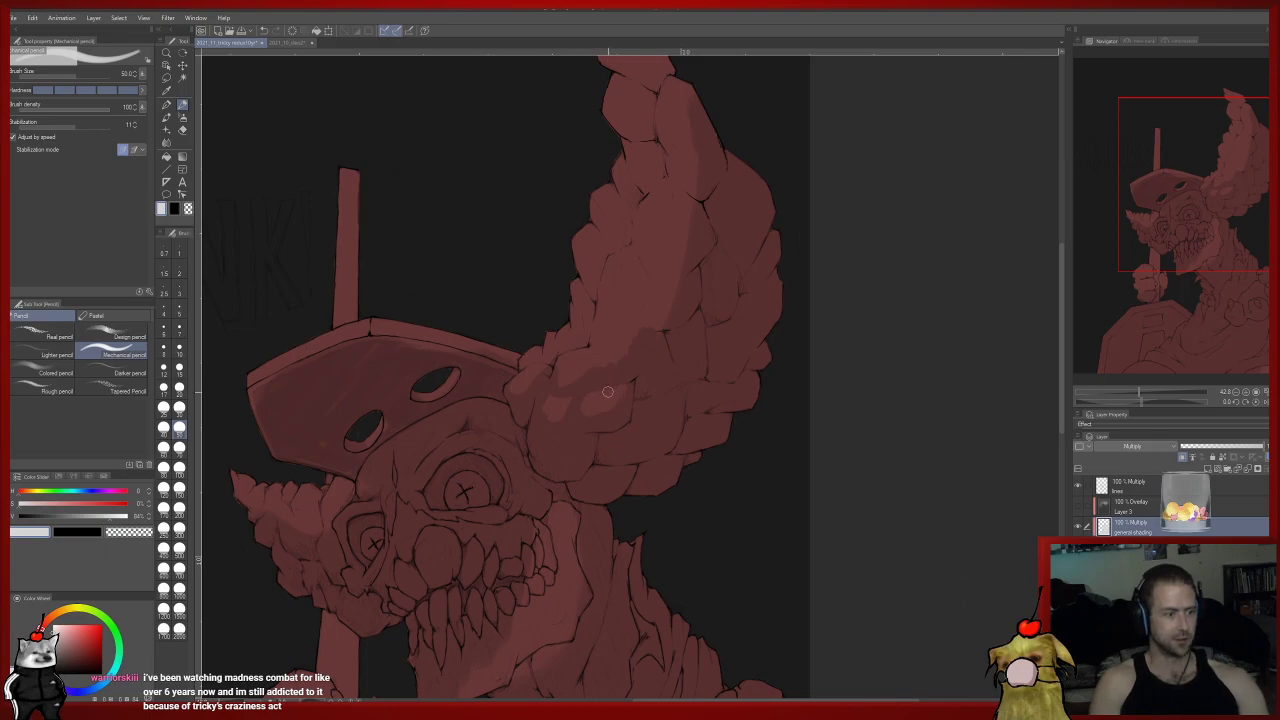
left_click_drag(623, 379, 597, 435)
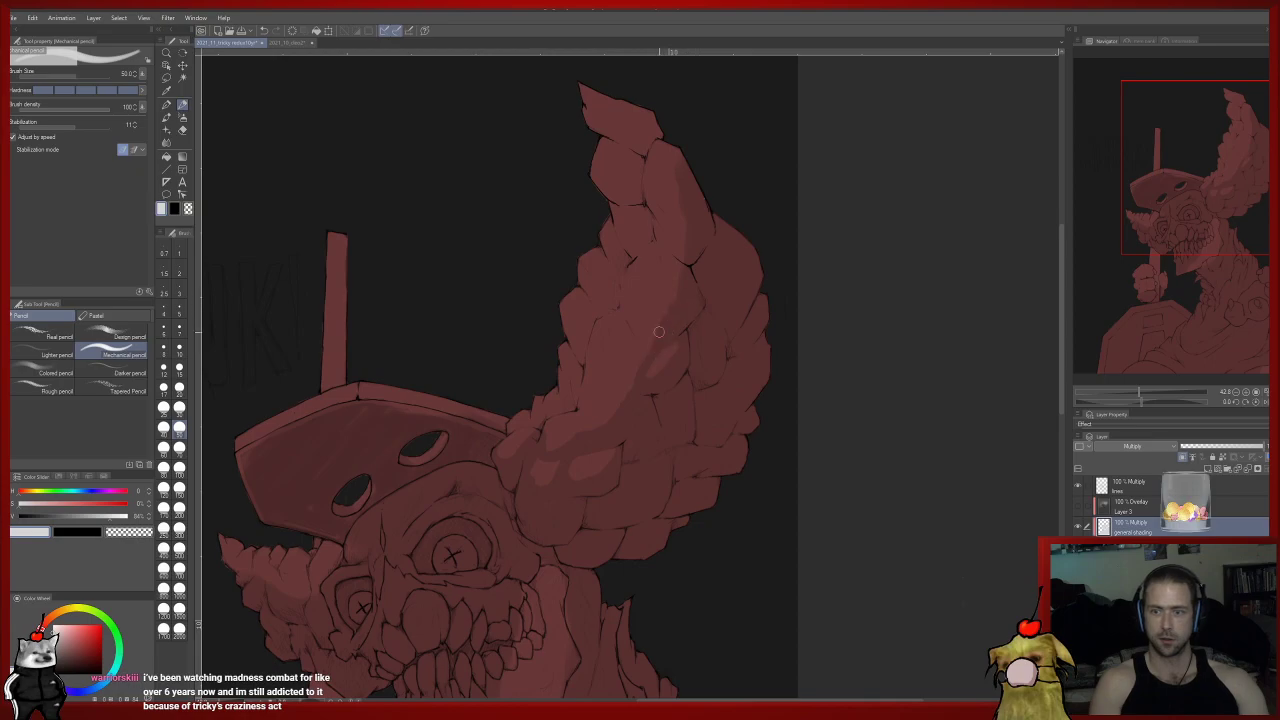
key("e")
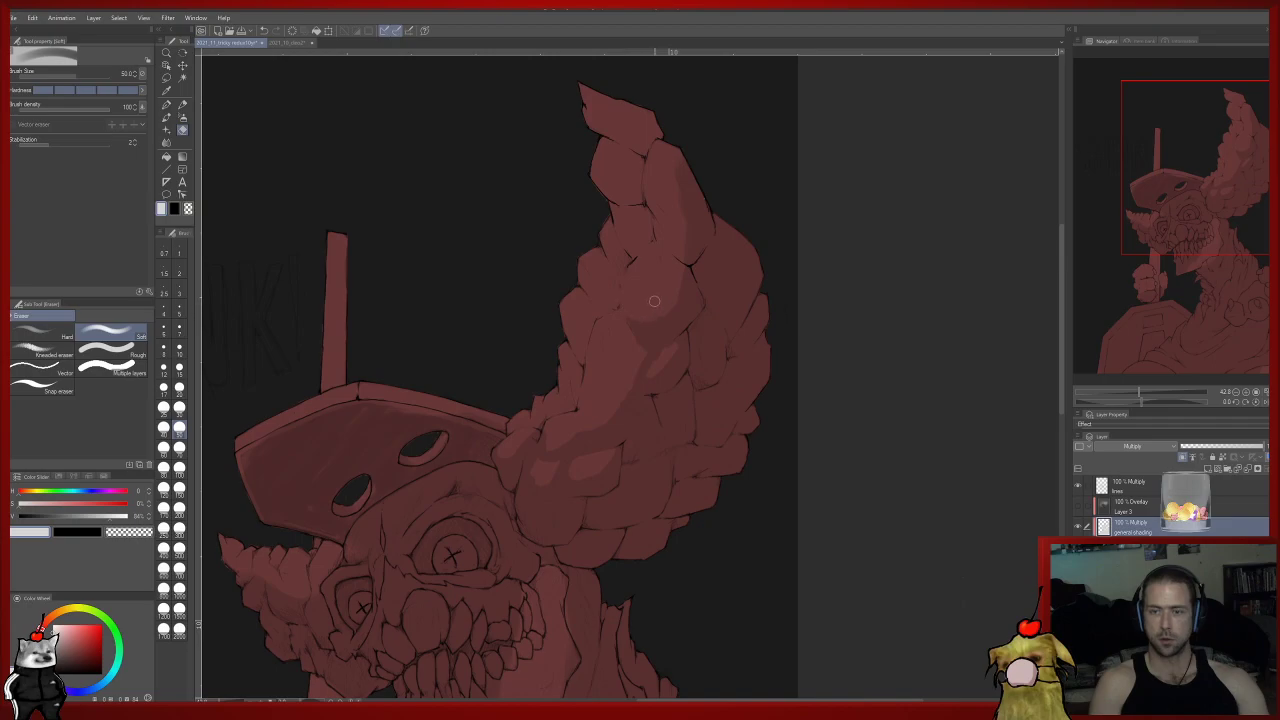
key("p")
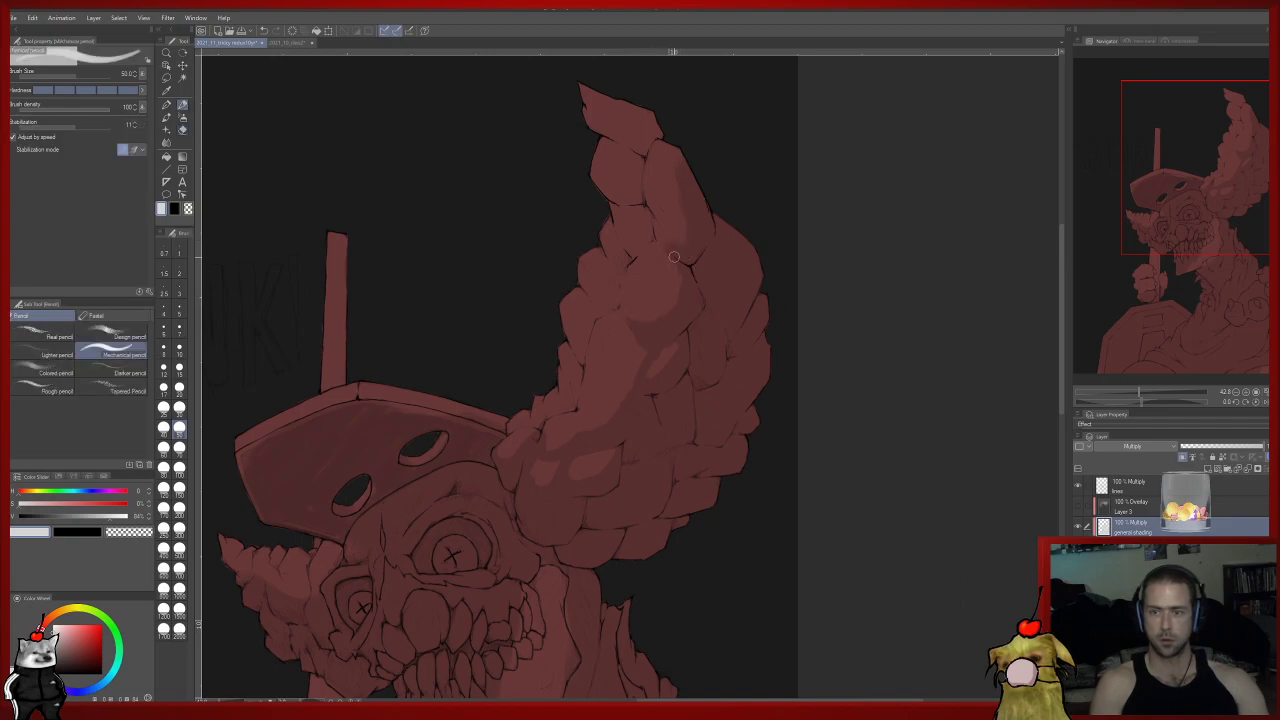
key("e")
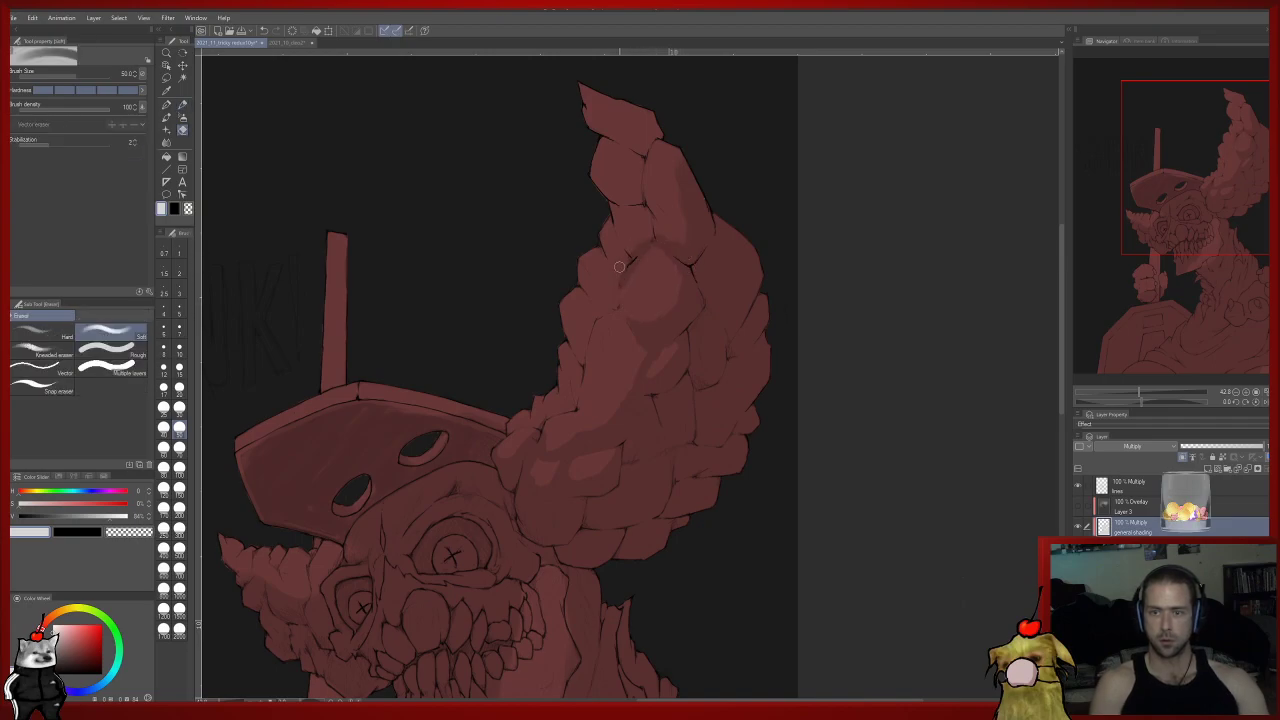
Define the small clumps on the upper front edge of the tall hair tuft with size 50 pencil shadows and Soft eraser highlights.
left_click_drag(649, 234, 638, 301)
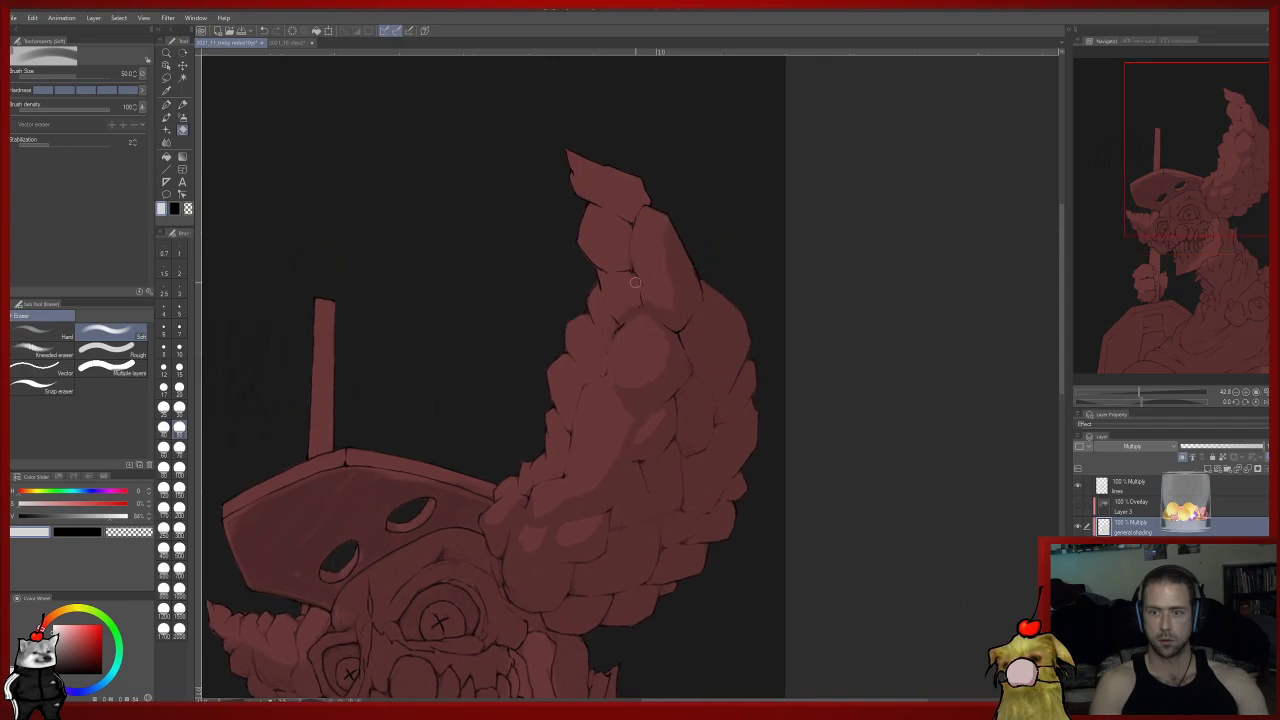
key("p")
mouse_move(617, 317)
left_mouse_down()
mouse_move(597, 282)
mouse_move(614, 327)
mouse_move(608, 364)
mouse_move(597, 331)
left_mouse_up()
key("e")
key("p")
key("e")
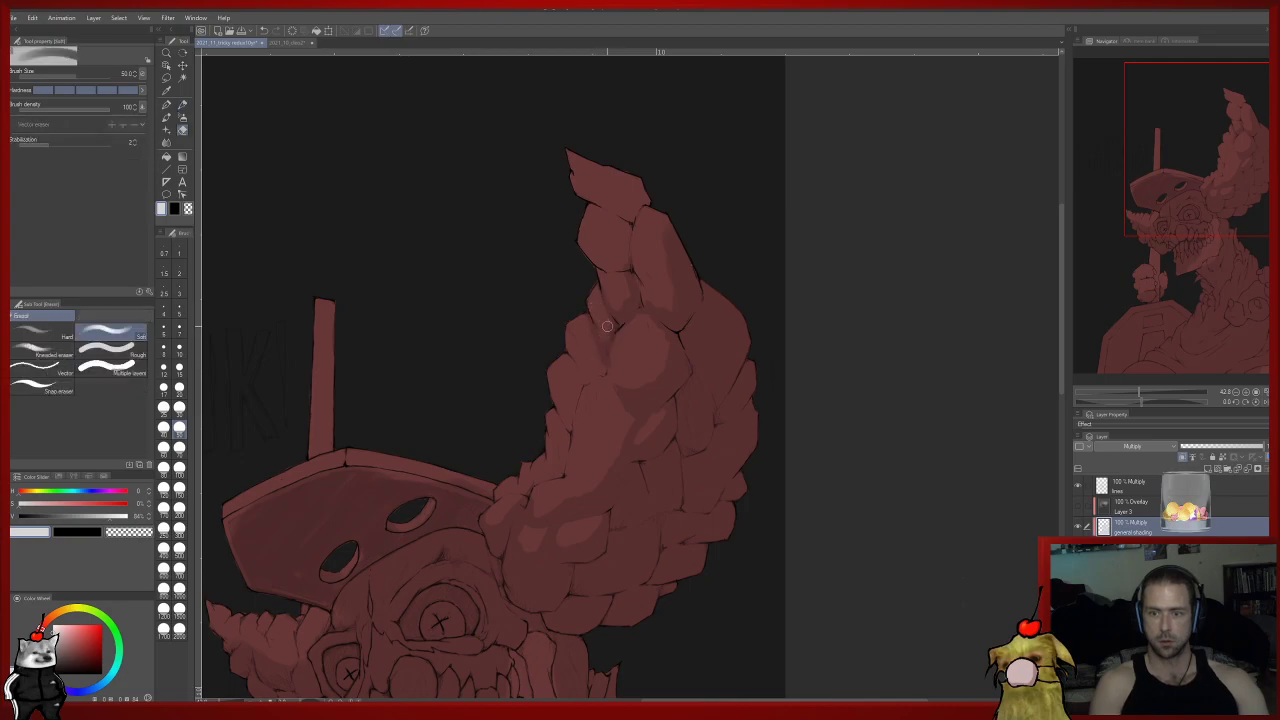
key("p")
key("e")
key("p")
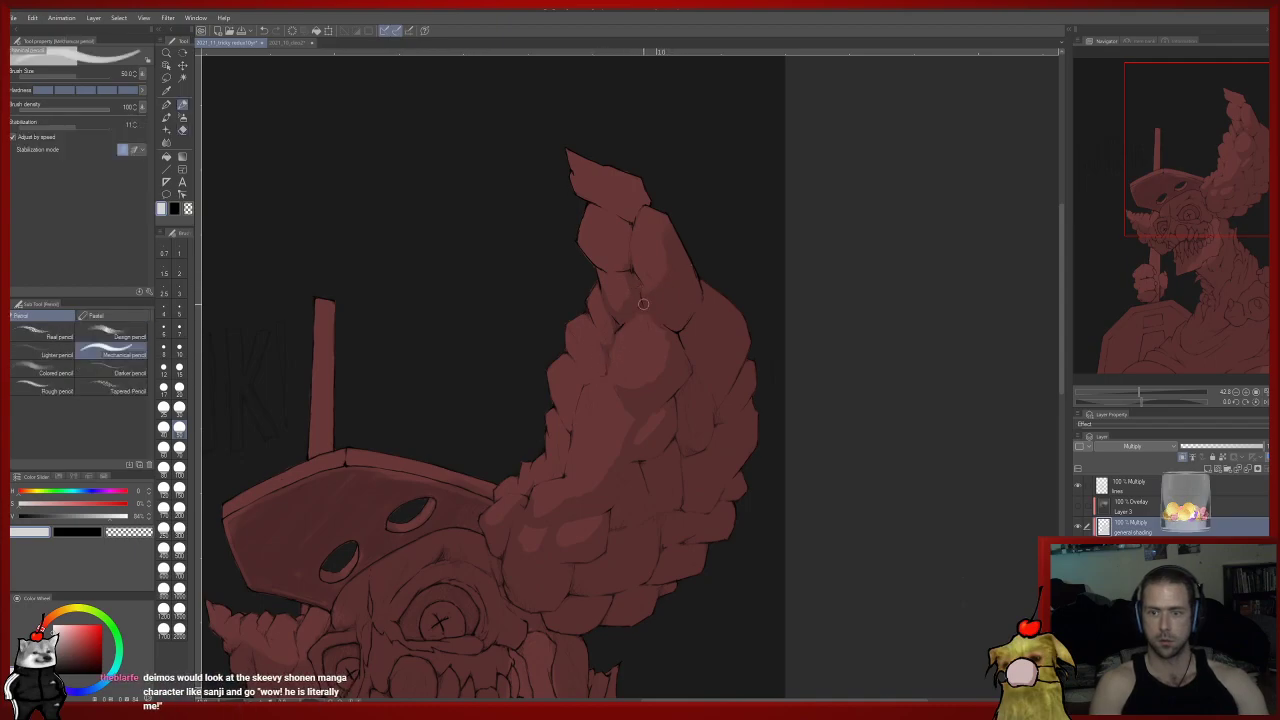
Shade the pointed tip of the tall hair tuft and the two clumps beneath it, erasing their lit sides at size 50.
key("e")
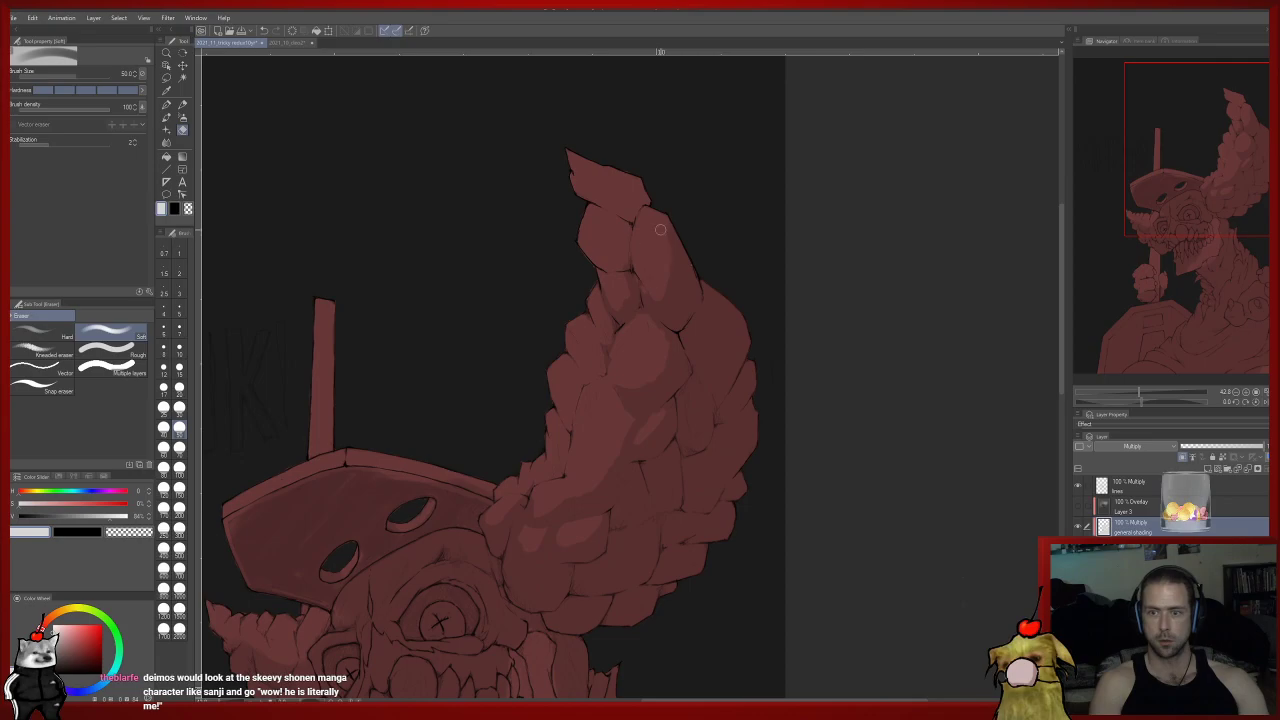
key("p")
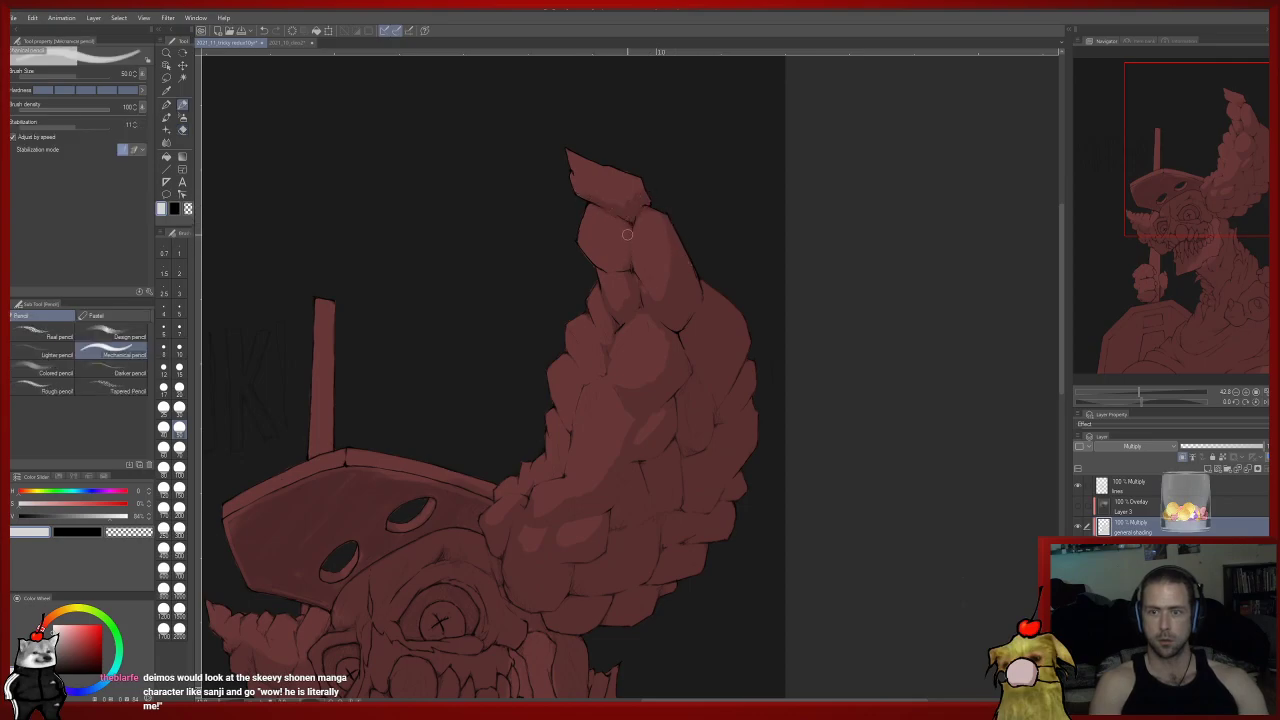
key("e")
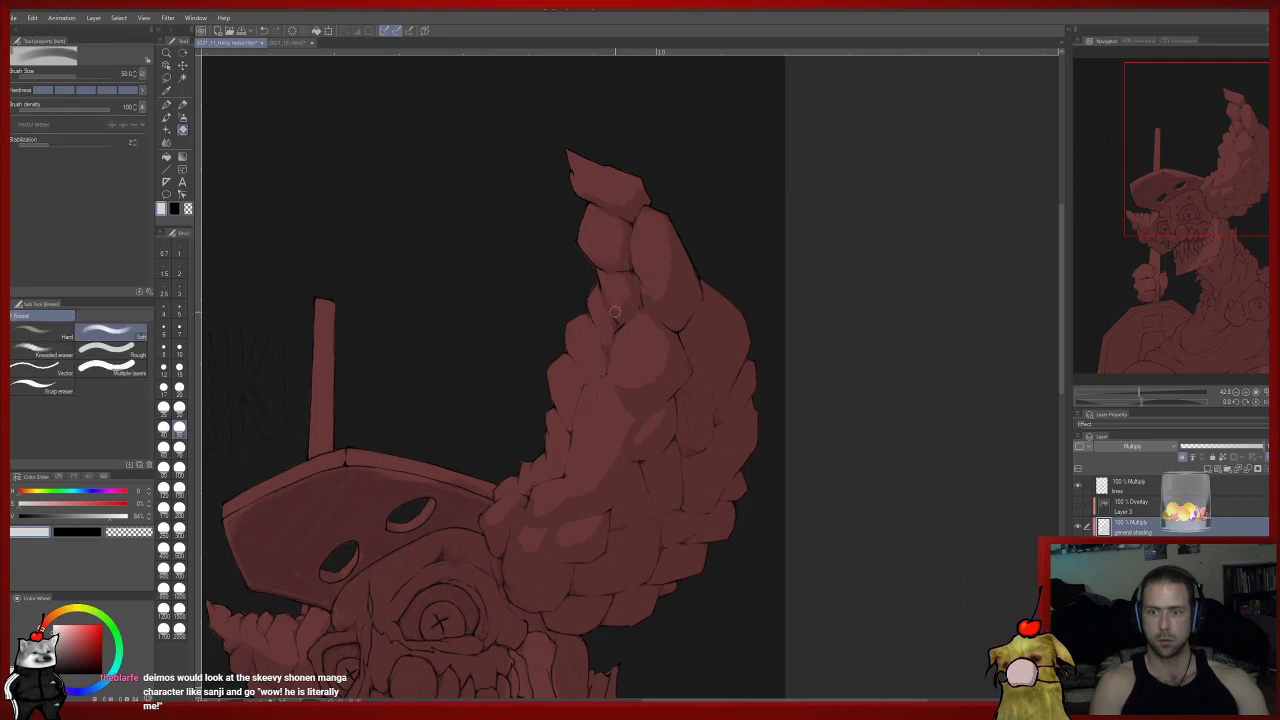
Set the Soft eraser to size 30 and refine the highlight on the upper base clump of the tall hair tuft.
mouse_move(436, 352)
left_mouse_down()
mouse_move(425, 355)
mouse_move(460, 284)
left_mouse_up()
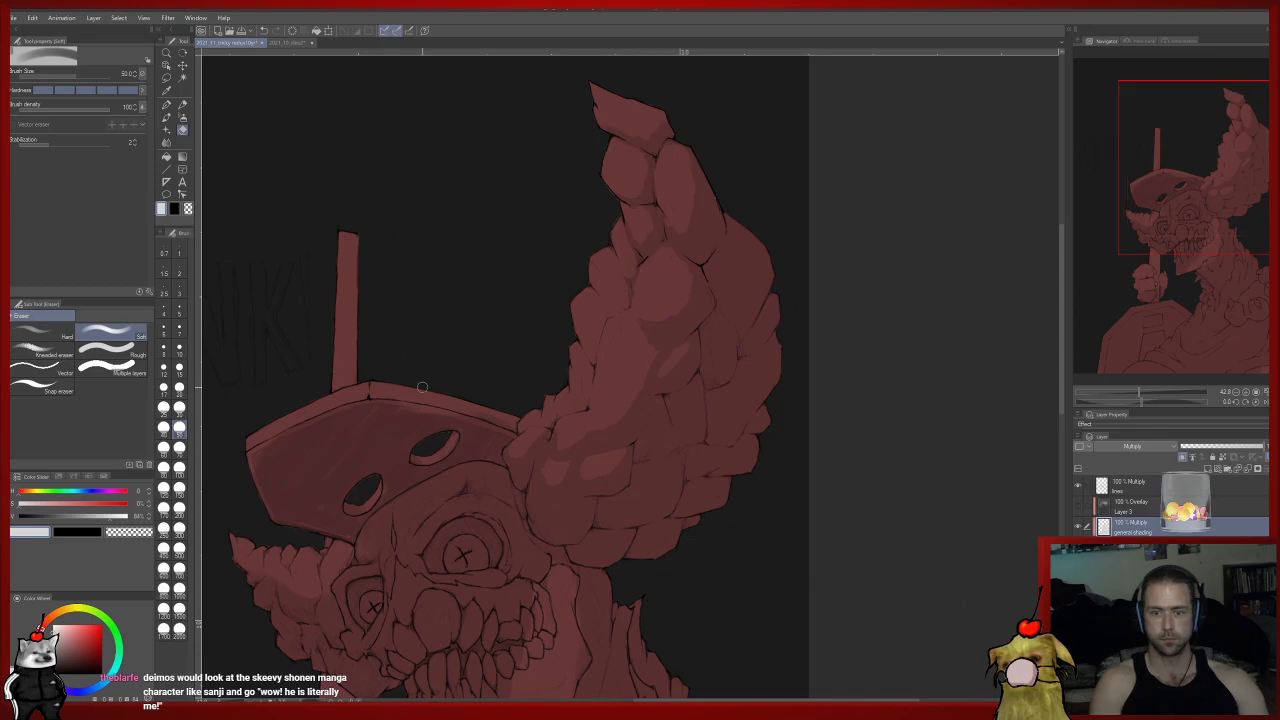
left_click(179, 407)
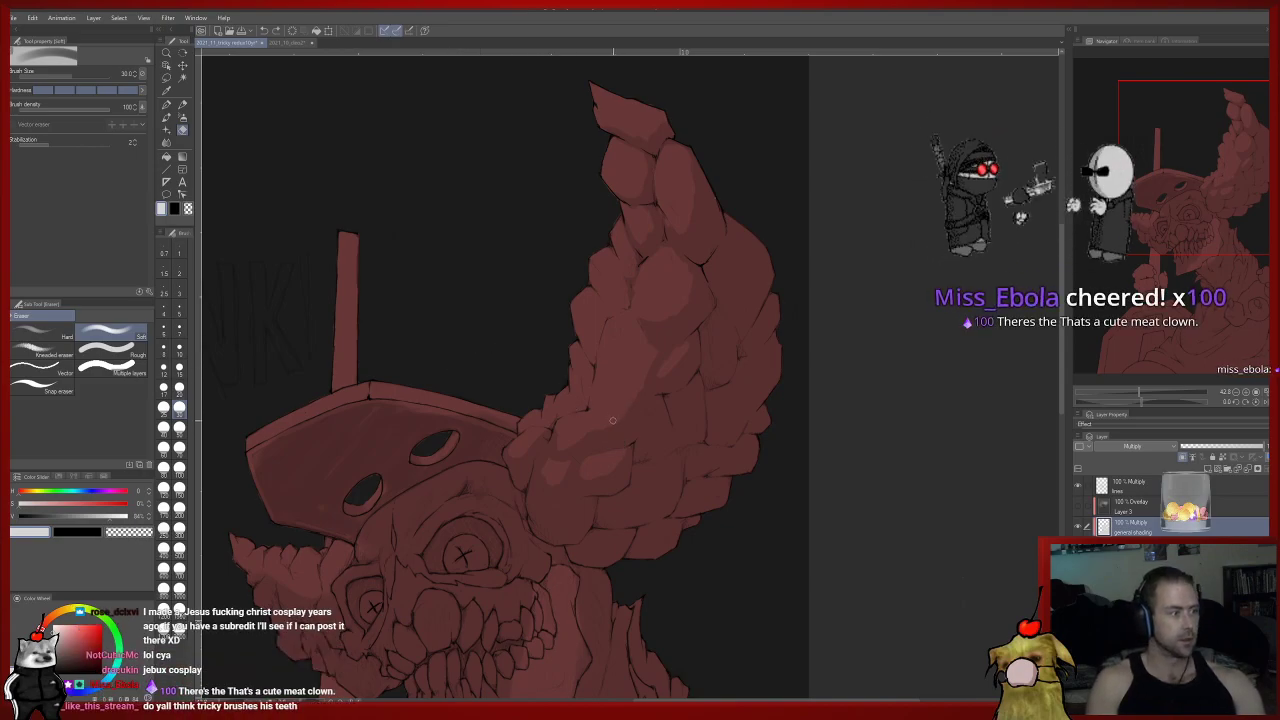
key("p")
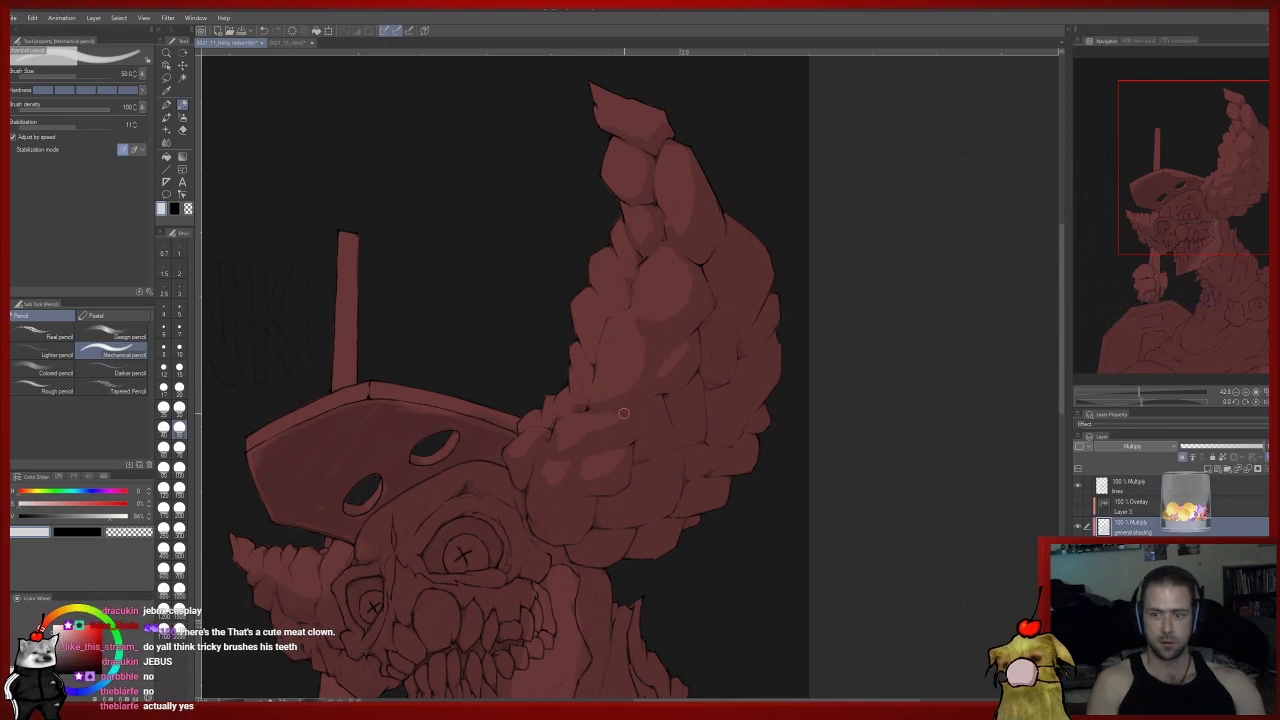
key("e")
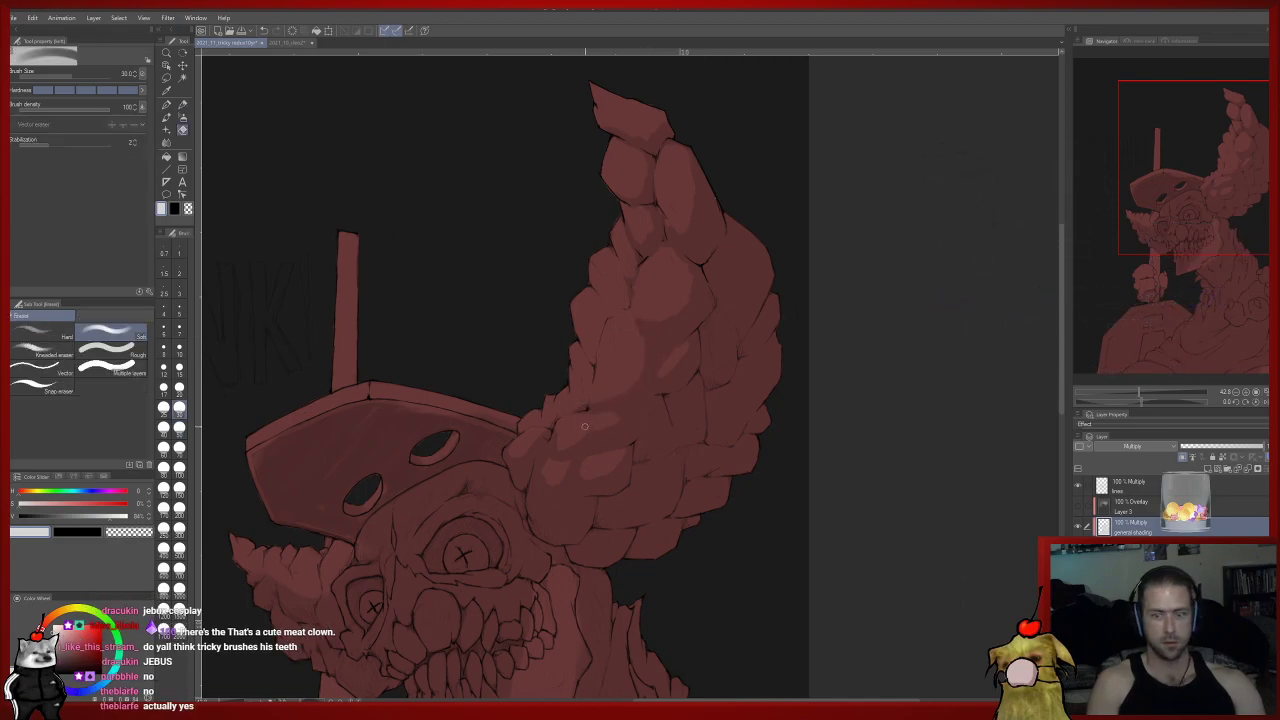
key("p")
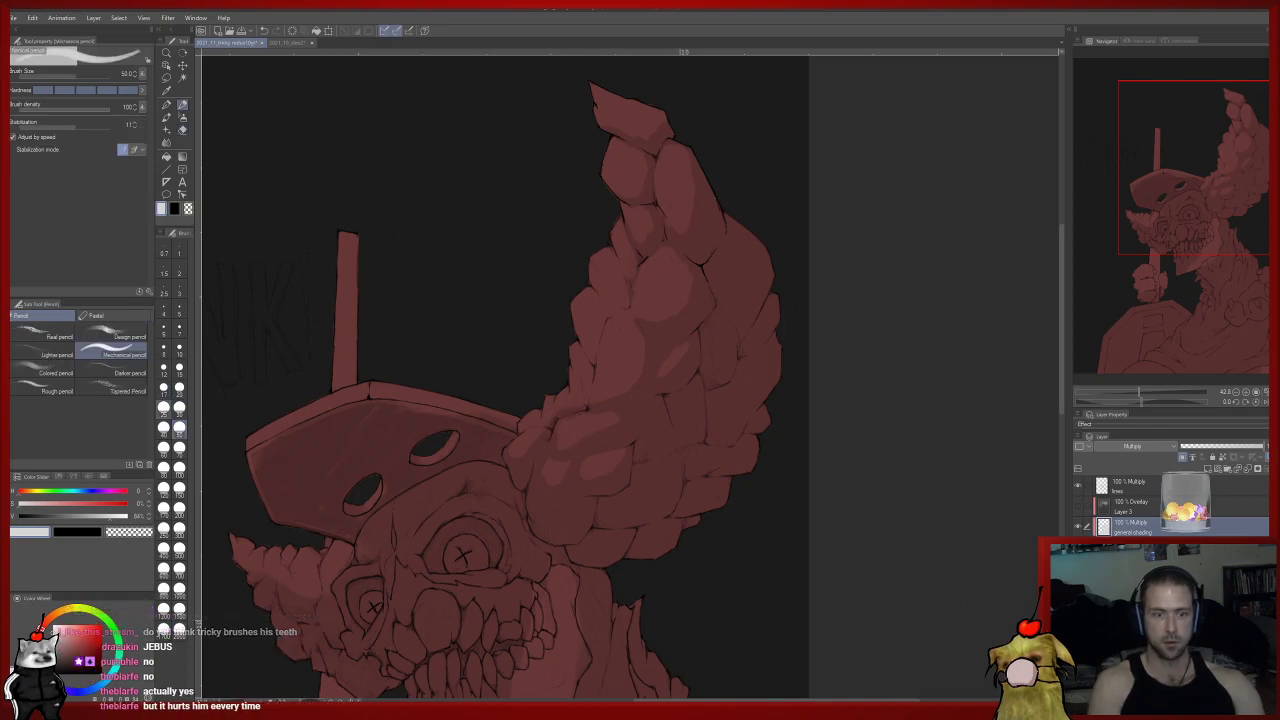
Separate the long middle clump from the front-edge clumps of the tall hair tuft using the Mechanical pencil and Soft eraser at size 30.
key("e")
key("p")
key("e")
key("p")
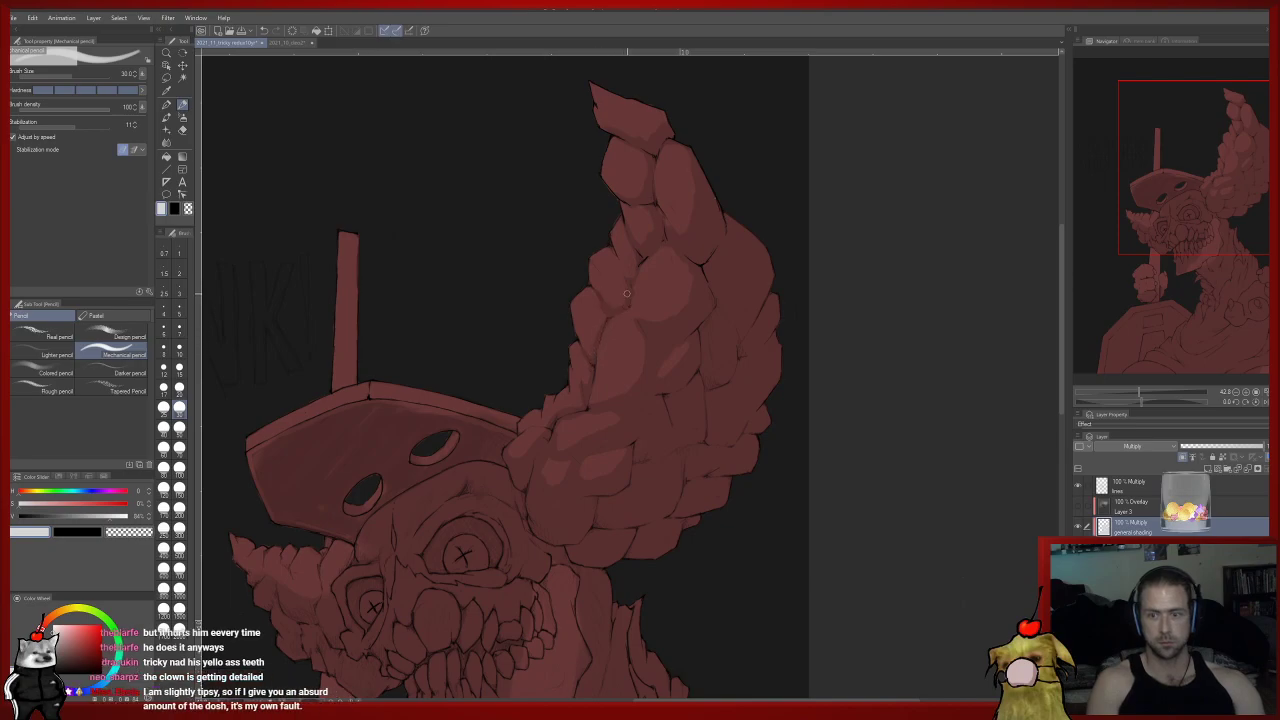
Erase a lit plane on the large upper back clump of the tall hair tuft and shade around it at size 30.
left_click_drag(642, 256, 624, 314)
key("e")
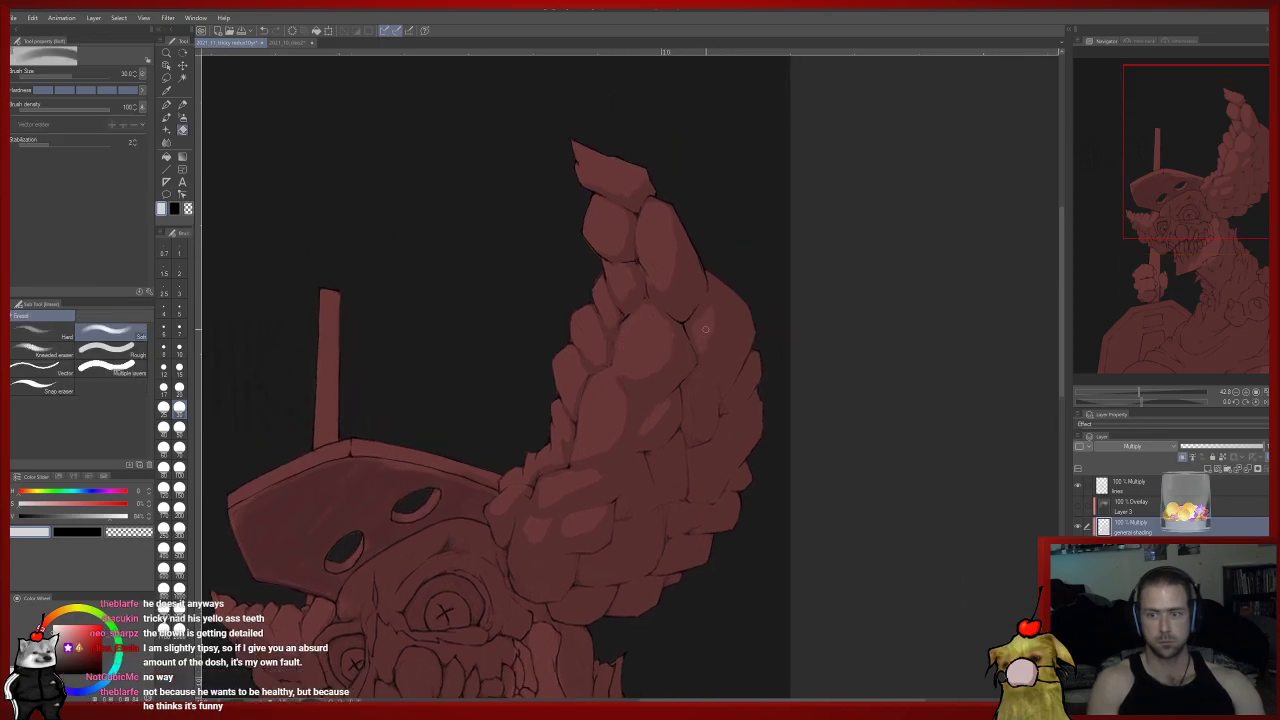
key("p")
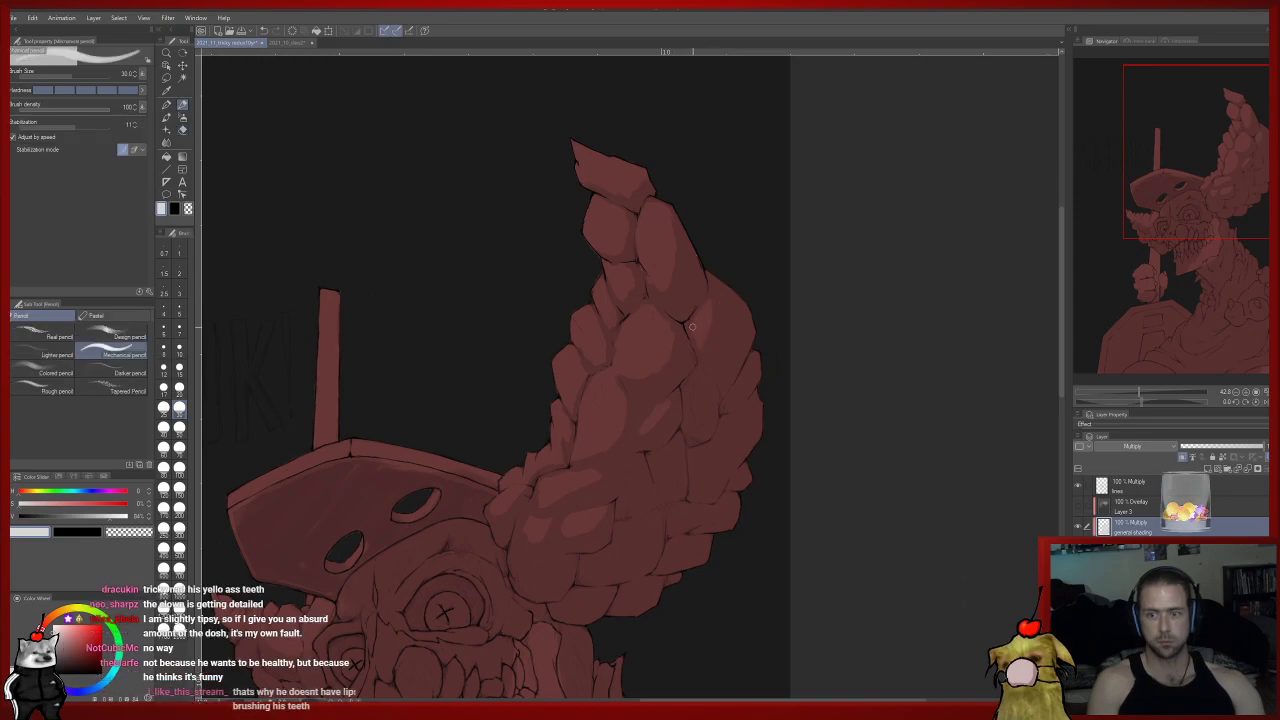
scroll(691, 327, "down", 1)
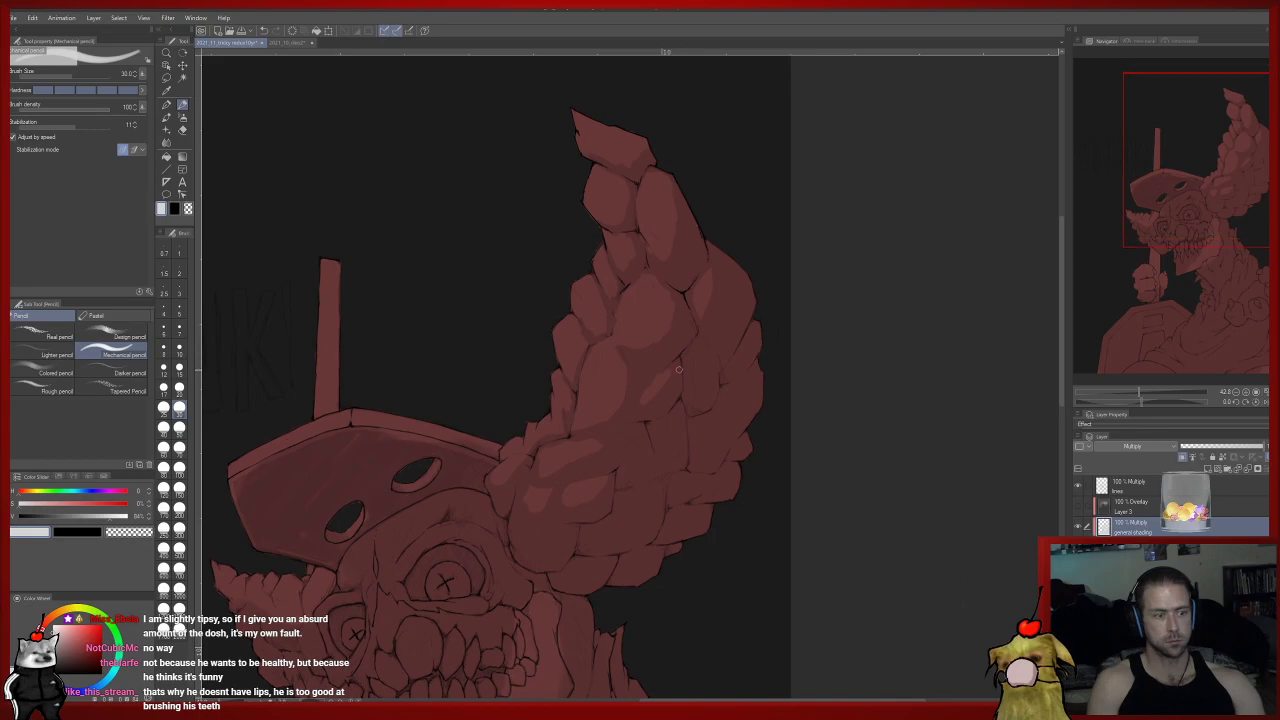
Add small highlights and size 30 pencil shadows to the middle and back-edge clumps of the tall hair tuft.
left_click_drag(683, 349, 691, 323)
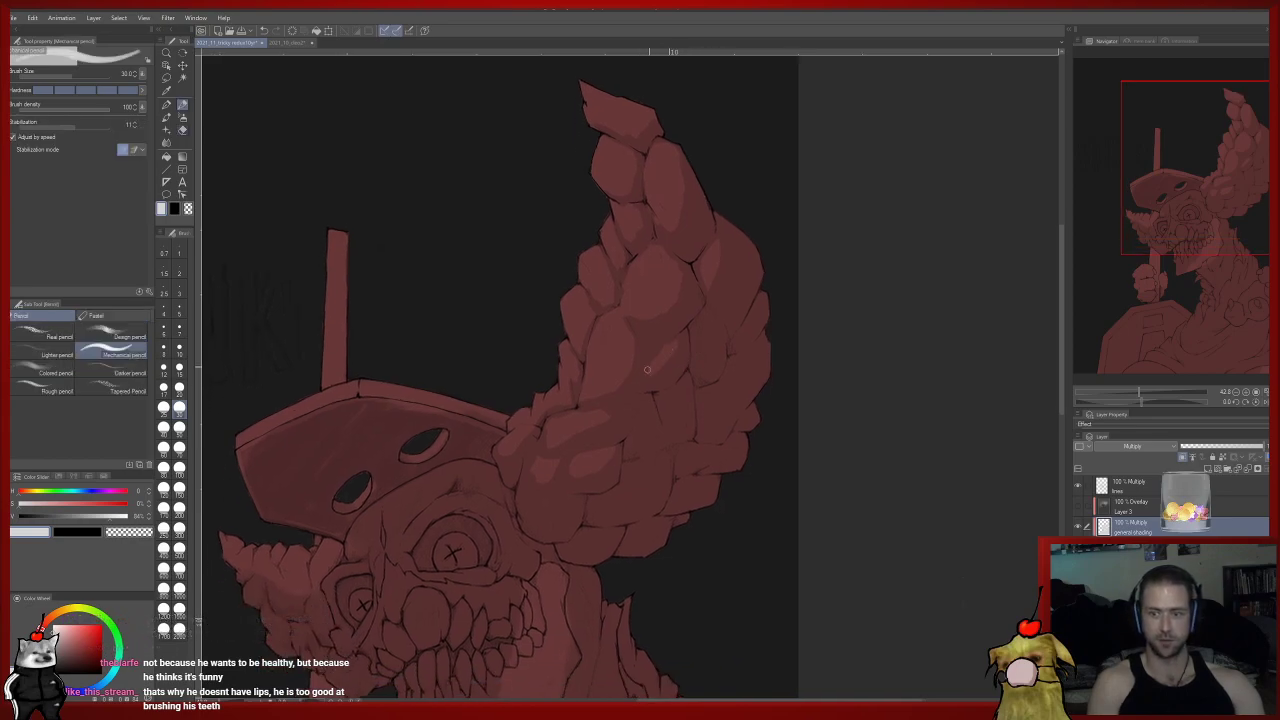
key("e")
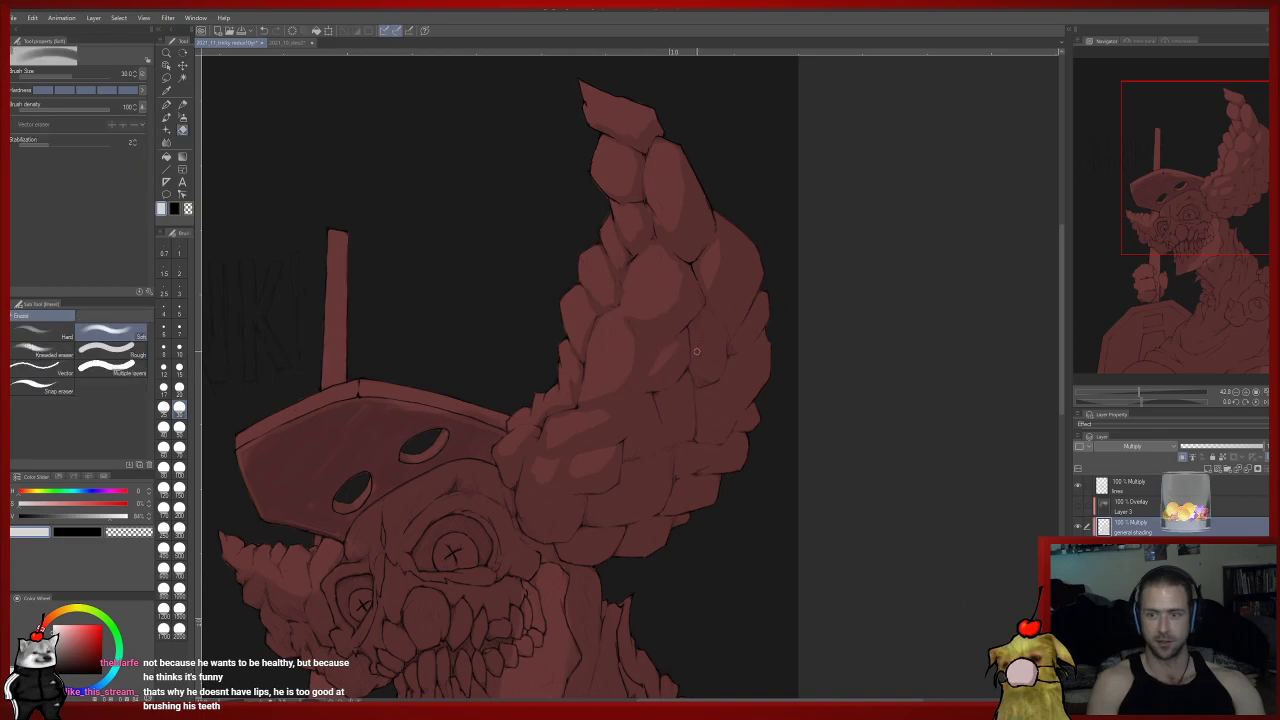
key("p")
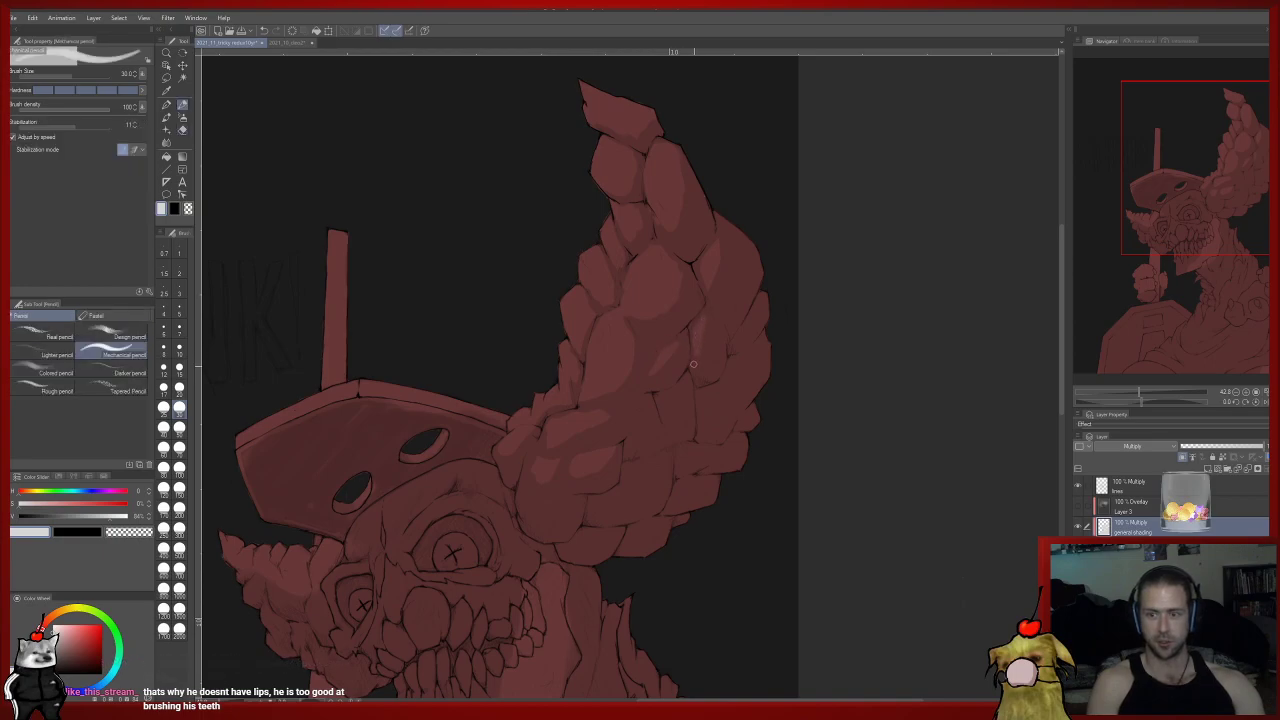
key("e")
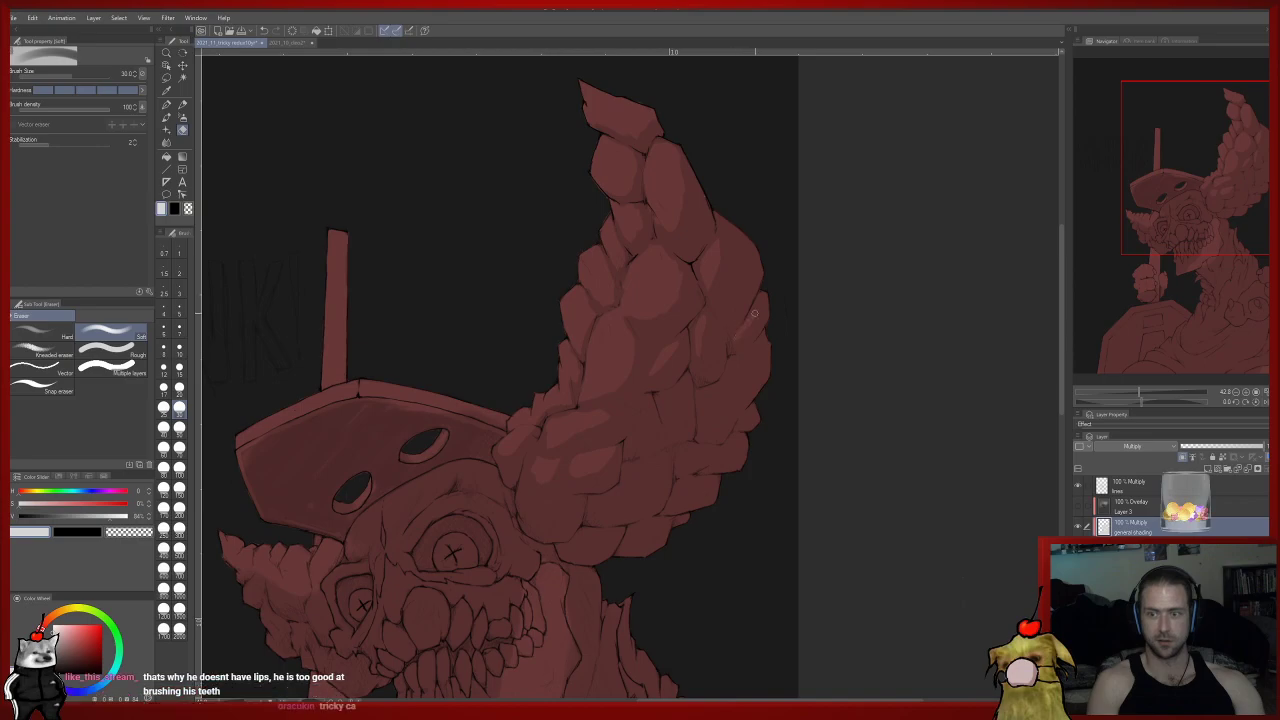
key("p")
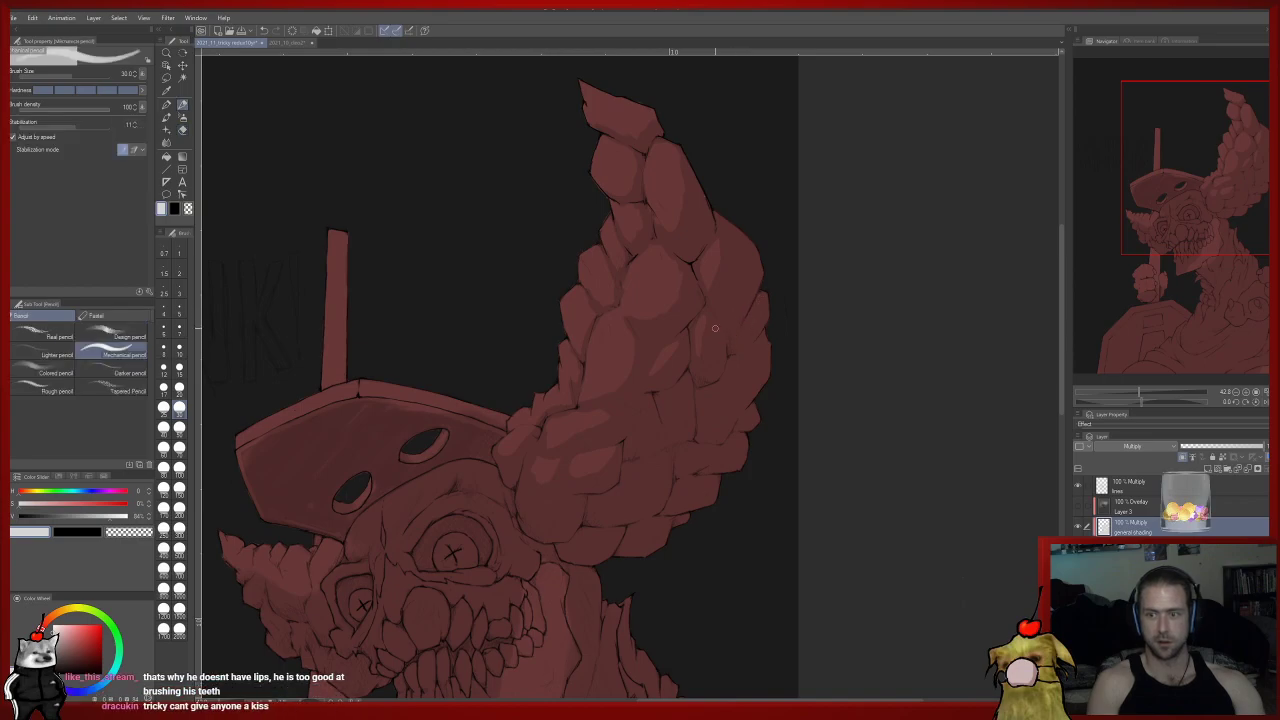
key("e")
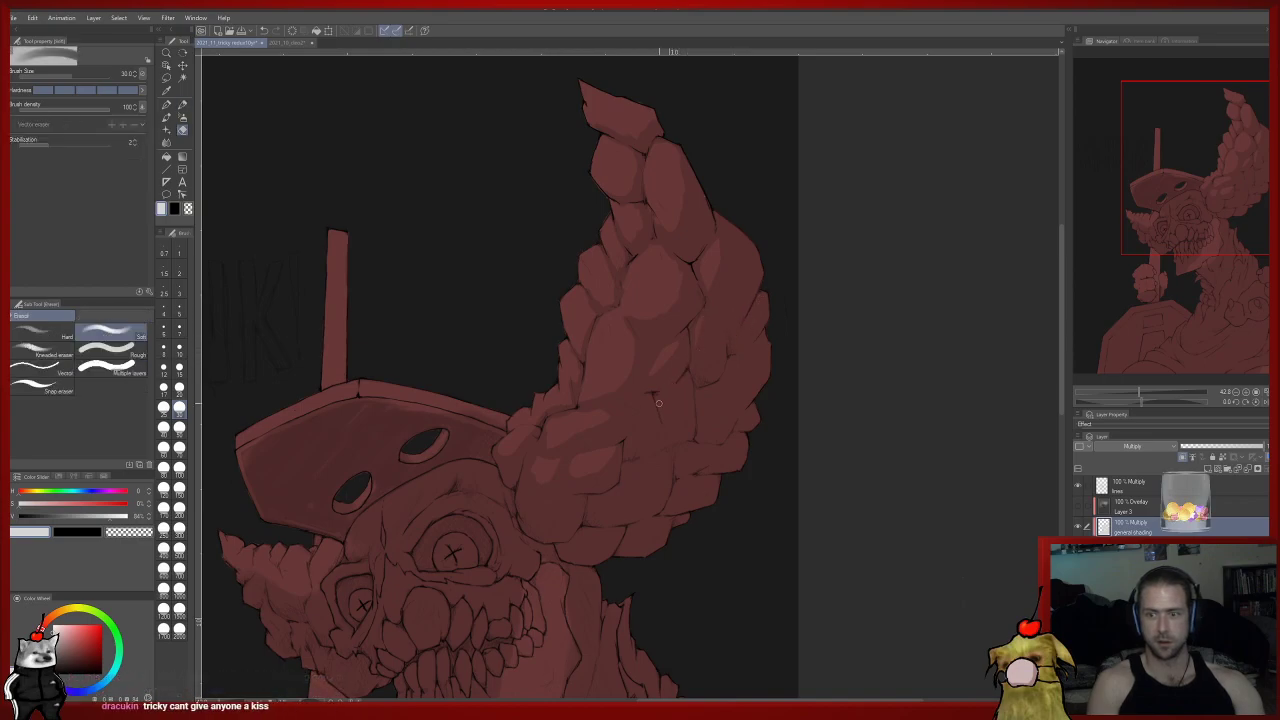
key("p")
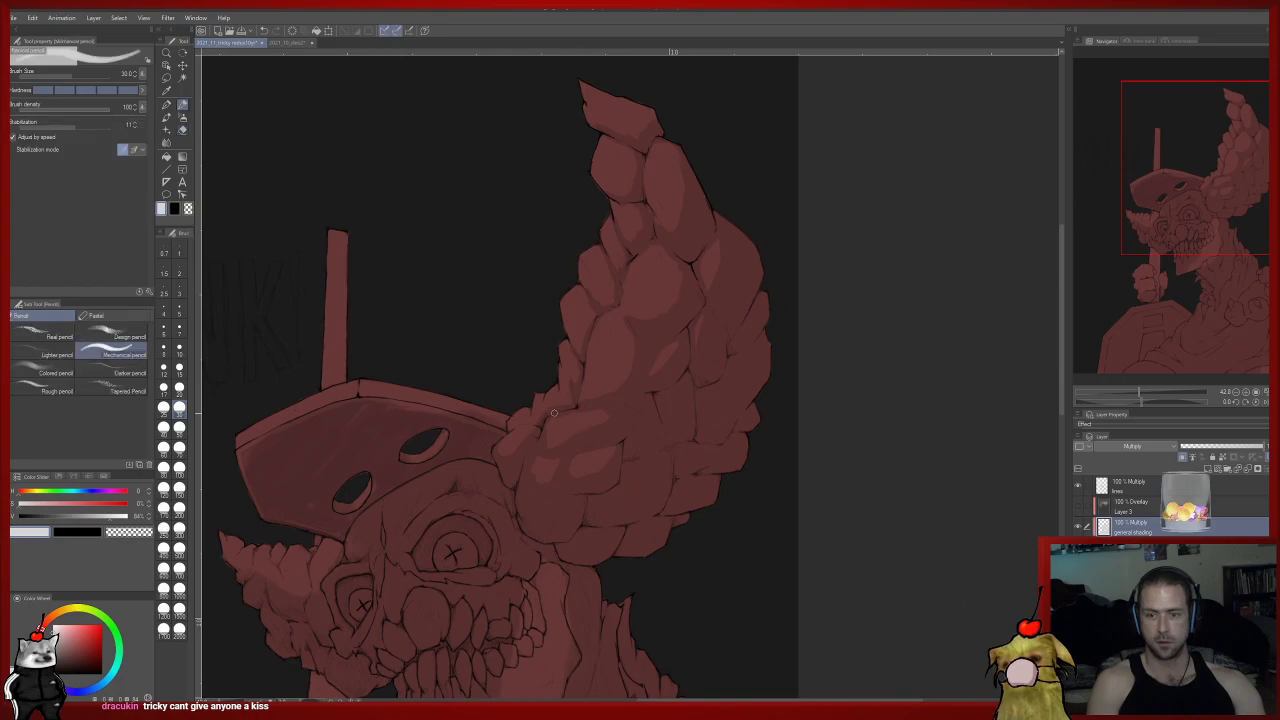
Refine the small clumps on the tall tuft's lower front edge beside the cap with the pencil and Soft eraser at size 30.
key("e")
key("p")
key("e")
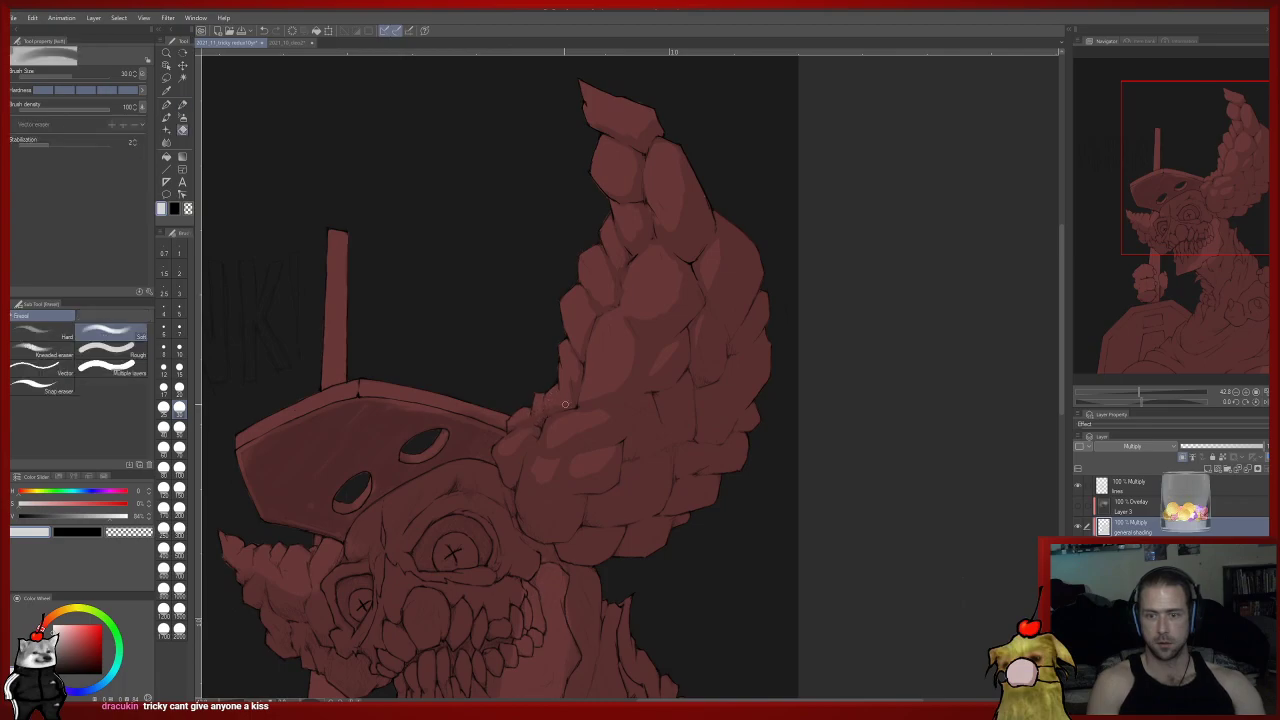
Define the small clumps midway up the tall tuft's front edge with Mechanical pencil shadows and Soft eraser highlights at size 30.
key("p")
key("e")
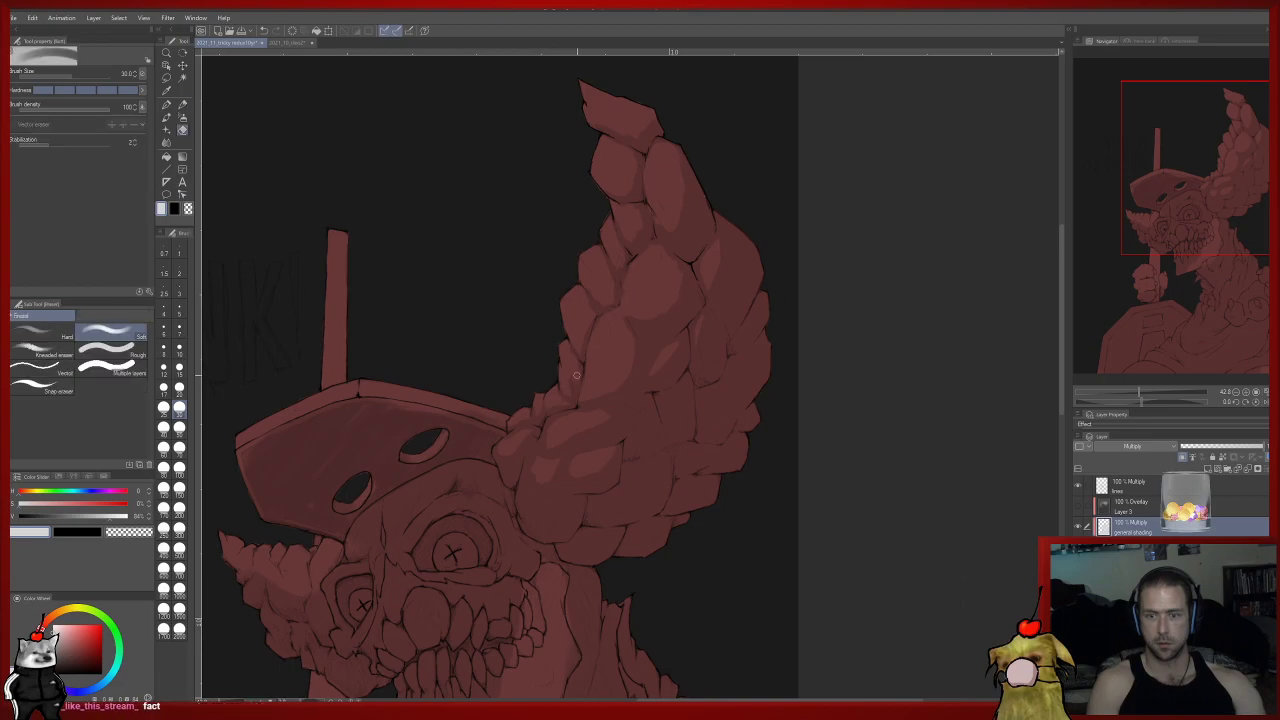
left_click_drag(571, 338, 577, 399)
key("p")
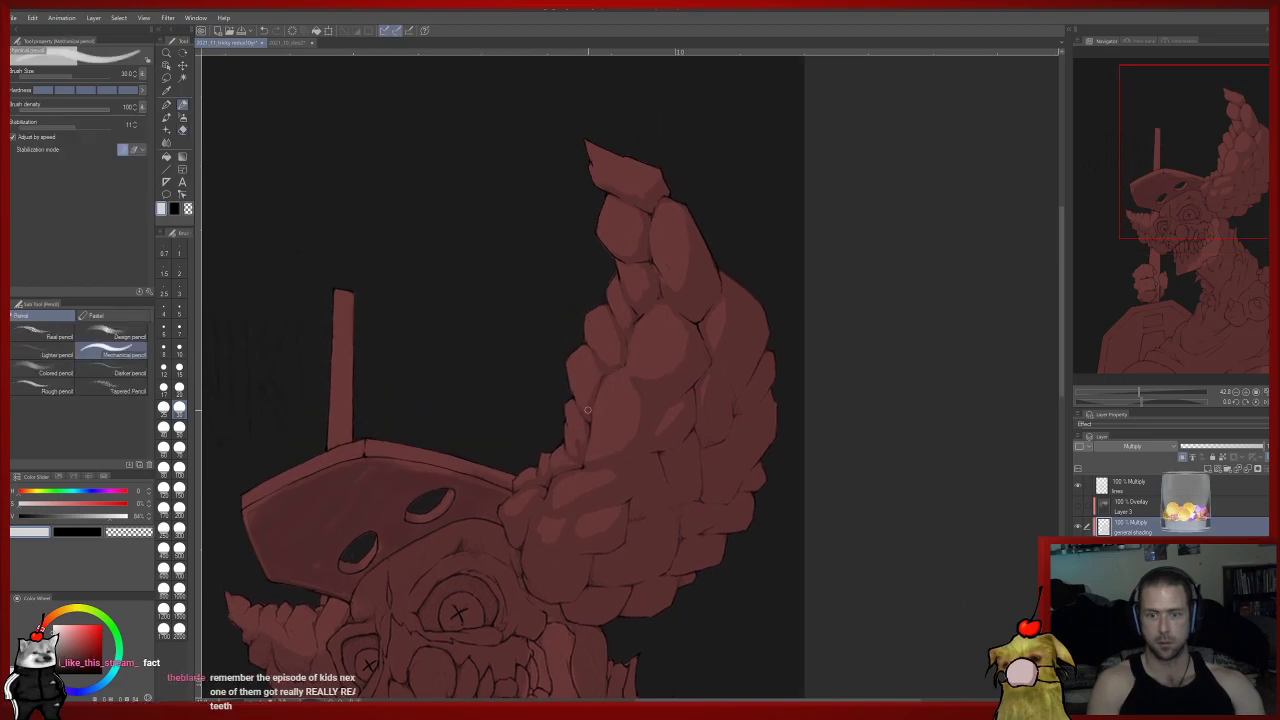
key("e")
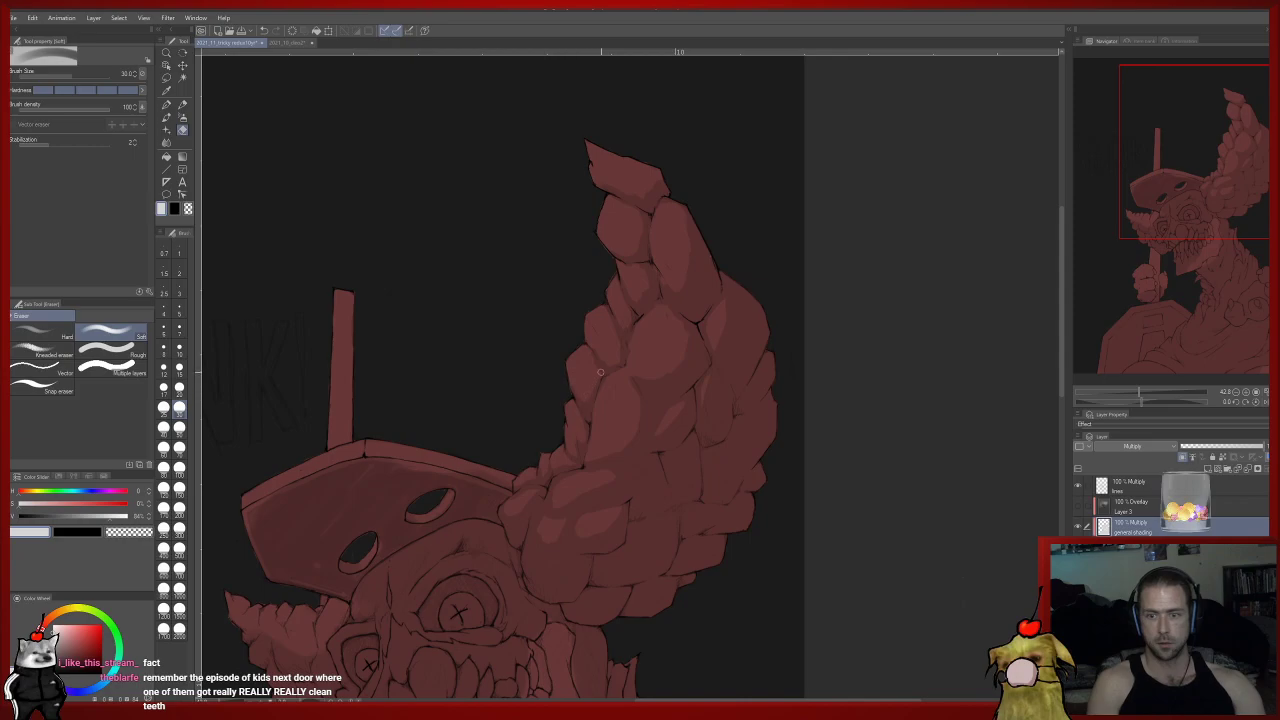
key("p")
key("e")
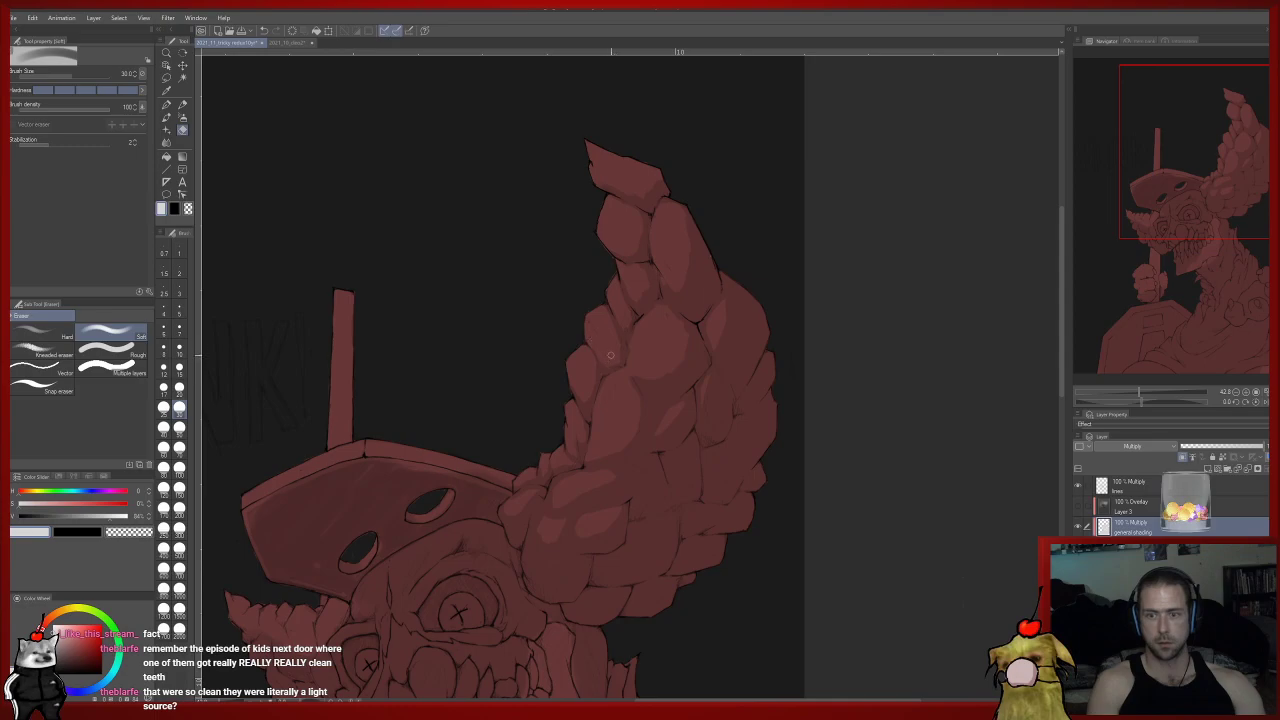
key("p")
Shade the lower jaw beneath the teeth and carve out its lit plane with the pencil and Soft eraser at size 30.
mouse_move(630, 340)
left_mouse_down()
mouse_move(648, 343)
mouse_move(720, 183)
mouse_move(784, 97)
left_mouse_up()
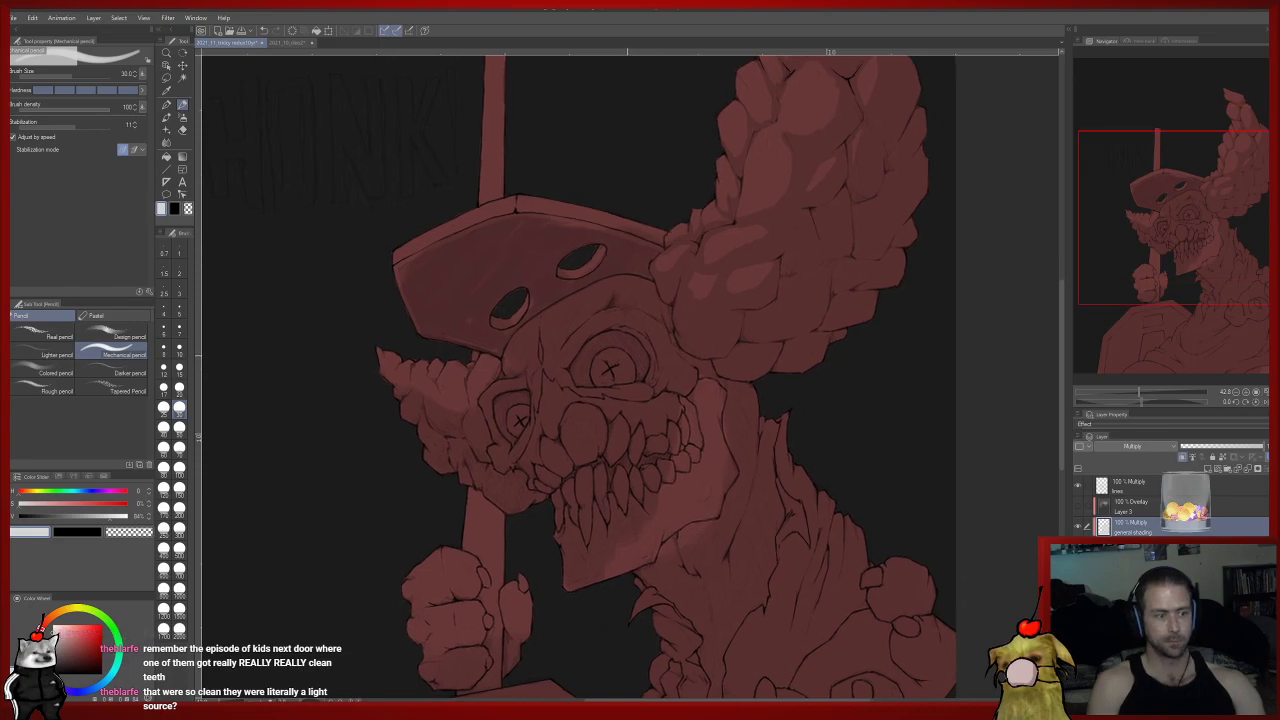
left_click_drag(618, 361, 602, 323)
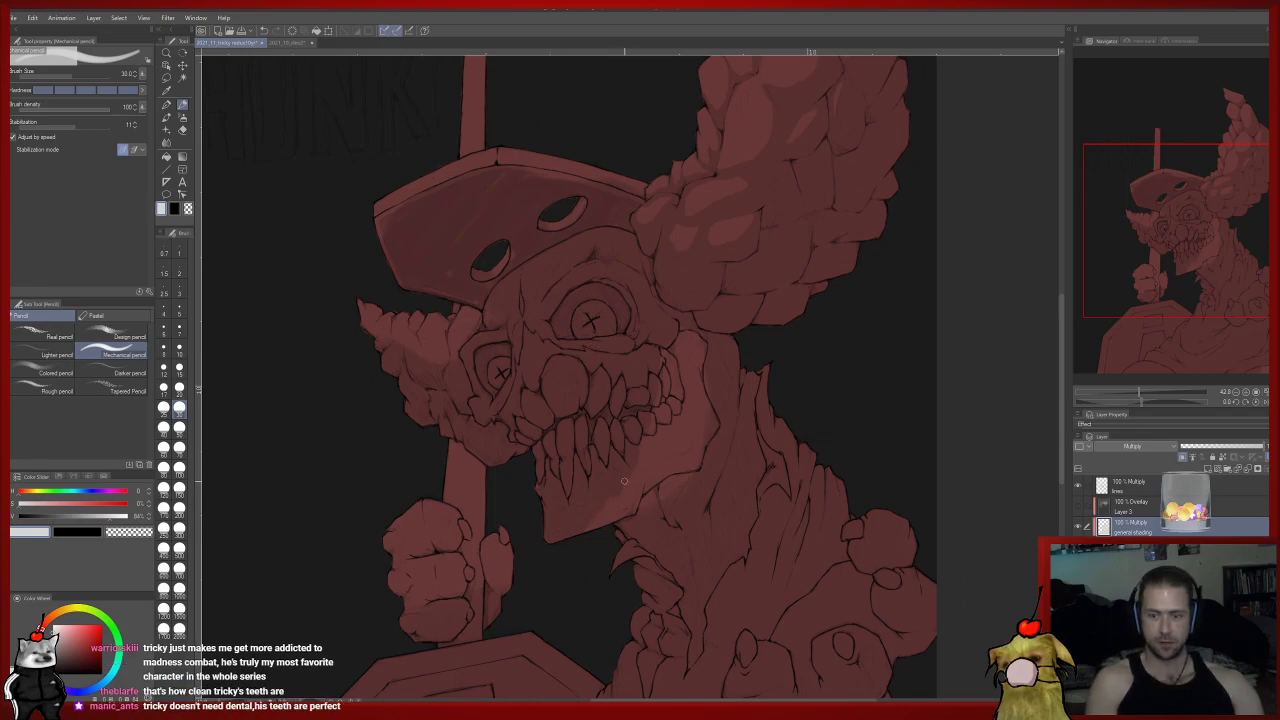
key("e")
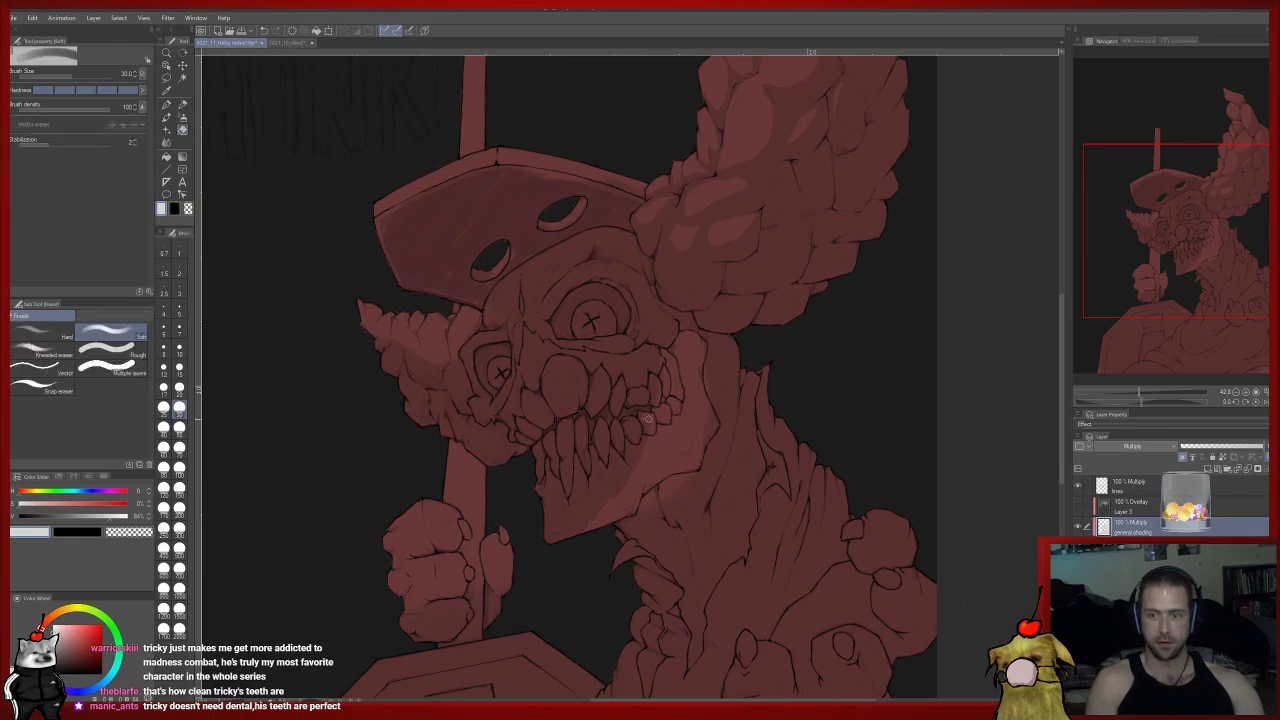
key("p")
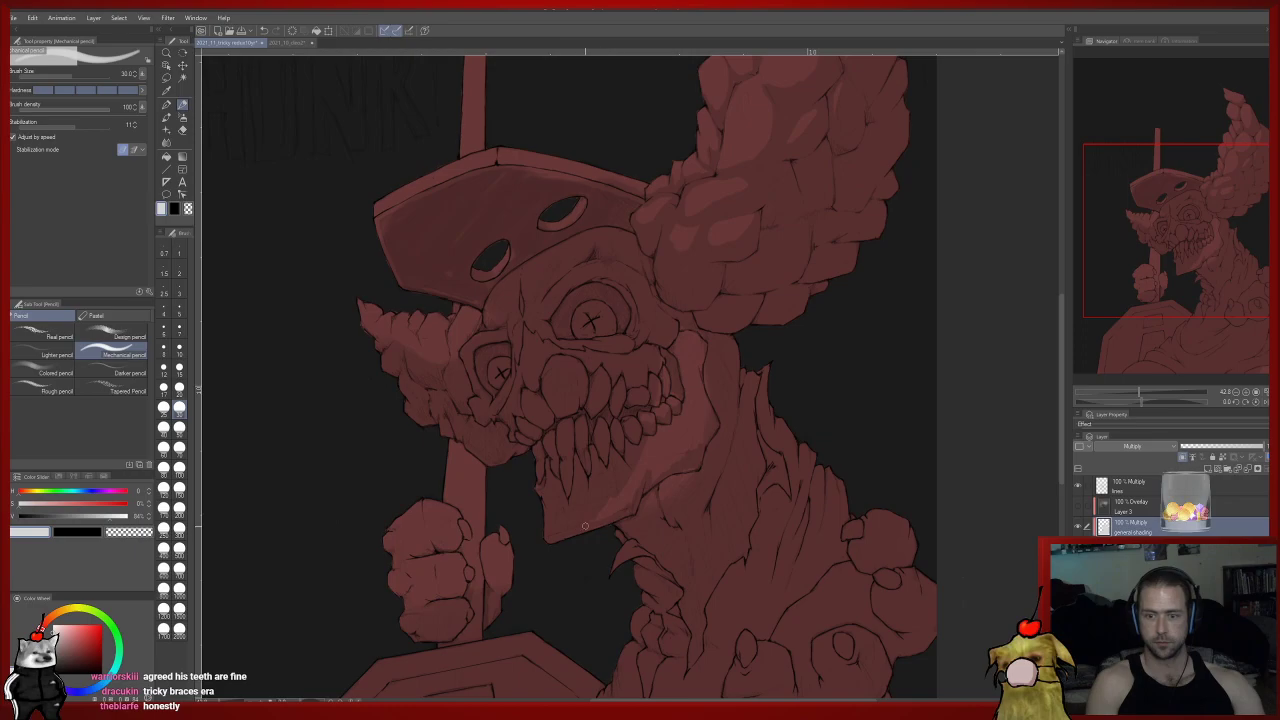
key("e")
key("p")
key("e")
key("p")
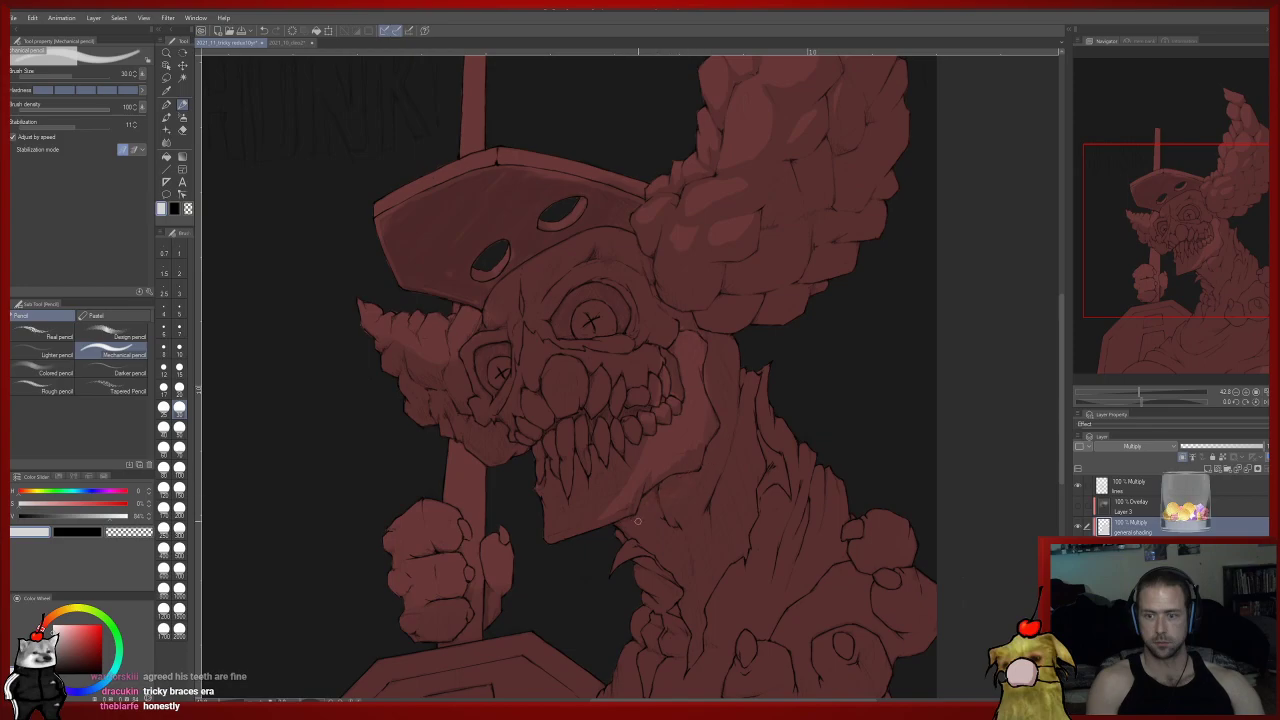
Touch up the shading at the front of the chin and on the cheek beside the large eye at size 30.
left_click_drag(747, 430, 717, 489)
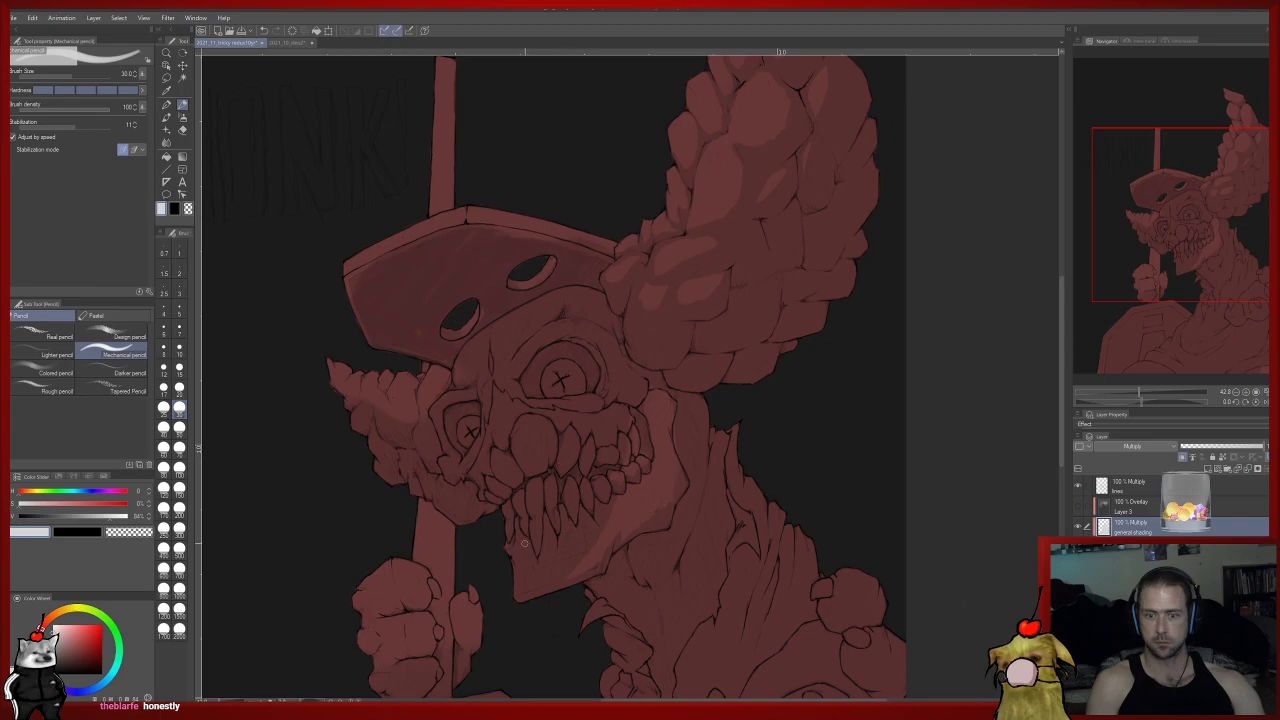
key("e")
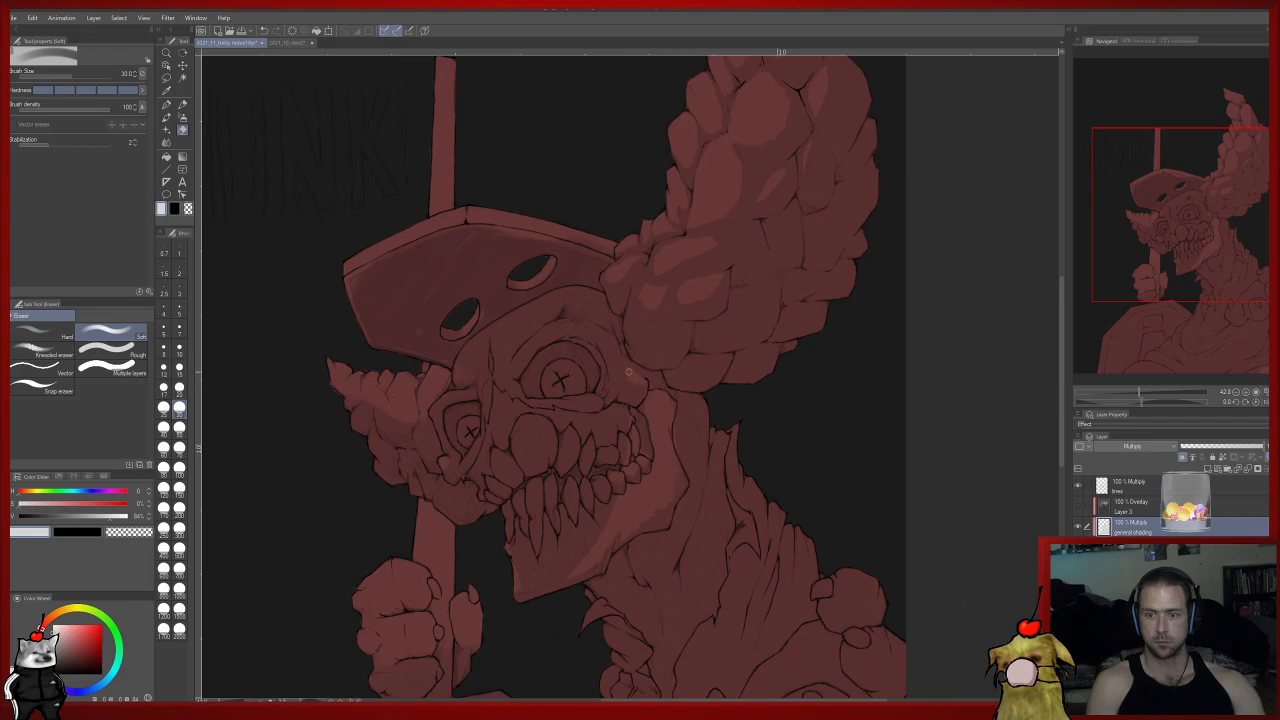
key("p")
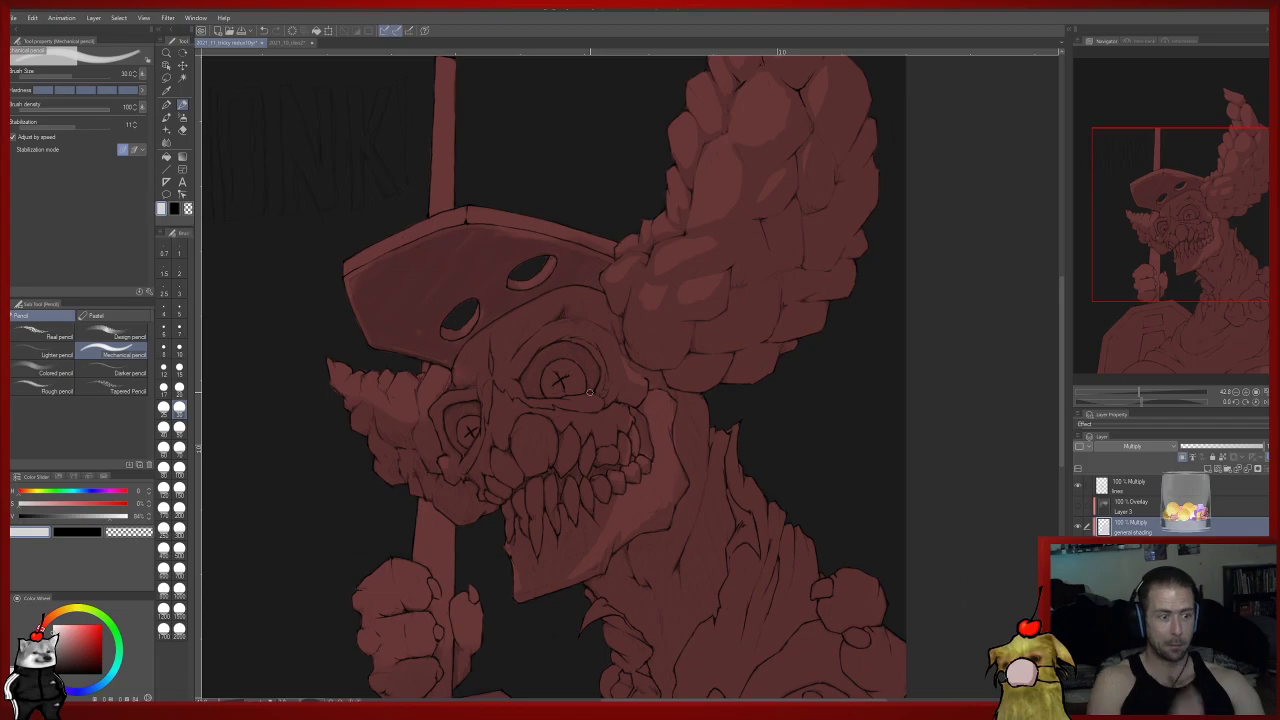
Separate the clumps of the small hair tuft in front of the face with size 30 pencil shadows and erased highlights.
mouse_move(583, 394)
left_mouse_down()
mouse_move(731, 368)
mouse_move(756, 399)
left_mouse_up()
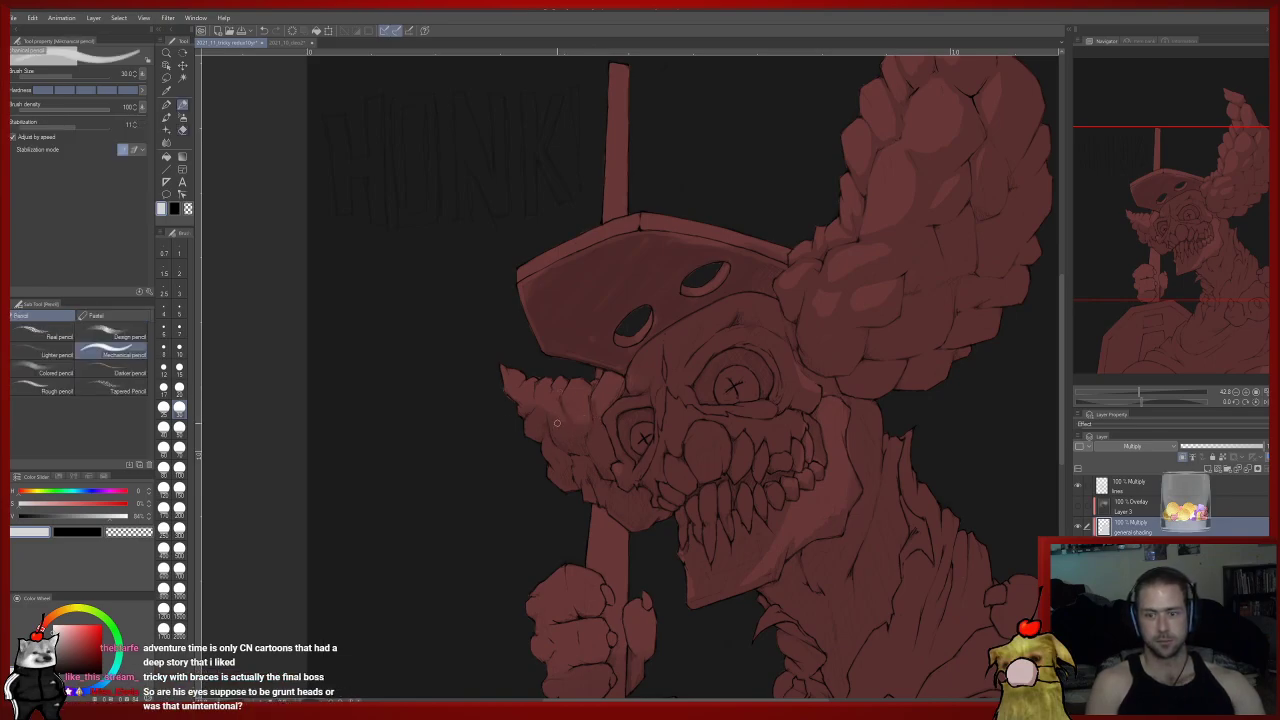
key("e")
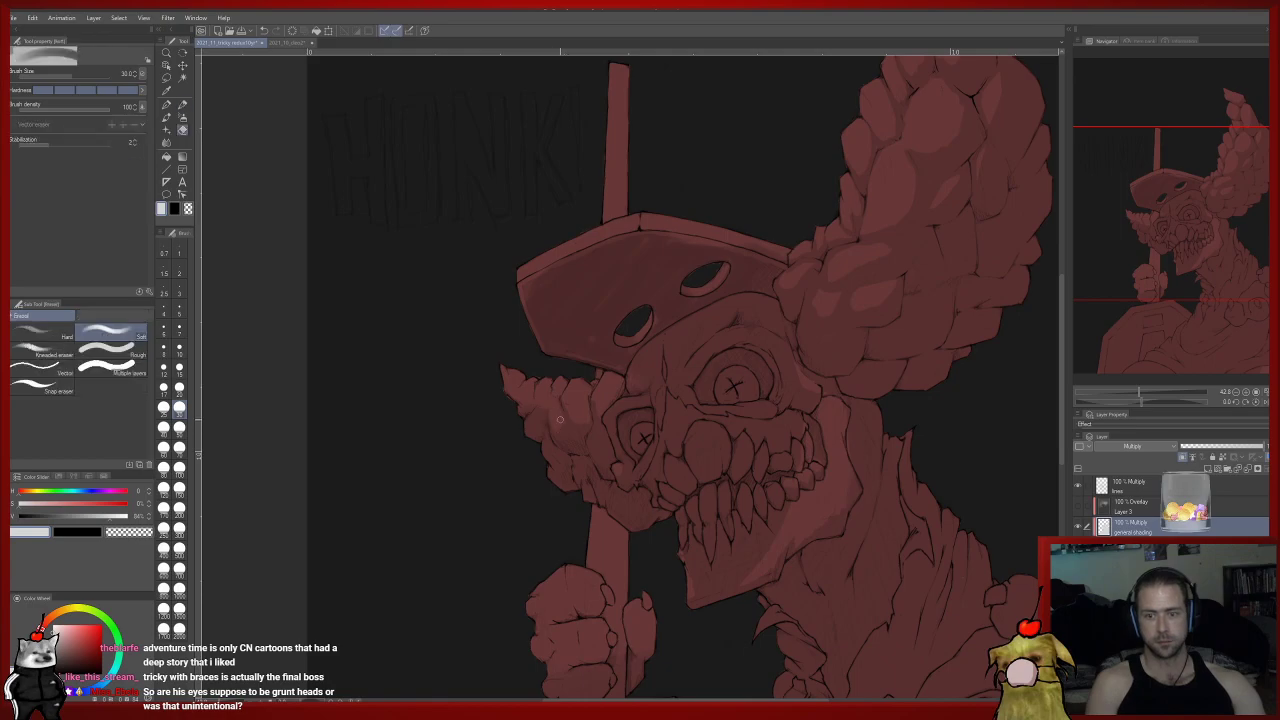
key("p")
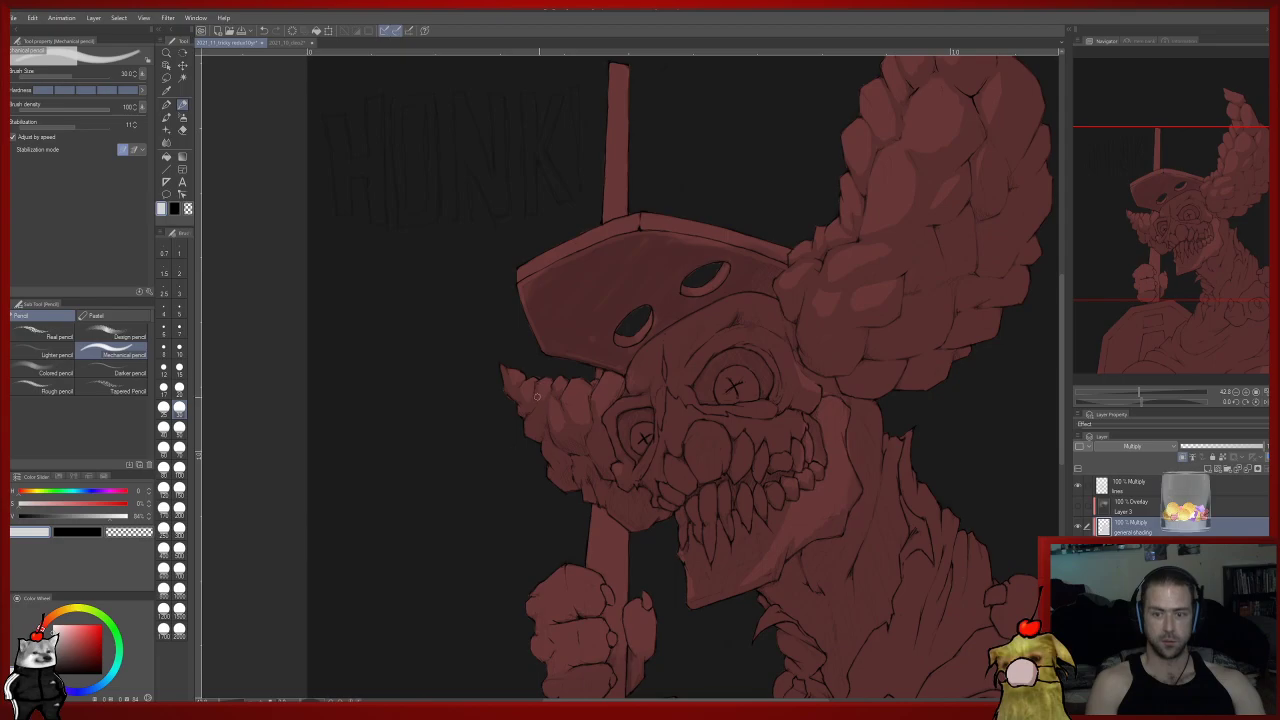
key("e")
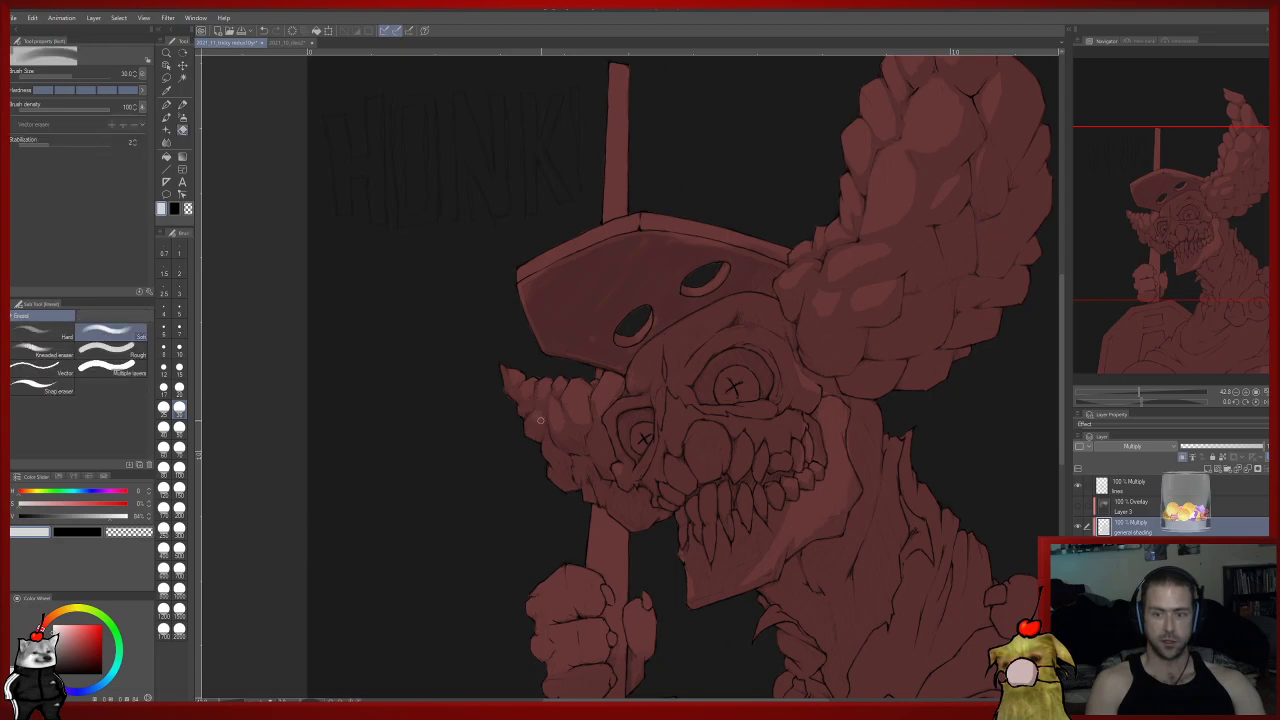
key("p")
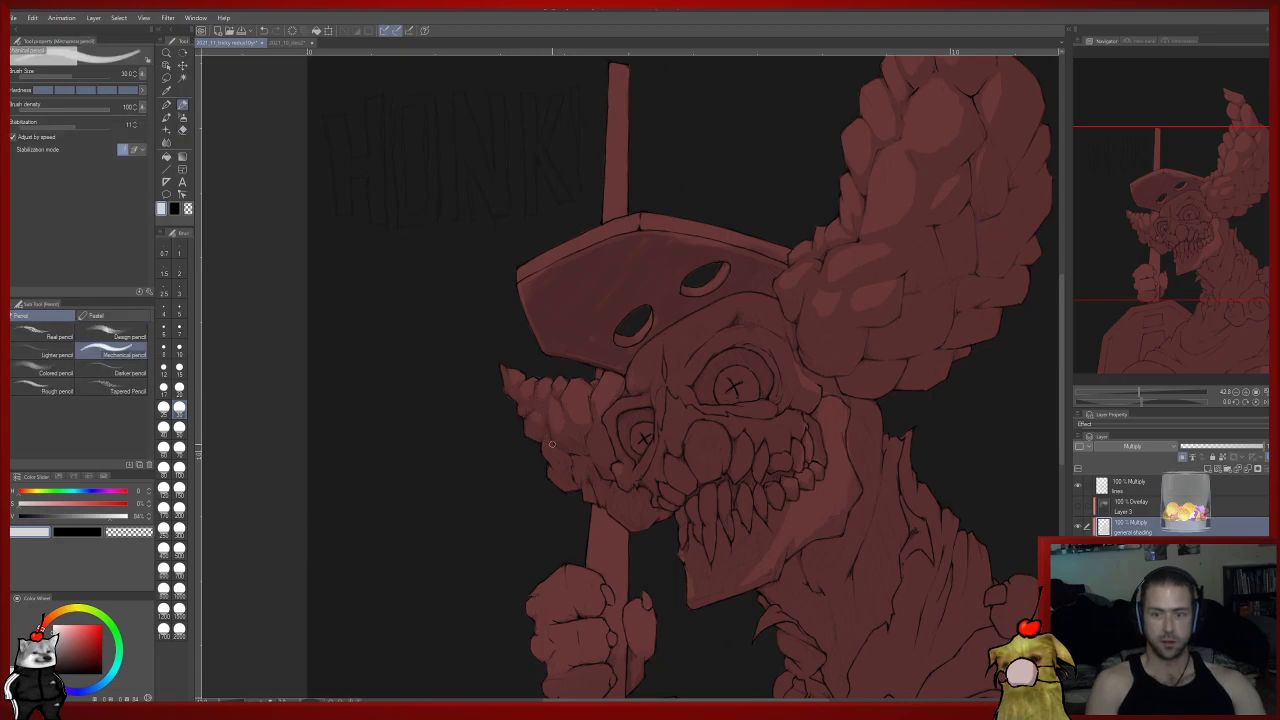
key("e")
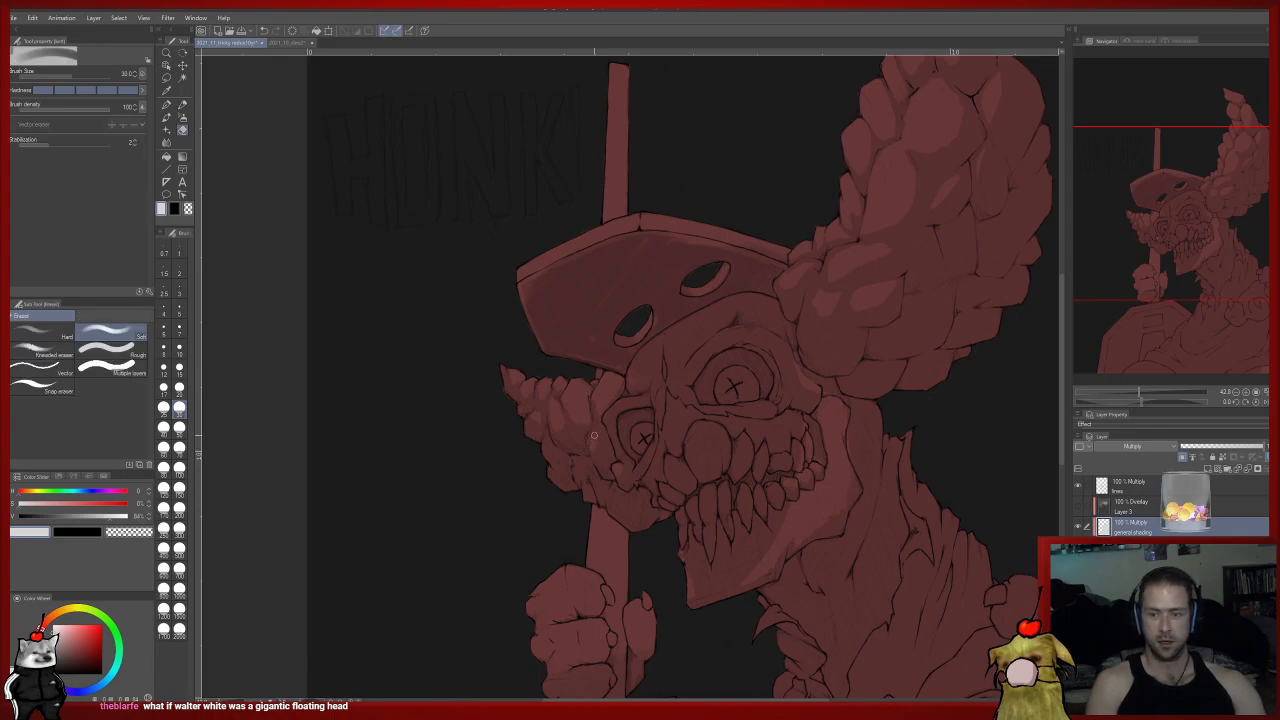
key("p")
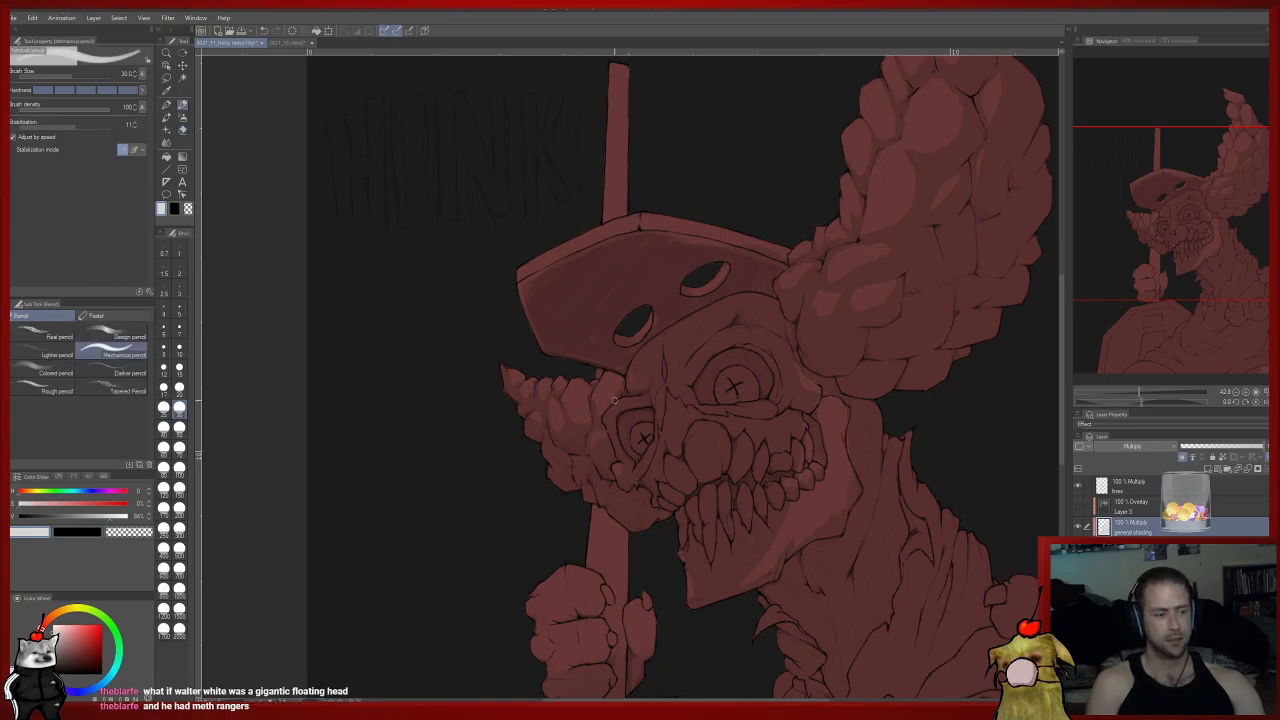
Show the hidden Overlay layer "Layer 3" to compare its lighting effect, select that layer and clear its contents.
left_click_drag(839, 485, 751, 411)
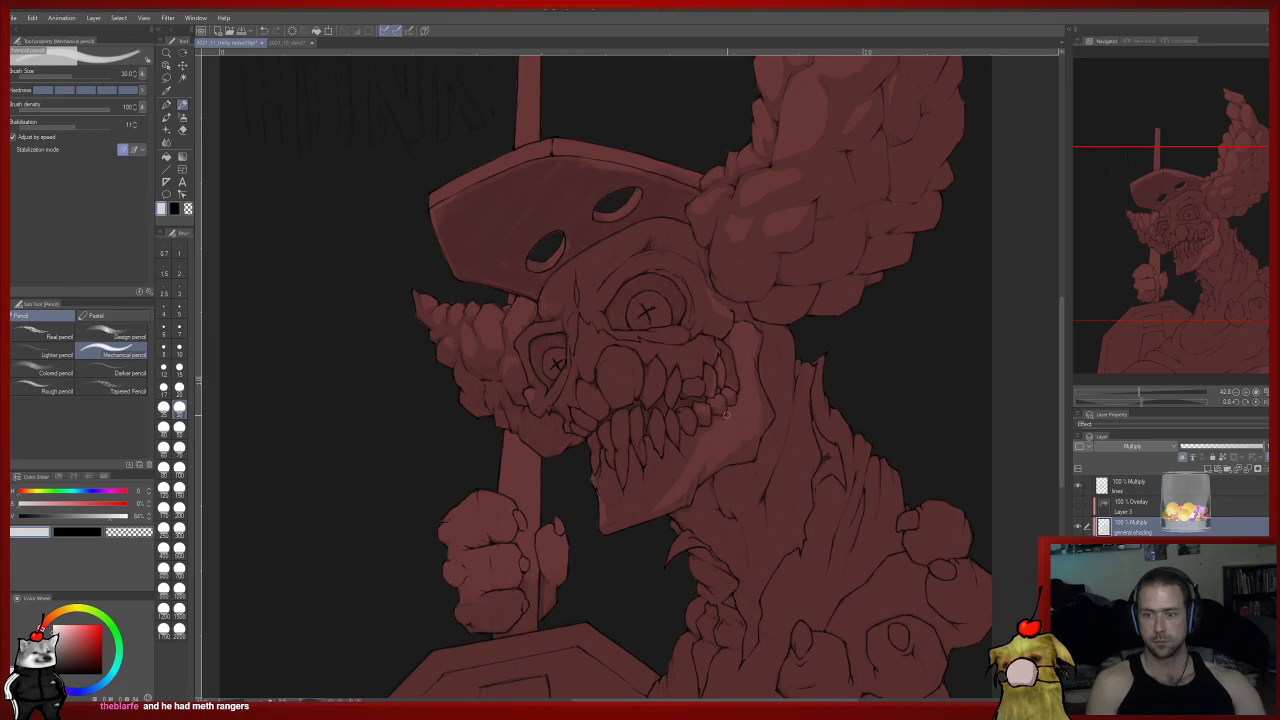
key("e")
left_click_drag(677, 345, 644, 408)
scroll(641, 380, "down", 2)
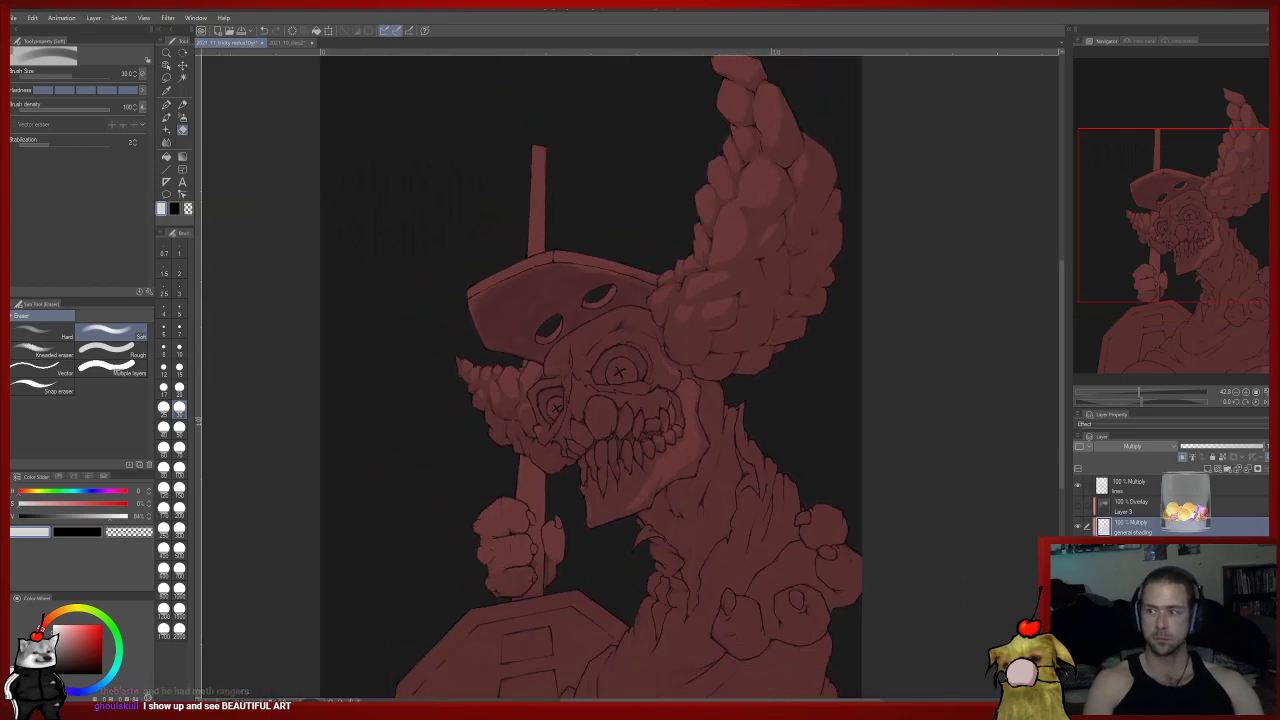
scroll(625, 372, "down", 3)
scroll(630, 368, "up", 4)
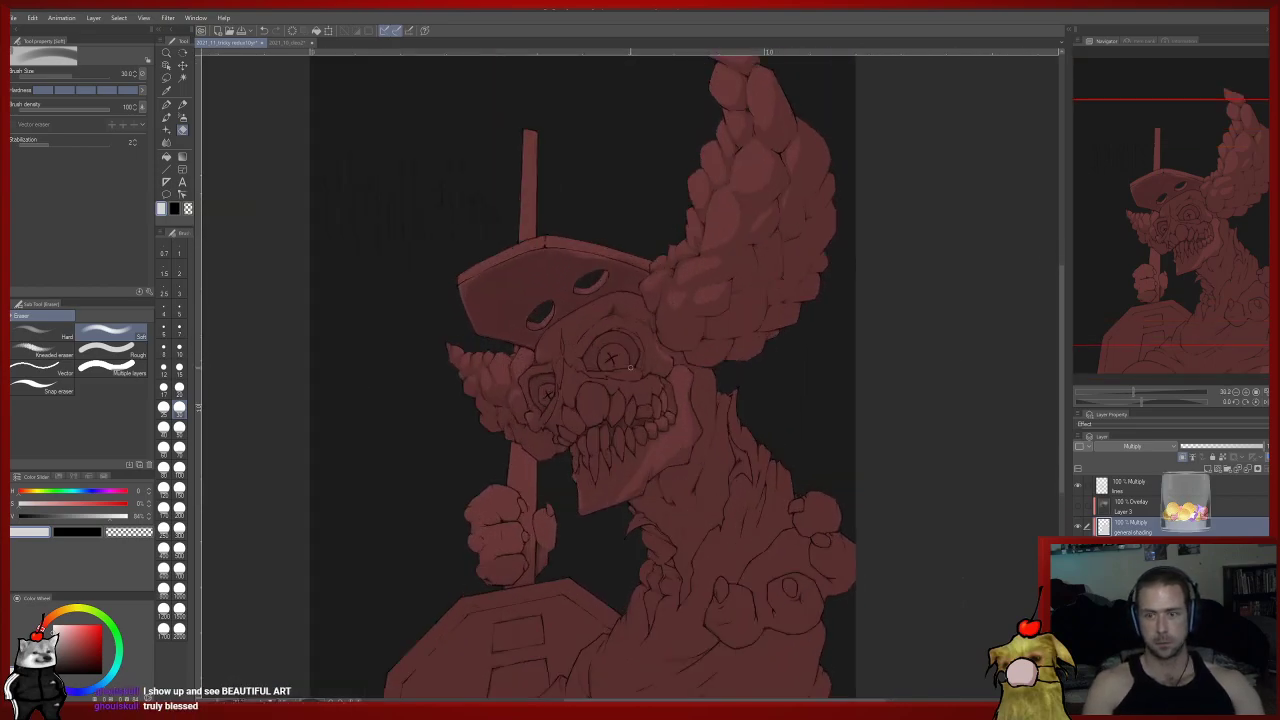
left_click_drag(629, 366, 659, 466)
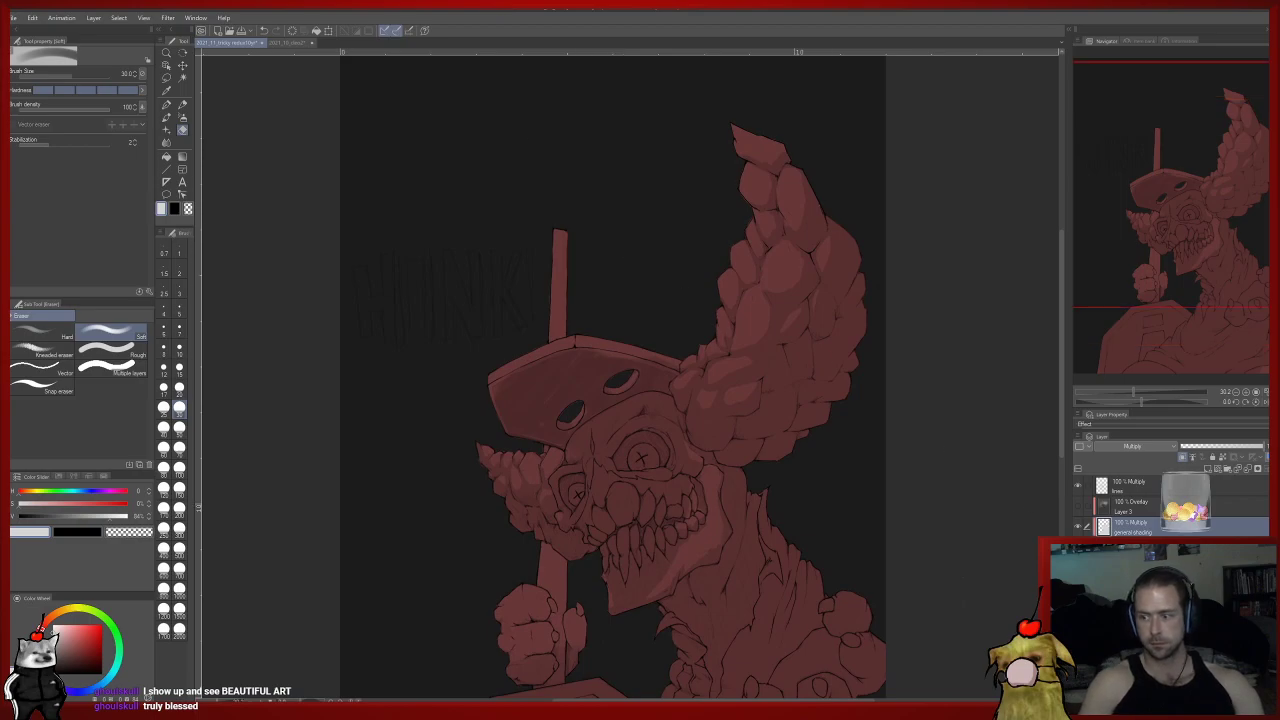
left_click(1078, 506)
left_click(1078, 506)
left_click(1078, 506)
left_click(1140, 507)
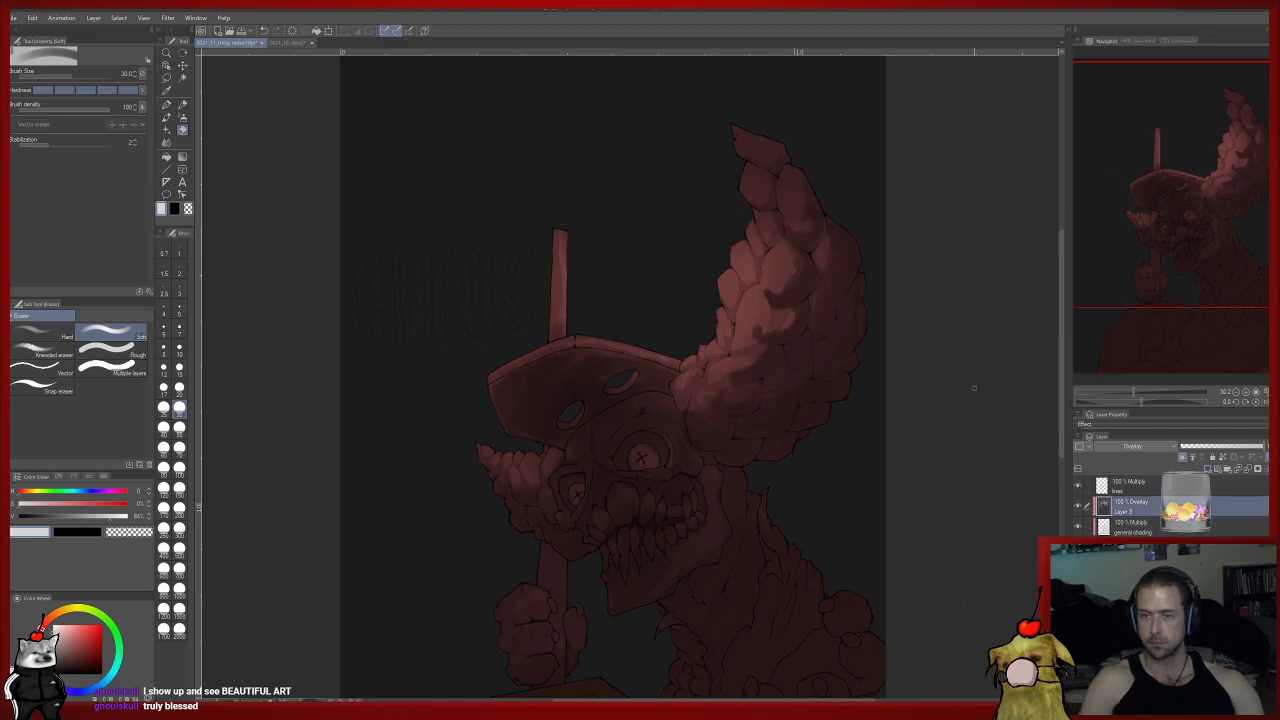
left_click(292, 30)
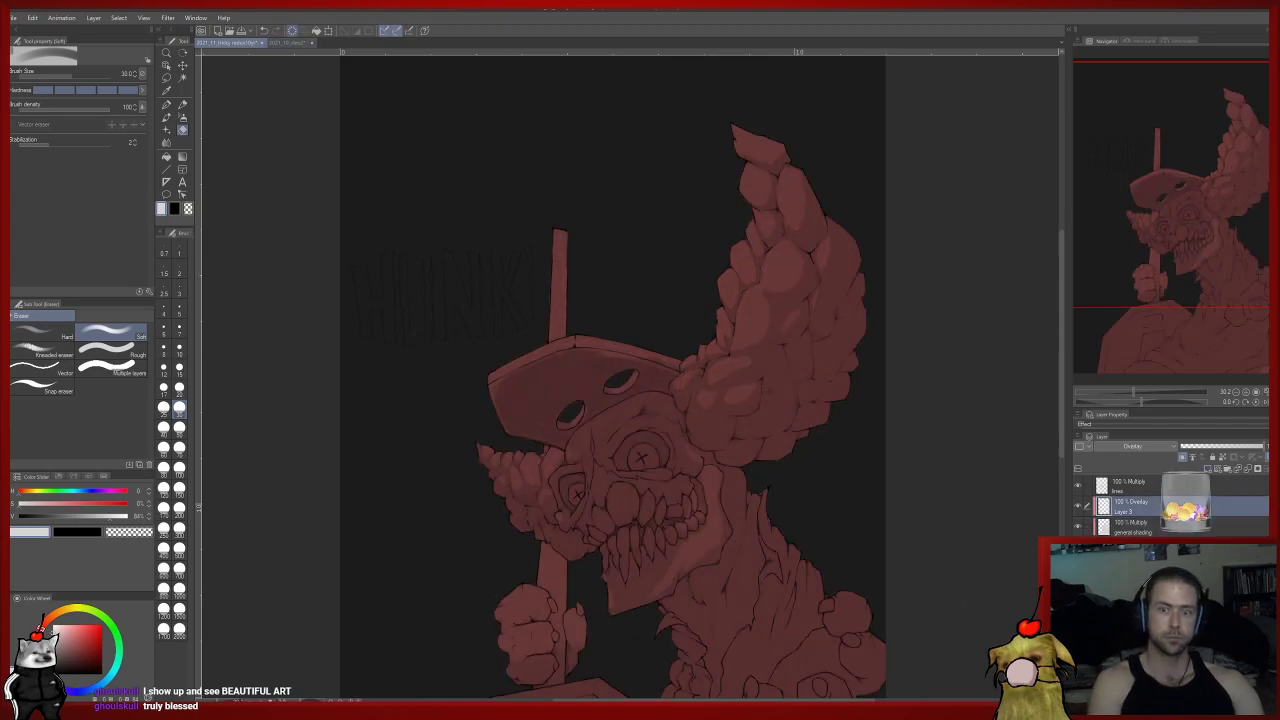
Make the Multiply "general shading" layer active again after reviewing the figure.
left_click_drag(664, 455, 637, 397)
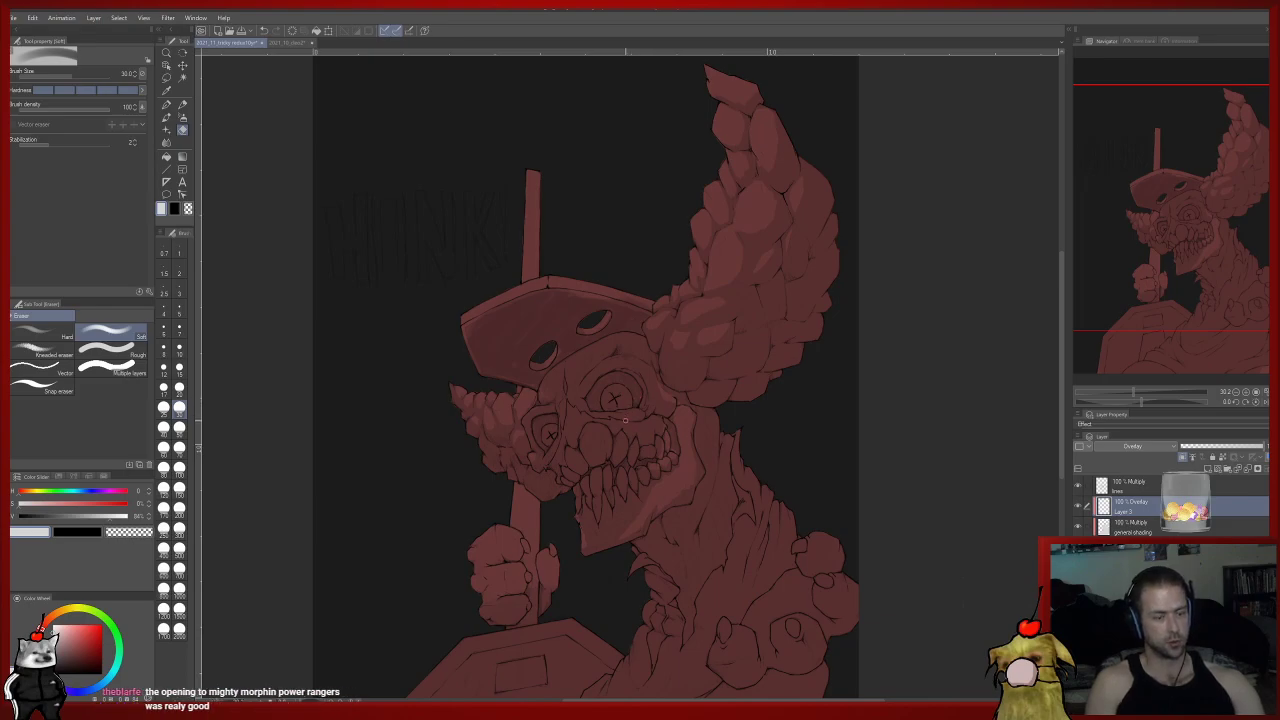
left_click_drag(676, 388, 659, 323)
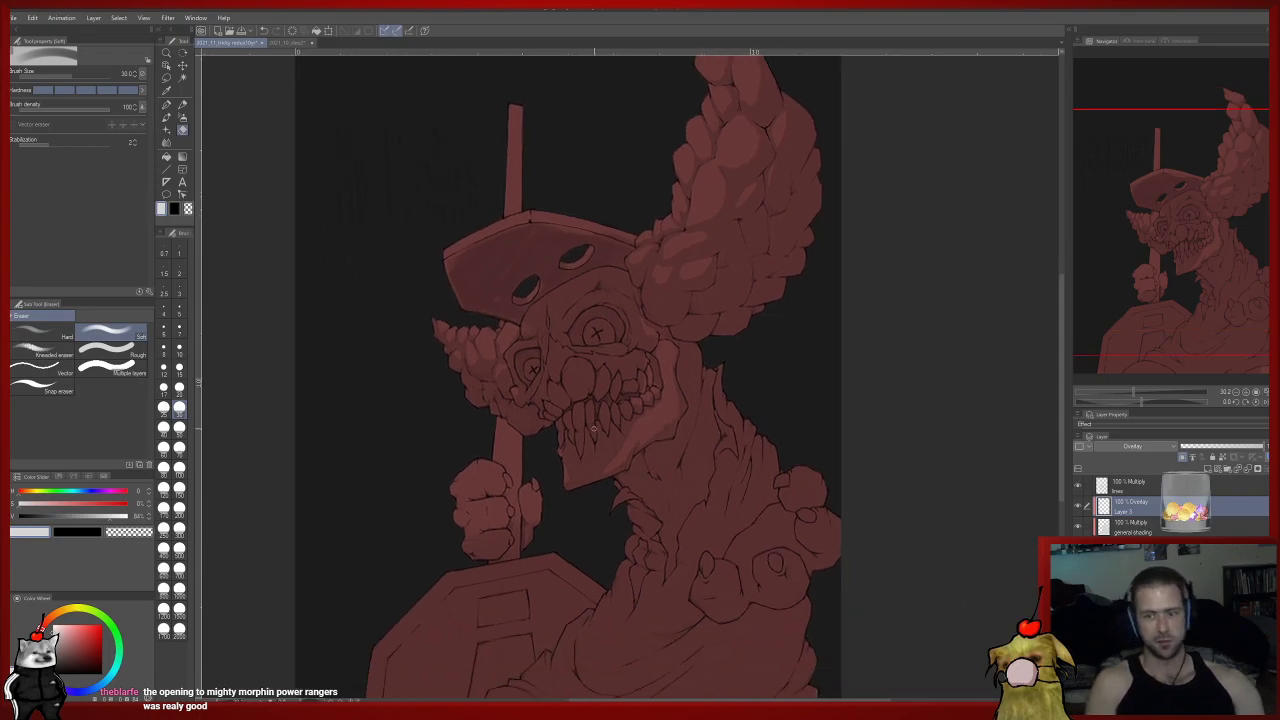
left_click_drag(652, 303, 648, 357)
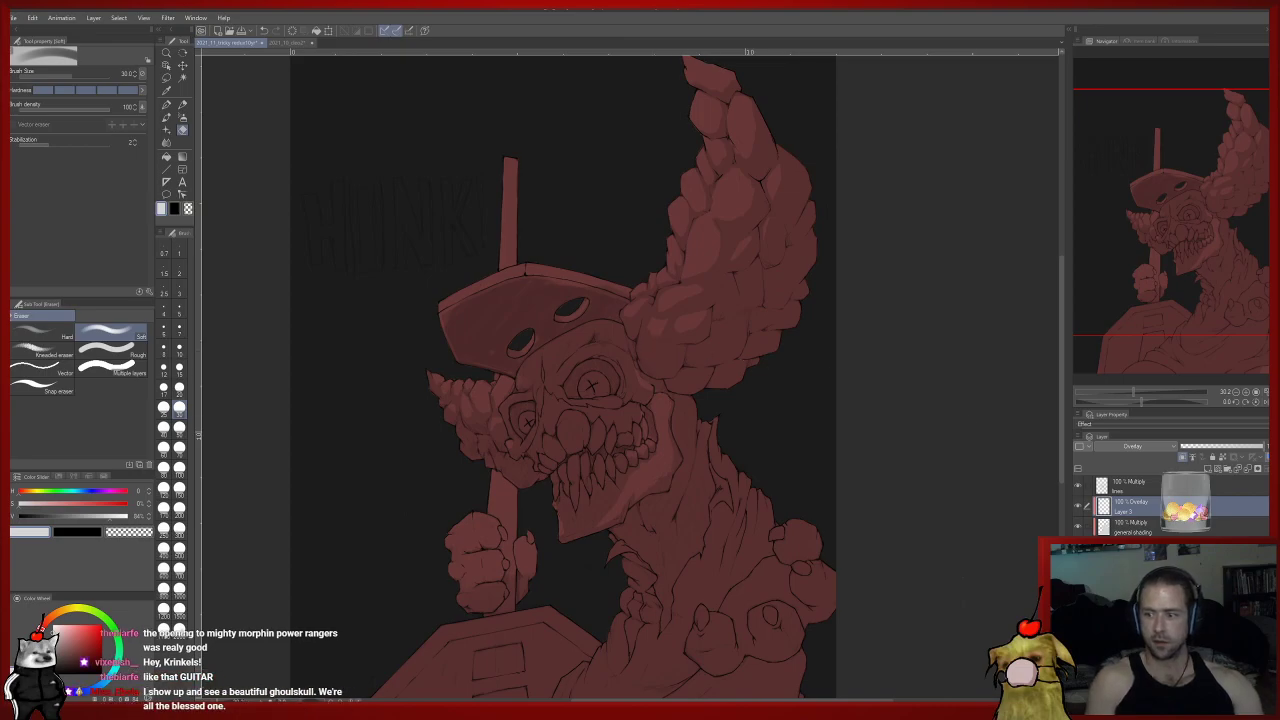
left_click(1132, 527)
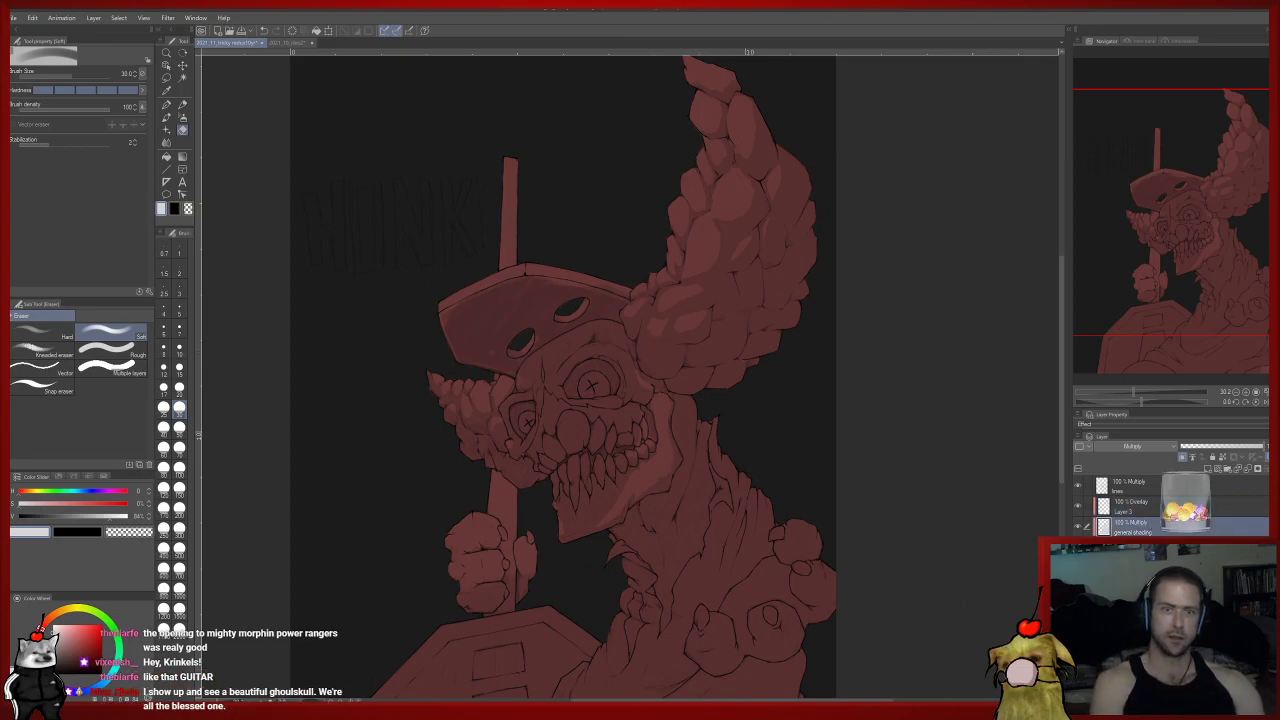
Check the other open illustration, return to the clown and examine the shading on its head, neck and shoulder.
left_click(289, 43)
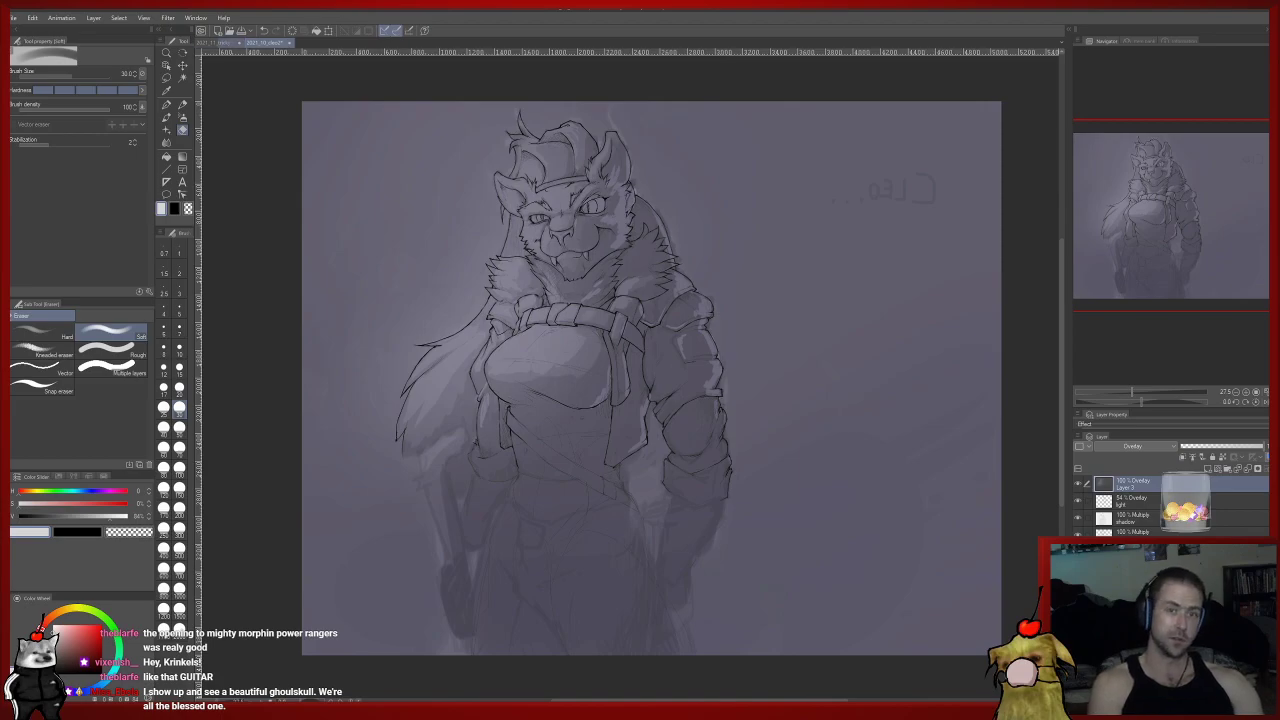
left_click(220, 43)
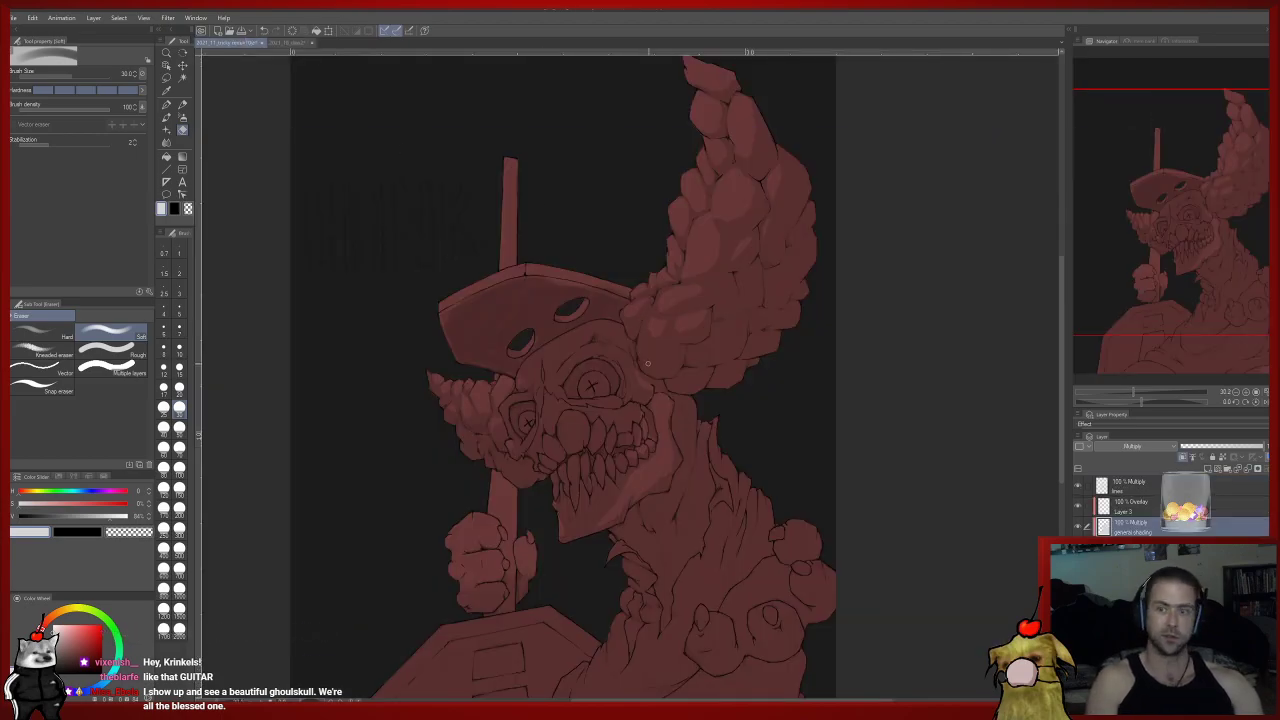
left_click_drag(466, 344, 489, 366)
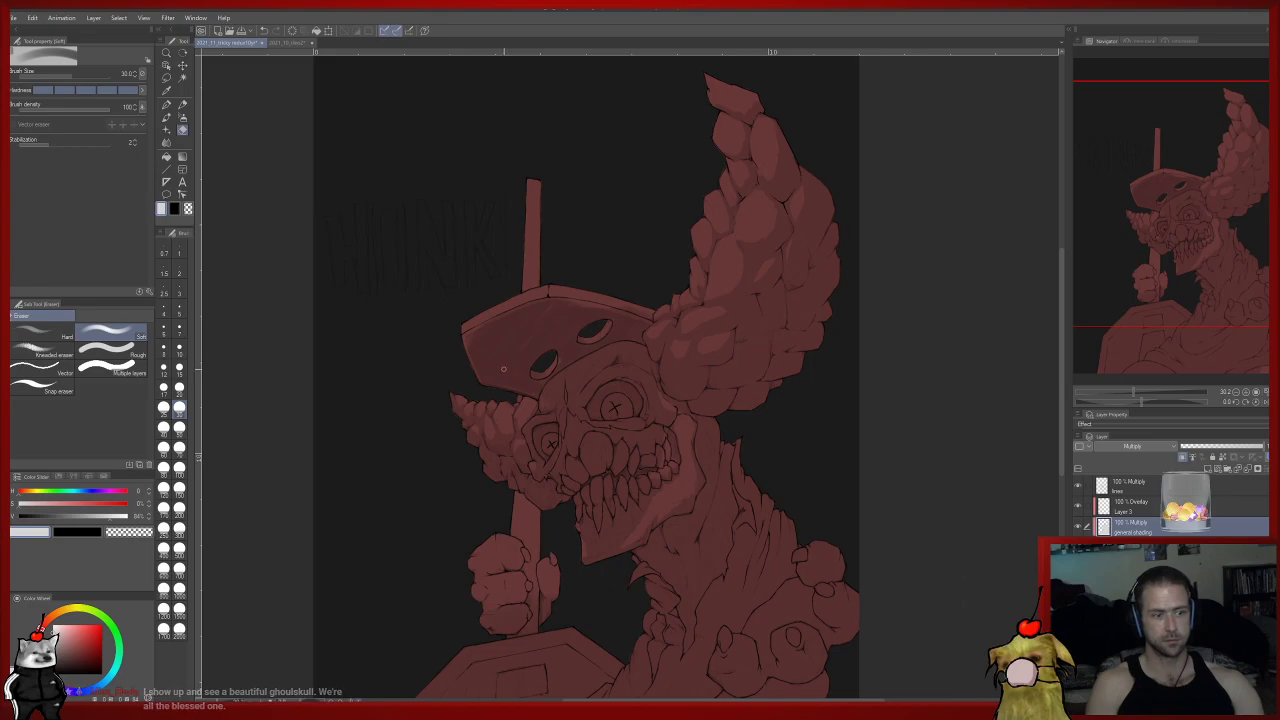
mouse_move(506, 368)
left_mouse_down()
mouse_move(528, 307)
mouse_move(491, 320)
left_mouse_up()
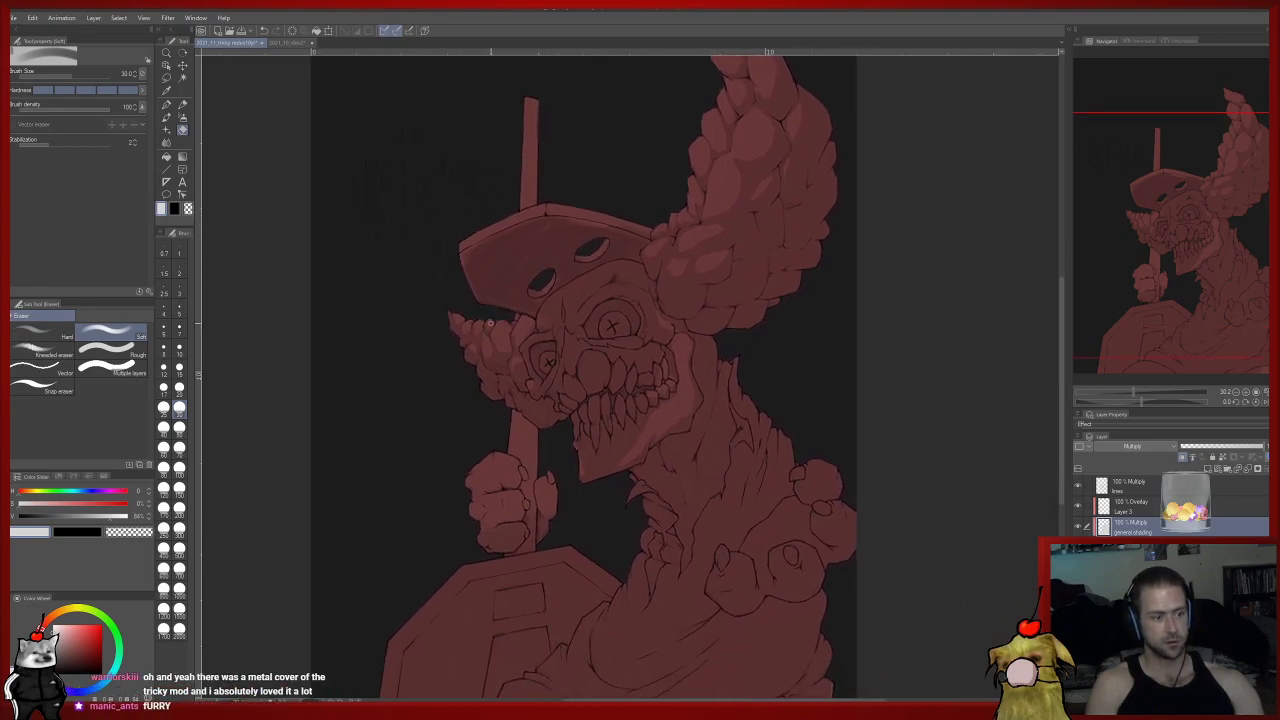
left_click_drag(766, 358, 749, 306)
left_click_drag(680, 400, 691, 316)
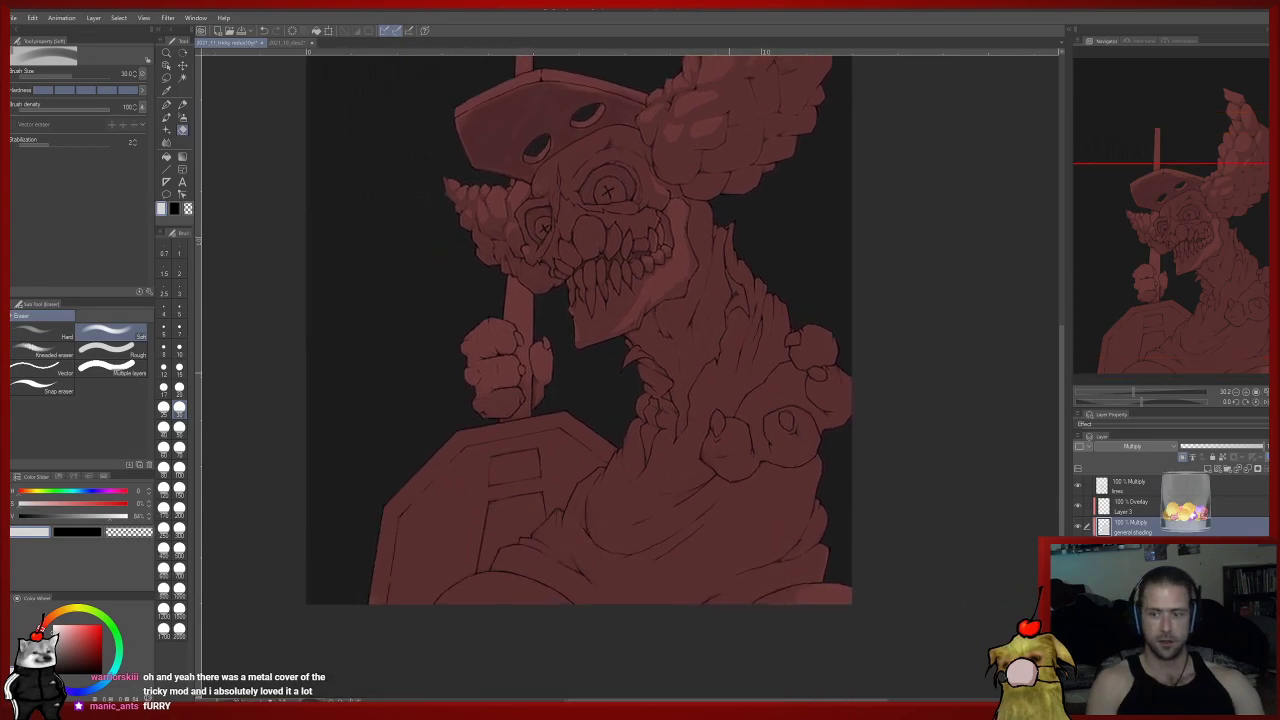
left_click_drag(676, 433, 614, 433)
left_click_drag(707, 362, 659, 428)
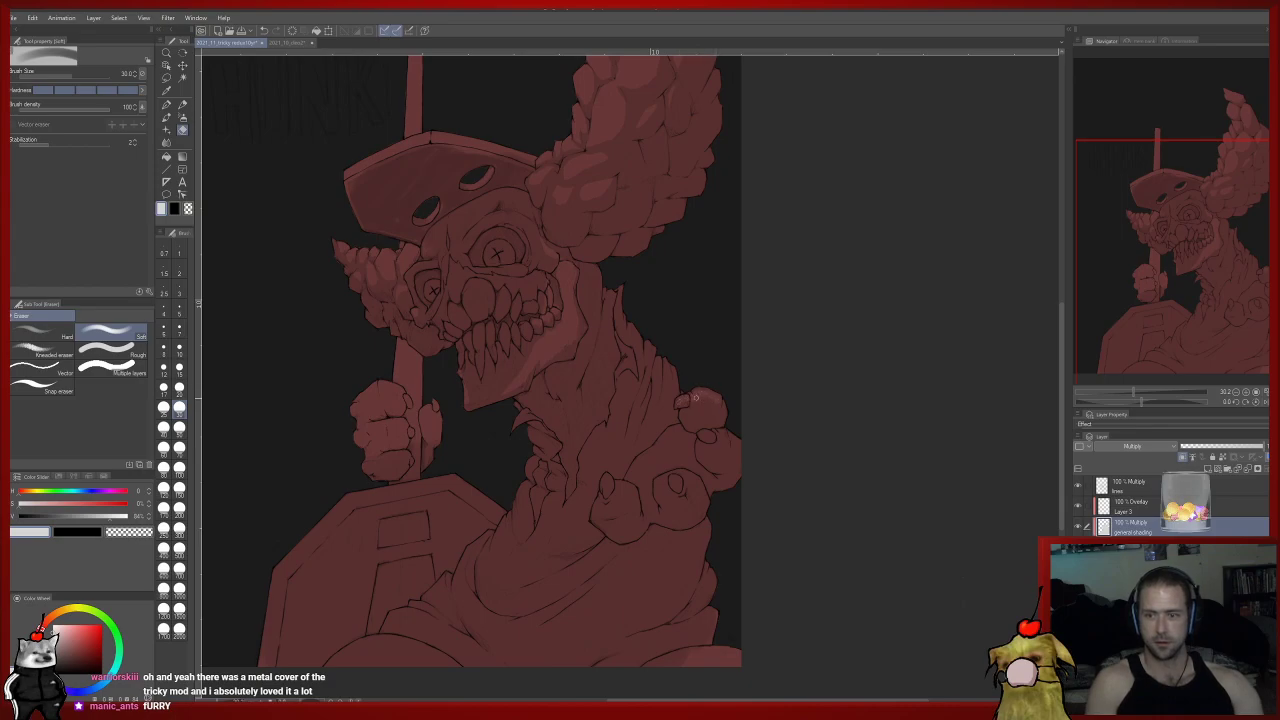
Shade the rounded growths on the clown's shoulder with size 30 pencil shadows and soft-erased highlights.
key("p")
left_click_drag(700, 387, 684, 407)
scroll(706, 374, "up", 1)
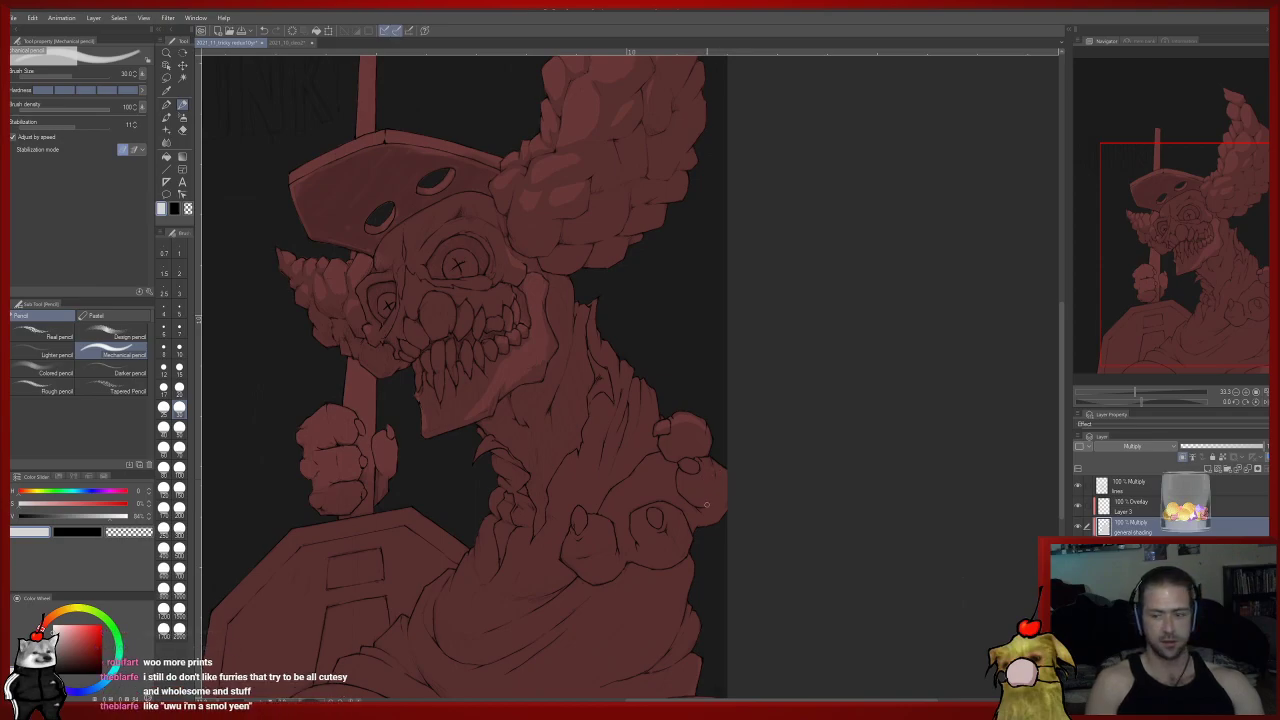
key("e")
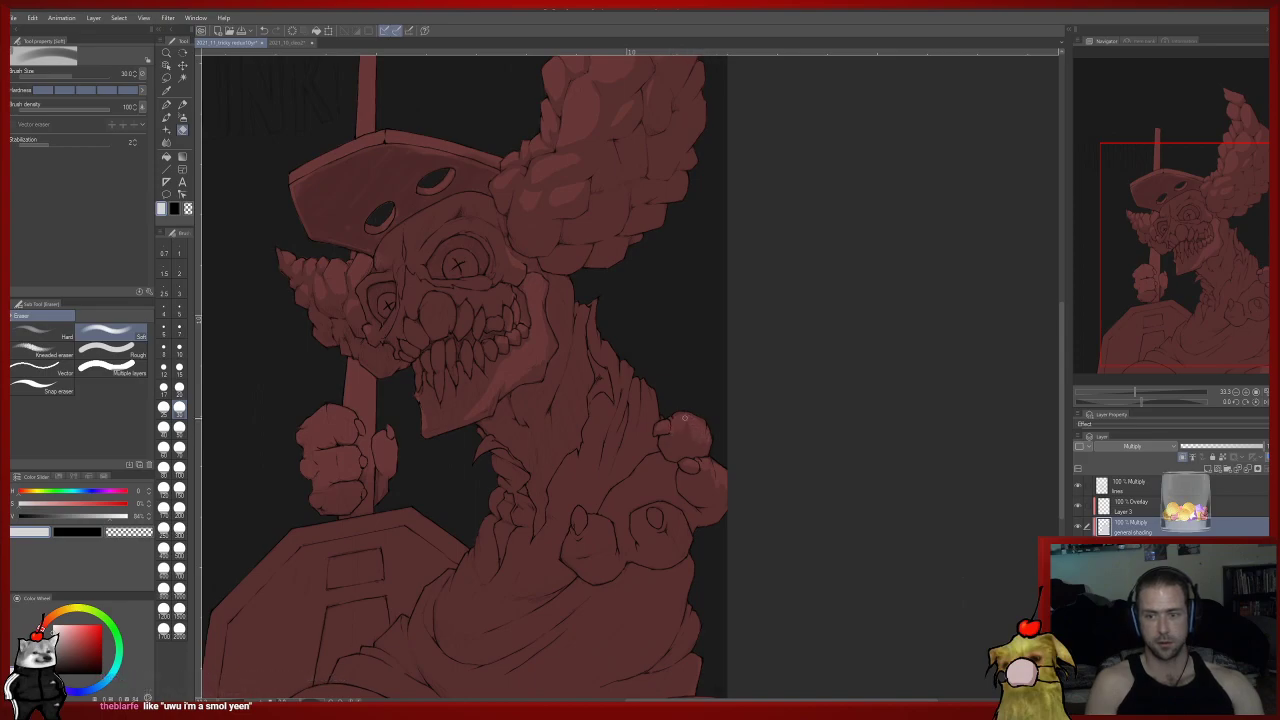
key("p")
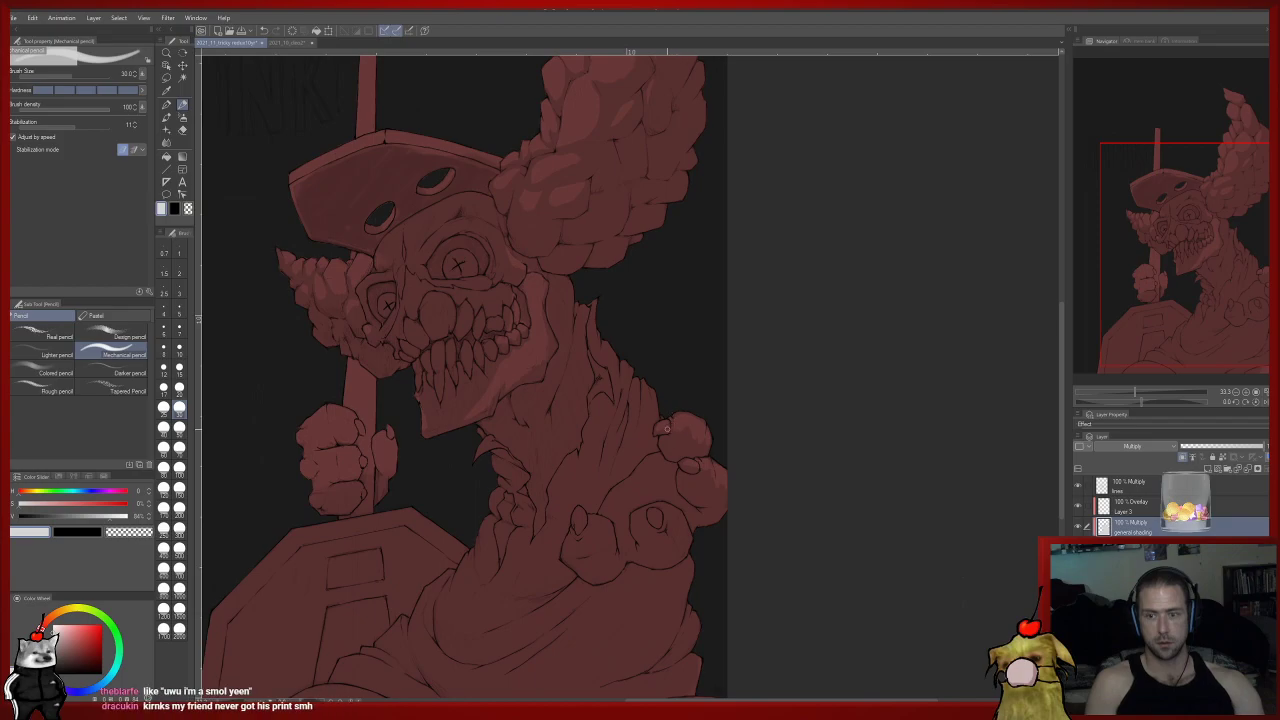
key("e")
key("p")
left_click_drag(659, 432, 678, 502)
key("e")
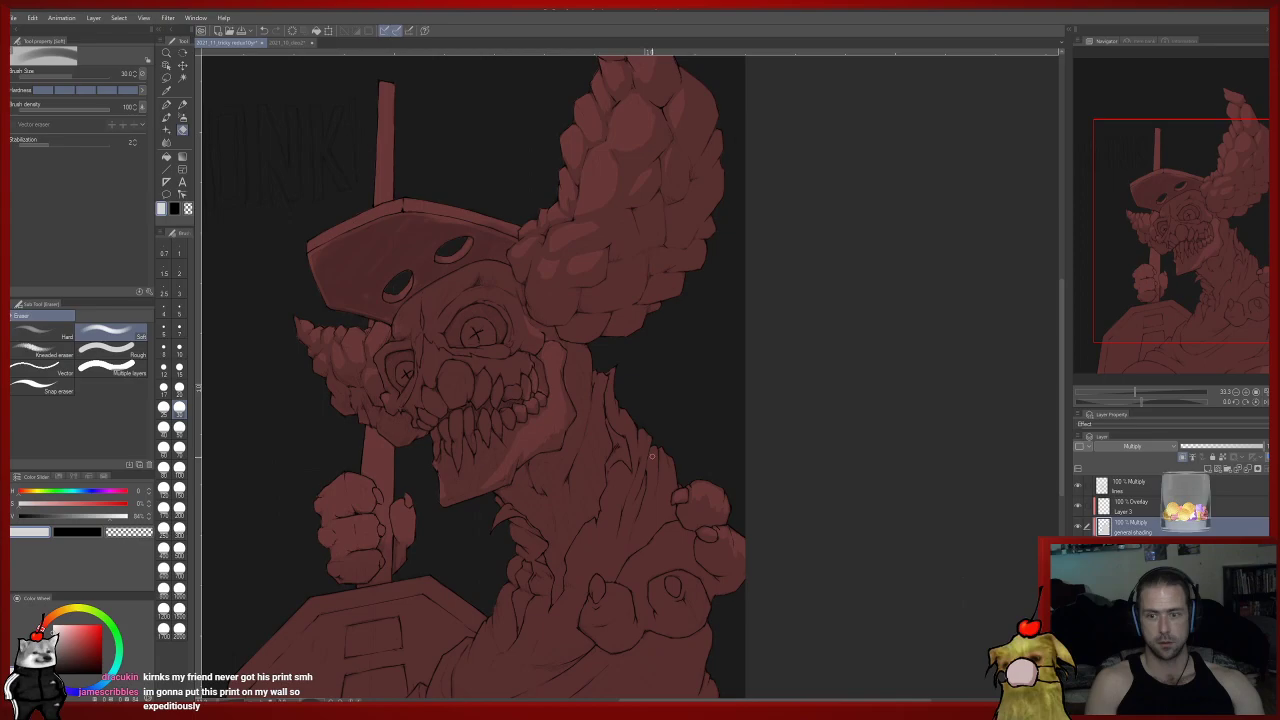
key("p")
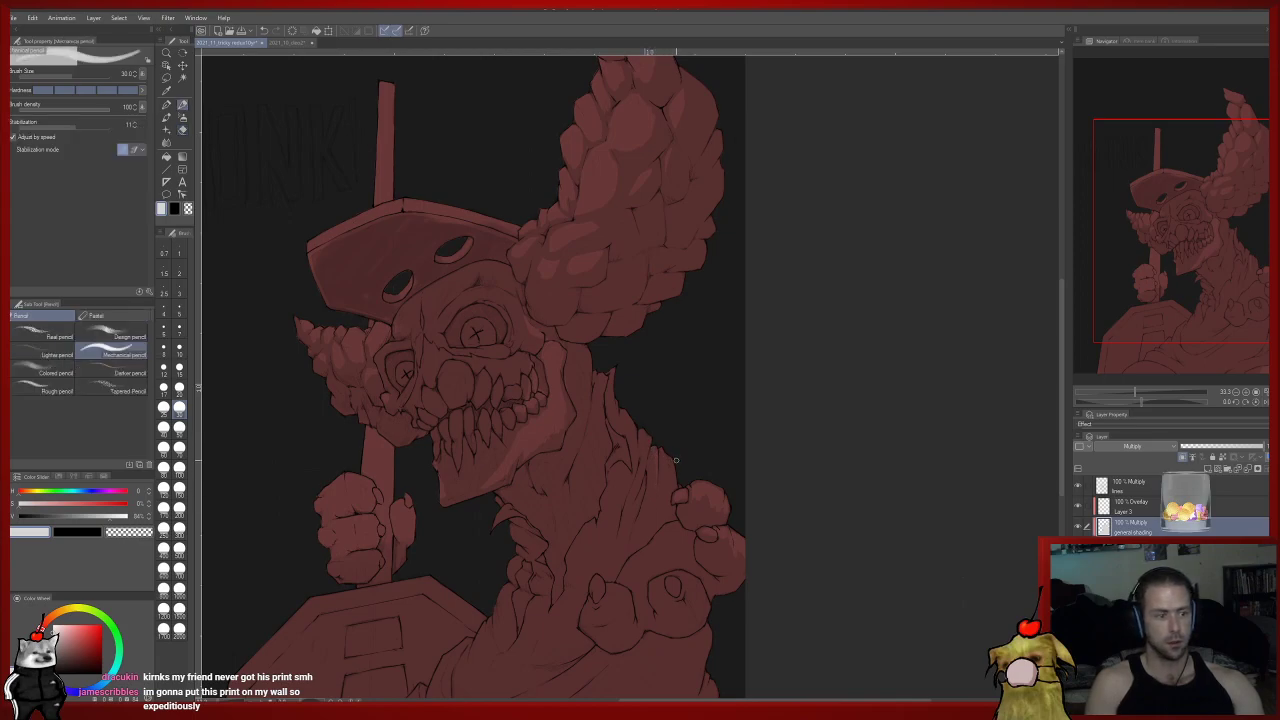
left_click_drag(673, 466, 685, 458)
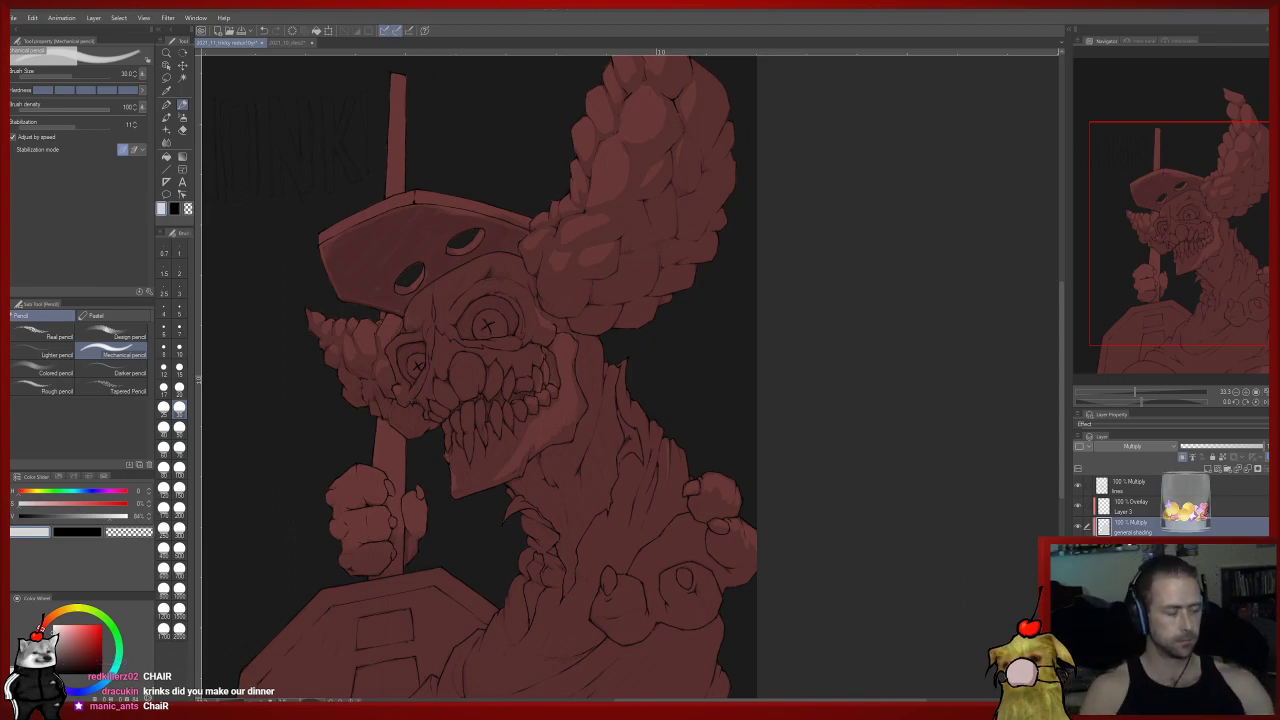
Shade the sign pole above the fist and behind the cap with the mechanical pencil at sizes 200 and 20.
left_click_drag(415, 515, 471, 537)
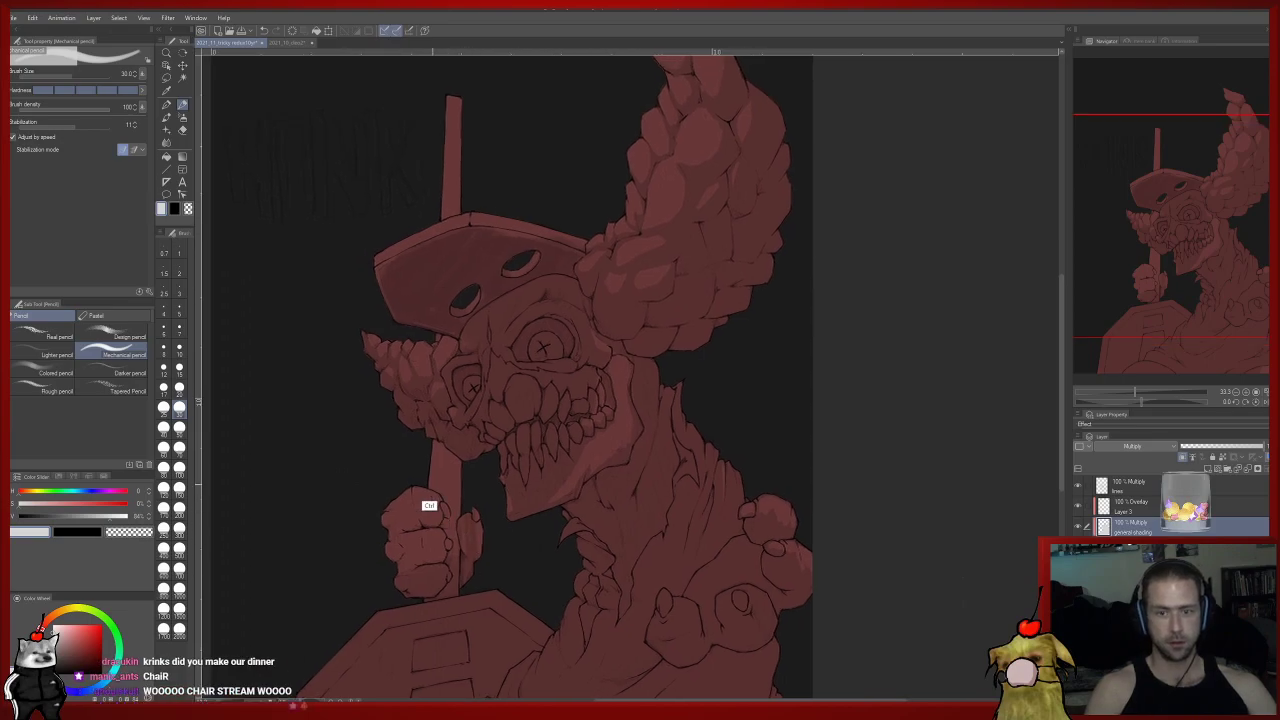
left_click_drag(396, 515, 456, 500)
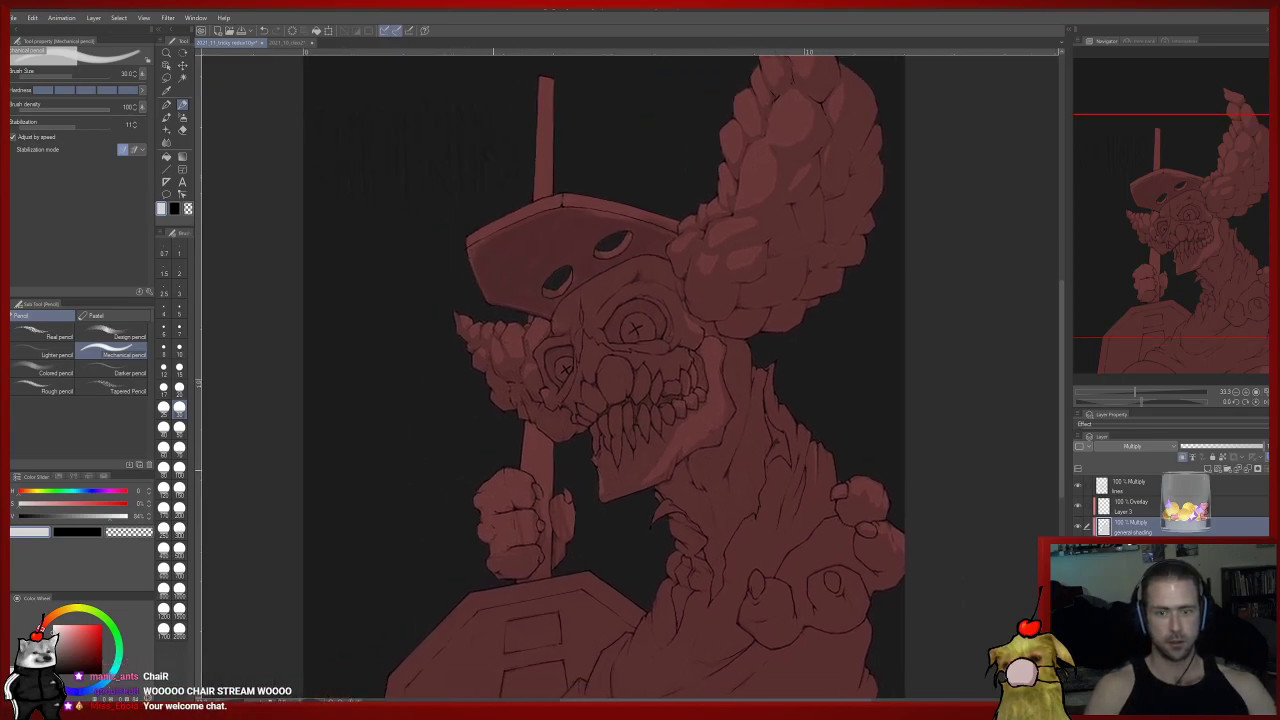
left_click(179, 508)
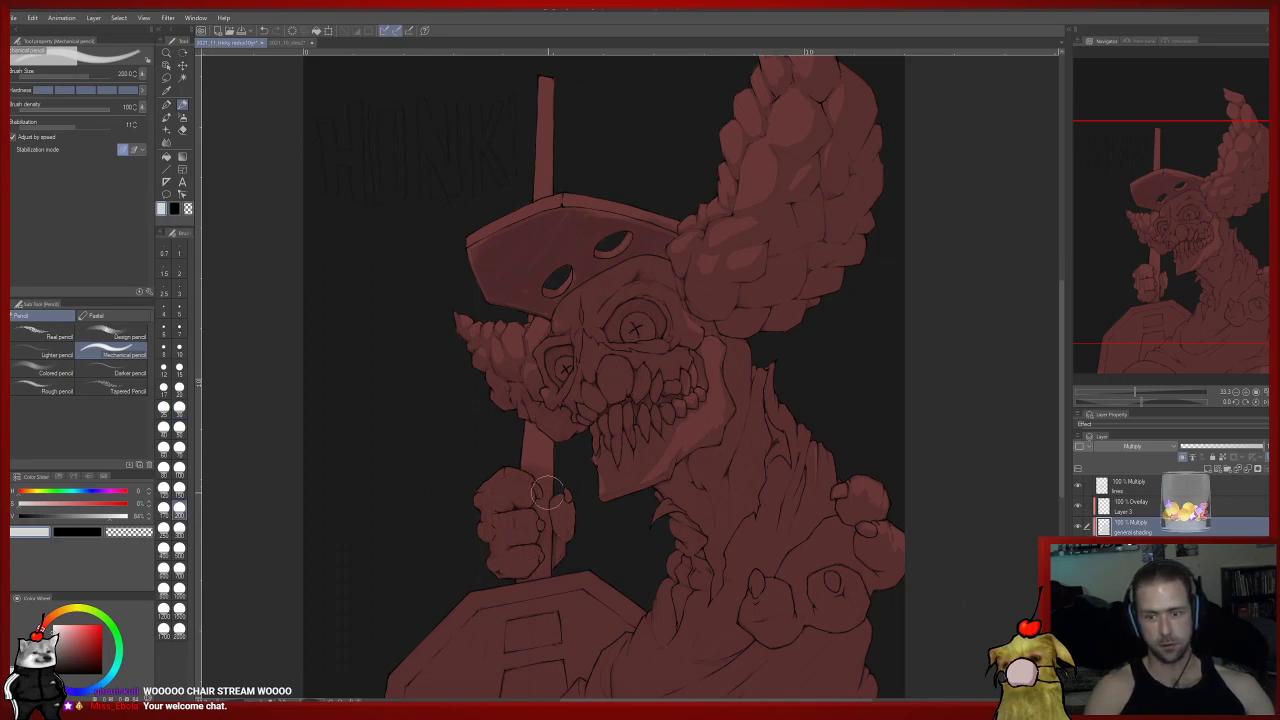
mouse_move(525, 177)
left_mouse_down()
mouse_move(553, 360)
mouse_move(544, 389)
left_mouse_up()
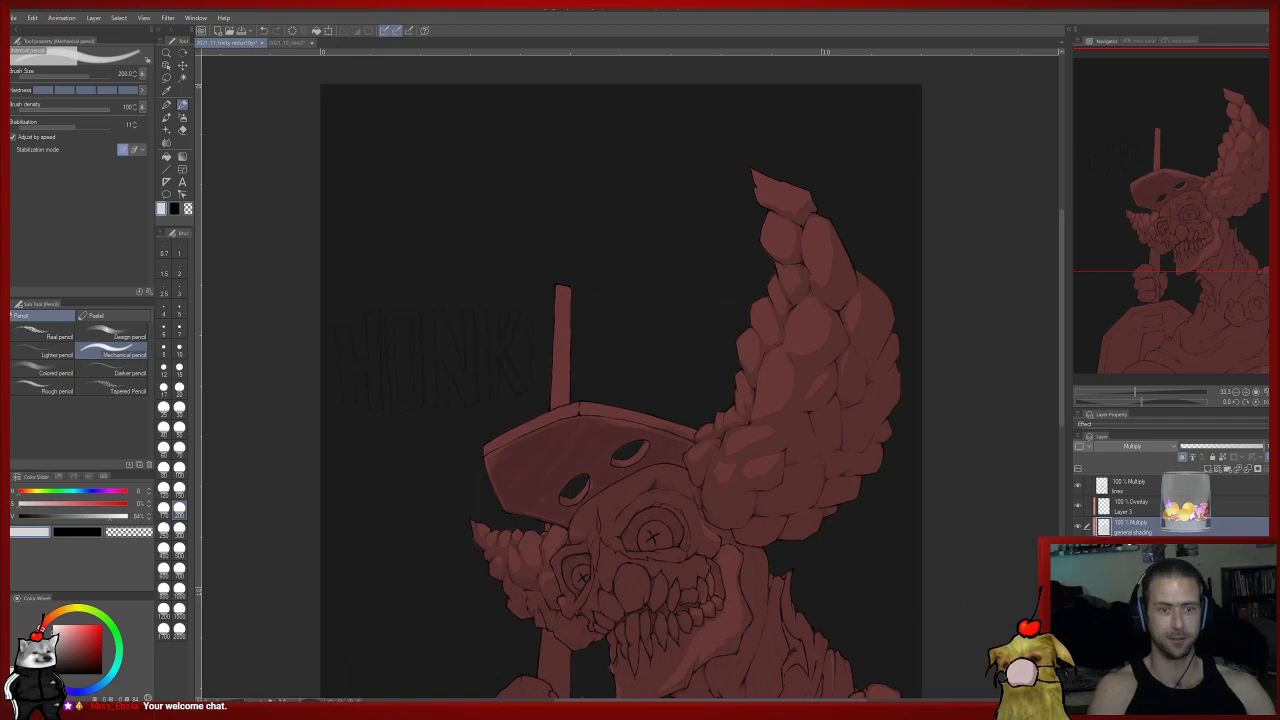
left_click(180, 389)
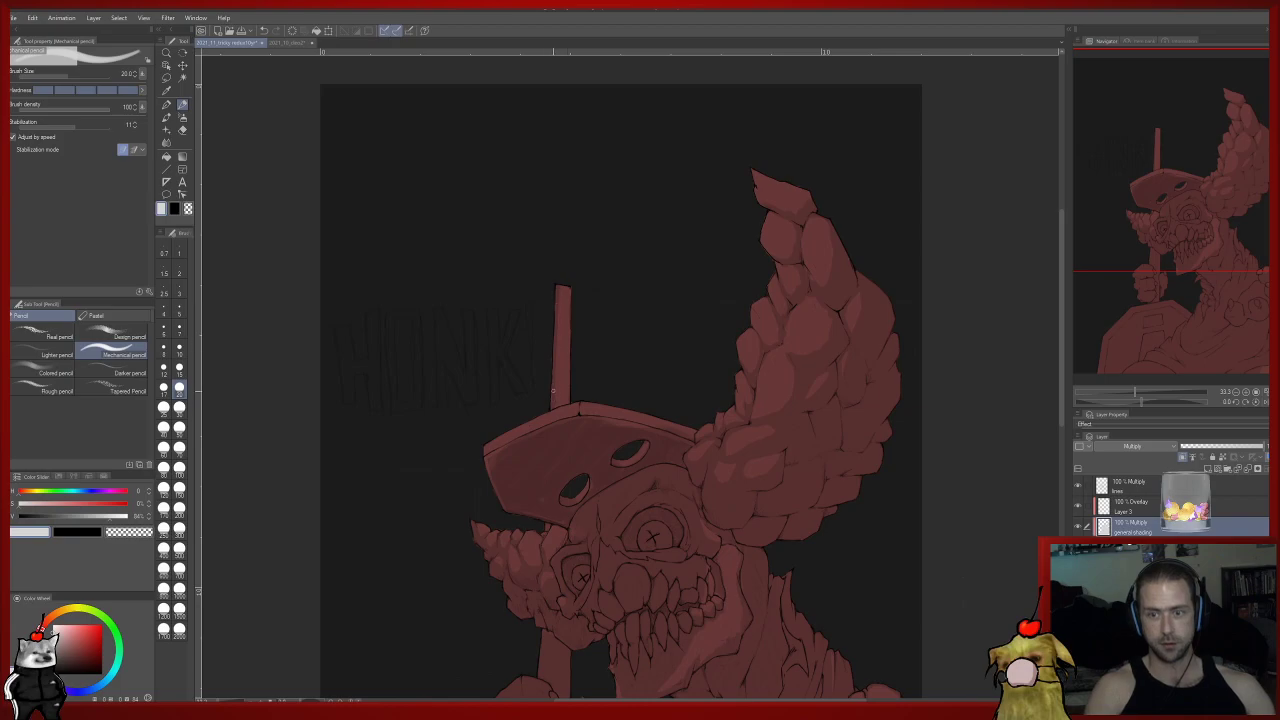
left_click_drag(569, 402, 565, 353)
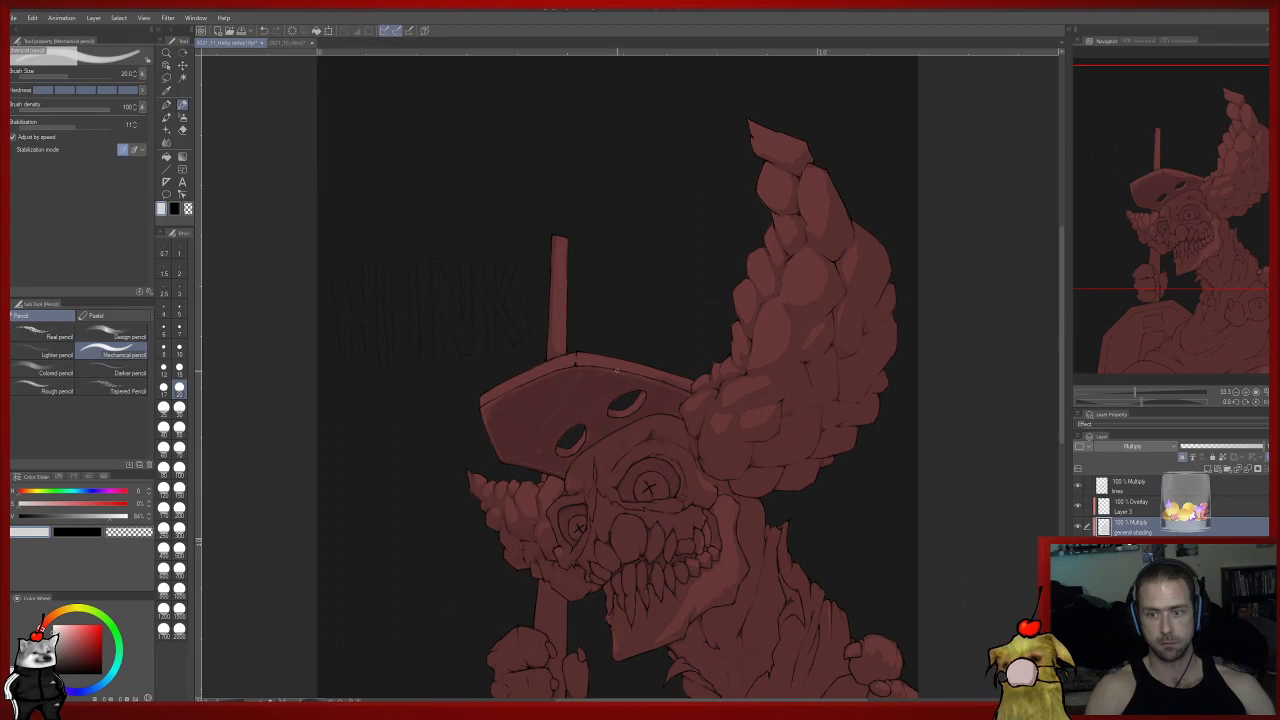
mouse_move(682, 388)
left_mouse_down()
mouse_move(709, 303)
mouse_move(713, 212)
left_mouse_up()
Model the fist gripping the pole with size 30 soft-erased highlights on the fingers and size 20 pencil shadows between them.
key("e")
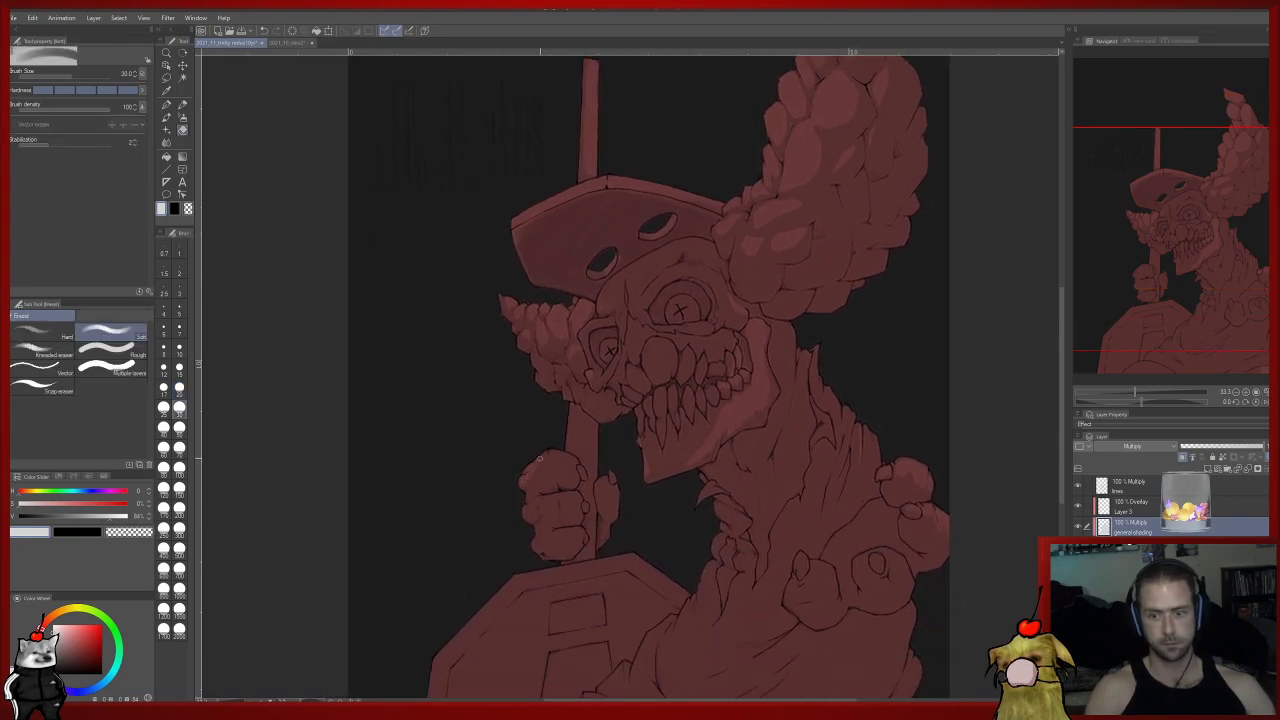
left_click_drag(541, 472, 567, 457)
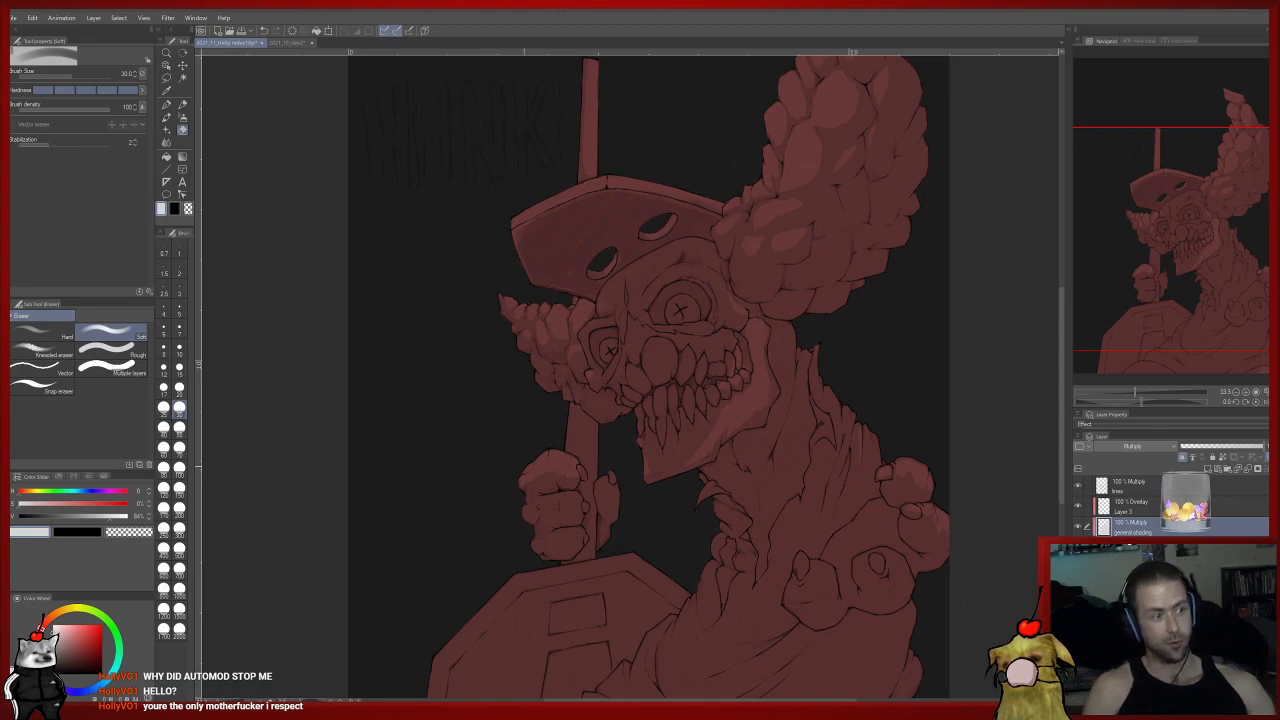
key("p")
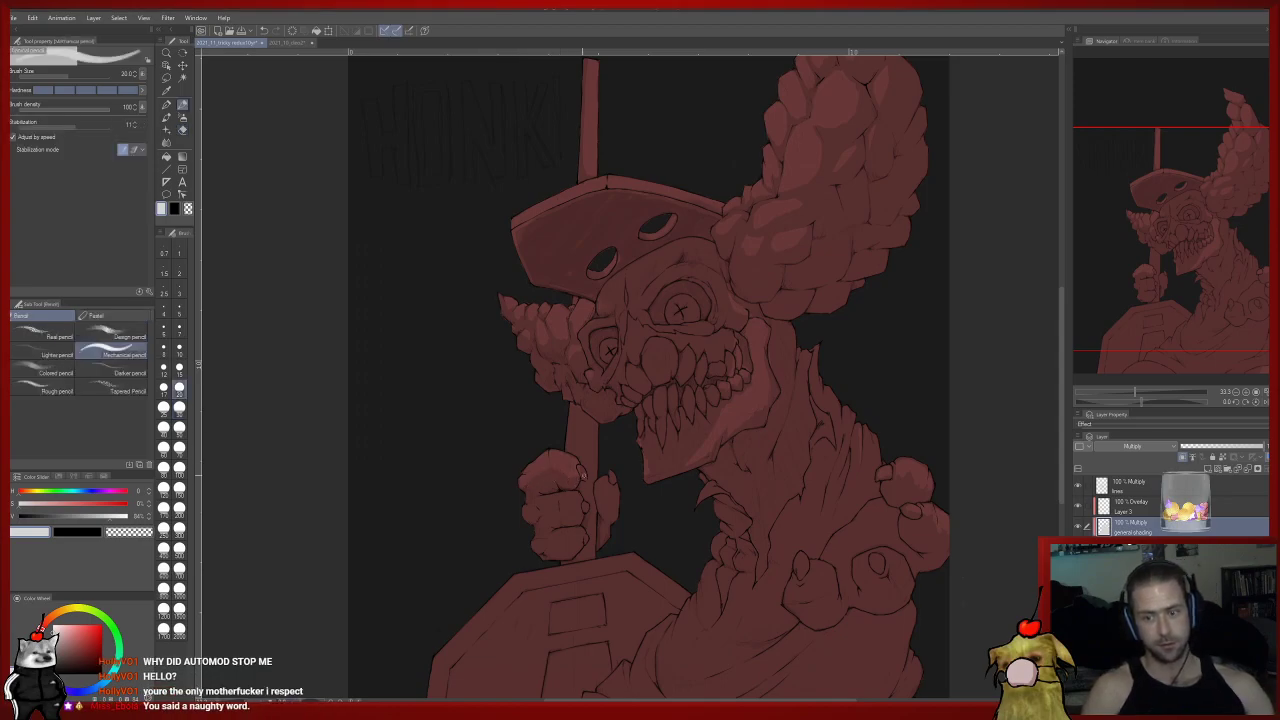
key("e")
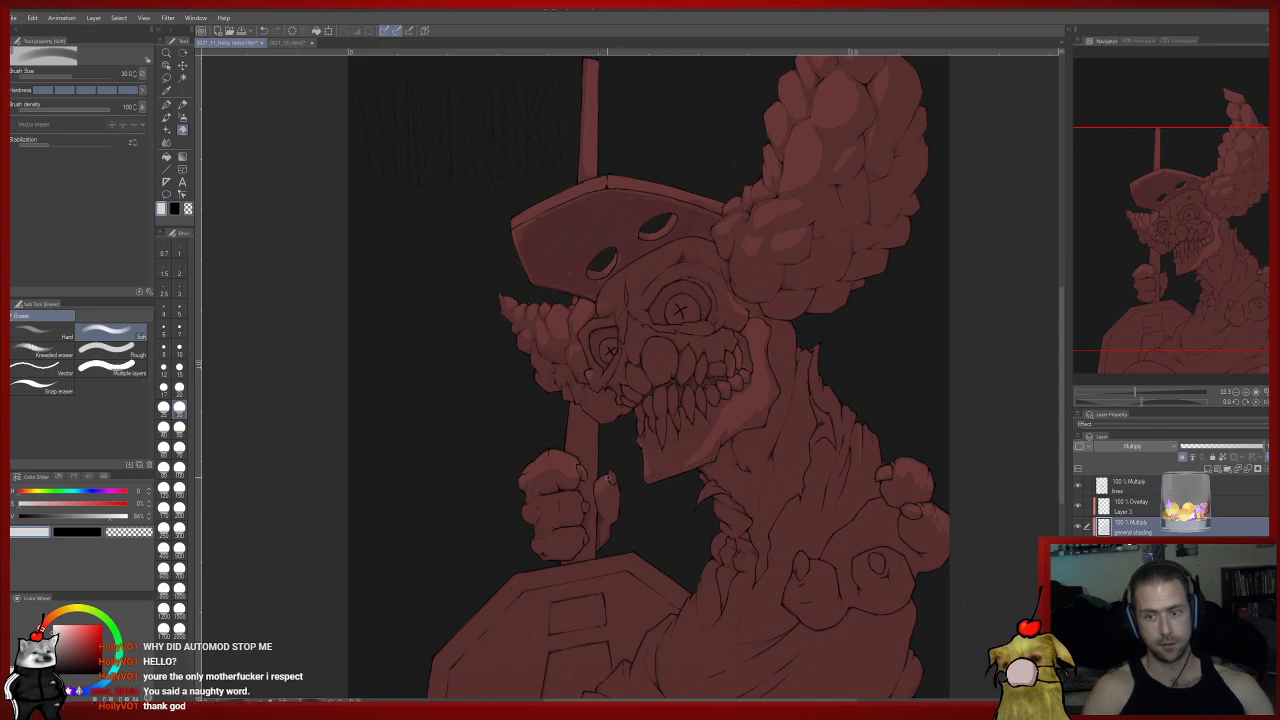
key("p")
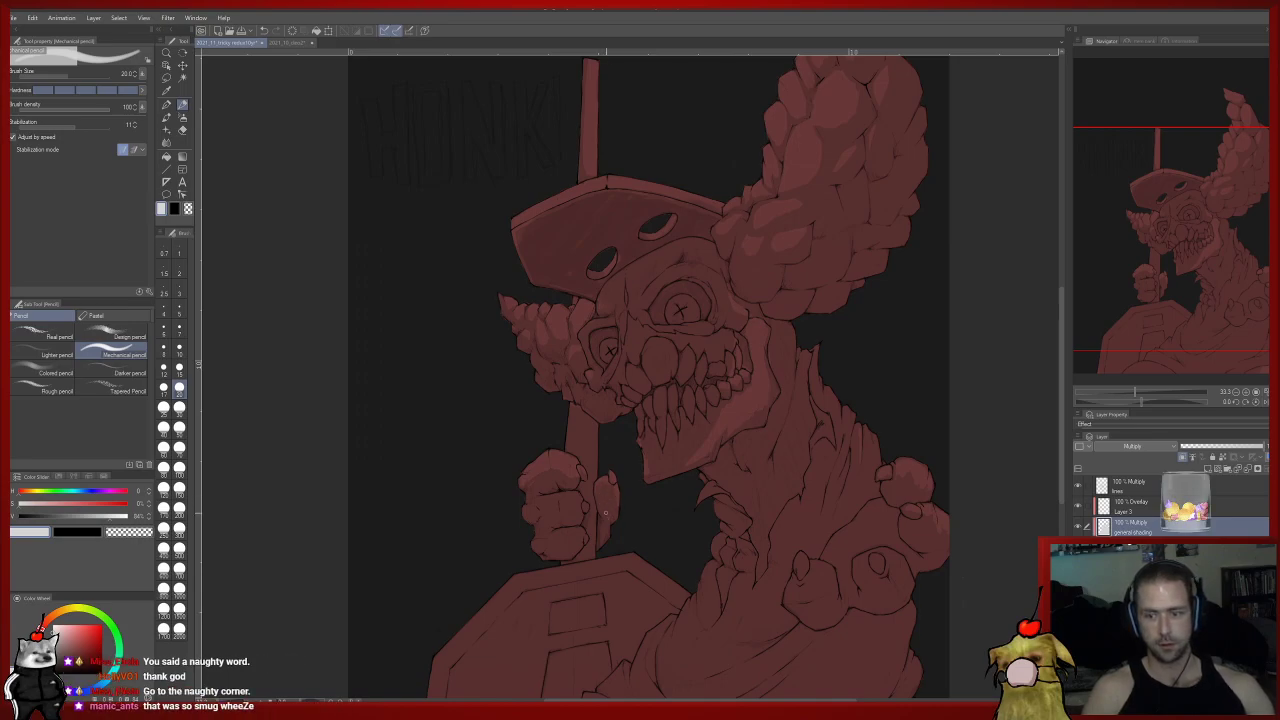
key("e")
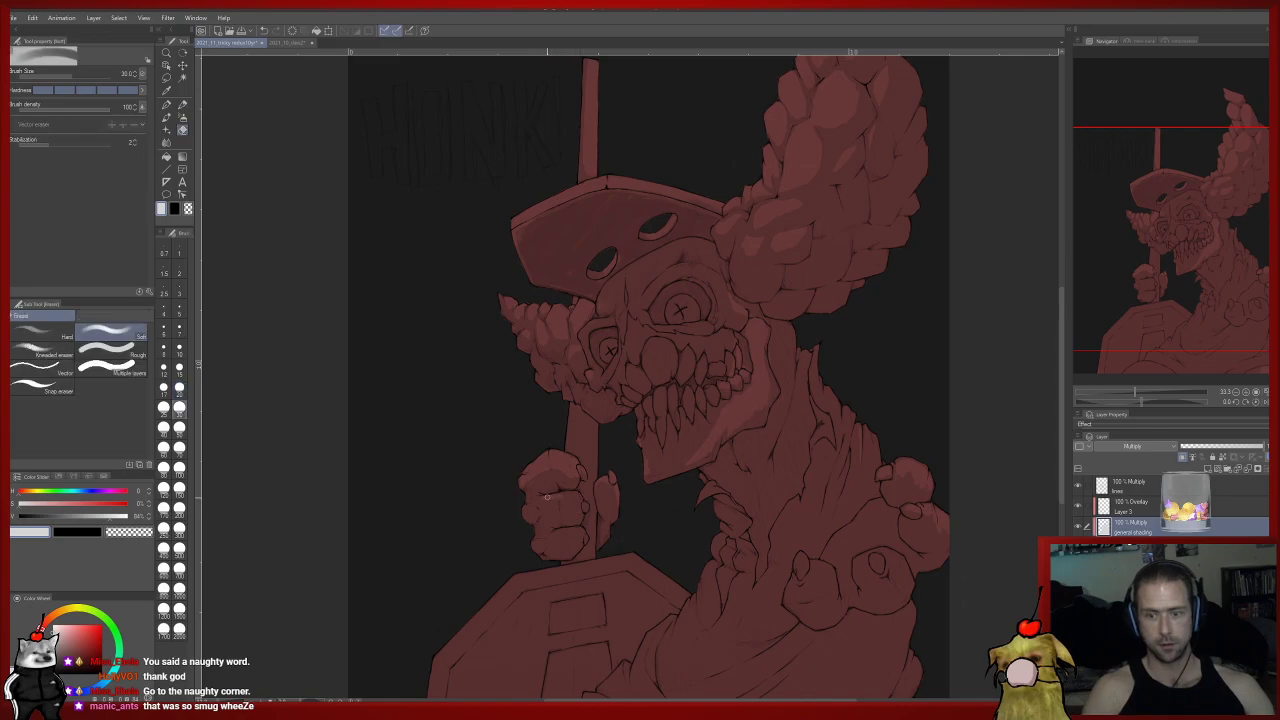
key("p")
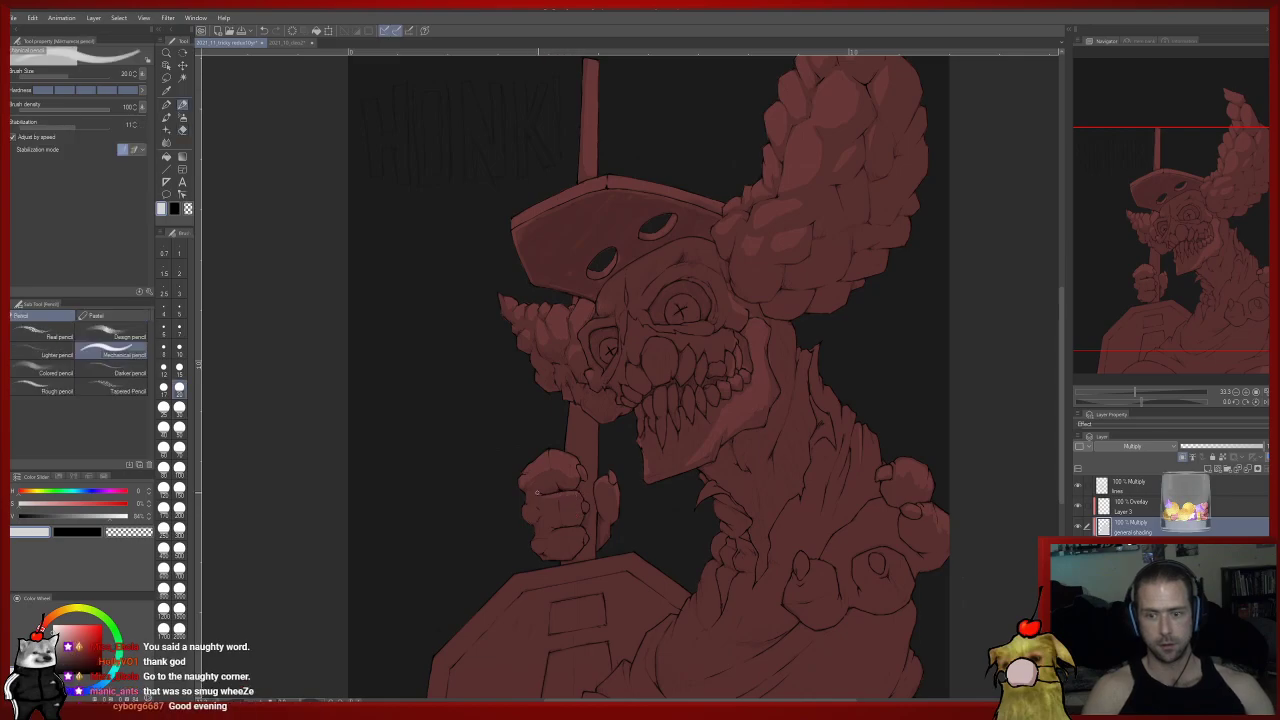
key("e")
key("p")
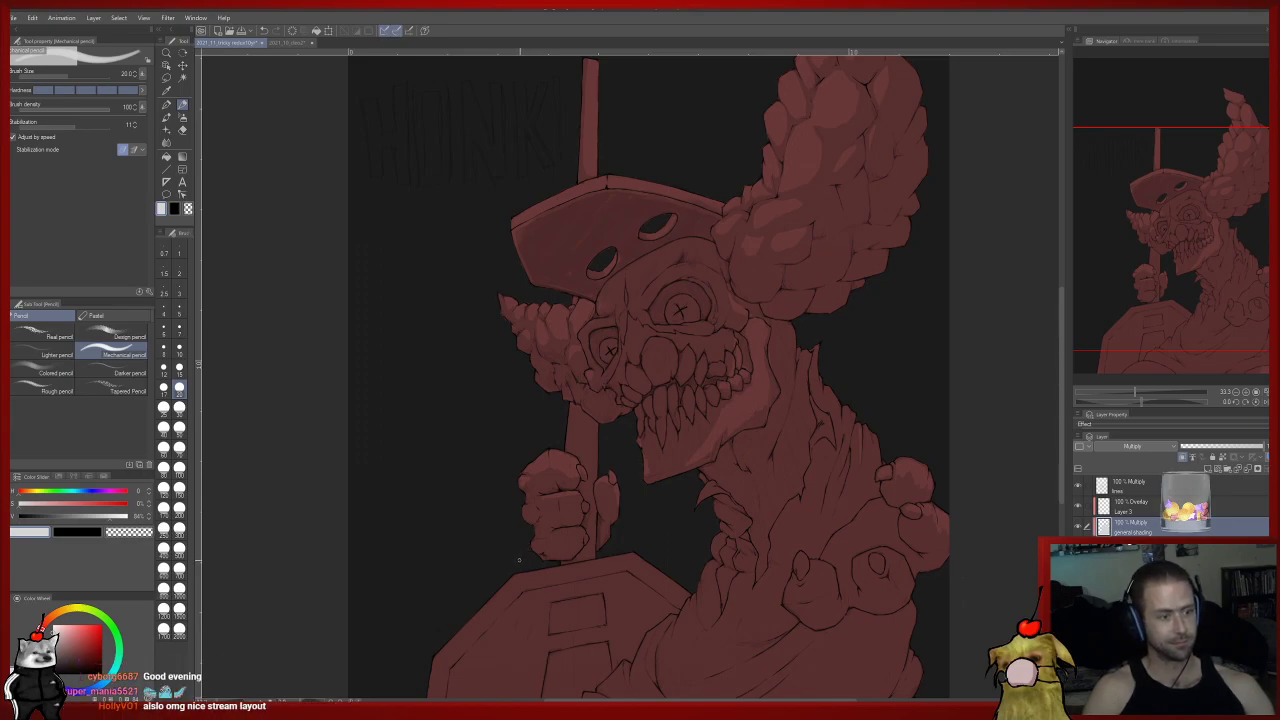
Refine the shadows along the clown's jaw and cheek edge with the size 20 mechanical pencil, leaving a lighter band along the jawbone.
left_click_drag(592, 480, 565, 507)
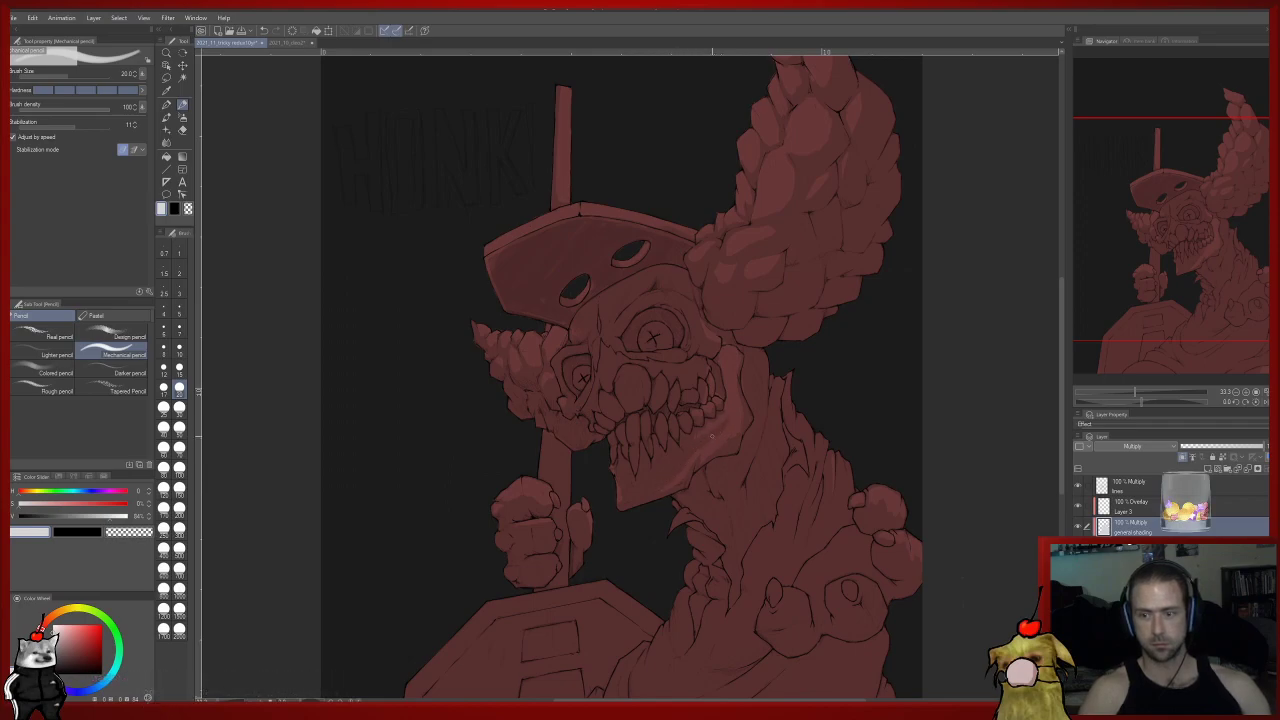
left_click_drag(719, 377, 678, 452)
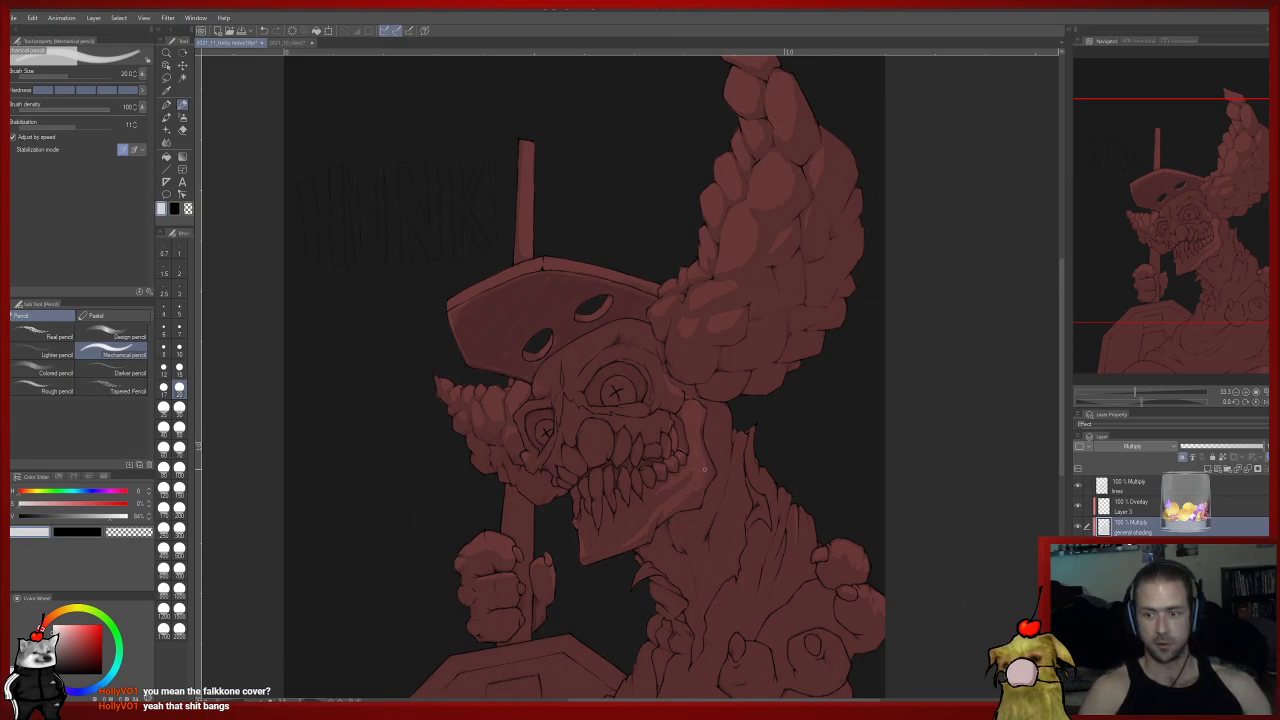
left_click_drag(697, 492, 677, 528)
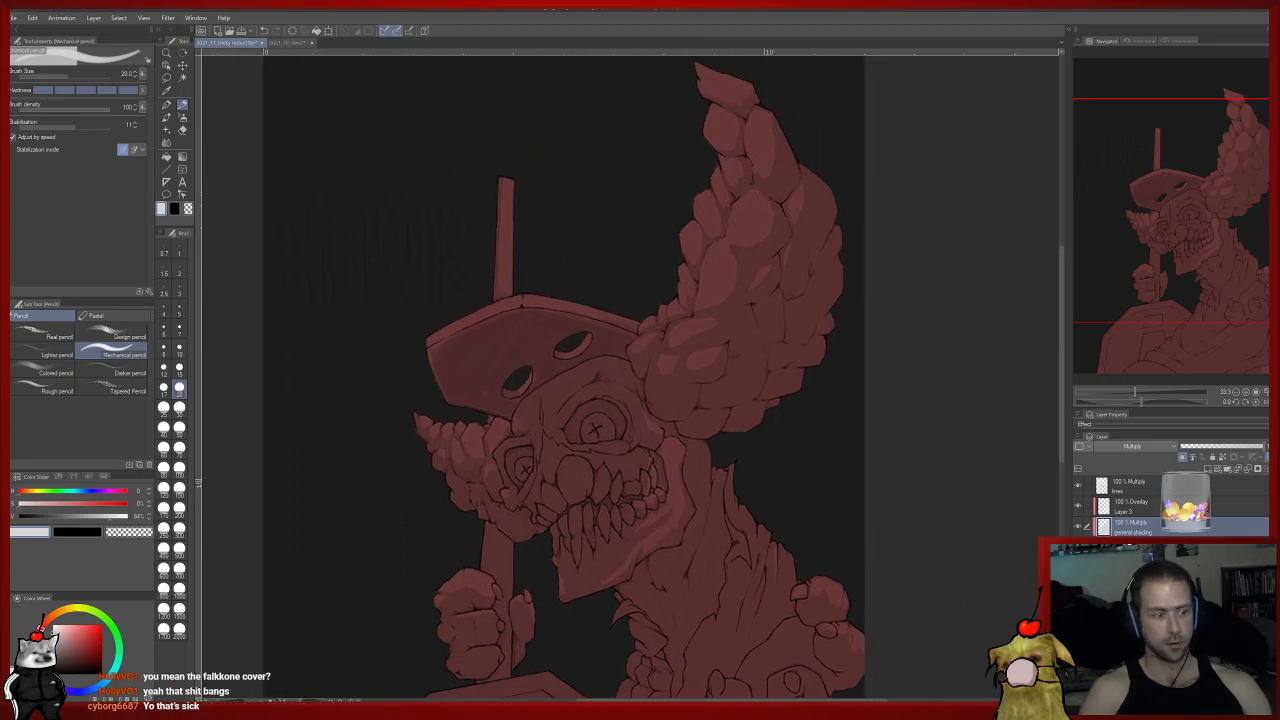
left_click_drag(667, 471, 678, 493)
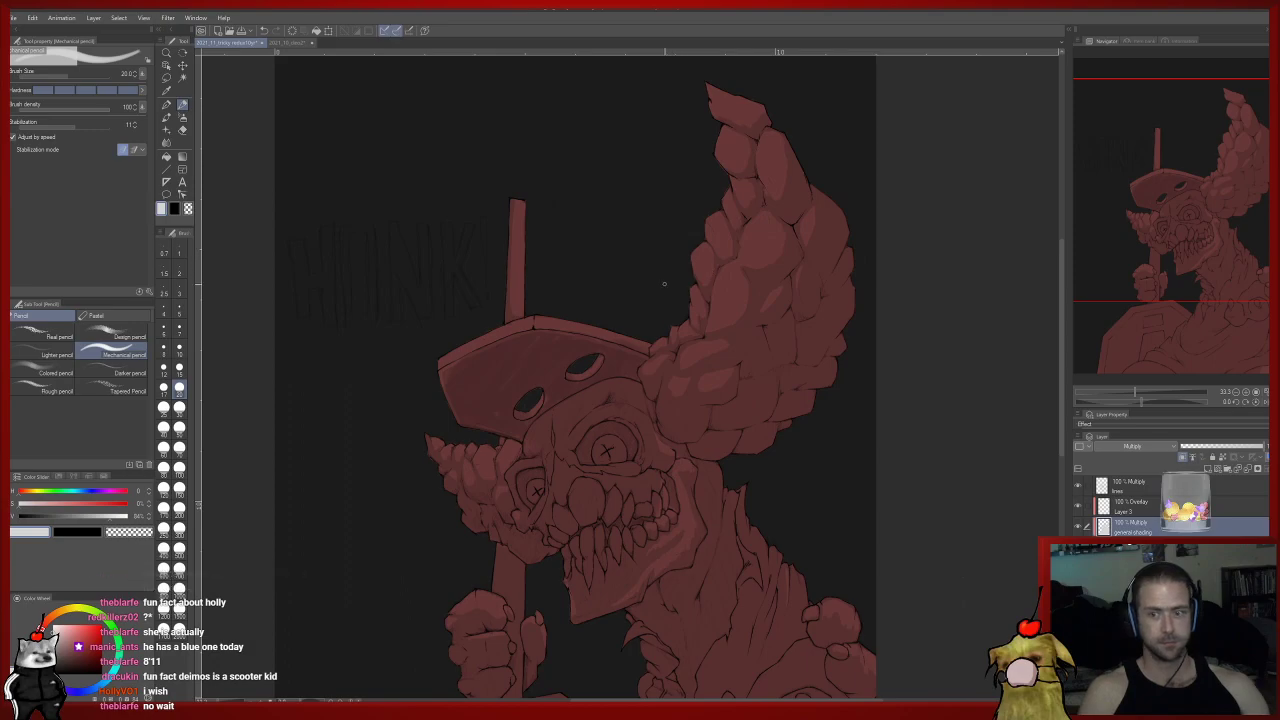
scroll(701, 396, "up", 2)
mouse_move(766, 400)
left_mouse_down()
mouse_move(756, 420)
mouse_move(696, 428)
mouse_move(735, 258)
left_mouse_up()
left_click_drag(712, 362, 716, 307)
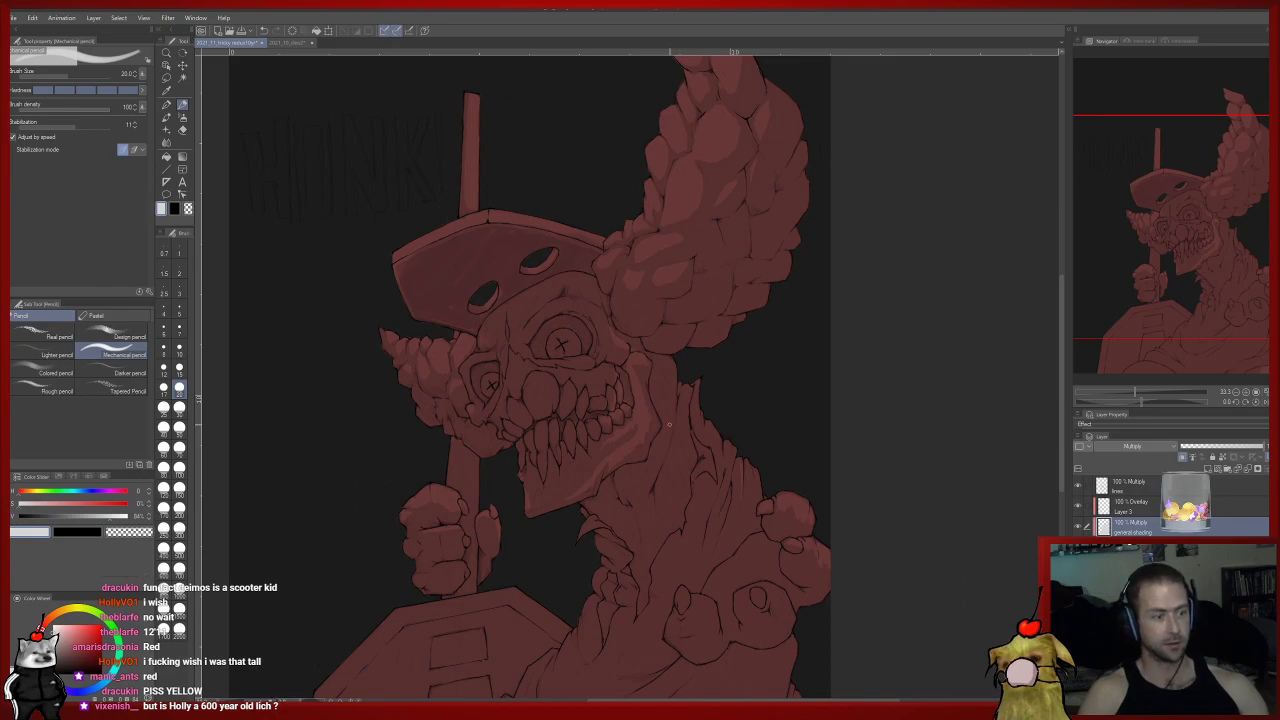
left_click_drag(669, 424, 641, 418)
mouse_move(553, 510)
left_mouse_down()
mouse_move(551, 528)
mouse_move(576, 515)
left_mouse_up()
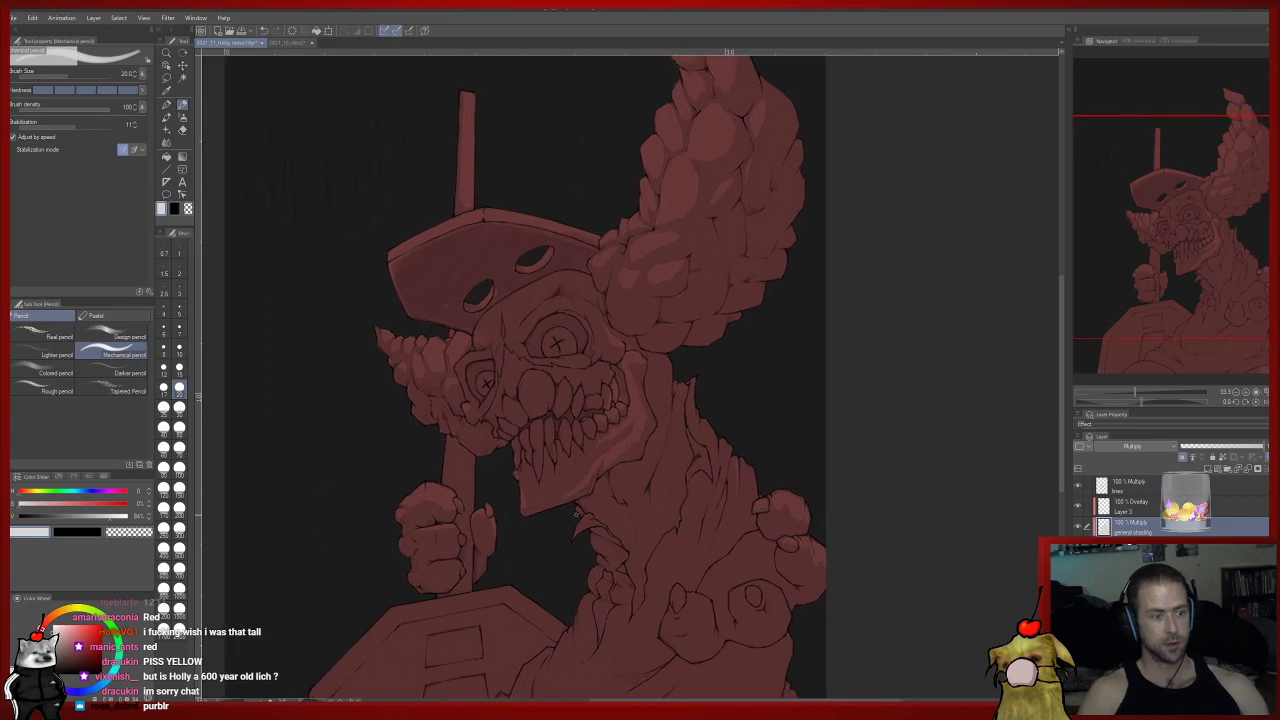
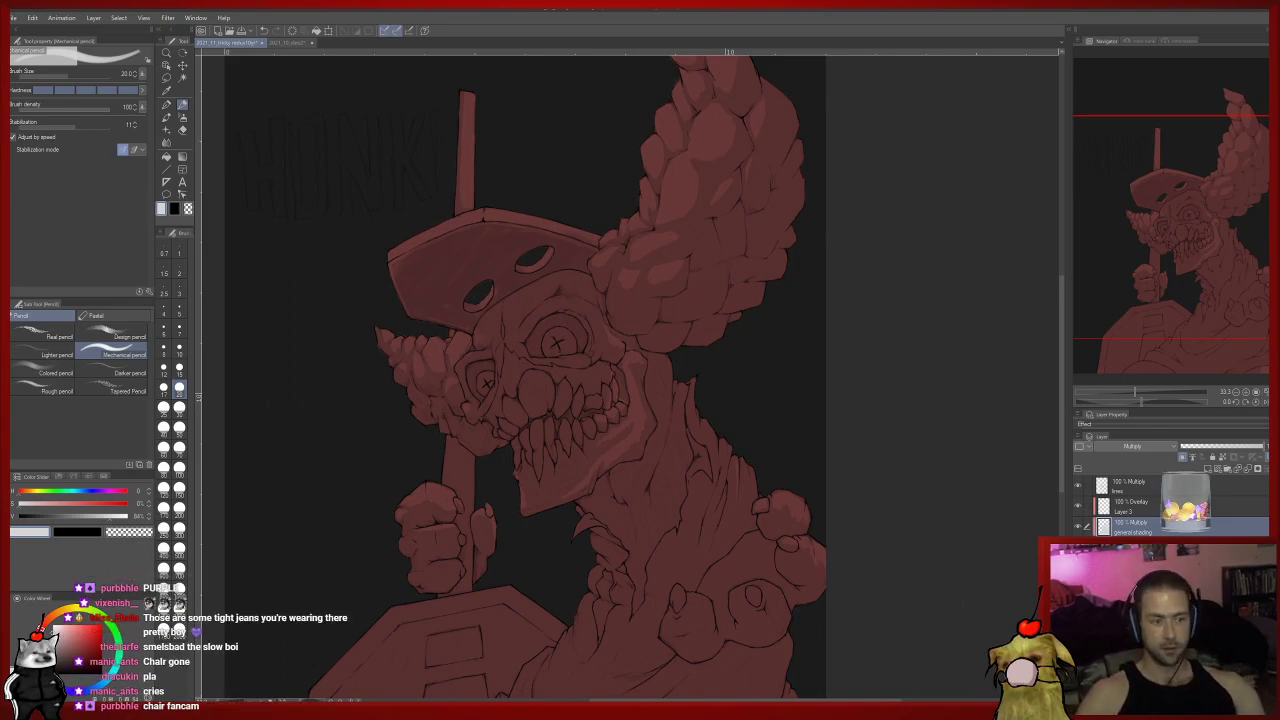
Shape the lower ridged folds on the back of the neck with size 30 soft-erased highlights and size 20 mechanical pencil shadows.
left_click_drag(723, 457, 779, 358)
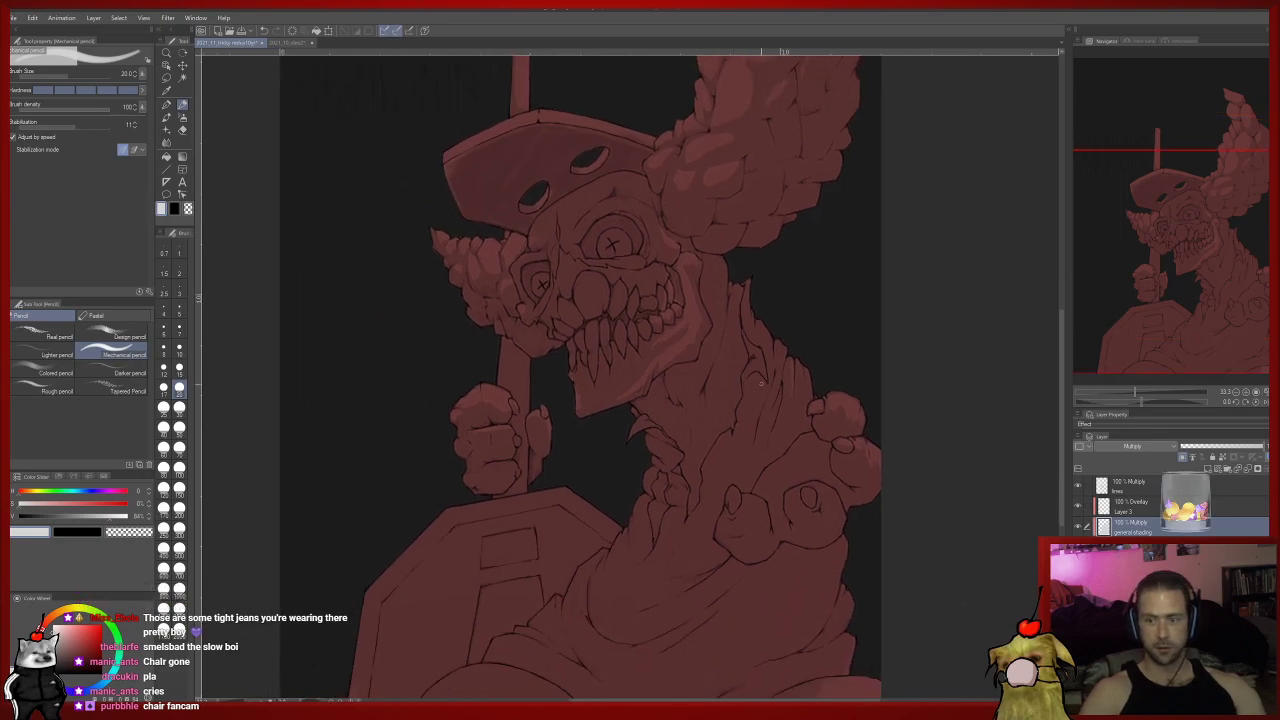
key("e")
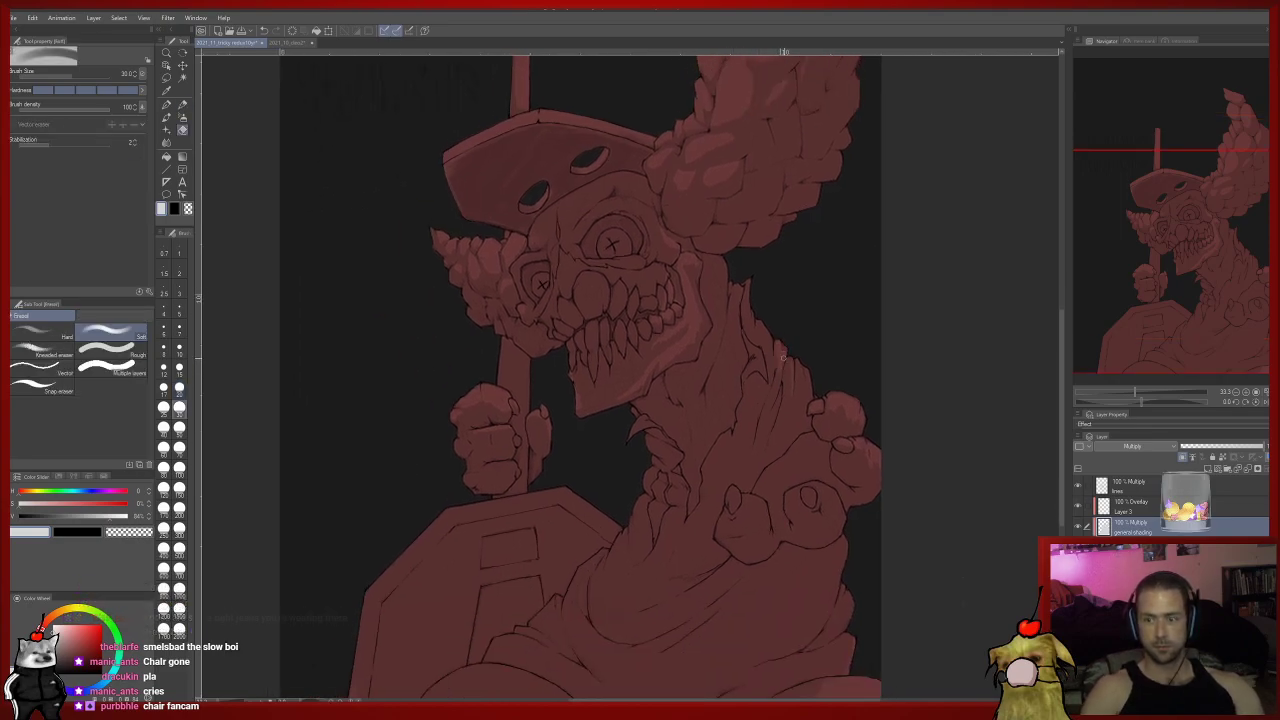
key("p")
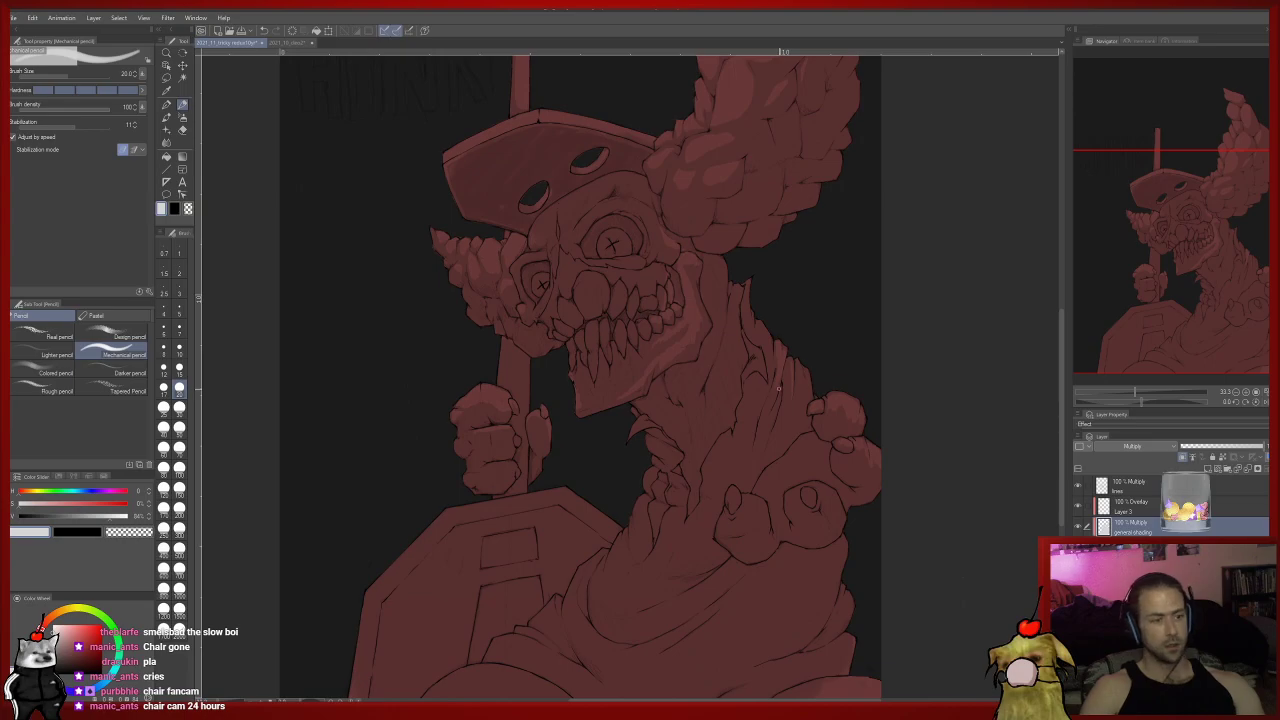
left_click_drag(776, 388, 752, 424)
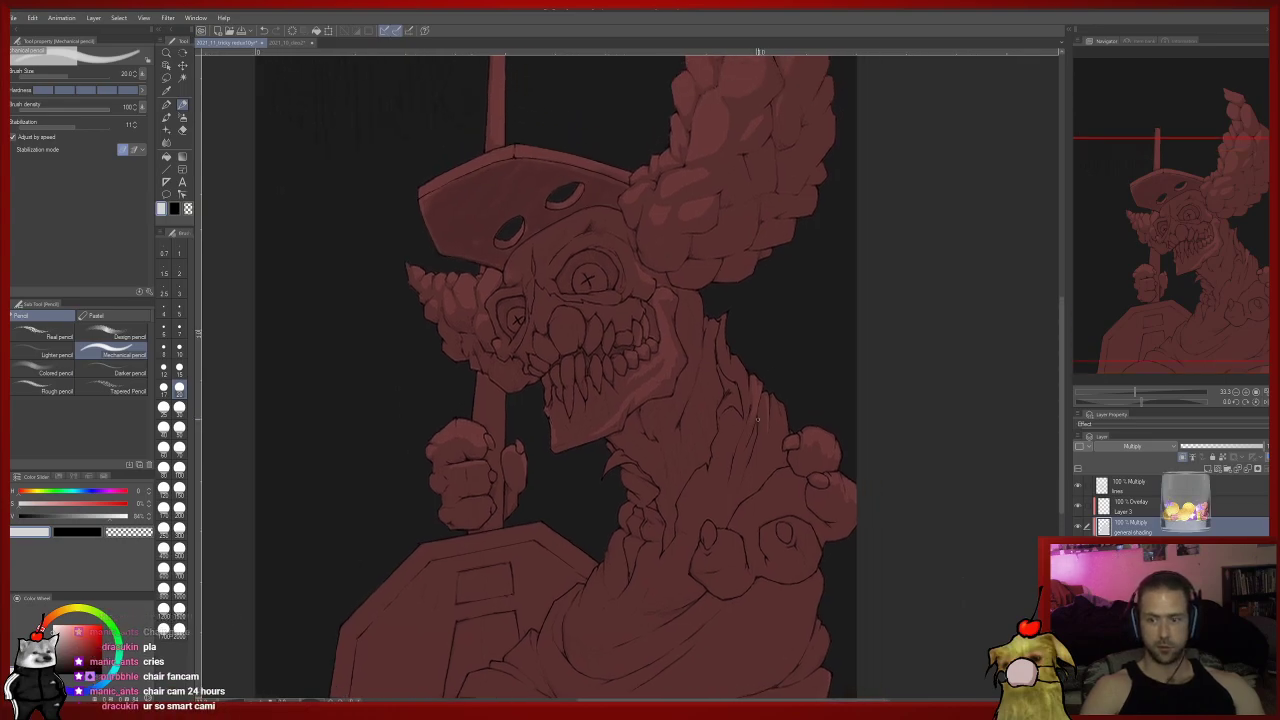
key("e")
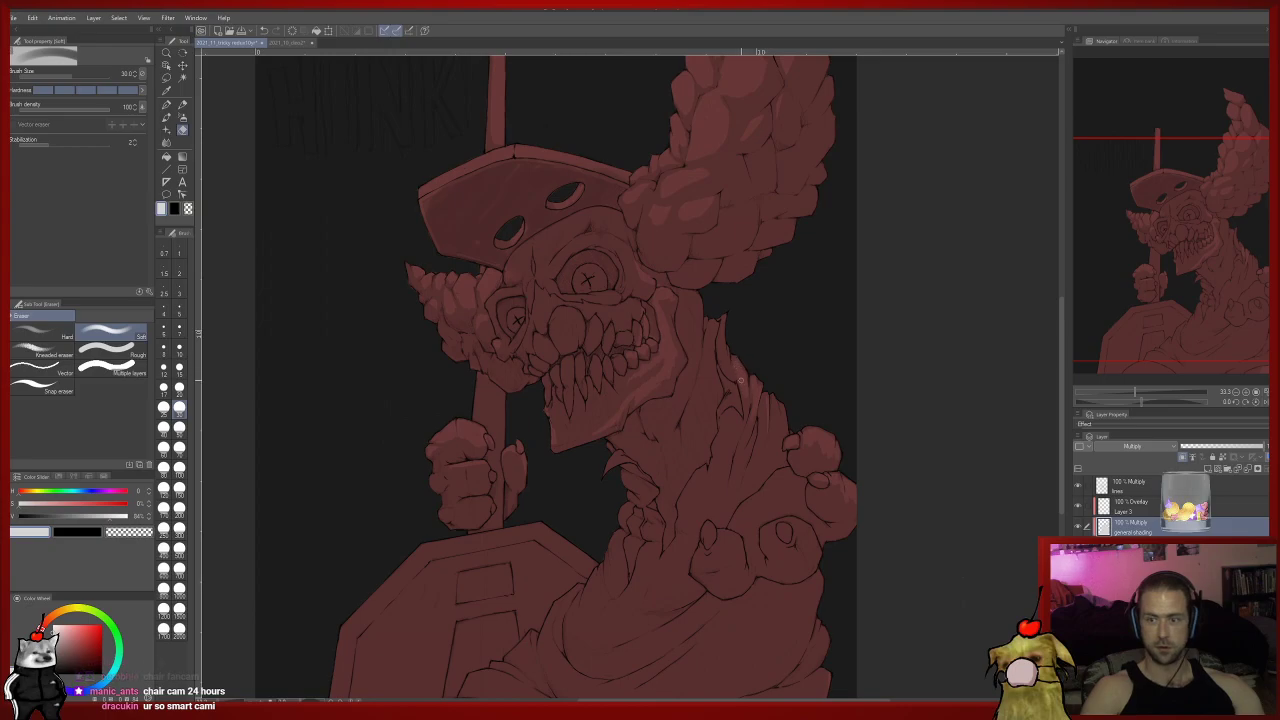
key("p")
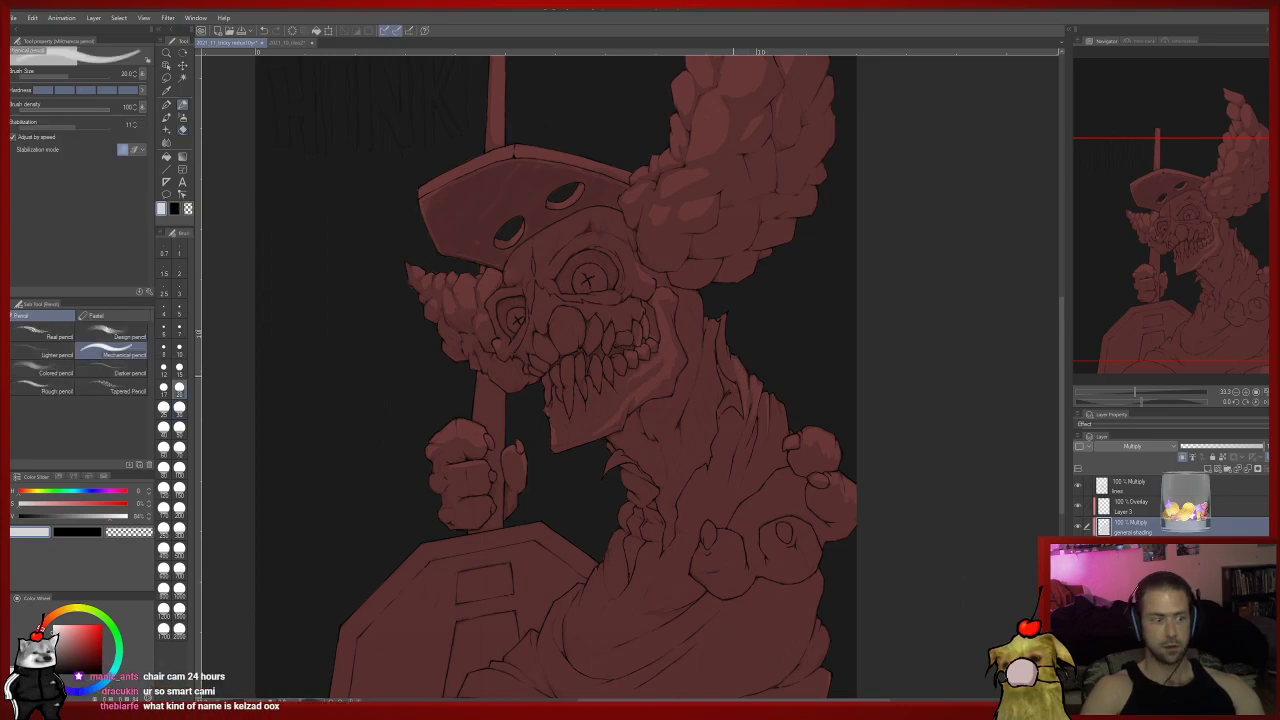
Shade the upper spiked ridges behind the jaw and down the nape with size 20 pencil shadows and size 30 soft-erased highlights.
left_click_drag(744, 405, 724, 460)
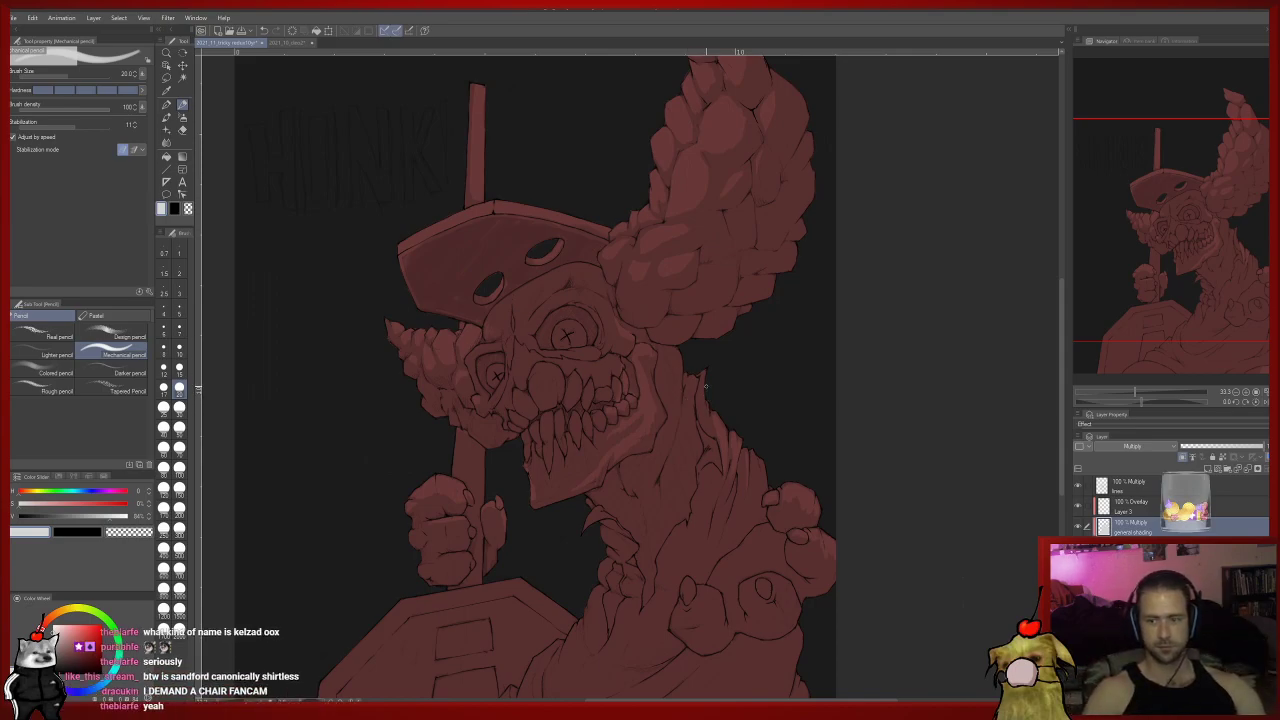
key("e")
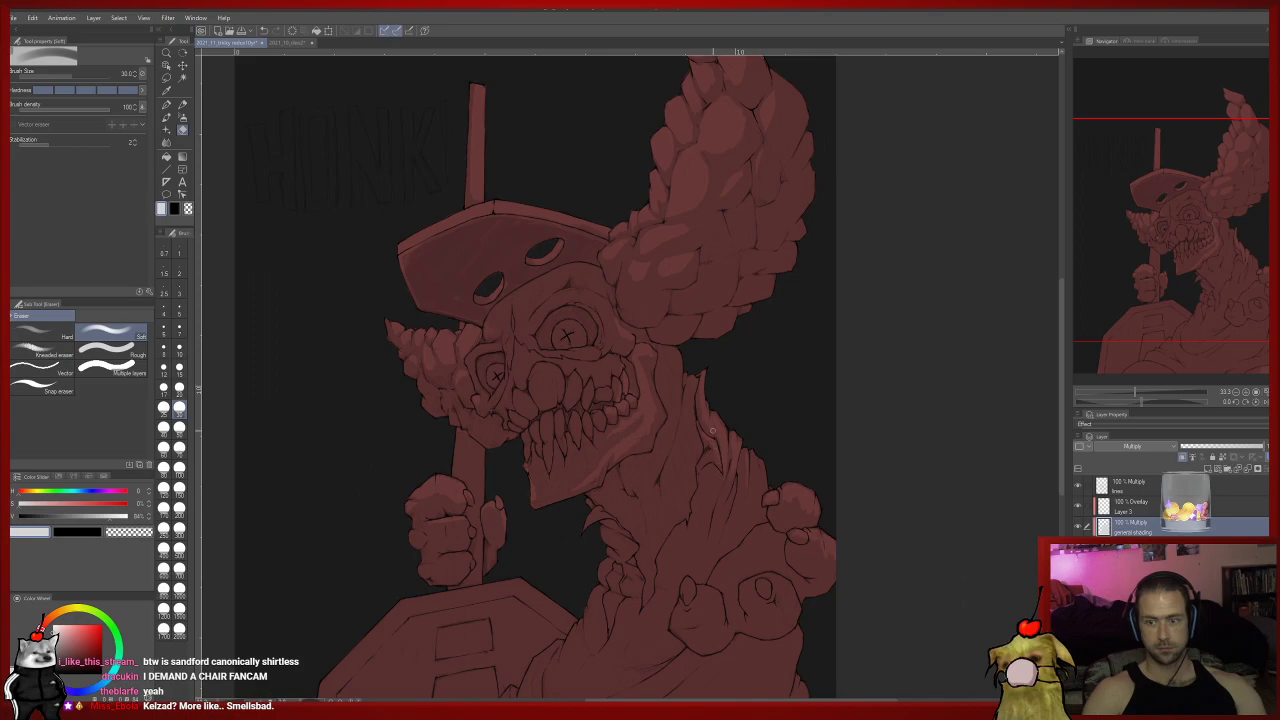
key("p")
mouse_move(723, 481)
left_mouse_down()
mouse_move(588, 450)
mouse_move(608, 420)
left_mouse_up()
left_click_drag(658, 380, 667, 368)
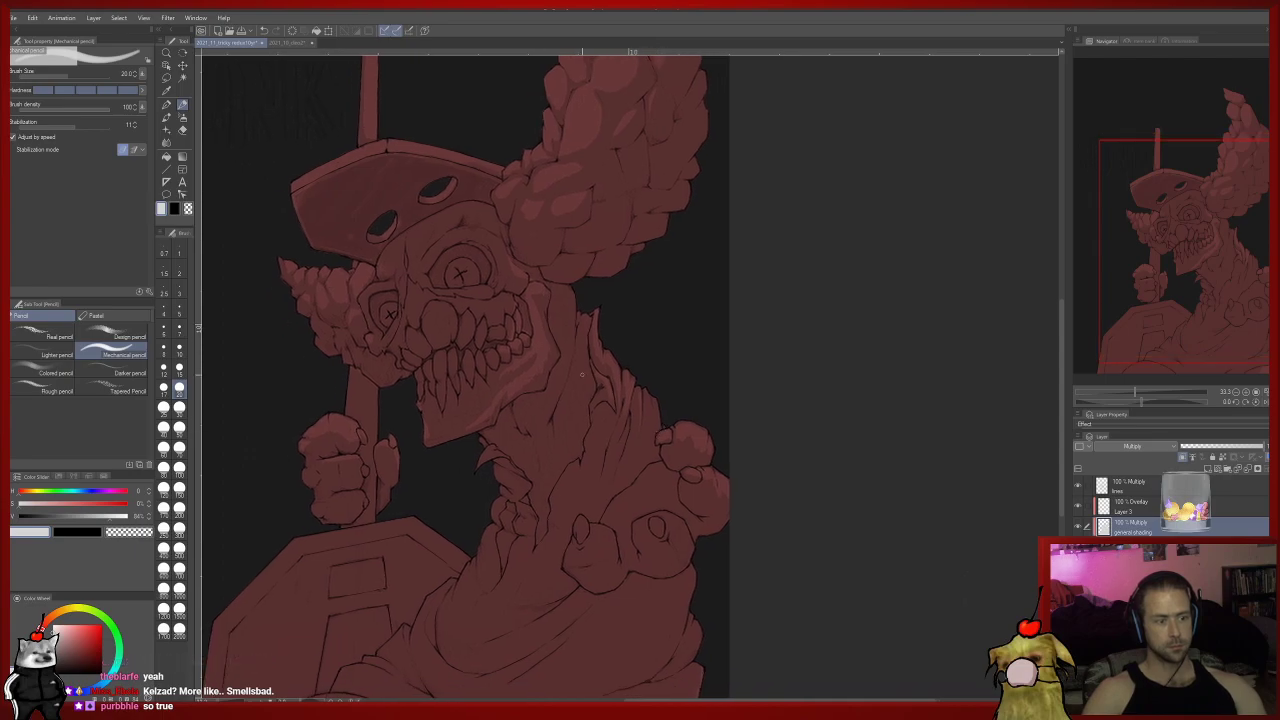
key("e")
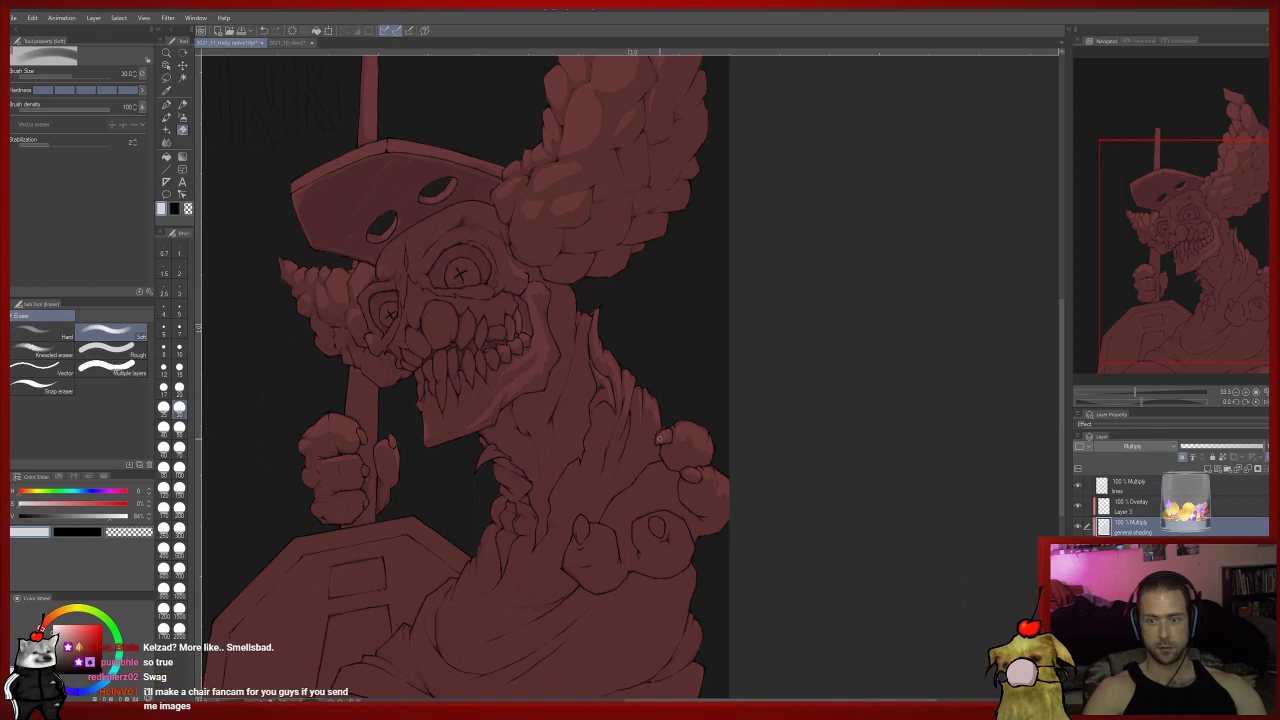
key("p")
Erase size 30 soft highlights on the folds at the front base of the neck beside the sign, trimming them with the size 20 pencil.
left_click_drag(652, 413, 662, 443)
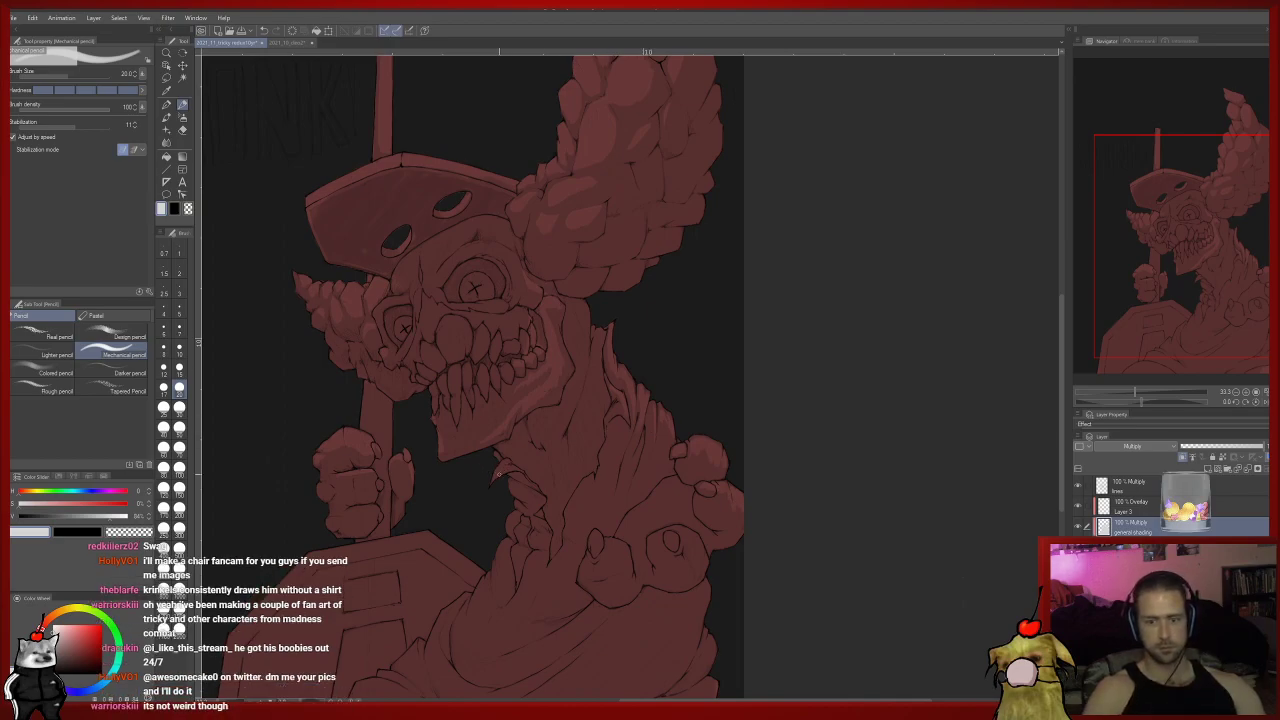
key("e")
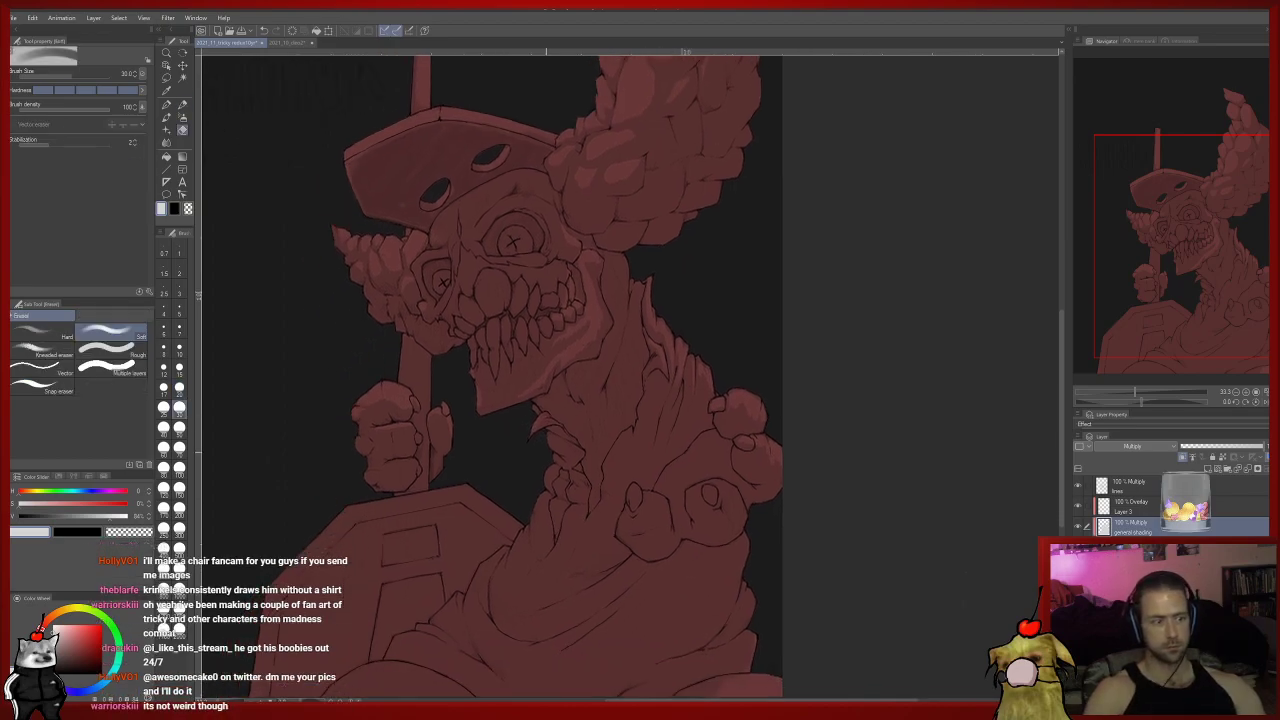
left_click_drag(532, 497, 518, 521)
left_click_drag(532, 571, 567, 514)
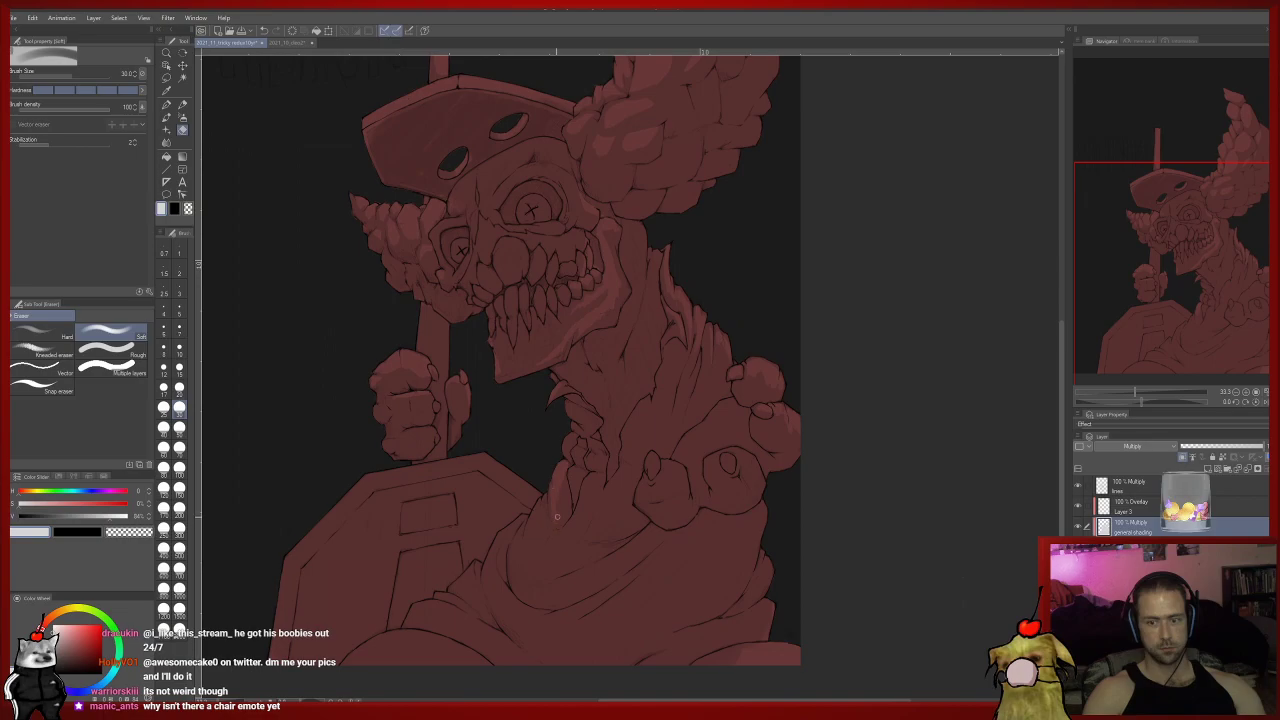
key("p")
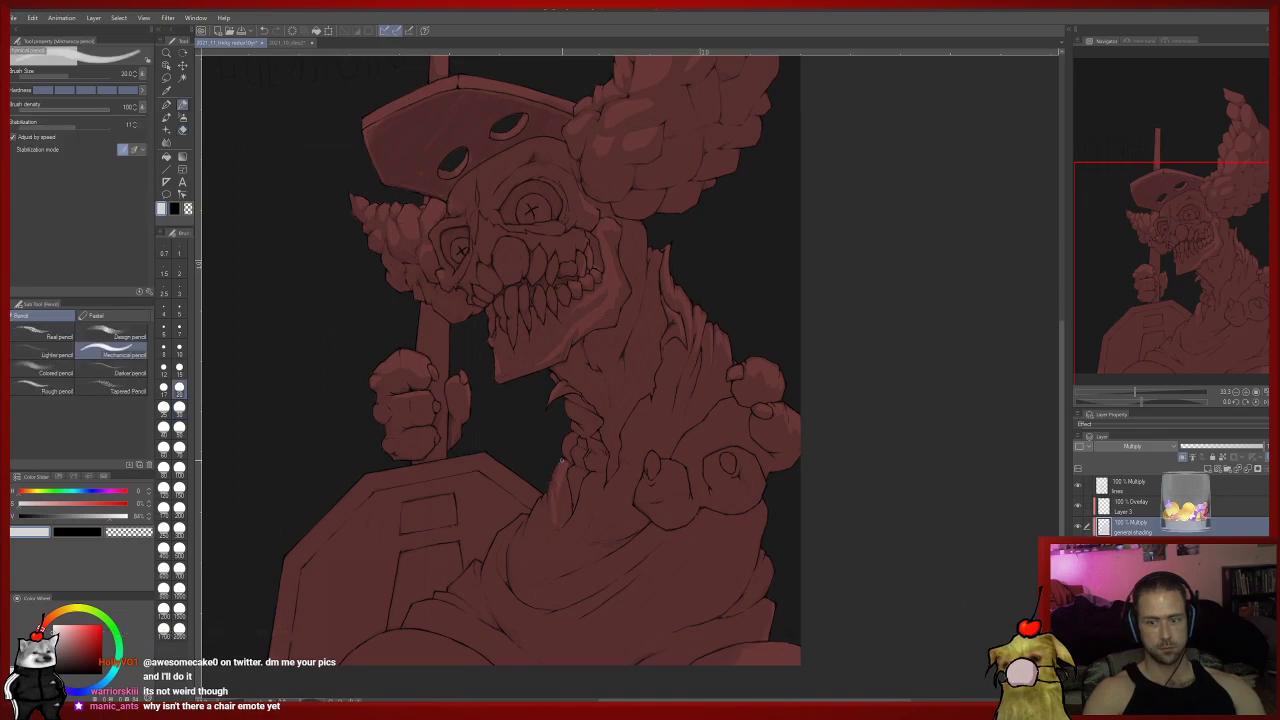
key("e")
key("p")
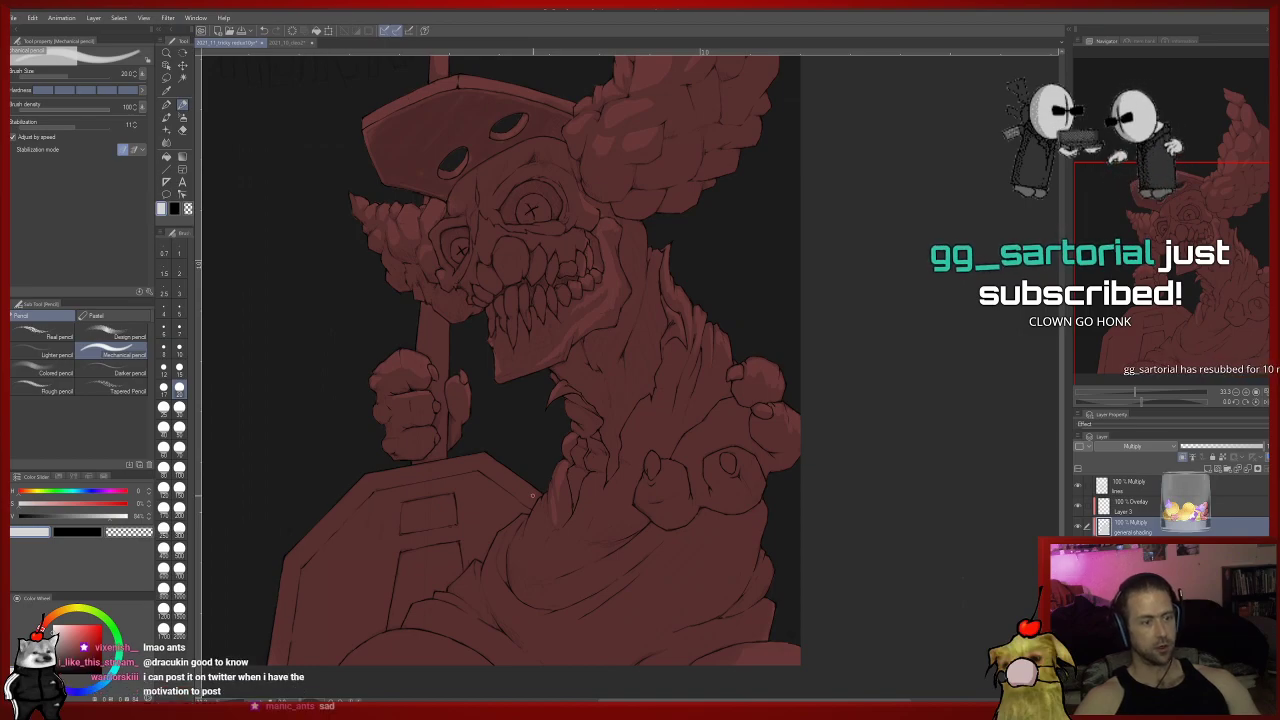
Carve a broad soft-erased highlight along the shoulder bulge above the two nubbed growths, refining its edges with the size 20 mechanical pencil.
left_click_drag(659, 383, 647, 532)
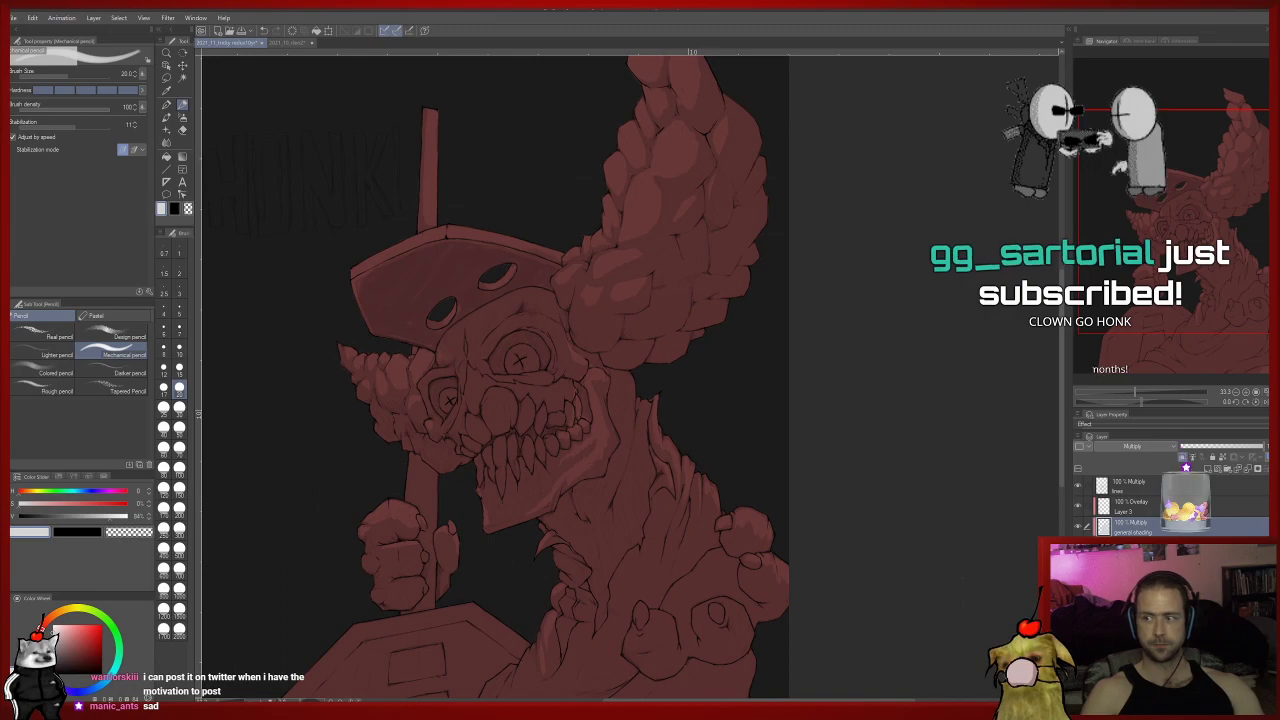
scroll(647, 462, "down", 6)
scroll(660, 454, "up", 5)
left_click_drag(660, 454, 665, 342)
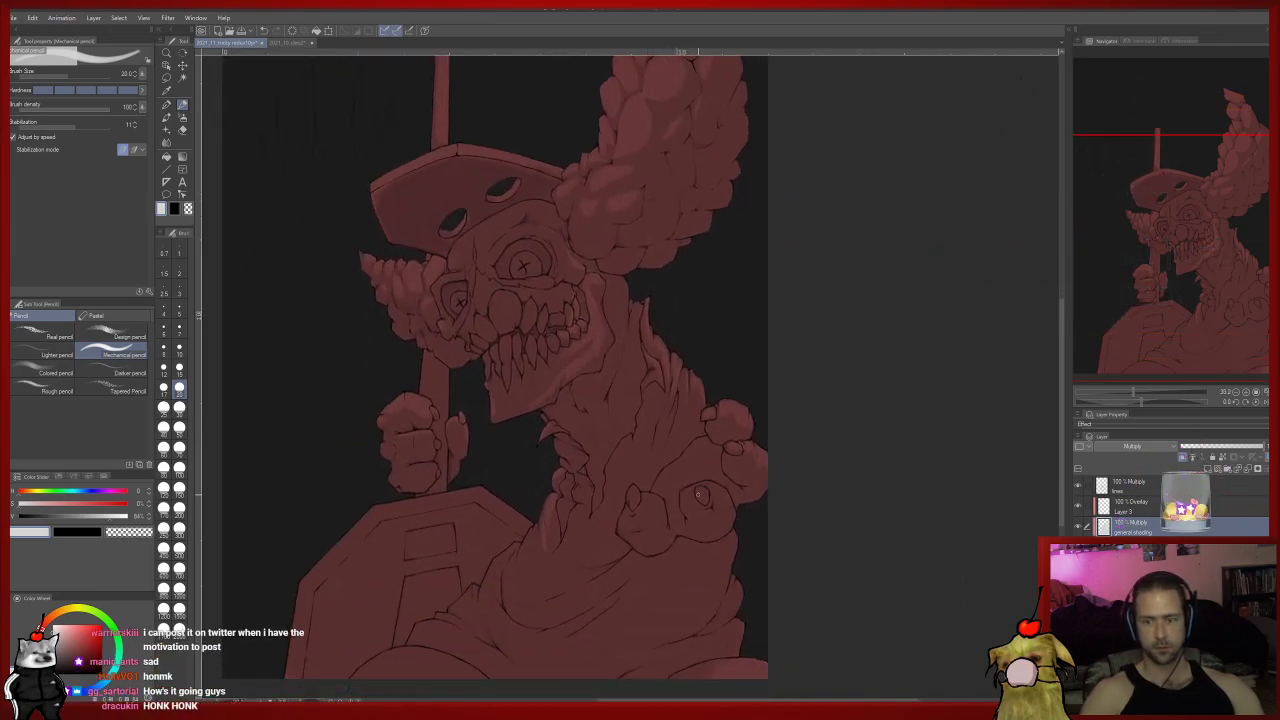
key("e")
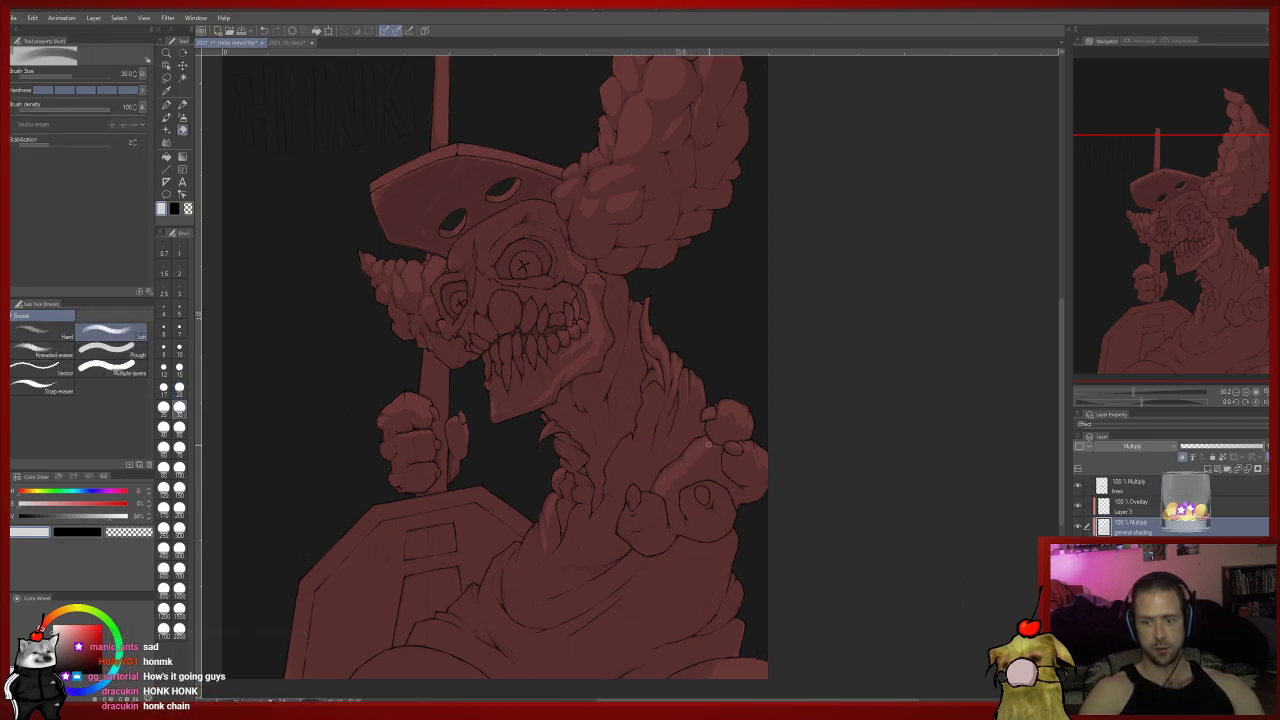
key("p")
key("e")
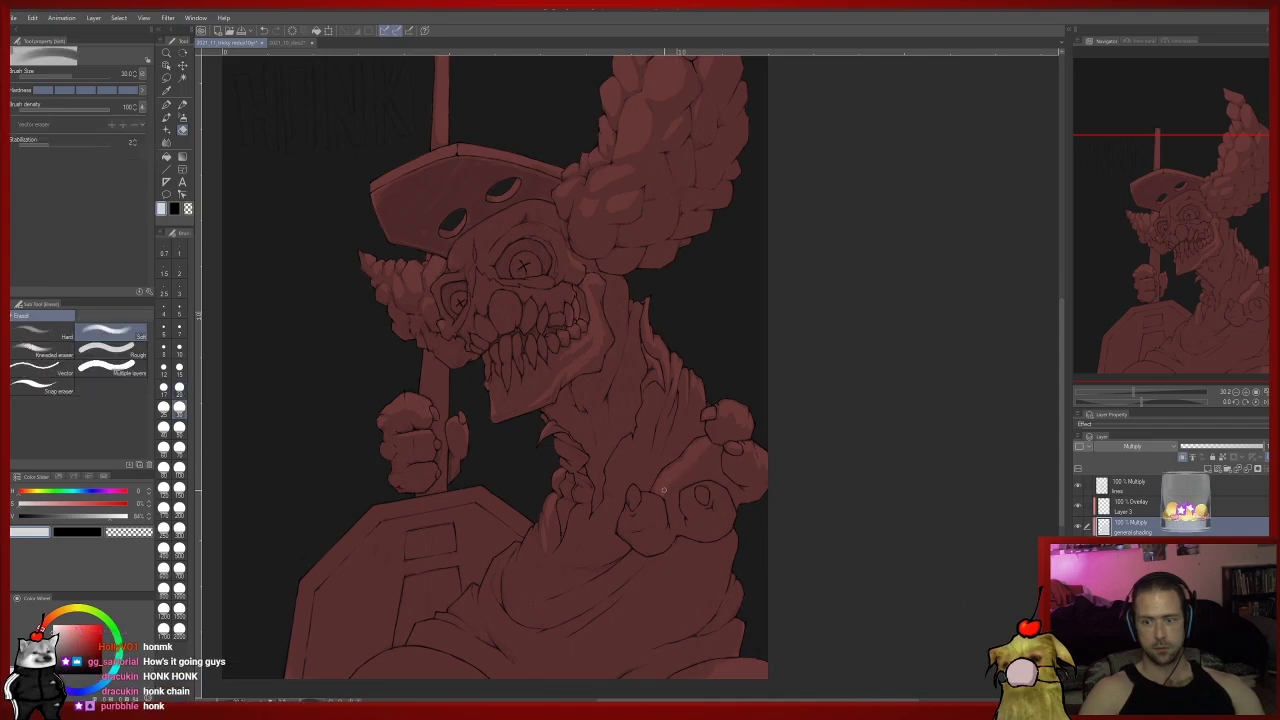
key("p")
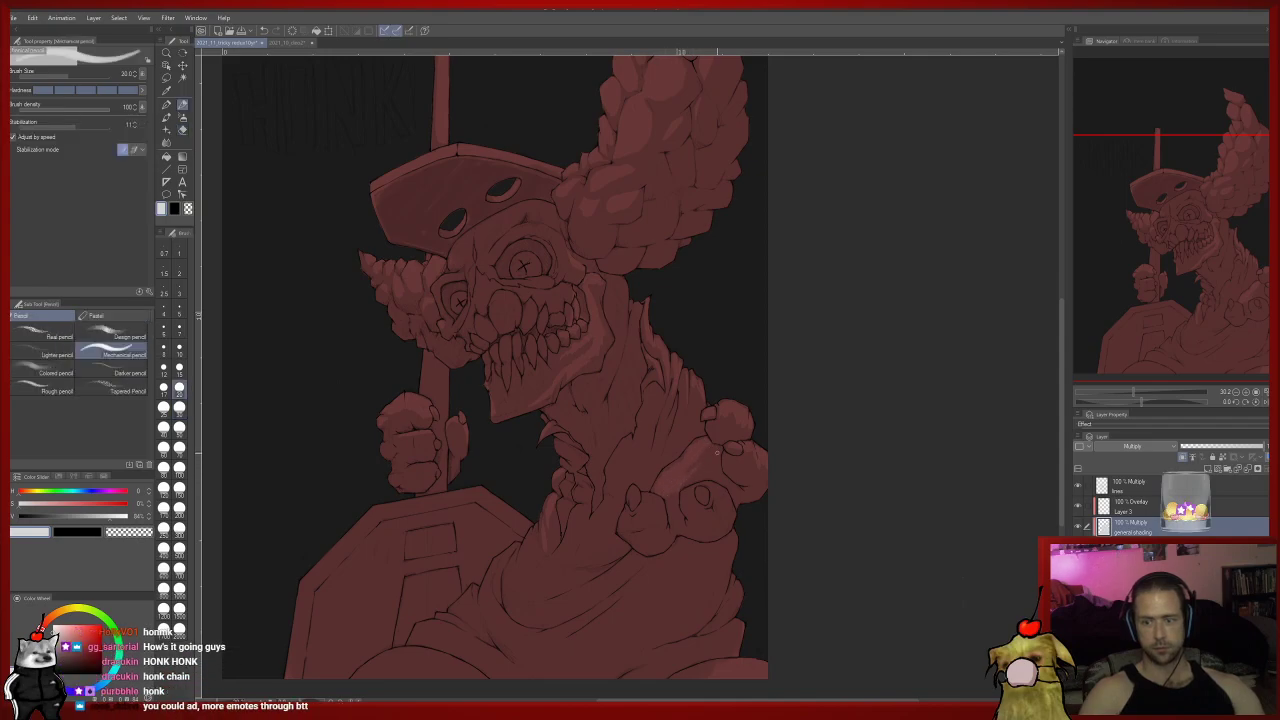
key("e")
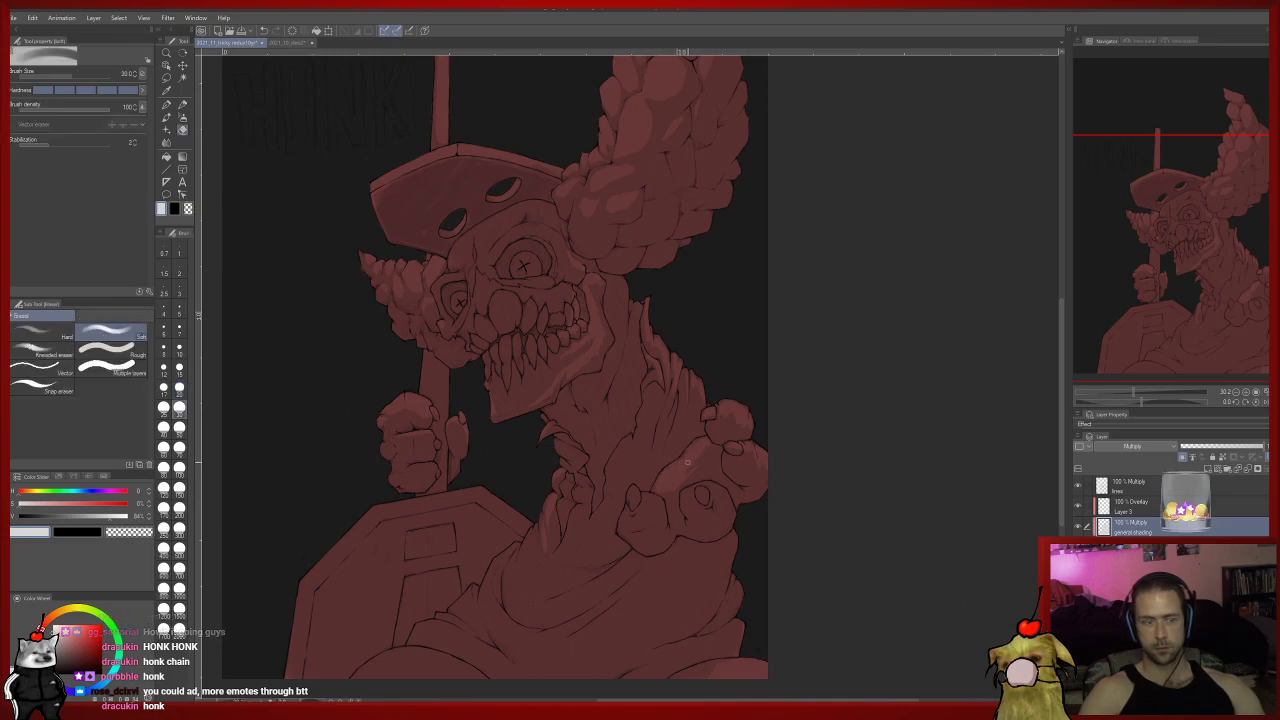
Model the outer nubbed growth on the shoulder with size 30 soft-erased highlights and size 20 pencil shadows around its central nub.
mouse_move(691, 511)
left_mouse_down()
mouse_move(690, 470)
mouse_move(681, 490)
left_mouse_up()
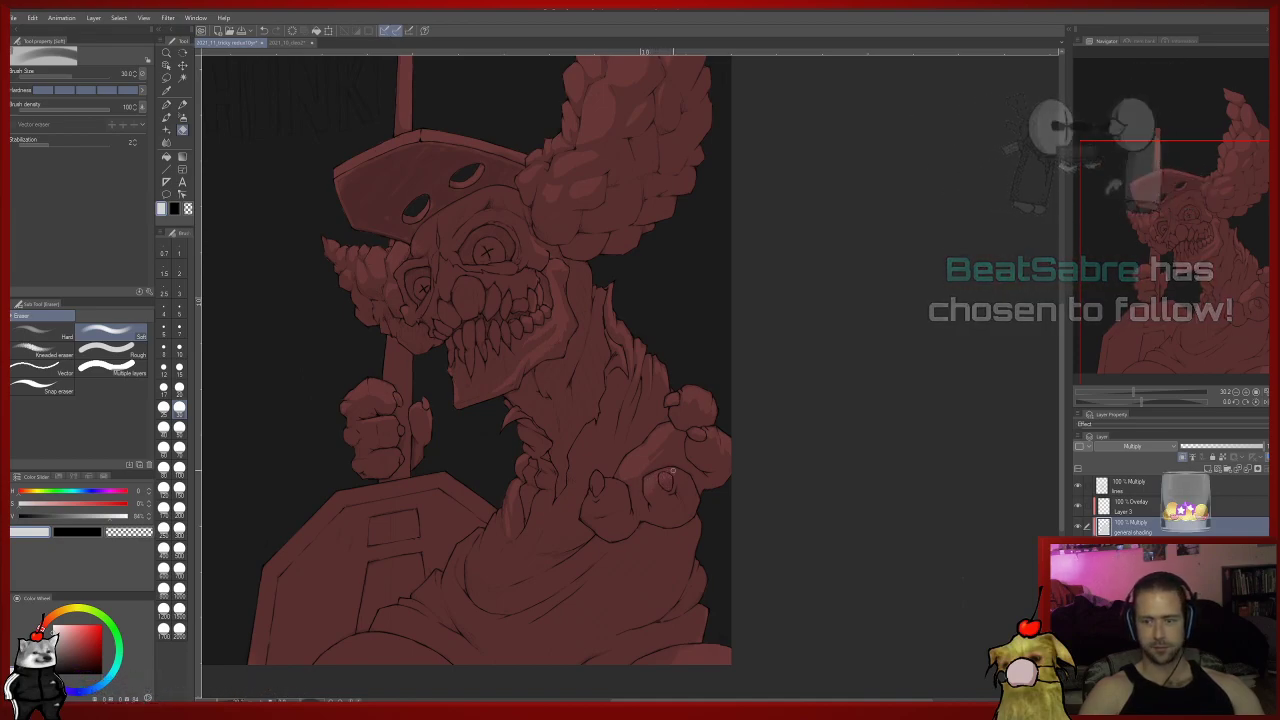
key("p")
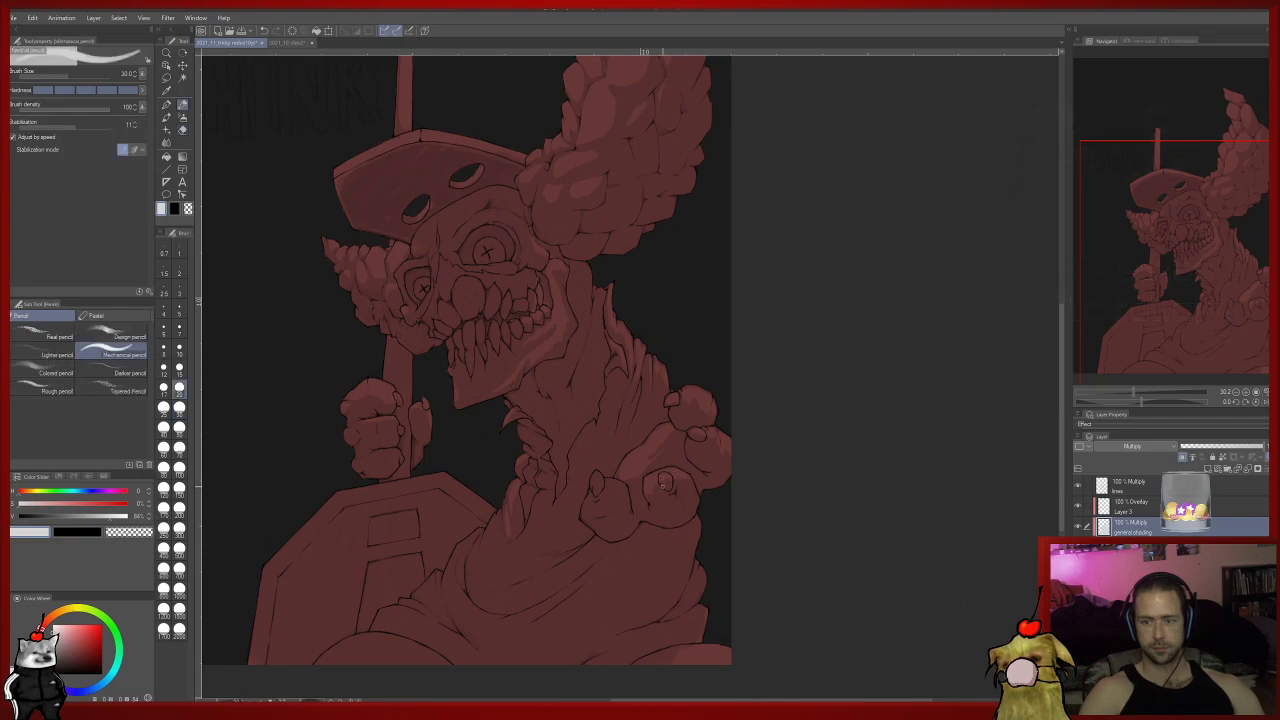
key("e")
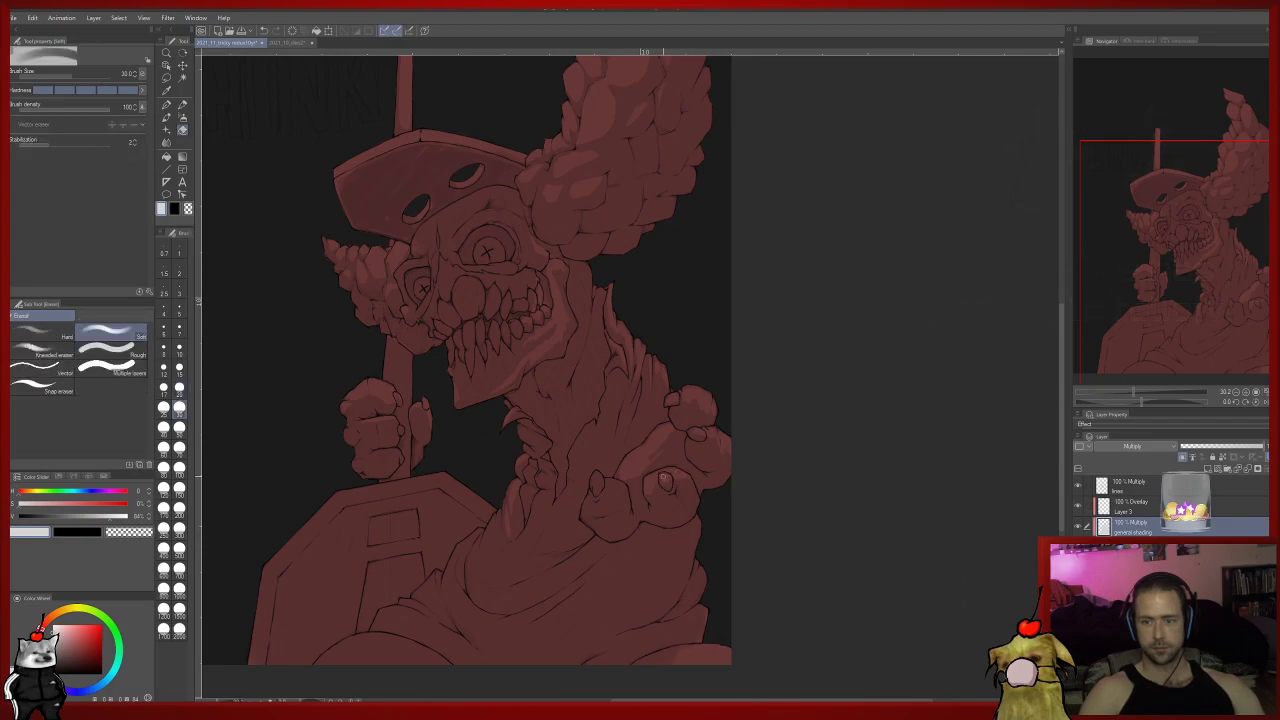
key("p")
key("e")
key("p")
key("e")
key("p")
key("e")
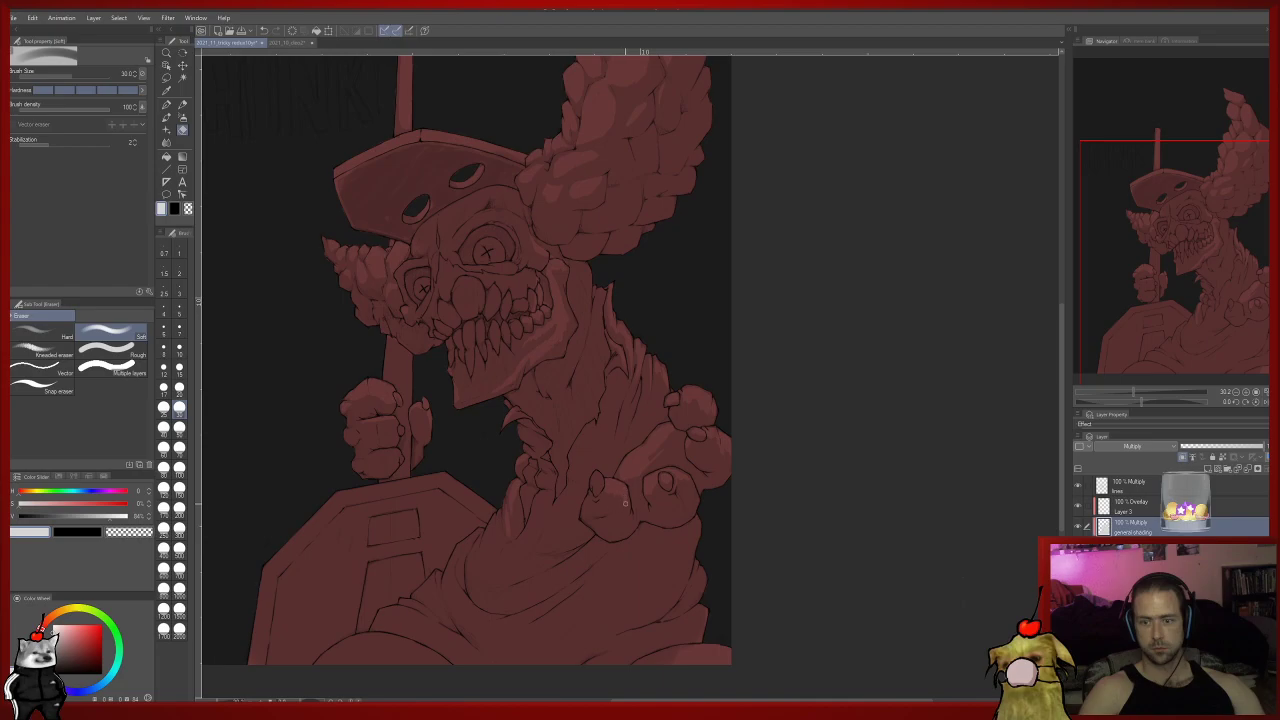
Model the inner nubbed growth nearer the neck, alternating size 30 soft-erased highlights on its nub and surface with size 20 pencil shadows.
key("p")
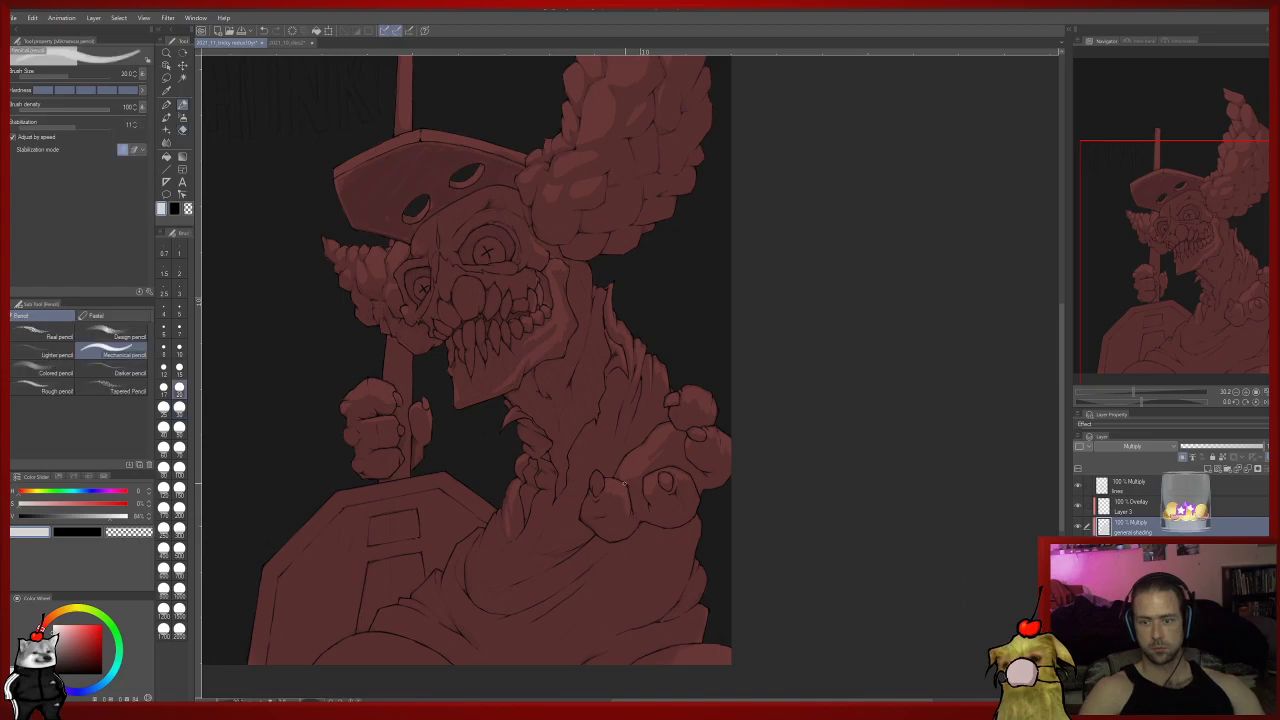
key("e")
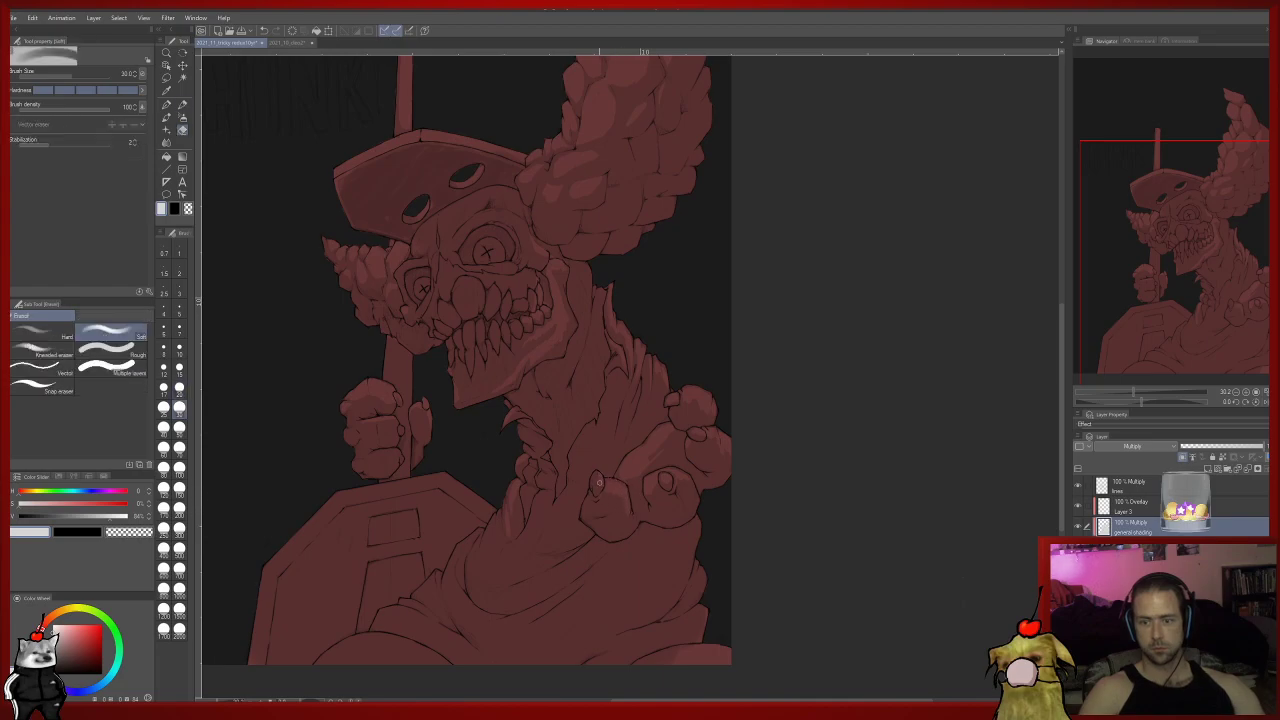
key("p")
key("e")
key("p")
key("e")
key("p")
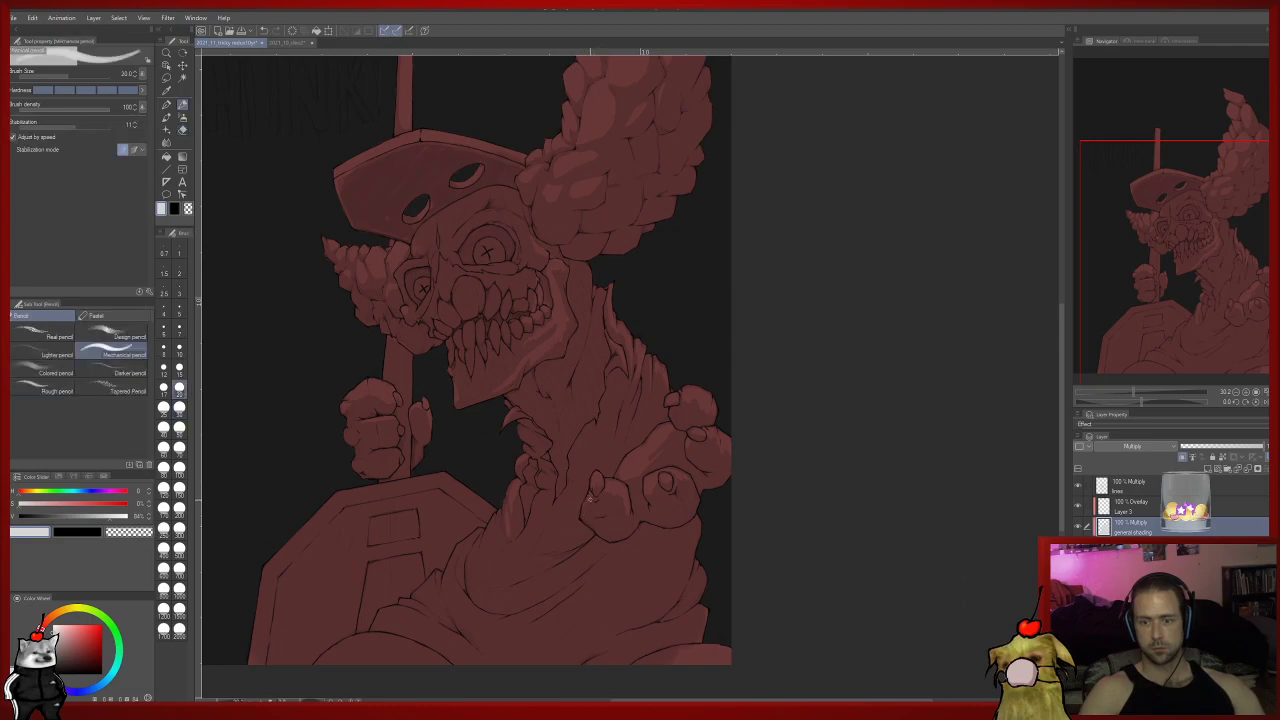
key("e")
key("p")
key("e")
key("p")
Add size 30 soft-erased highlights to the neck folds just above the shoulder growths and refine them with the size 20 mechanical pencil.
mouse_move(621, 502)
left_mouse_down()
mouse_move(598, 556)
mouse_move(617, 527)
left_mouse_up()
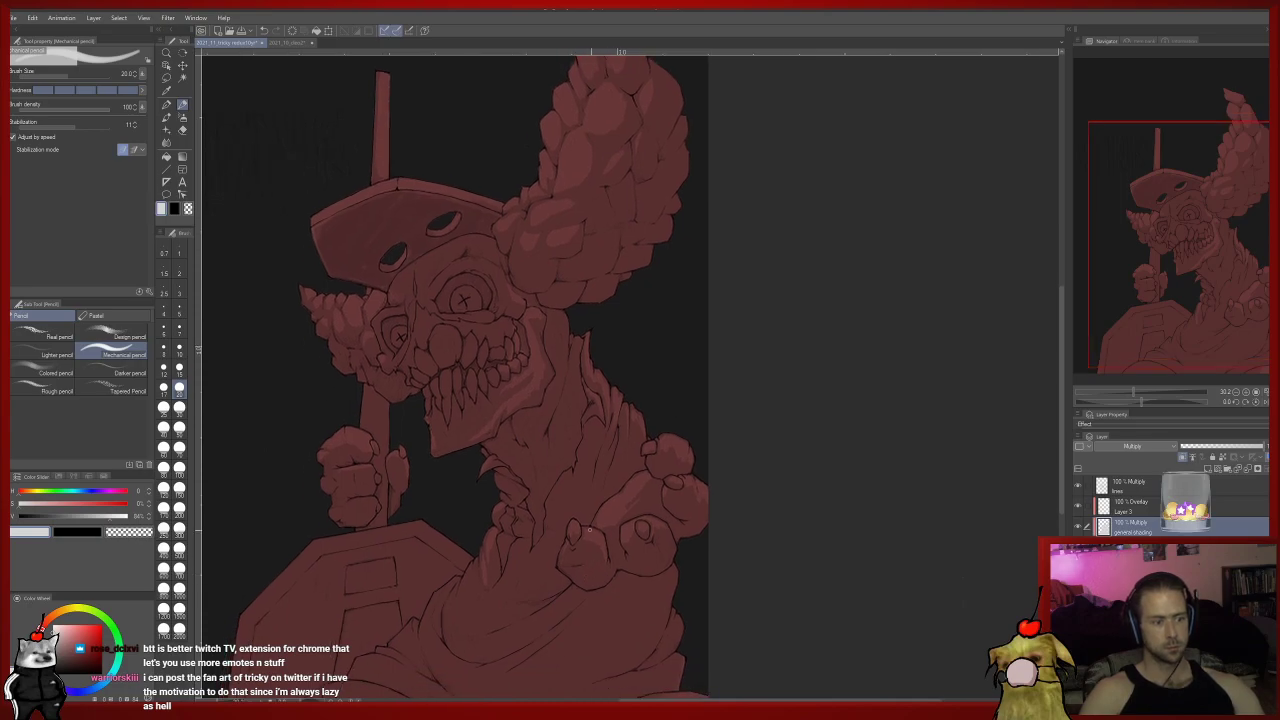
key("e")
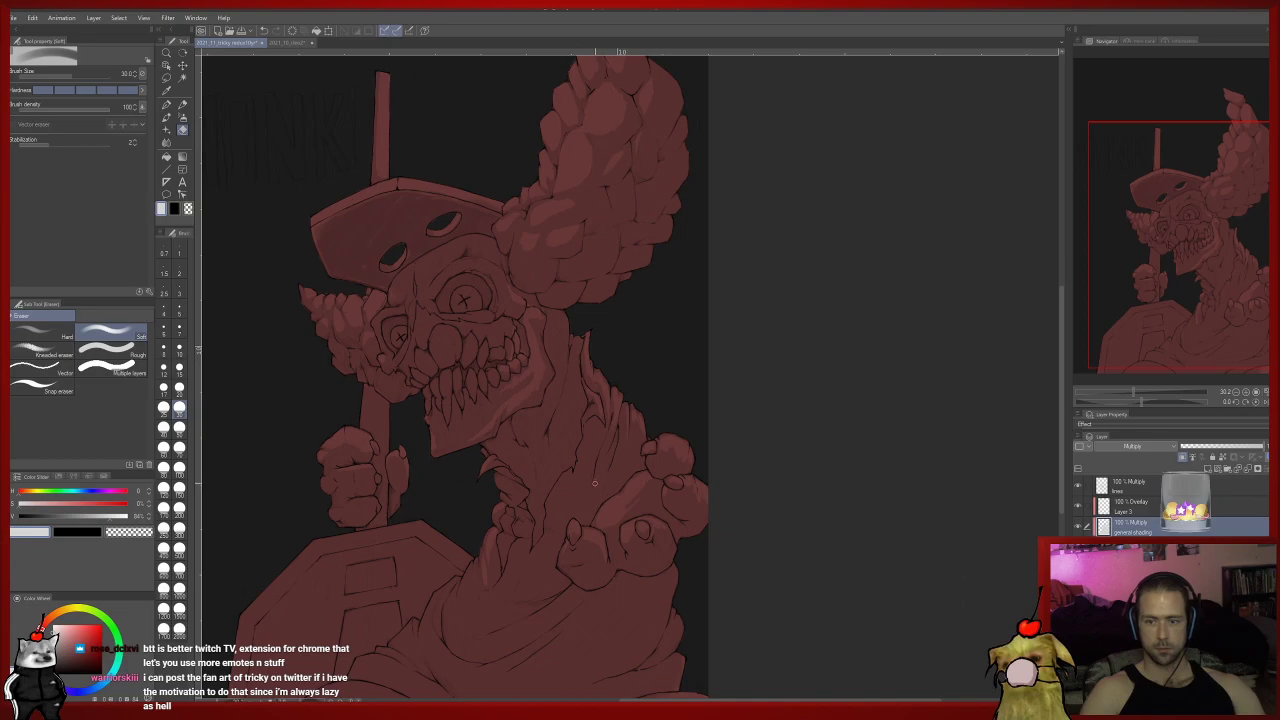
key("p")
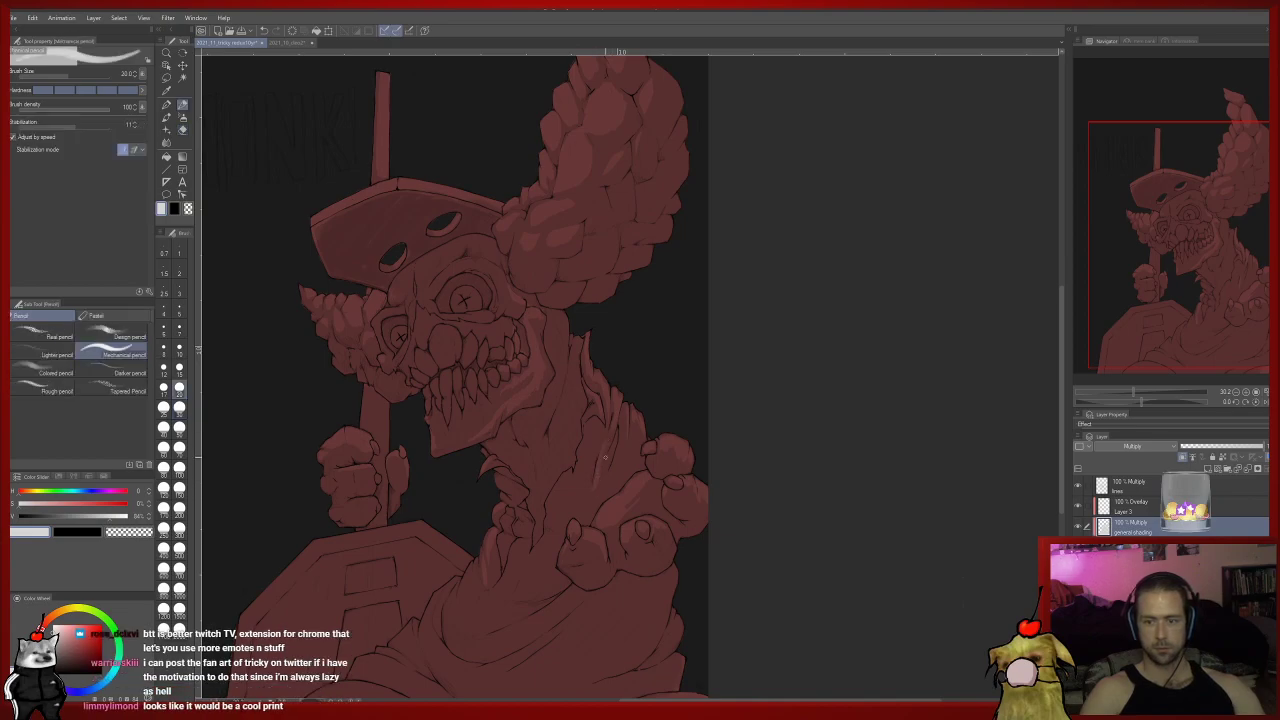
key("e")
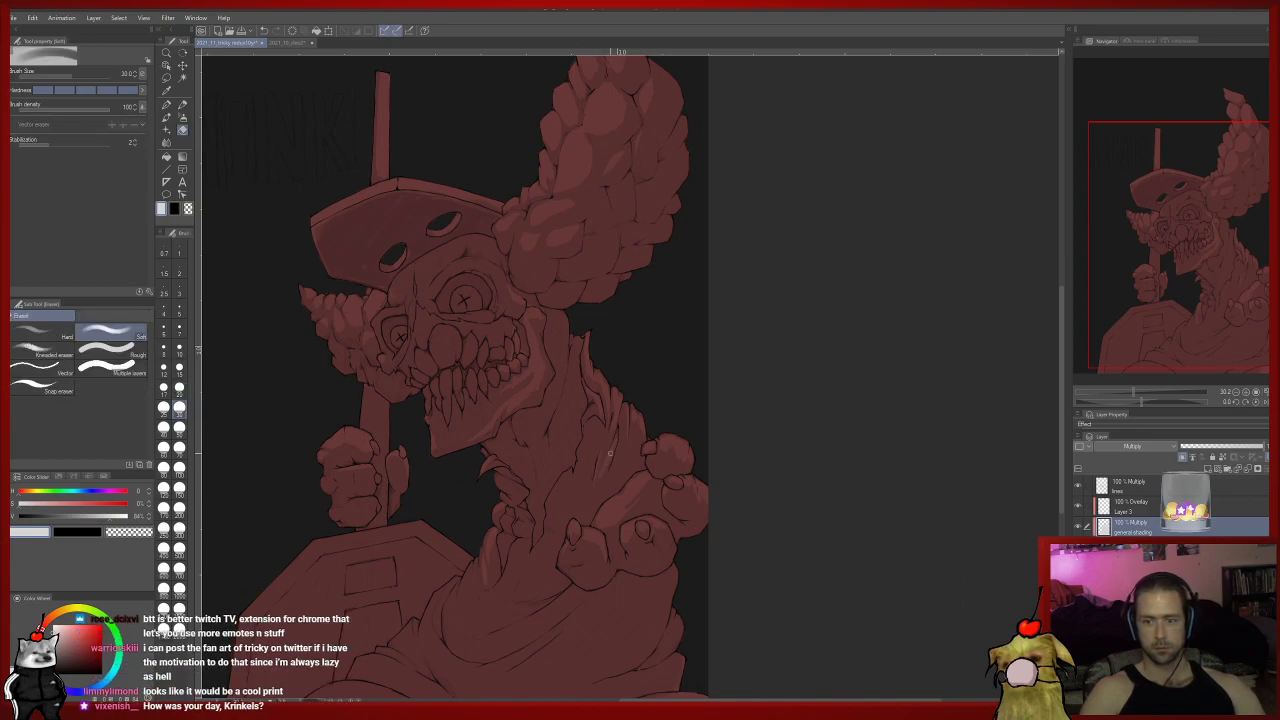
key("p")
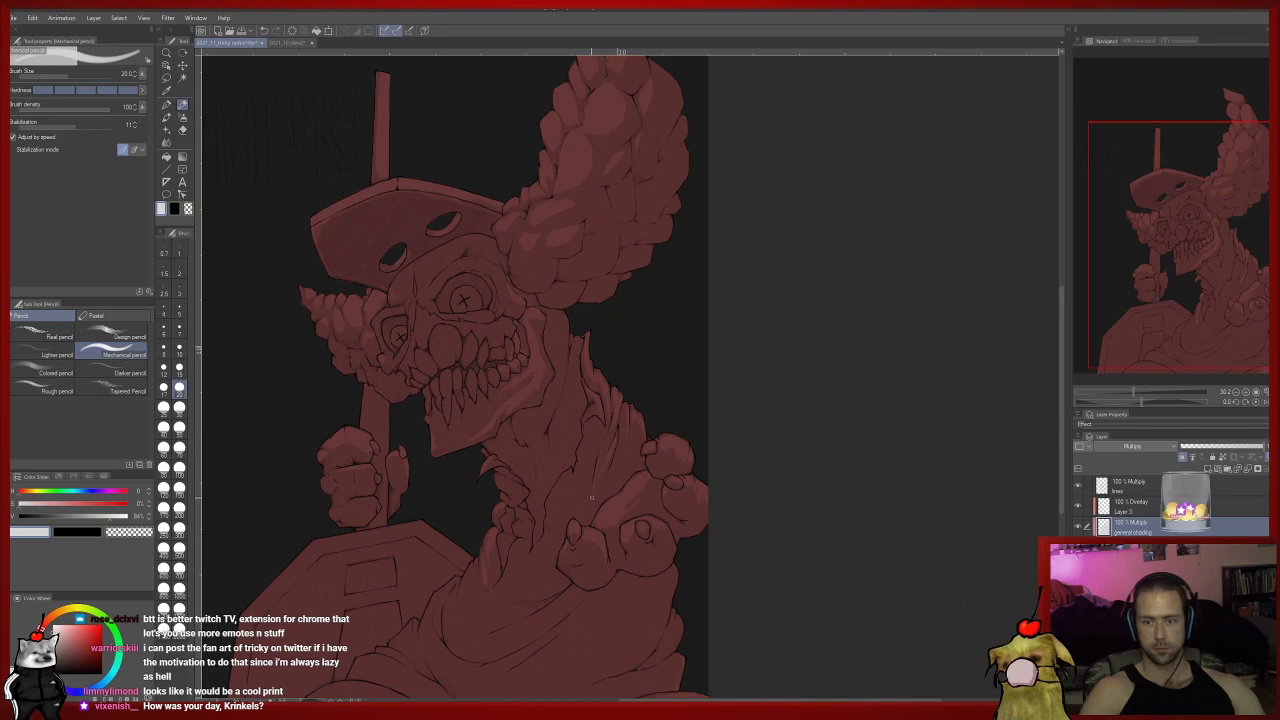
left_click_drag(599, 483, 583, 479)
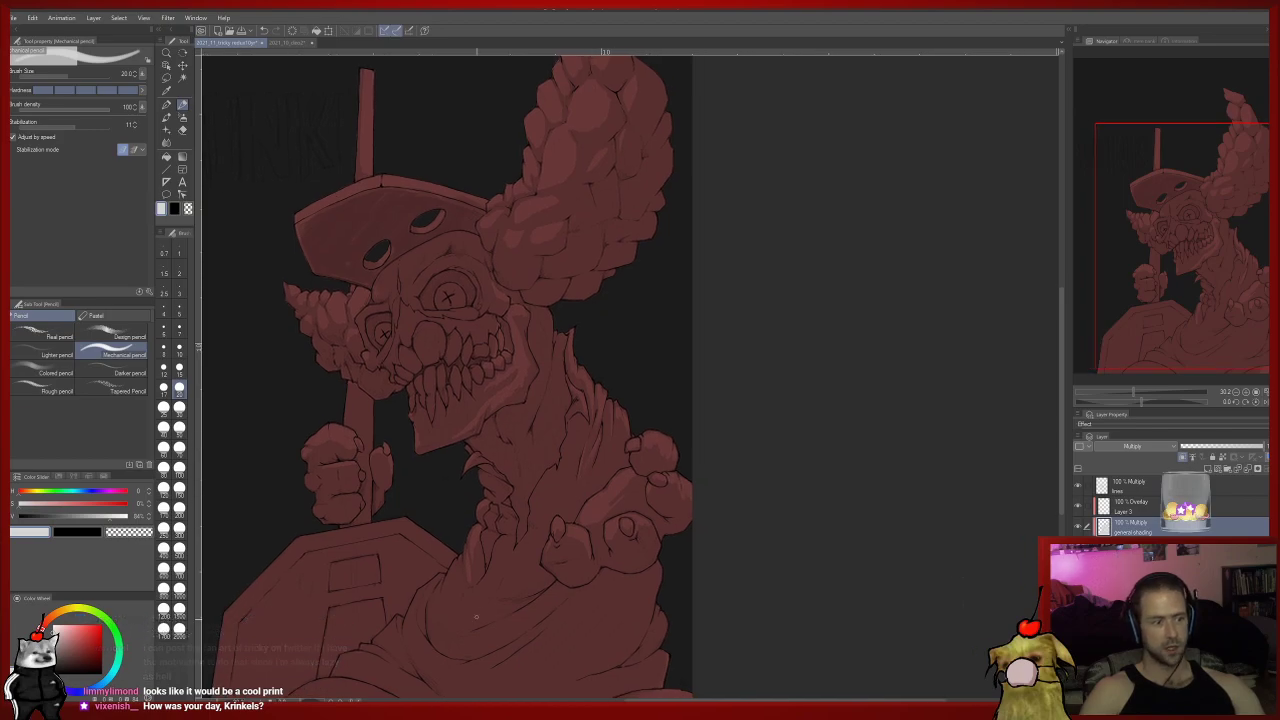
left_click_drag(418, 630, 524, 515)
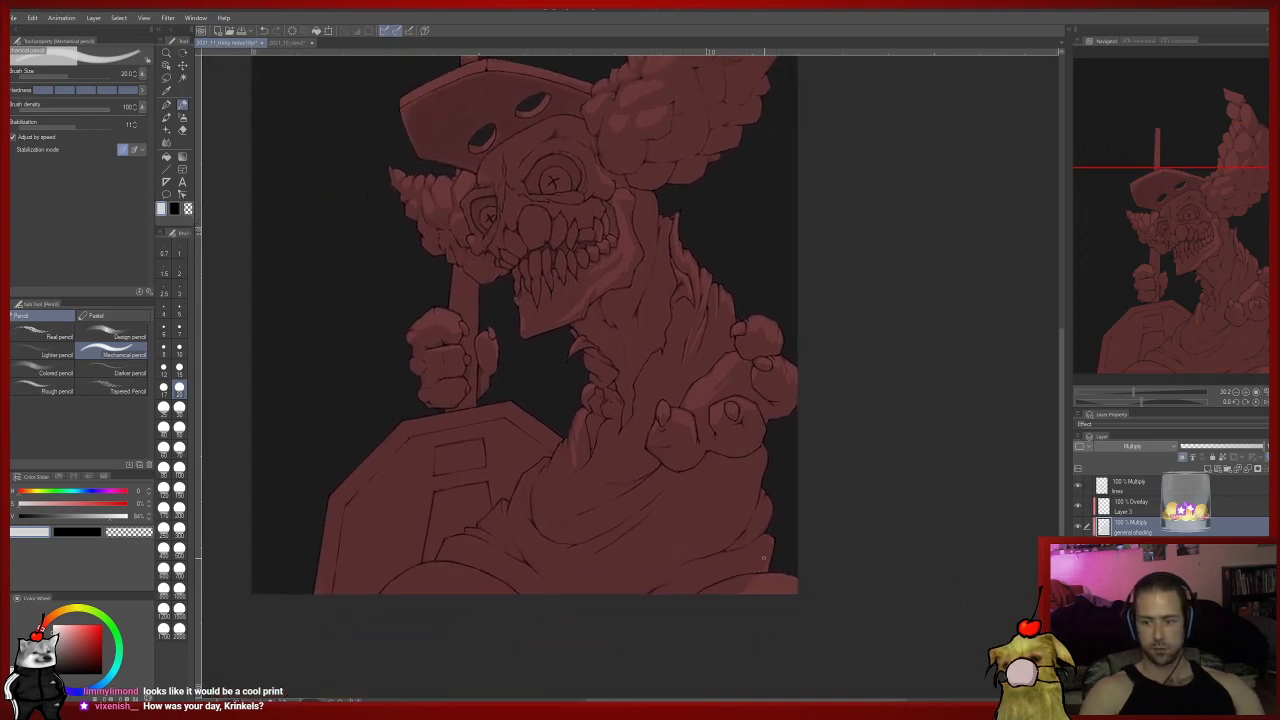
Even out the chest shading below the shoulder growths with the size 200 mechanical pencil and size 30 soft eraser.
left_click(179, 507)
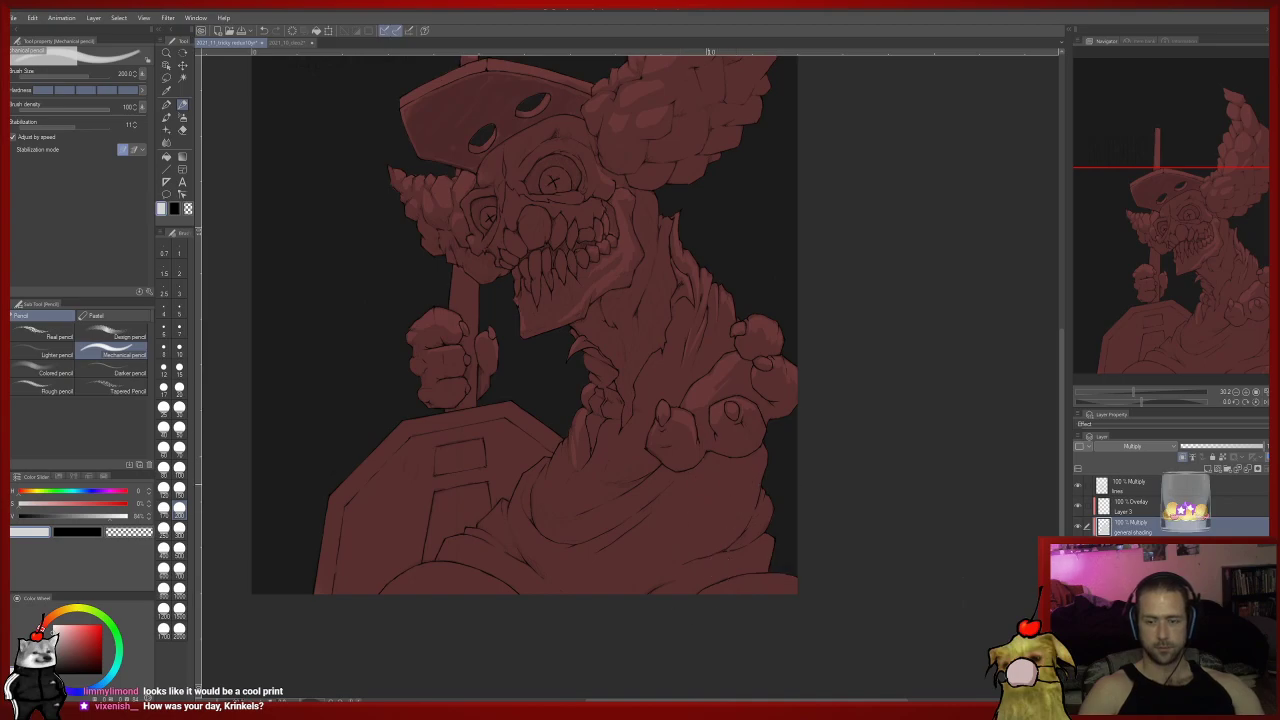
left_click_drag(621, 501, 635, 590)
key("e")
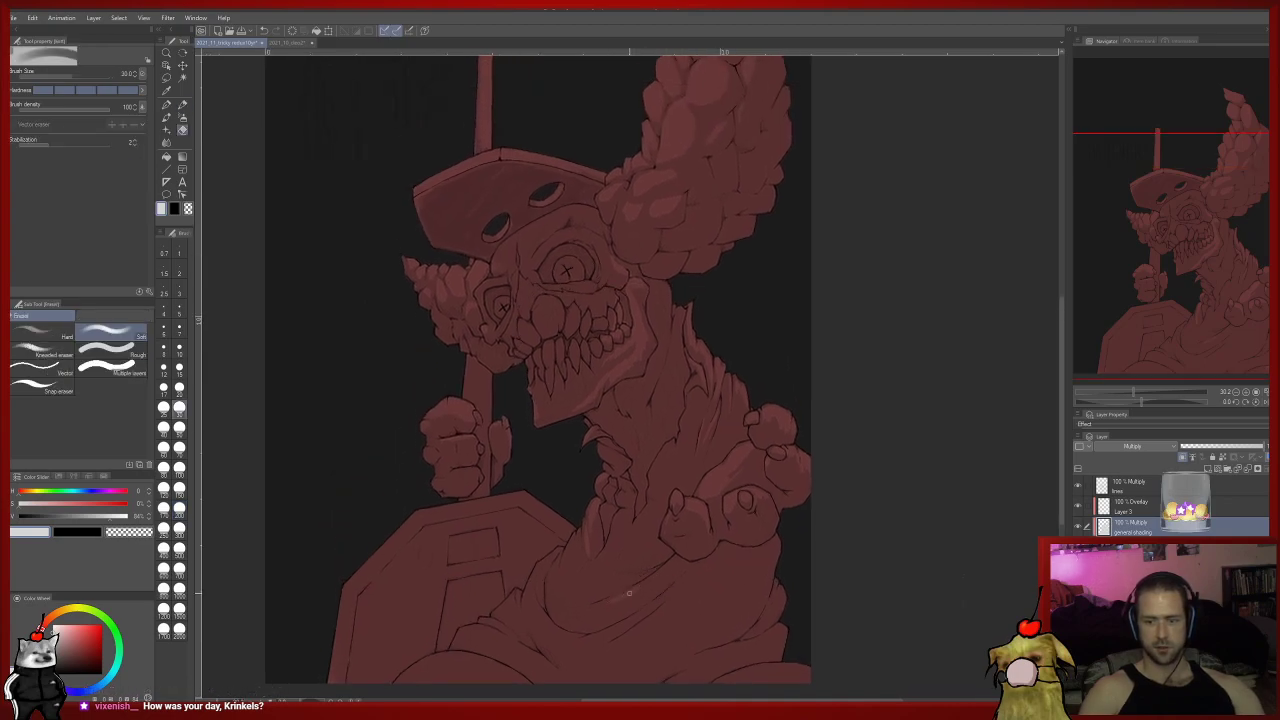
key("p")
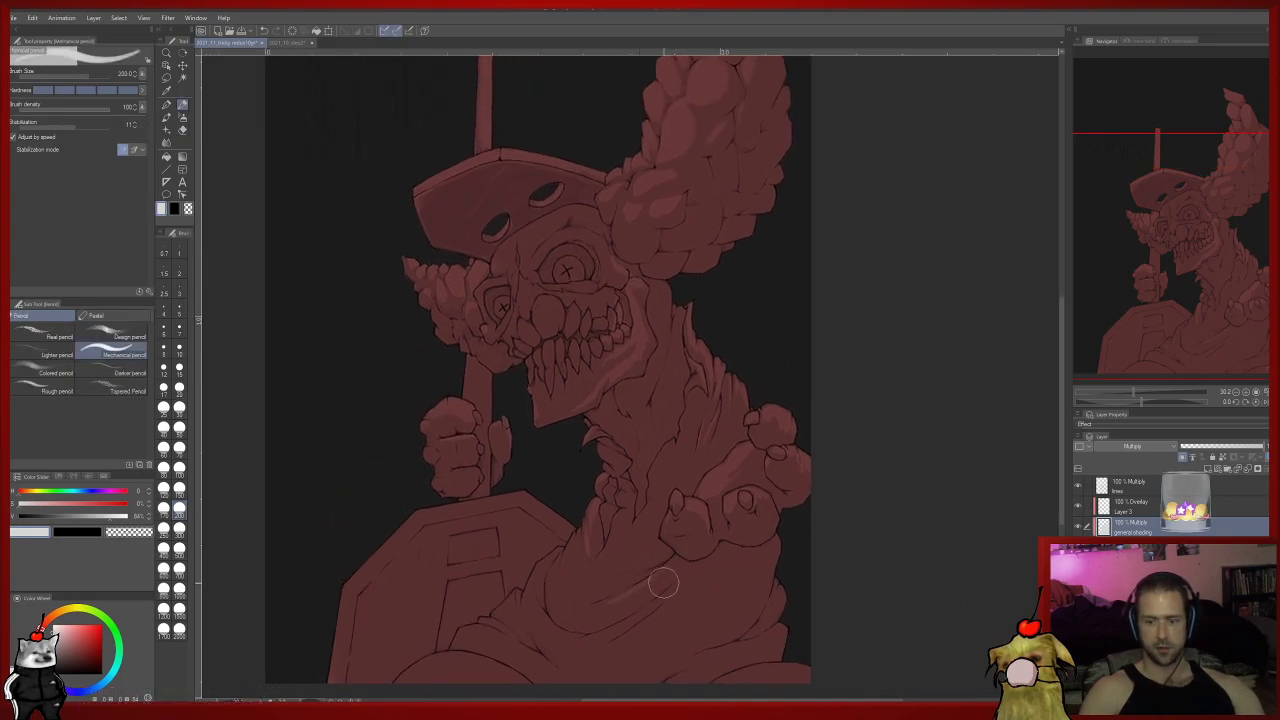
Model the folds at the front base of the neck, alternating size 30 mechanical pencil shadows with size 30 soft-erased highlights.
left_click(179, 409)
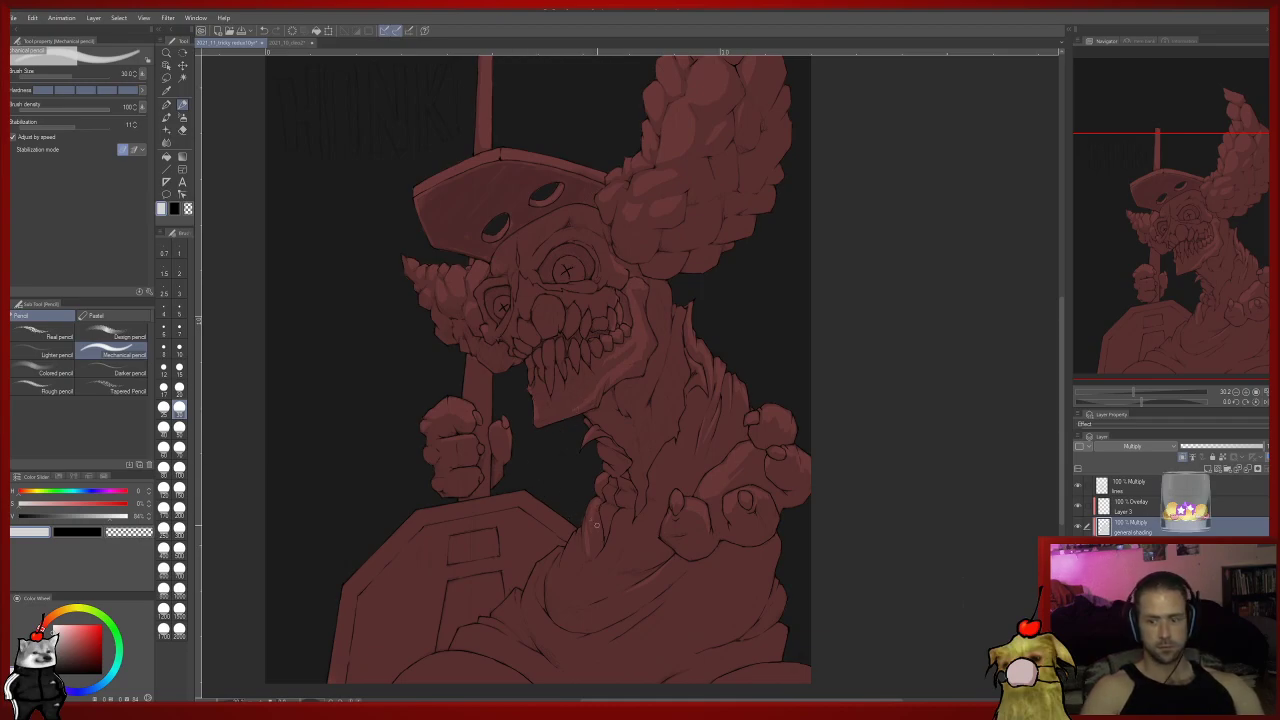
key("e")
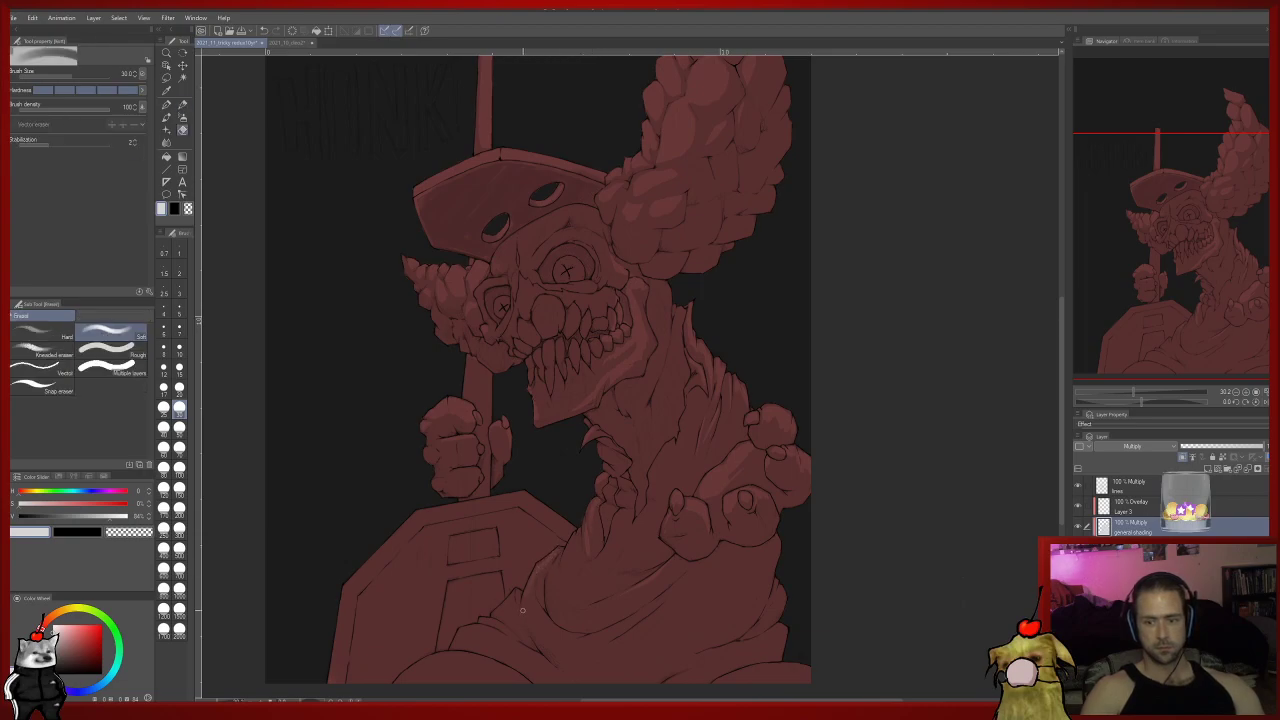
key("p")
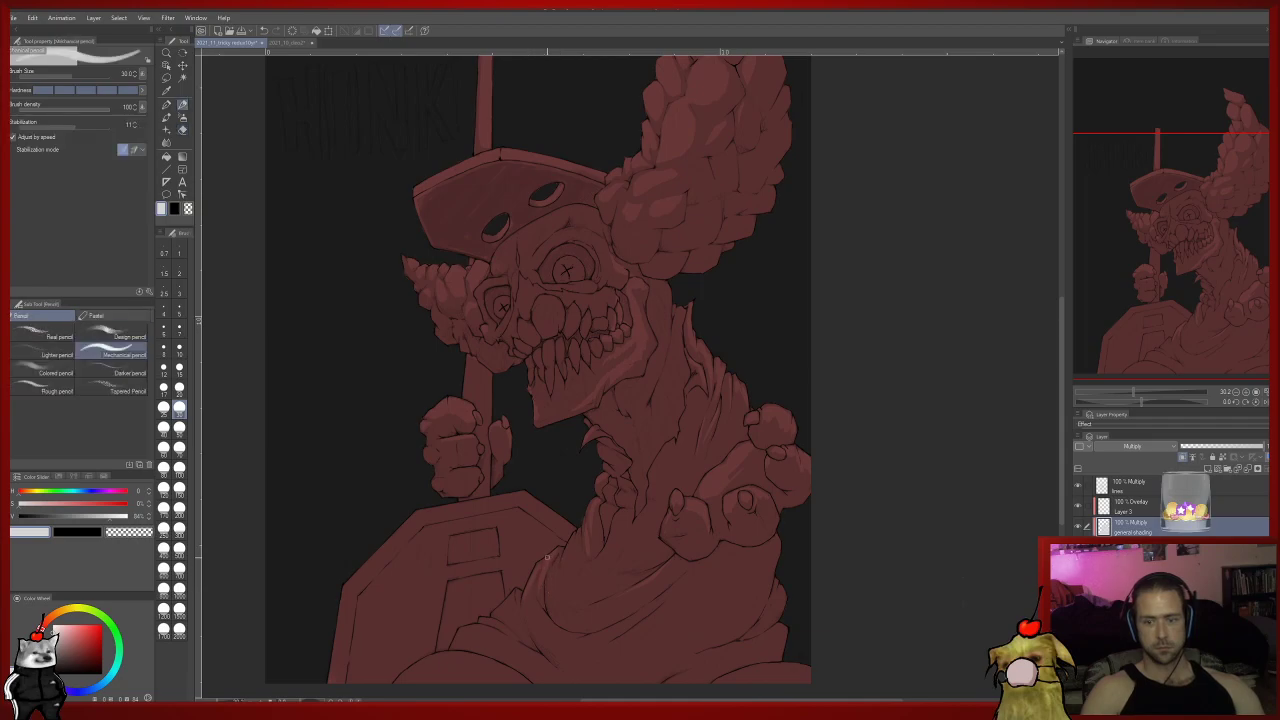
key("e")
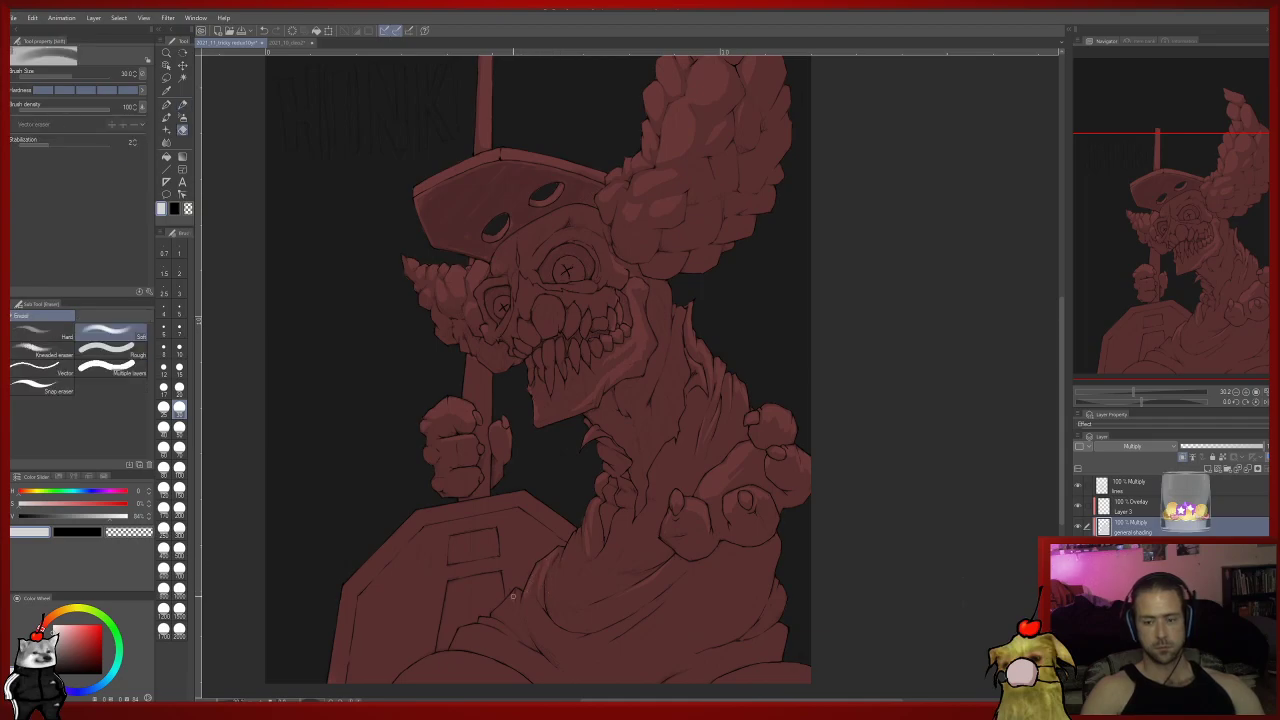
left_click_drag(513, 596, 562, 674)
left_click_drag(558, 520, 513, 567)
left_click_drag(611, 460, 605, 387)
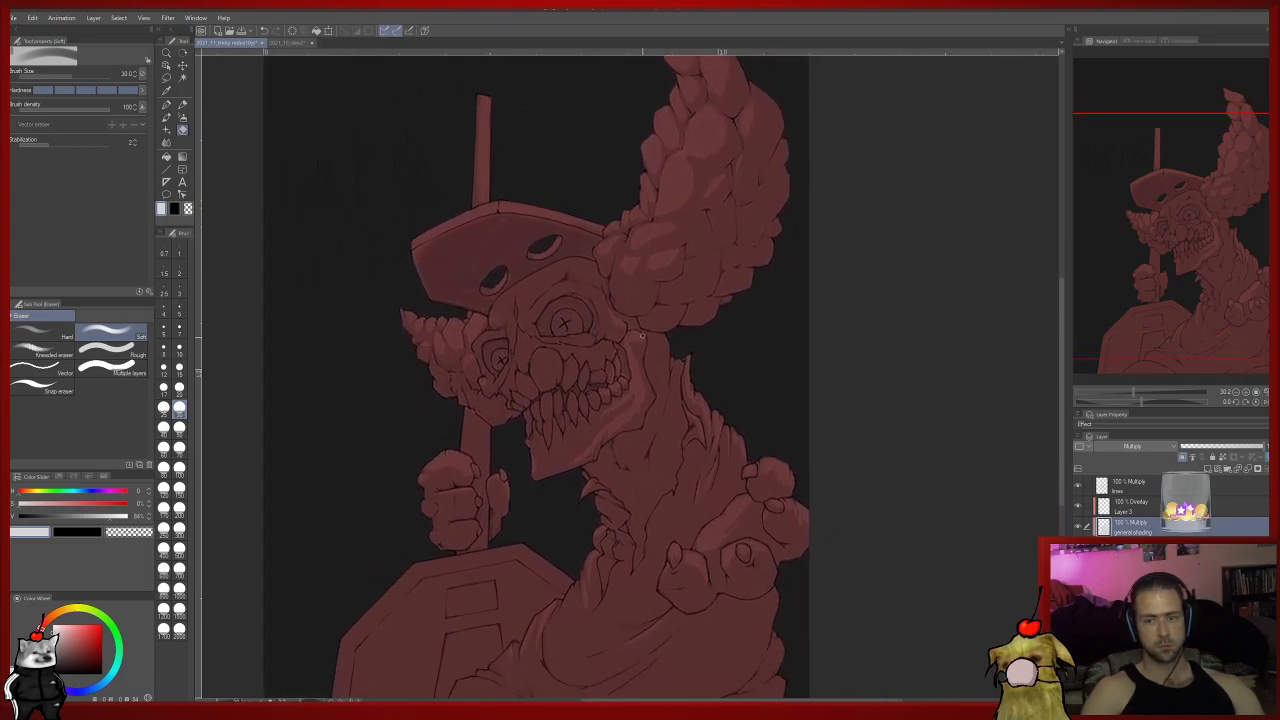
left_click_drag(64, 651, 52, 638)
left_click_drag(645, 396, 615, 442)
left_click_drag(645, 457, 649, 455)
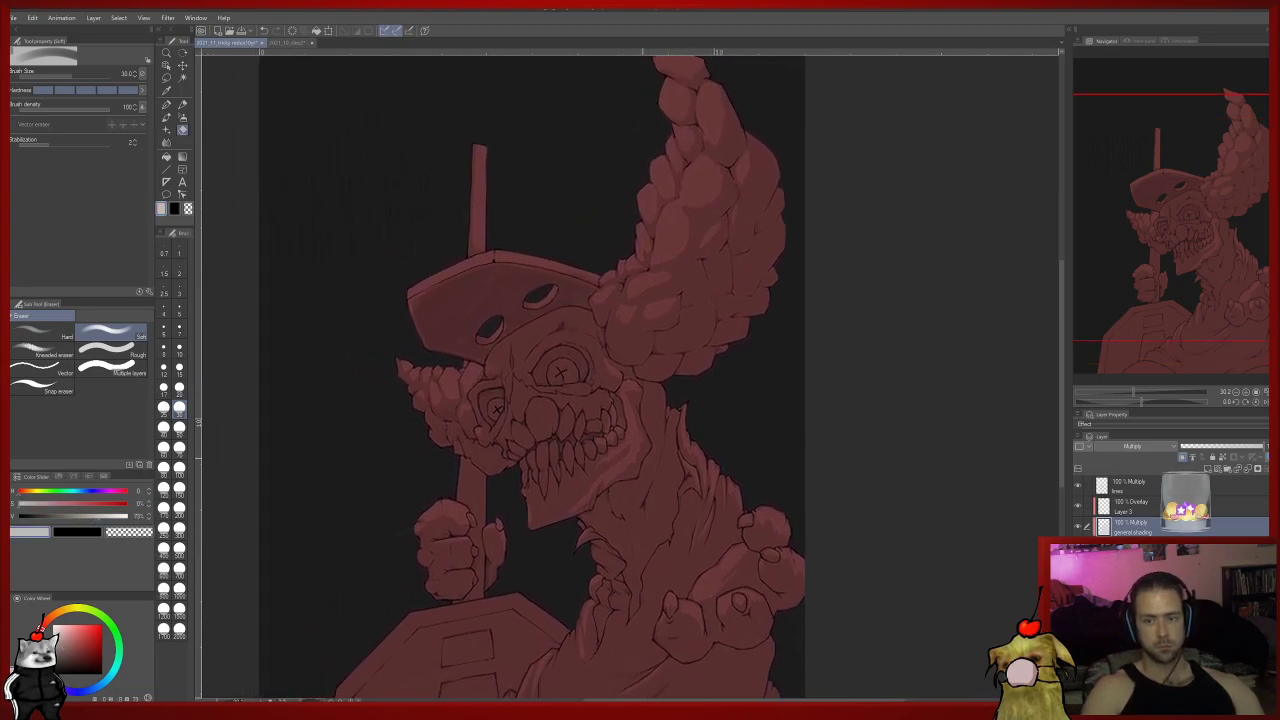
key("c")
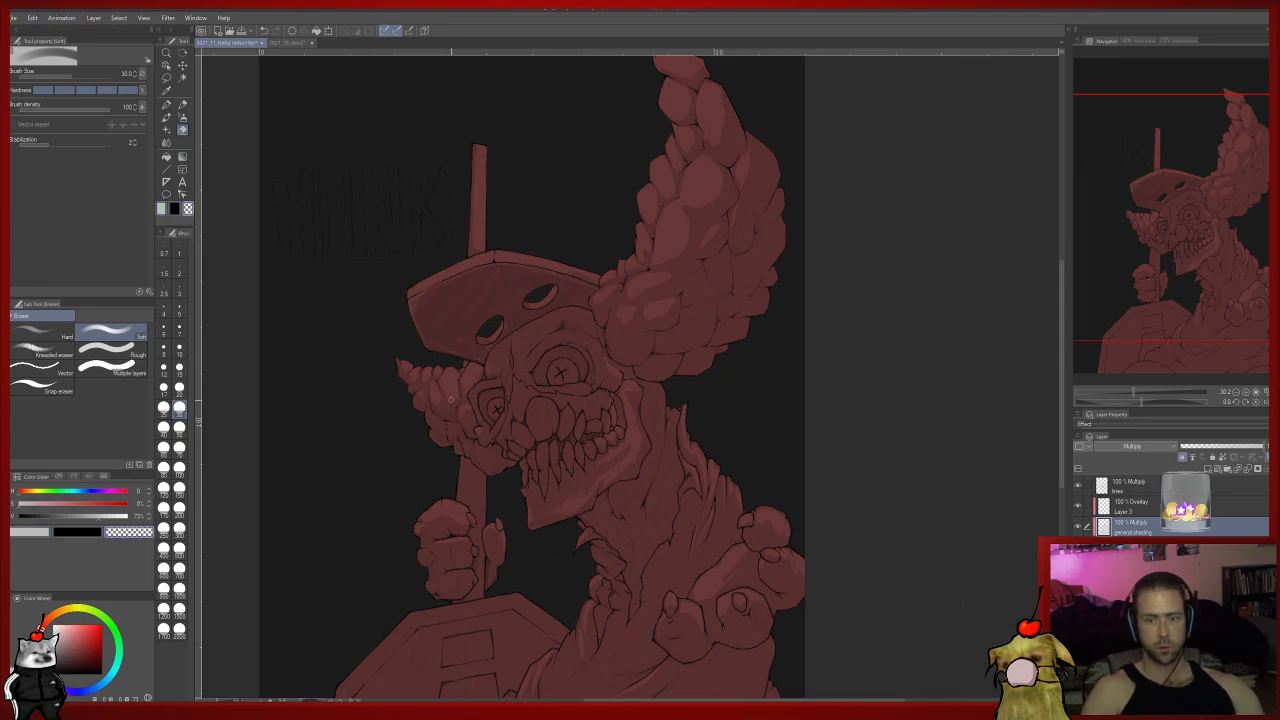
key("p")
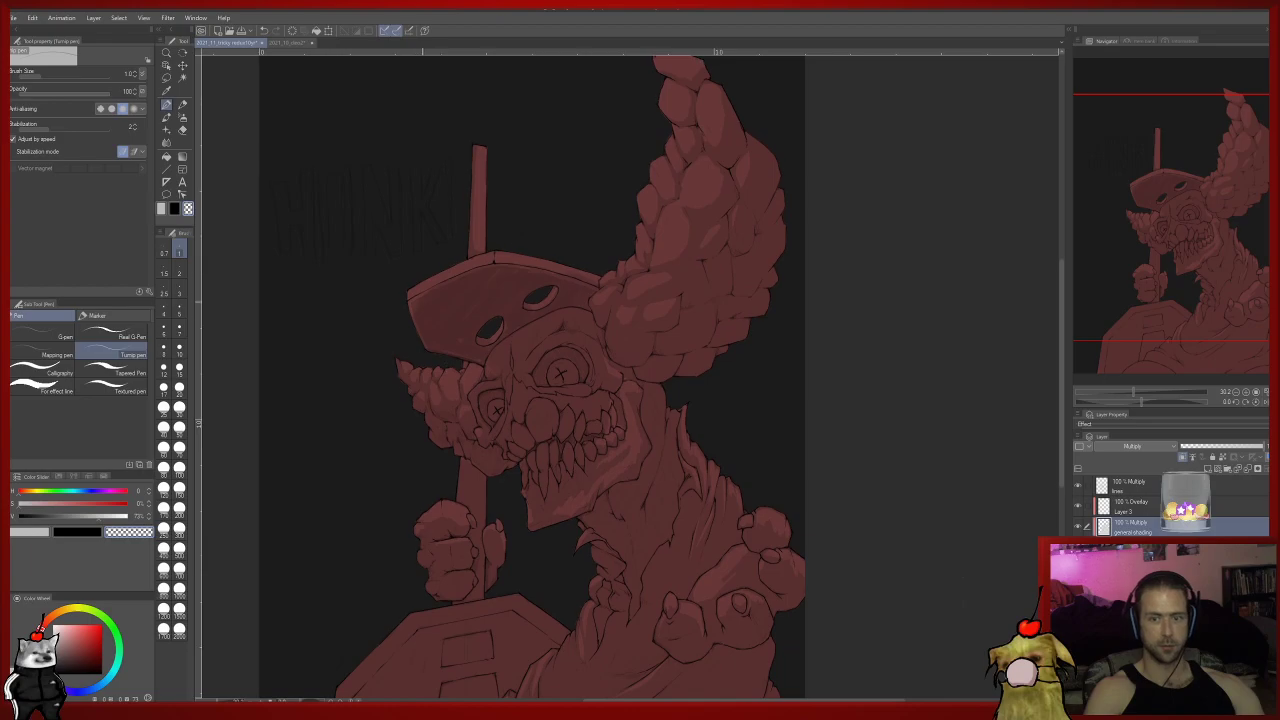
left_click_drag(447, 368, 485, 448)
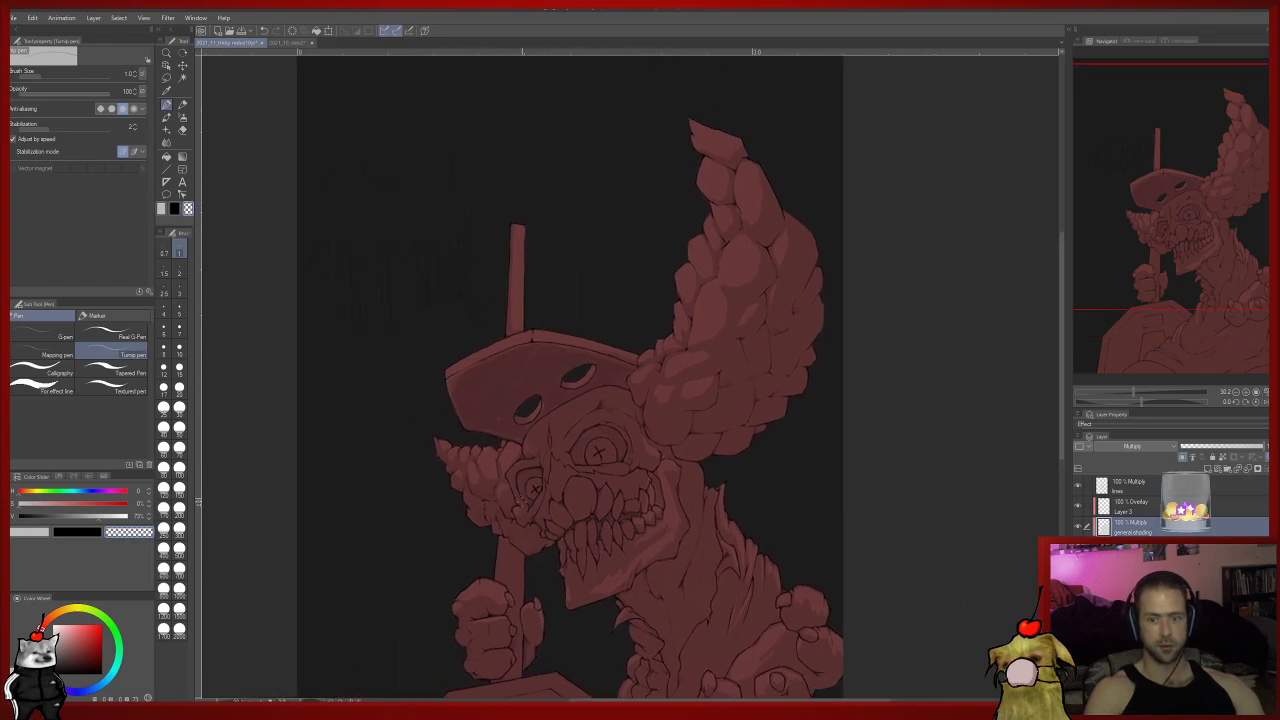
Rework the highlight along the lower jaw up to its hinge with the size 30 soft eraser and mechanical pencil, resampling the light shading colour.
key("e")
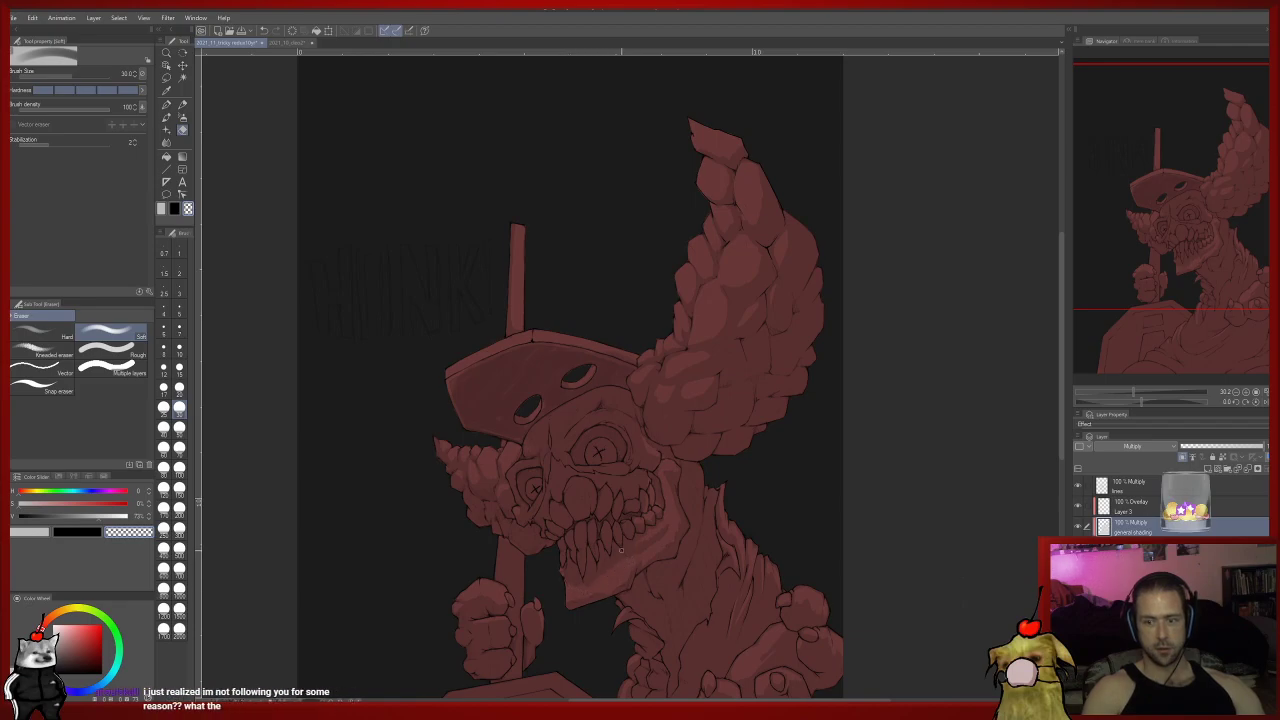
left_click_drag(626, 574, 632, 596)
key("p")
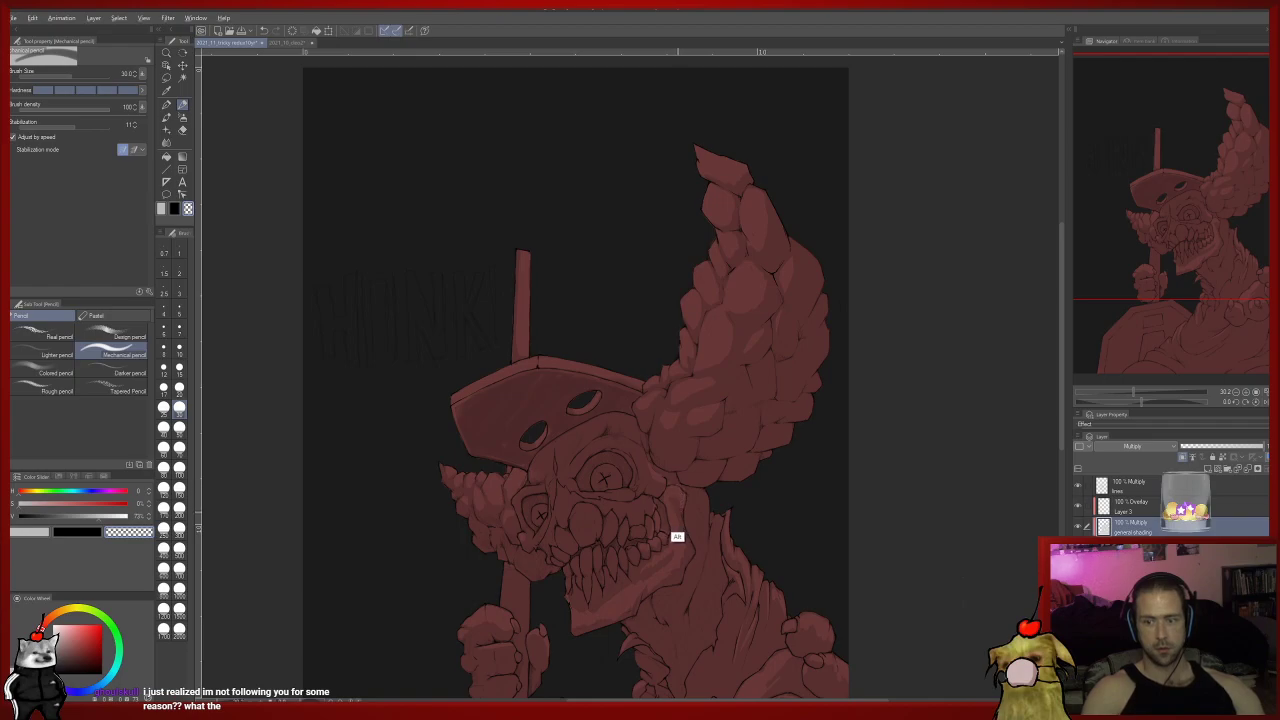
key("c")
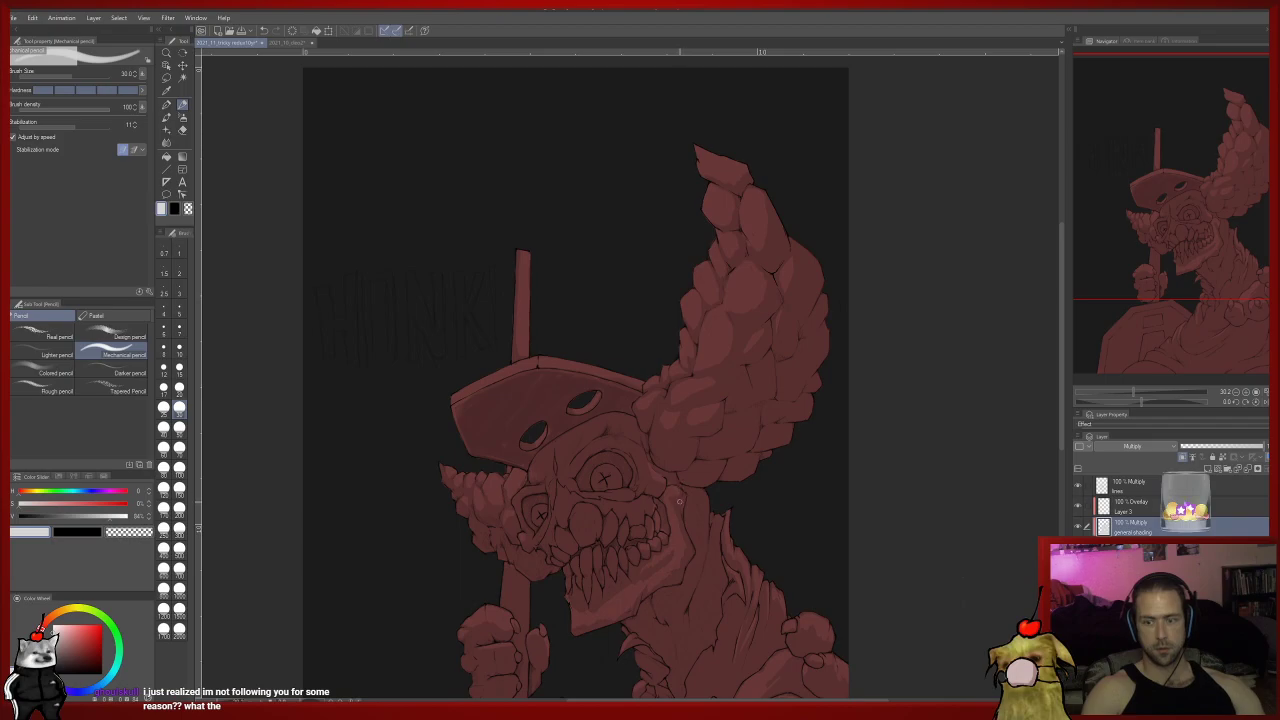
key("e")
mouse_move(678, 494)
left_mouse_down()
mouse_move(713, 431)
mouse_move(706, 414)
left_mouse_up()
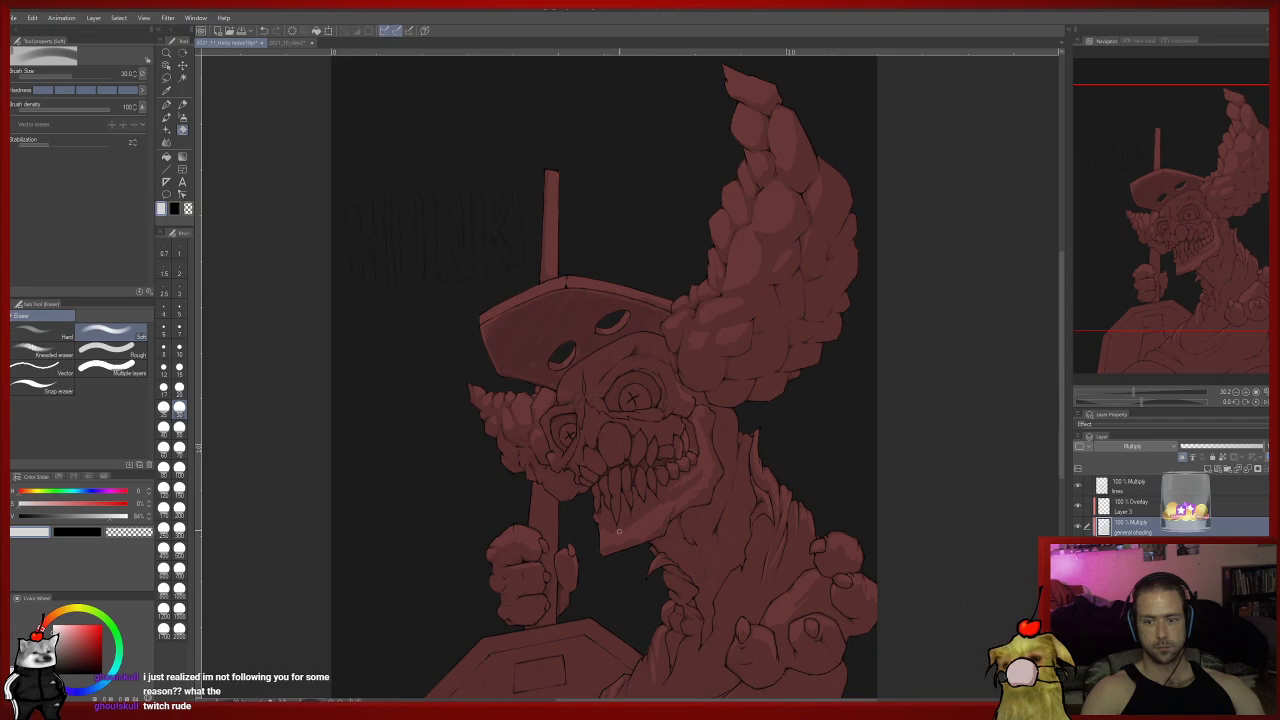
Refine the chin tip and front edge of the jaw with size 30 pencil shadows and soft-erased highlights.
key("p")
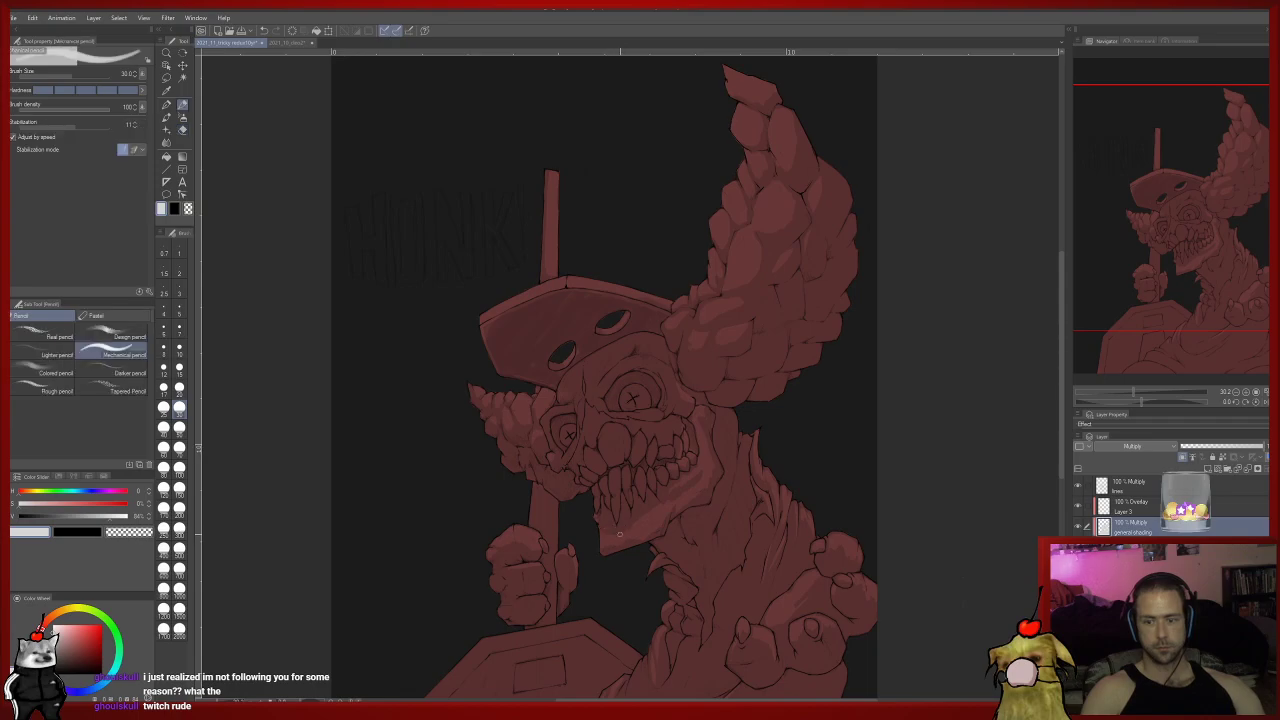
key("e")
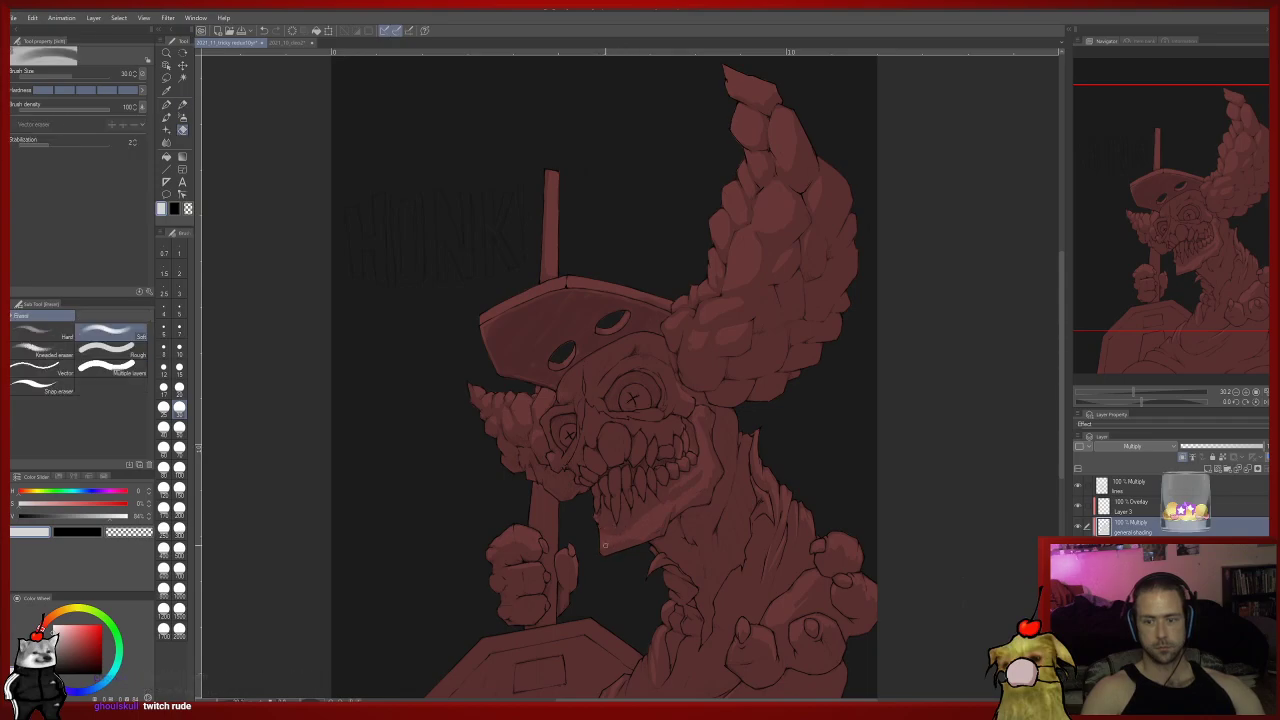
key("p")
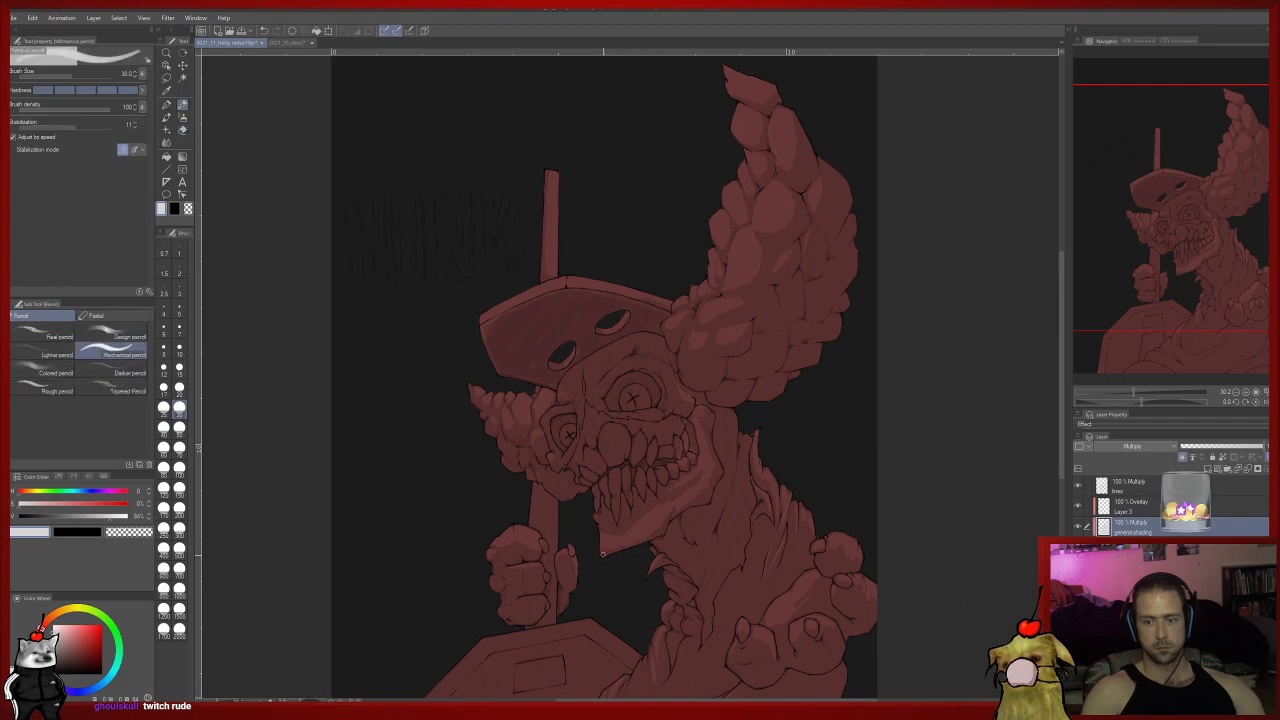
left_click_drag(597, 527, 529, 494)
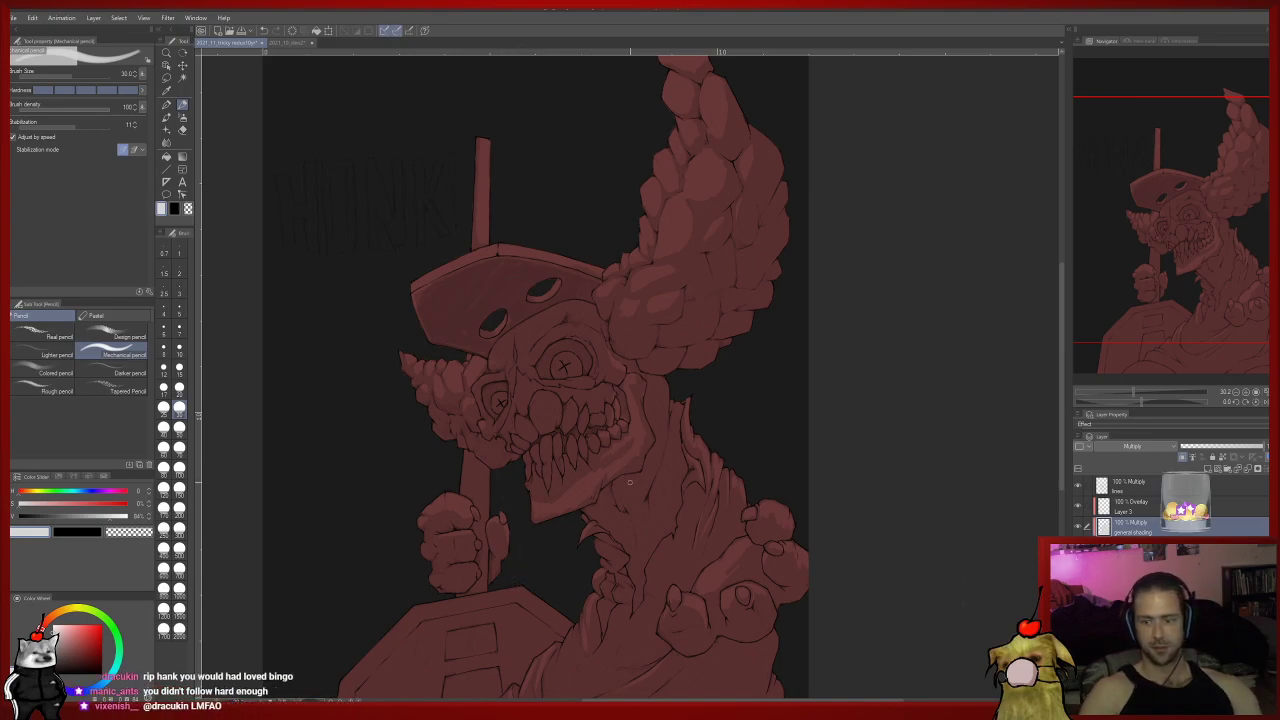
Add size 30 soft-erased highlights to the spiky folds on the back of the neck and trim them with the mechanical pencil.
key("e")
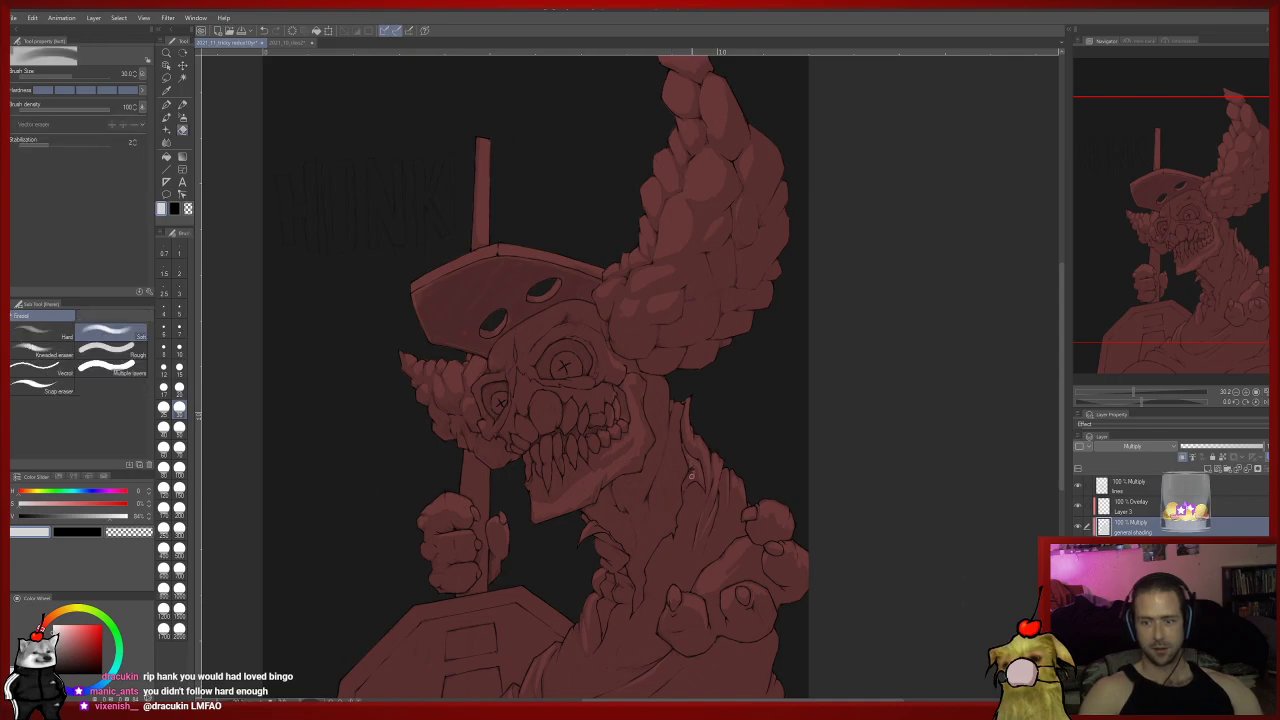
key("p")
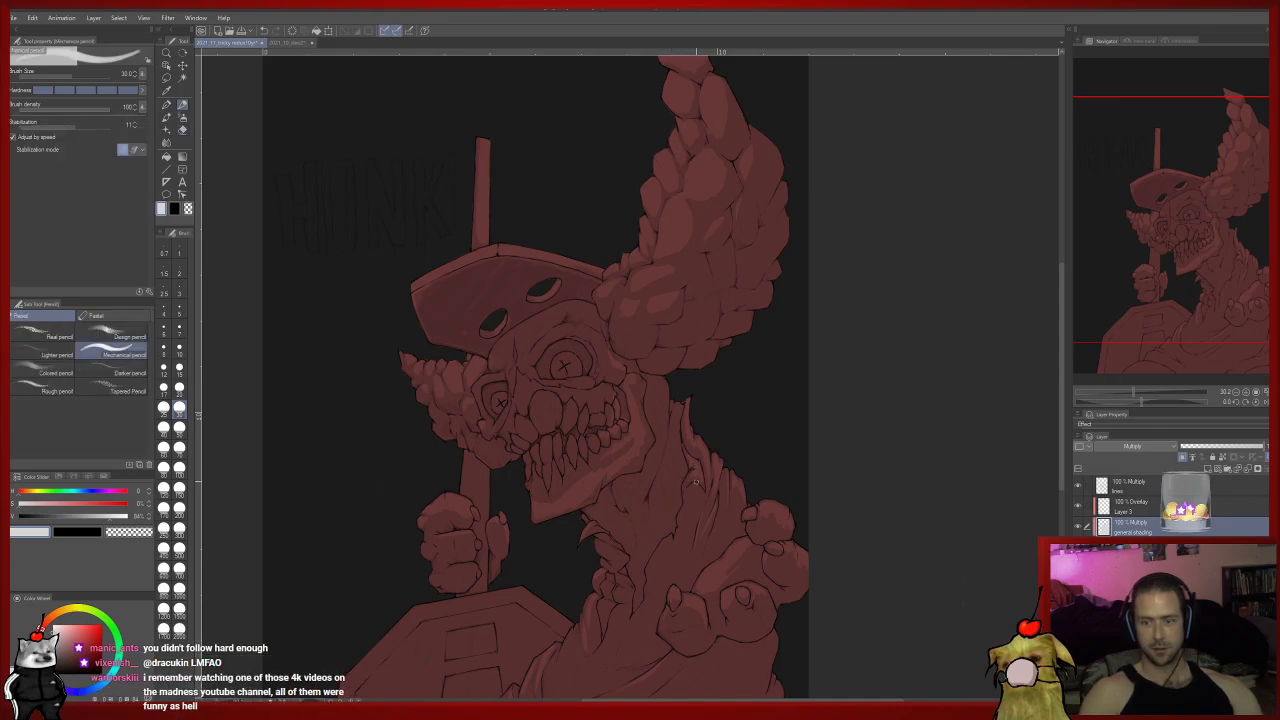
left_click_drag(697, 492, 663, 585)
Touch up the lower lobes of the large hair tuft with a size 30 soft-erased highlight and mechanical pencil shading.
left_click_drag(655, 370, 669, 499)
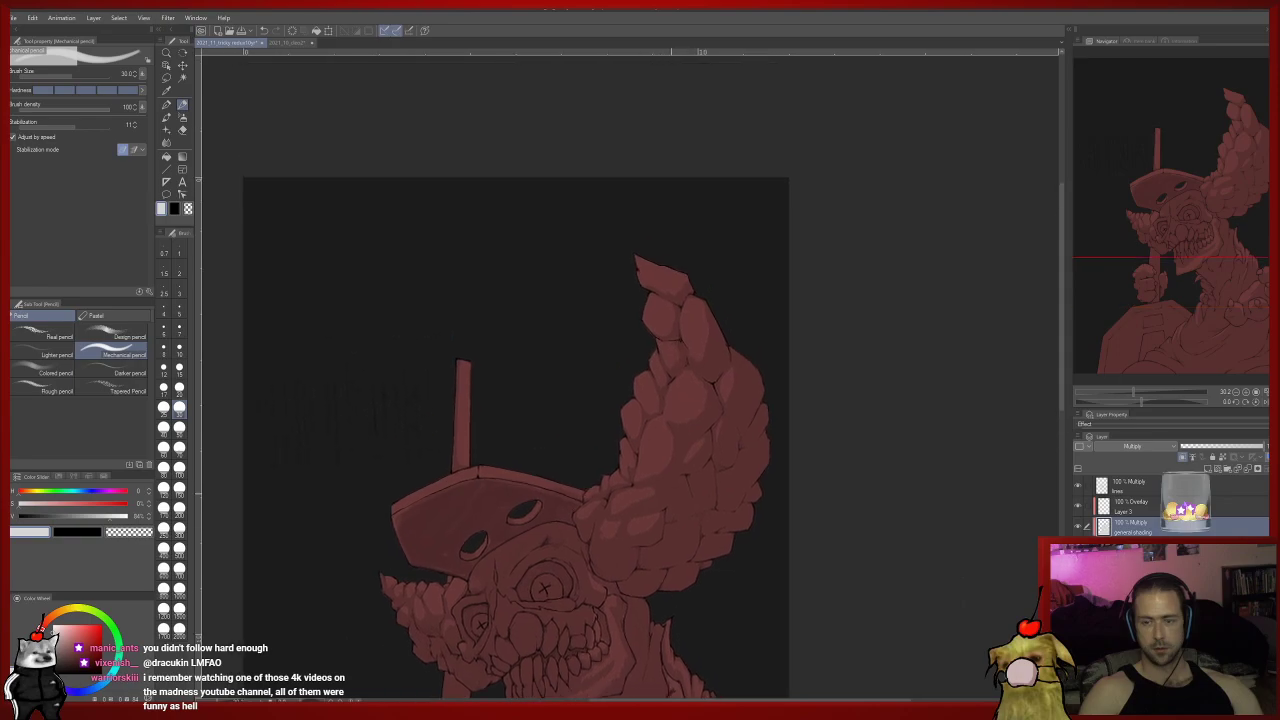
key("e")
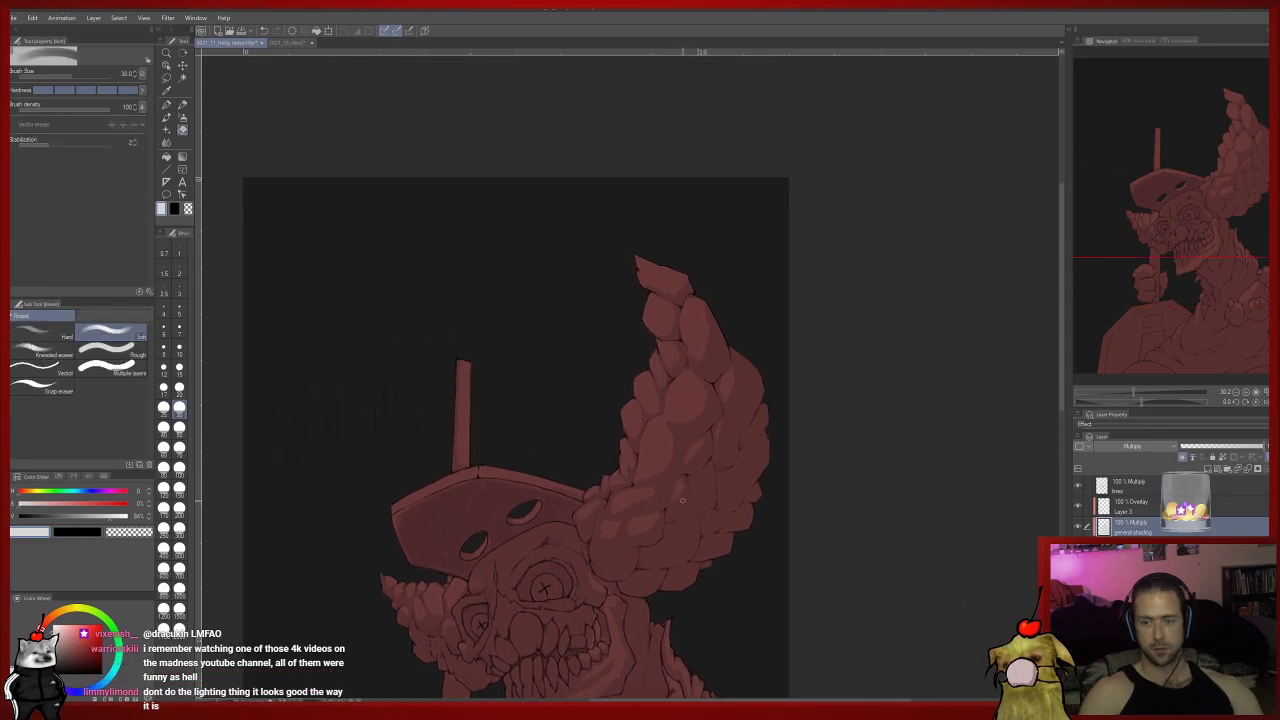
key("p")
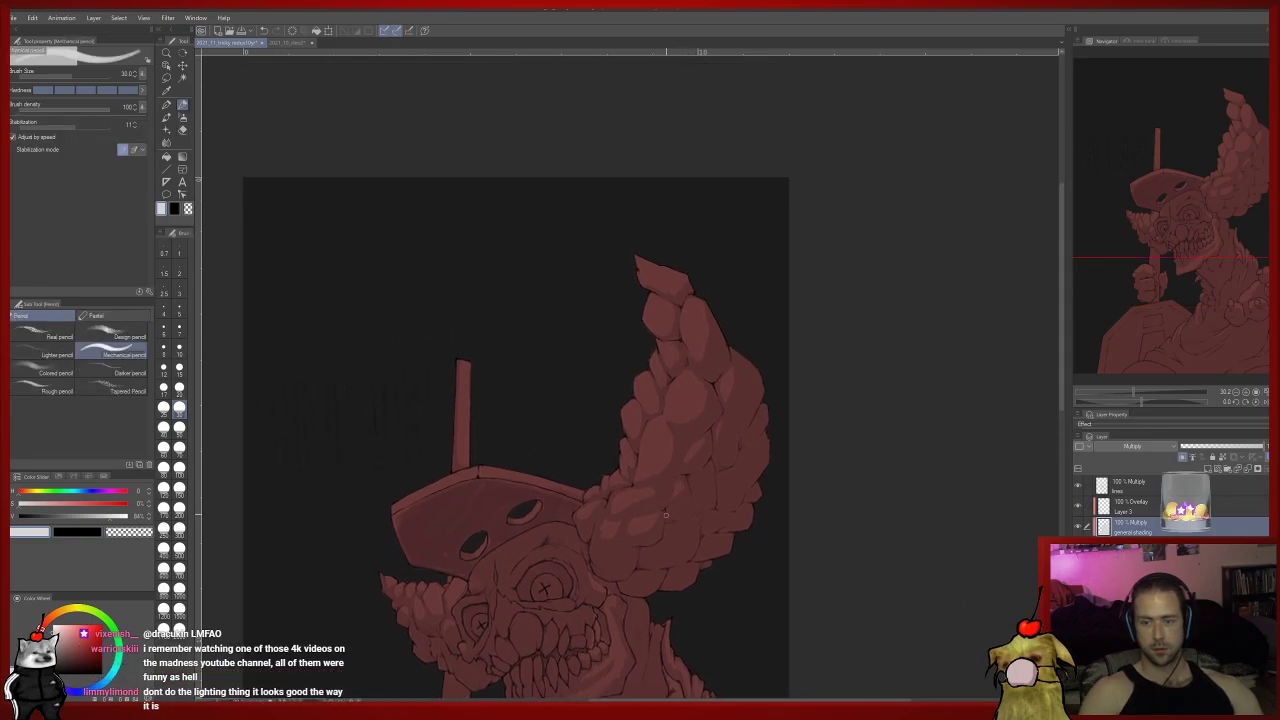
Shade over the broad highlight on the lower jaw with the mechanical pencil at size 70.
scroll(677, 509, "down", 5)
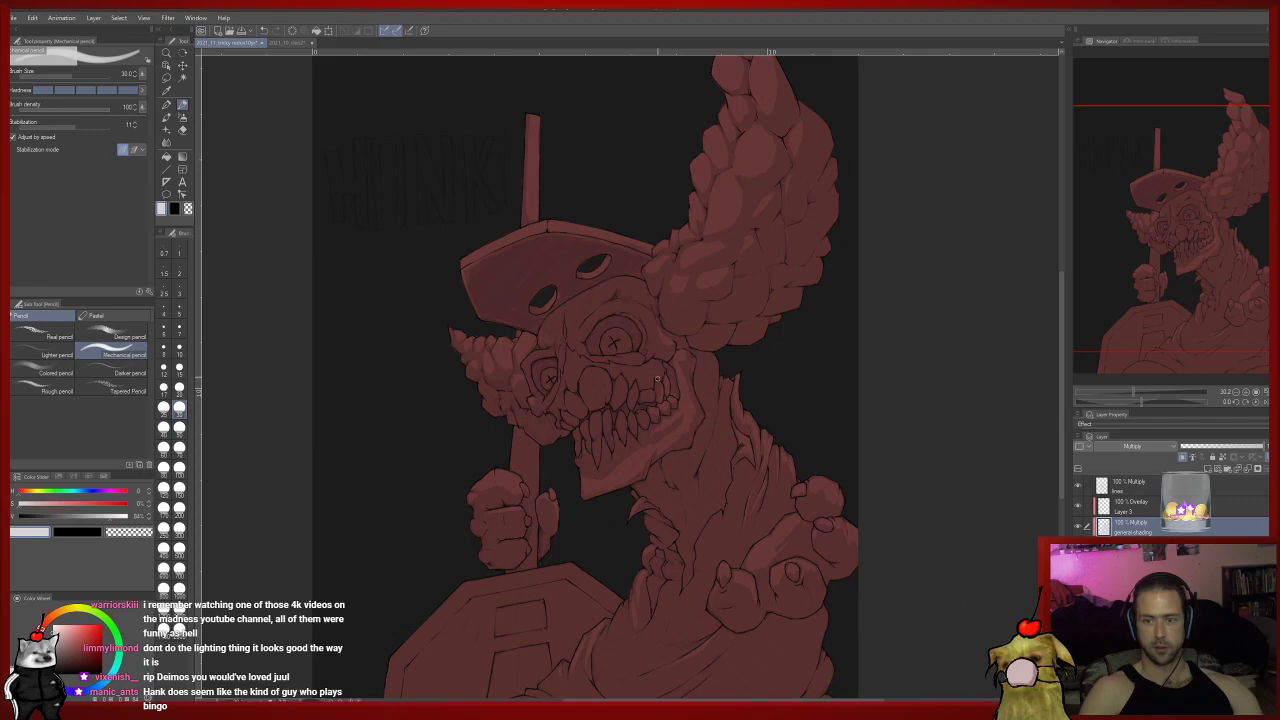
left_click_drag(658, 390, 683, 432)
left_click_drag(569, 434, 529, 362)
scroll(635, 355, "down", 5)
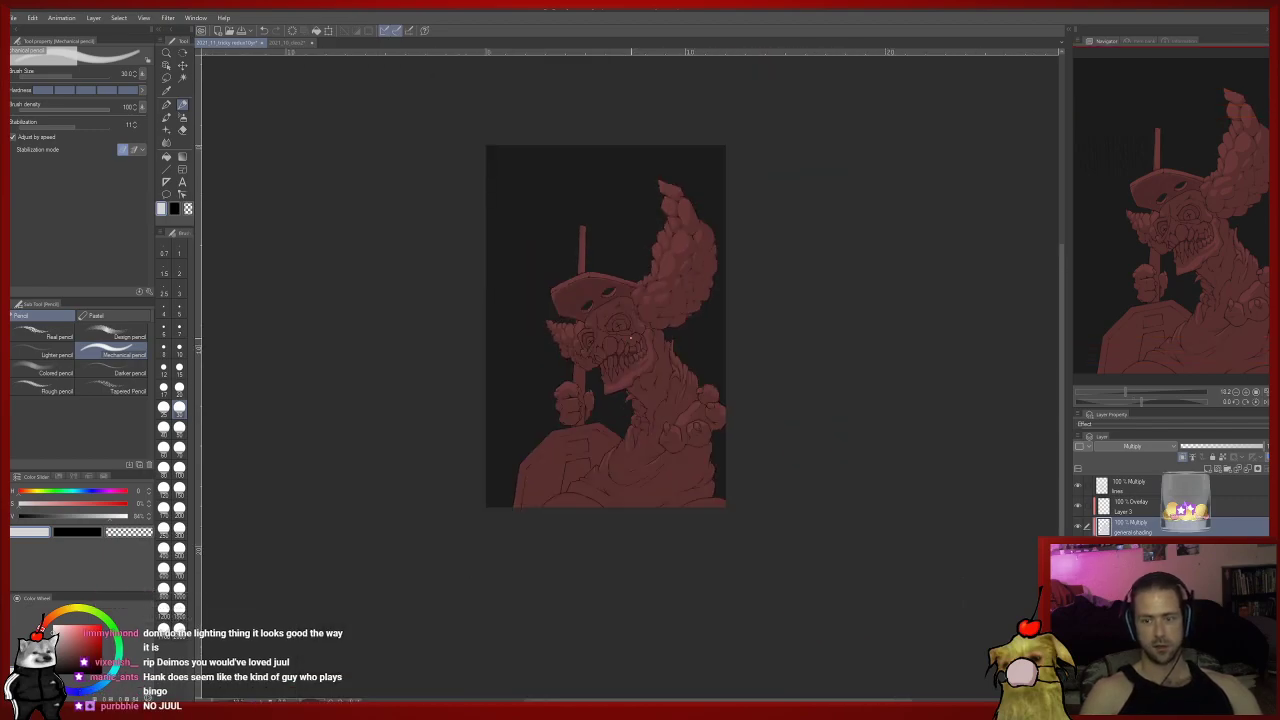
scroll(617, 347, "up", 5)
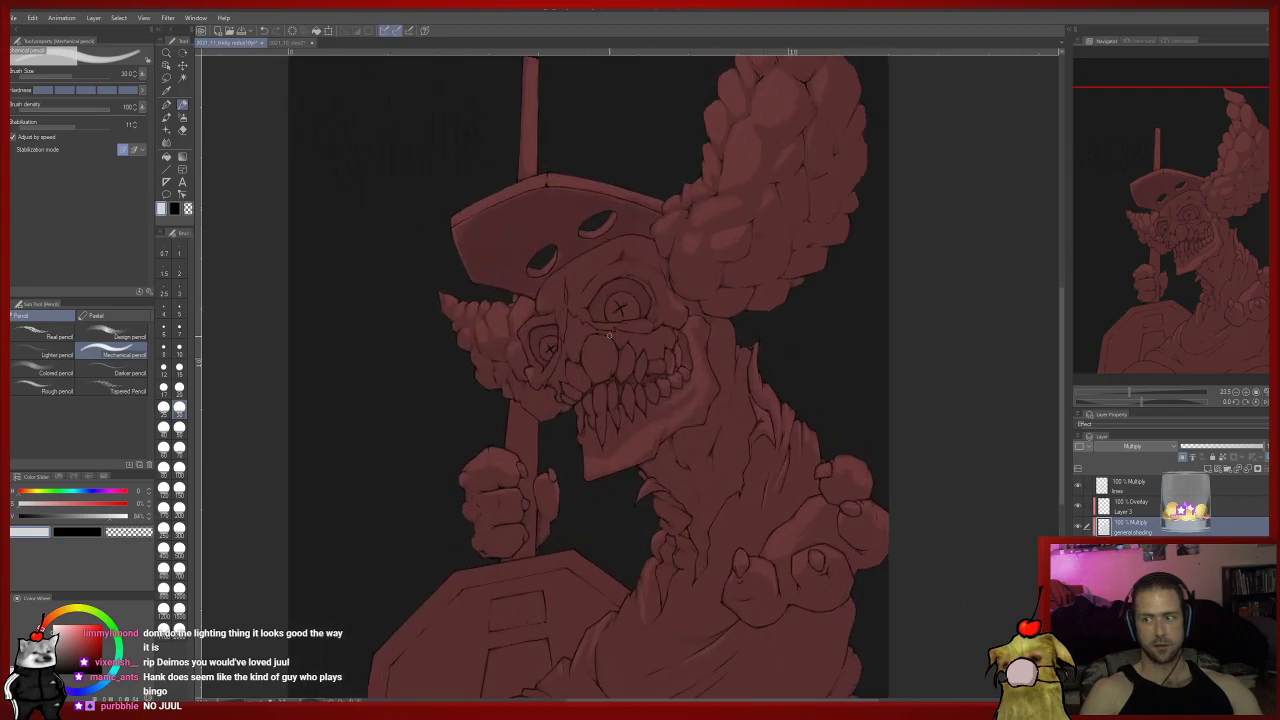
left_click(179, 449)
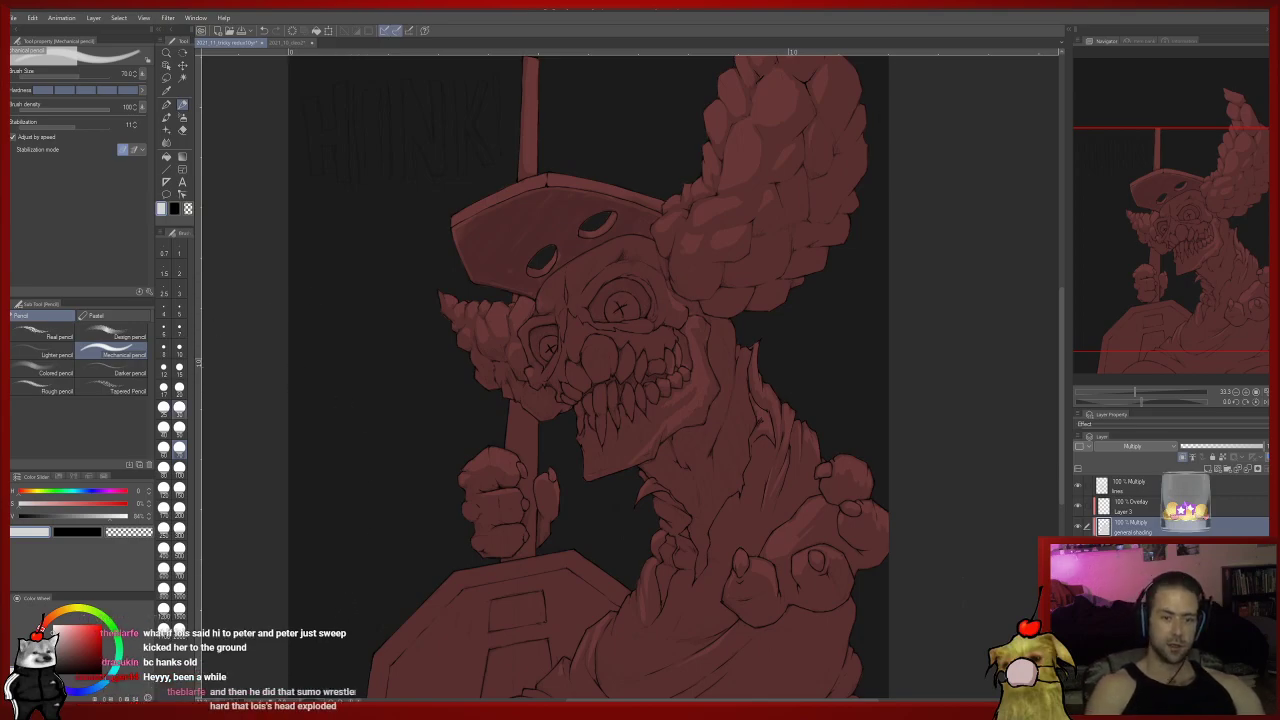
Carve a thinner highlight along the jaw beside the teeth, alternating the size 30 soft eraser and mechanical pencil.
key("e")
key("p")
key("e")
key("p")
key("e")
key("p")
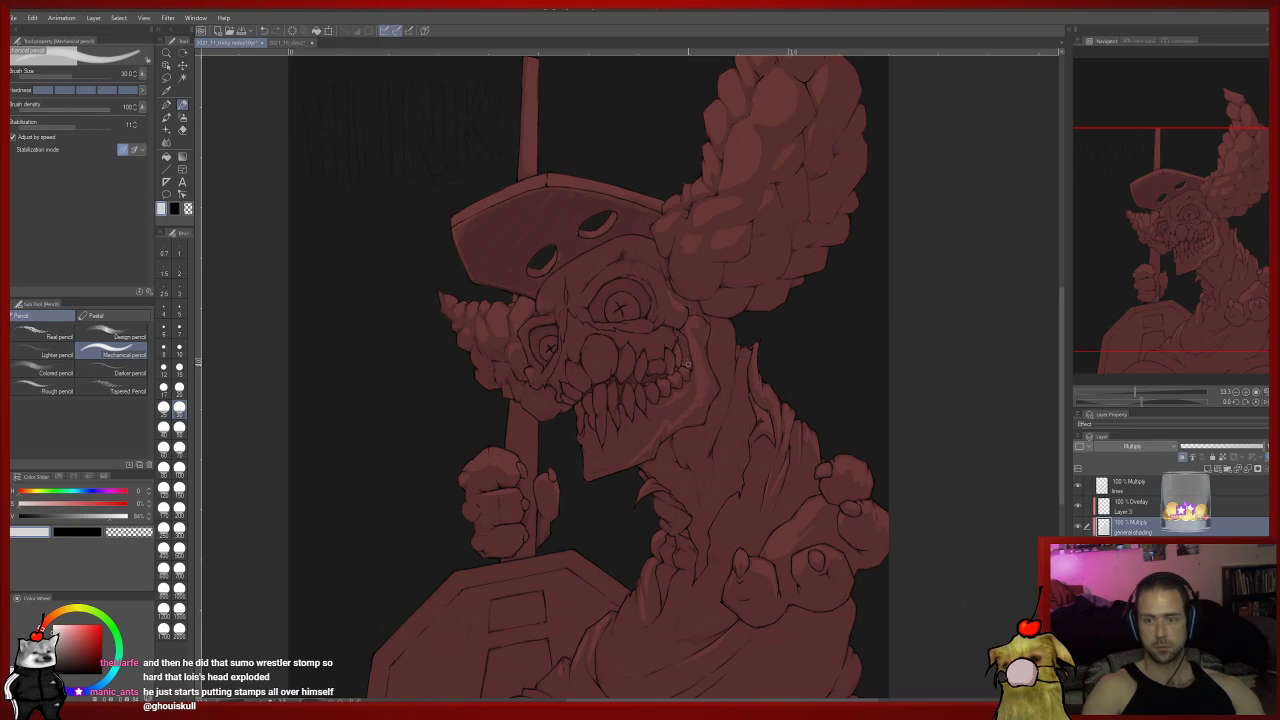
Shape the highlight around the outer corner of the jaw with size 30 soft erasing and mechanical pencil corrections.
key("e")
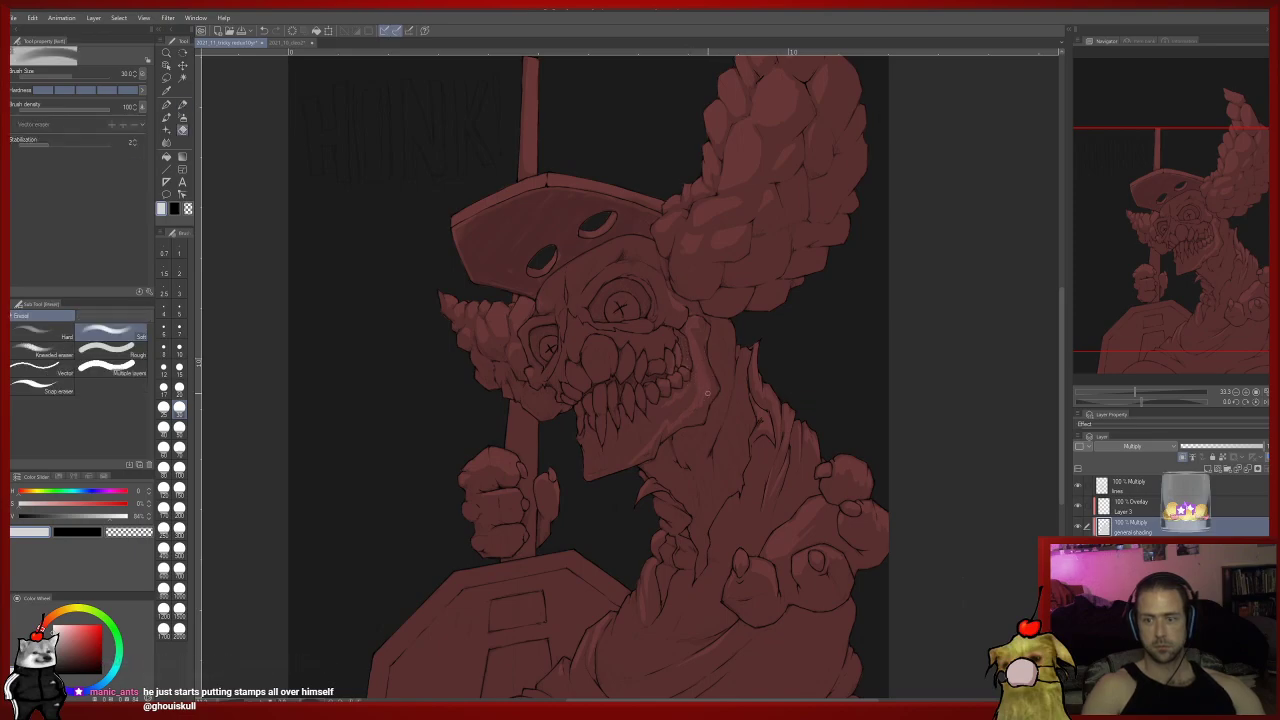
key("p")
key("e")
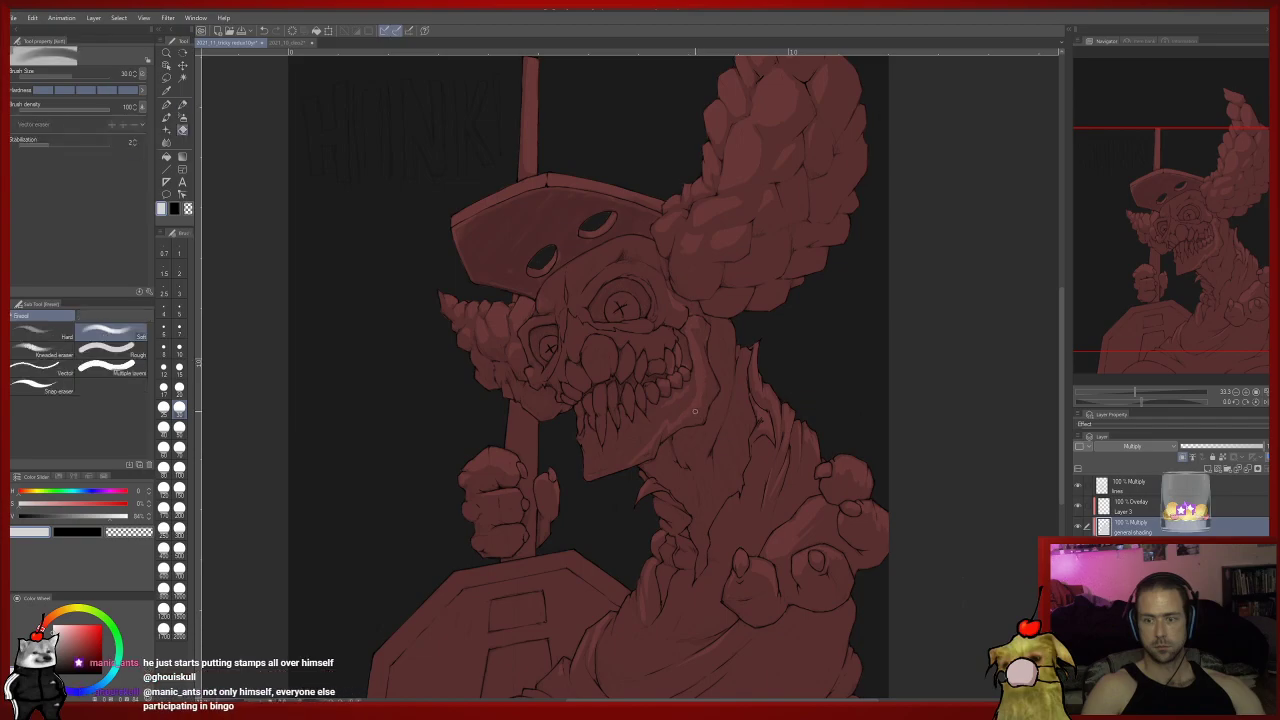
key("p")
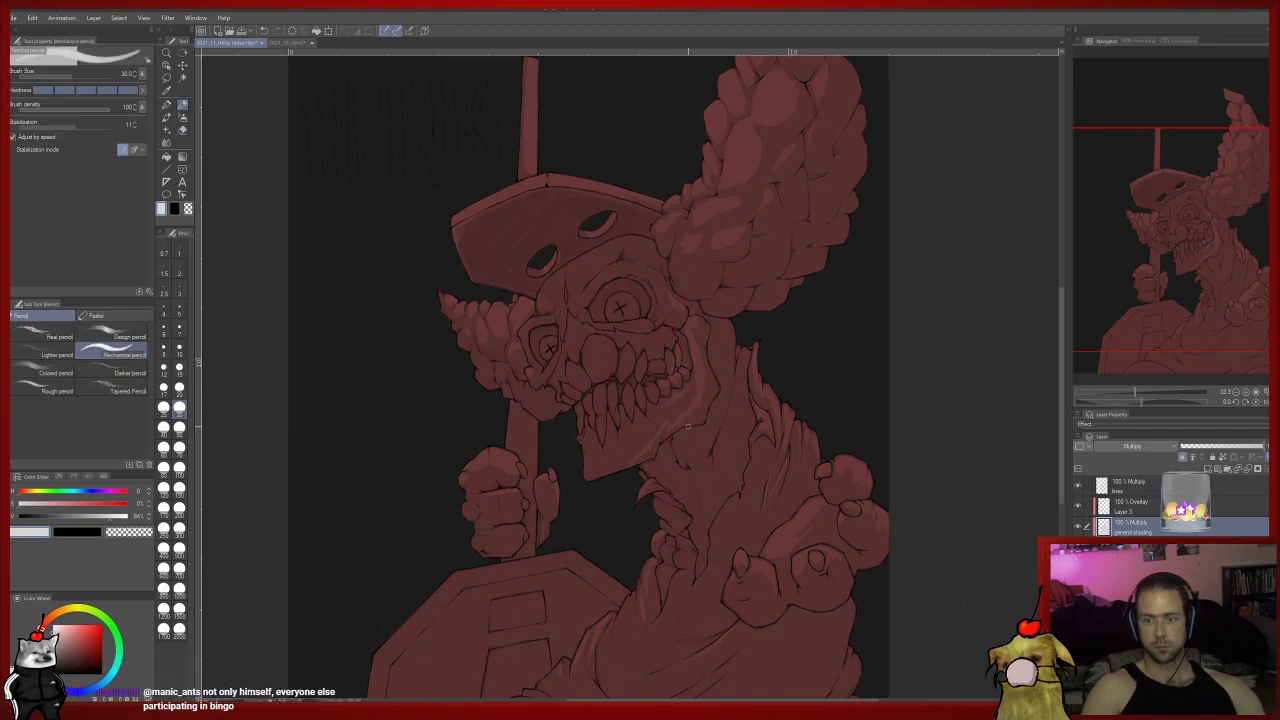
Shade back over the thin jaw highlight from the chin to the corner of the mouth with the size 30 mechanical pencil.
left_click_drag(687, 426, 624, 411)
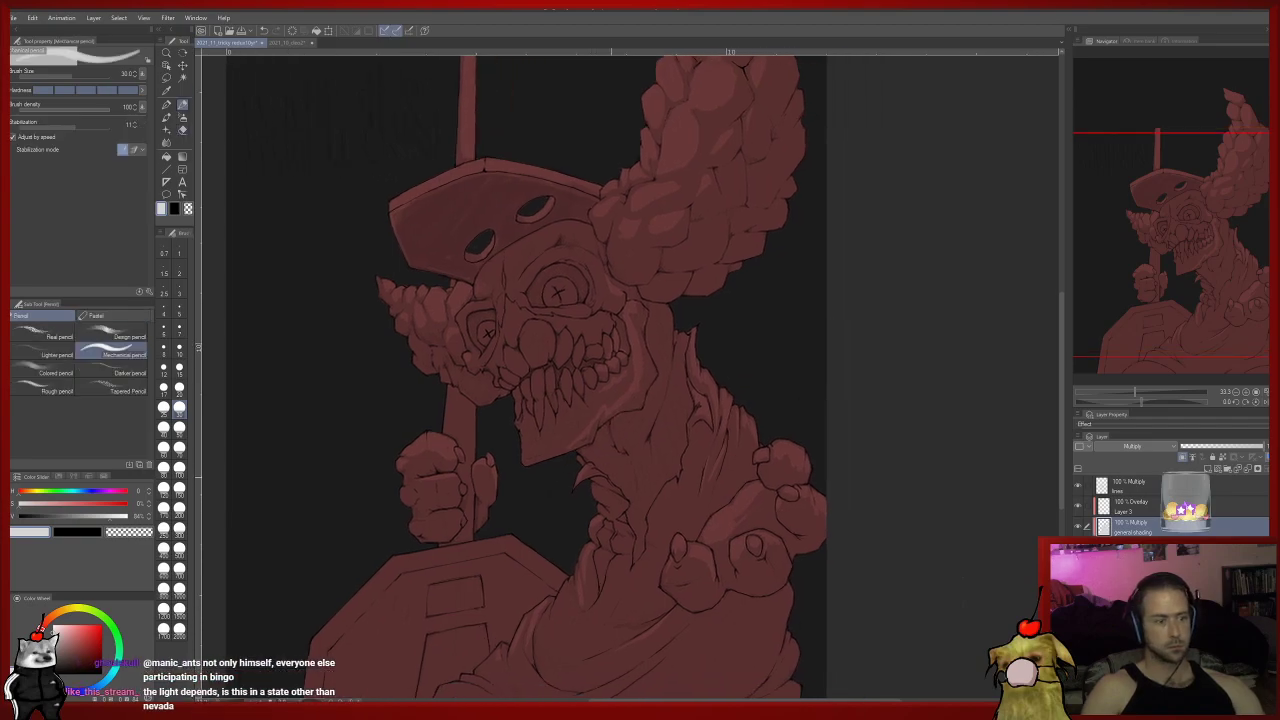
left_click_drag(632, 482, 667, 447)
left_click_drag(639, 379, 619, 411)
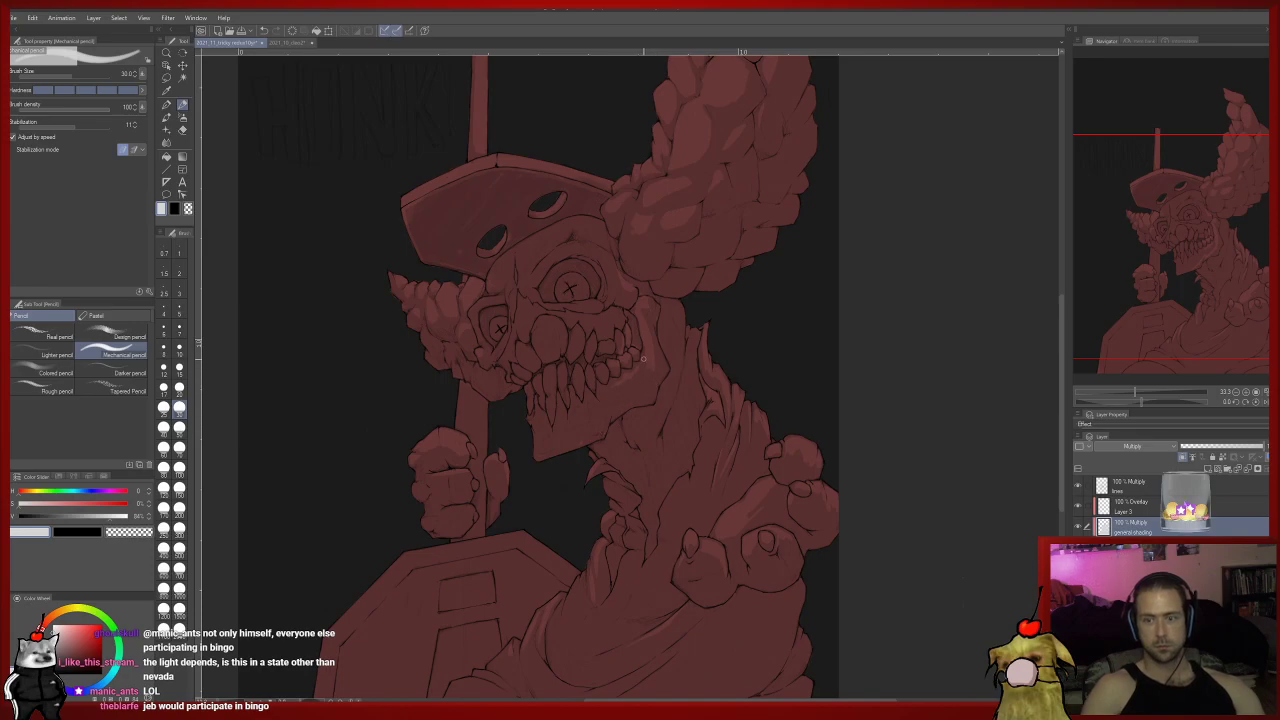
Examine the shading on the face, jaw, hair, fist, neck and chest across the clown illustration.
mouse_move(667, 370)
left_mouse_down()
mouse_move(676, 464)
mouse_move(640, 418)
mouse_move(659, 377)
left_mouse_up()
scroll(667, 436, "down", 2)
scroll(640, 441, "up", 1)
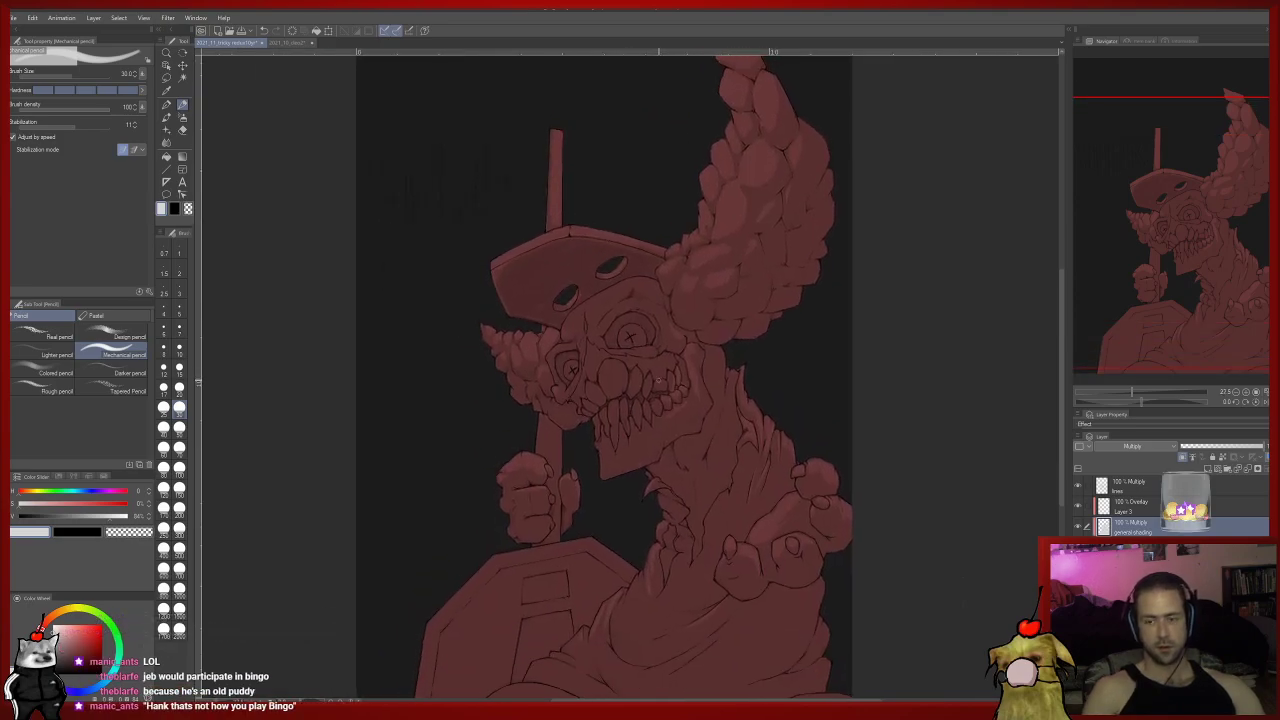
scroll(659, 378, "up", 1)
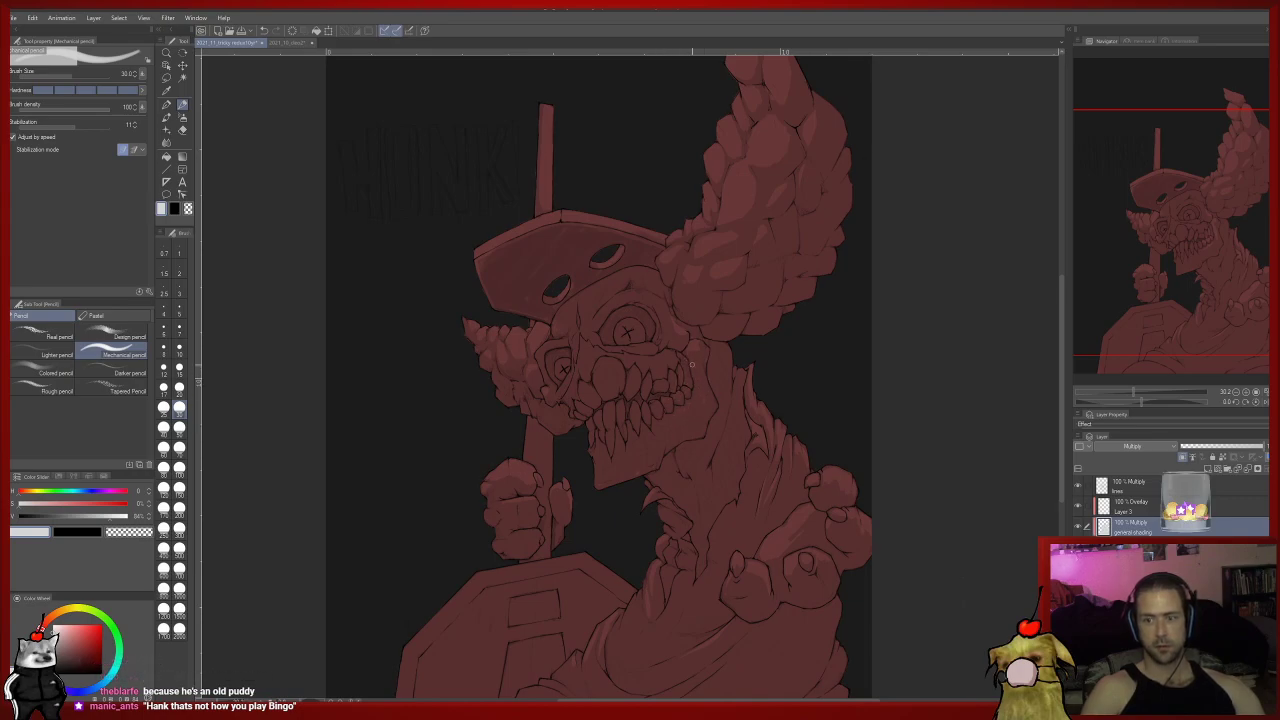
key("e")
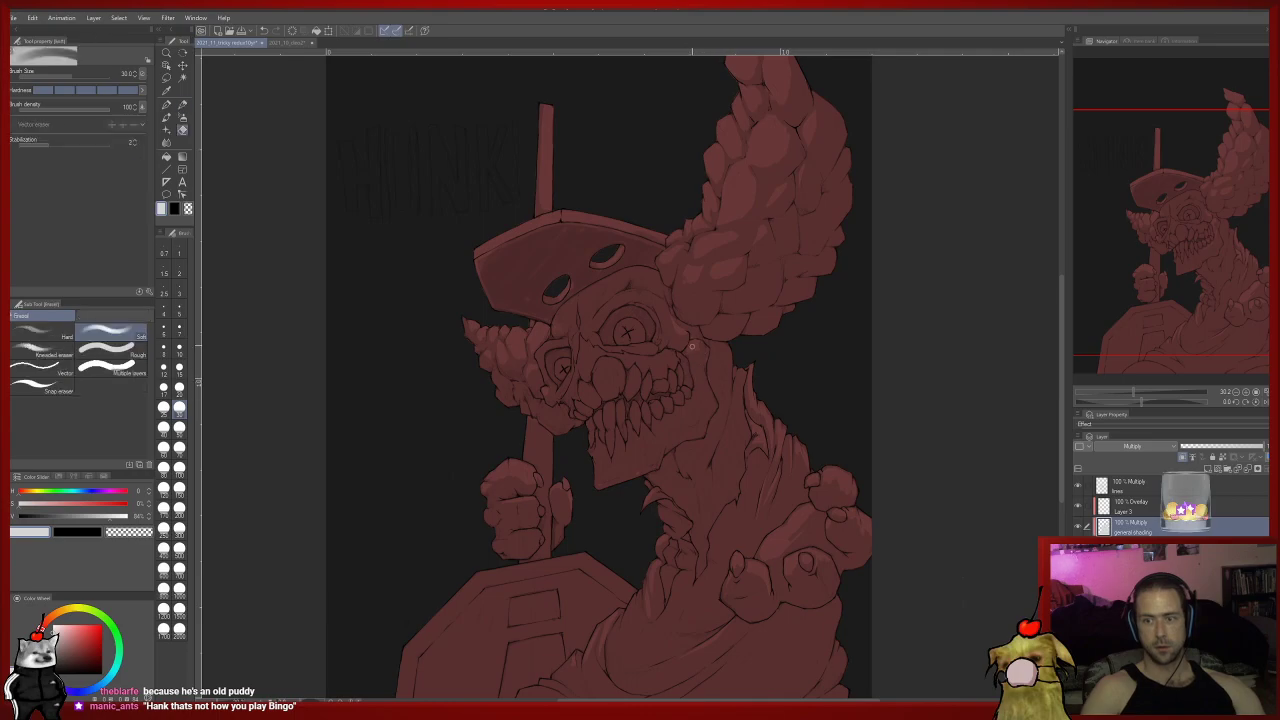
key("p")
key("e")
key("p")
left_click_drag(643, 500, 665, 337)
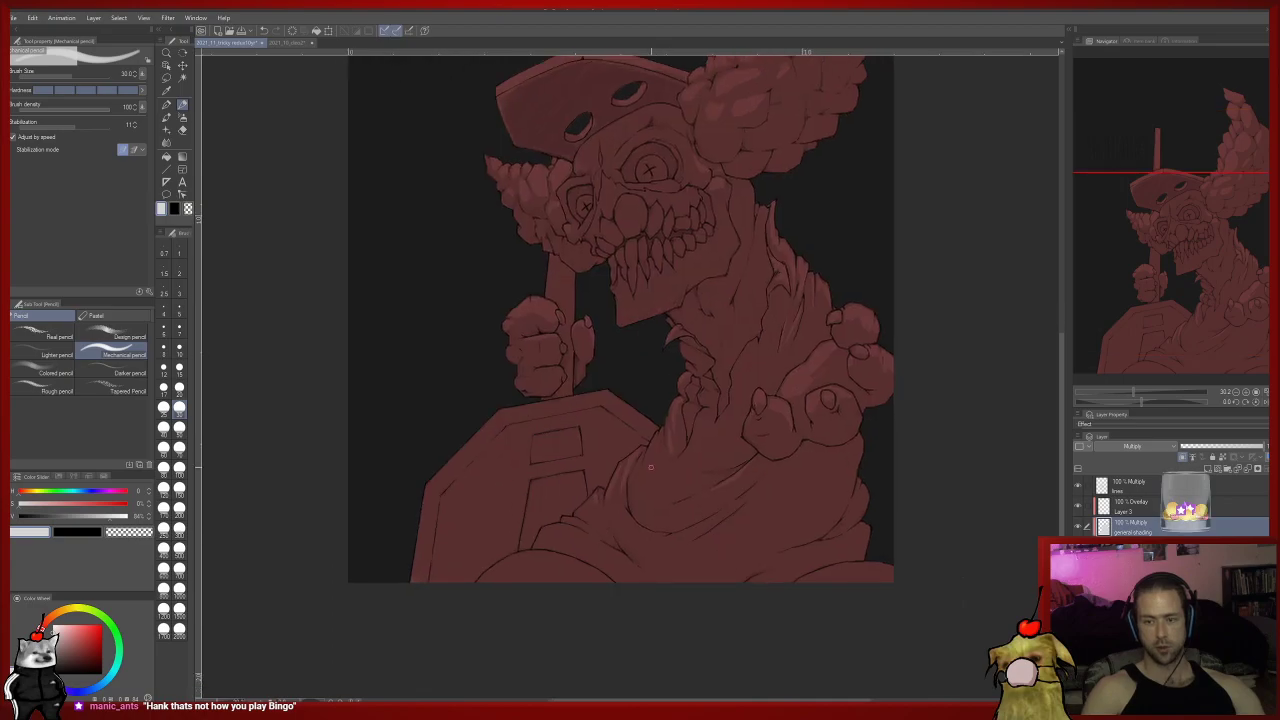
left_click_drag(525, 505, 525, 599)
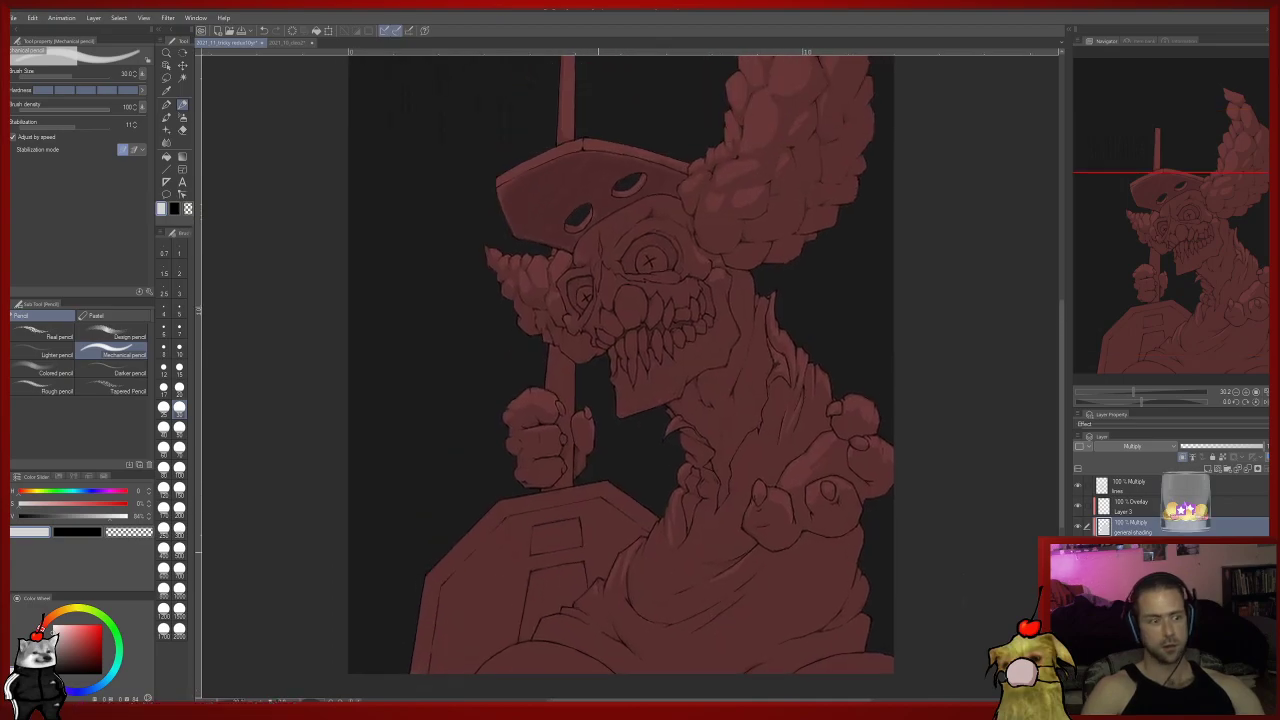
left_click_drag(620, 370, 612, 380)
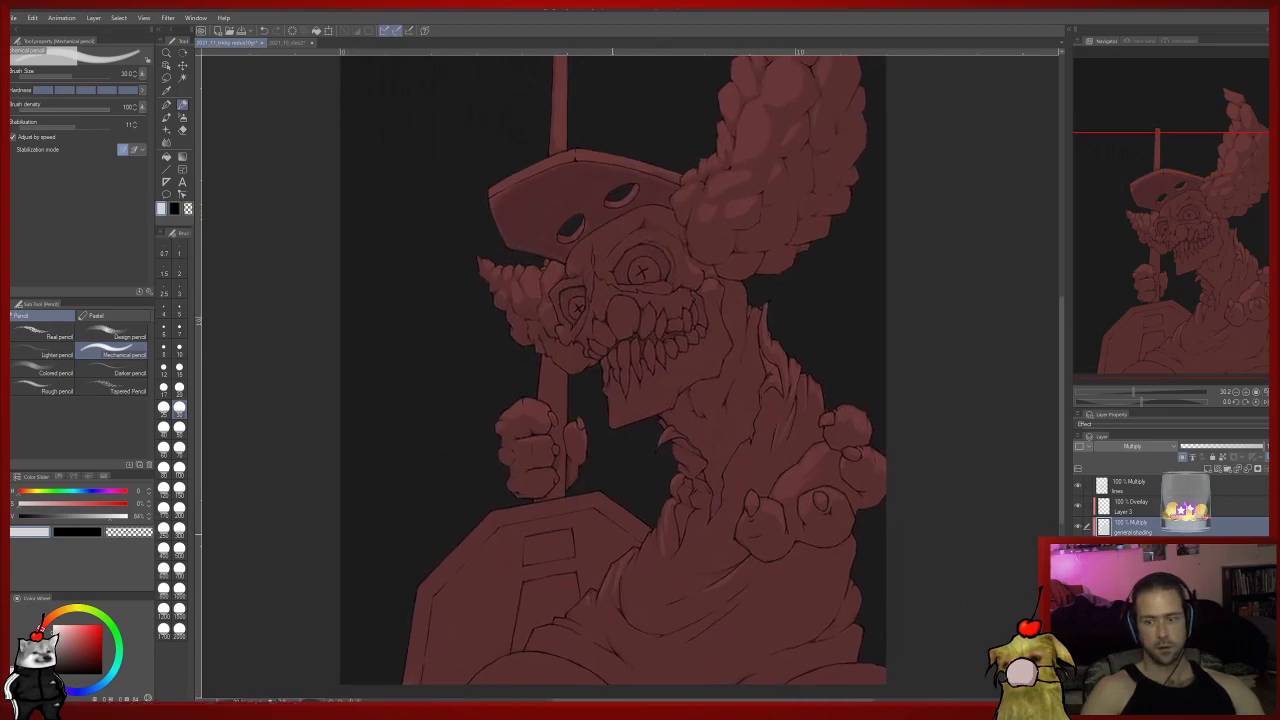
mouse_move(621, 516)
left_mouse_down()
mouse_move(601, 554)
mouse_move(608, 507)
left_mouse_up()
left_click_drag(580, 393, 585, 461)
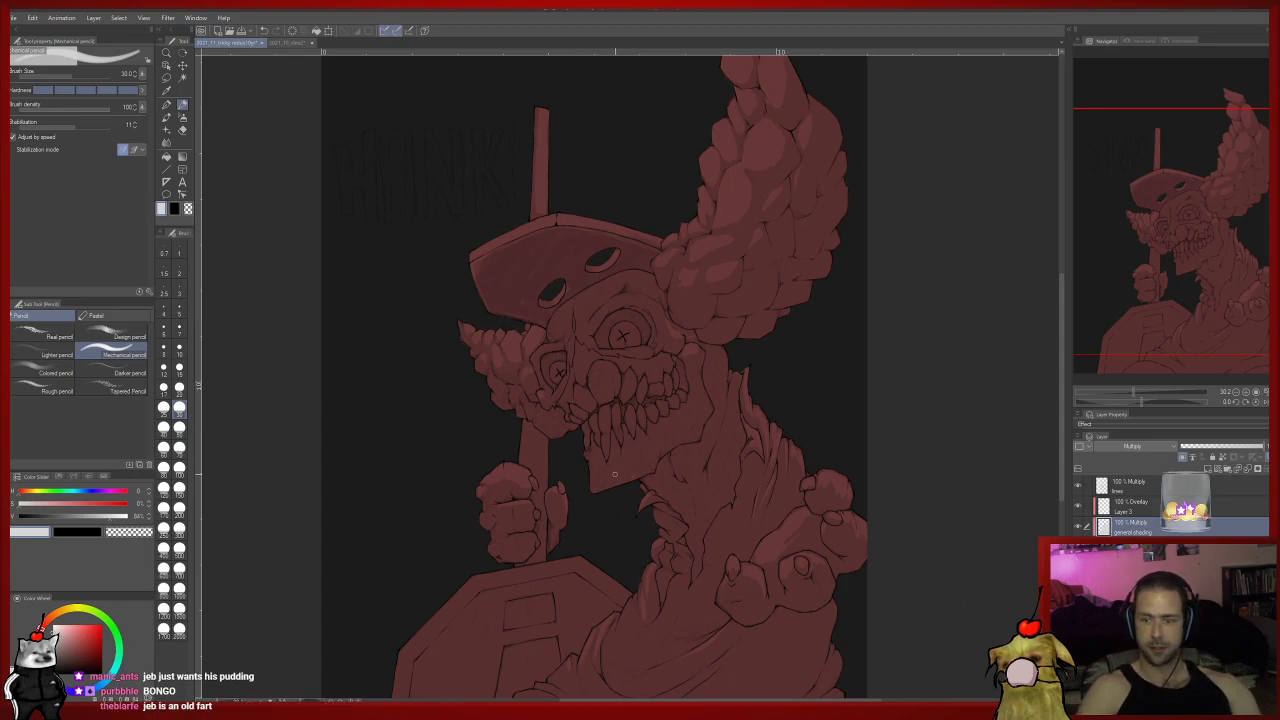
left_click_drag(643, 464, 611, 478)
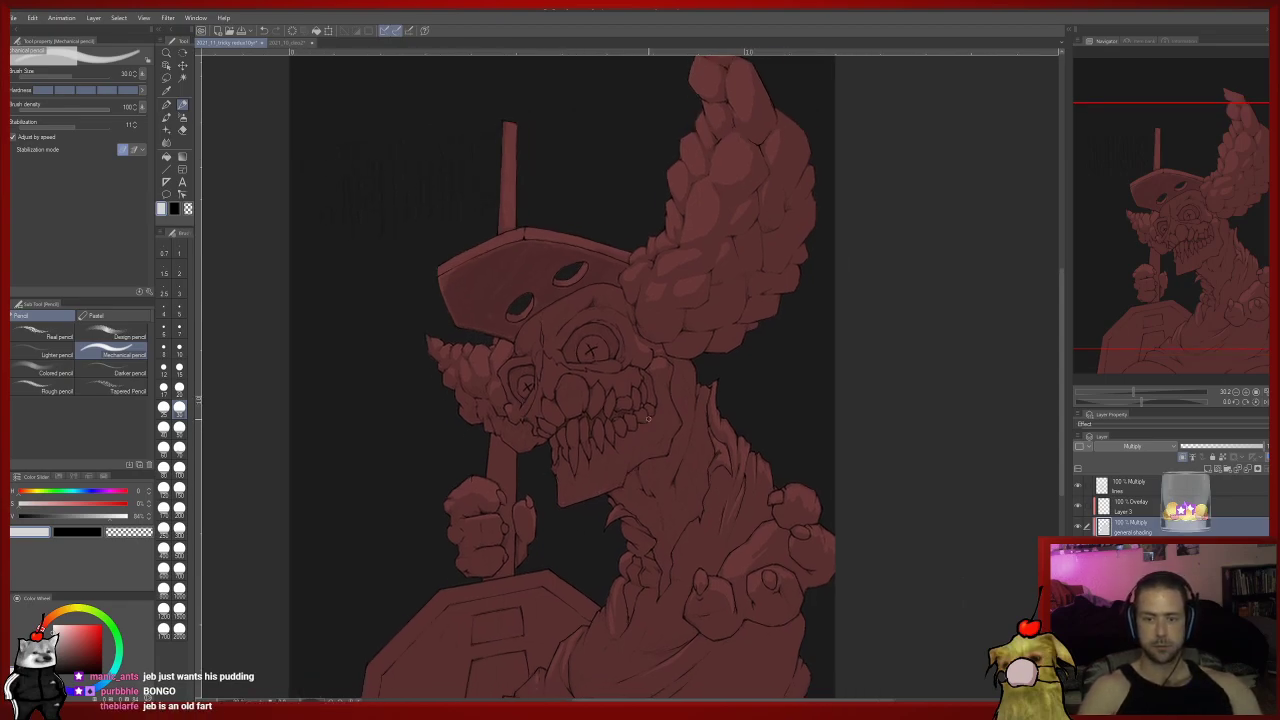
scroll(648, 420, "up", 2)
mouse_move(494, 406)
left_mouse_down()
mouse_move(580, 406)
mouse_move(566, 458)
mouse_move(571, 165)
left_mouse_up()
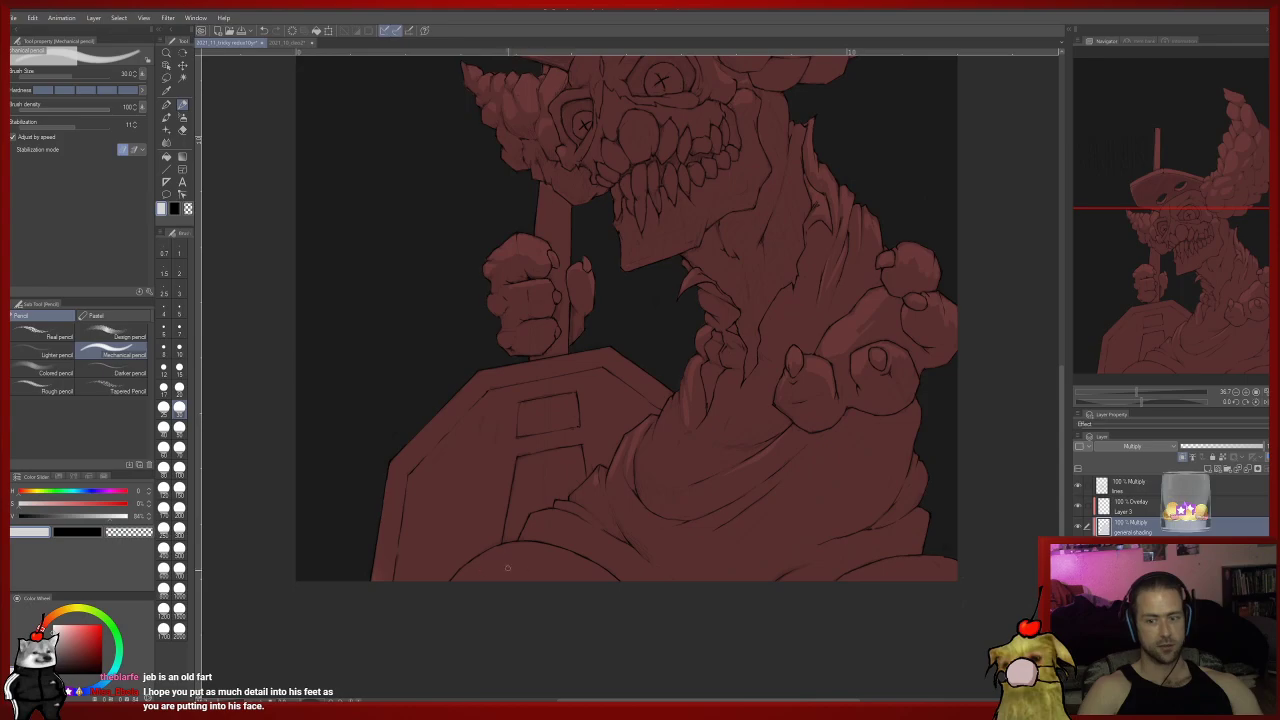
left_click_drag(700, 320, 703, 572)
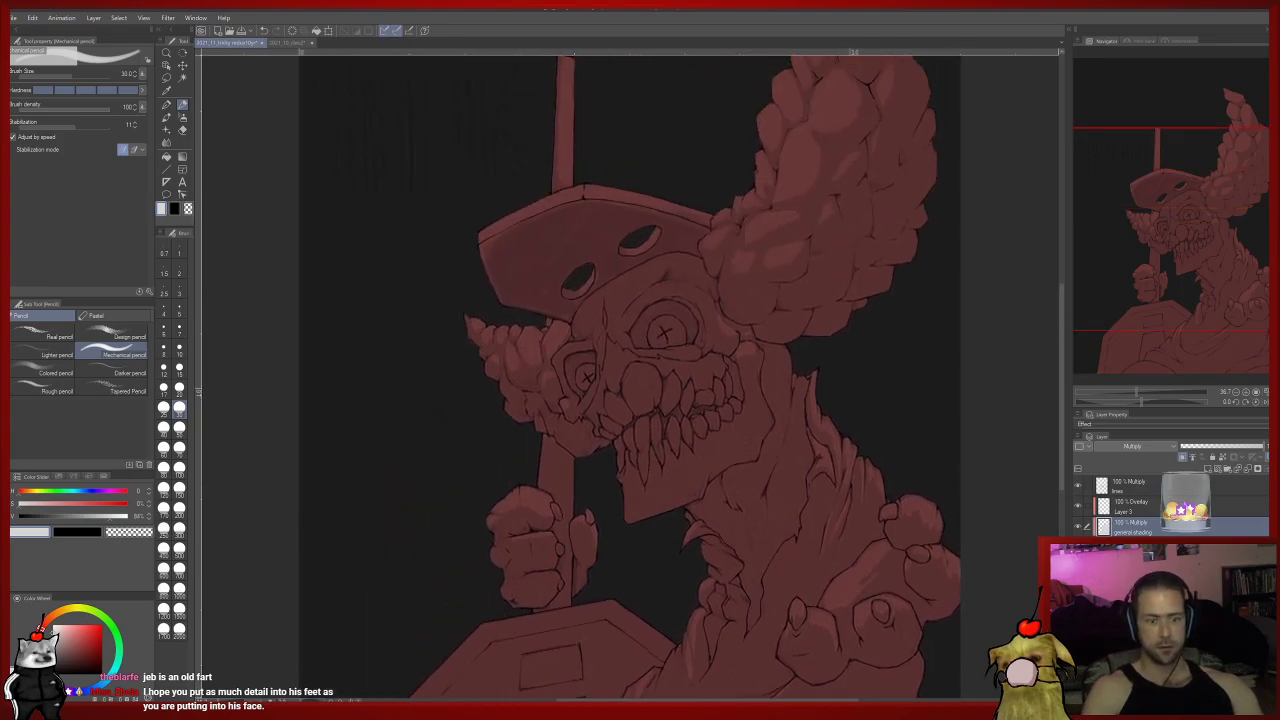
Lower the mechanical pencil's brush density and set its grey to 72% brightness, undoing the dark trial stroke beside the mouth.
left_click(53, 108)
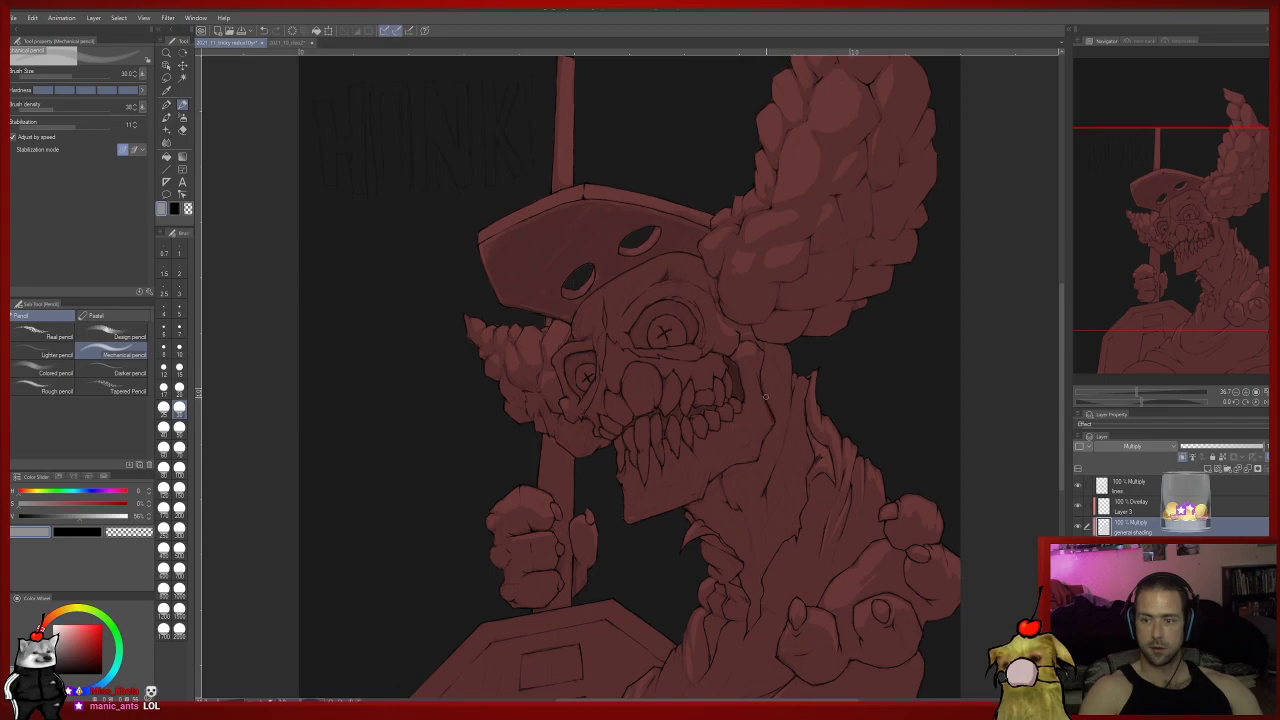
key("ctrl+z")
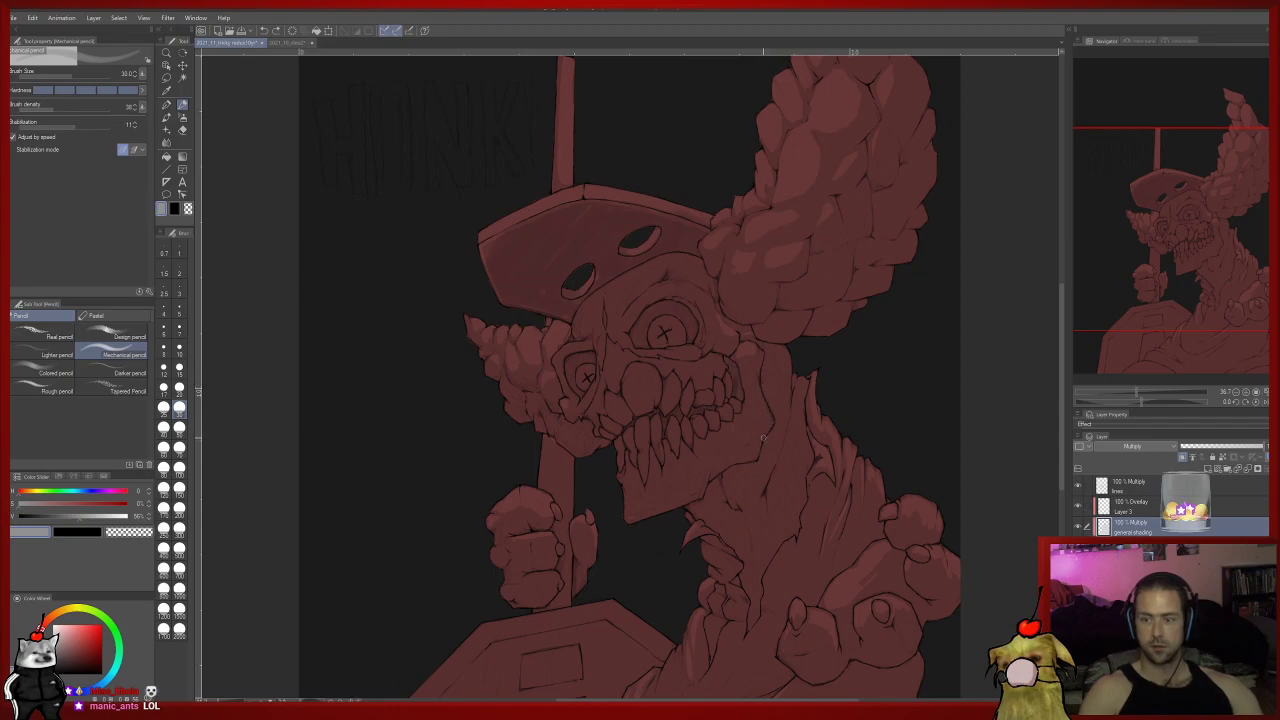
left_click(102, 517)
left_click_drag(102, 517, 98, 517)
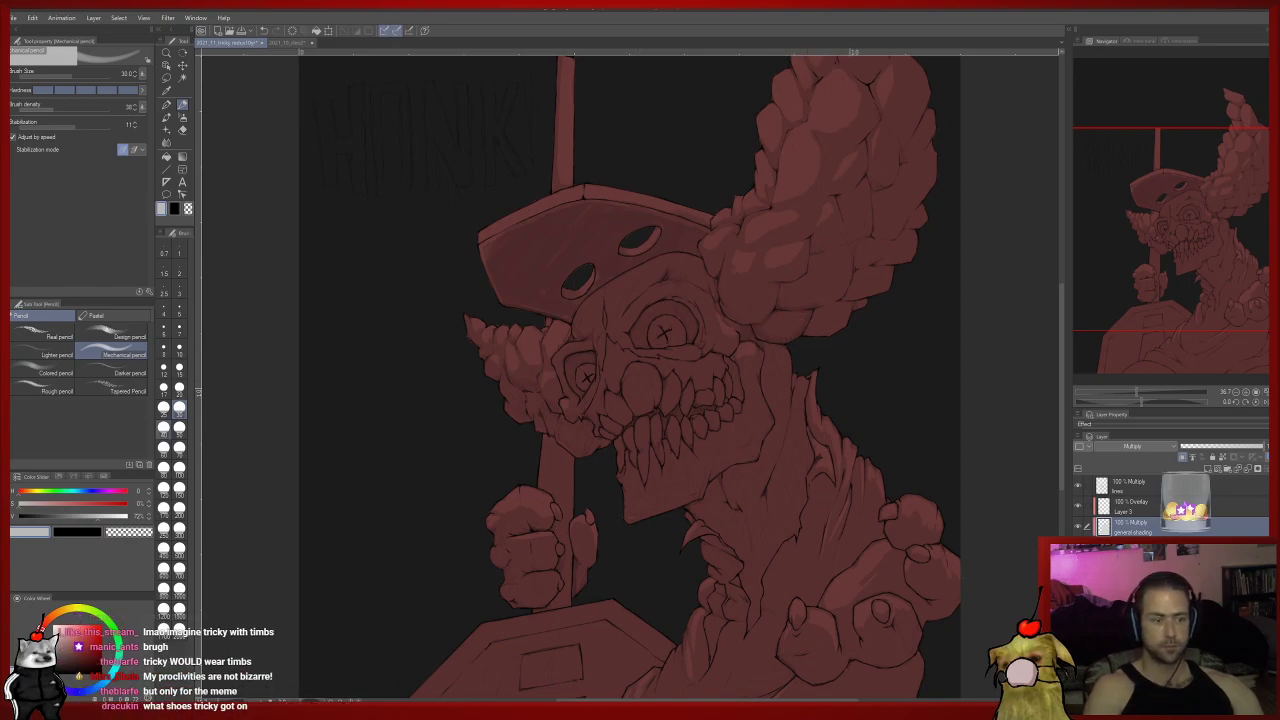
Shade the lower lumps of the large hair tuft beside the mask with the low-density mechanical pencil at size 50.
left_click_drag(466, 412, 401, 479)
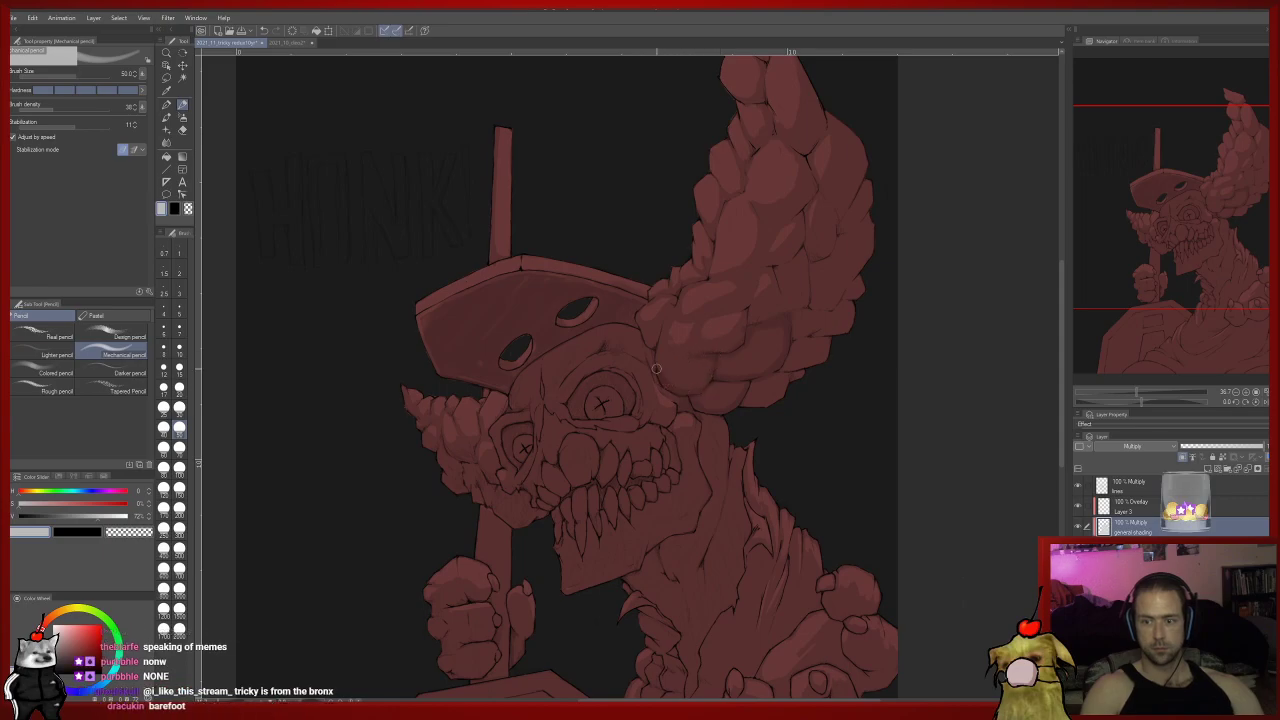
left_click_drag(656, 352, 554, 312)
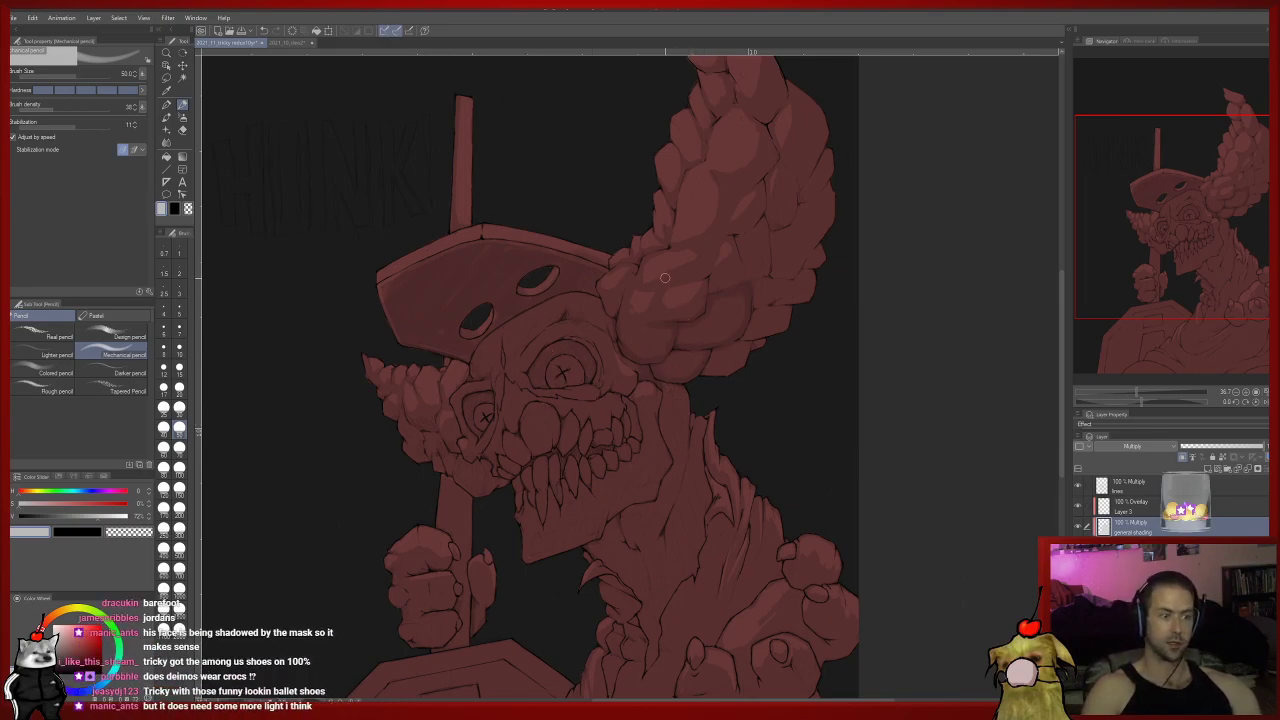
left_click_drag(613, 375, 586, 430)
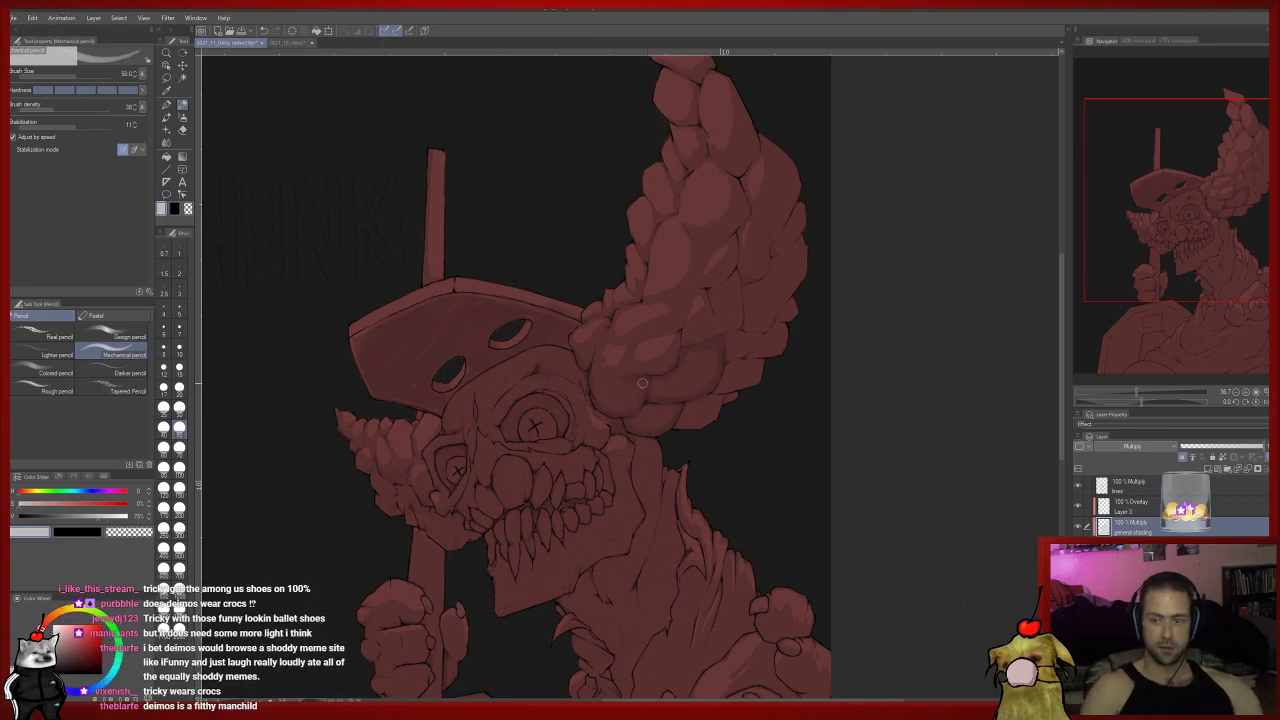
key("e")
key("p")
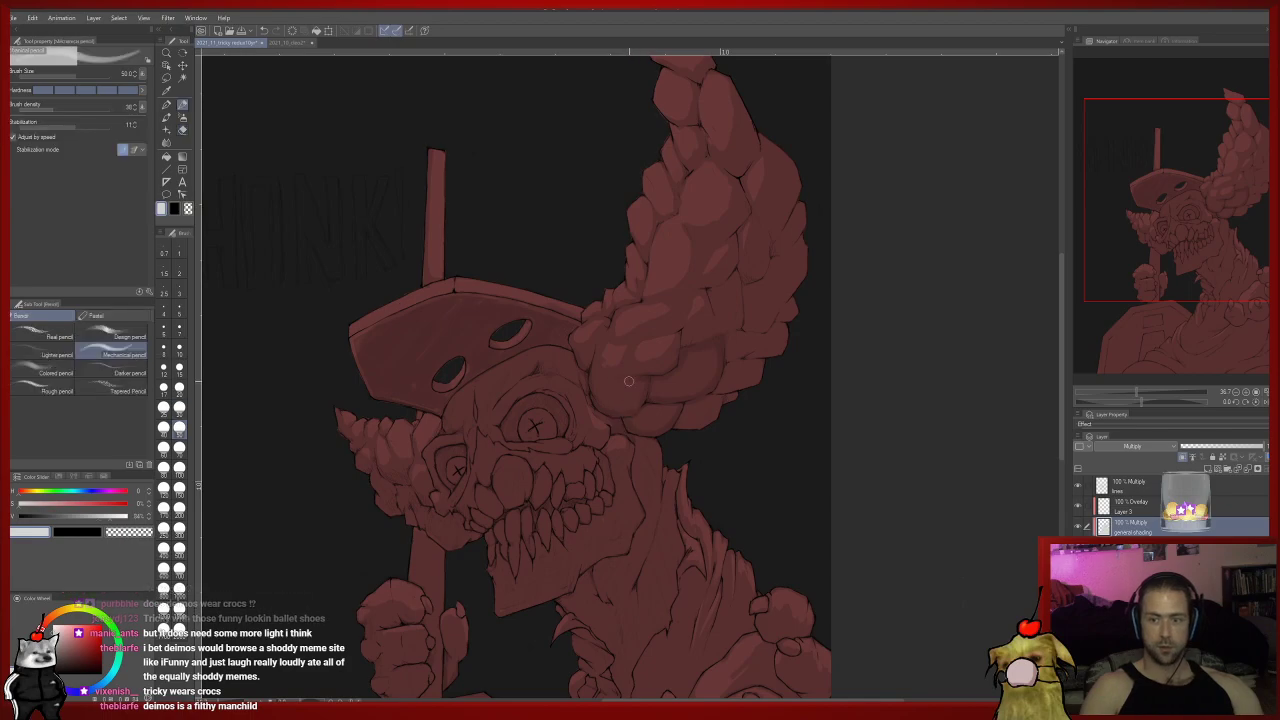
Check the other open character drawing, return to the clown illustration and set the mechanical pencil to size 30.
left_click(290, 43)
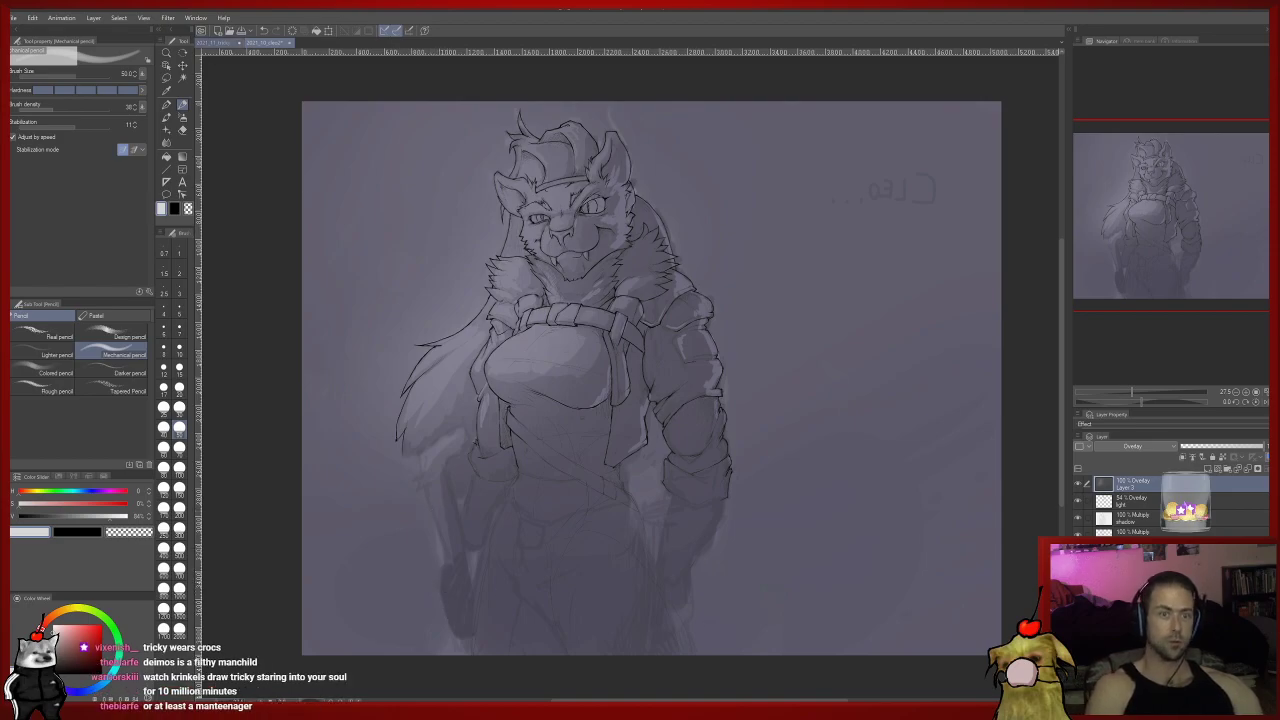
left_click(220, 43)
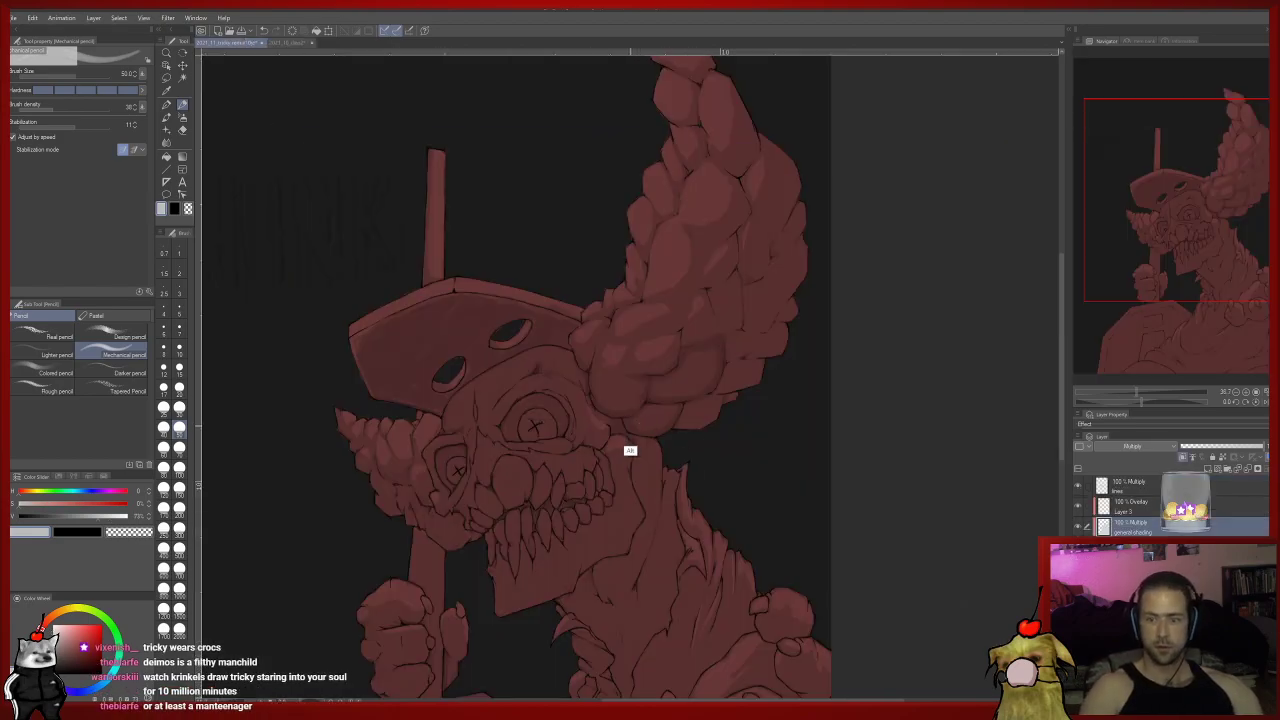
left_click(179, 407)
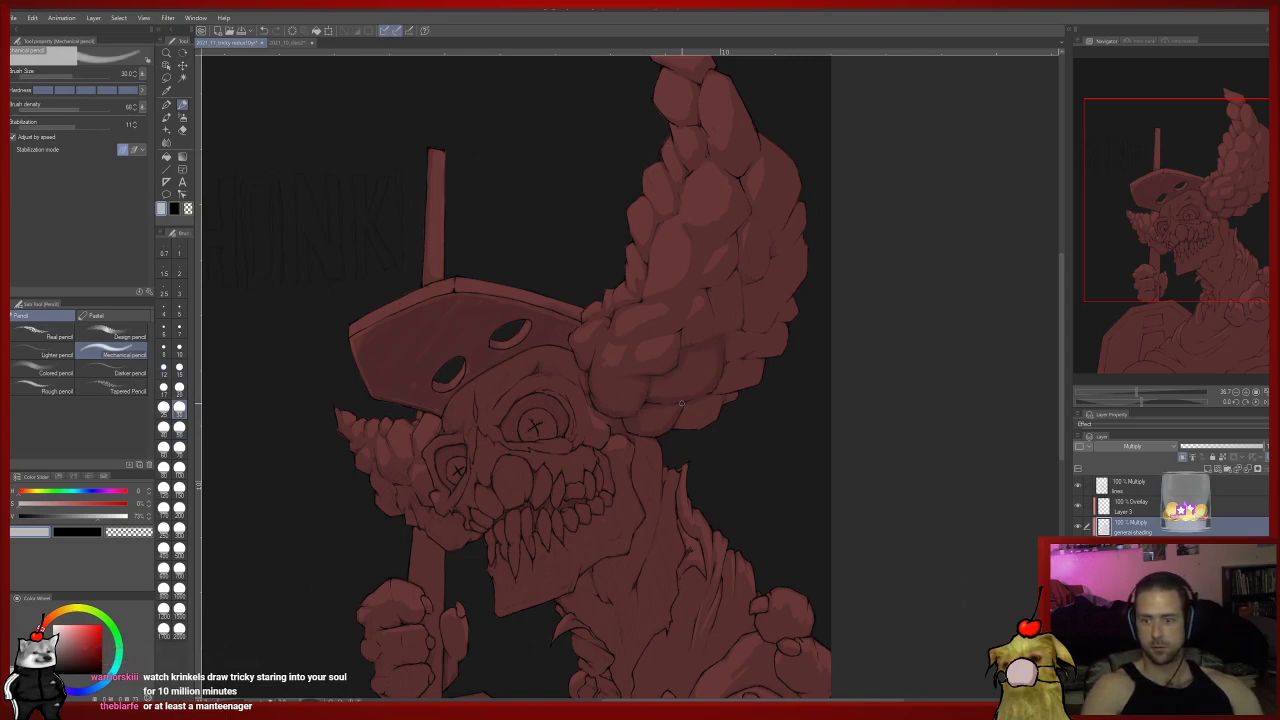
Shade the large hair clumps on the general shading layer with the Mechanical pencil, sampling greys from the artwork.
left_click_drag(676, 415, 612, 438)
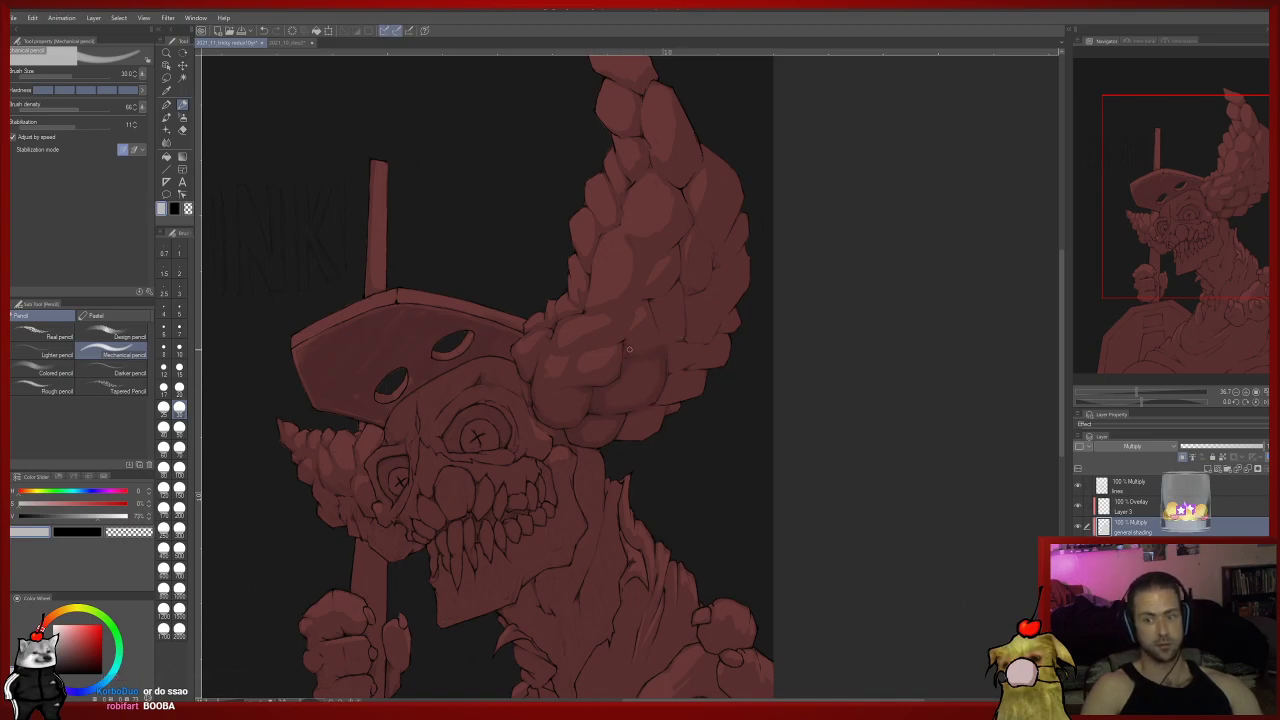
left_click(651, 417, "alt")
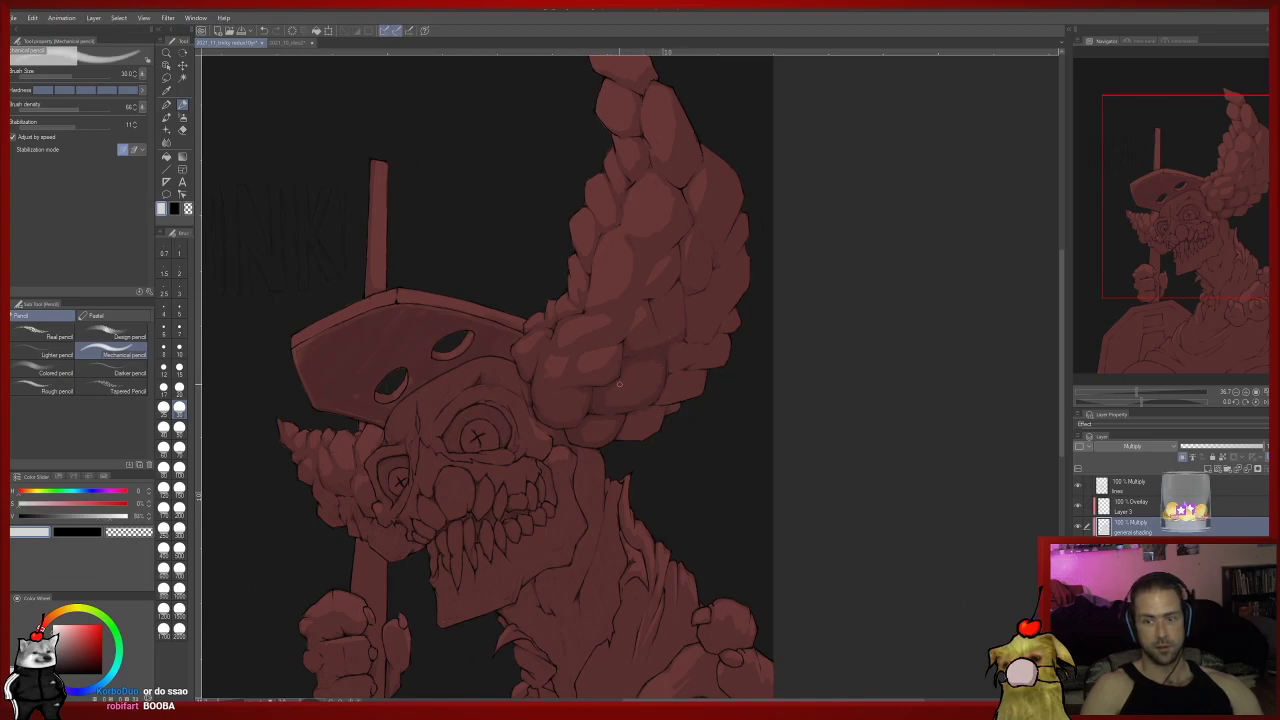
left_click_drag(614, 363, 578, 427)
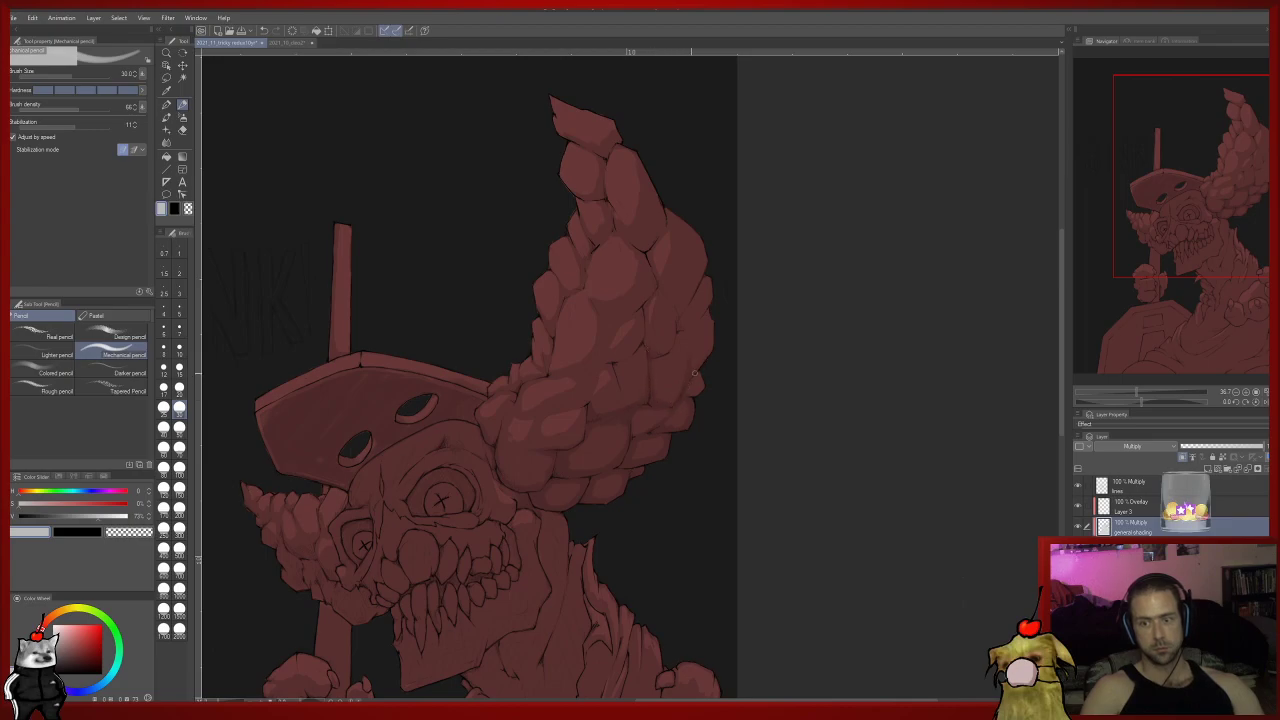
left_click_drag(705, 390, 680, 472)
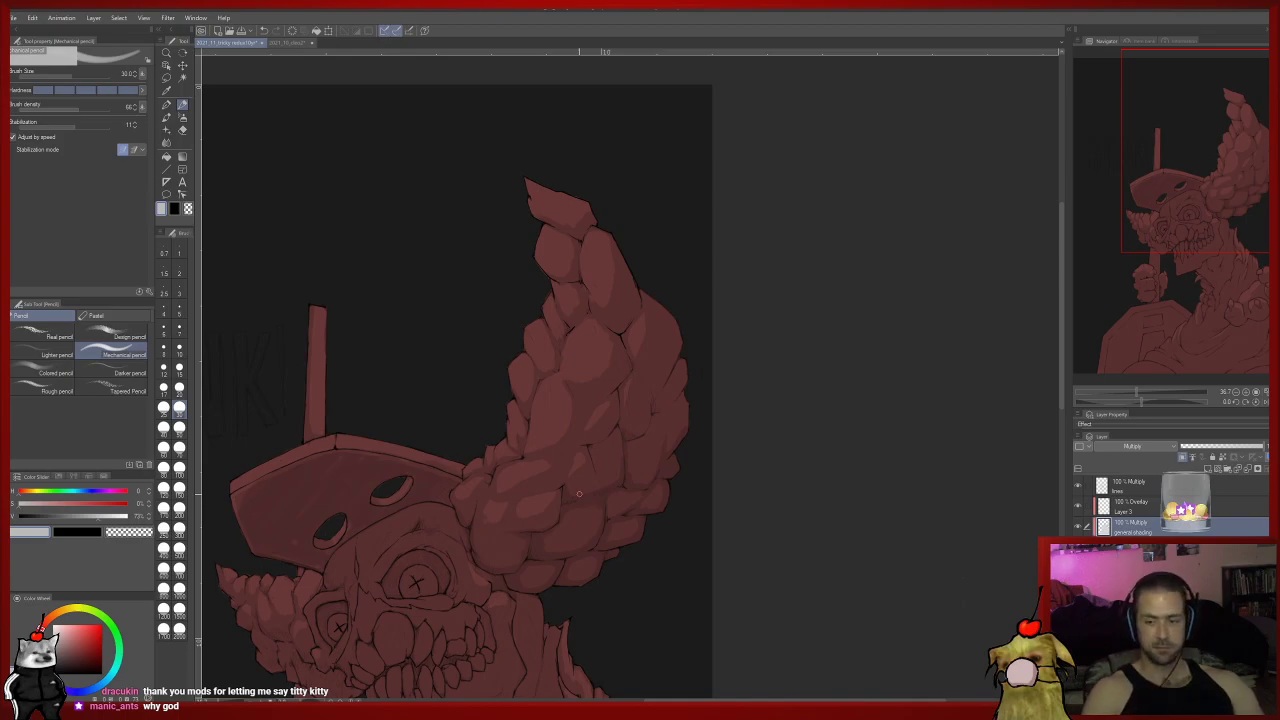
left_click_drag(680, 445, 726, 390)
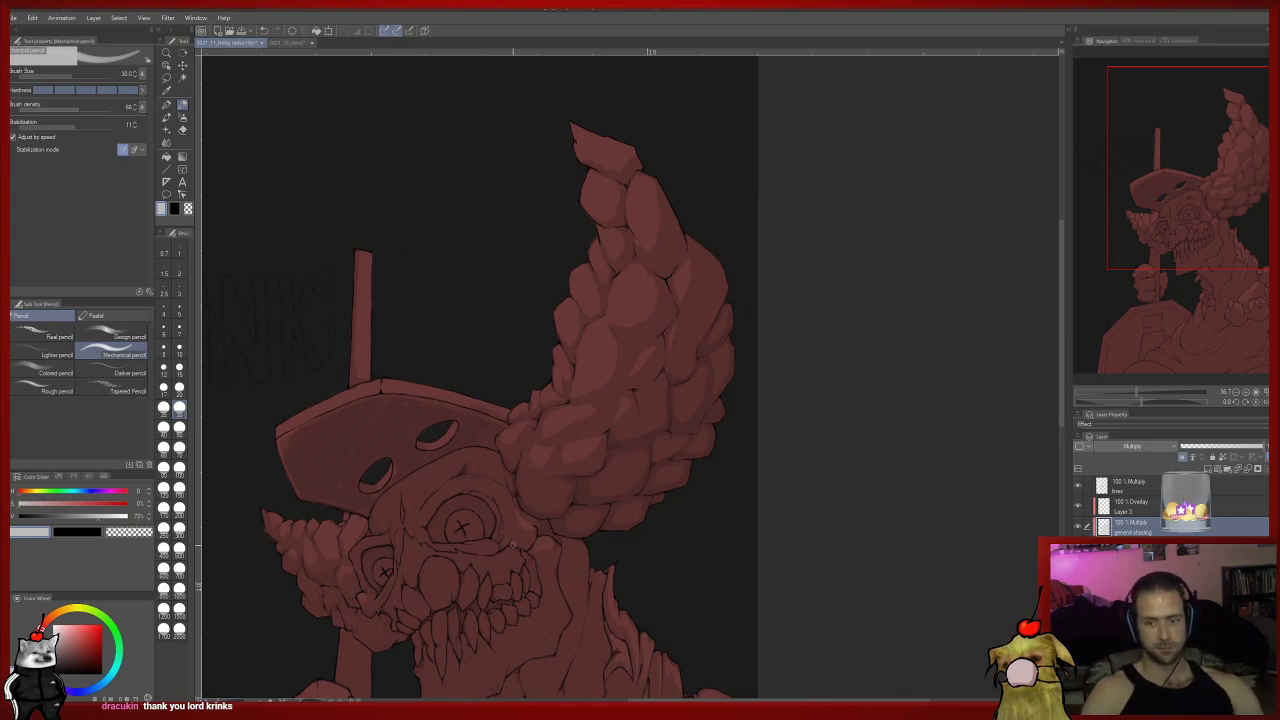
Shade the sockets around both eyes with the Mechanical pencil and clean up the eyeballs with the Soft eraser.
scroll(546, 558, "up", 2)
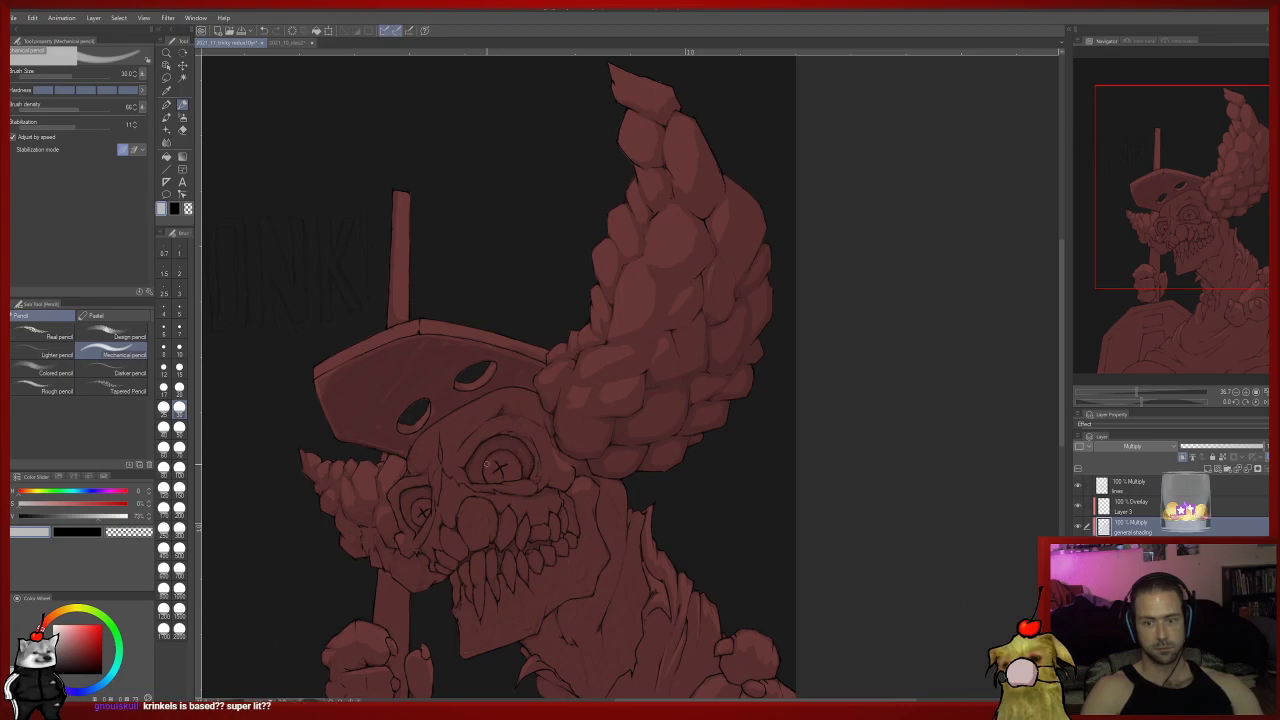
left_click_drag(486, 466, 510, 439)
key("e")
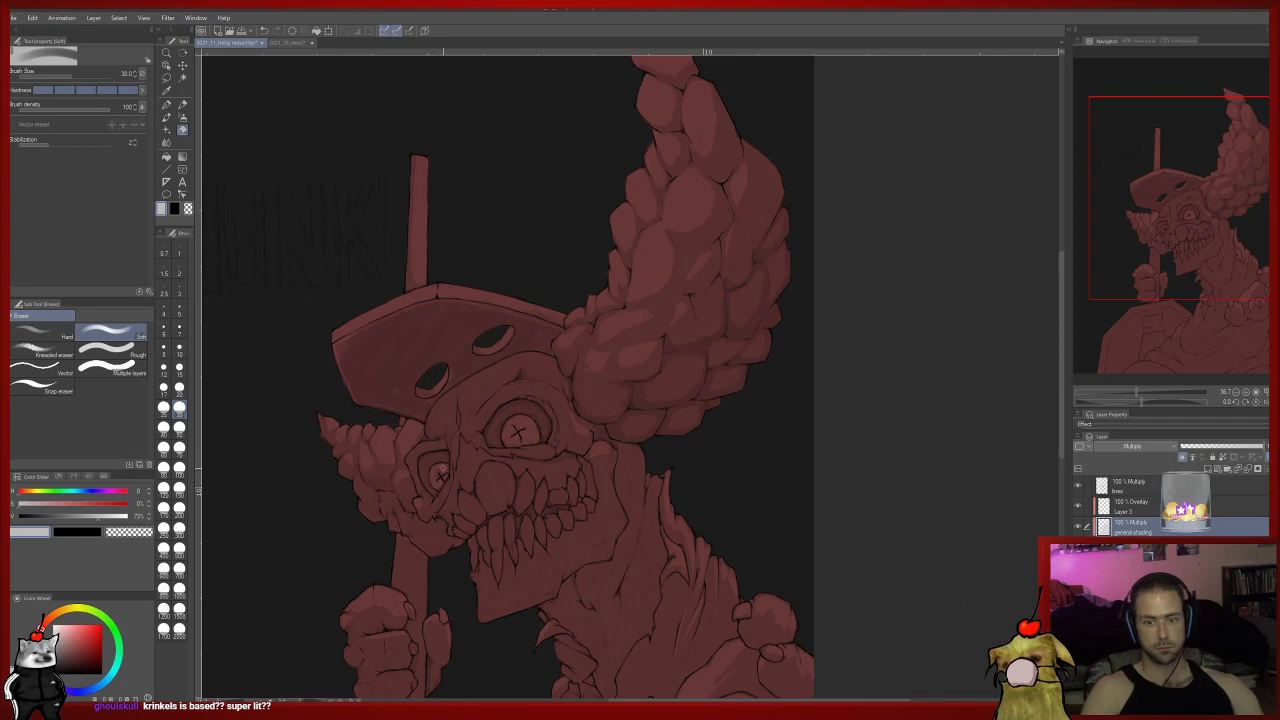
key("p")
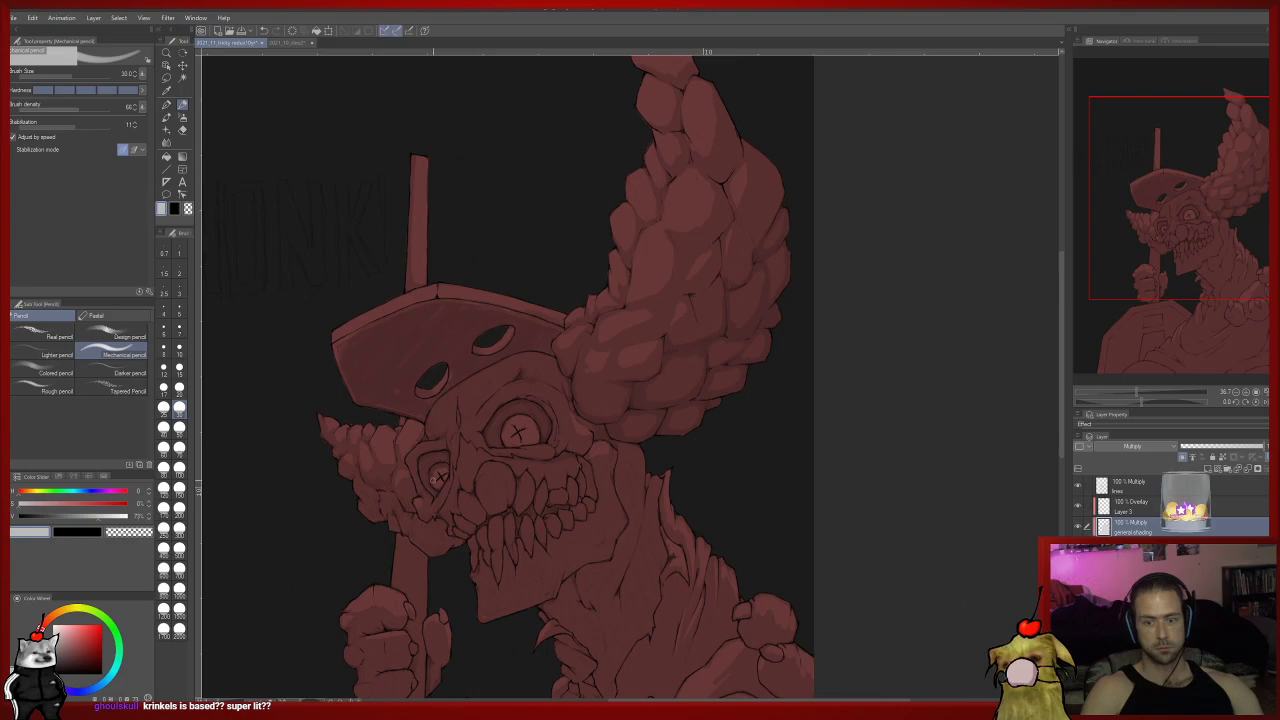
key("e")
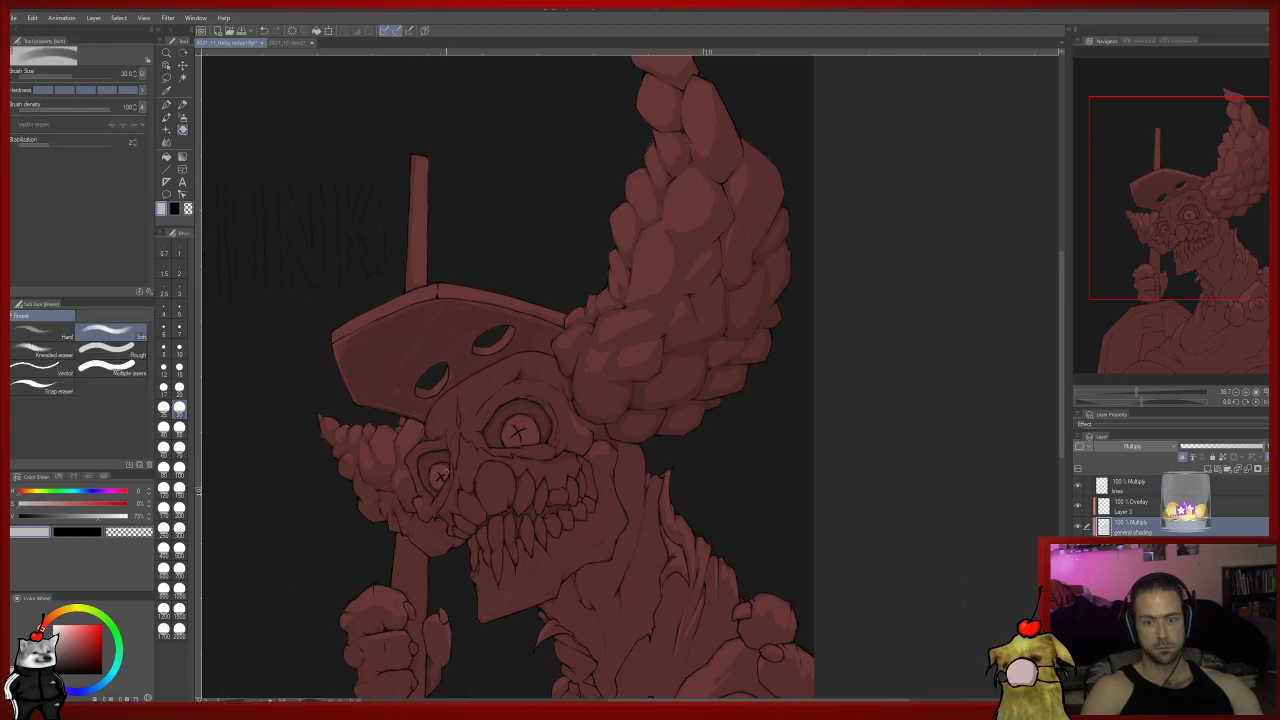
key("p")
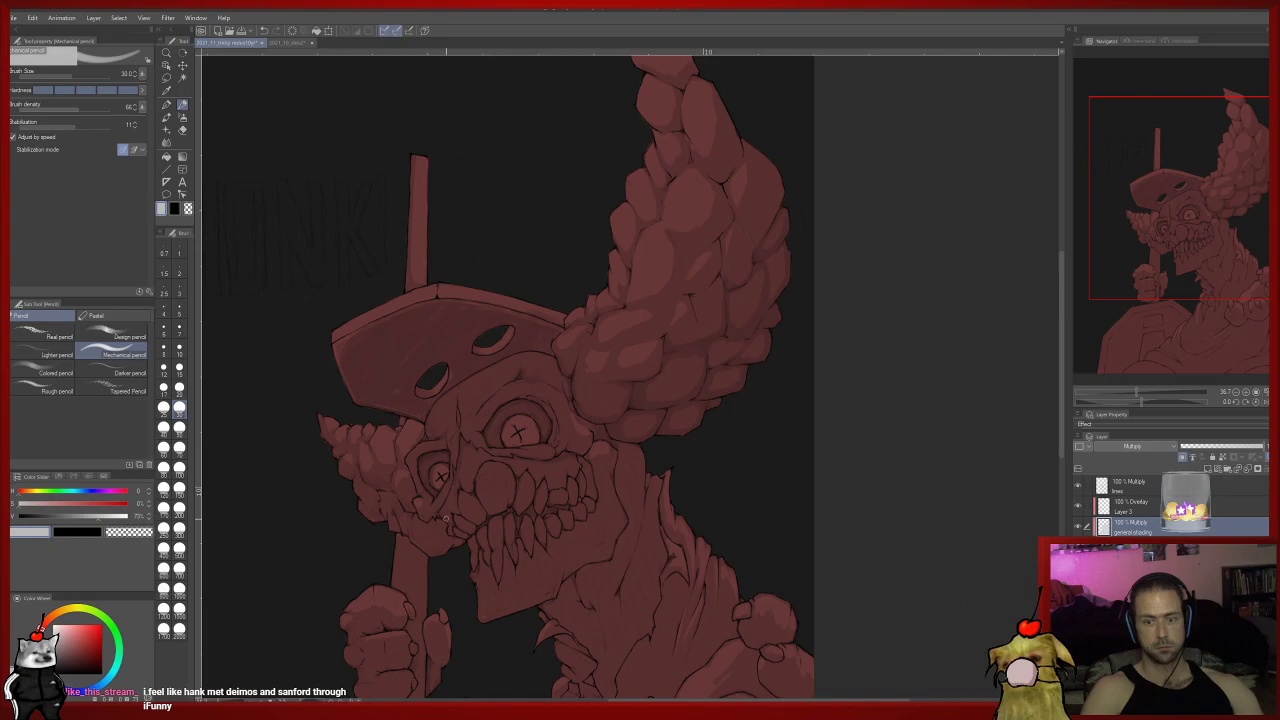
left_click_drag(489, 489, 504, 479)
Refine the shading in the middle of the tall hair mass using lighter greys sampled from the clumps.
scroll(510, 470, "down", 5)
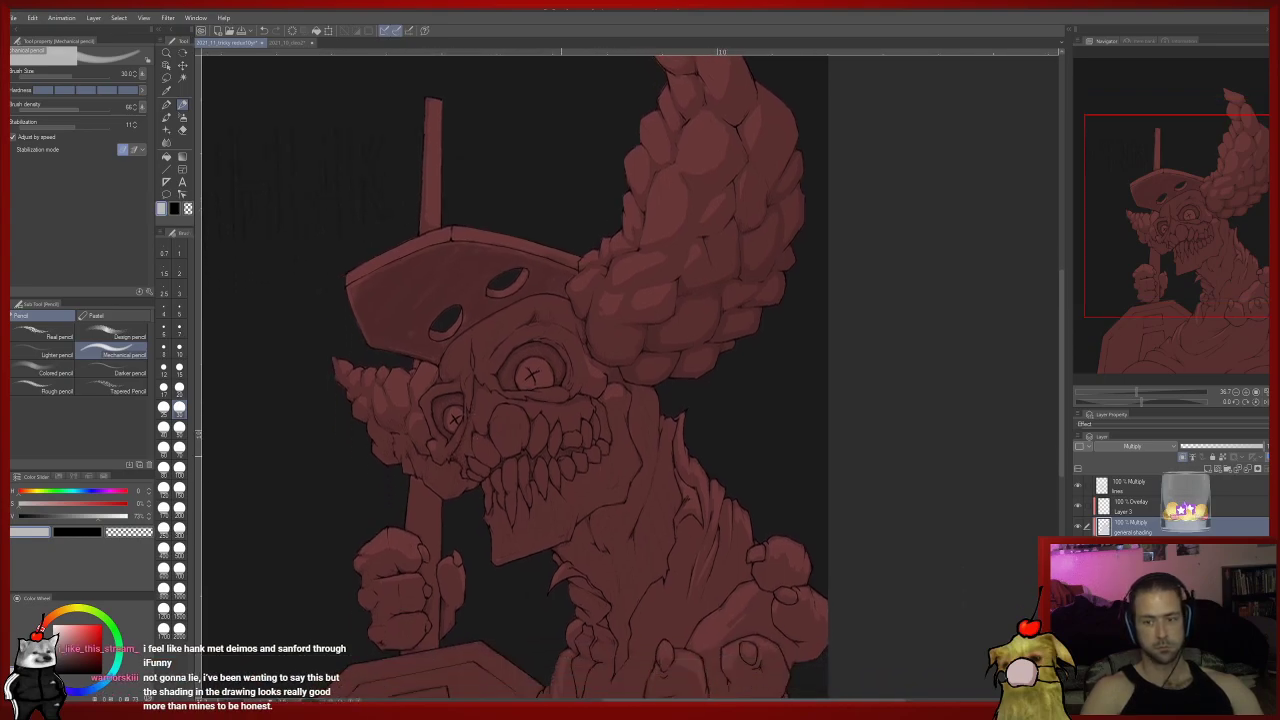
scroll(628, 414, "up", 2)
left_click_drag(610, 387, 590, 425)
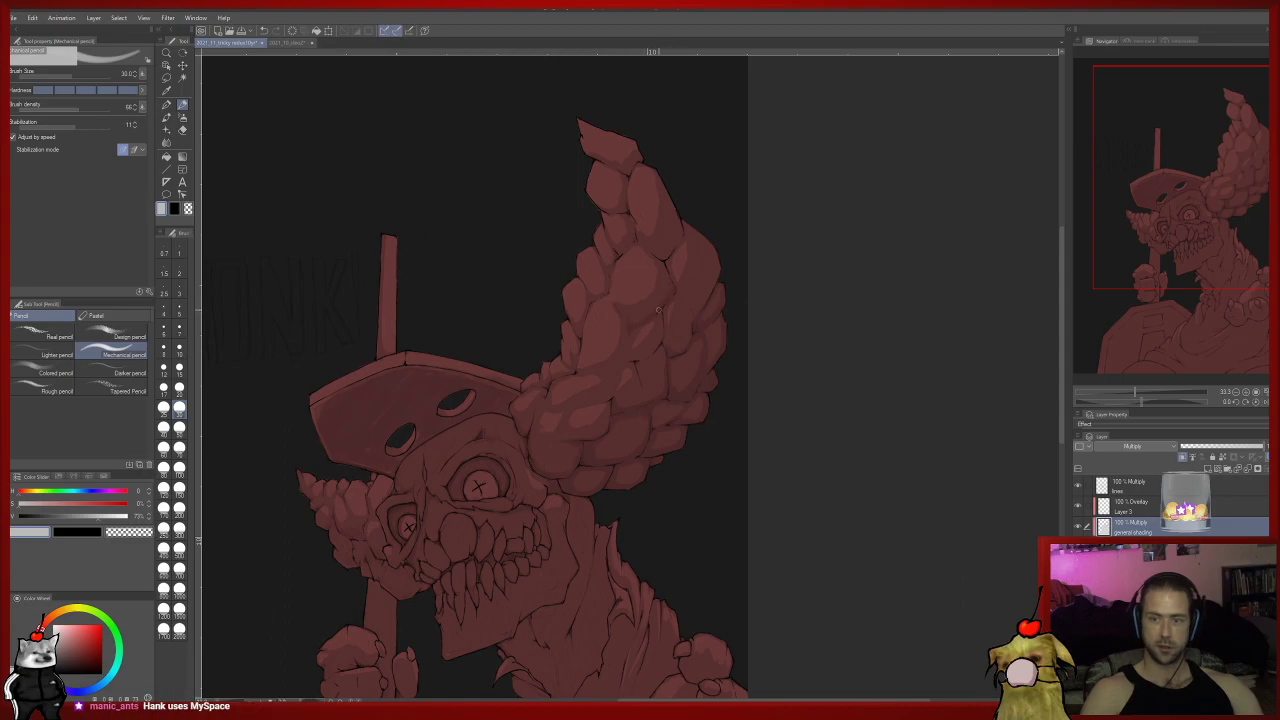
left_click(643, 338, "alt")
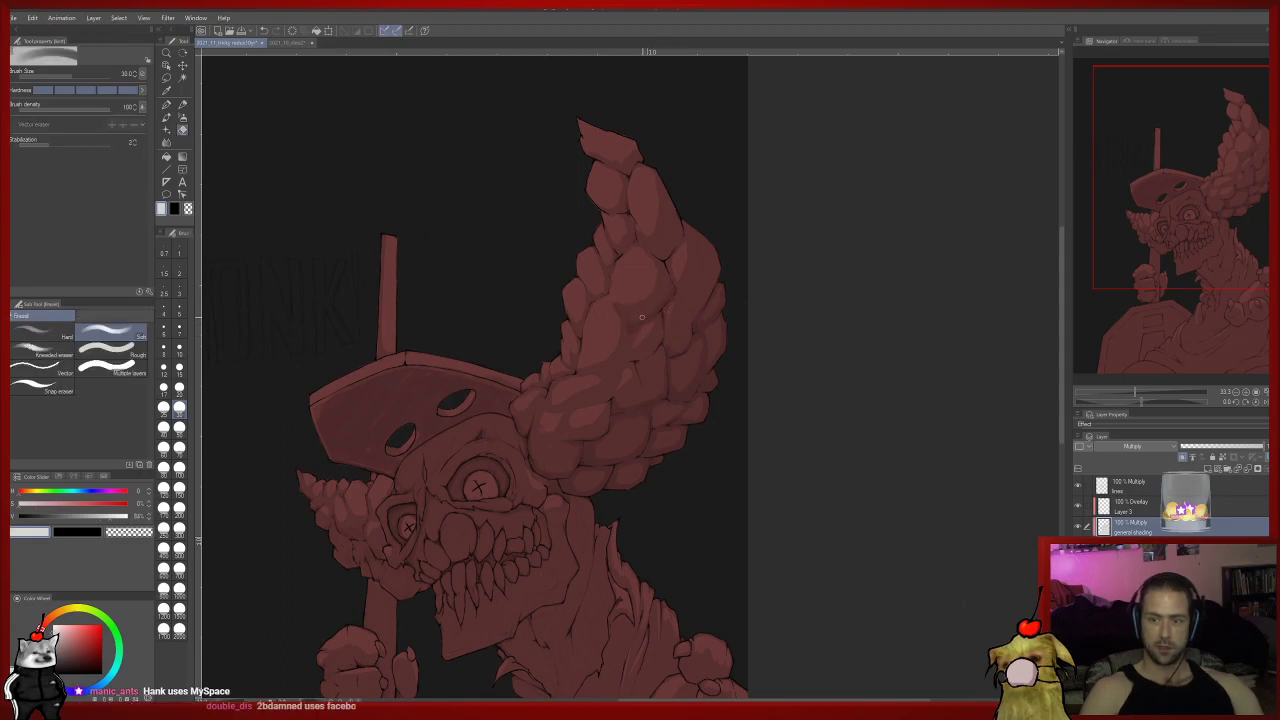
left_click(629, 352, "alt")
left_click(625, 354, "alt")
left_click_drag(637, 340, 722, 335)
Create a new 1000 by 1000 px illustration canvas with a mid-grey paper color.
left_click(13, 18)
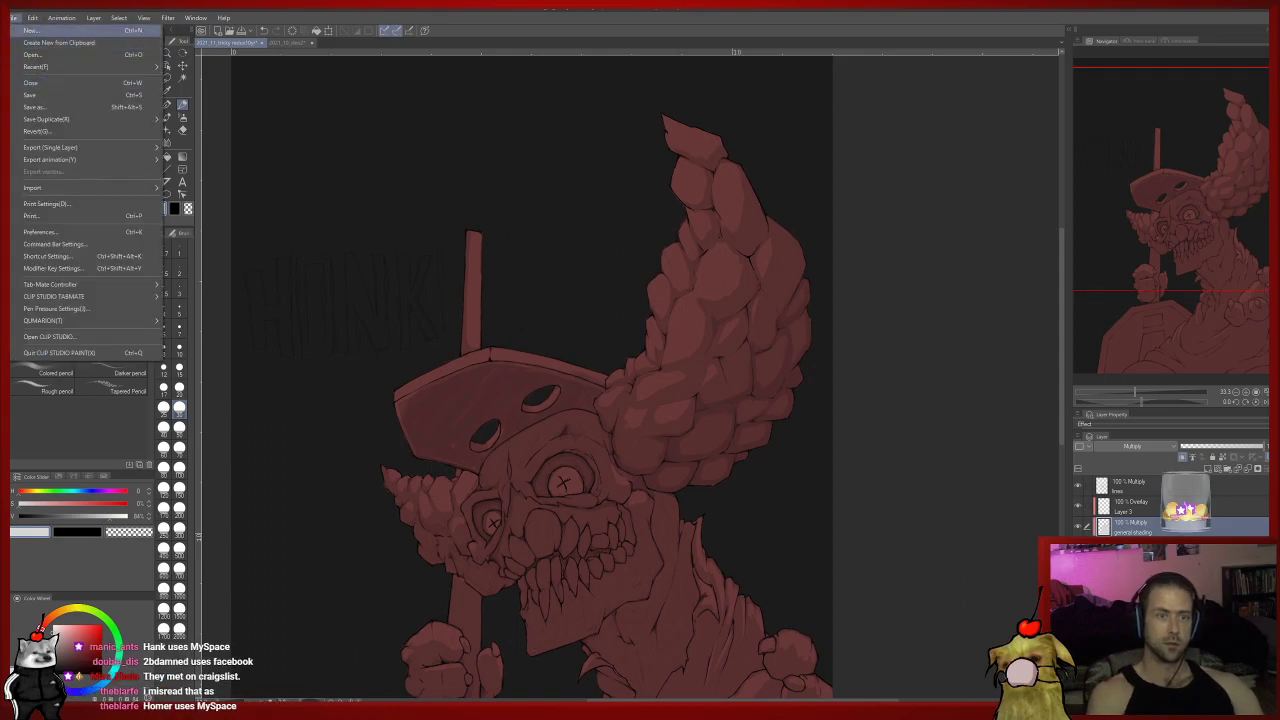
left_click(60, 30)
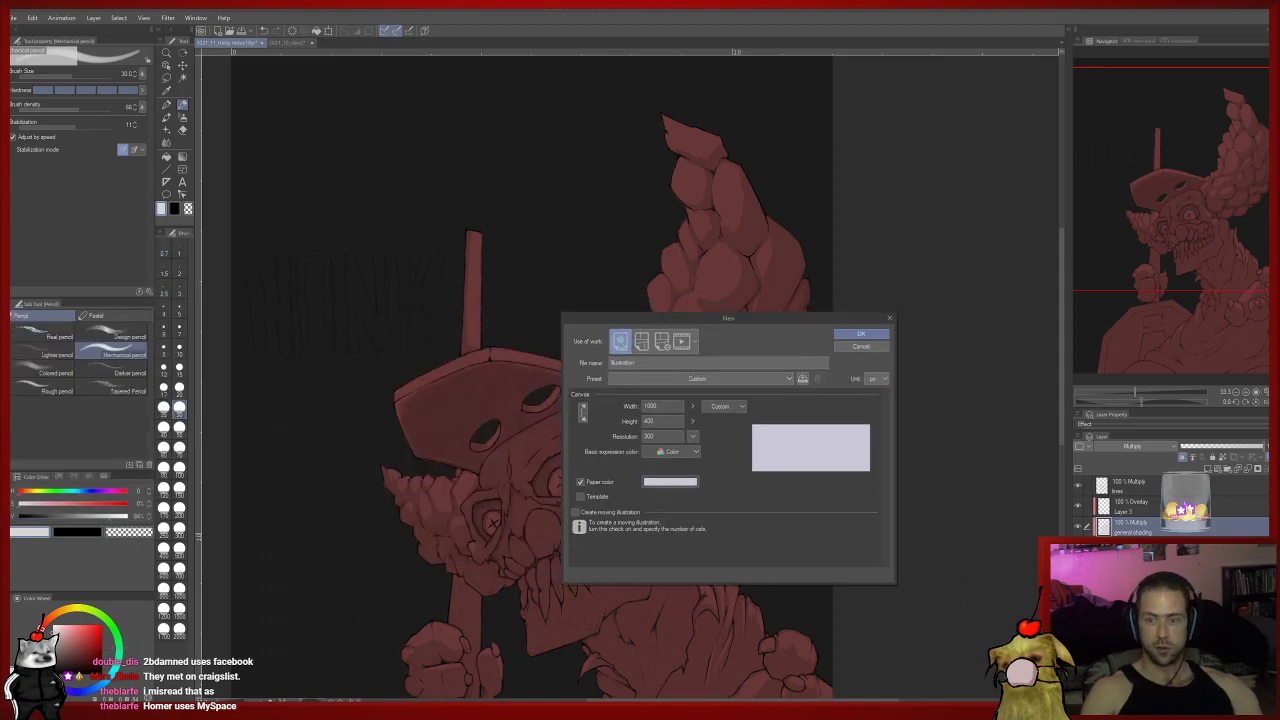
type("100")
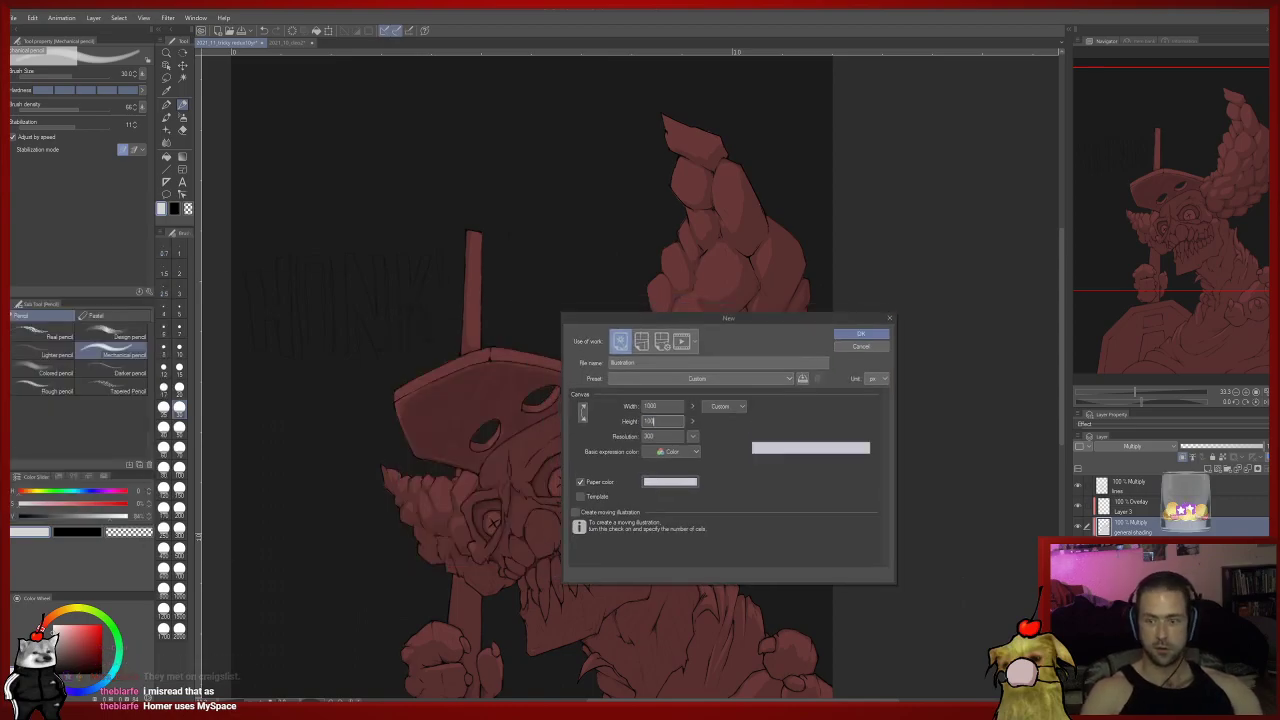
type("0")
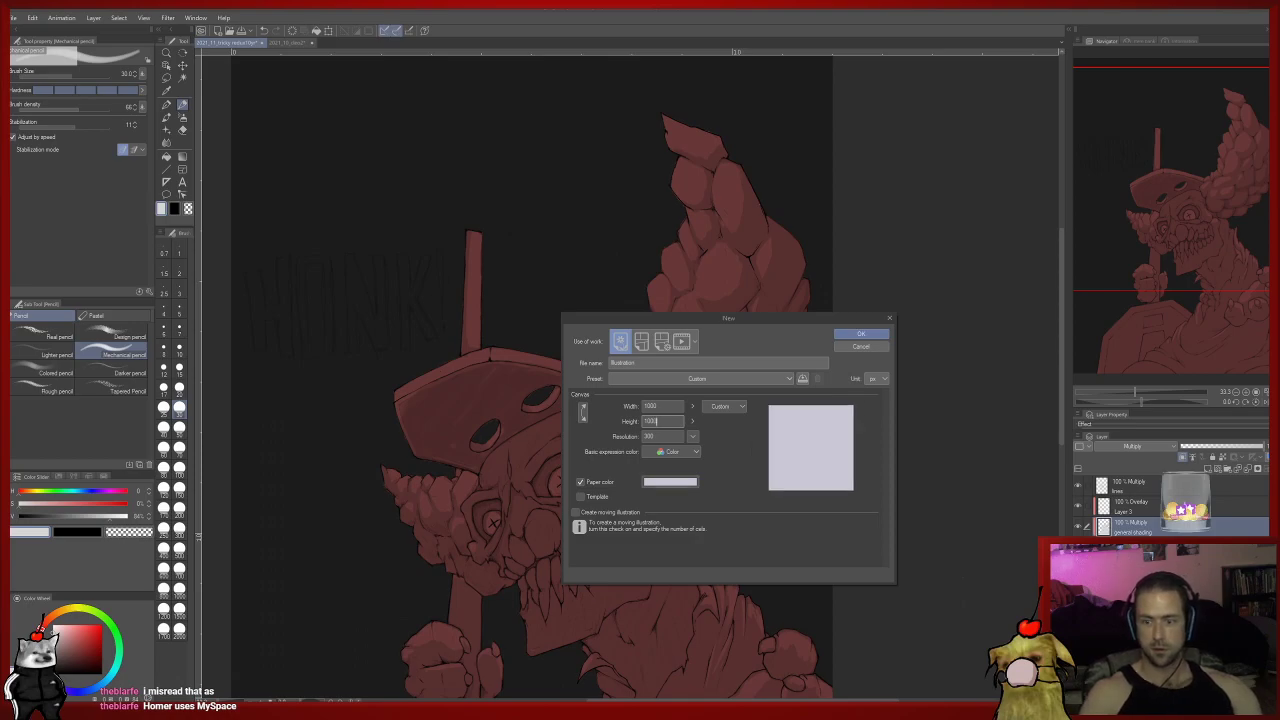
left_click(670, 481)
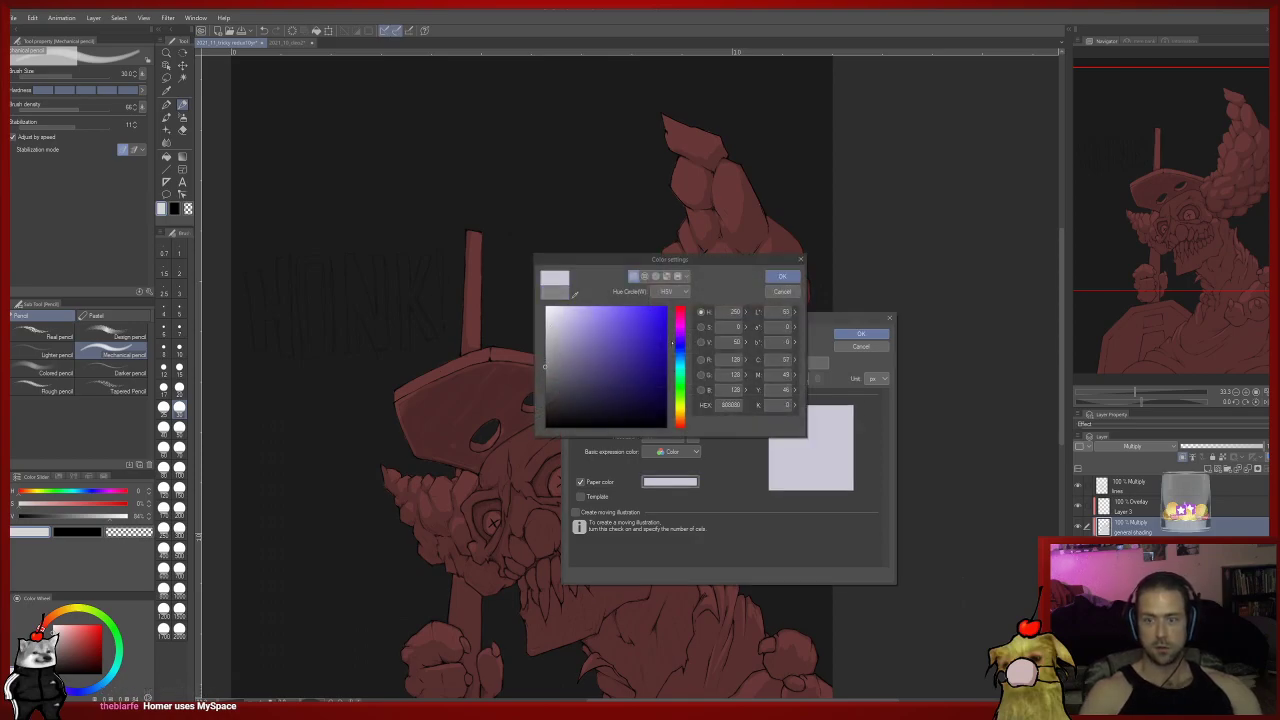
left_click(782, 275)
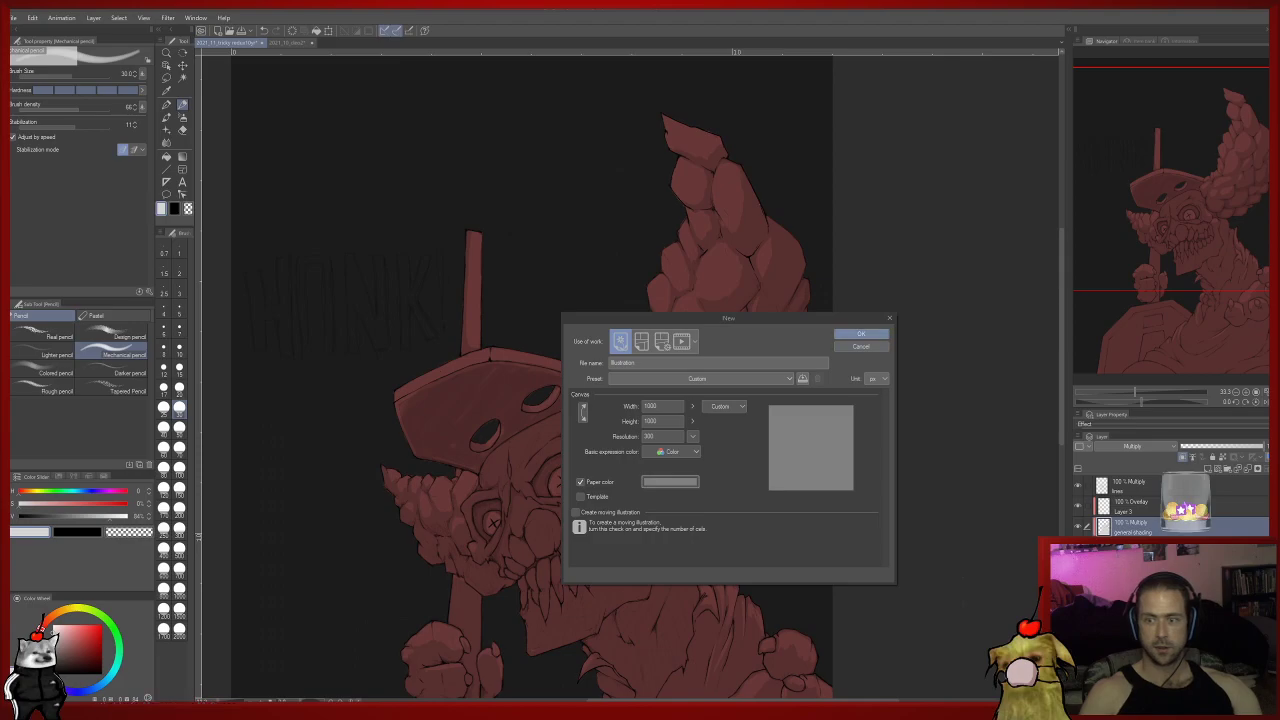
left_click(866, 335)
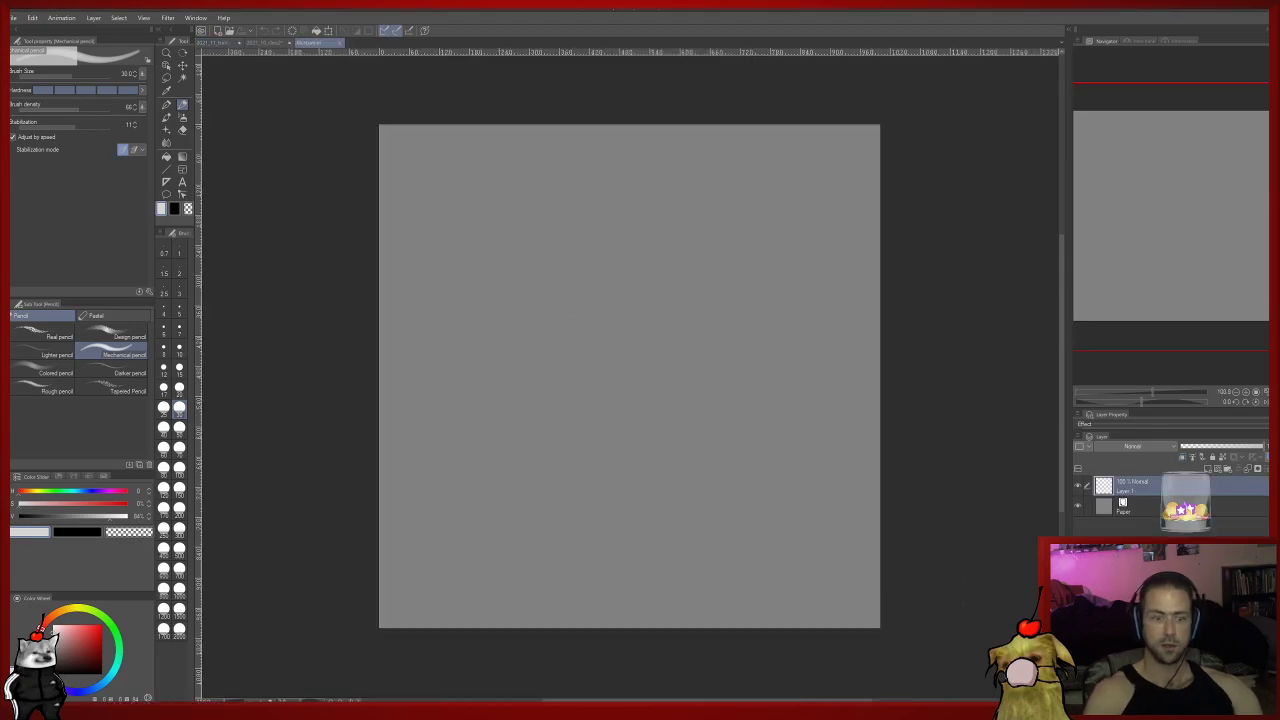
Paint a light grey two-lobed blob on Layer 1 with the Mechanical pencil at size 200, replacing the first attempt.
left_click(179, 568)
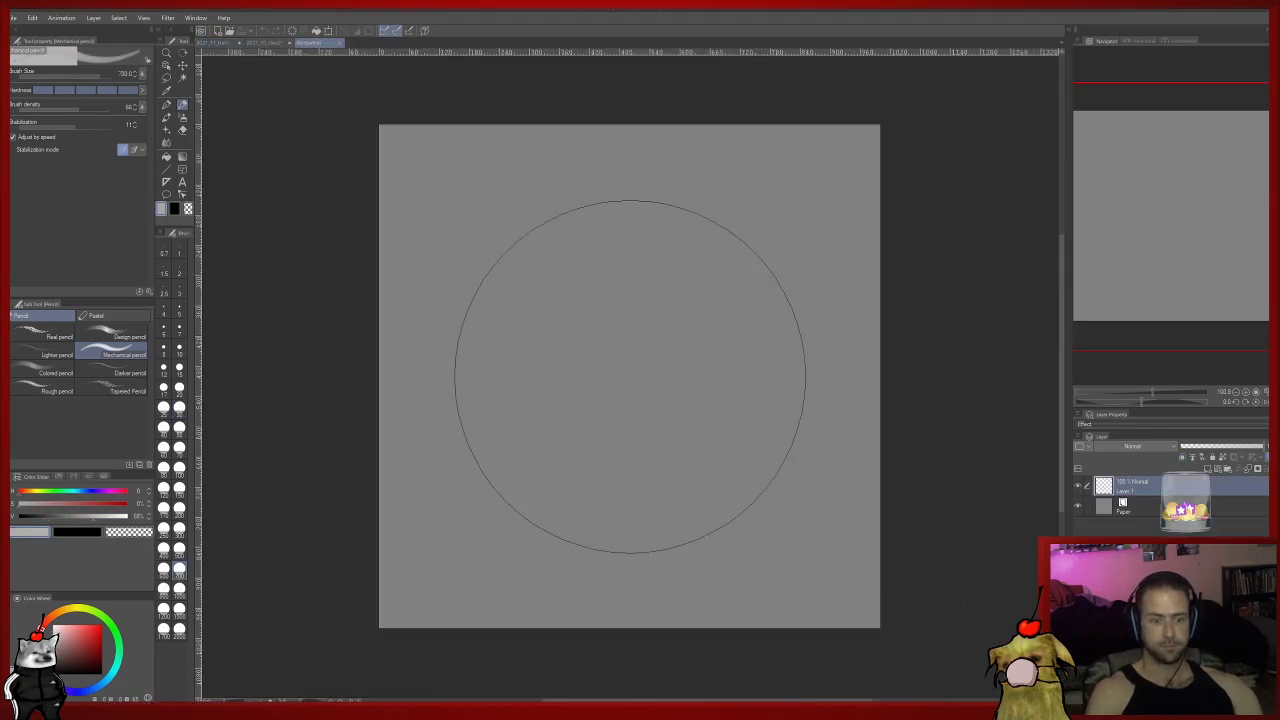
left_click(179, 508)
mouse_move(557, 294)
left_mouse_down()
mouse_move(583, 335)
mouse_move(586, 423)
mouse_move(646, 457)
mouse_move(730, 460)
left_mouse_up()
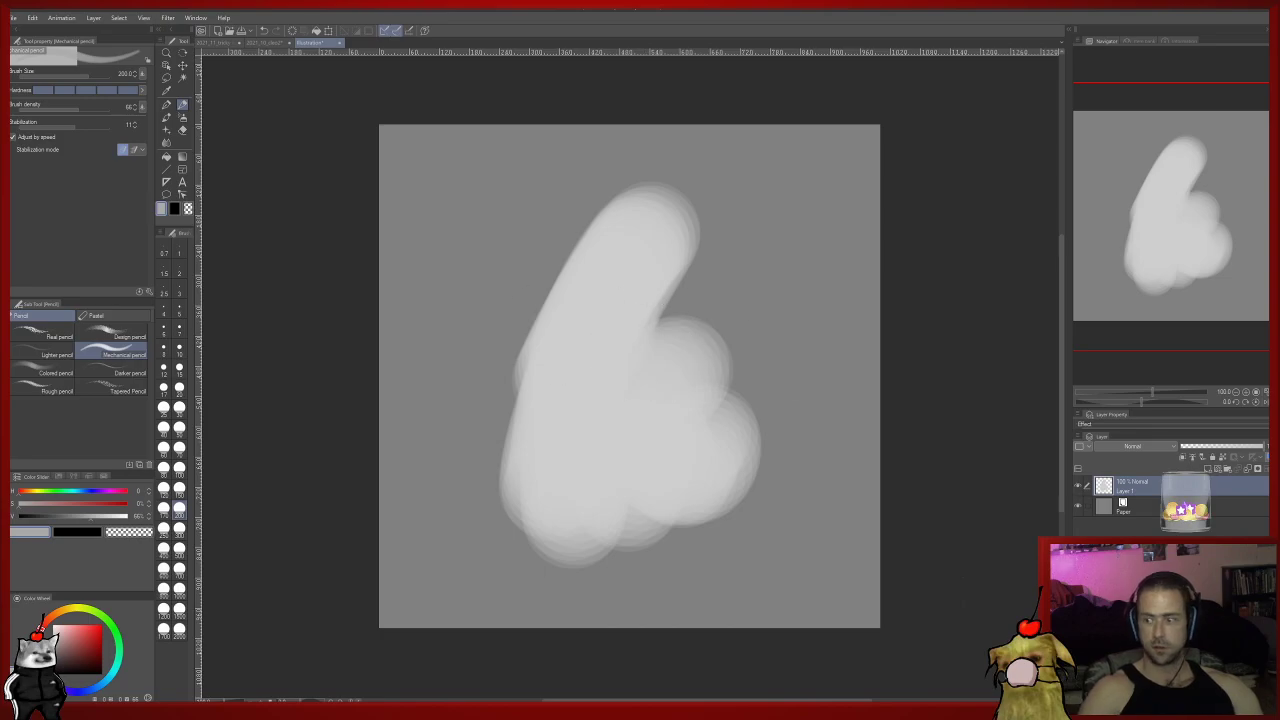
left_click(292, 31)
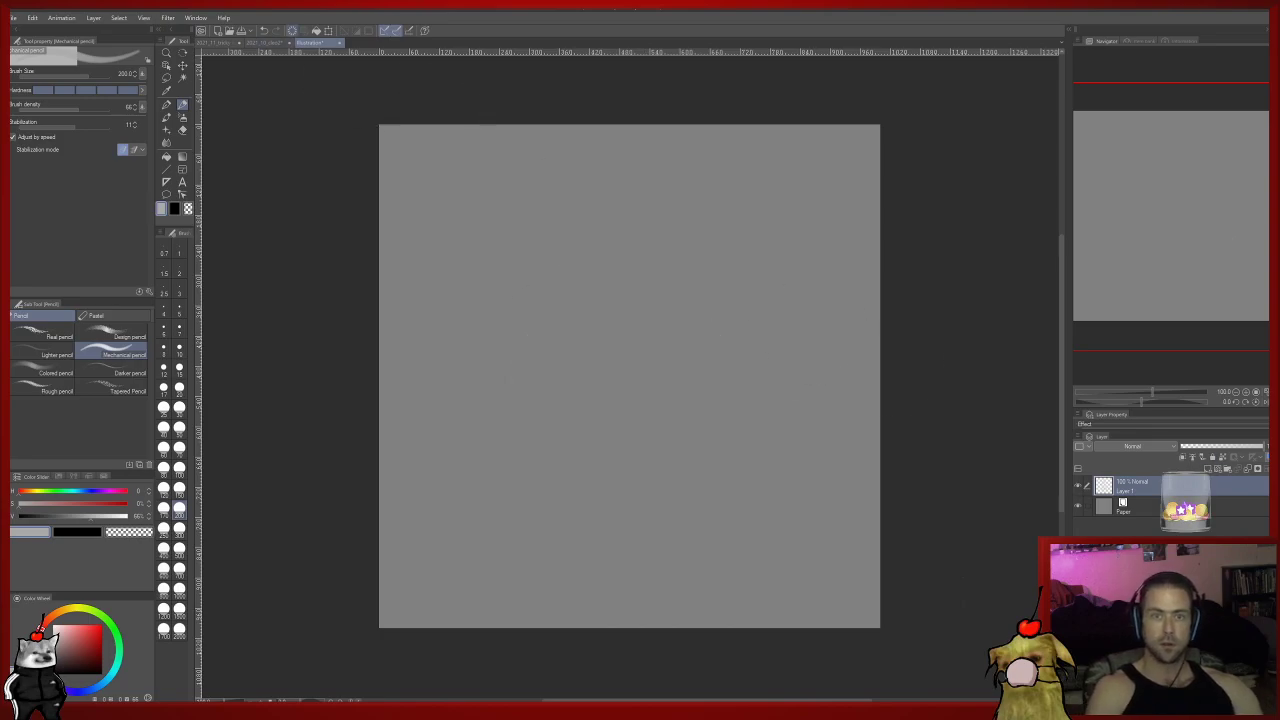
mouse_move(615, 195)
left_mouse_down()
mouse_move(540, 346)
mouse_move(554, 409)
mouse_move(631, 391)
mouse_move(700, 445)
mouse_move(586, 349)
mouse_move(700, 371)
mouse_move(523, 509)
mouse_move(612, 490)
mouse_move(529, 429)
mouse_move(540, 320)
left_mouse_up()
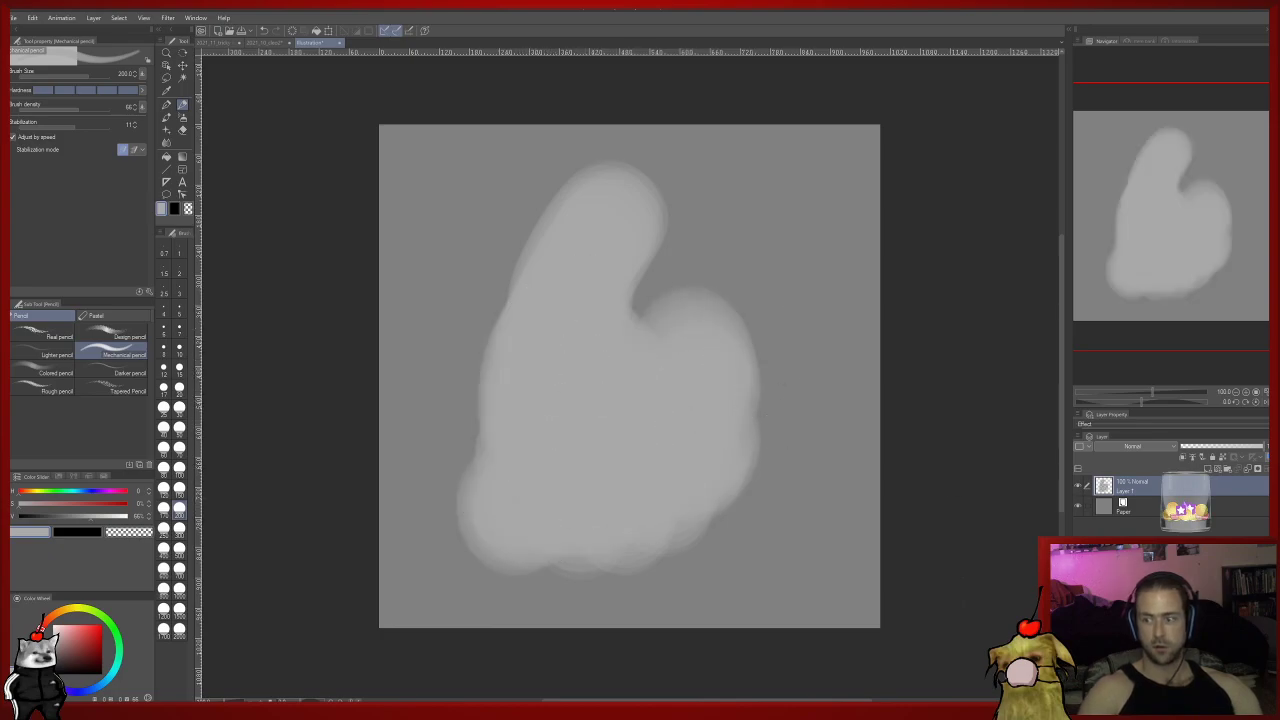
Add a Multiply layer clipped to the blob and paint a broad diagonal shadow over its lower-right part.
key("ctrl+shift+n")
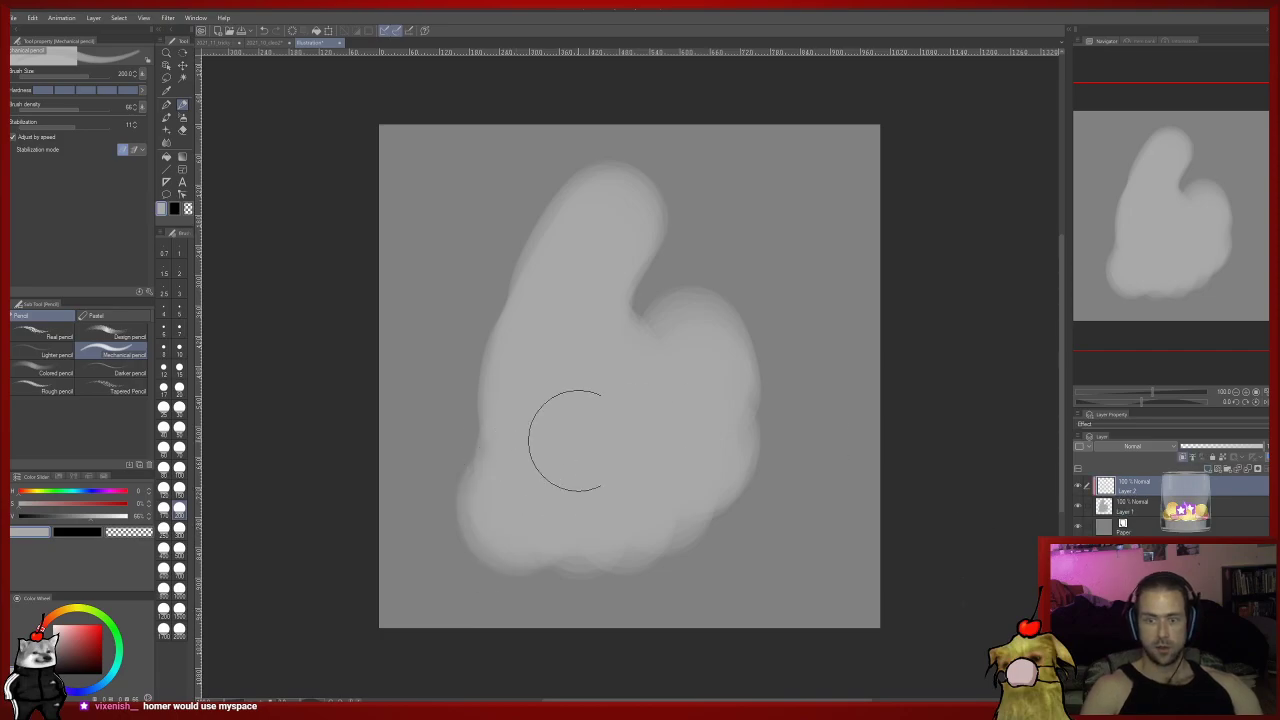
left_click(1132, 446)
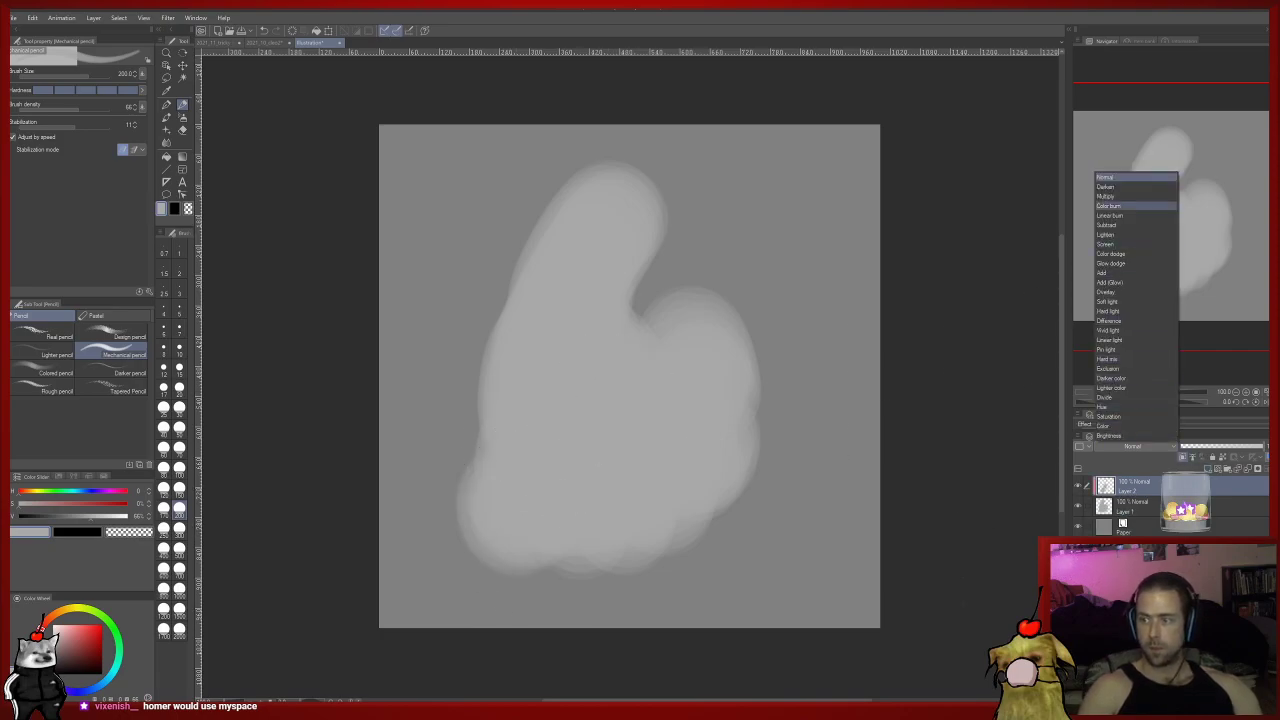
left_click(1120, 196)
mouse_move(521, 520)
left_mouse_down()
mouse_move(626, 320)
mouse_move(676, 302)
mouse_move(676, 372)
mouse_move(619, 559)
mouse_move(686, 549)
left_mouse_up()
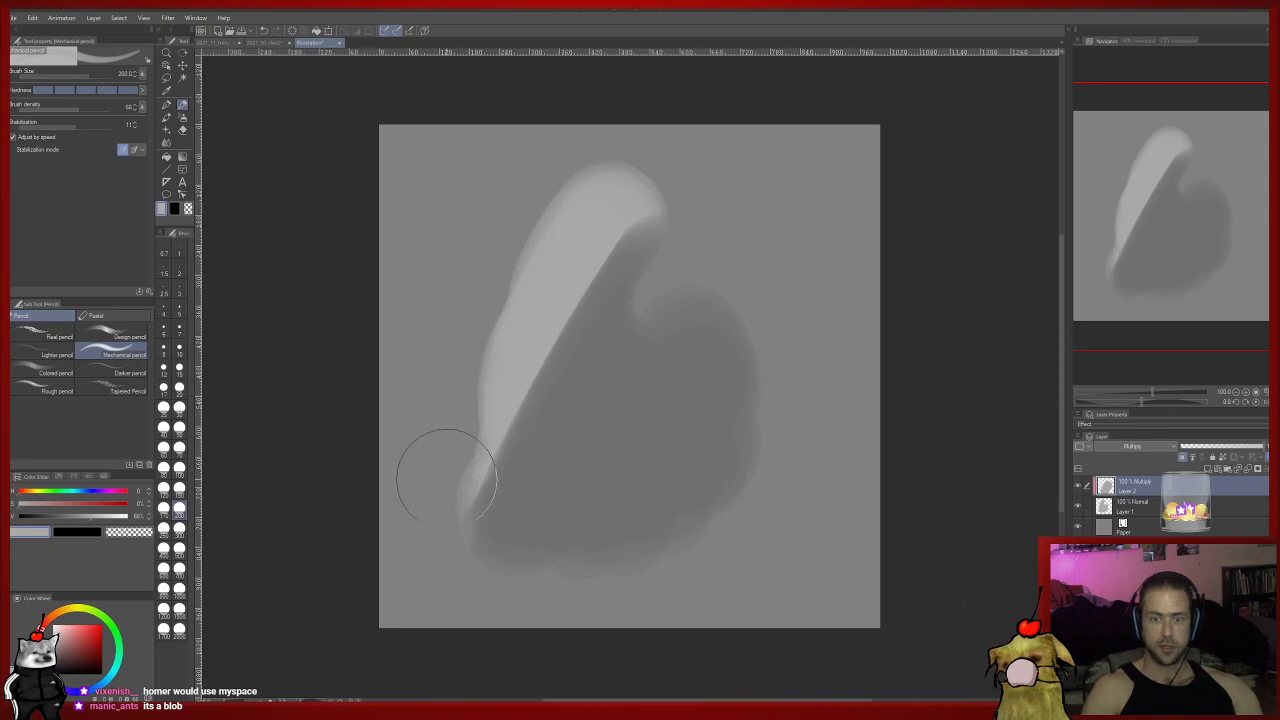
mouse_move(446, 460)
left_mouse_down()
mouse_move(511, 388)
mouse_move(487, 368)
left_mouse_up()
key("ctrl+z")
Erase the shadow along the blob's left side with the Soft eraser to widen the lit area.
key("e")
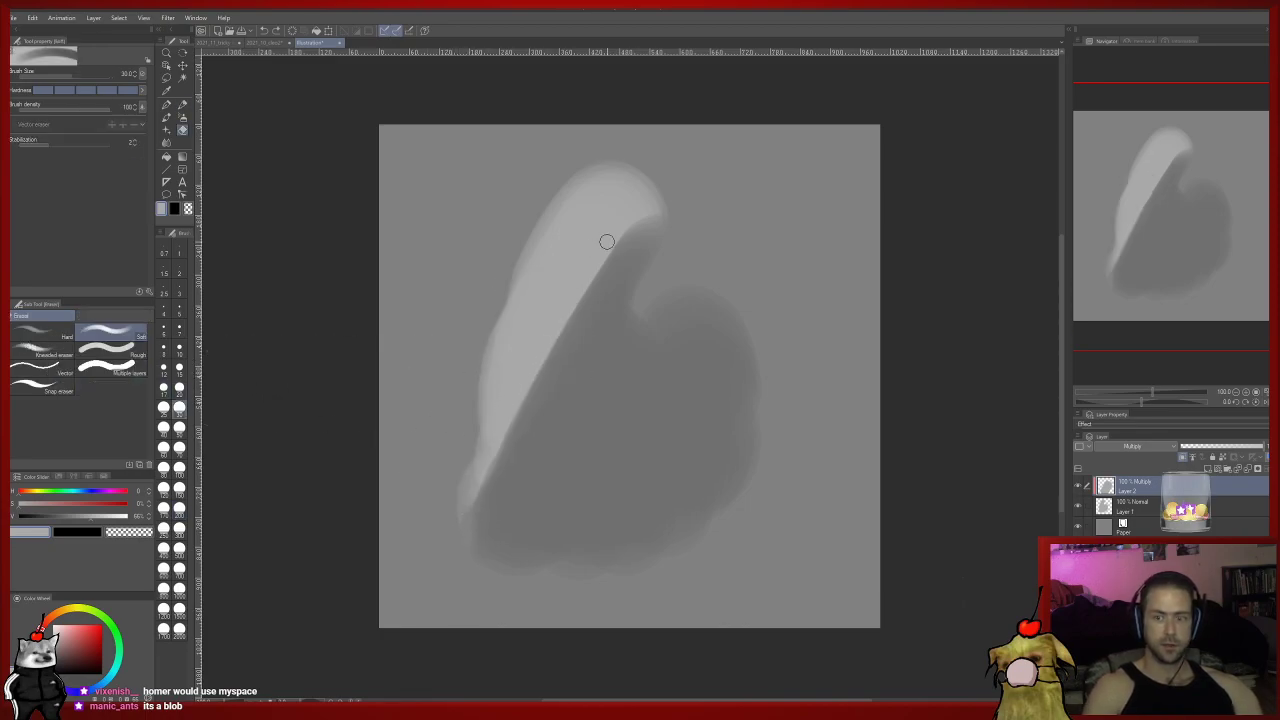
left_click_drag(602, 262, 483, 487)
left_click_drag(588, 292, 521, 433)
mouse_move(488, 507)
left_mouse_down()
mouse_move(503, 506)
mouse_move(594, 355)
mouse_move(573, 395)
left_mouse_up()
left_click(179, 550)
mouse_move(300, 455)
left_mouse_down()
mouse_move(504, 435)
mouse_move(502, 339)
mouse_move(590, 256)
mouse_move(617, 281)
mouse_move(535, 283)
mouse_move(455, 332)
left_mouse_up()
Reshape the Multiply shadow with pencil and eraser so a dark gap separates the two lit lobes.
key("p")
key("bracketleft")
key("bracketleft")
key("e")
key("p")
mouse_move(726, 427)
left_mouse_down()
mouse_move(740, 345)
mouse_move(655, 299)
mouse_move(561, 342)
mouse_move(631, 336)
mouse_move(659, 307)
mouse_move(613, 318)
mouse_move(662, 219)
mouse_move(600, 337)
mouse_move(641, 325)
mouse_move(596, 350)
left_mouse_up()
Paint a scalloped shadow edge beneath the lower lobe and along the upper lobe's right side at brush size 50.
left_click(179, 429)
key("e")
key("p")
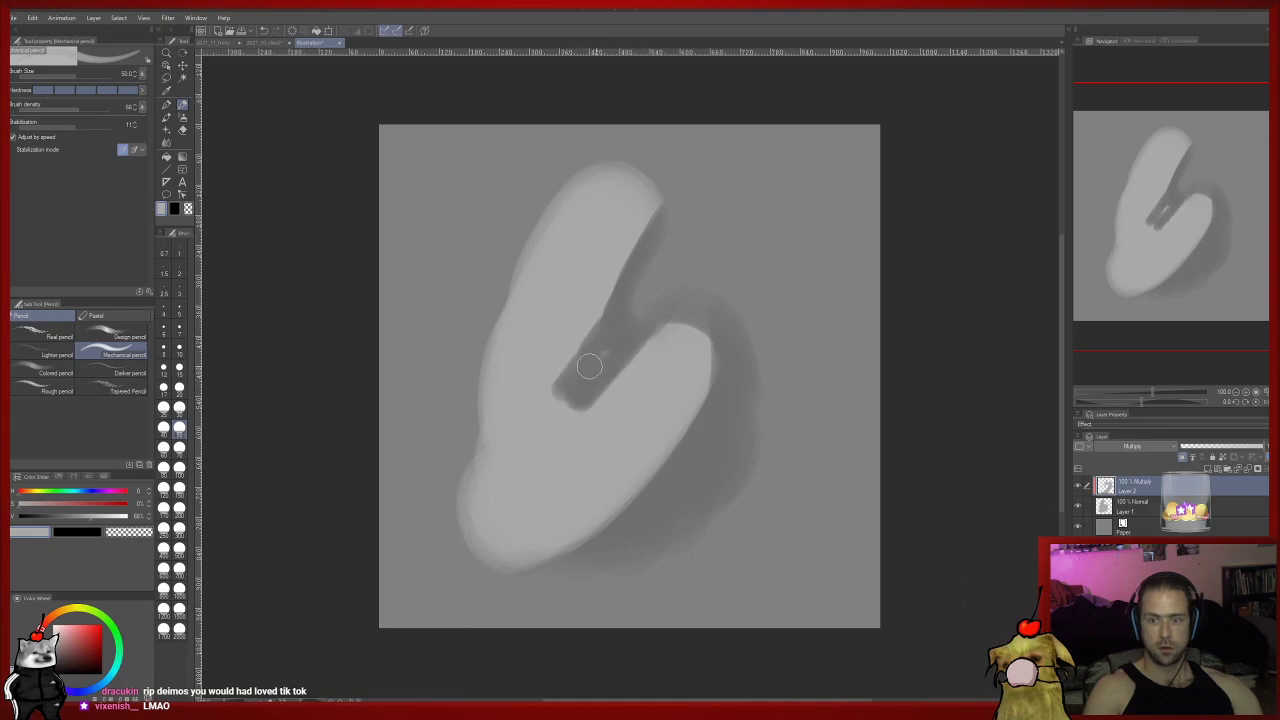
mouse_move(703, 443)
left_mouse_down()
mouse_move(621, 487)
mouse_move(569, 547)
mouse_move(478, 550)
mouse_move(448, 510)
mouse_move(476, 550)
mouse_move(470, 475)
left_mouse_up()
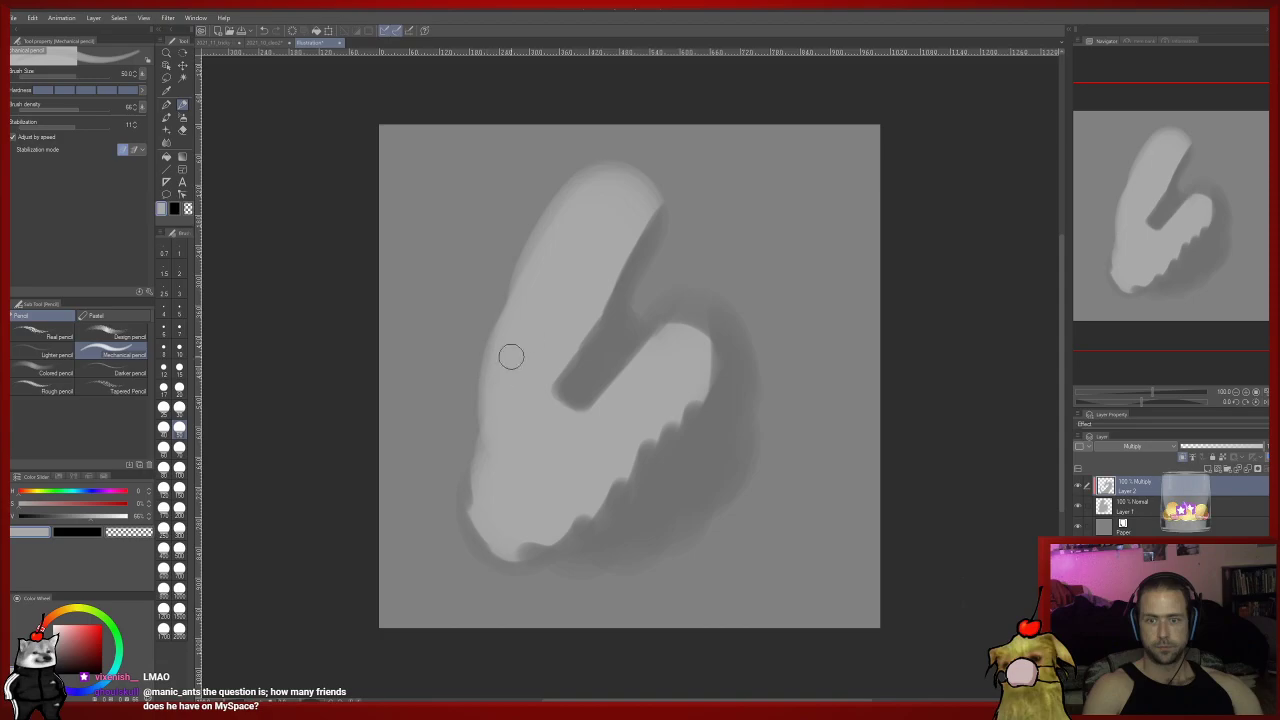
mouse_move(571, 349)
left_mouse_down()
mouse_move(613, 259)
mouse_move(602, 333)
mouse_move(650, 174)
left_mouse_up()
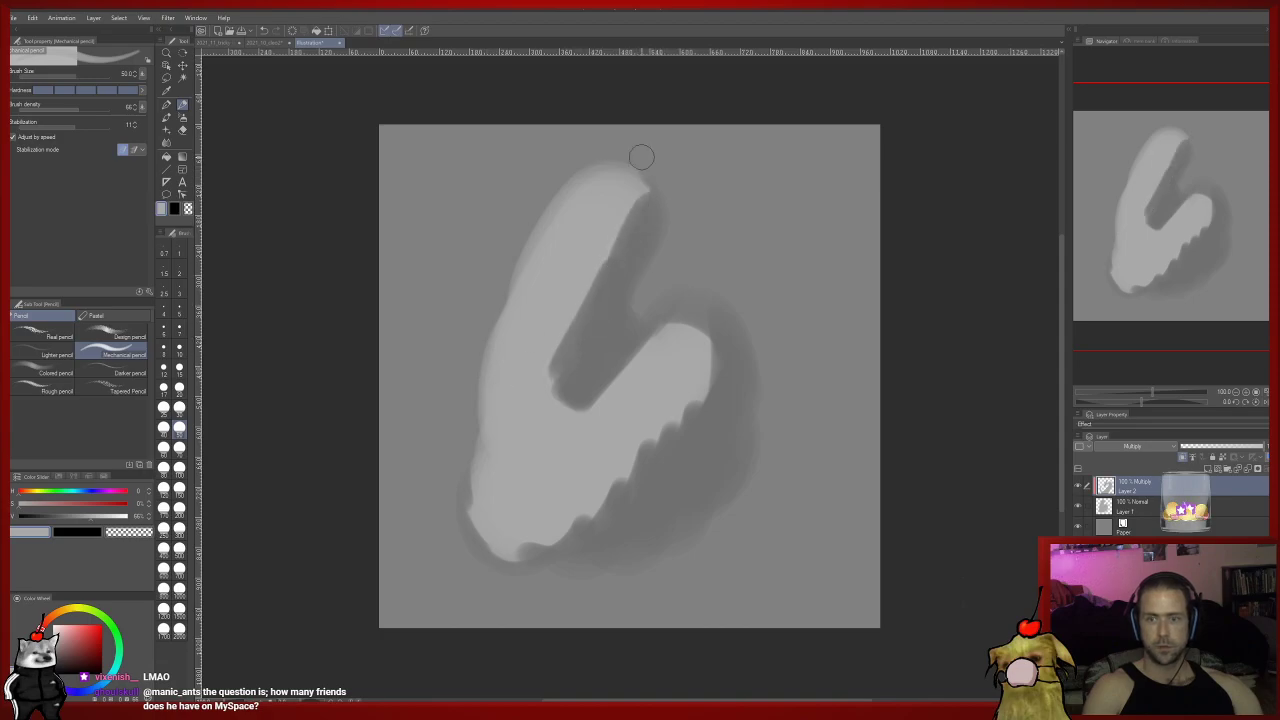
Taper the dark crevice between the lobes to a sharp point, carving its edges with the transparent color.
mouse_move(563, 357)
left_mouse_down()
mouse_move(580, 395)
mouse_move(550, 416)
mouse_move(572, 364)
mouse_move(572, 407)
mouse_move(533, 463)
mouse_move(614, 399)
left_mouse_up()
key("c")
mouse_move(528, 486)
left_mouse_down()
mouse_move(593, 420)
mouse_move(515, 490)
mouse_move(540, 469)
mouse_move(517, 491)
mouse_move(546, 316)
mouse_move(533, 406)
mouse_move(553, 329)
mouse_move(544, 243)
left_mouse_up()
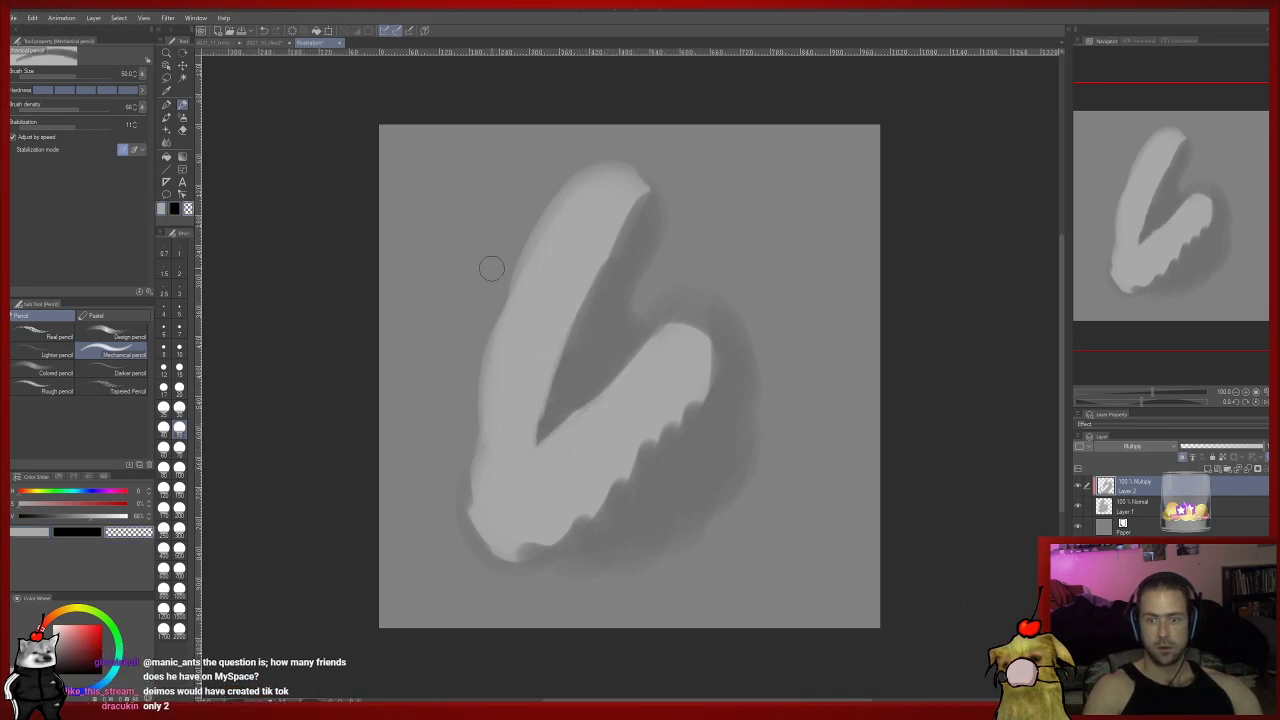
Break up the shadow edges of both lobes with finer jagged strokes using the Mechanical pencil at size 20.
key("e")
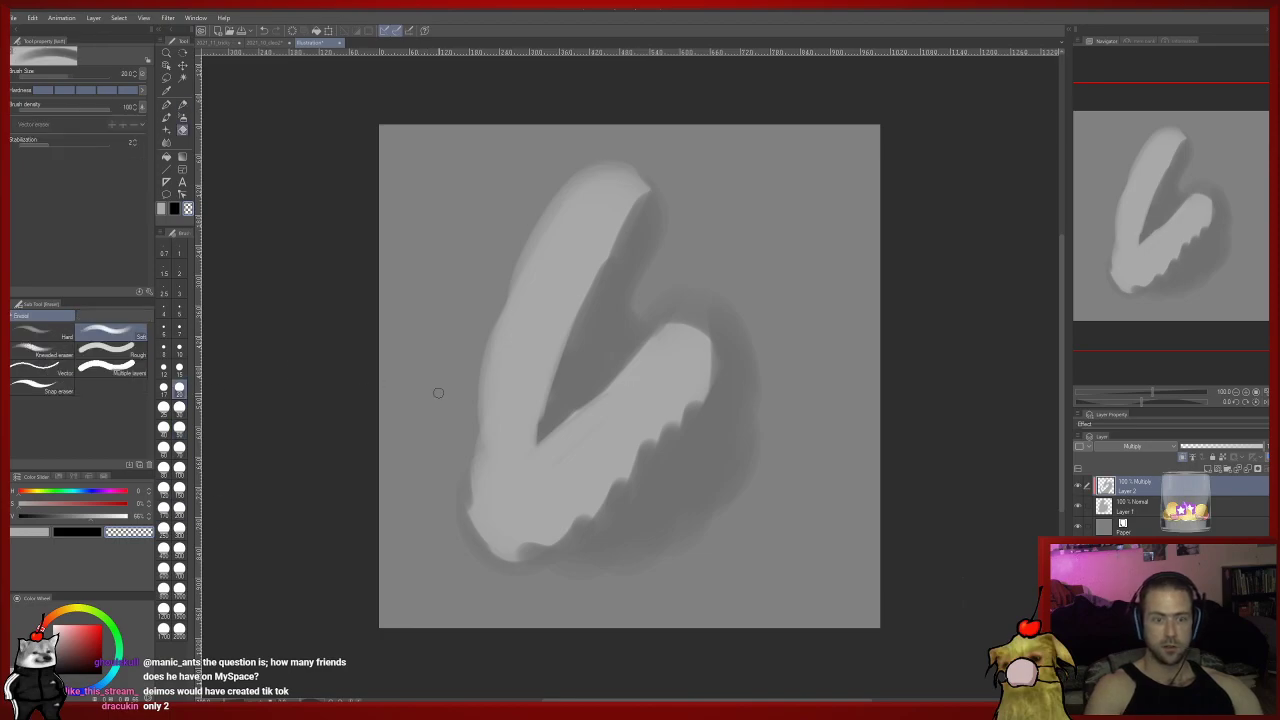
key("p")
mouse_move(551, 395)
left_mouse_down()
mouse_move(554, 362)
mouse_move(547, 412)
mouse_move(552, 349)
mouse_move(561, 366)
left_mouse_up()
key("c")
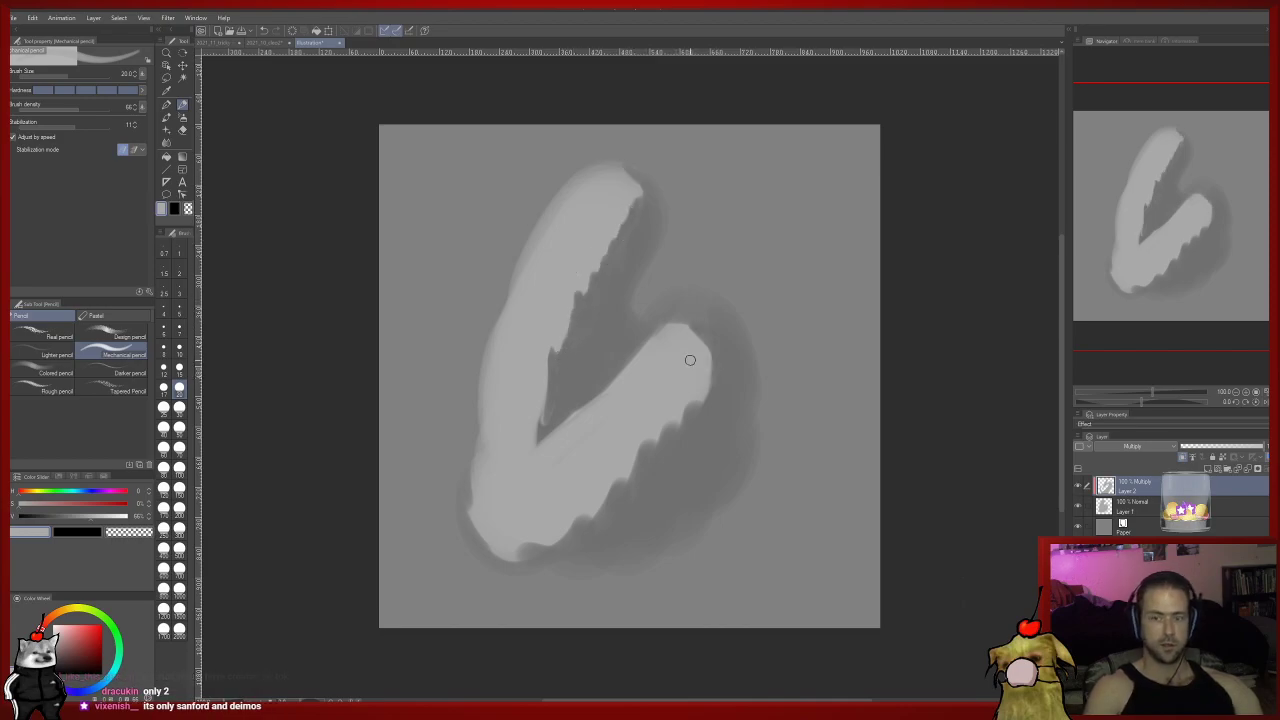
mouse_move(698, 408)
left_mouse_down()
mouse_move(706, 370)
mouse_move(682, 424)
mouse_move(600, 505)
mouse_move(508, 551)
left_mouse_up()
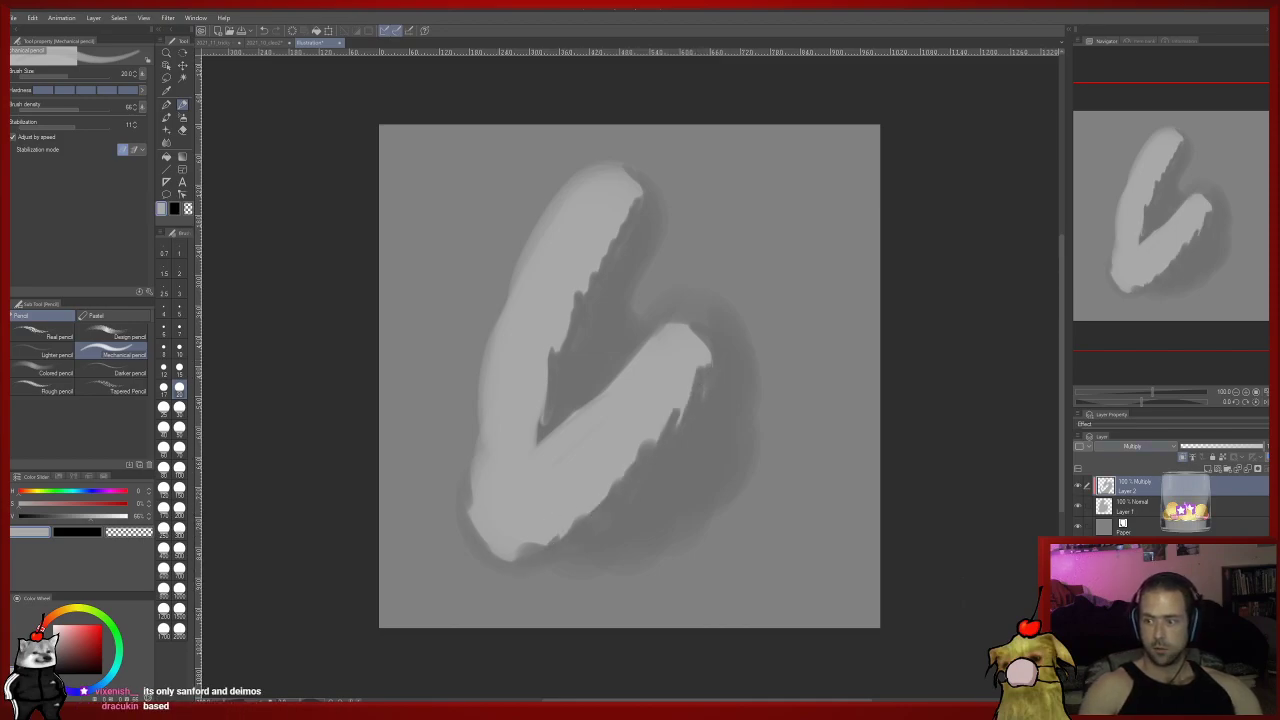
Lower the opacity of the blob's Multiply shadow layer to about 56%, keeping the layer clipped to the blob.
left_click(1217, 446)
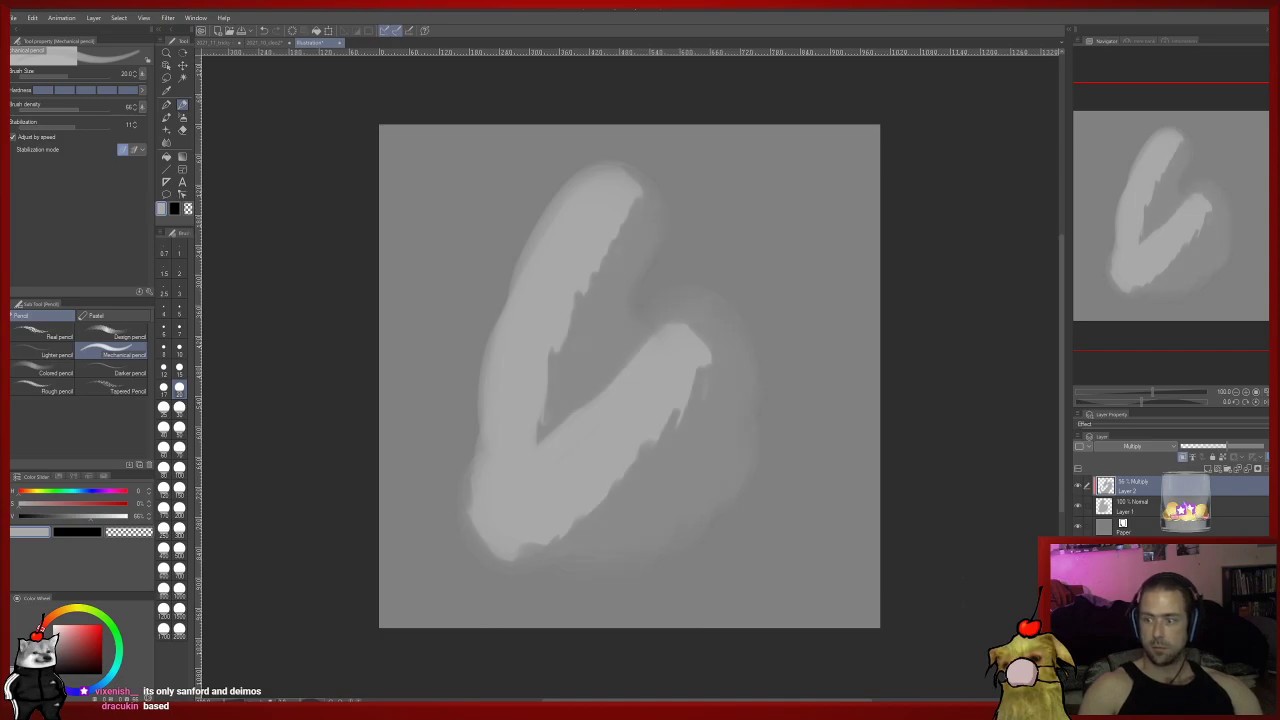
left_click(1182, 457)
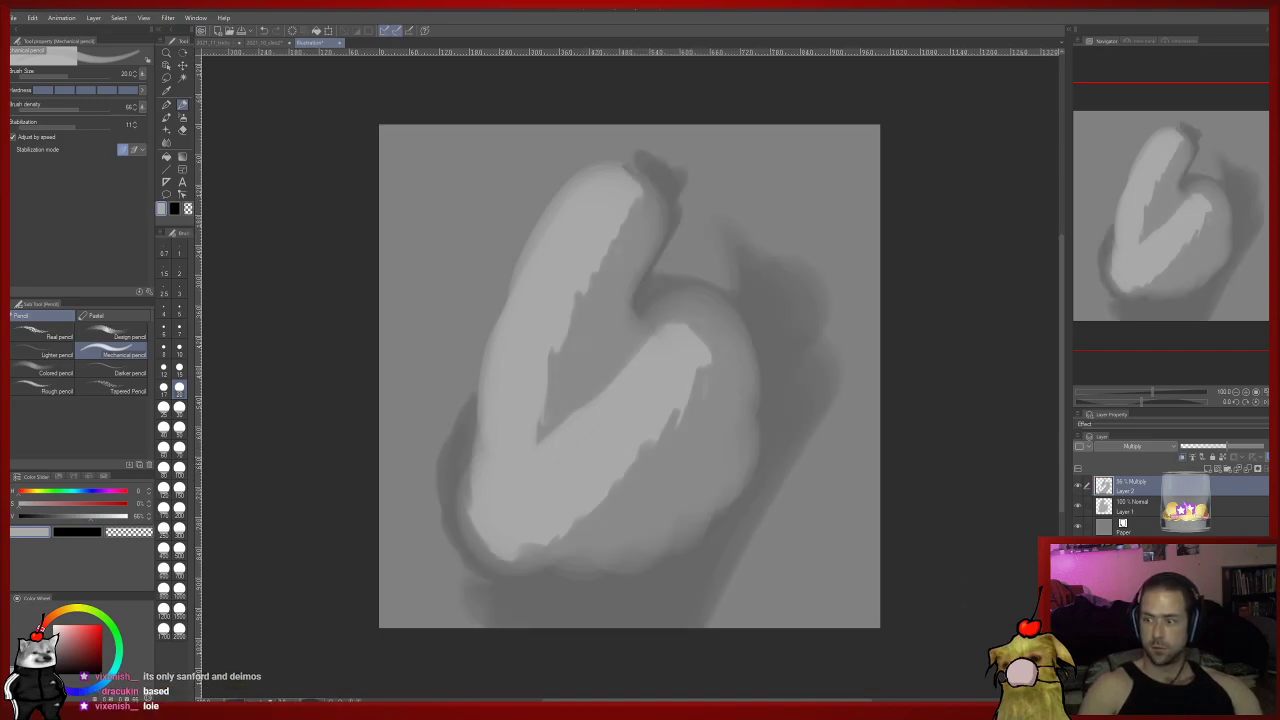
key("ctrl+z")
Add a new layer clipped to the blob, set it to Multiply, and test a stroke along the lower lobe's underside.
key("ctrl+shift+n")
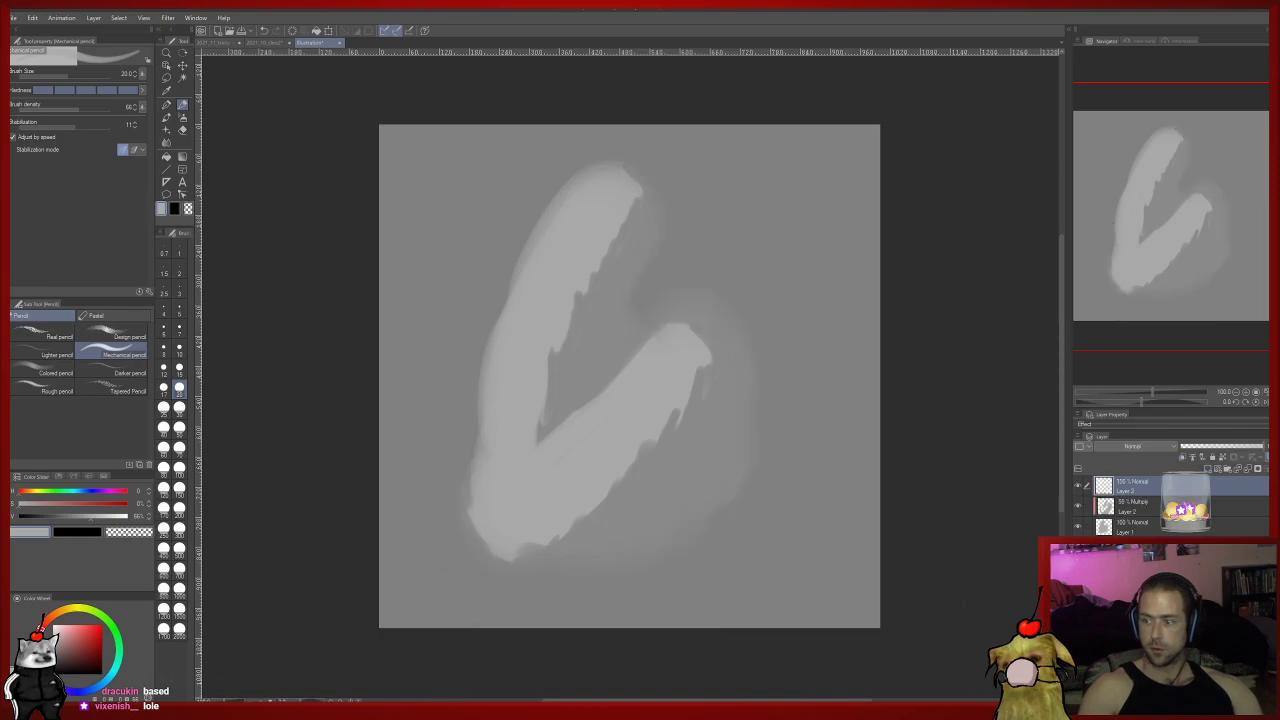
left_click(1182, 457)
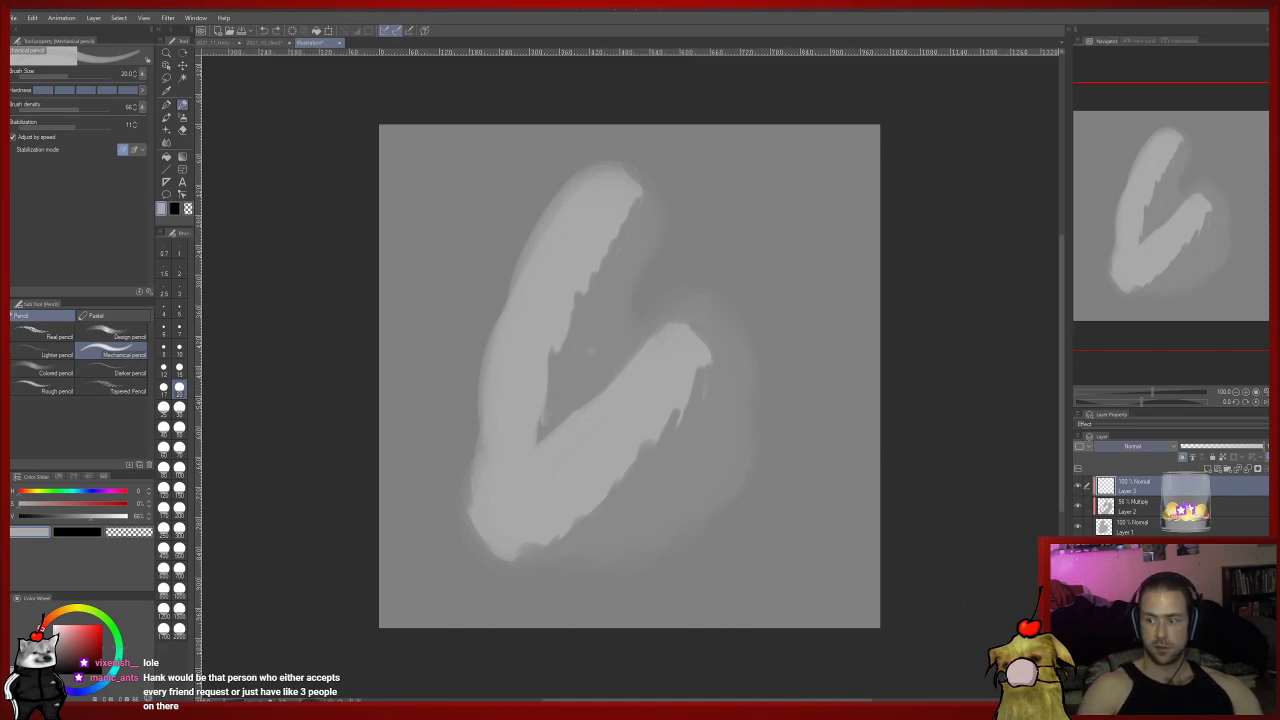
left_click(1133, 446)
left_click(1130, 205)
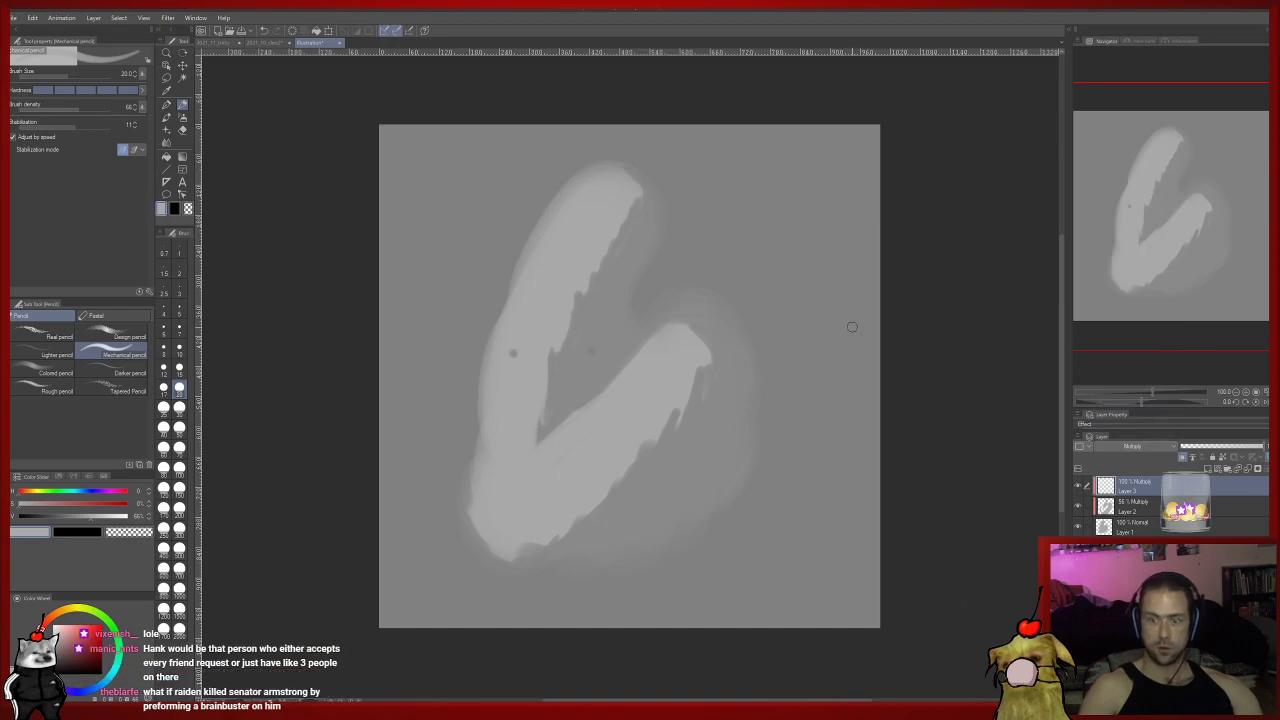
left_click_drag(607, 560, 668, 523)
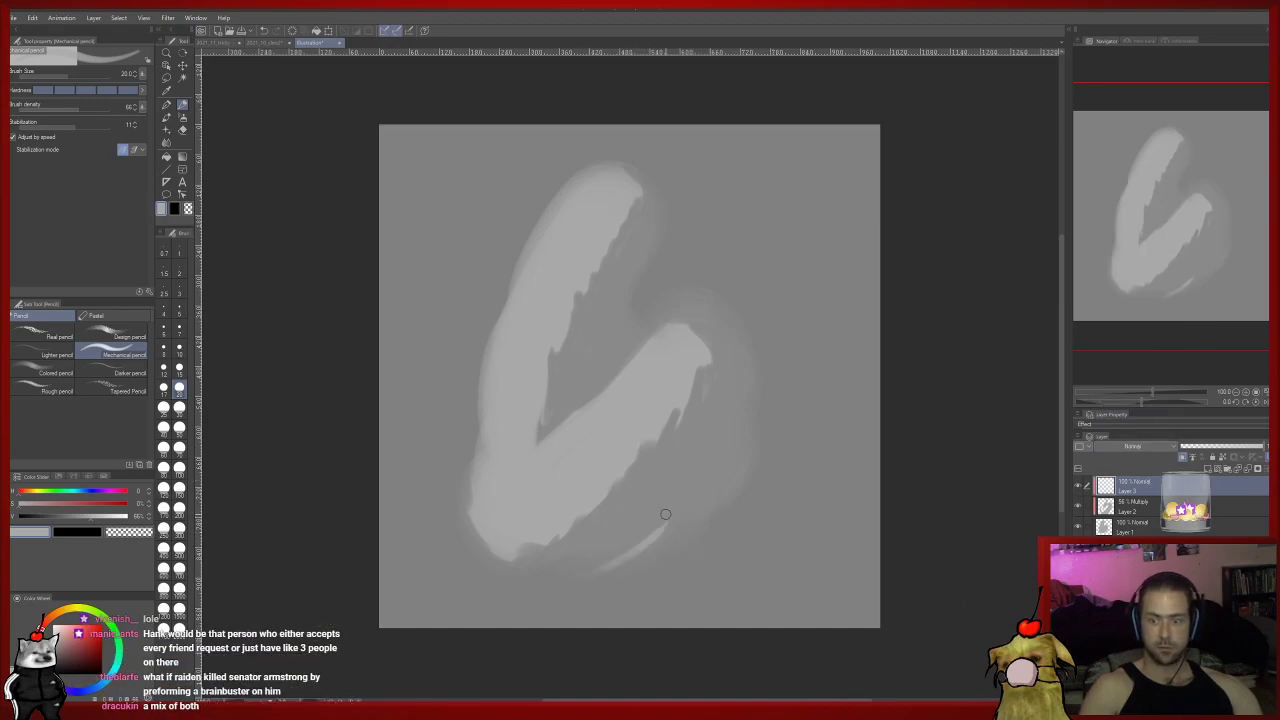
left_click(1133, 446)
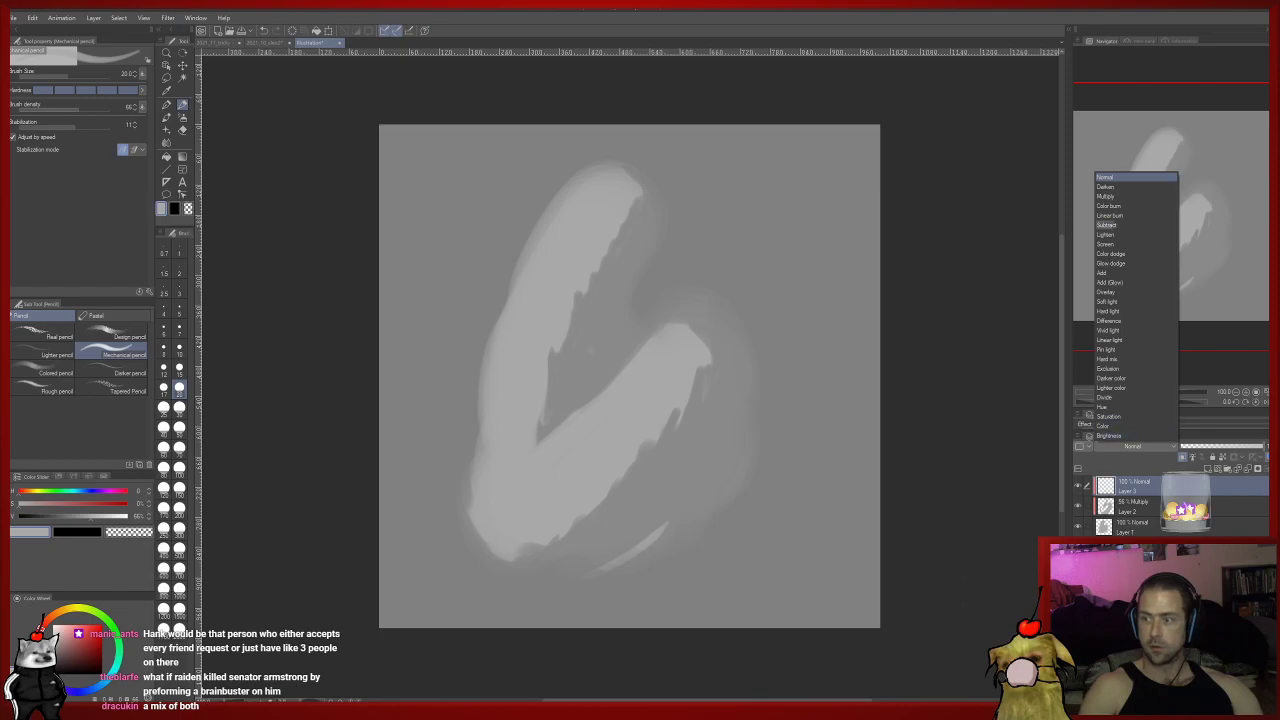
left_click(1130, 205)
Paint a darker second shadow band along the lower lobe's underside, trim it with the eraser, and lower its layer opacity to about 62%.
key("e")
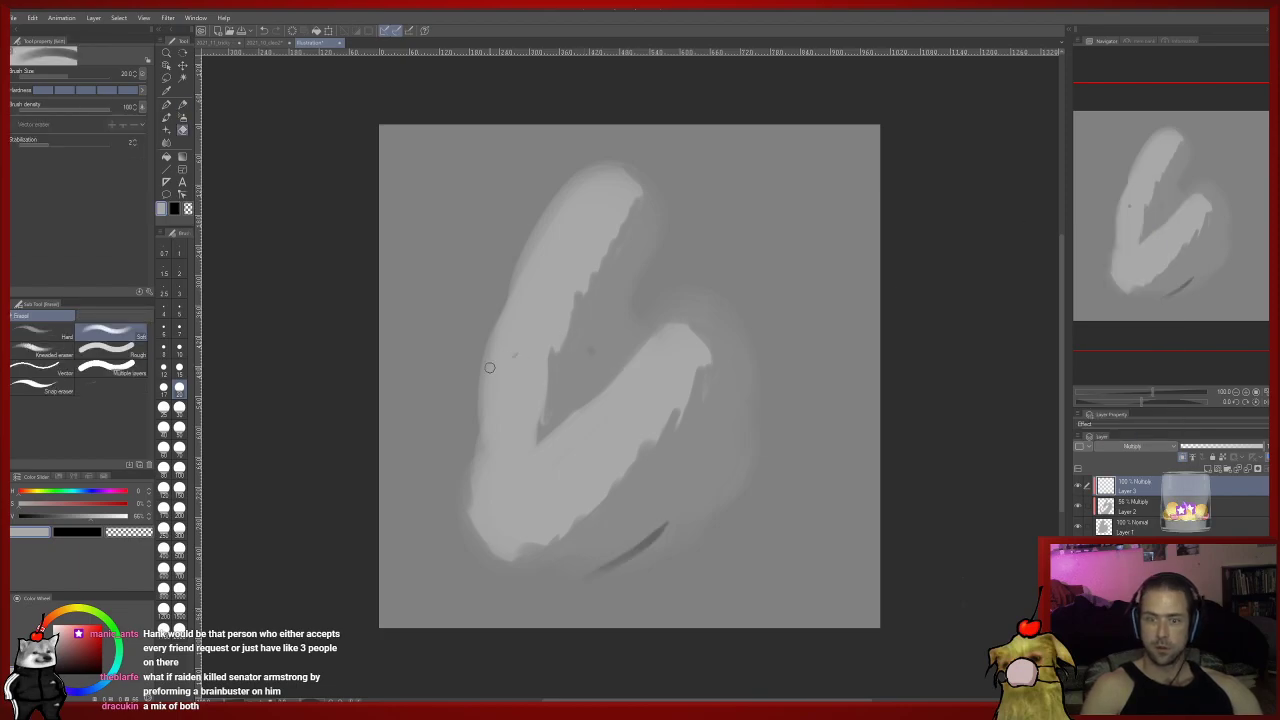
key("p")
key("e")
left_click_drag(603, 573, 710, 518)
key("p")
mouse_move(756, 469)
left_mouse_down()
mouse_move(686, 544)
mouse_move(624, 561)
left_mouse_up()
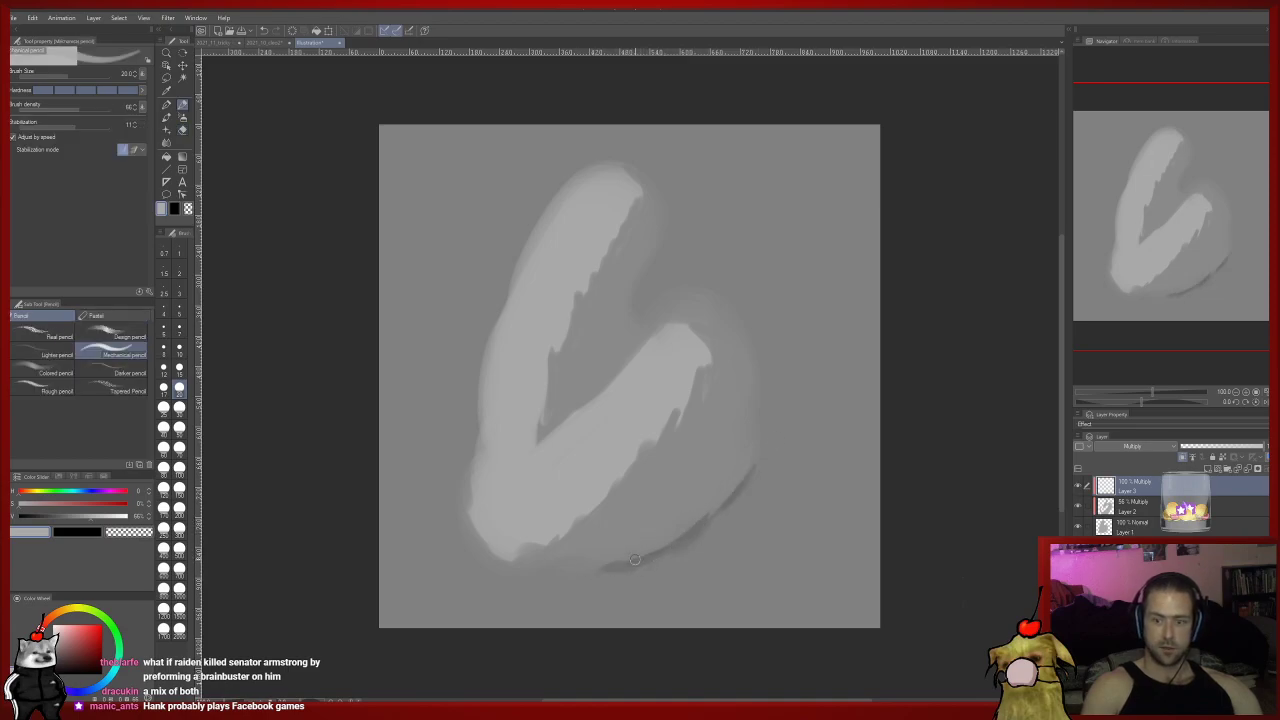
mouse_move(754, 466)
left_mouse_down()
mouse_move(758, 433)
mouse_move(727, 497)
mouse_move(632, 554)
left_mouse_up()
left_click(1233, 446)
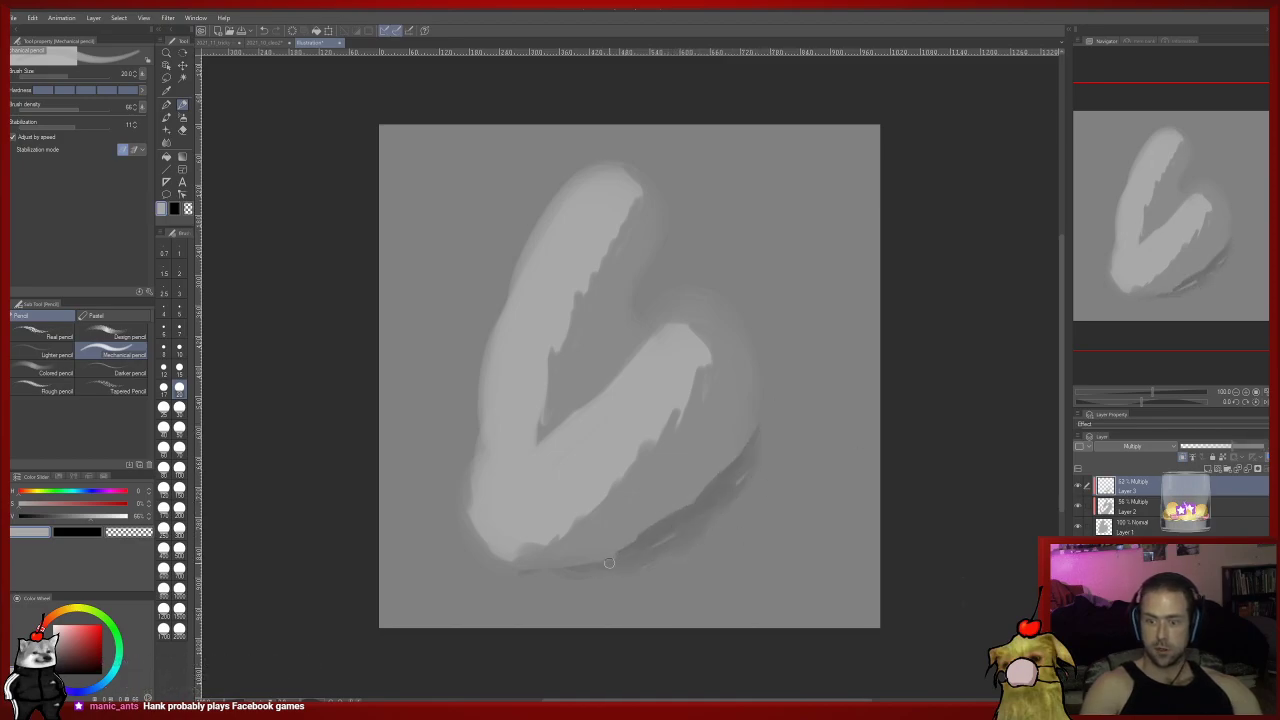
Paint a dark sliver of second shadow in the crevice between the two lobes and clean its edges with the eraser.
mouse_move(632, 314)
left_mouse_down()
mouse_move(579, 370)
mouse_move(600, 370)
mouse_move(586, 386)
mouse_move(679, 300)
left_mouse_up()
key("ctrl+z")
mouse_move(641, 339)
left_mouse_down()
mouse_move(555, 417)
mouse_move(637, 304)
mouse_move(572, 370)
mouse_move(643, 300)
mouse_move(628, 338)
mouse_move(605, 358)
mouse_move(660, 252)
mouse_move(642, 304)
mouse_move(594, 360)
mouse_move(630, 295)
left_mouse_up()
key("e")
key("p")
key("e")
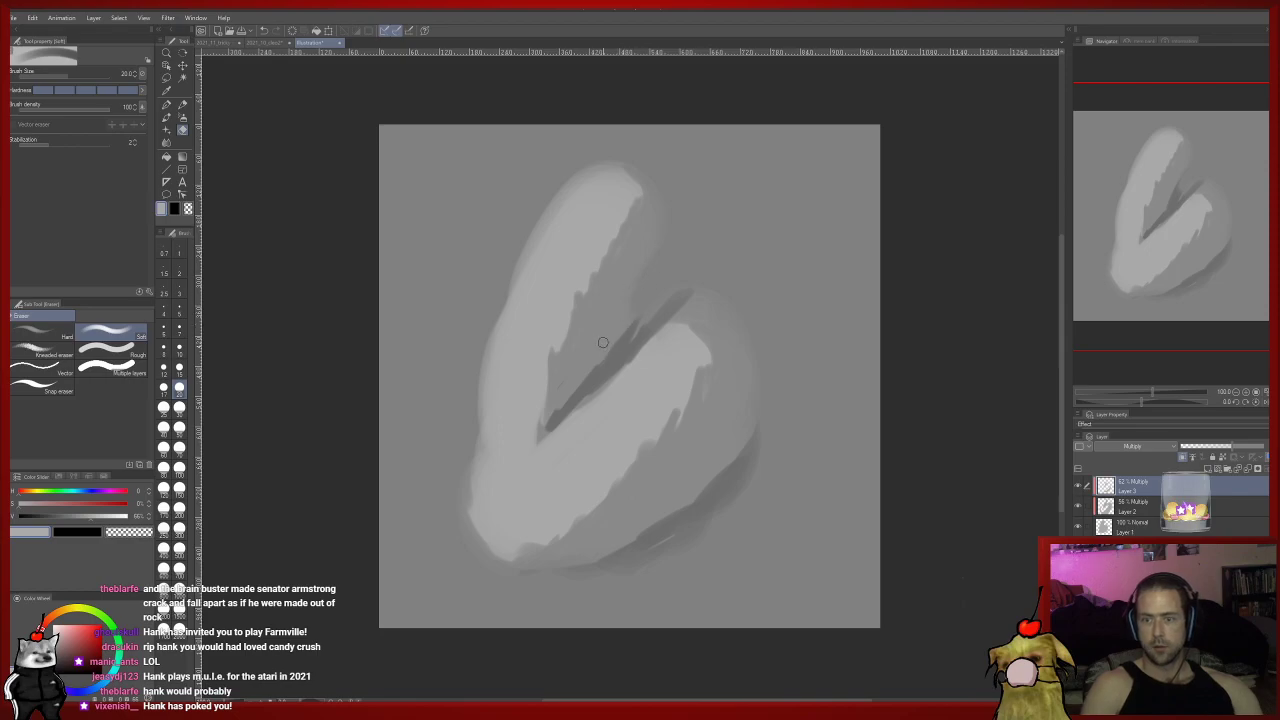
left_click_drag(864, 200, 860, 200)
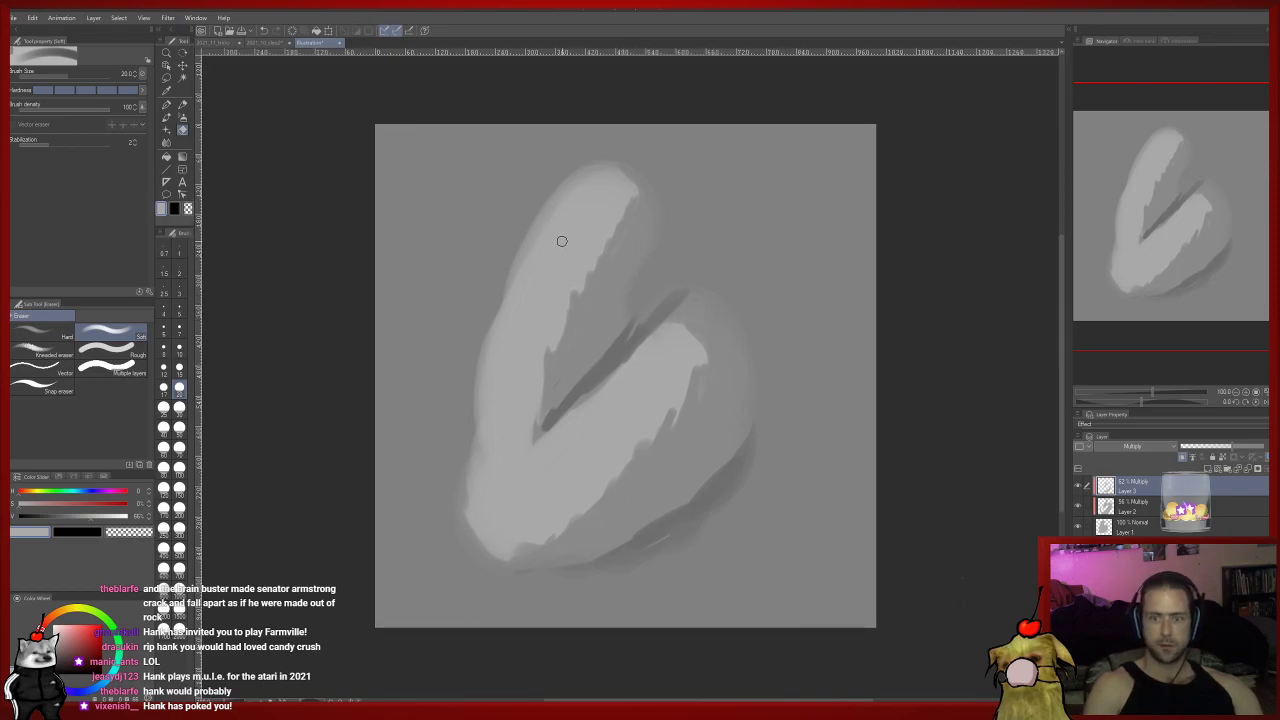
On a new layer, label the light, shadow and darkest tones 60, 30 and 10 with leader lines and a curved arrow.
key("ctrl+shift+n")
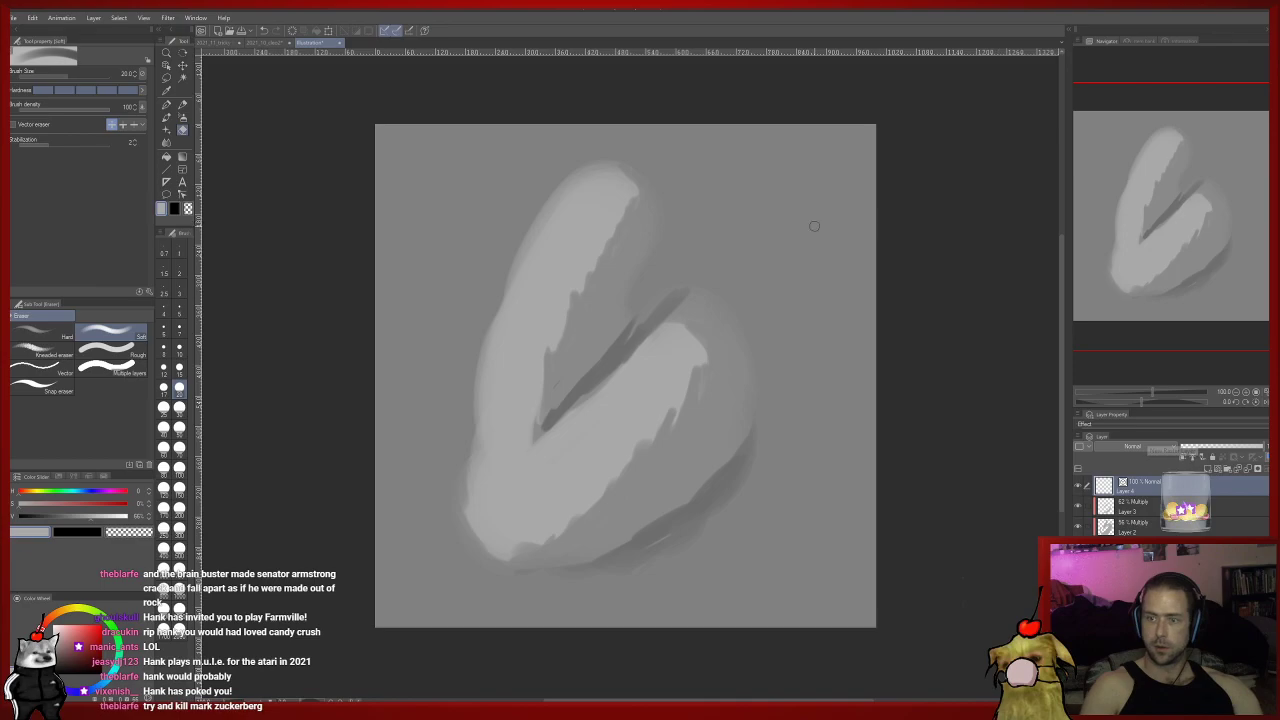
key("p")
mouse_move(587, 203)
left_mouse_down()
mouse_move(668, 154)
mouse_move(689, 172)
mouse_move(714, 150)
left_mouse_up()
mouse_move(623, 257)
left_mouse_down()
mouse_move(744, 205)
mouse_move(729, 235)
mouse_move(775, 213)
left_mouse_up()
mouse_move(663, 308)
left_mouse_down()
mouse_move(775, 267)
mouse_move(785, 292)
left_mouse_up()
left_click_drag(804, 258, 802, 262)
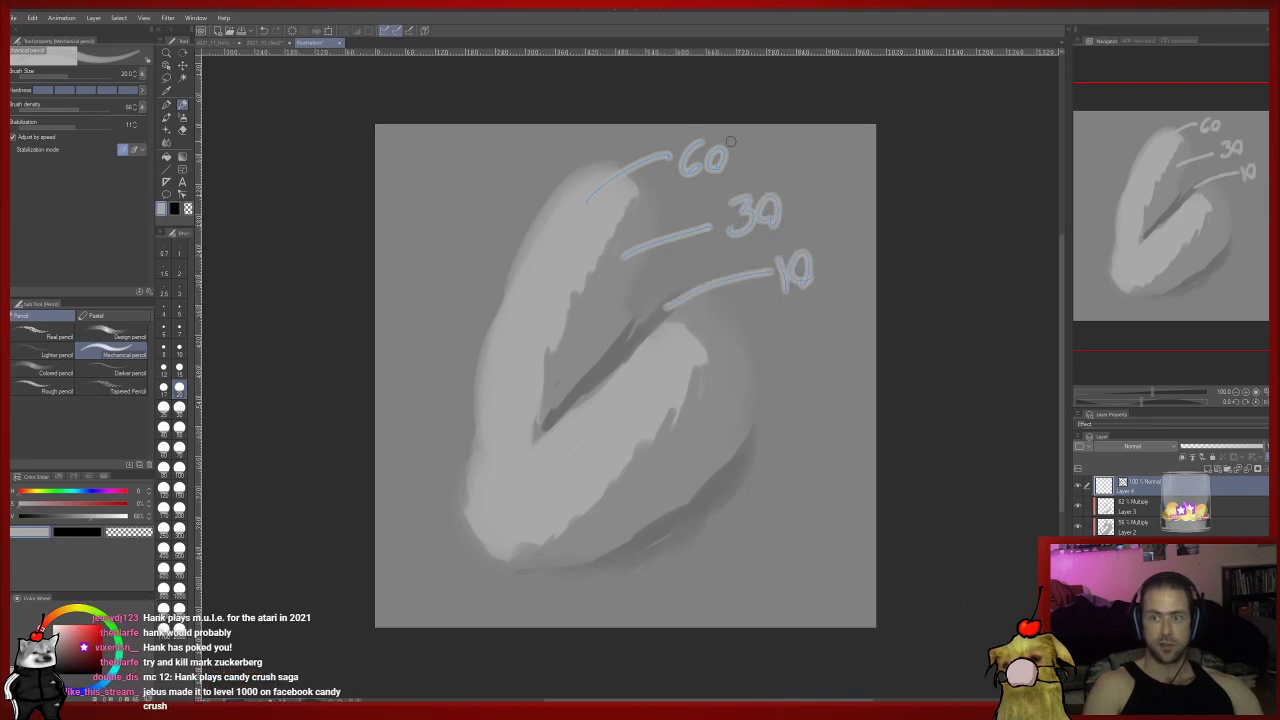
mouse_move(754, 138)
left_mouse_down()
mouse_move(828, 258)
mouse_move(846, 218)
left_mouse_up()
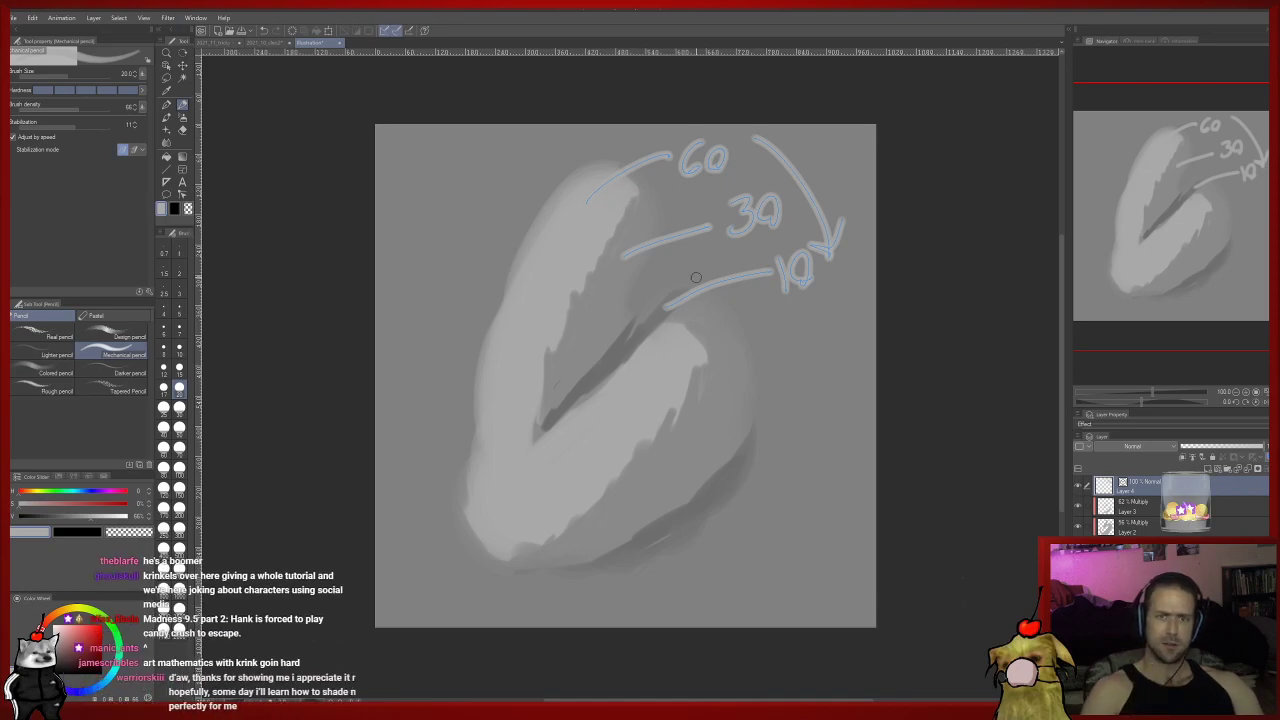
Close the demonstration canvas without saving and switch to the clown monster illustration.
left_click(339, 43)
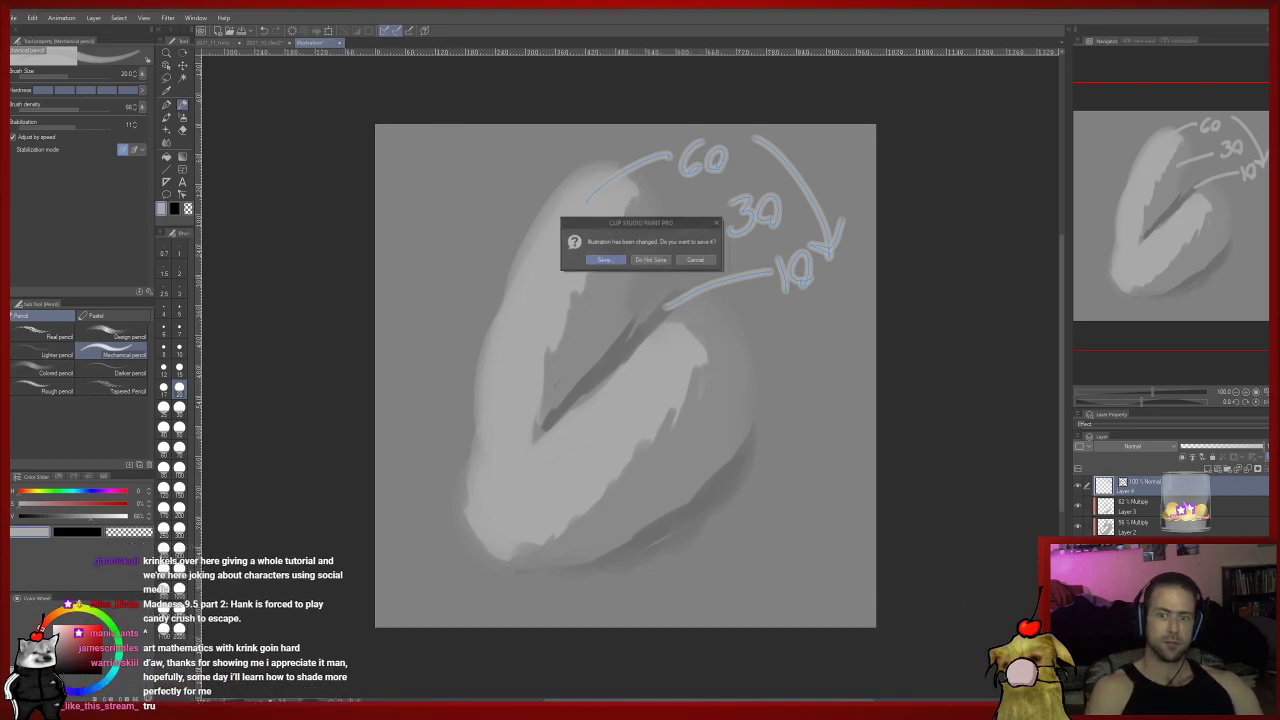
left_click(650, 259)
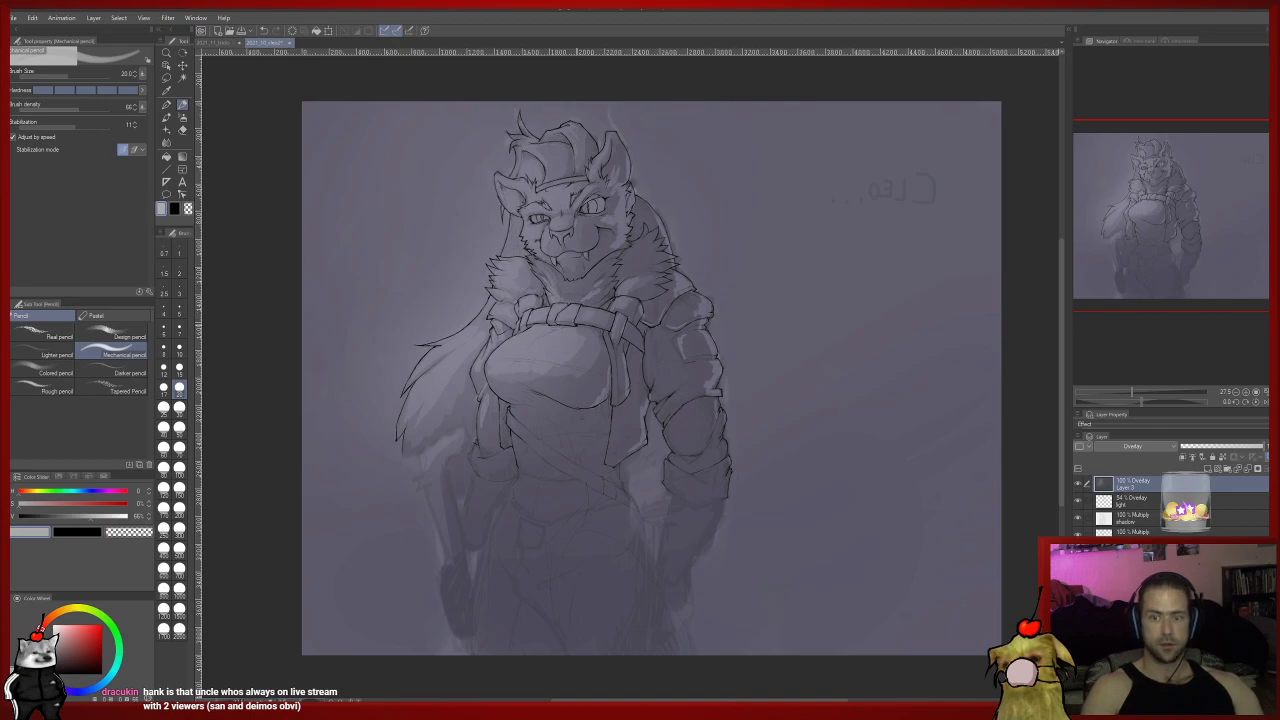
scroll(654, 380, "up", 1)
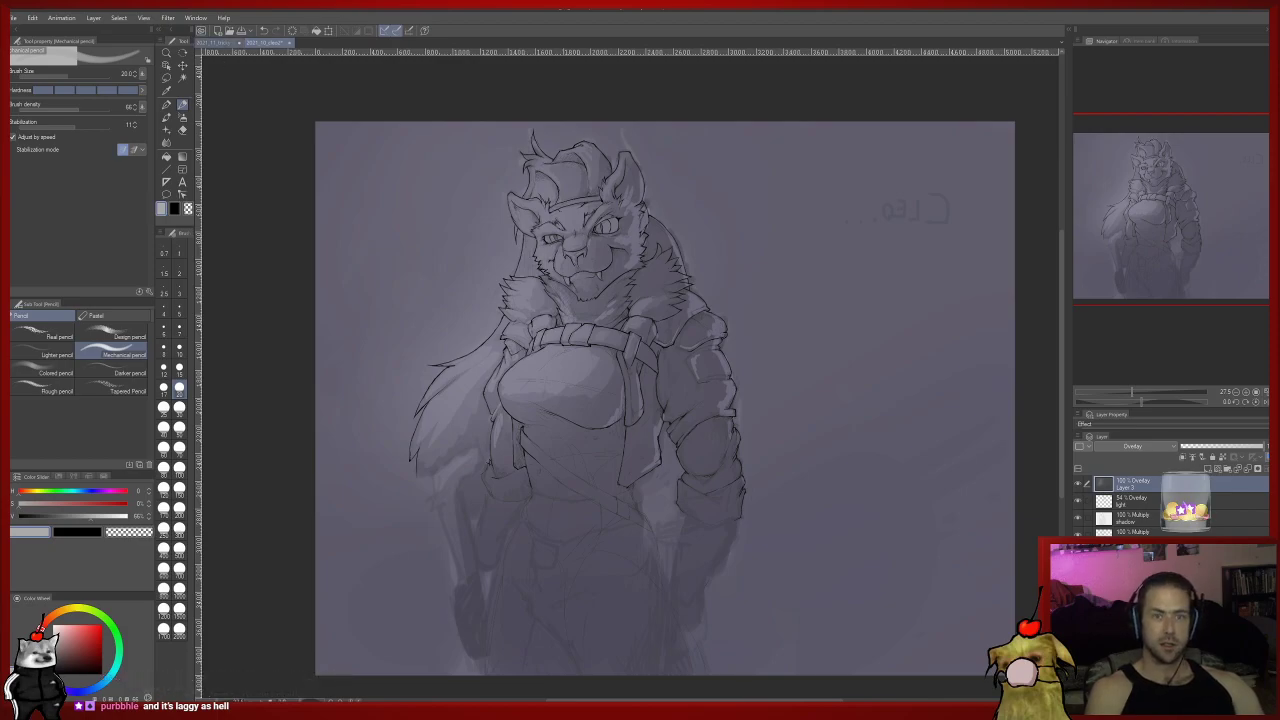
left_click(216, 43)
left_click_drag(647, 398, 678, 310)
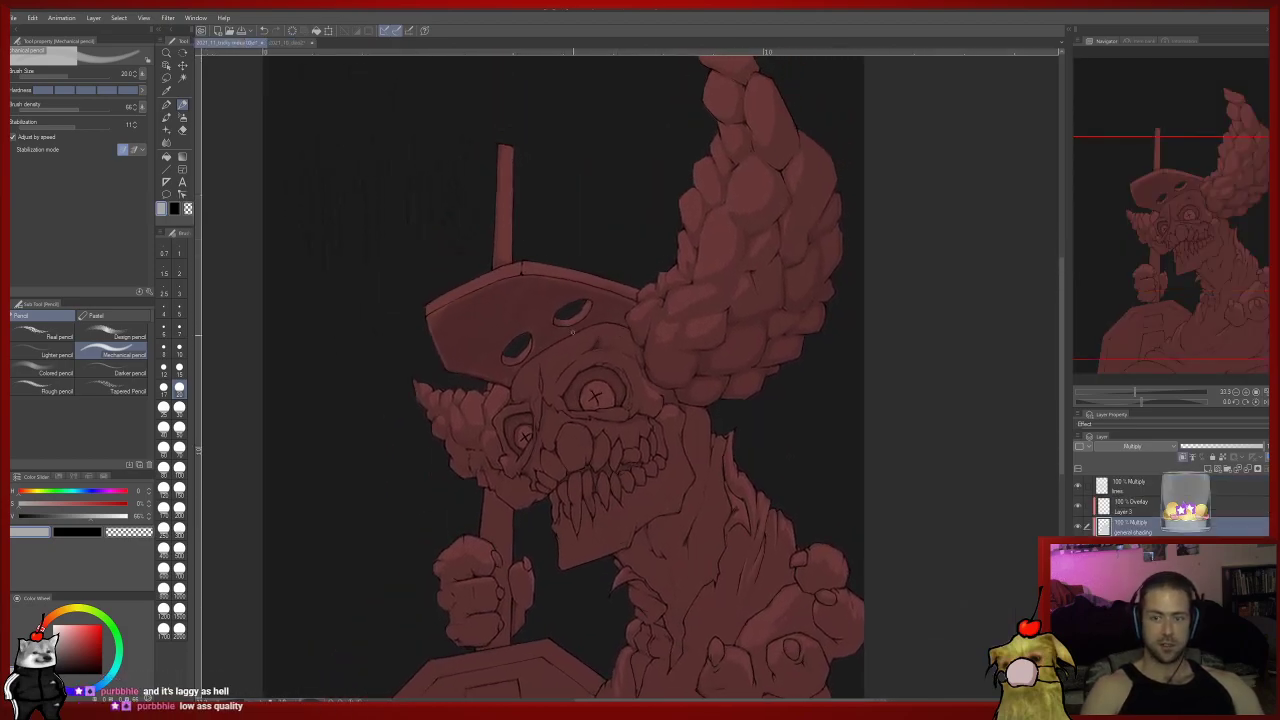
Examine the shading on the monster's segmented horn, mask, face and neck.
left_click_drag(457, 381, 439, 243)
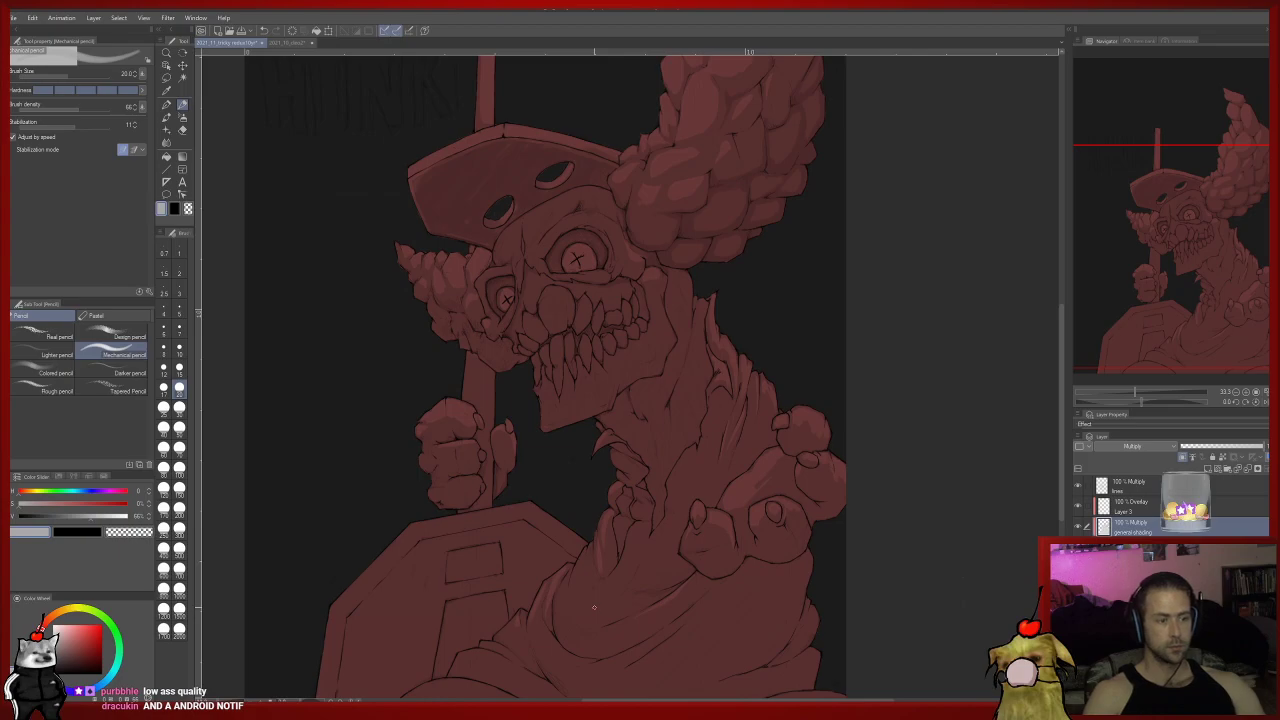
left_click_drag(899, 293, 875, 383)
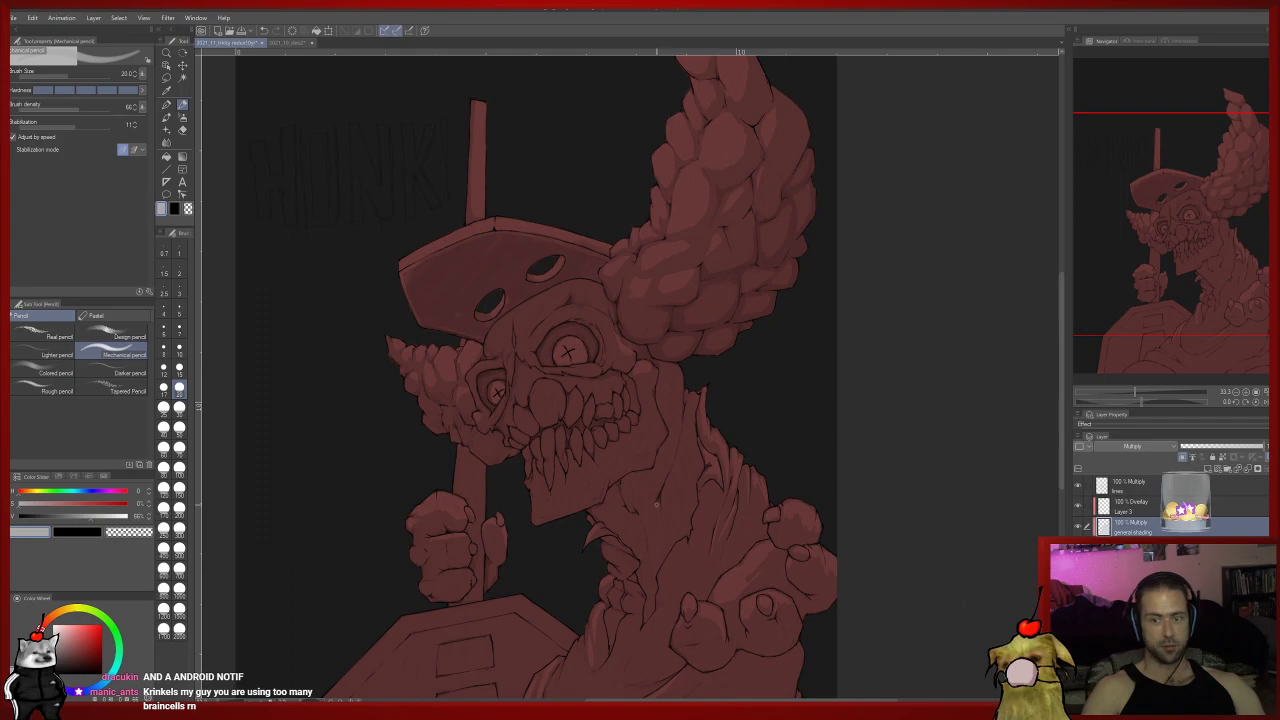
scroll(627, 397, "up", 4)
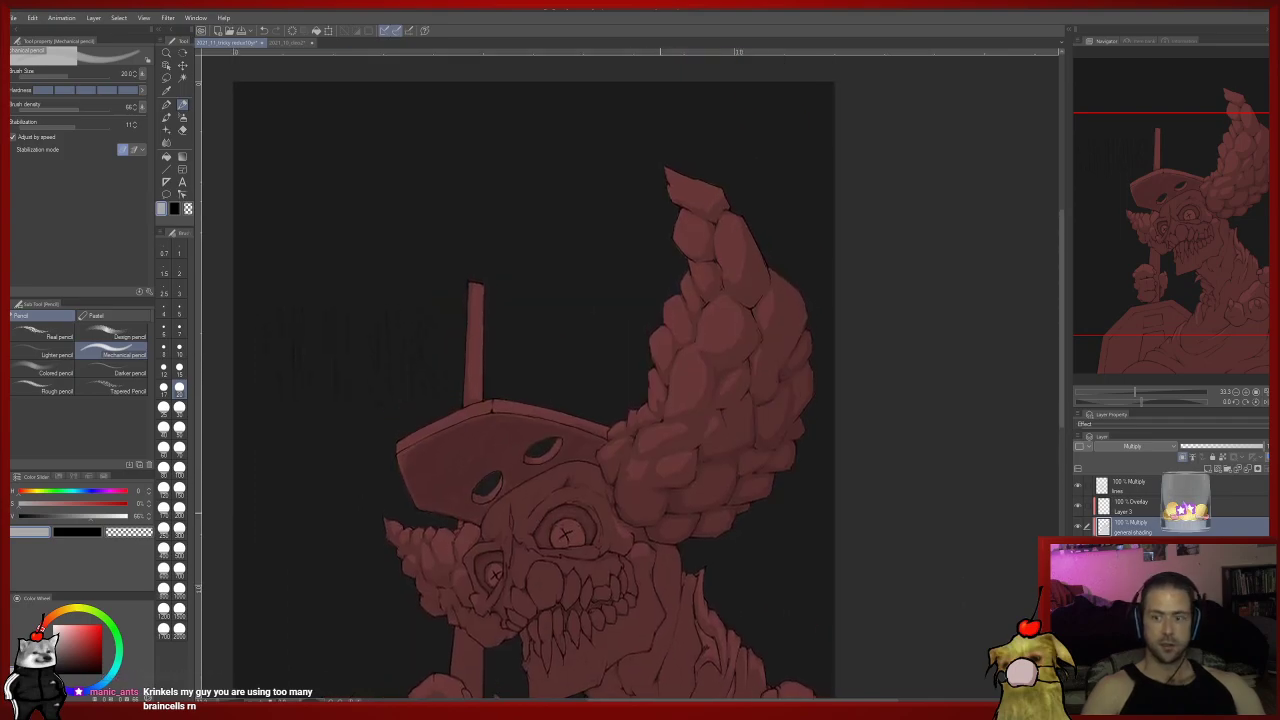
scroll(661, 437, "down", 2)
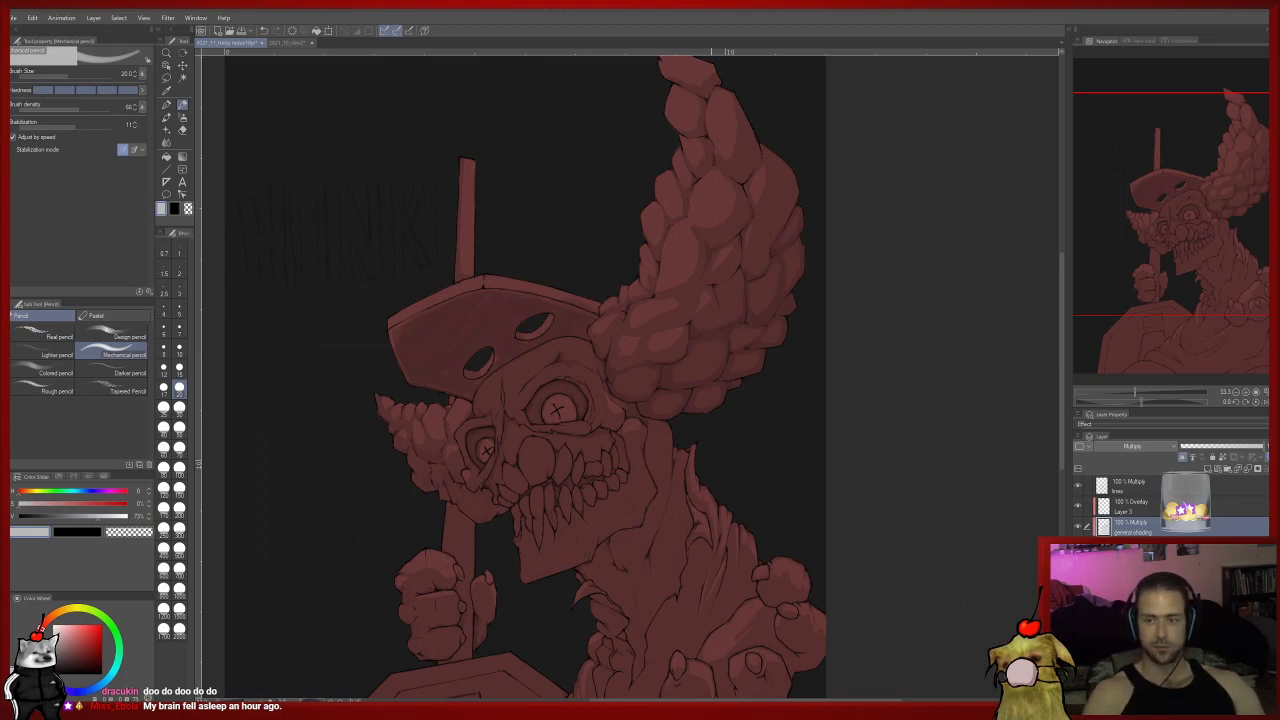
left_click_drag(698, 313, 652, 310)
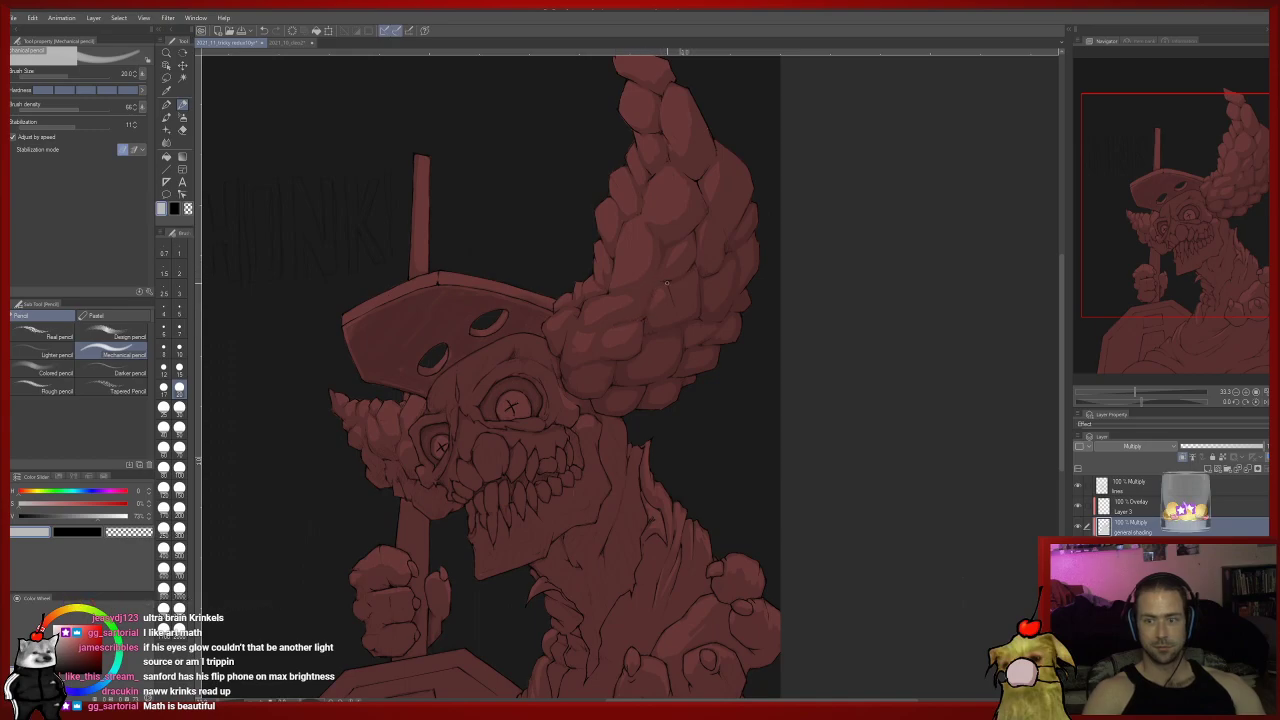
left_click_drag(677, 315, 616, 375)
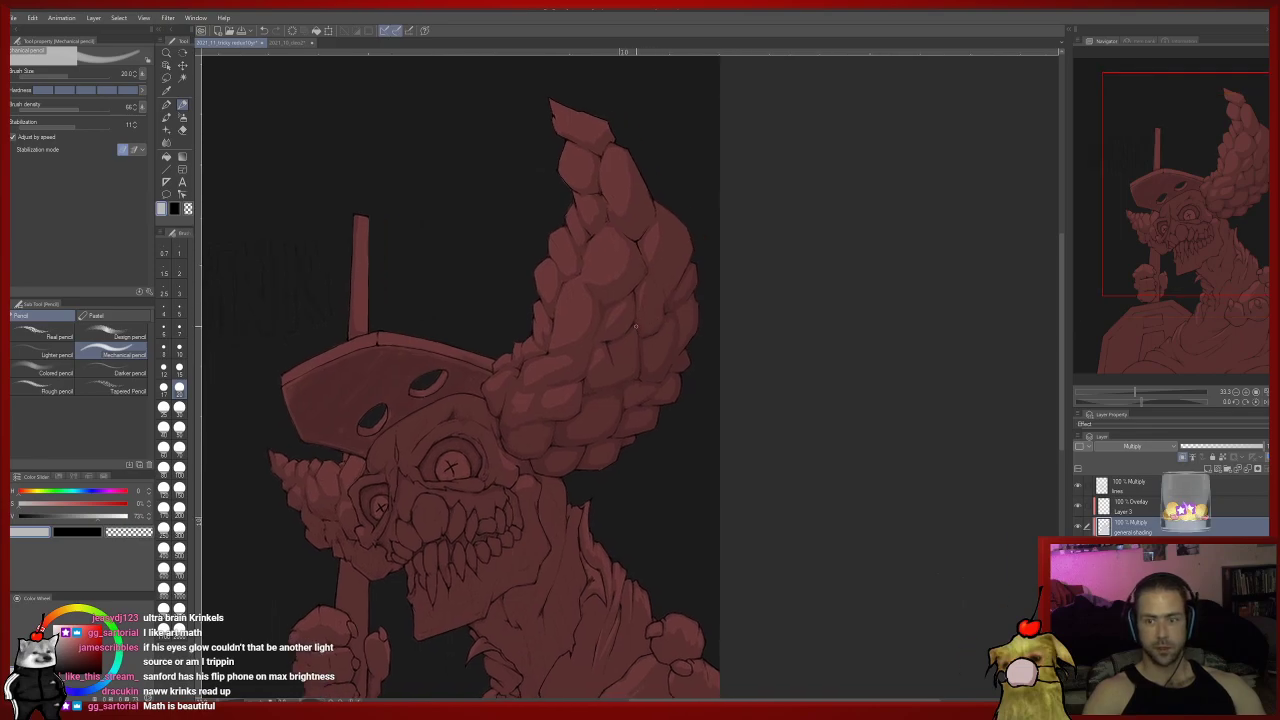
left_click_drag(628, 330, 612, 340)
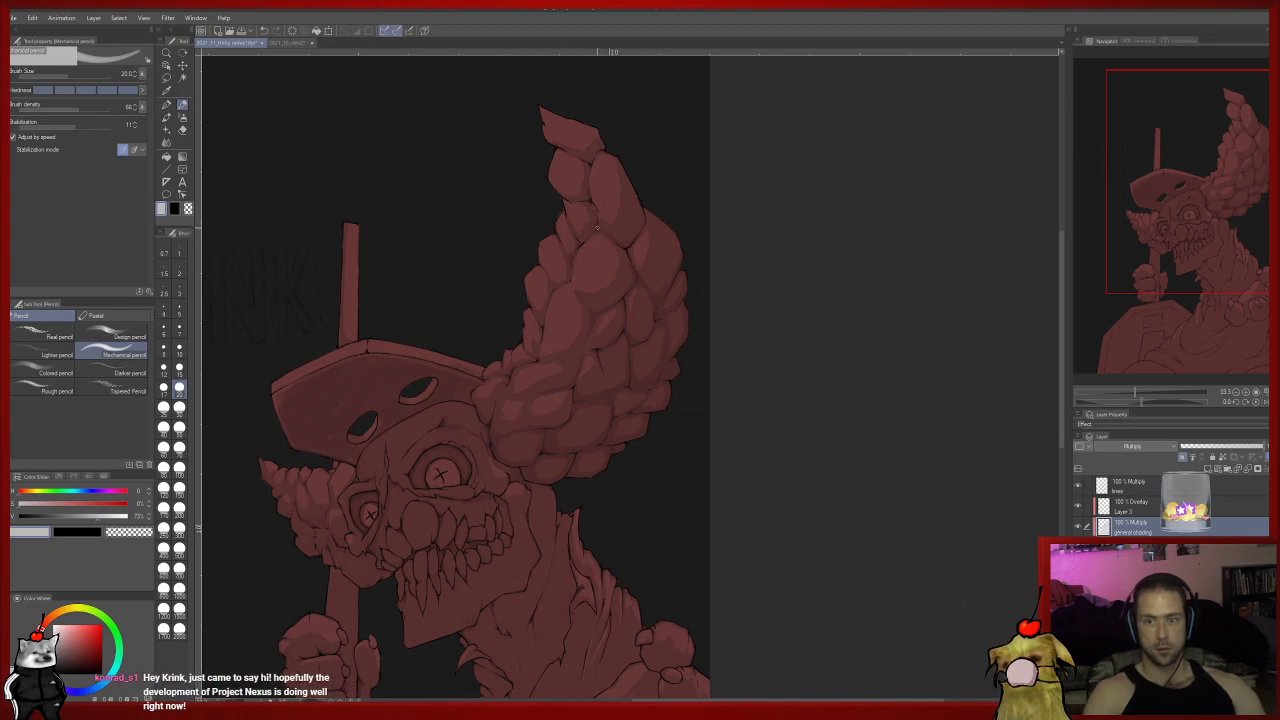
mouse_move(597, 226)
left_mouse_down()
mouse_move(600, 315)
mouse_move(577, 319)
left_mouse_up()
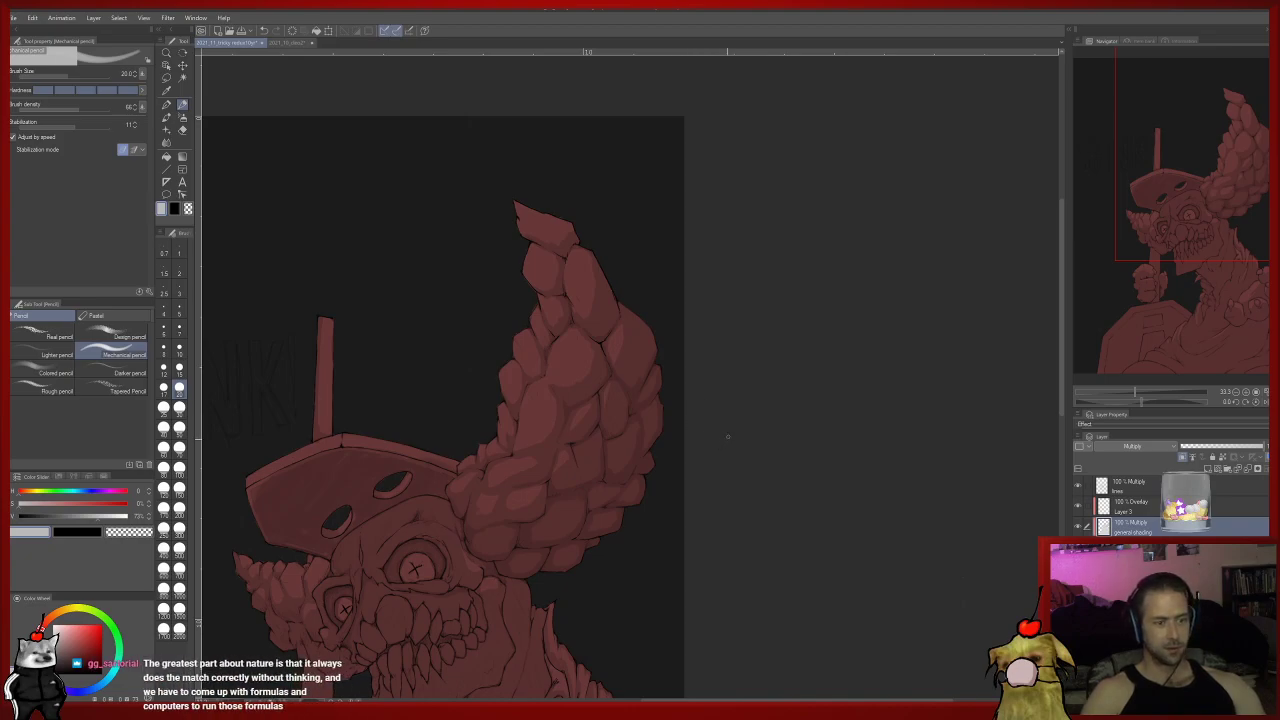
left_click_drag(480, 400, 508, 359)
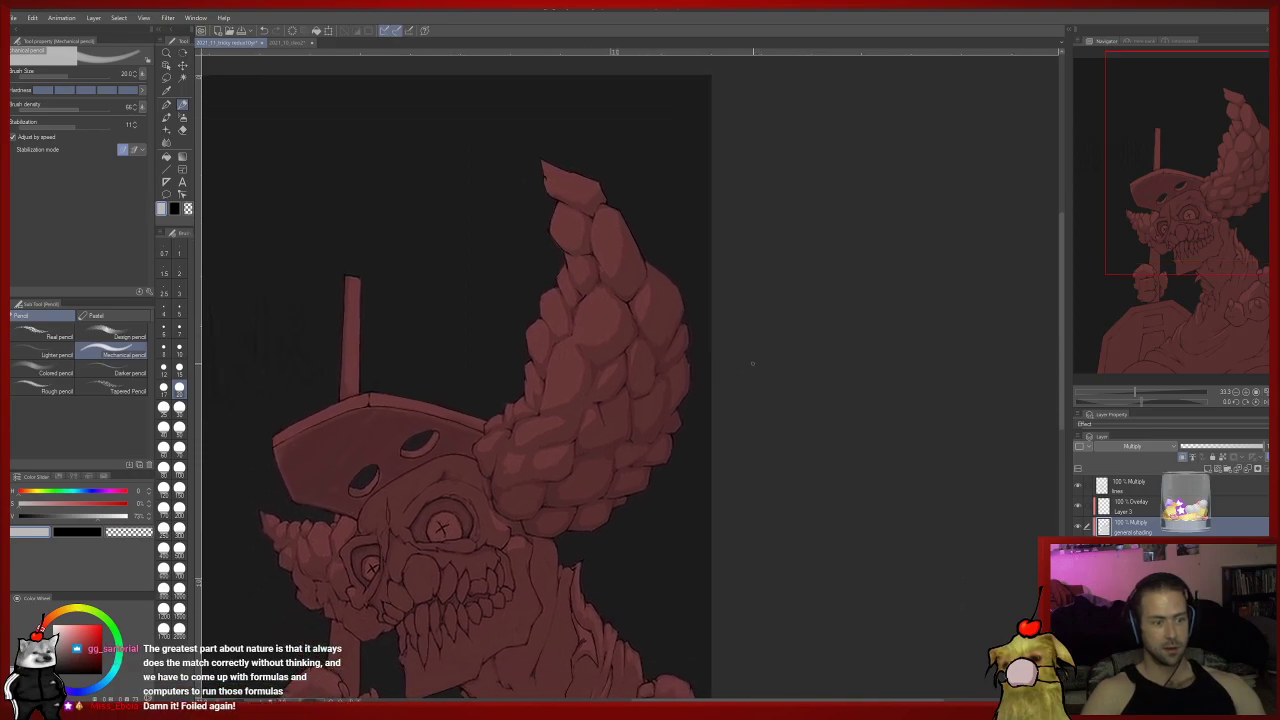
left_click_drag(749, 368, 744, 398)
left_click_drag(684, 446, 750, 352)
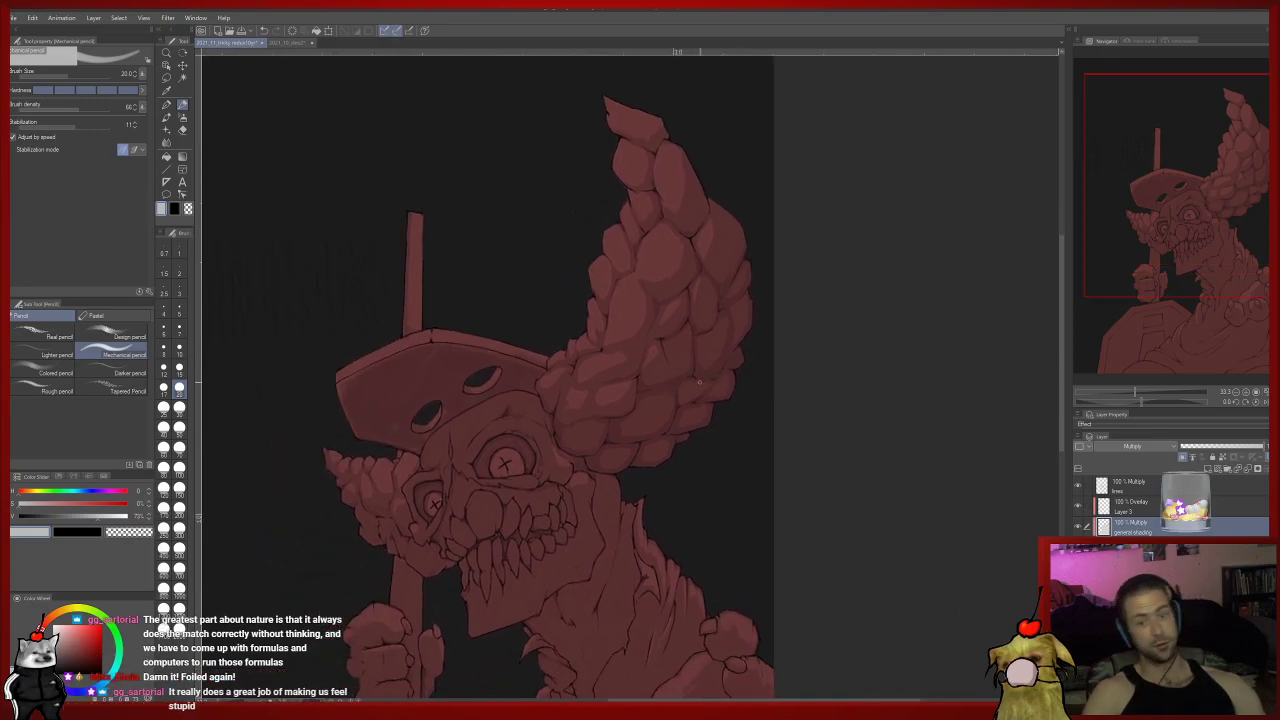
left_click_drag(520, 420, 553, 364)
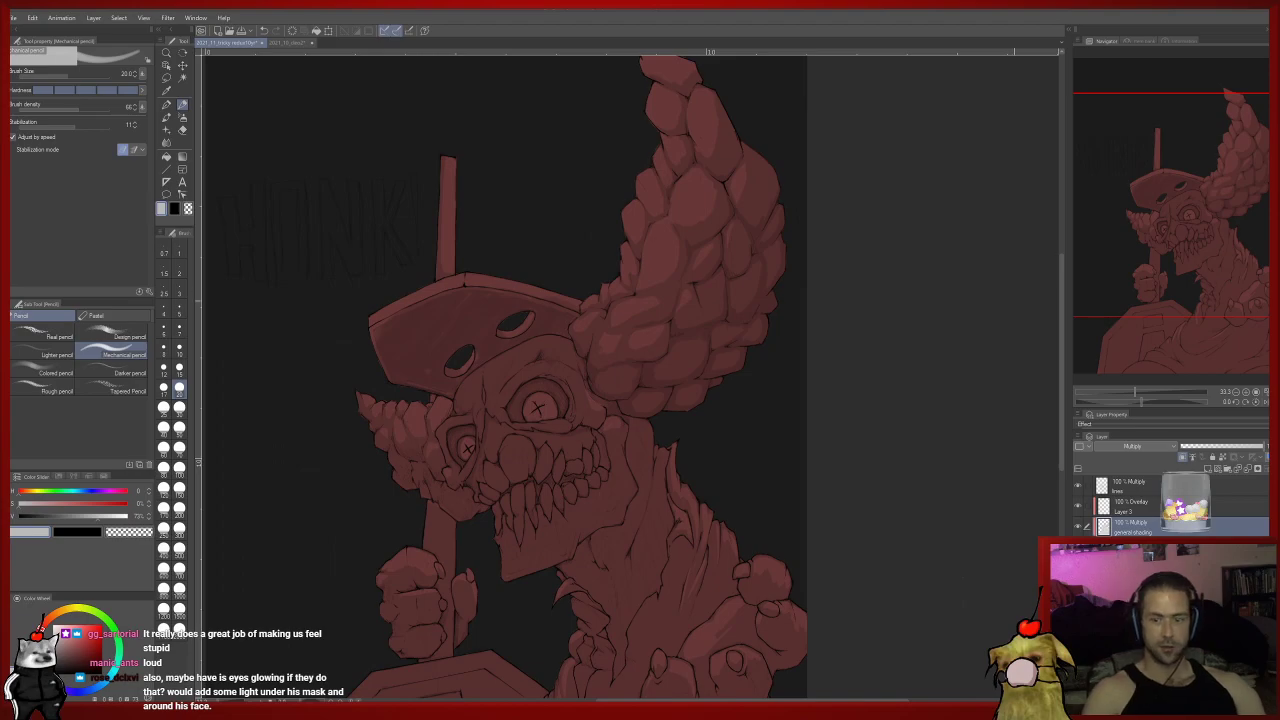
Paint a pale red glow over both of the monster's eyes on the Overlay layer at brush size 200.
left_click(1132, 507)
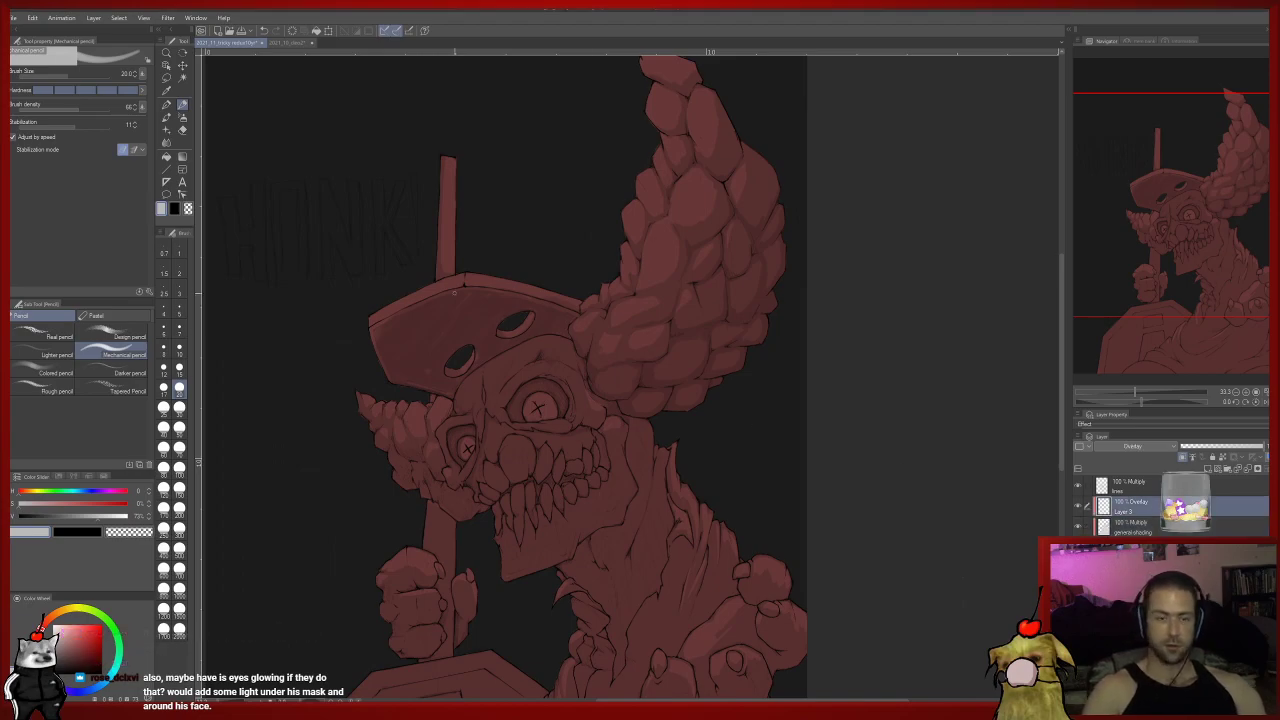
left_click(67, 626)
left_click(179, 507)
mouse_move(458, 456)
left_mouse_down()
mouse_move(483, 480)
mouse_move(460, 446)
left_mouse_up()
key("ctrl+z")
mouse_move(561, 412)
left_mouse_down()
mouse_move(570, 387)
mouse_move(540, 410)
left_mouse_up()
Add white to the eye glow, blend it across the face at size 300, and clear the Overlay layer.
left_click(54, 627)
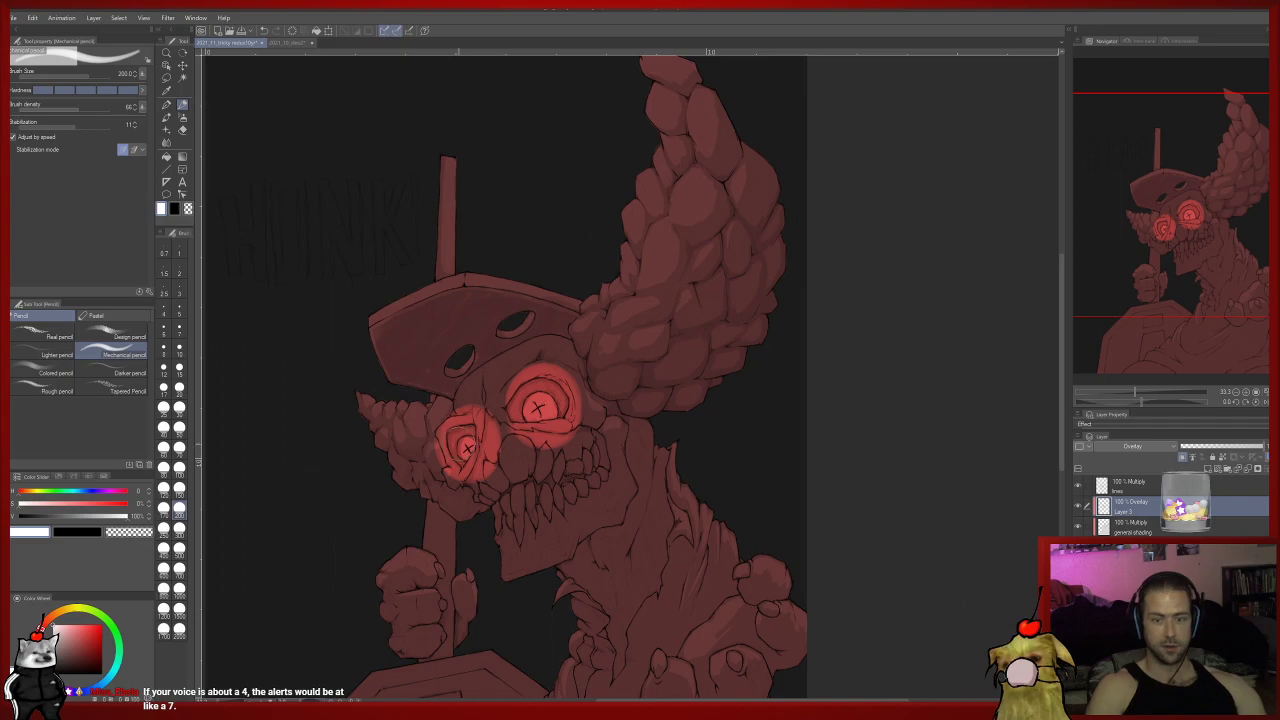
left_click_drag(464, 452, 462, 444)
left_click_drag(540, 407, 544, 418)
key("j")
mouse_move(433, 495)
left_mouse_down()
mouse_move(516, 450)
mouse_move(538, 363)
mouse_move(560, 420)
left_mouse_up()
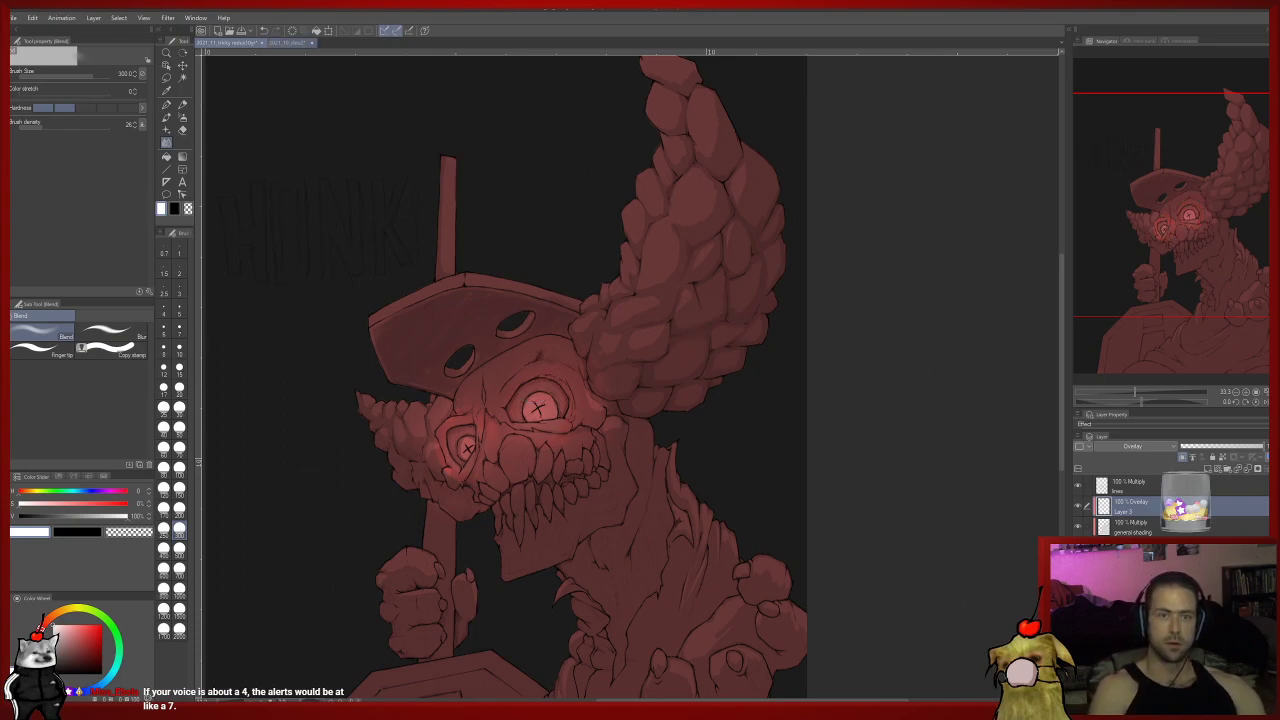
left_click(292, 31)
Repaint the glow over both eyes in light pink with the Mechanical pencil at size 200, and reduce the brush size to 20.
key("p")
mouse_move(466, 440)
left_mouse_down()
mouse_move(464, 456)
mouse_move(482, 428)
mouse_move(468, 456)
mouse_move(475, 441)
mouse_move(492, 445)
left_mouse_up()
key("ctrl+z")
mouse_move(548, 408)
left_mouse_down()
mouse_move(540, 400)
mouse_move(528, 438)
left_mouse_up()
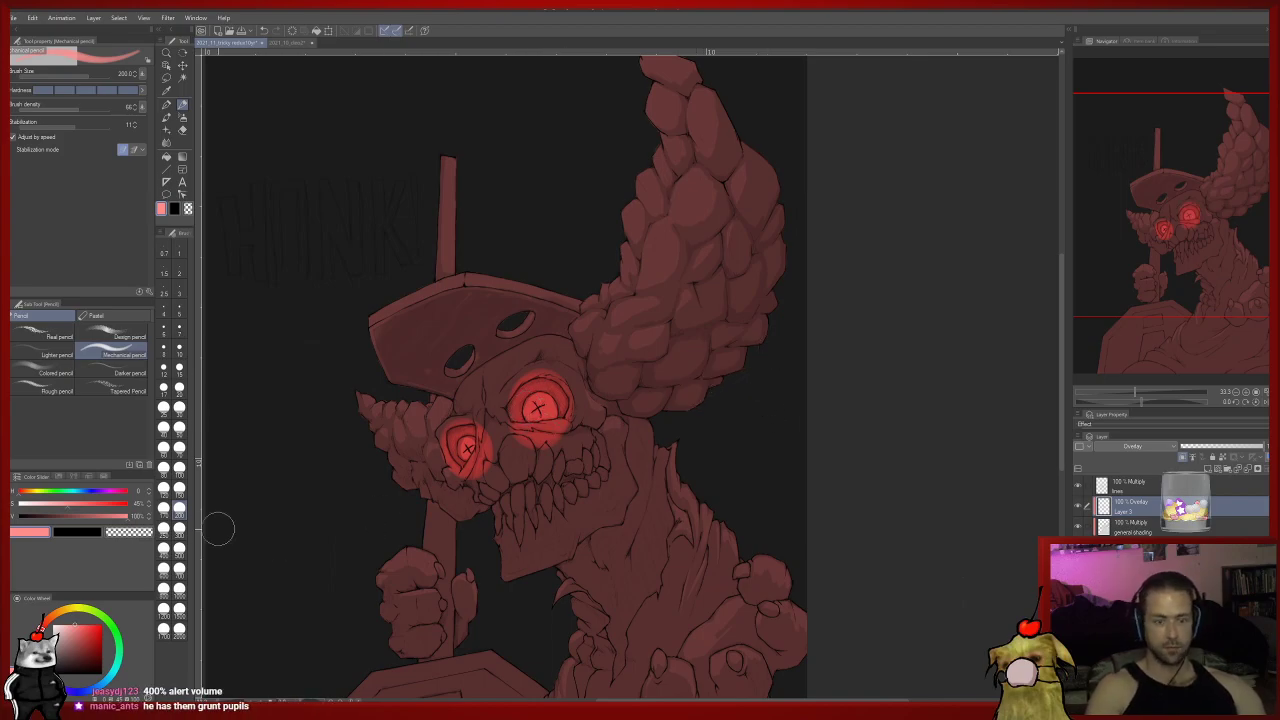
left_click(180, 388)
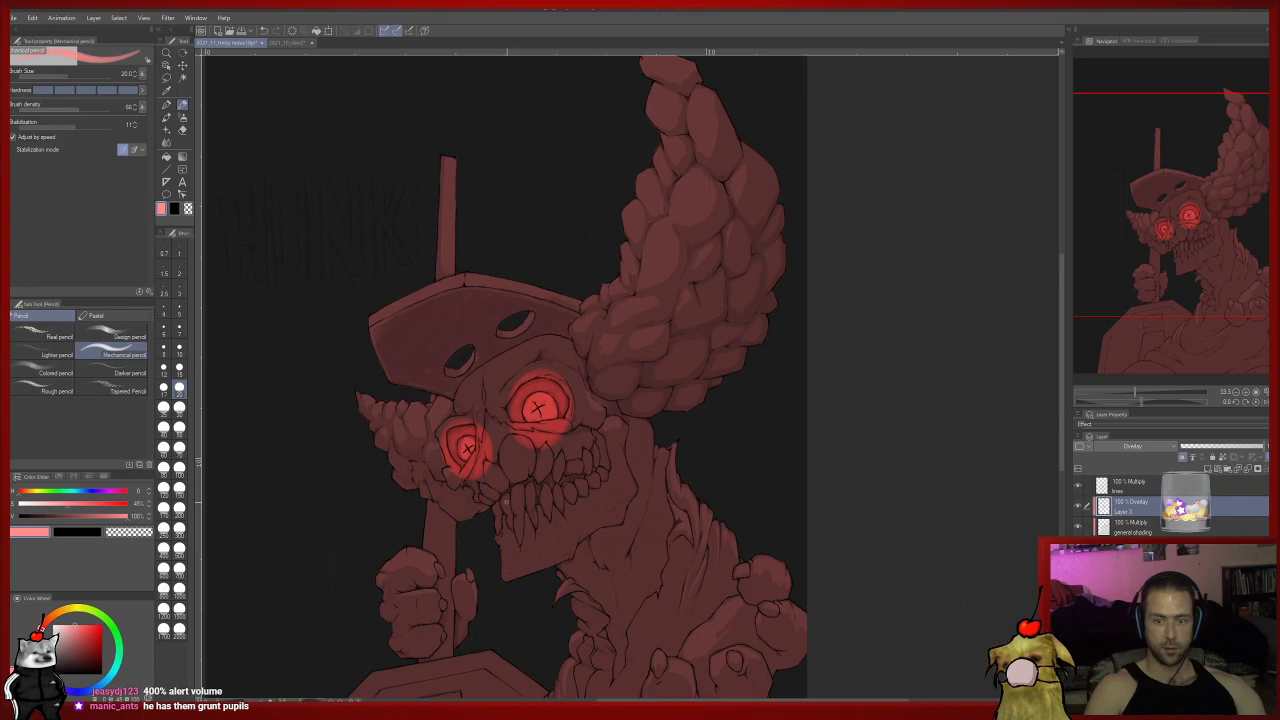
Paint the glow between the teeth and at the mouth corner, and erase its spill around both eyes with the Soft eraser at size 50.
mouse_move(513, 487)
left_mouse_down()
mouse_move(532, 479)
mouse_move(538, 500)
mouse_move(549, 477)
mouse_move(570, 478)
left_mouse_up()
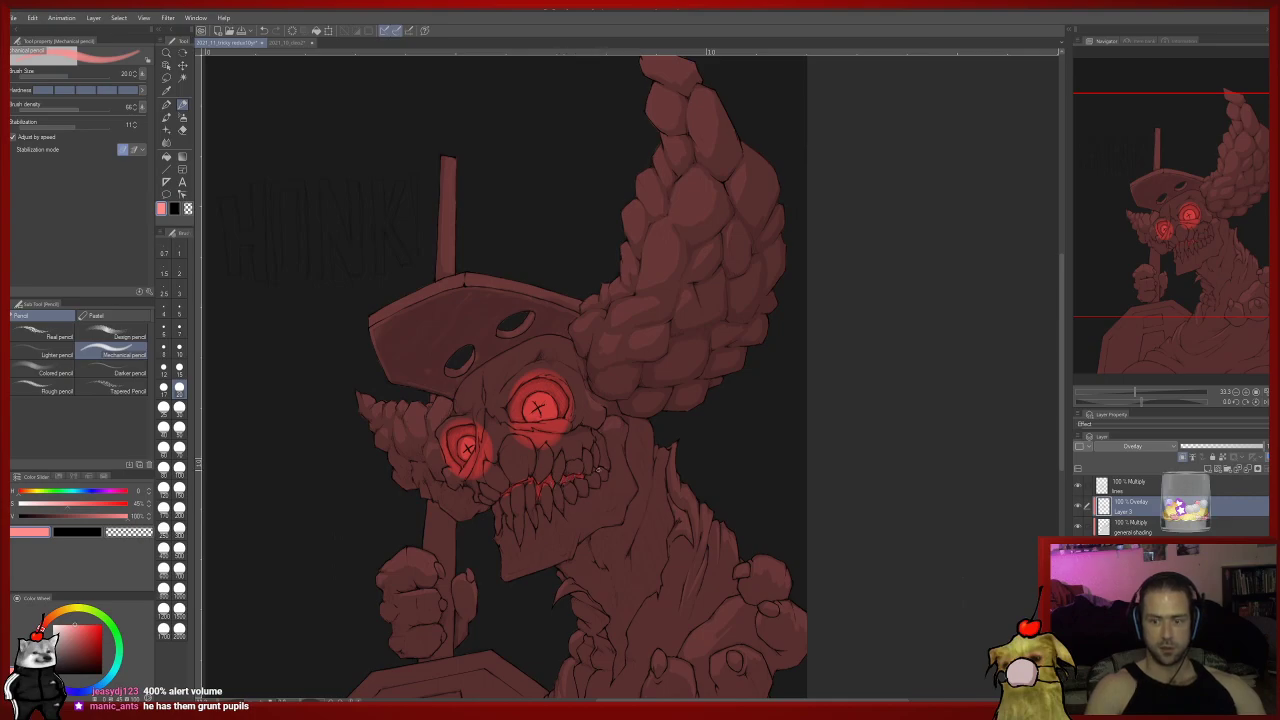
mouse_move(604, 464)
left_mouse_down()
mouse_move(601, 450)
mouse_move(603, 461)
left_mouse_up()
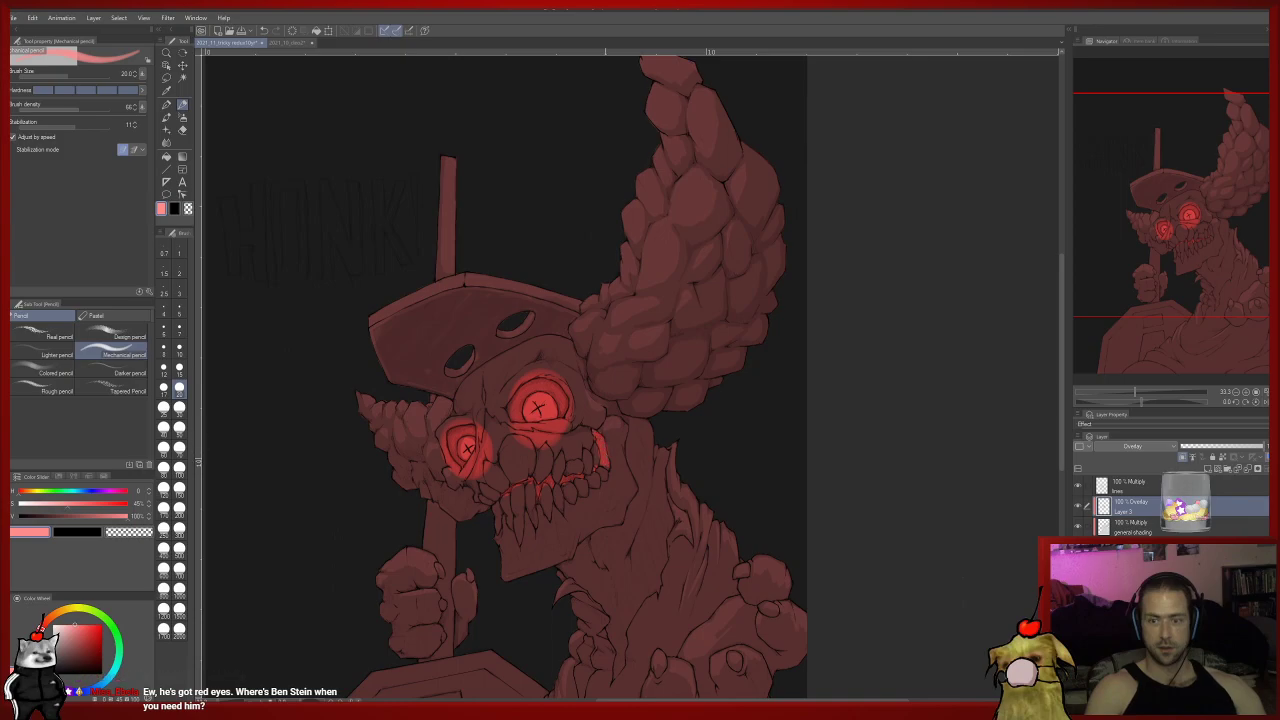
key("e")
left_click(179, 427)
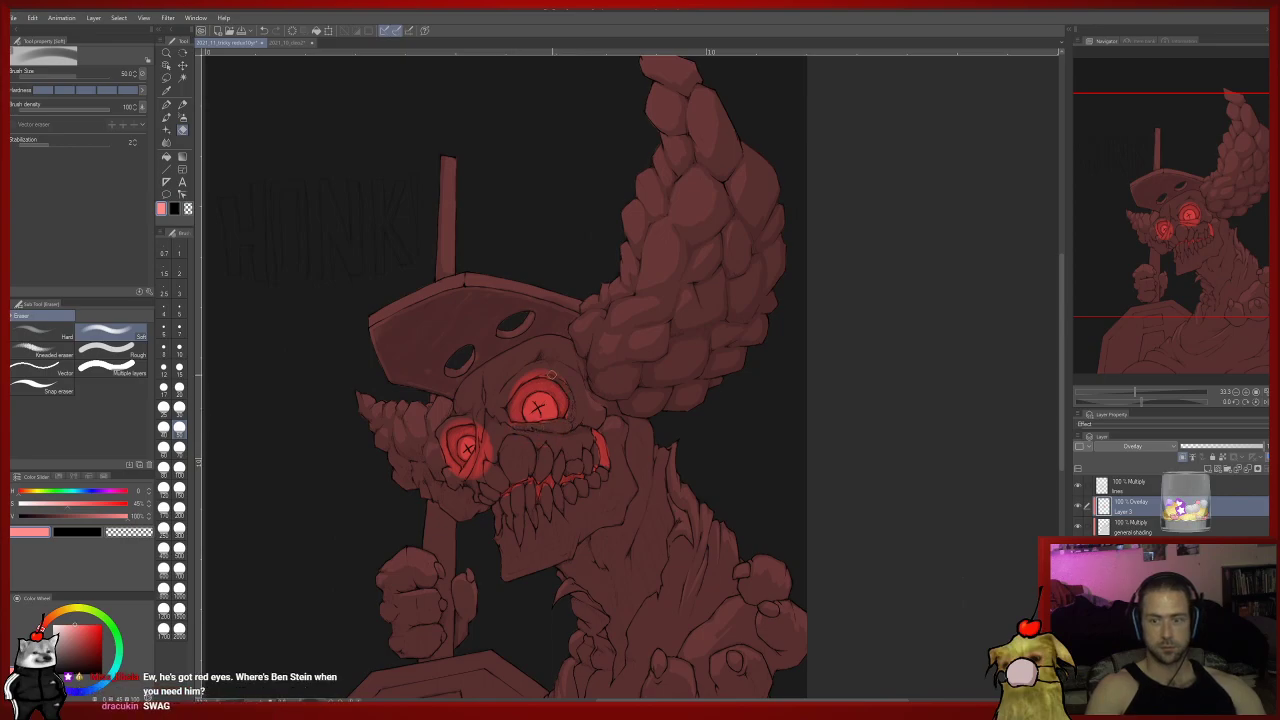
mouse_move(541, 371)
left_mouse_down()
mouse_move(516, 381)
mouse_move(476, 490)
left_mouse_up()
mouse_move(484, 446)
left_mouse_down()
mouse_move(468, 478)
mouse_move(448, 470)
mouse_move(440, 430)
mouse_move(475, 415)
left_mouse_up()
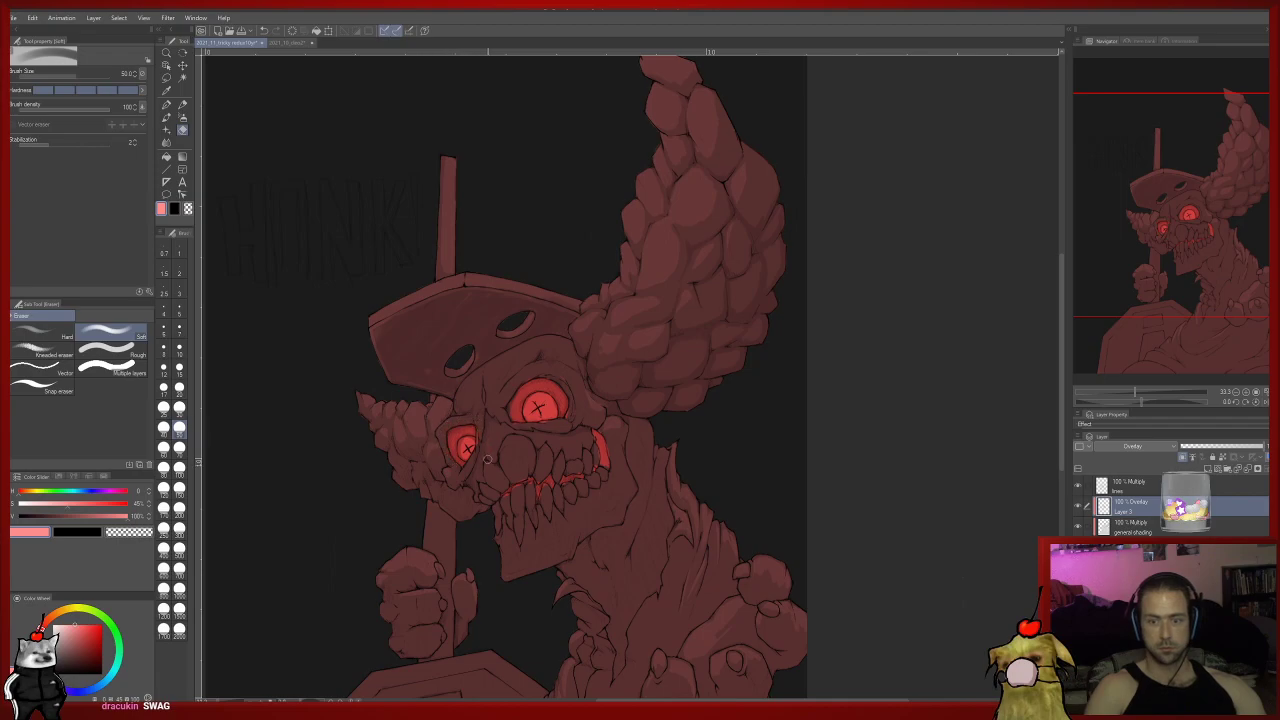
scroll(510, 451, "down", 1)
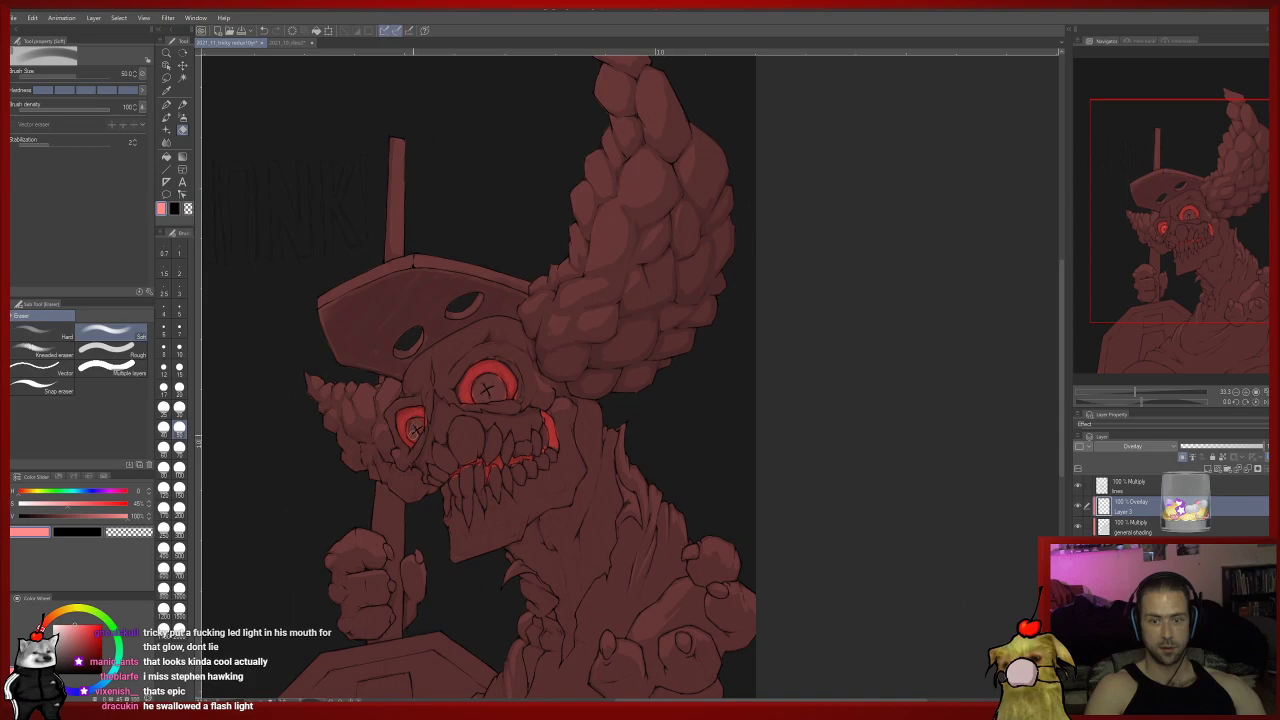
left_click_drag(416, 432, 419, 436)
key("ctrl+z")
key("ctrl+z")
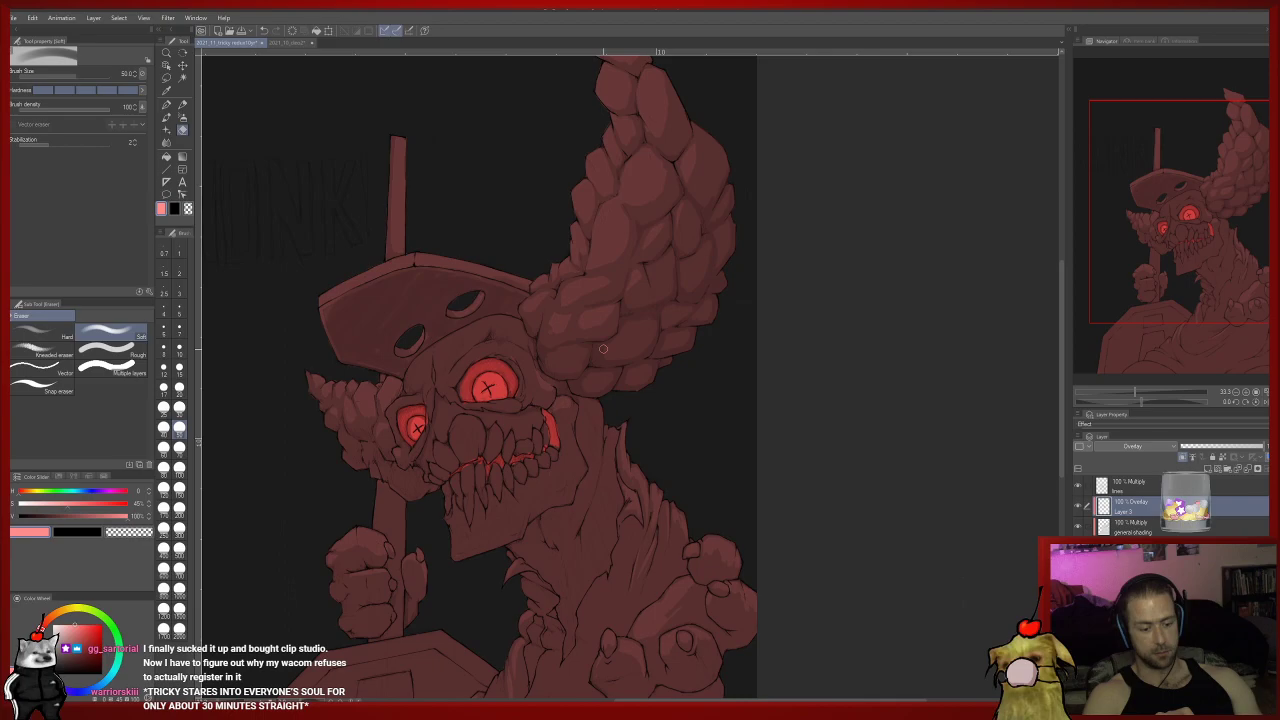
Open the Huion Tablet settings, examine the digital pen's button, Windows Ink and pressure options, and close them.
left_click(14, 18)
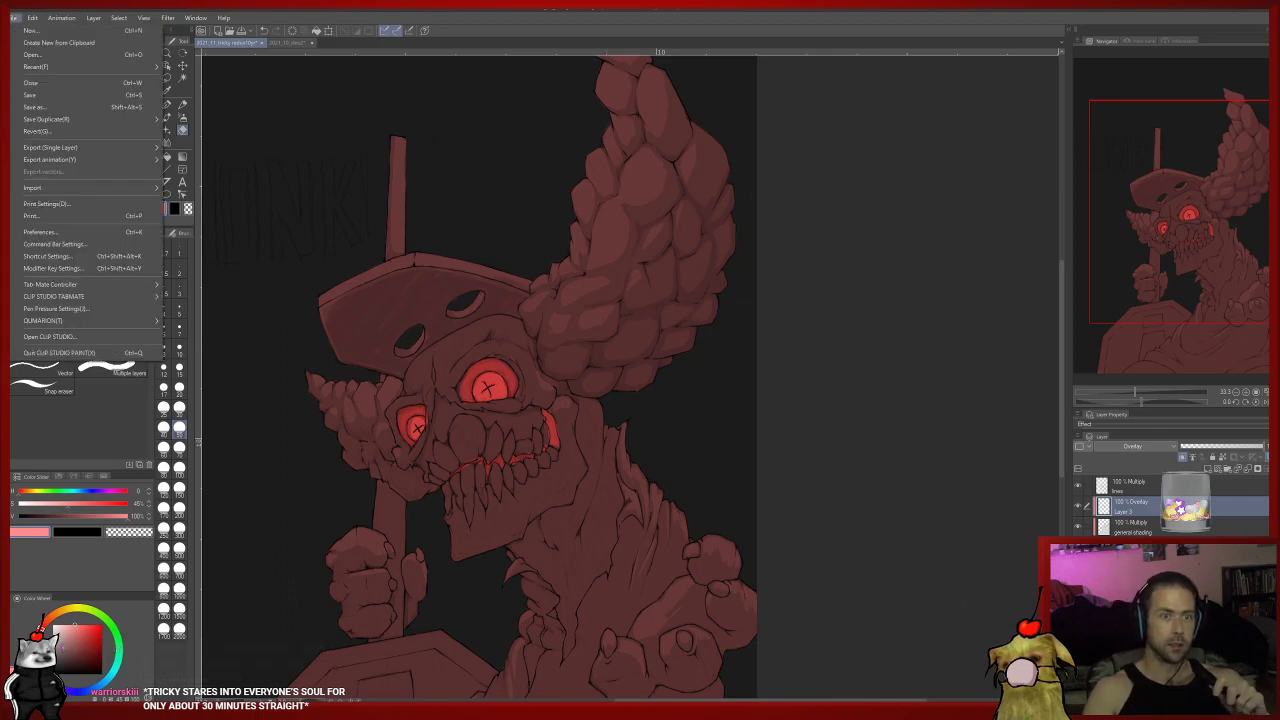
key("super")
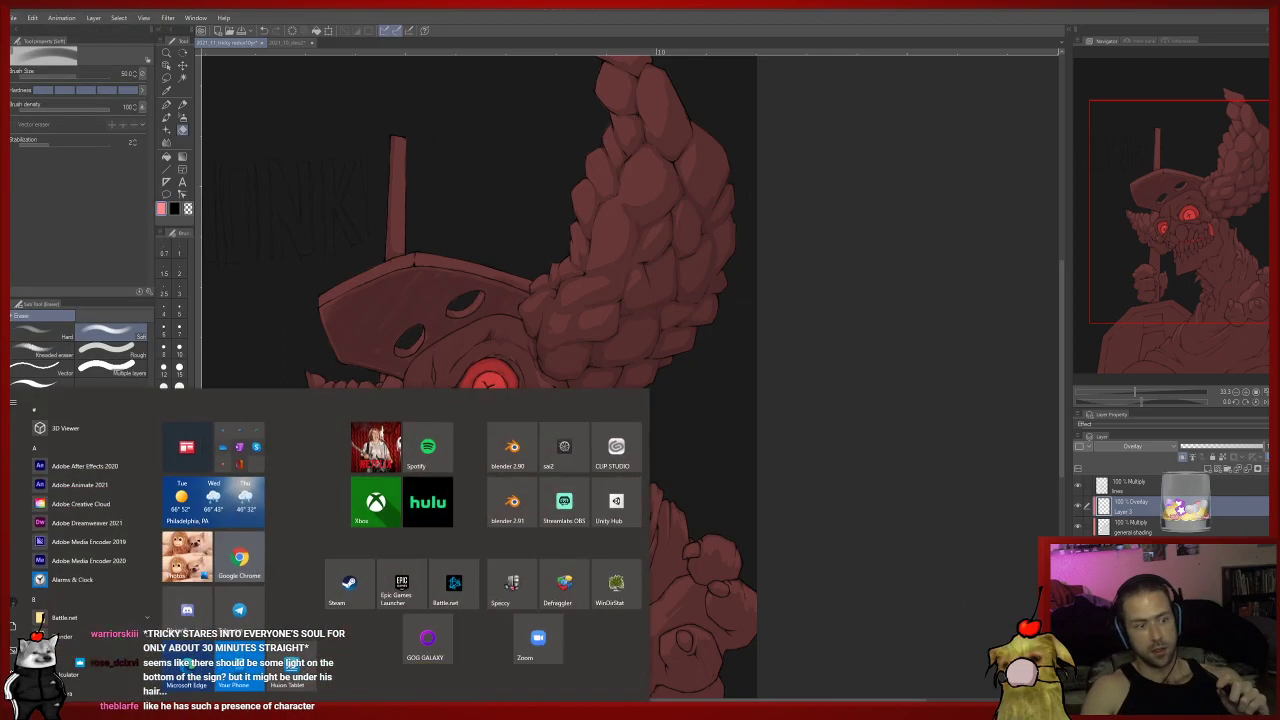
left_click(275, 644)
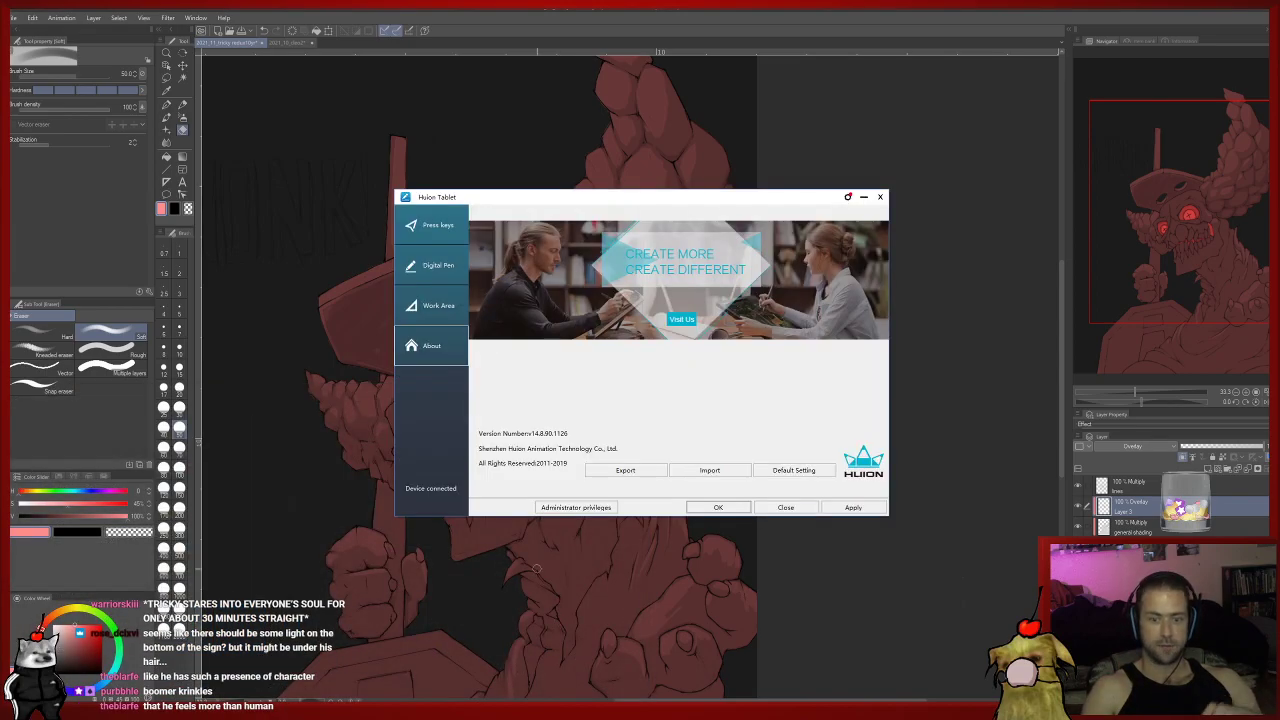
left_click(432, 265)
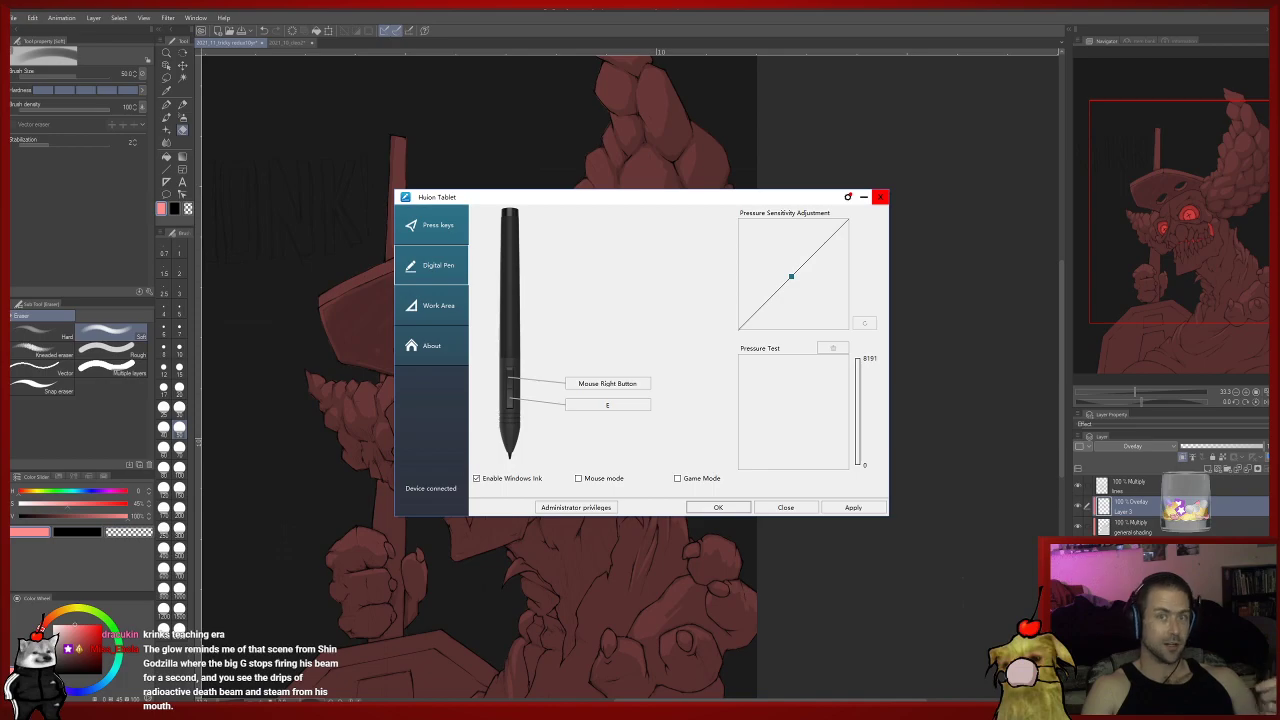
left_click(880, 196)
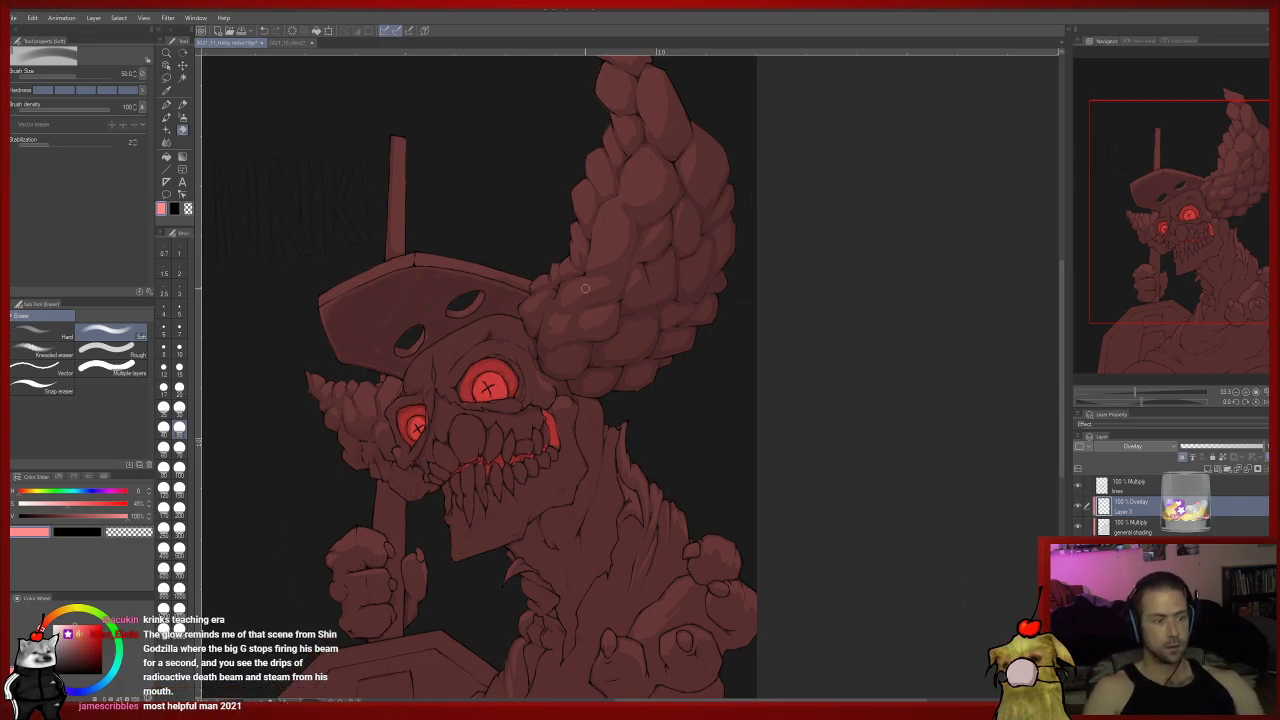
Sample the light grey on the general shading layer and continue shading the head with the Mechanical pencil at size 20.
left_click_drag(778, 314, 846, 286)
left_click(1132, 527)
mouse_move(718, 307)
left_mouse_down()
mouse_move(721, 377)
mouse_move(731, 351)
mouse_move(777, 326)
left_mouse_up()
left_click(724, 377, "alt")
key("p")
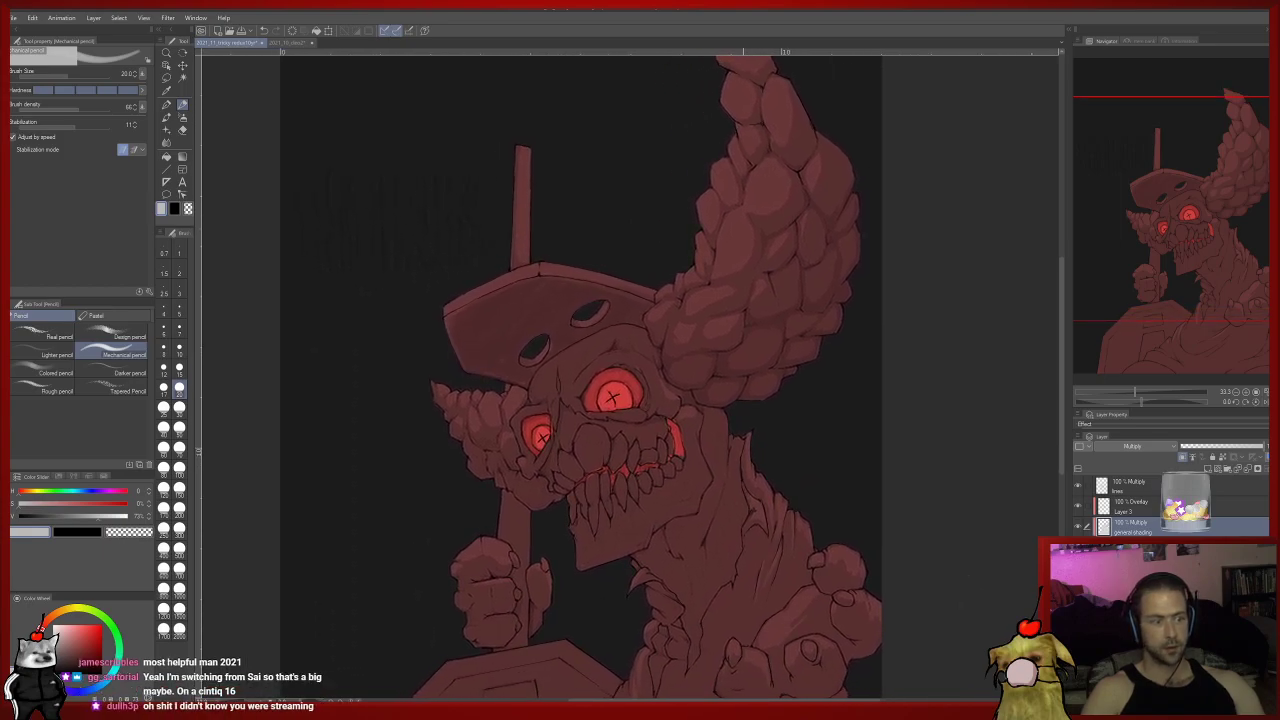
left_click_drag(646, 353, 643, 385)
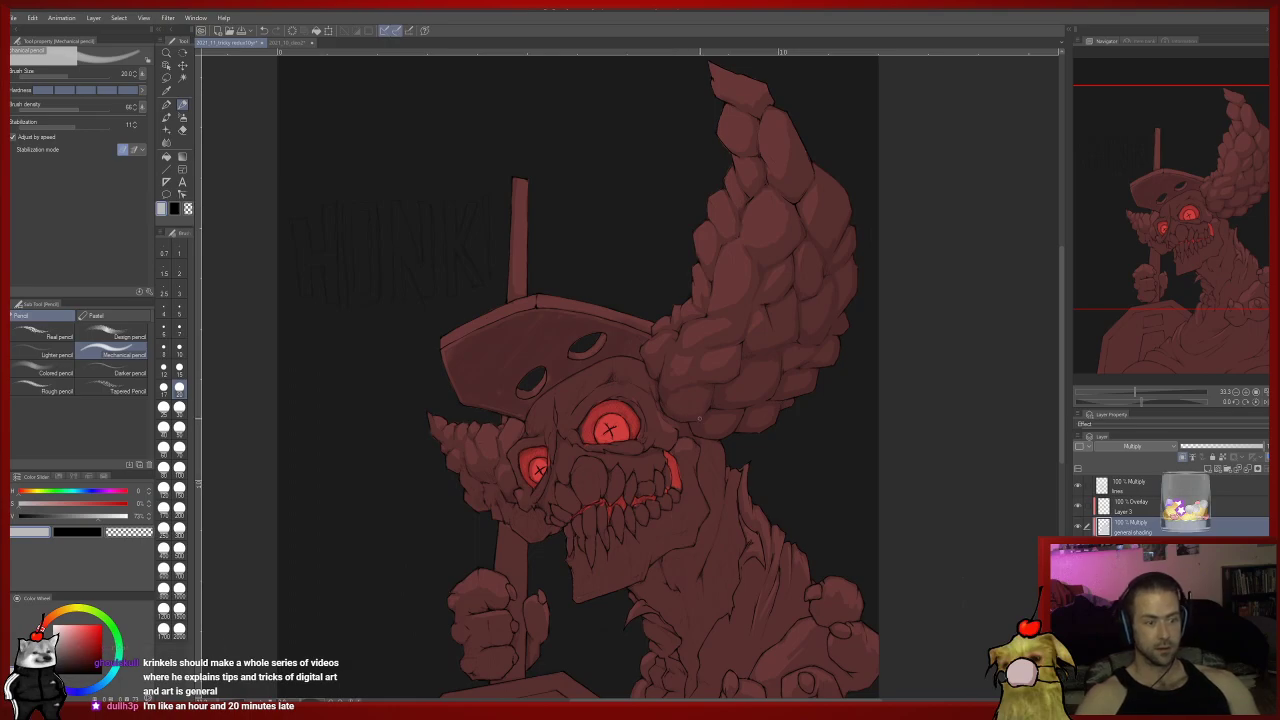
left_click_drag(883, 396, 874, 301)
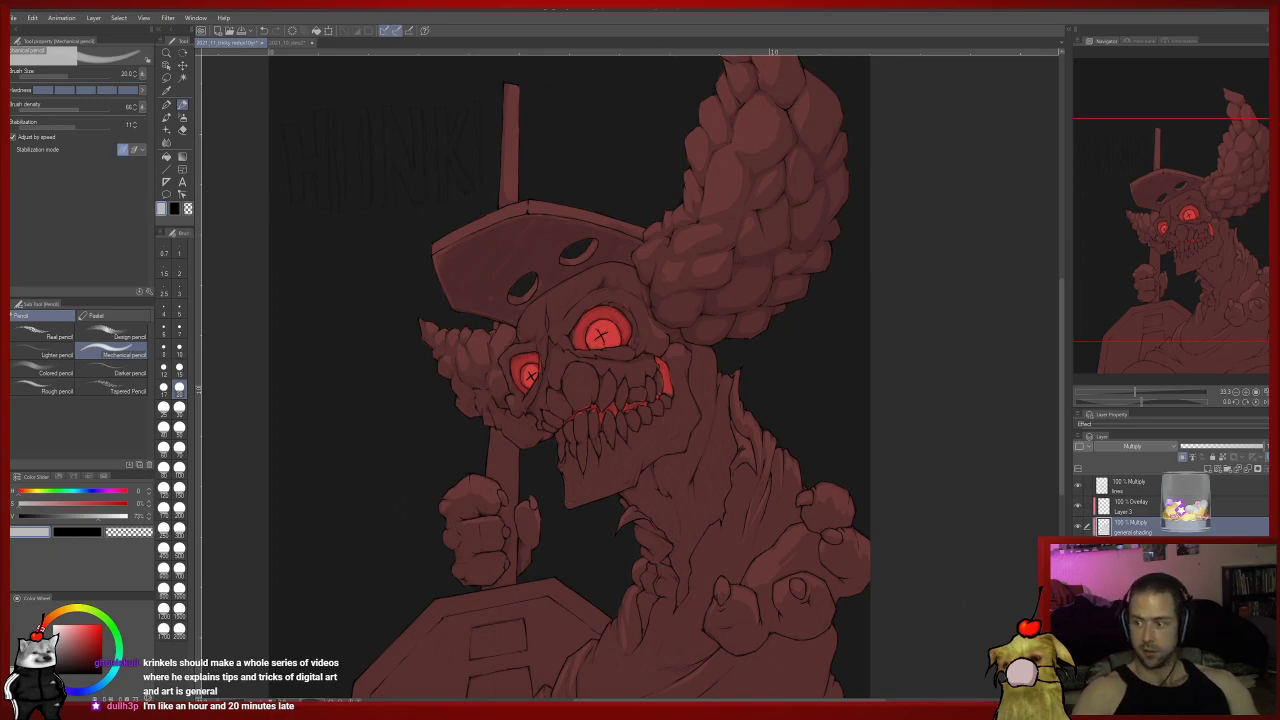
Flip the canvas view horizontally and shade the monster's jaw and upper neck on the general shading layer.
left_click(1266, 402)
left_click_drag(733, 427, 670, 365)
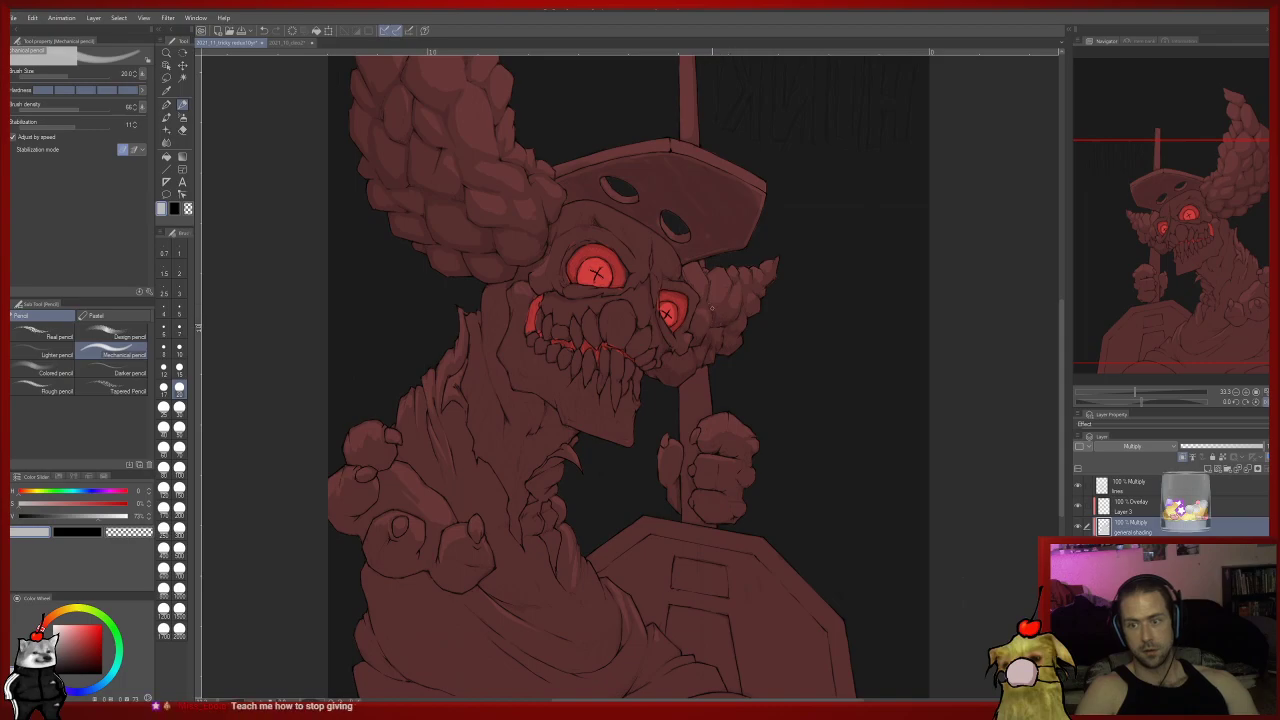
left_click_drag(720, 340, 688, 350)
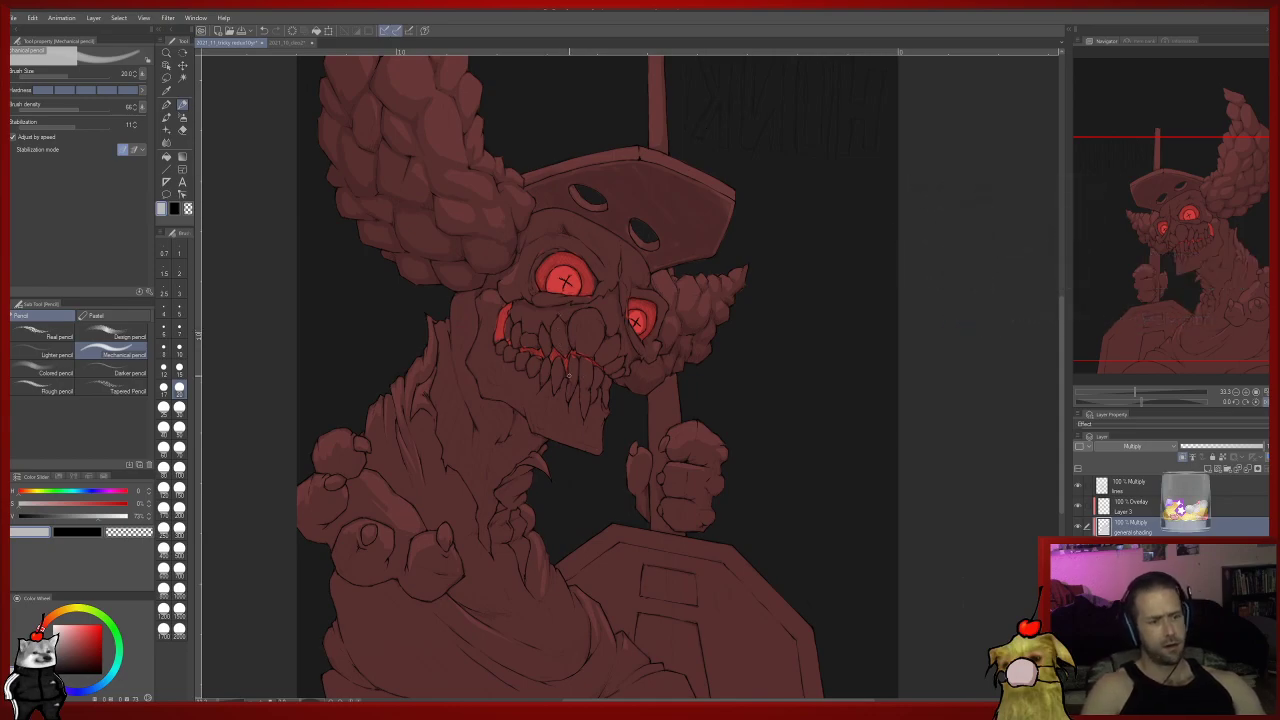
left_click_drag(609, 340, 581, 346)
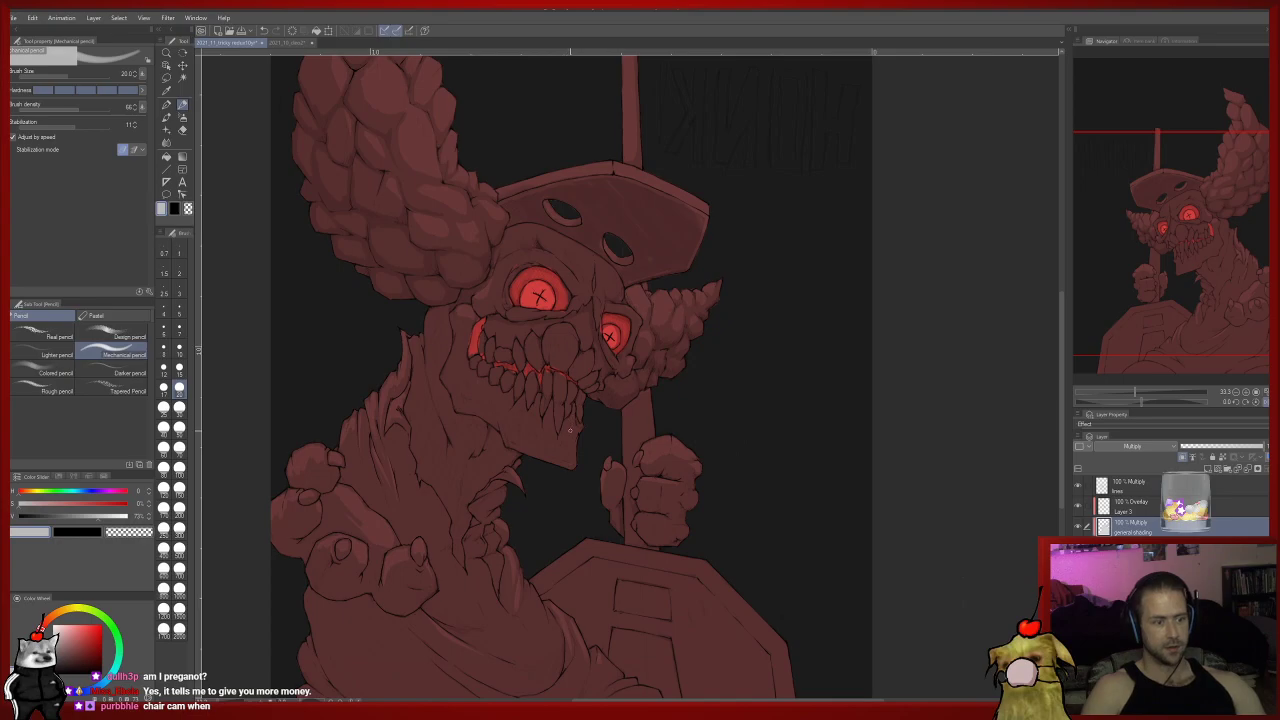
left_click_drag(600, 340, 588, 362)
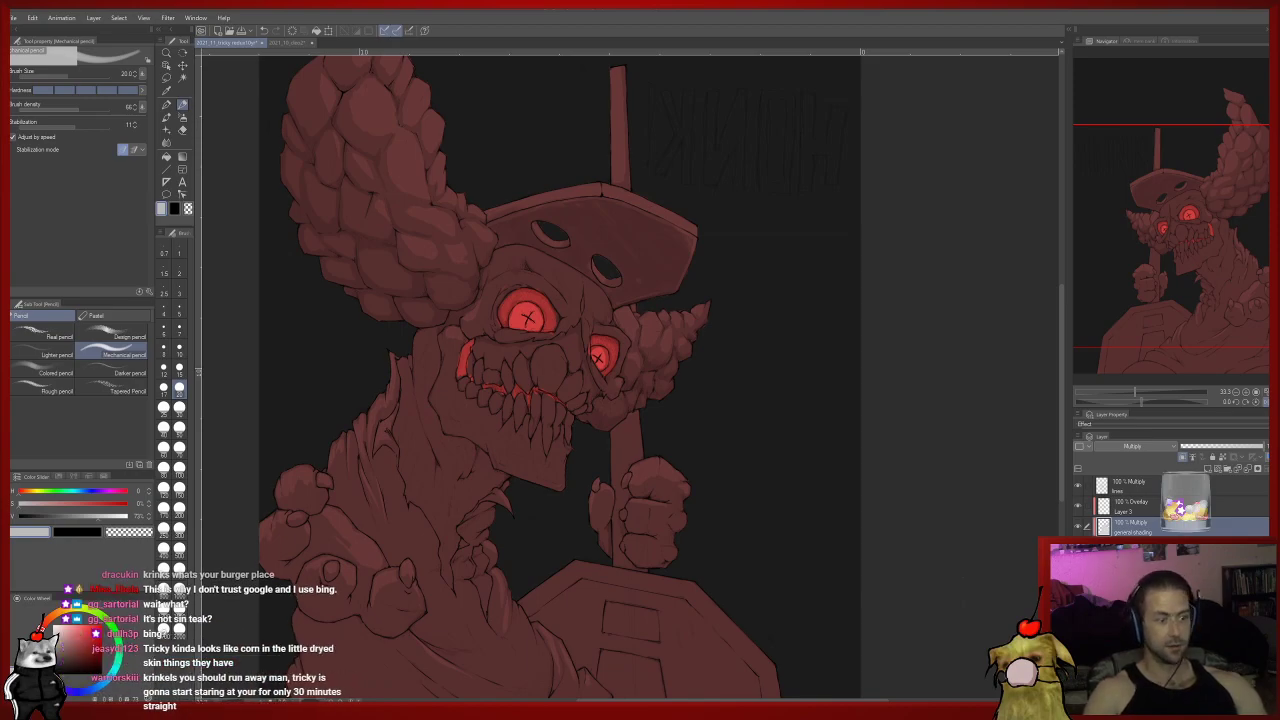
left_click_drag(513, 468, 647, 453)
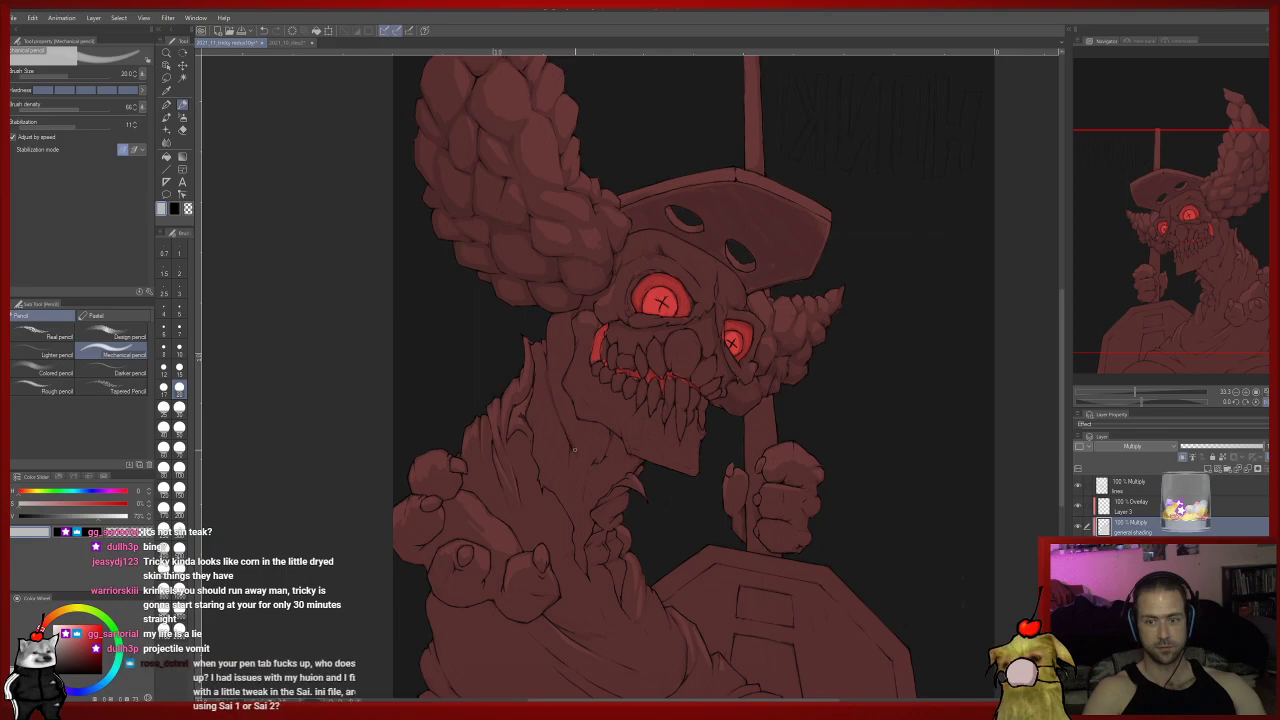
left_click_drag(558, 401, 554, 447)
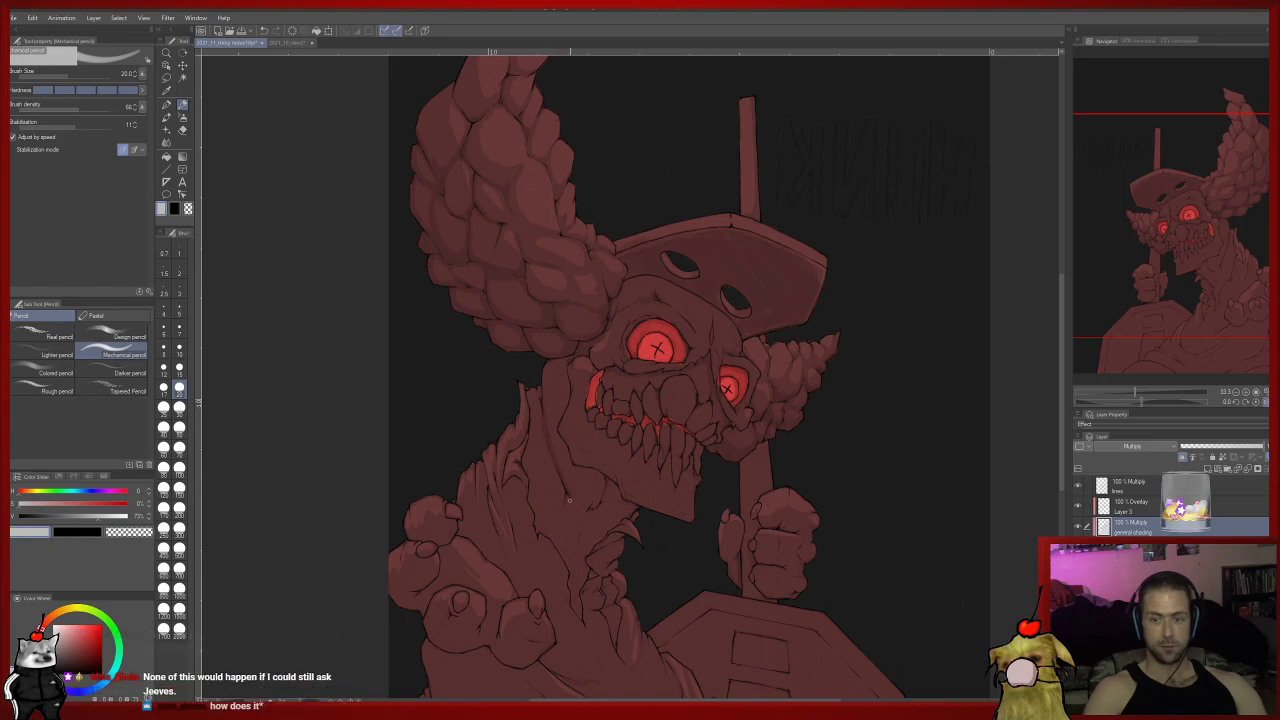
Outline a shadow on the neck beneath the jaw and fill it in at brush size 30.
left_click_drag(548, 437, 517, 394)
left_click_drag(573, 462, 542, 487)
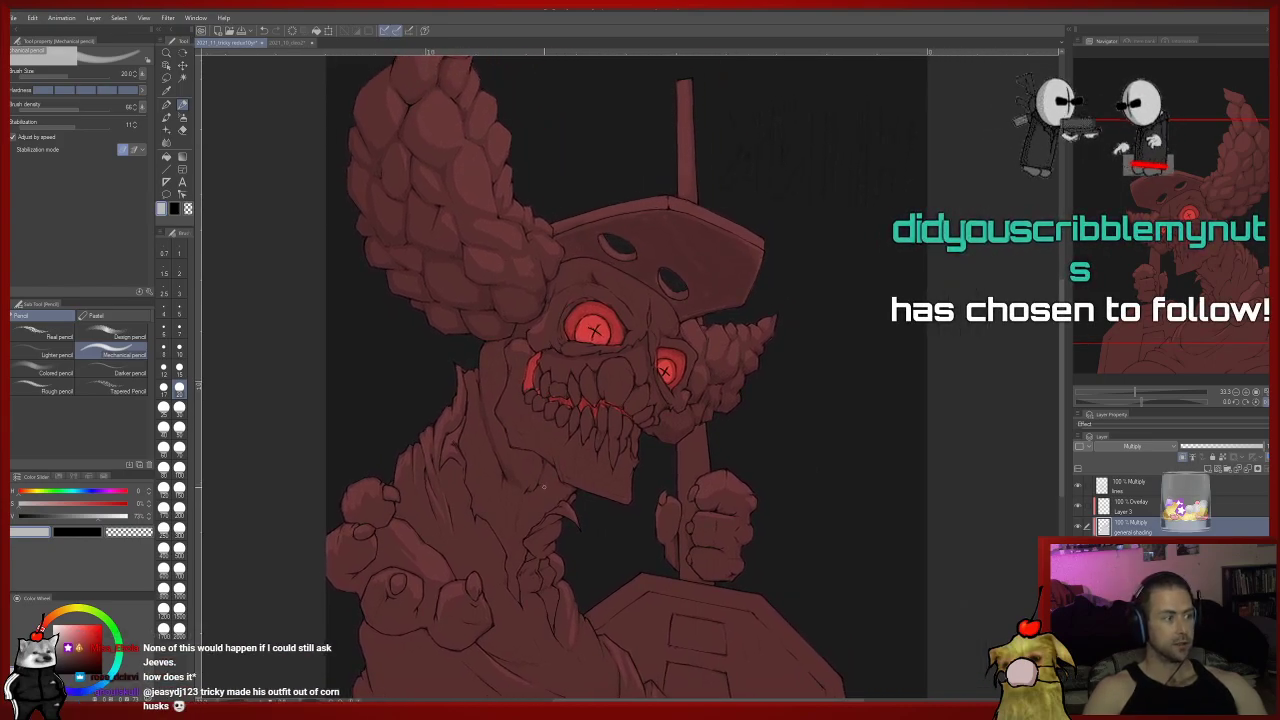
left_click_drag(542, 487, 517, 482)
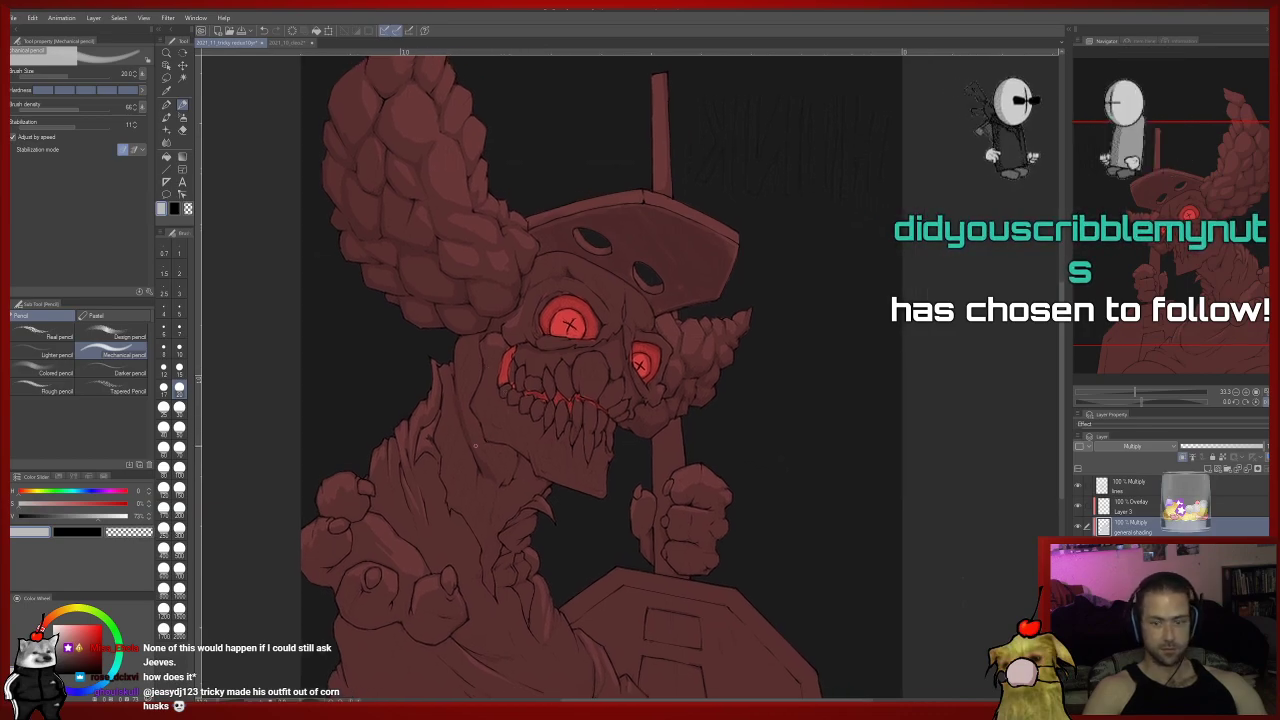
left_click(179, 410)
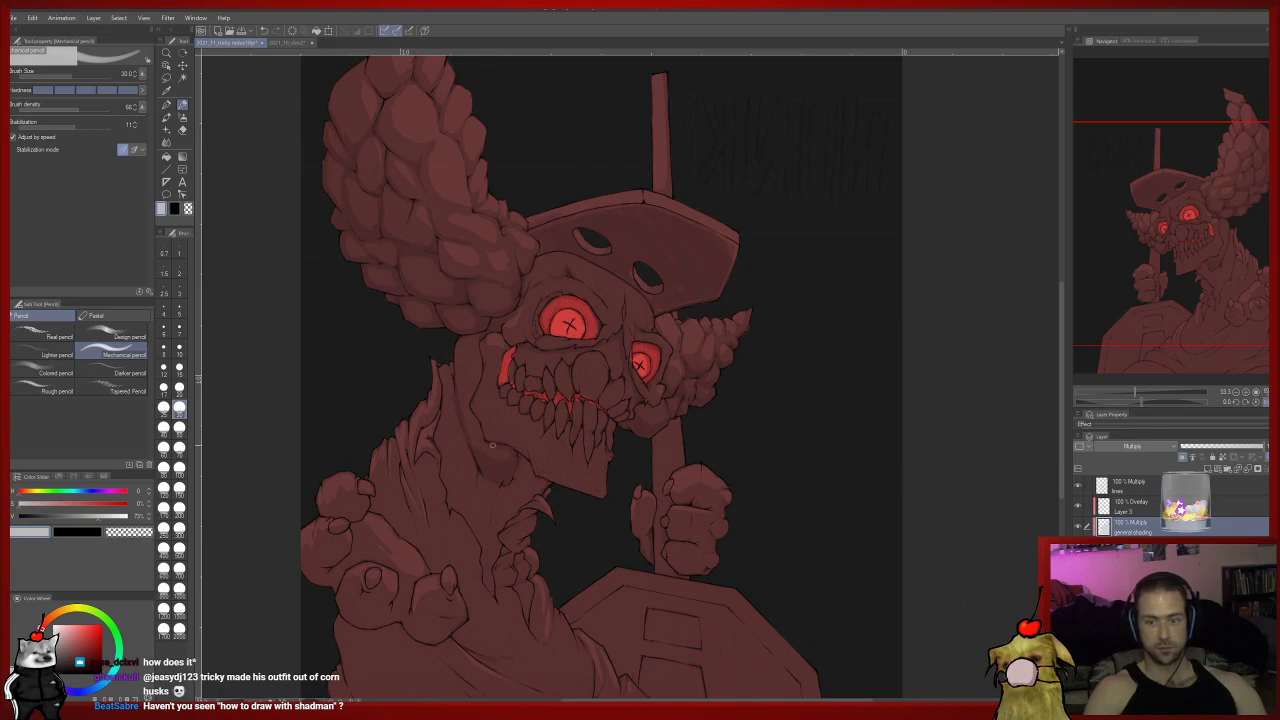
left_click_drag(493, 459, 538, 260)
Shade the monster's torso below the shoulder growths with broad strokes at brush sizes 300 and 200.
left_click(179, 508)
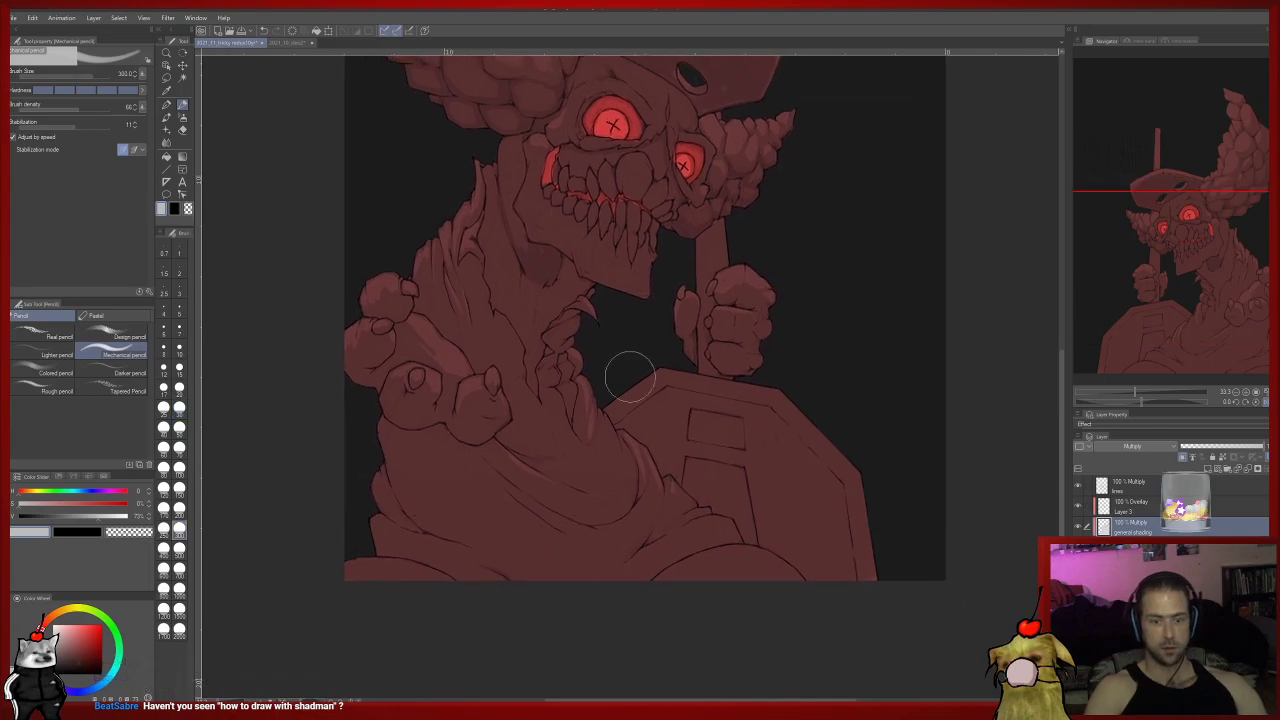
mouse_move(379, 480)
left_mouse_down()
mouse_move(504, 583)
mouse_move(577, 595)
mouse_move(479, 512)
mouse_move(495, 495)
mouse_move(774, 585)
mouse_move(664, 540)
left_mouse_up()
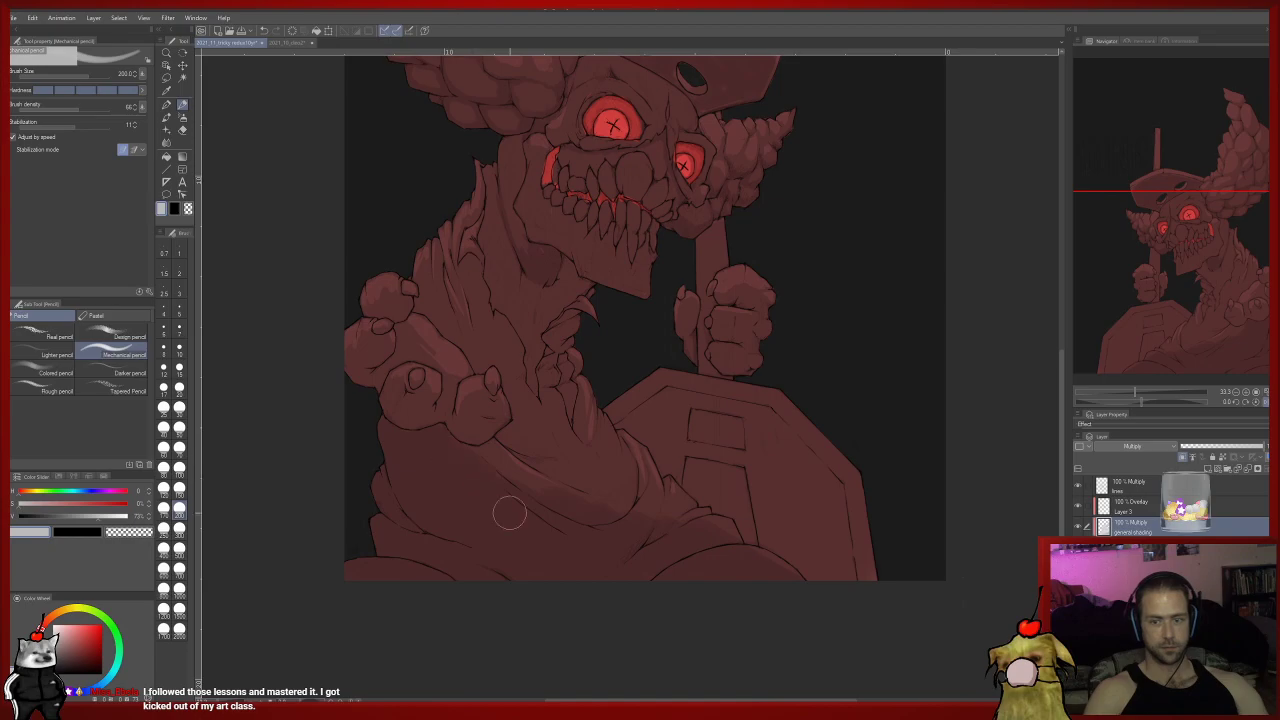
left_click_drag(573, 569, 509, 599)
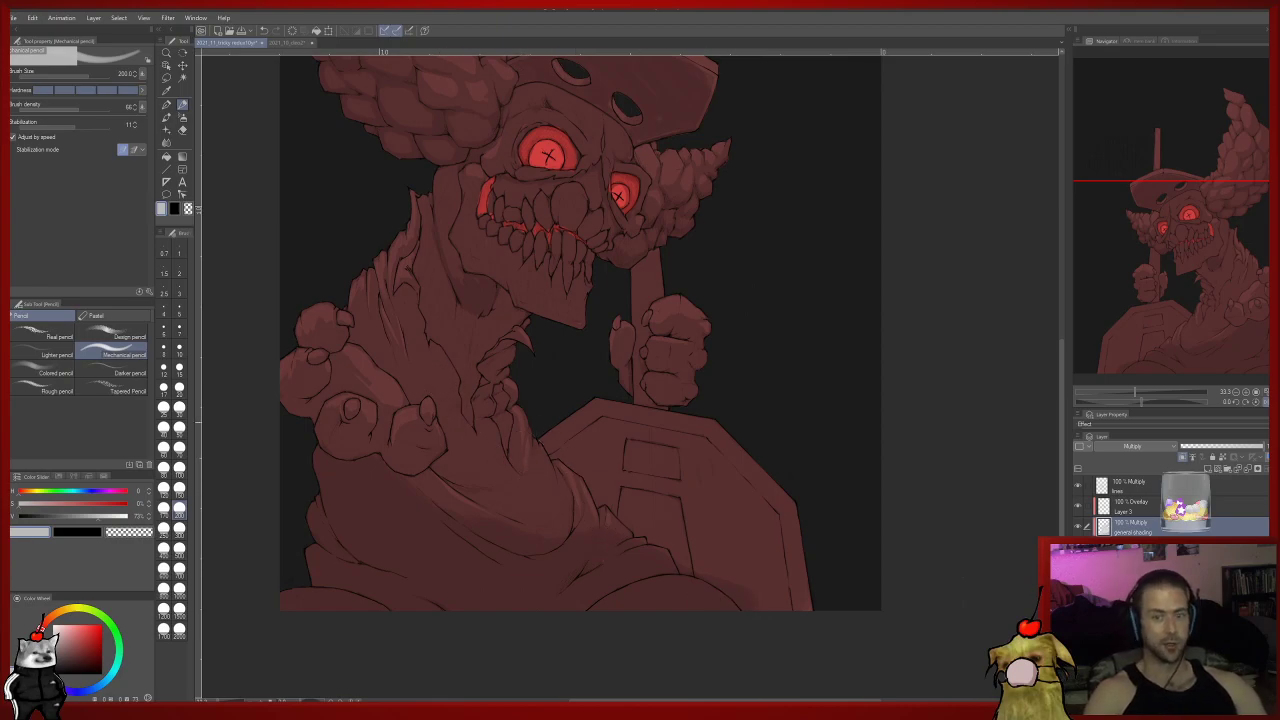
left_click_drag(534, 378, 565, 451)
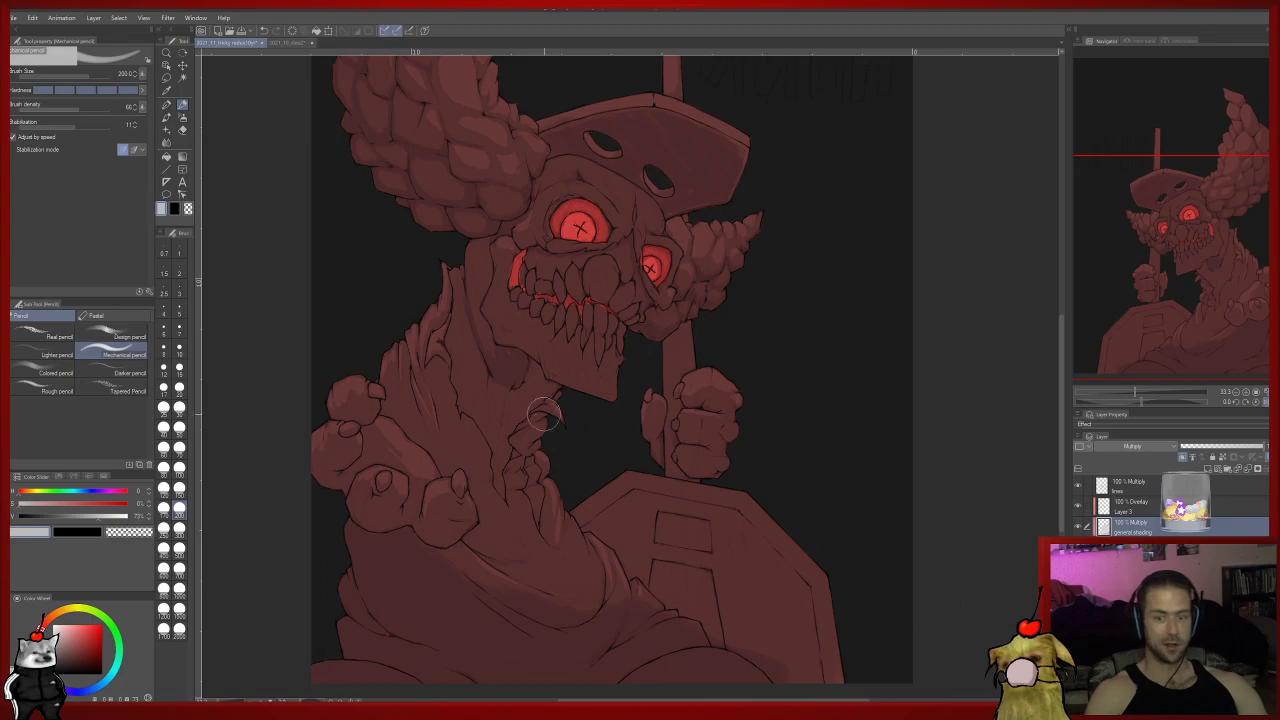
Refine the small shadows along the front of the neck at brush sizes 10, 15 and 30.
left_click(179, 353)
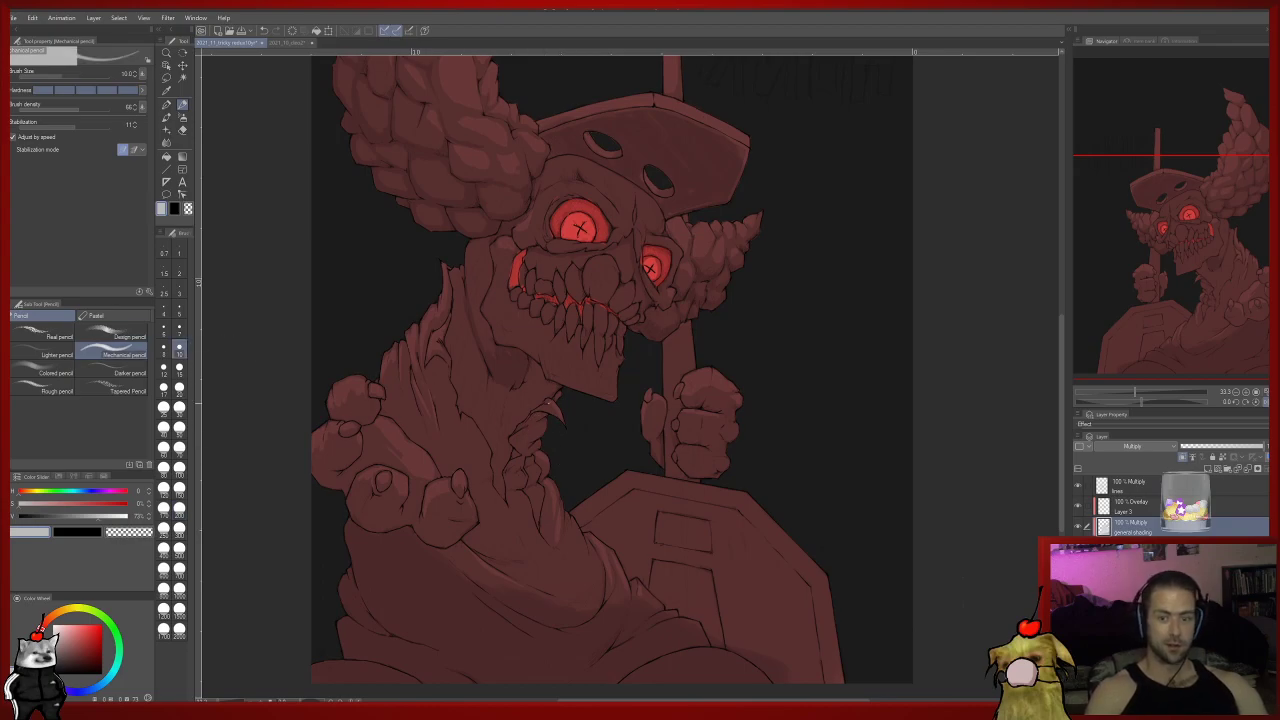
left_click(179, 368)
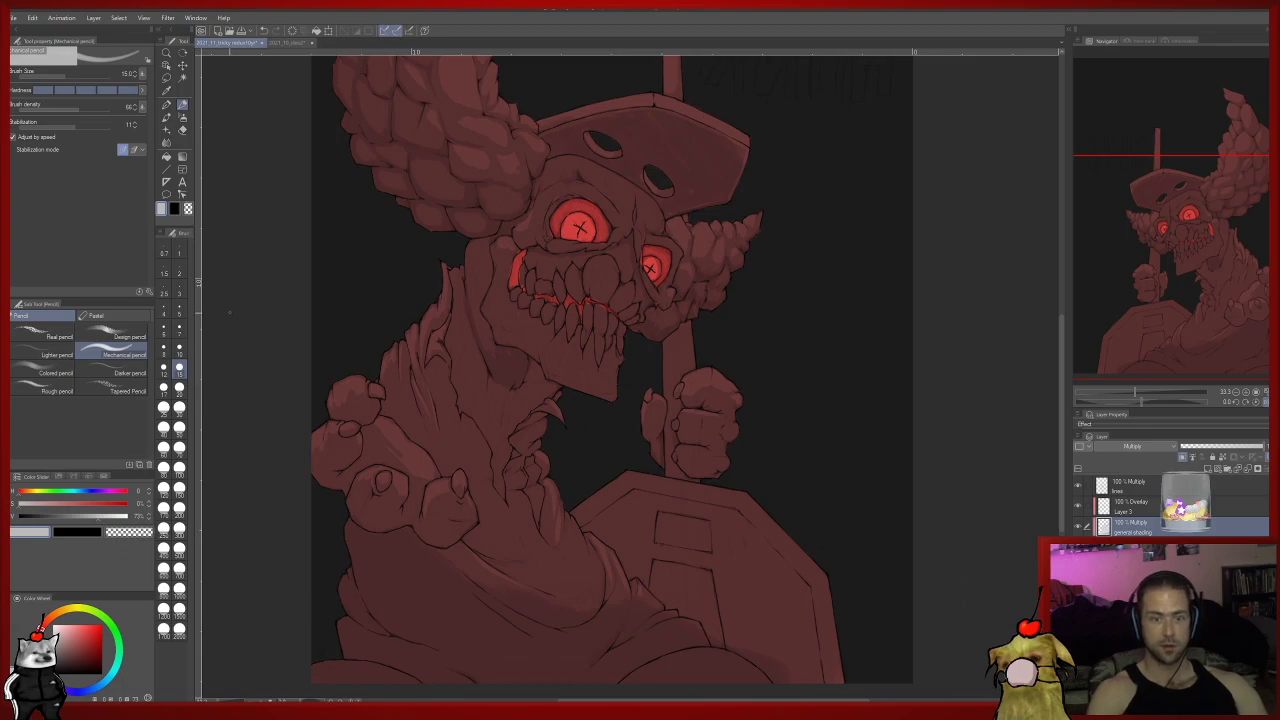
left_click(179, 407)
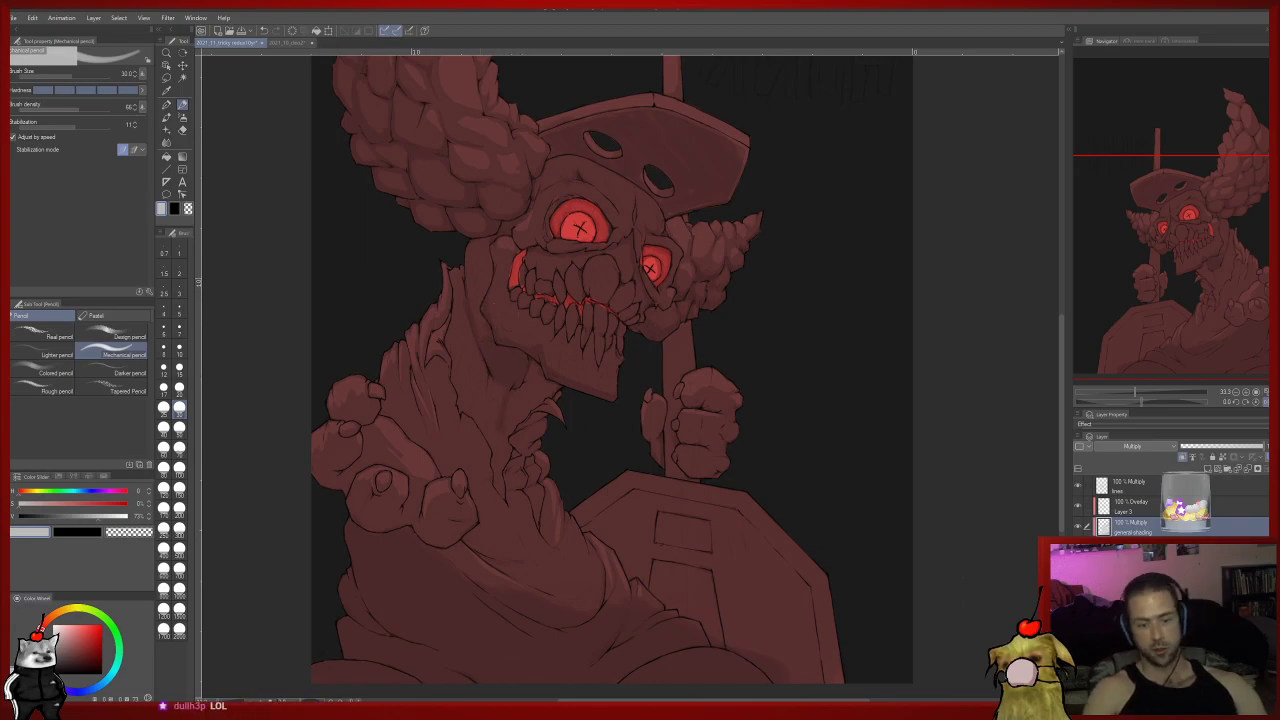
Switch to SAI 2 and create a new canvas with a width and height of 6.
key("super")
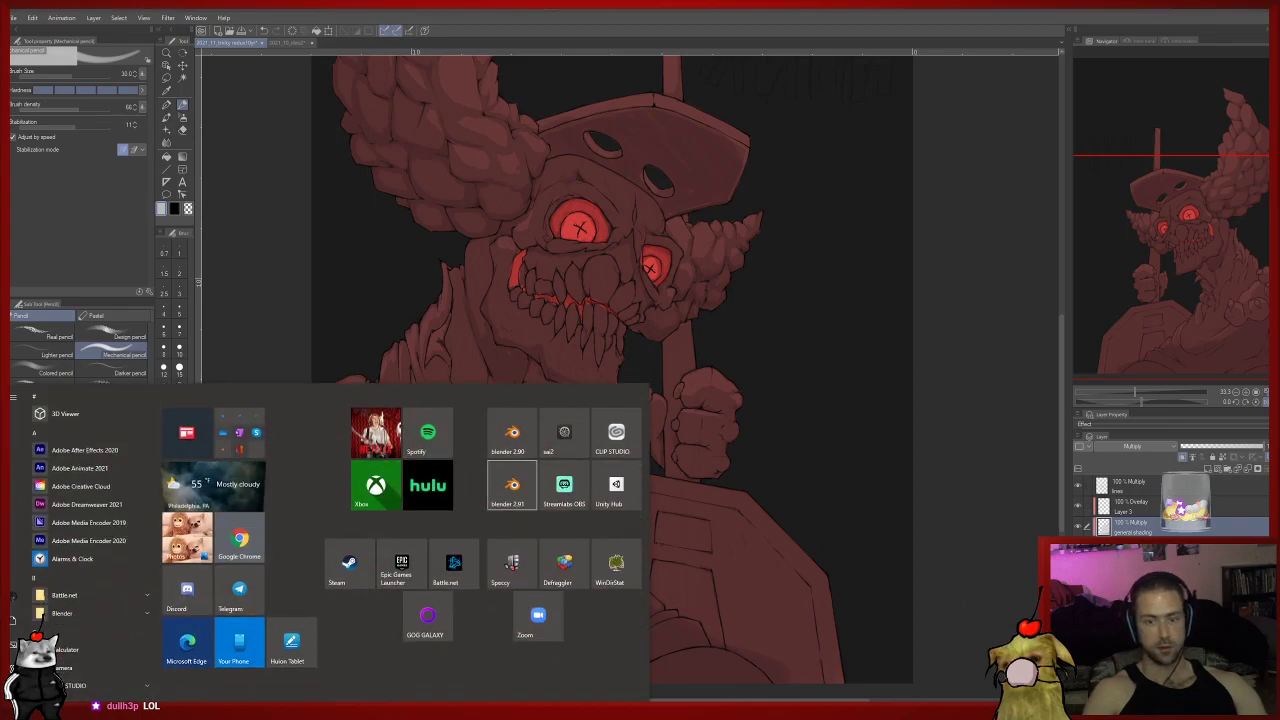
left_click(564, 433)
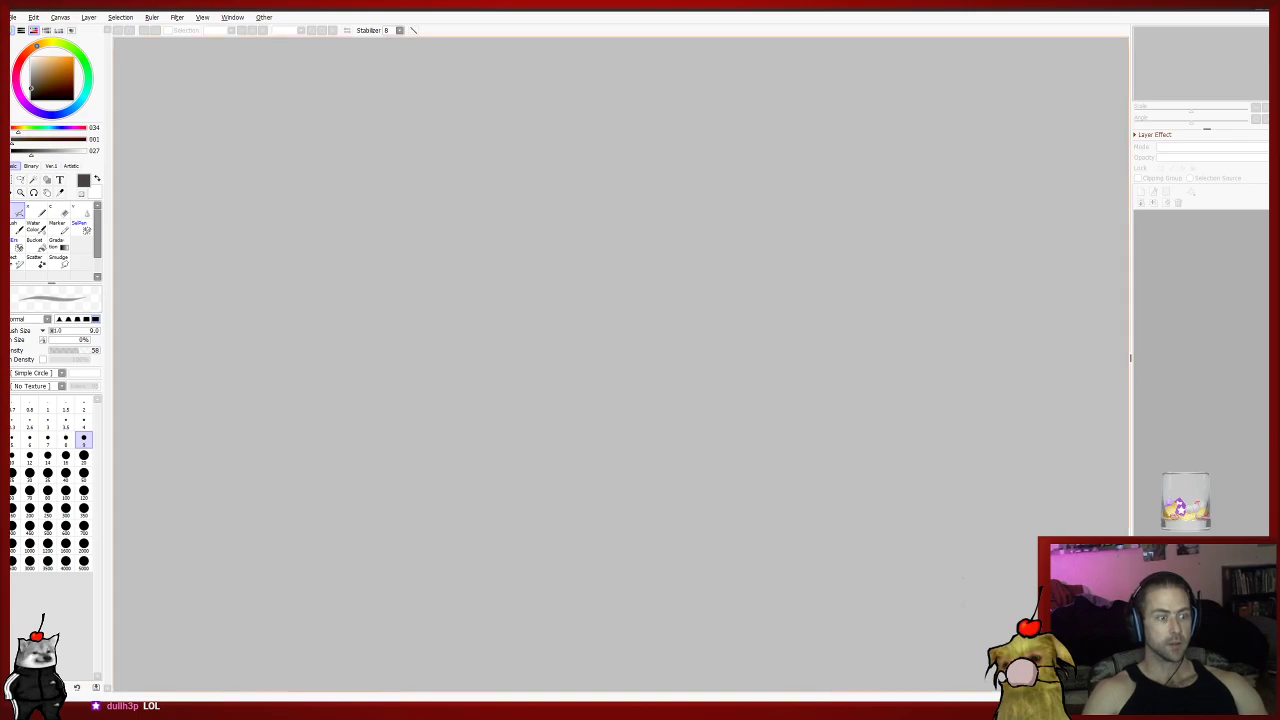
left_click(14, 17)
left_click(25, 30)
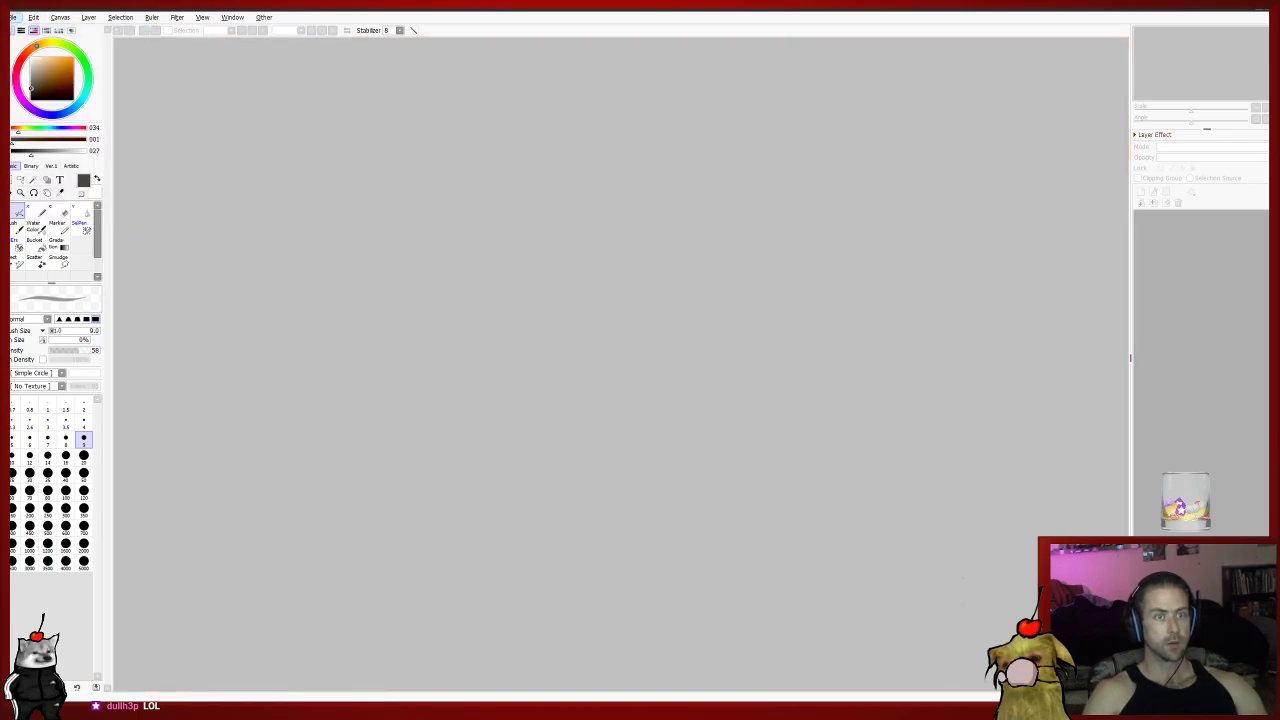
type("6")
key("Tab")
type("6")
key("Return")
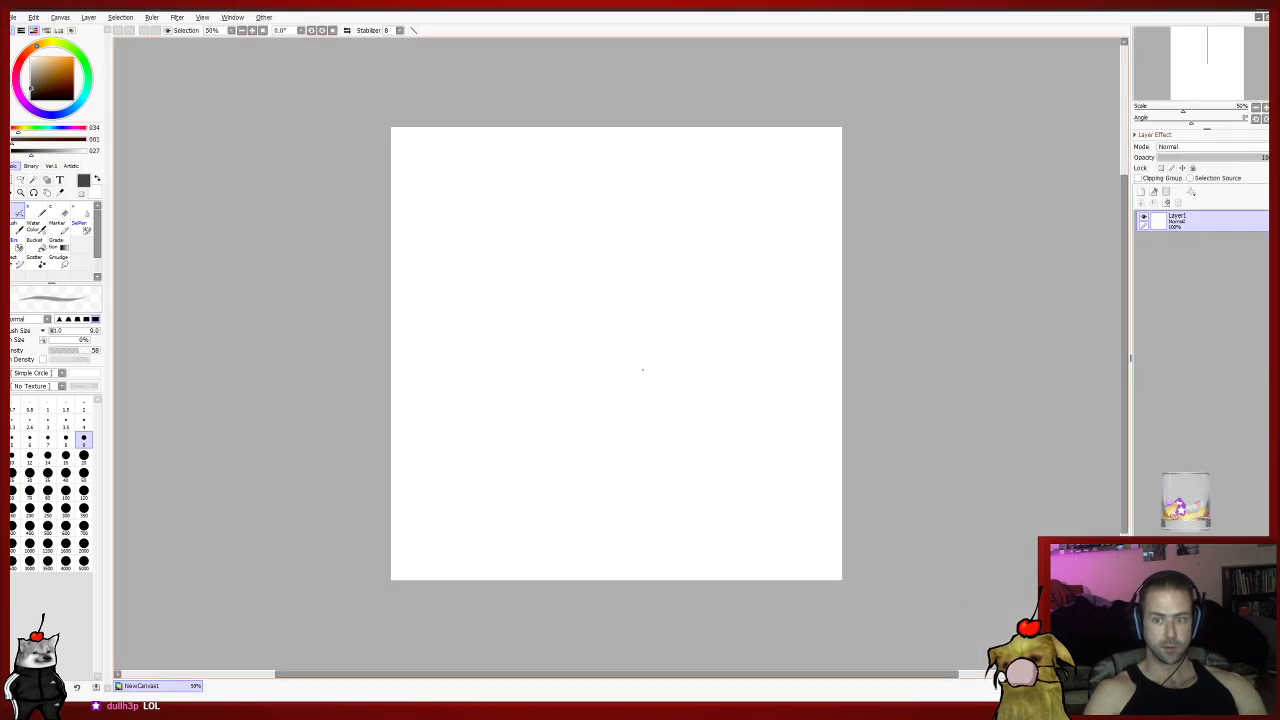
Draw a long looping freehand test stroke across the blank canvas at brush size 9.
scroll(643, 366, "up", 2)
mouse_move(618, 277)
left_mouse_down()
mouse_move(524, 458)
mouse_move(765, 281)
left_mouse_up()
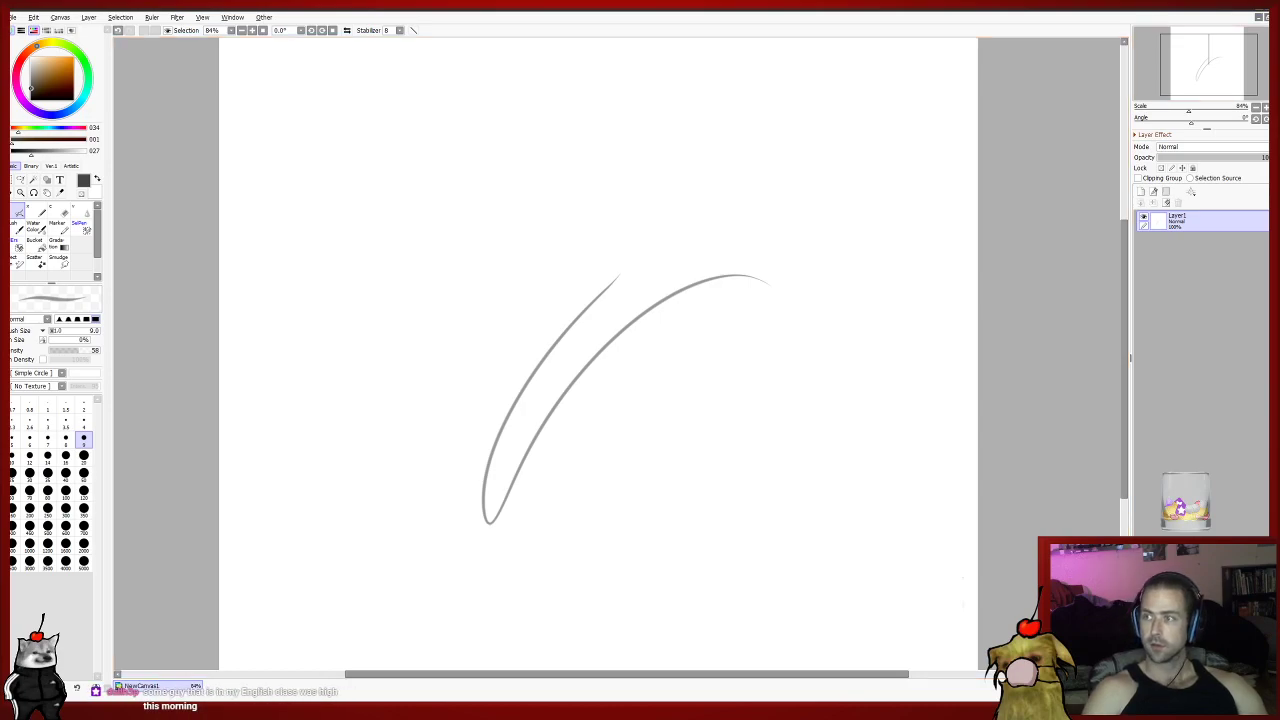
Discard the test canvas and switch back to the monster illustration in Clip Studio Paint.
key("ctrl+w")
left_click(641, 371)
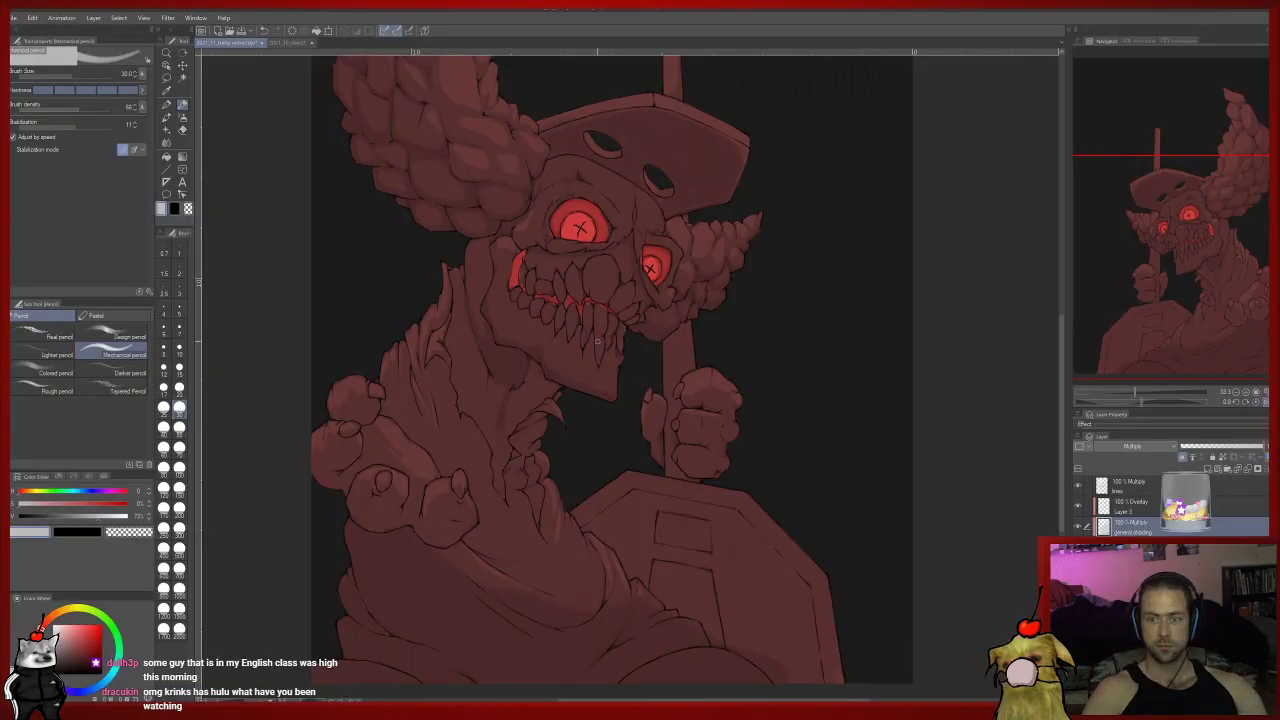
mouse_move(641, 371)
left_mouse_down()
mouse_move(689, 371)
mouse_move(687, 385)
mouse_move(708, 362)
mouse_move(698, 379)
left_mouse_up()
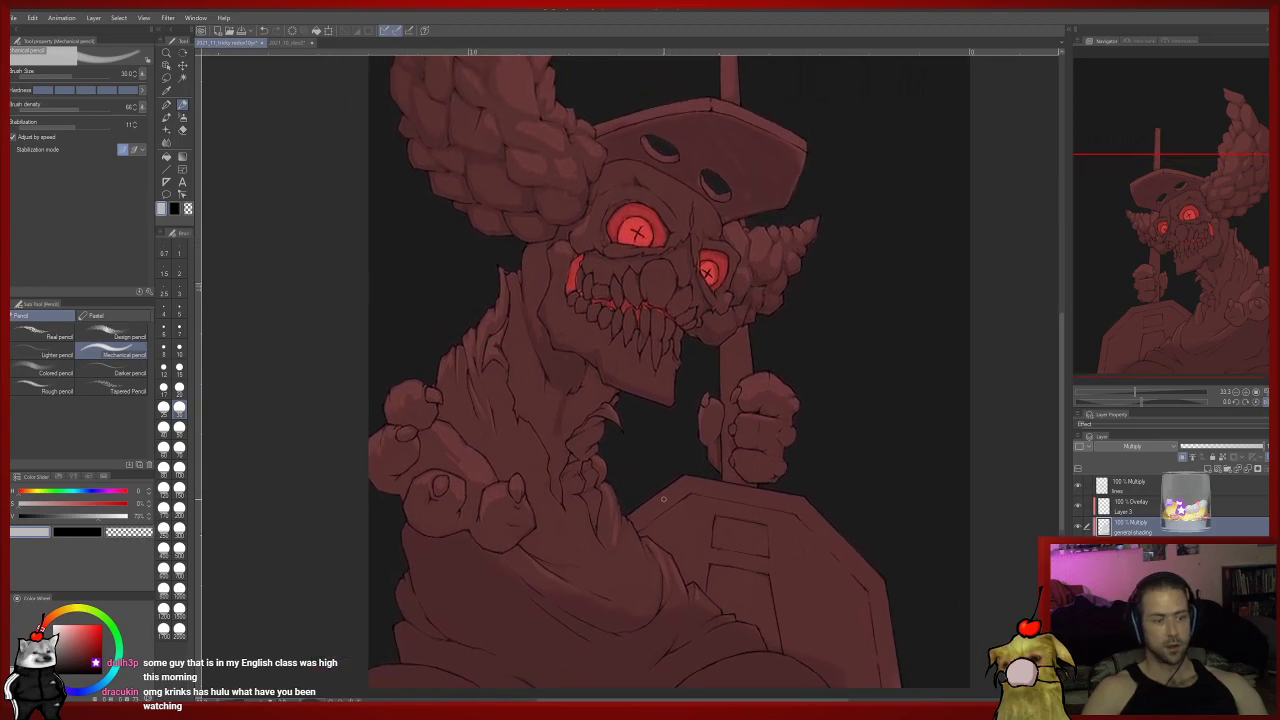
key("super")
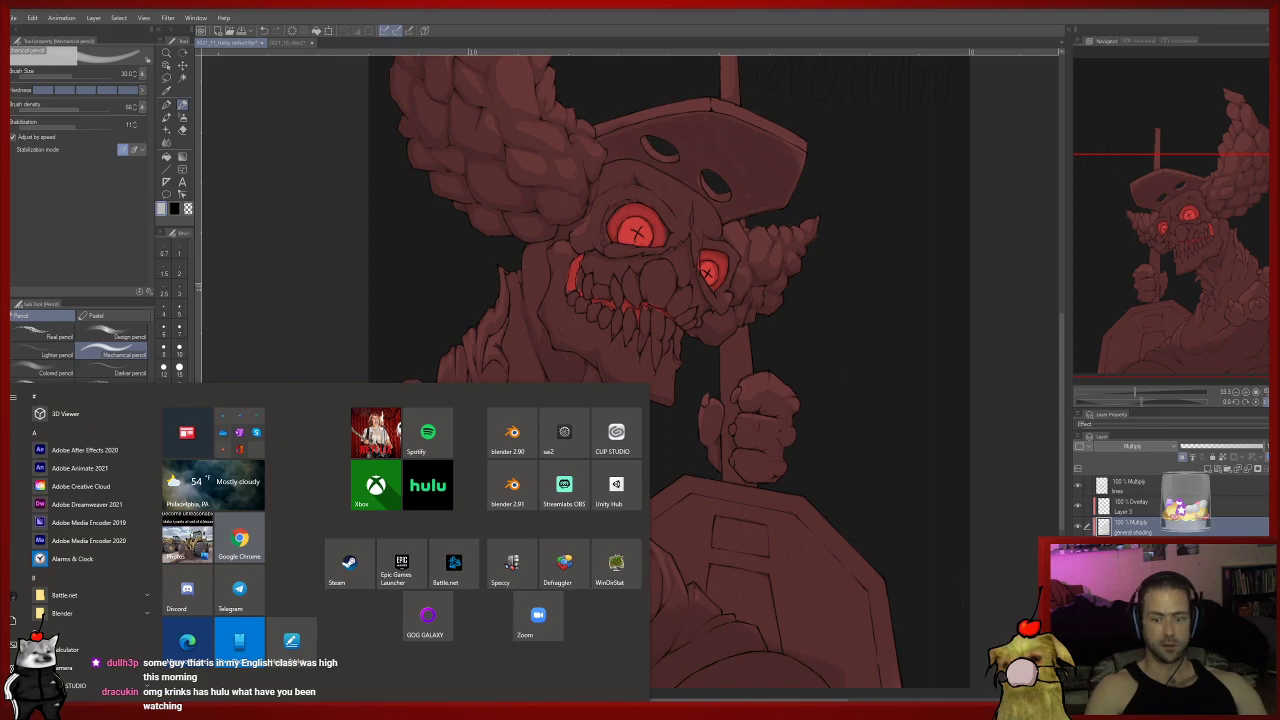
key("super")
mouse_move(645, 415)
left_mouse_down()
mouse_move(631, 387)
mouse_move(659, 465)
left_mouse_up()
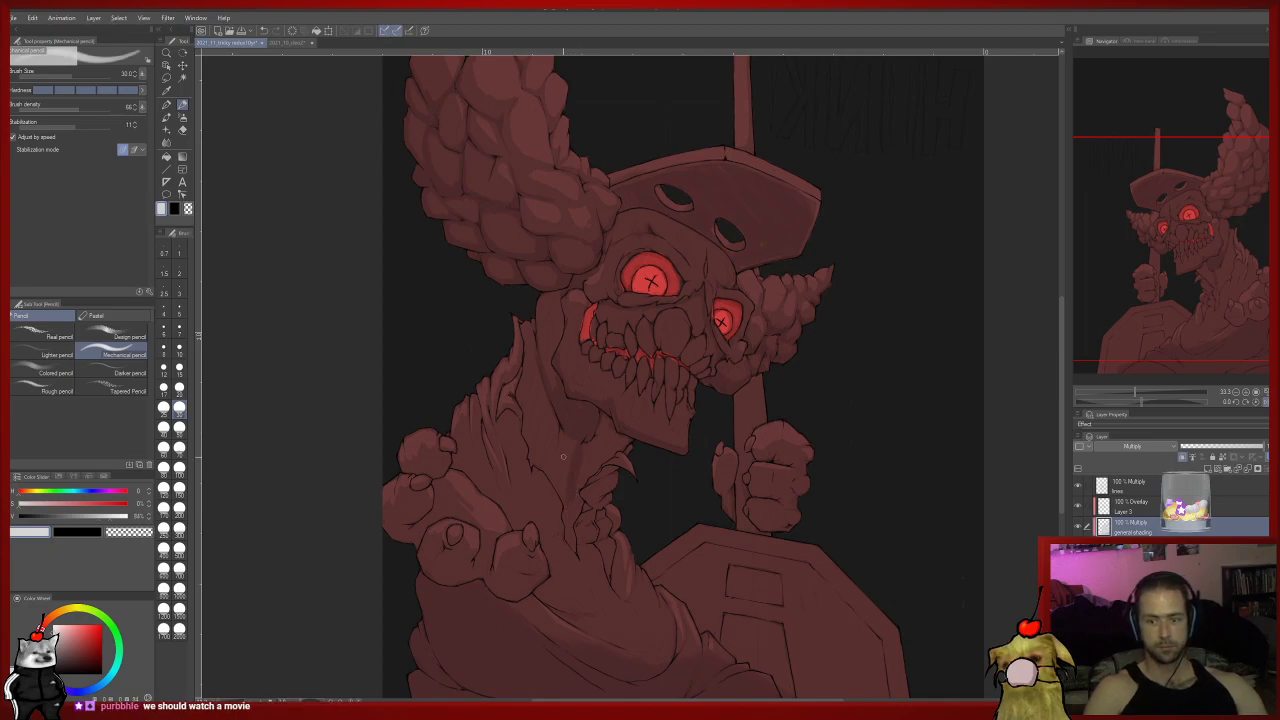
Sample a shading tone from the neck and deepen the shadows beneath the jaw at brush size 30.
left_click(576, 448, "alt")
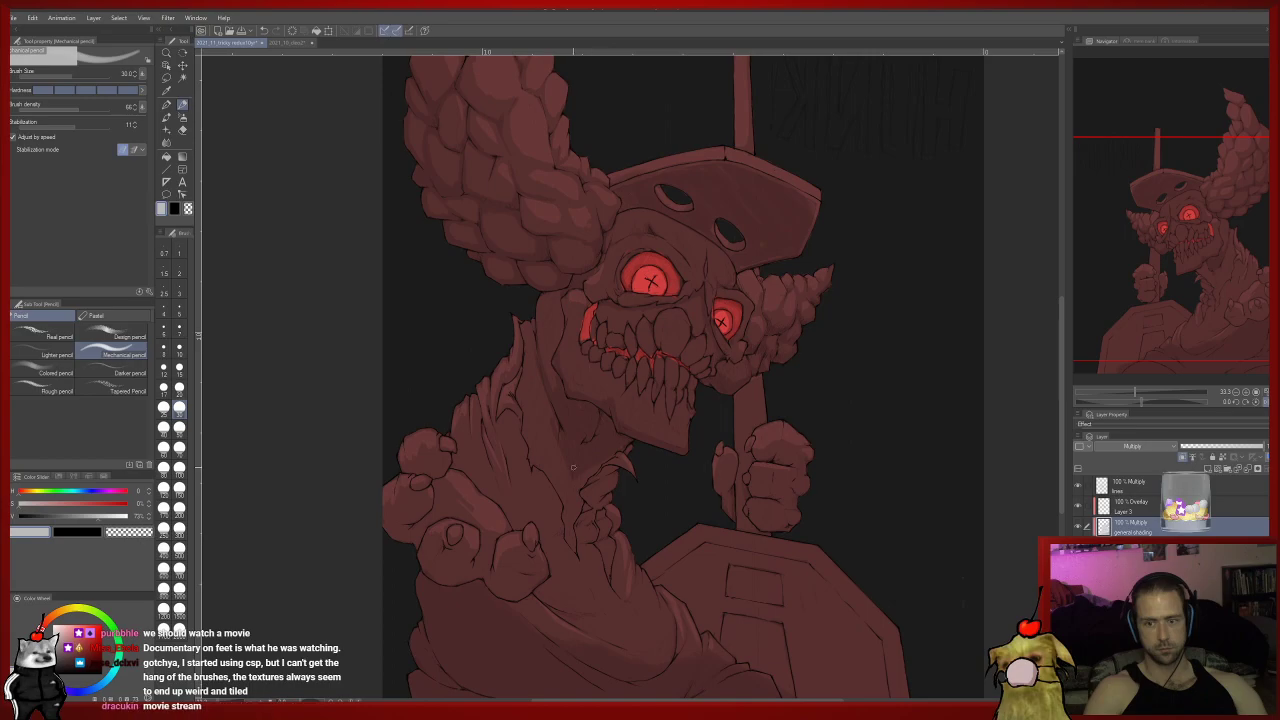
left_click_drag(559, 423, 584, 472)
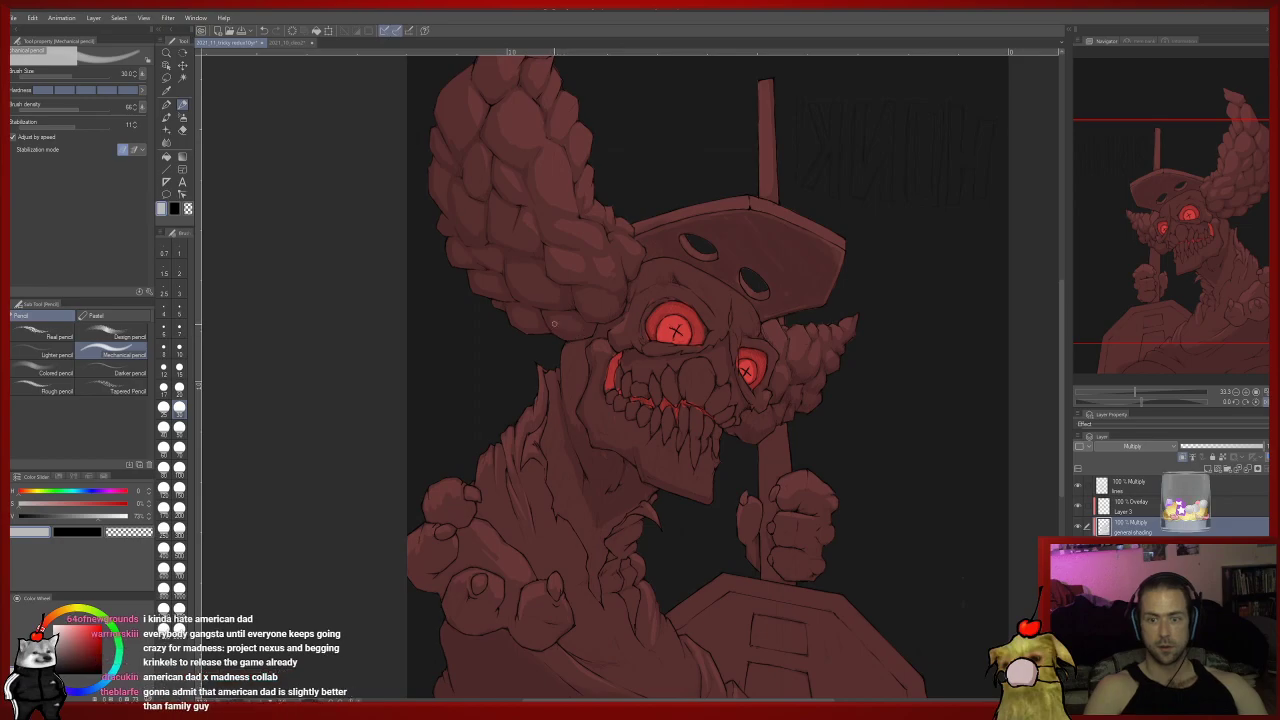
left_click_drag(553, 315, 546, 347)
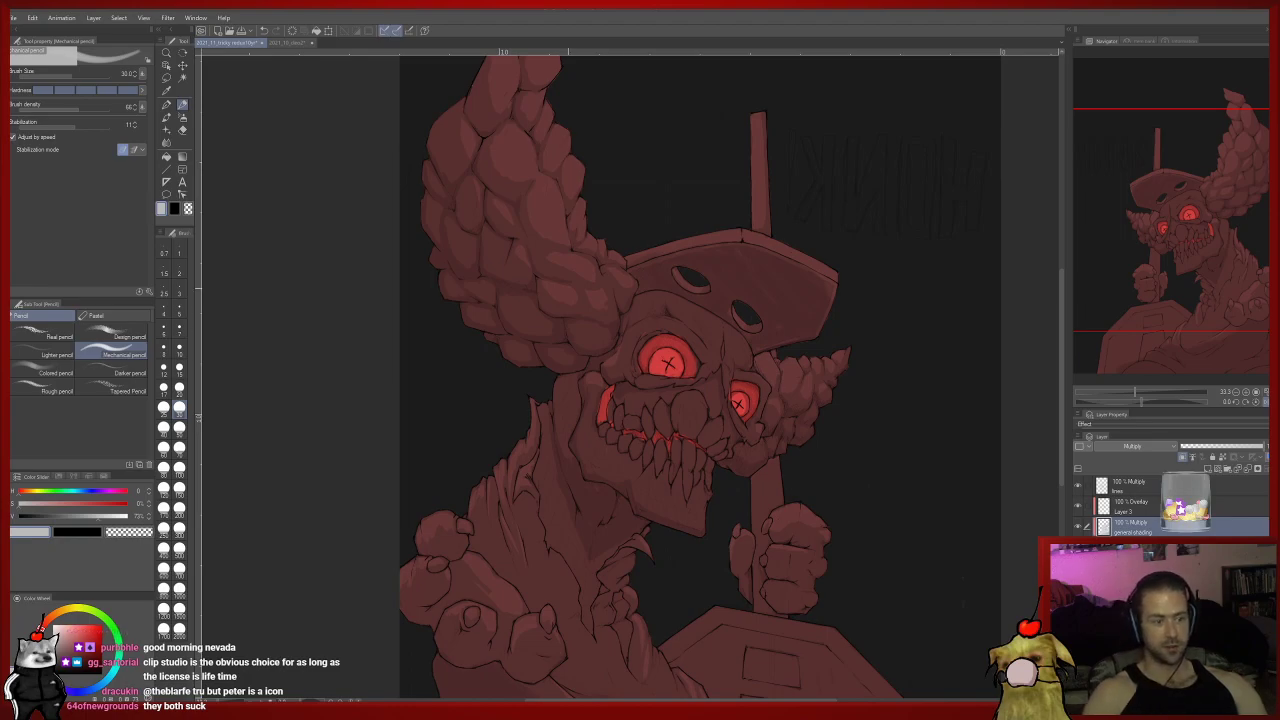
mouse_move(573, 472)
left_mouse_down()
mouse_move(552, 376)
mouse_move(552, 458)
left_mouse_up()
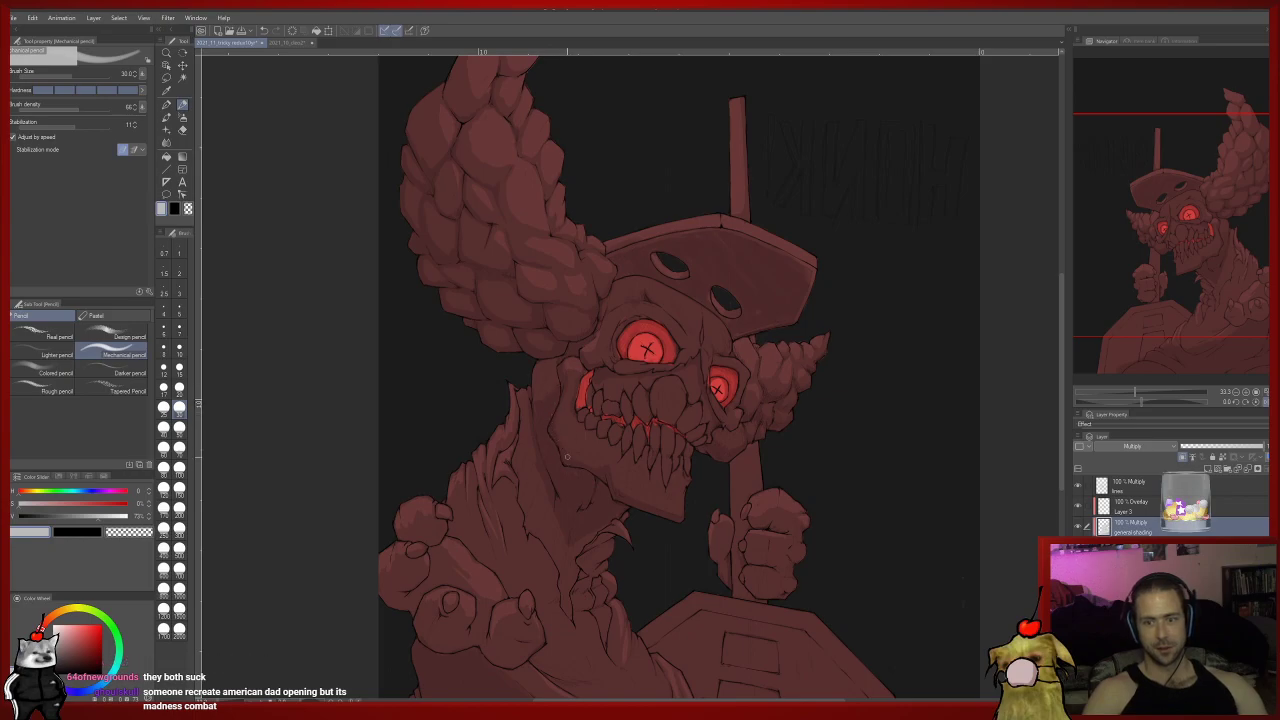
left_click_drag(964, 577, 908, 594)
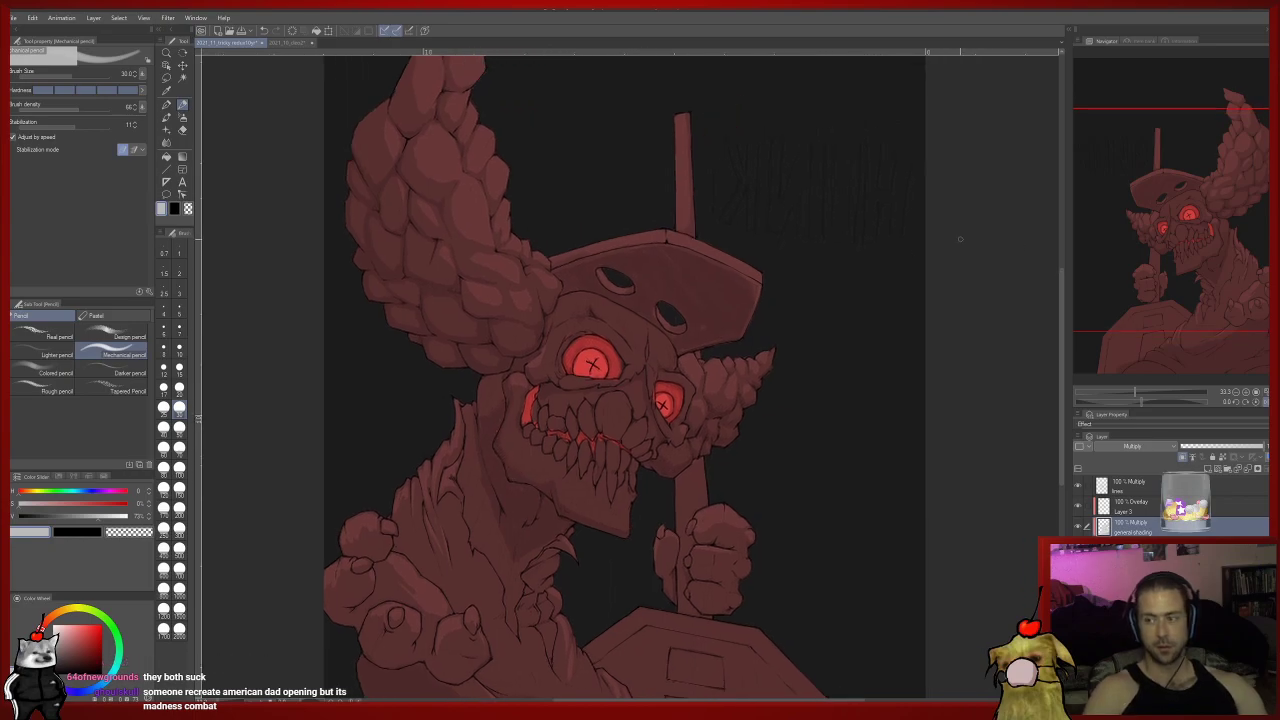
Mirror the canvas view and paint a glowing red slit above the nose on Layer 3, trimming it with the Soft eraser.
left_click(1264, 402)
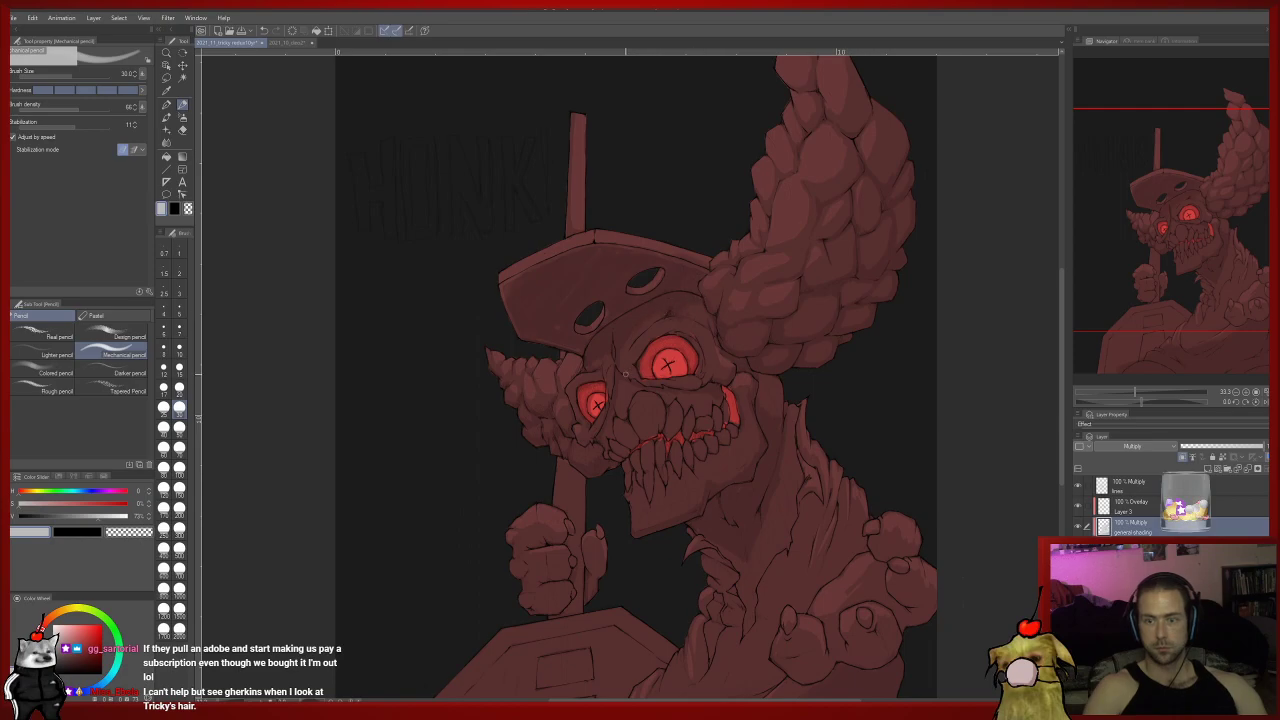
key("alt+bracketright")
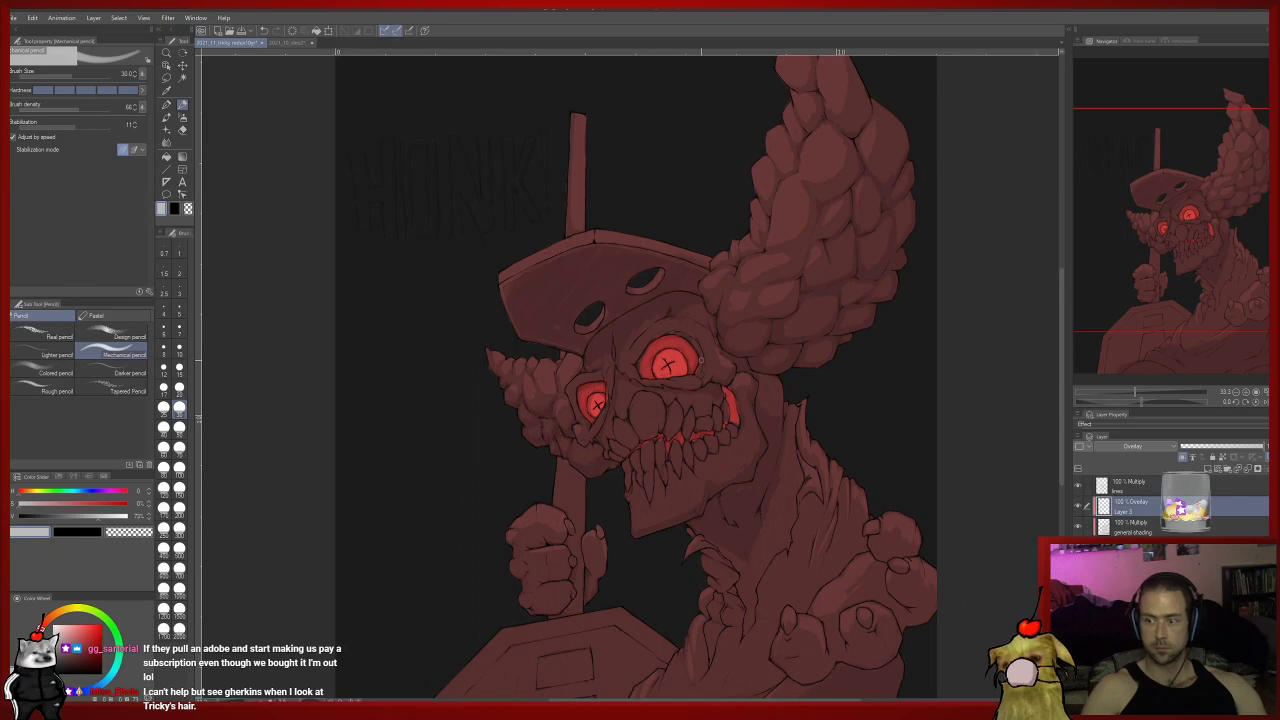
left_click(660, 364, "alt")
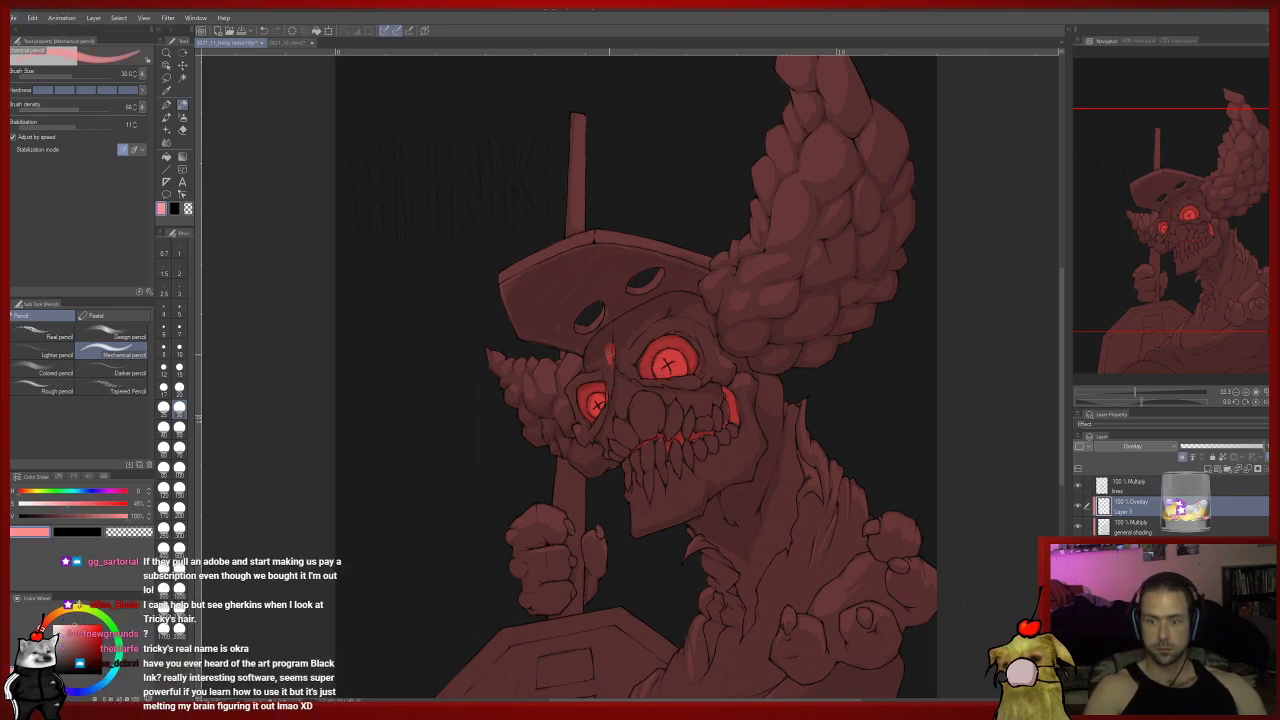
key("e")
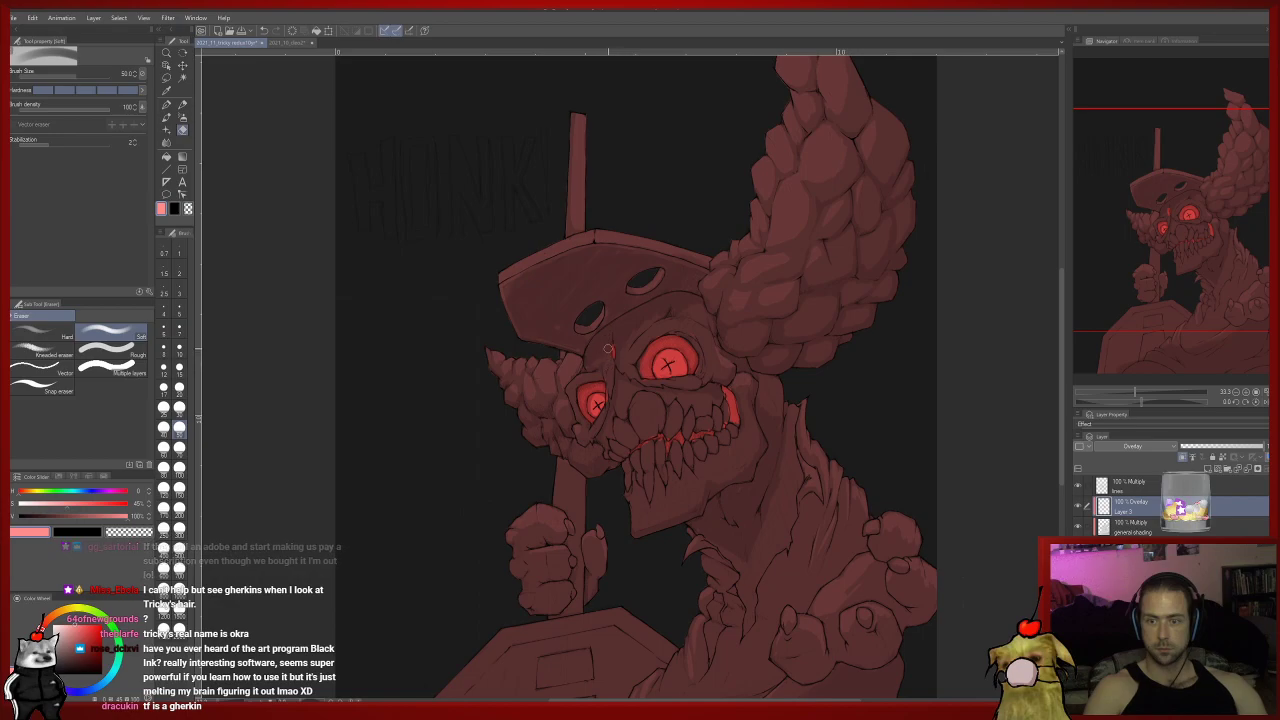
Refine the shadows around the glowing slit and brow on the general shading layer with the Mechanical pencil at size 30.
key("alt+[")
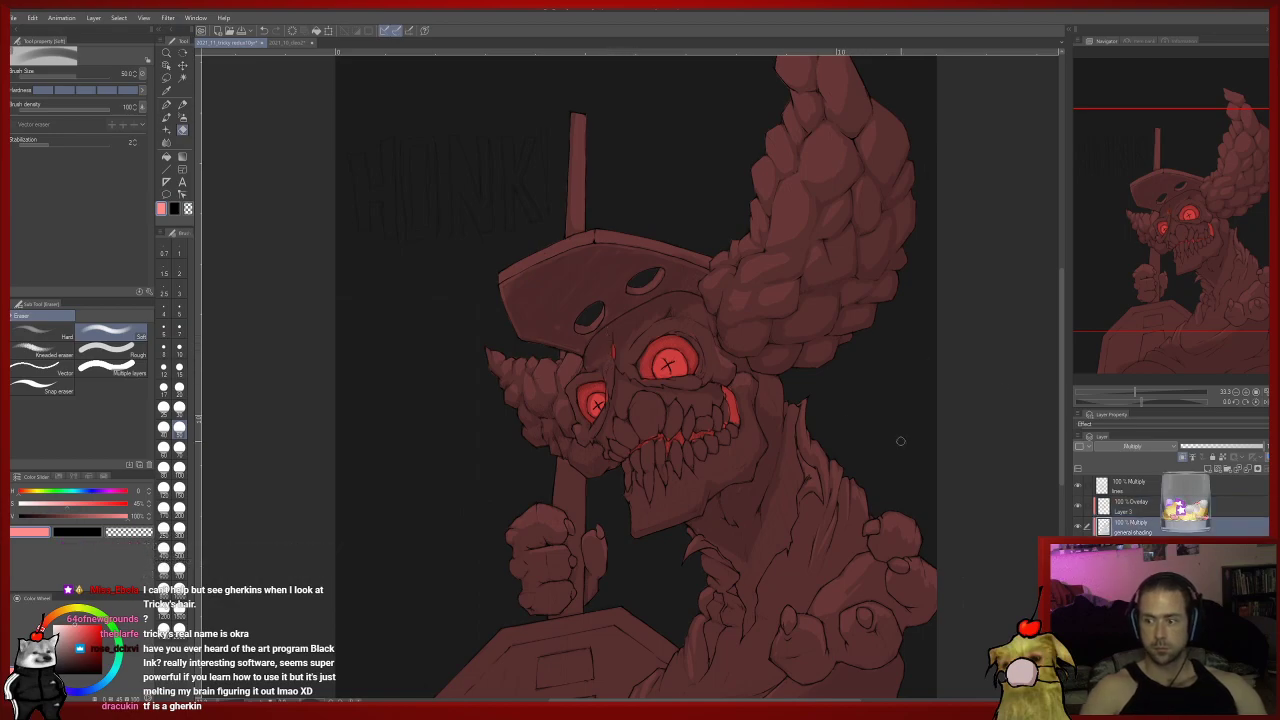
key("p")
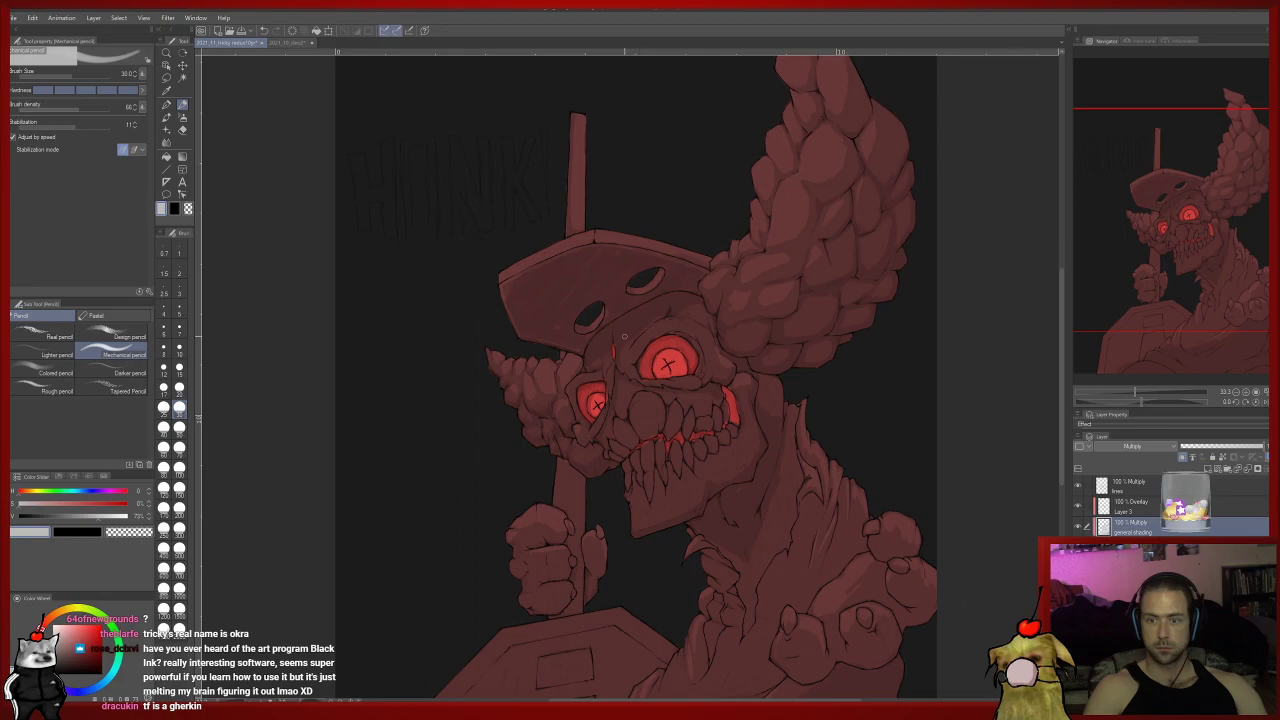
key("e")
key("p")
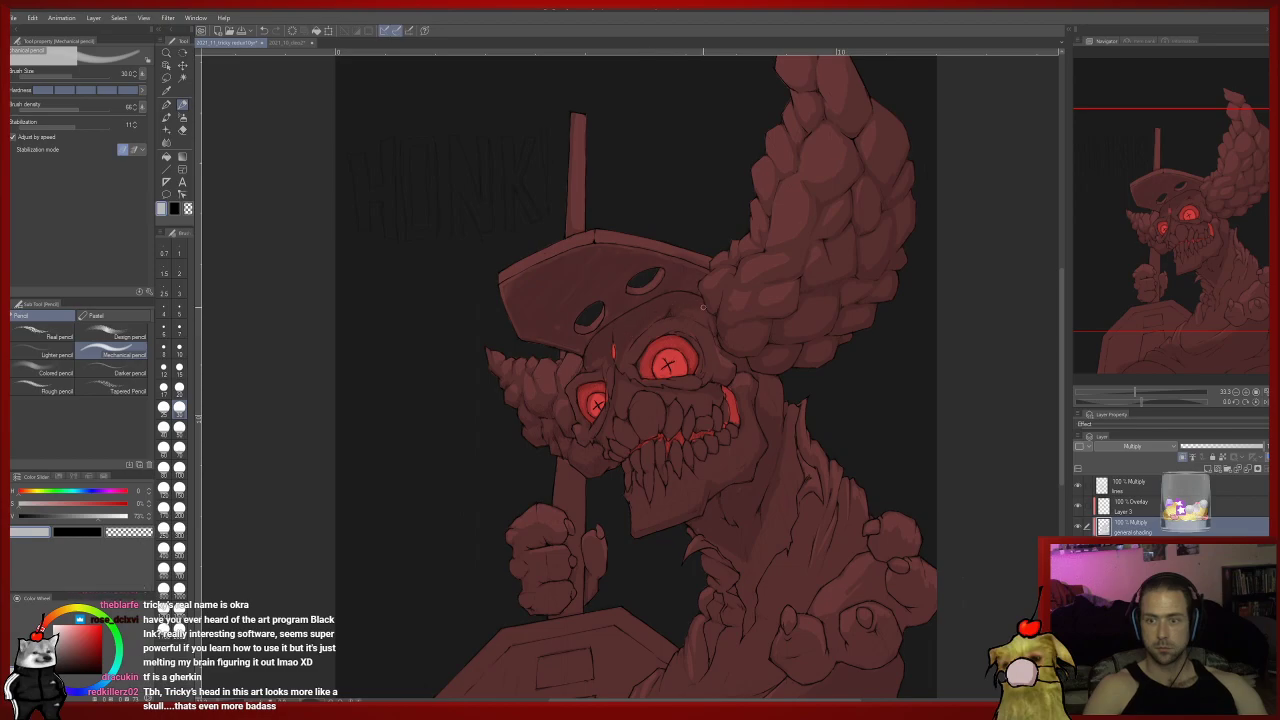
scroll(703, 307, "down", 1)
left_click_drag(586, 522, 490, 508)
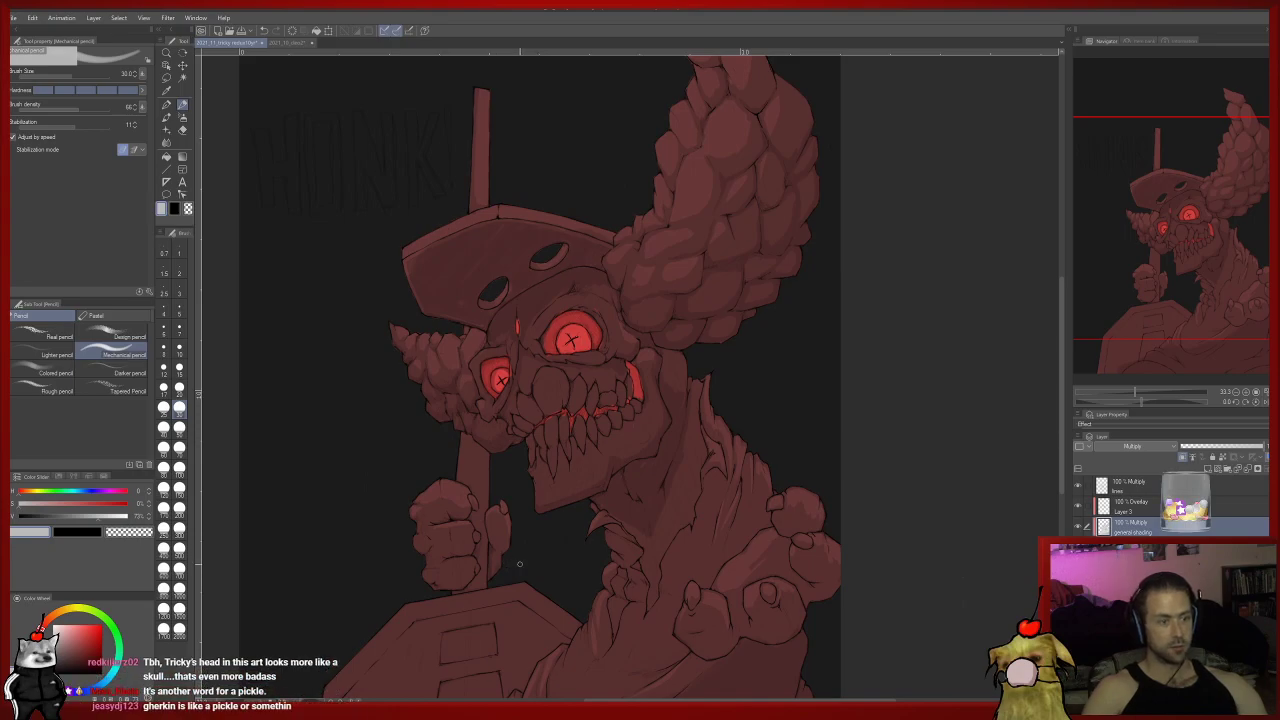
left_click_drag(519, 564, 576, 474)
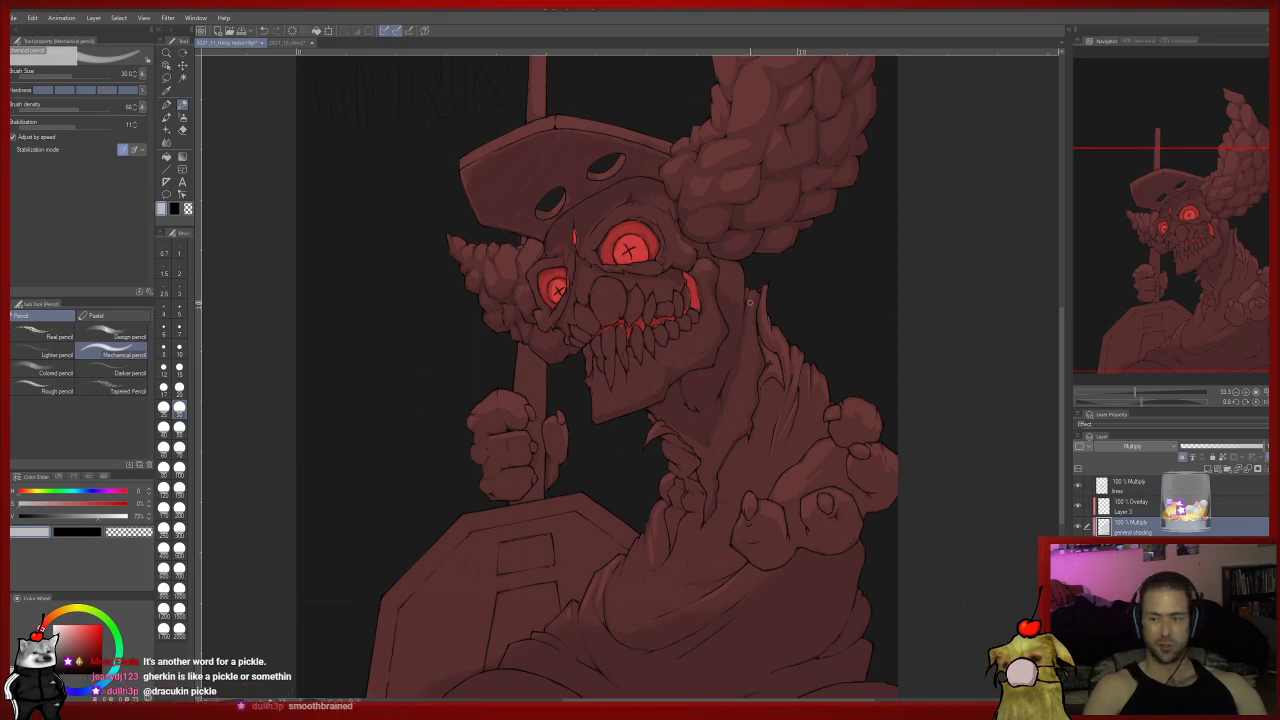
Refine the shadow on the neck behind the jaw using the Soft eraser and the Mechanical pencil at size 30.
key("e")
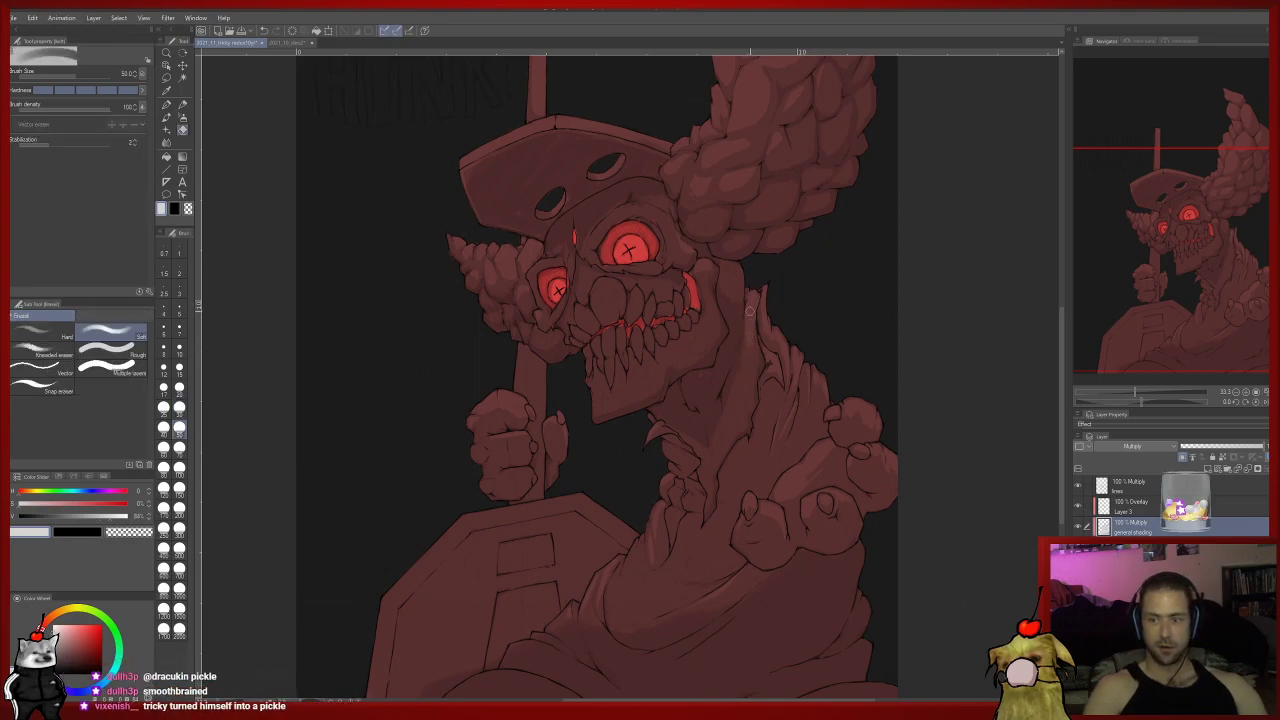
key("p")
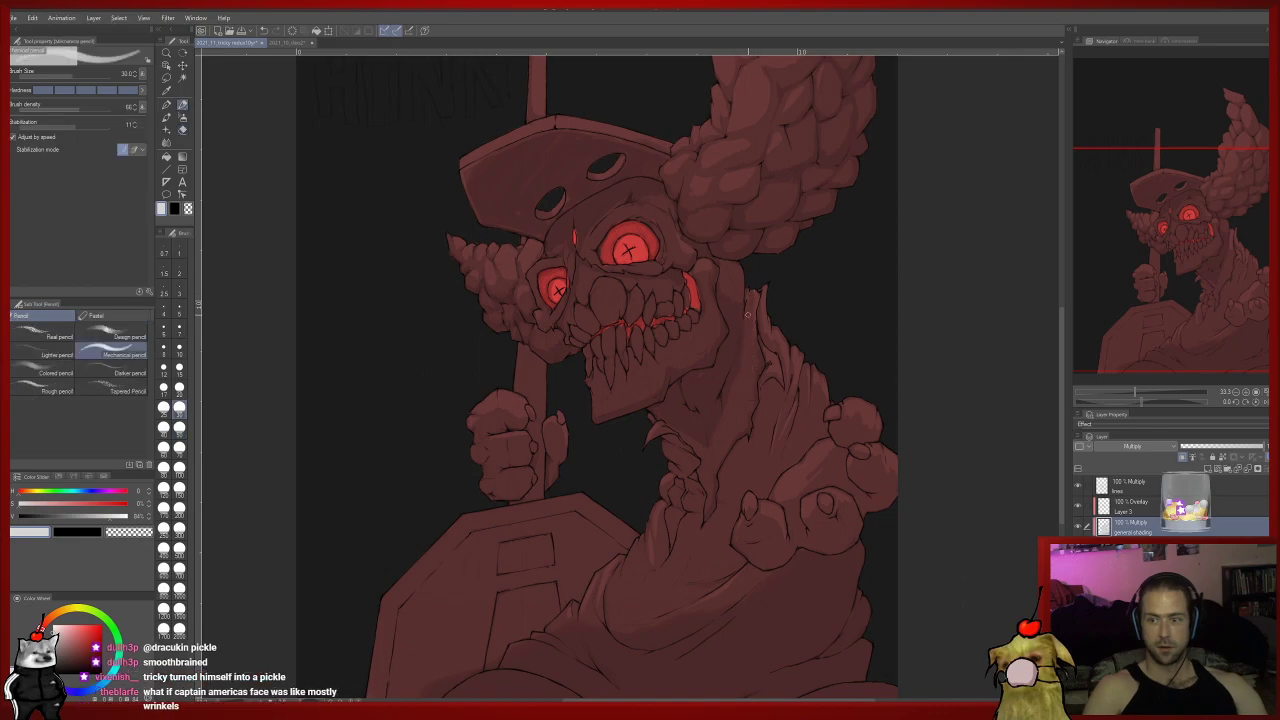
left_click_drag(735, 316, 713, 406)
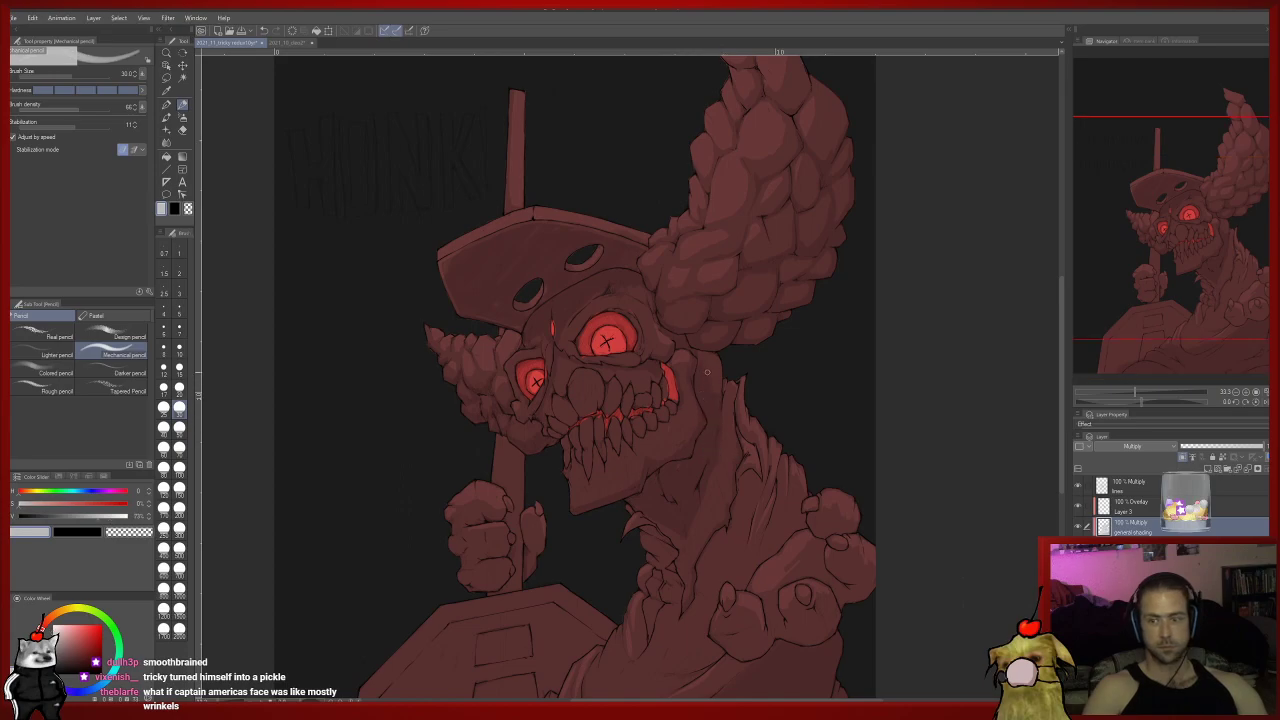
left_click_drag(719, 393, 749, 319)
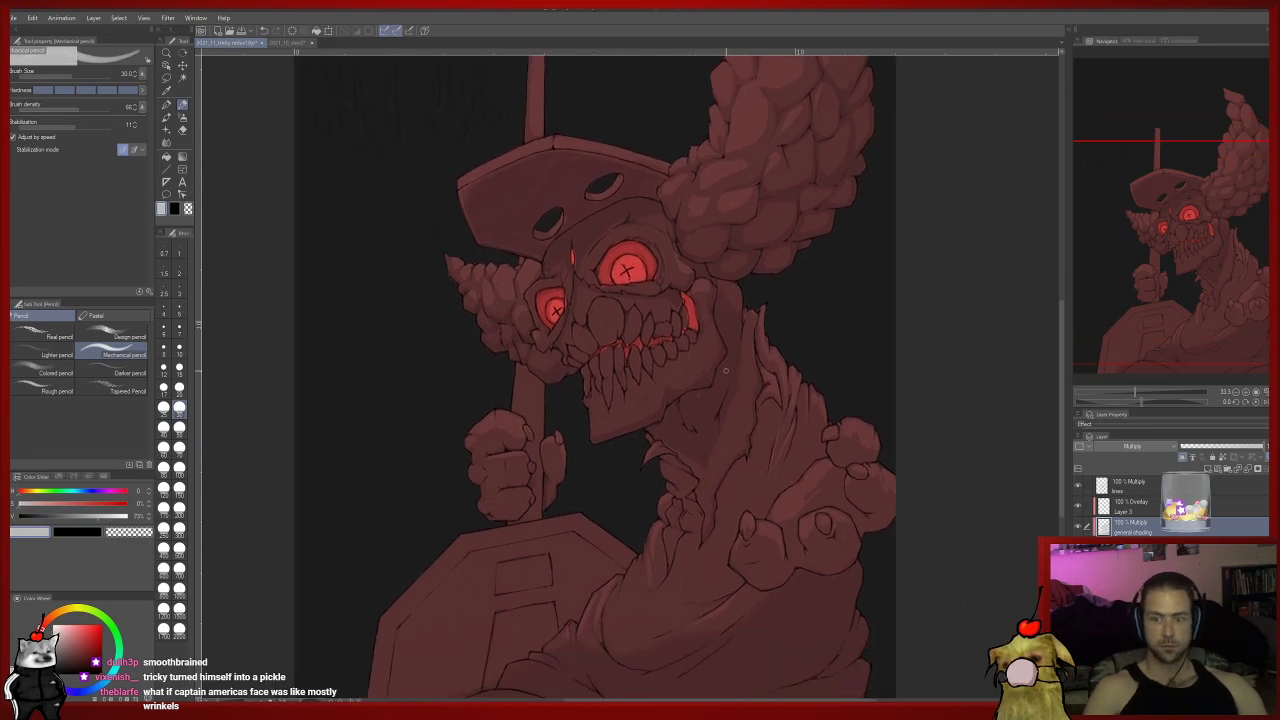
Cover the monster's face below the cap with a broad dark shadow, using brush size 80.
scroll(718, 303, "down", 2)
scroll(605, 235, "up", 1)
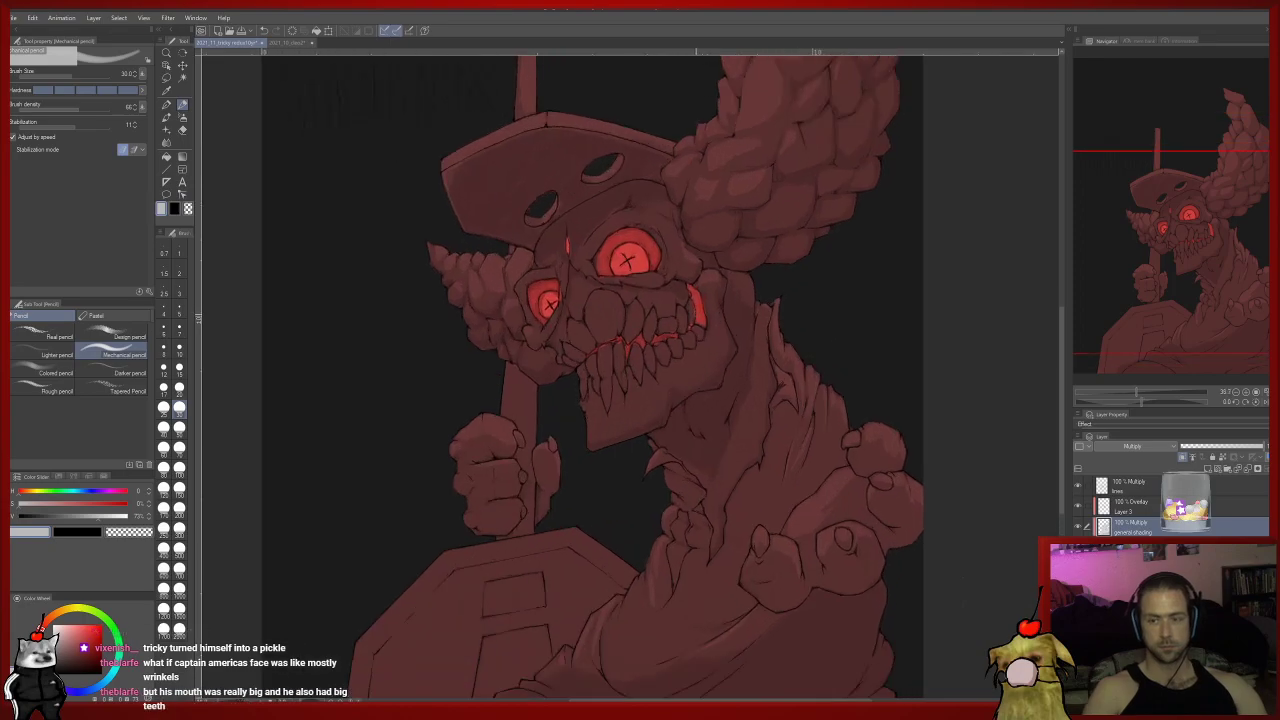
scroll(605, 235, "up", 1)
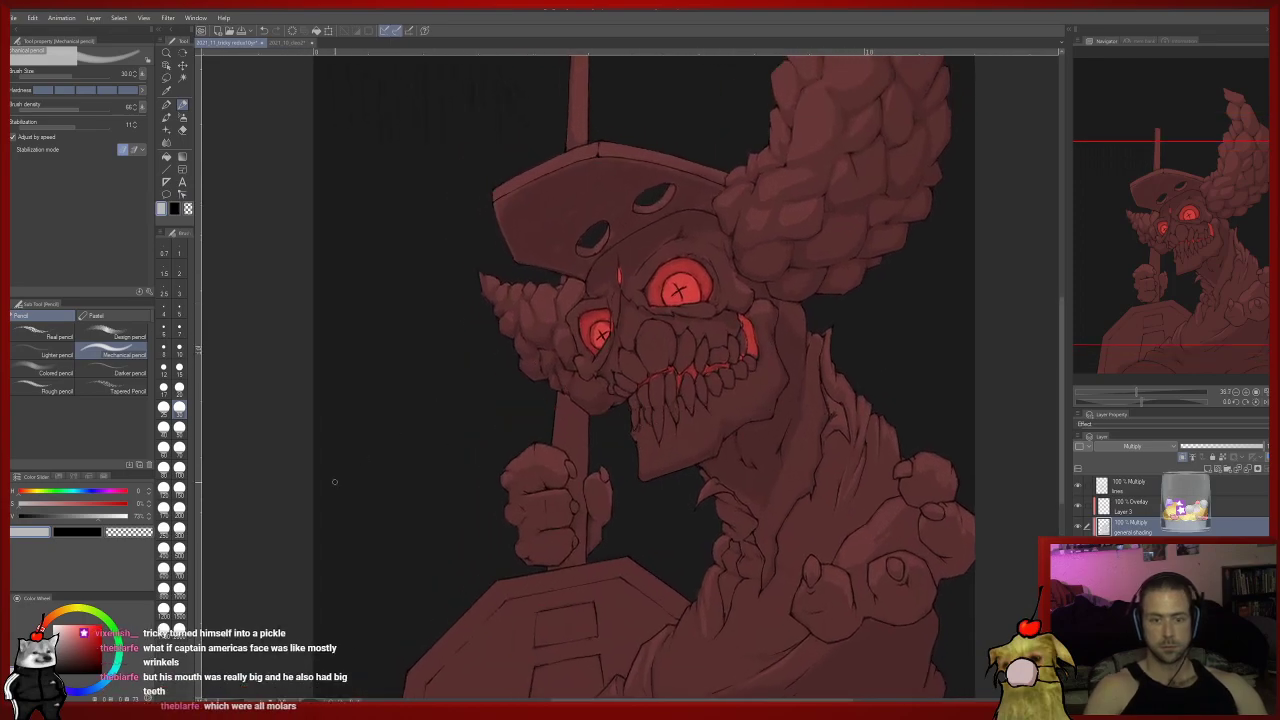
left_click(163, 466)
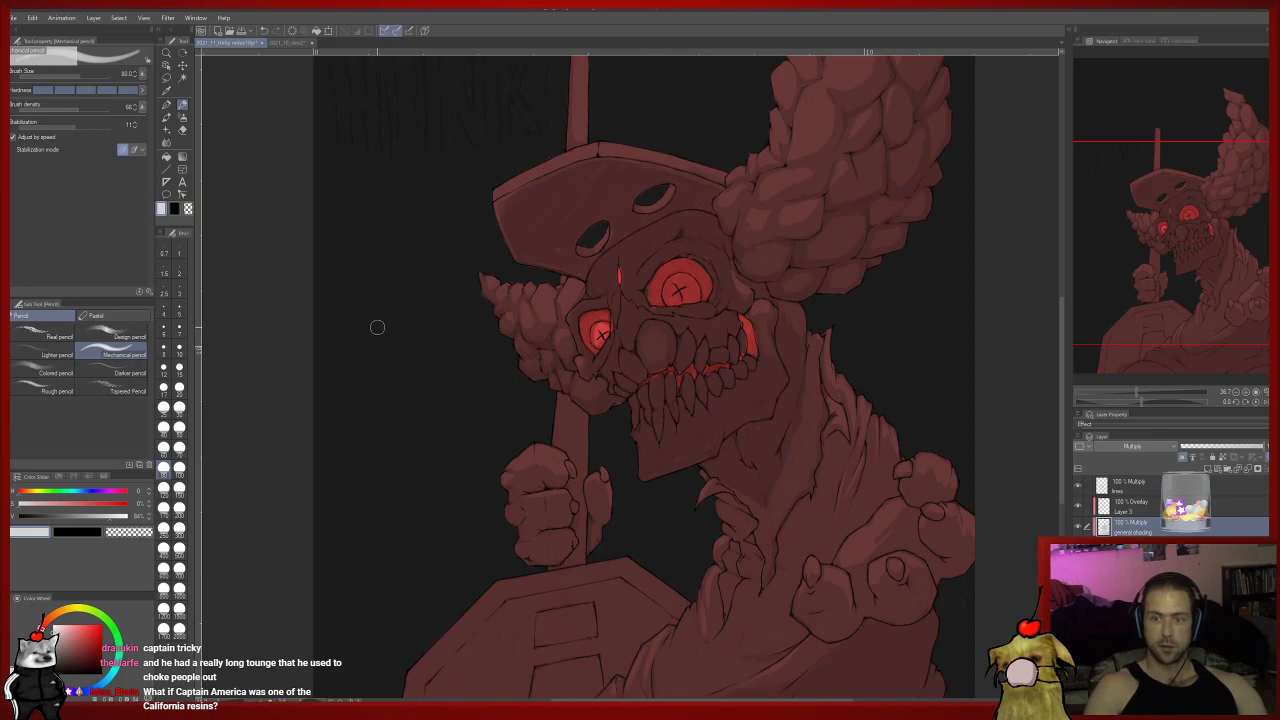
Refine the shading on and around the monster's nose at brush sizes 8, 15 and 70, softening it with the Soft eraser.
left_click(164, 347)
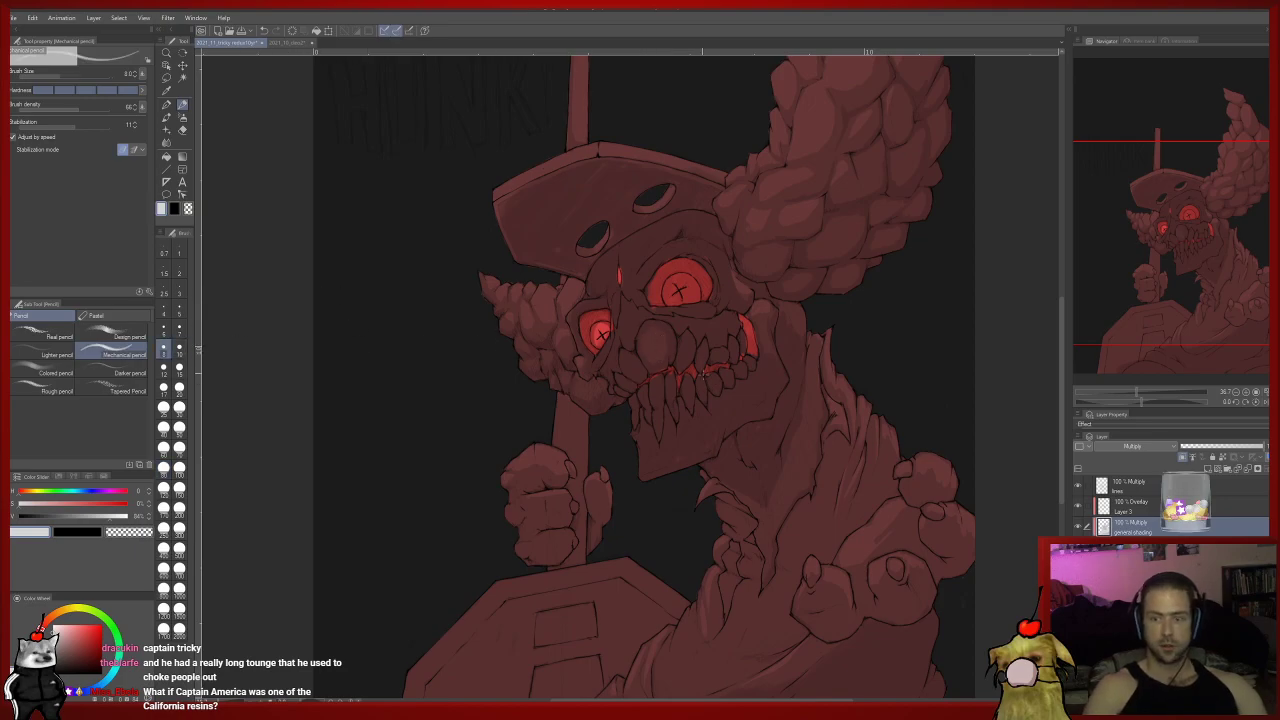
left_click(179, 367)
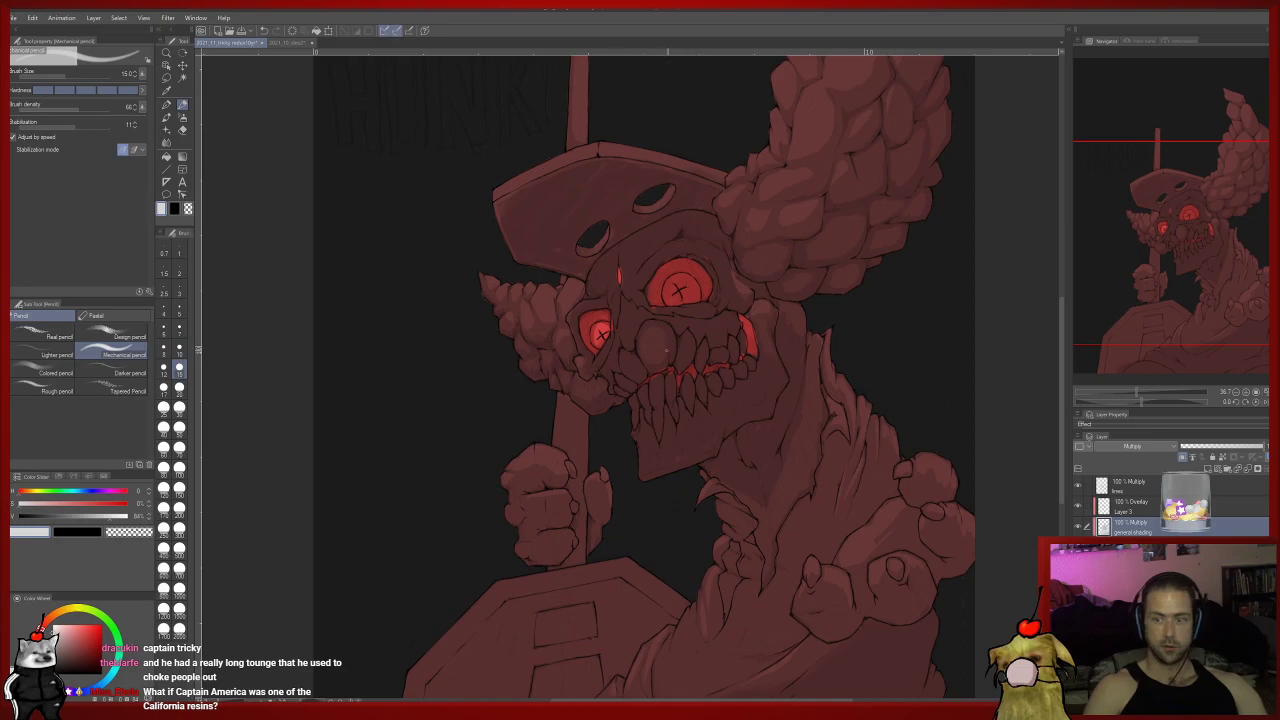
left_click(179, 447)
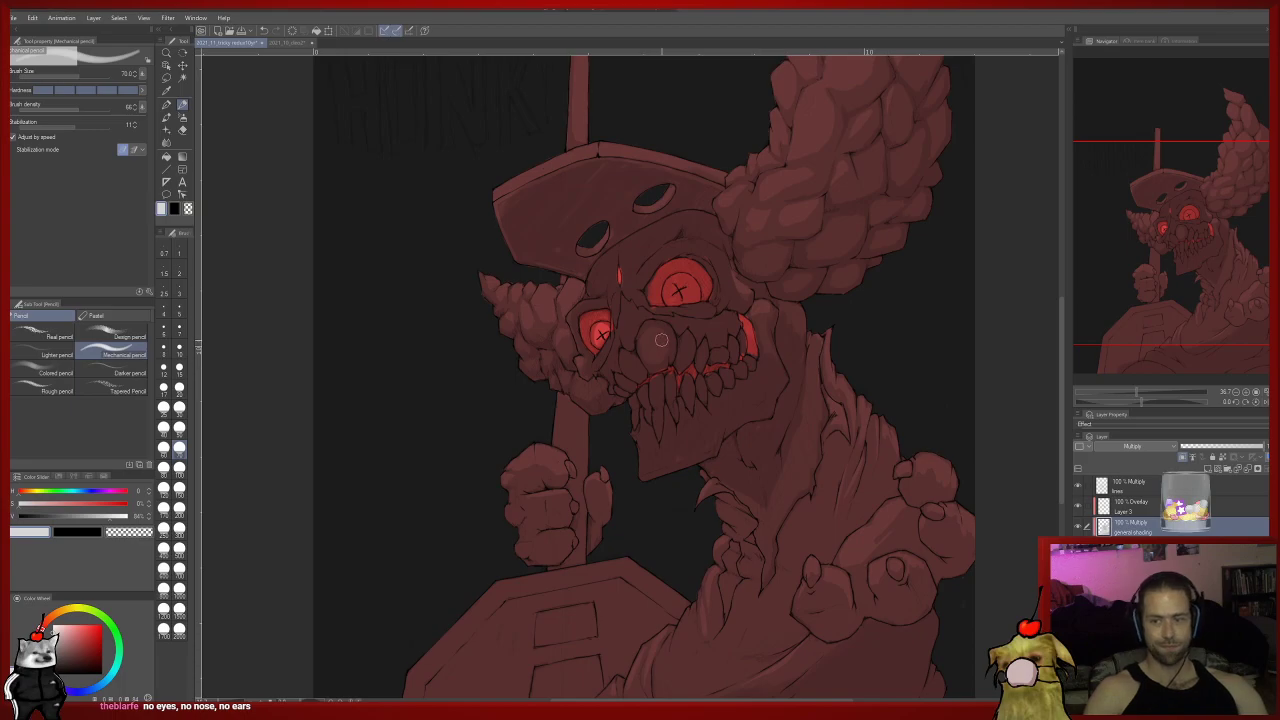
key("e")
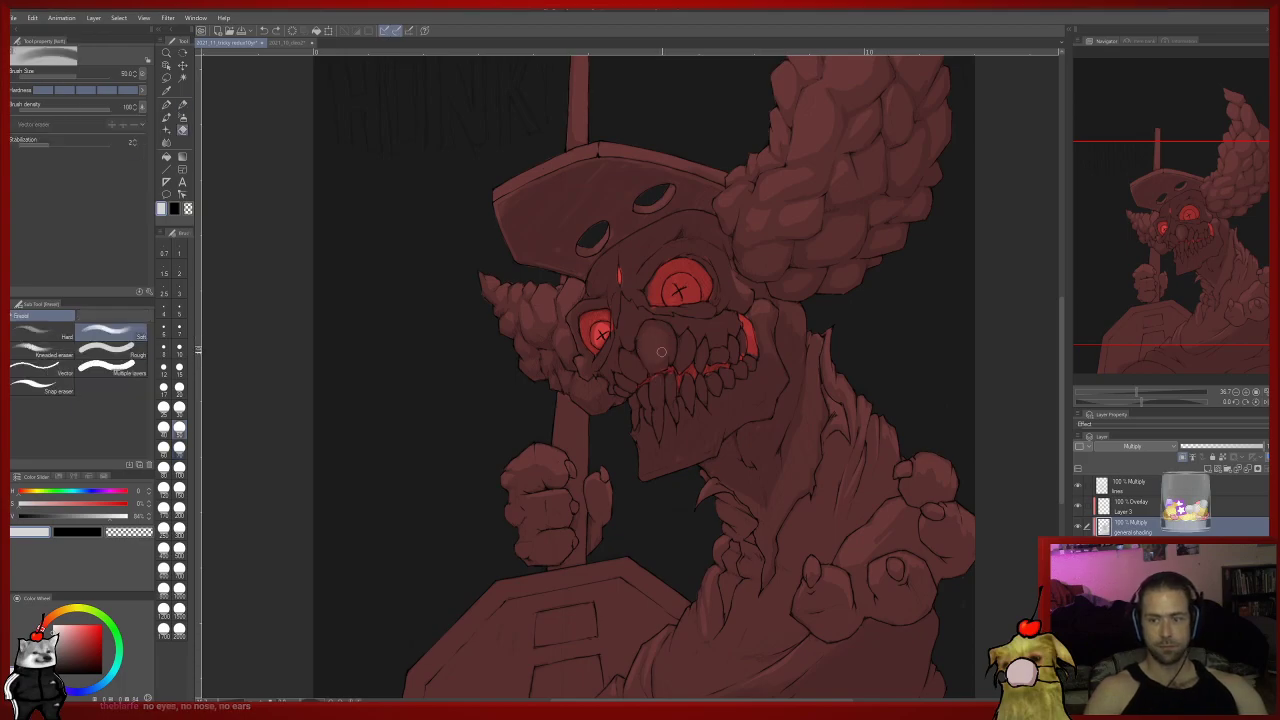
key("p")
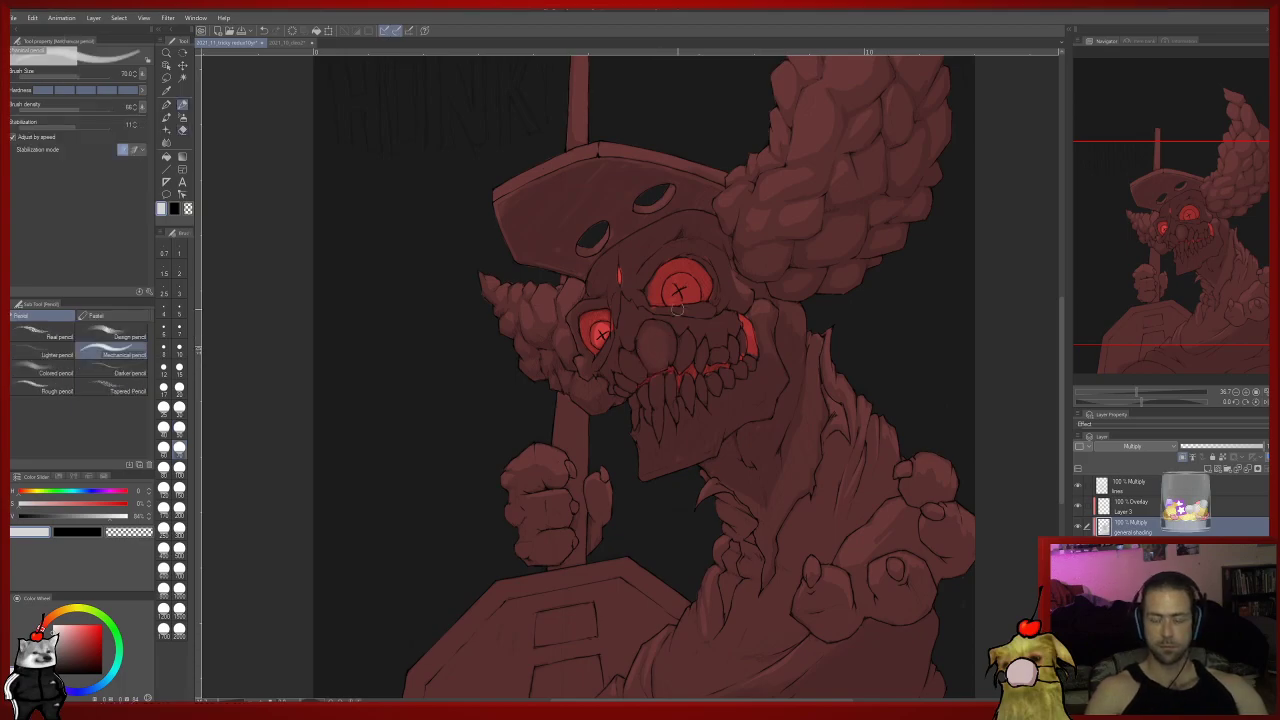
Shade the folds and small bumps around the monster's nose with the Mechanical pencil at sizes 15 and 25, sampling nearby tones.
scroll(659, 360, "up", 3)
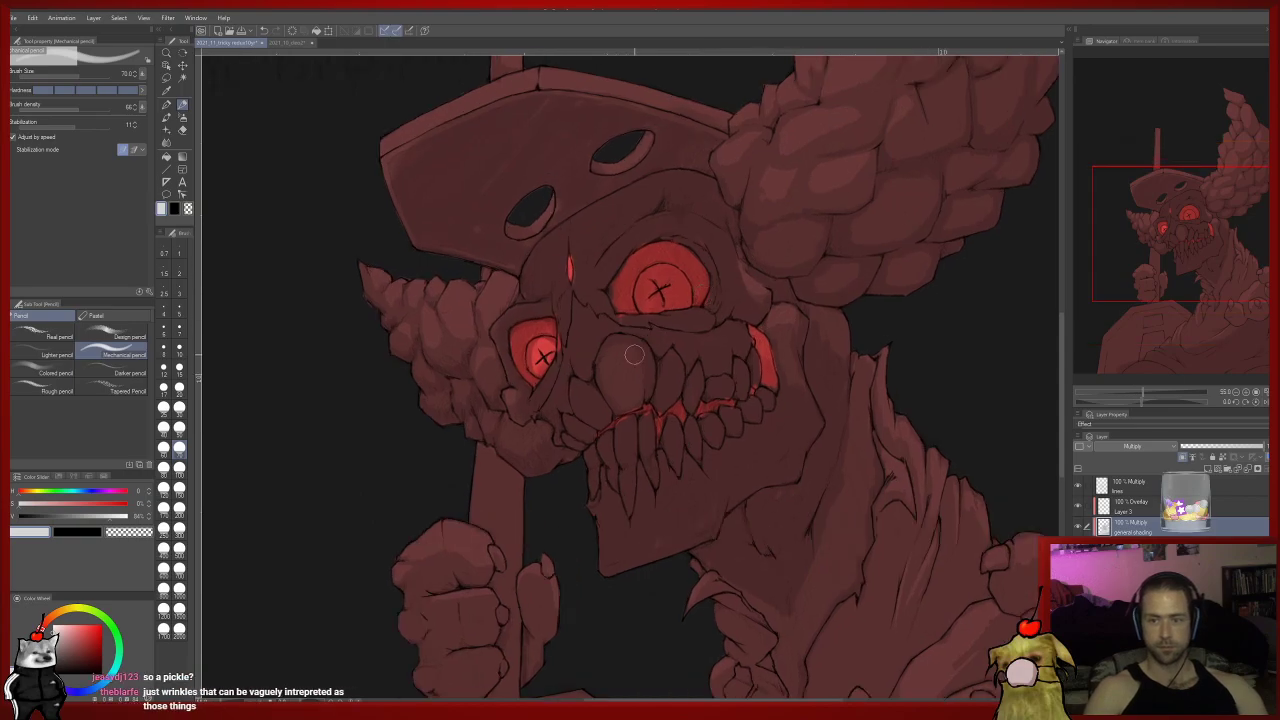
left_click(179, 368)
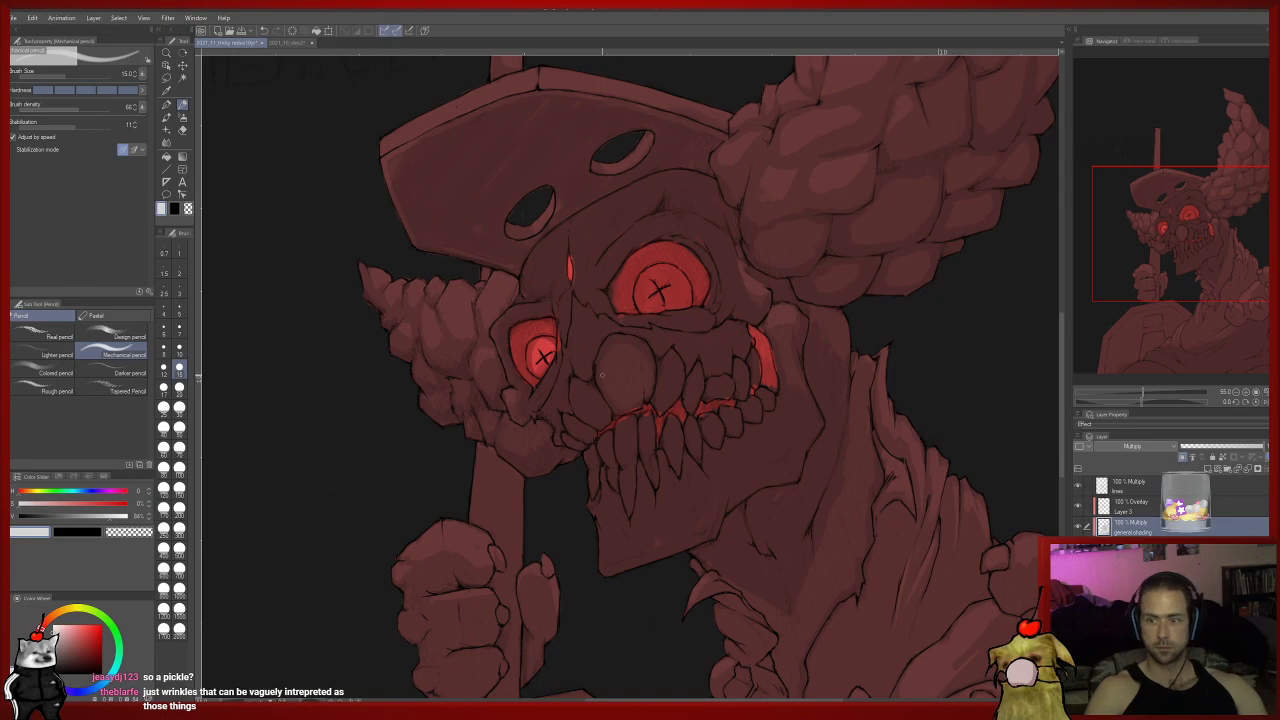
left_click(164, 407)
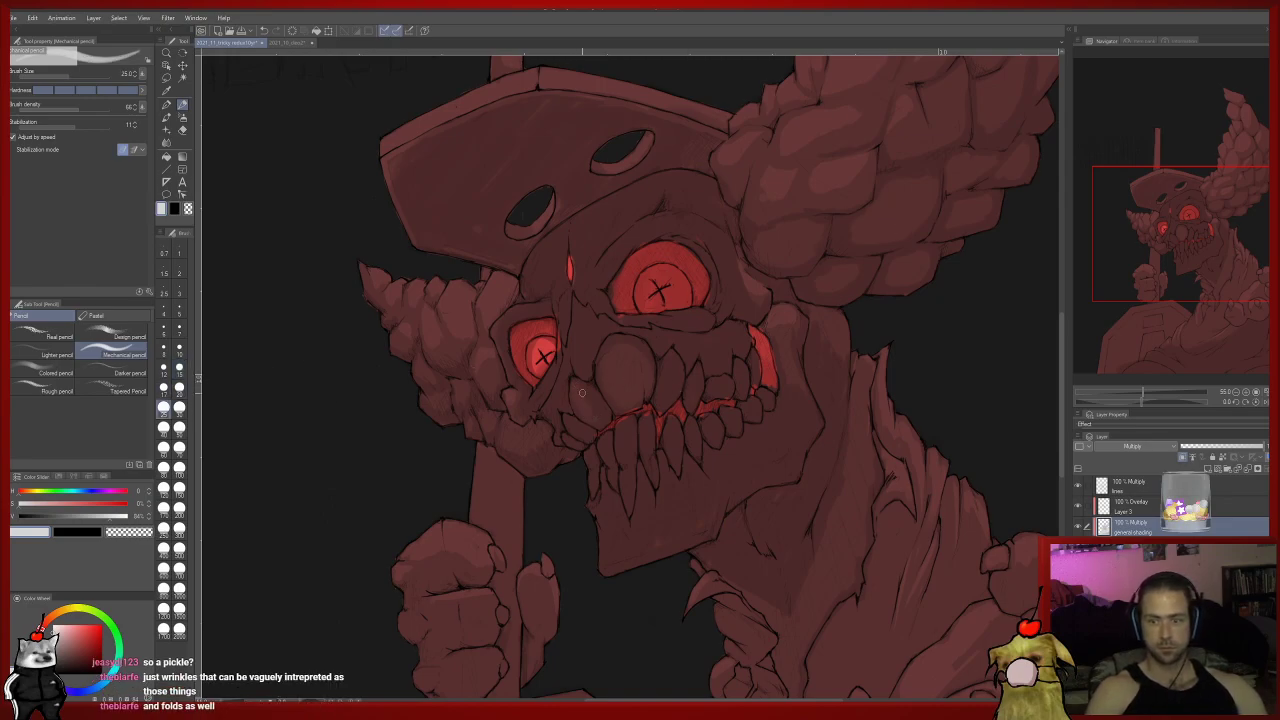
left_click(568, 428, "alt")
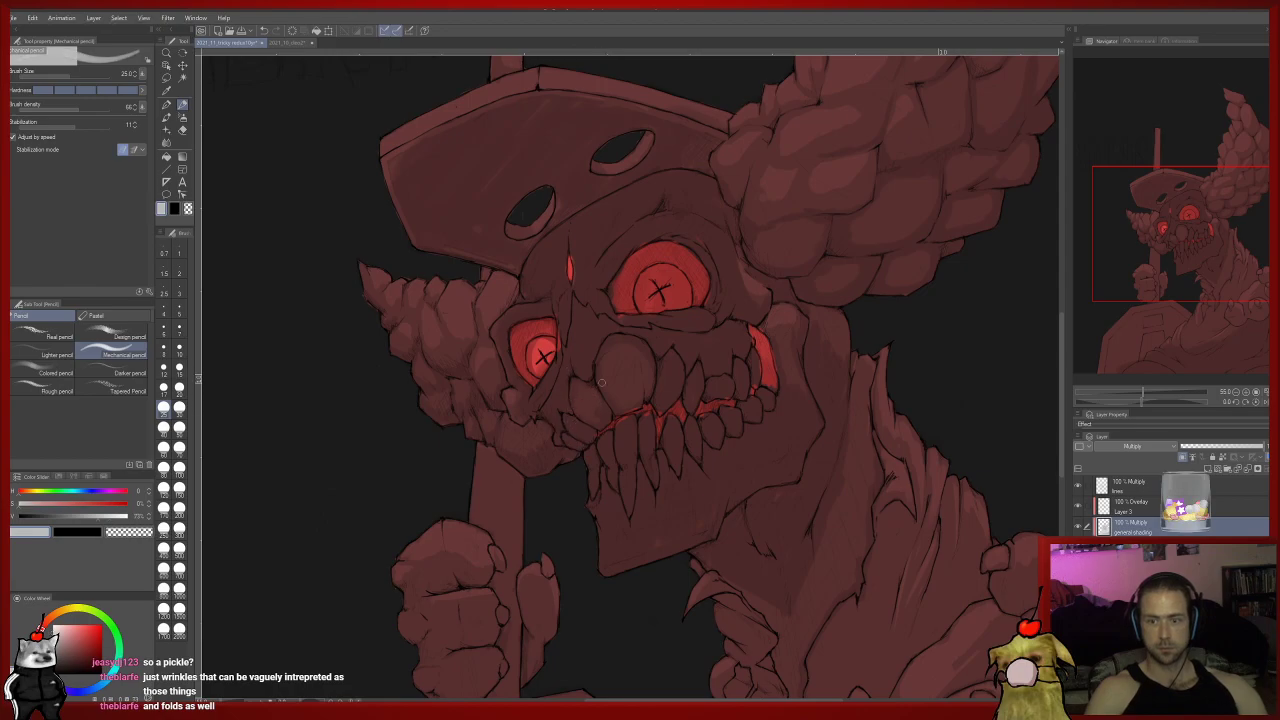
left_click(595, 405, "alt")
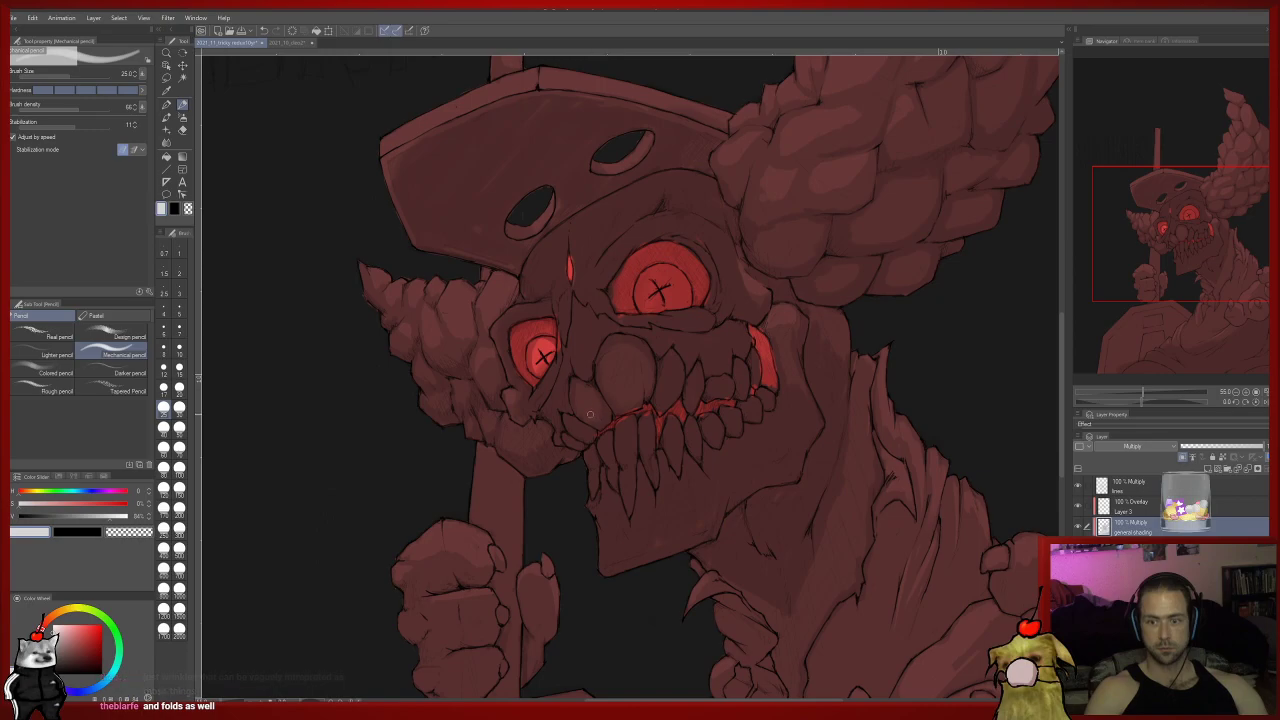
left_click(609, 446, "alt")
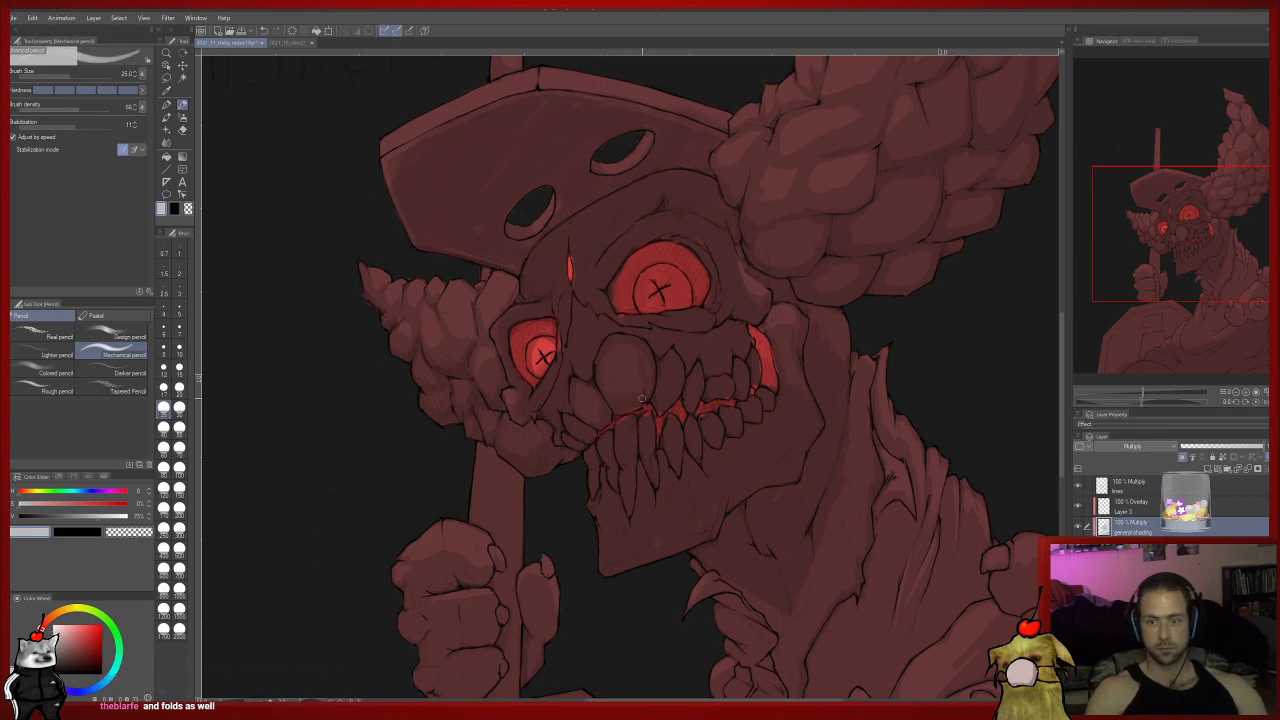
left_click(624, 400, "alt")
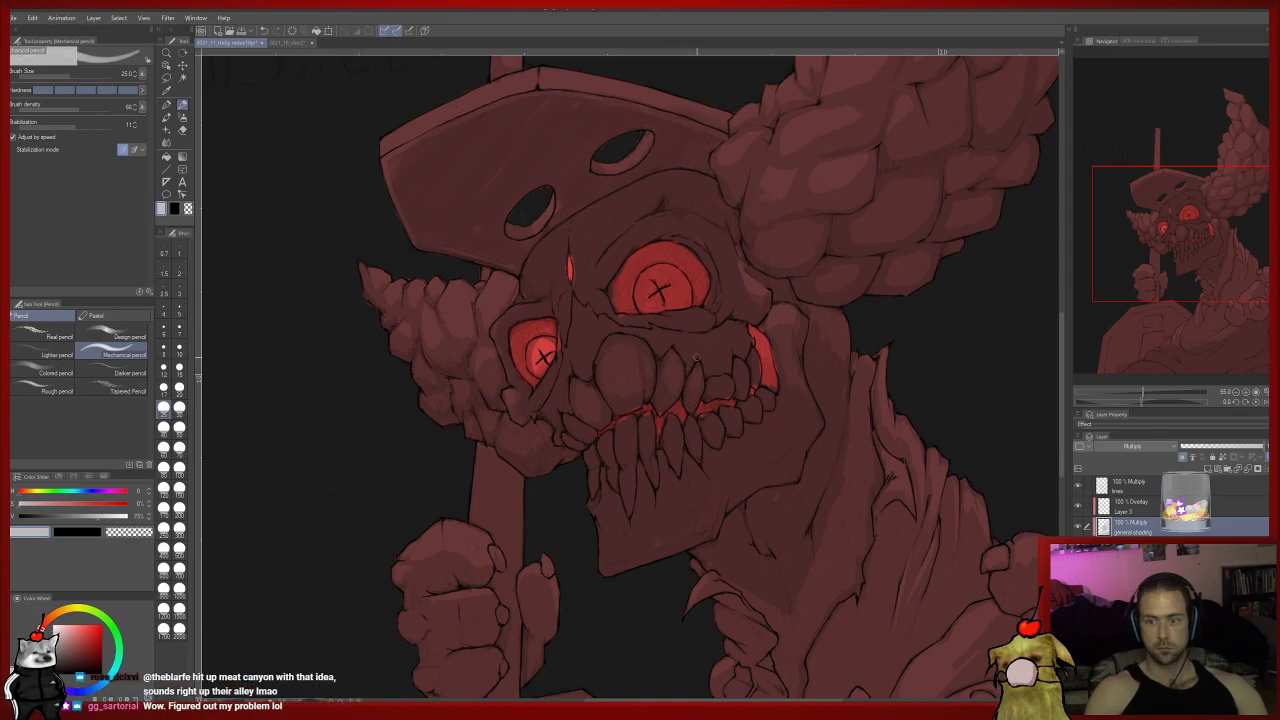
Refine the shading on the upper teeth and around both eye sockets with the Soft eraser and the Mechanical pencil at size 25.
key("e")
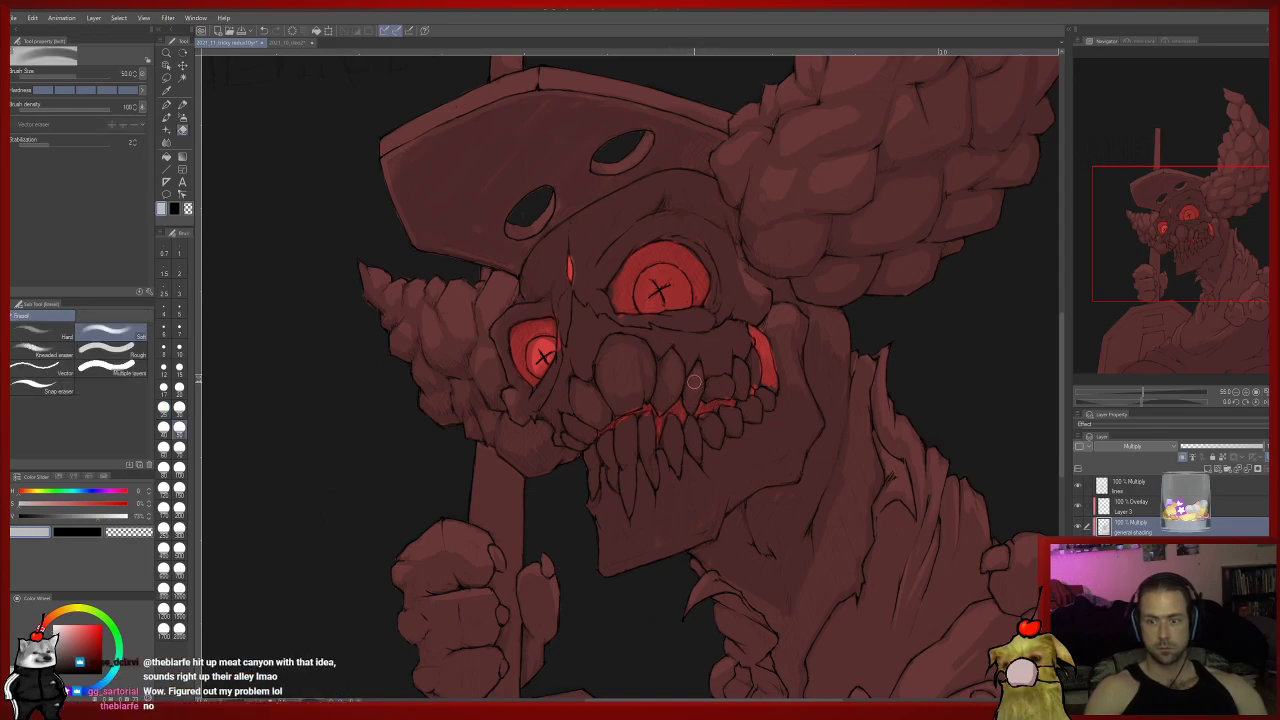
key("p")
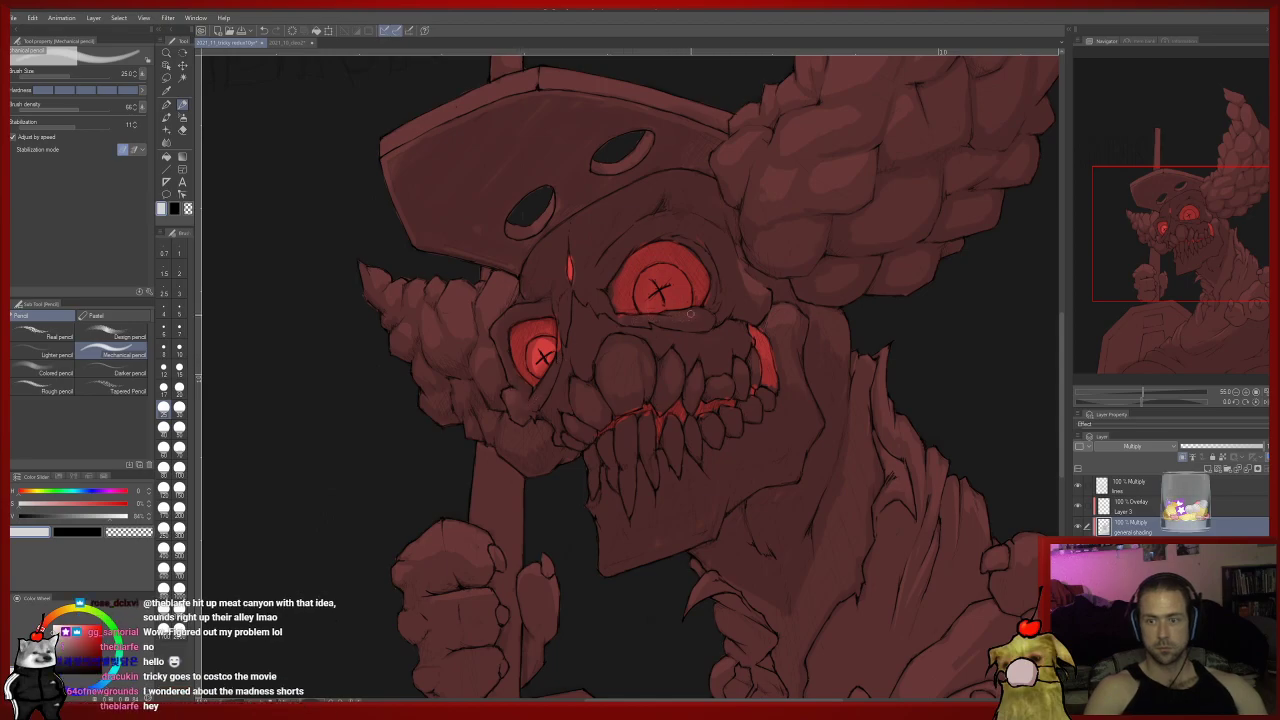
left_click_drag(661, 308, 691, 361)
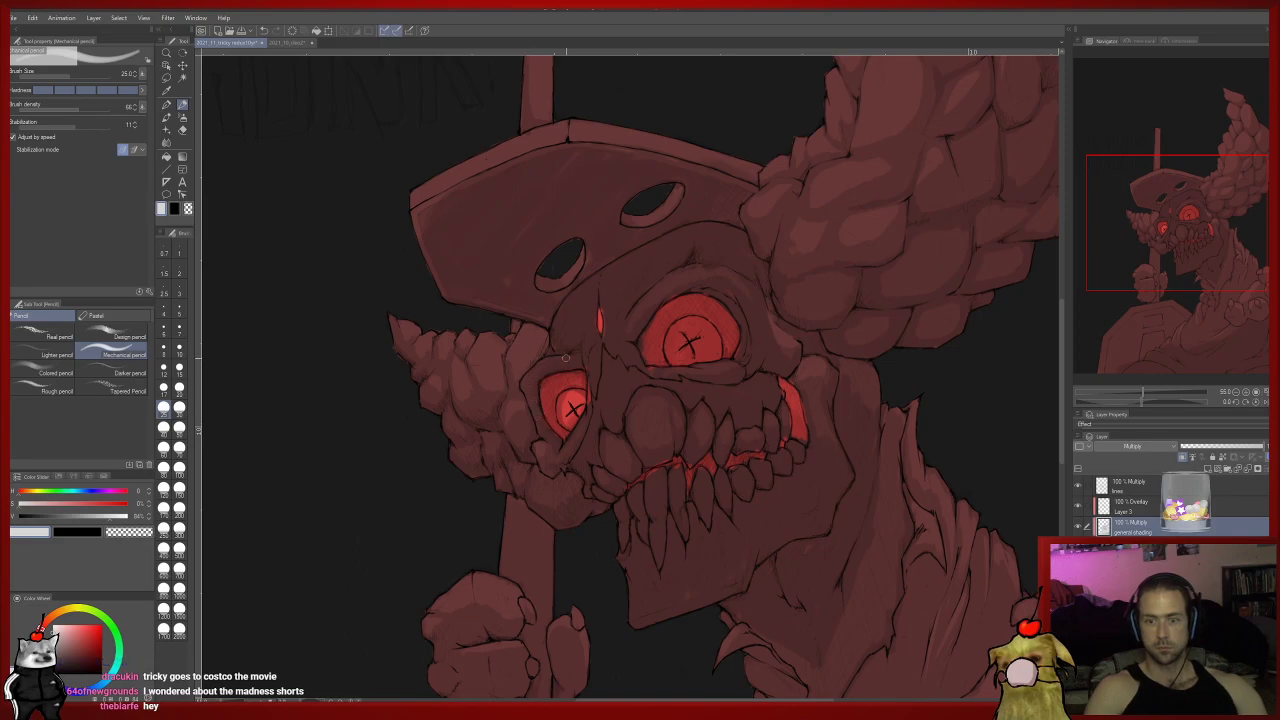
left_click(562, 395, "alt")
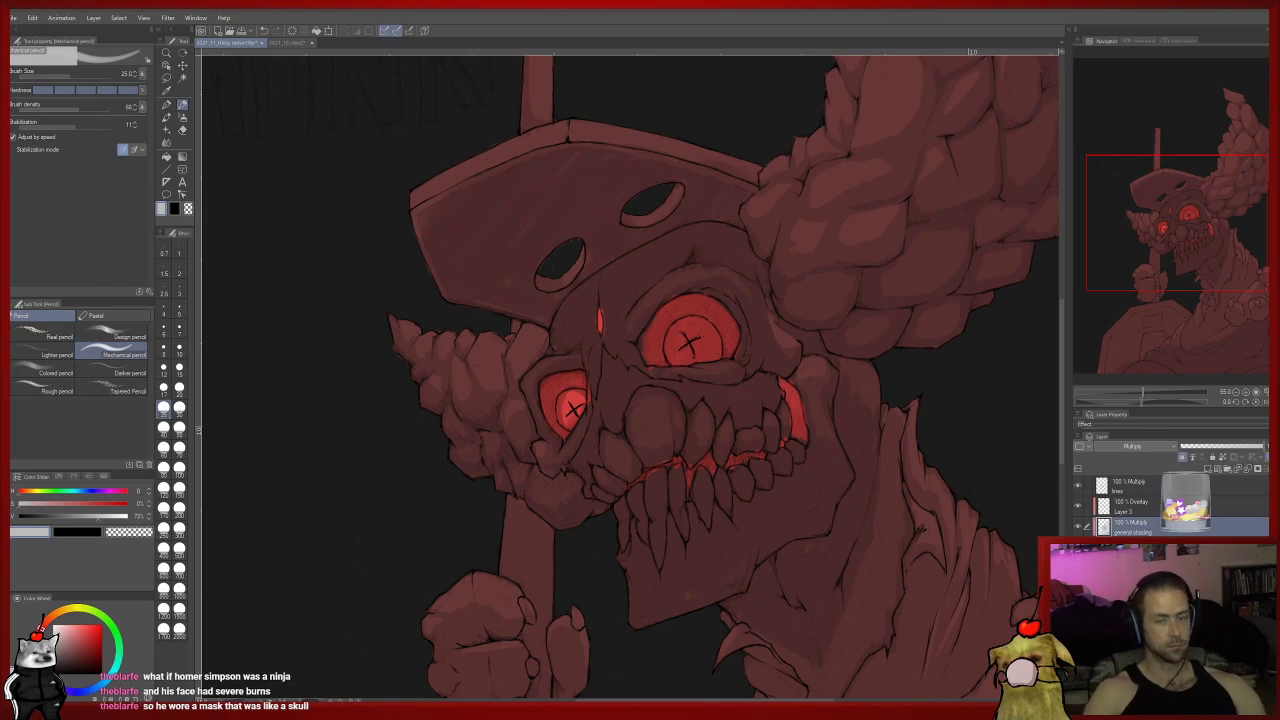
key("e")
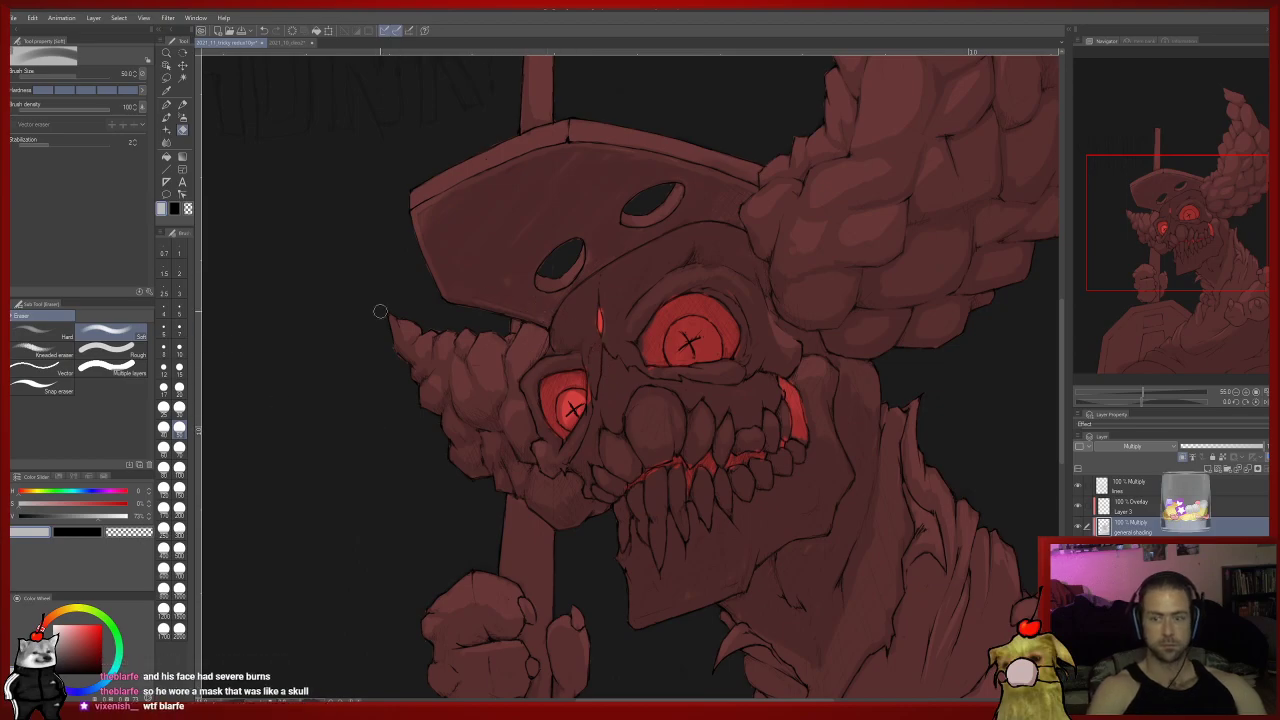
key("p")
Shade the lower row of teeth with the Mechanical pencil at sizes 25 and 20, using the Soft eraser for corrections.
left_click_drag(540, 378, 501, 316)
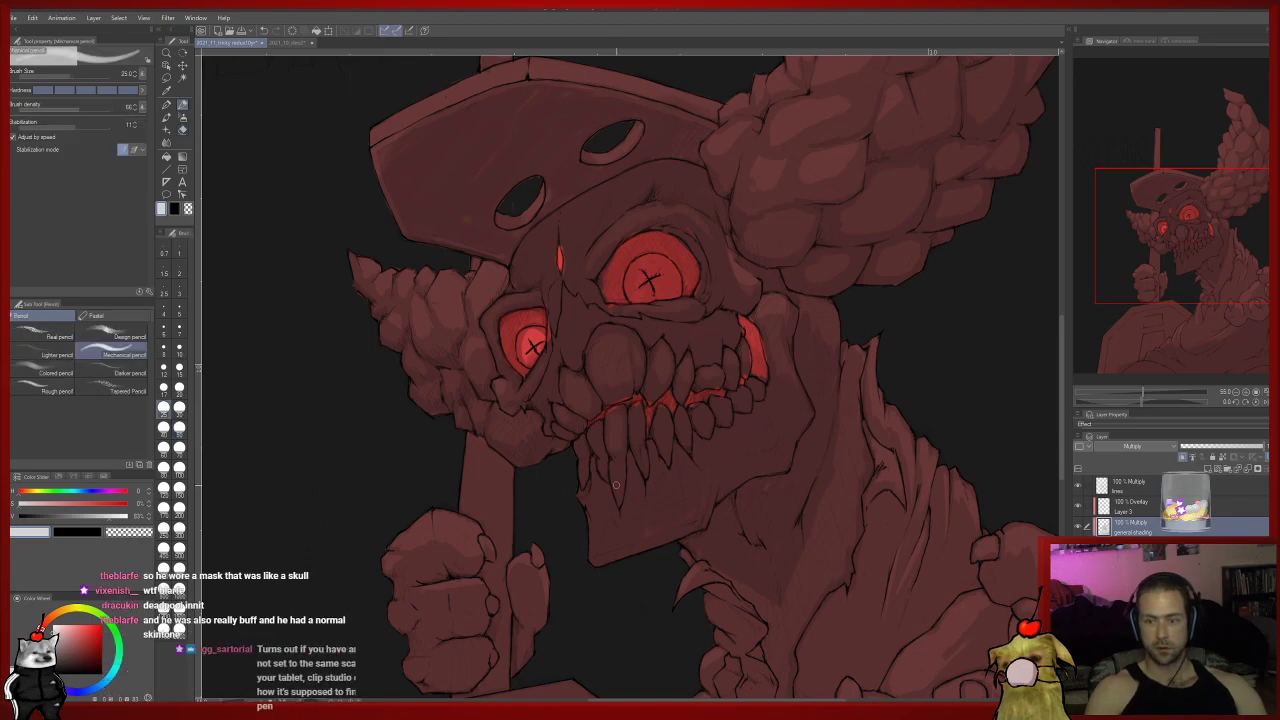
left_click_drag(633, 407, 610, 465)
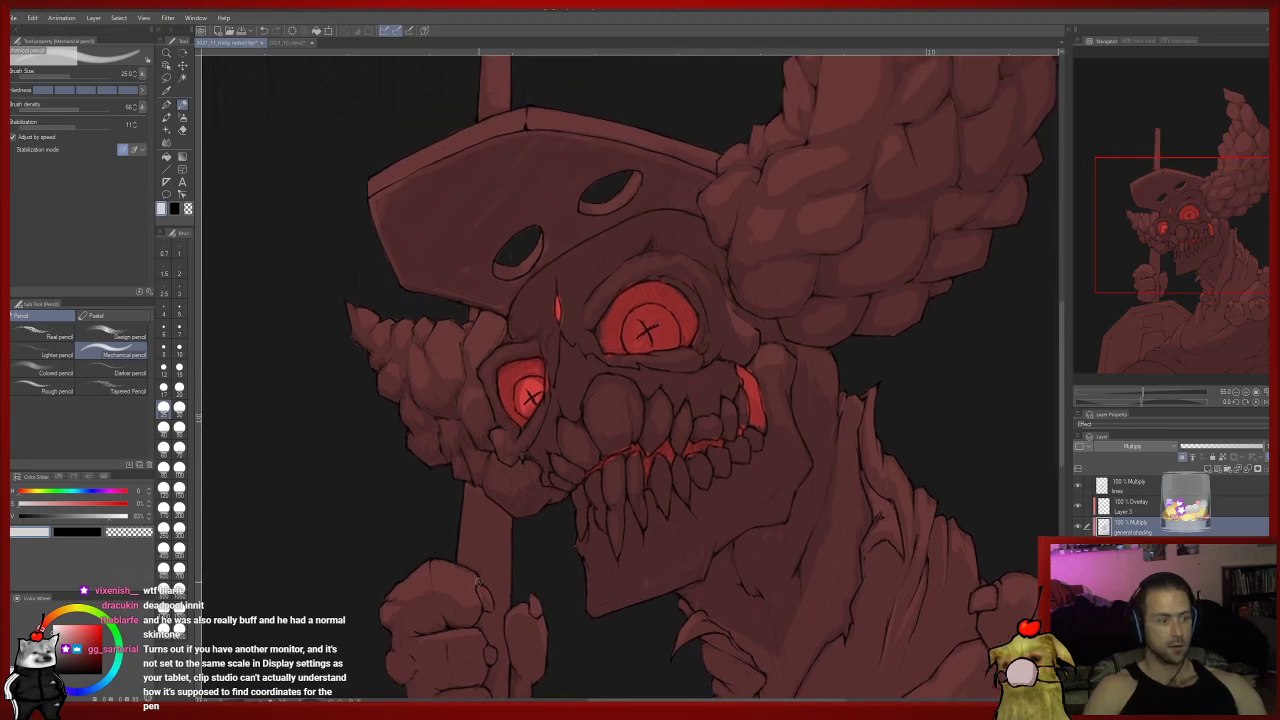
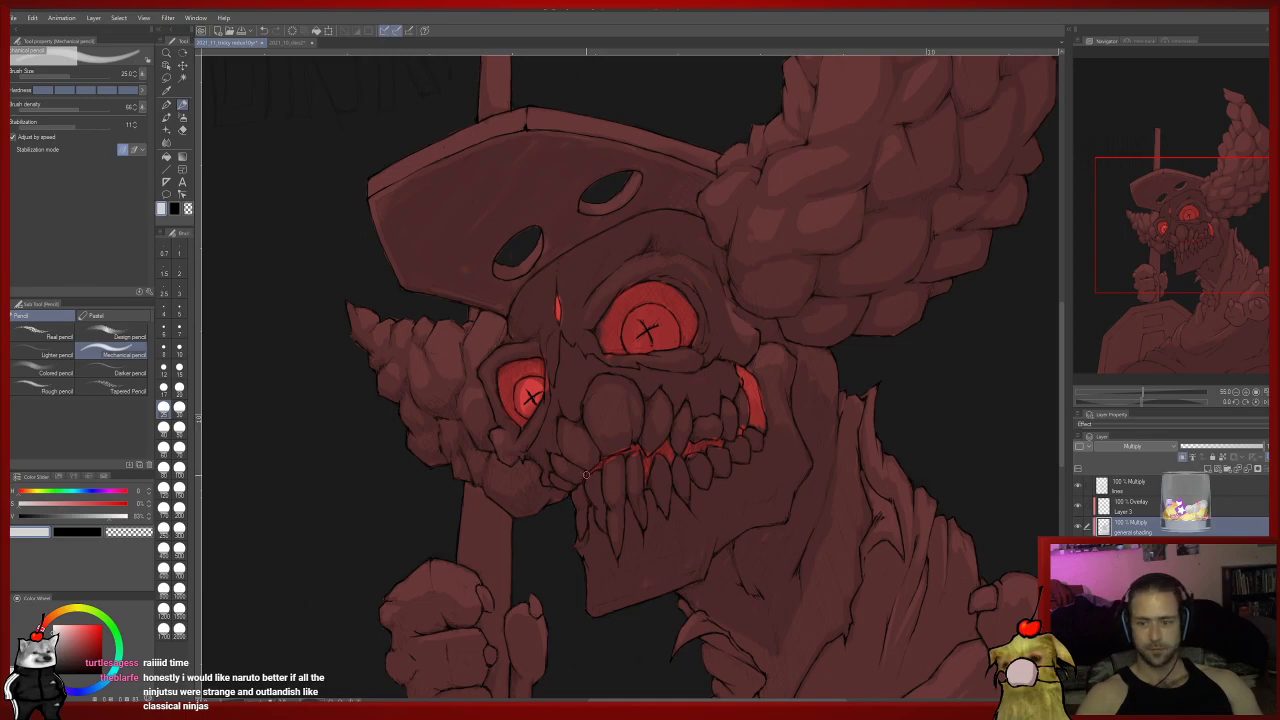
left_click_drag(588, 485, 575, 471)
key("e")
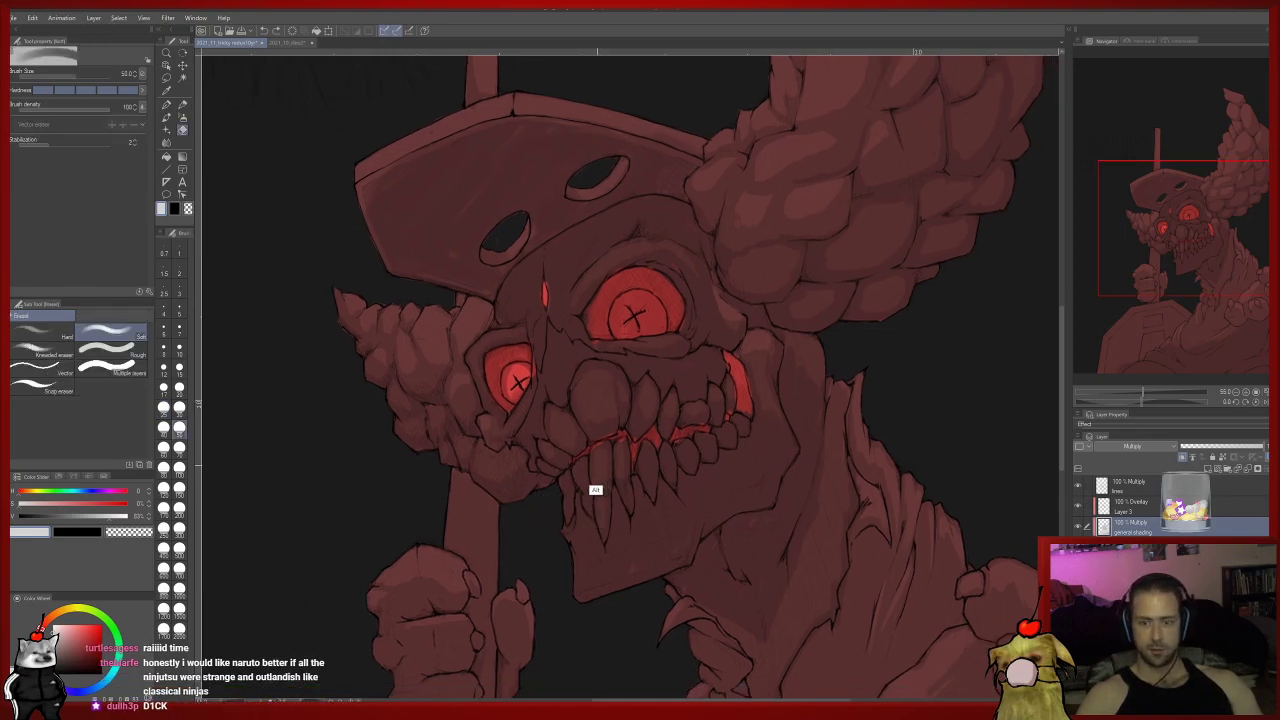
key("p")
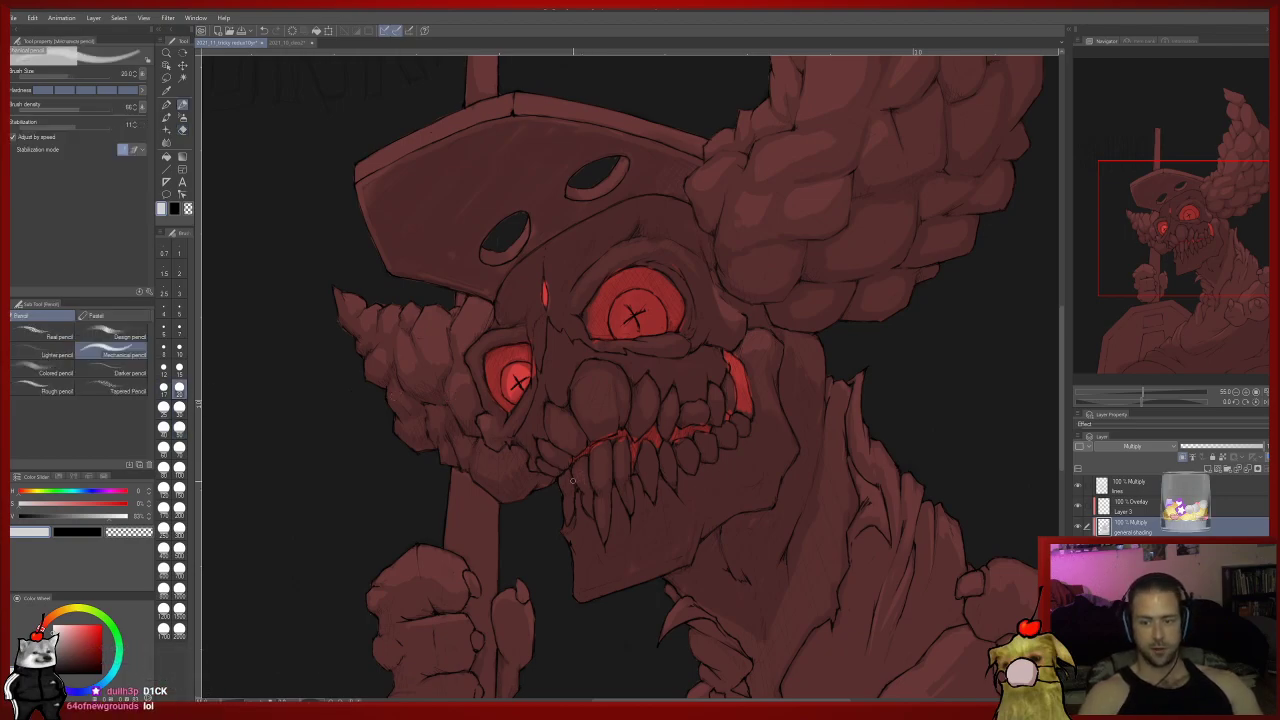
left_click_drag(594, 476, 531, 475)
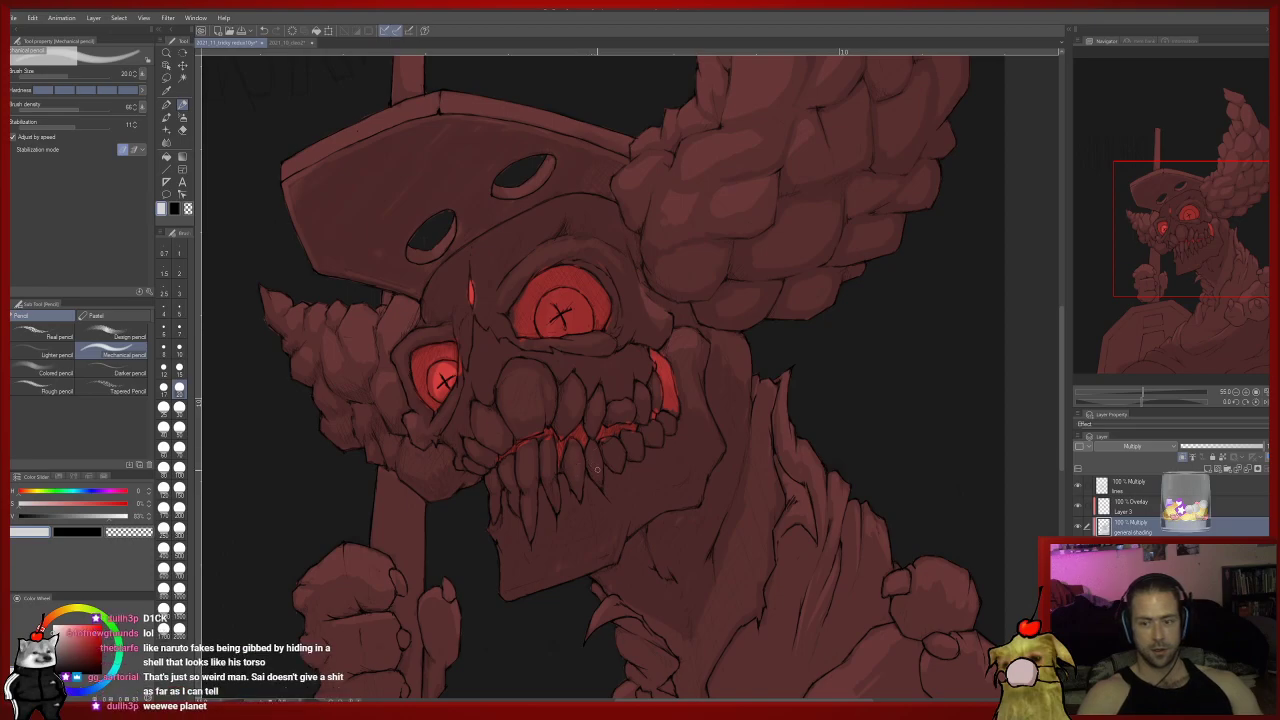
left_click_drag(614, 442, 590, 447)
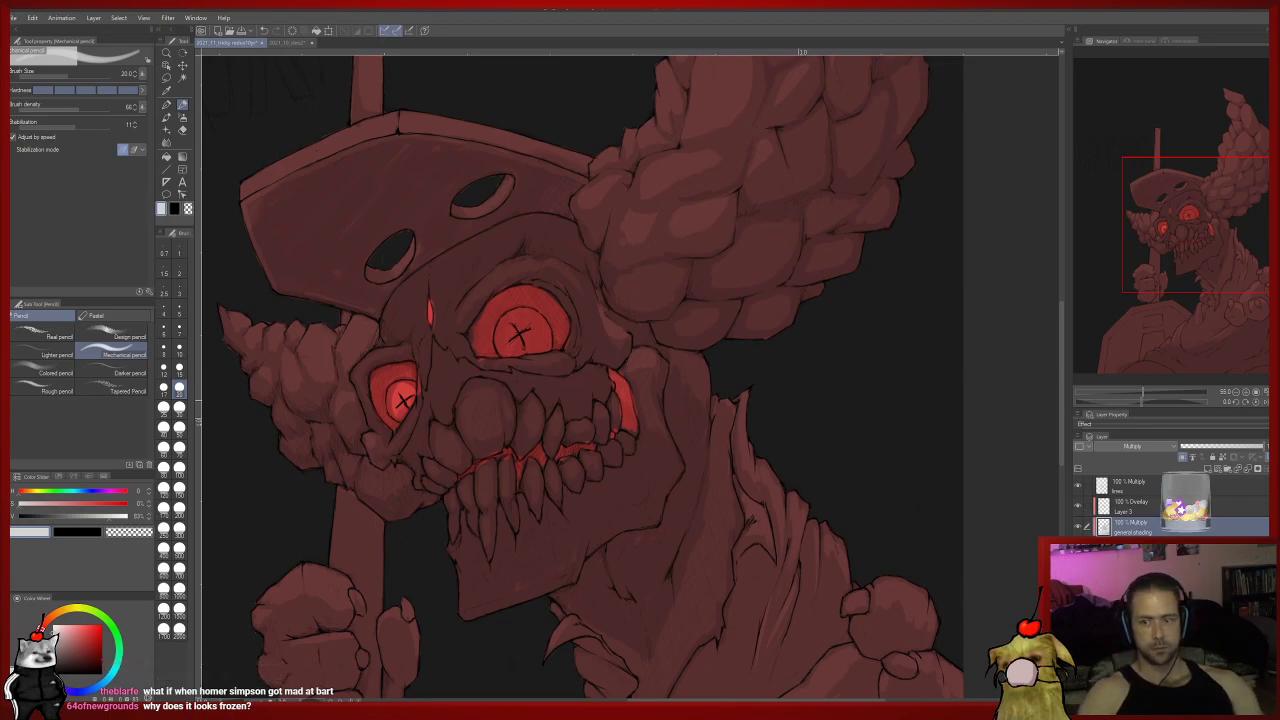
Refine the shading at the back corner of the mouth and beside the nose with the Soft eraser and the Mechanical pencil at size 20.
left_click_drag(937, 391, 987, 363)
key("e")
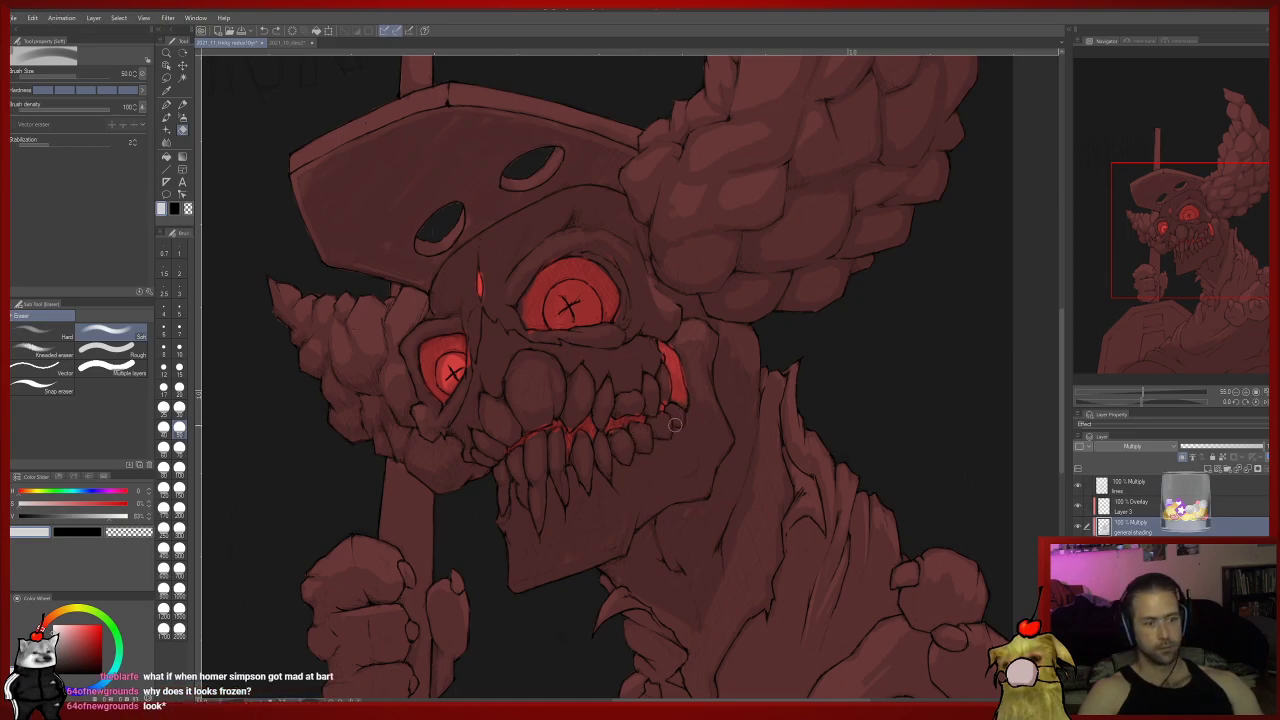
left_click_drag(680, 416, 676, 426)
key("p")
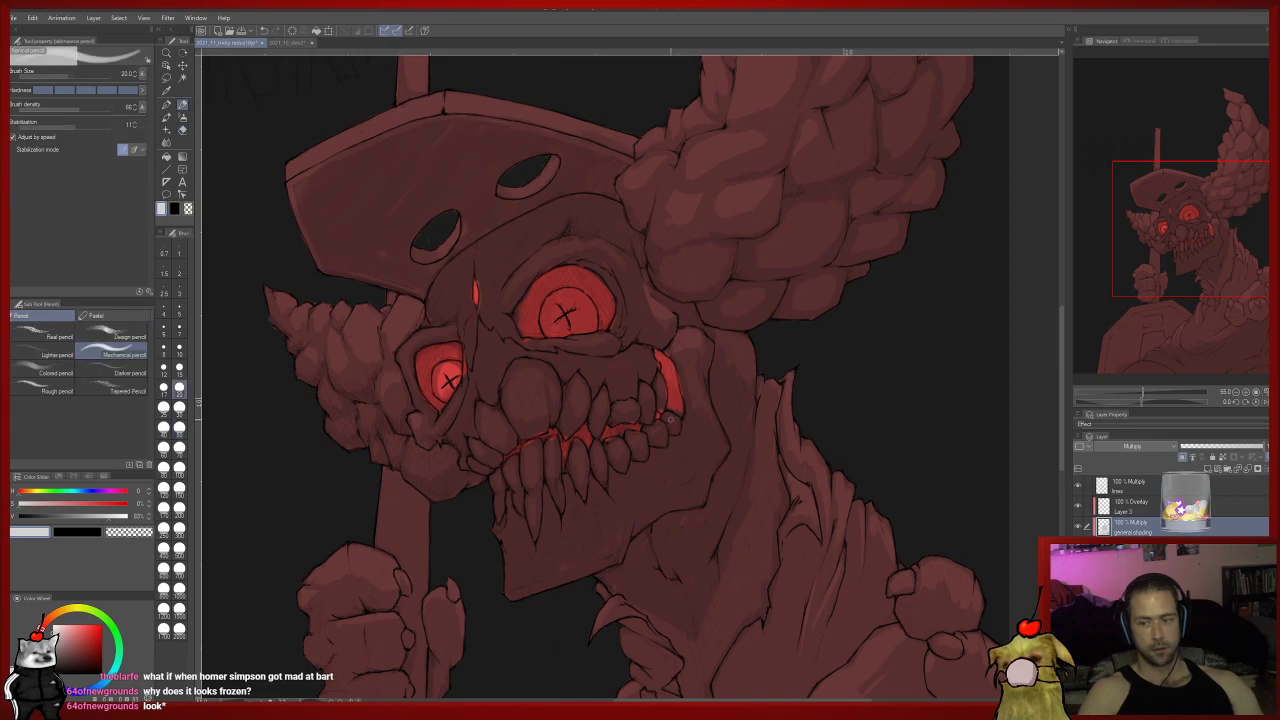
scroll(838, 262, "down", 3)
left_click_drag(795, 281, 764, 364)
scroll(764, 364, "up", 1)
scroll(764, 364, "up", 1)
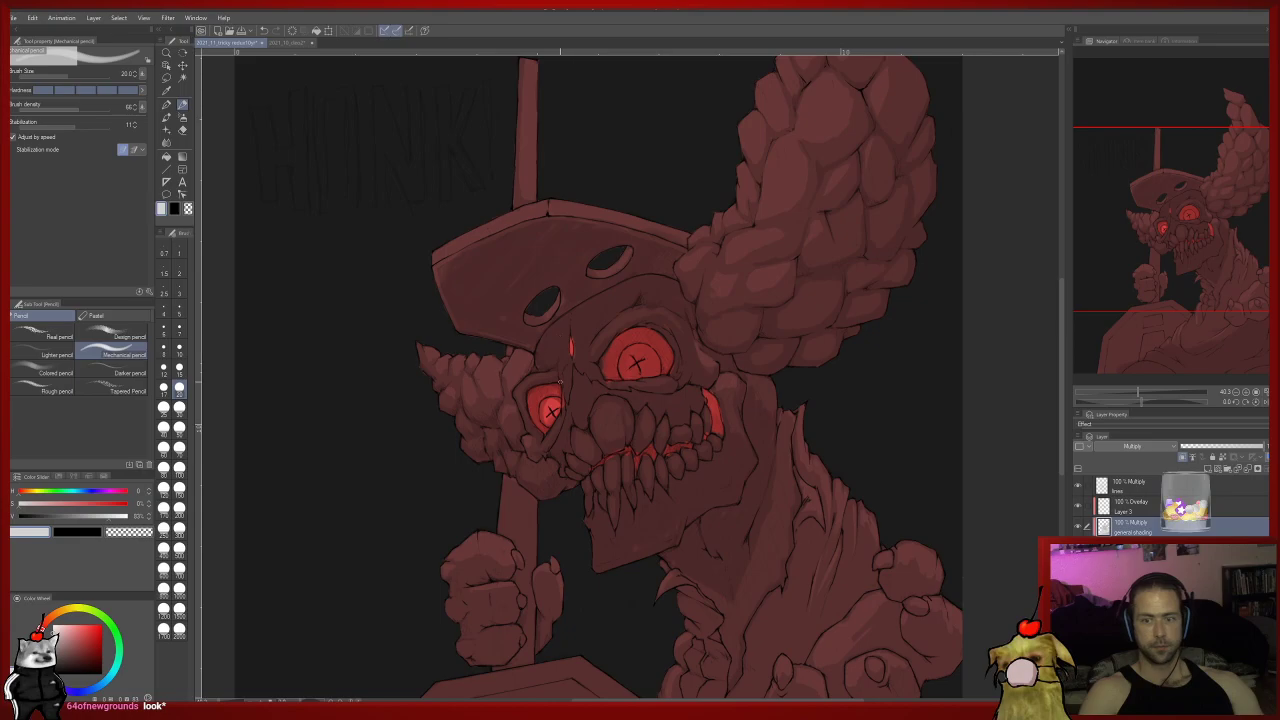
key("e")
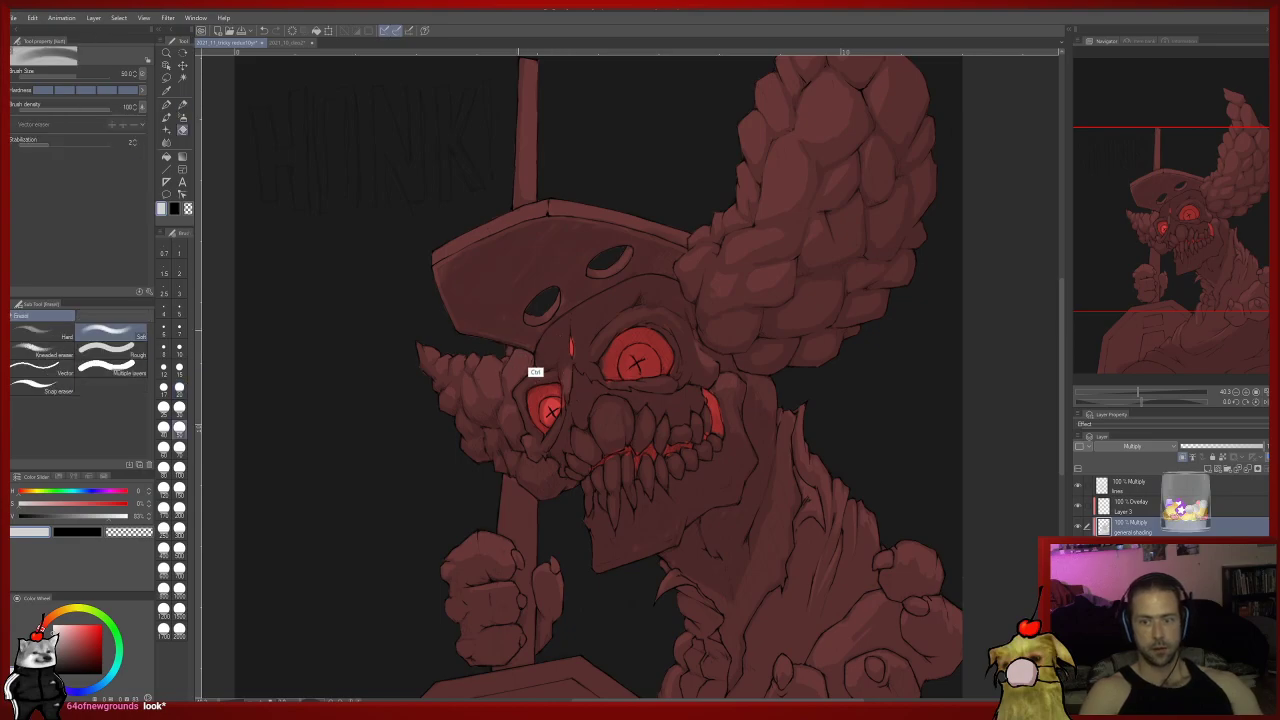
key("p")
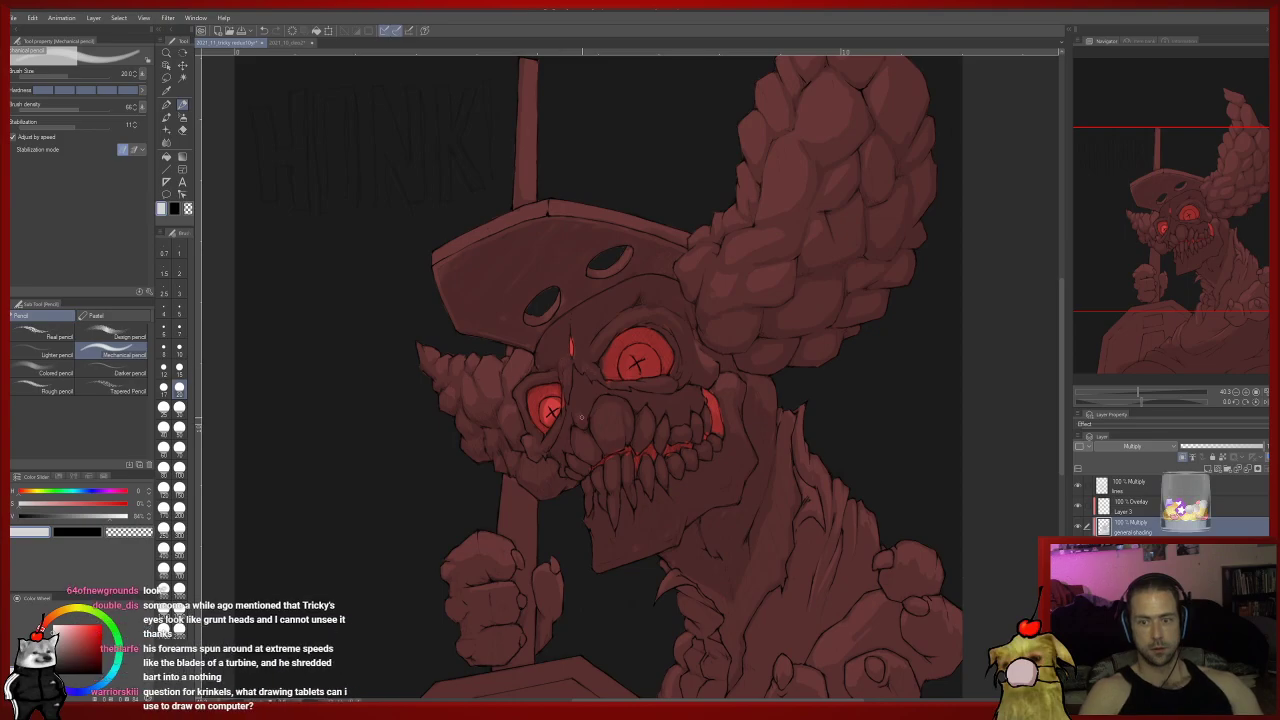
Refine the shading on the neck behind the jaw with the Mechanical pencil at size 20, sampling tones from the surrounding area.
left_click_drag(593, 404, 564, 419)
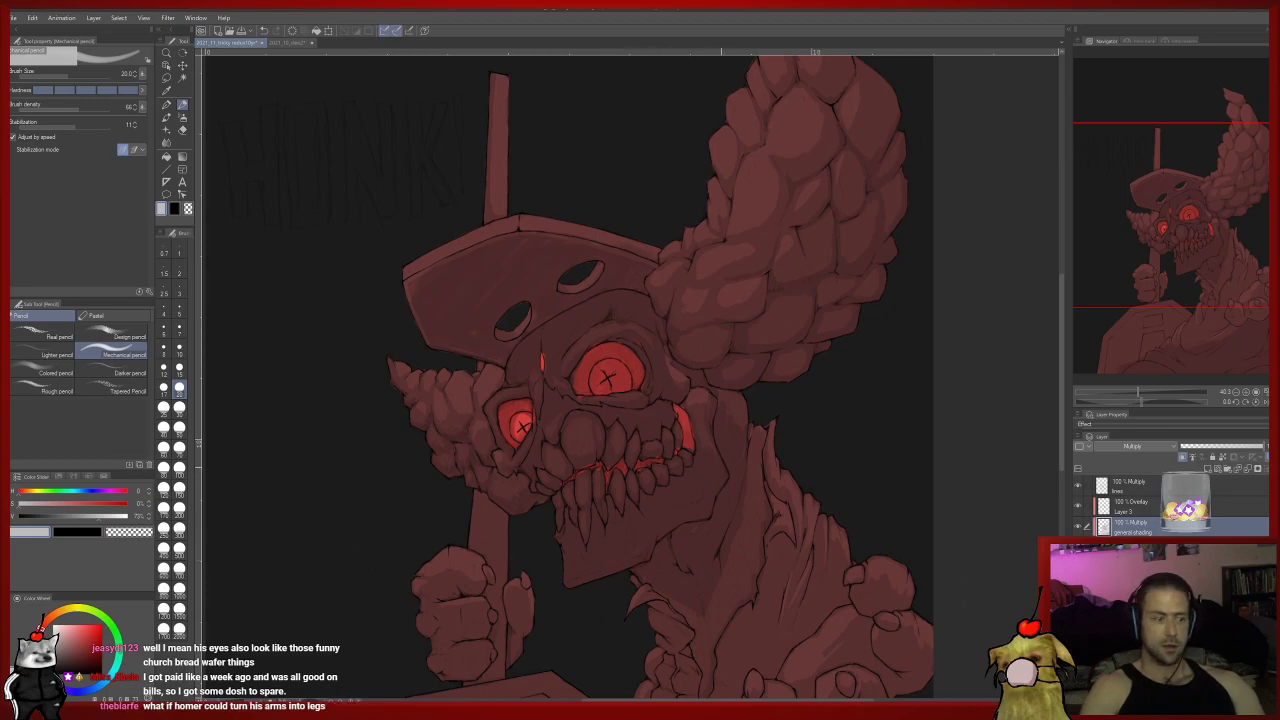
left_click_drag(721, 467, 666, 495)
left_click_drag(607, 577, 579, 508)
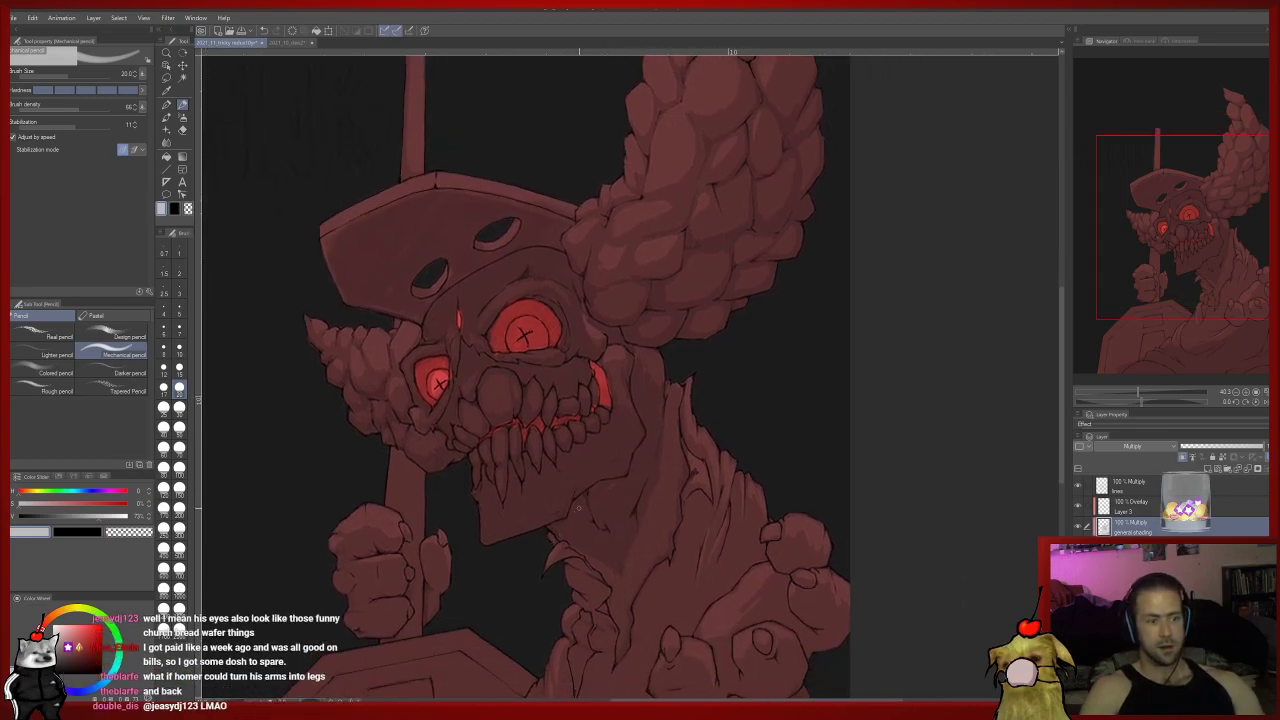
left_click_drag(600, 400, 625, 430)
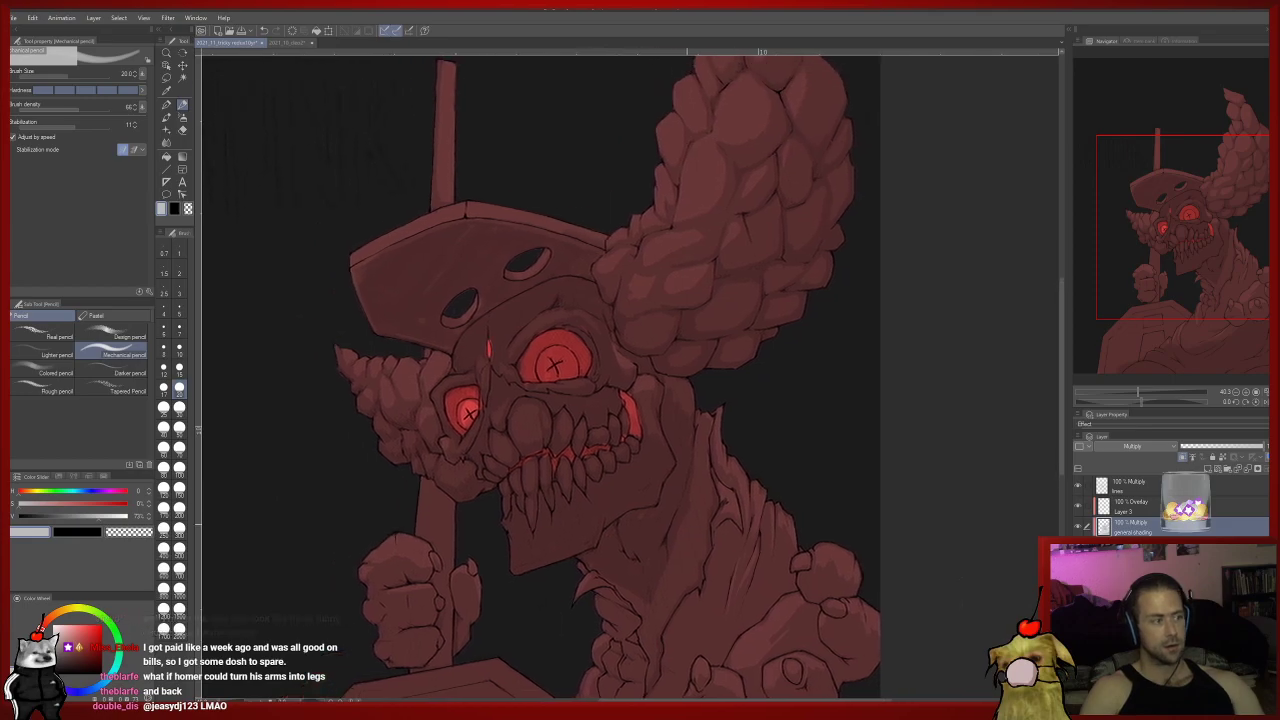
left_click(673, 412, "alt")
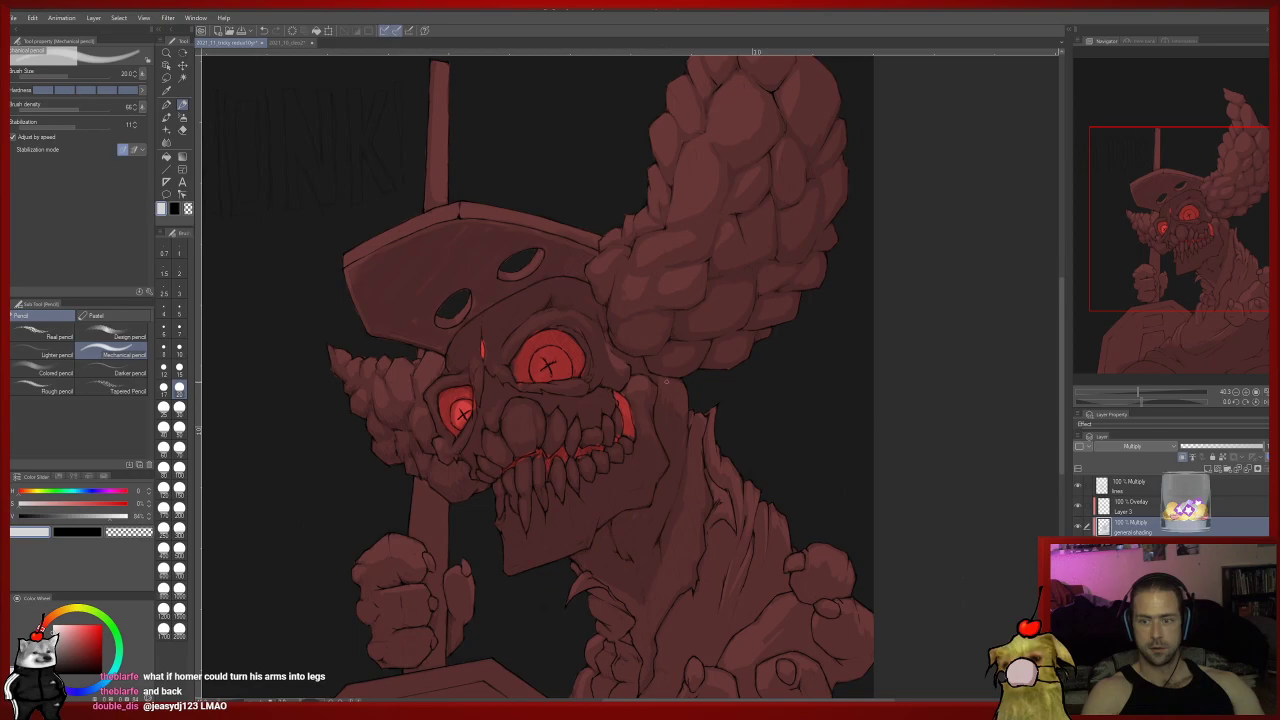
left_click(666, 432, "alt")
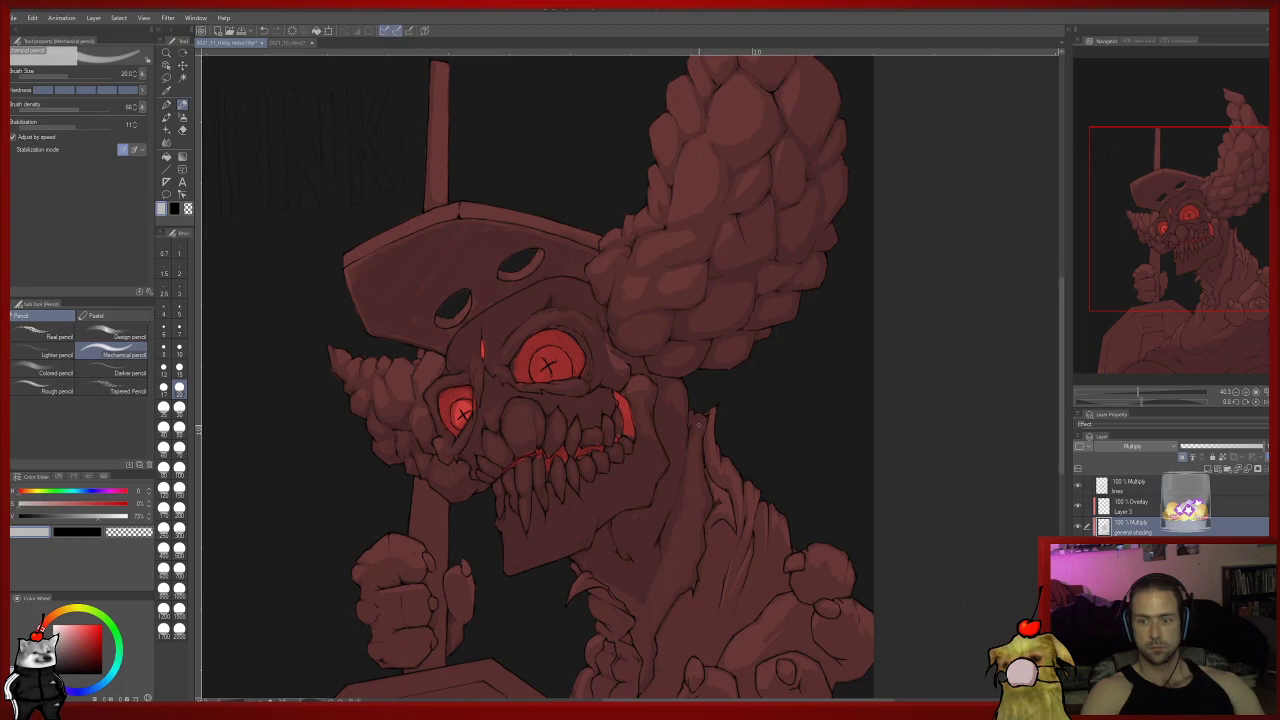
scroll(707, 432, "up", 1)
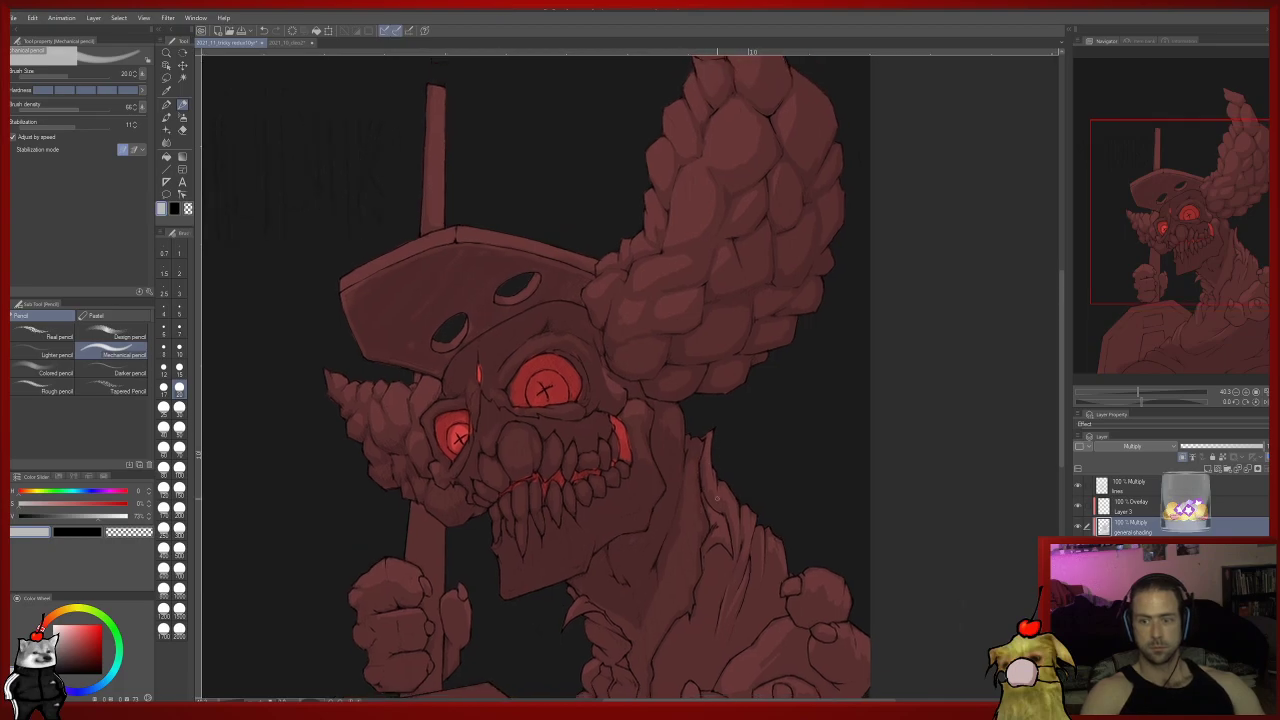
left_click(717, 527, "alt")
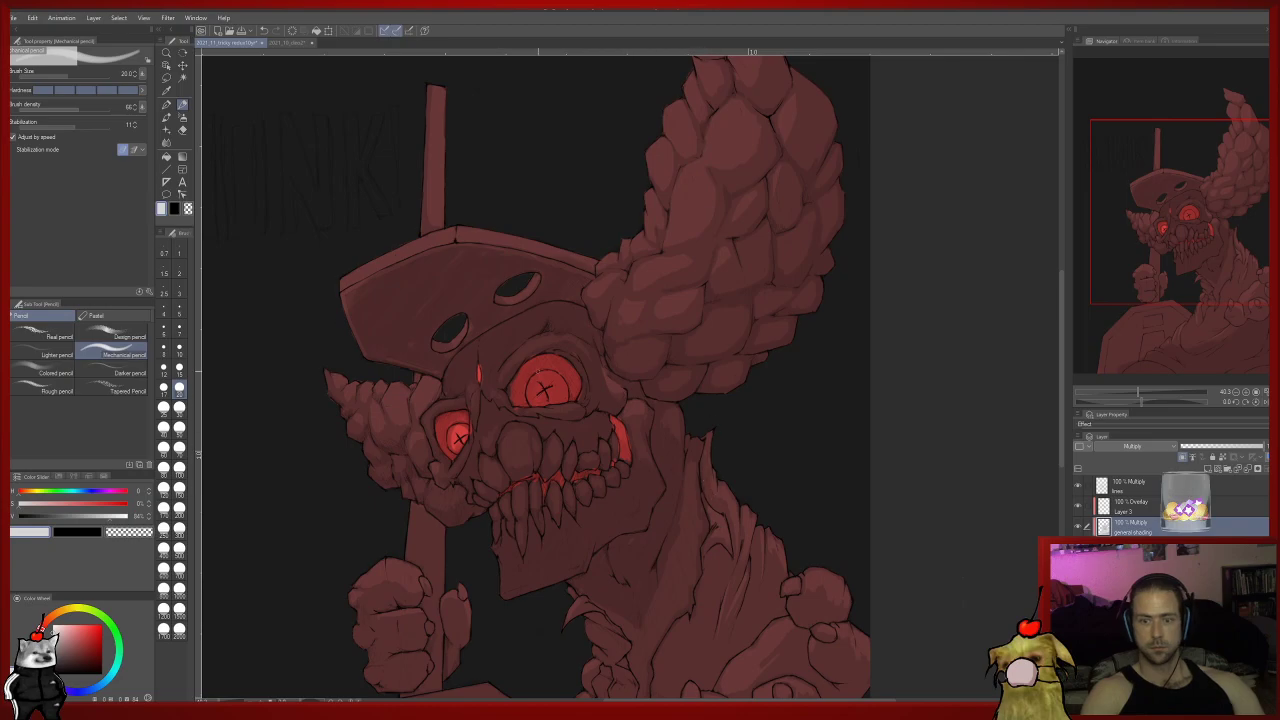
Shade the lower back edge of the lumpy hair with the Mechanical pencil at sizes 7 and 50, using a sampled tone.
left_click(179, 327)
scroll(740, 432, "down", 2)
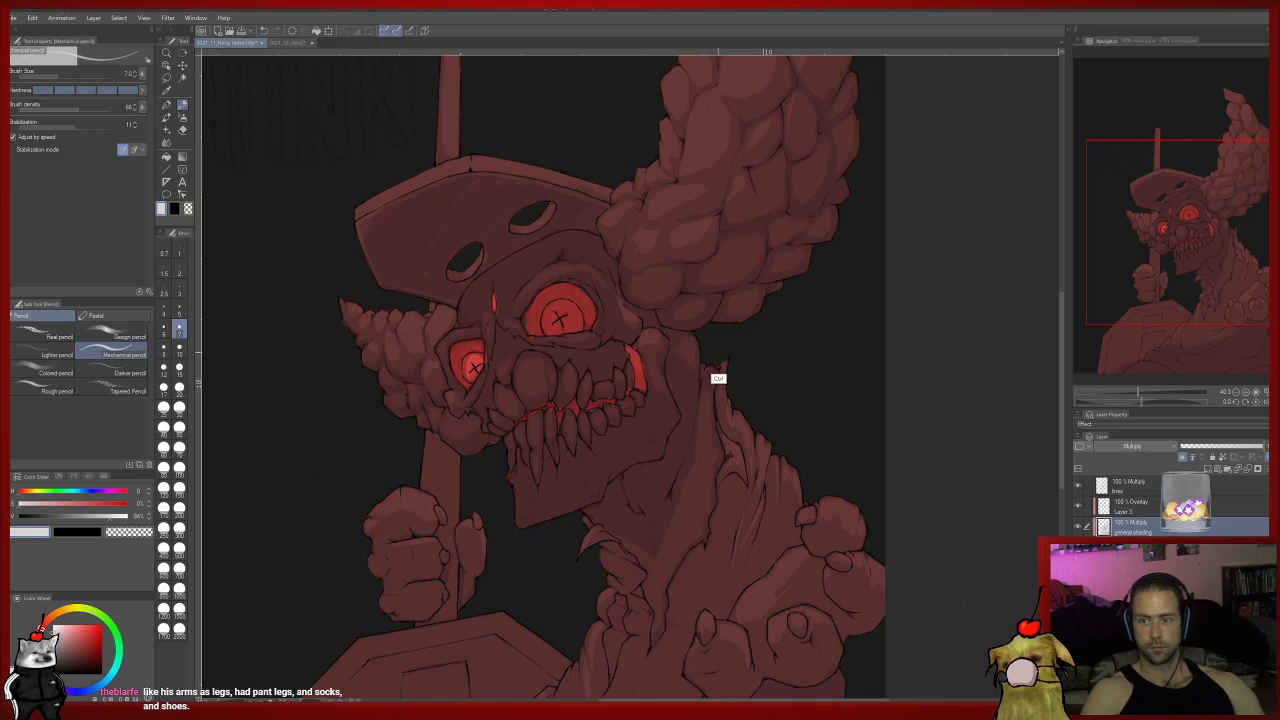
scroll(749, 445, "up", 1)
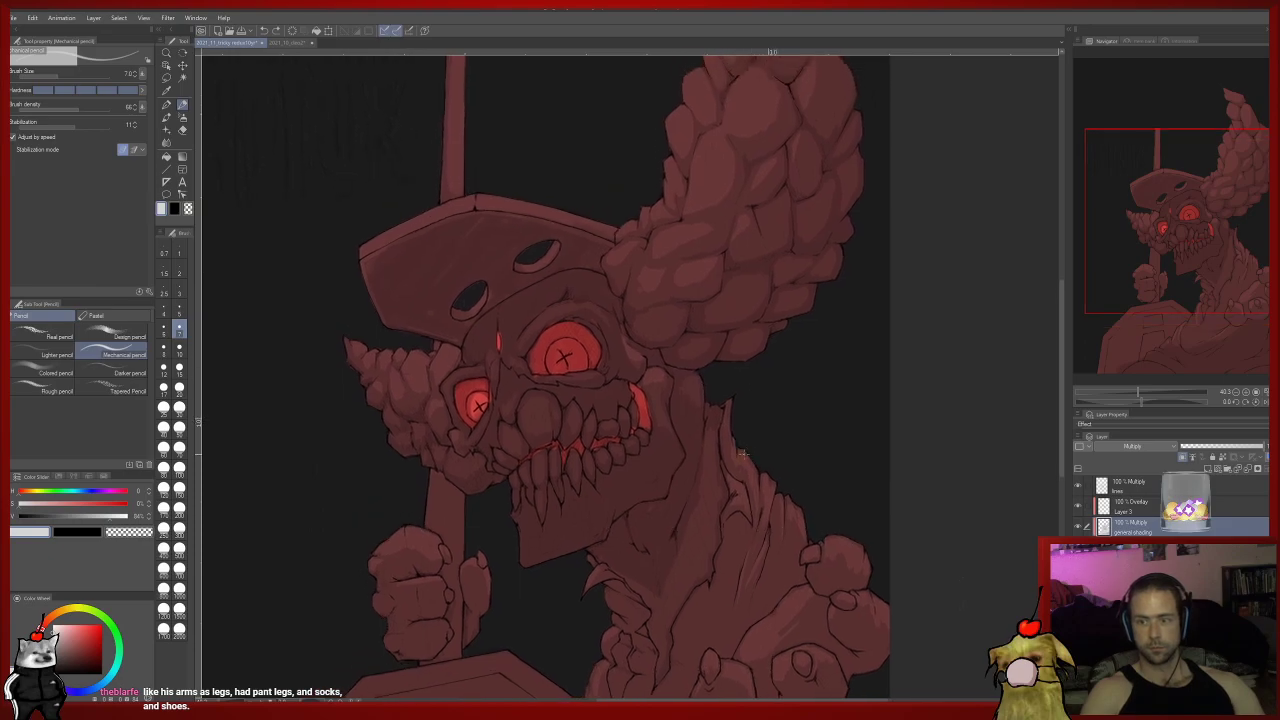
scroll(740, 455, "up", 2)
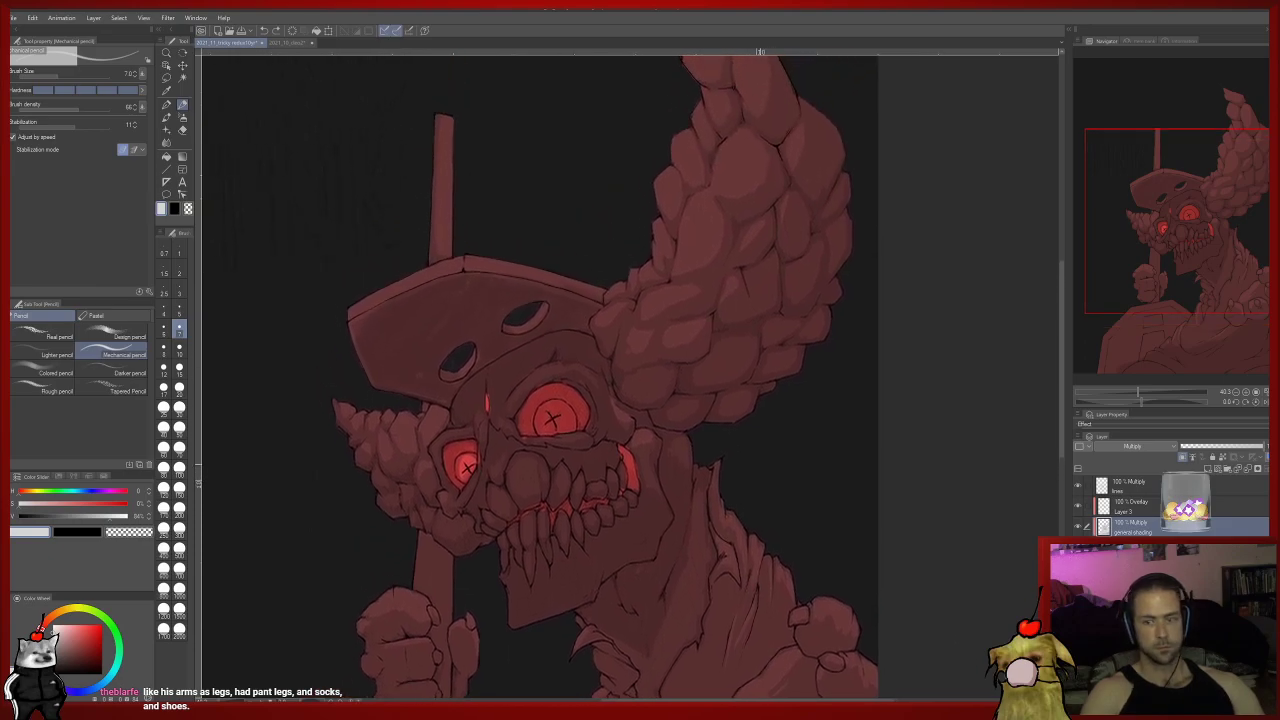
left_click(711, 424, "alt")
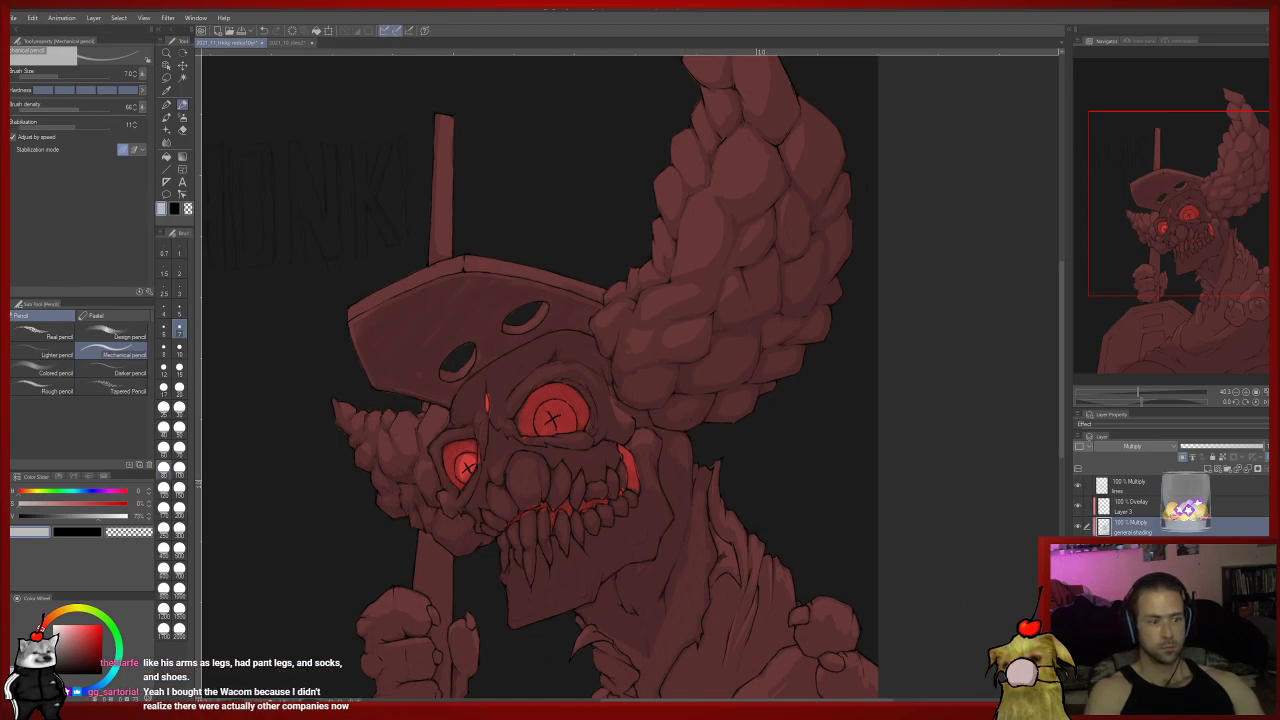
left_click(179, 429)
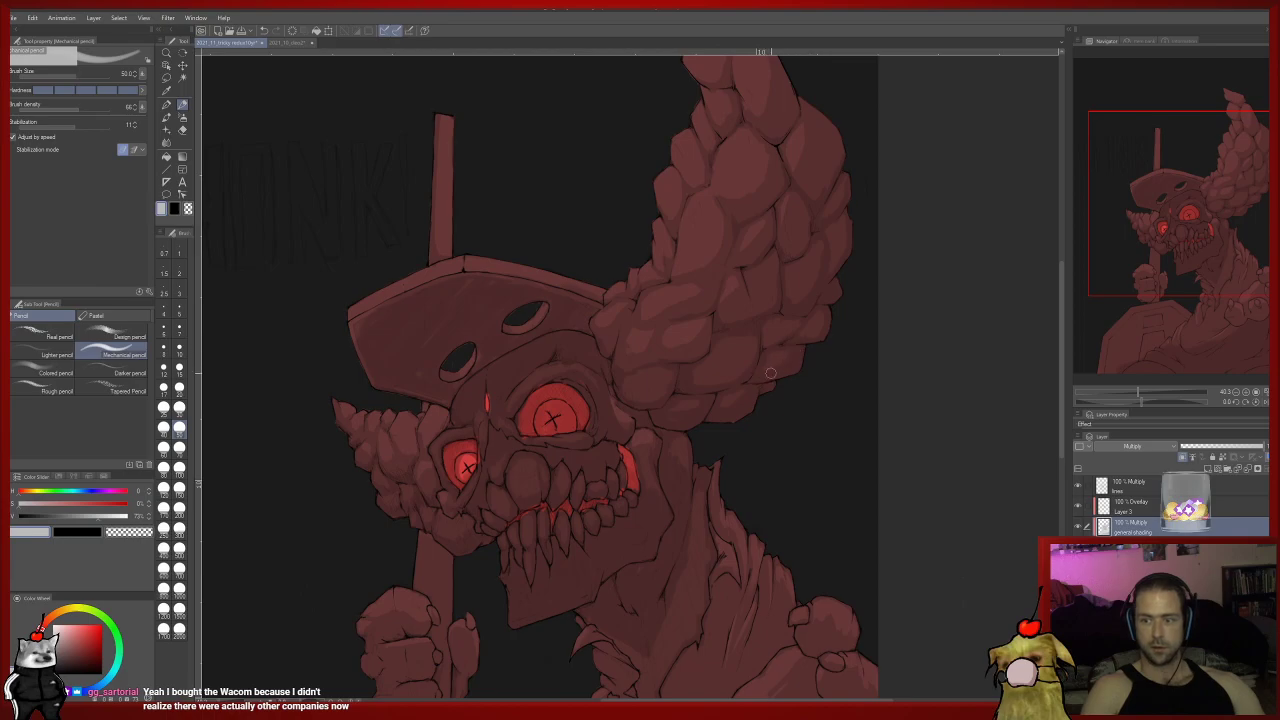
left_click_drag(830, 309, 818, 365)
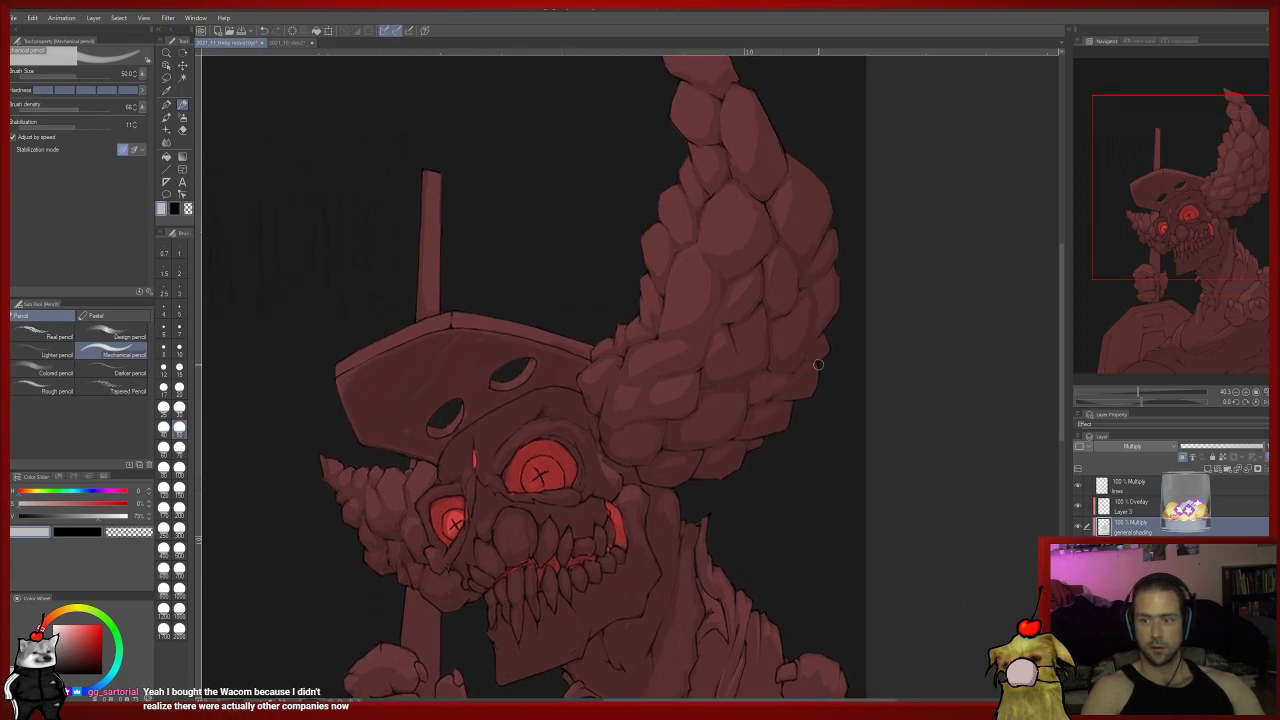
left_click_drag(768, 448, 782, 338)
left_click_drag(725, 482, 756, 483)
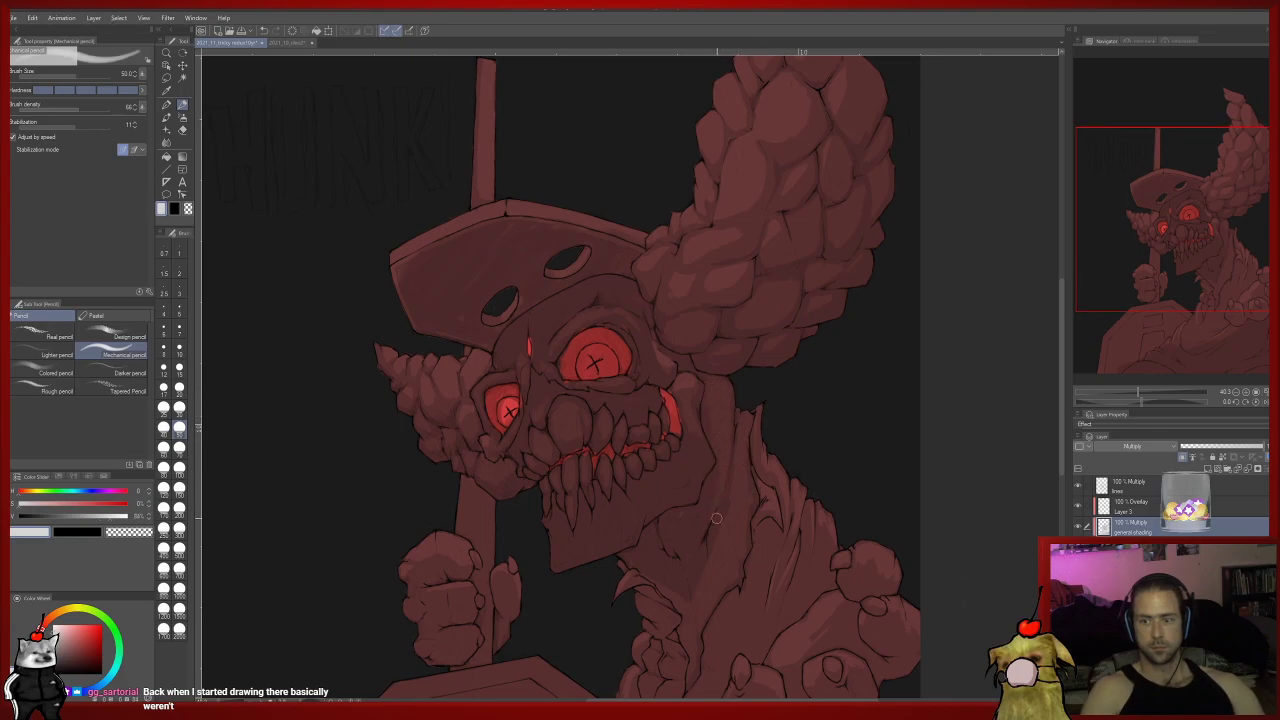
Blend the shading down the side of the neck with the Mechanical pencil at size 50, sampling lighter and darker tones.
key("alt")
left_click(699, 582, "alt")
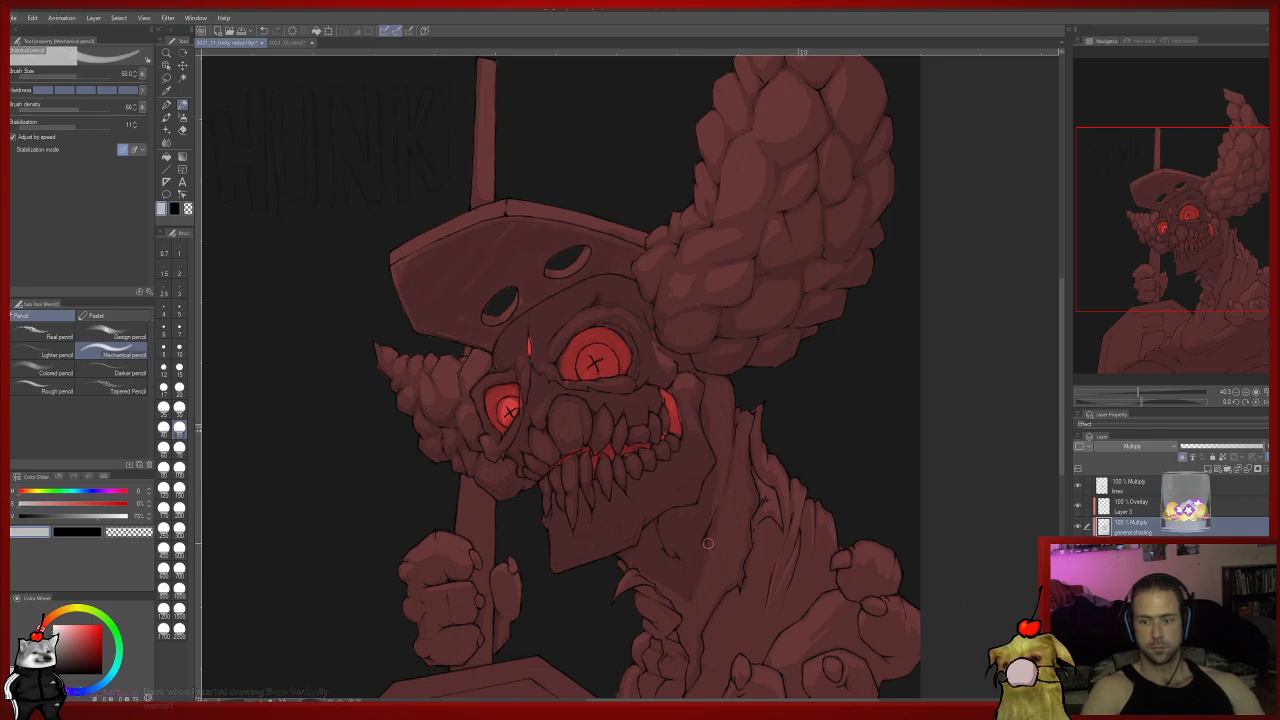
left_click(732, 592, "alt")
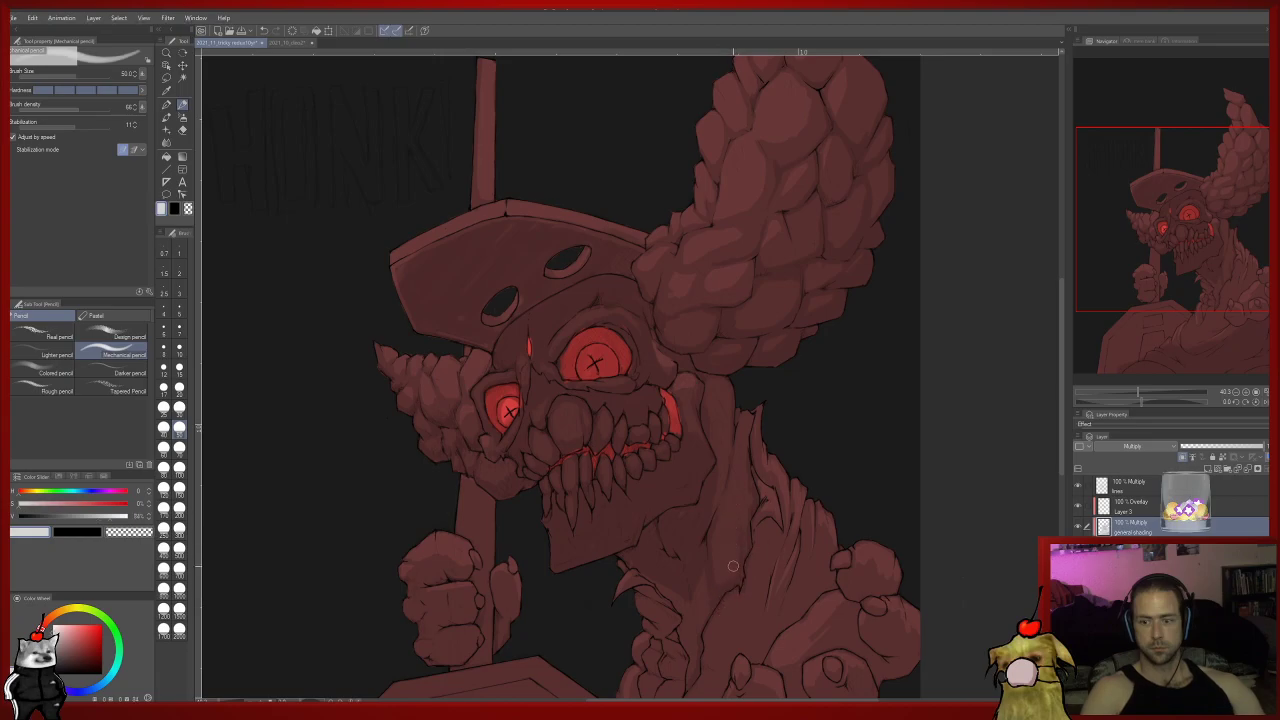
left_click_drag(722, 557, 748, 487)
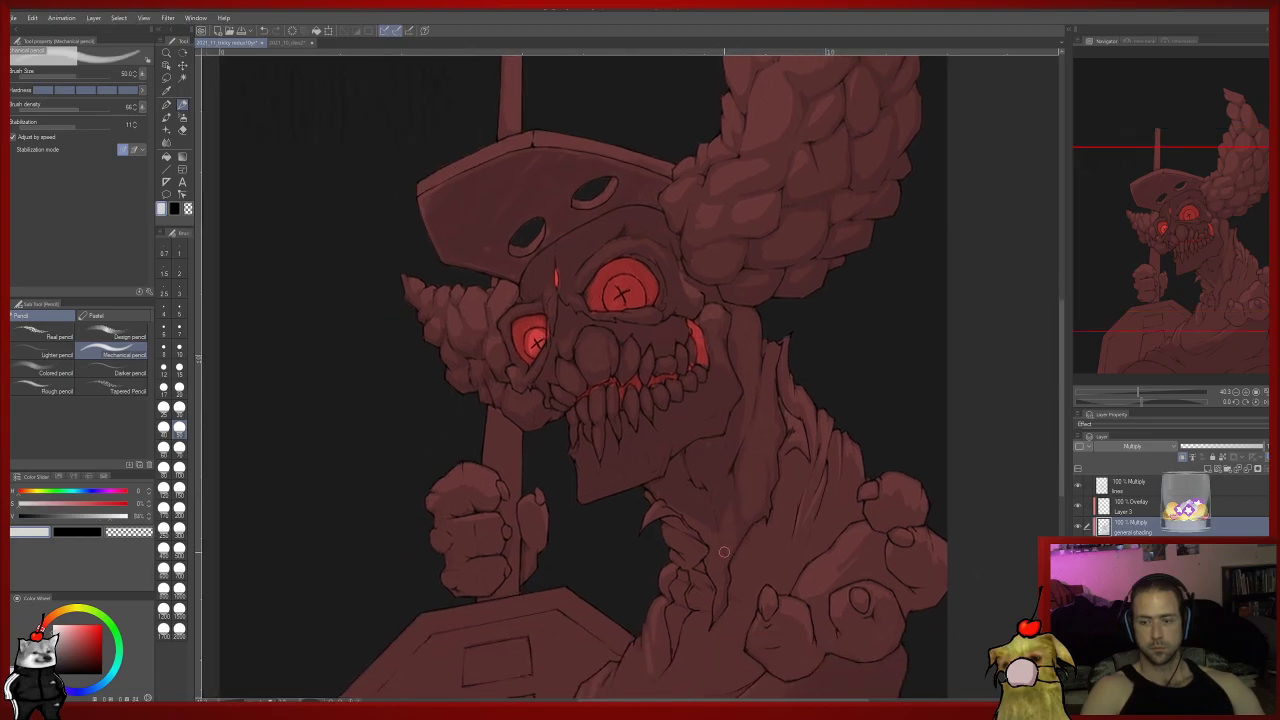
left_click_drag(740, 537, 681, 468)
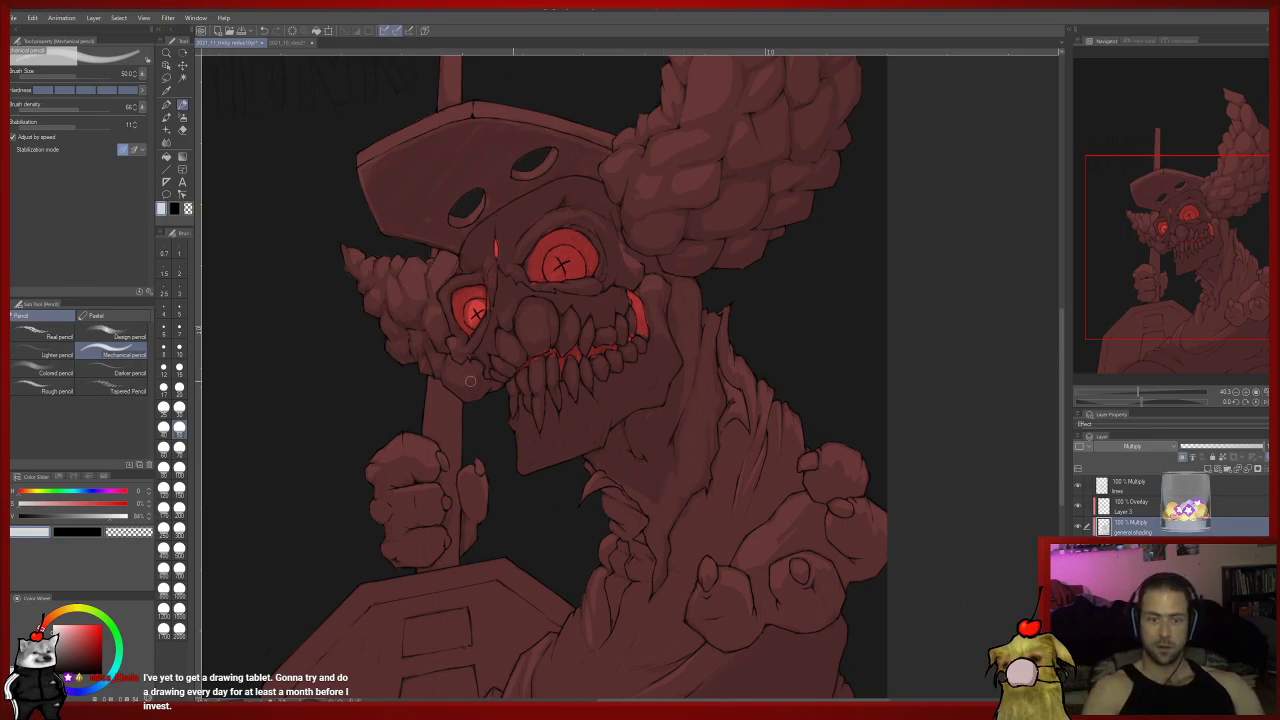
Refine the shading around the jaw and throat with the Soft eraser and the Mechanical pencil at size 20.
left_click(179, 388)
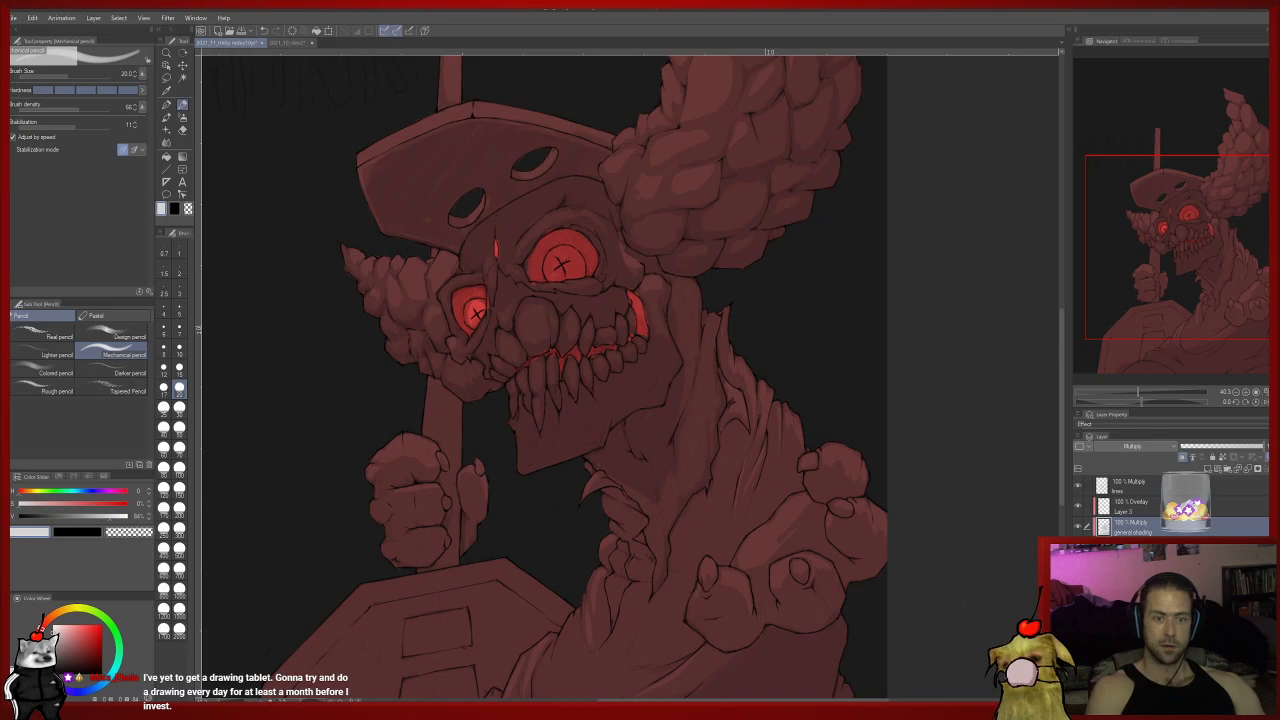
key("e")
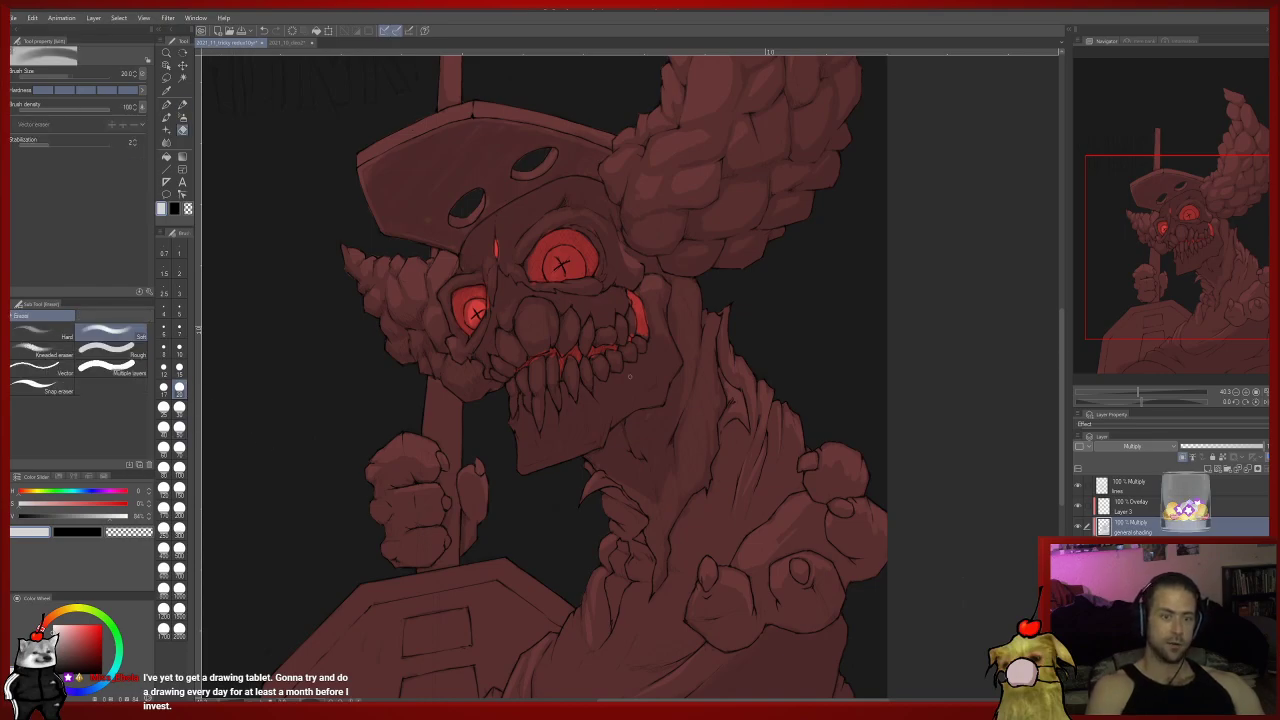
key("p")
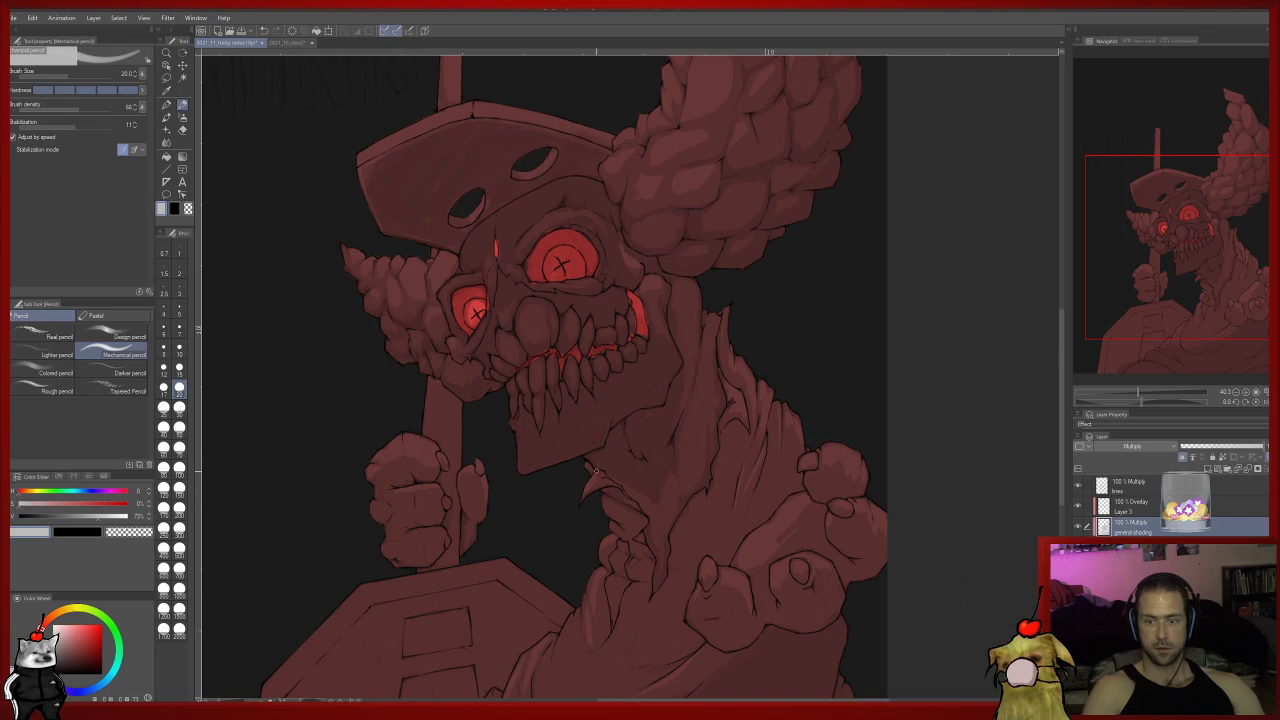
mouse_move(648, 424)
left_mouse_down()
mouse_move(667, 359)
mouse_move(670, 426)
left_mouse_up()
Shade the folds between the base of the neck and the shoulder with the Mechanical pencil at size 20.
left_click_drag(684, 499, 690, 332)
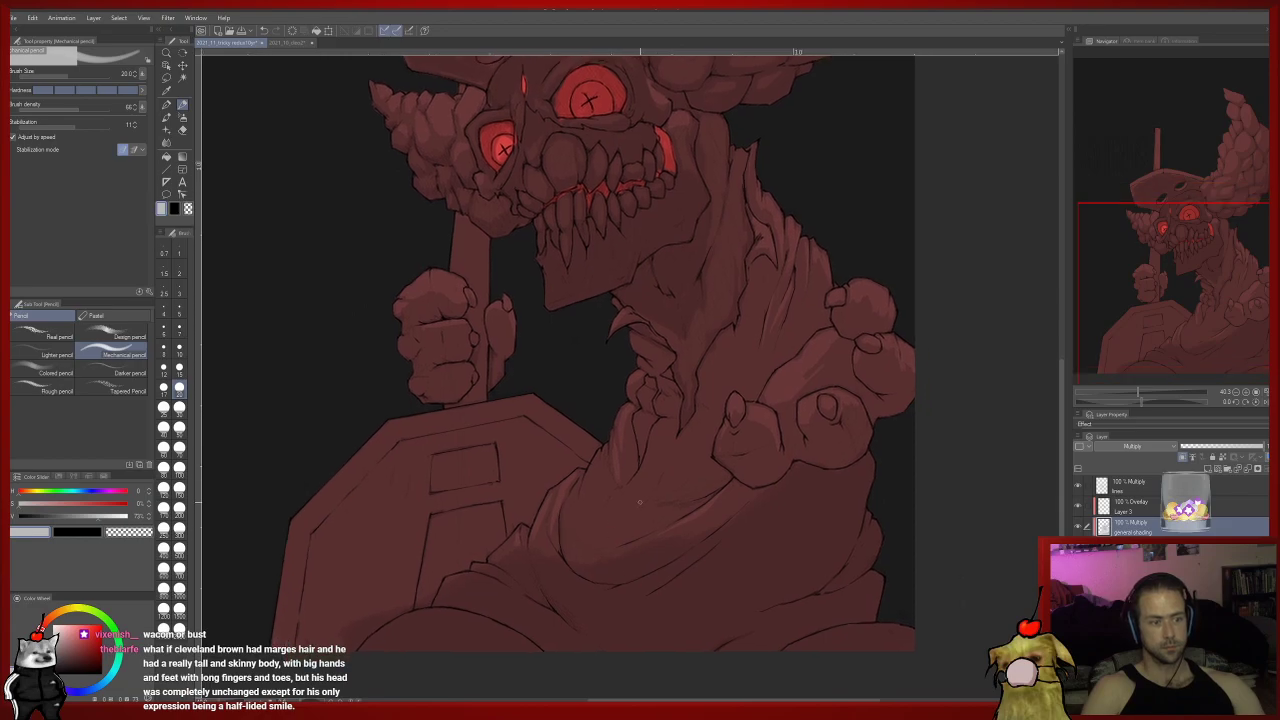
left_click_drag(608, 476, 570, 527)
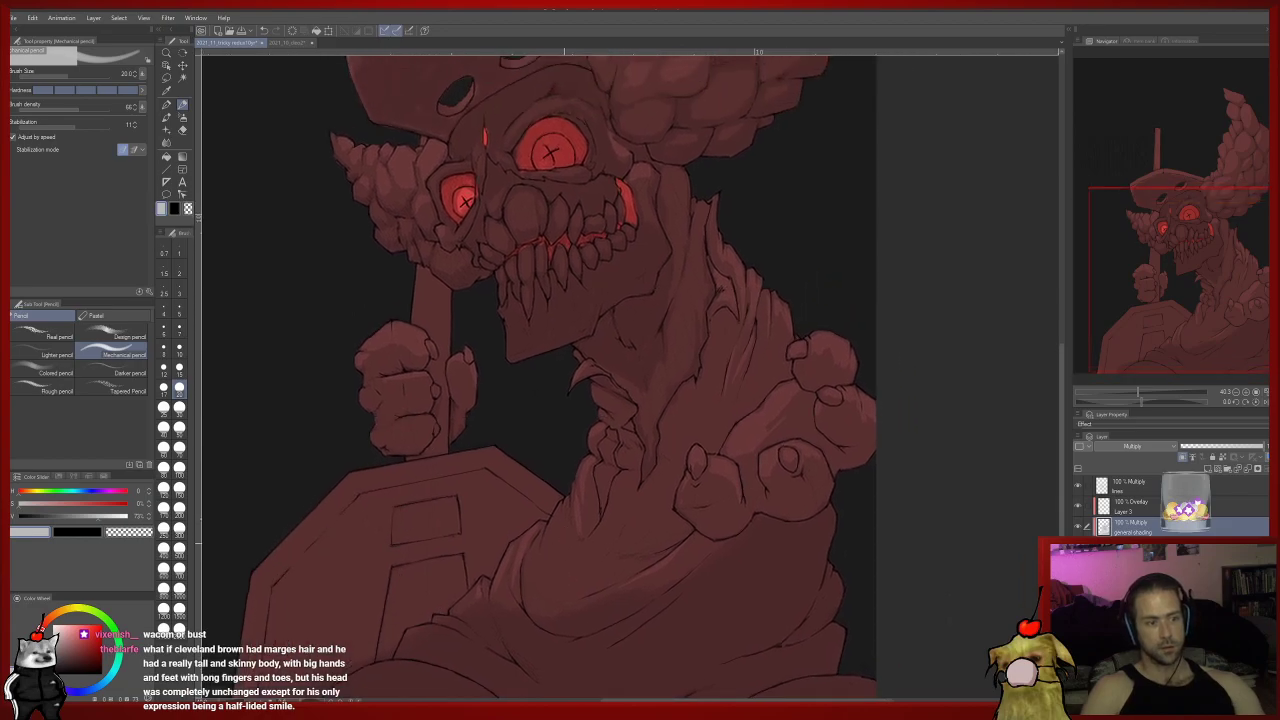
left_click_drag(590, 517, 575, 528)
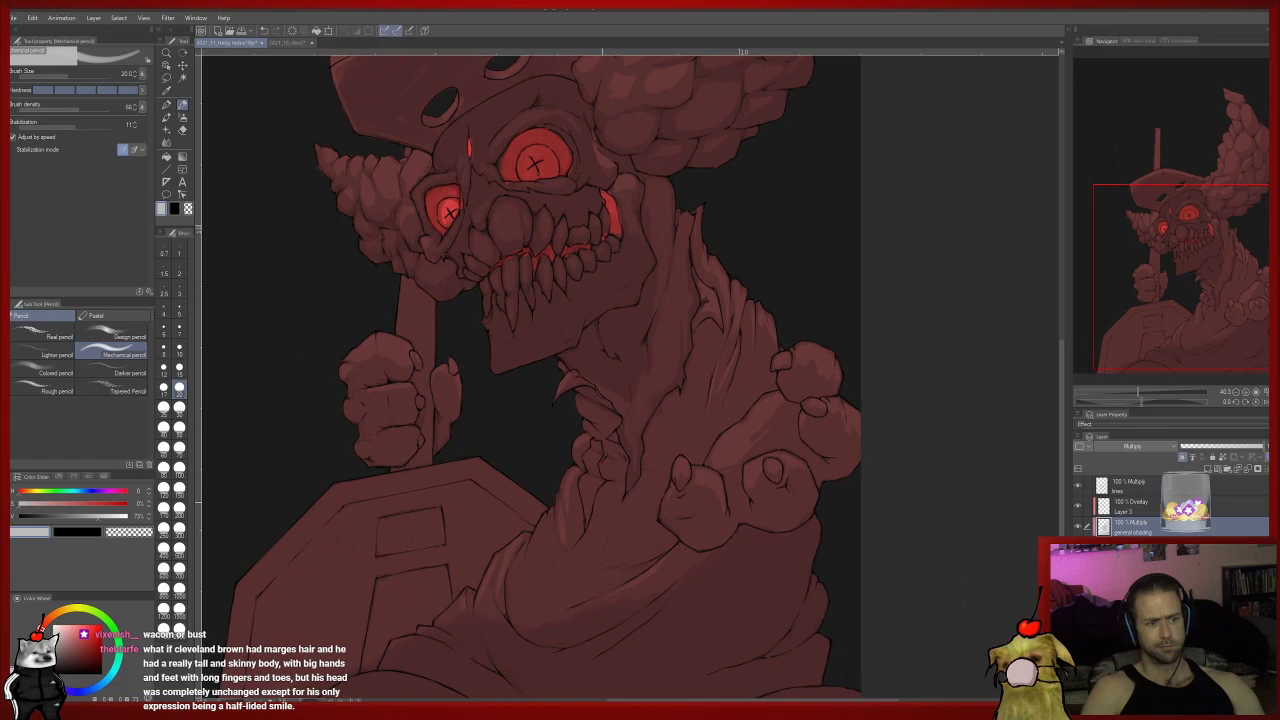
left_click_drag(652, 561, 656, 512)
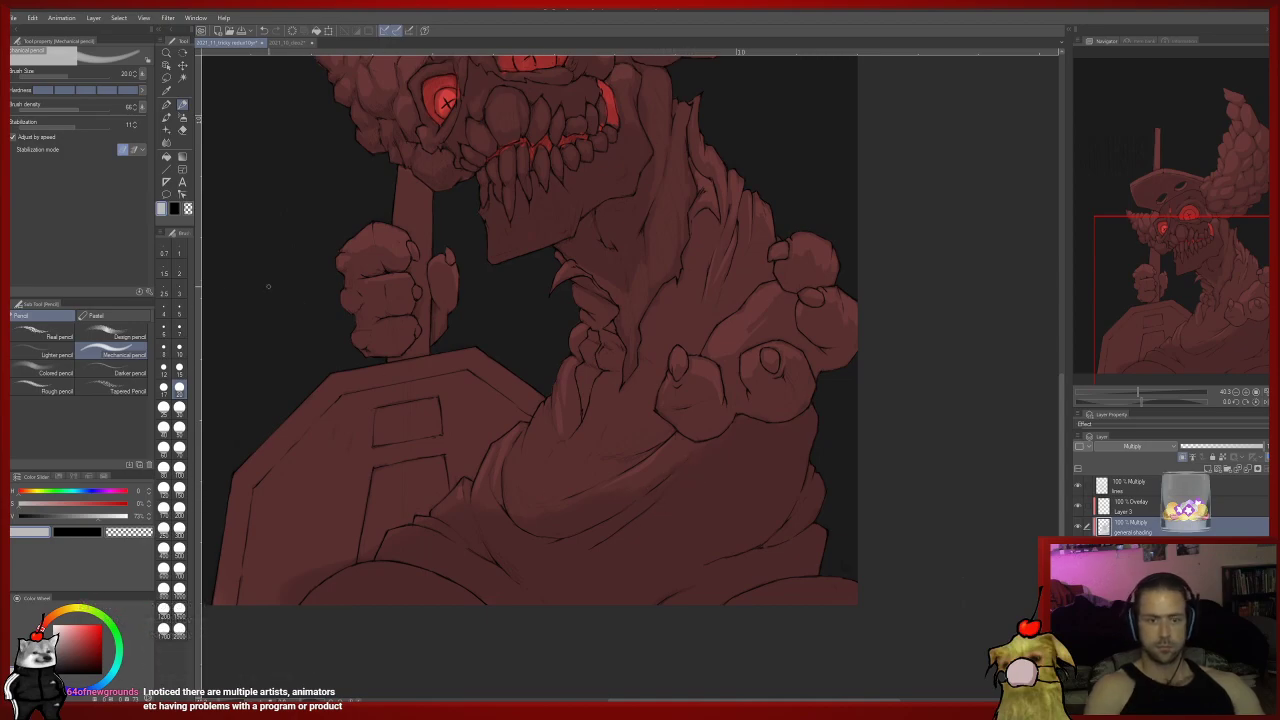
Broaden the shadows along the large shoulder fold with the Mechanical pencil at size 50, sampling tones from the surrounding area.
left_click(179, 430)
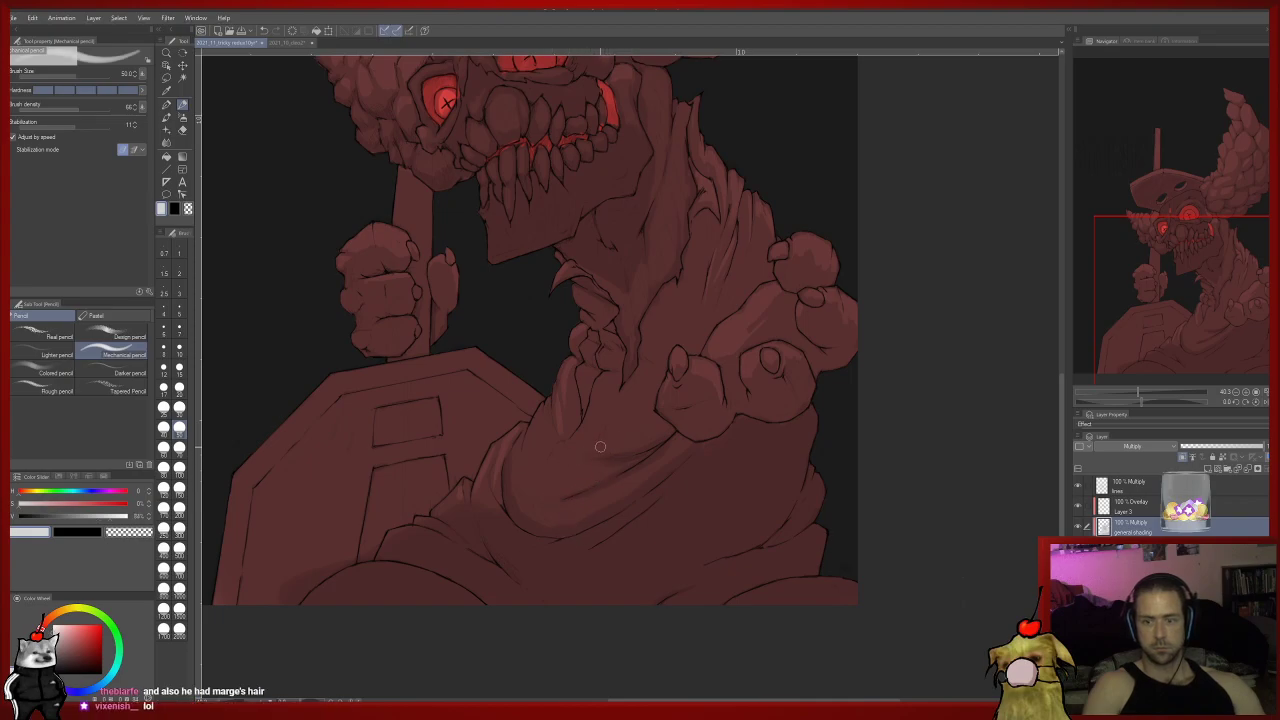
left_click_drag(568, 460, 602, 467)
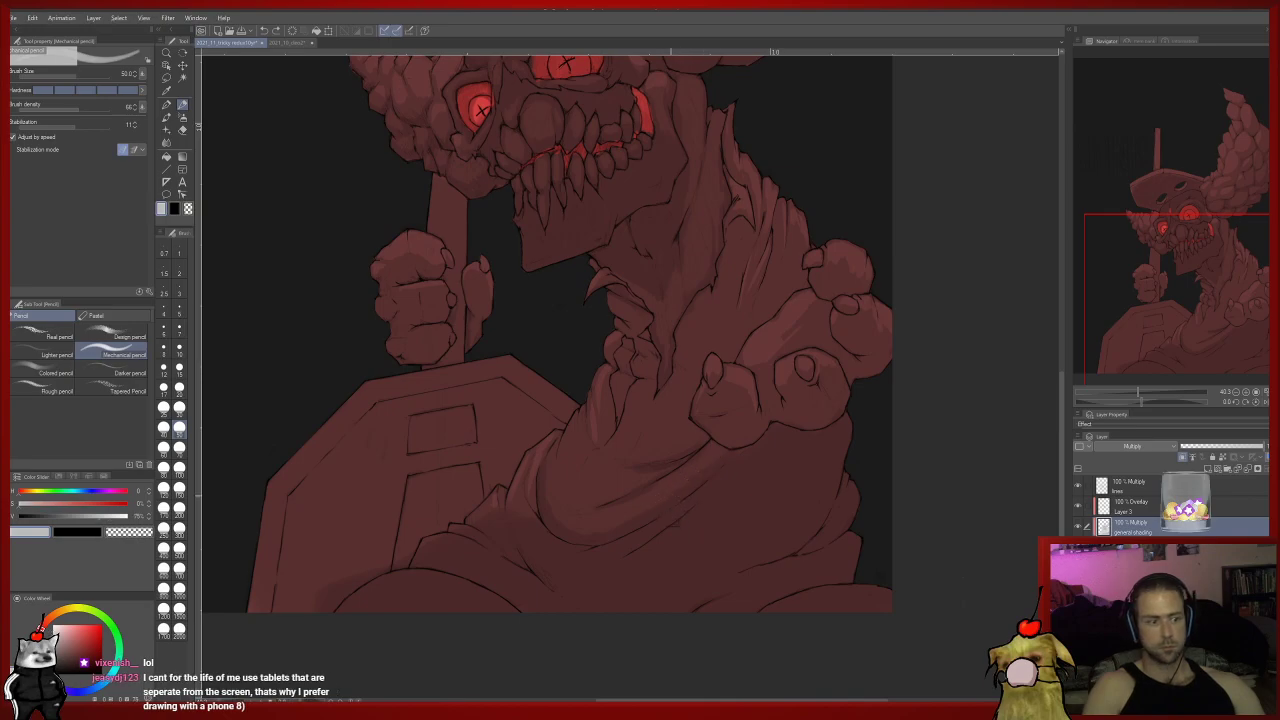
left_click_drag(664, 497, 629, 507)
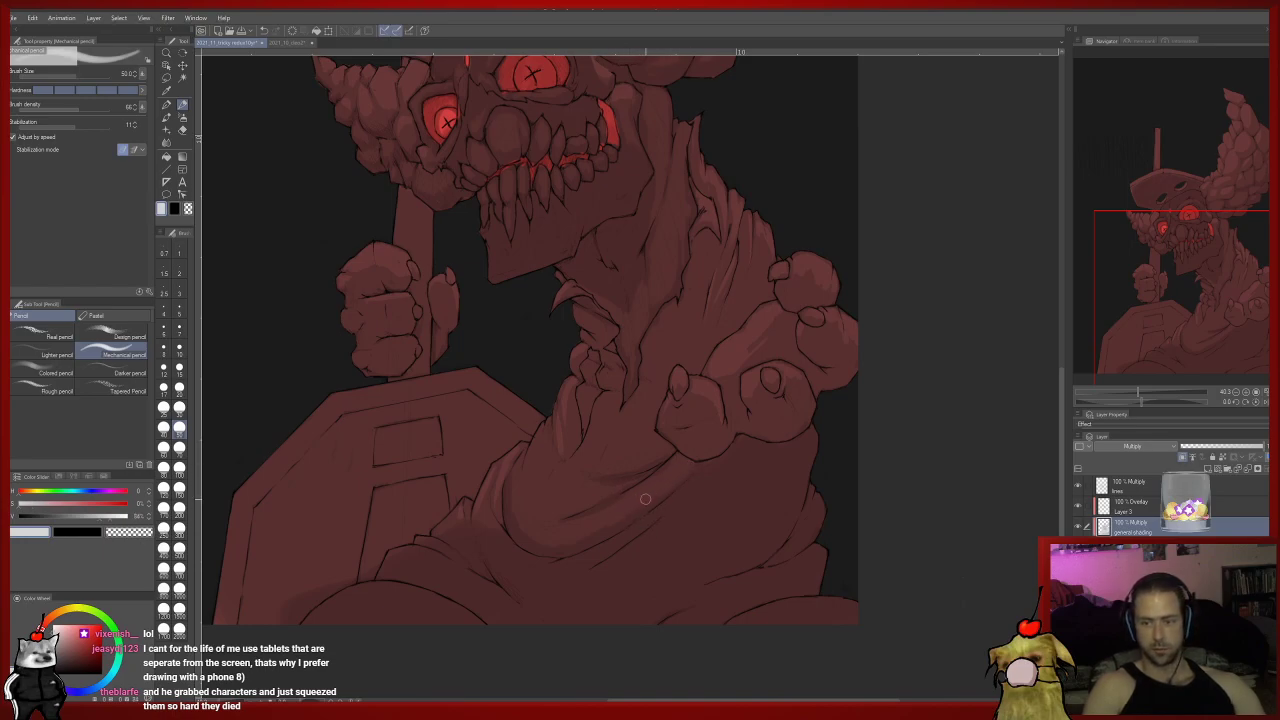
left_click(531, 566, "alt")
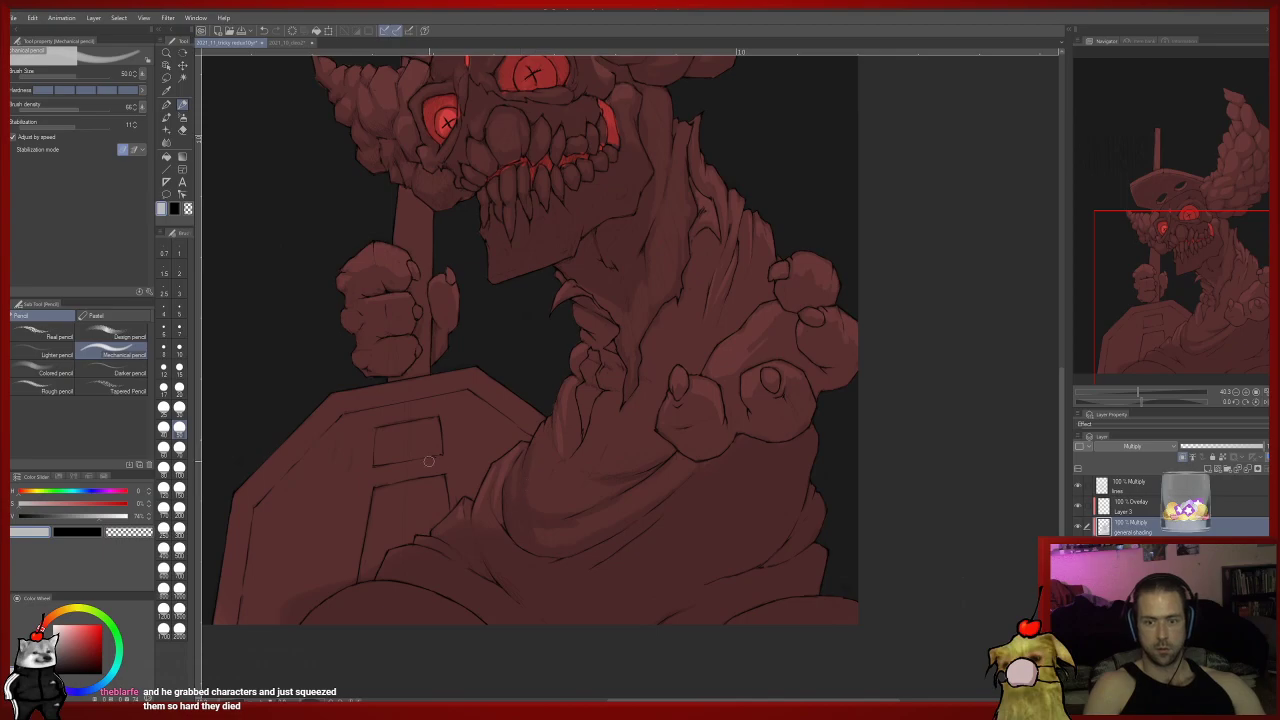
Refine the folds beside the tombstone-shaped slab with the Soft eraser and the Mechanical pencil at size 30.
key("e")
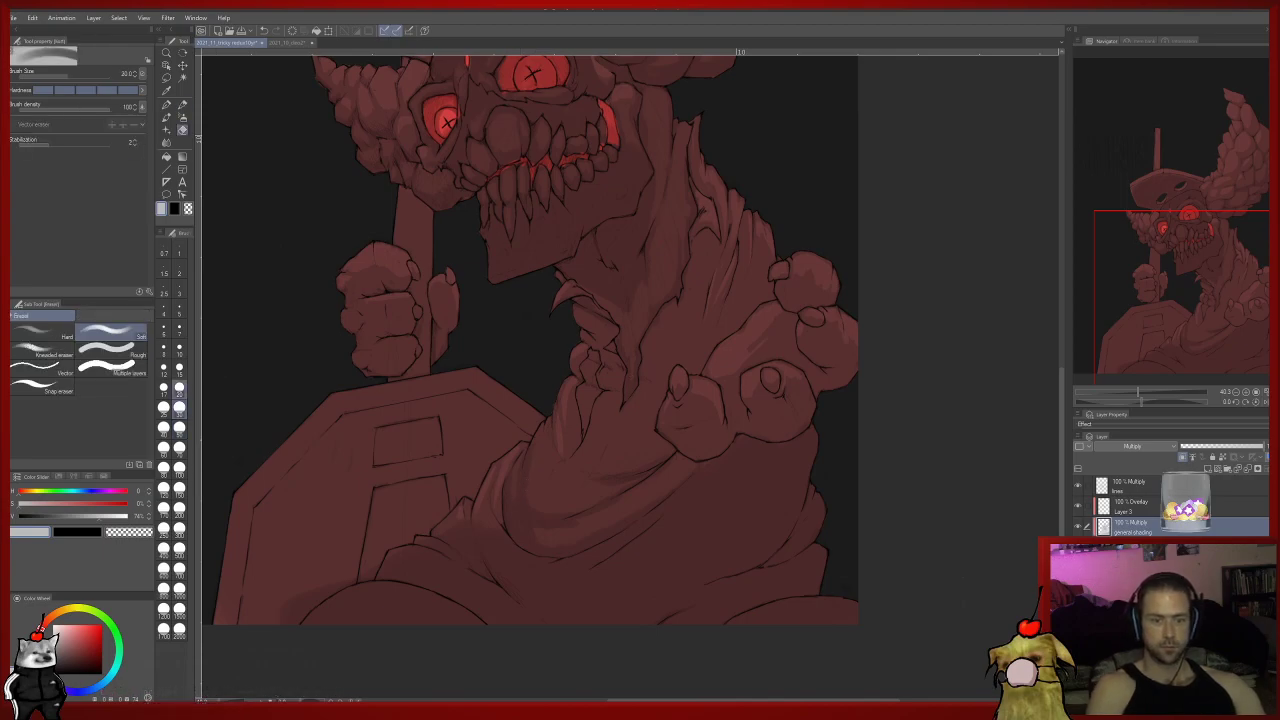
key("p")
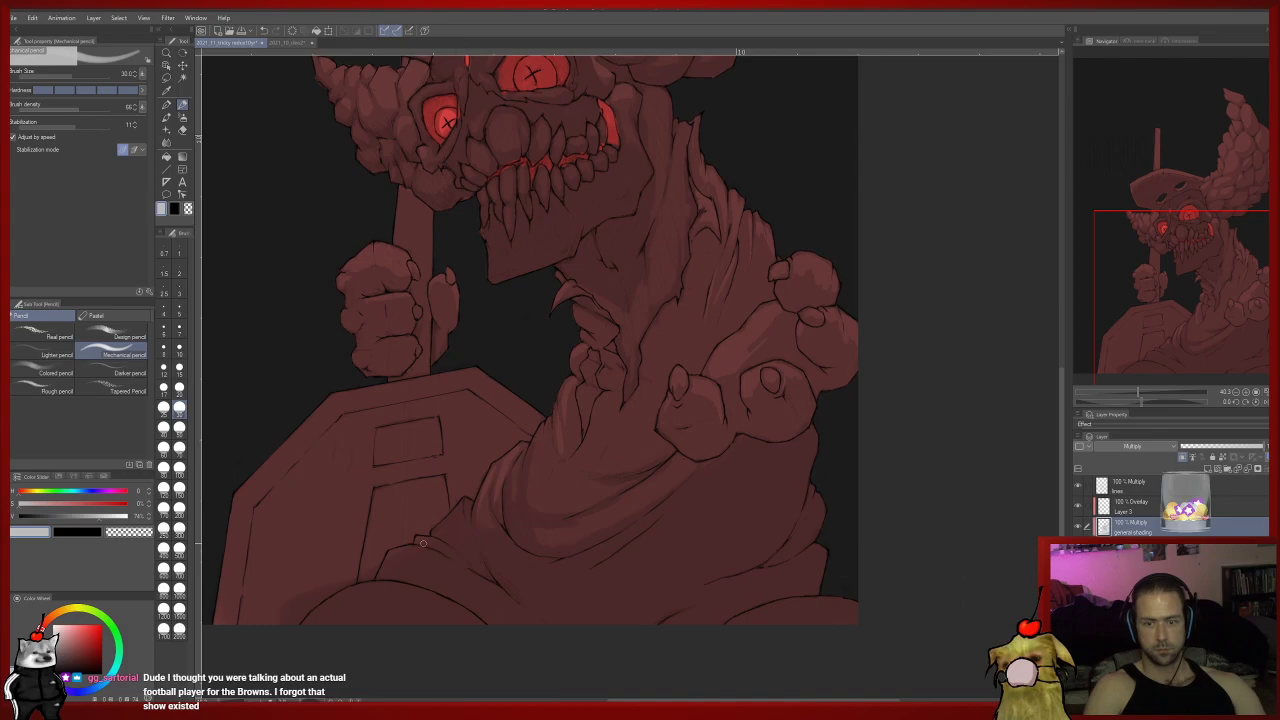
left_click_drag(384, 568, 448, 544)
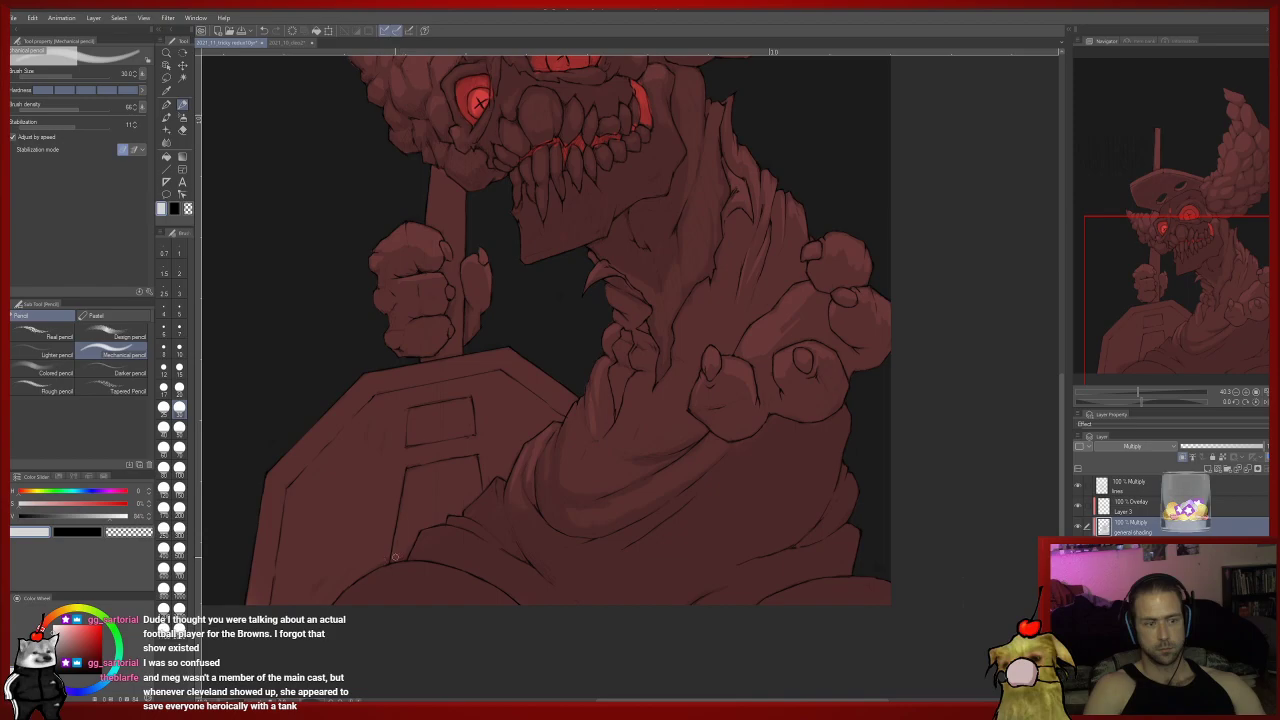
left_click_drag(397, 556, 430, 532)
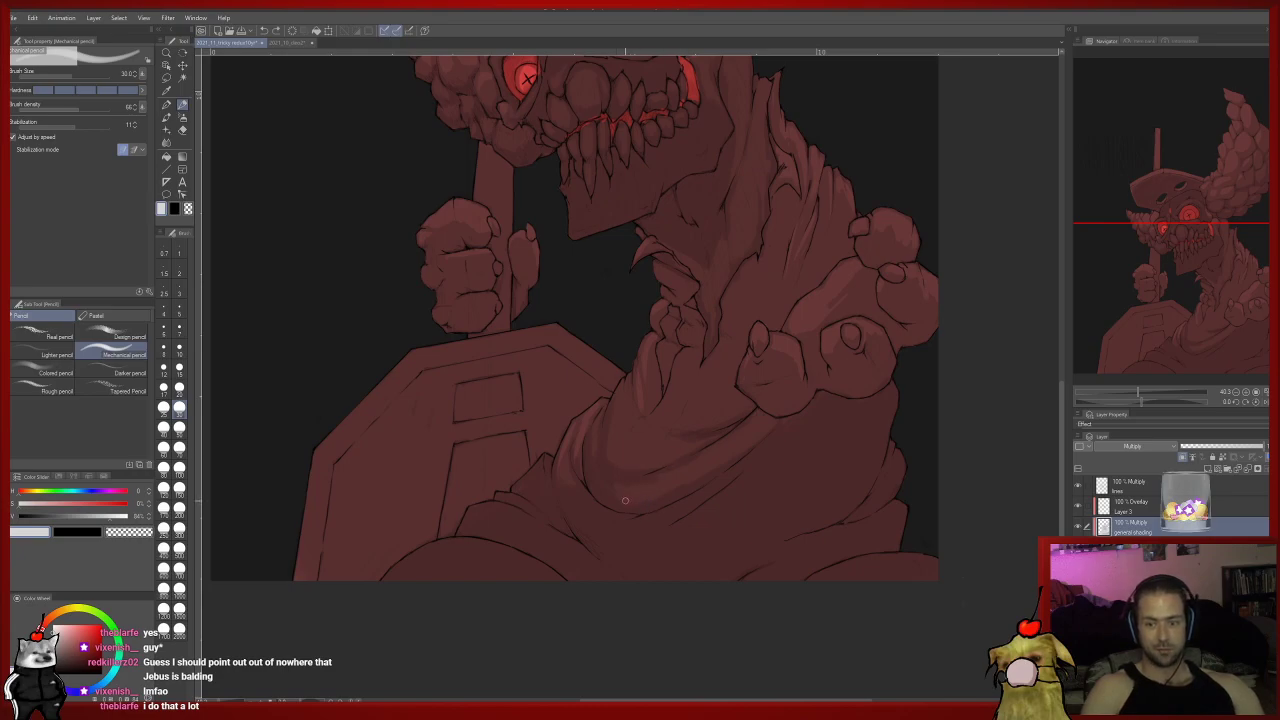
Shade the creases across the upper shoulder below the neck with the Mechanical pencil at size 30, using a sampled darker tone.
left_click(628, 506, "alt")
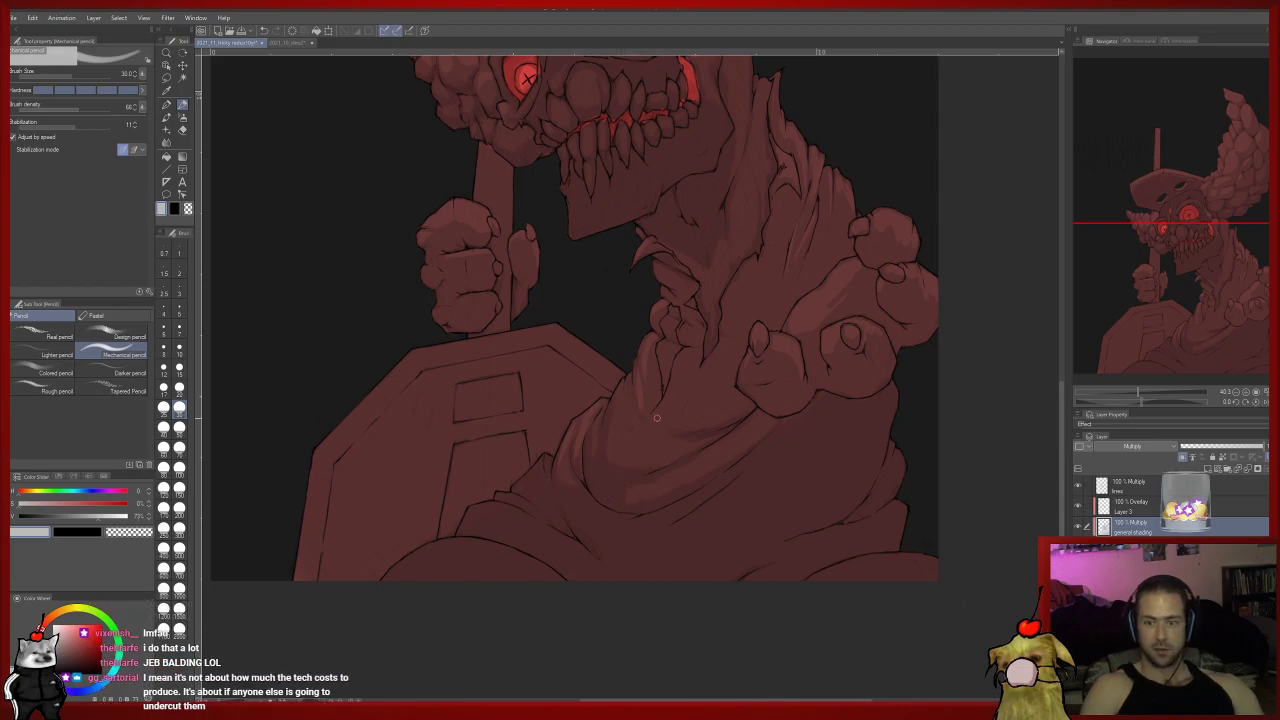
scroll(668, 403, "up", 1)
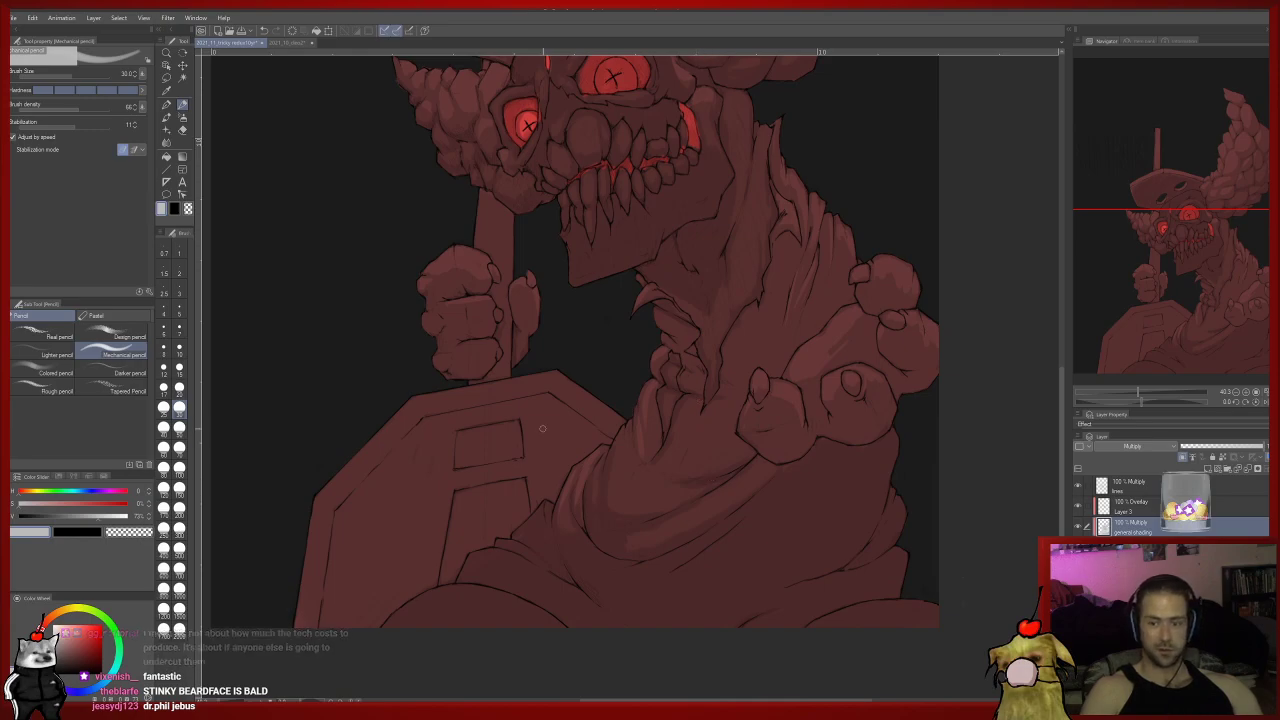
left_click_drag(707, 480, 722, 467)
left_click_drag(616, 443, 628, 443)
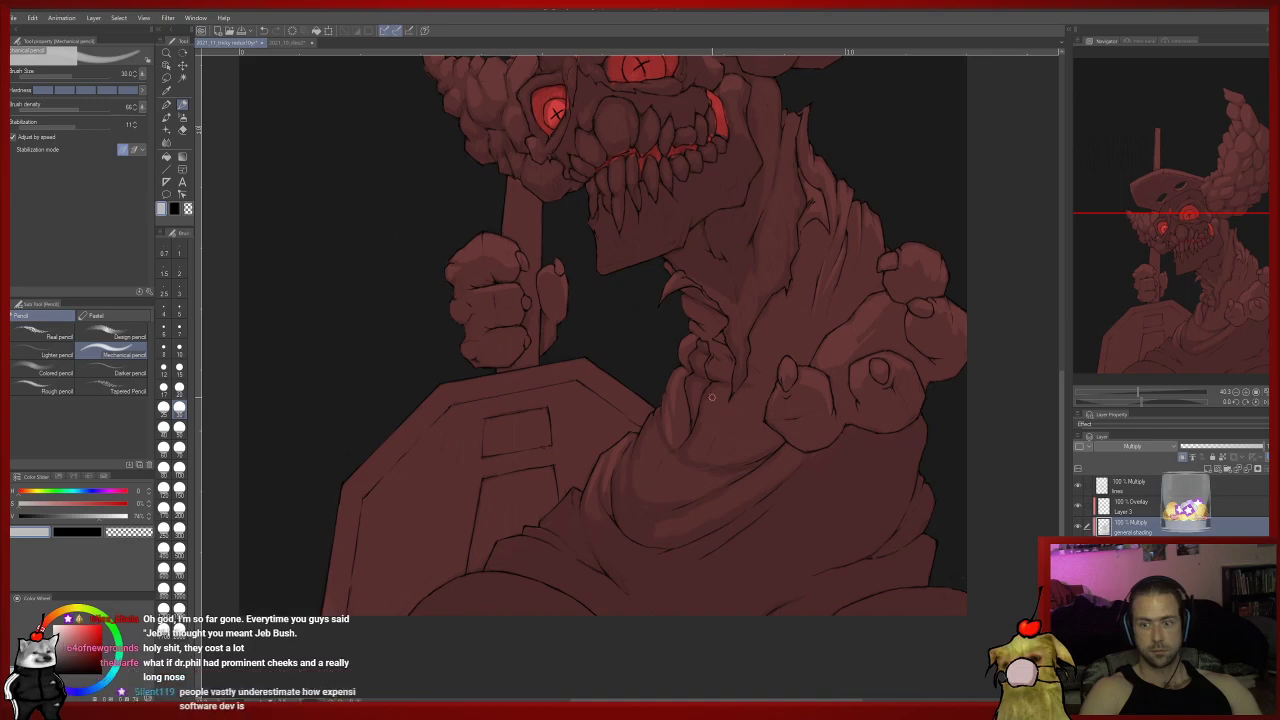
left_click_drag(743, 386, 686, 470)
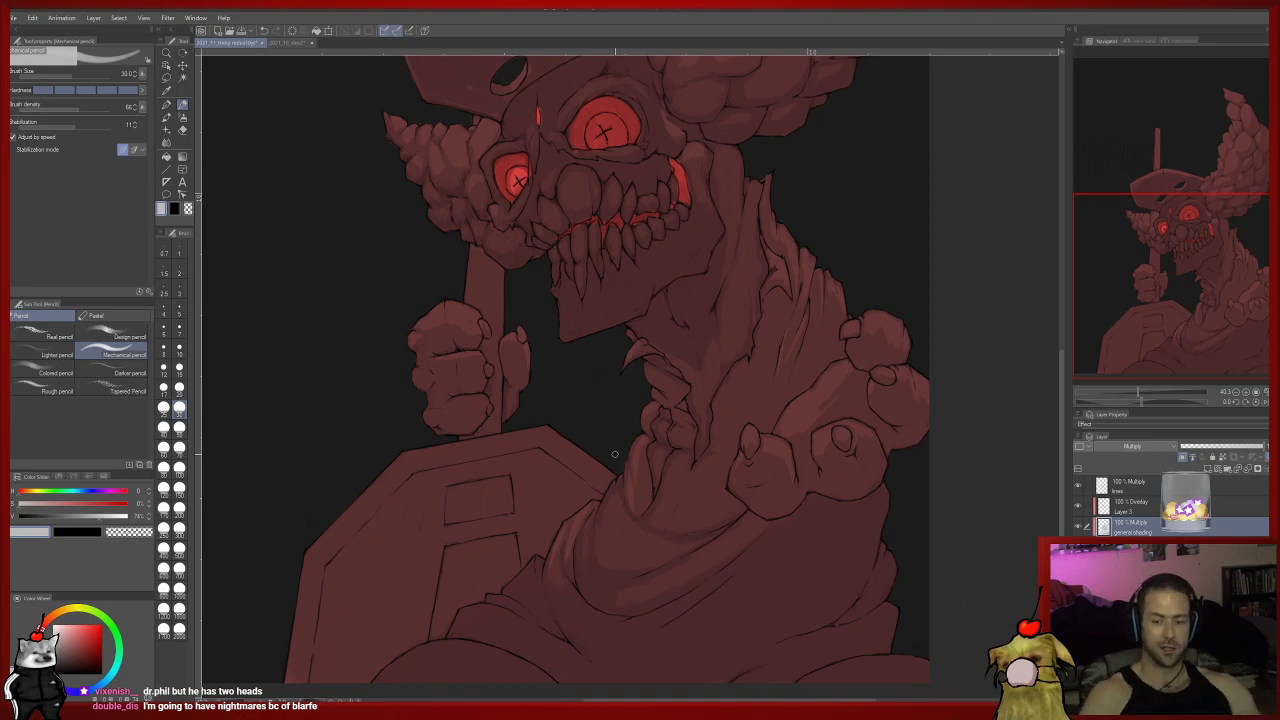
left_click_drag(702, 438, 736, 382)
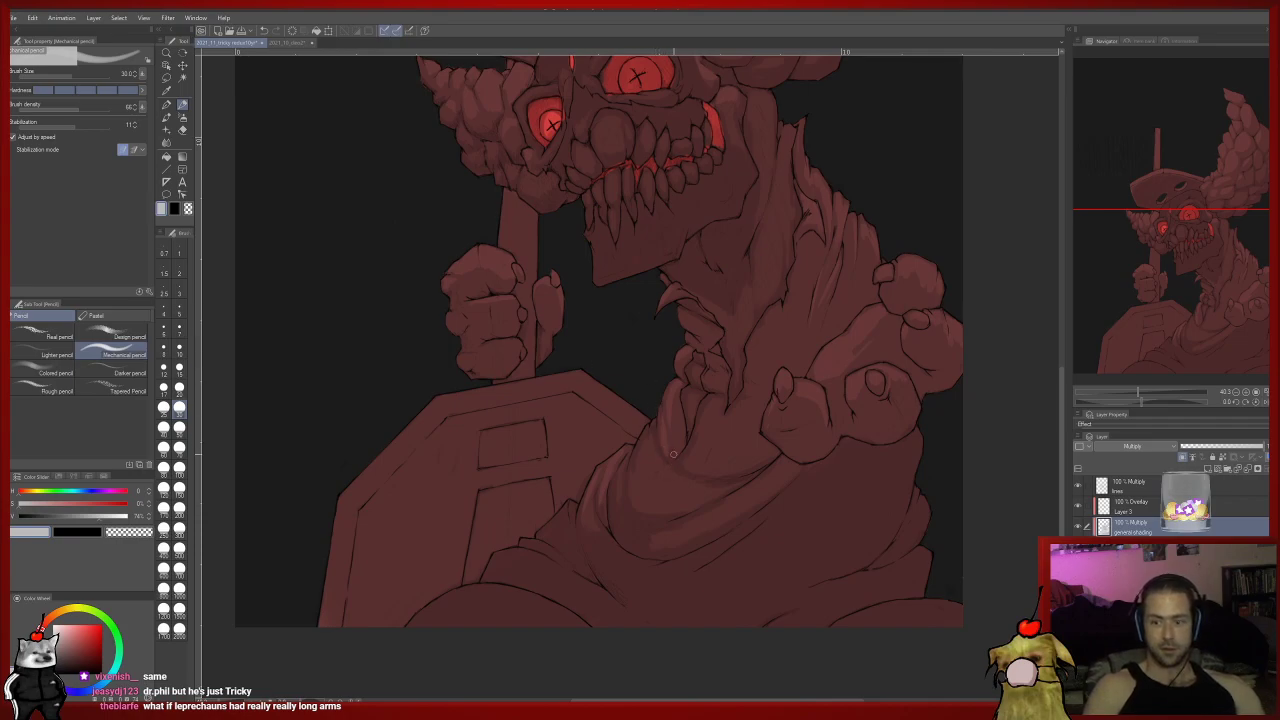
Refine the shading on the narrow folds at the front base of the neck with the Mechanical pencil at size 30, sampling tones.
scroll(670, 440, "up", 2)
scroll(670, 465, "up", 1)
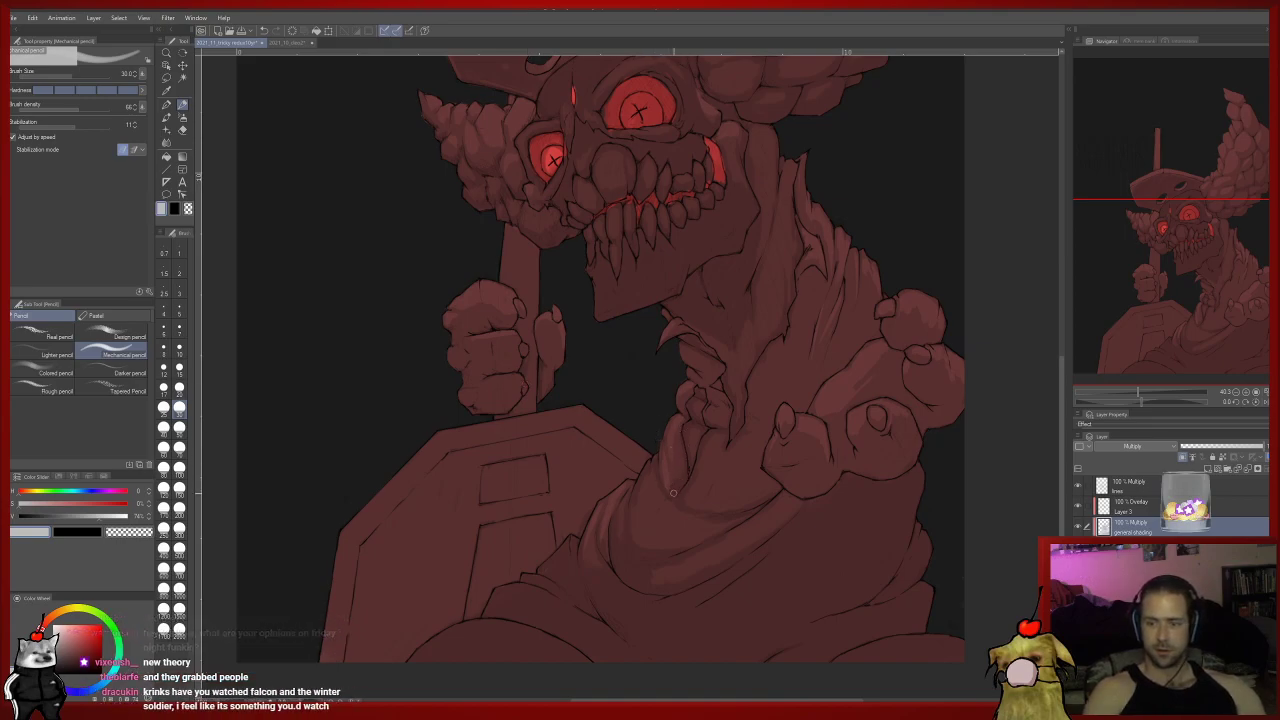
left_click_drag(673, 493, 658, 444)
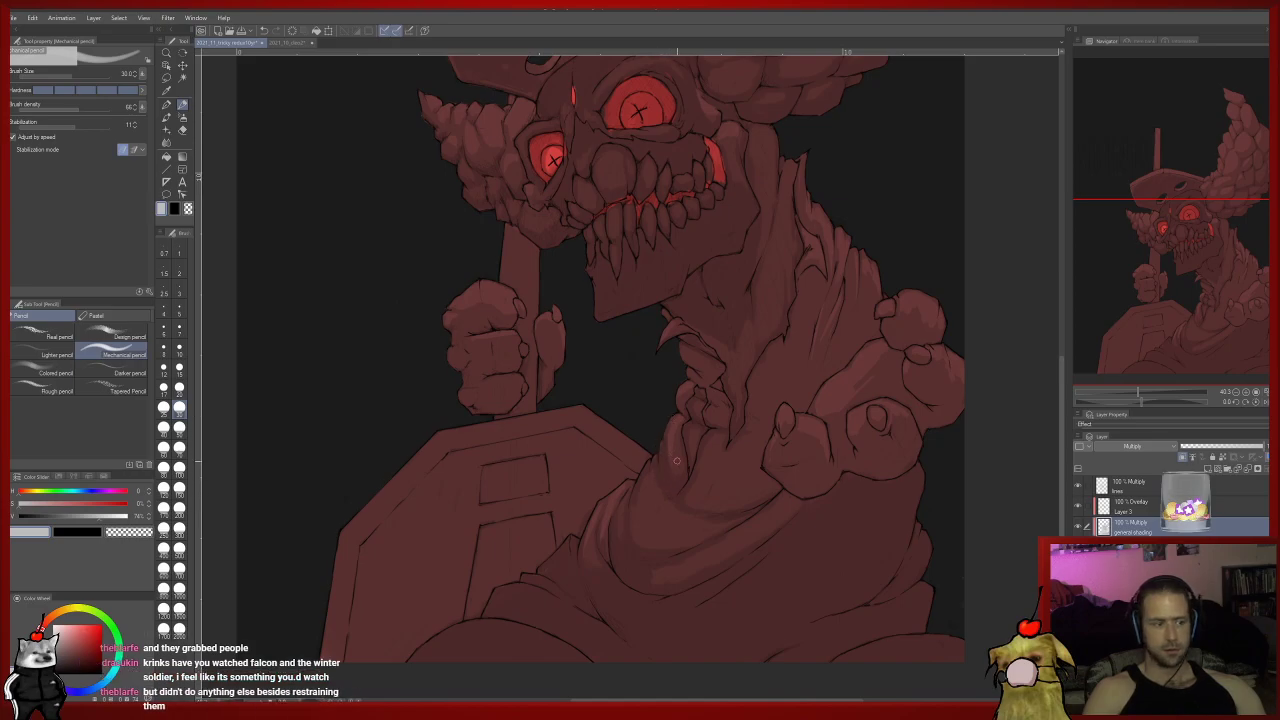
left_click(680, 480, "alt")
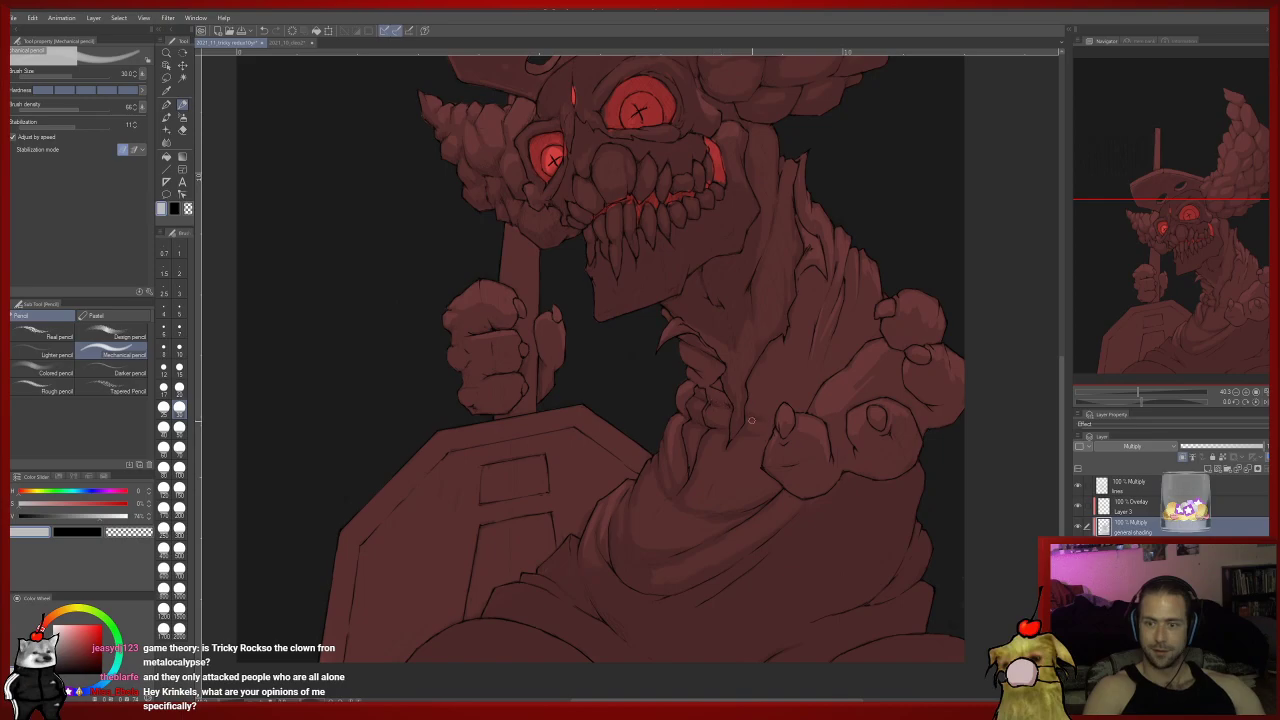
left_click_drag(712, 396, 661, 396)
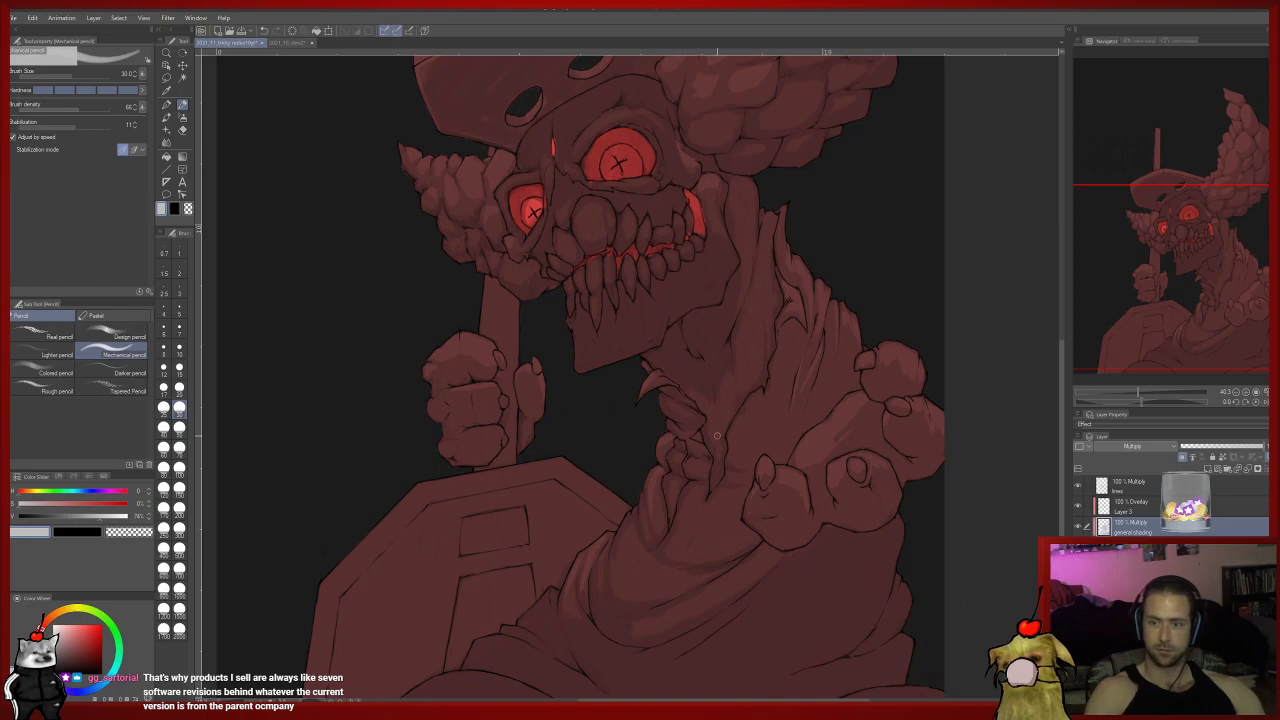
Refine the shadows on the lower neck and upper shoulder folds with the Mechanical pencil at size 30.
scroll(700, 420, "up", 1)
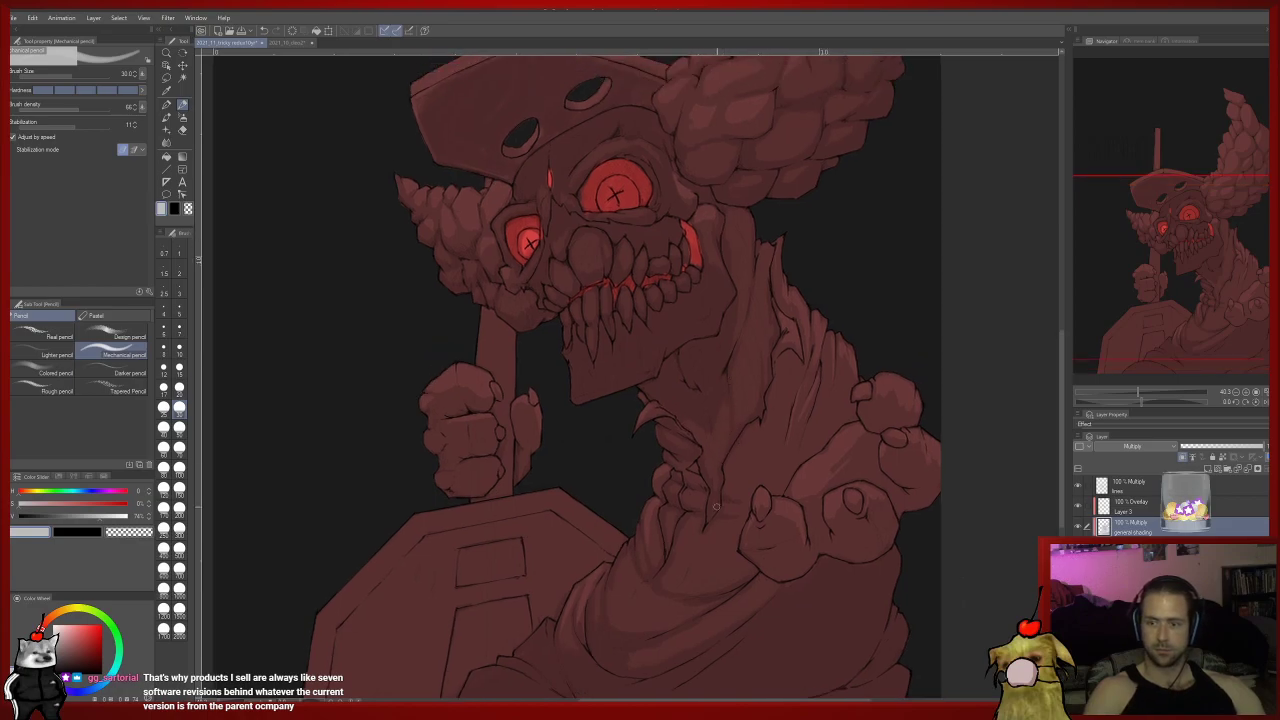
left_click_drag(718, 504, 680, 493)
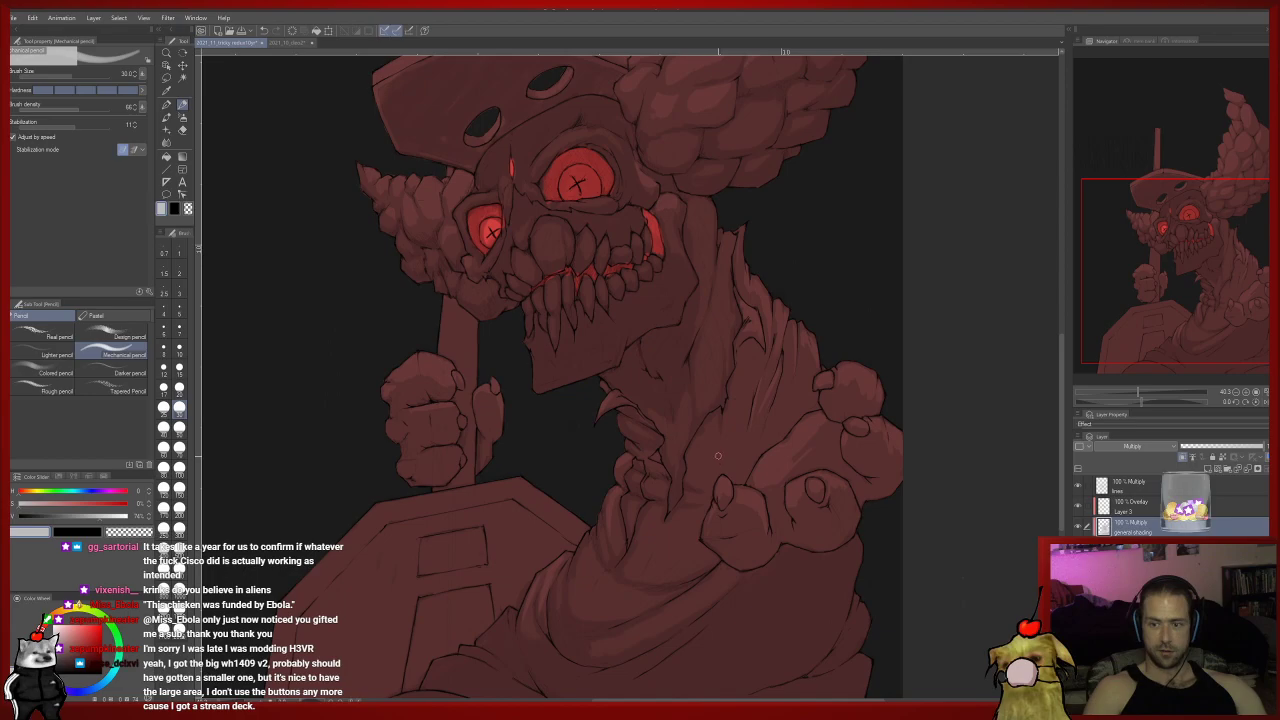
left_click_drag(716, 457, 743, 401)
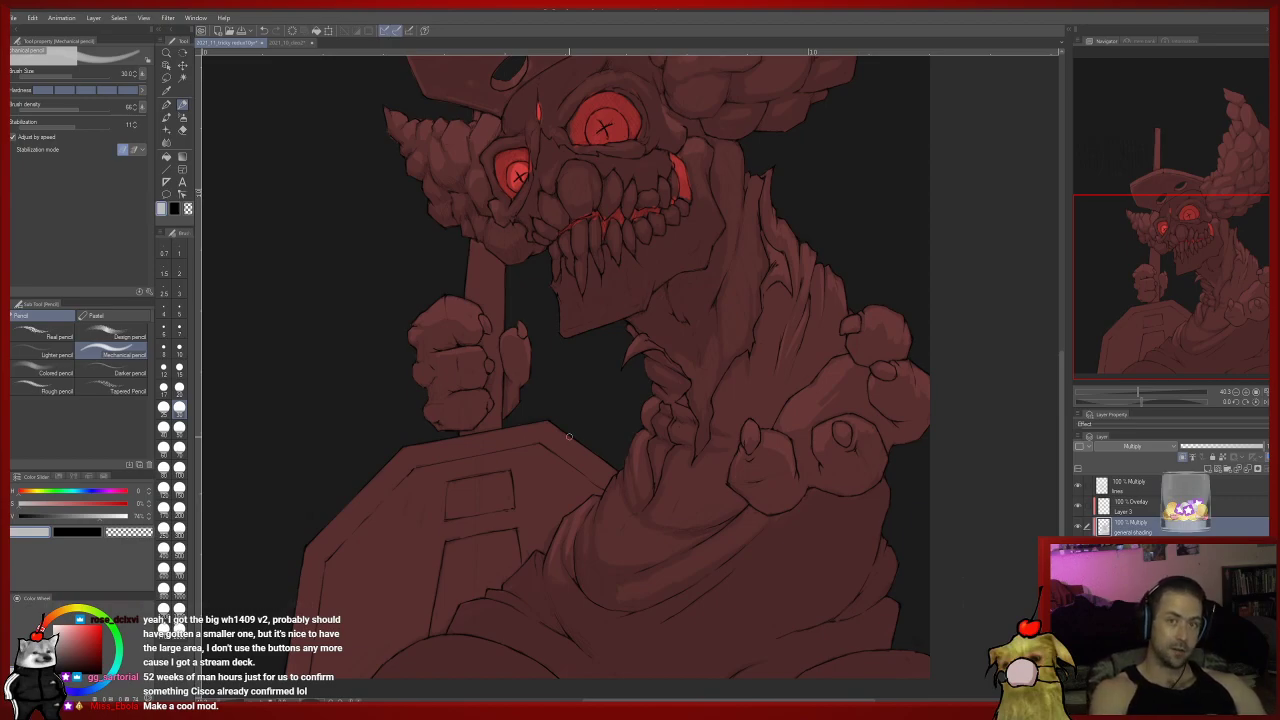
left_click_drag(549, 580, 575, 536)
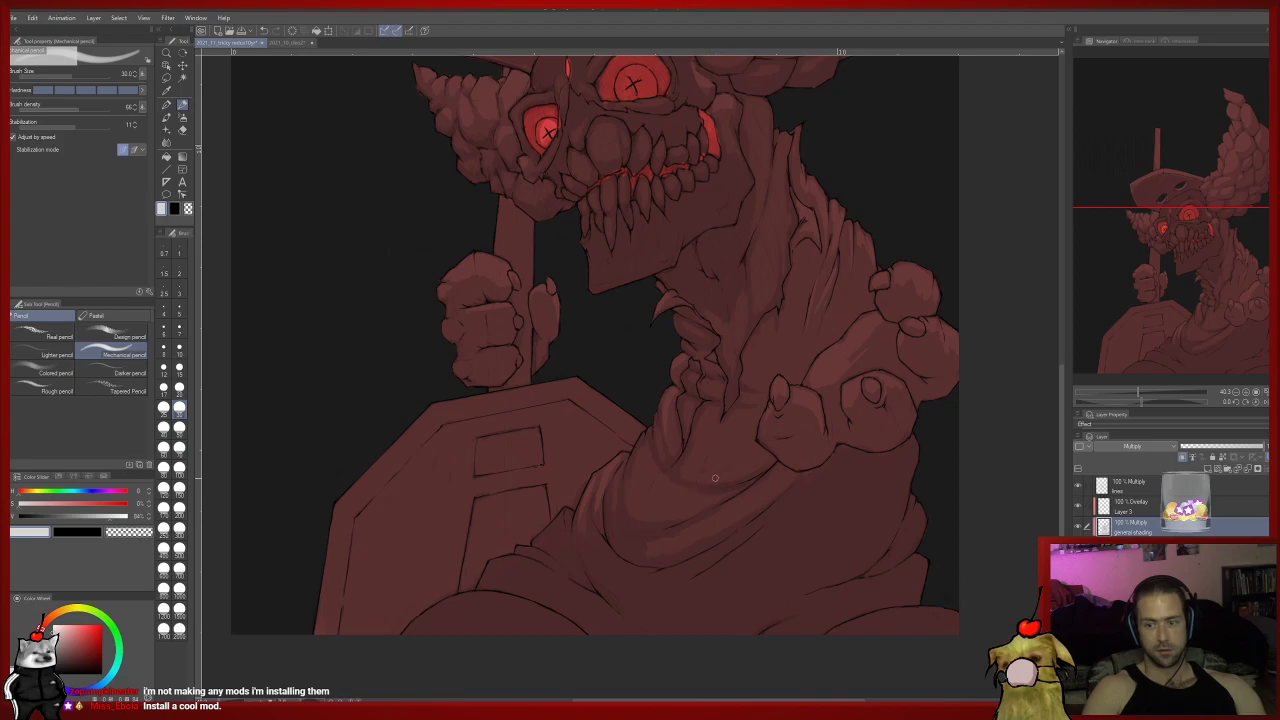
left_click_drag(707, 463, 653, 408)
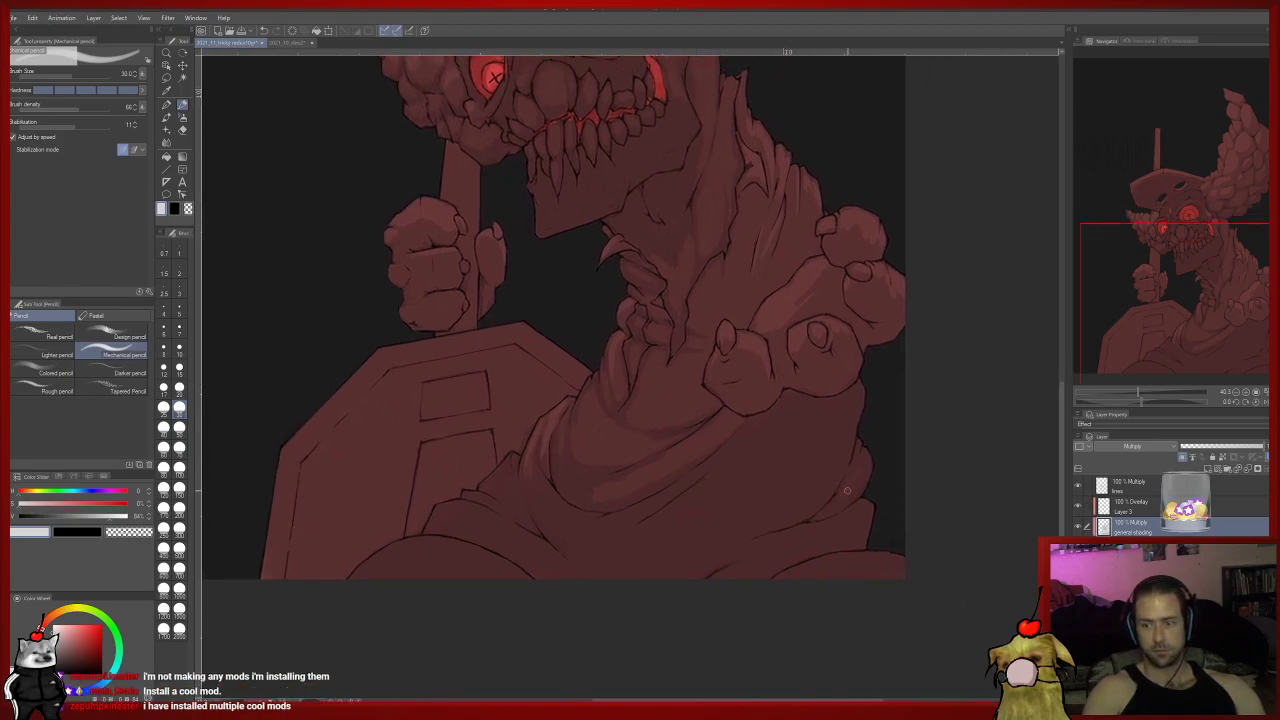
Check the overall shading of the figure and save the illustration.
left_click_drag(826, 506, 870, 700)
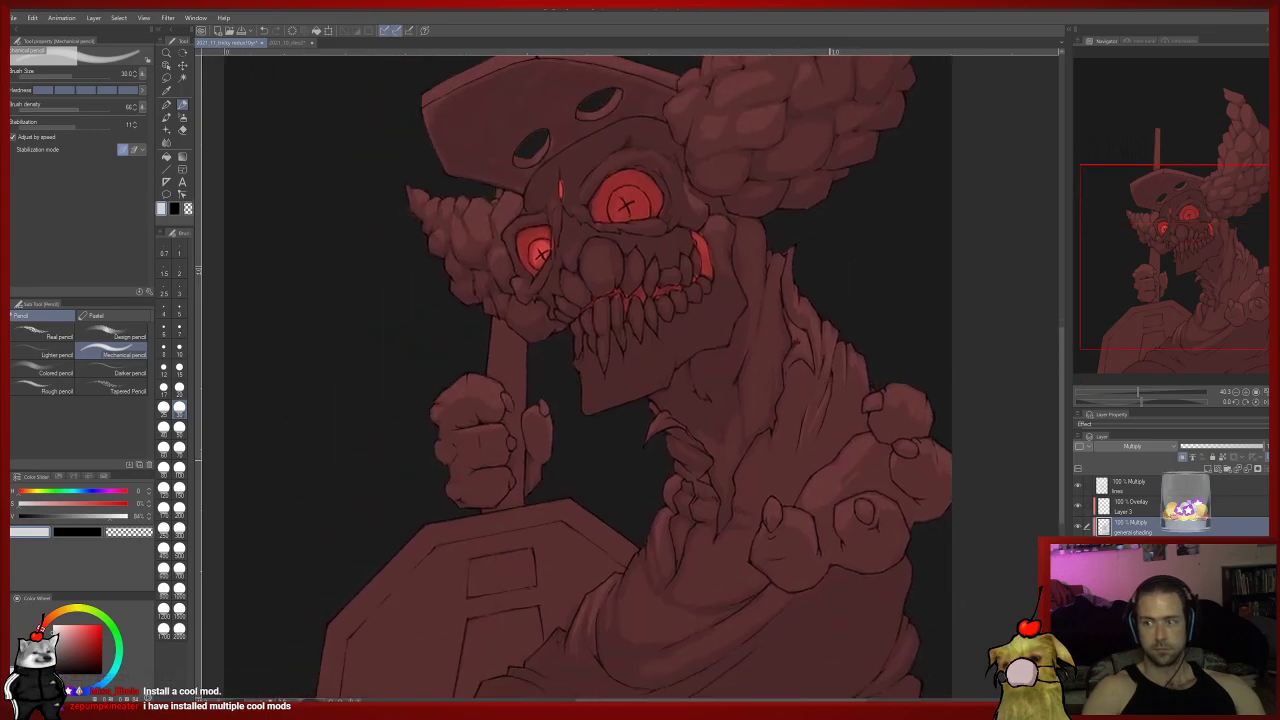
scroll(684, 378, "down", 1)
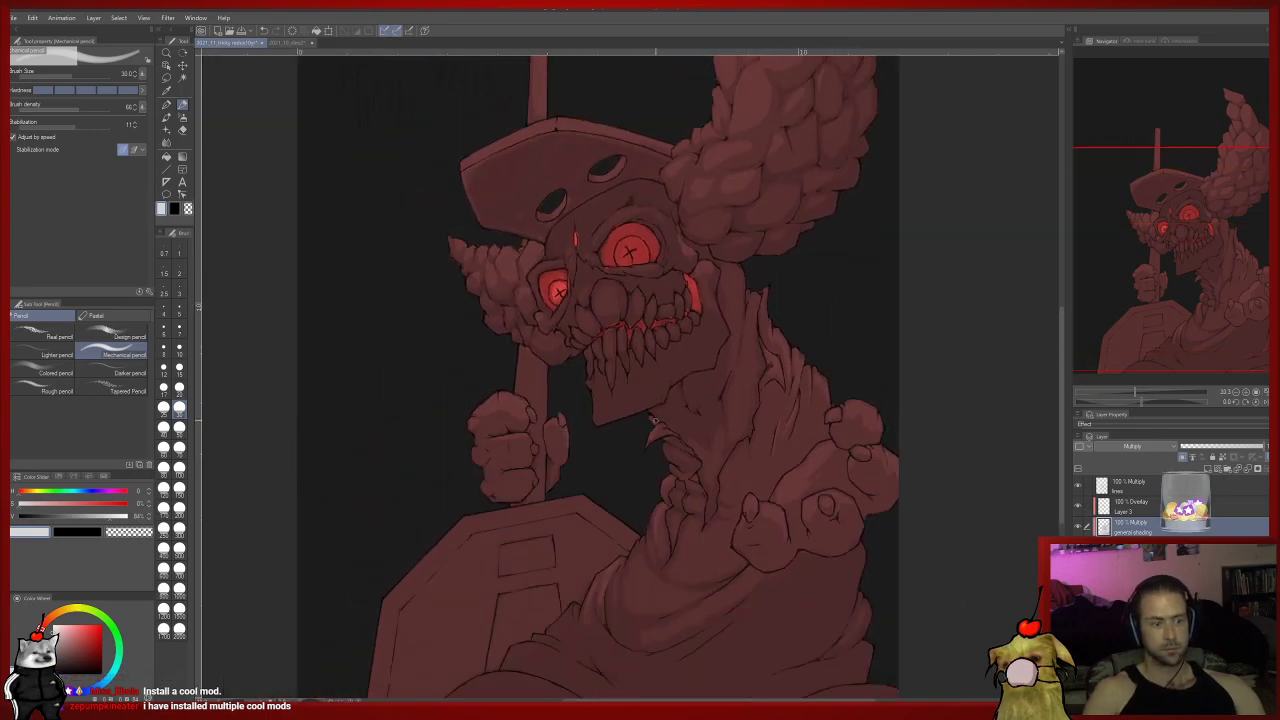
left_click_drag(681, 376, 670, 416)
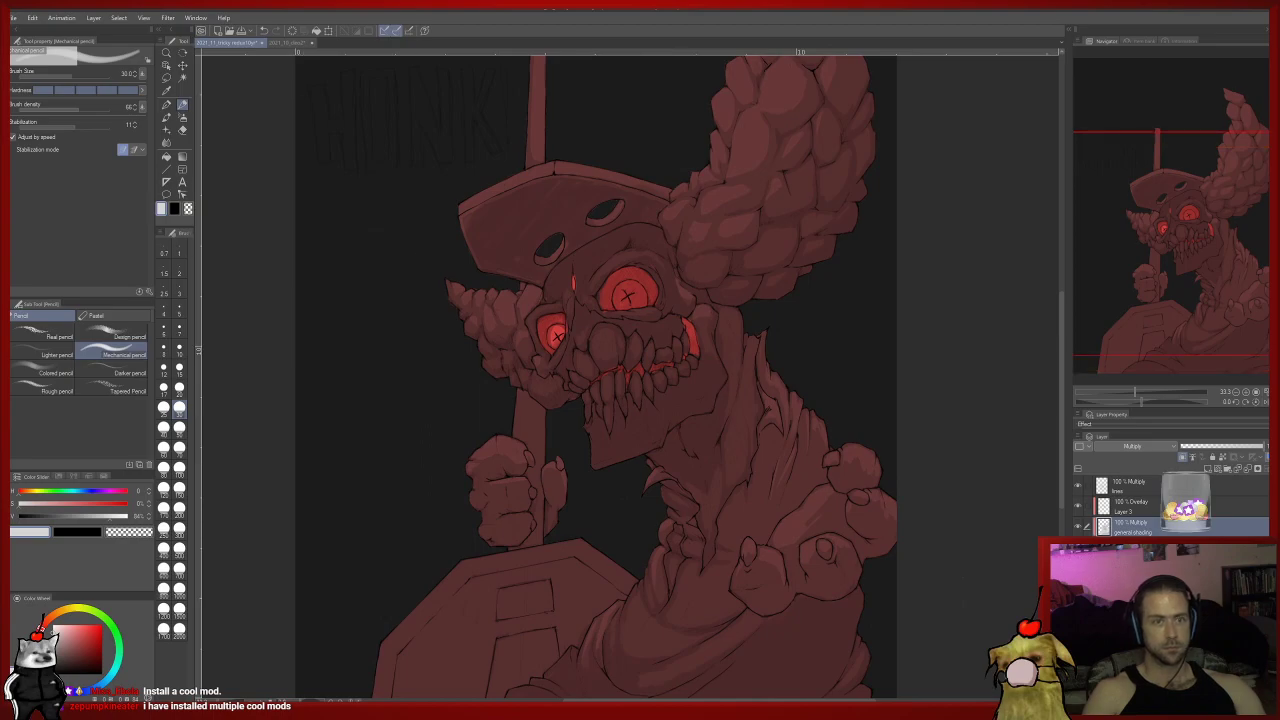
left_click(13, 18)
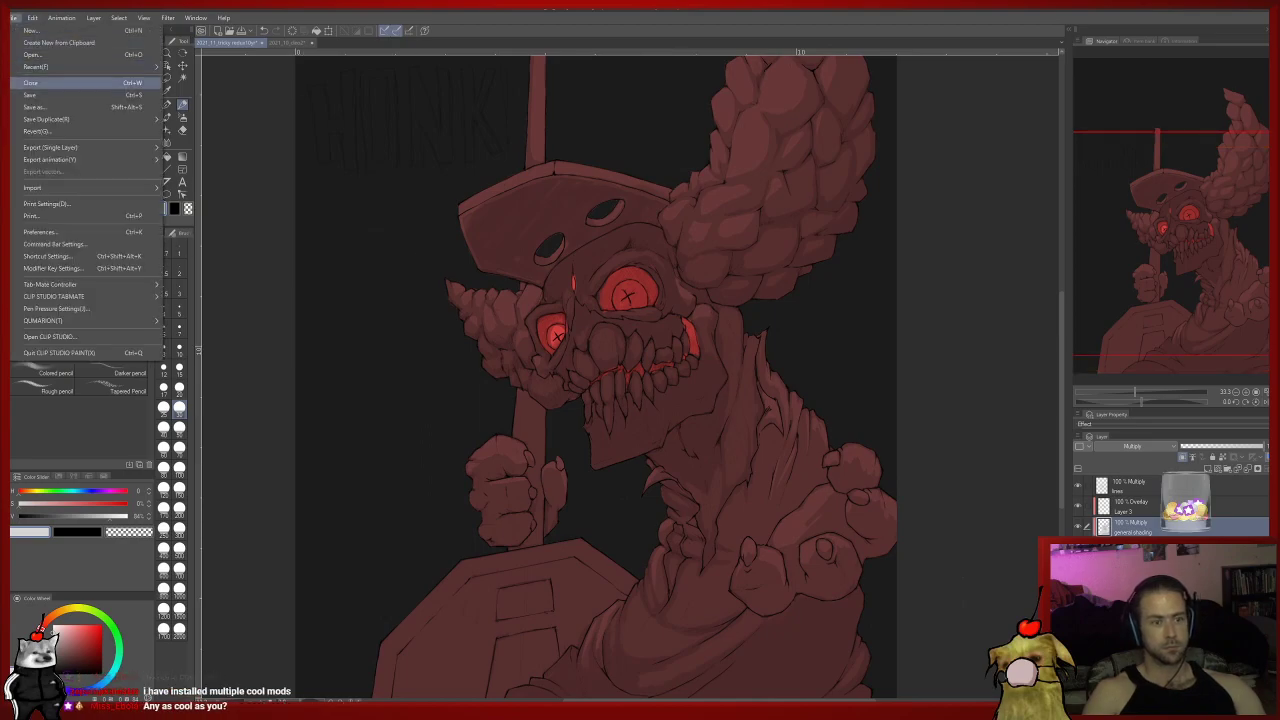
left_click(30, 95)
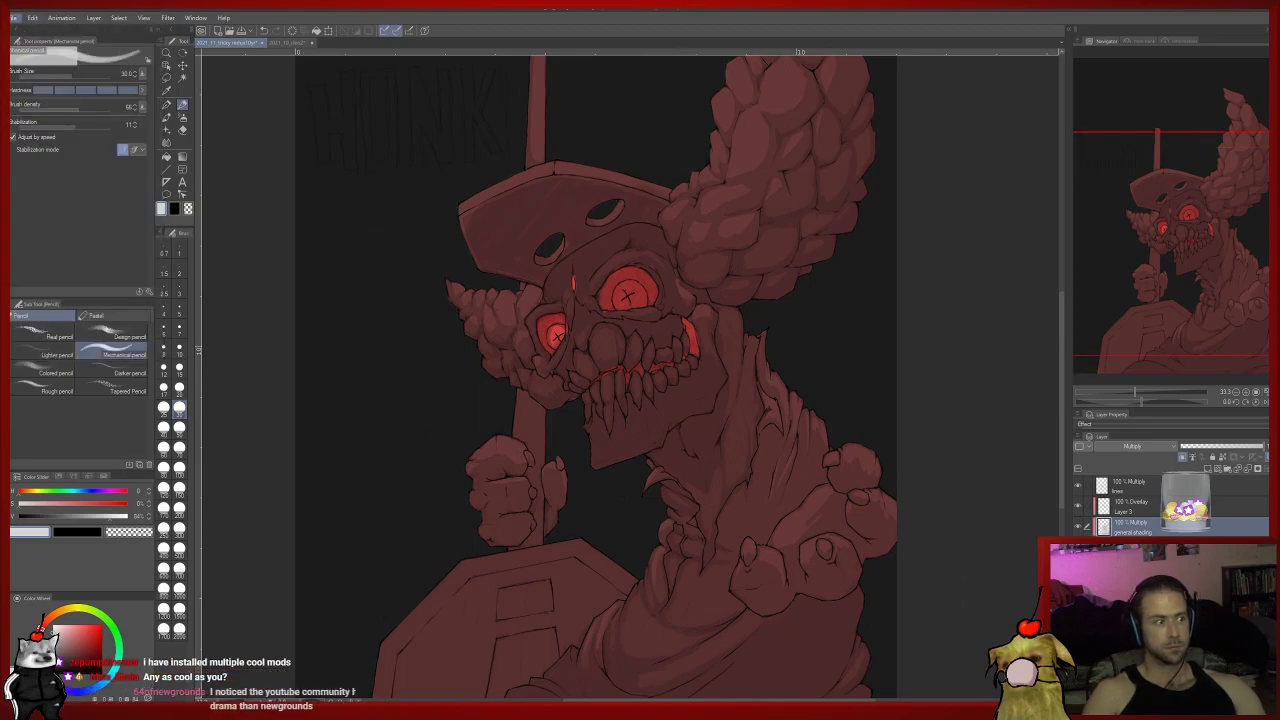
Shade around and beneath the rounded growths on the shoulder with the Mechanical pencil at size 30, using a sampled tone.
scroll(348, 277, "up", 2)
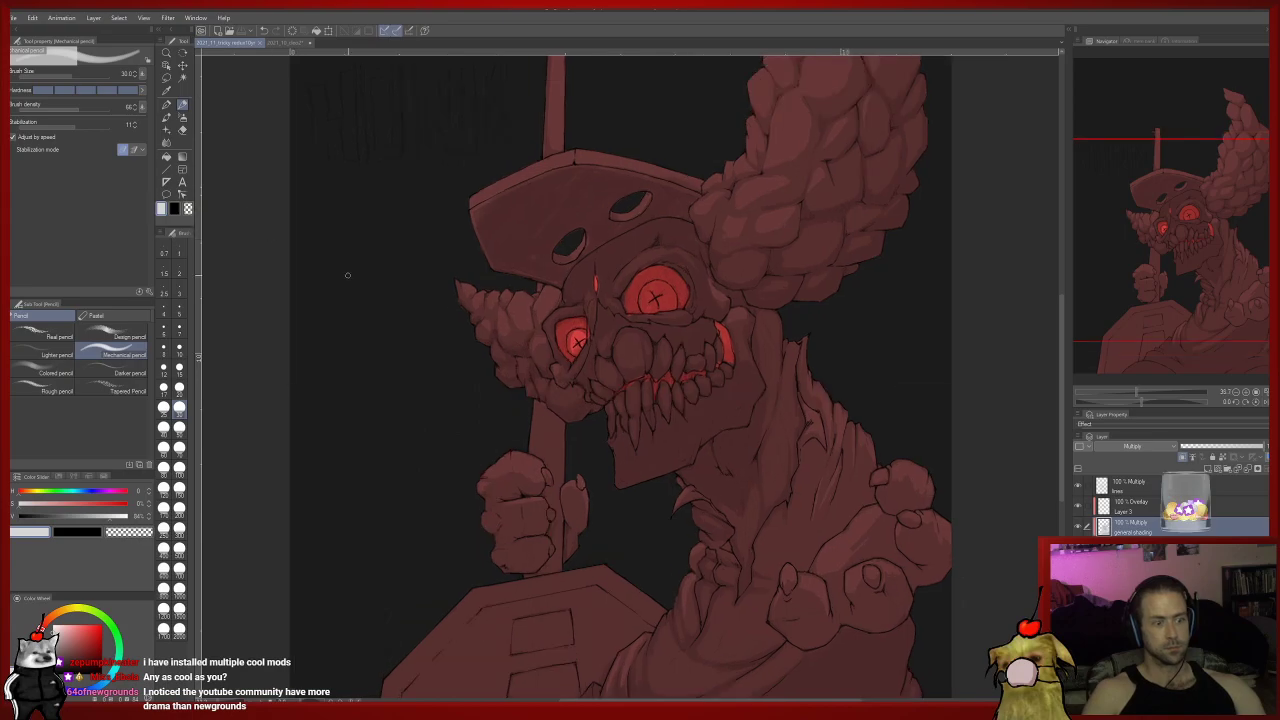
left_click_drag(451, 339, 383, 309)
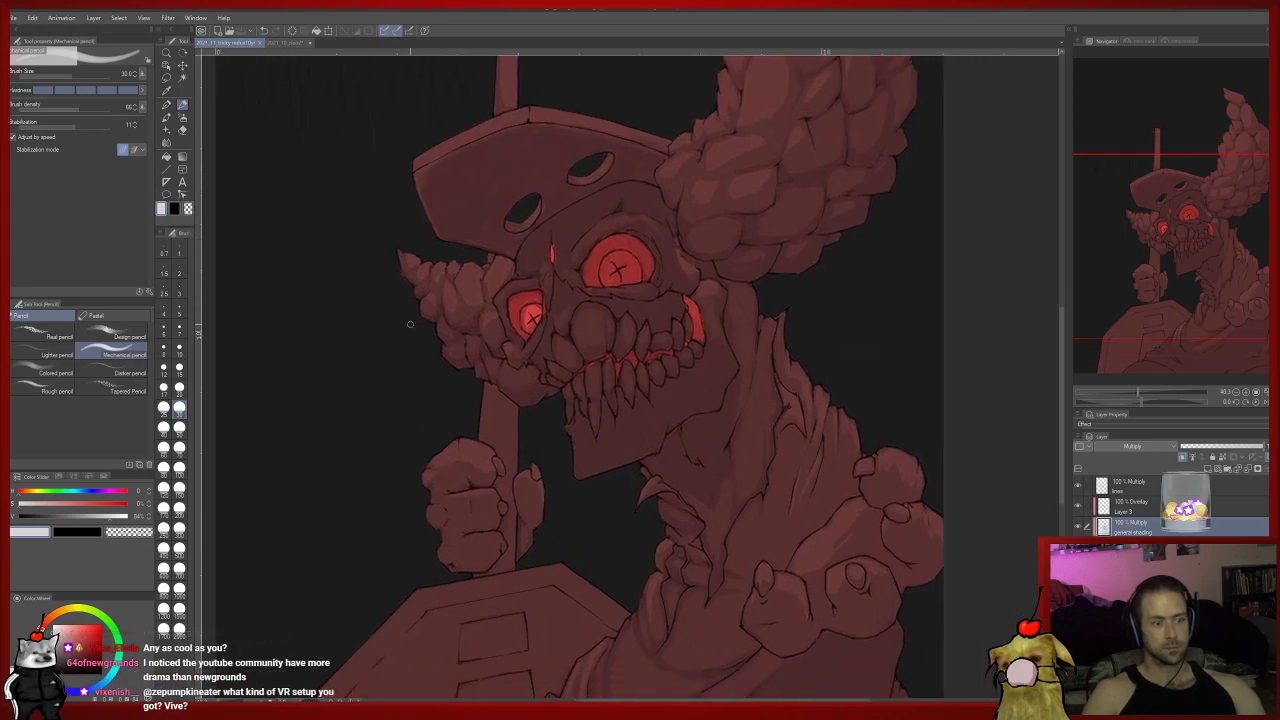
scroll(382, 308, "up", 1)
mouse_move(798, 335)
left_mouse_down()
mouse_move(757, 254)
mouse_move(757, 114)
left_mouse_up()
left_click(810, 492, "alt")
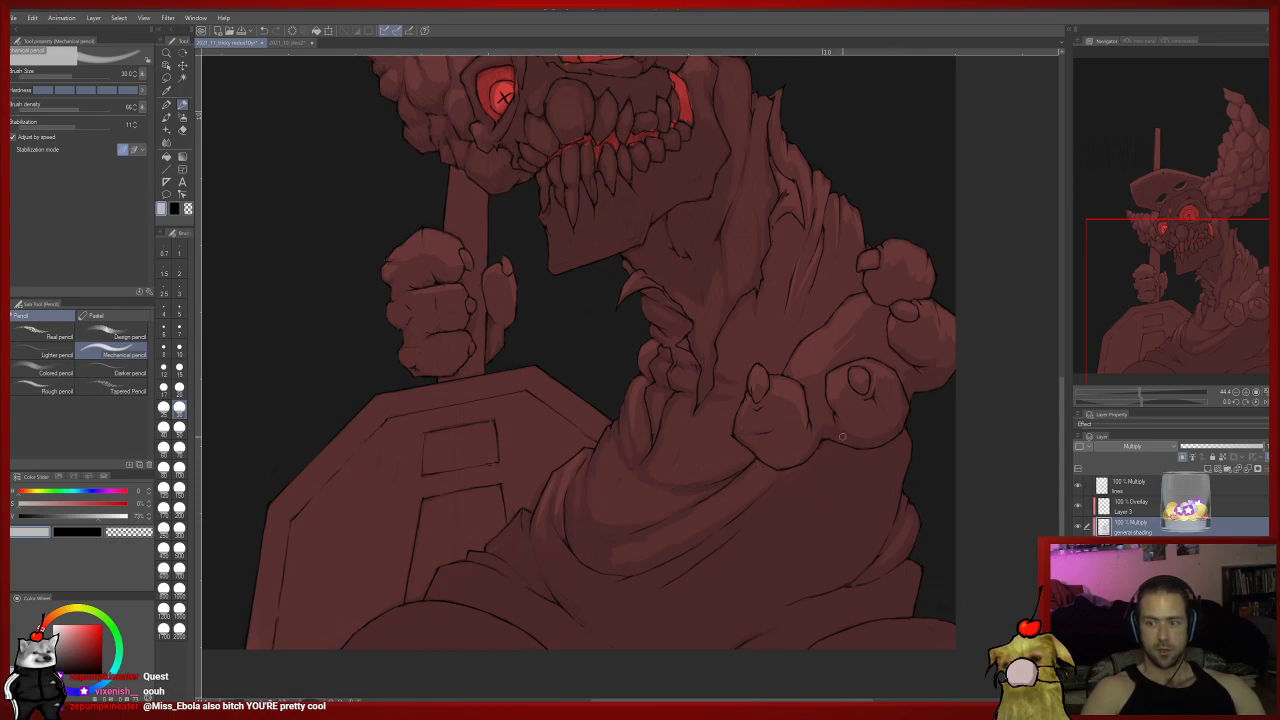
mouse_move(856, 435)
left_mouse_down()
mouse_move(810, 488)
mouse_move(864, 482)
left_mouse_up()
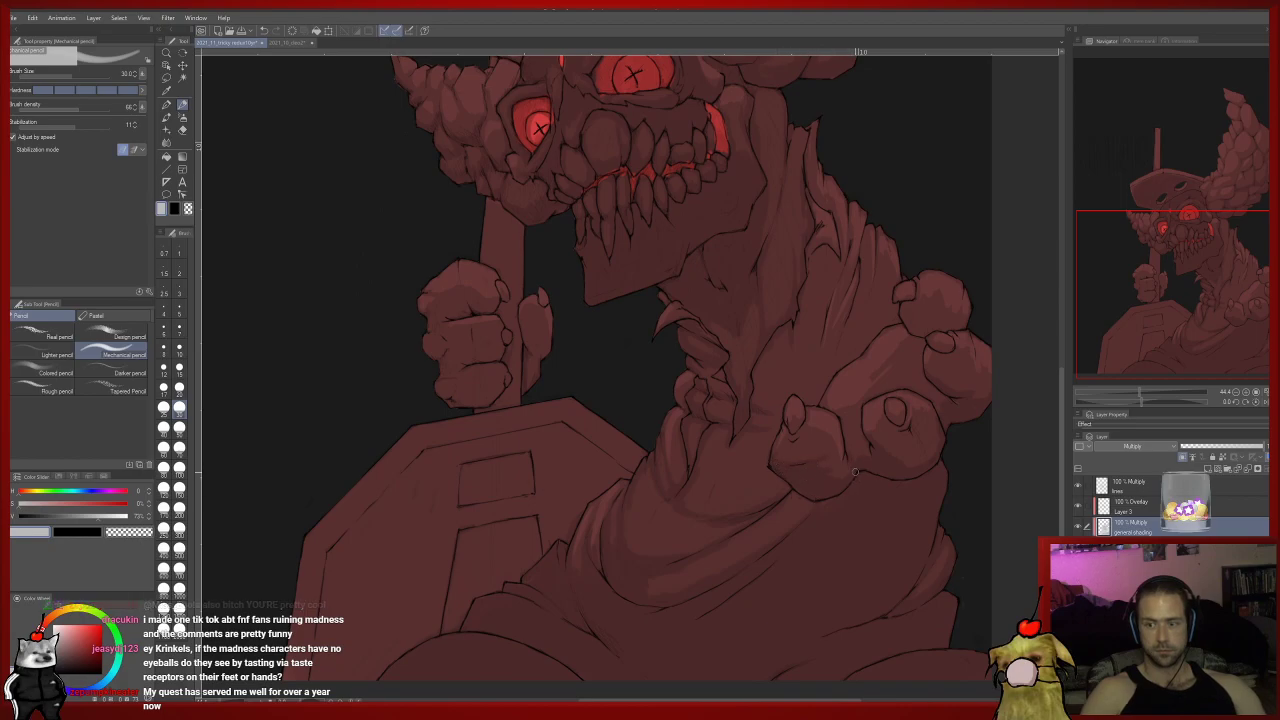
left_click_drag(862, 478, 829, 525)
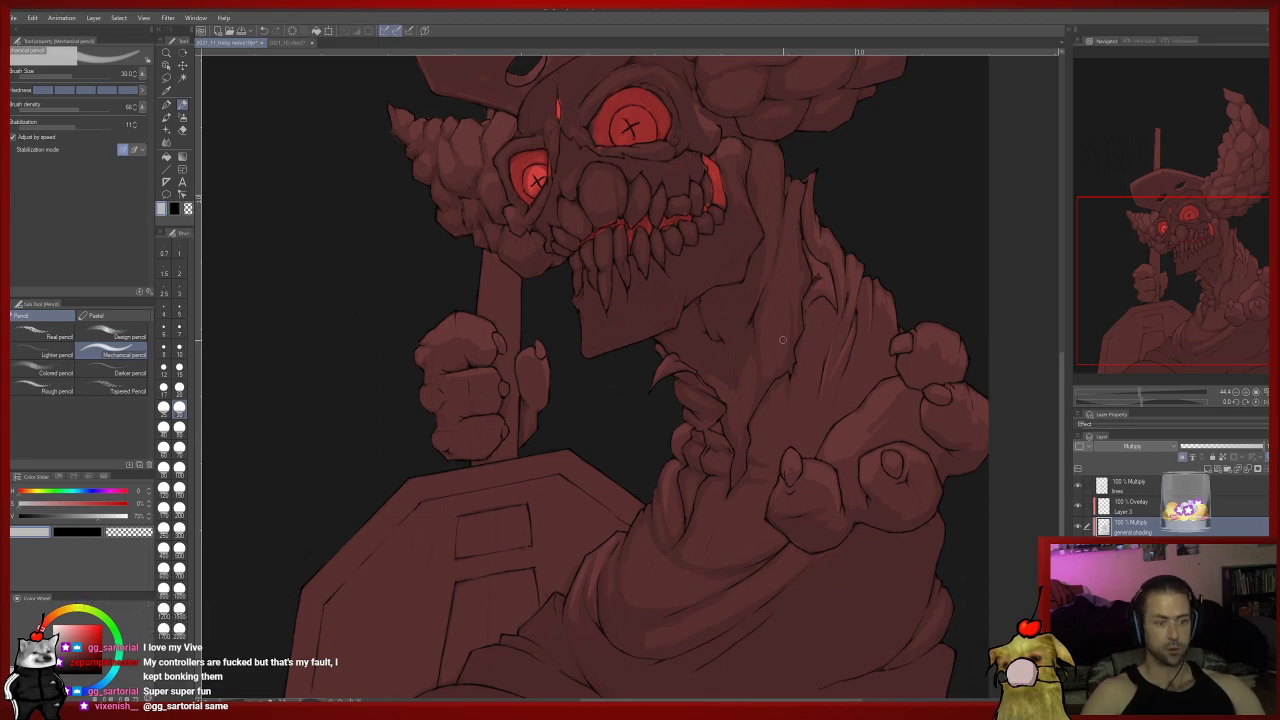
Shade the fingers of the fist gripping the pole with the Mechanical pencil at size 30, sampling a tone from the hand.
left_click_drag(468, 418, 678, 377)
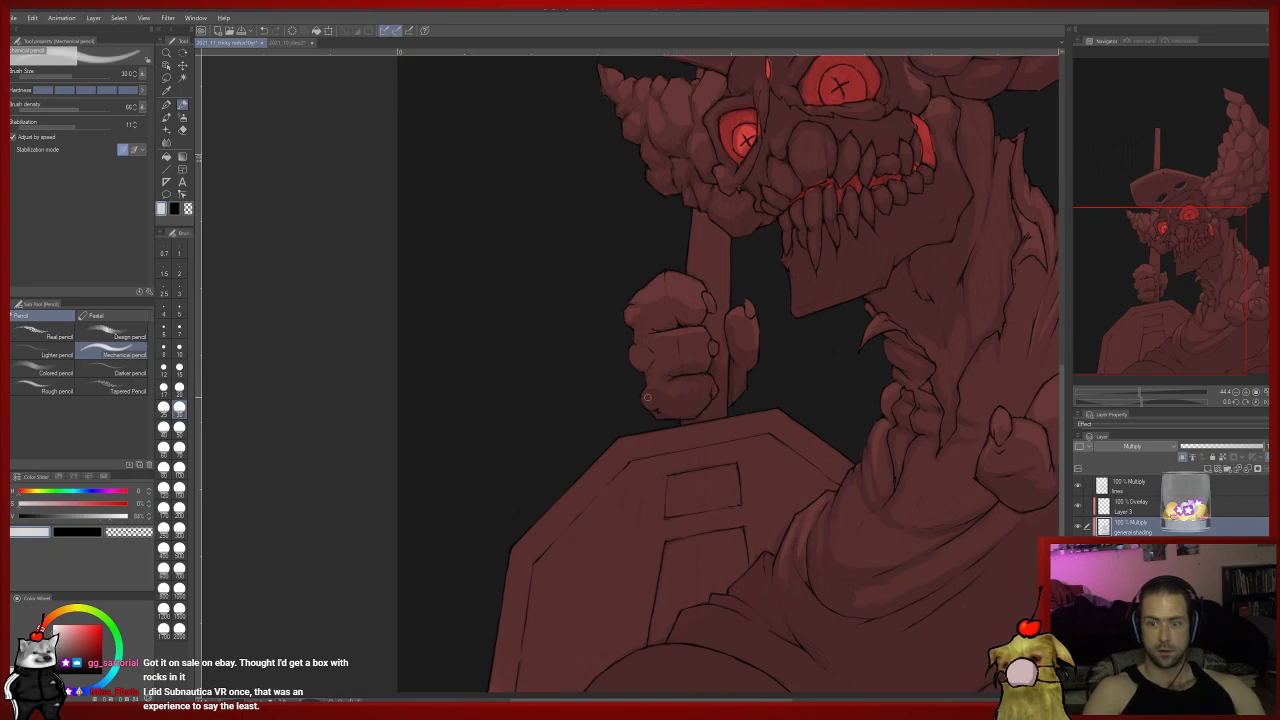
left_click(674, 391, "alt")
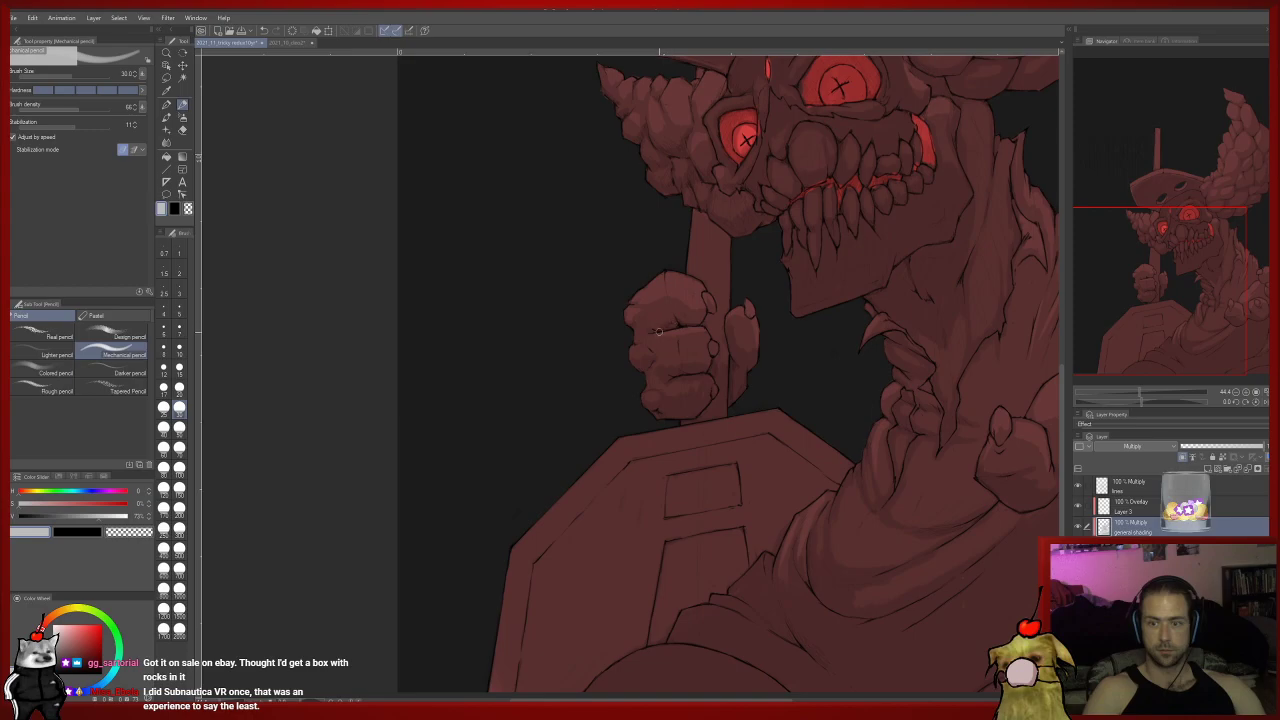
left_click_drag(697, 326, 687, 438)
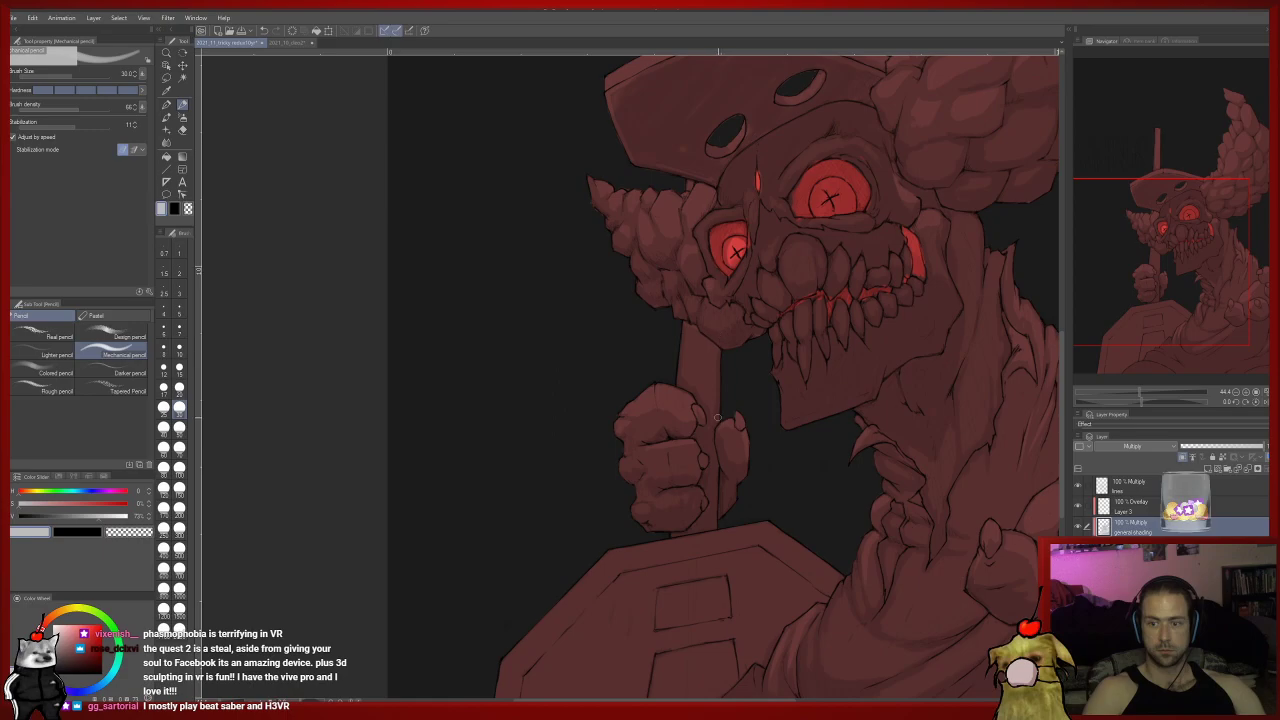
Refine the shadows along the neck creases down to the shoulder with the Mechanical pencil at size 30.
scroll(717, 417, "up", 3)
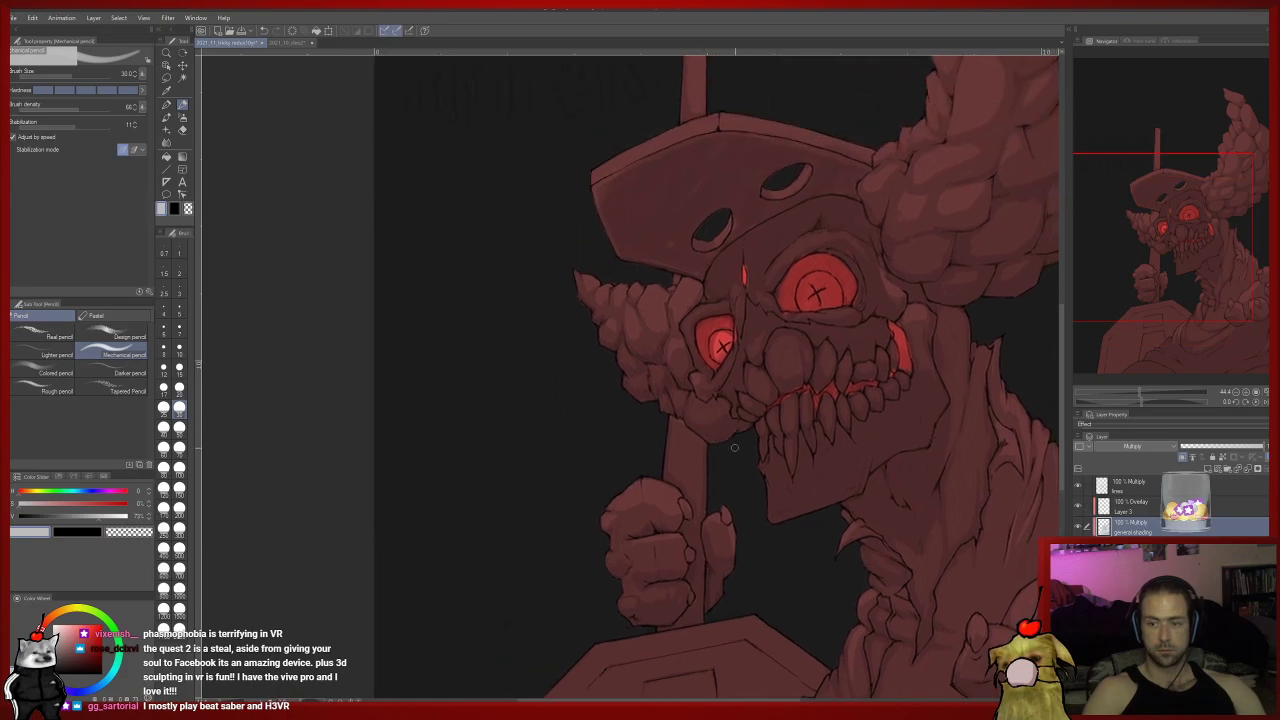
left_click_drag(735, 448, 665, 403)
mouse_move(681, 496)
left_mouse_down()
mouse_move(591, 490)
mouse_move(513, 432)
left_mouse_up()
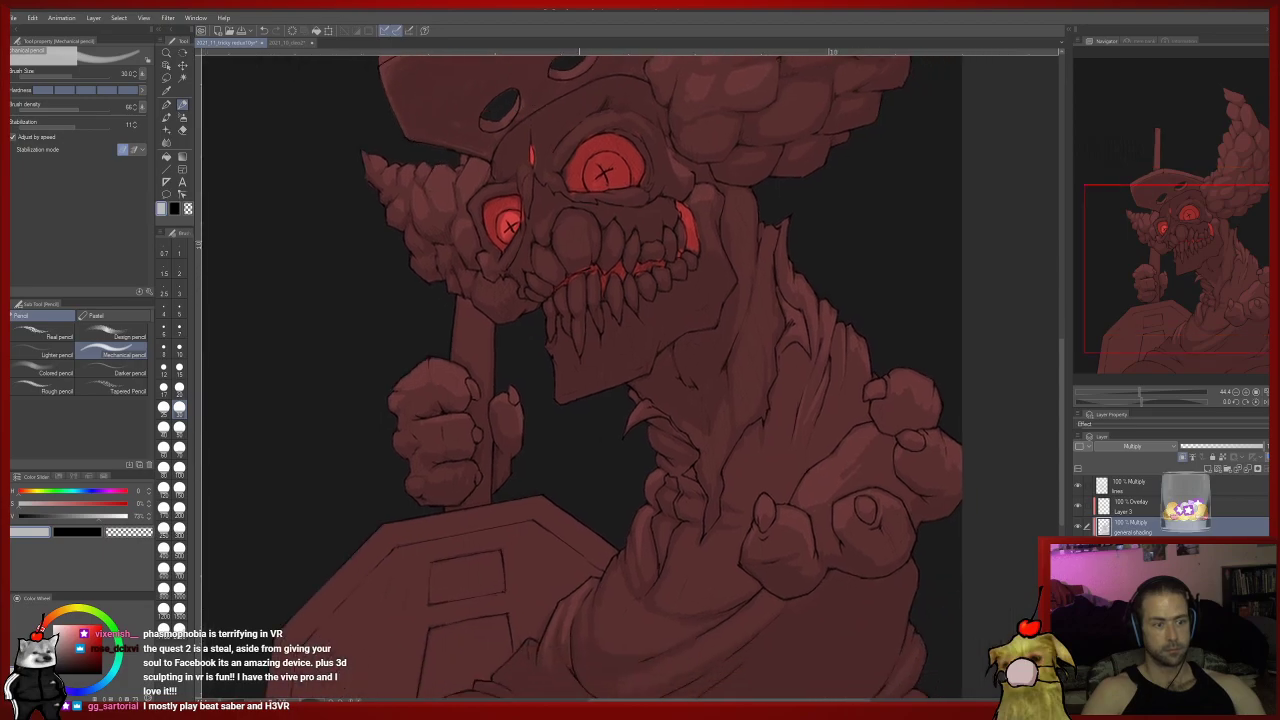
left_click_drag(599, 455, 601, 412)
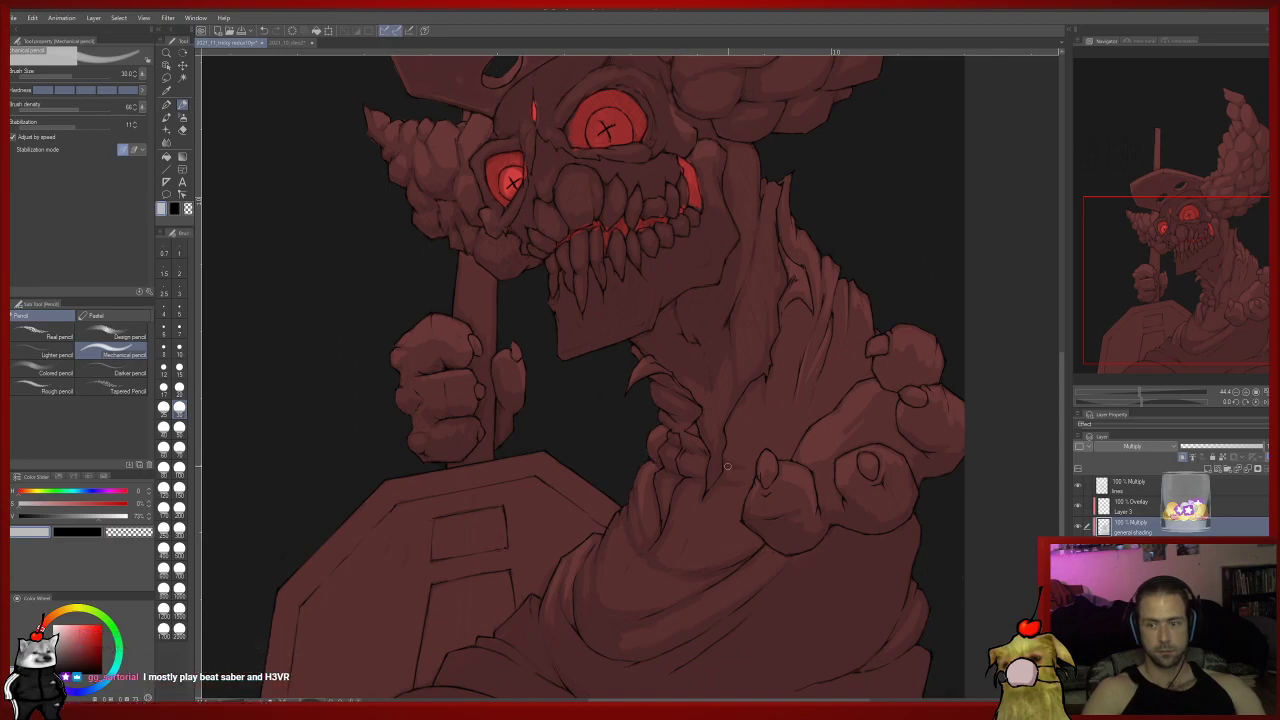
scroll(732, 415, "down", 1)
scroll(700, 402, "down", 2)
scroll(698, 395, "up", 2)
scroll(698, 395, "up", 1)
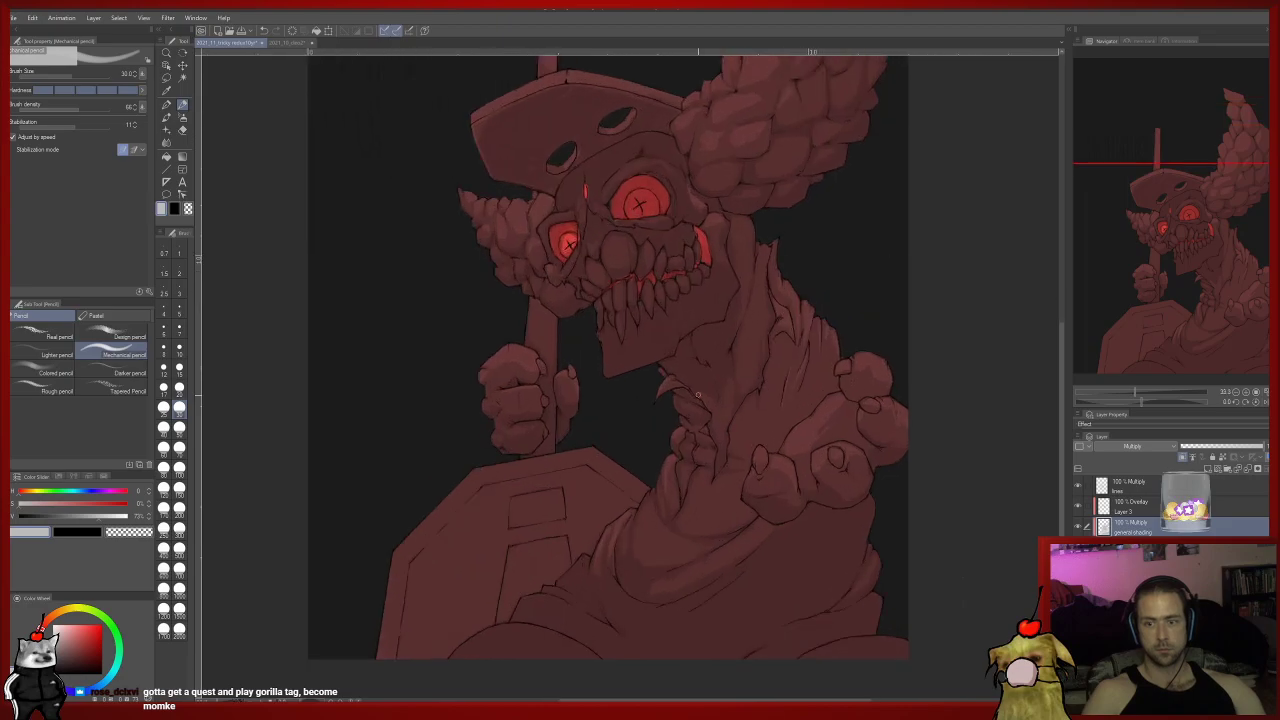
scroll(698, 395, "up", 2)
mouse_move(794, 512)
left_mouse_down()
mouse_move(816, 508)
mouse_move(792, 538)
mouse_move(795, 602)
mouse_move(793, 574)
left_mouse_up()
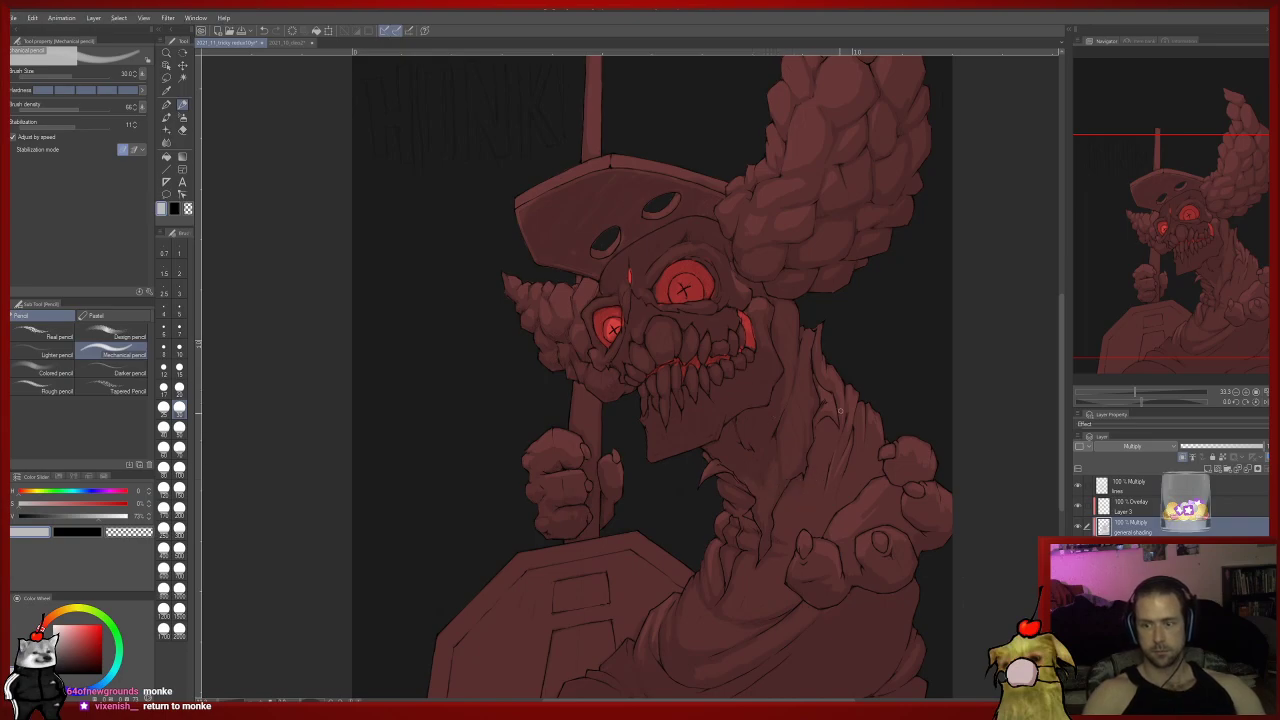
Broaden the shading over the shoulder and lower body with the Mechanical pencil, raising its size to 70 and then 250.
left_click(179, 449)
scroll(484, 398, "down", 3)
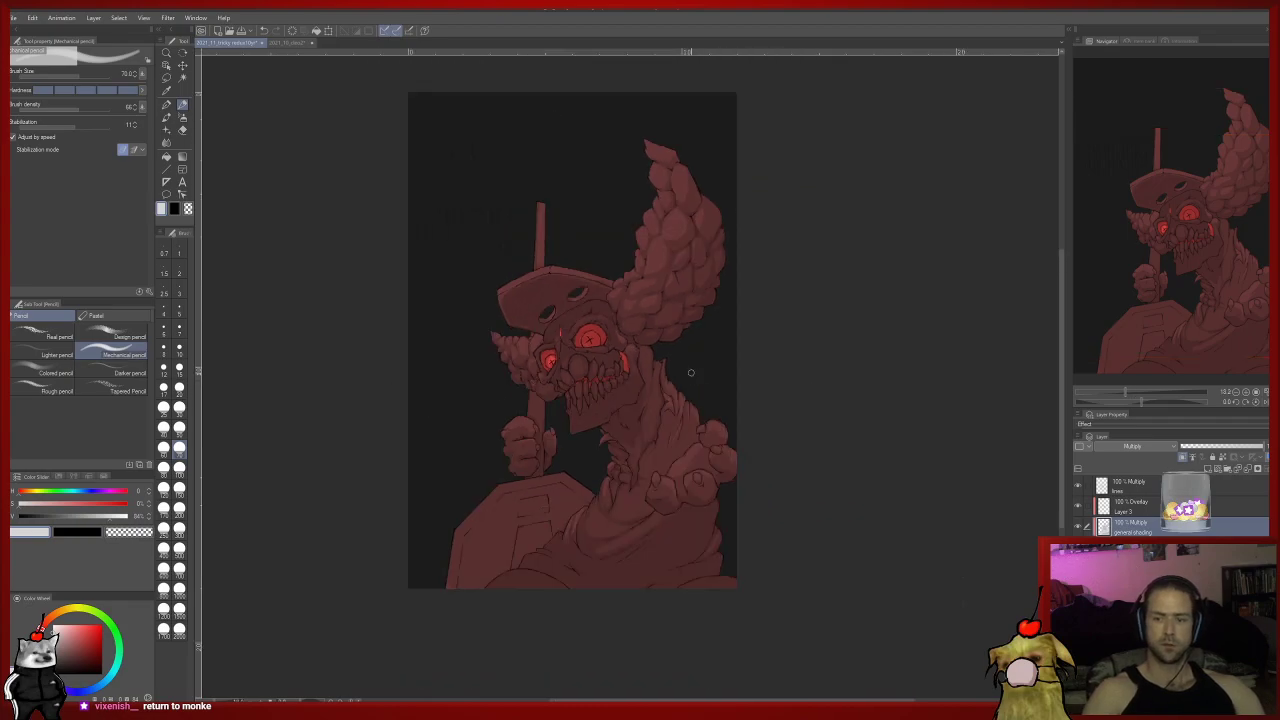
left_click(164, 529)
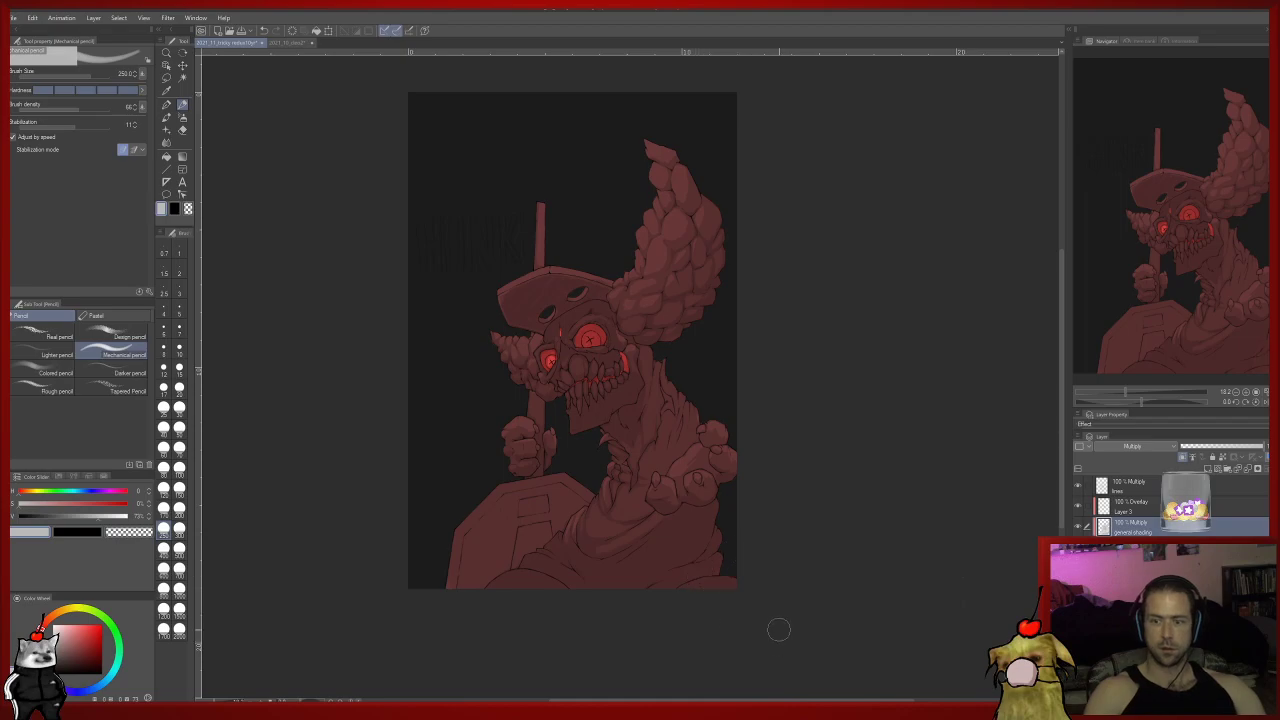
scroll(695, 496, "up", 2)
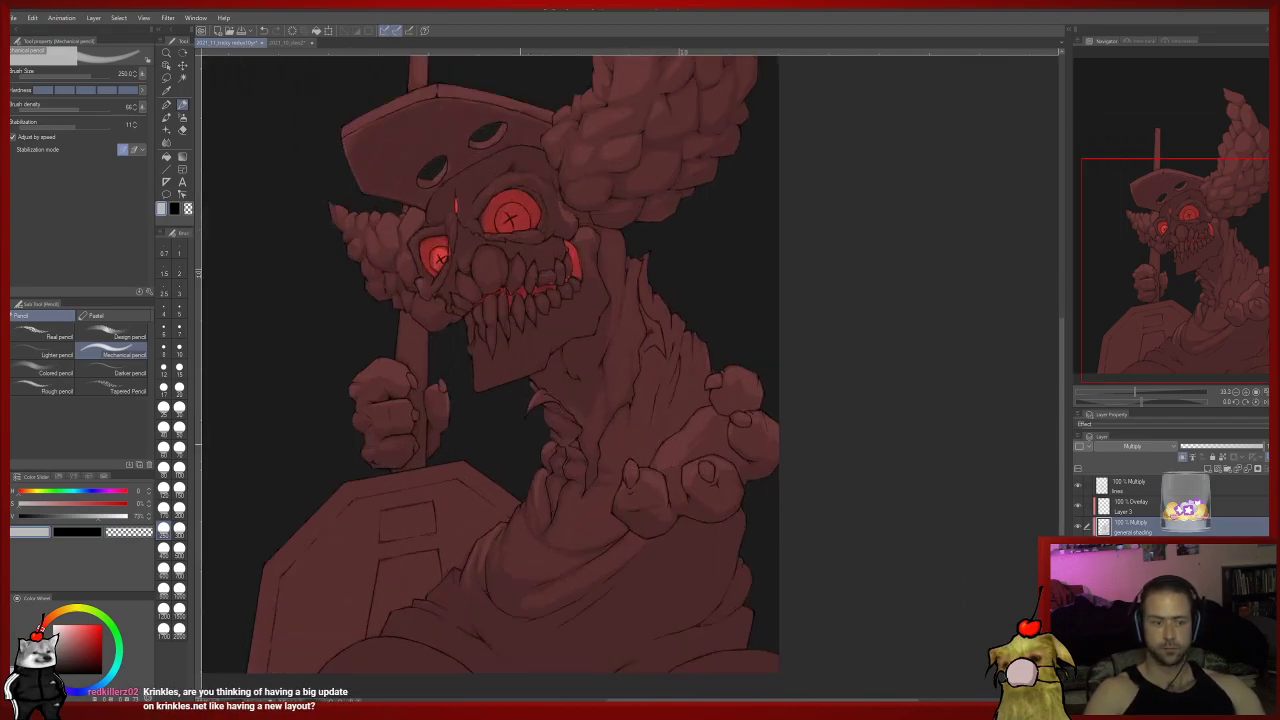
scroll(640, 449, "up", 2)
left_click_drag(538, 483, 574, 447)
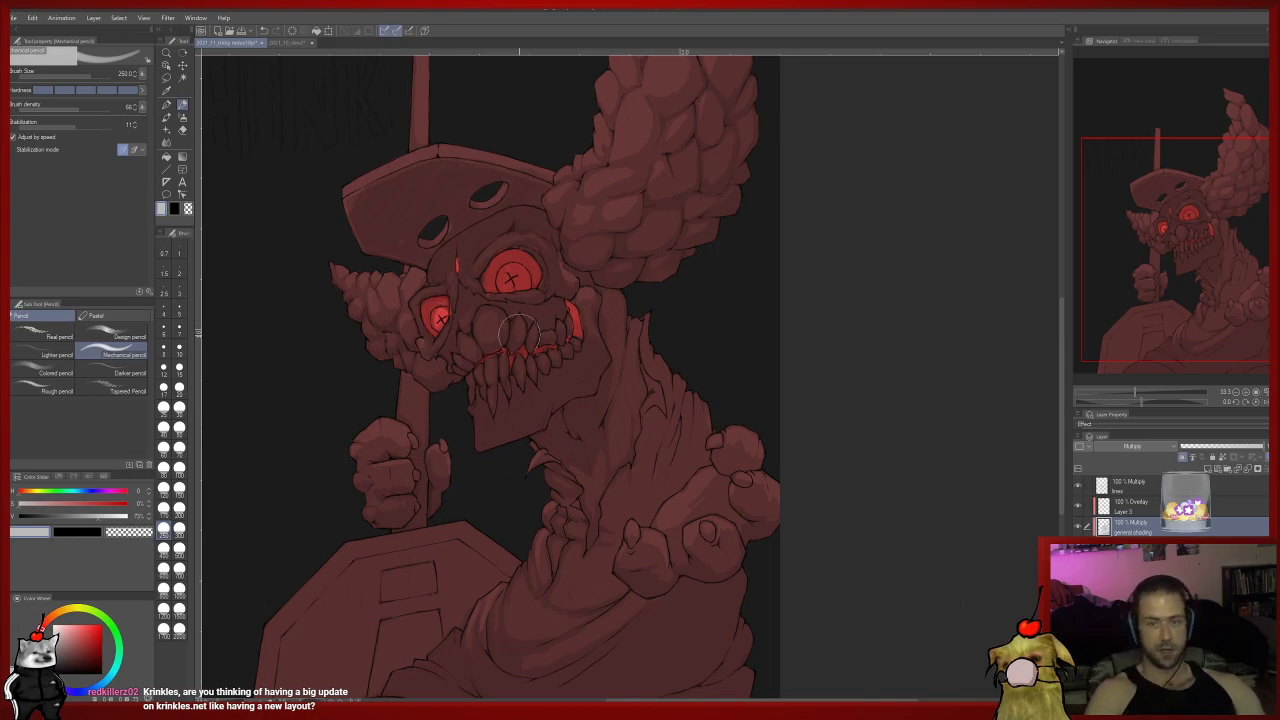
Shade the ridges at the back of the neck with the Mechanical pencil at size 50, reducing to size 20 for narrow creases.
left_click(179, 427)
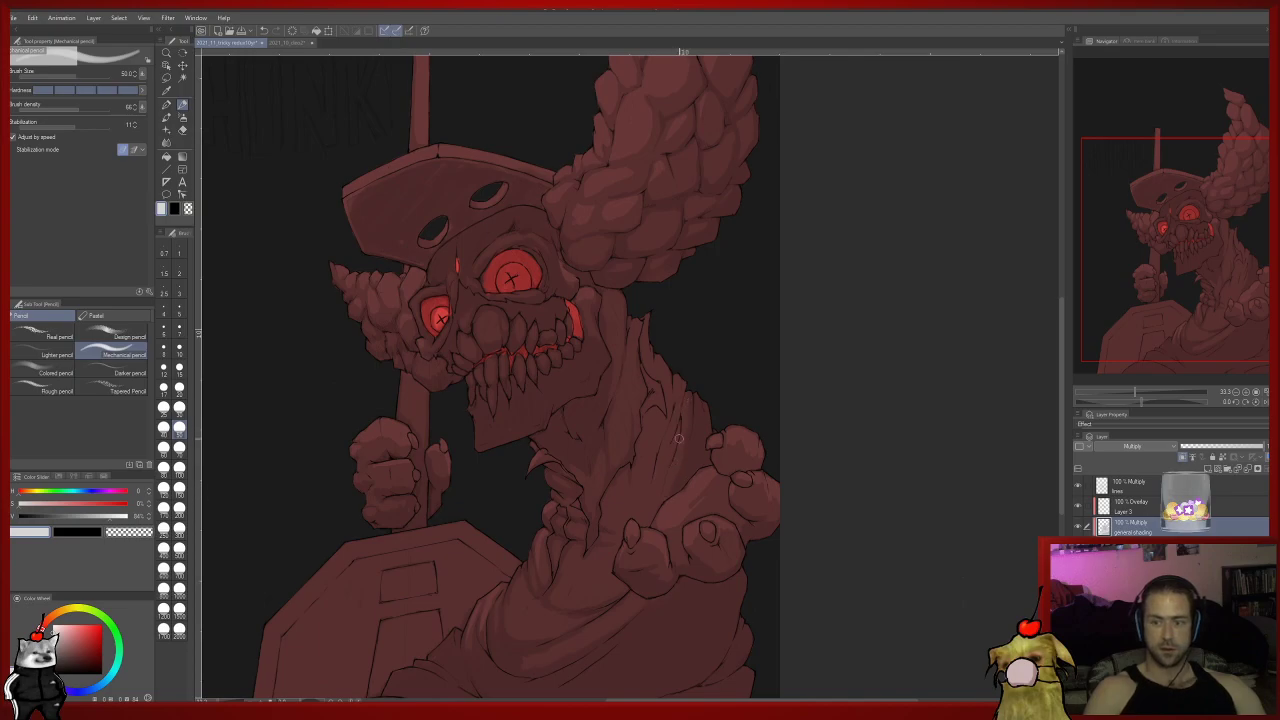
scroll(694, 429, "up", 1)
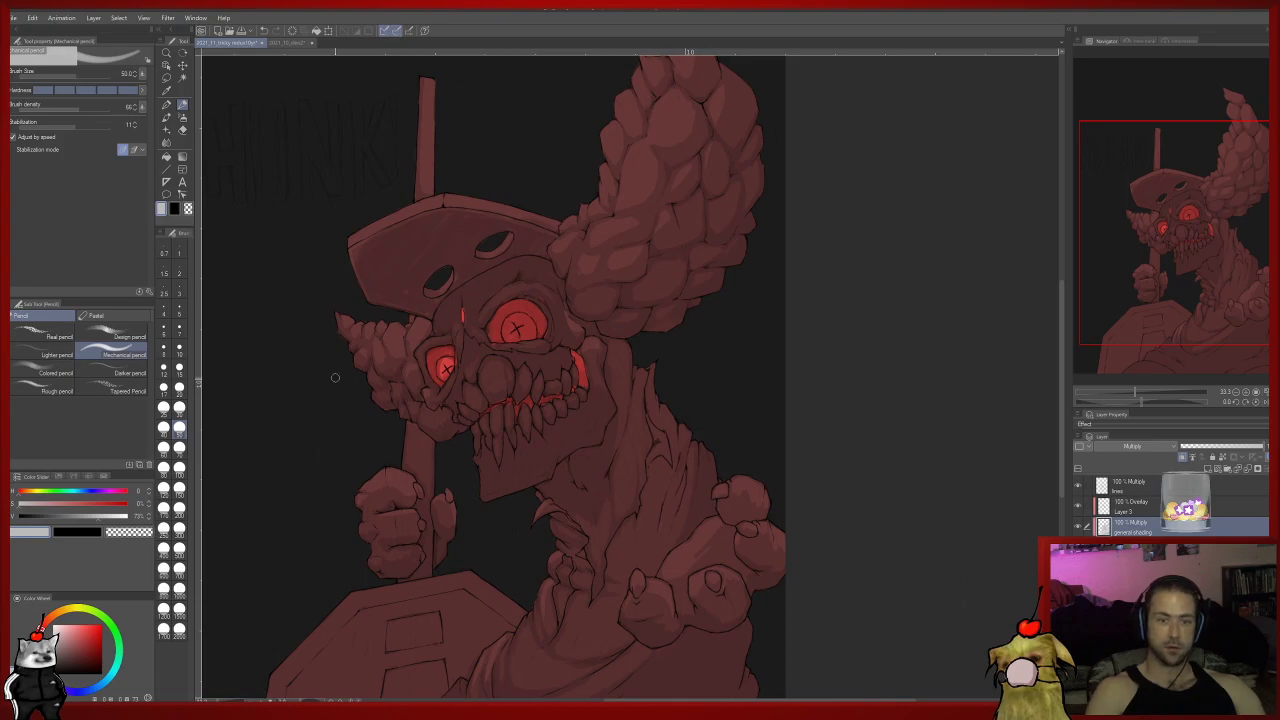
key("bracketleft")
key("bracketleft")
key("bracketleft")
key("bracketleft")
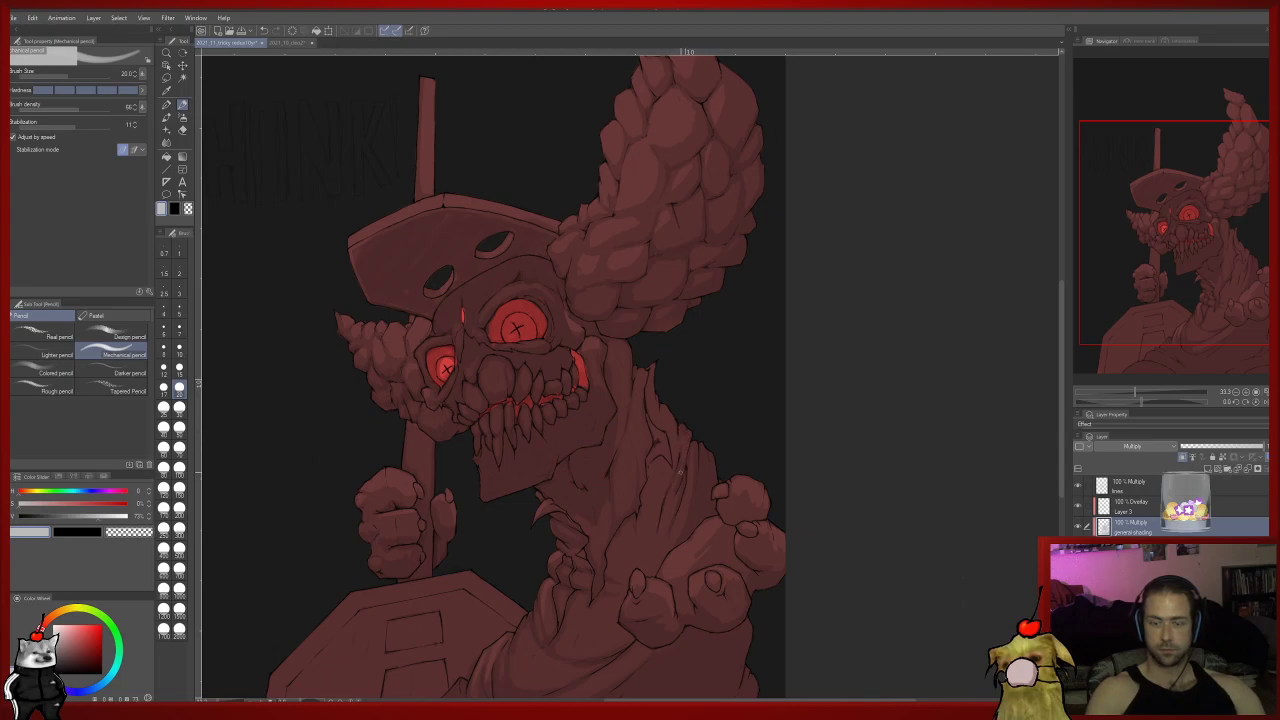
Soften the broad shadows on the back of the neck above the shoulder growths with the Mechanical pencil at size 100.
key("bracketright")
key("bracketright")
key("bracketright")
key("bracketright")
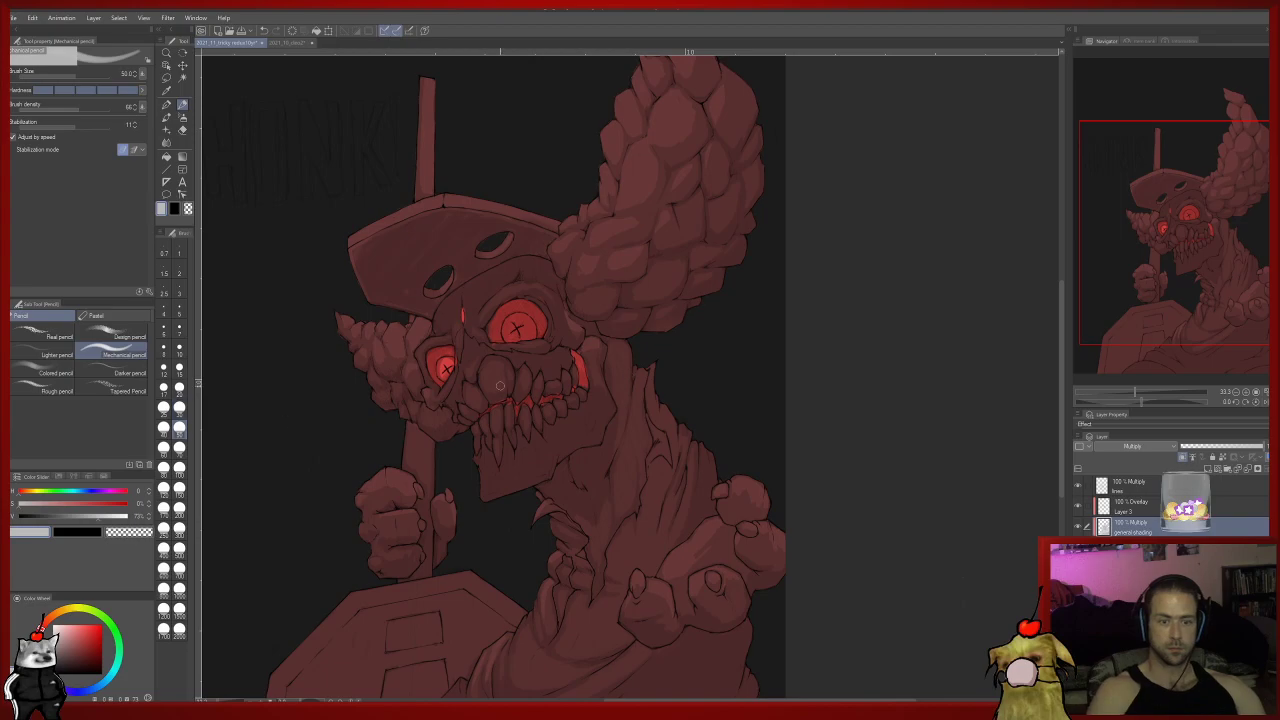
key("bracketright")
key("bracketright")
key("bracketright")
key("bracketright")
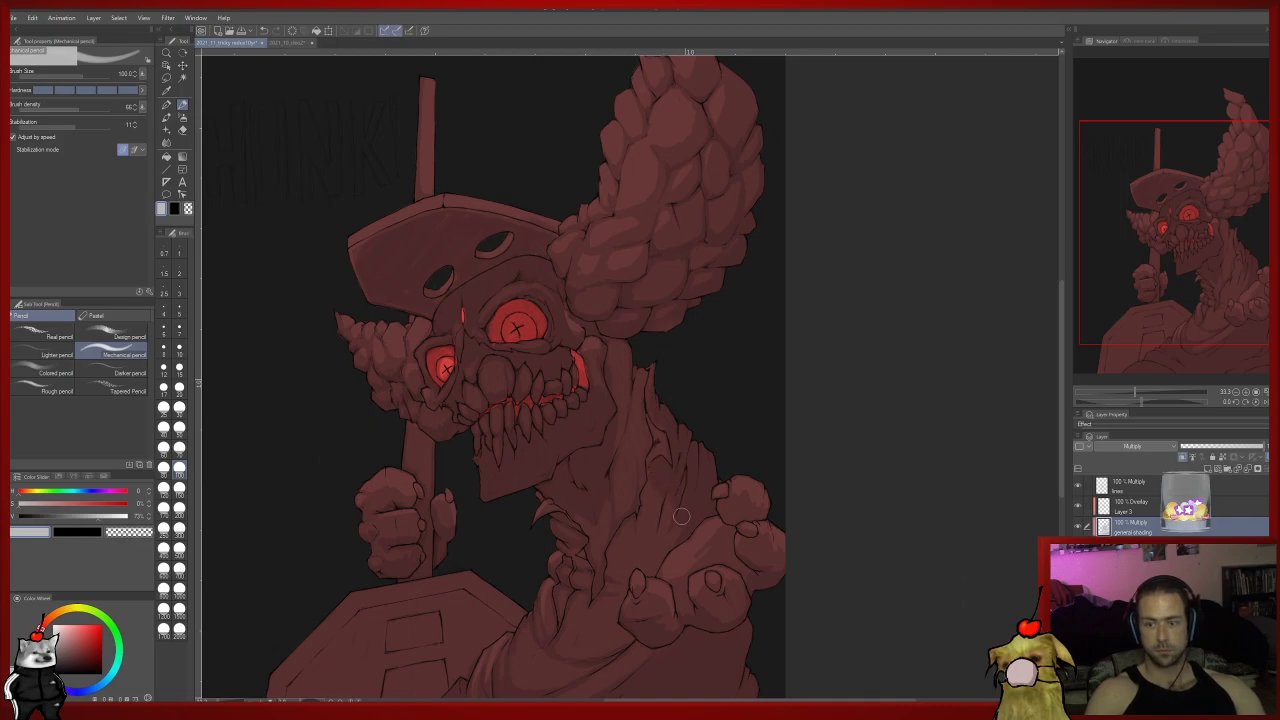
left_click_drag(677, 522, 708, 425)
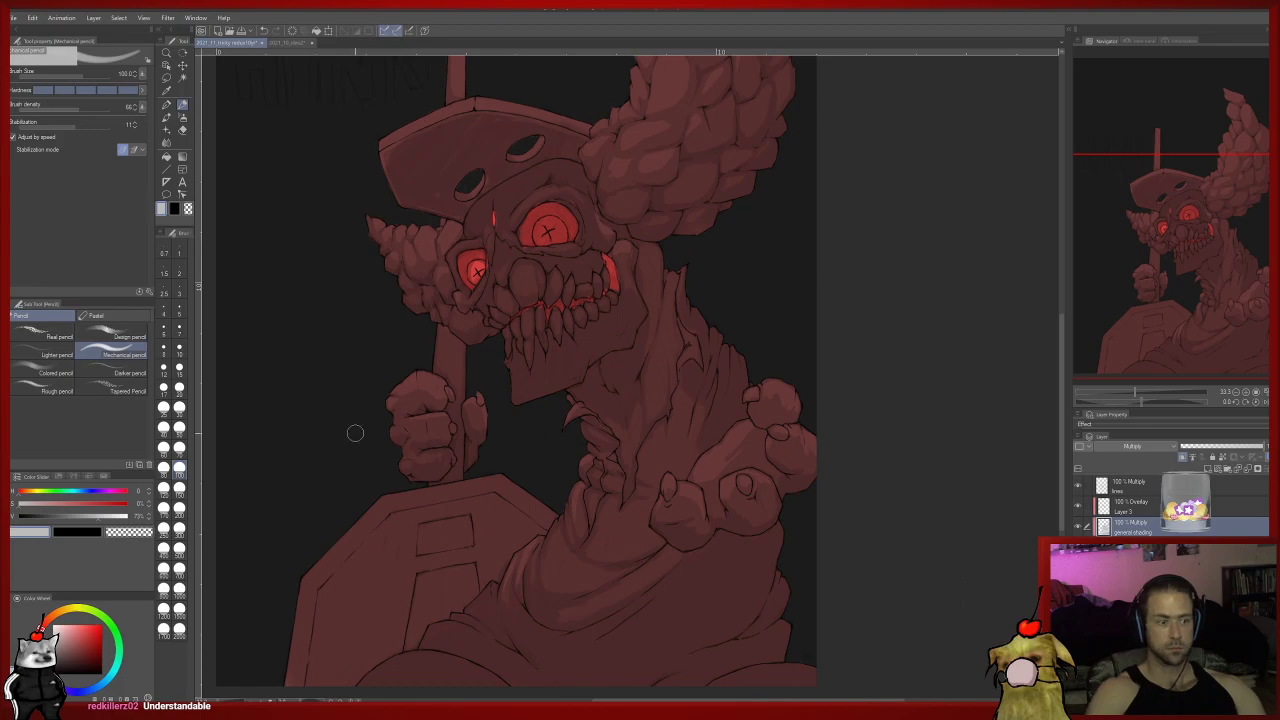
Refine the shadows in the creases at the back of the neck with the Mechanical pencil at size 25, sampling nearby tones.
scroll(491, 423, "up", 1)
scroll(495, 430, "up", 1)
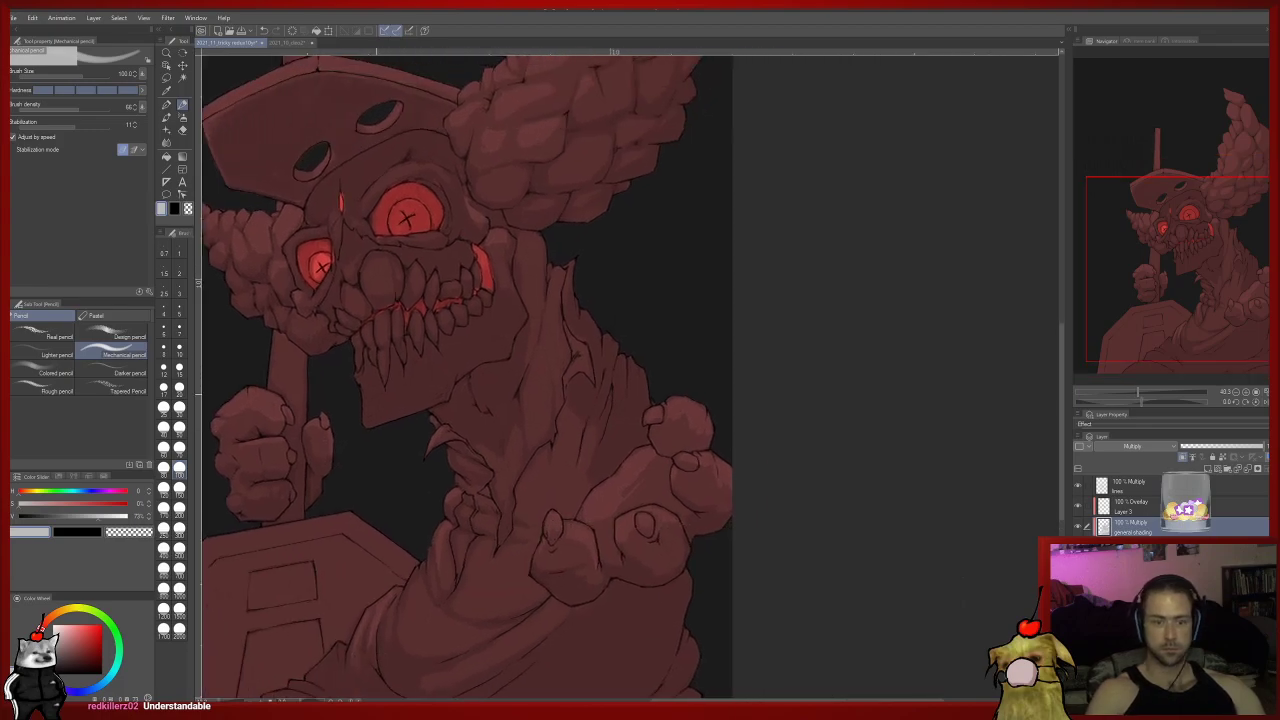
key("e")
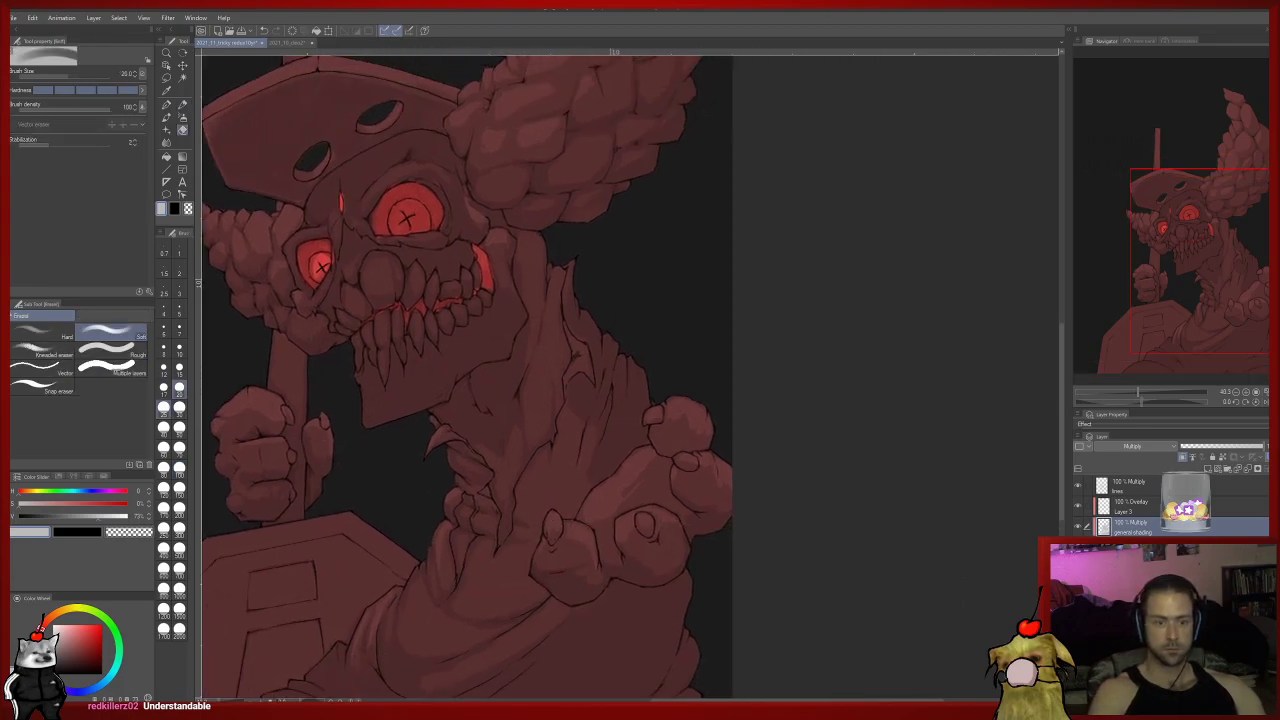
key("p")
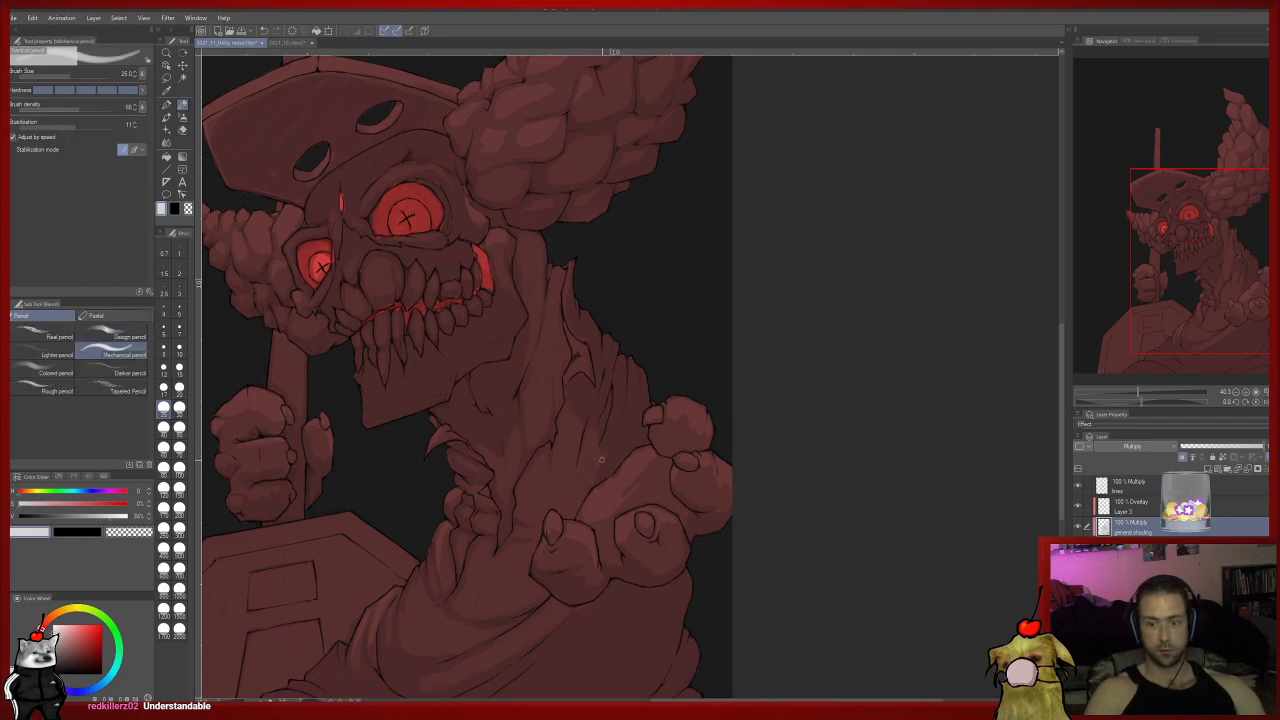
left_click(608, 492, "alt")
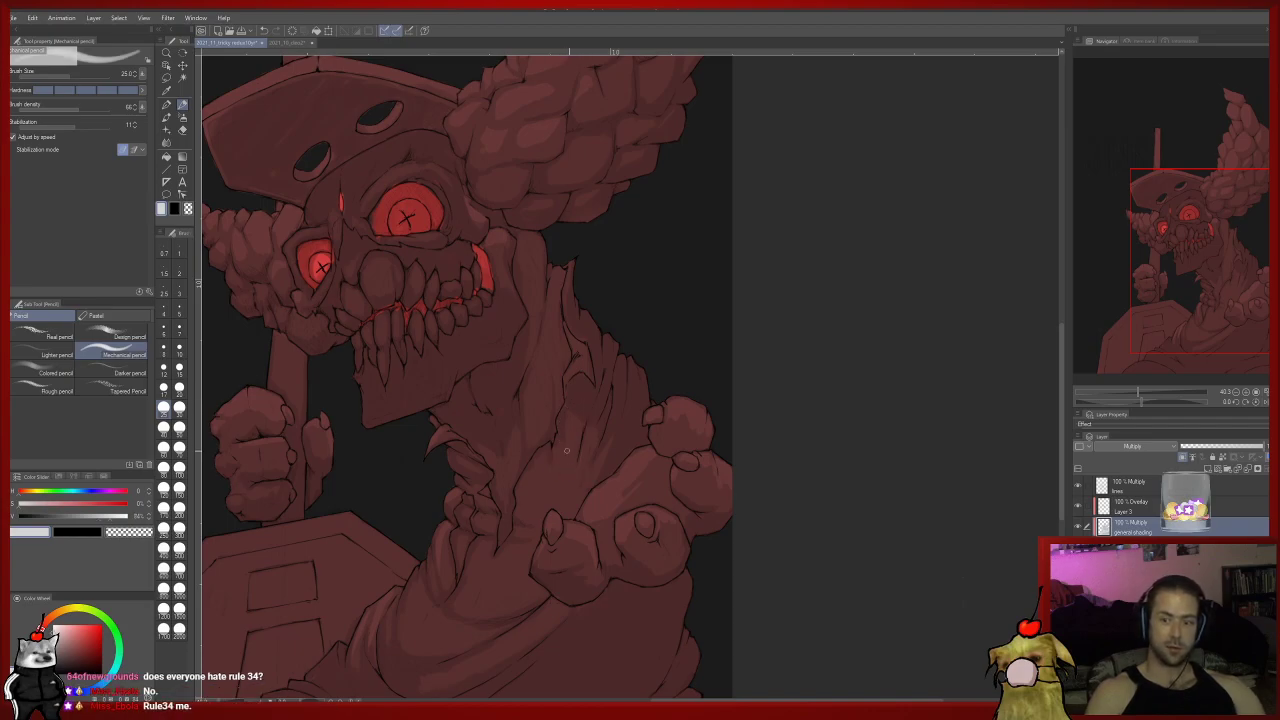
left_click(586, 427, "alt")
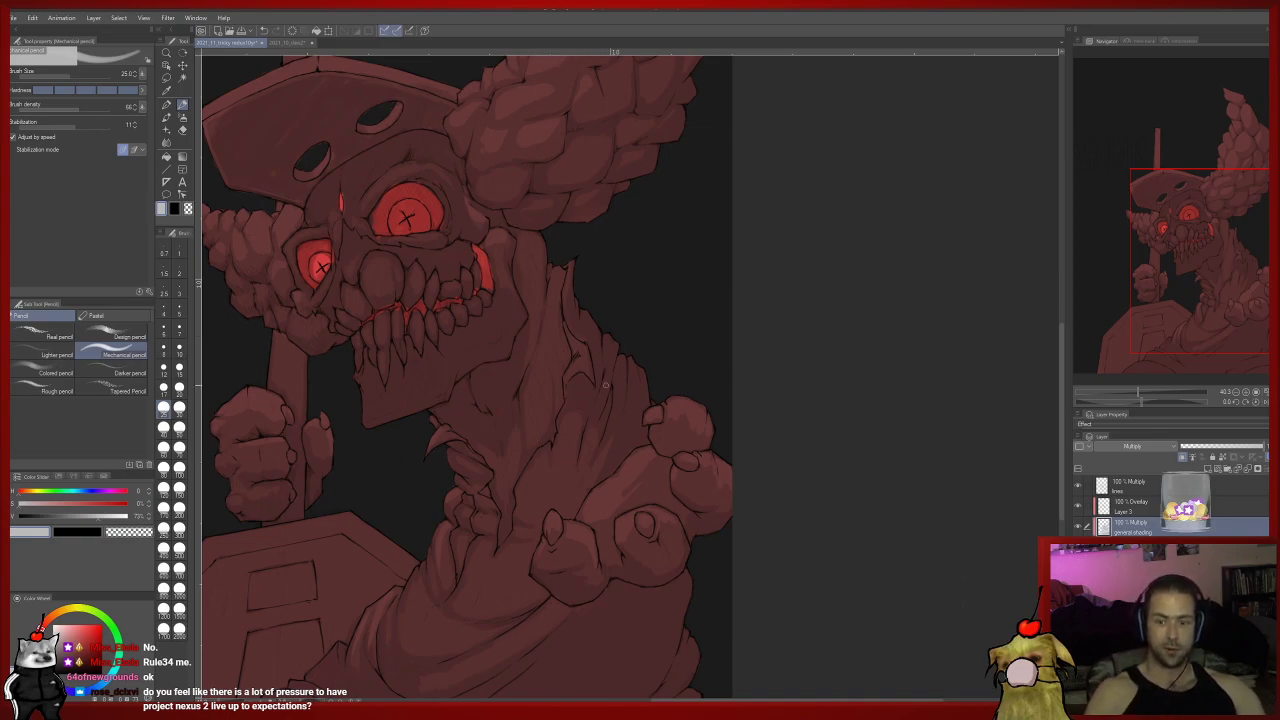
left_click(587, 451, "alt")
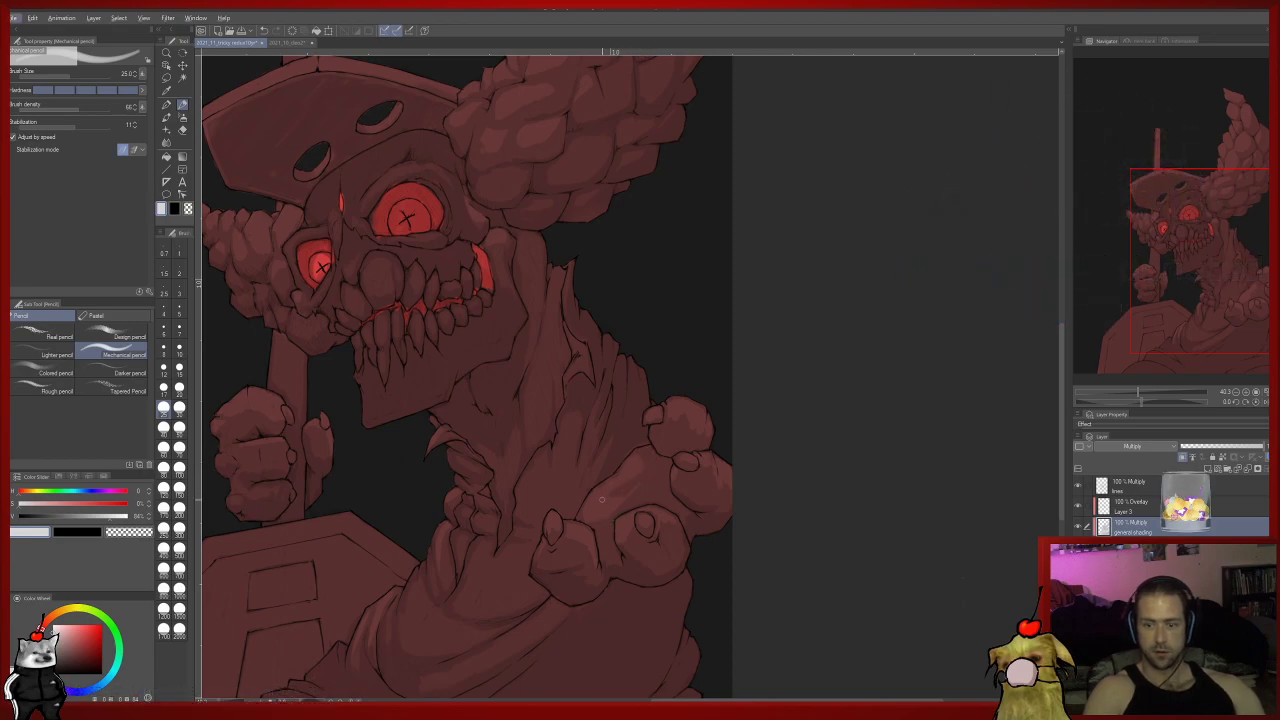
Refine the shading where the back of the neck meets the shoulder growths, using the Soft eraser and the Mechanical pencil at size 25.
key("e")
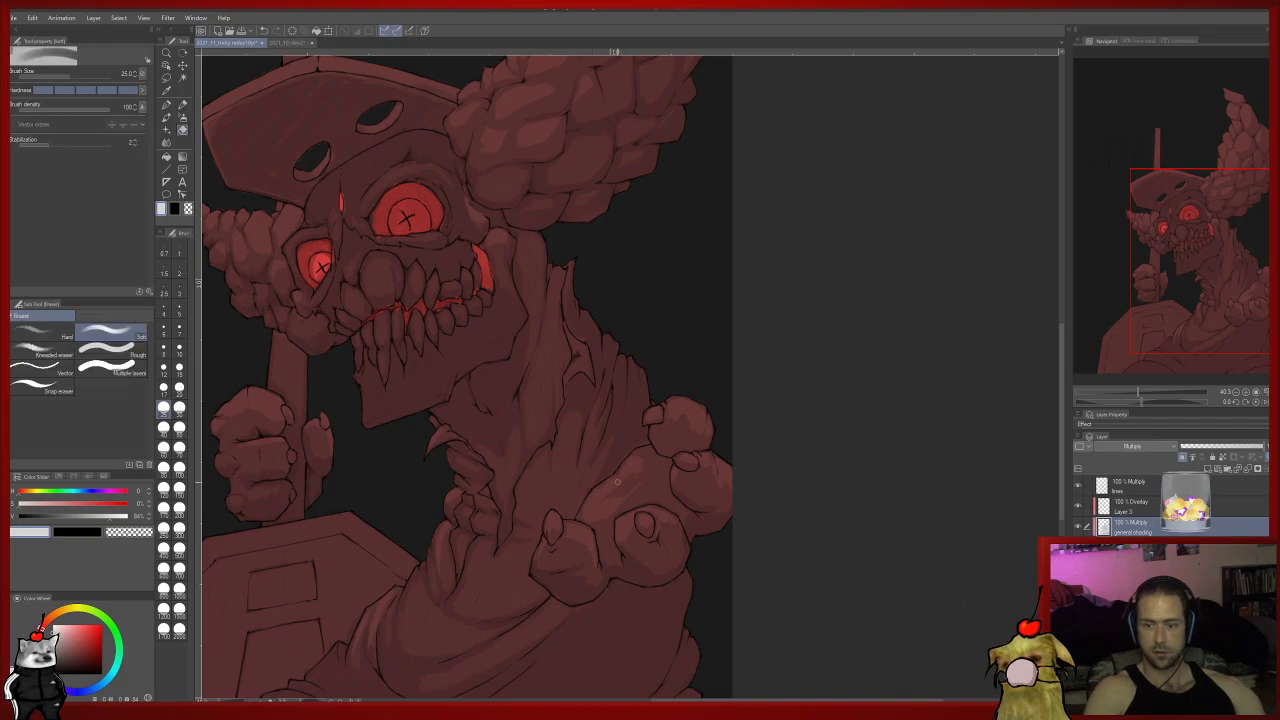
key("p")
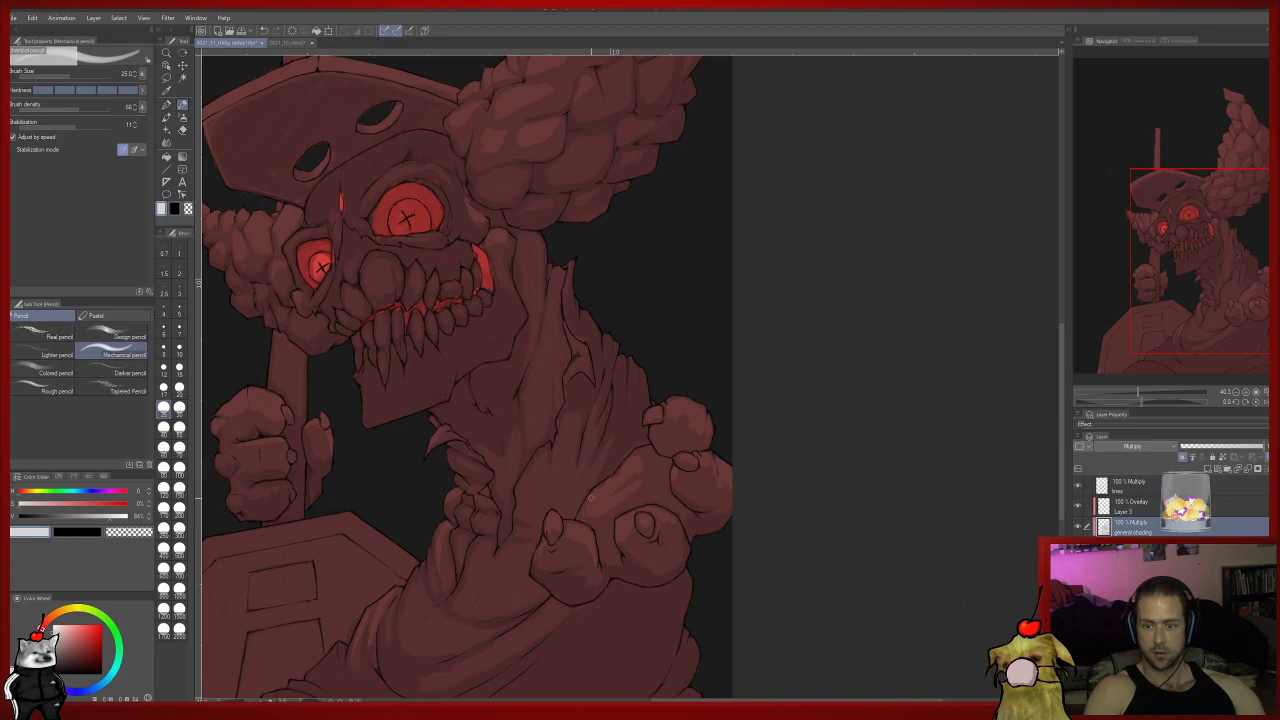
left_click(615, 457, "alt")
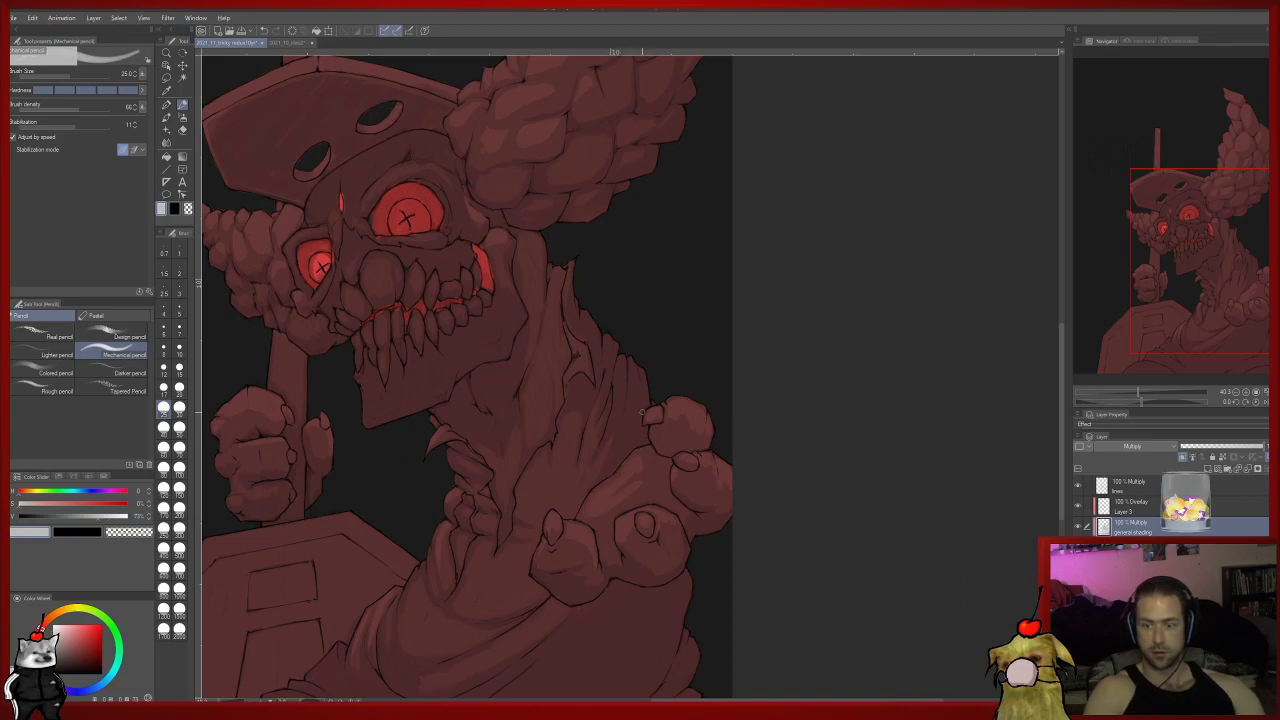
left_click_drag(652, 412, 641, 458)
left_click_drag(704, 387, 617, 360)
left_click(640, 468, "alt")
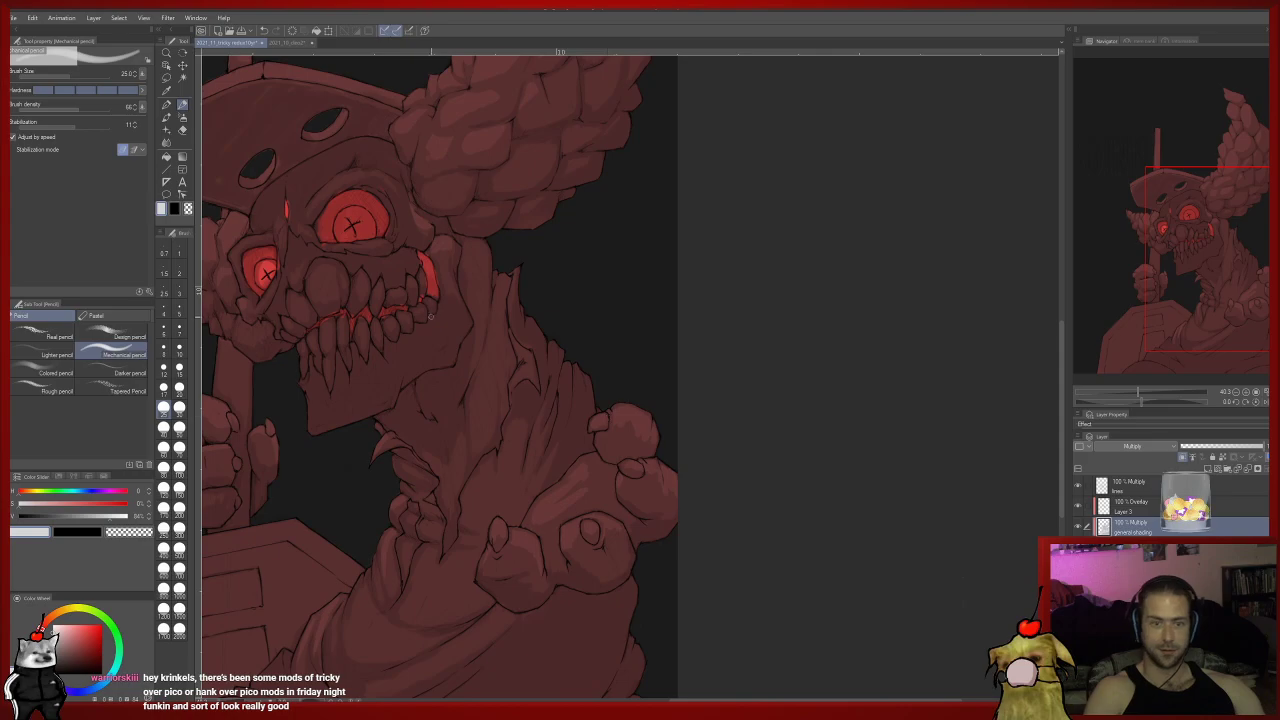
Shade the uppermost shoulder growth around its nail with the Mechanical pencil at size 30, trimming with the Soft eraser.
left_click_drag(228, 309, 220, 320)
left_click(179, 408)
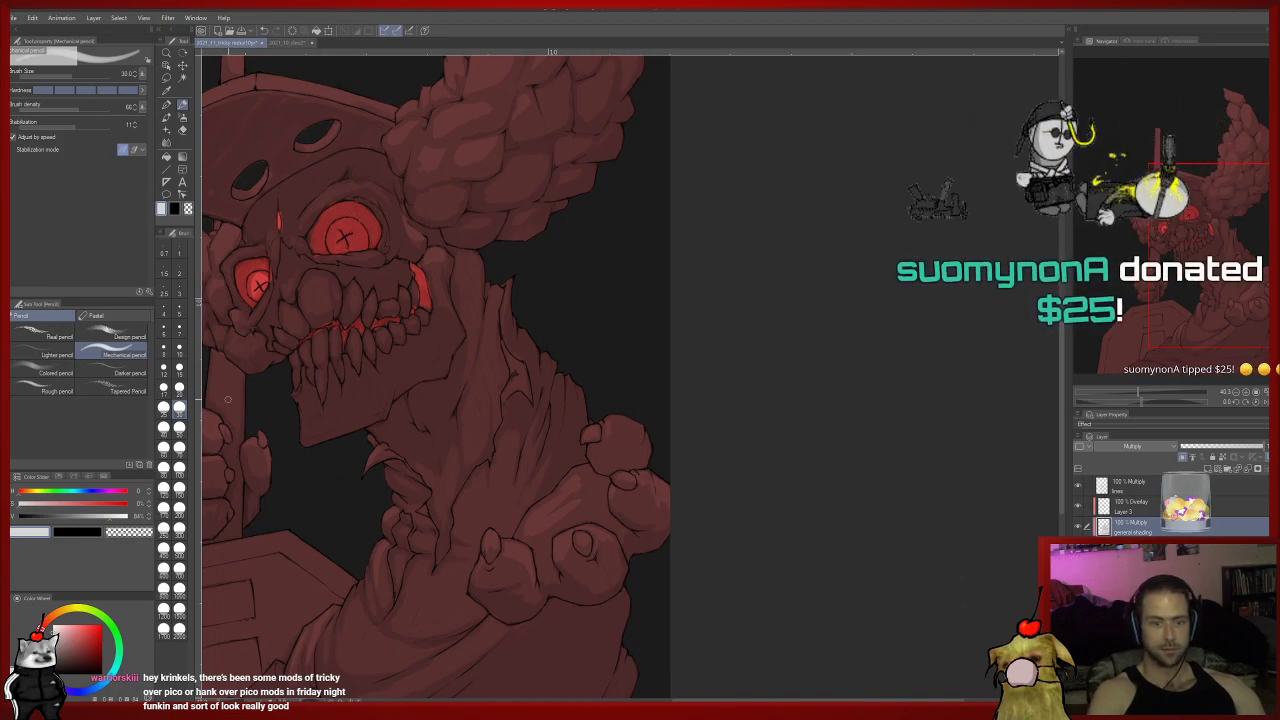
key("e")
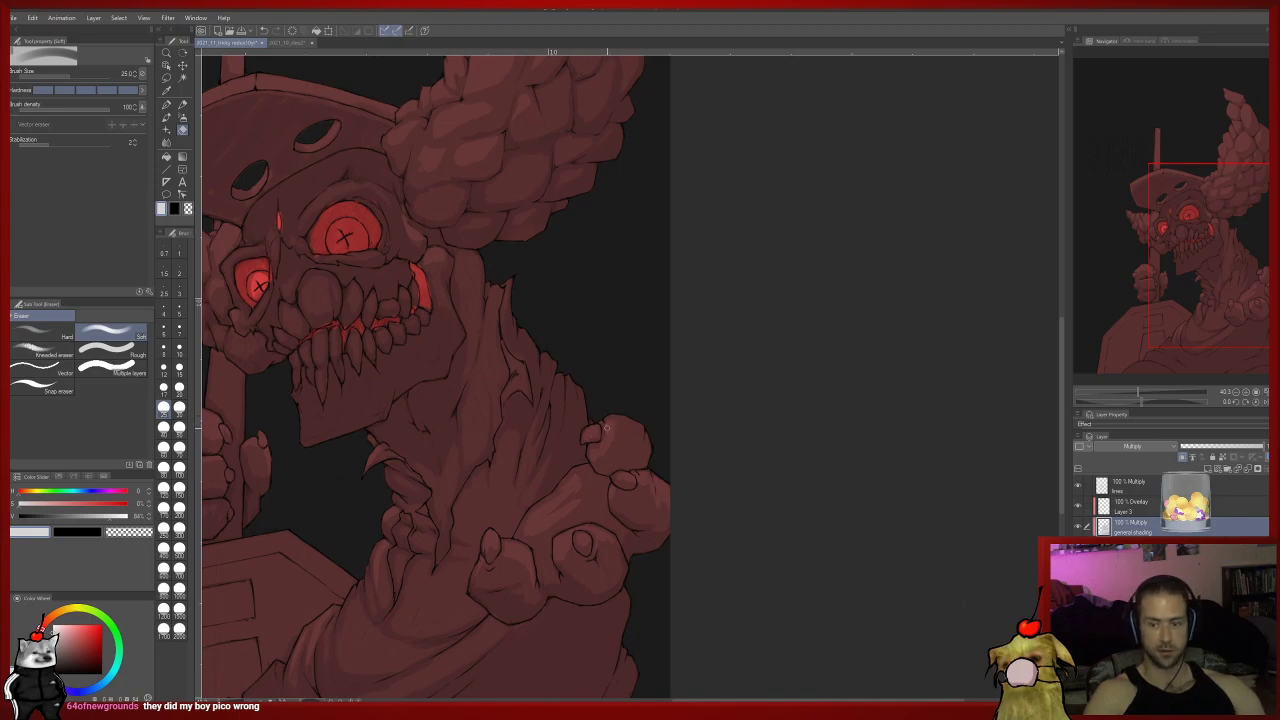
key("p")
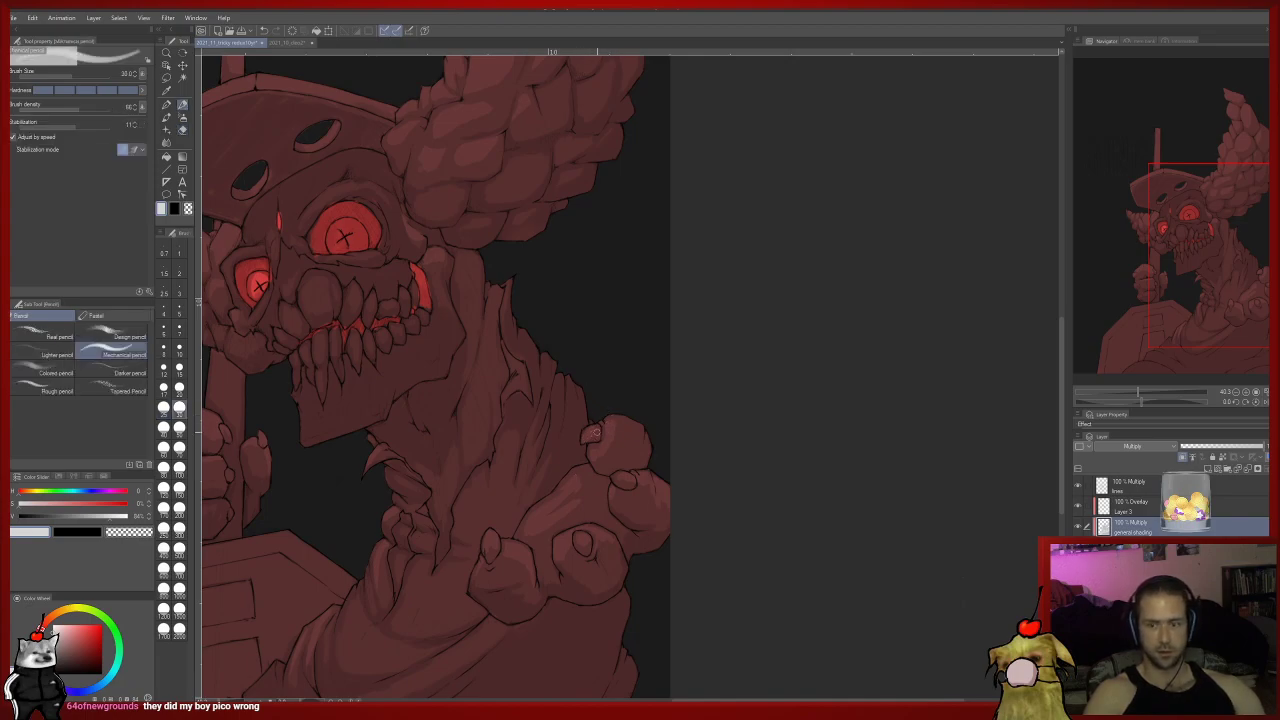
Refine the shadows around the nail of the second shoulder growth, alternating the Soft eraser at size 25 and the Mechanical pencil at size 30.
key("e")
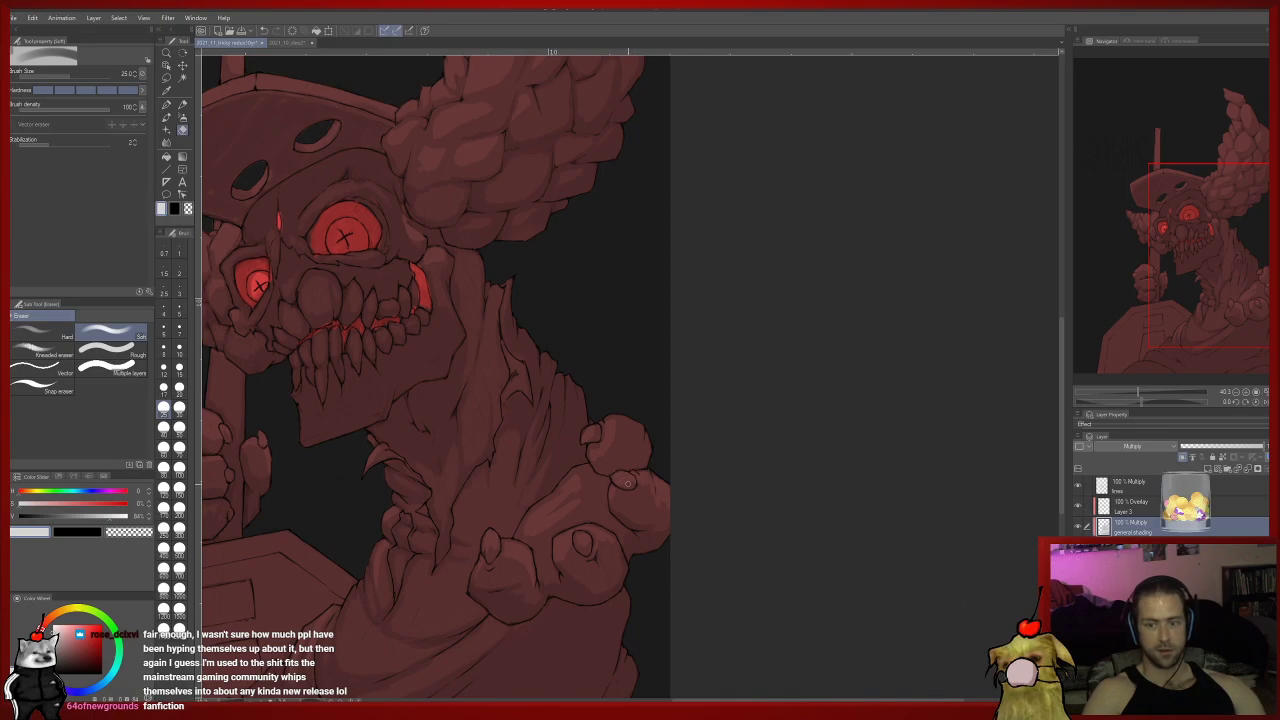
key("p")
key("e")
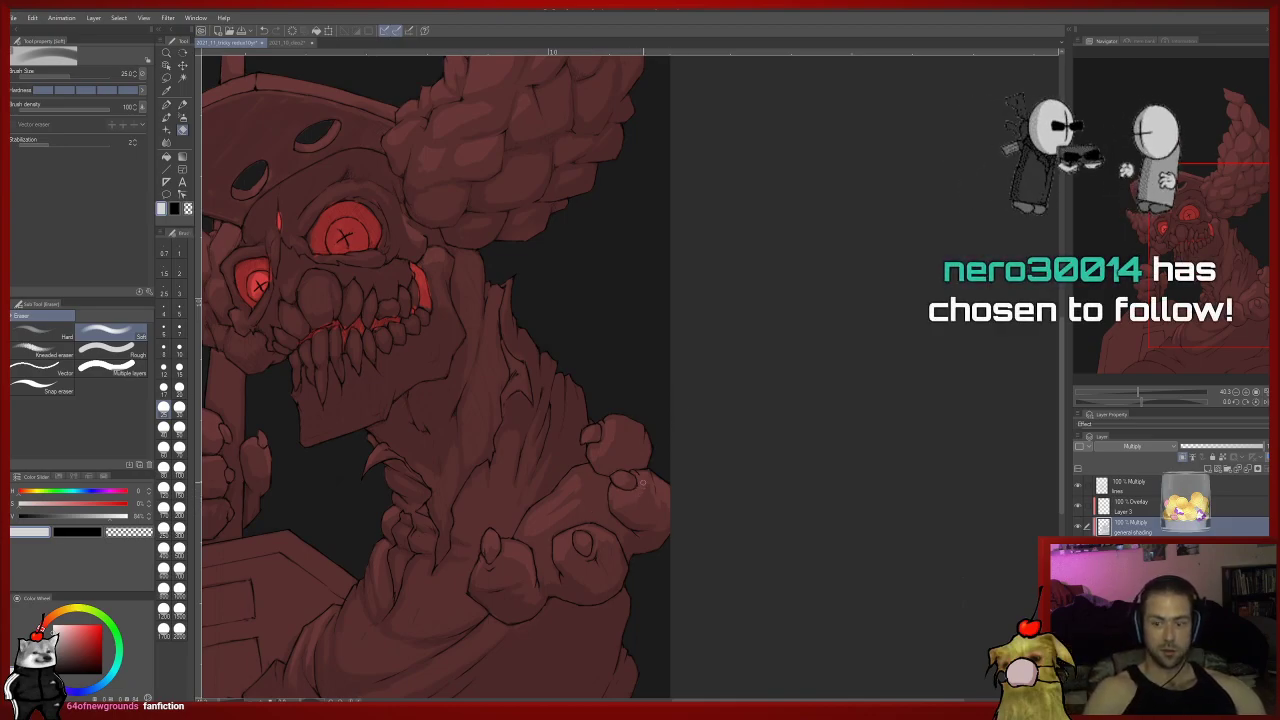
key("p")
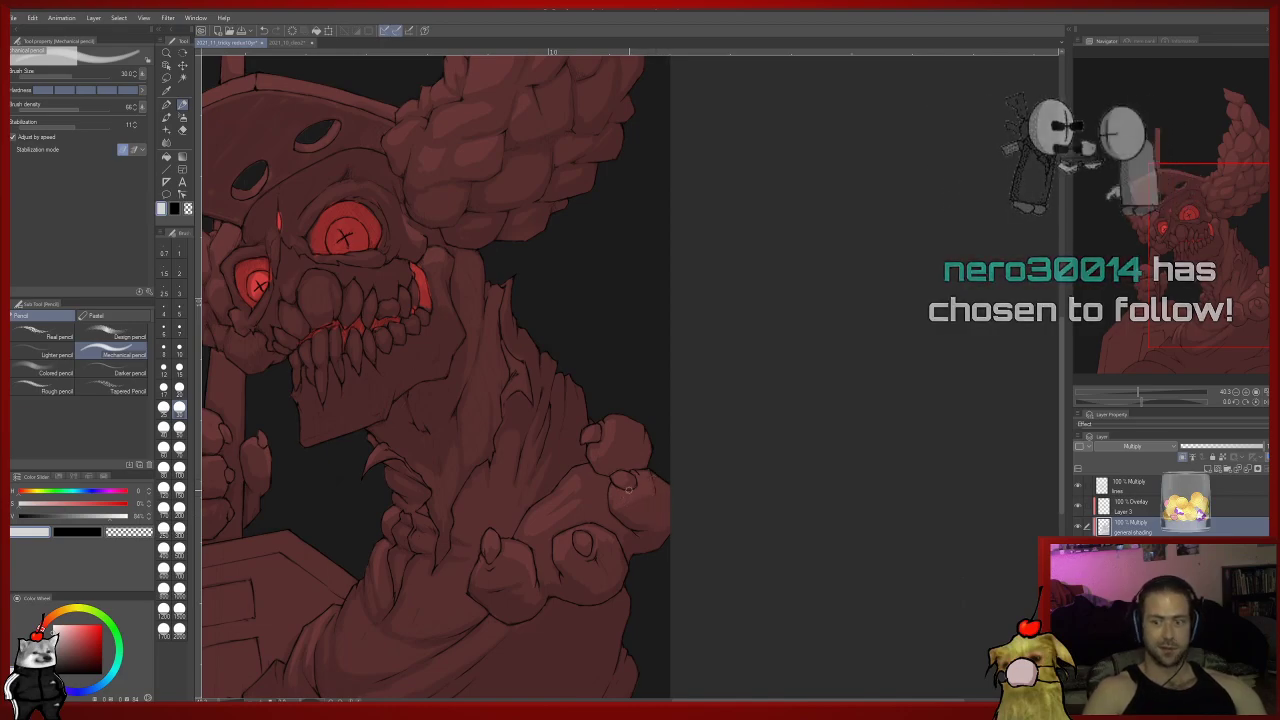
key("e")
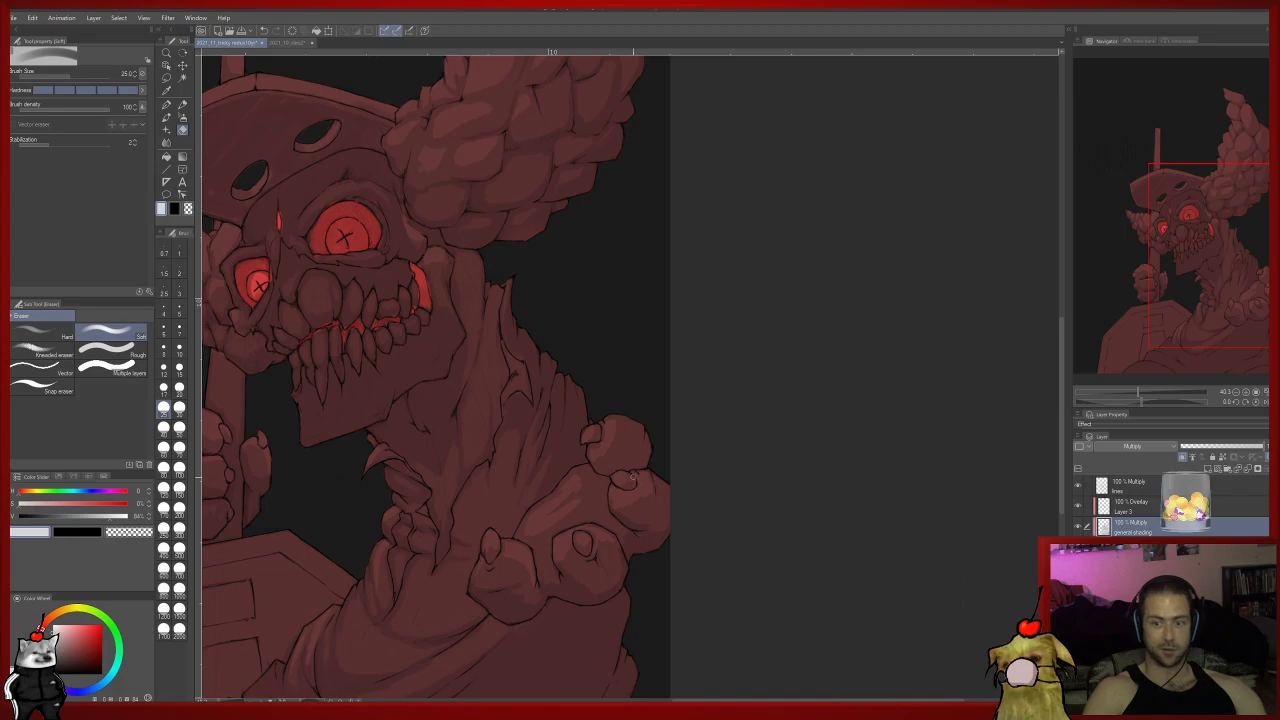
key("p")
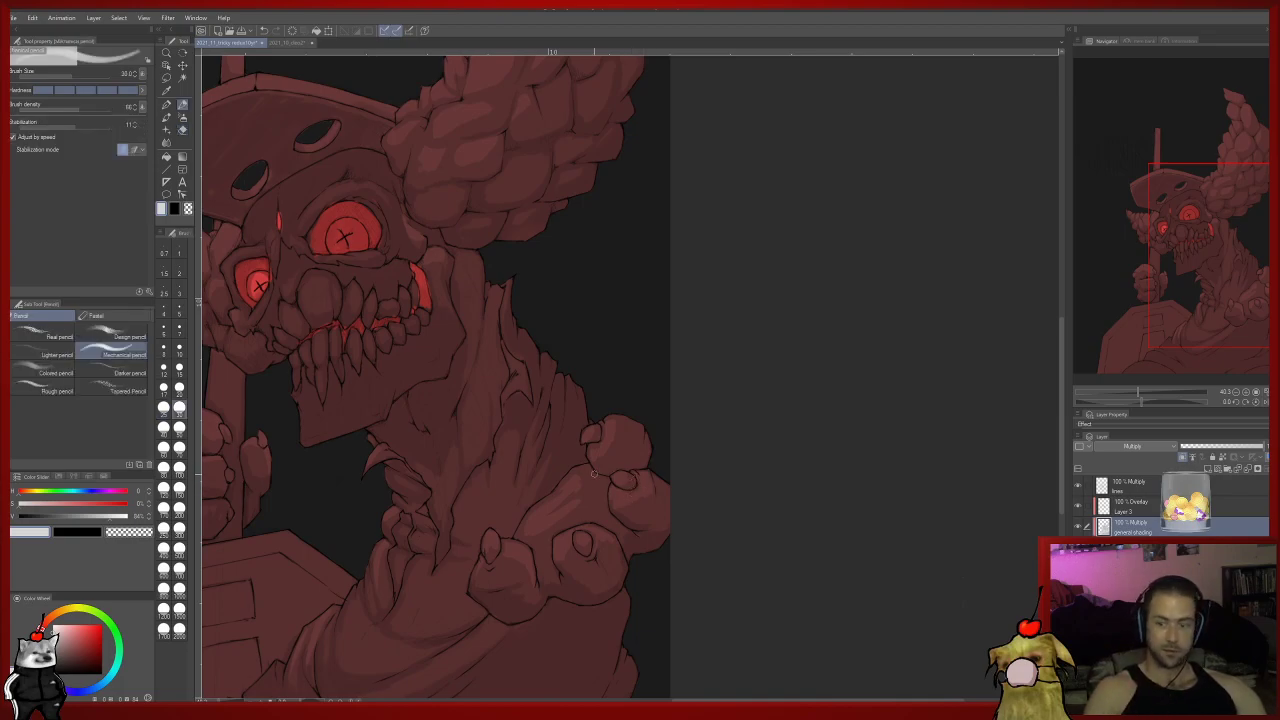
Clean up the shadow edges on the upper shoulder growths with the Soft eraser at size 25.
key("e")
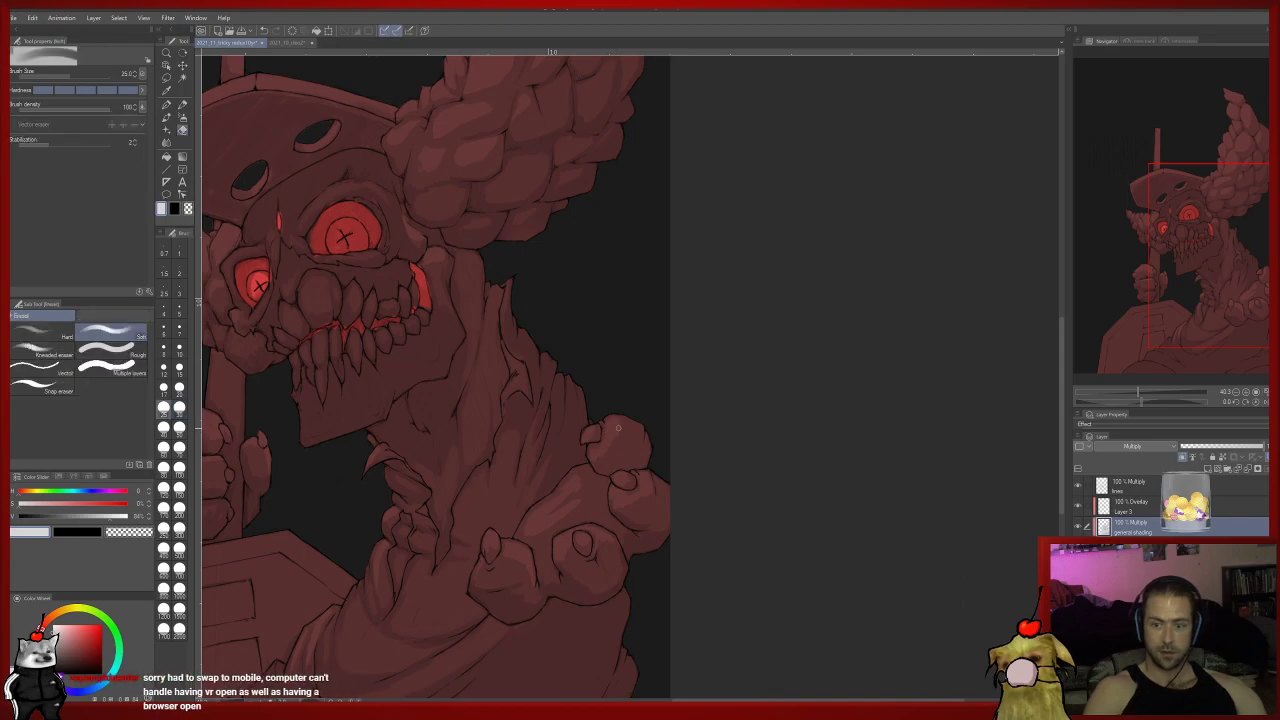
left_click_drag(633, 423, 674, 347)
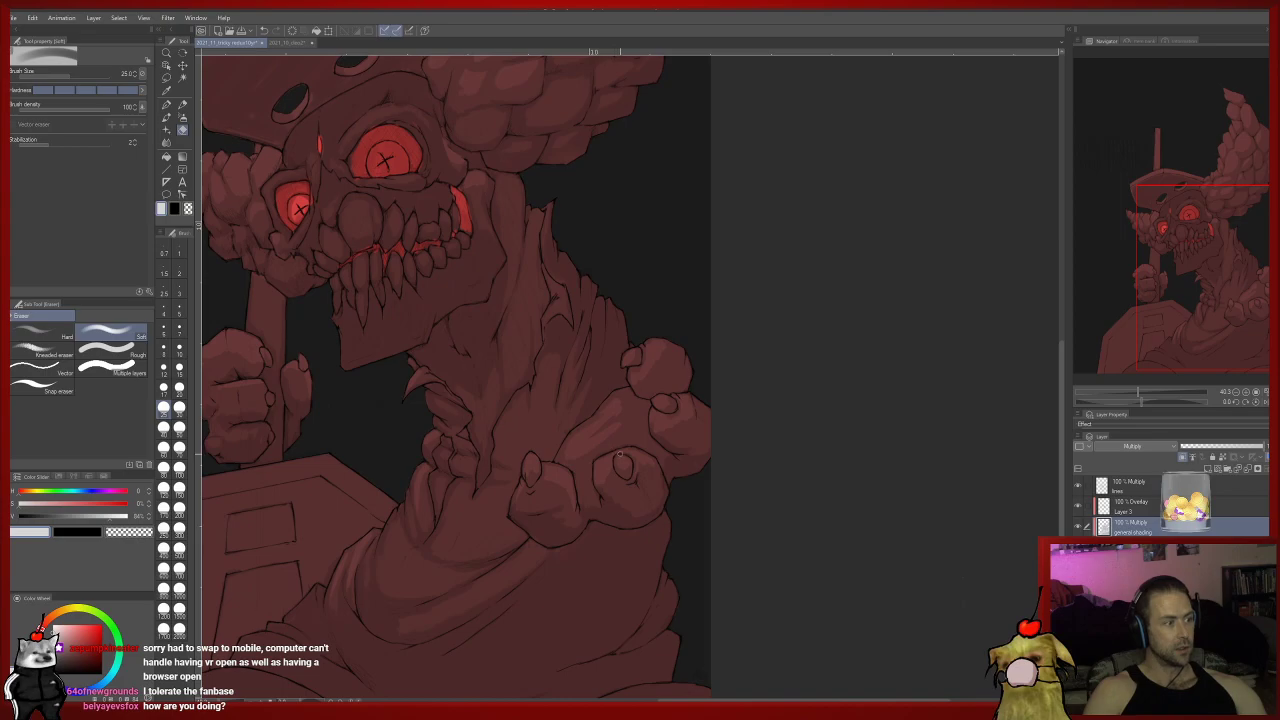
mouse_move(620, 459)
left_mouse_down()
mouse_move(606, 342)
mouse_move(618, 457)
mouse_move(658, 415)
mouse_move(632, 472)
left_mouse_up()
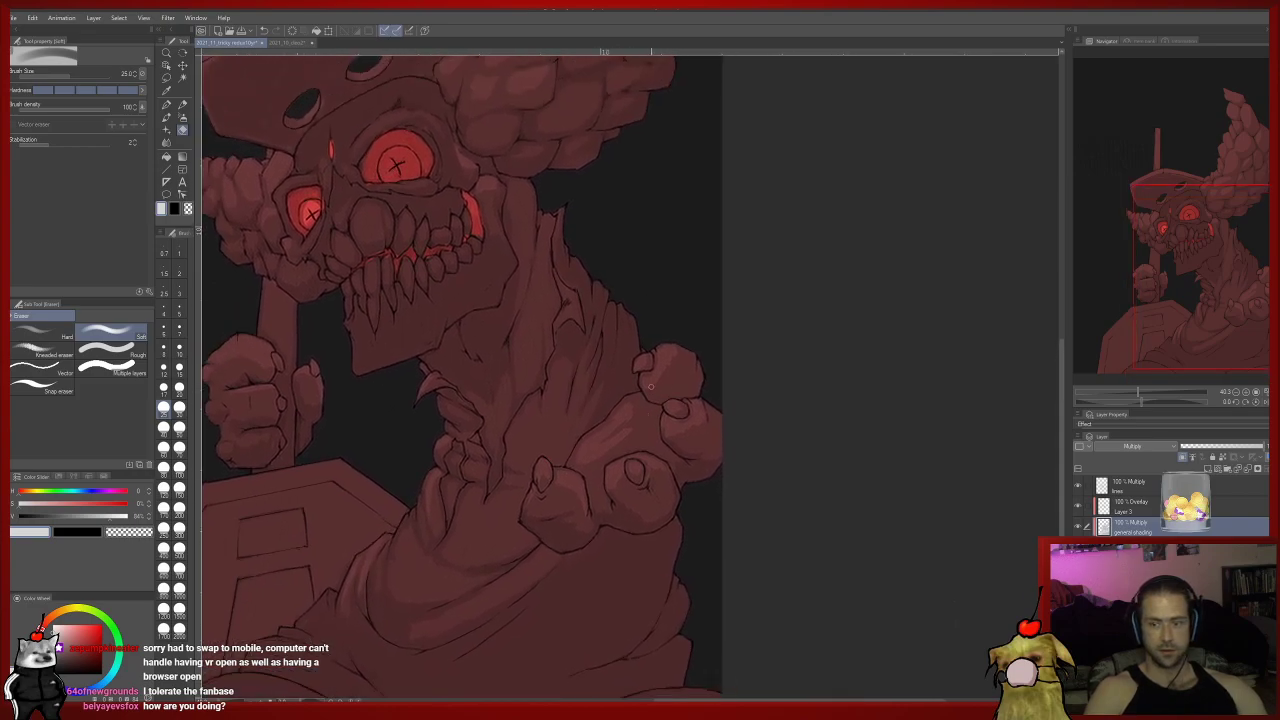
Refine the finger and knuckle shading on the fist holding the pole with the Soft eraser and the Mechanical pencil at size 30.
left_click_drag(655, 384, 399, 466)
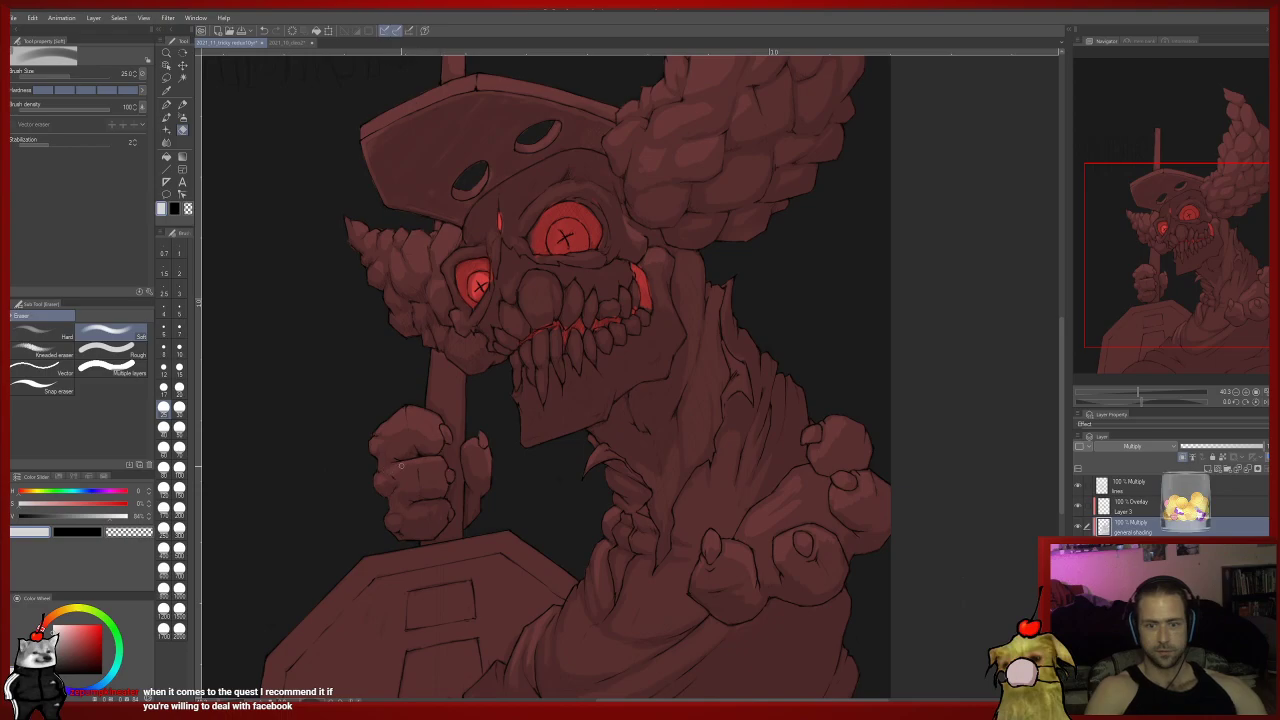
key("p")
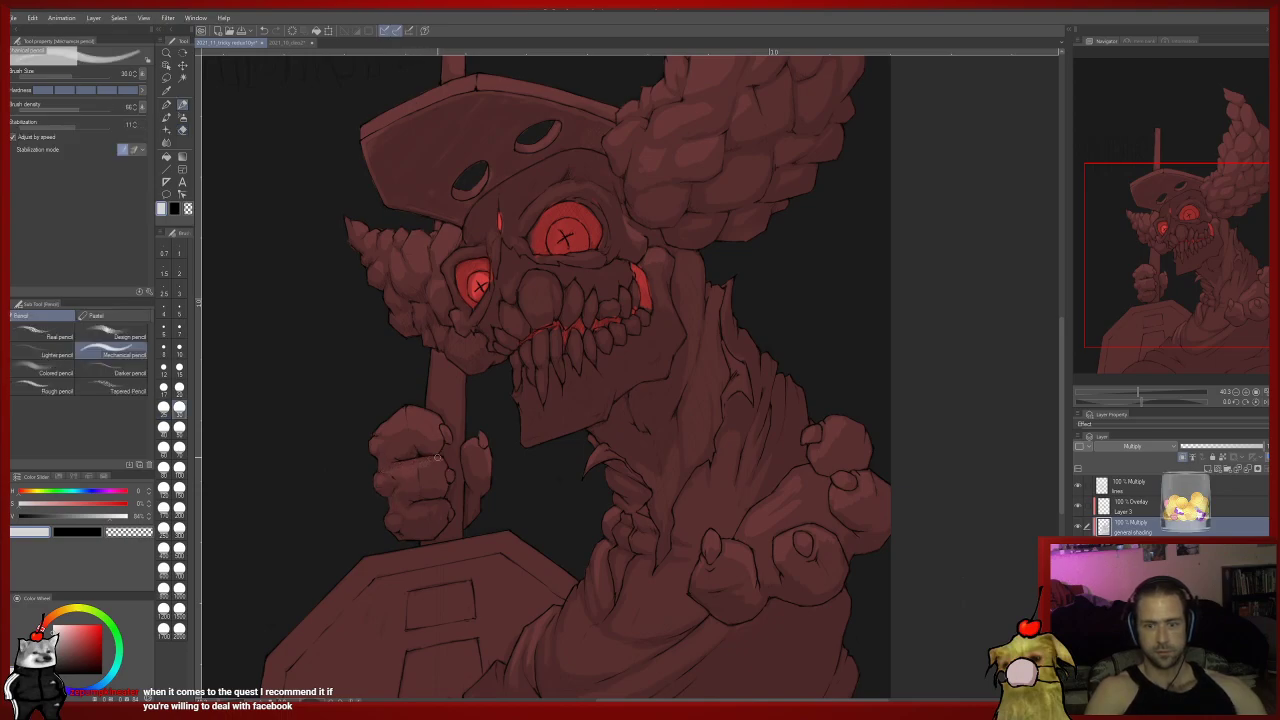
left_click_drag(433, 467, 459, 489)
key("e")
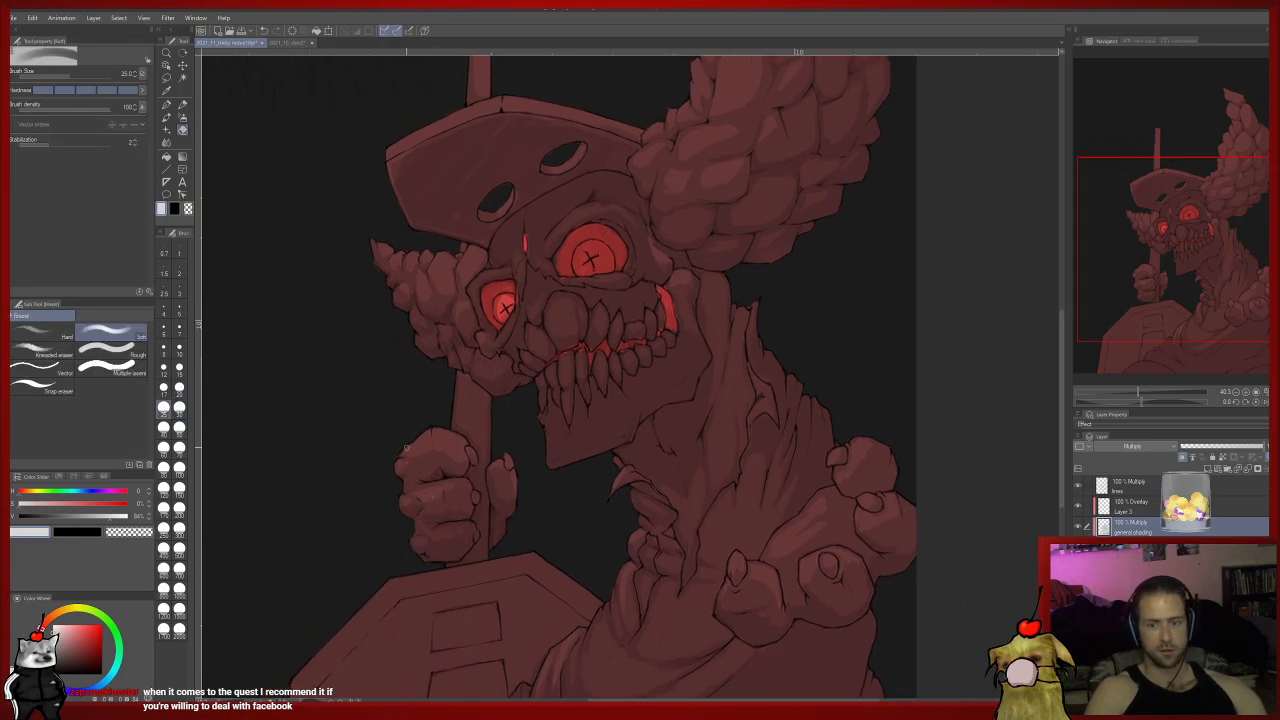
key("p")
left_click_drag(408, 447, 439, 543)
Touch up the shadows in the jagged fold behind the neck and towards the shoulder with the Mechanical pencil at size 30 and Soft eraser.
mouse_move(563, 412)
left_mouse_down()
mouse_move(594, 426)
mouse_move(544, 389)
left_mouse_up()
left_click_drag(560, 409, 558, 436)
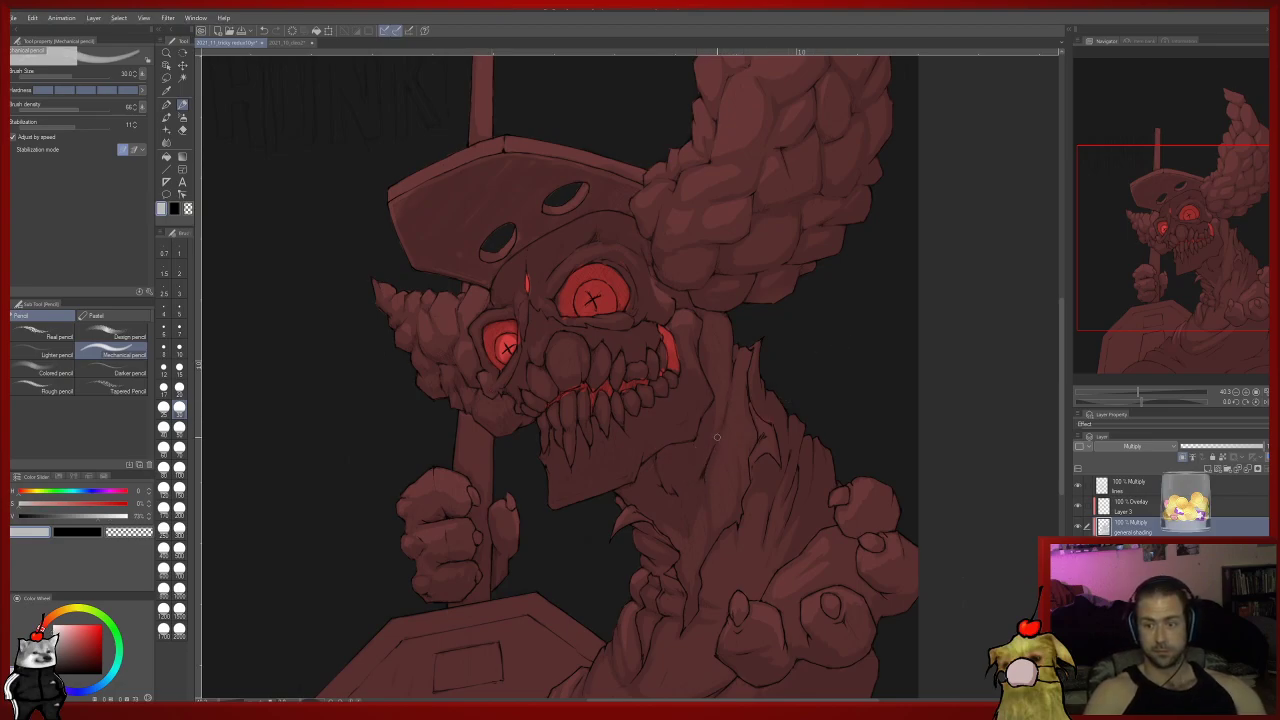
key("e")
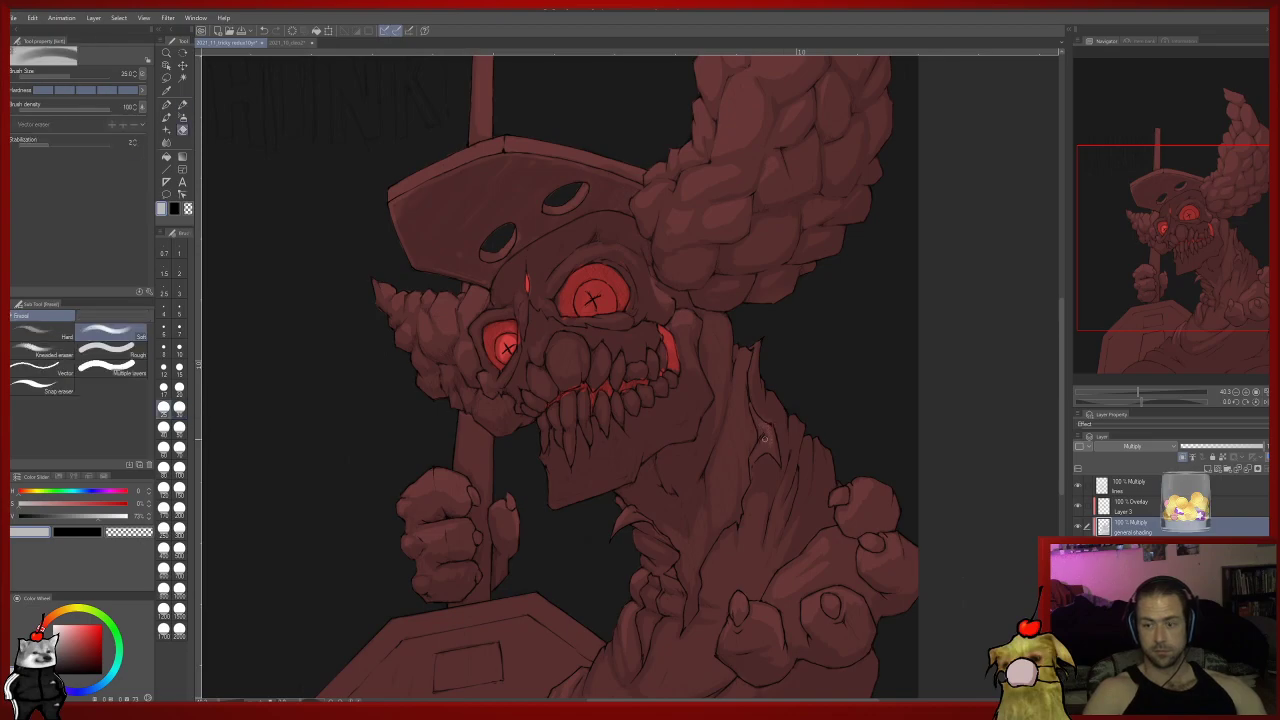
key("p")
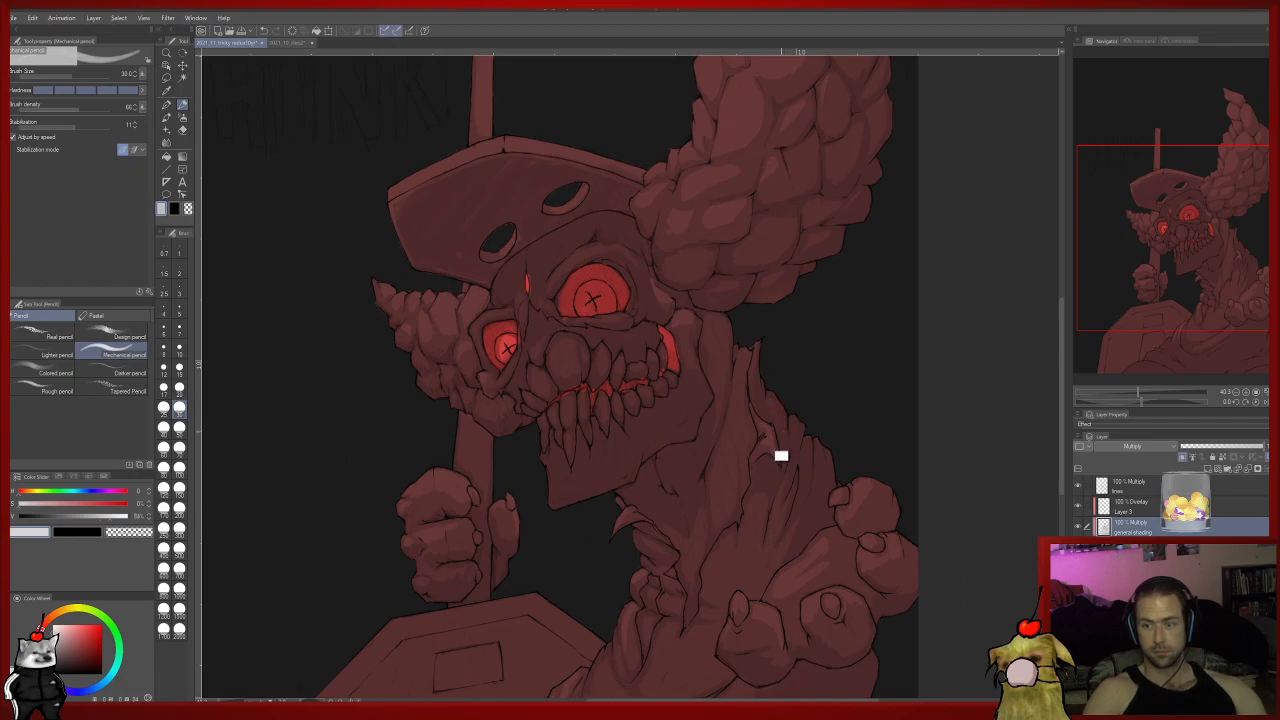
scroll(783, 392, "down", 3)
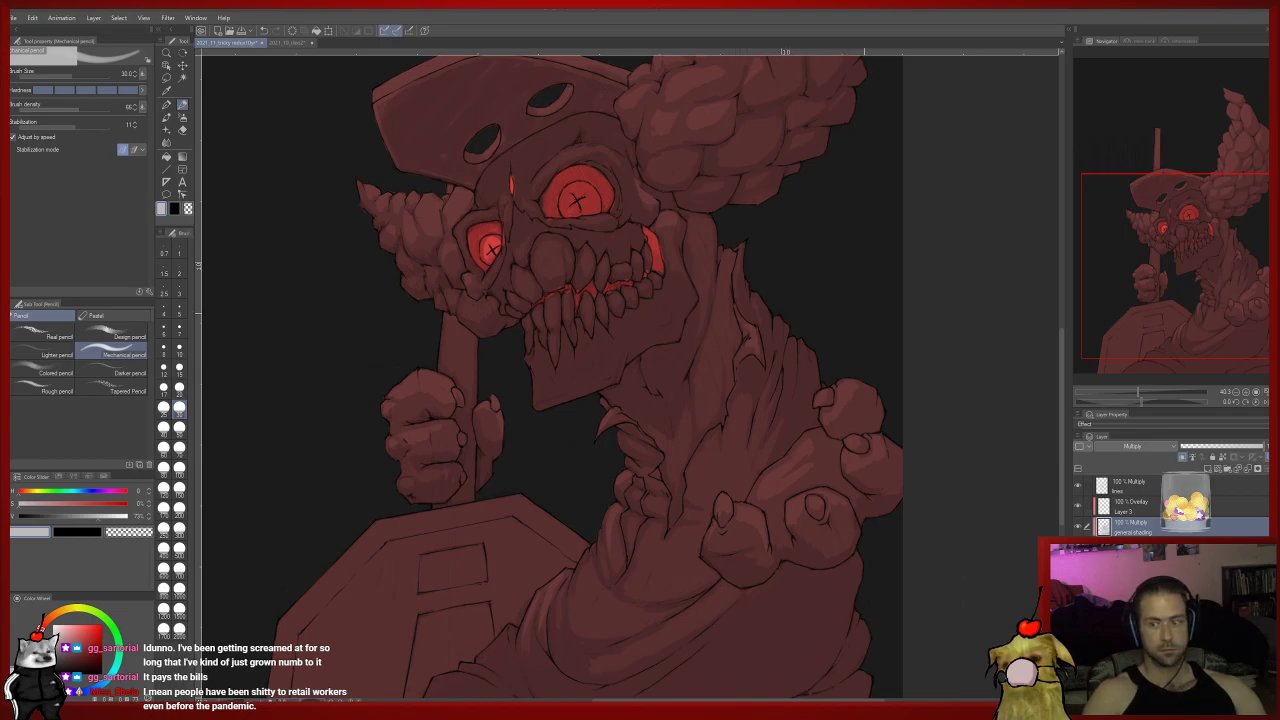
left_click_drag(817, 381, 813, 337)
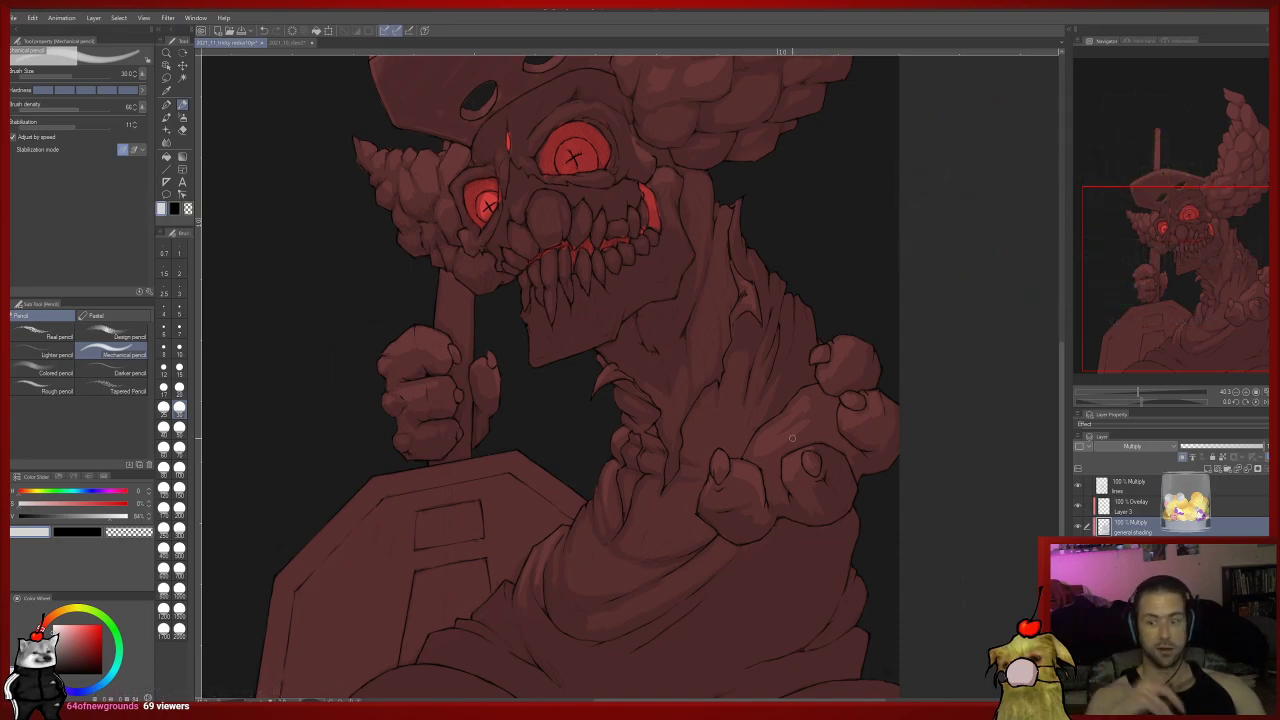
key("e")
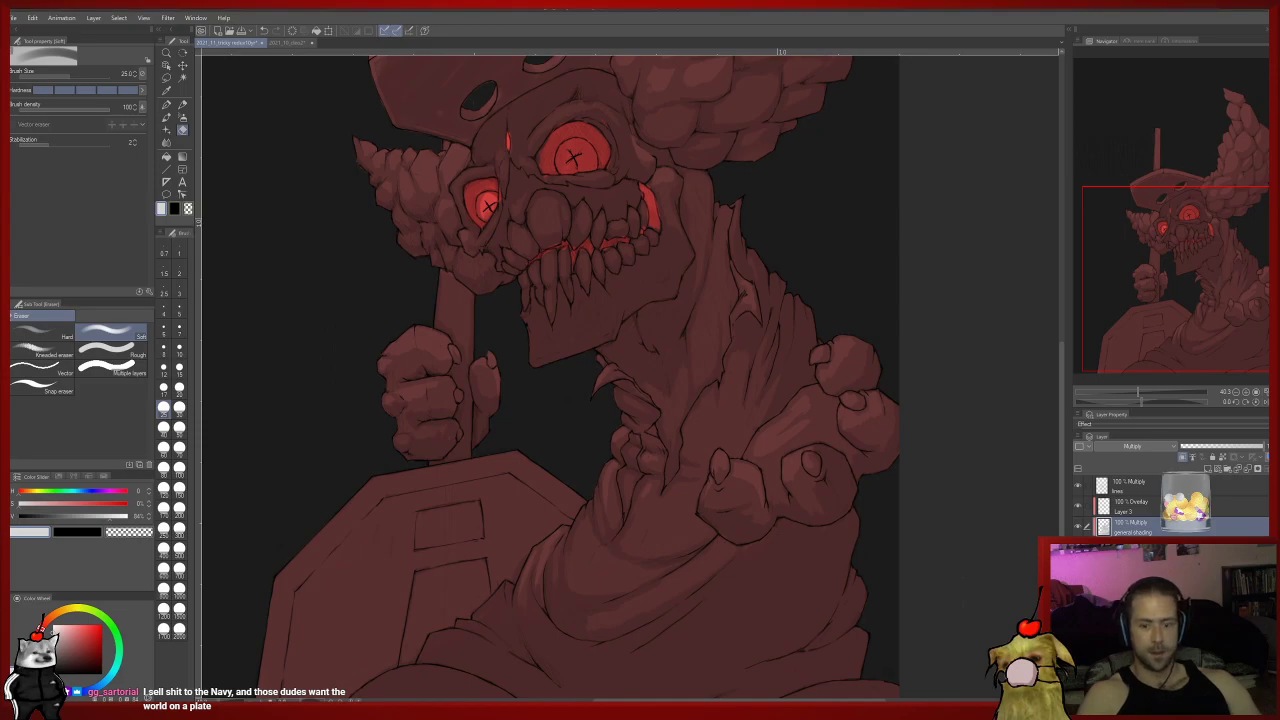
Pause the music in VLC media player, switch to YouTube in the browser and play the video "Every Old School Computer Game".
key("alt+Tab")
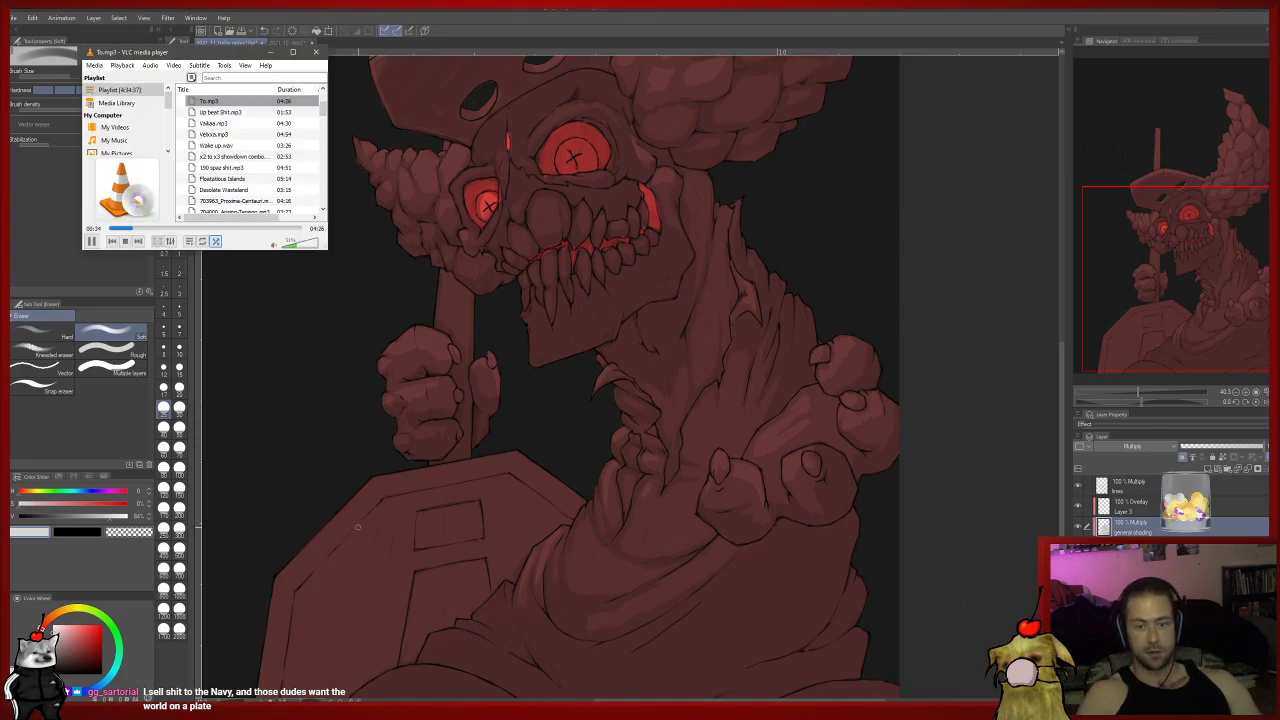
key("space")
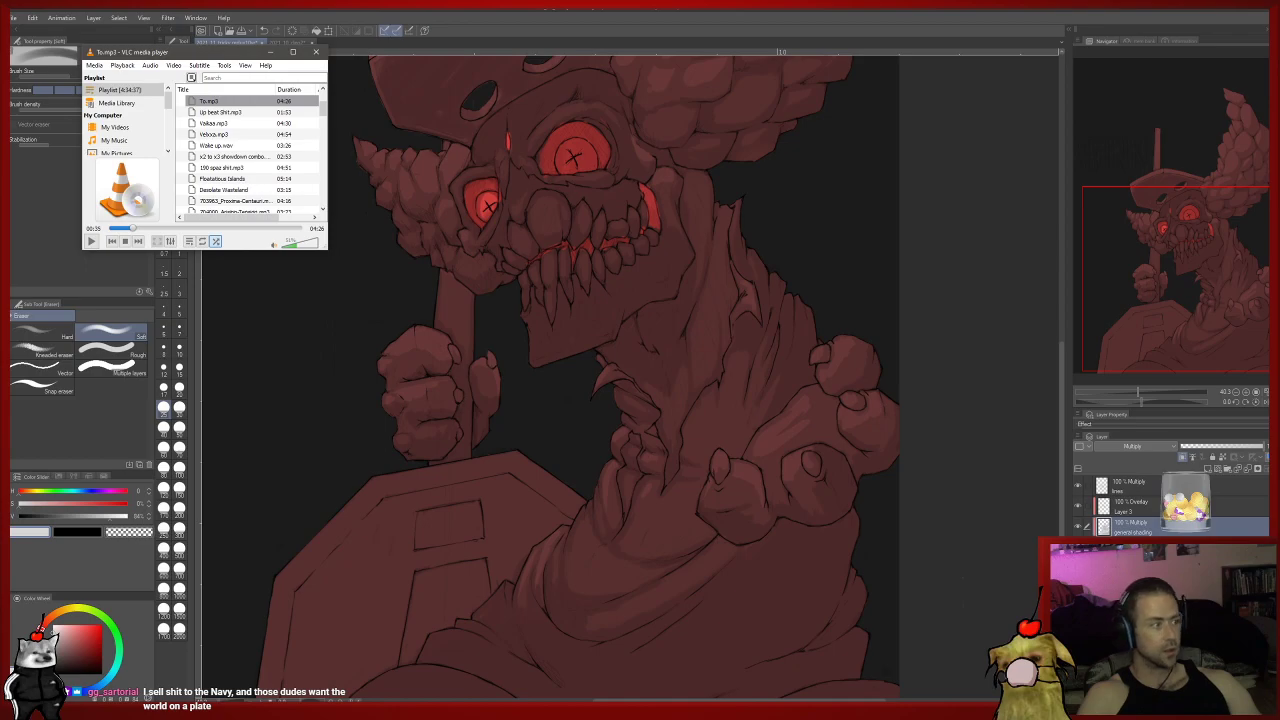
key("alt+Tab")
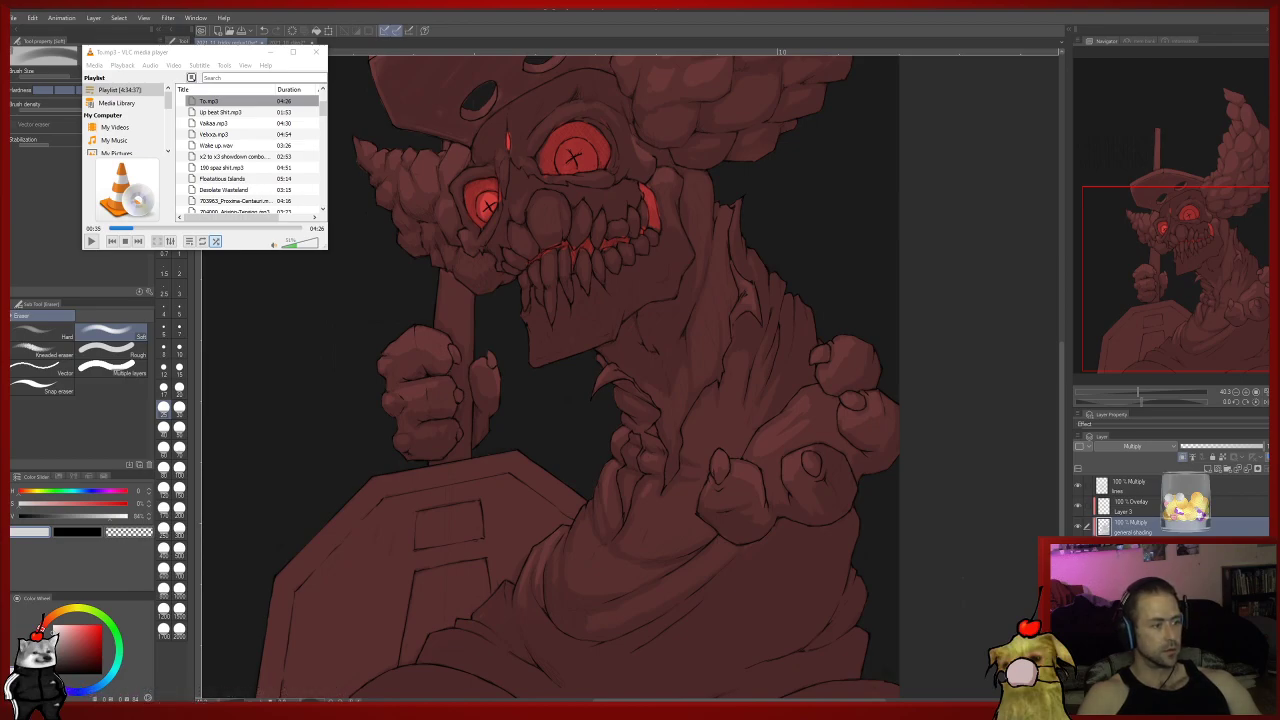
left_click_drag(2, 168, 548, 4)
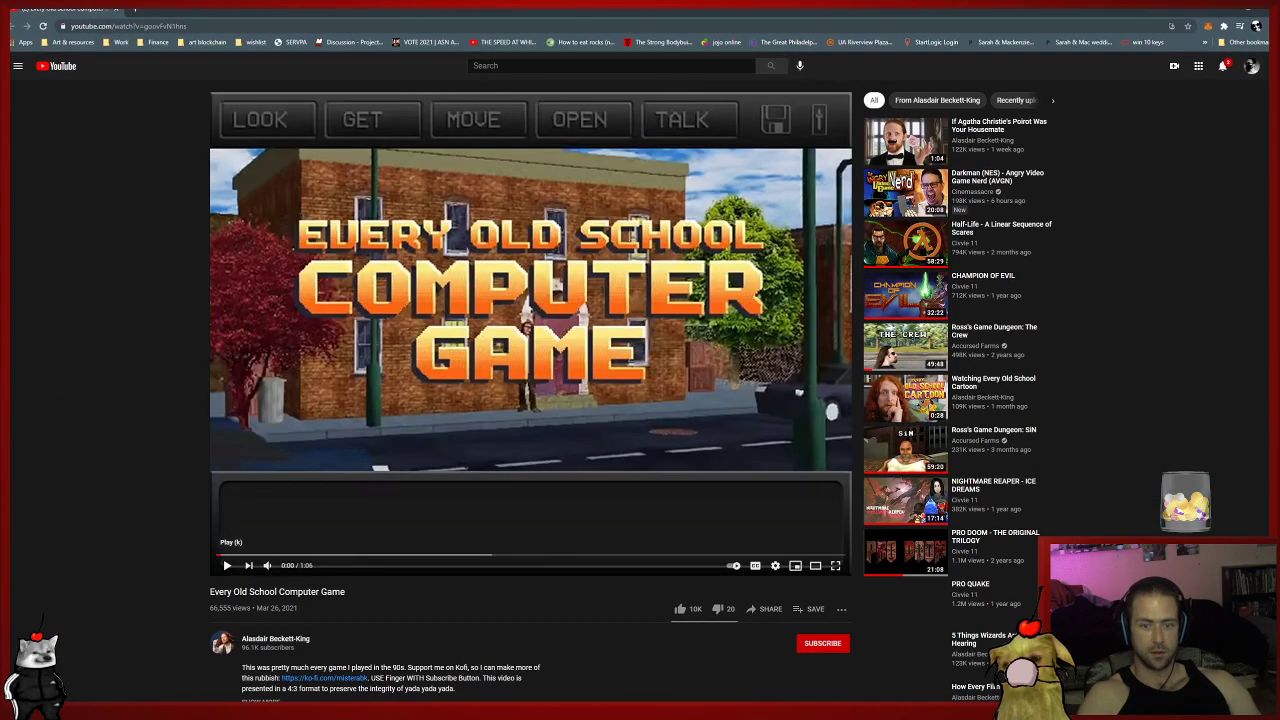
left_click(227, 565)
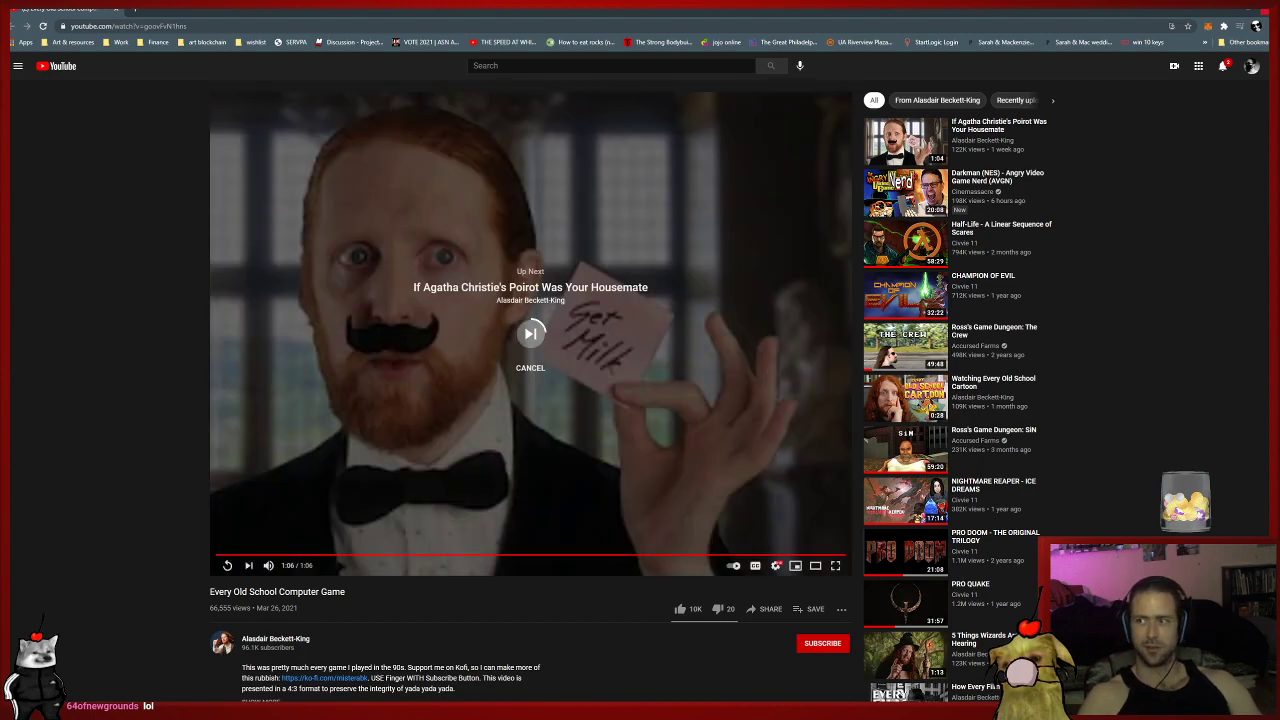
Leave the YouTube video, resume the music in VLC media player and return to the painting in Clip Studio Paint.
key("alt+Tab")
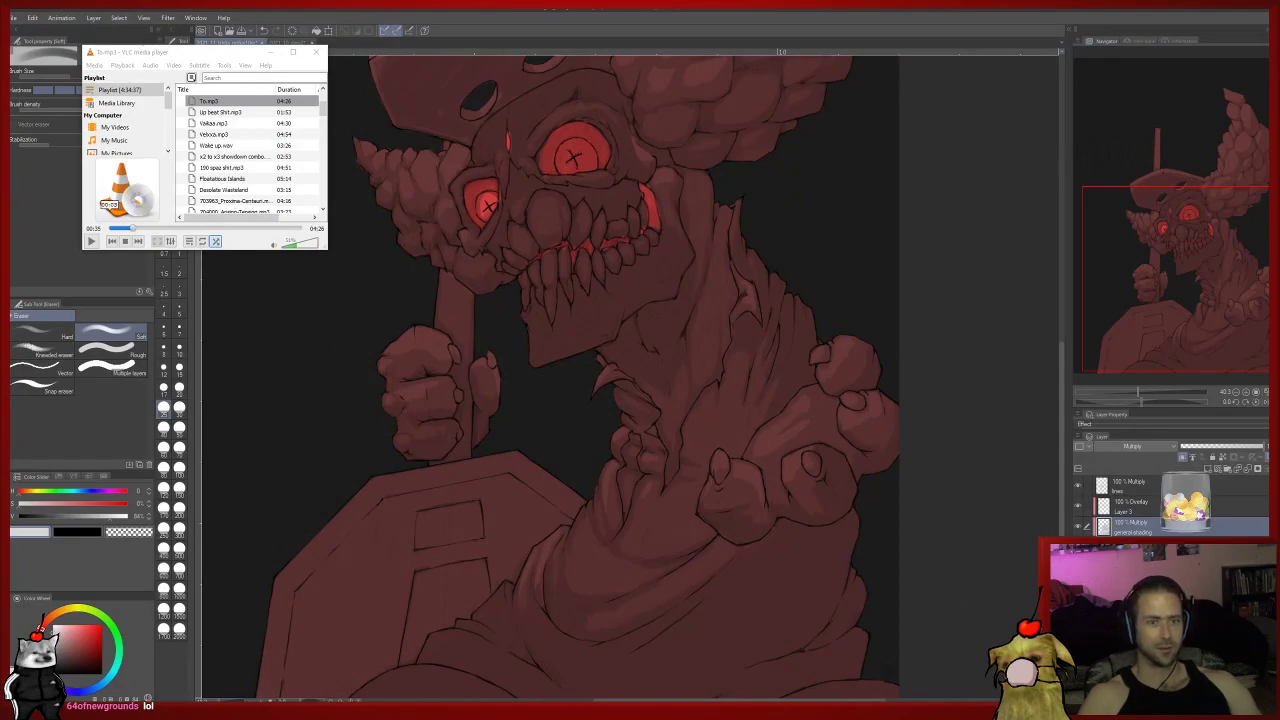
left_click(91, 241)
key("alt+Tab")
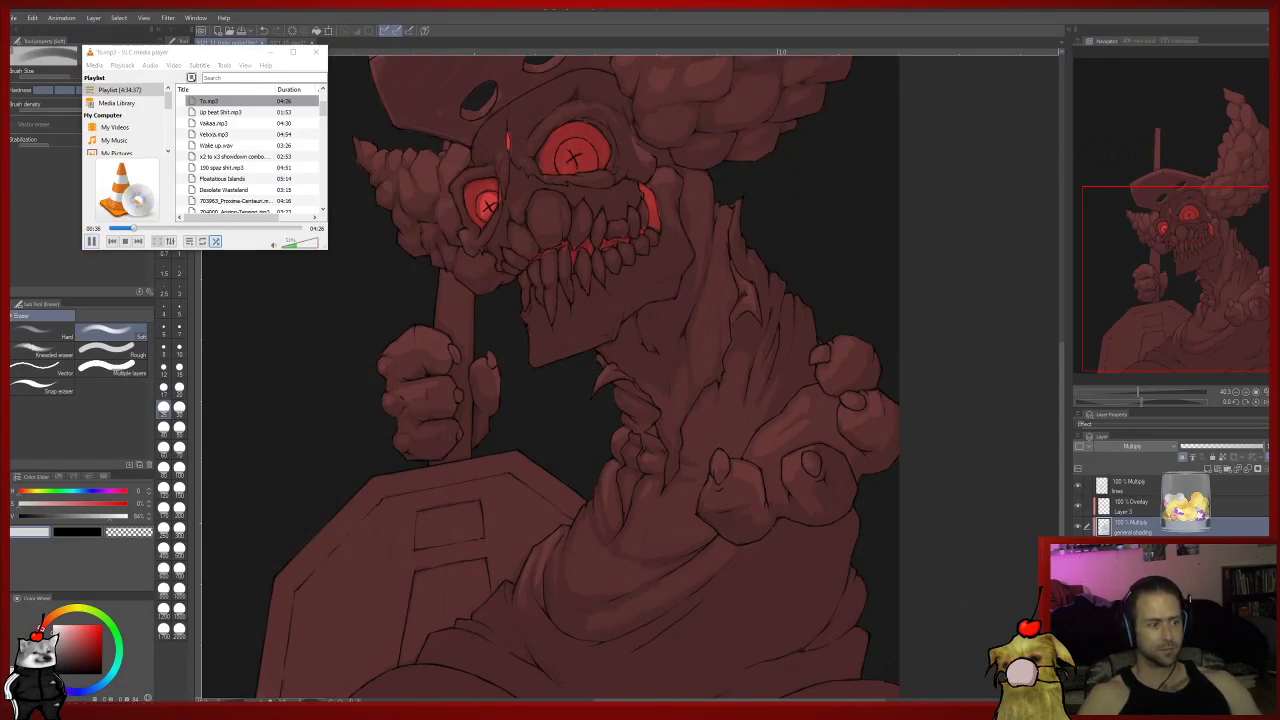
left_click(318, 426)
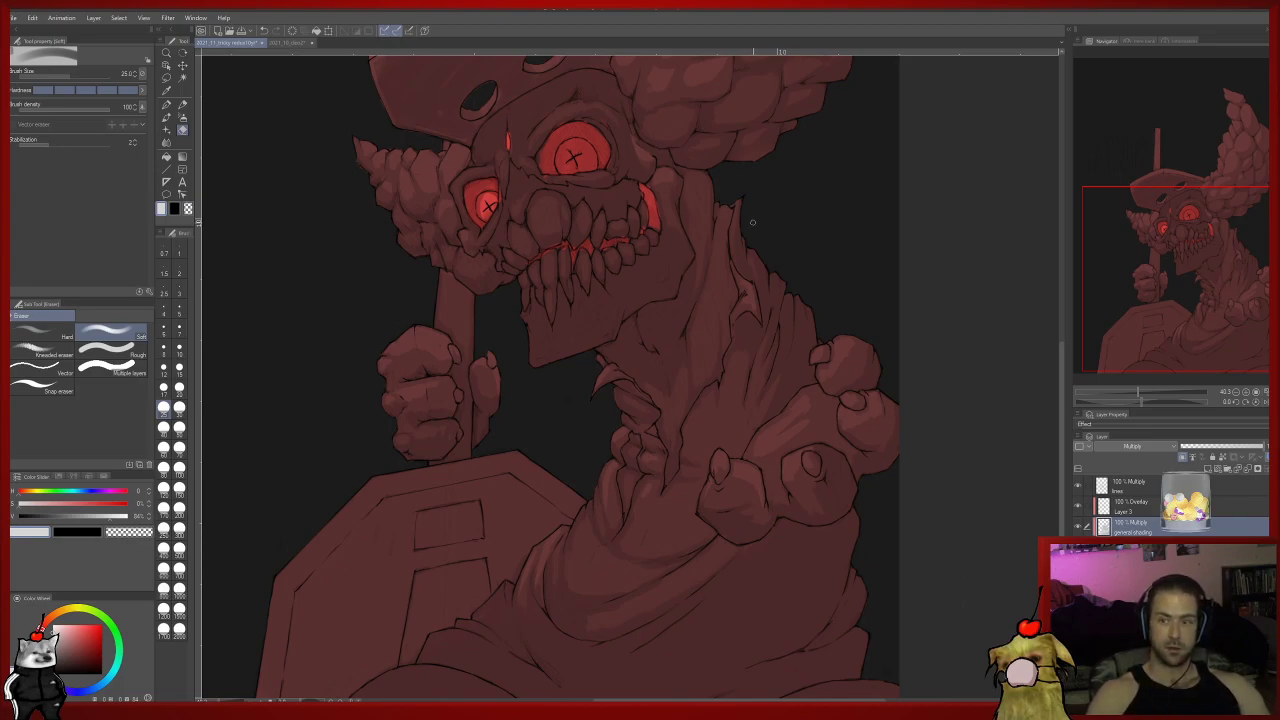
left_click_drag(723, 167, 738, 332)
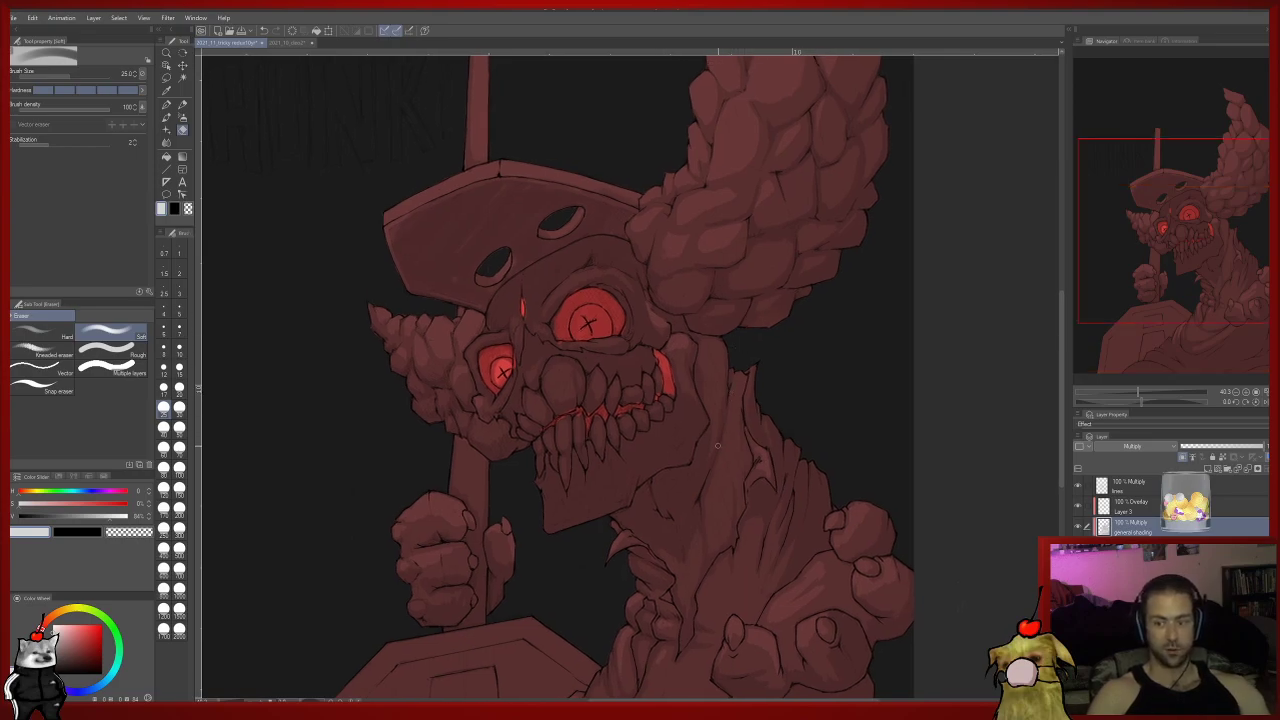
key("p")
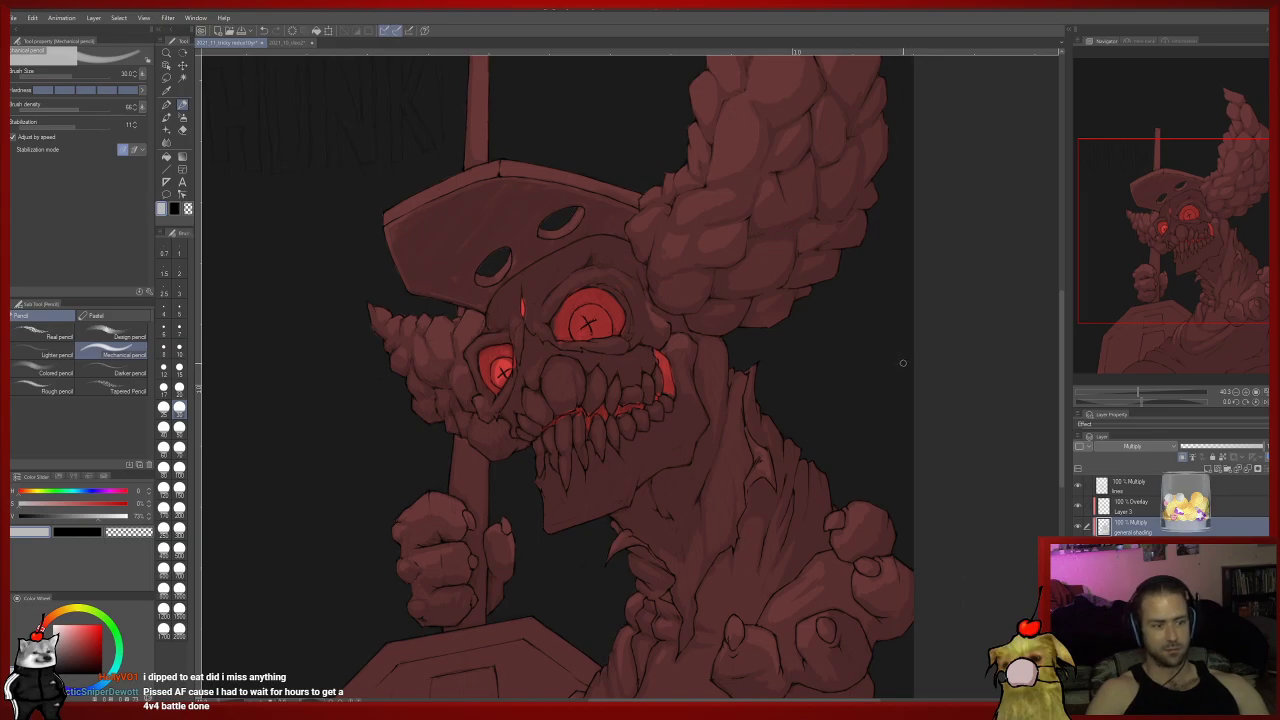
scroll(905, 358, "down", 2)
scroll(600, 360, "down", 4)
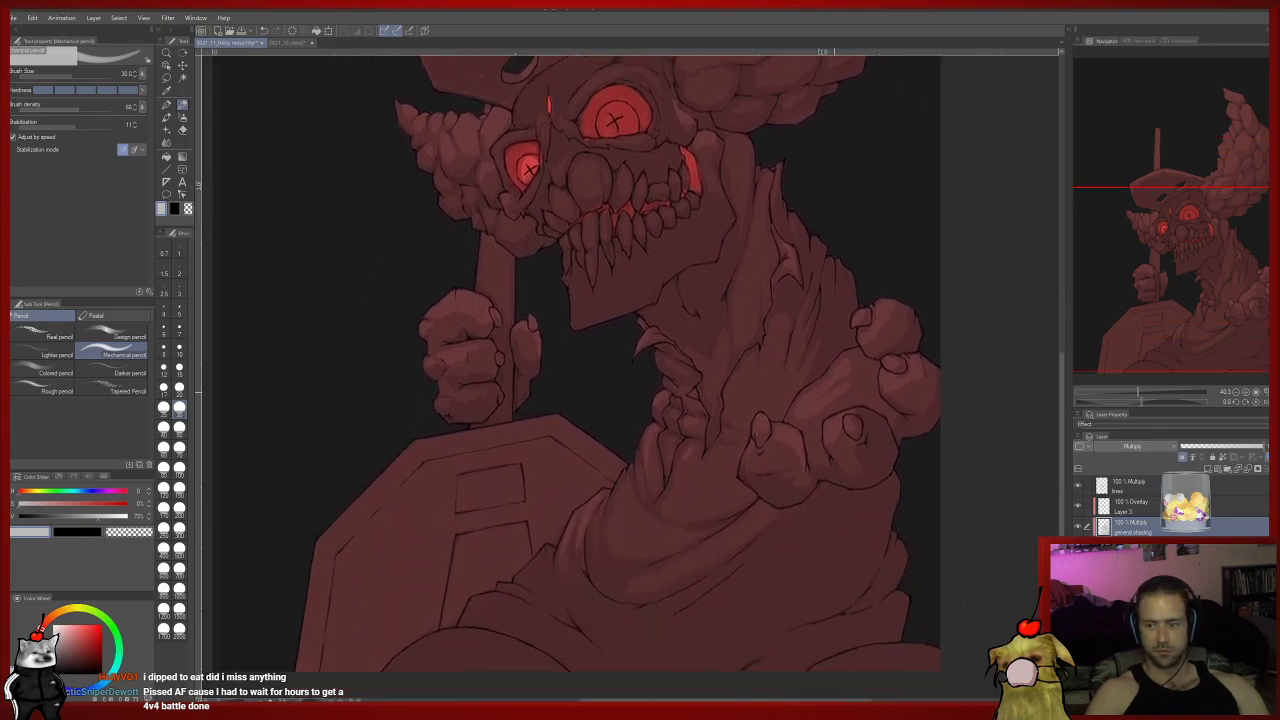
scroll(555, 90, "down", 2)
key("e")
mouse_move(822, 430)
left_mouse_down()
mouse_move(764, 480)
mouse_move(796, 448)
left_mouse_up()
key("ctrl+z")
key("ctrl+z")
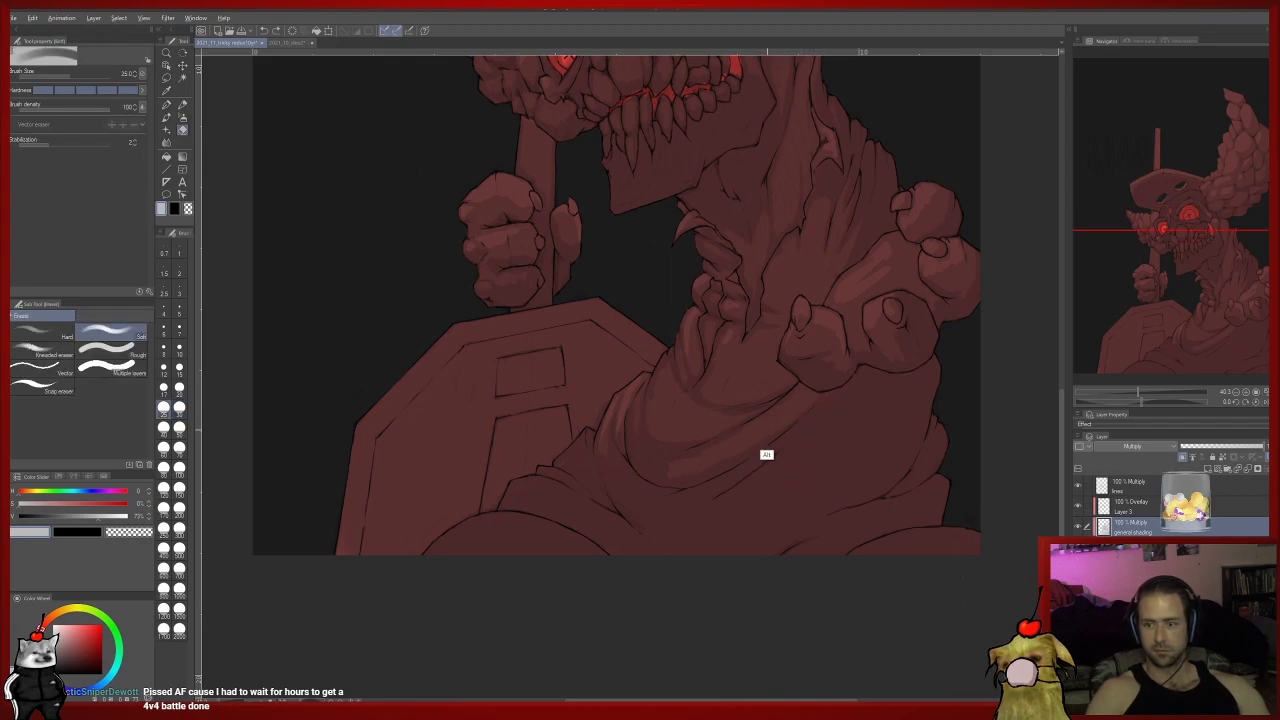
Paint and blend lighter folds across the chest below the shoulder growths with the Mechanical pencil at size 30, using sampled shades.
left_click(768, 460, "alt")
key("p")
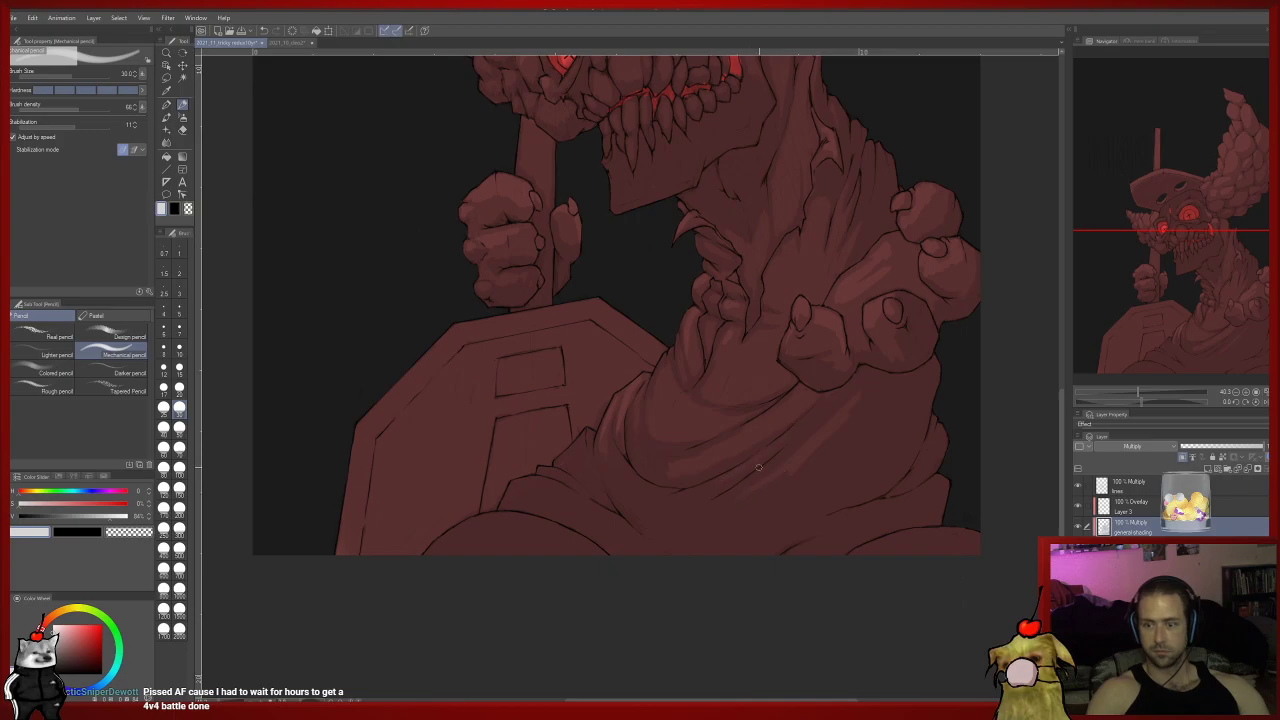
left_click(745, 505, "alt")
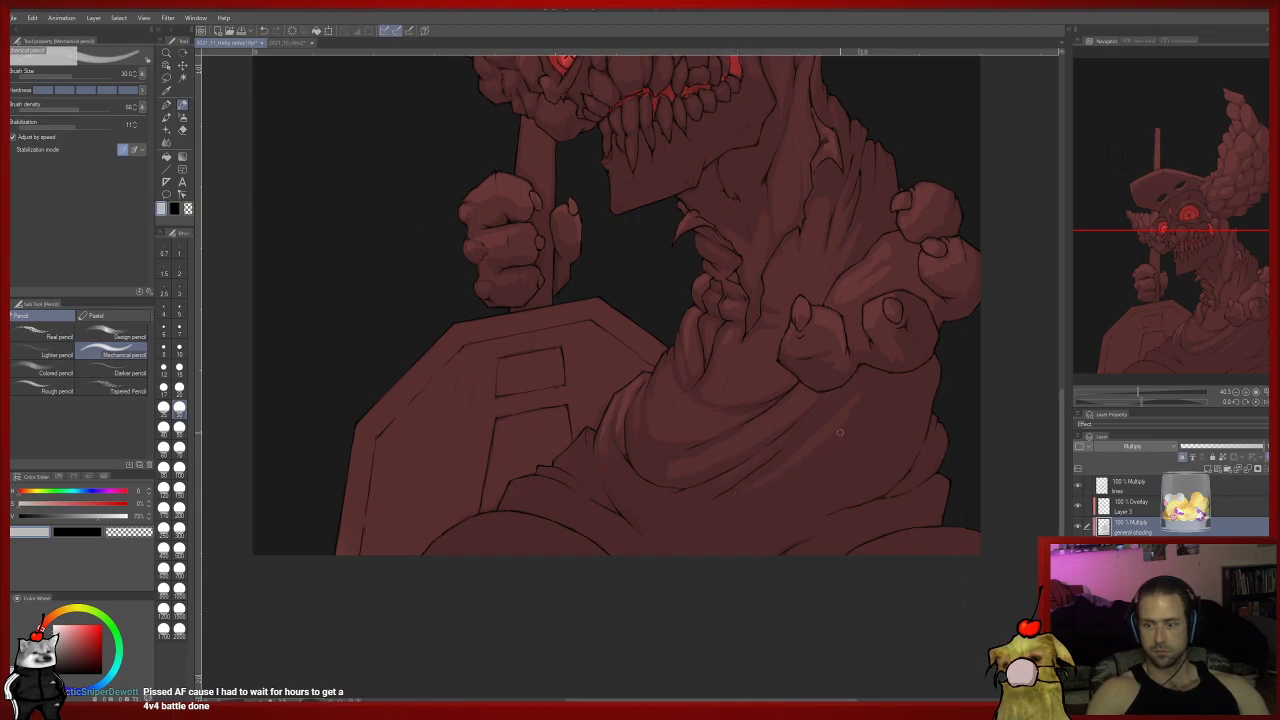
scroll(822, 445, "up", 5)
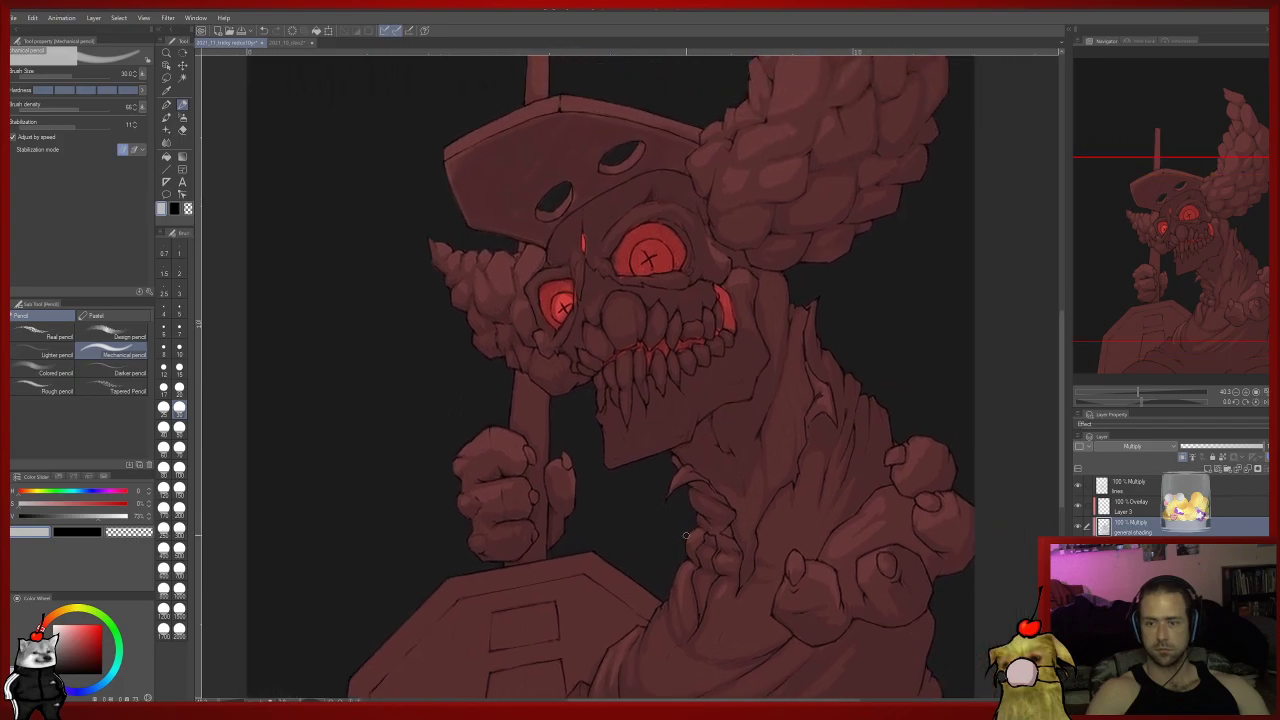
scroll(686, 537, "down", 1)
scroll(706, 487, "down", 1)
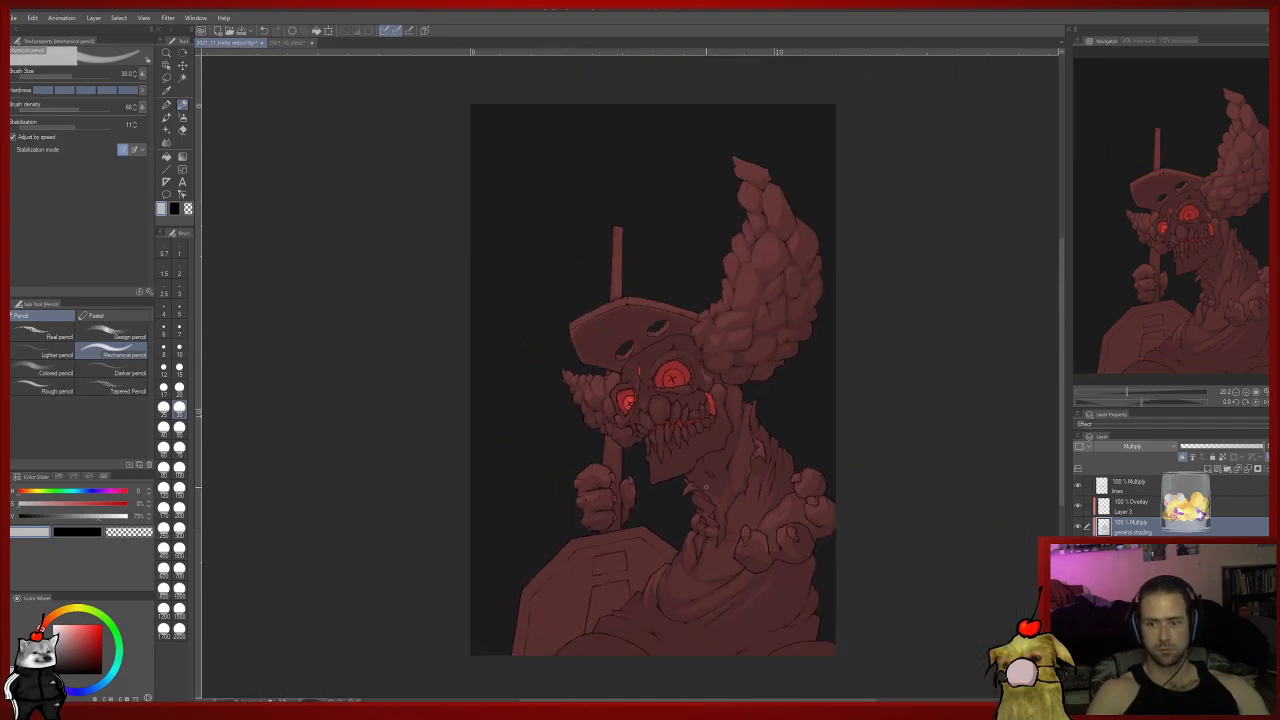
Touch up the shading on the collar folds at the base of the neck with the Mechanical pencil and a sampled lighter shade.
scroll(706, 487, "up", 1)
scroll(706, 487, "up", 1)
scroll(697, 428, "up", 1)
mouse_move(709, 437)
left_mouse_down()
mouse_move(715, 417)
mouse_move(719, 447)
left_mouse_up()
left_click(746, 550, "alt")
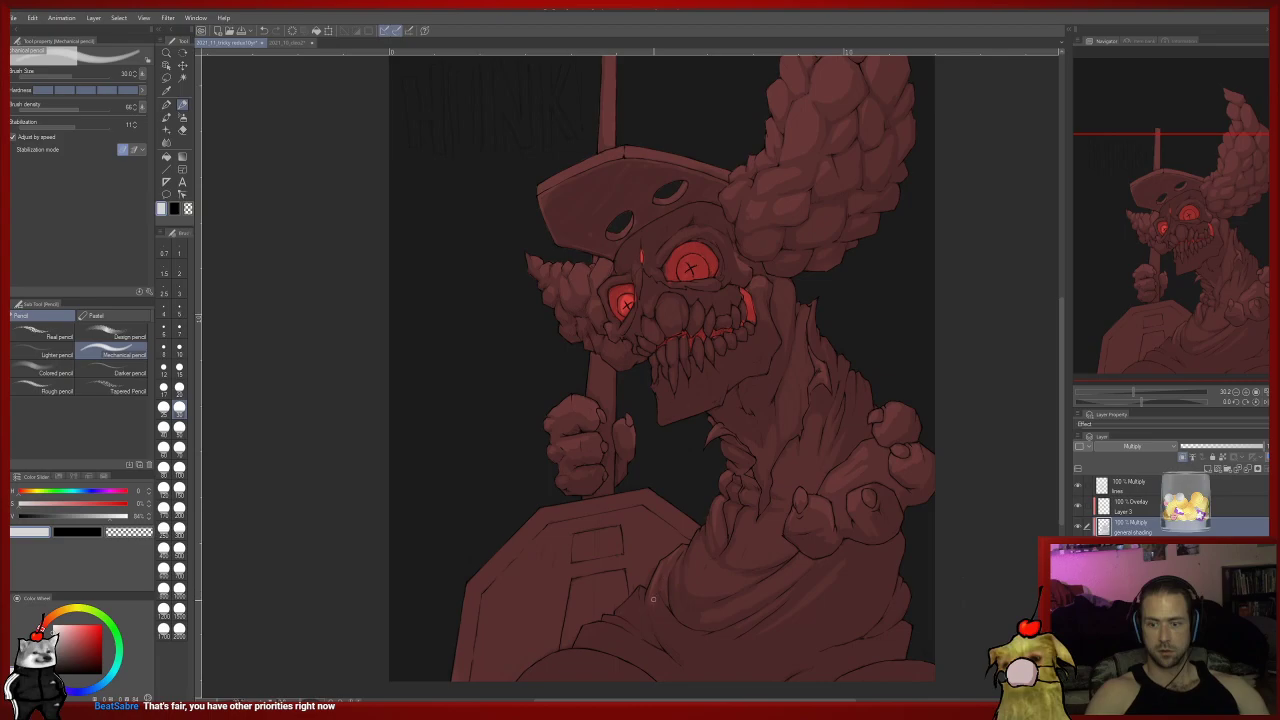
left_click_drag(669, 562, 663, 613)
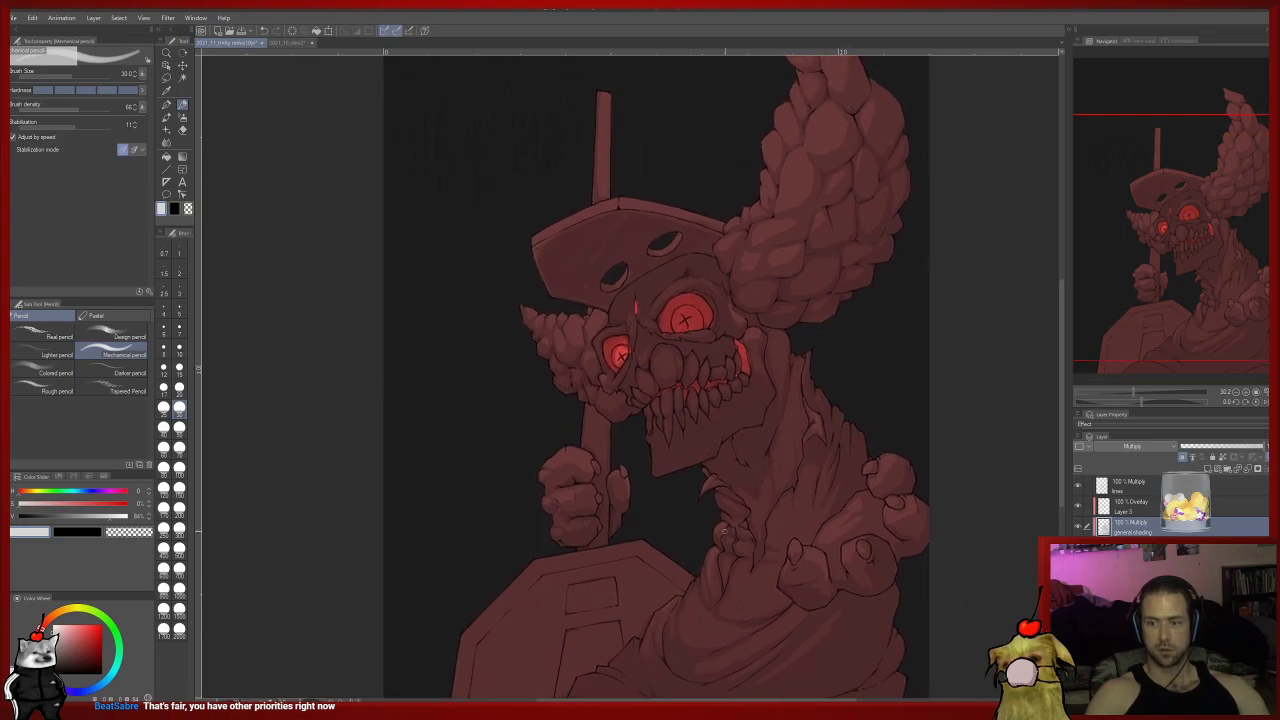
Refine the shading on the shoulder and its growths, alternating the Soft eraser at size 25 and the Mechanical pencil at size 30.
key("e")
mouse_move(813, 424)
left_mouse_down()
mouse_move(807, 486)
mouse_move(834, 363)
left_mouse_up()
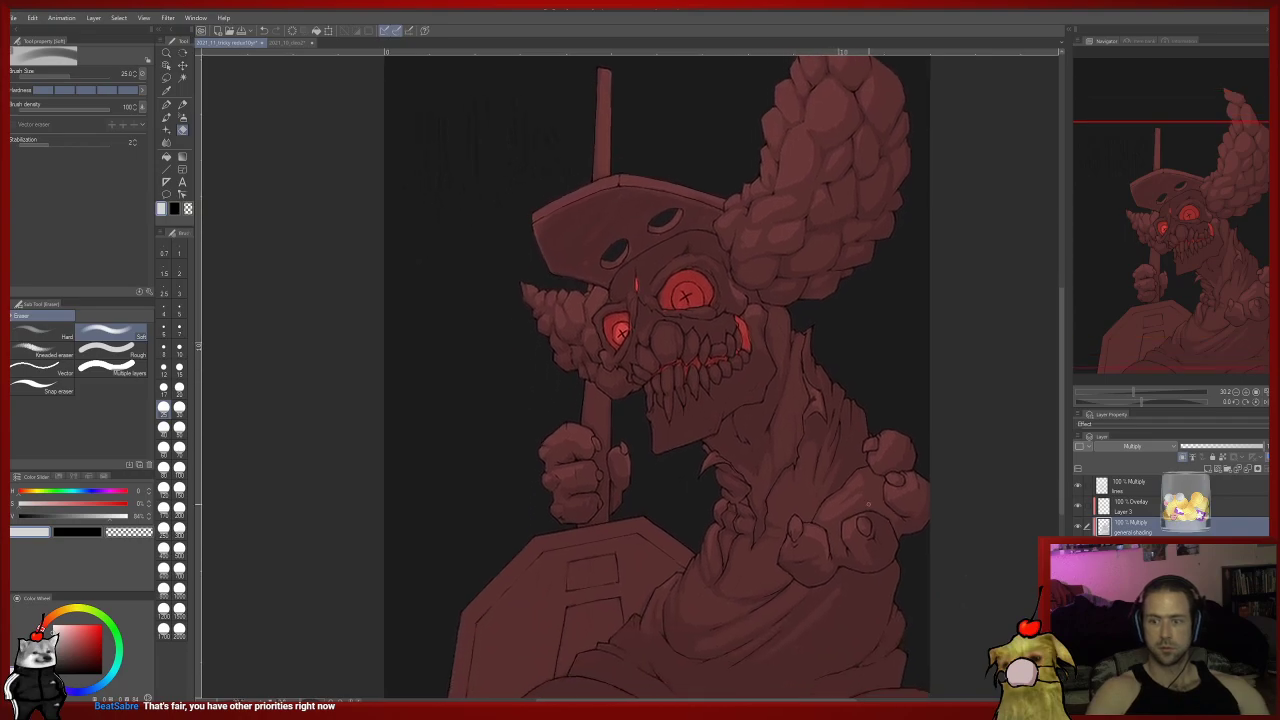
key("p")
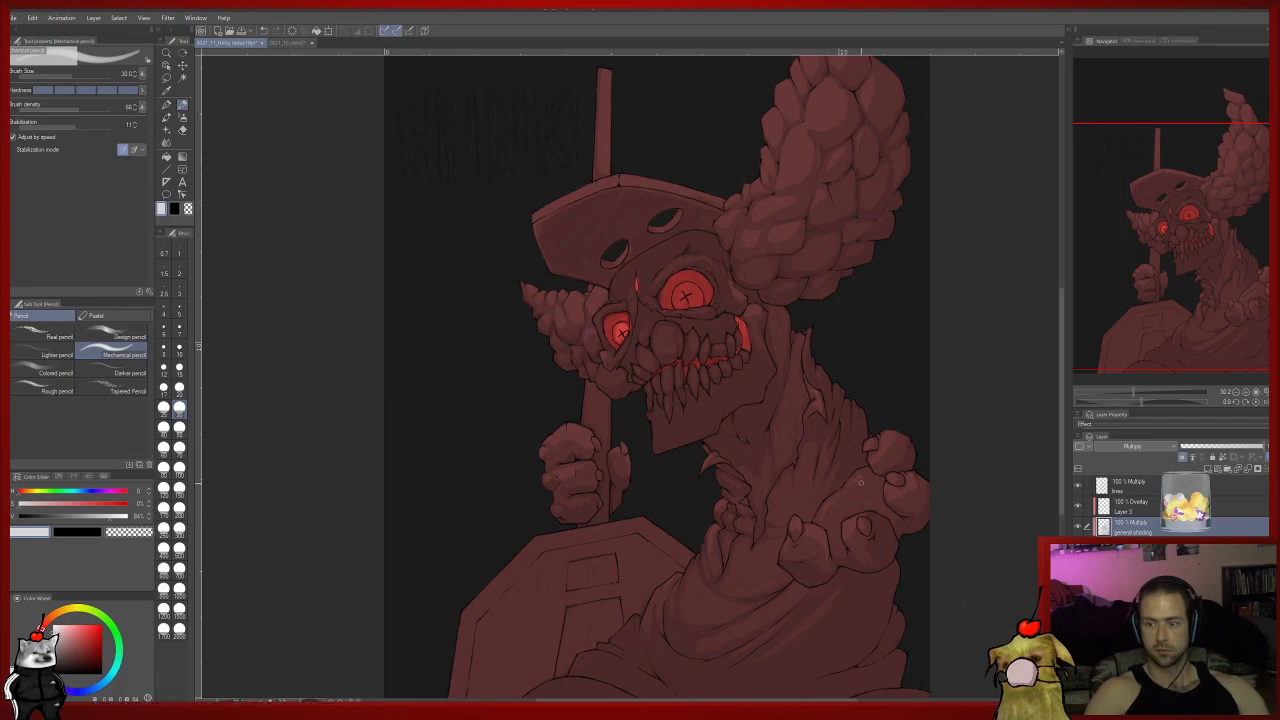
key("e")
key("p")
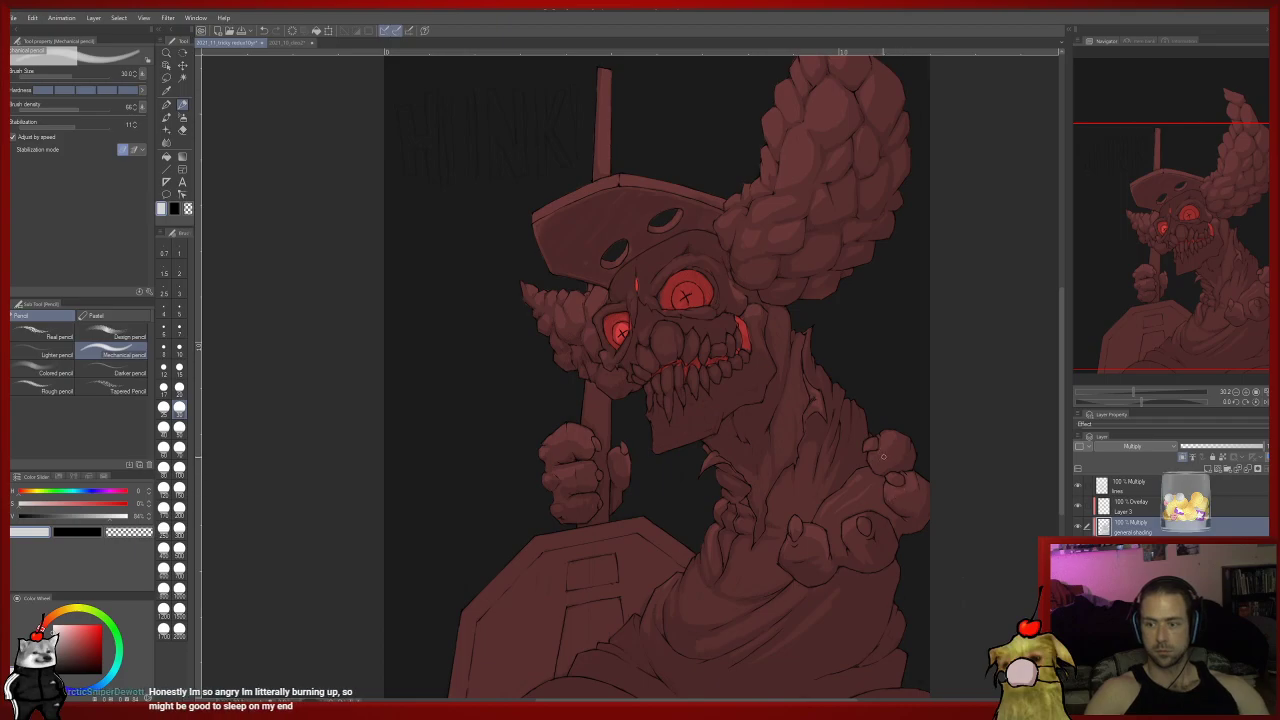
Refine the shadows along the neck and around the cheekbone beside the mouth with the Mechanical pencil at size 30, using sampled shades.
left_click_drag(840, 470, 822, 520)
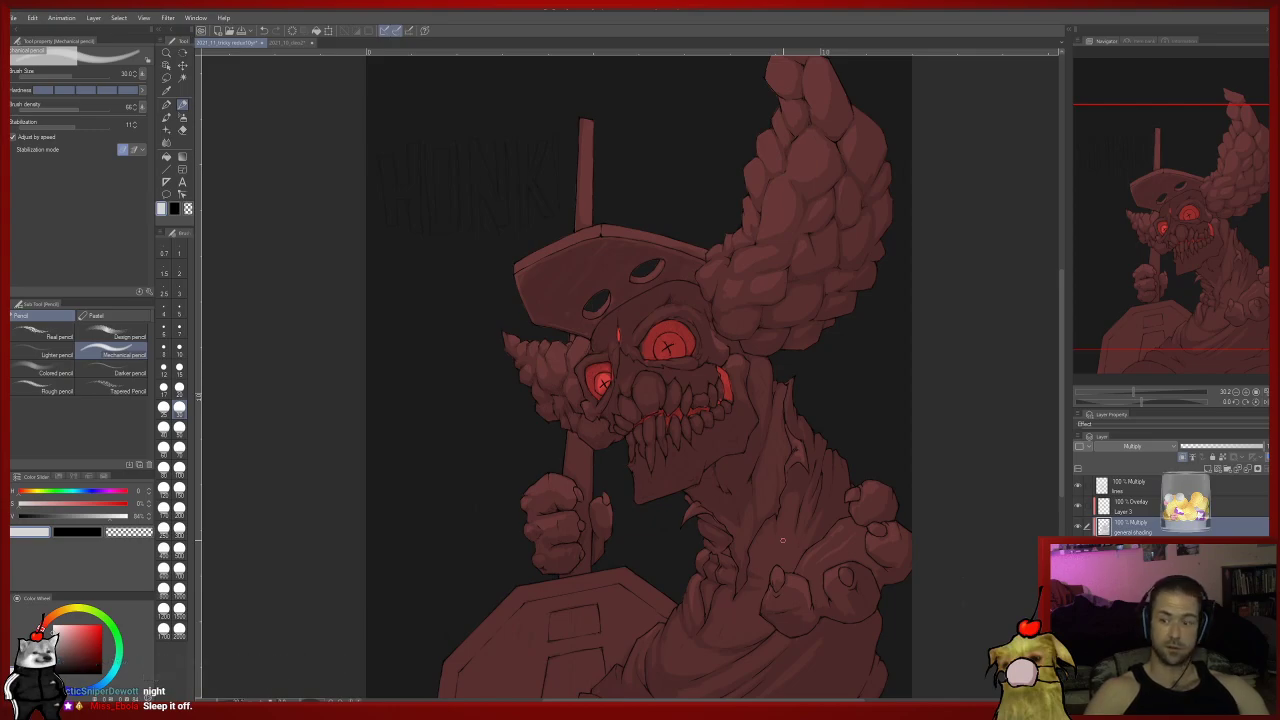
scroll(779, 414, "down", 3)
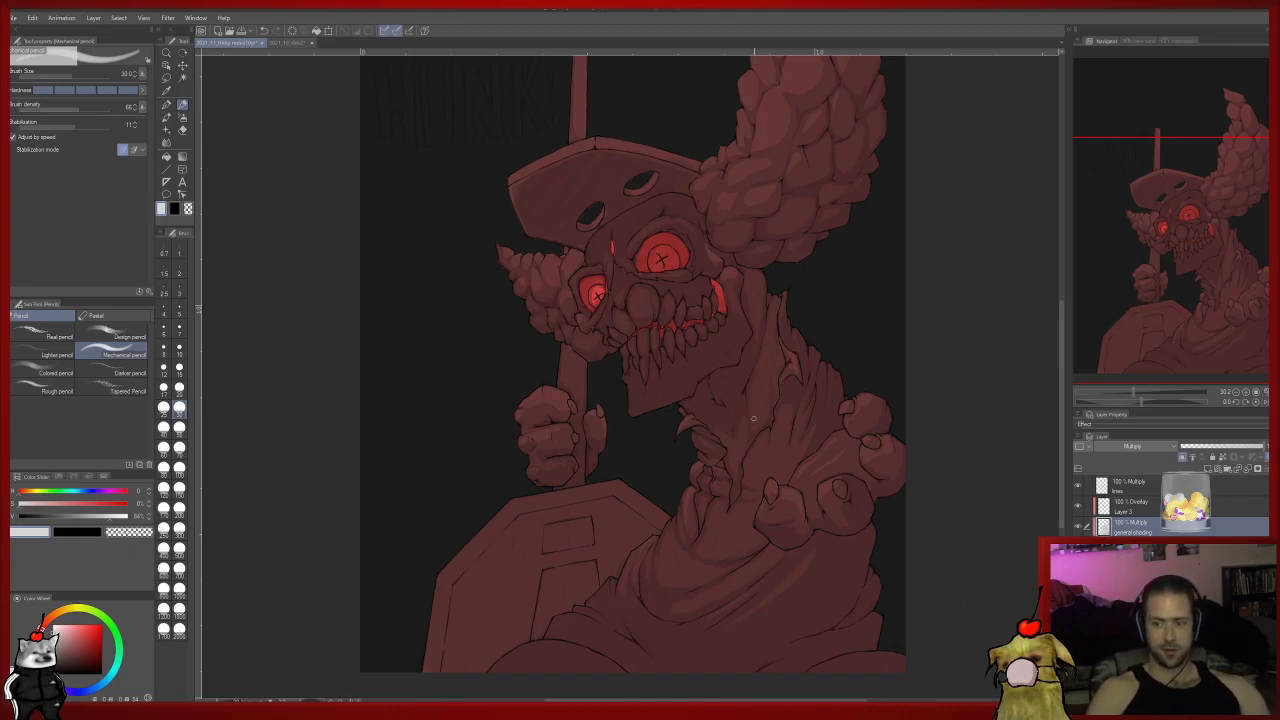
left_click(747, 462, "alt")
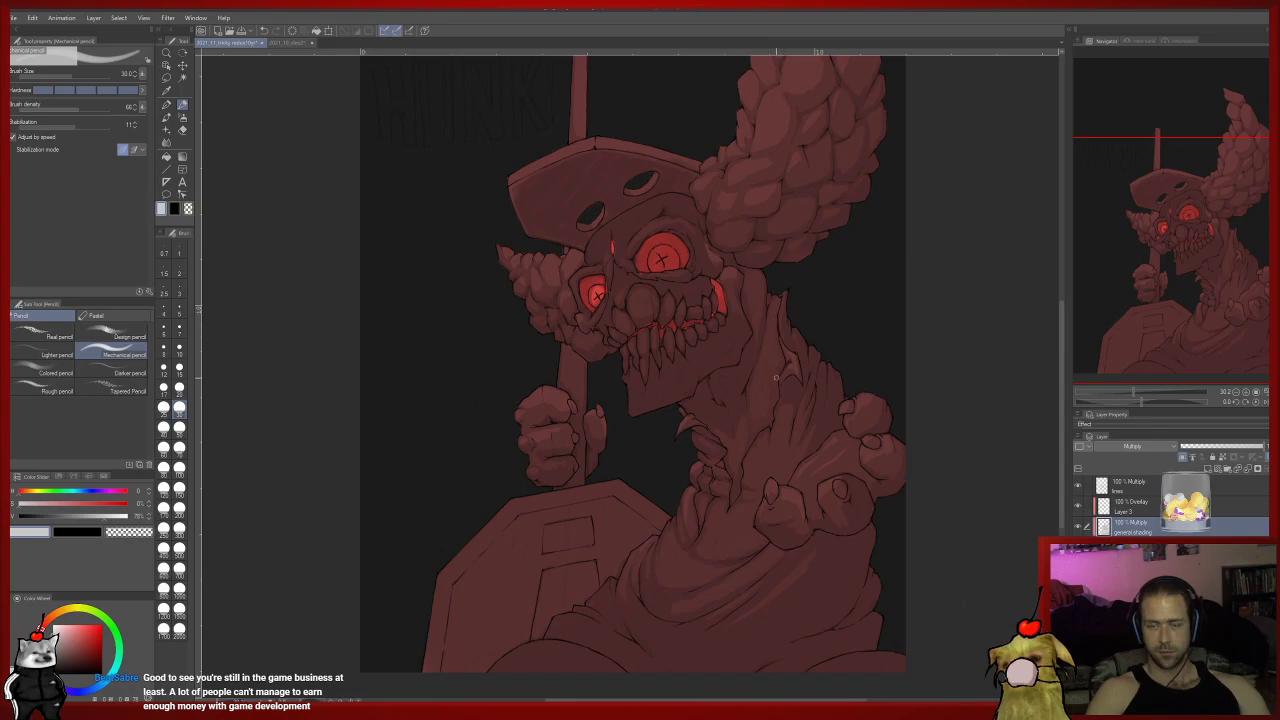
scroll(779, 368, "up", 5)
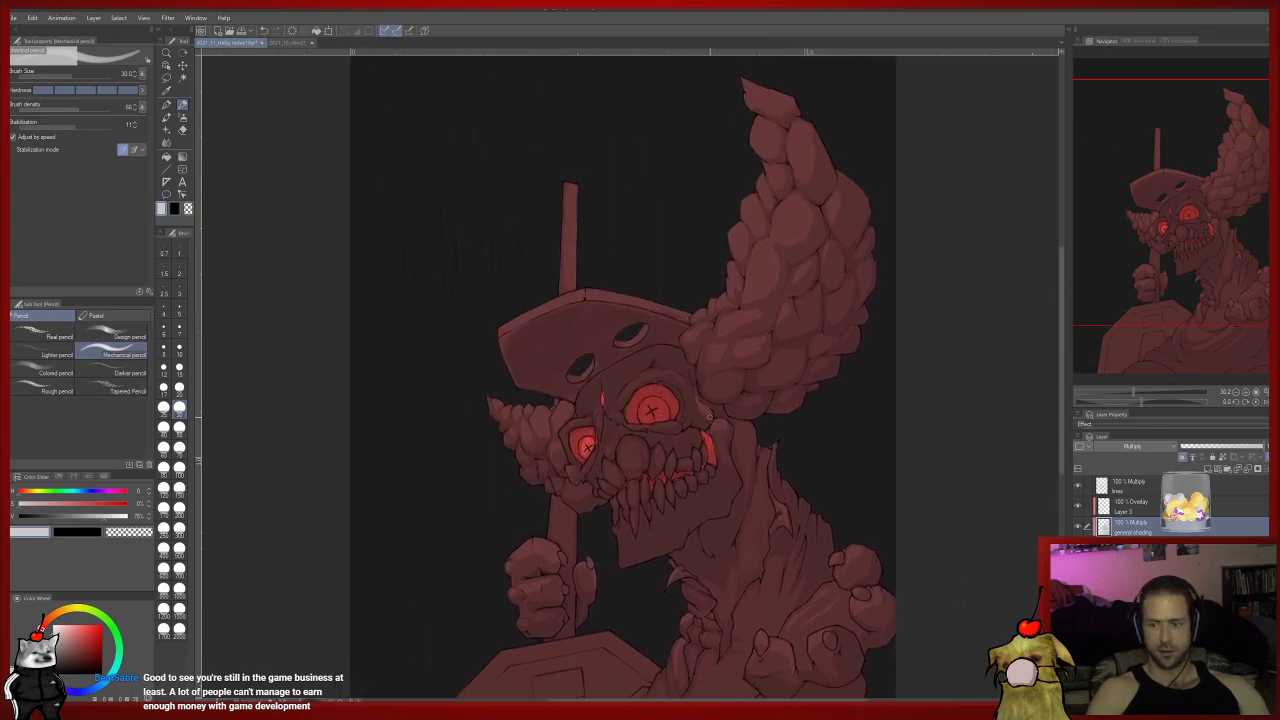
left_click(722, 460, "alt")
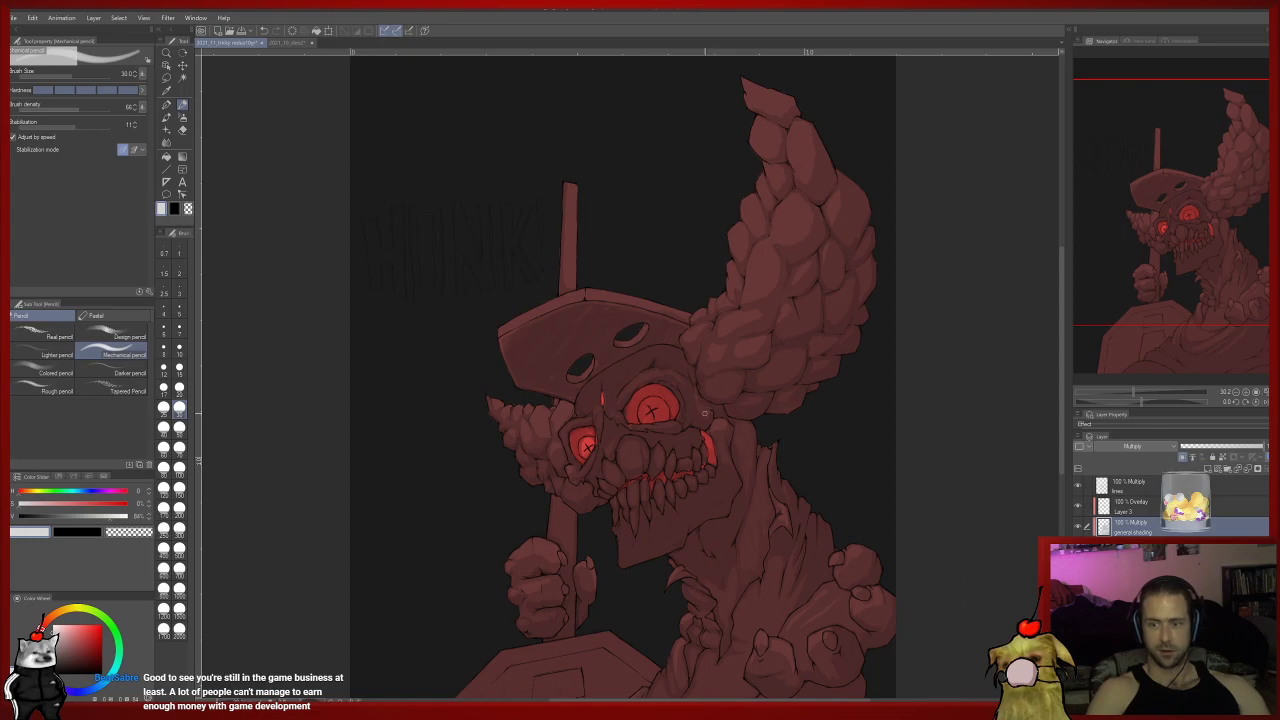
scroll(716, 466, "up", 2)
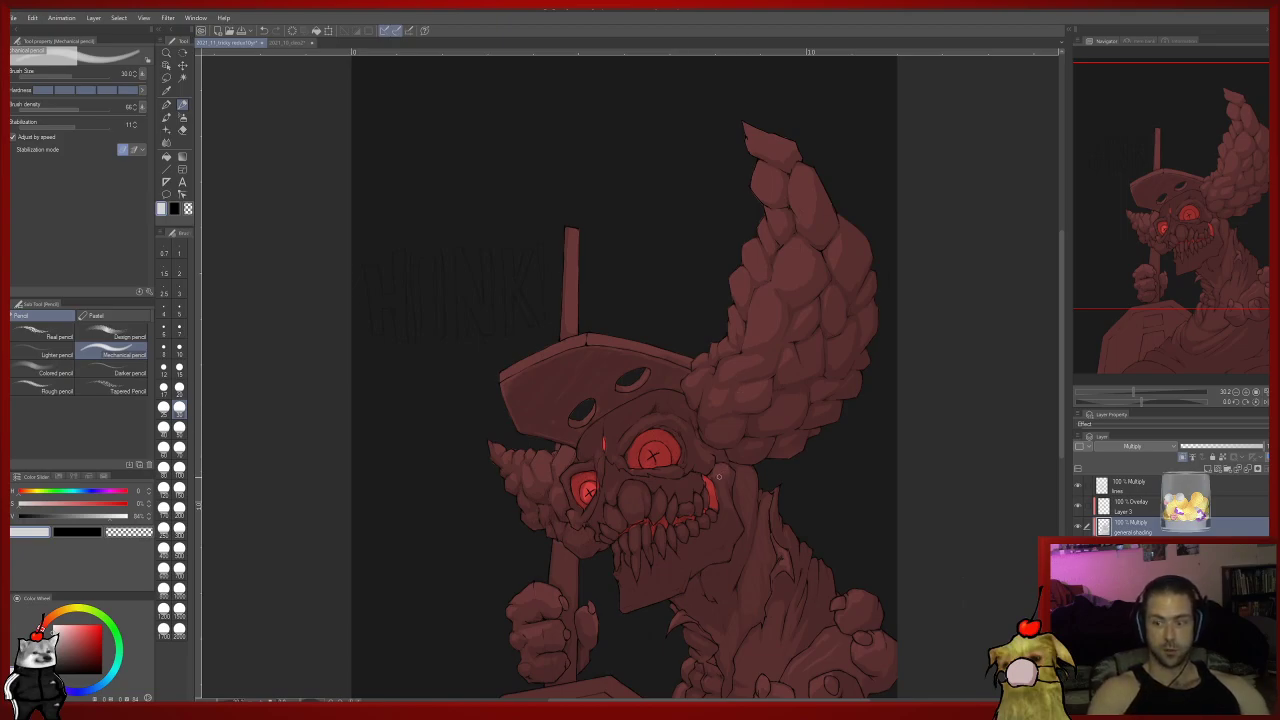
Clean up the shading on the lumps of the large hair tuft with the Soft eraser at size 25.
left_click_drag(733, 530, 737, 557)
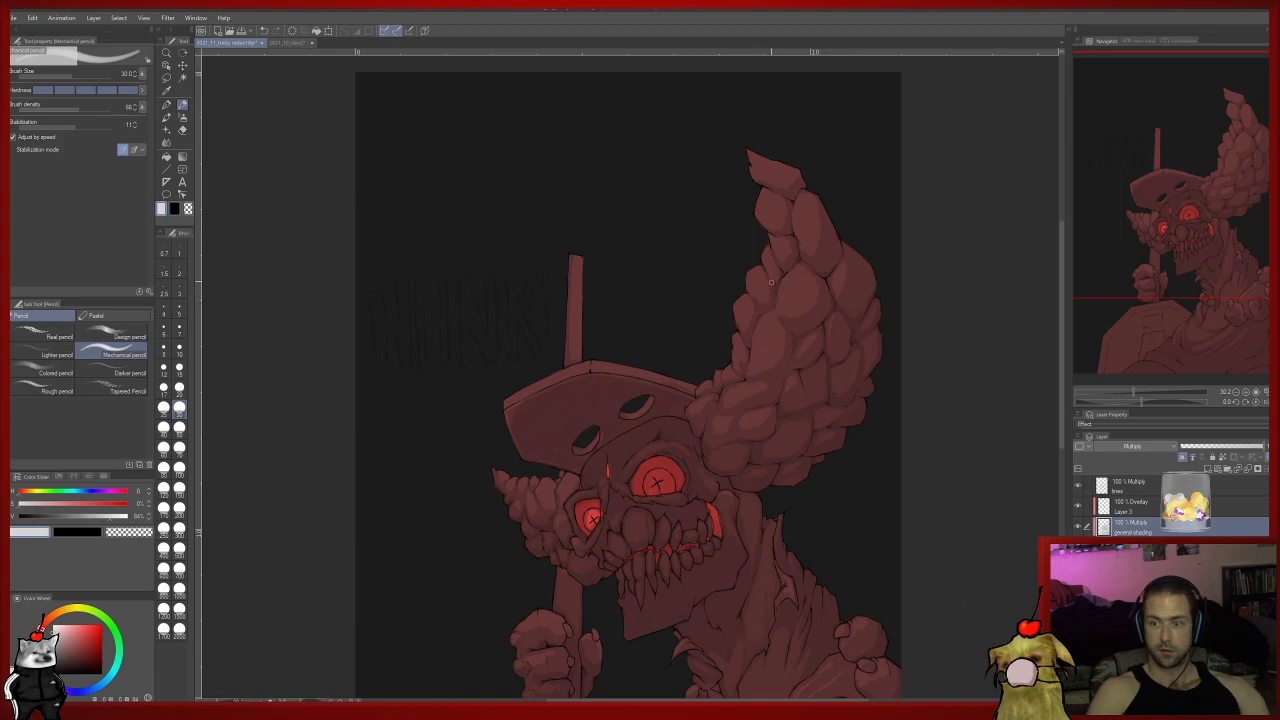
key("e")
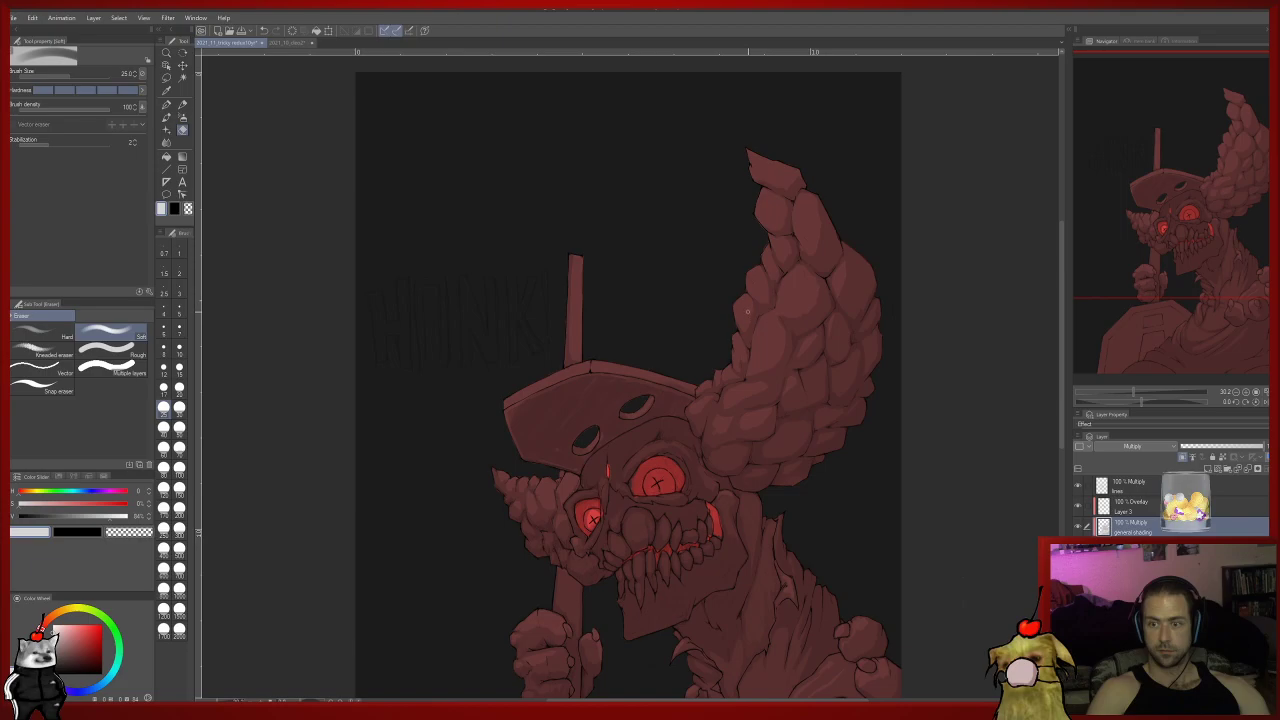
mouse_move(741, 355)
left_mouse_down()
mouse_move(734, 308)
mouse_move(756, 366)
left_mouse_up()
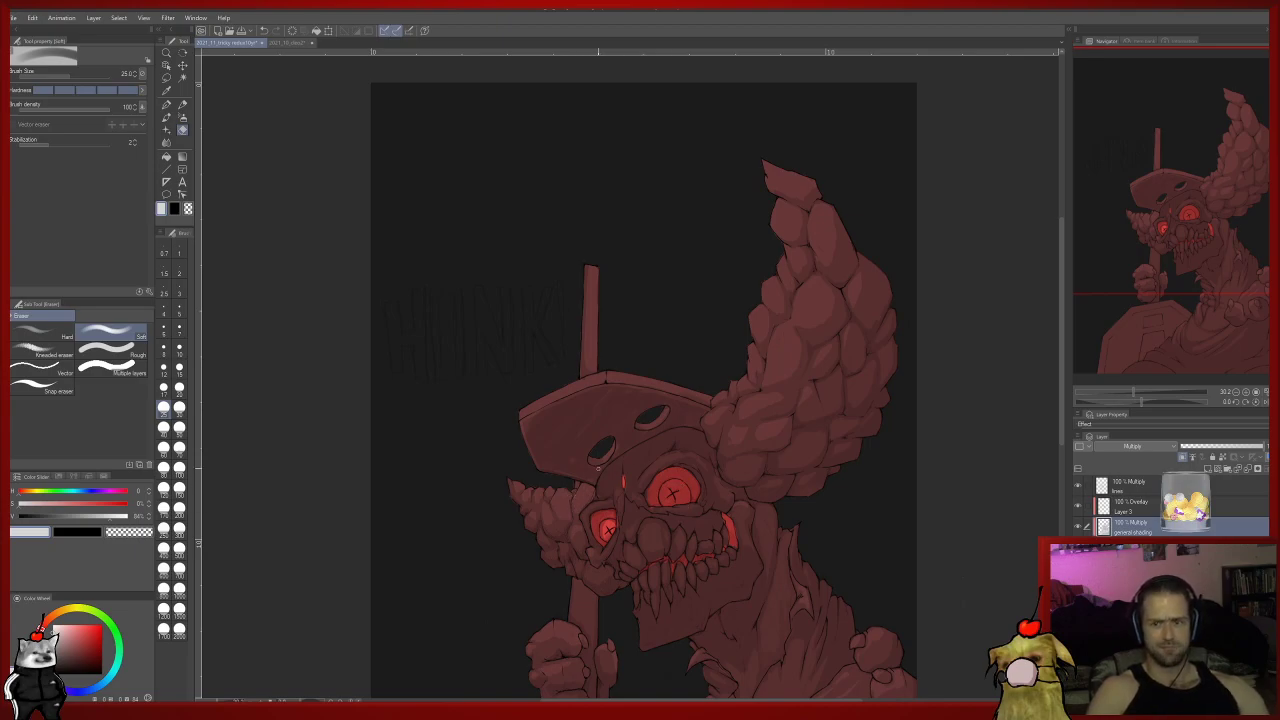
Hide the Overlay layer "Layer 3" that colours the eyes and mouth, keeping the general shading layer active for the Mechanical pencil.
left_click_drag(570, 516, 641, 435)
left_click_drag(717, 444, 692, 347)
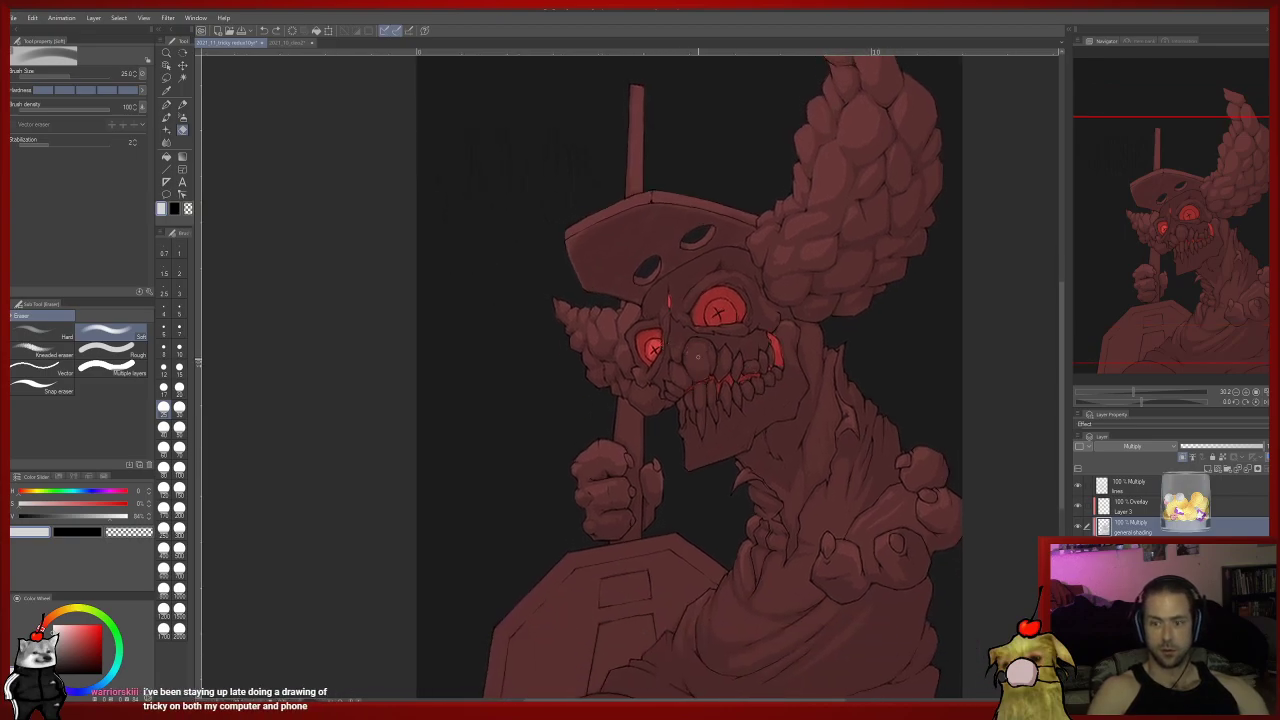
key("p")
left_click_drag(694, 347, 622, 367)
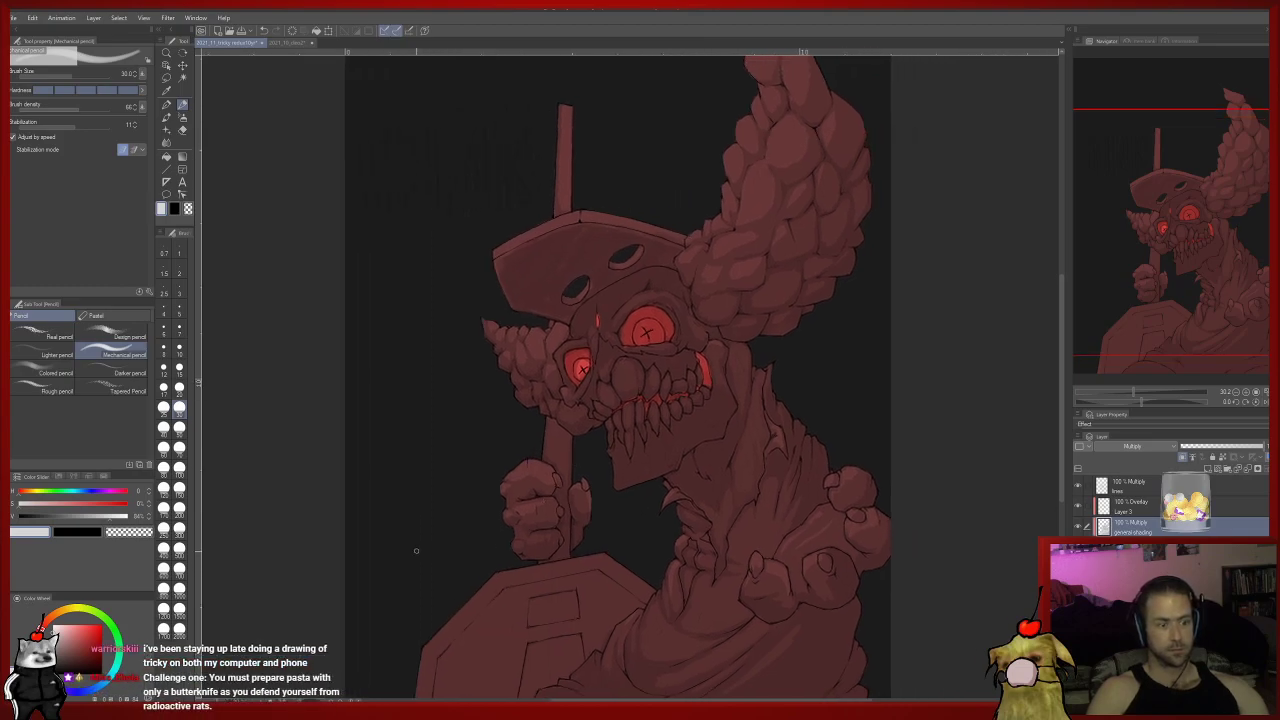
left_click_drag(591, 514, 612, 541)
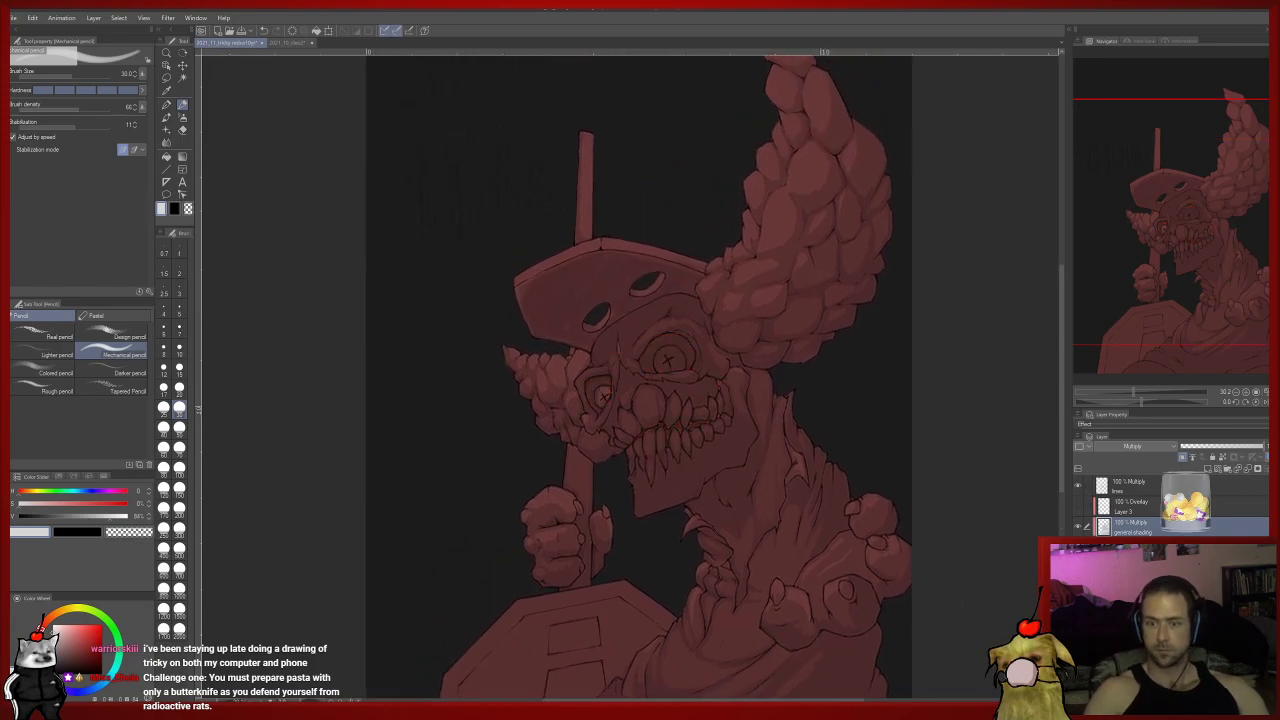
Shade the brow and socket around the larger eye with the Mechanical pencil at size 30 and a sampled darker grey.
scroll(682, 380, "up", 4)
scroll(634, 394, "down", 3)
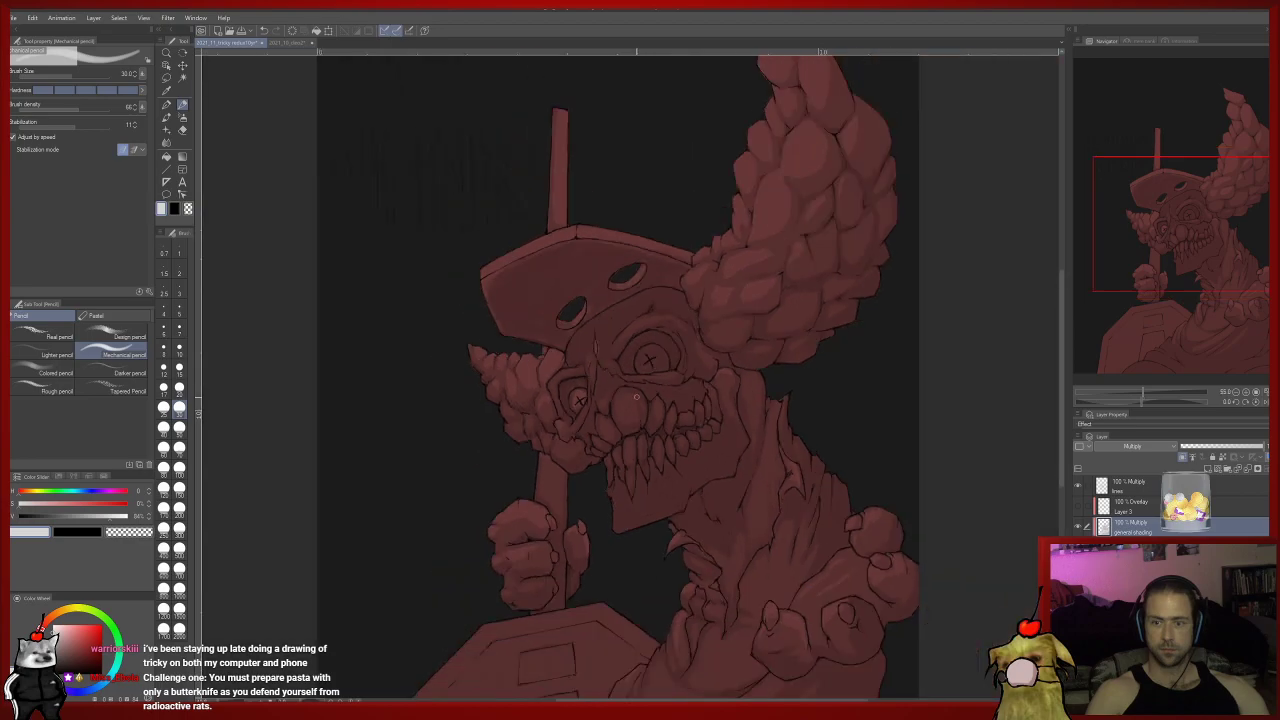
scroll(634, 394, "up", 4)
left_click_drag(606, 402, 677, 466)
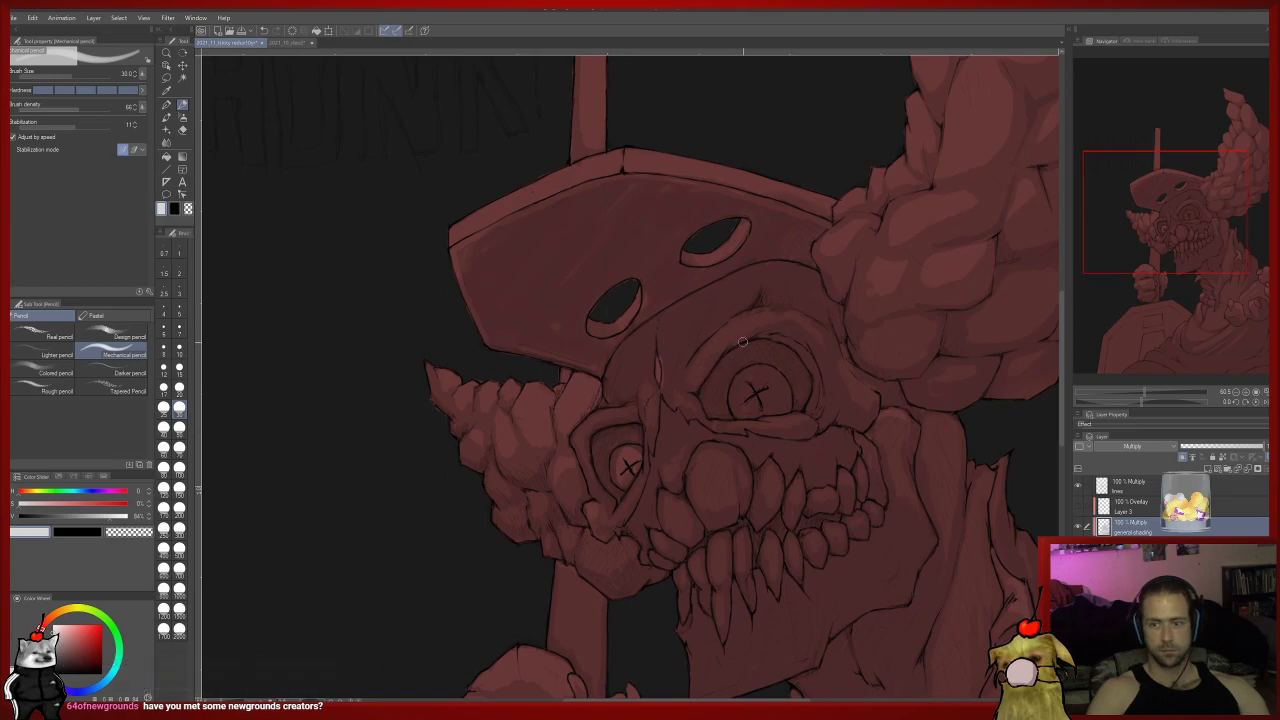
left_click(680, 407, "alt")
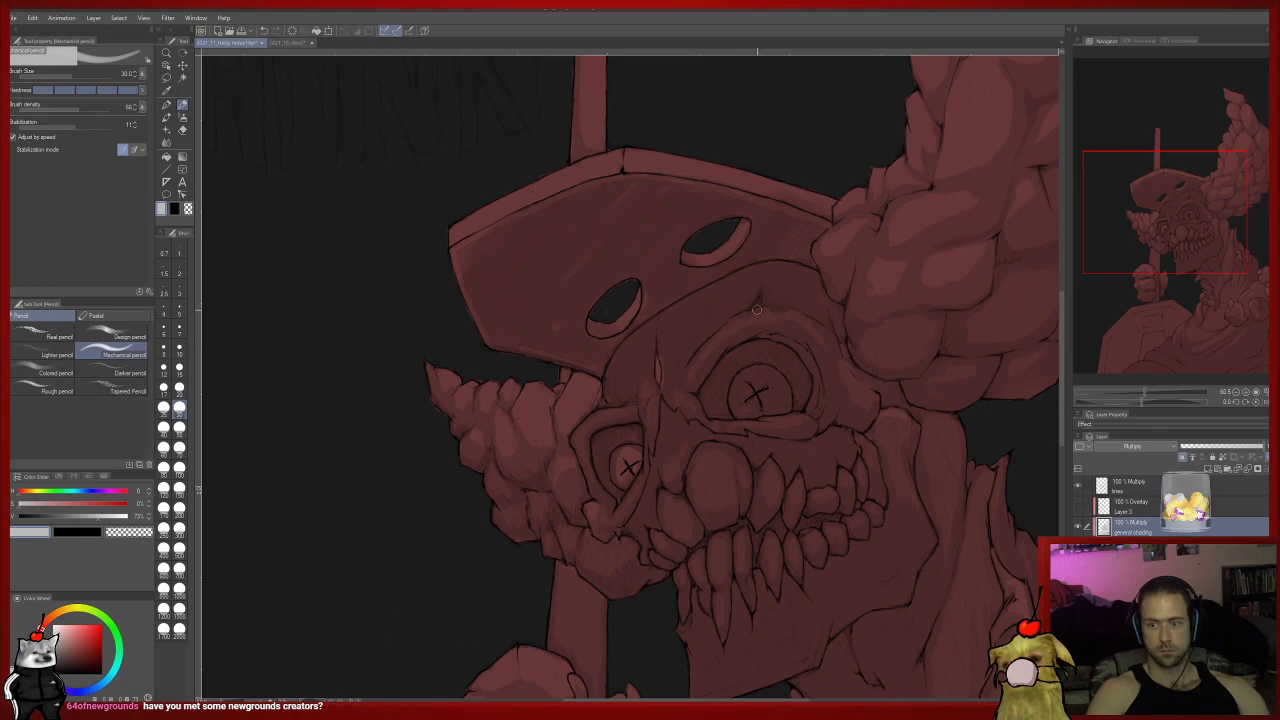
left_click_drag(826, 338, 788, 308)
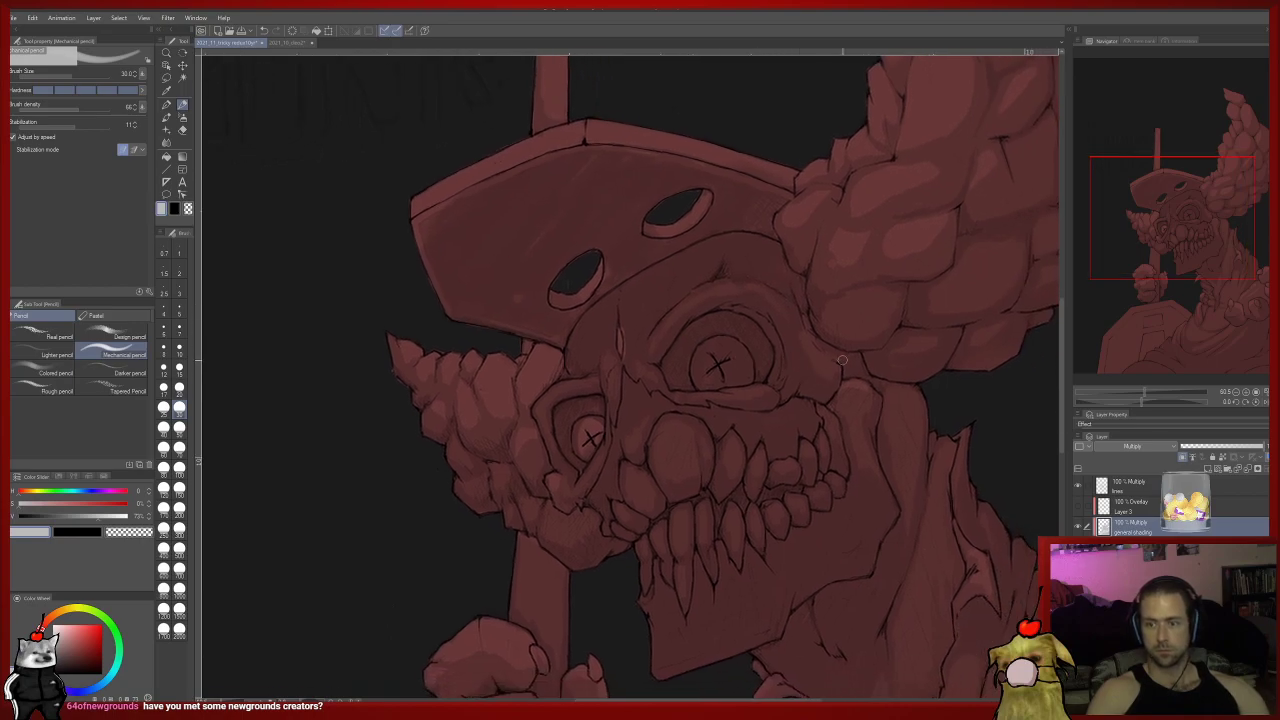
left_click_drag(789, 315, 816, 296)
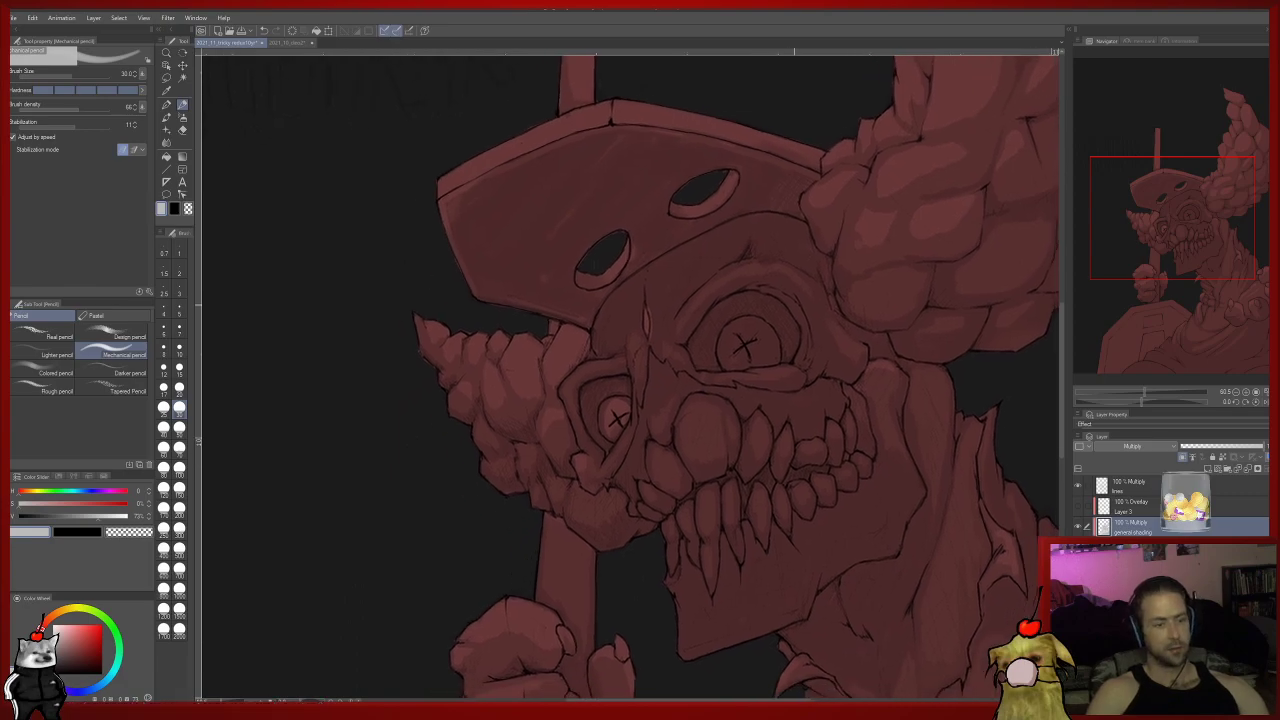
Shade the socket and cheek folds beneath the smaller eye with the Mechanical pencil at size 30, using sampled grey shades.
left_click_drag(668, 440, 648, 541)
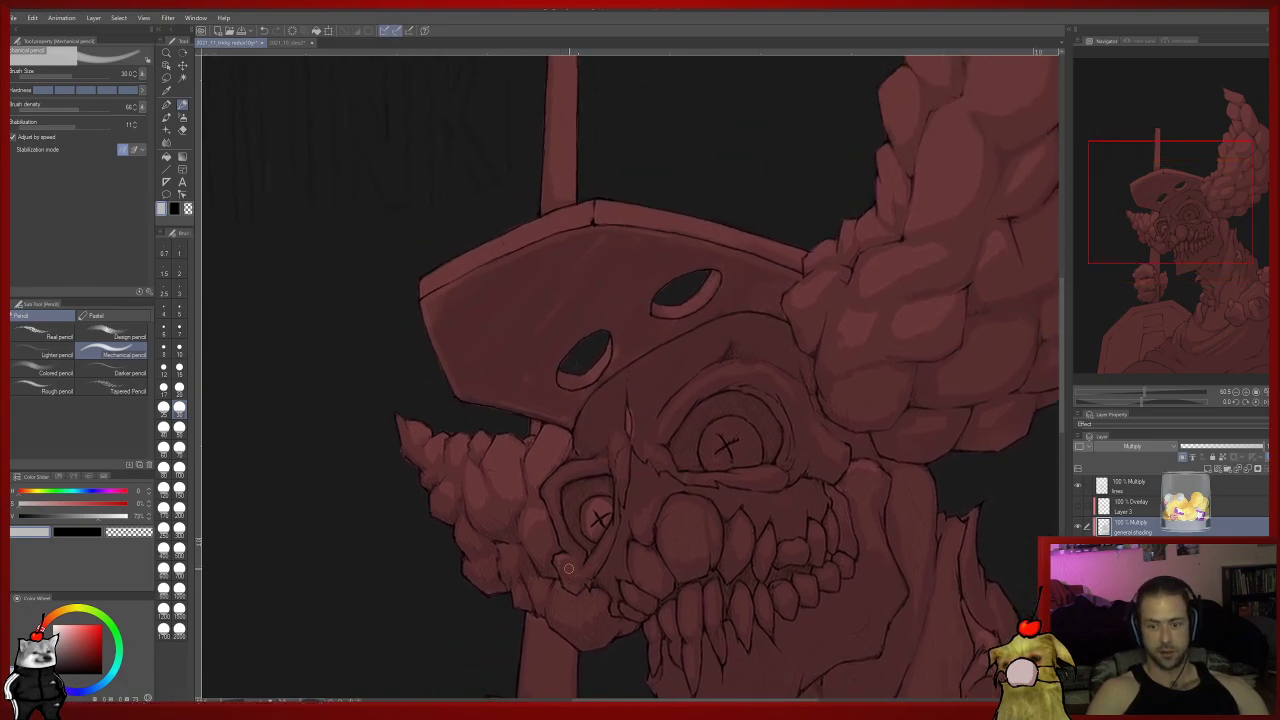
left_click(552, 510, "alt")
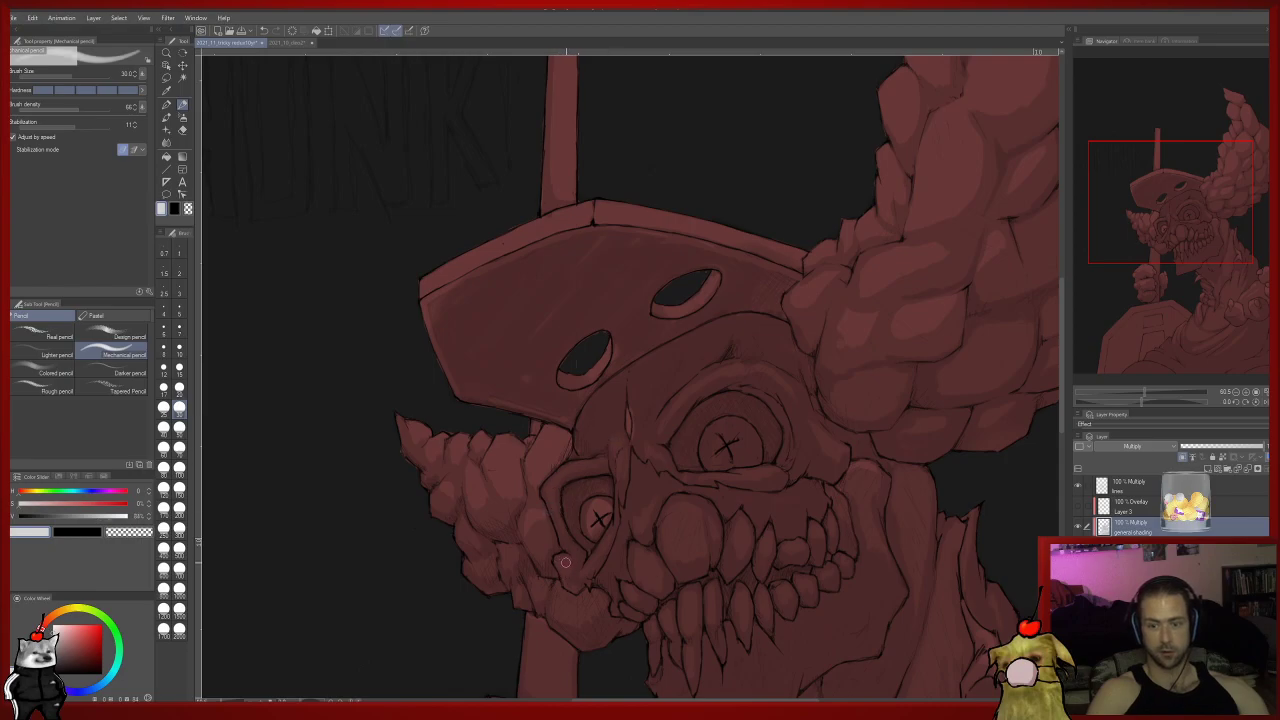
left_click(573, 596, "alt")
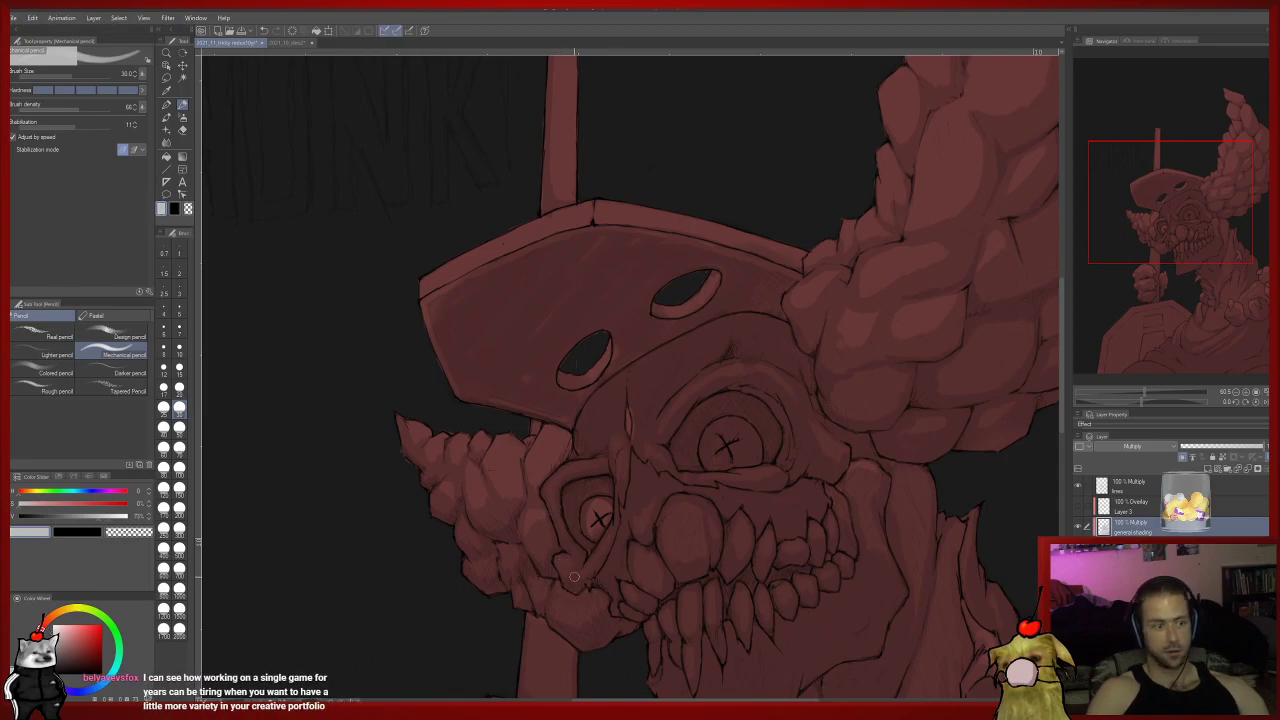
left_click_drag(567, 585, 546, 575)
left_click_drag(586, 530, 683, 499)
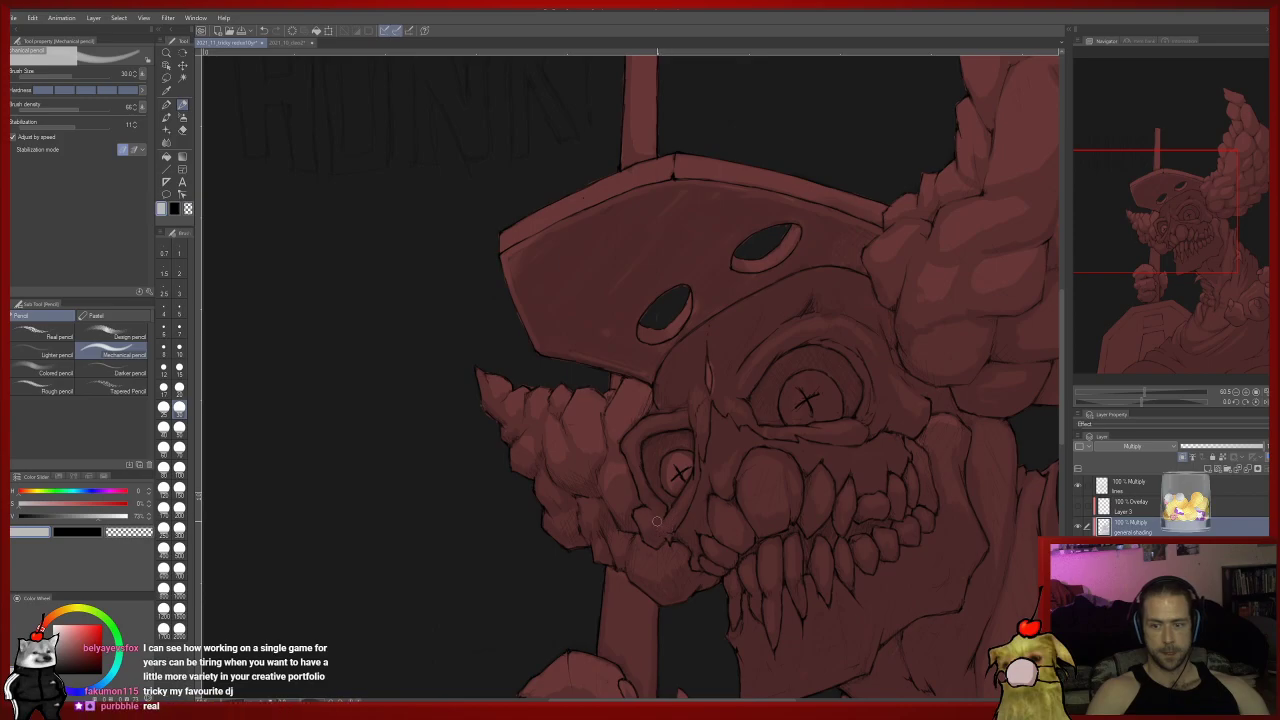
Clear the shading from both eyeballs with the Soft eraser at size 25 so they stand out from their sockets.
key("e")
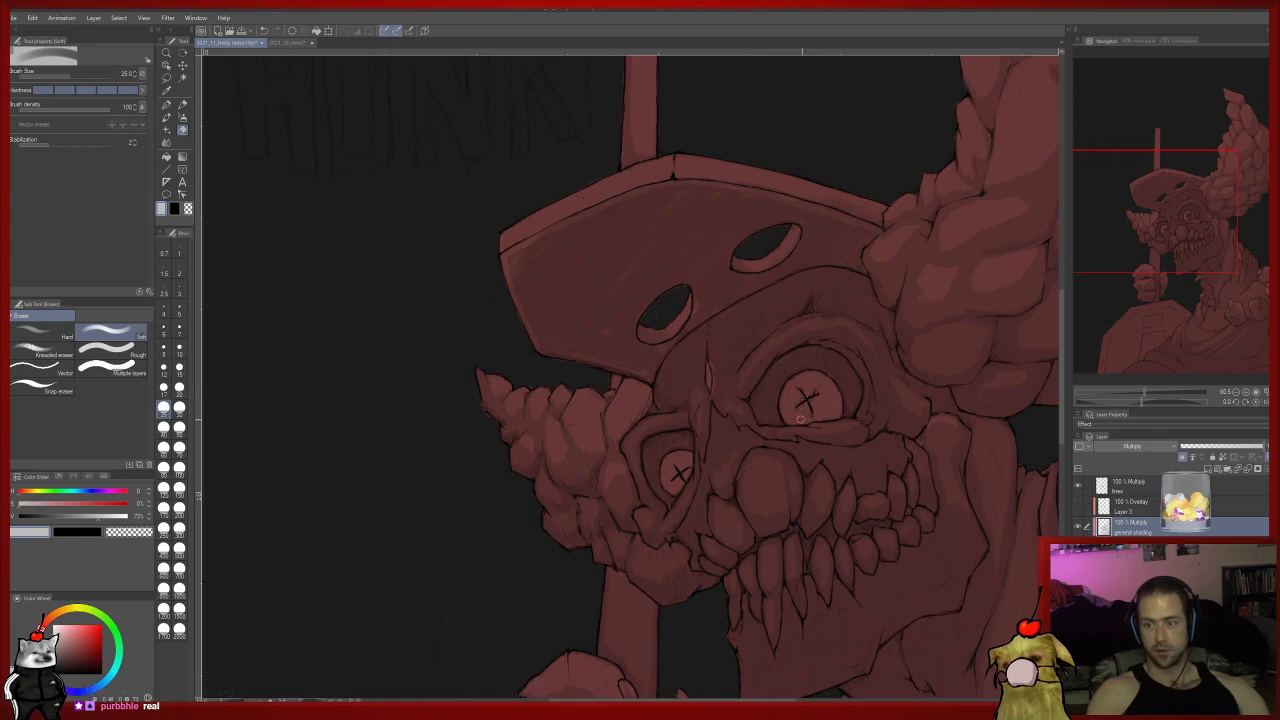
left_click_drag(806, 386, 699, 567)
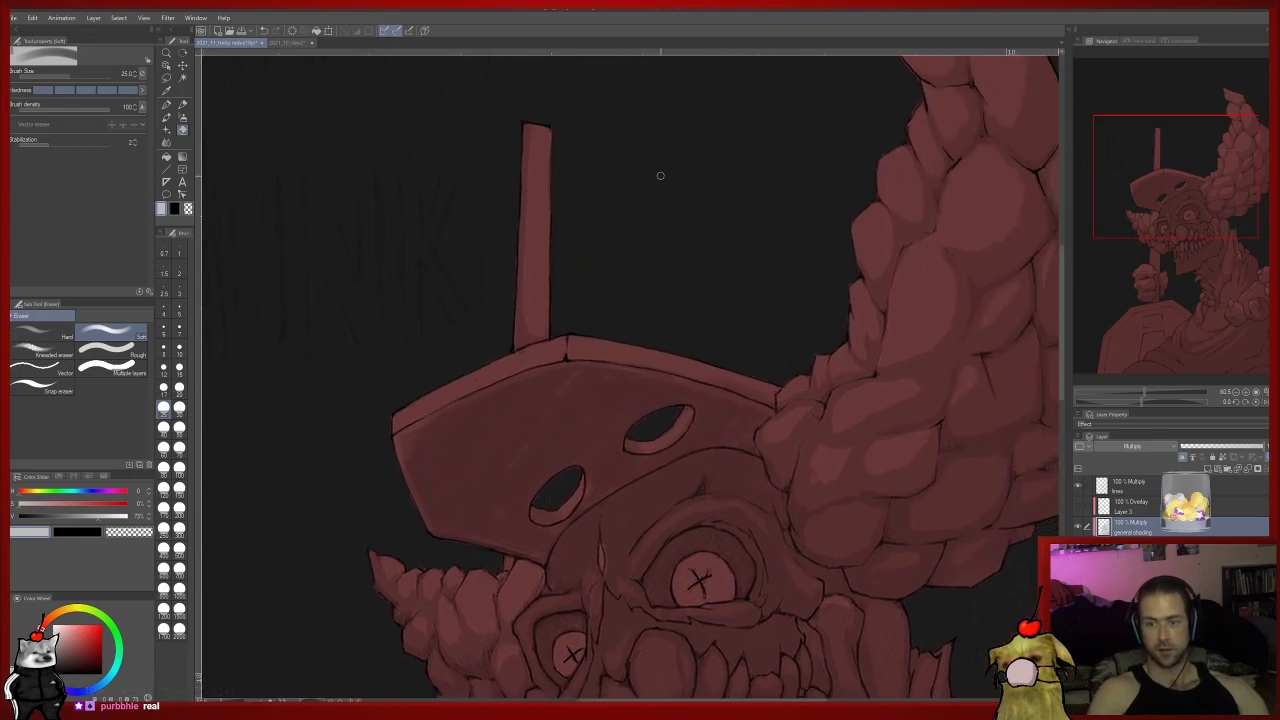
scroll(651, 280, "down", 4)
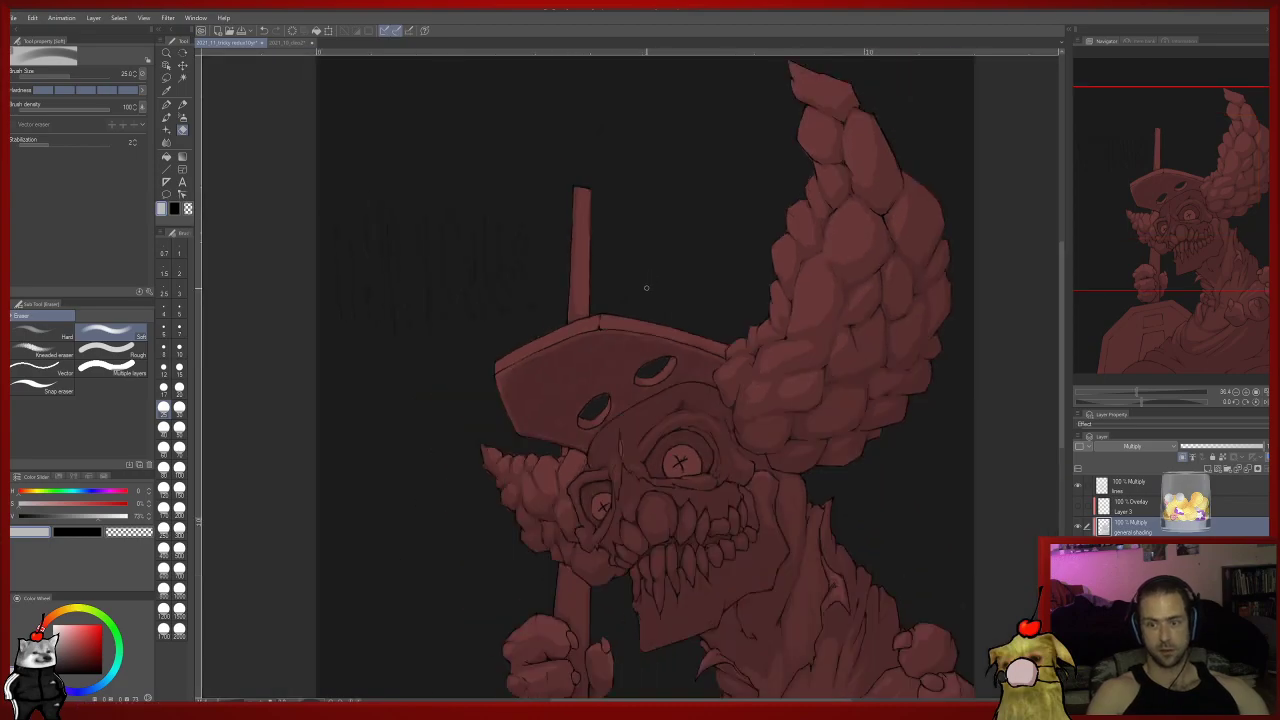
left_click_drag(744, 410, 680, 299)
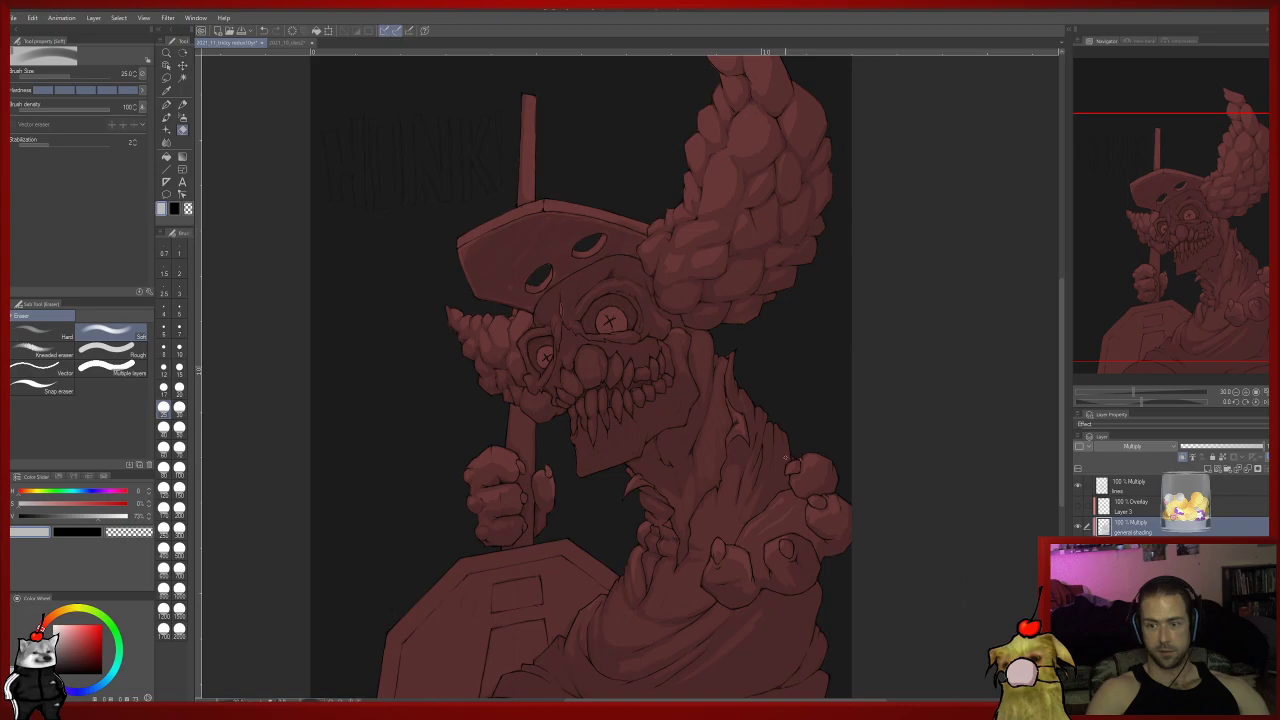
Refine the shadows on the neck muscles behind the jaw with the Mechanical pencil at size 30.
scroll(727, 281, "up", 3)
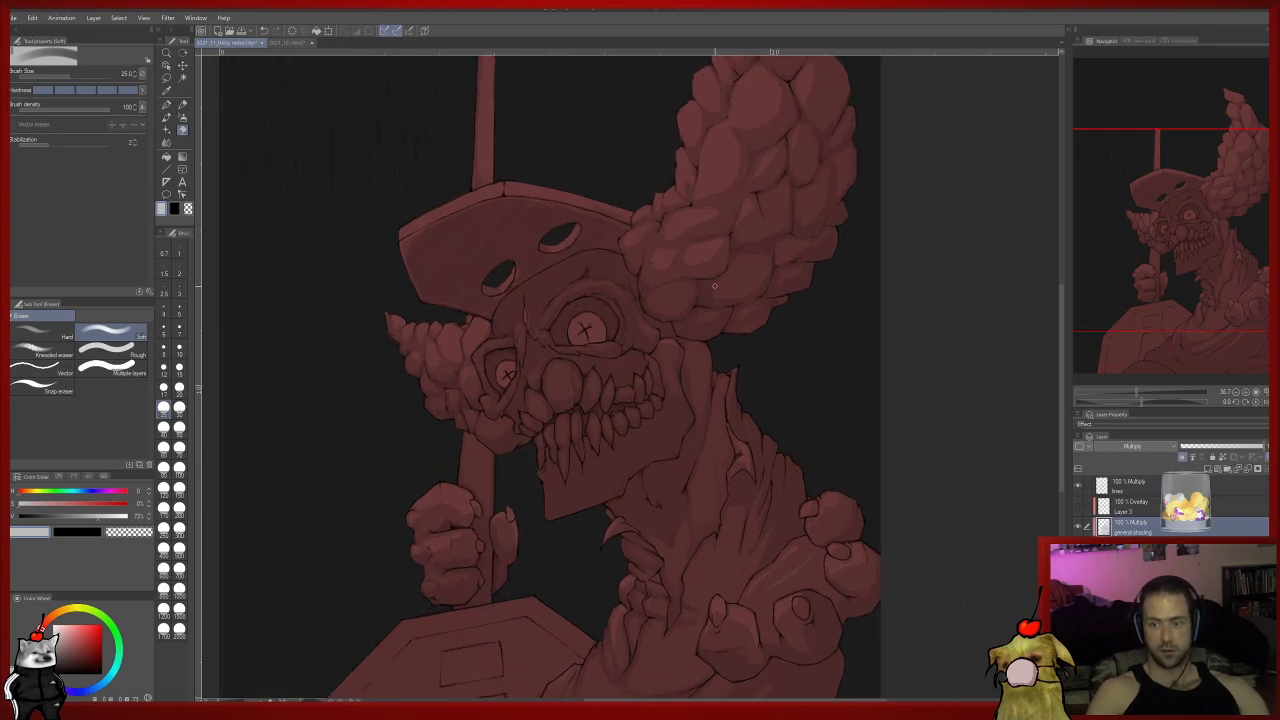
mouse_move(757, 468)
left_mouse_down()
mouse_move(780, 388)
mouse_move(792, 398)
left_mouse_up()
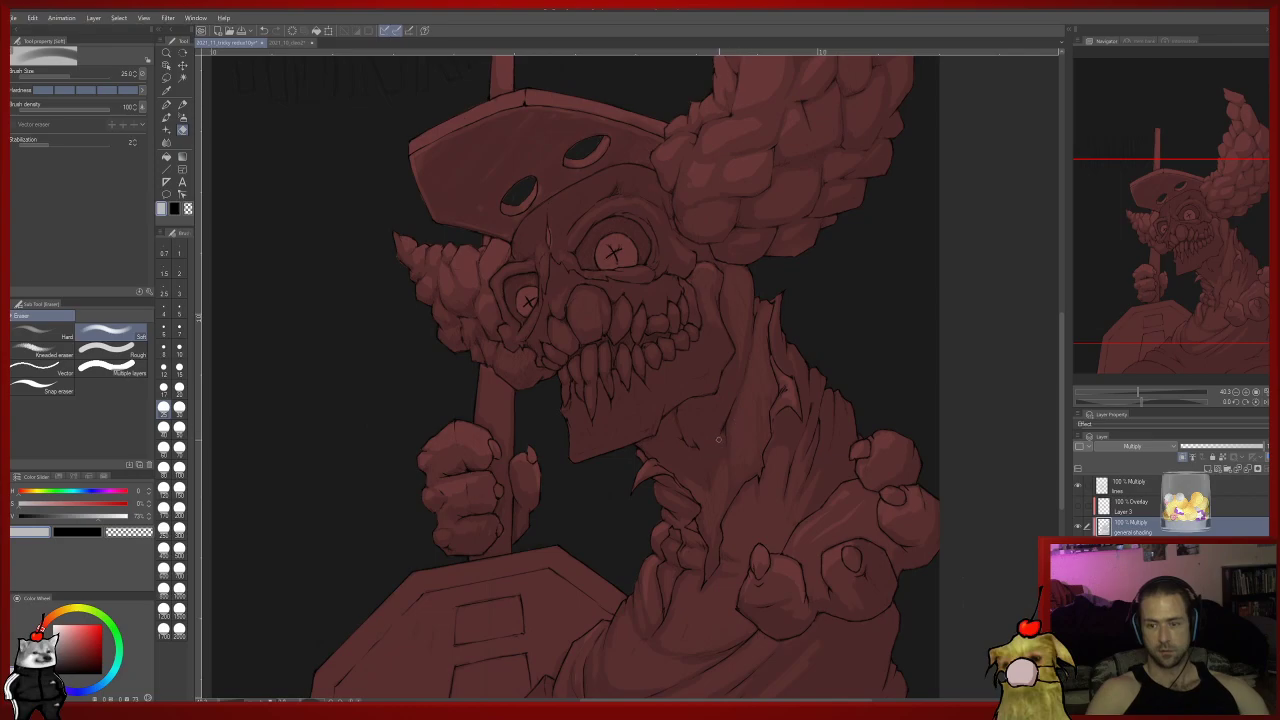
key("p")
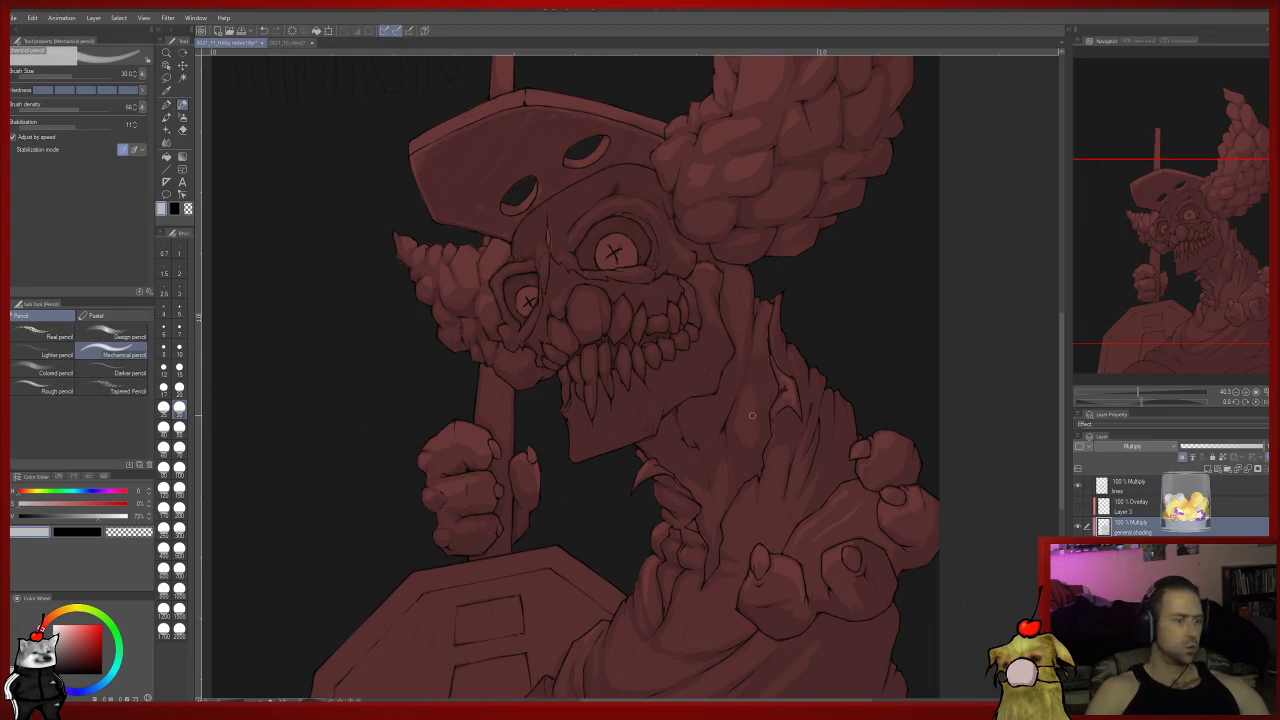
left_click_drag(732, 420, 728, 443)
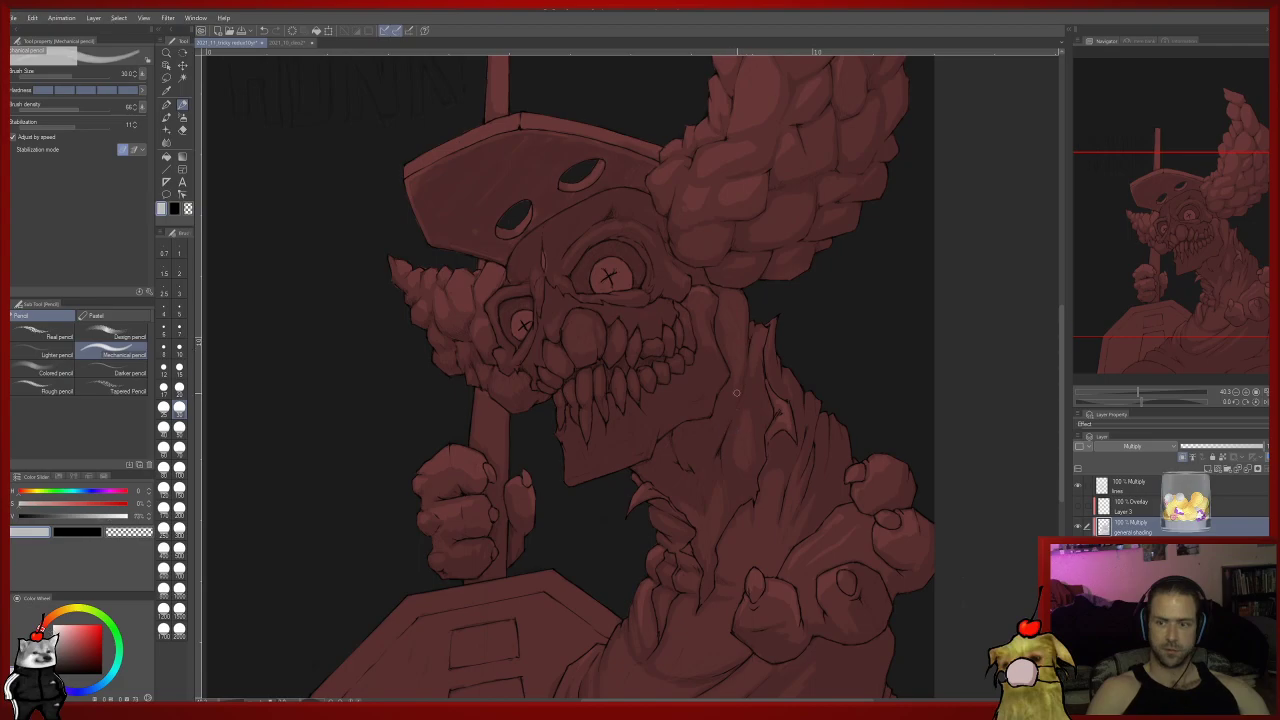
left_click_drag(741, 381, 755, 312)
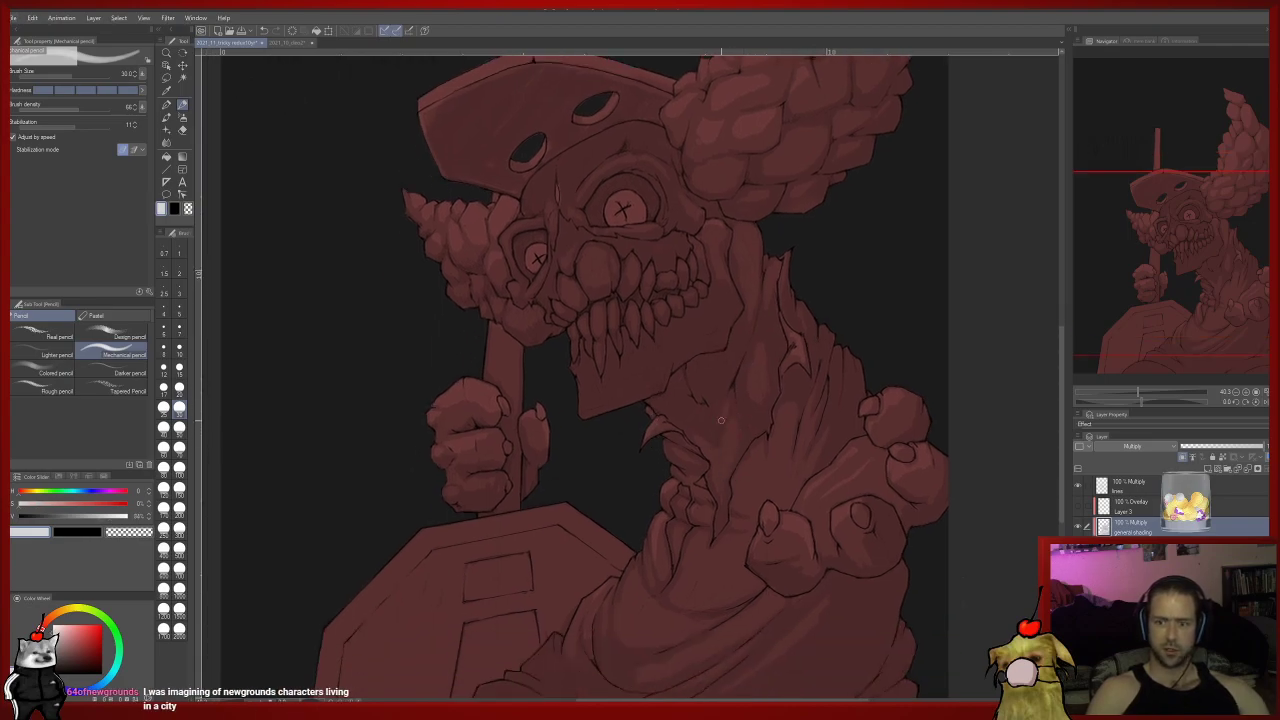
Sample a shading tone from the neck and use it for Mechanical pencil shading around the throat.
left_click(719, 450, "alt")
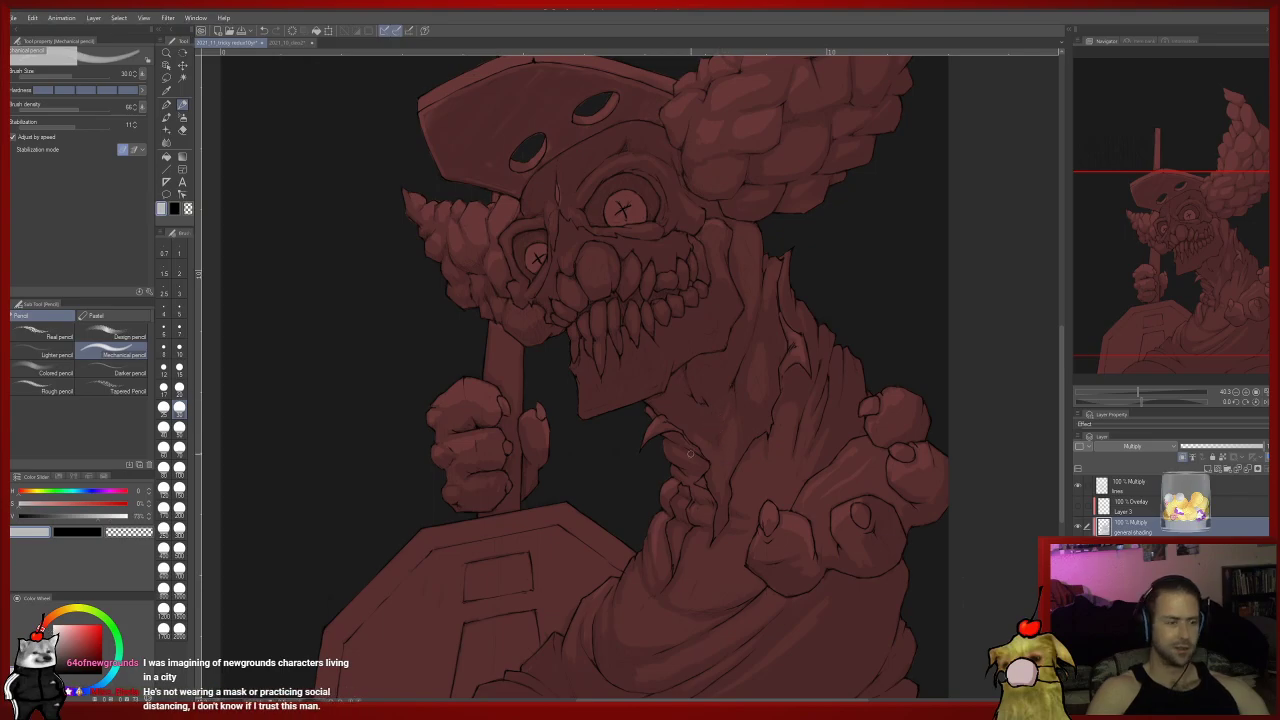
left_click_drag(511, 575, 469, 579)
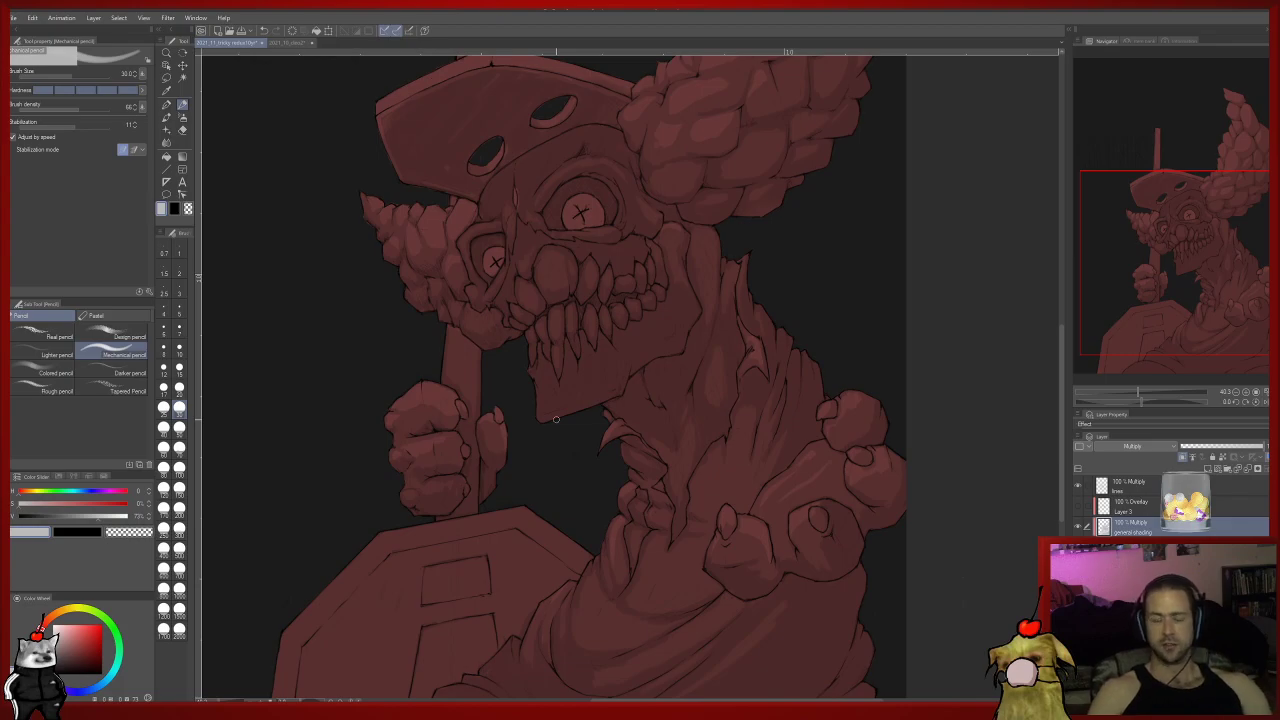
Examine the shading across the whole figure, from the hair and mask down to the hand, sign and shoulder.
scroll(490, 371, "down", 4)
scroll(534, 423, "up", 2)
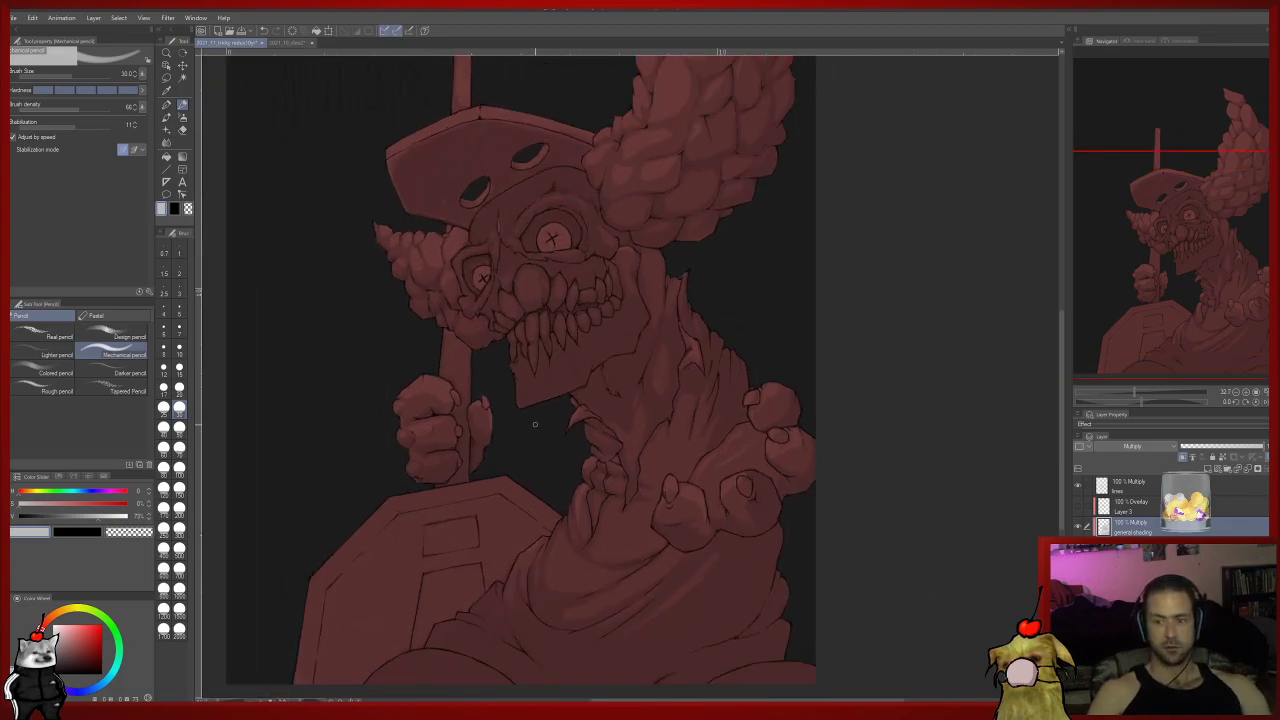
left_click_drag(555, 419, 690, 356)
left_click_drag(612, 367, 574, 543)
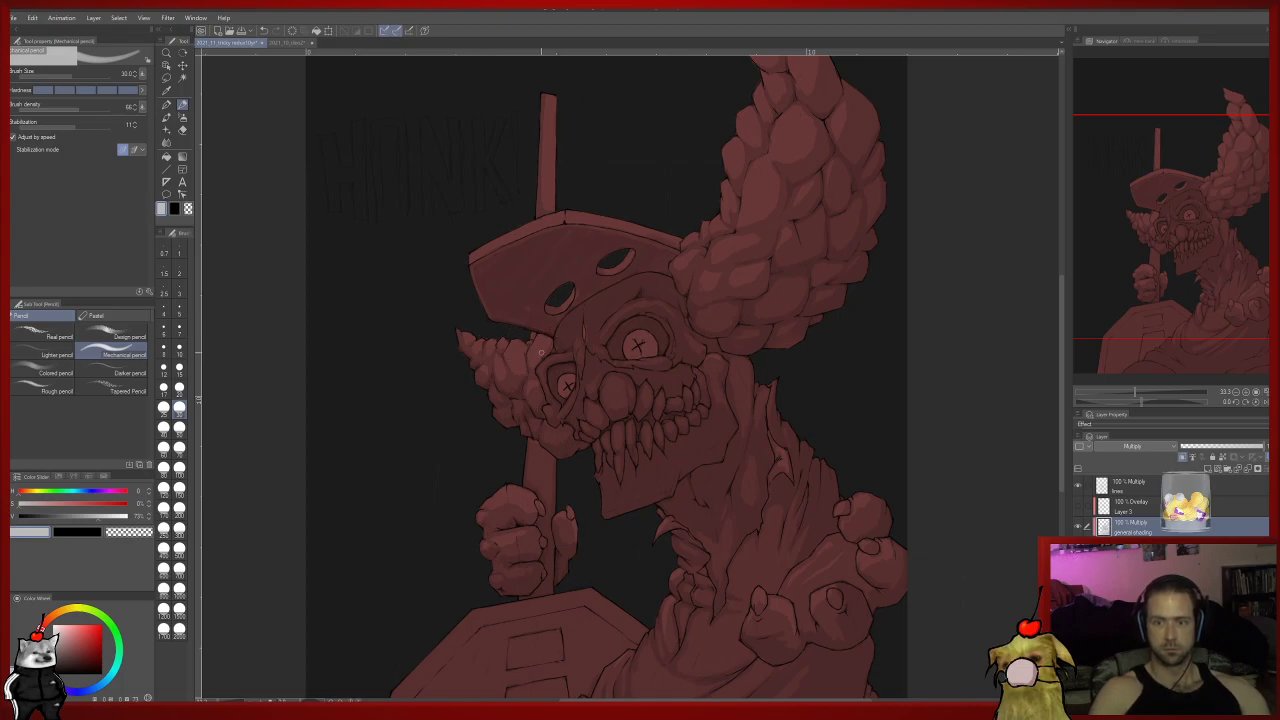
left_click_drag(535, 383, 491, 506)
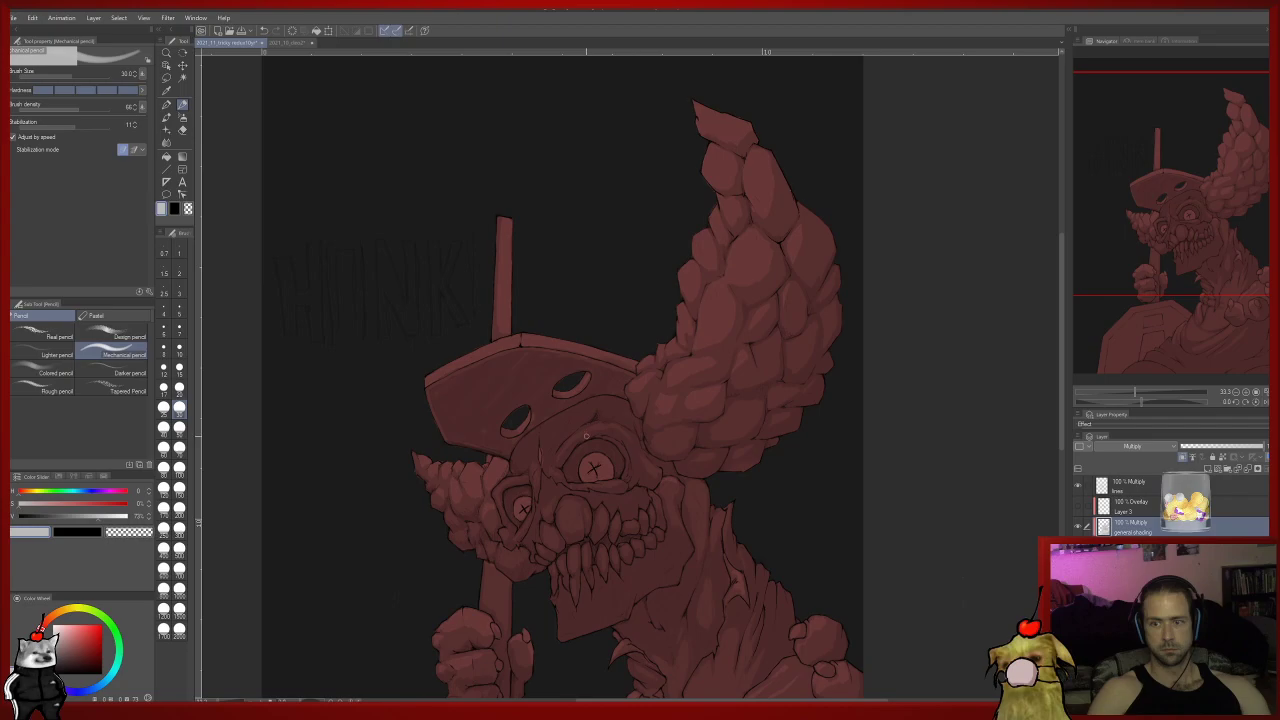
left_click_drag(520, 500, 515, 270)
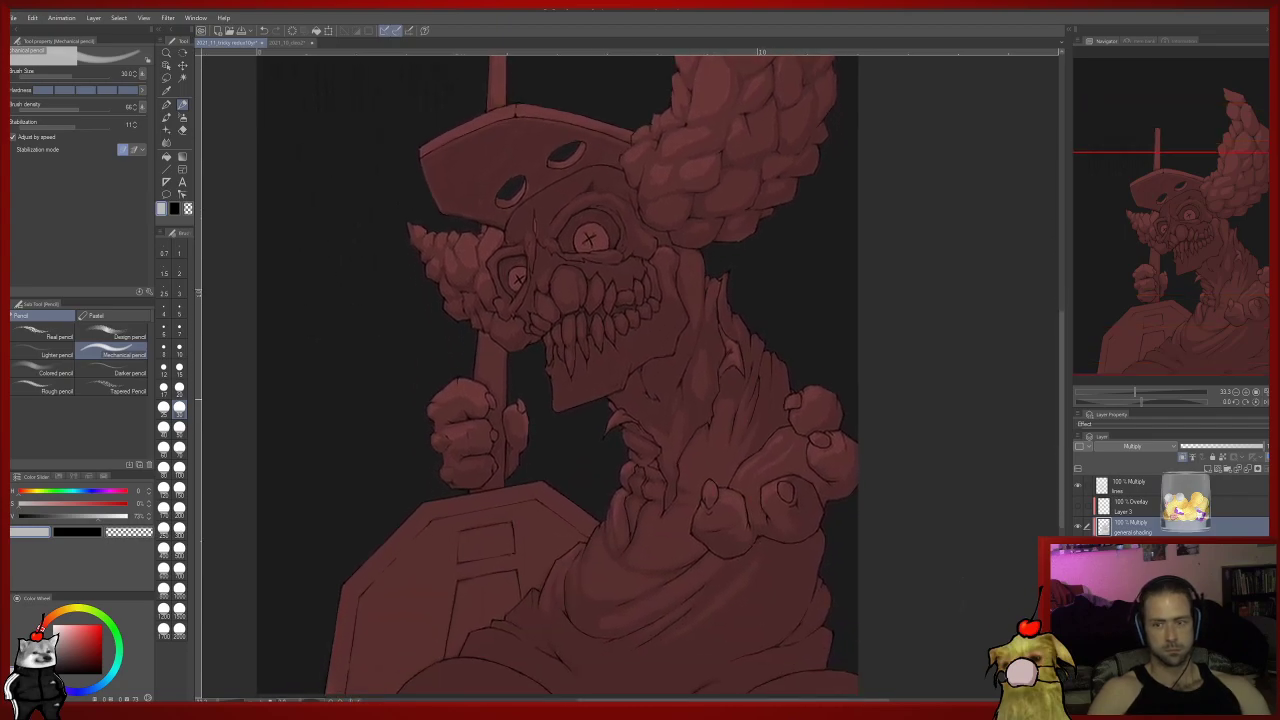
left_click_drag(420, 147, 458, 230)
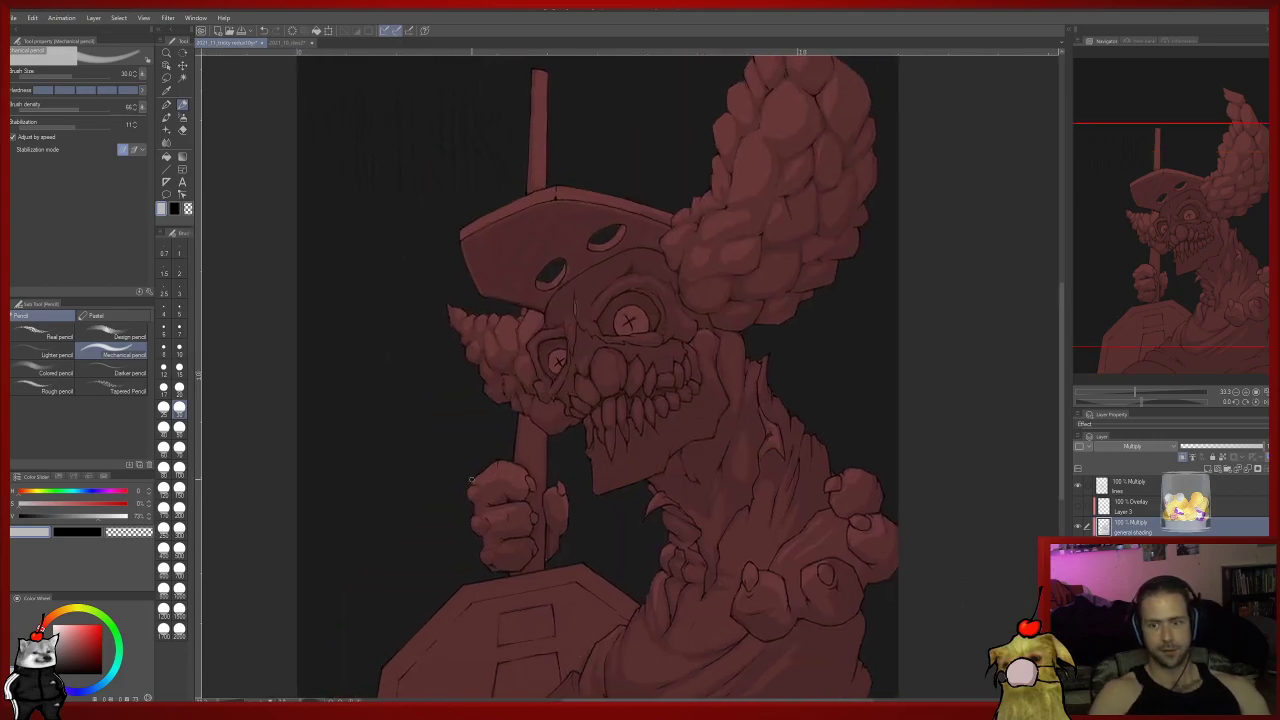
scroll(535, 414, "down", 1)
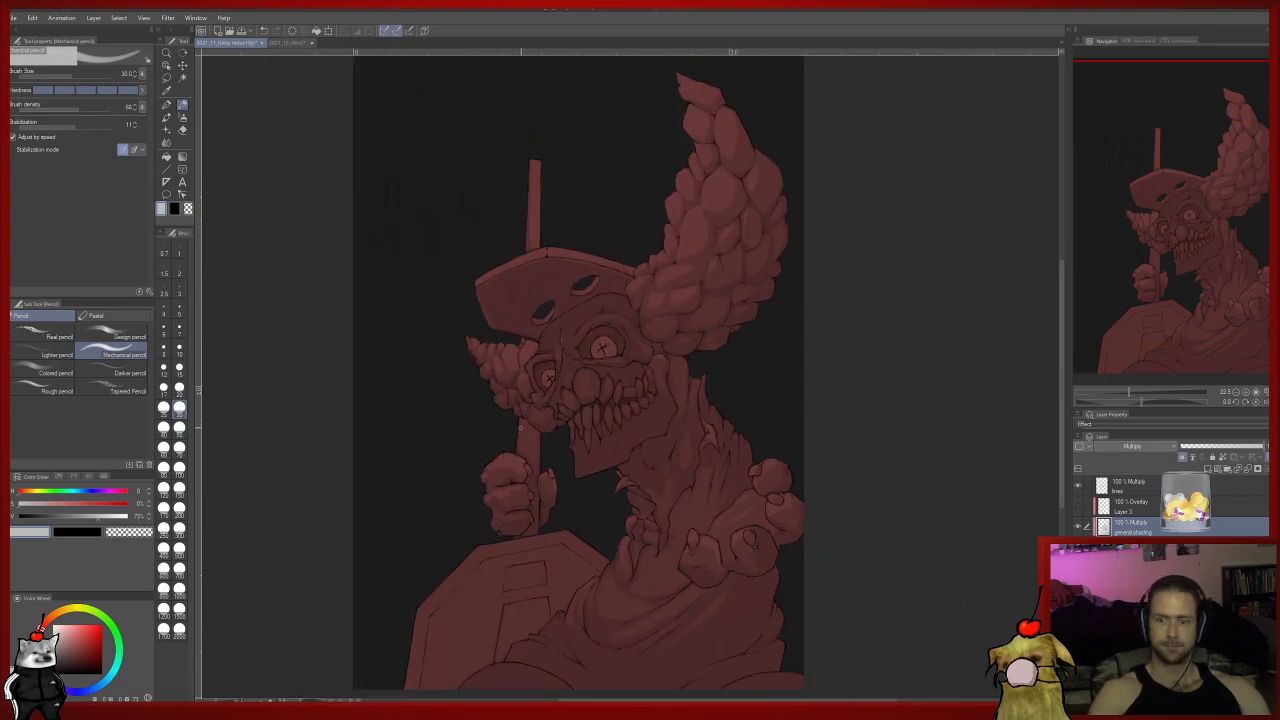
left_click_drag(532, 435, 532, 388)
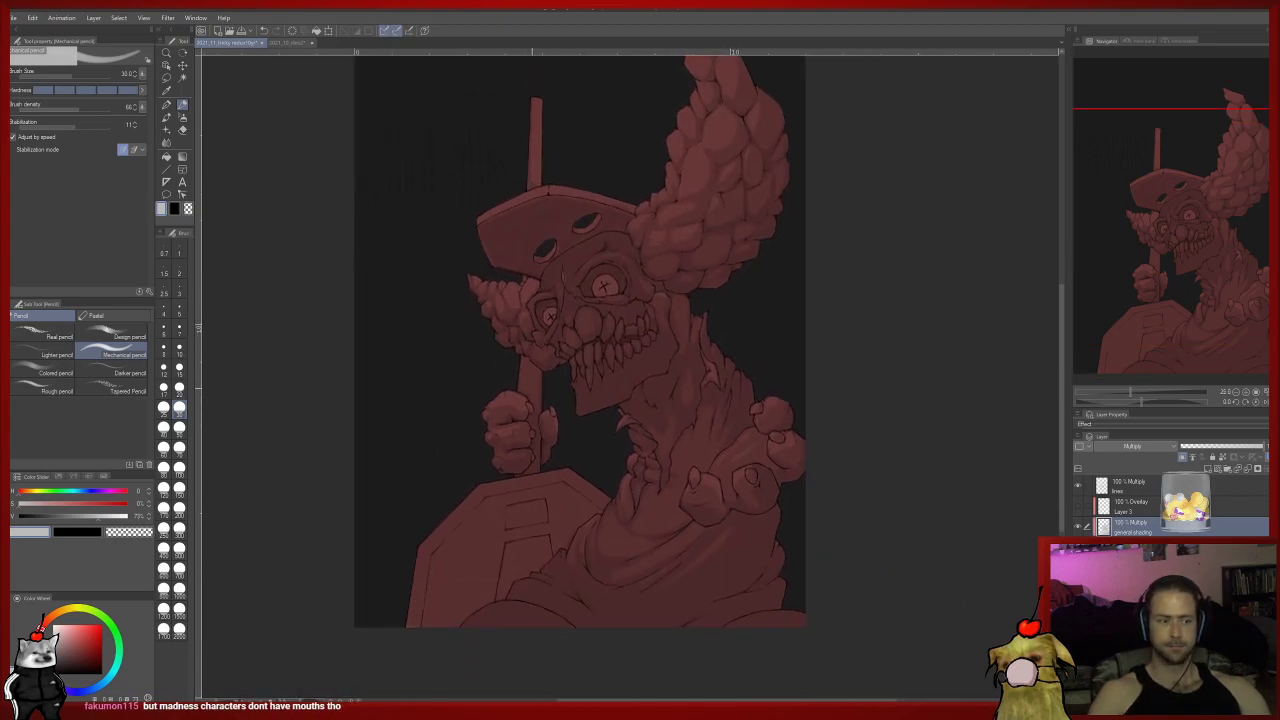
scroll(531, 388, "up", 1)
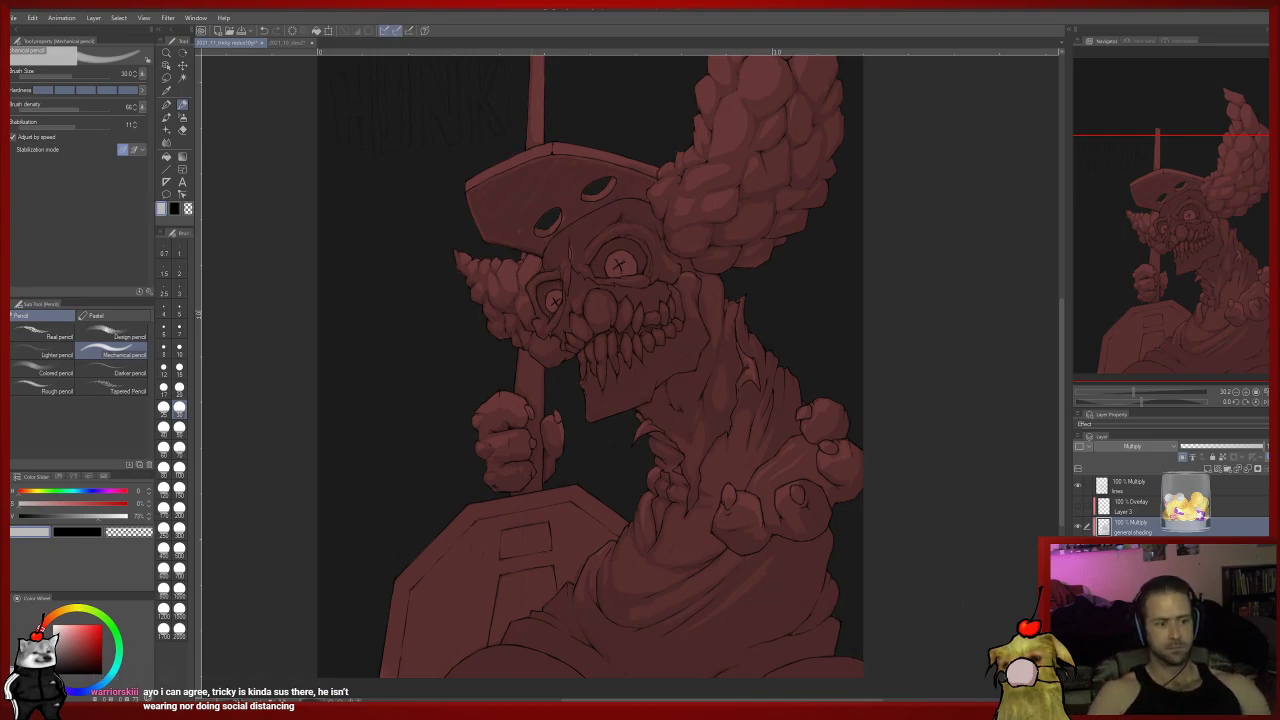
scroll(700, 442, "up", 2)
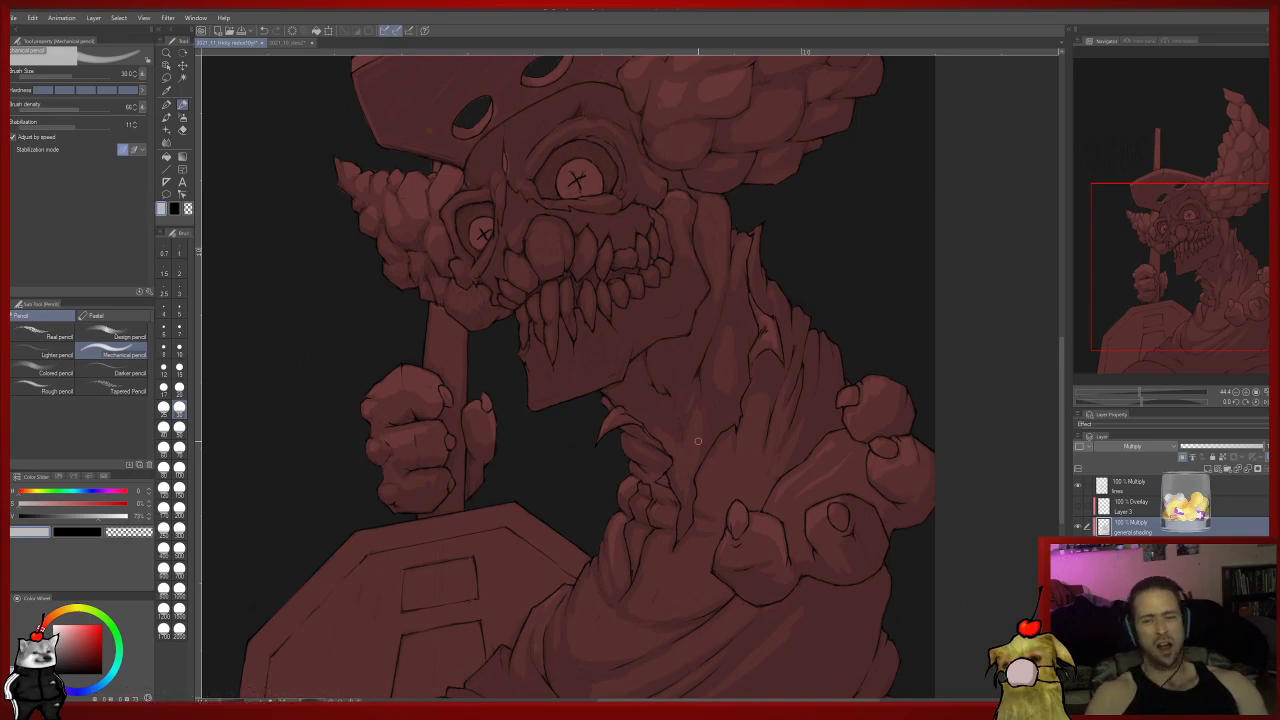
Sample a lighter shading tone from beneath the larger eye and touch up the shading around that eye.
left_click_drag(719, 268, 750, 376)
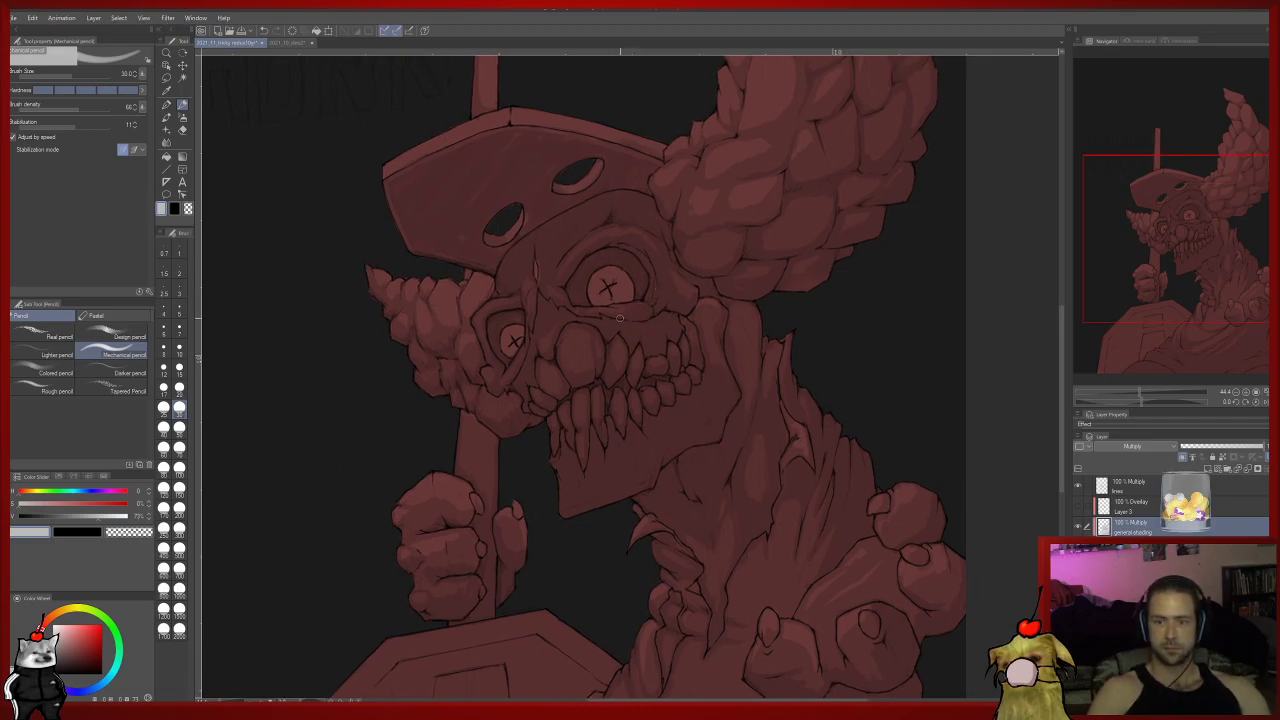
left_click(616, 311, "alt")
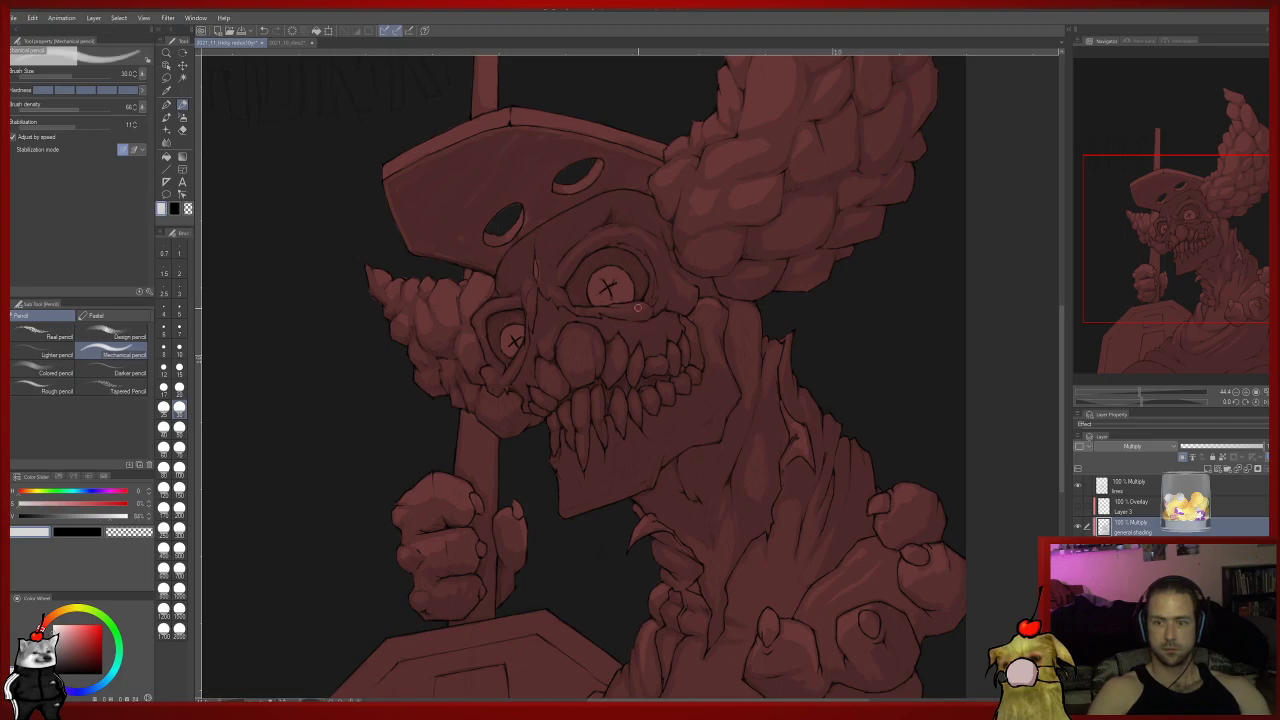
left_click_drag(586, 311, 662, 318)
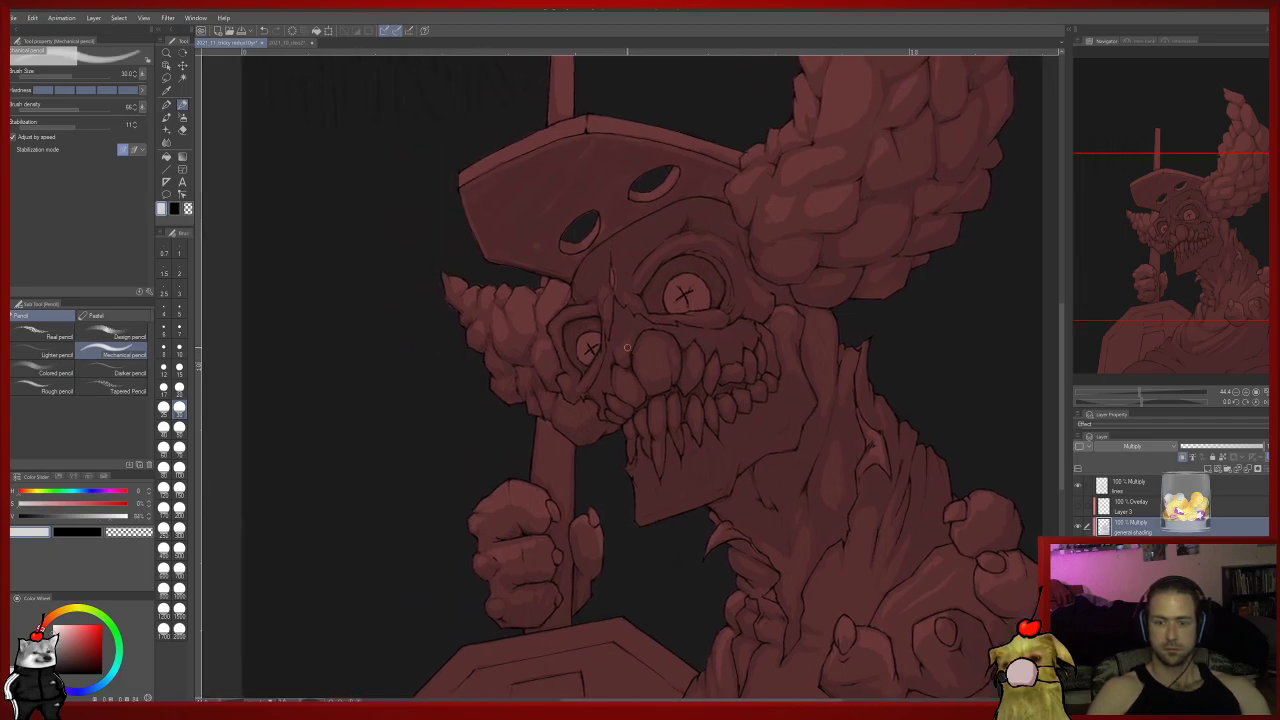
Set the Mechanical pencil's brush size to 20 for finer shading on the character's face.
left_click(179, 387)
mouse_move(508, 397)
left_mouse_down()
mouse_move(490, 423)
mouse_move(479, 417)
left_mouse_up()
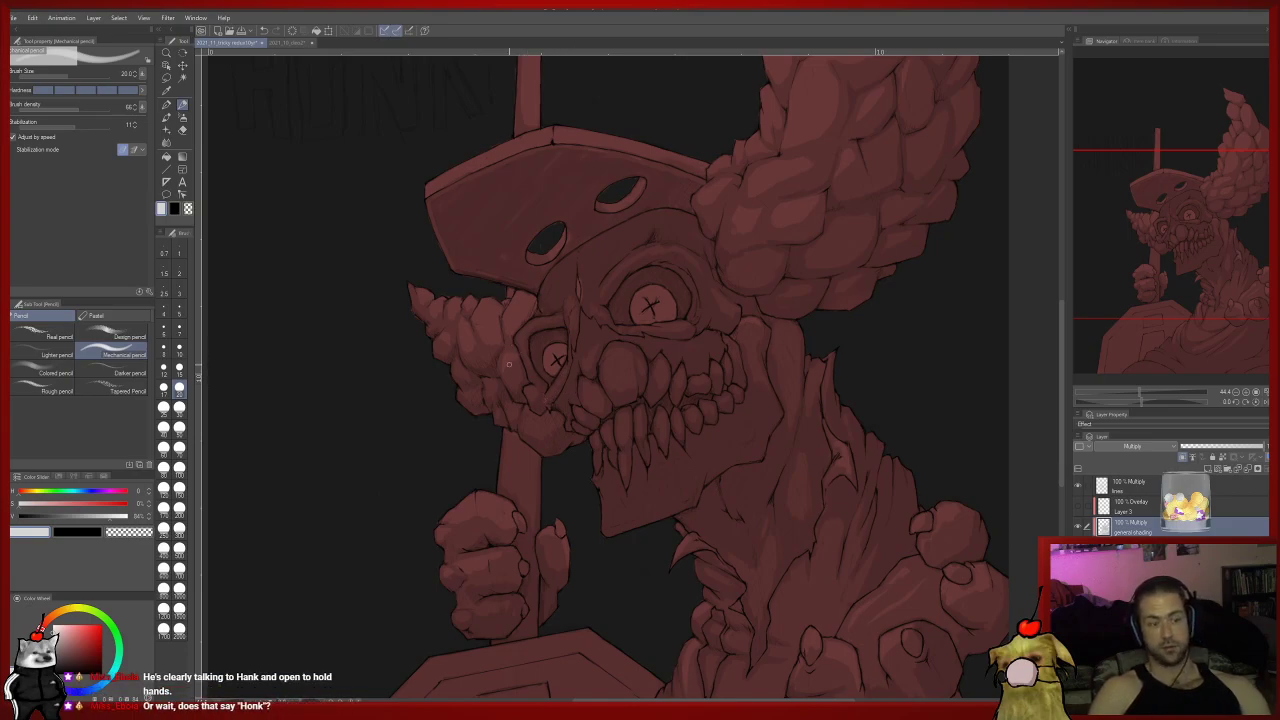
left_click_drag(500, 383, 571, 544)
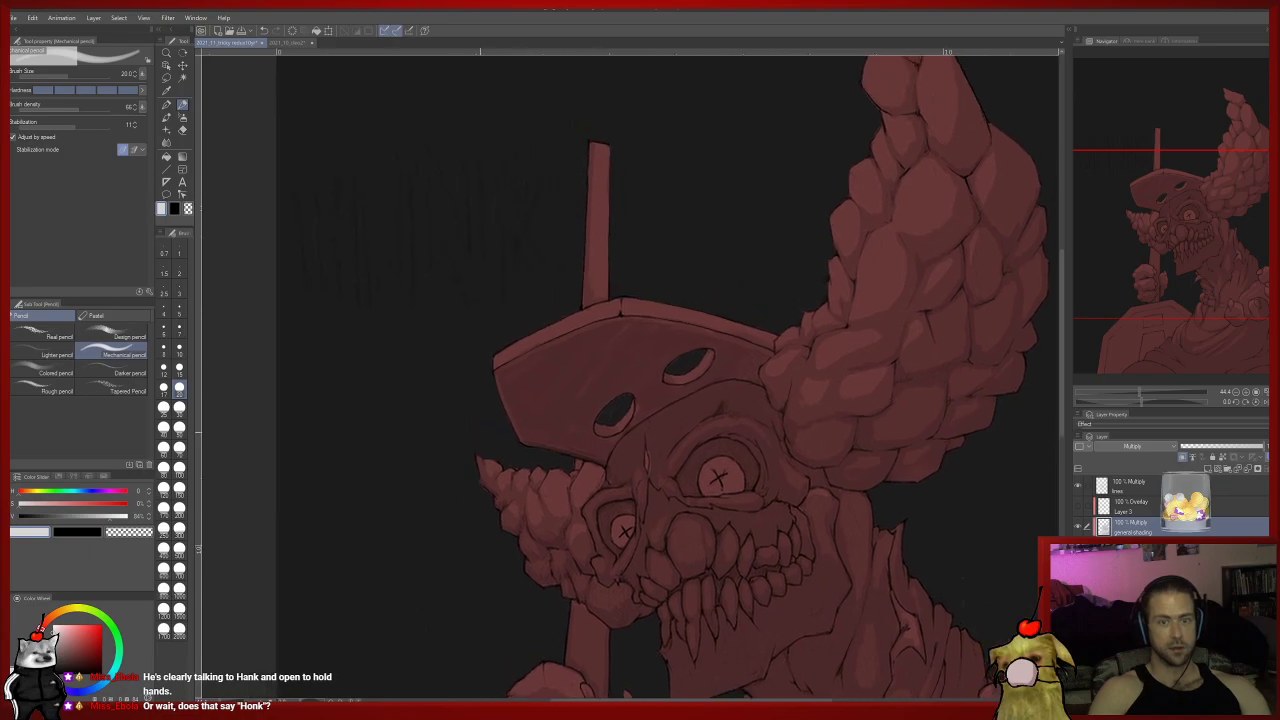
left_click_drag(401, 321, 475, 388)
left_click_drag(752, 640, 571, 362)
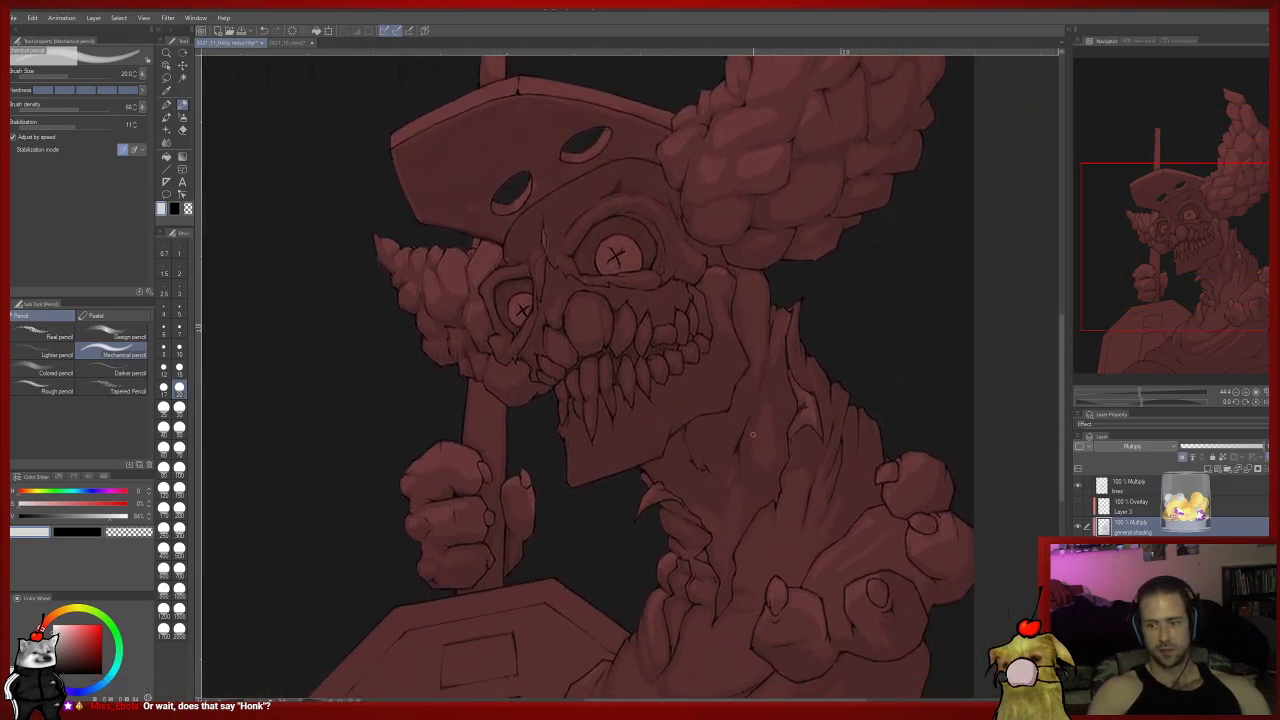
Sample a darker shading tone from the back of the jaw and refine the shading by the rear teeth.
left_click(684, 412, "alt")
left_click_drag(690, 400, 664, 557)
left_click_drag(737, 393, 751, 285)
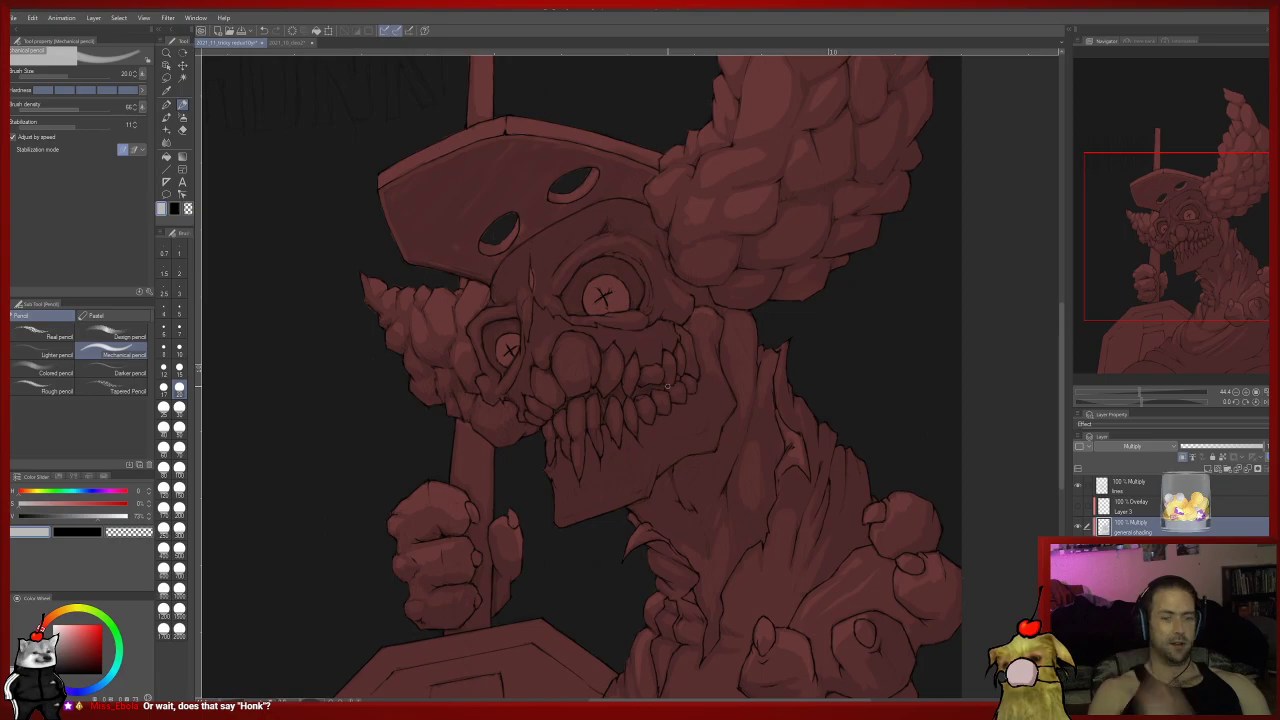
Shade the neck folds around the torn skin and above the shoulder using light and dark tones sampled from the neck.
left_click(788, 489, "alt")
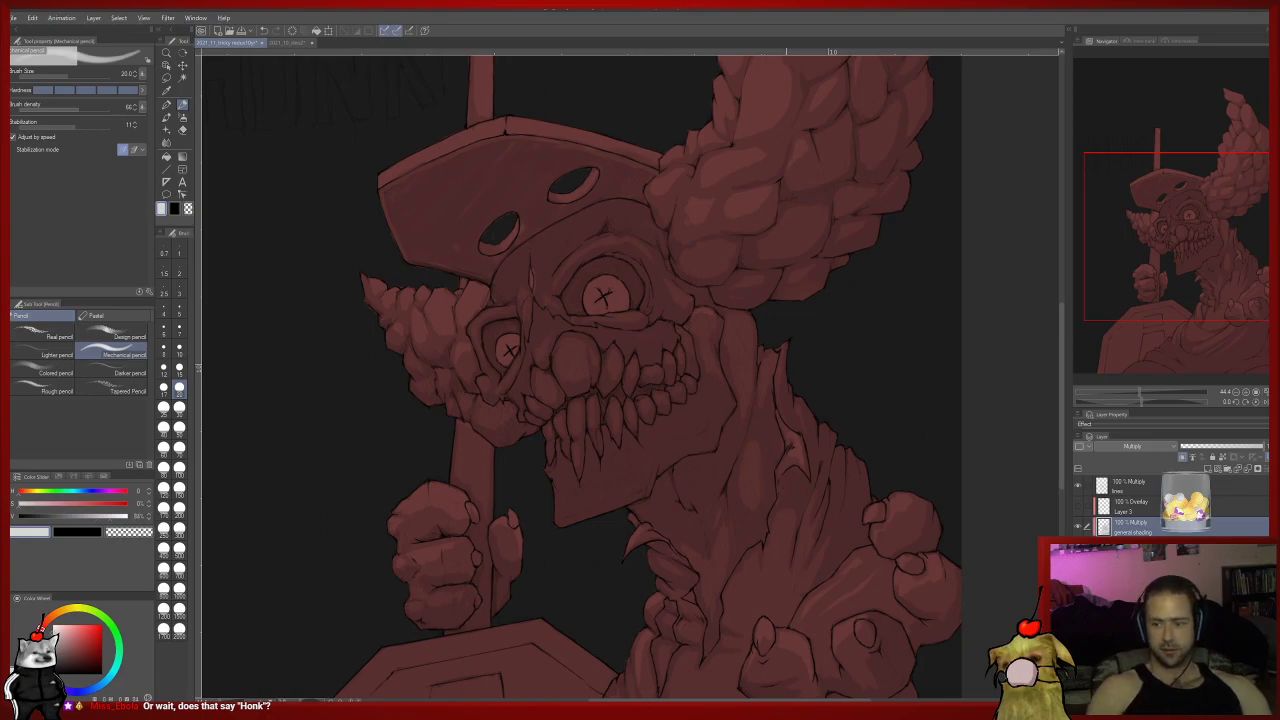
left_click(786, 441, "alt")
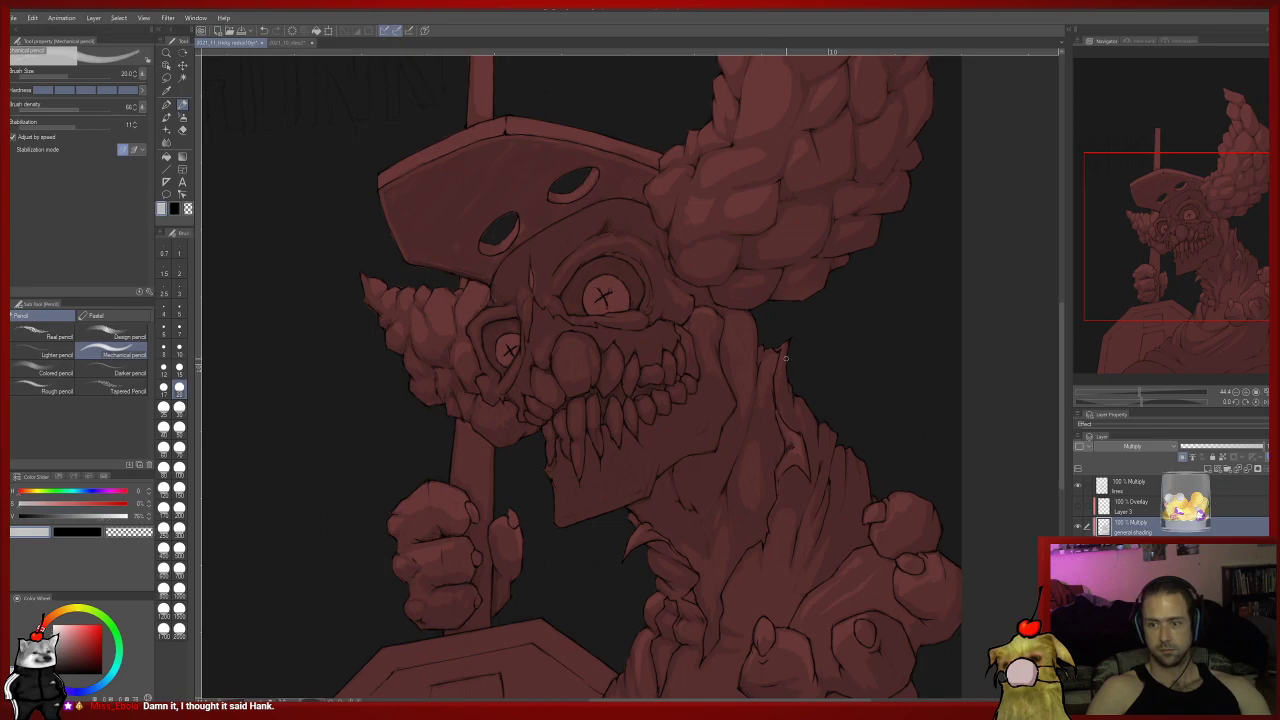
left_click(777, 373, "alt")
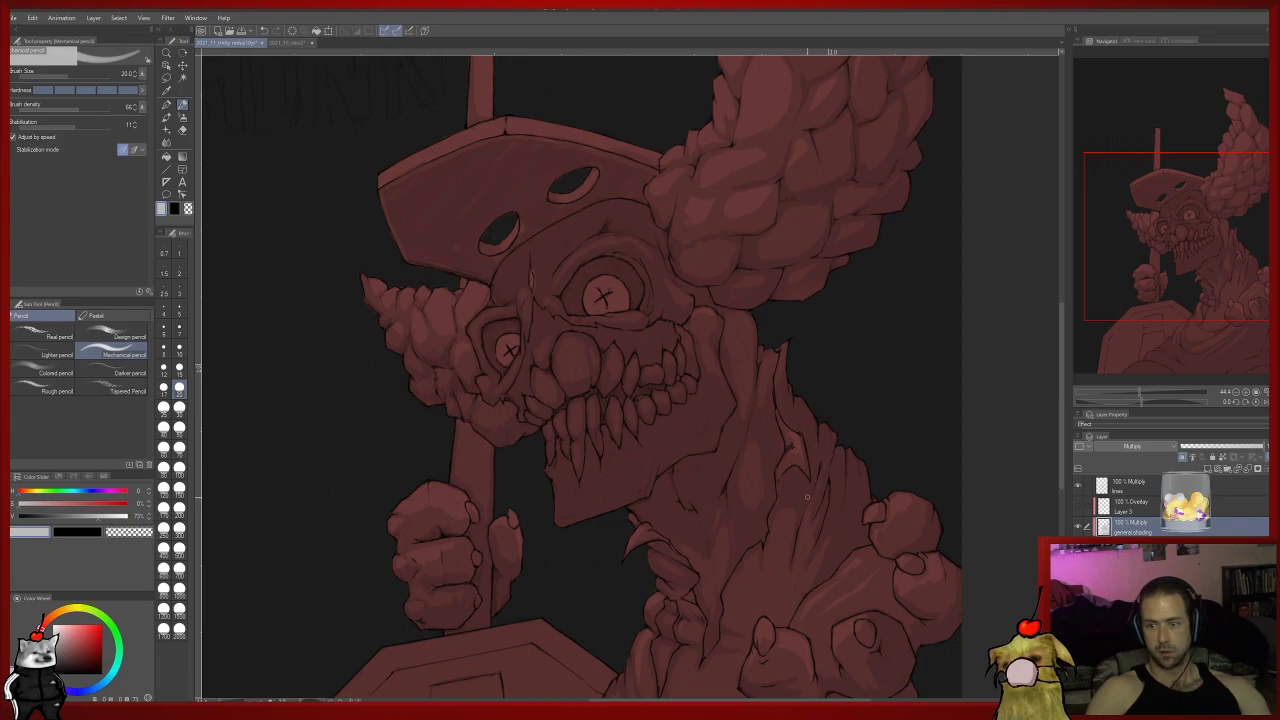
scroll(790, 470, "down", 2)
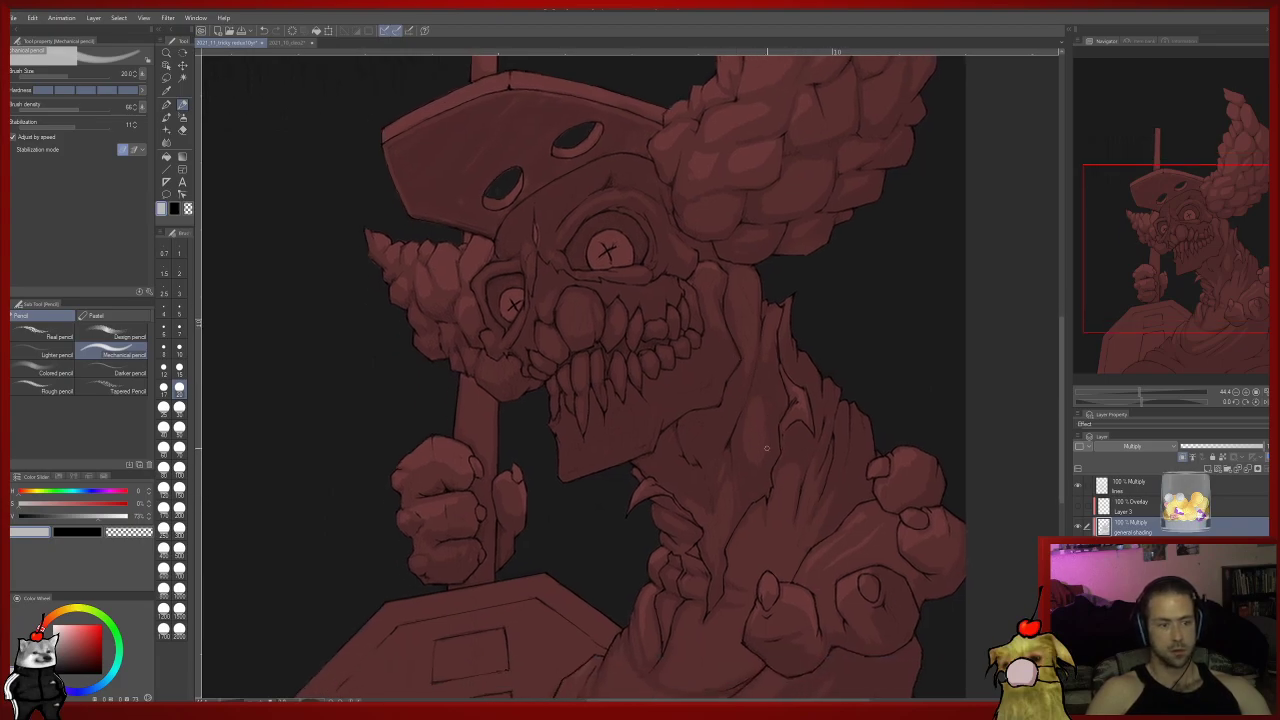
scroll(764, 443, "down", 1)
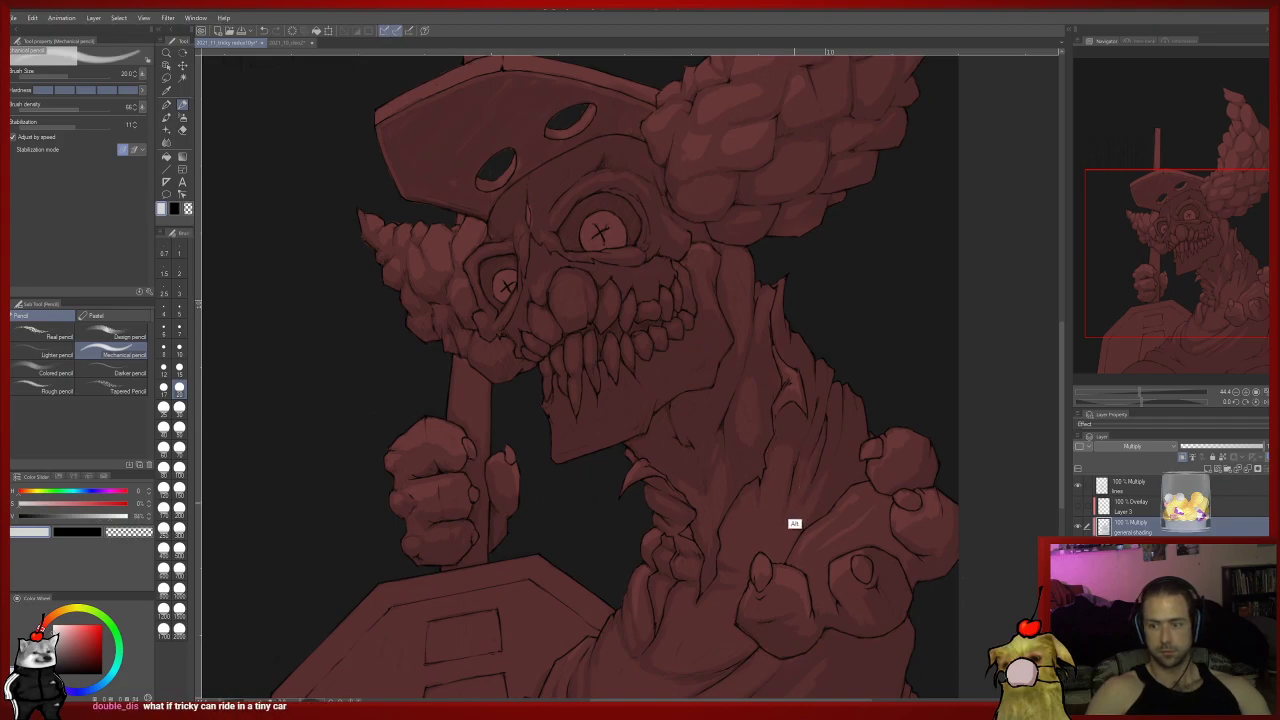
scroll(805, 467, "down", 3)
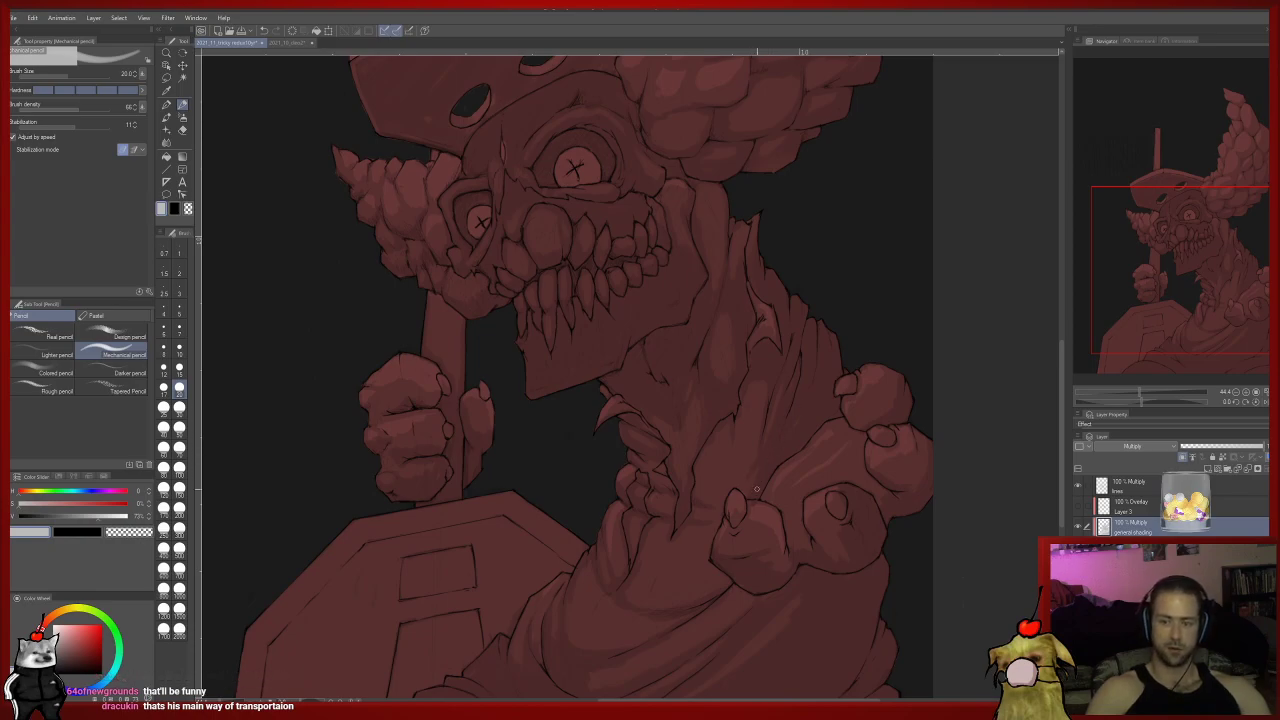
Clean up the neck shading with the transparent colour and continue shading the folds in grey.
key("c")
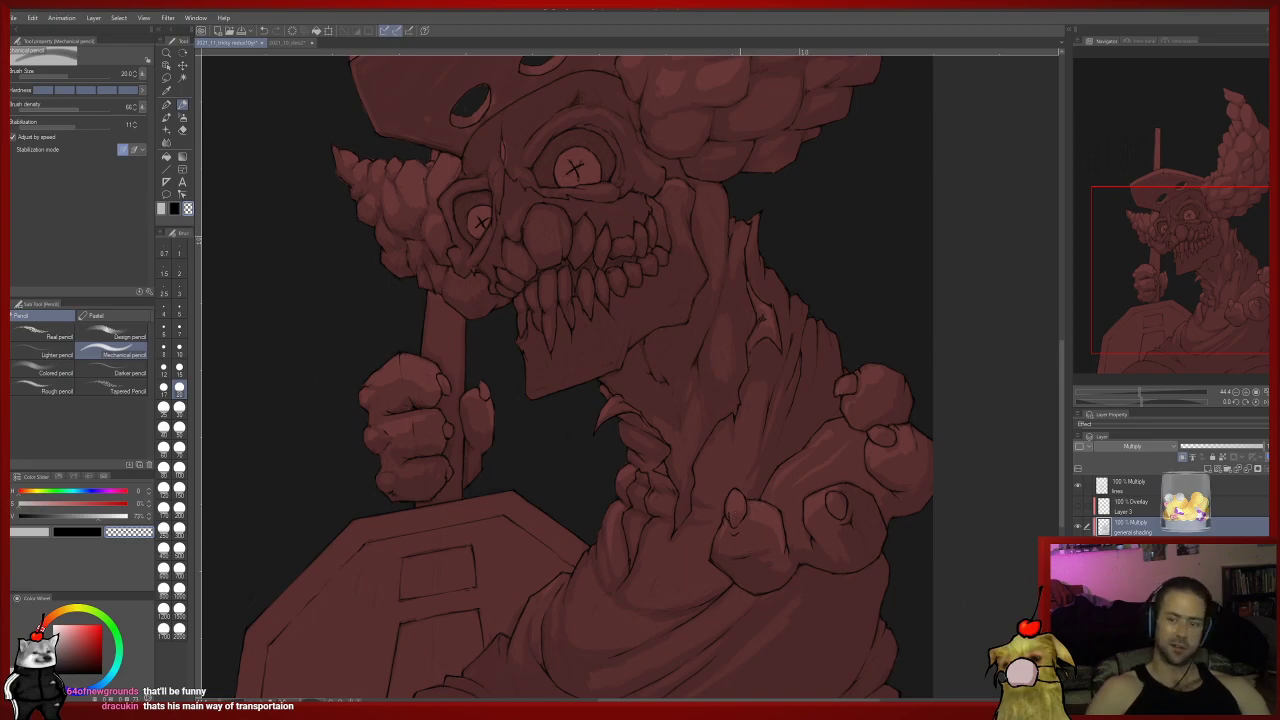
left_click_drag(735, 240, 721, 239)
left_click_drag(669, 504, 705, 462)
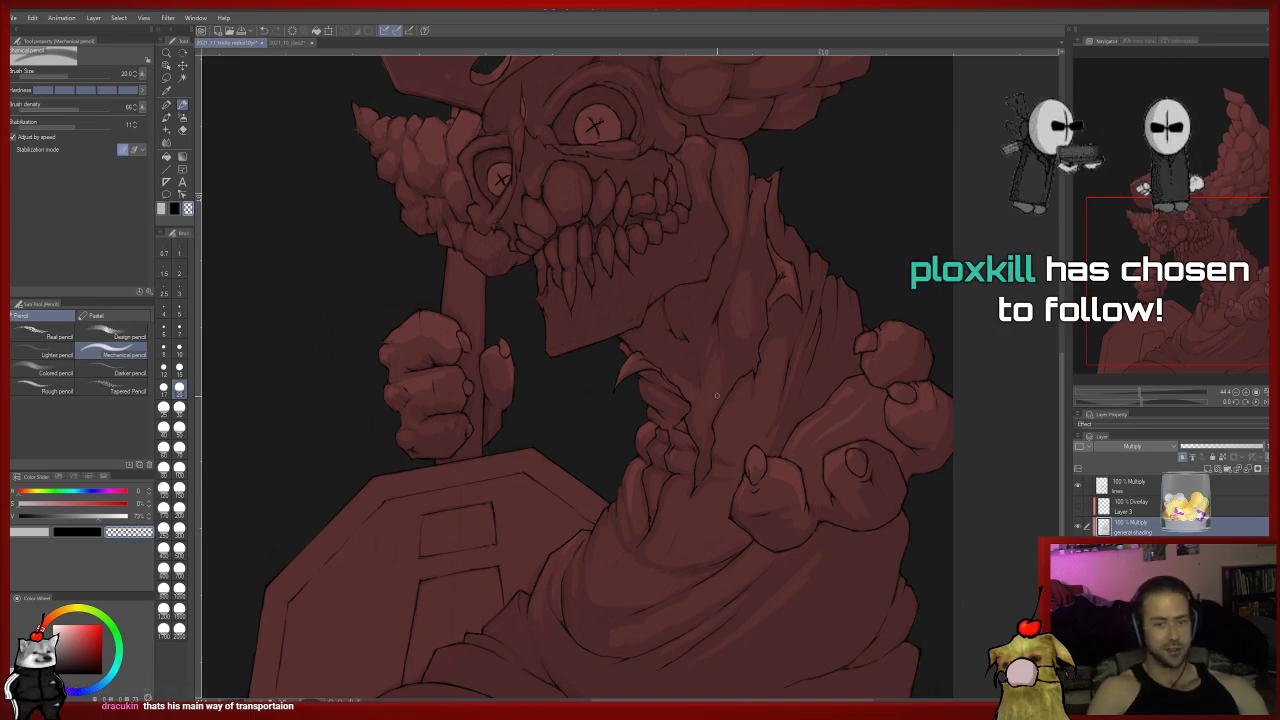
left_click_drag(619, 384, 658, 490)
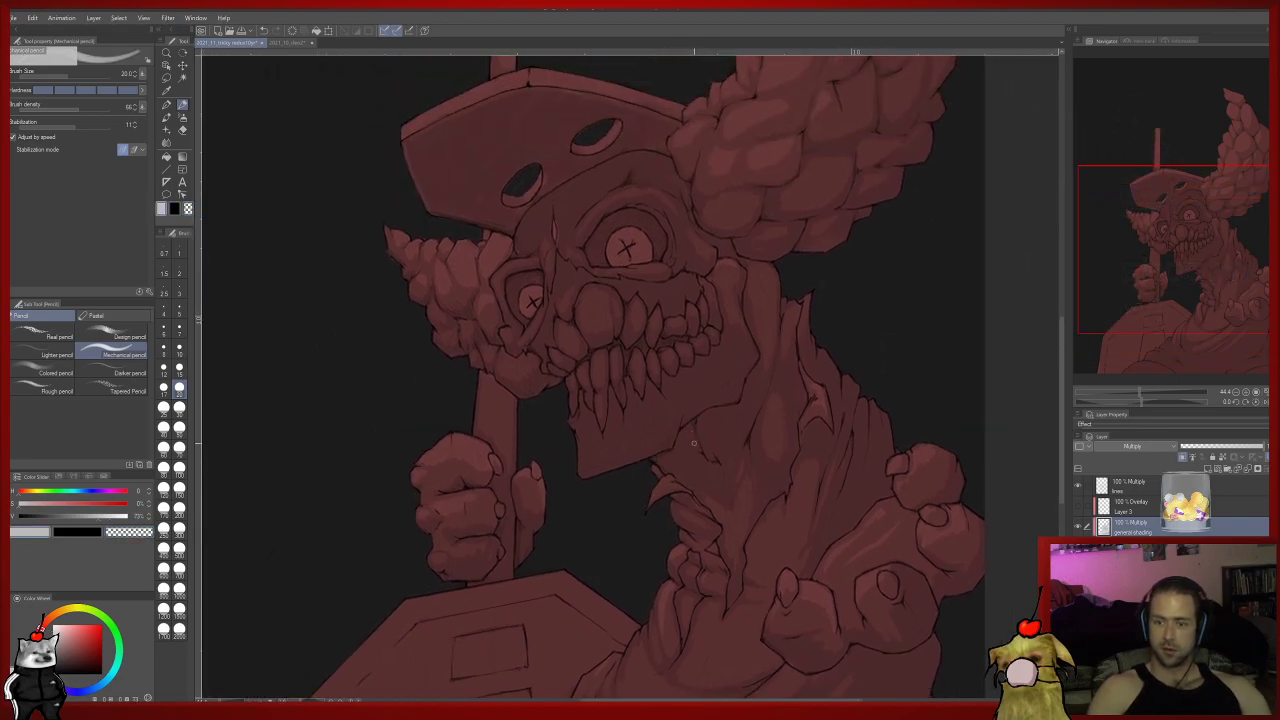
left_click_drag(817, 477, 713, 394)
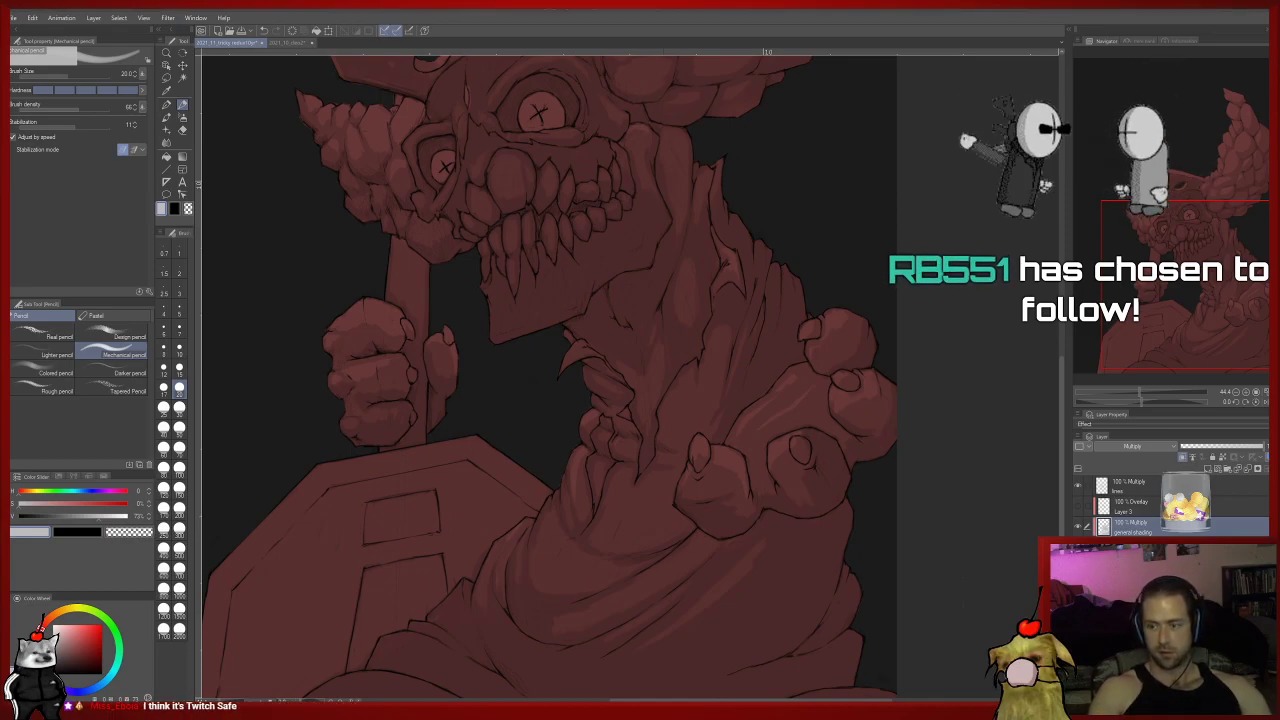
Switch to Steam, view the pending friend invites, and close the Steam window.
key("alt+Tab")
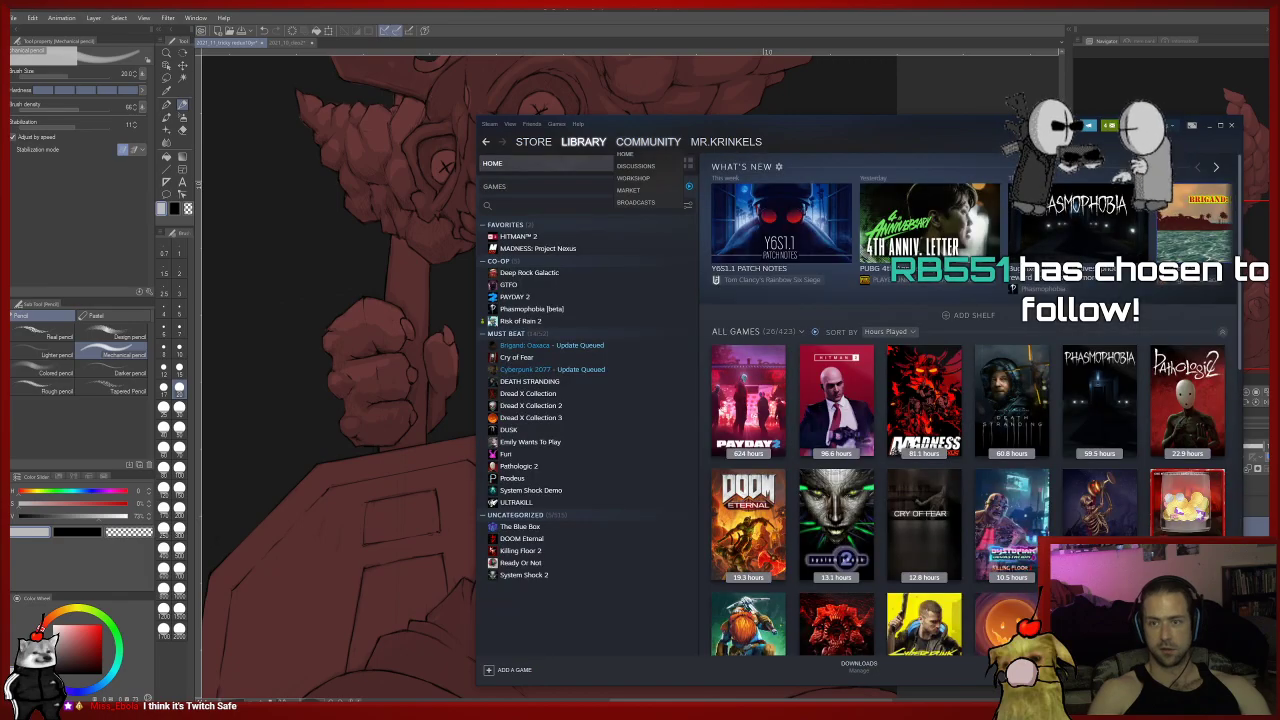
left_click_drag(651, 125, 507, 73)
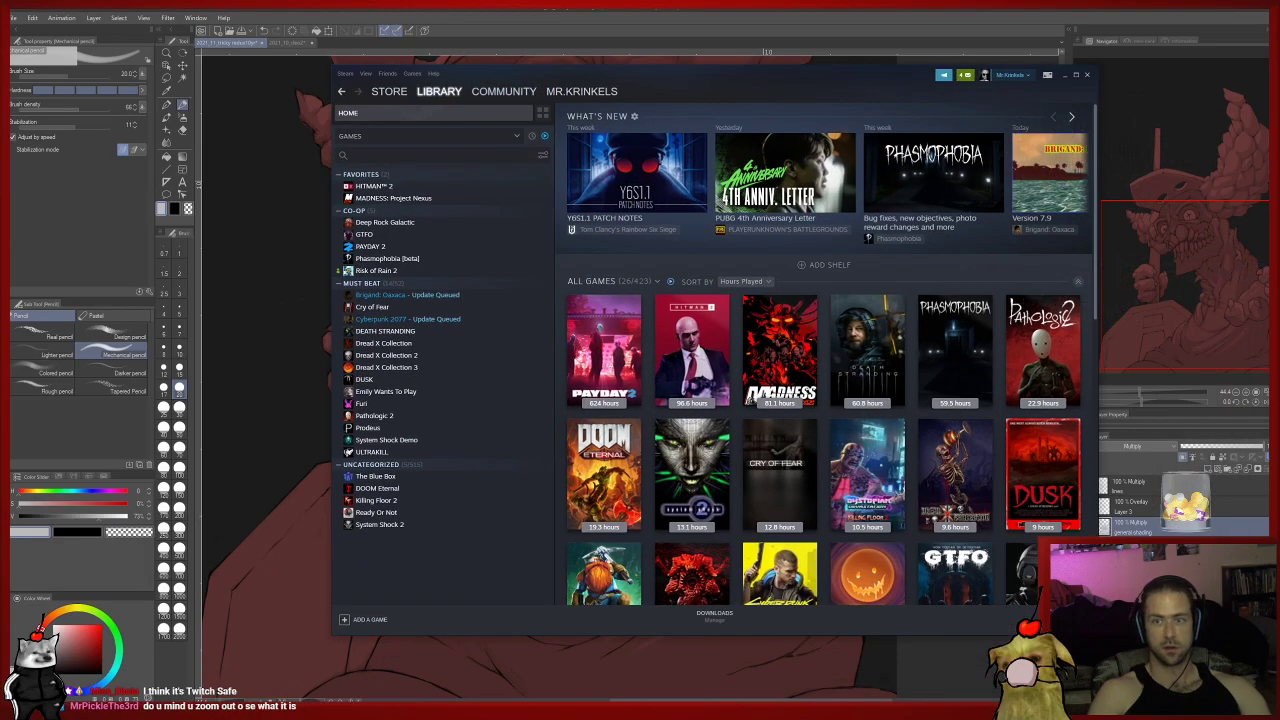
left_click(965, 75)
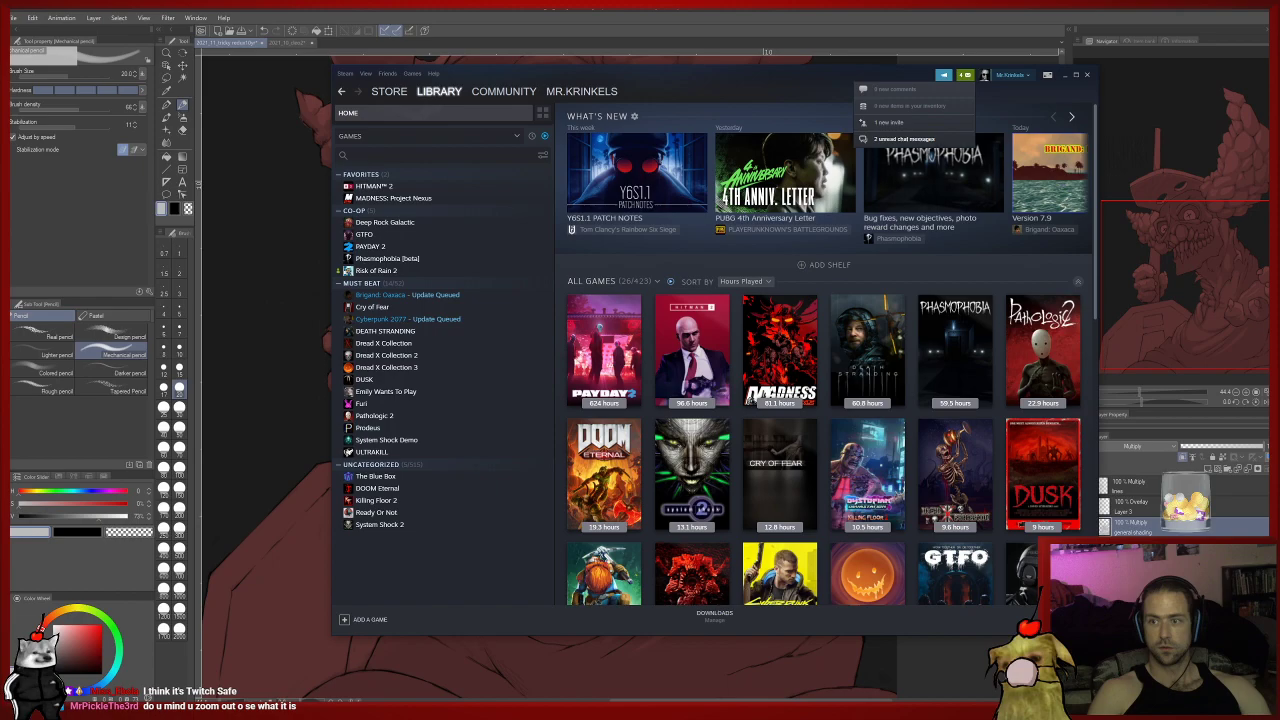
left_click(889, 122)
left_click_drag(758, 76, 786, 82)
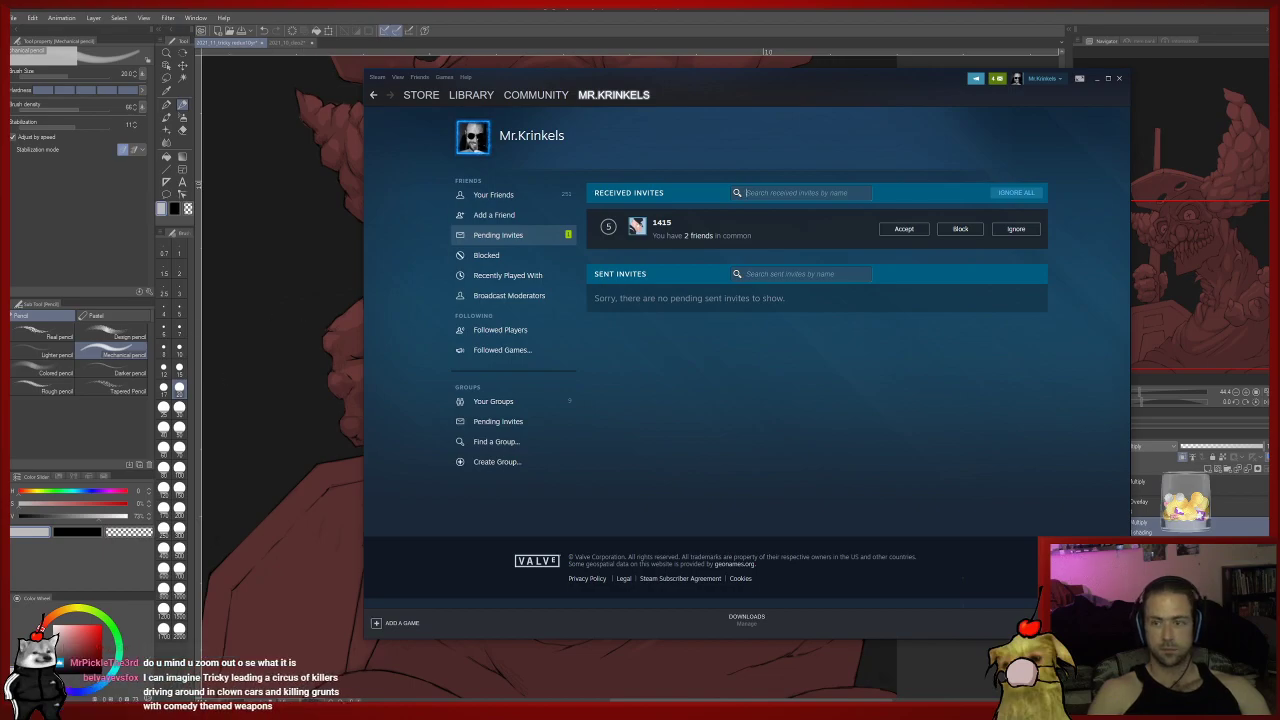
left_click(1119, 78)
Review the whole illustration, and return to the neck and shoulder area.
scroll(660, 310, "down", 1)
left_click_drag(644, 298, 695, 419)
scroll(672, 426, "down", 1)
scroll(690, 406, "down", 1)
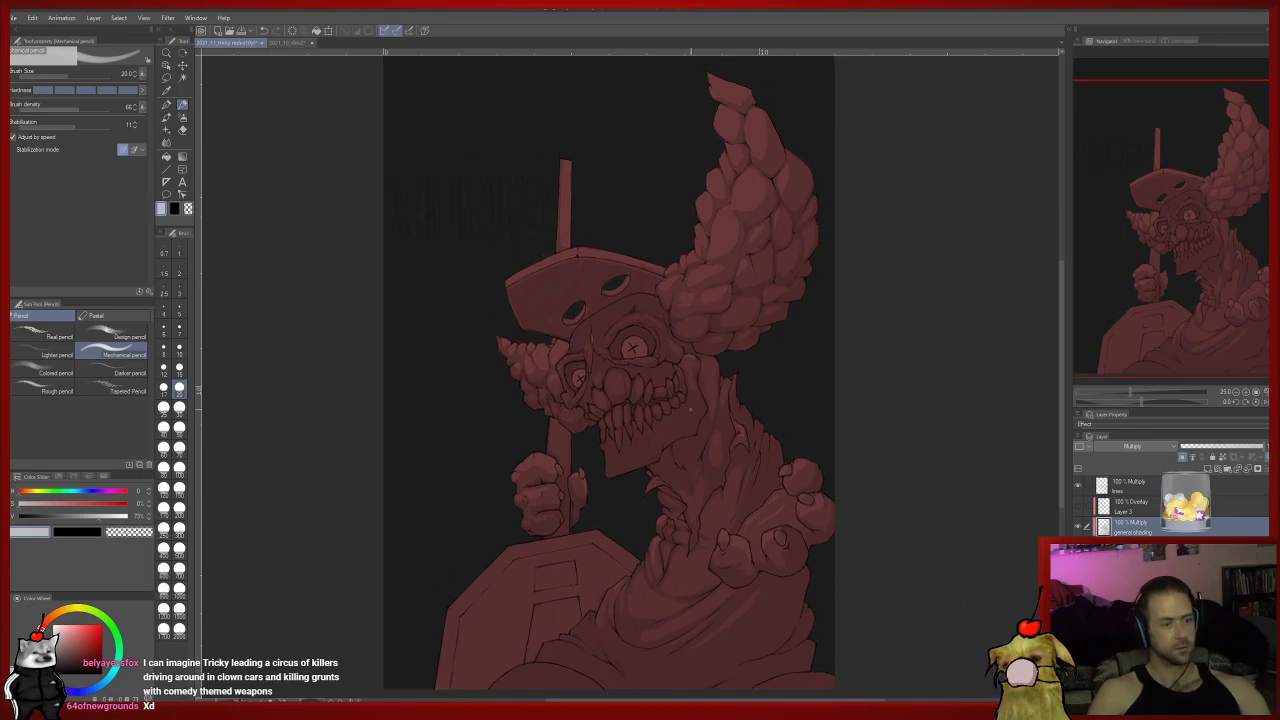
scroll(690, 408, "up", 4)
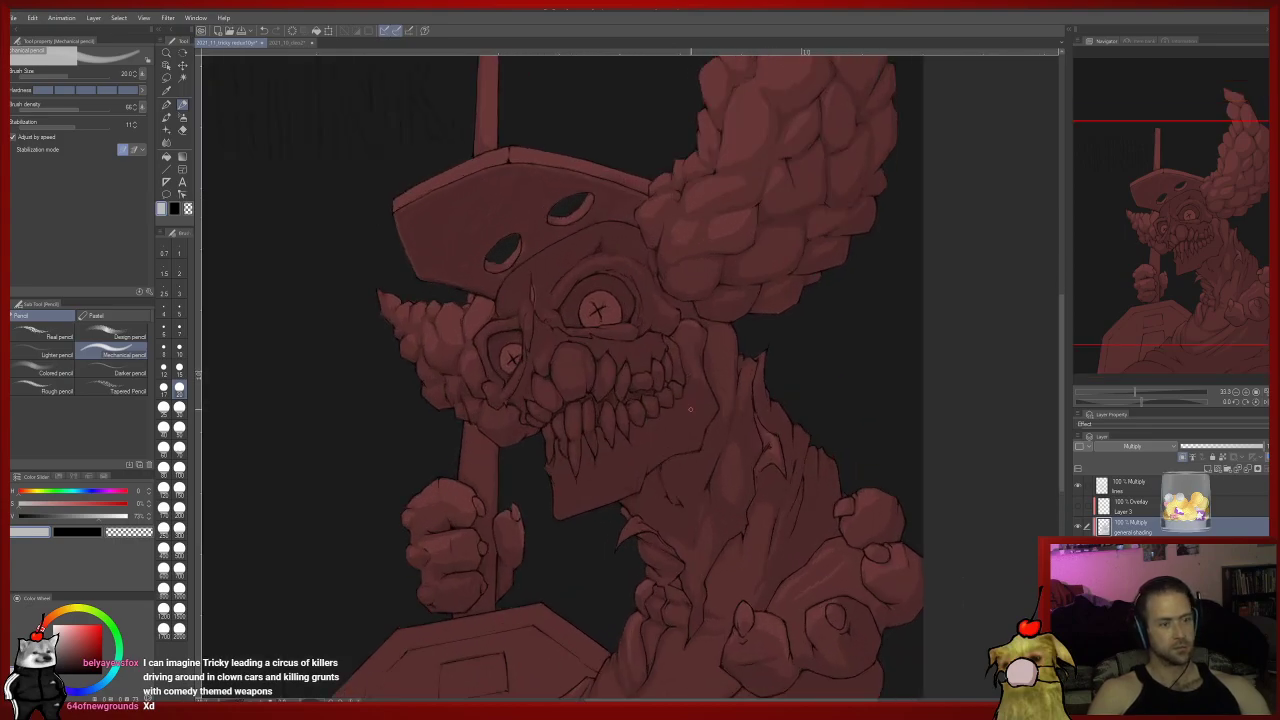
left_click_drag(668, 416, 691, 353)
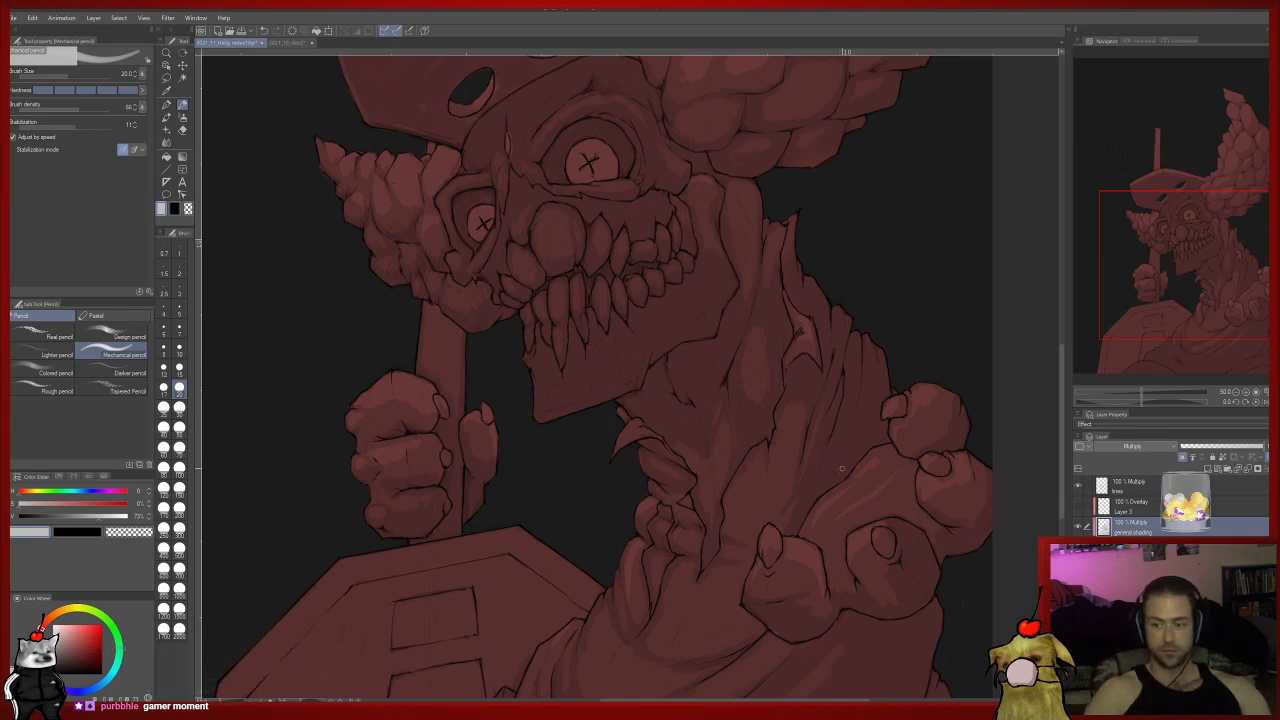
Refine the shading on the round growths of the shoulder, alternating between the Mechanical pencil and the Soft eraser.
left_click_drag(878, 546, 801, 485)
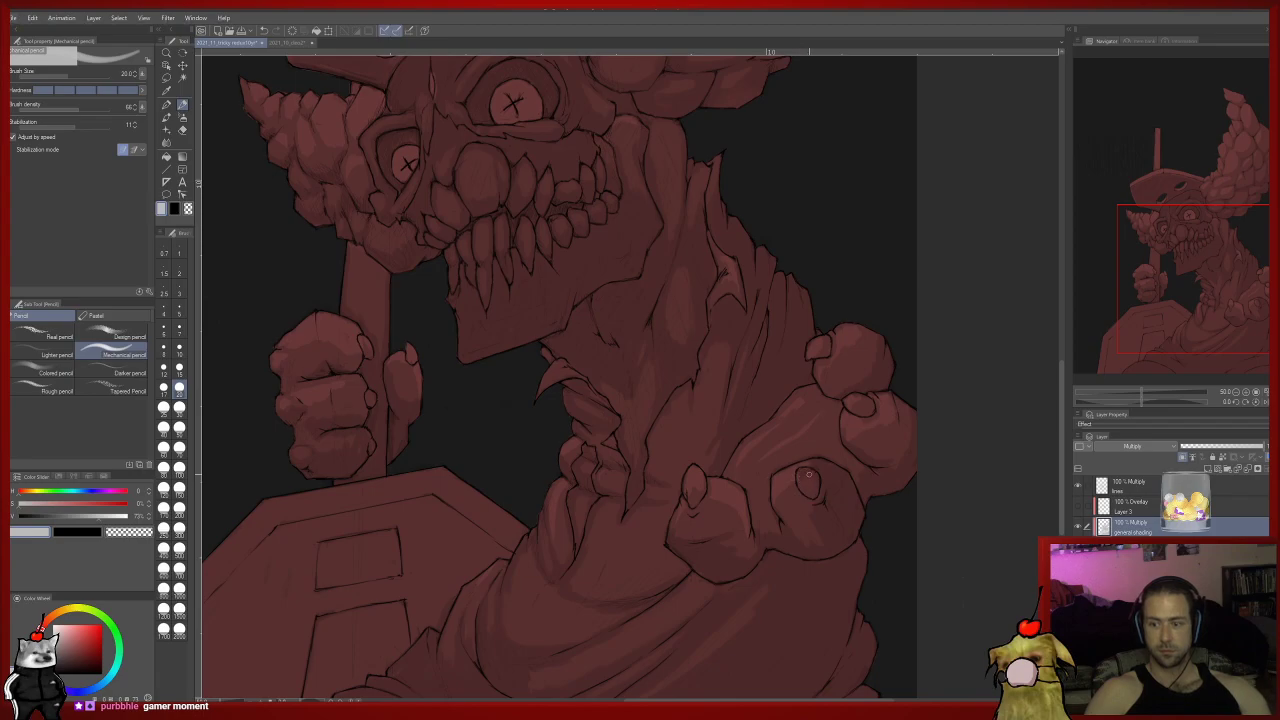
key("e")
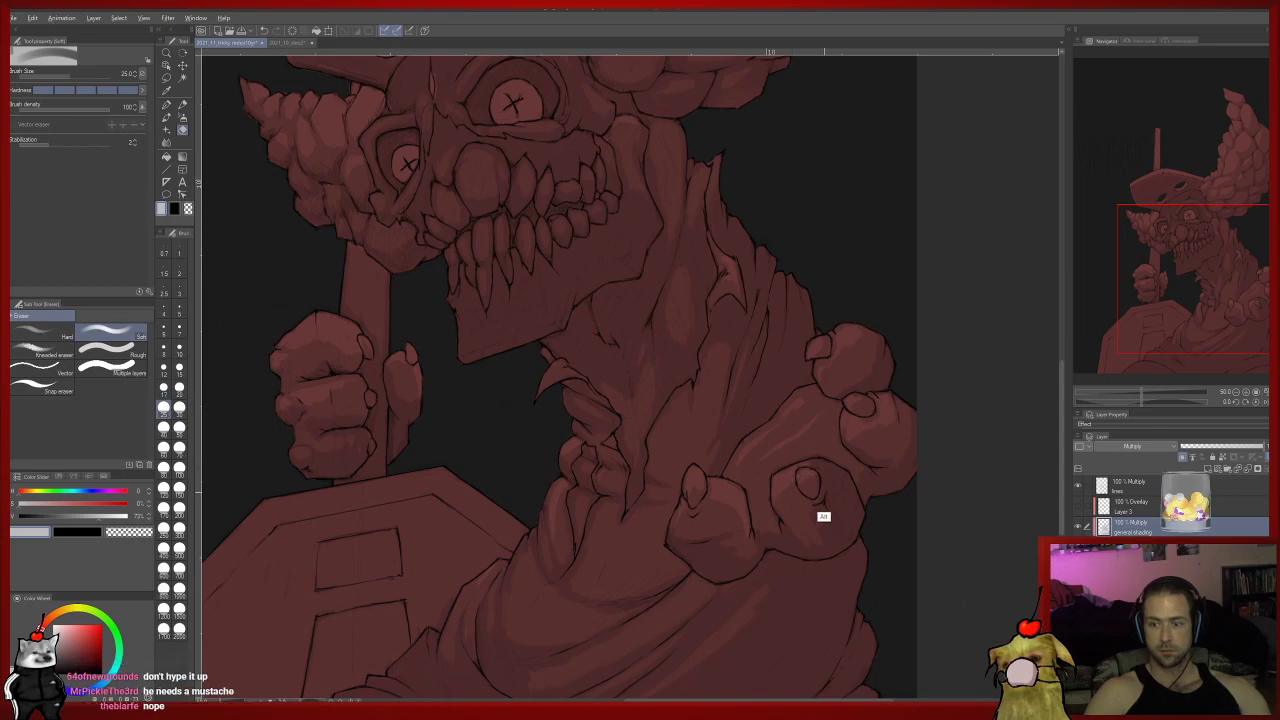
key("p")
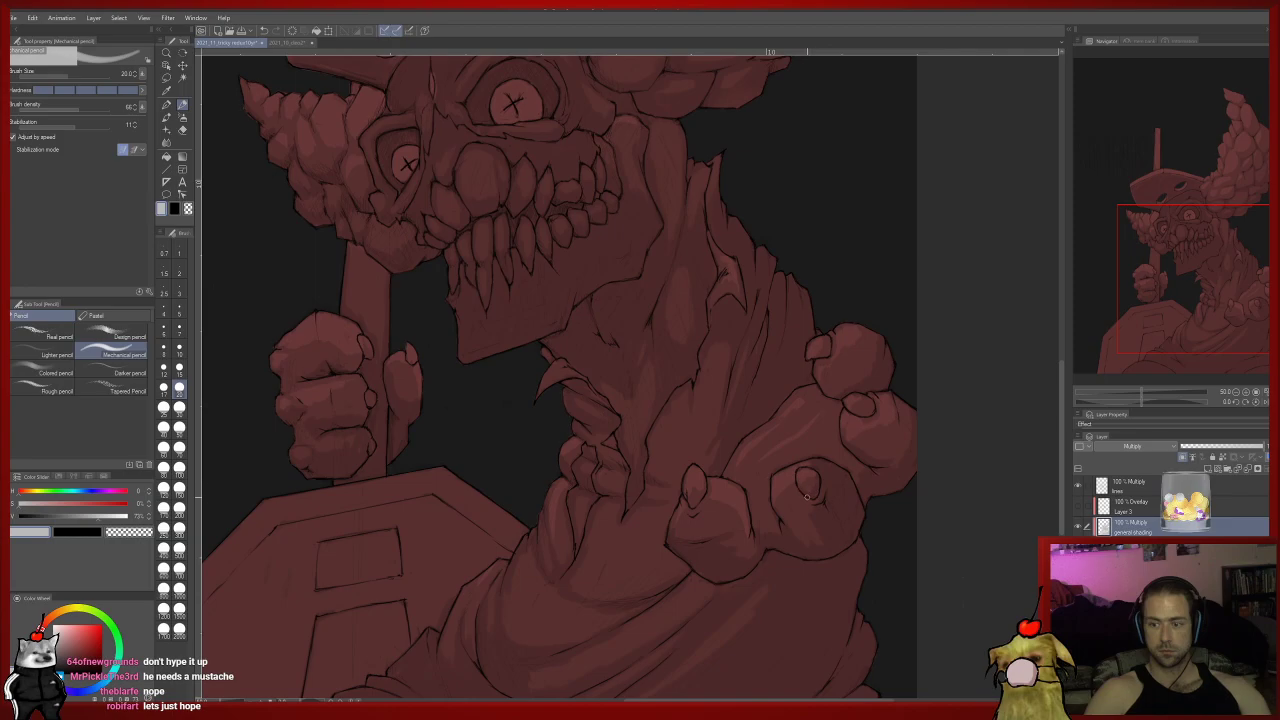
left_click_drag(805, 501, 752, 505)
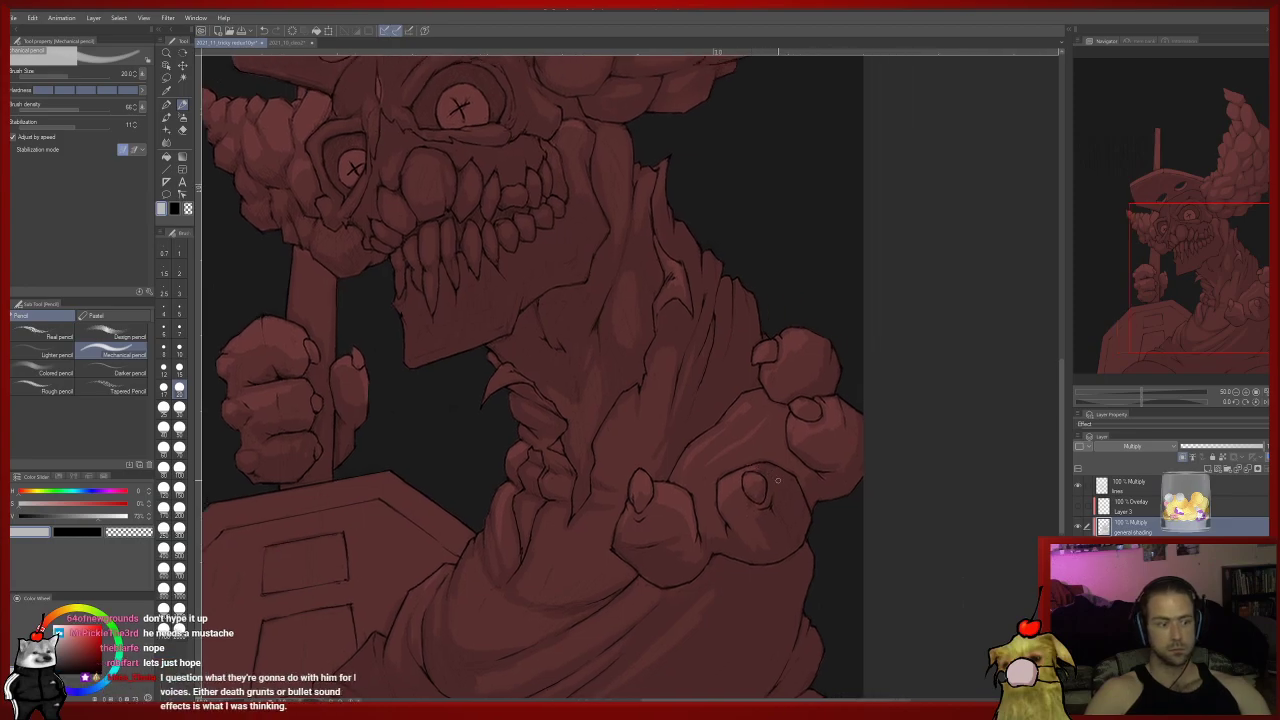
key("e")
left_click_drag(783, 478, 827, 485)
left_click_drag(790, 447, 833, 424)
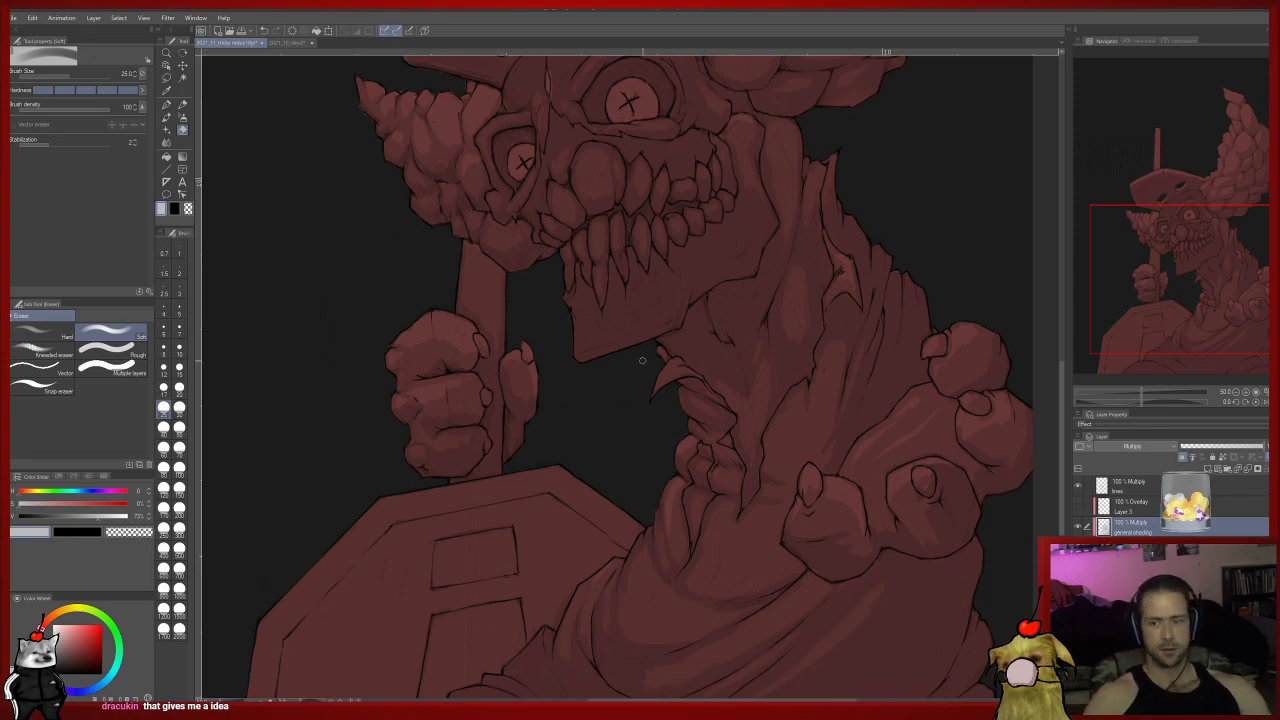
Refine the shading around the teeth and jaw with the Mechanical pencil in a light grey.
left_click_drag(679, 180, 674, 262)
scroll(617, 388, "down", 1)
scroll(659, 250, "up", 1)
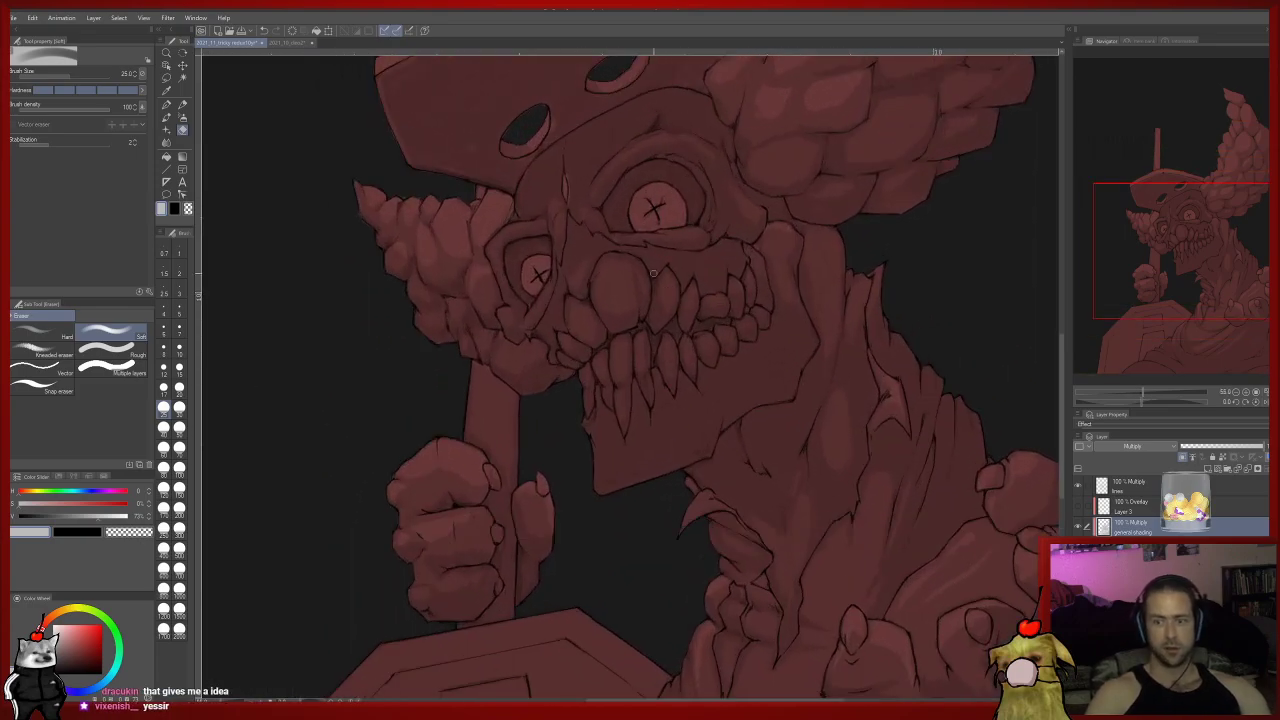
key("p")
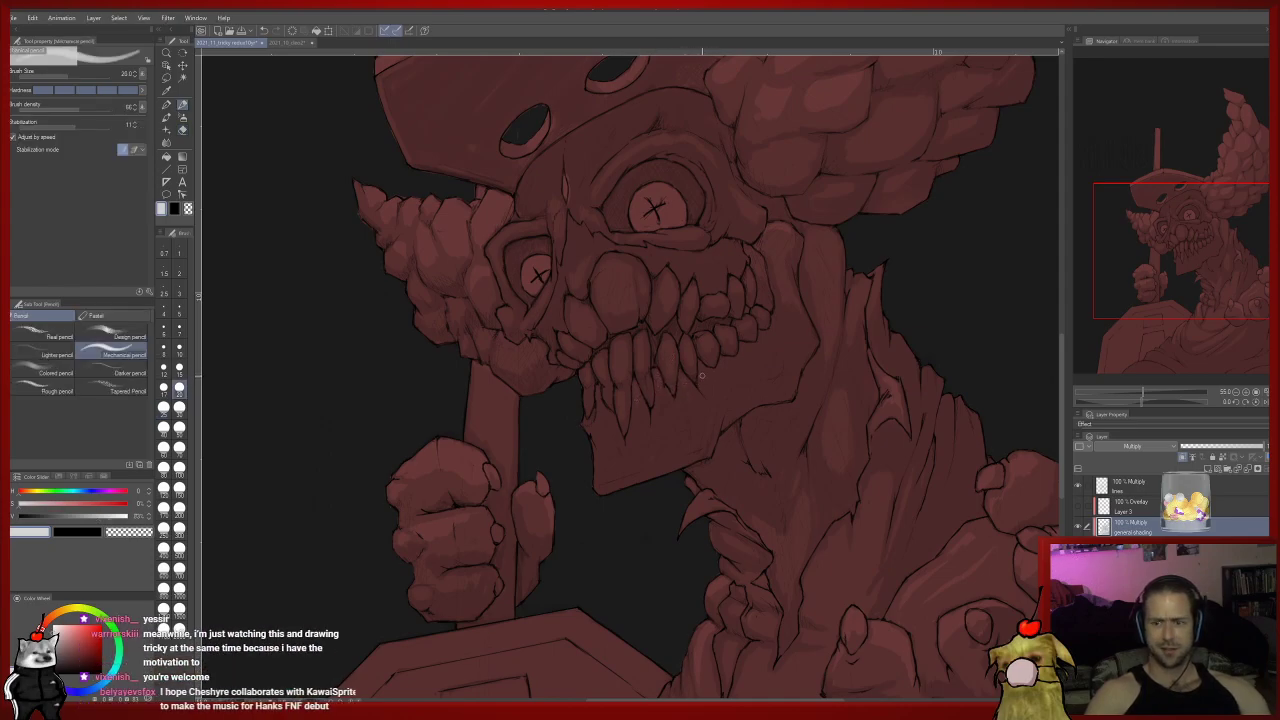
mouse_move(774, 311)
left_mouse_down()
mouse_move(708, 403)
mouse_move(745, 366)
left_mouse_up()
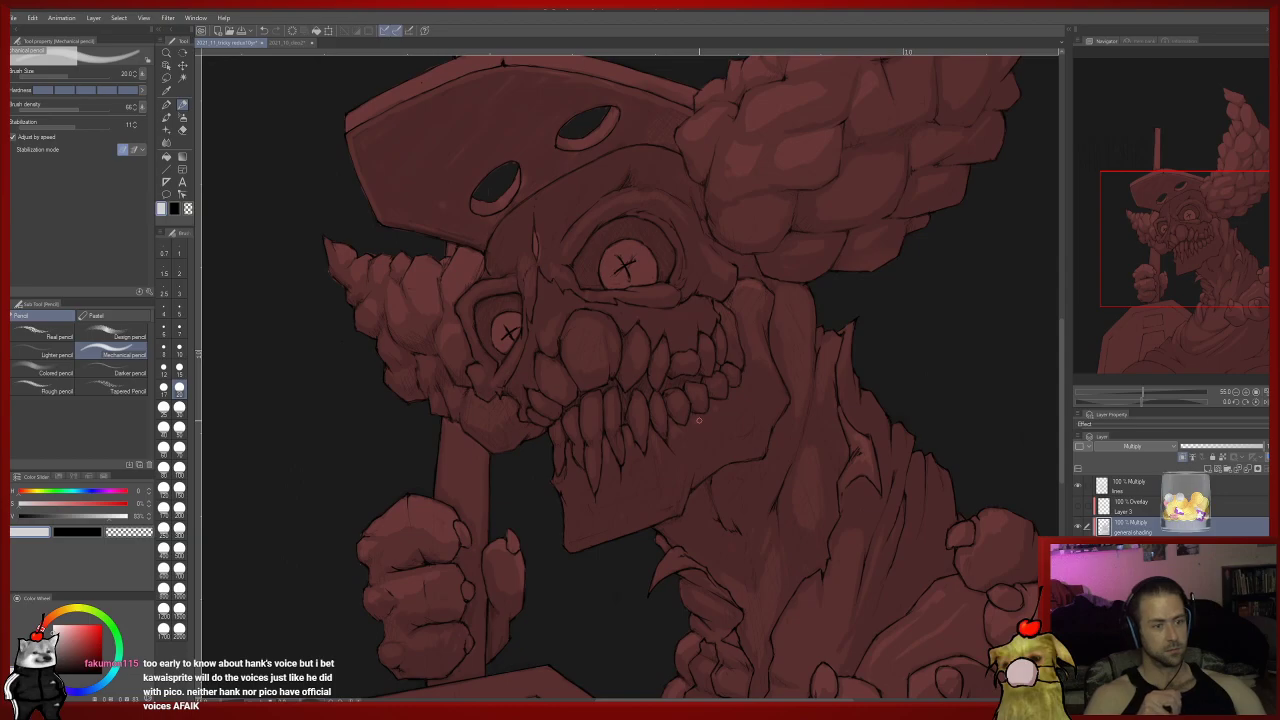
Examine the whole illustration and compare it with the overlay Layer 3 shown and hidden.
scroll(833, 483, "down", 3)
scroll(833, 483, "up", 1)
scroll(833, 483, "down", 3)
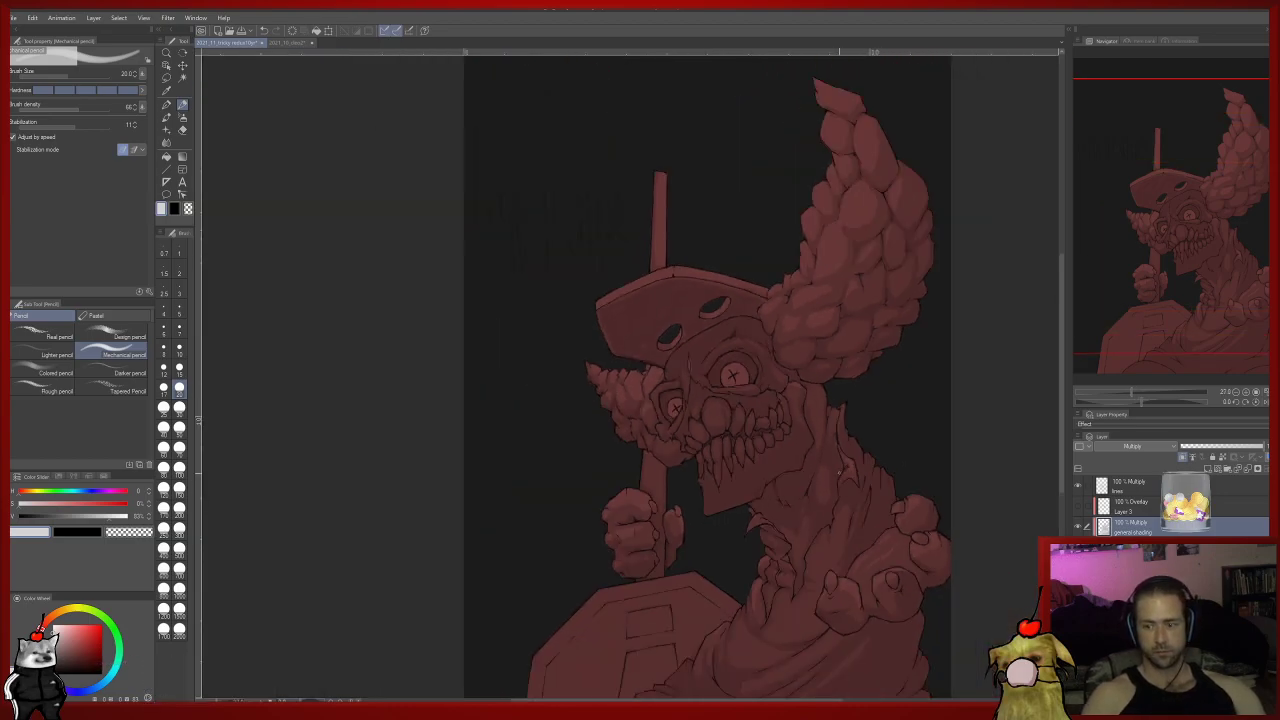
left_click_drag(820, 380, 827, 394)
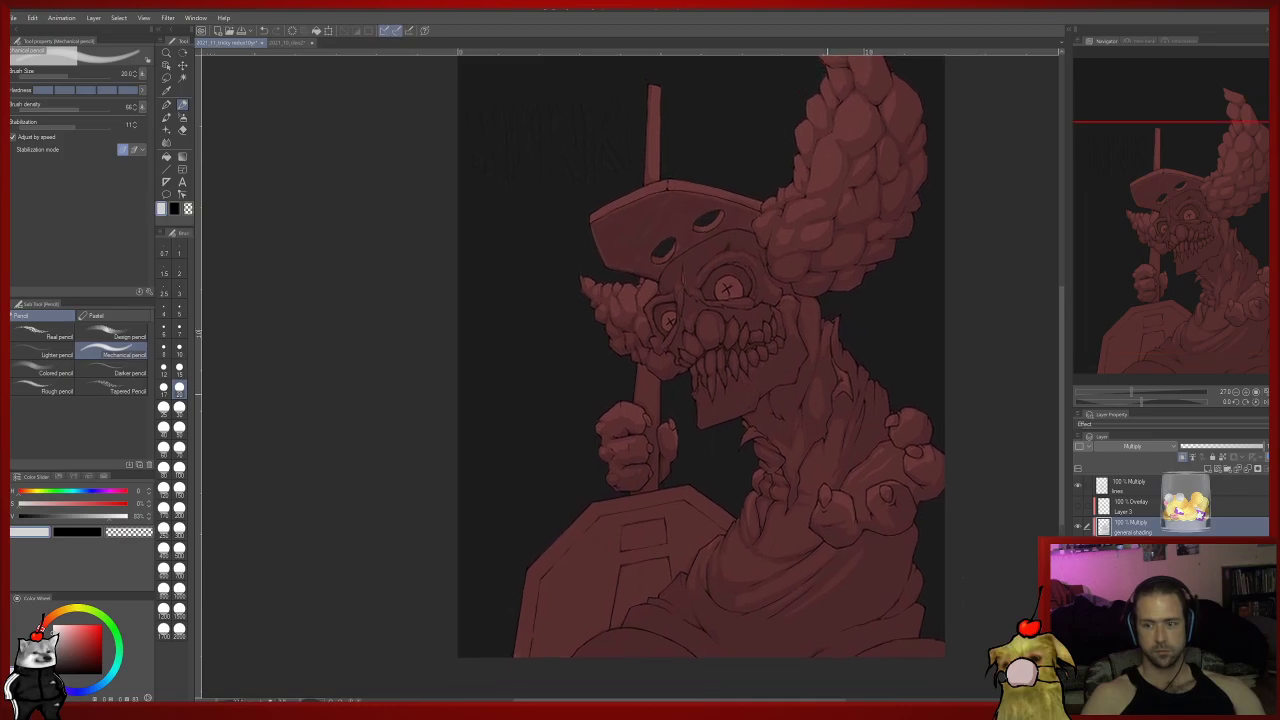
scroll(827, 395, "down", 3)
scroll(827, 395, "up", 2)
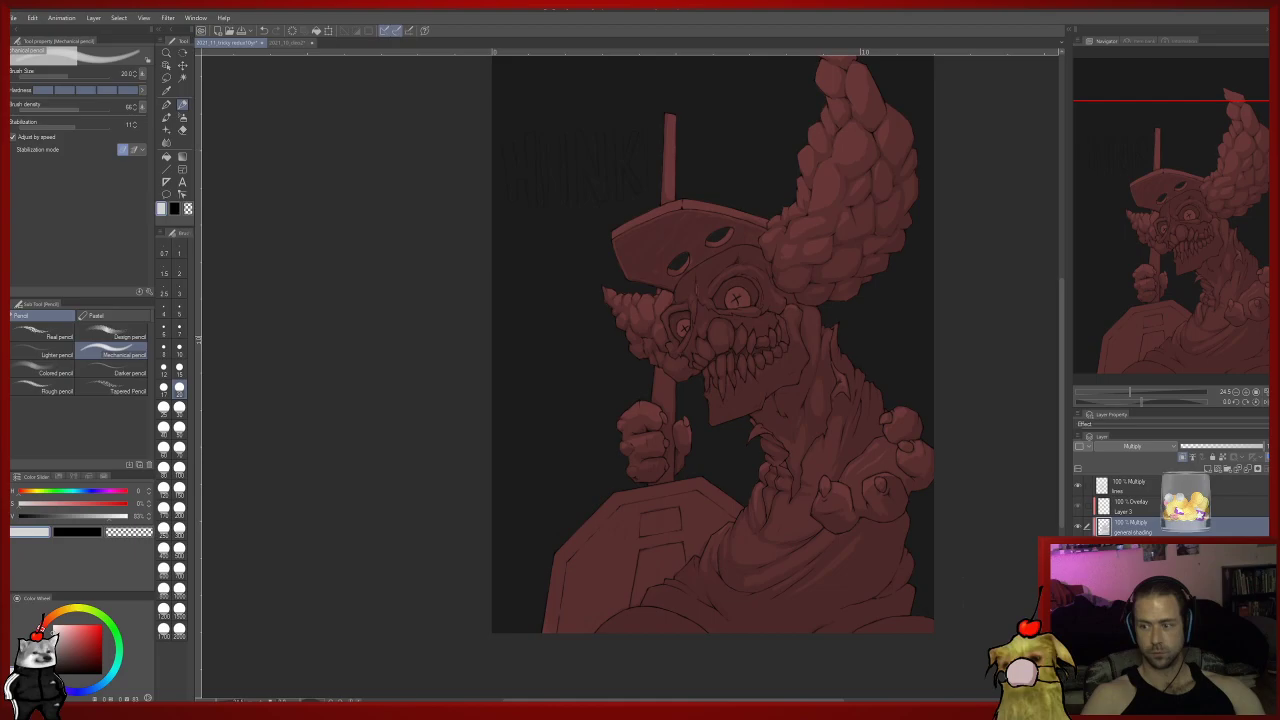
left_click(1078, 506)
left_click(1078, 506)
left_click(1078, 506)
left_click(1078, 506)
left_click(1078, 506)
left_click(1078, 506)
left_click_drag(864, 399, 909, 367)
scroll(872, 478, "up", 2)
scroll(872, 478, "up", 2)
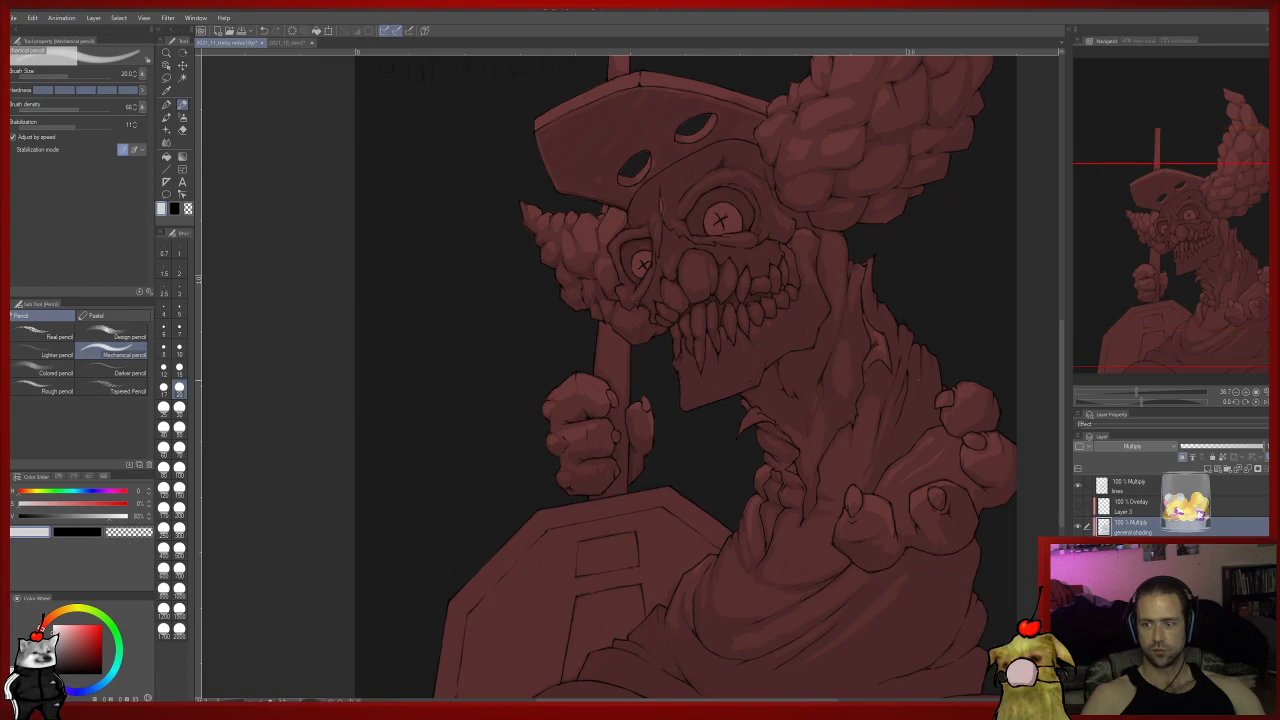
Darken the general shading layer with a Brightness/Contrast correction that lowers only the brightness.
left_click(93, 18)
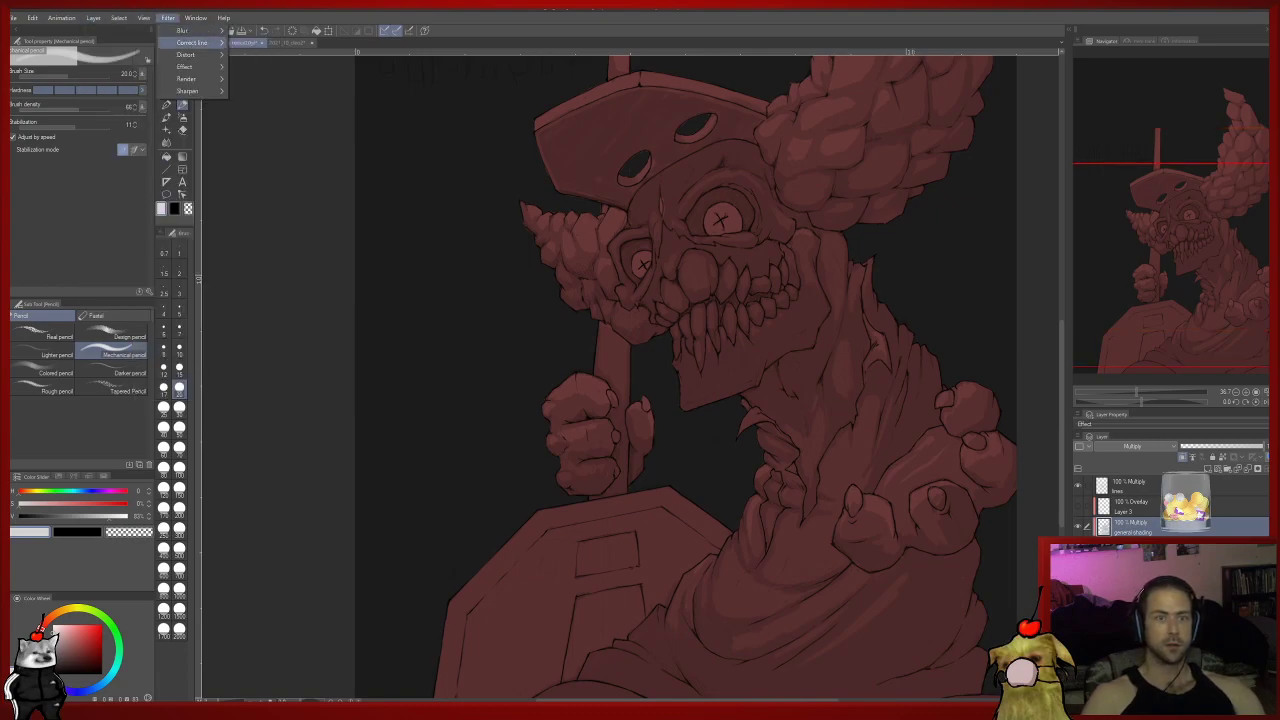
mouse_move(118, 18)
mouse_move(61, 18)
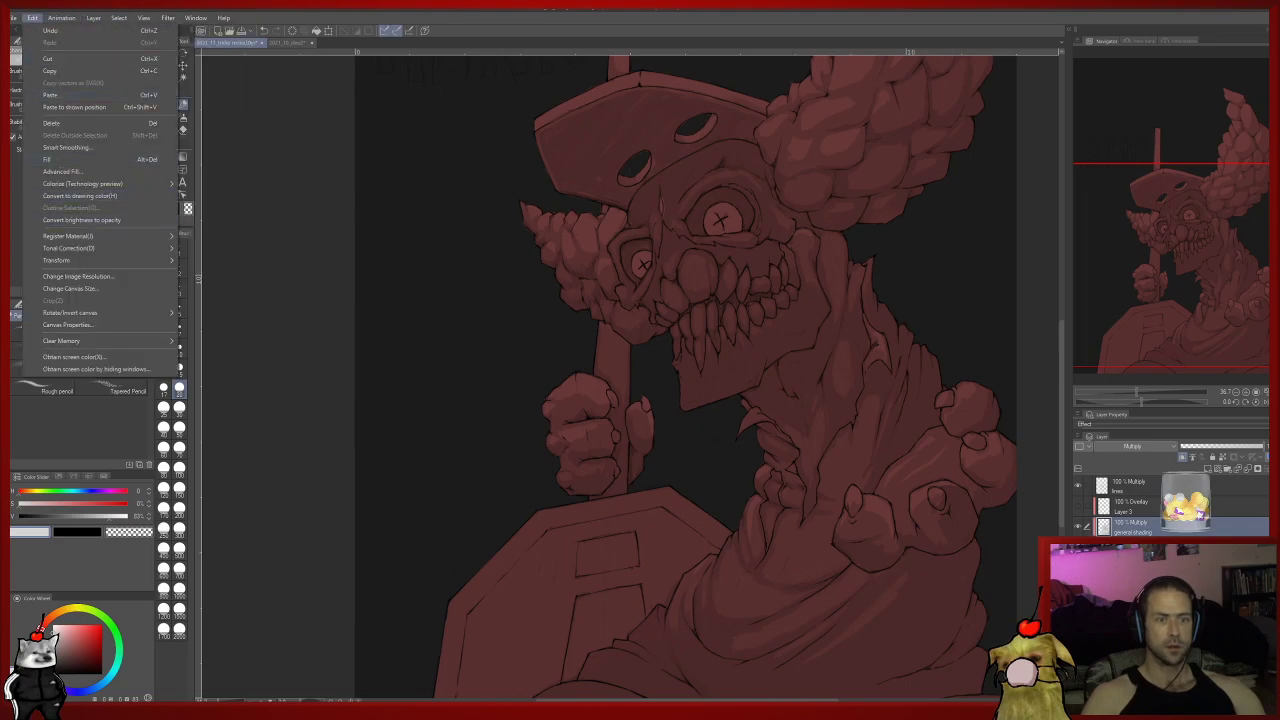
mouse_move(100, 248)
left_click(225, 250)
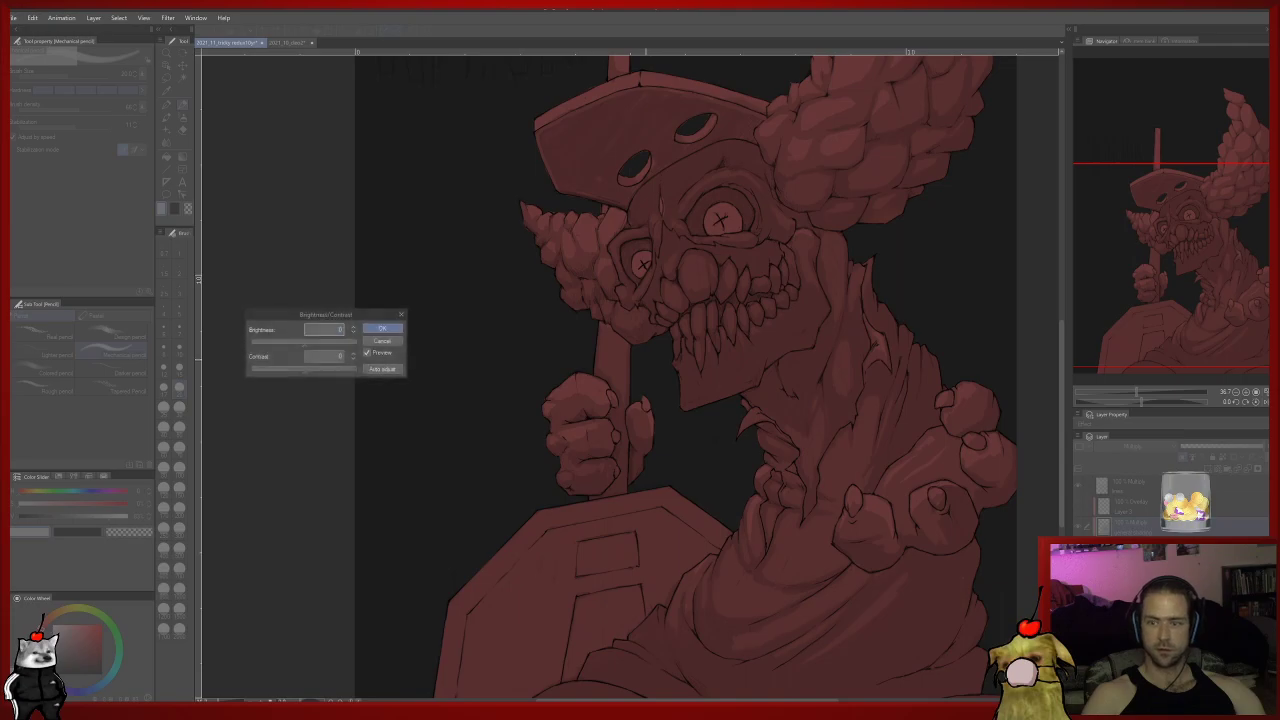
left_click_drag(301, 344, 294, 344)
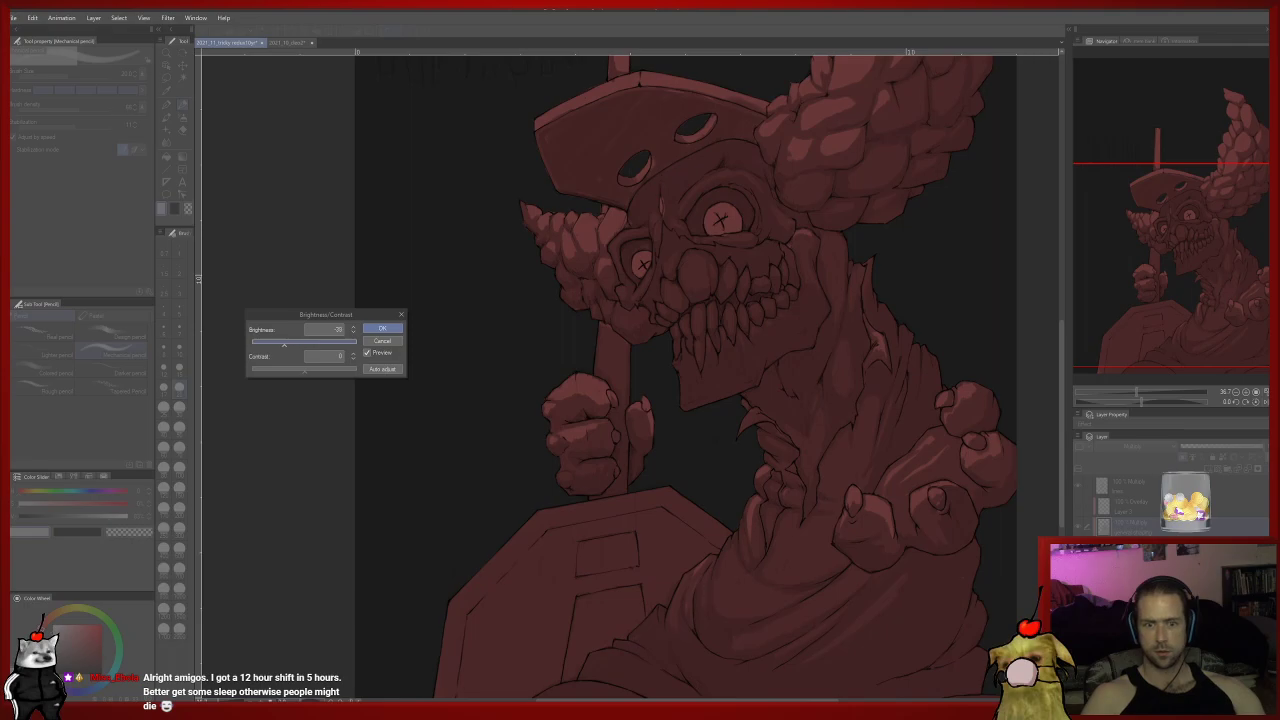
scroll(630, 278, "down", 5)
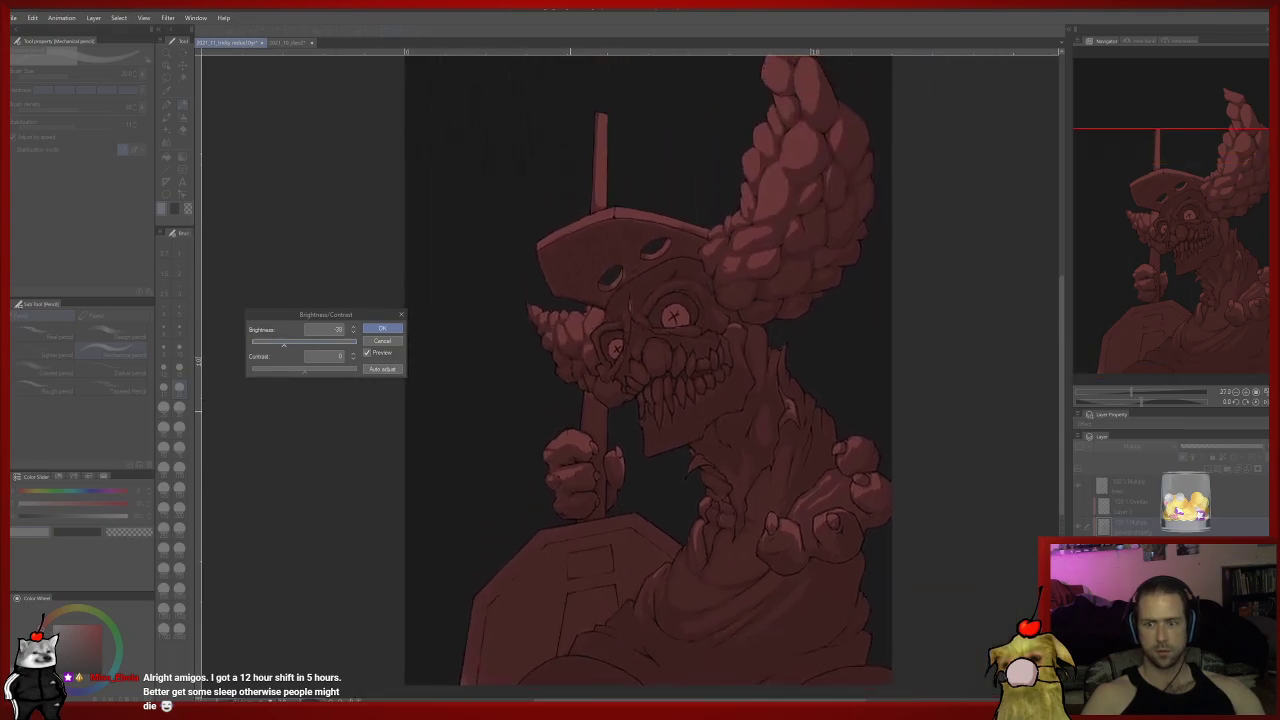
scroll(650, 370, "up", 1)
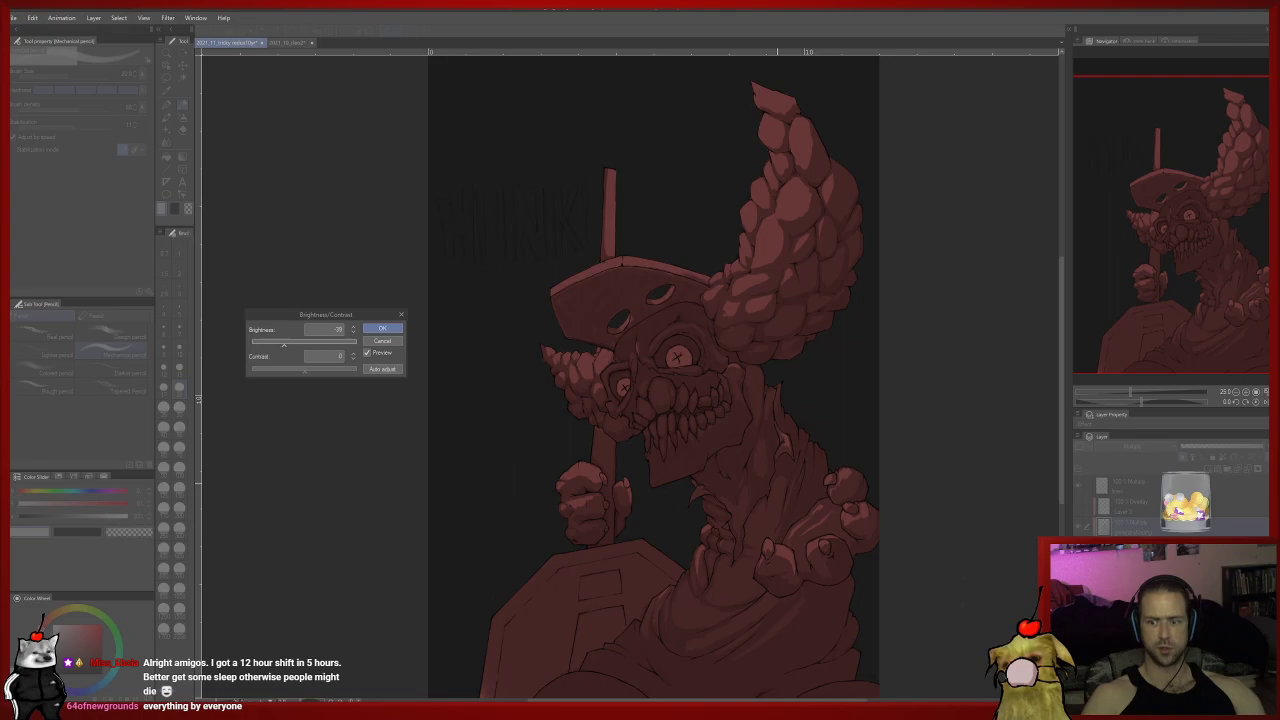
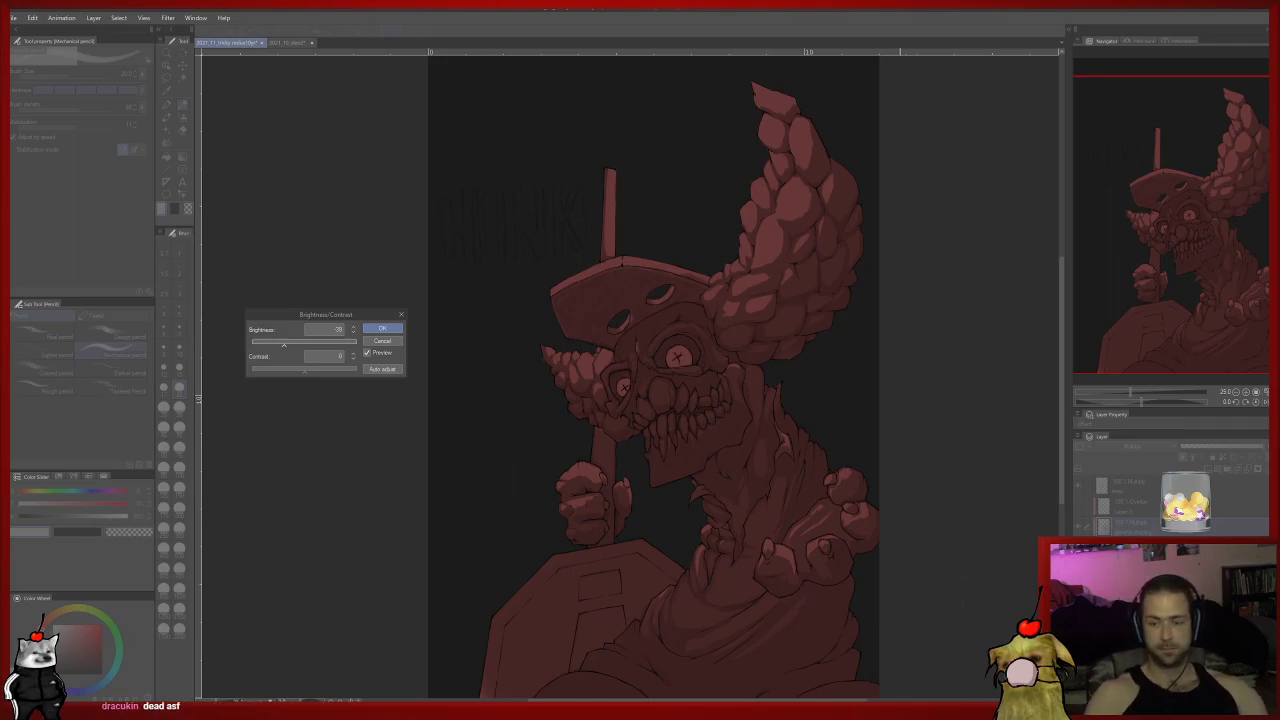
scroll(805, 491, "up", 2)
scroll(780, 487, "up", 1)
left_click_drag(780, 487, 850, 441)
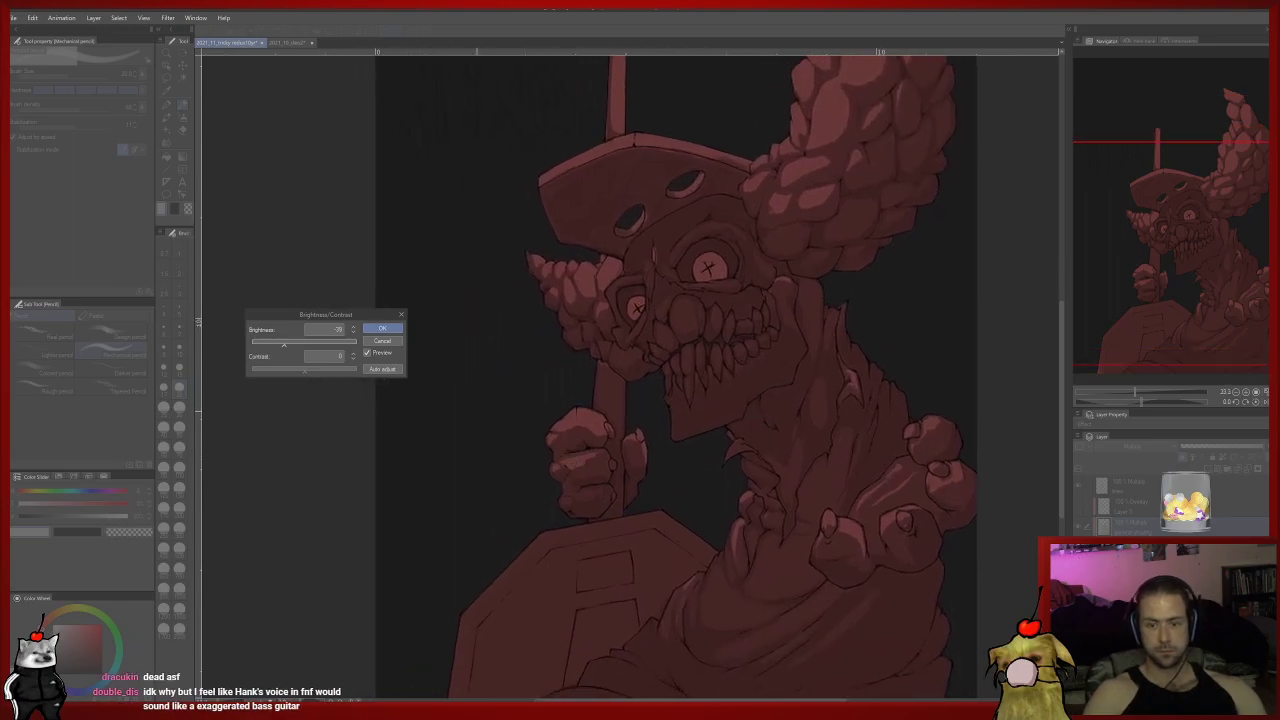
left_click(382, 328)
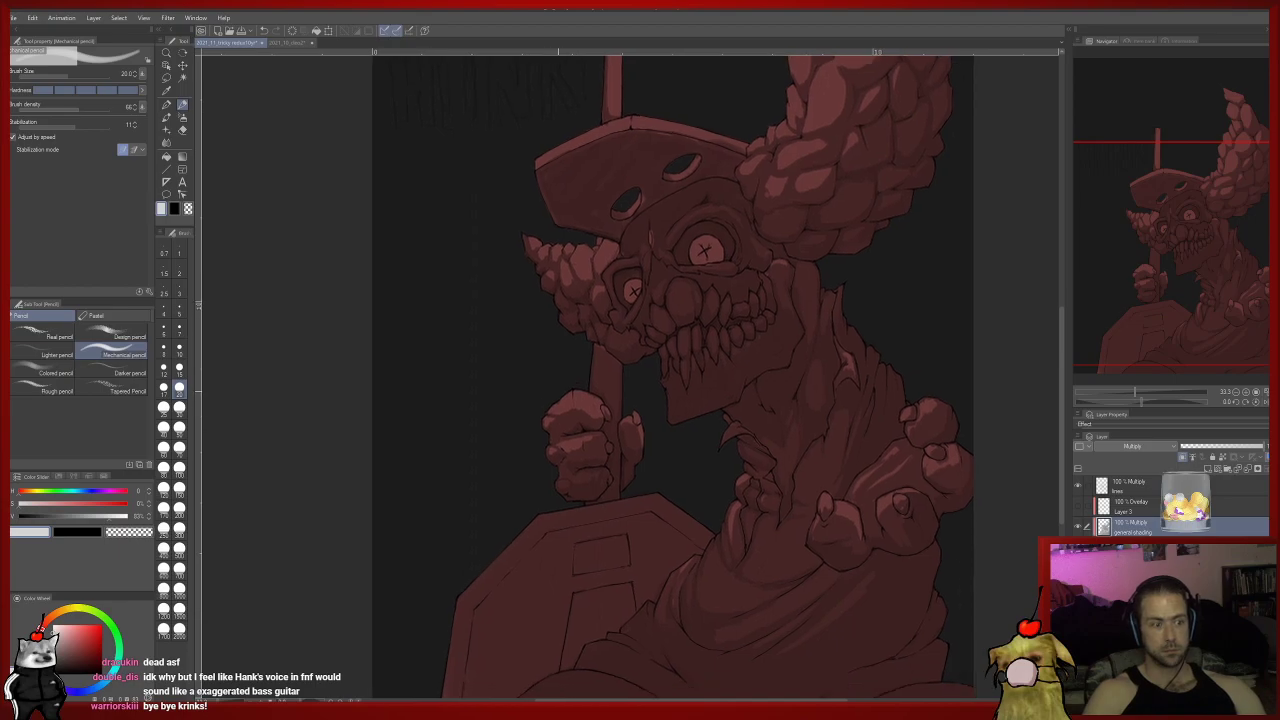
Shade the knuckles of the raised fist in grey with the Mechanical pencil at brush size 30.
left_click_drag(569, 401, 540, 429)
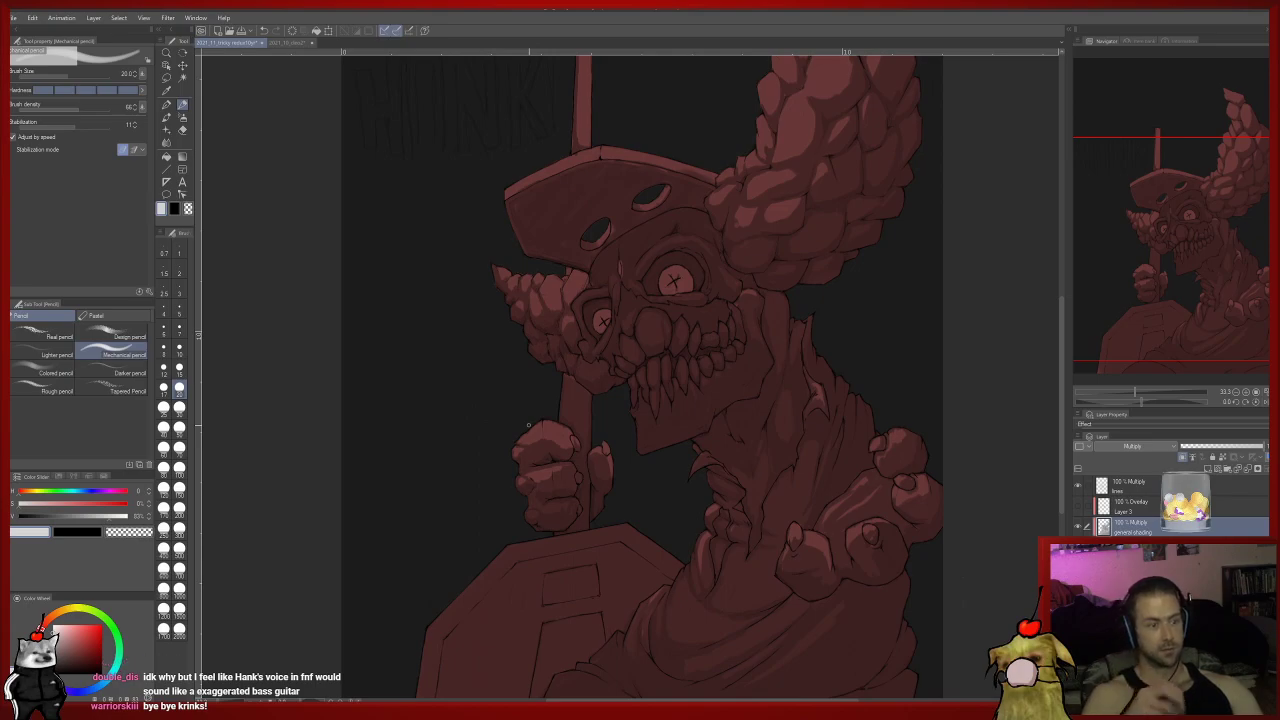
left_click_drag(528, 425, 495, 408)
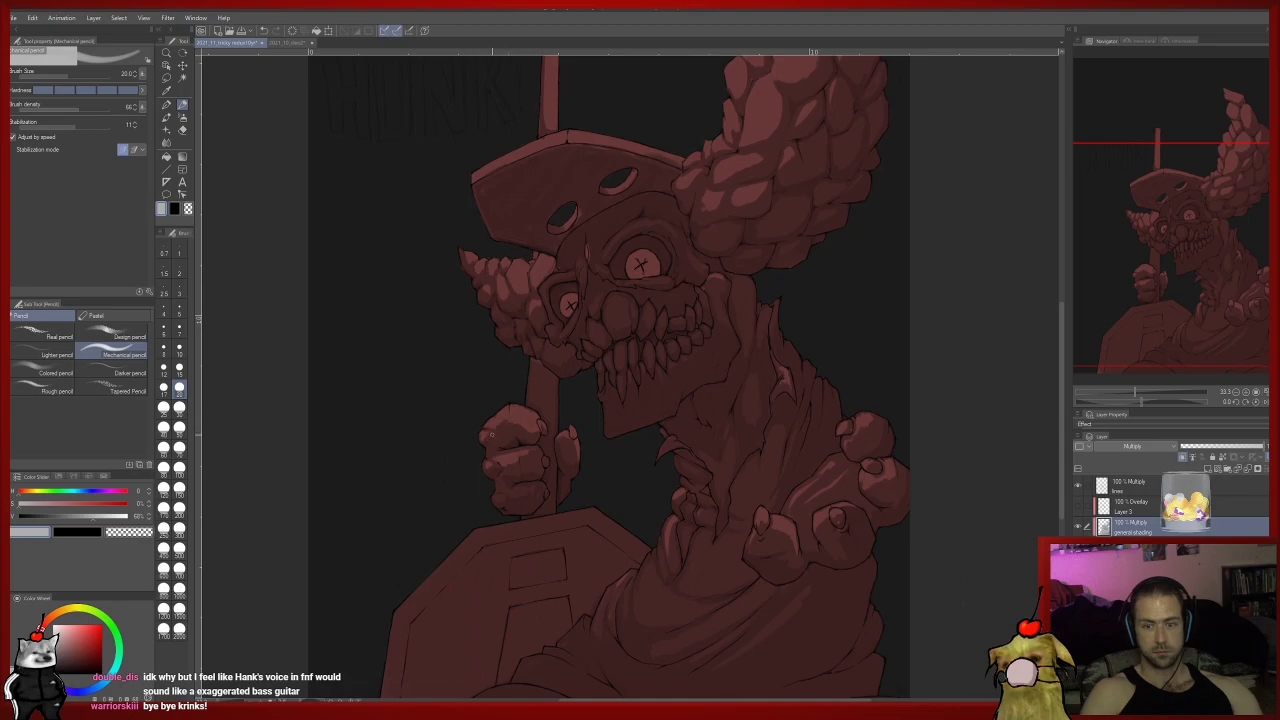
left_click(179, 407)
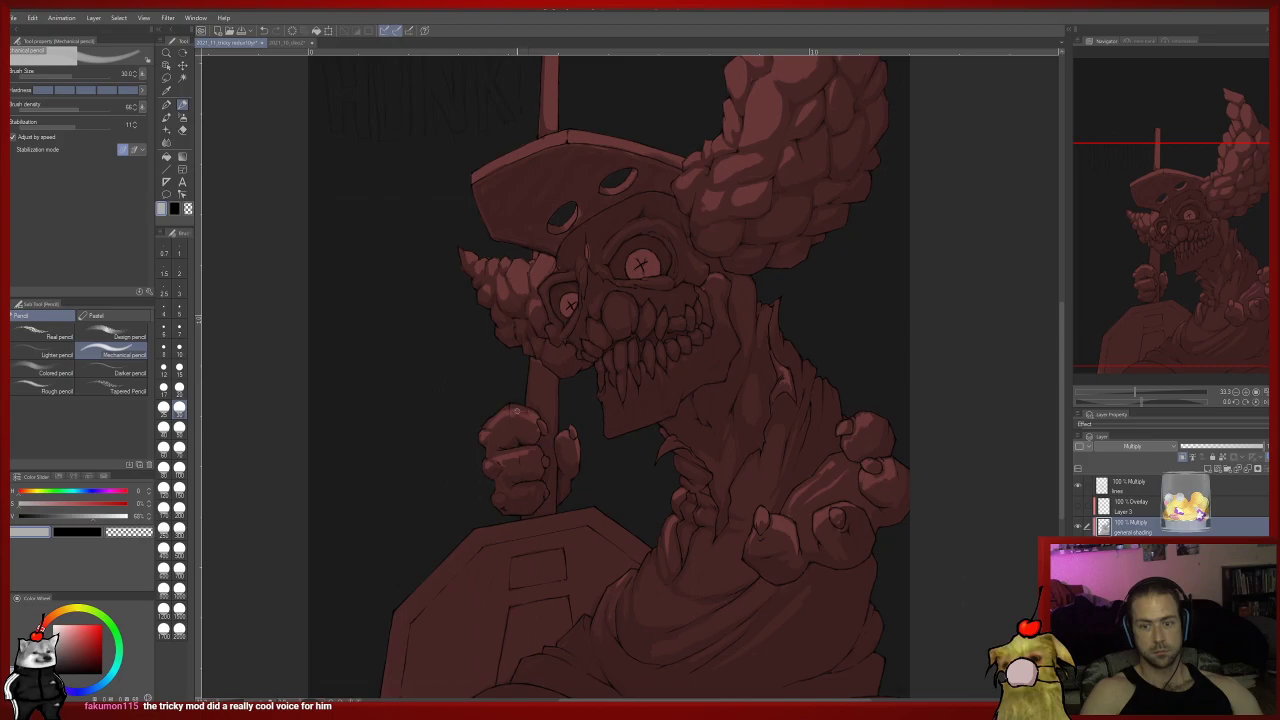
key("e")
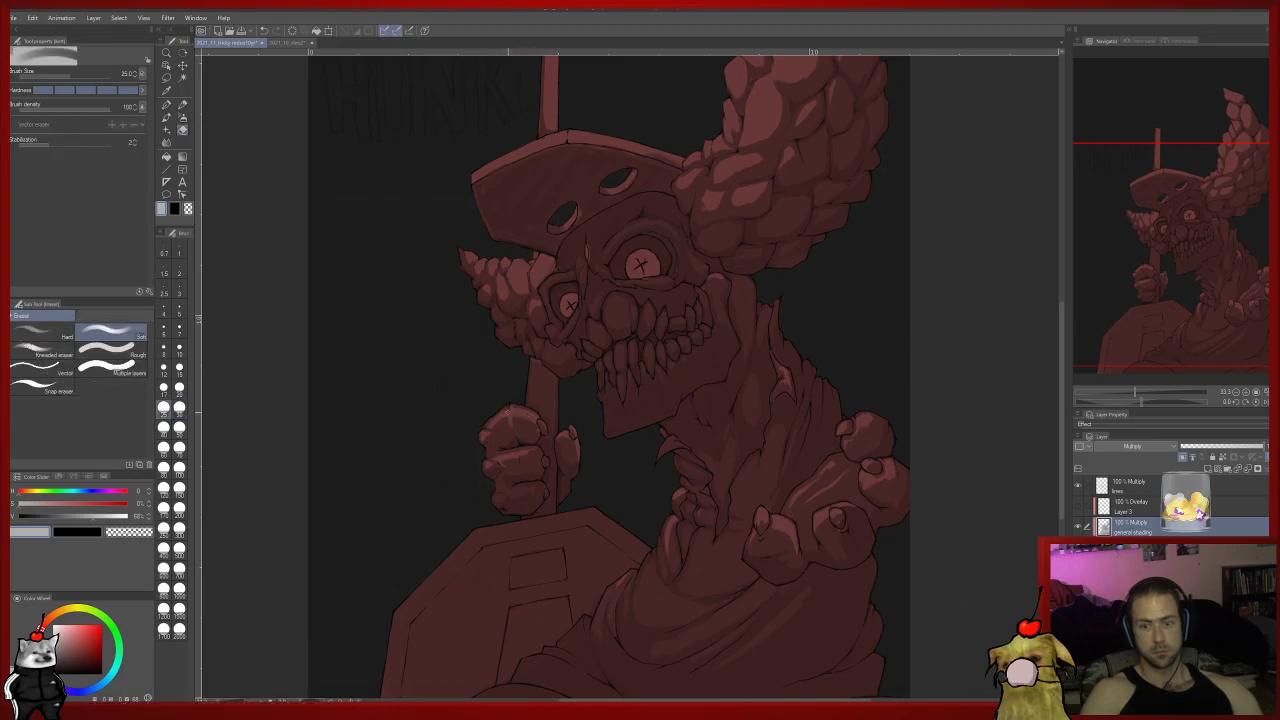
key("p")
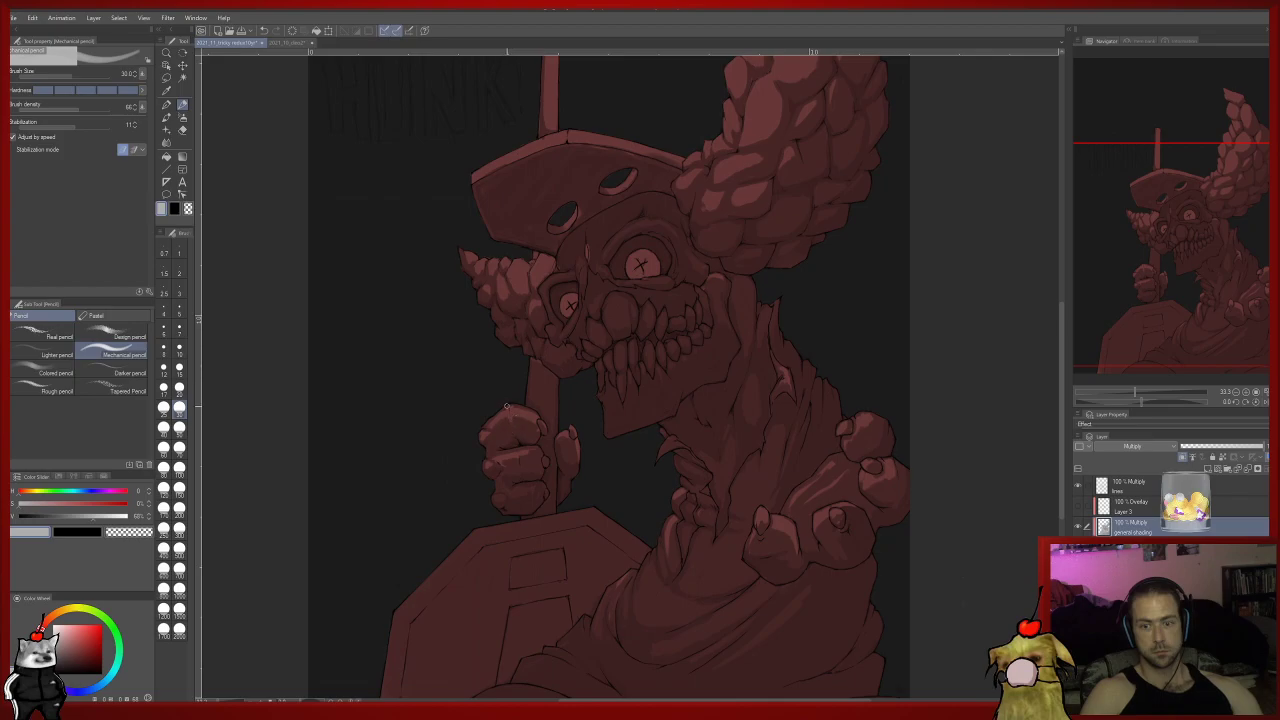
left_click_drag(575, 289, 527, 403)
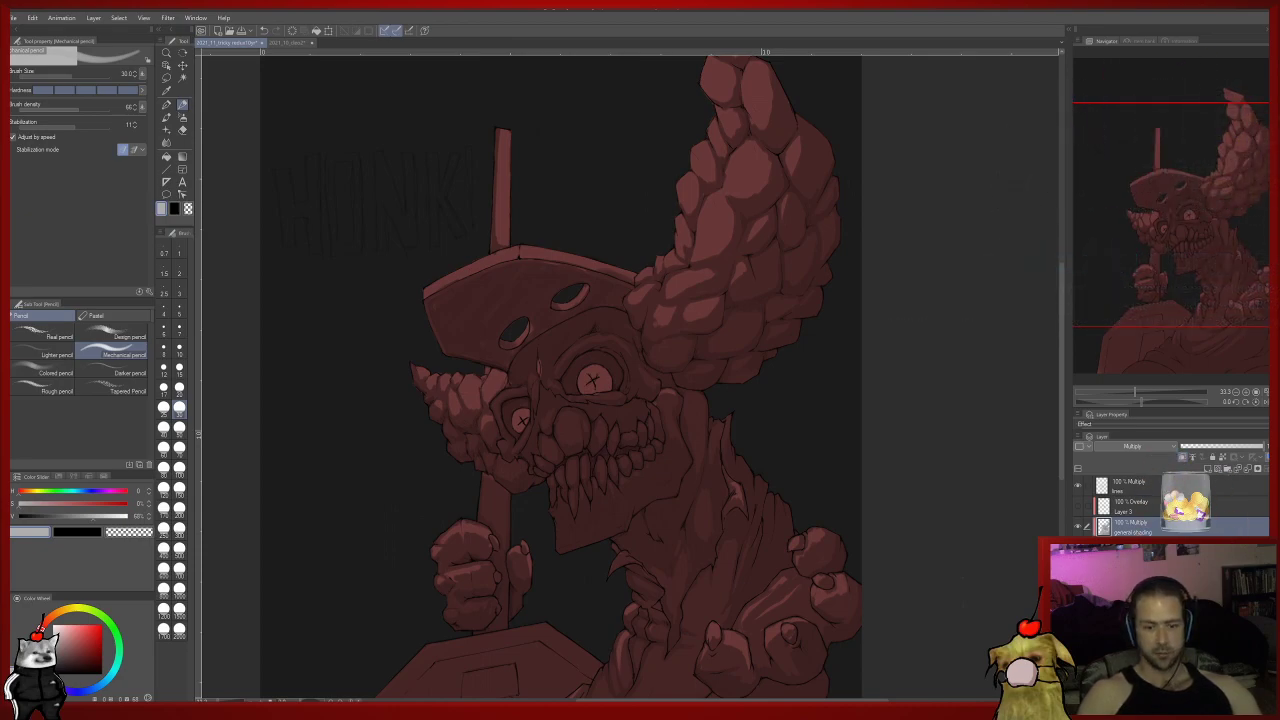
Open a separate browser window, pause the music in VLC media player, and view the TikTok video in the enlarged browser.
key("super+1")
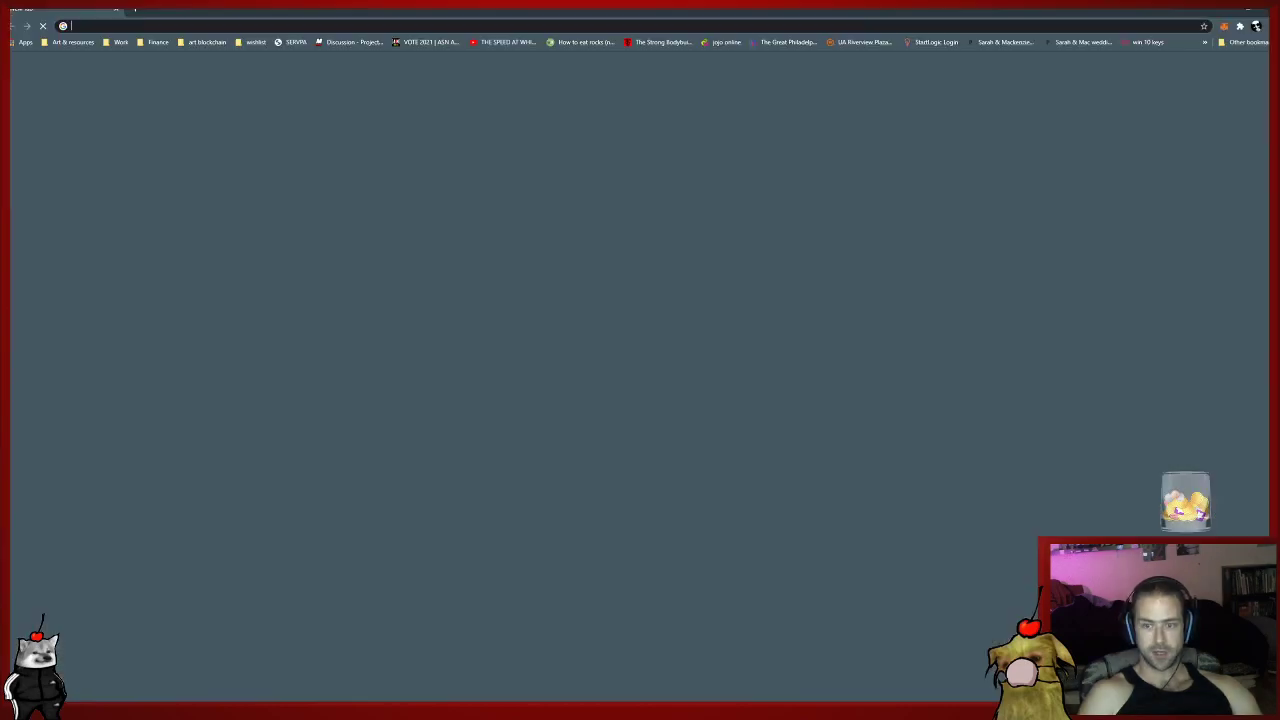
left_click_drag(470, 10, 0, 190)
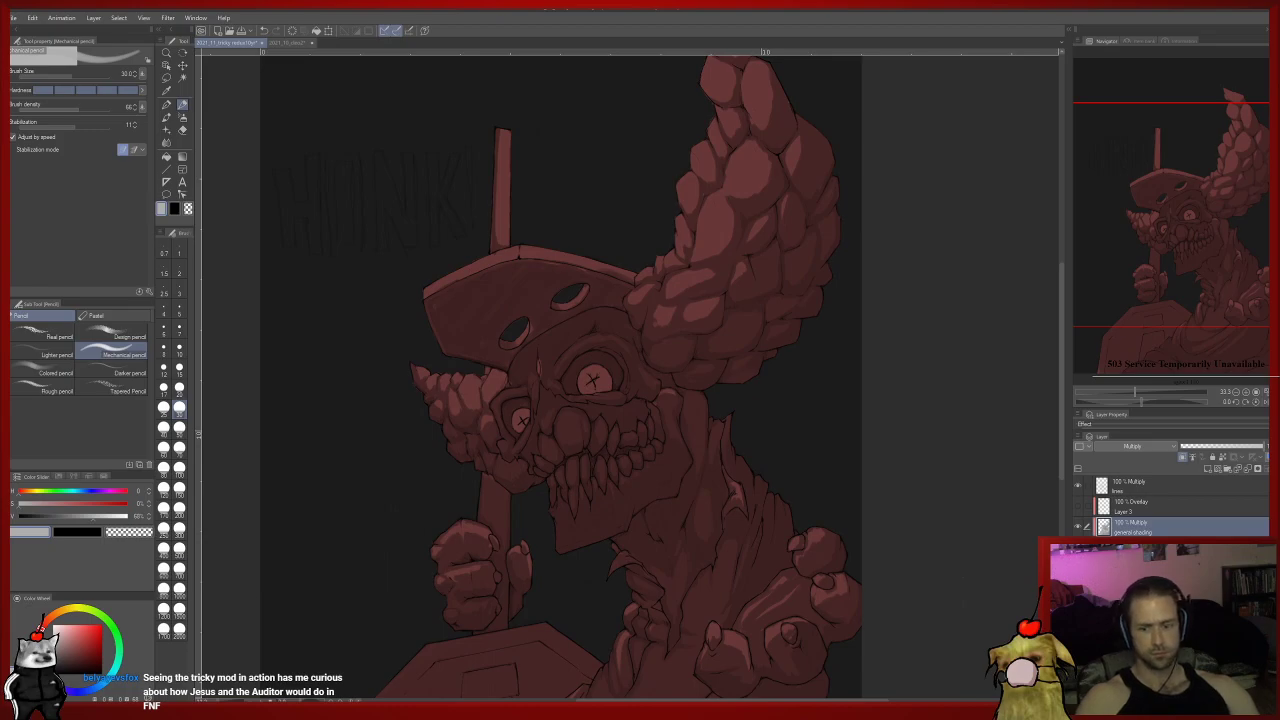
key("alt+Tab")
key("space")
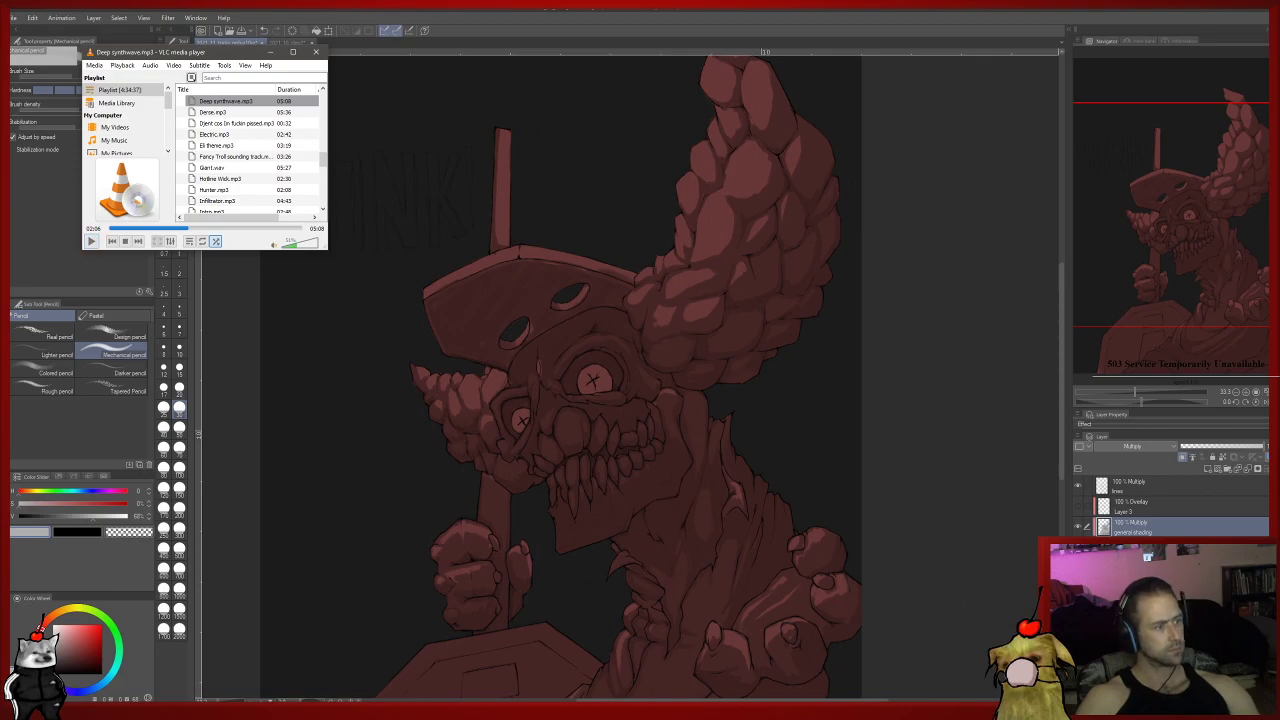
key("alt+Tab")
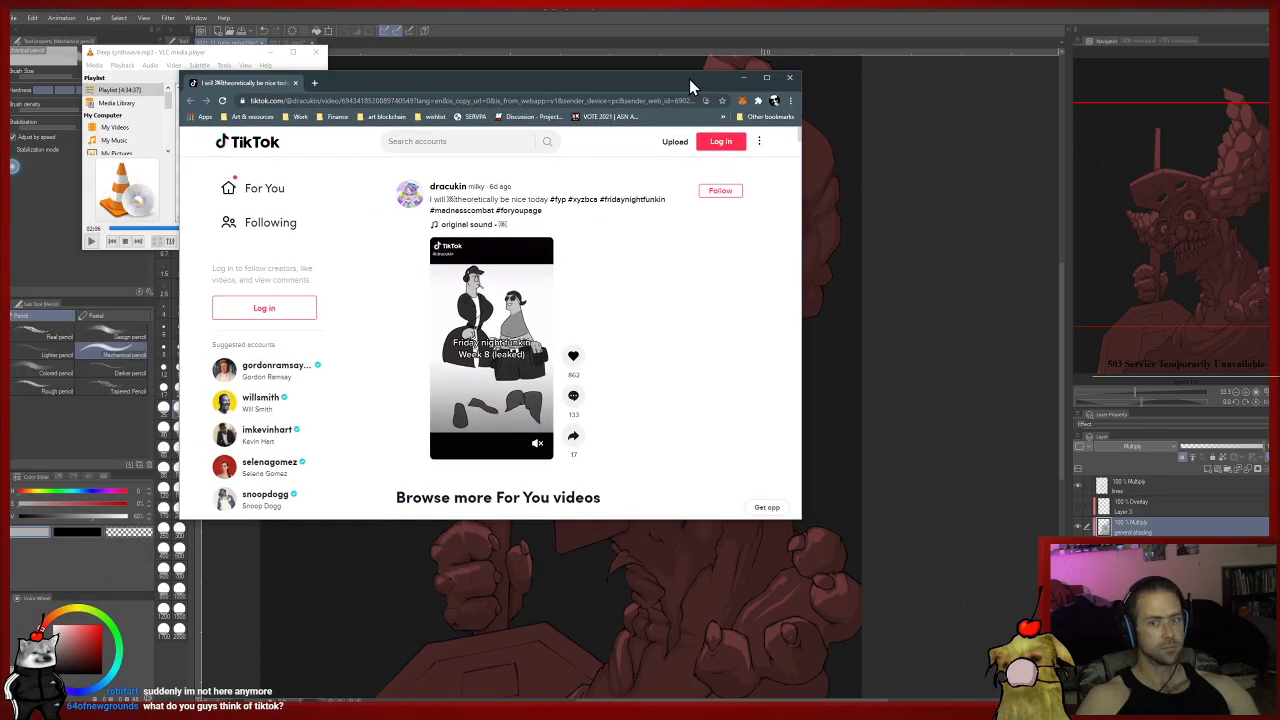
left_click_drag(689, 81, 868, 112)
key("super+Up")
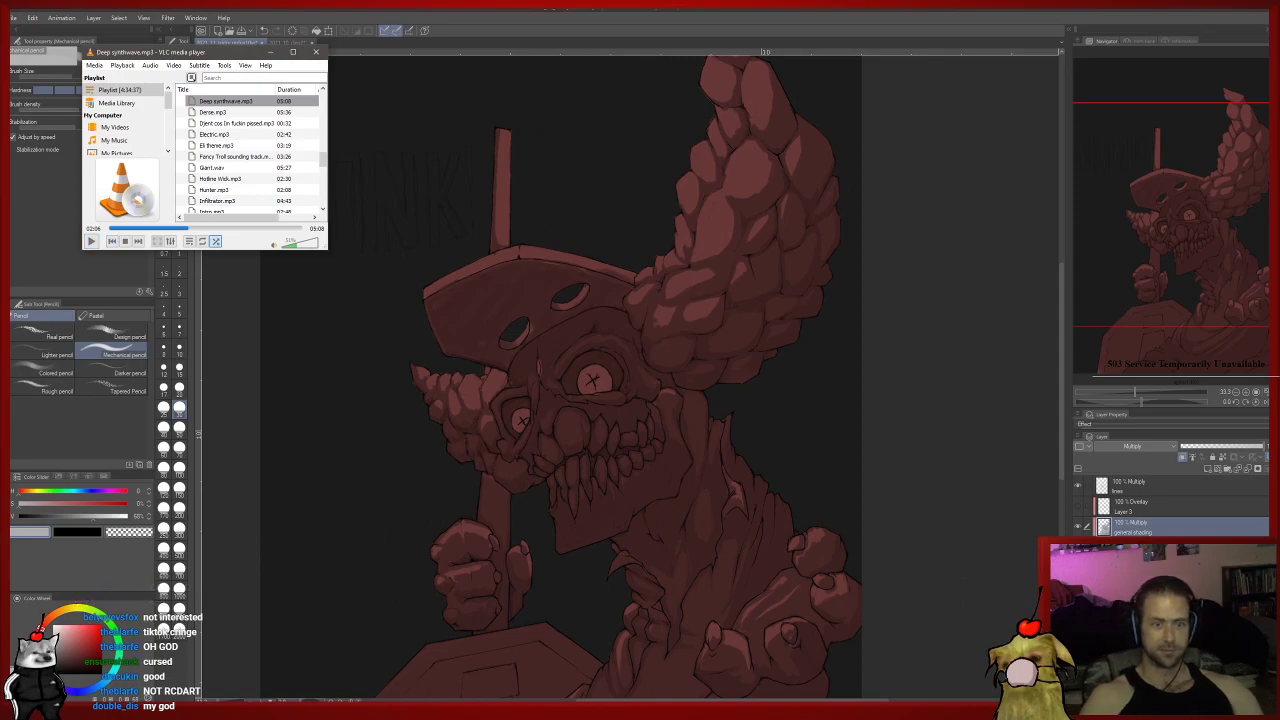
Resume the music in VLC media player and switch back to the illustration in Clip Studio Paint.
left_click(91, 241)
left_click(263, 371)
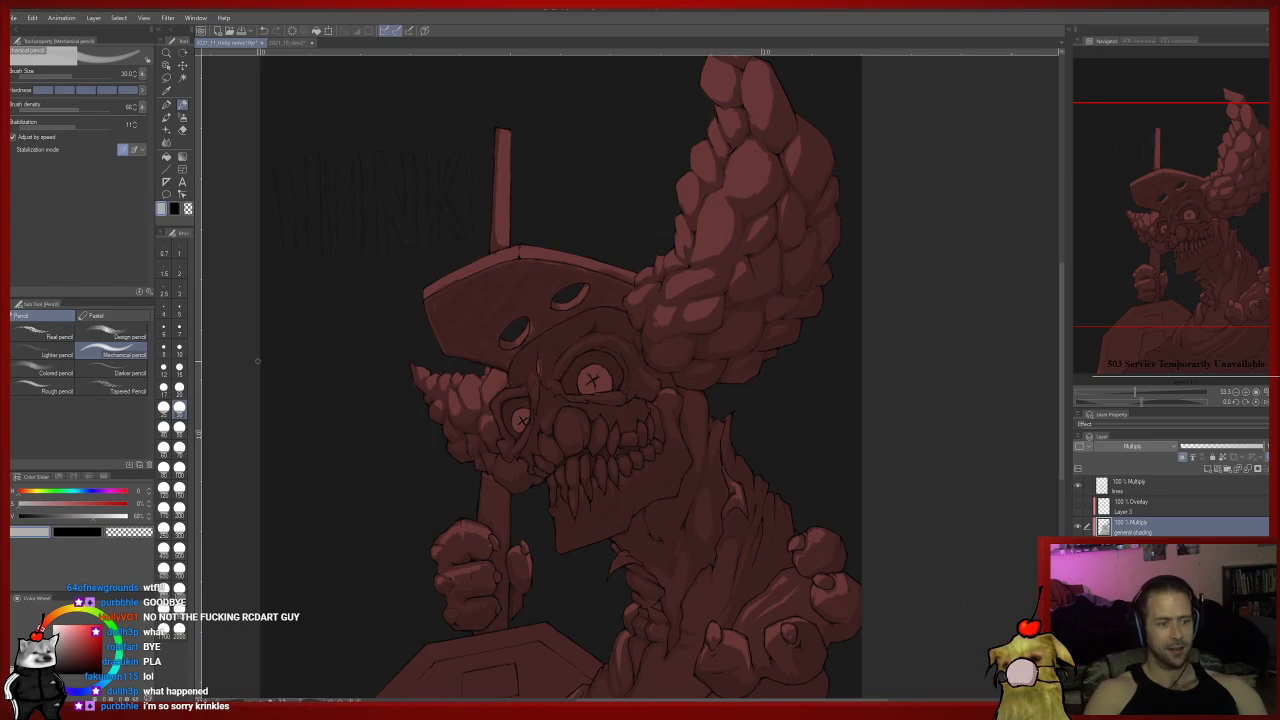
left_click_drag(464, 510, 369, 370)
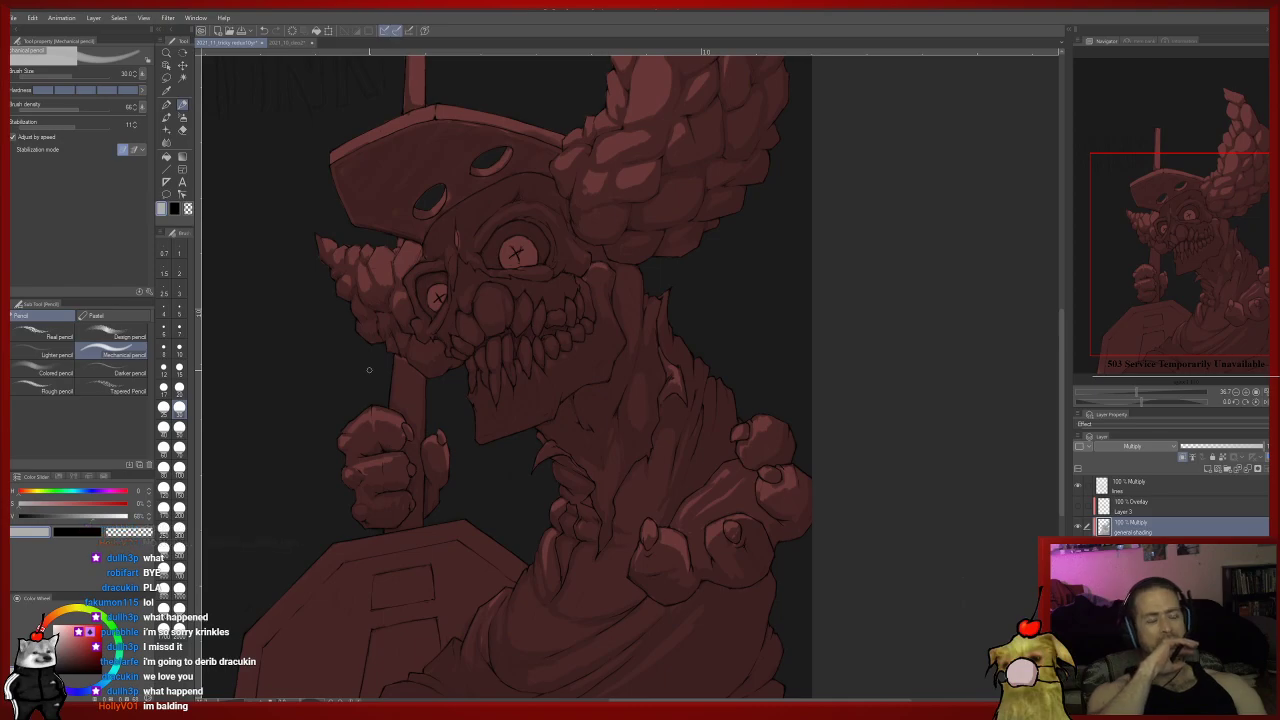
scroll(510, 450, "down", 2)
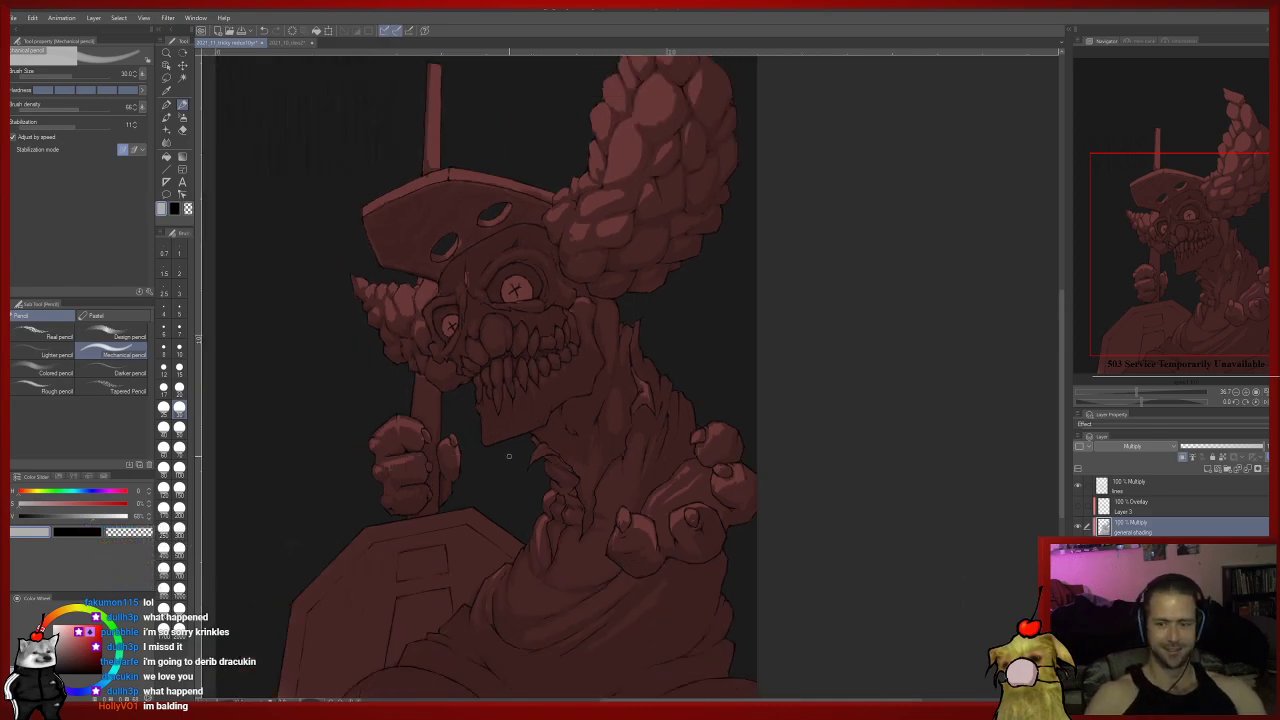
Refine the grey shading on the neck and shoulder growths with the Mechanical pencil at brush size 30.
scroll(523, 464, "up", 1)
scroll(523, 464, "down", 1)
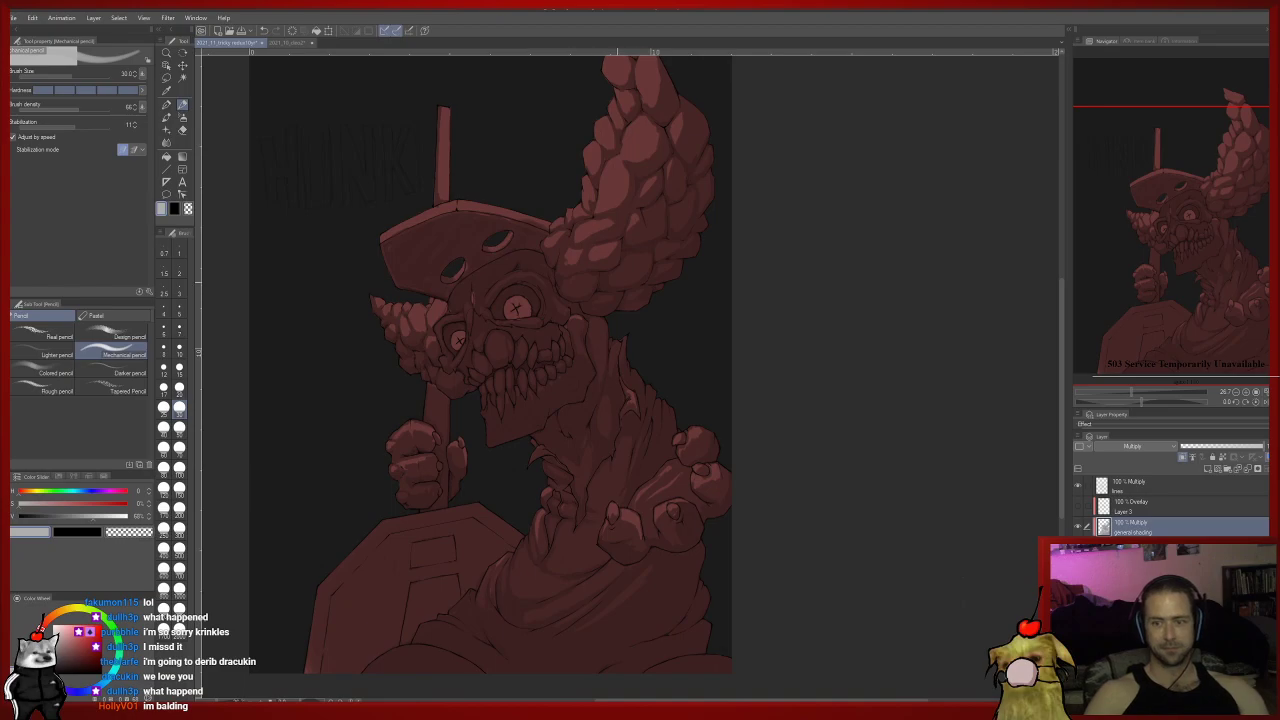
left_click_drag(617, 283, 689, 370)
left_click_drag(746, 407, 751, 309)
left_click_drag(622, 555, 618, 509)
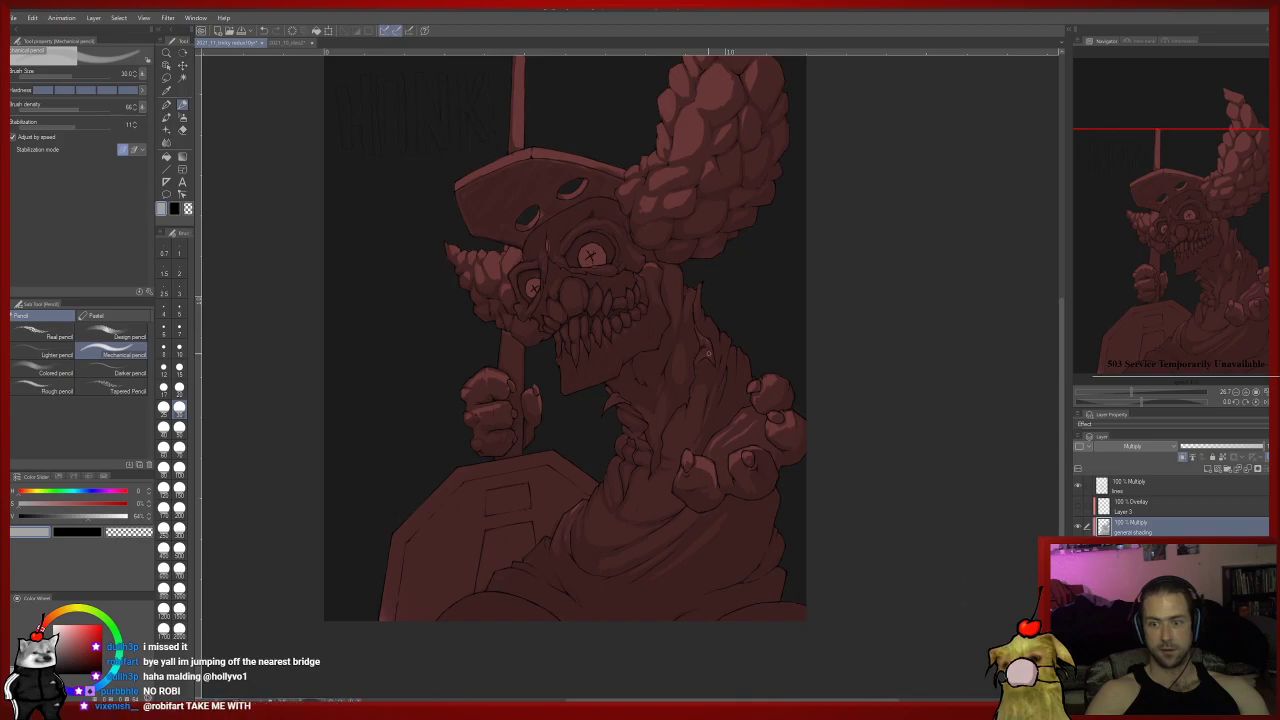
left_click_drag(560, 480, 574, 549)
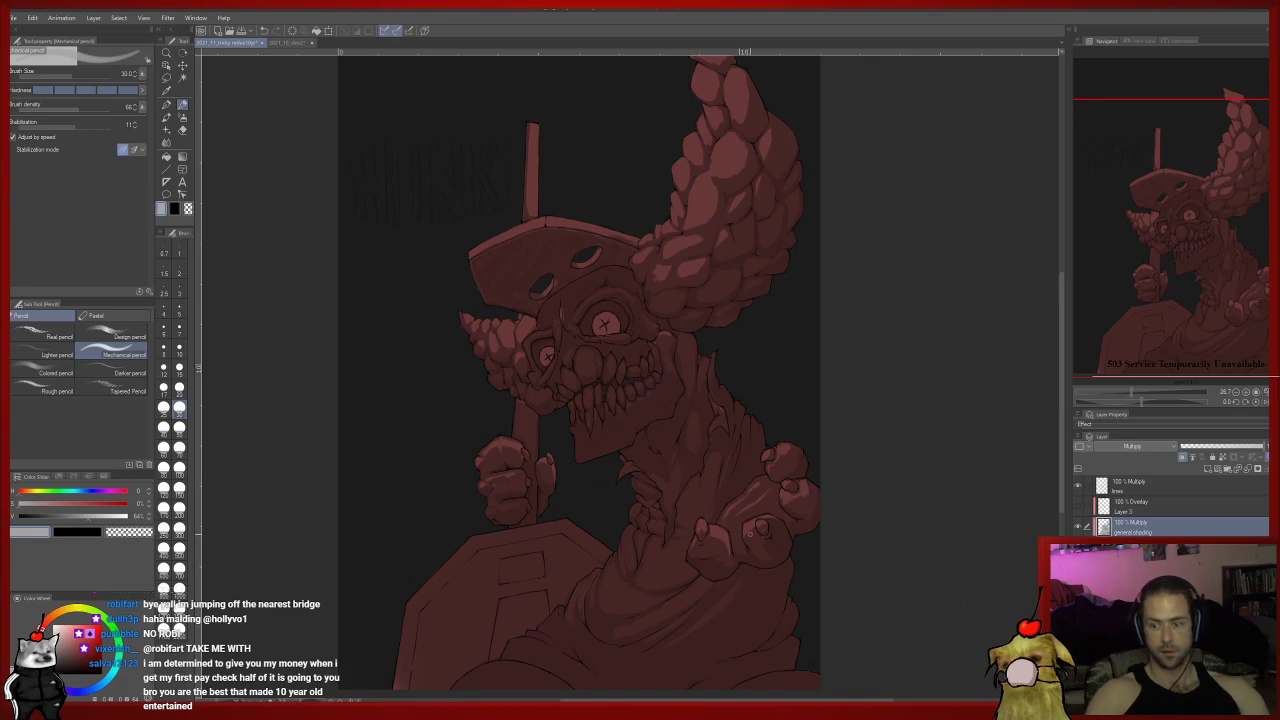
left_click_drag(752, 535, 728, 511)
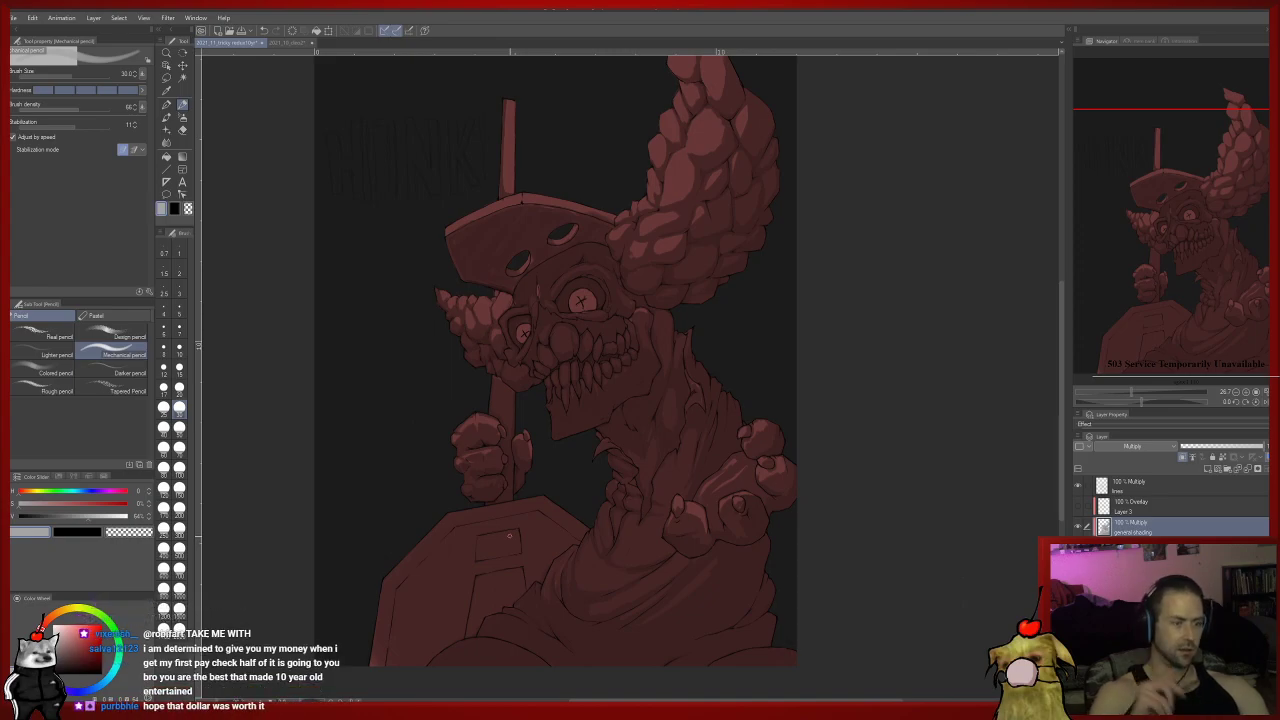
left_click_drag(509, 535, 481, 519)
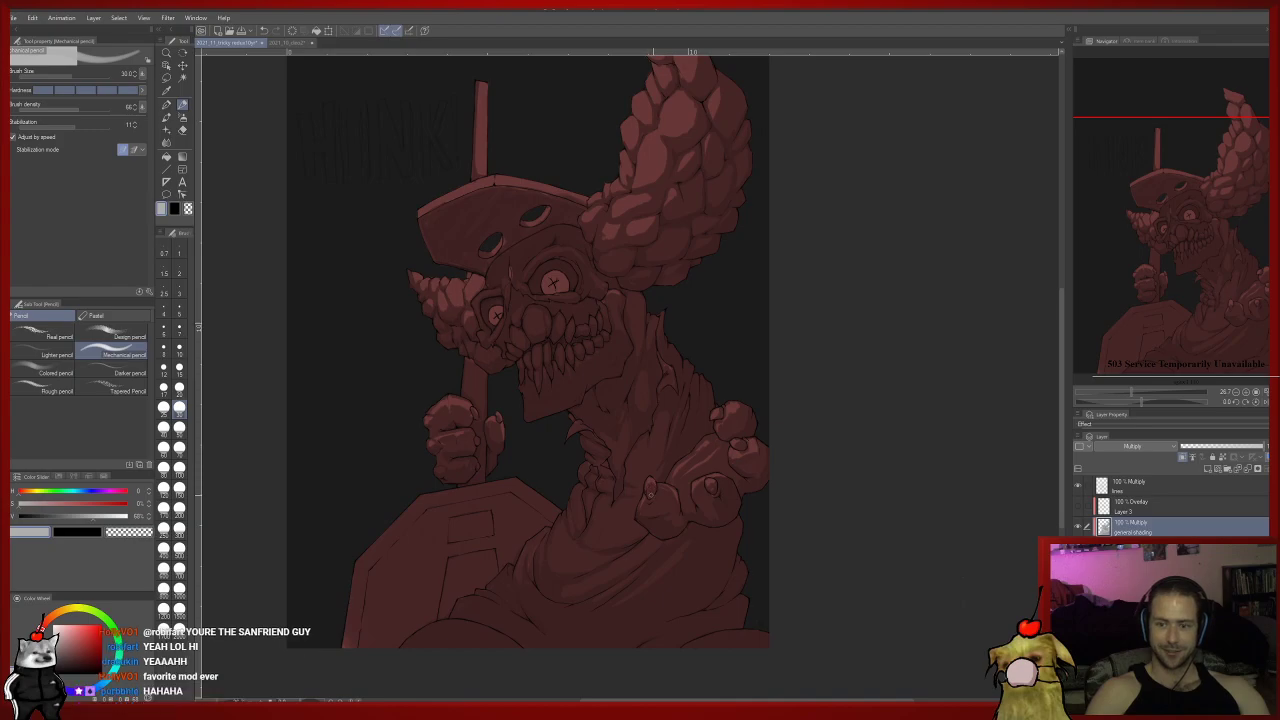
left_click_drag(723, 415, 698, 452)
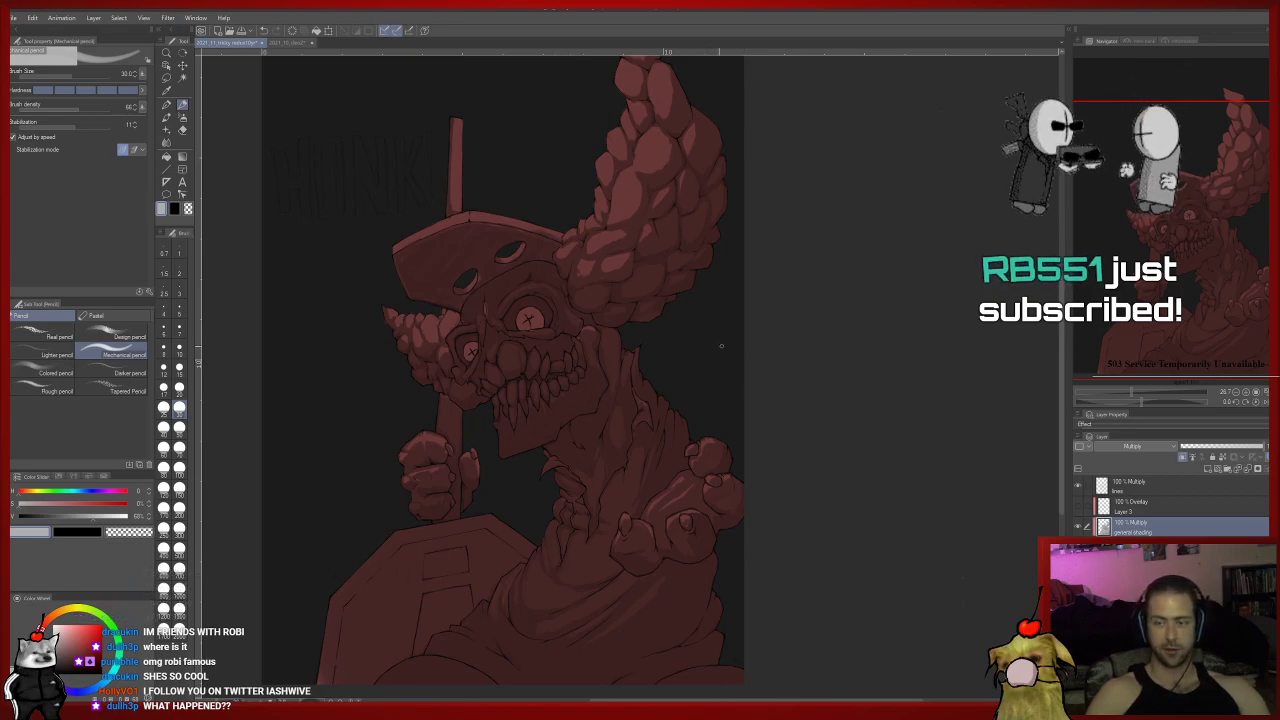
Refine the shading between the lumps of the large horn with the Mechanical pencil.
left_click_drag(723, 346, 771, 465)
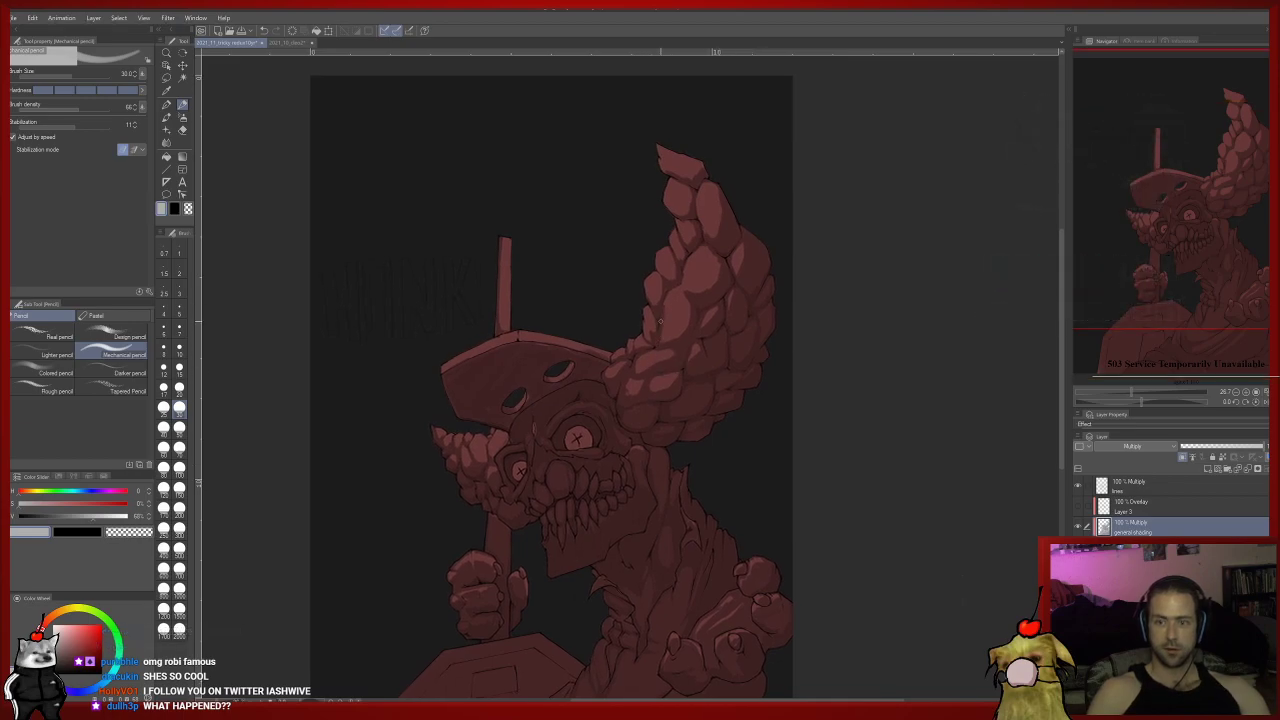
left_click_drag(682, 287, 670, 310)
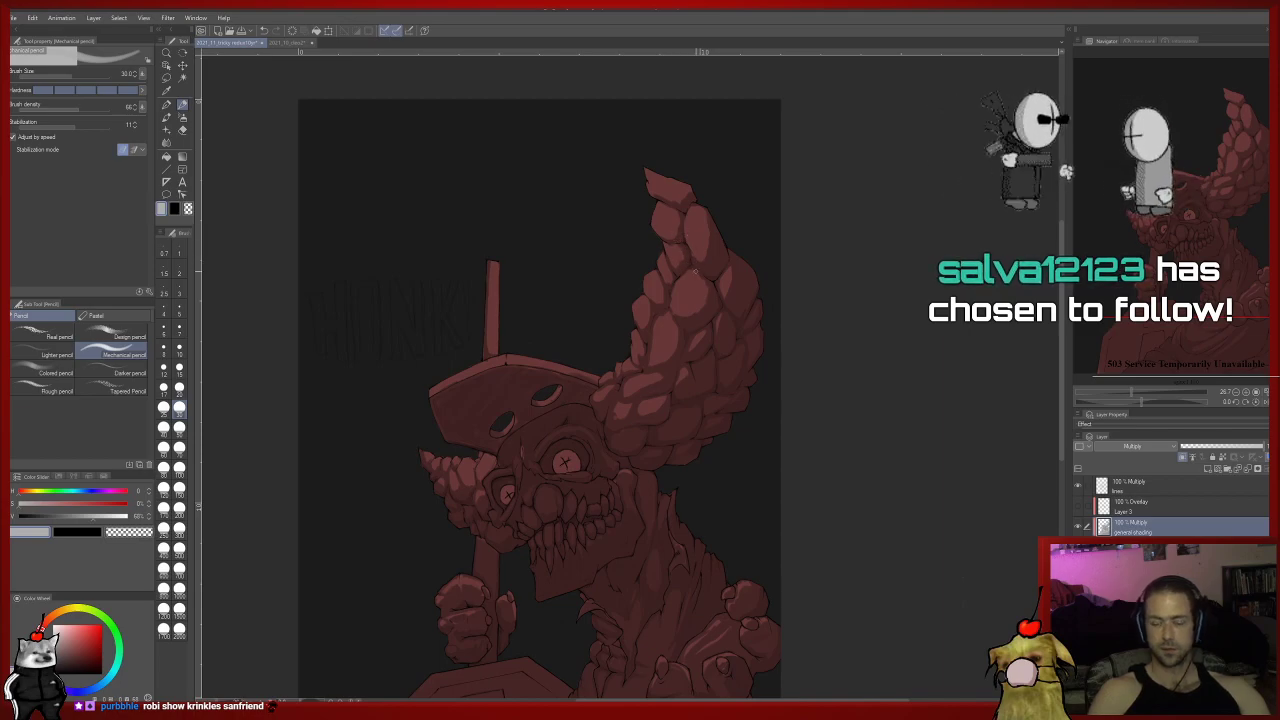
left_click_drag(688, 270, 683, 190)
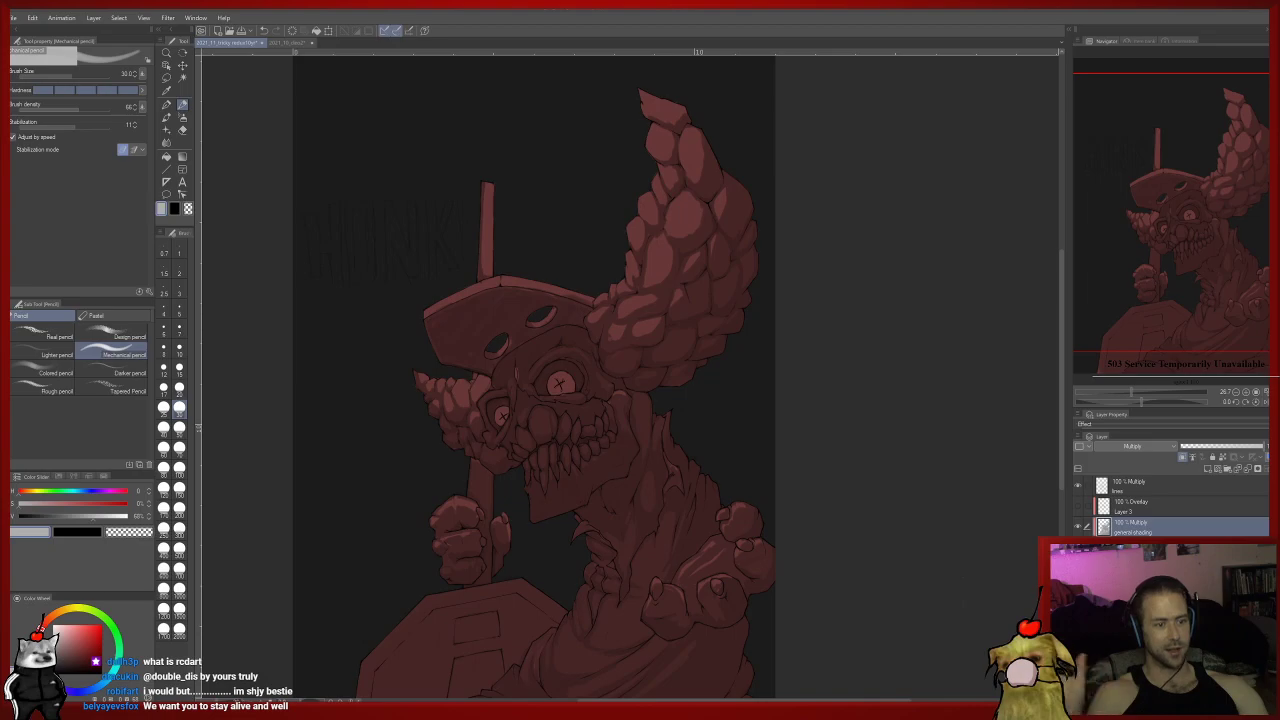
Touch up the shading of the small horn beside the face with the Soft eraser and the Mechanical pencil.
scroll(410, 362, "up", 2)
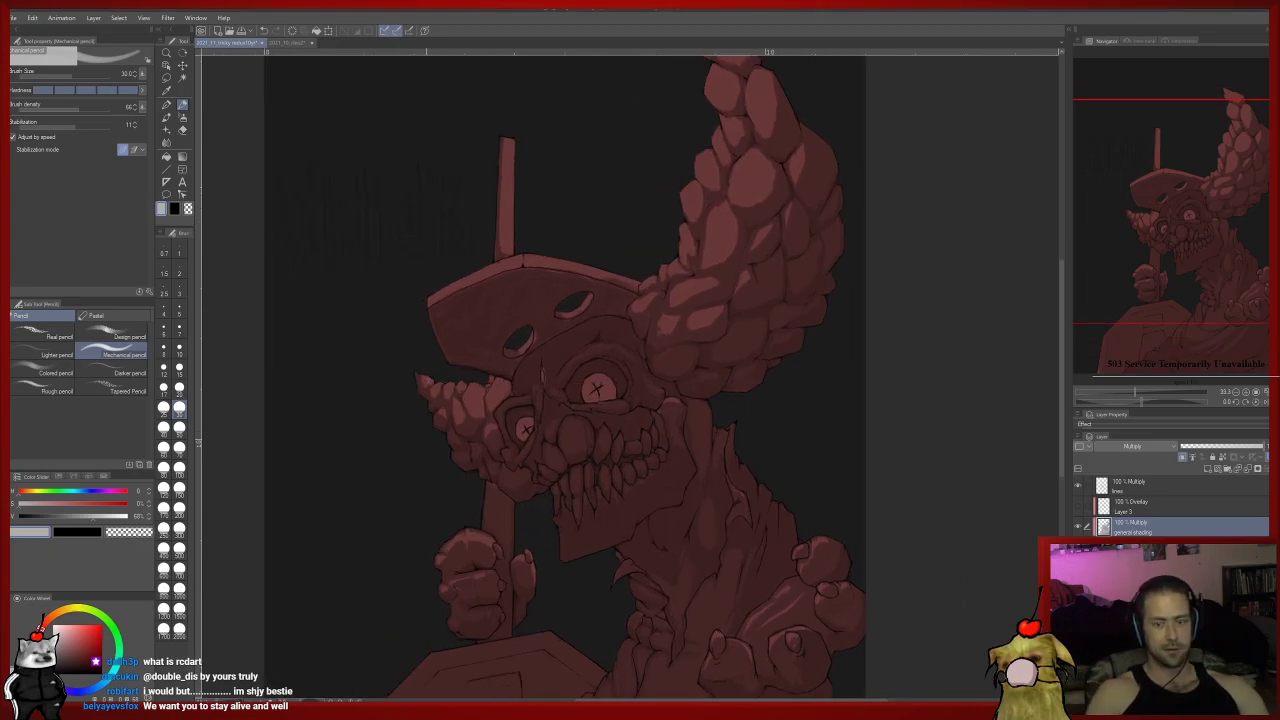
left_click_drag(460, 460, 442, 421)
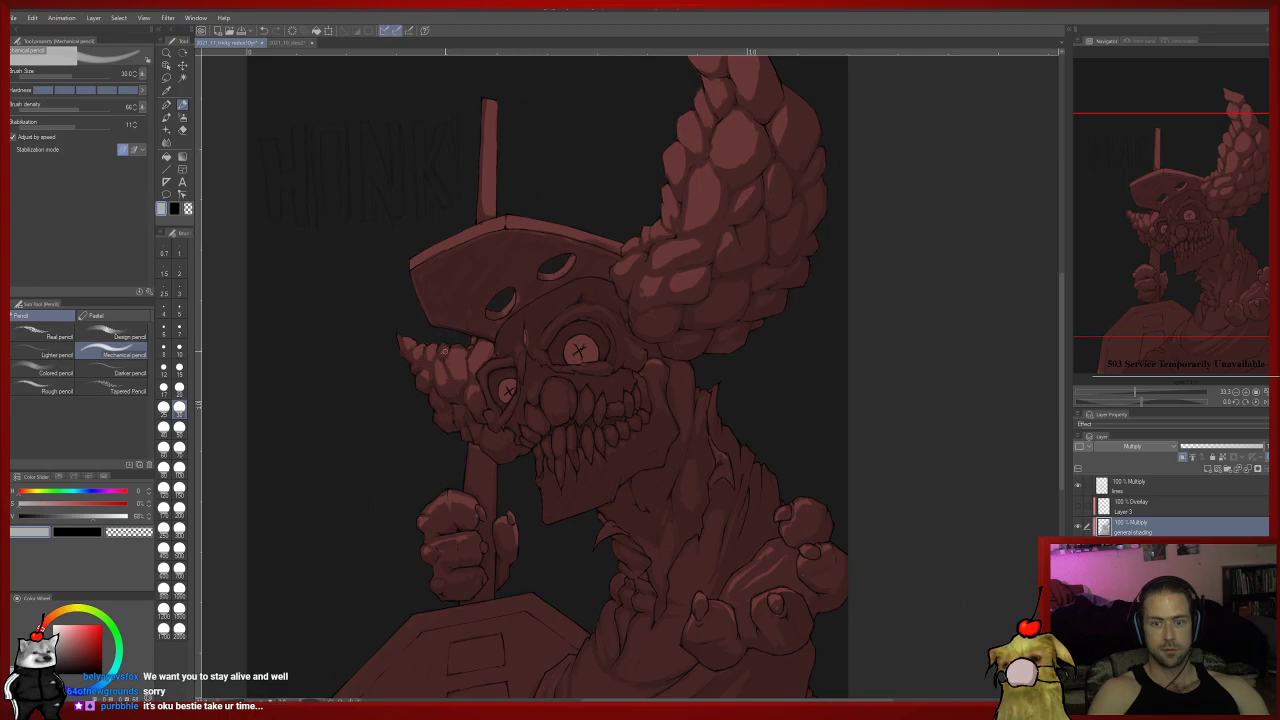
key("e")
left_click_drag(445, 348, 471, 358)
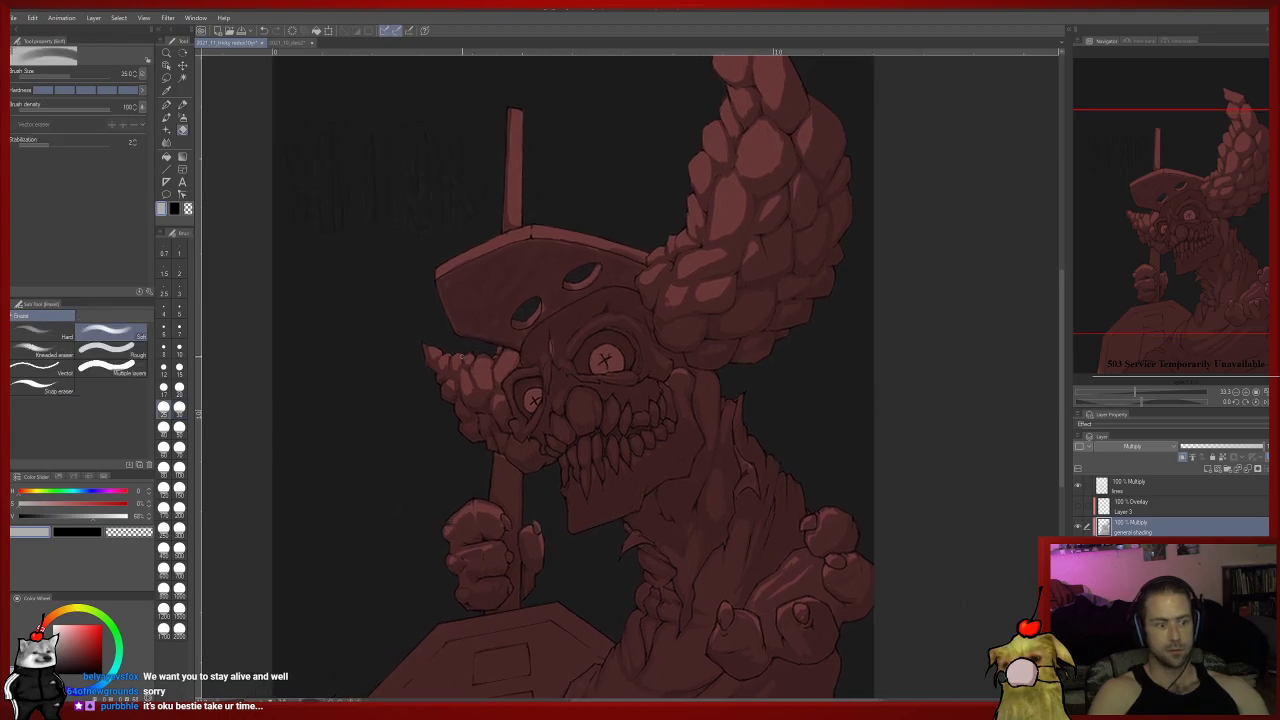
key("p")
mouse_move(554, 348)
left_mouse_down()
mouse_move(474, 377)
mouse_move(471, 439)
mouse_move(413, 317)
left_mouse_up()
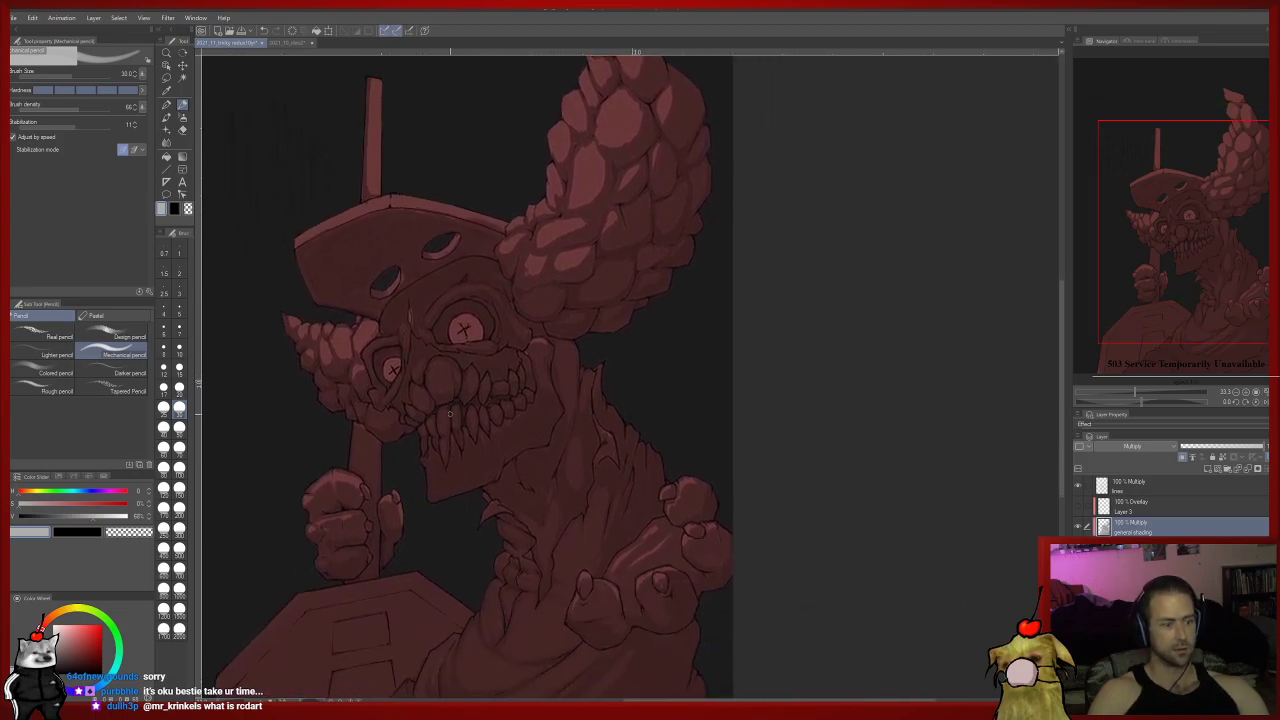
Switch to the browser's new tab page and return to the illustration in Clip Studio Paint.
left_click(215, 712)
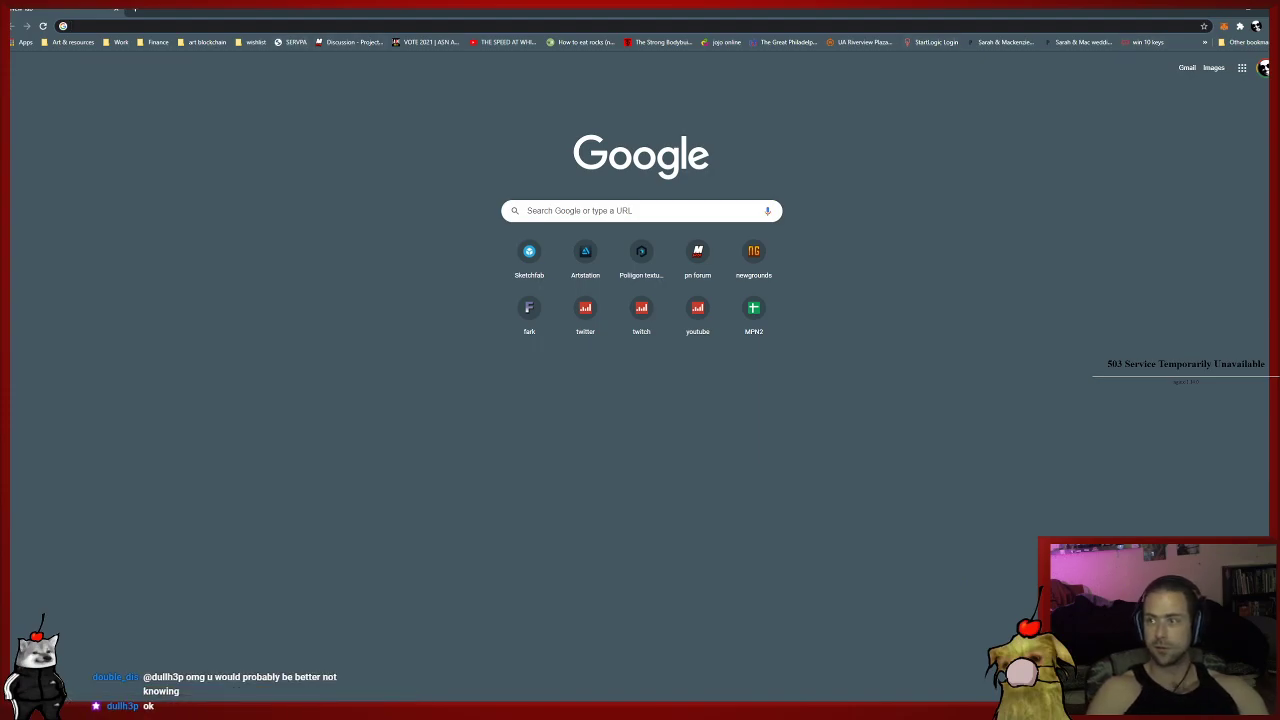
key("alt+Tab")
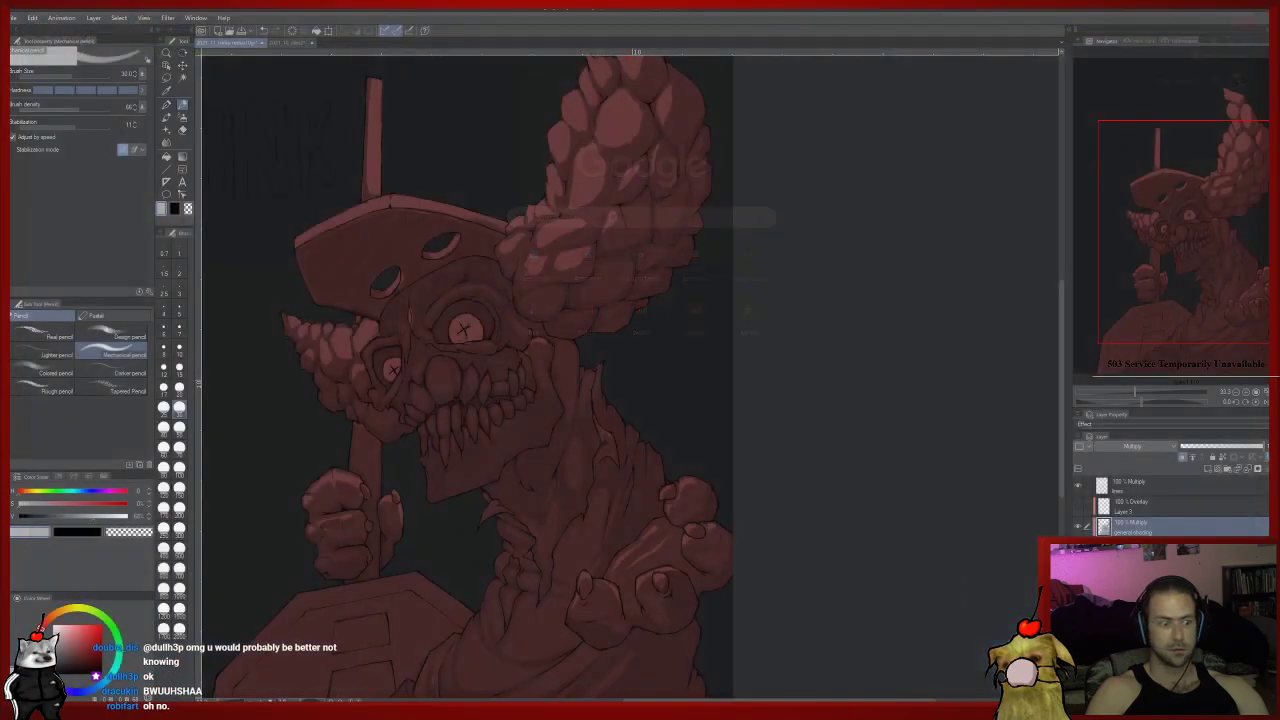
Lighten the raised edges along the back of the neck with the Soft eraser at brush size 25.
left_click_drag(826, 384, 853, 381)
scroll(812, 275, "up", 1)
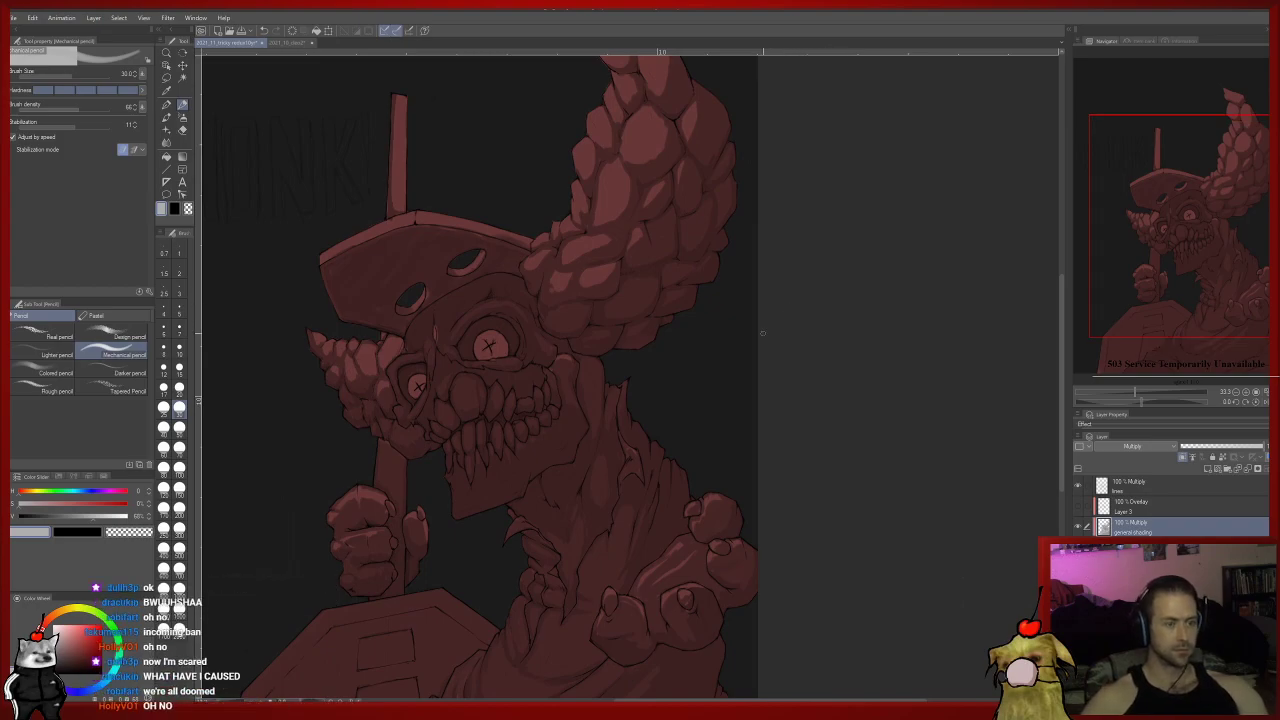
left_click_drag(683, 300, 725, 322)
scroll(706, 335, "down", 2)
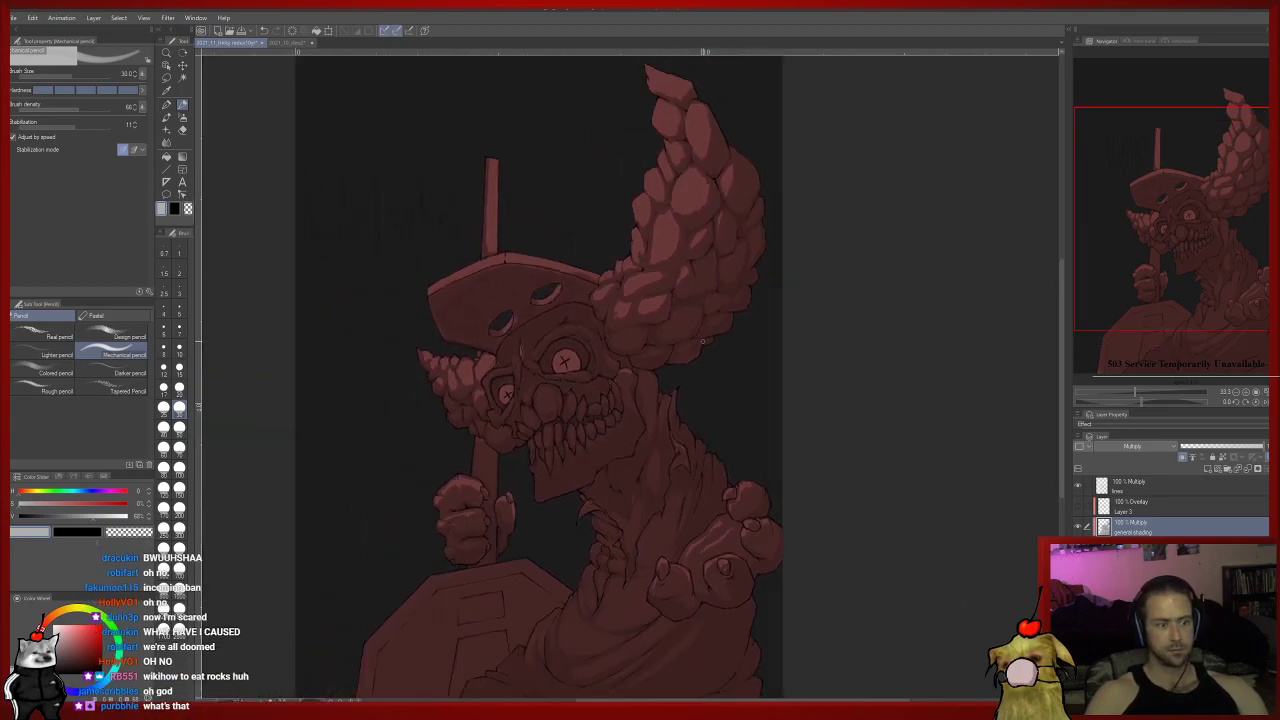
key("e")
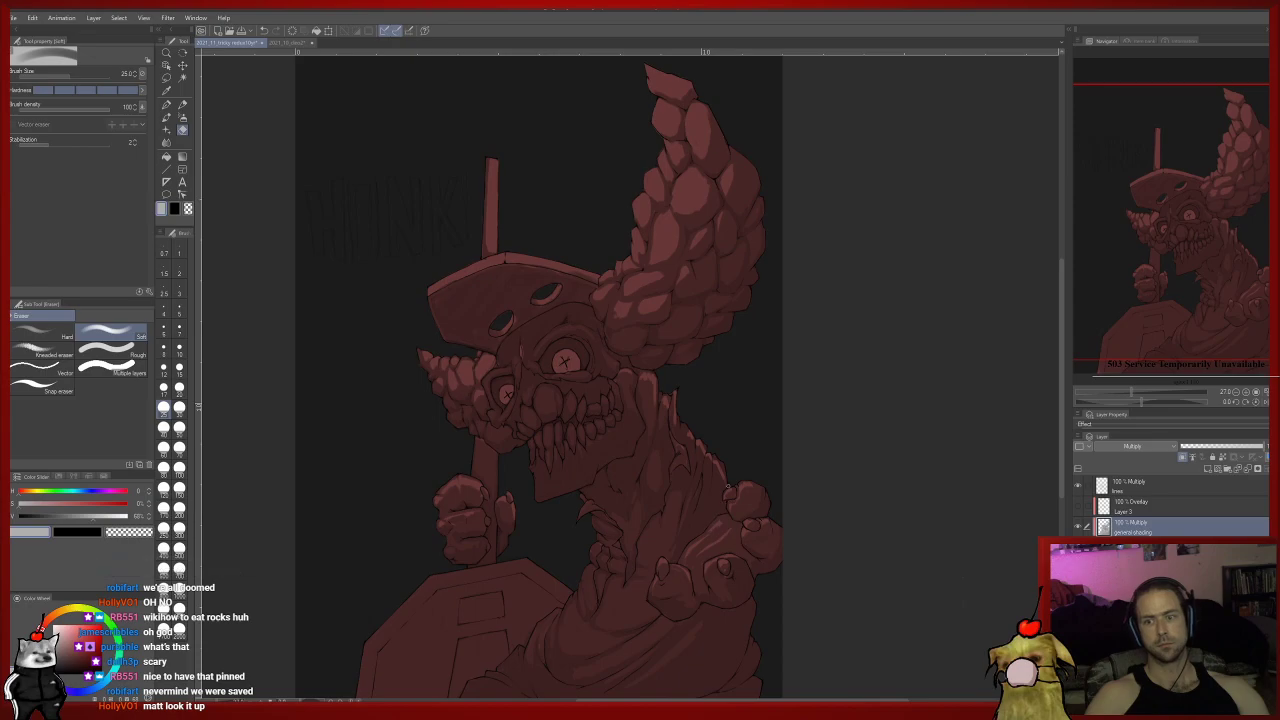
Shade over the bright highlights on the shoulder growths and raised fist with the Mechanical pencil at brush size 30.
scroll(783, 390, "down", 2)
scroll(784, 388, "down", 1)
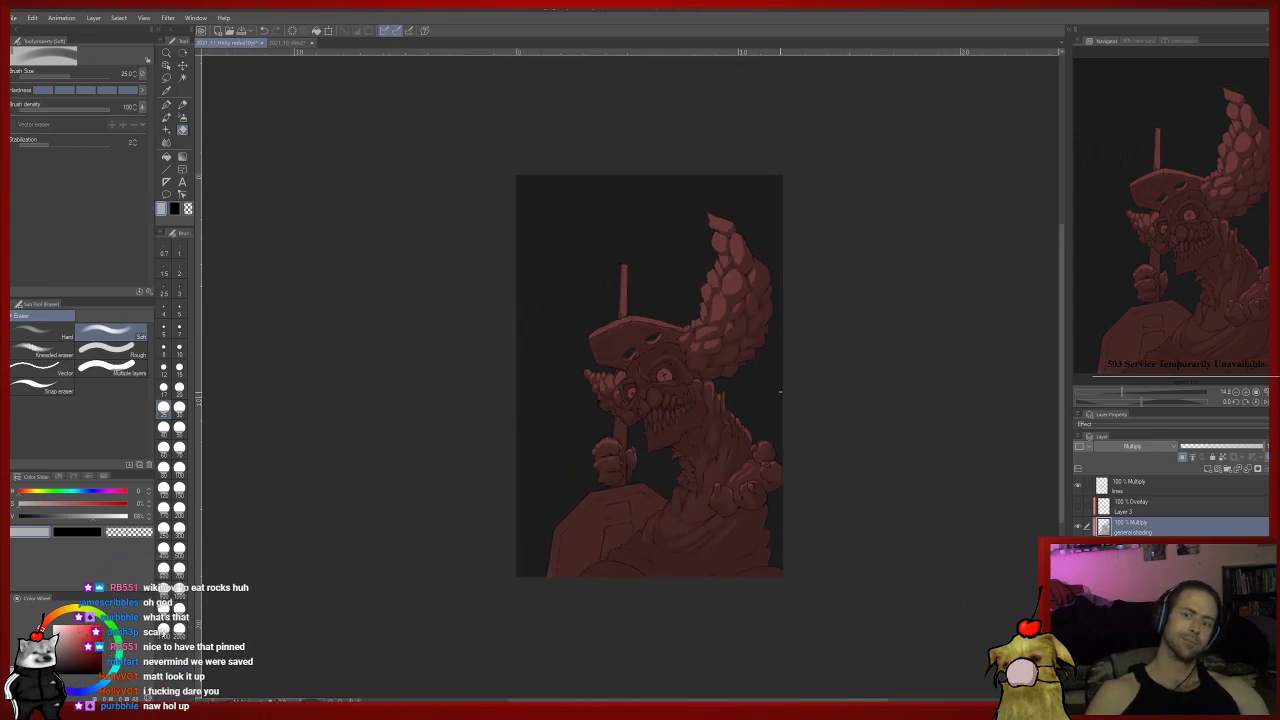
scroll(780, 392, "down", 1)
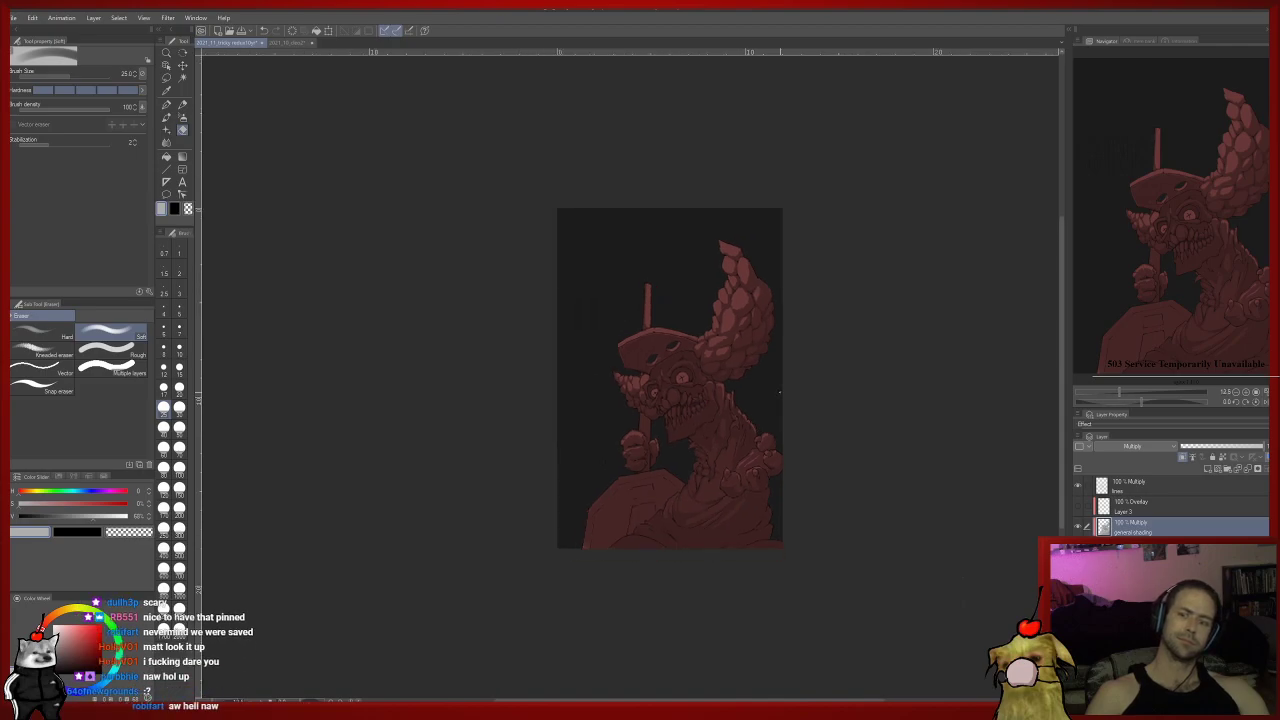
scroll(780, 392, "up", 3)
scroll(780, 392, "up", 3)
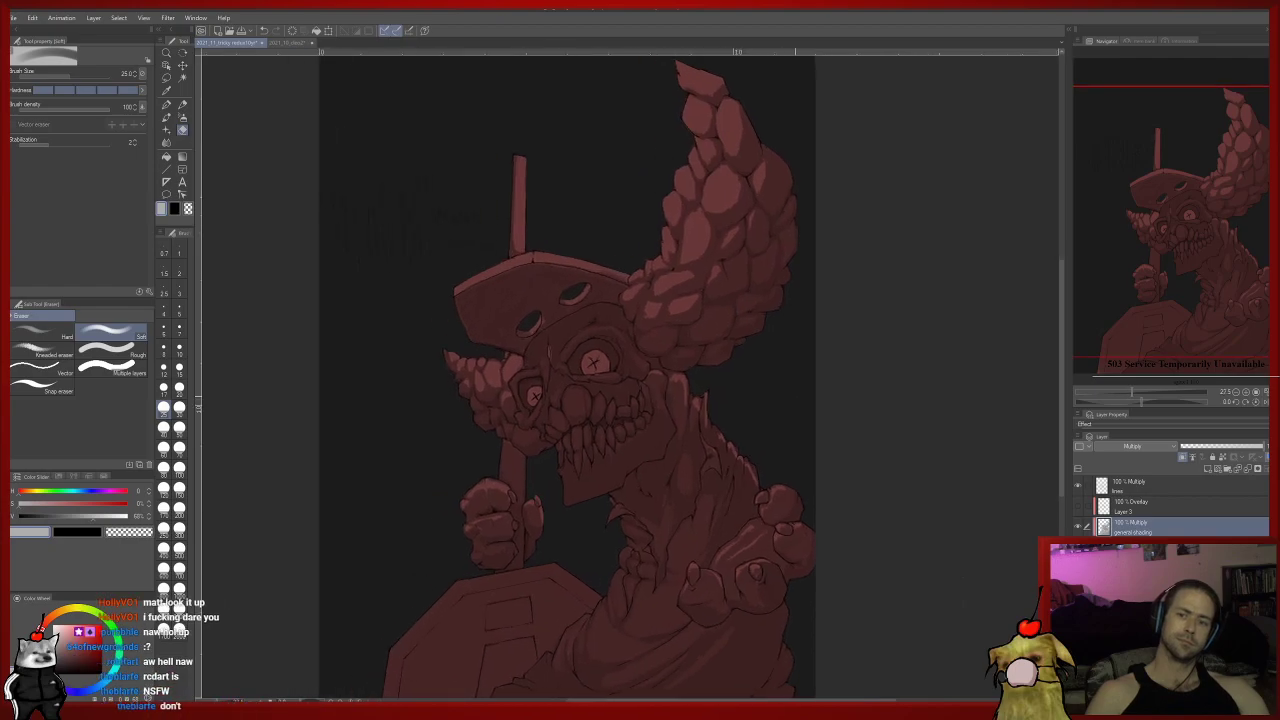
left_click_drag(790, 437, 786, 372)
scroll(784, 371, "up", 1)
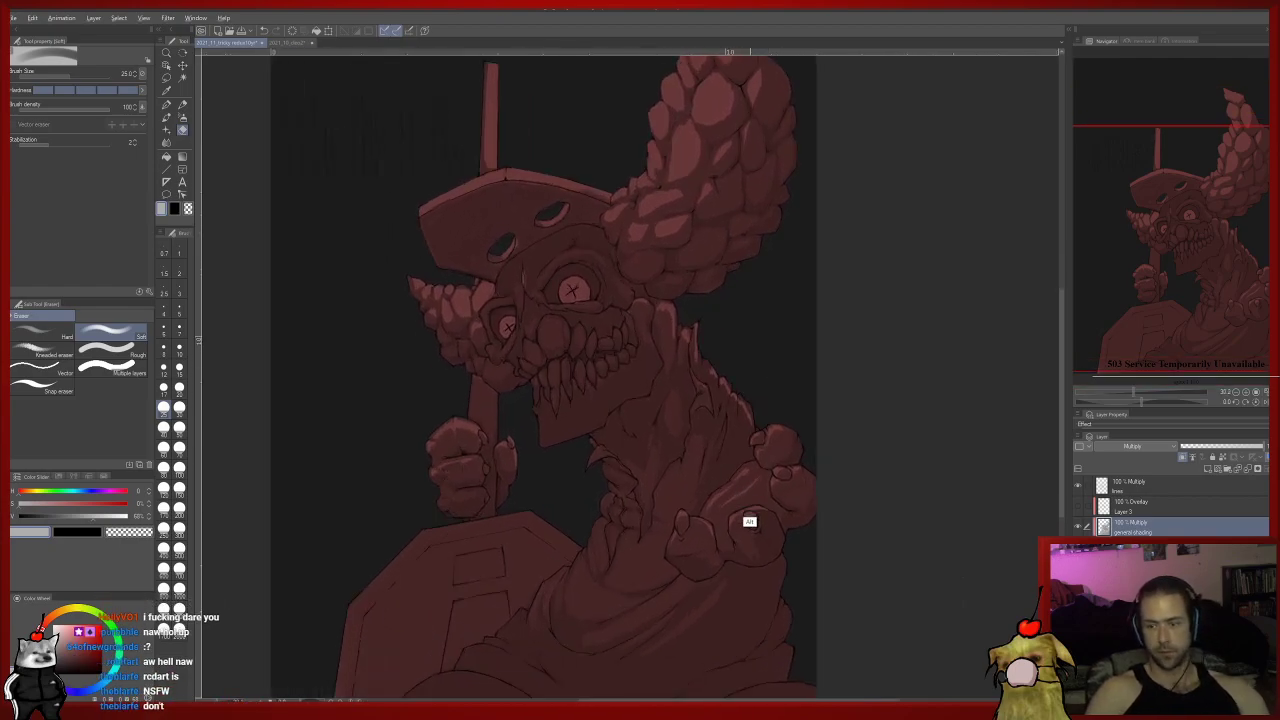
key("p")
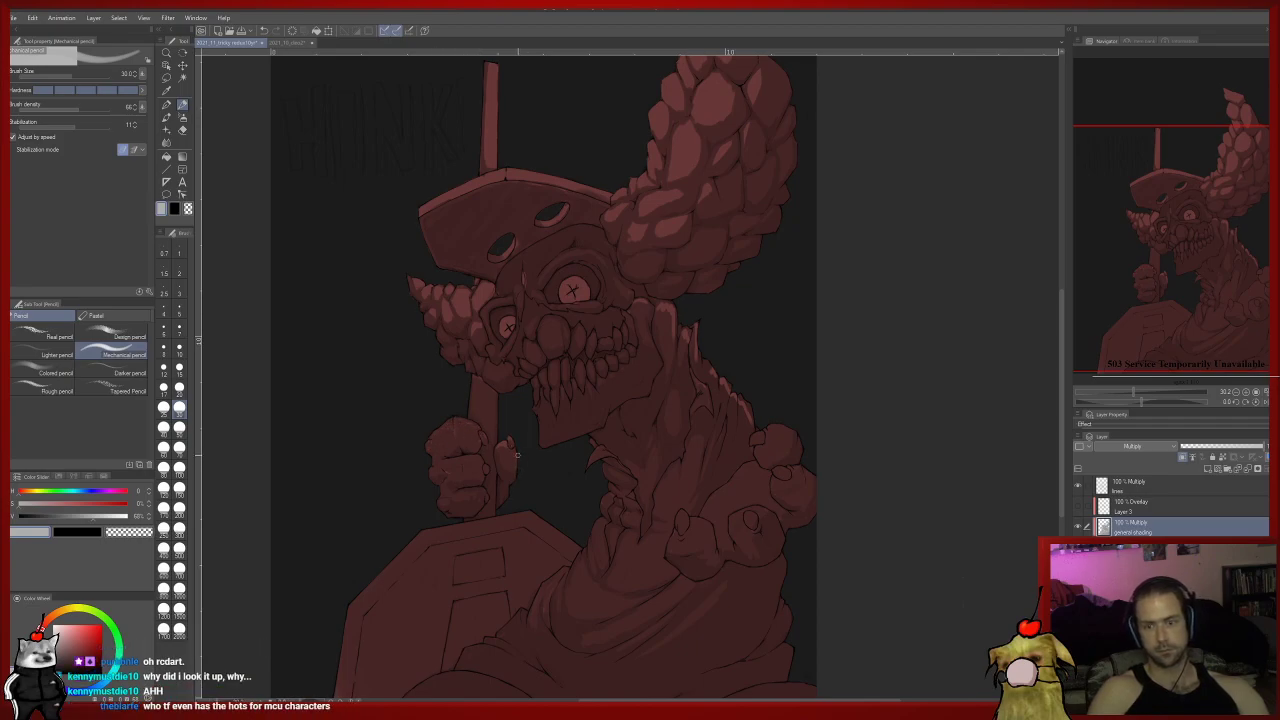
Refine the shading of the ridges and folds along the back of the neck with the Mechanical pencil.
left_click_drag(444, 539, 383, 585)
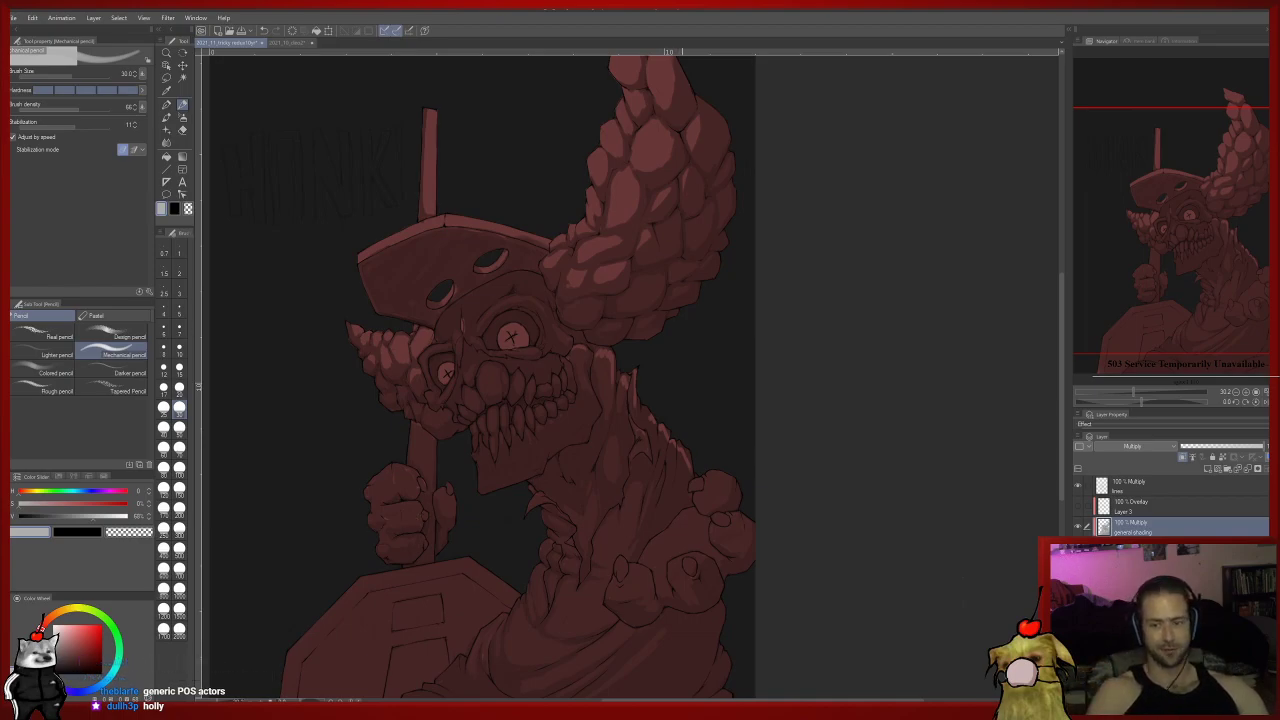
left_click_drag(628, 354, 655, 388)
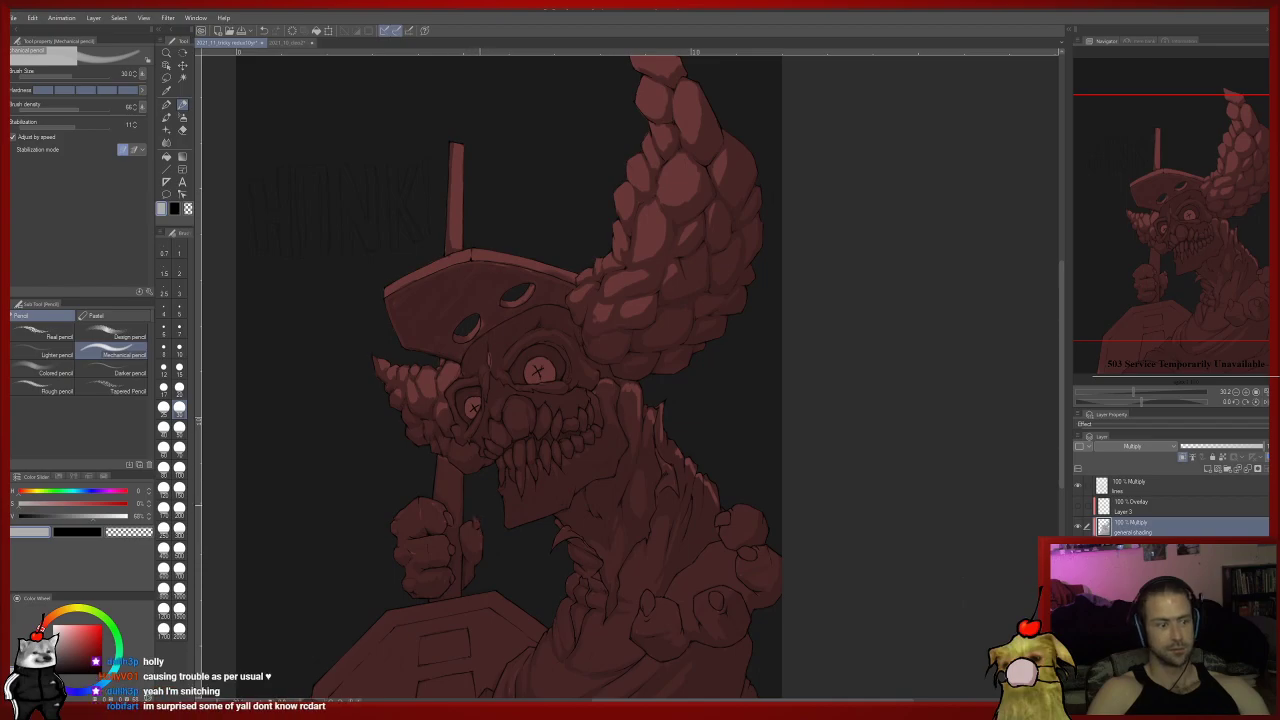
left_click_drag(479, 523, 465, 509)
left_click_drag(670, 442, 626, 448)
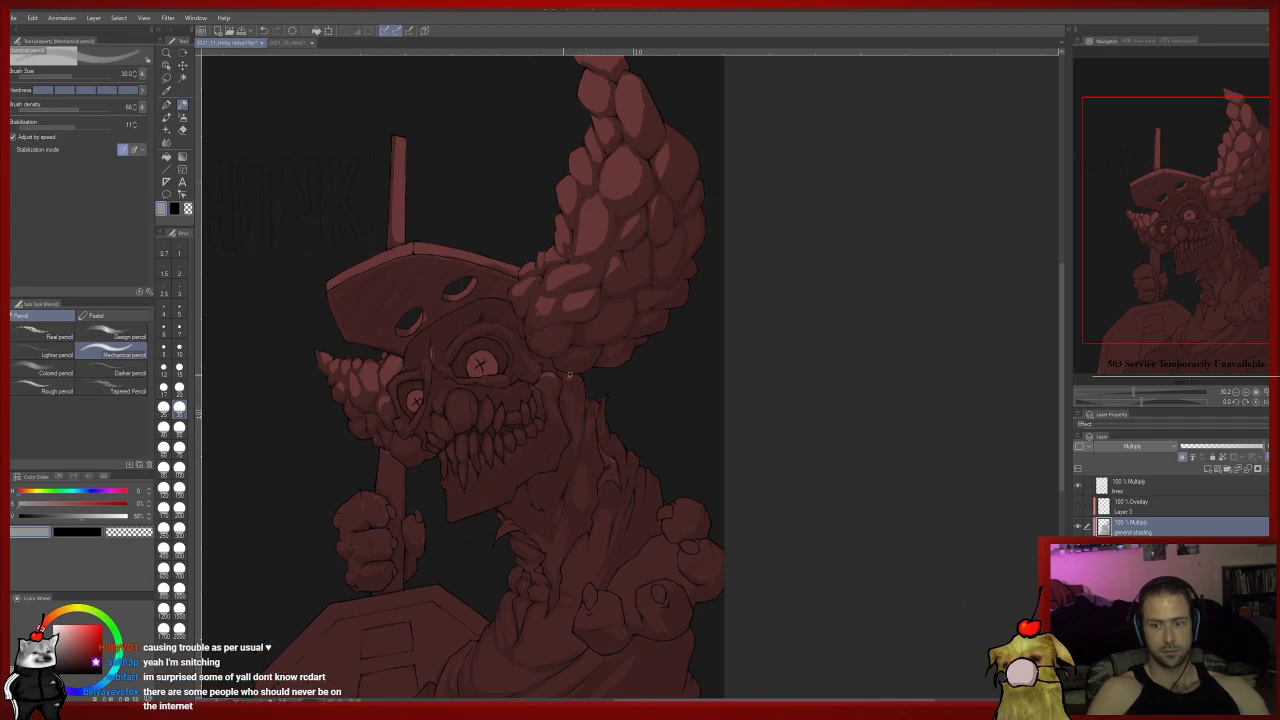
Shade the pole above the hat and above the fist, cleaning up with the Soft eraser.
scroll(569, 375, "down", 1)
scroll(675, 374, "down", 1)
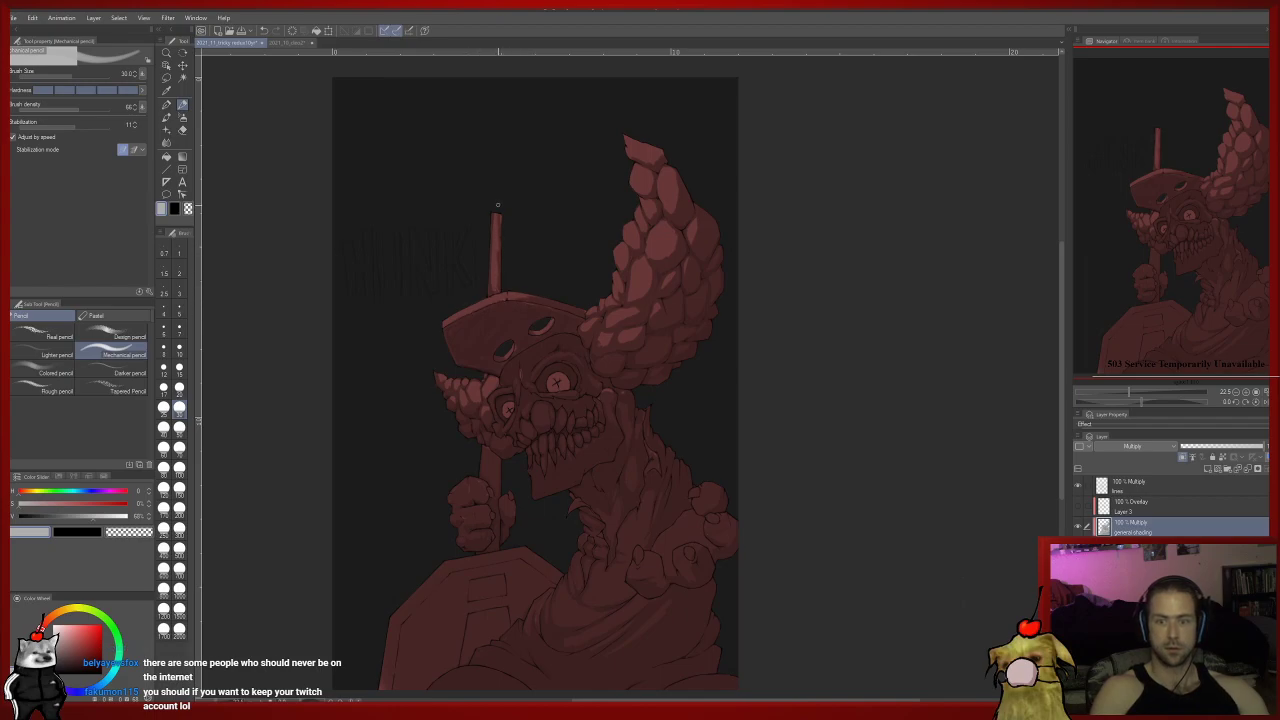
key("e")
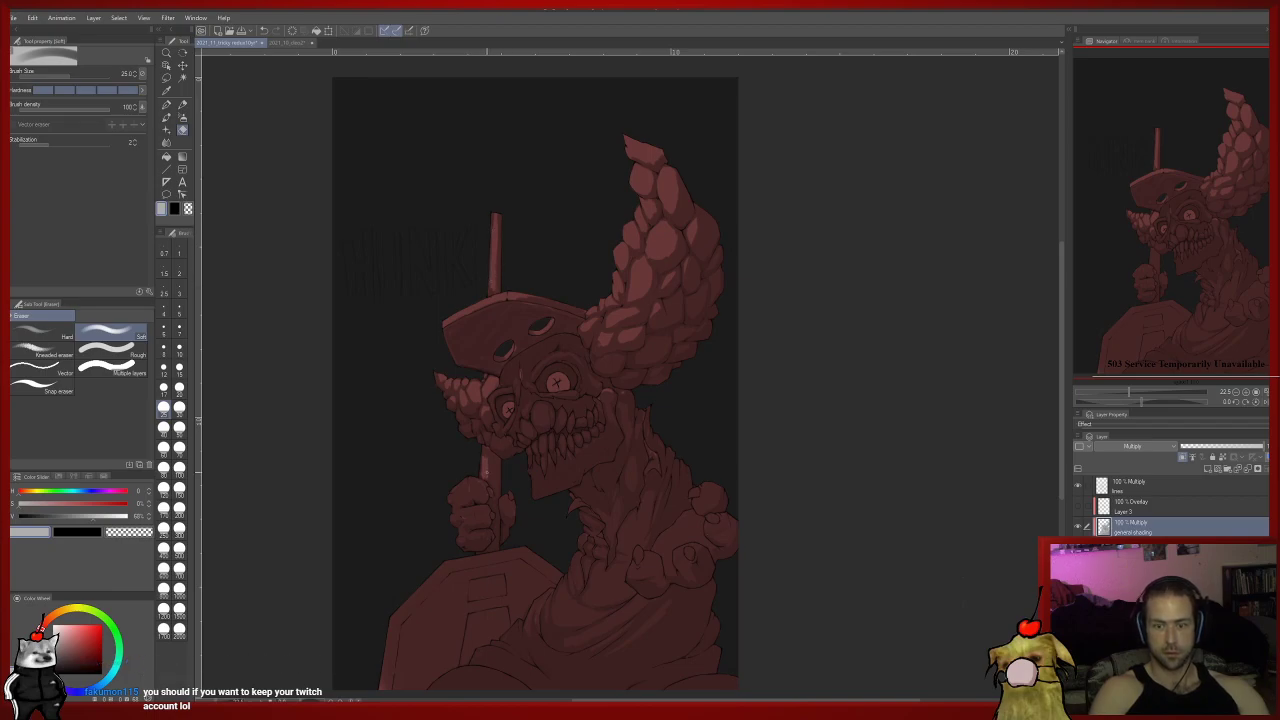
key("p")
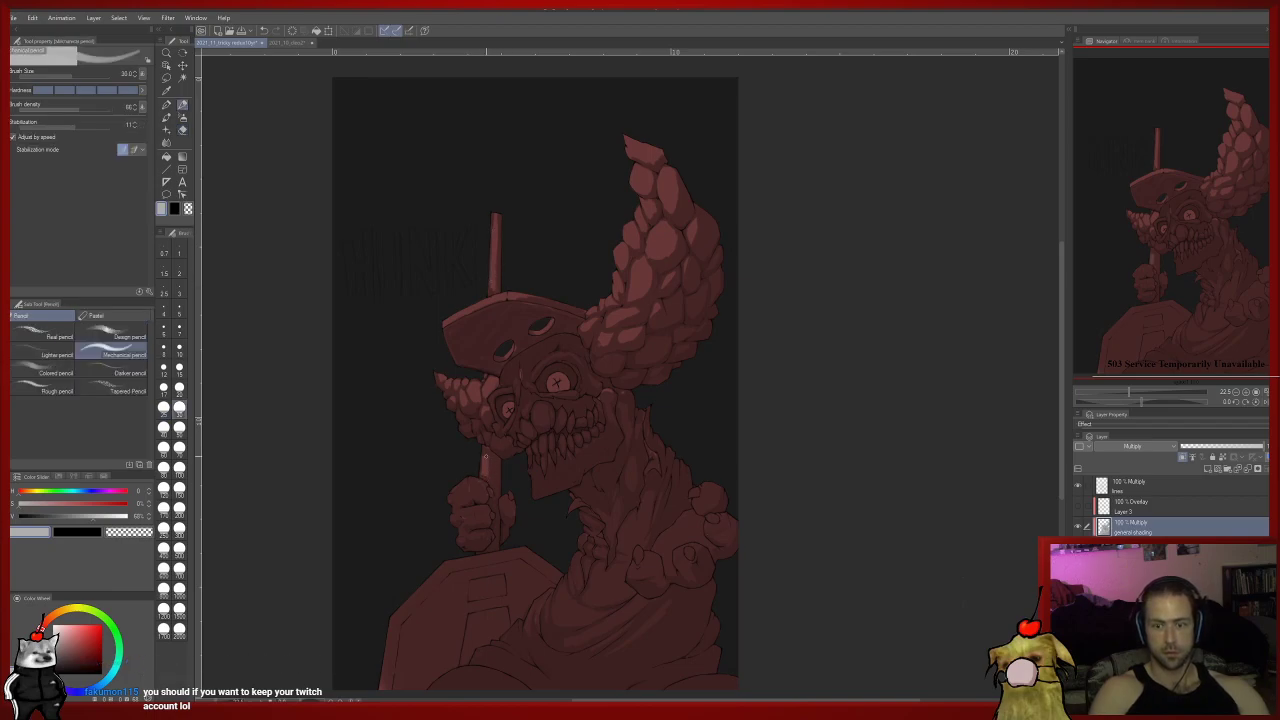
mouse_move(517, 430)
left_mouse_down()
mouse_move(471, 411)
mouse_move(499, 406)
mouse_move(502, 424)
left_mouse_up()
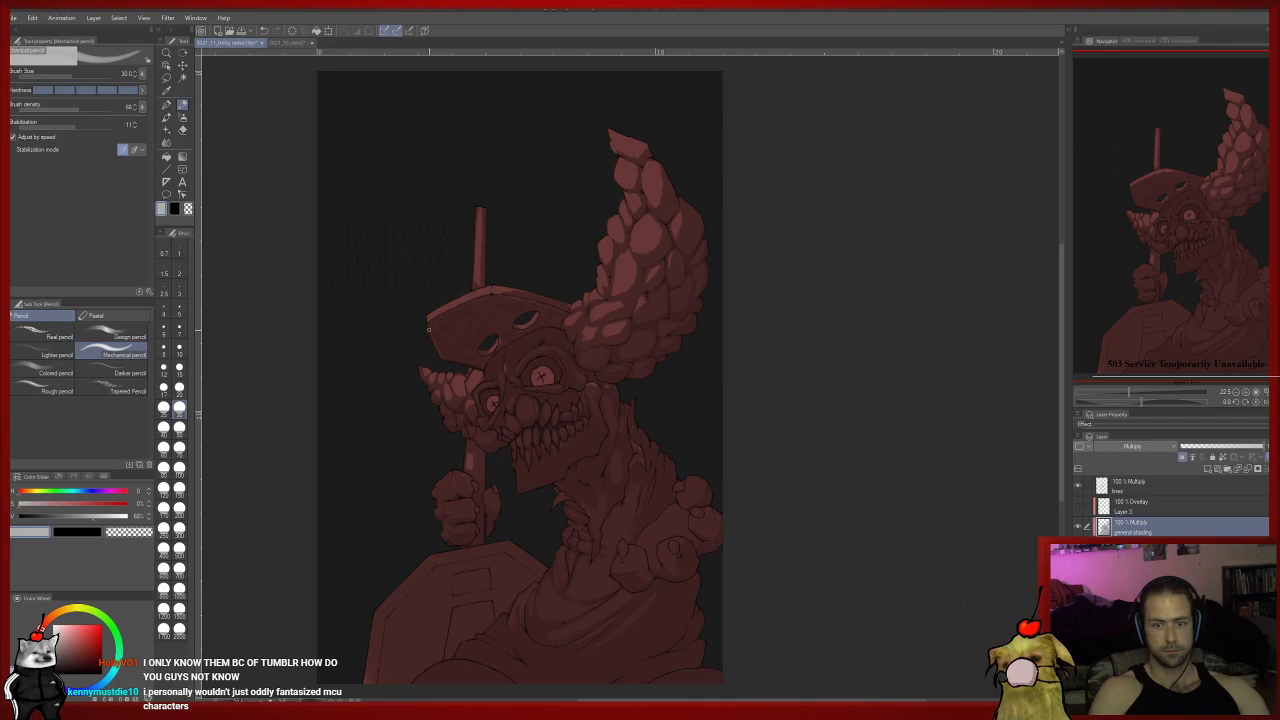
Lighten the front edge of the chin with the Soft eraser at brush size 25.
key("p")
key("e")
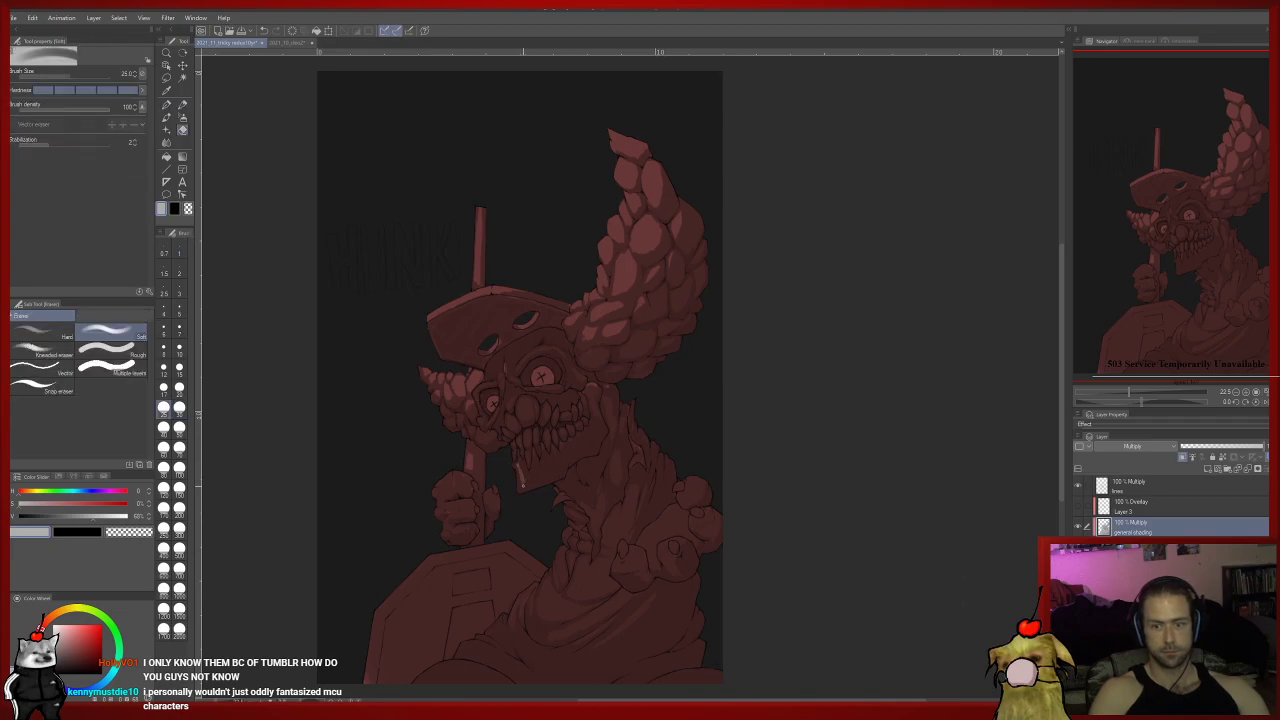
left_click_drag(564, 447, 592, 452)
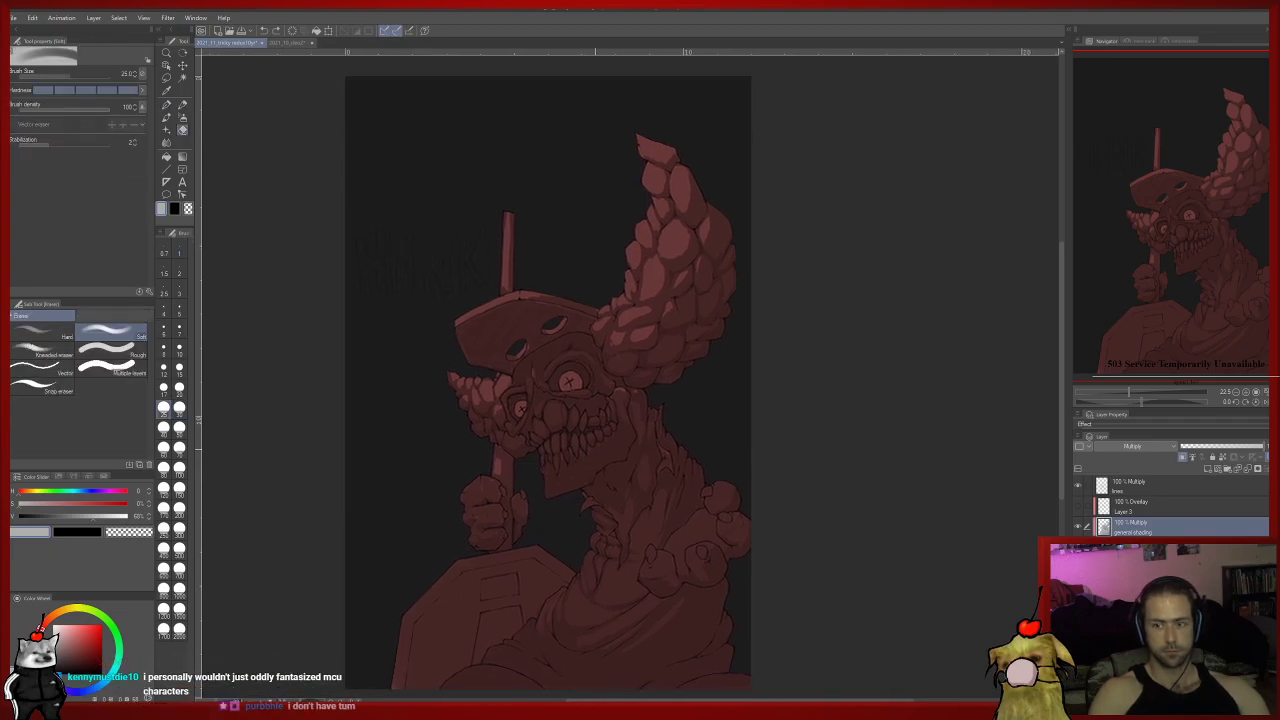
left_click_drag(597, 390, 594, 439)
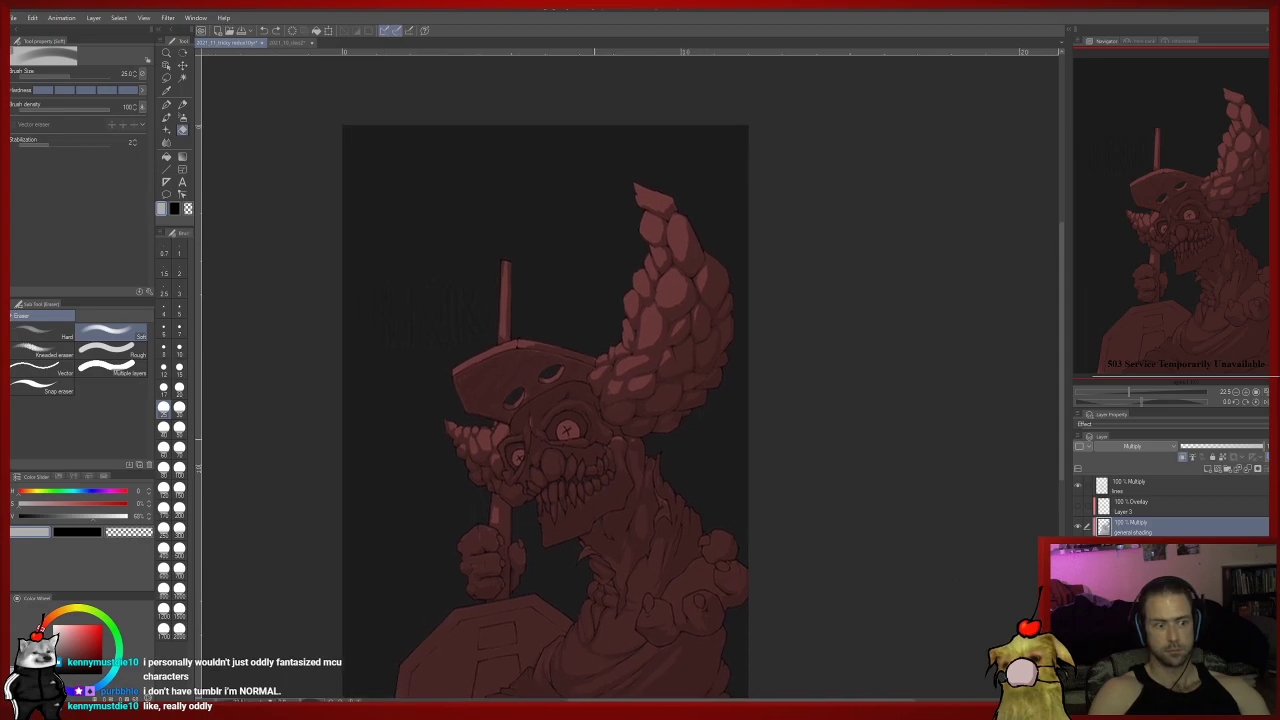
Block in a large grey oval behind the hat and horns on the background layer with the Mechanical pencil at brush size 500.
left_click(1133, 548)
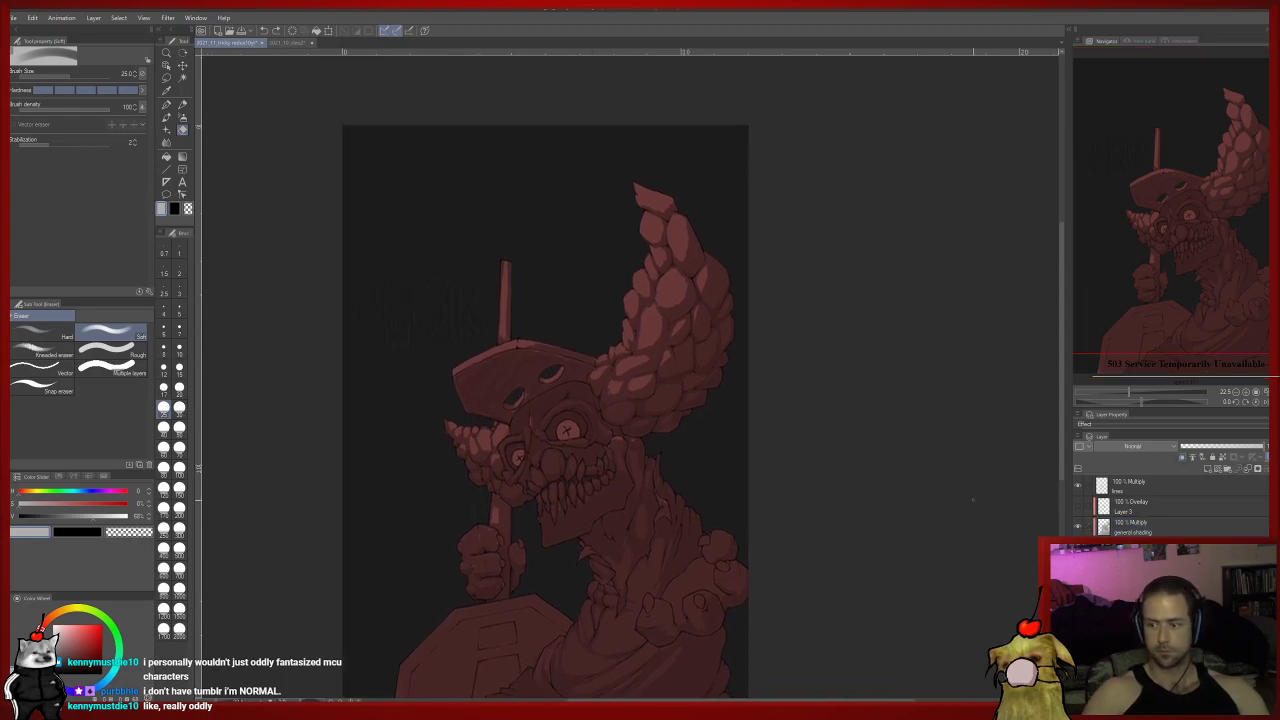
key("p")
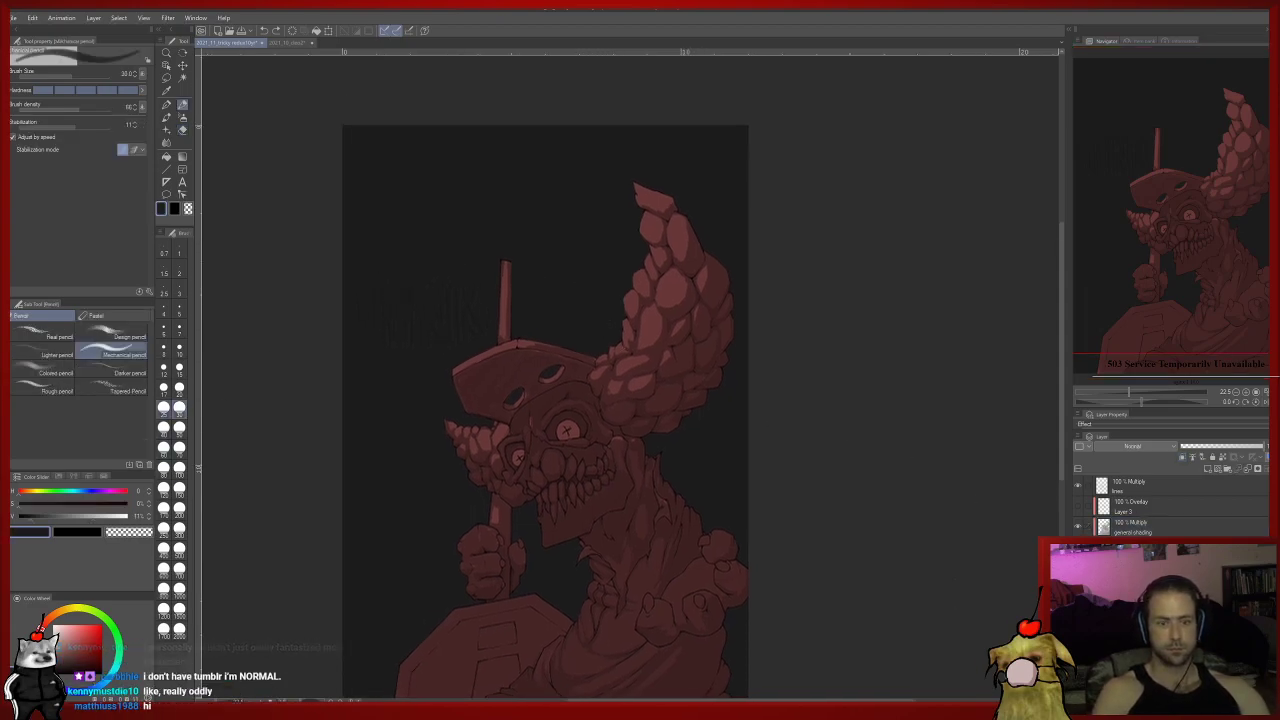
left_click(179, 548)
left_click_drag(31, 517, 62, 517)
mouse_move(444, 300)
left_mouse_down()
mouse_move(435, 343)
mouse_move(474, 371)
mouse_move(582, 394)
left_mouse_up()
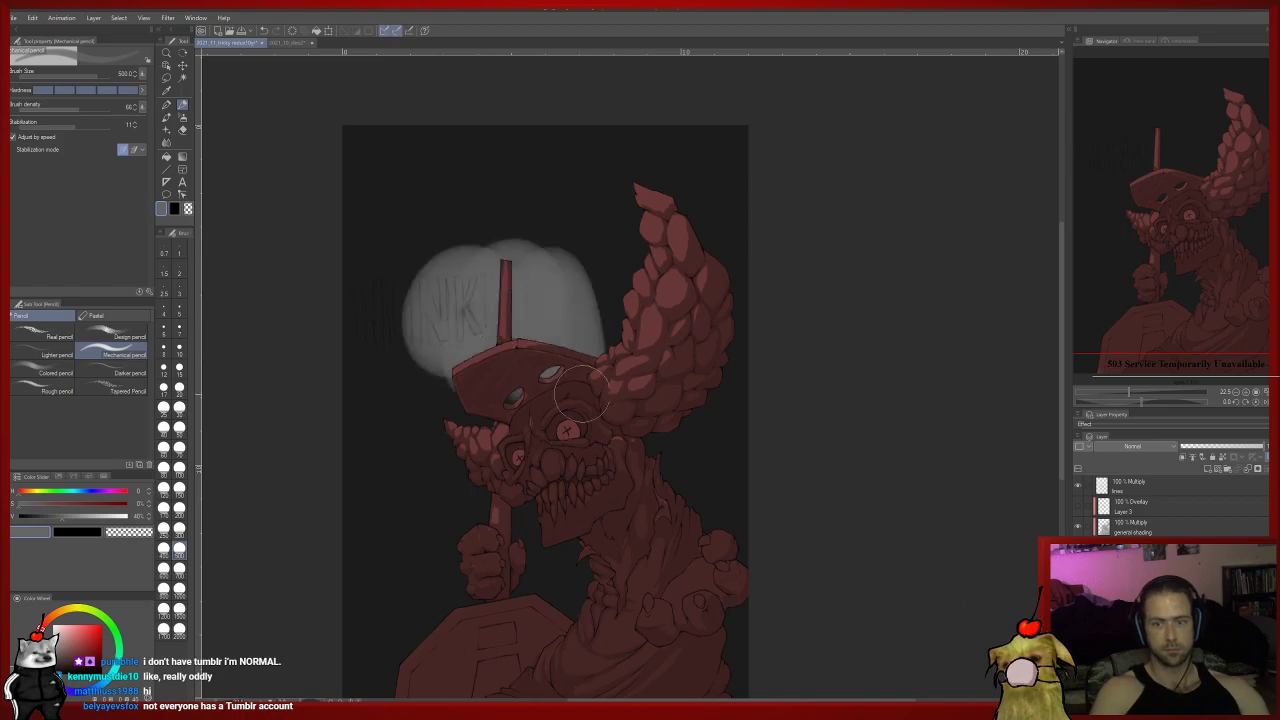
key("ctrl+z")
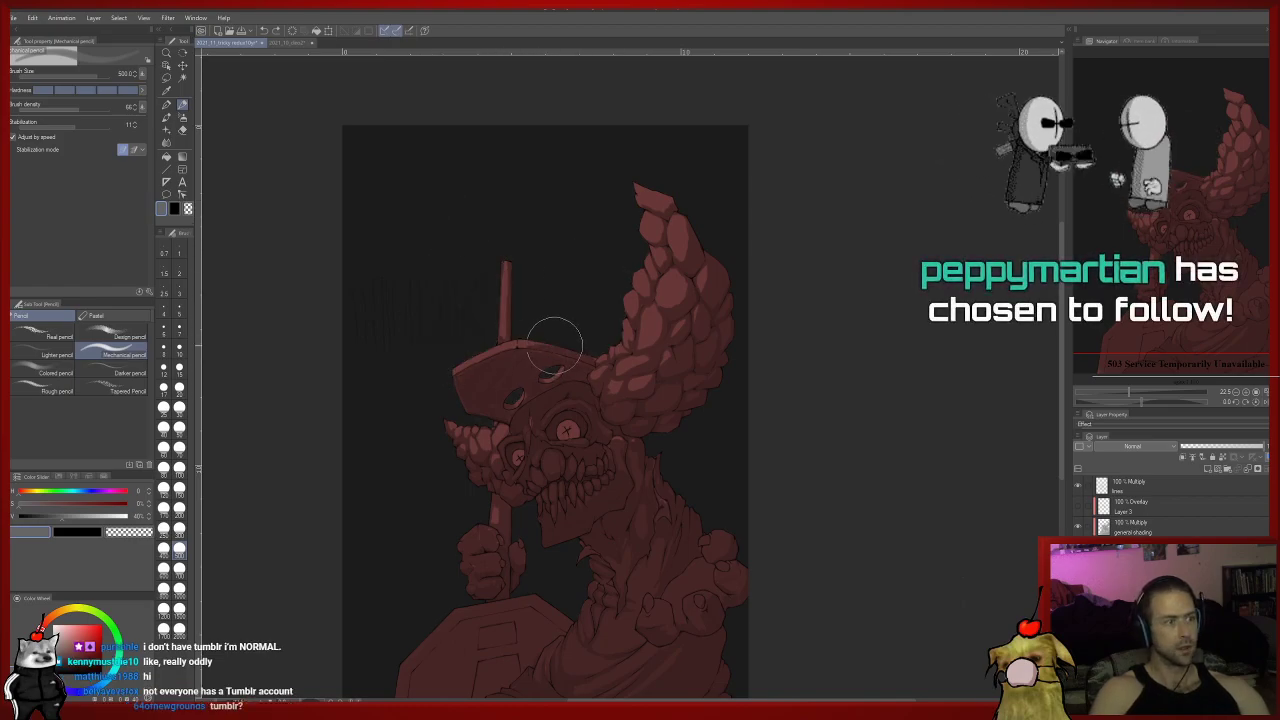
mouse_move(472, 402)
left_mouse_down()
mouse_move(591, 398)
mouse_move(584, 236)
mouse_move(492, 322)
mouse_move(566, 408)
mouse_move(577, 387)
mouse_move(523, 350)
mouse_move(538, 302)
mouse_move(582, 252)
mouse_move(529, 263)
mouse_move(565, 255)
mouse_move(611, 285)
mouse_move(594, 355)
mouse_move(630, 236)
mouse_move(484, 302)
left_mouse_up()
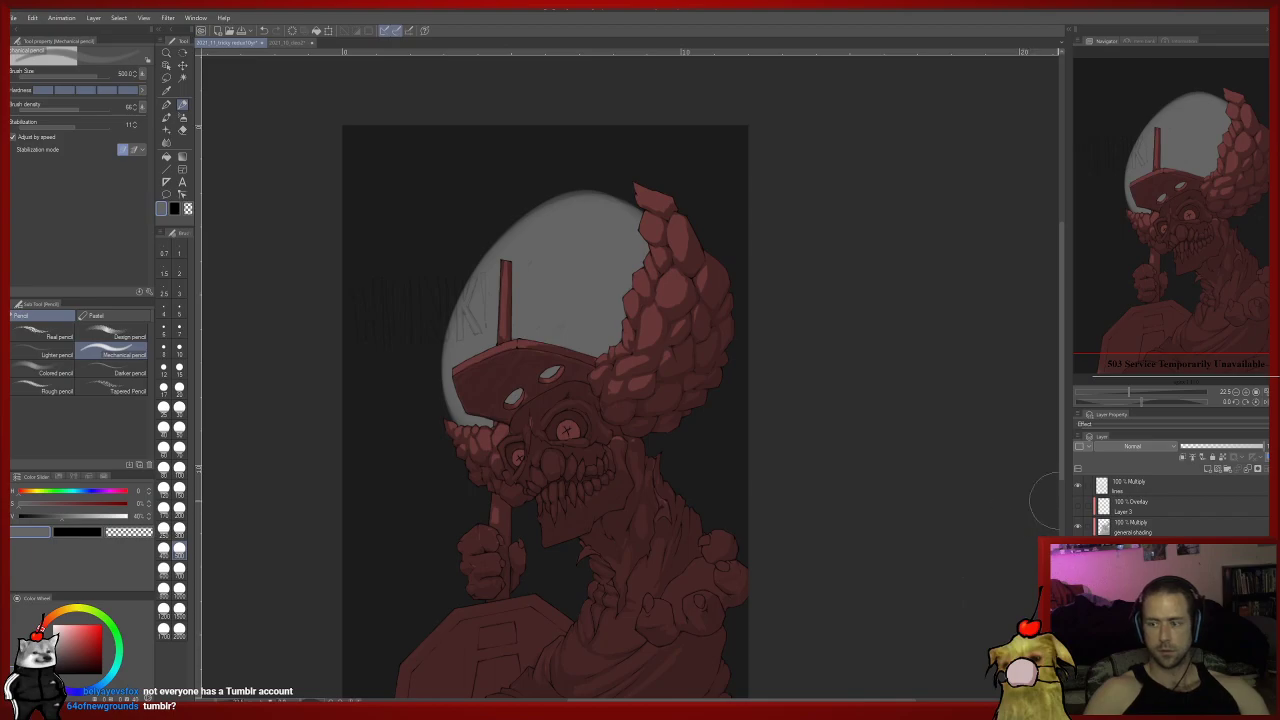
Set the blending mode to Overlay and fill over the backdrop and grey oval with a muted red tint.
left_click(1150, 446)
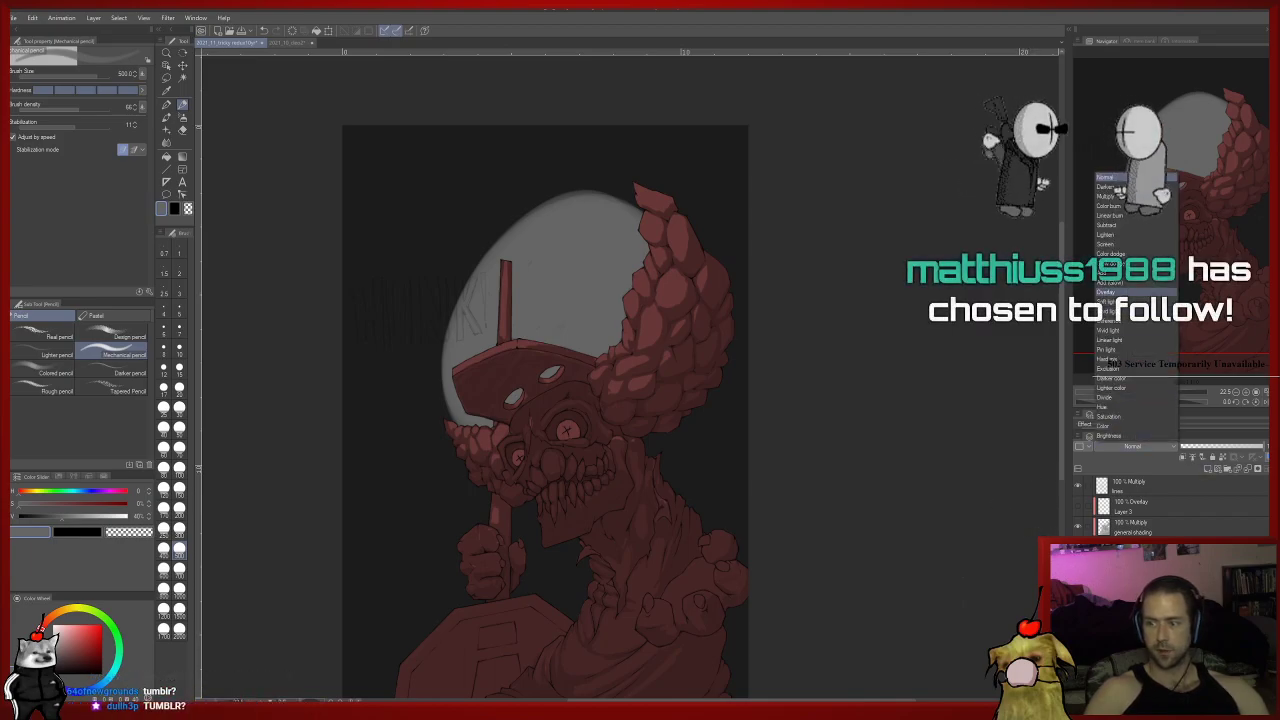
left_click(1106, 291)
left_click(68, 647)
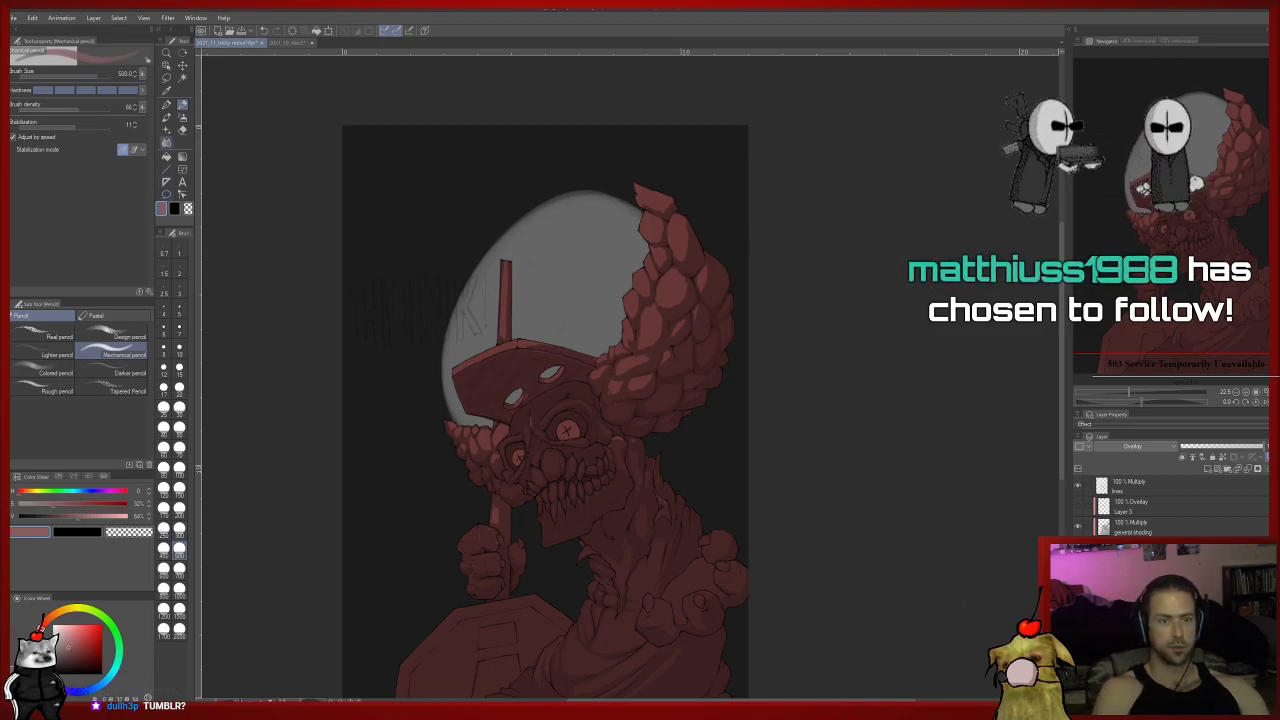
key("g")
left_click(565, 275)
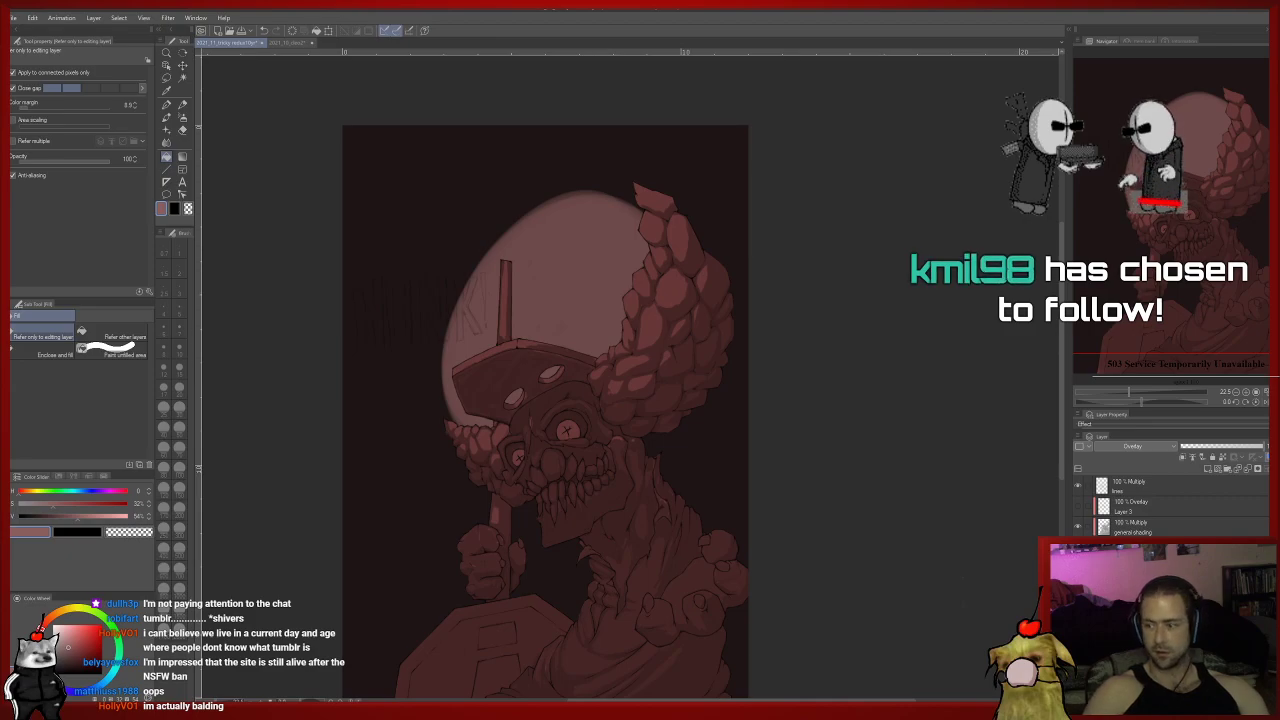
left_click(1148, 446)
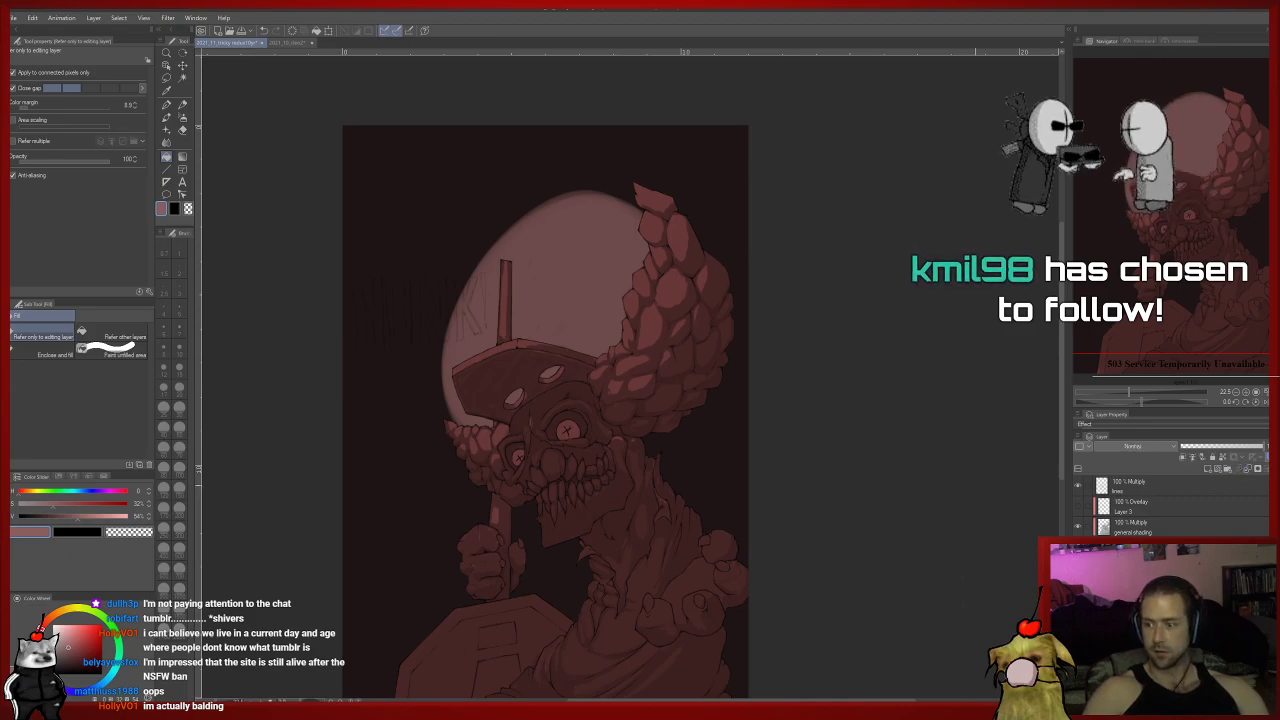
Spread the reddish glow outward around the hat and horns with colours sampled from the backdrop, using the Mechanical pencil at a reduced brush density.
key("p")
left_click(445, 374, "alt")
mouse_move(442, 388)
left_mouse_down()
mouse_move(448, 318)
mouse_move(441, 390)
mouse_move(460, 470)
left_mouse_up()
mouse_move(690, 440)
left_mouse_down()
mouse_move(728, 243)
mouse_move(637, 205)
mouse_move(514, 257)
mouse_move(460, 309)
left_mouse_up()
left_click(45, 109)
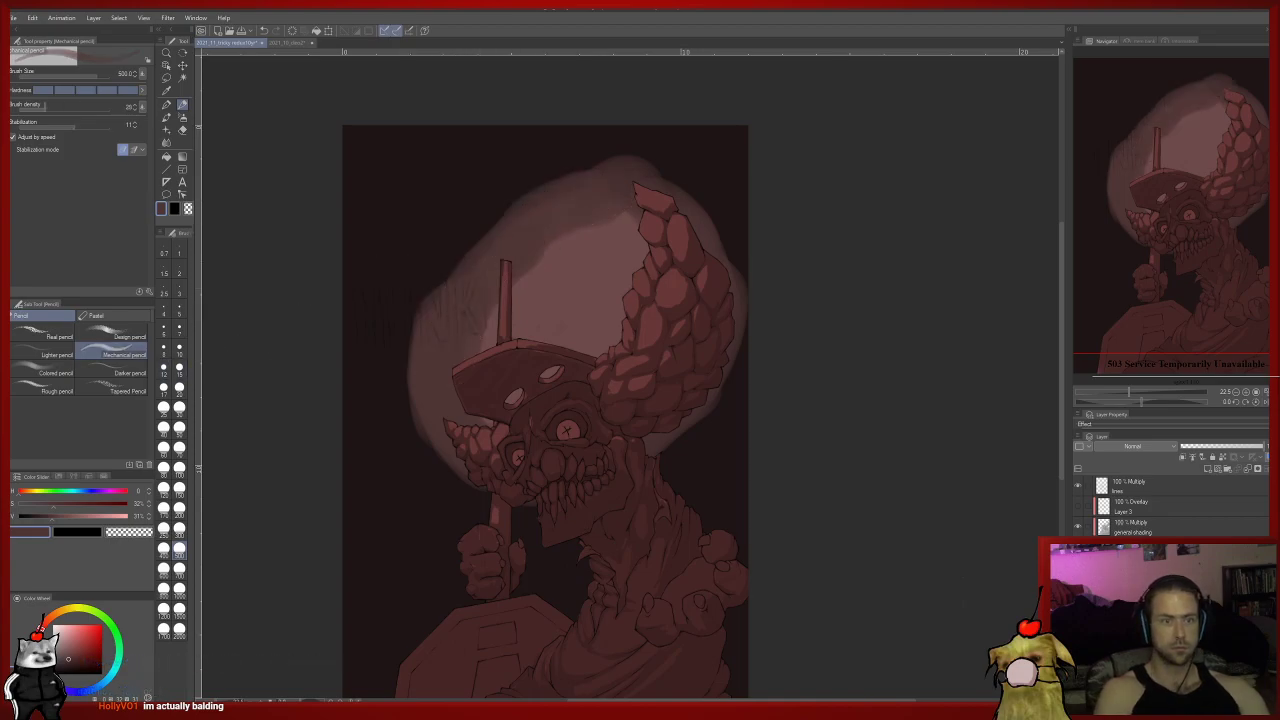
mouse_move(562, 322)
left_mouse_down()
mouse_move(575, 330)
mouse_move(595, 254)
mouse_move(511, 328)
mouse_move(551, 404)
left_mouse_up()
left_click(588, 304, "alt")
left_click_drag(626, 245, 546, 247)
Darken the backdrop around the glow, beside the horns and below the jaw, with a sampled dark red at brush size 500.
left_click(416, 456, "alt")
mouse_move(424, 450)
left_mouse_down()
mouse_move(409, 350)
mouse_move(496, 187)
left_mouse_up()
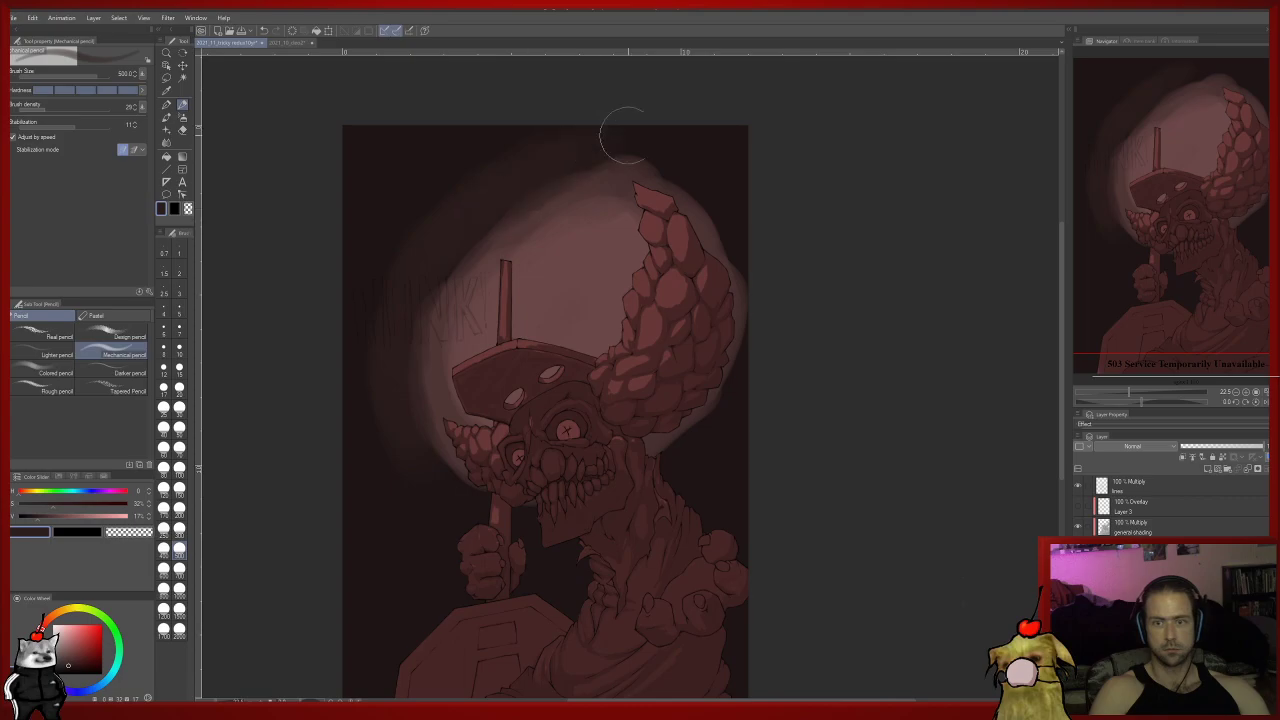
mouse_move(727, 188)
left_mouse_down()
mouse_move(760, 332)
mouse_move(694, 447)
left_mouse_up()
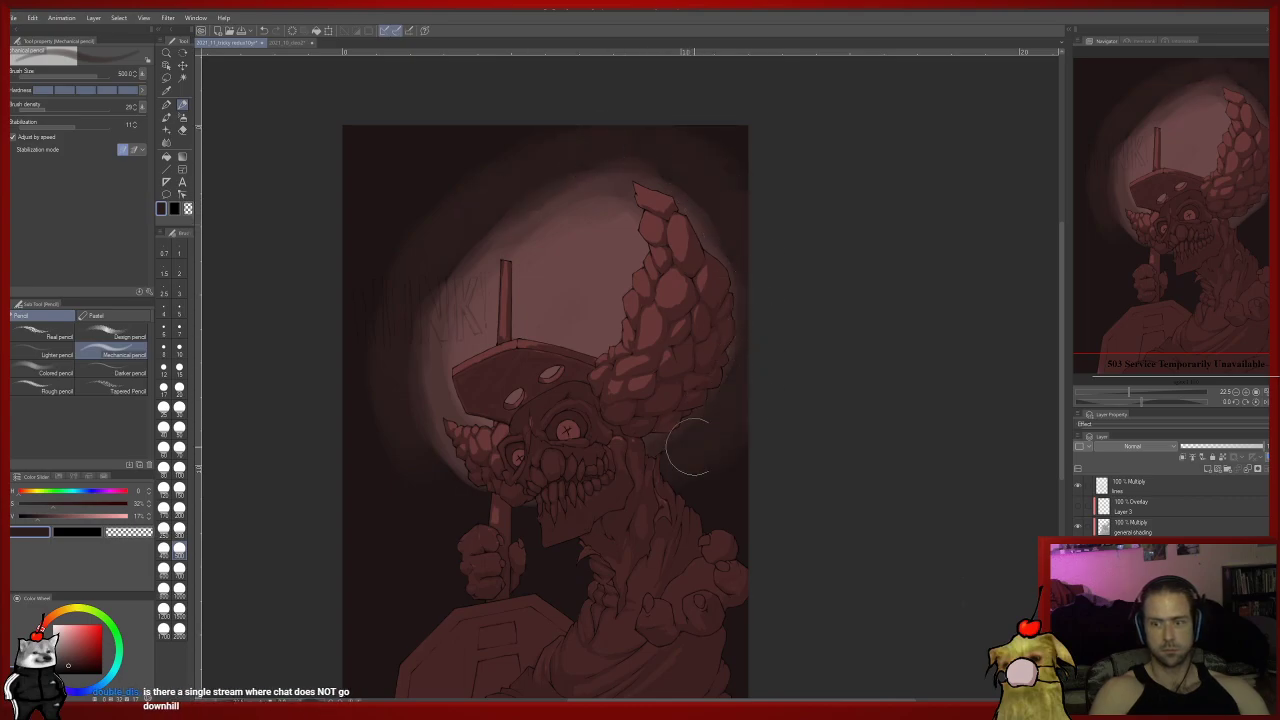
mouse_move(524, 528)
left_mouse_down()
mouse_move(420, 478)
mouse_move(409, 444)
mouse_move(519, 501)
mouse_move(555, 465)
mouse_move(708, 415)
mouse_move(743, 294)
mouse_move(747, 208)
mouse_move(665, 455)
left_mouse_up()
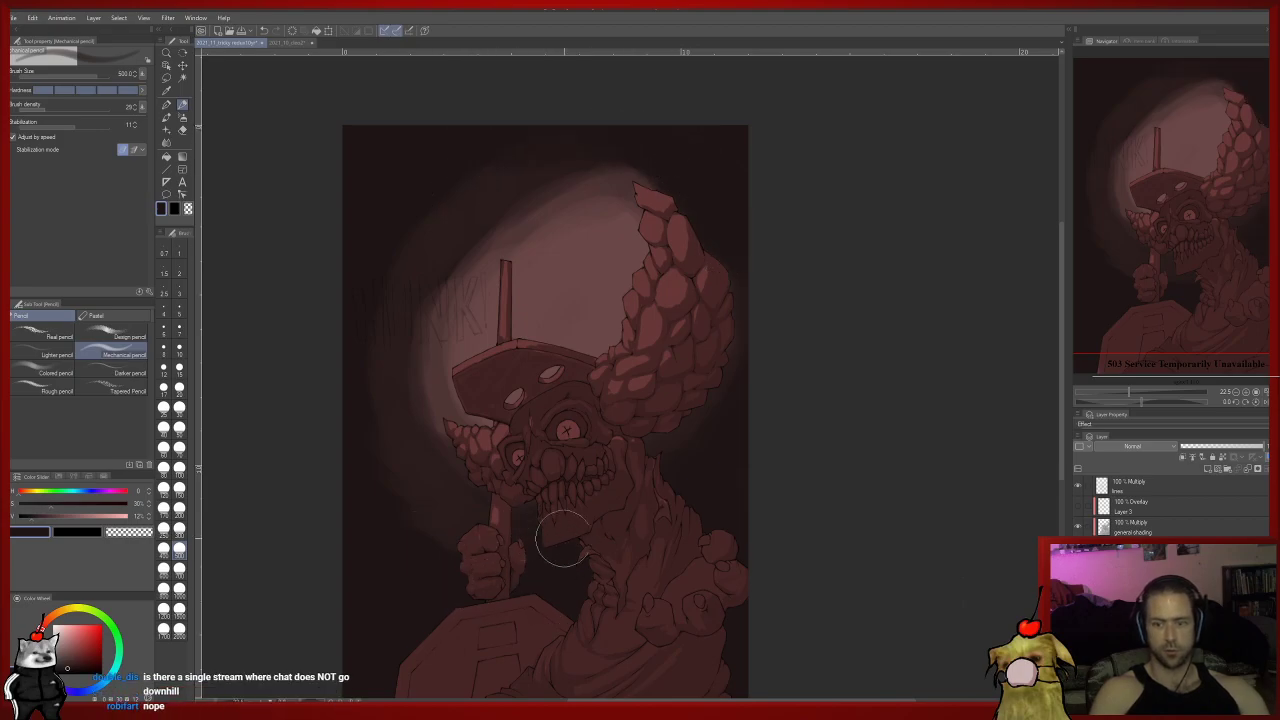
mouse_move(427, 471)
left_mouse_down()
mouse_move(398, 412)
mouse_move(384, 315)
mouse_move(390, 388)
mouse_move(416, 279)
left_mouse_up()
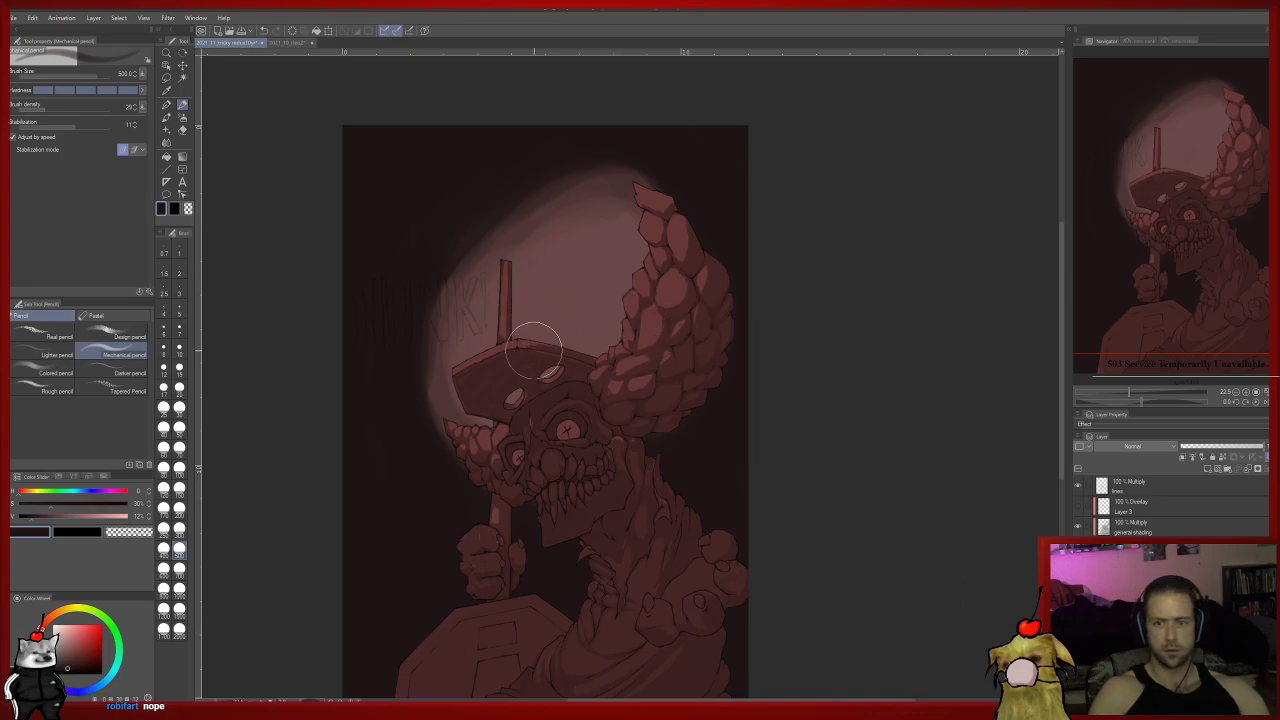
mouse_move(543, 360)
left_mouse_down()
mouse_move(552, 289)
mouse_move(539, 322)
mouse_move(551, 386)
mouse_move(507, 372)
left_mouse_up()
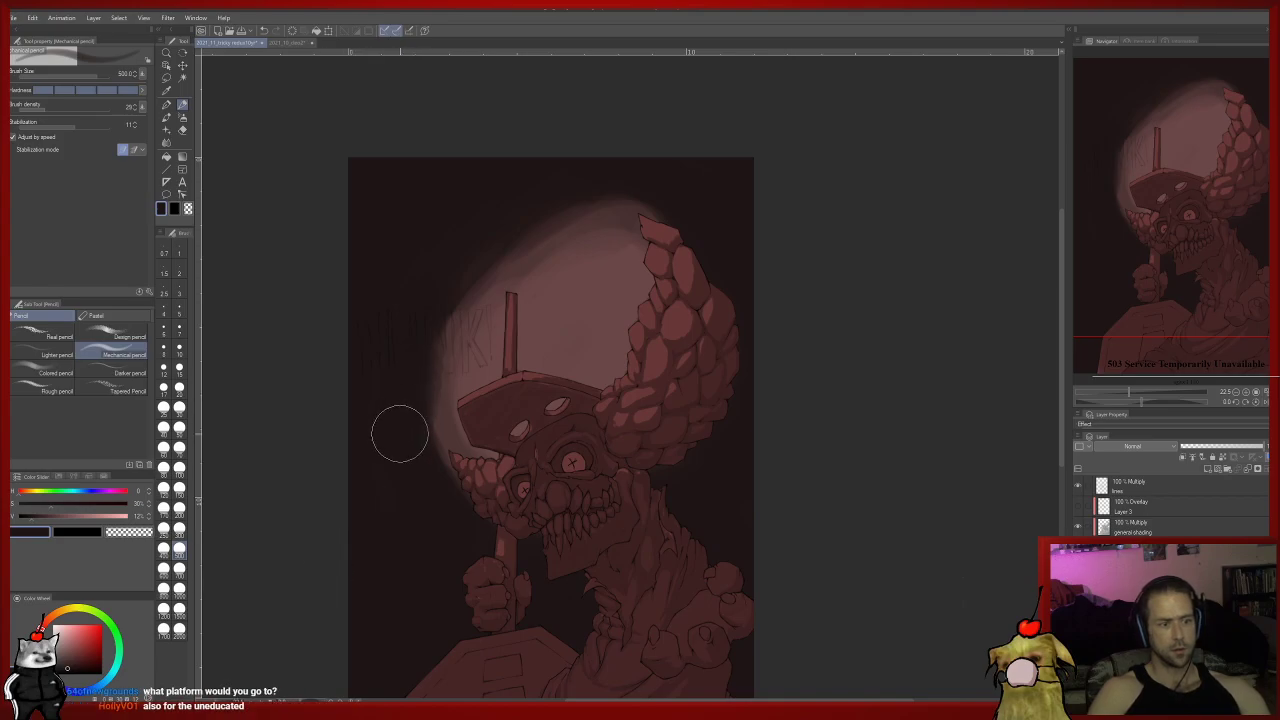
Paint a bright pink highlight in the middle of the glow between the pole and the large horn.
left_click(560, 351, "alt")
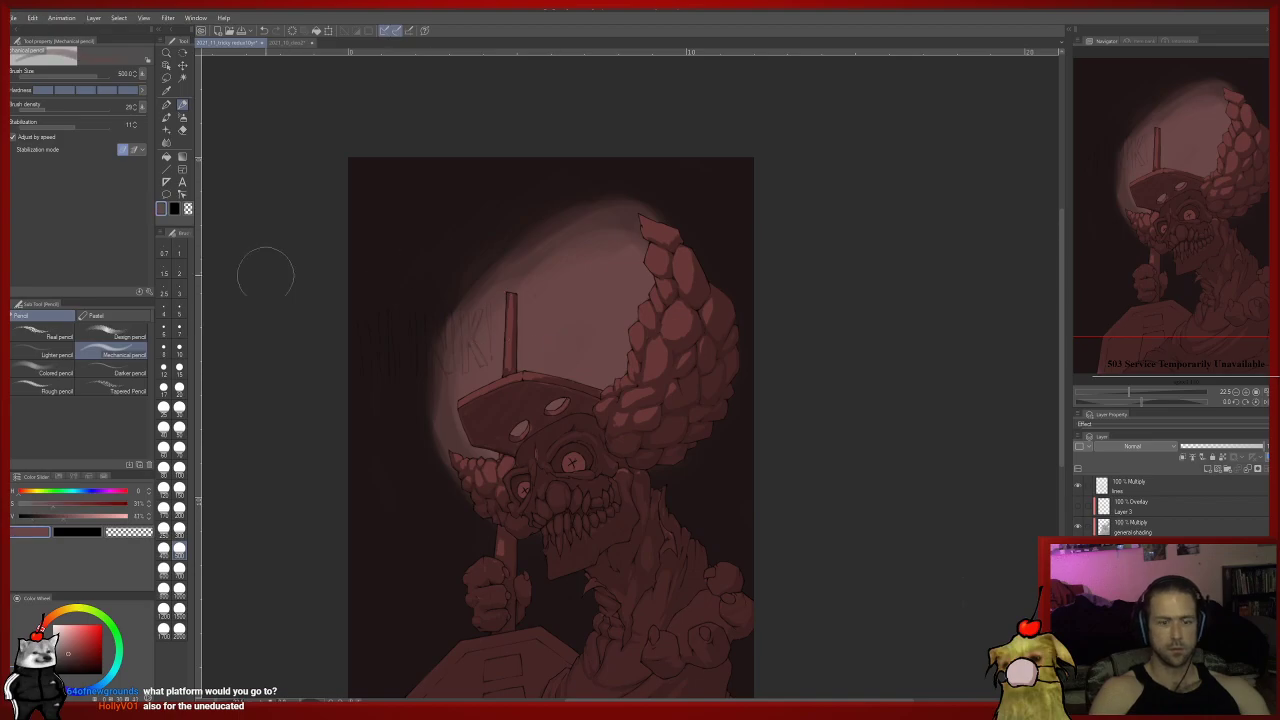
left_click_drag(68, 650, 70, 638)
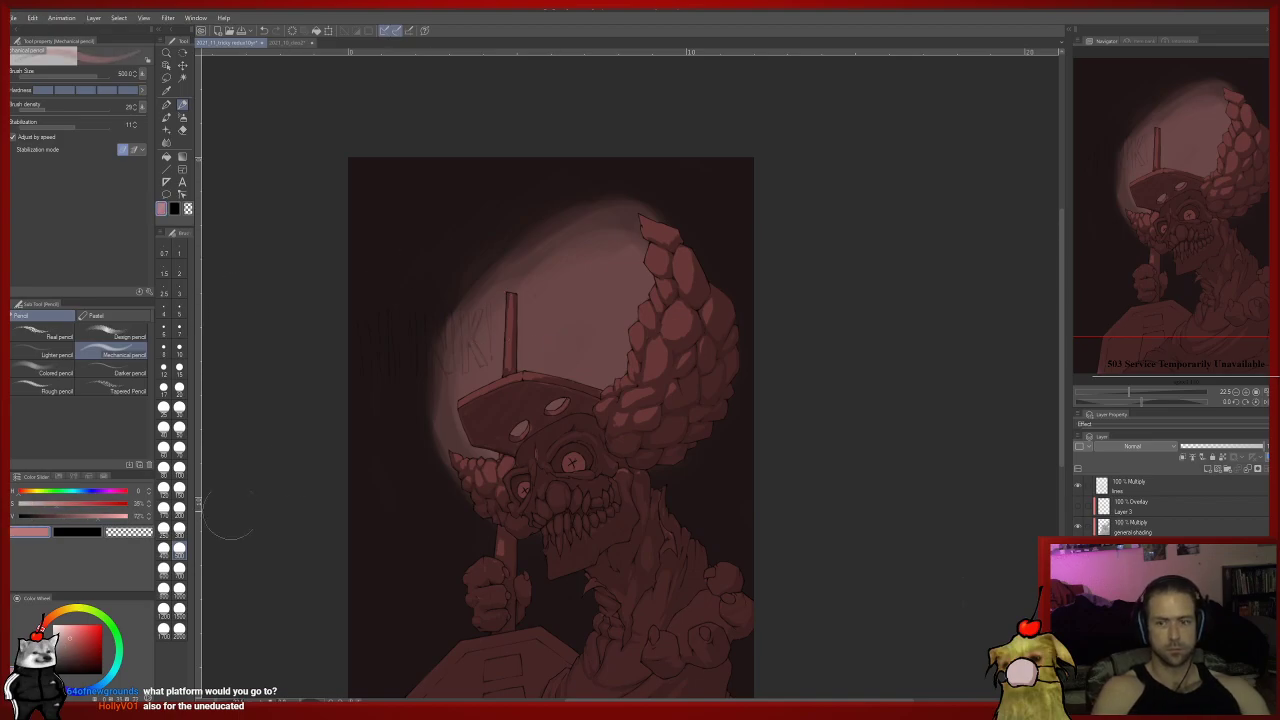
mouse_move(534, 346)
left_mouse_down()
mouse_move(557, 278)
mouse_move(566, 345)
mouse_move(597, 310)
left_mouse_up()
key("ctrl+z")
mouse_move(591, 257)
left_mouse_down()
mouse_move(522, 341)
mouse_move(557, 255)
mouse_move(588, 262)
mouse_move(592, 303)
left_mouse_up()
key("ctrl+z")
key("ctrl+z")
key("ctrl+z")
Soften the pink highlight's edges with the Blend tool and Mechanical pencil strokes in reds sampled from the glow.
key("j")
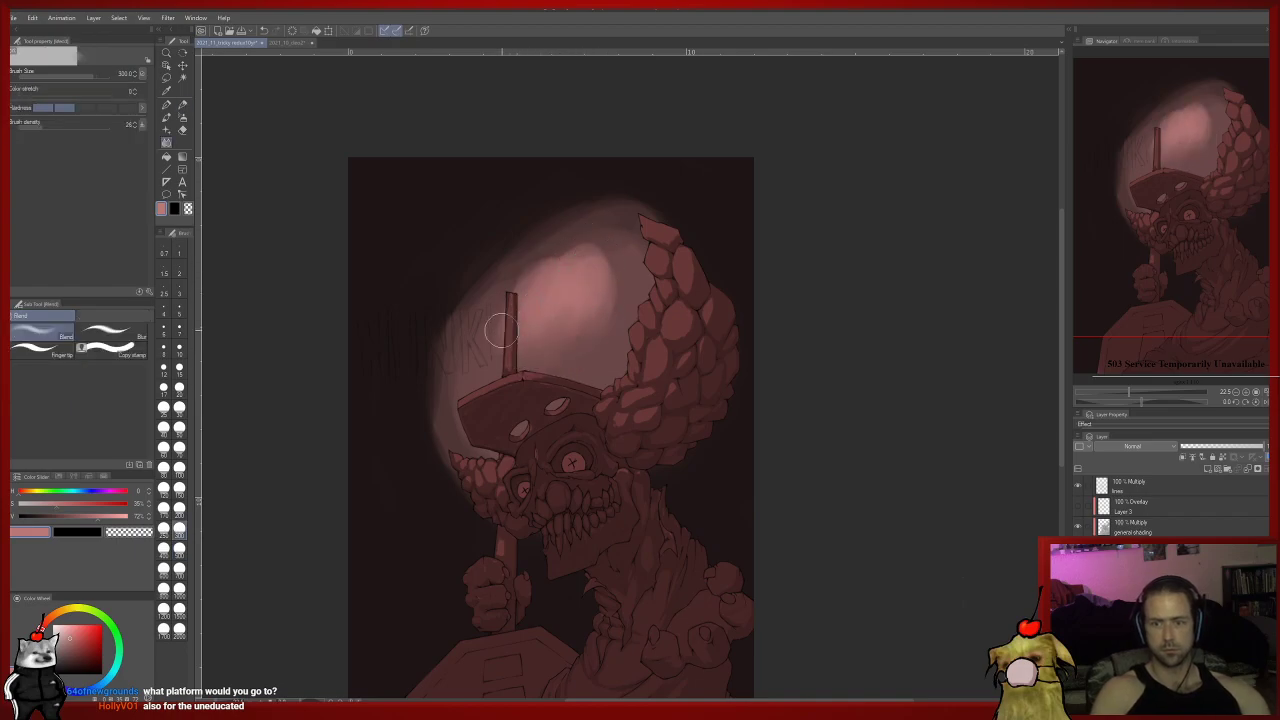
key("p")
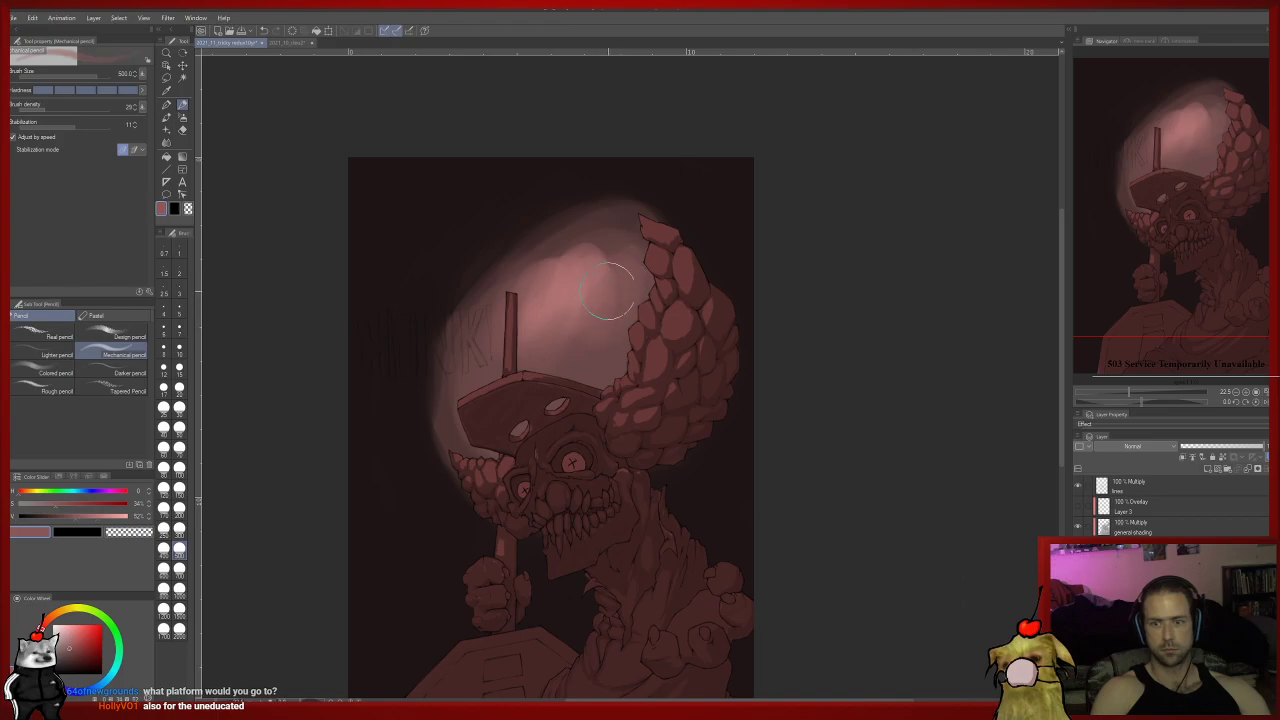
left_click(563, 275, "alt")
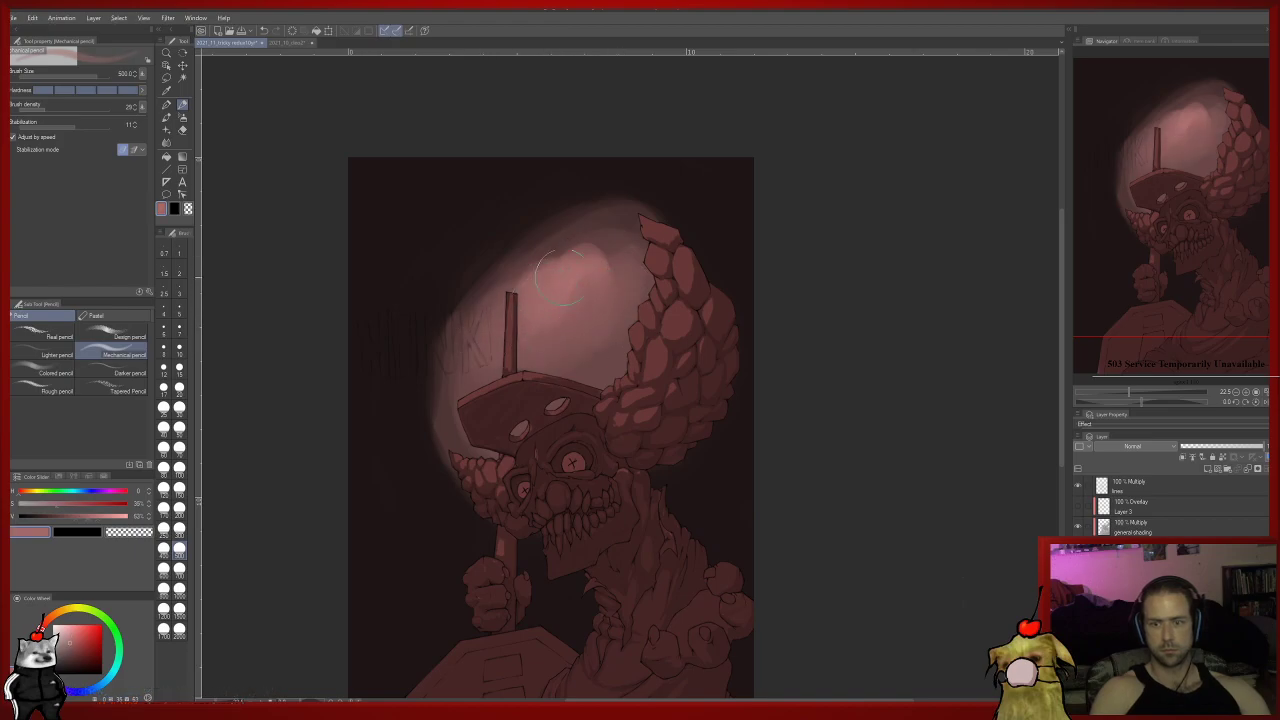
left_click(596, 284, "alt")
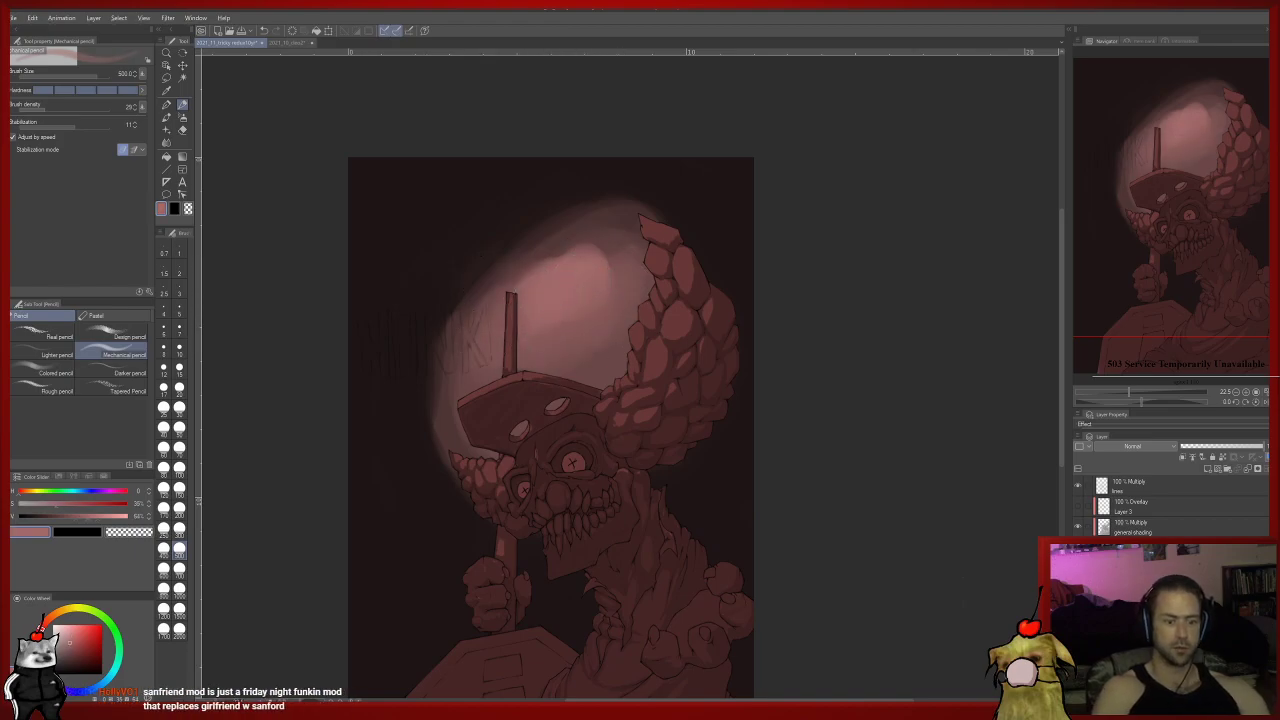
Build up cloudy lighter pink patches across the glow and small spots on its outer edge with the Mechanical pencil at brush size 300.
left_click(180, 528)
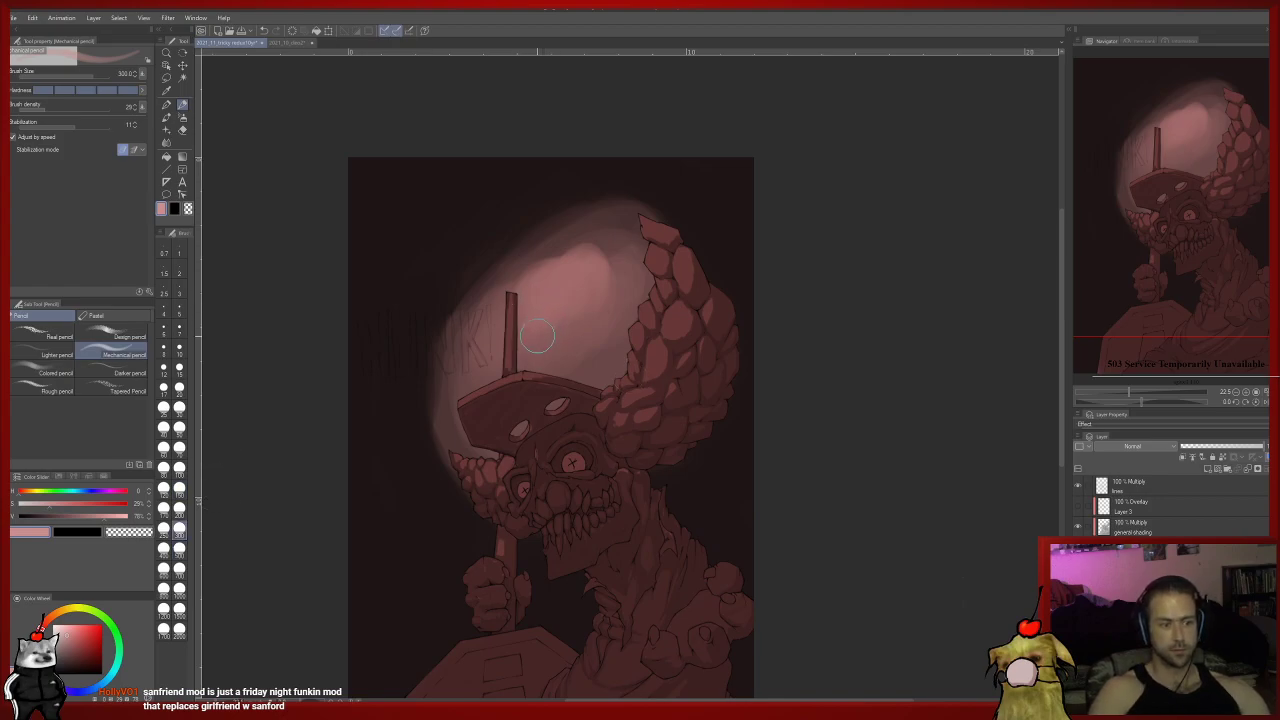
mouse_move(520, 318)
left_mouse_down()
mouse_move(585, 256)
mouse_move(596, 288)
mouse_move(607, 259)
mouse_move(536, 325)
mouse_move(607, 244)
mouse_move(576, 241)
mouse_move(508, 305)
left_mouse_up()
left_click(615, 298, "alt")
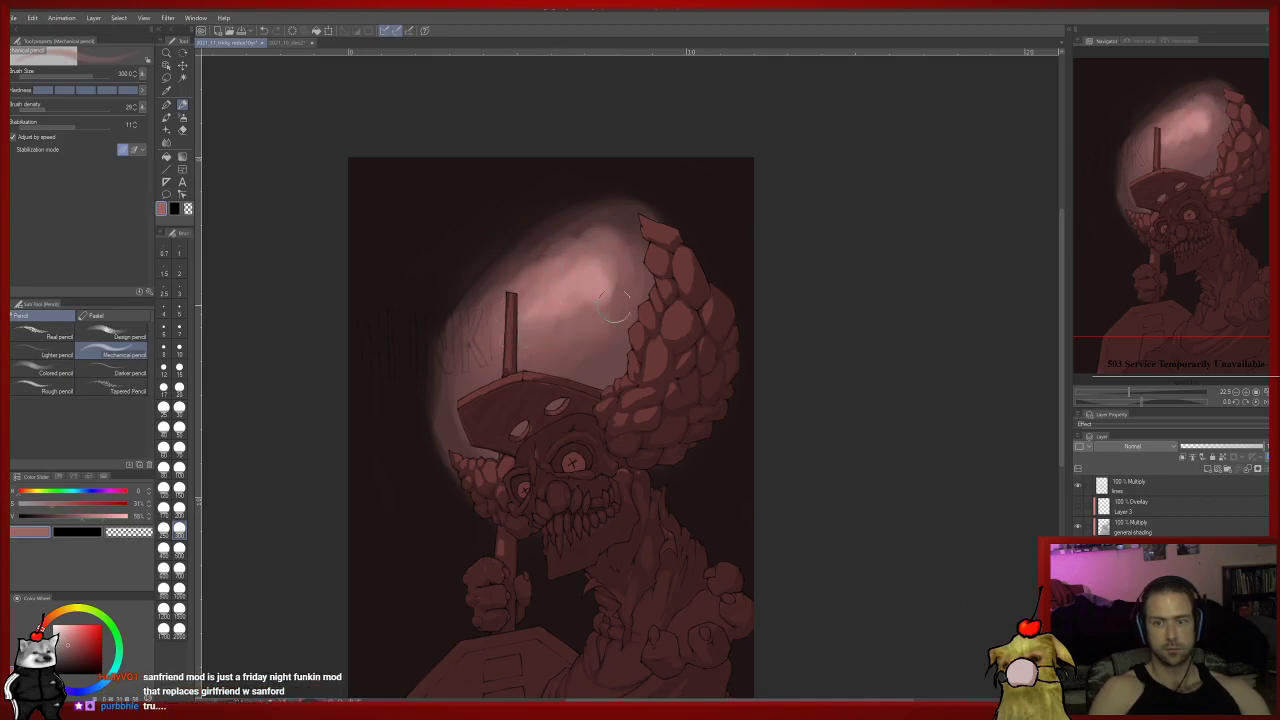
mouse_move(451, 316)
left_mouse_down()
mouse_move(414, 341)
mouse_move(422, 377)
mouse_move(423, 337)
left_mouse_up()
mouse_move(607, 272)
left_mouse_down()
mouse_move(628, 218)
mouse_move(634, 242)
left_mouse_up()
left_click_drag(505, 268, 495, 251)
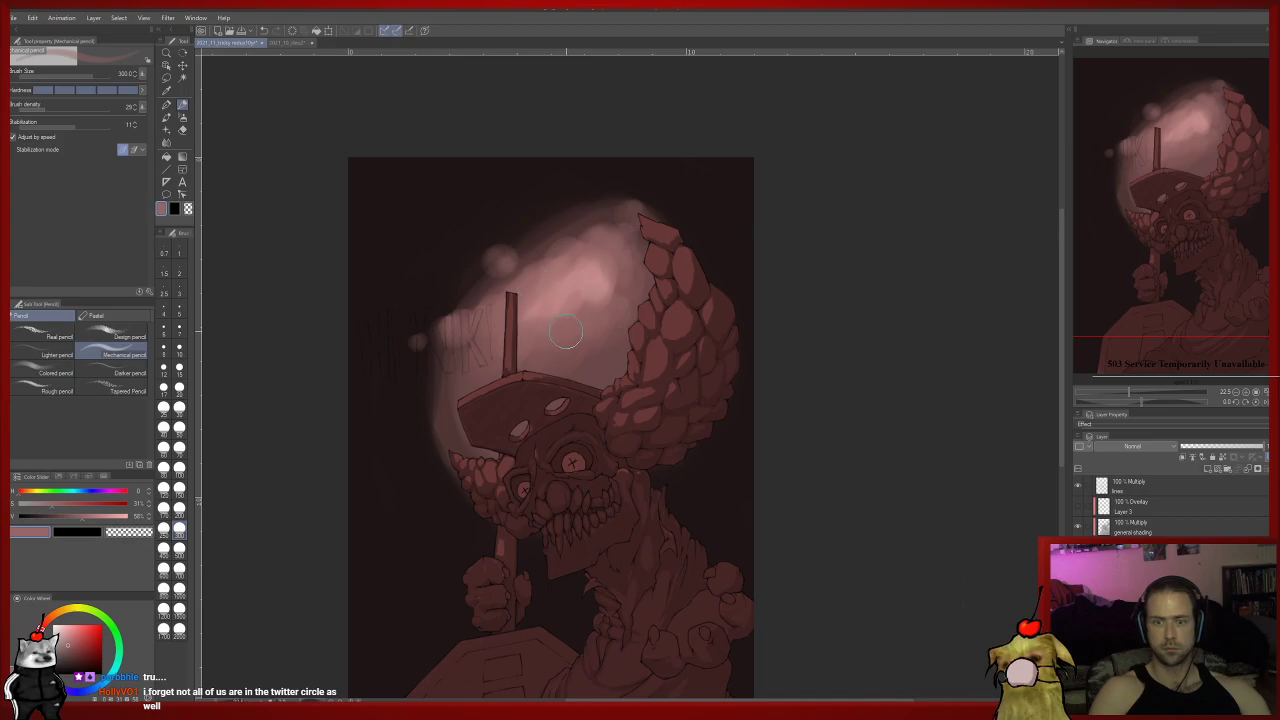
left_click_drag(569, 338, 546, 249)
left_click_drag(605, 320, 602, 294)
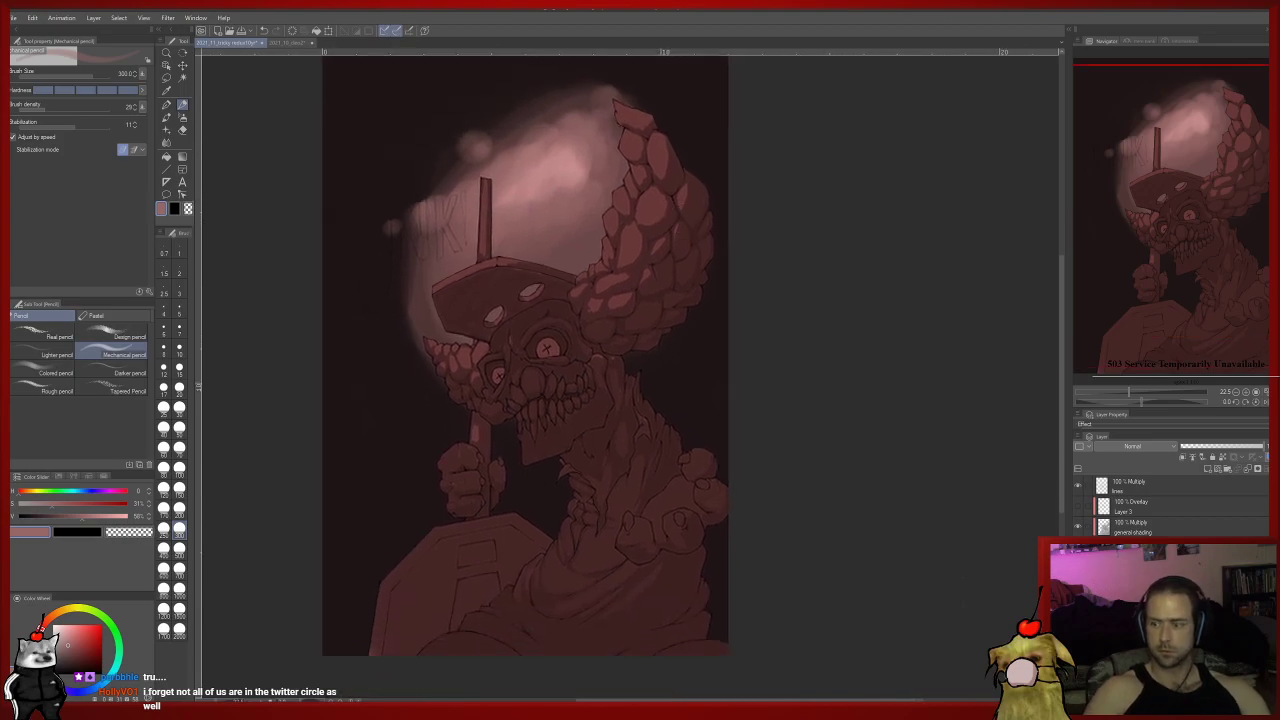
Show the hidden Overlay layer with the glowing red eyes and rename it "spooky eyes".
left_click(1150, 527)
left_click(1077, 506)
left_click(1077, 506)
left_click(1077, 506)
left_click(1150, 506)
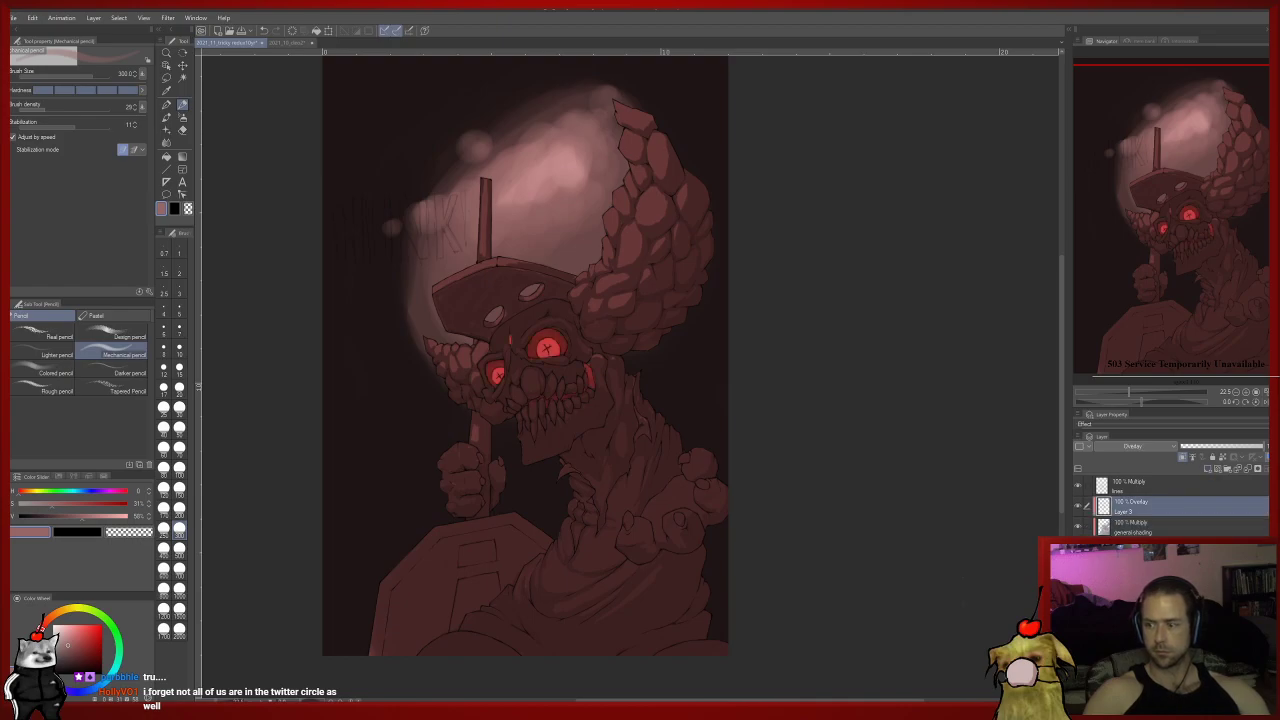
double_click(1124, 511)
type("light")
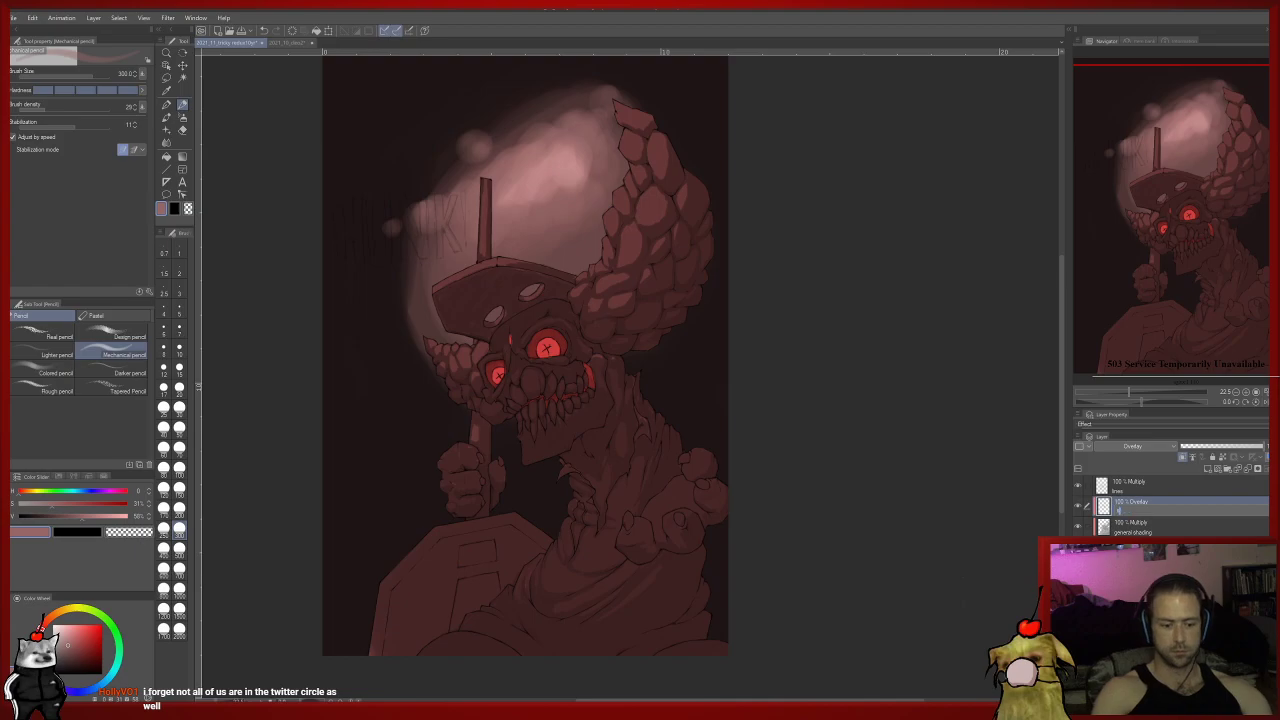
type("ky")
key("Return")
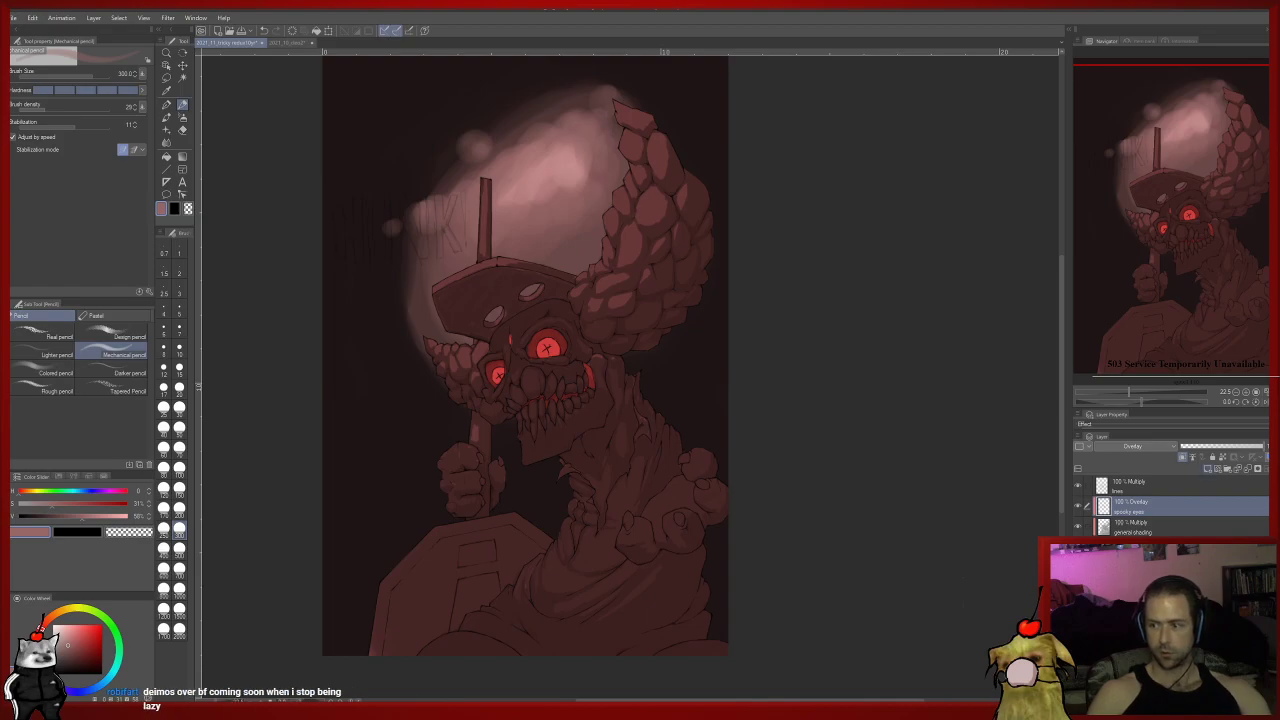
Create a new layer above the spooky eyes layer and try a stroke down the neck in pink sampled from the glow.
key("ctrl+shift+n")
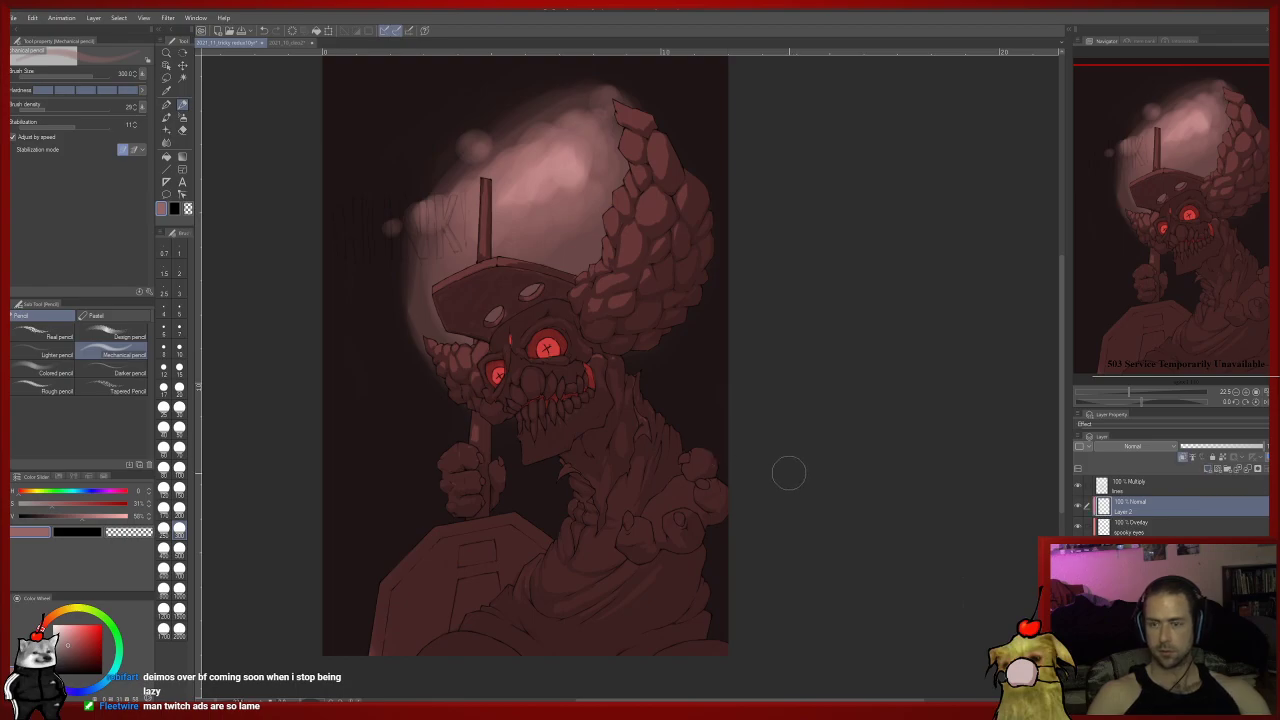
left_click(1130, 568)
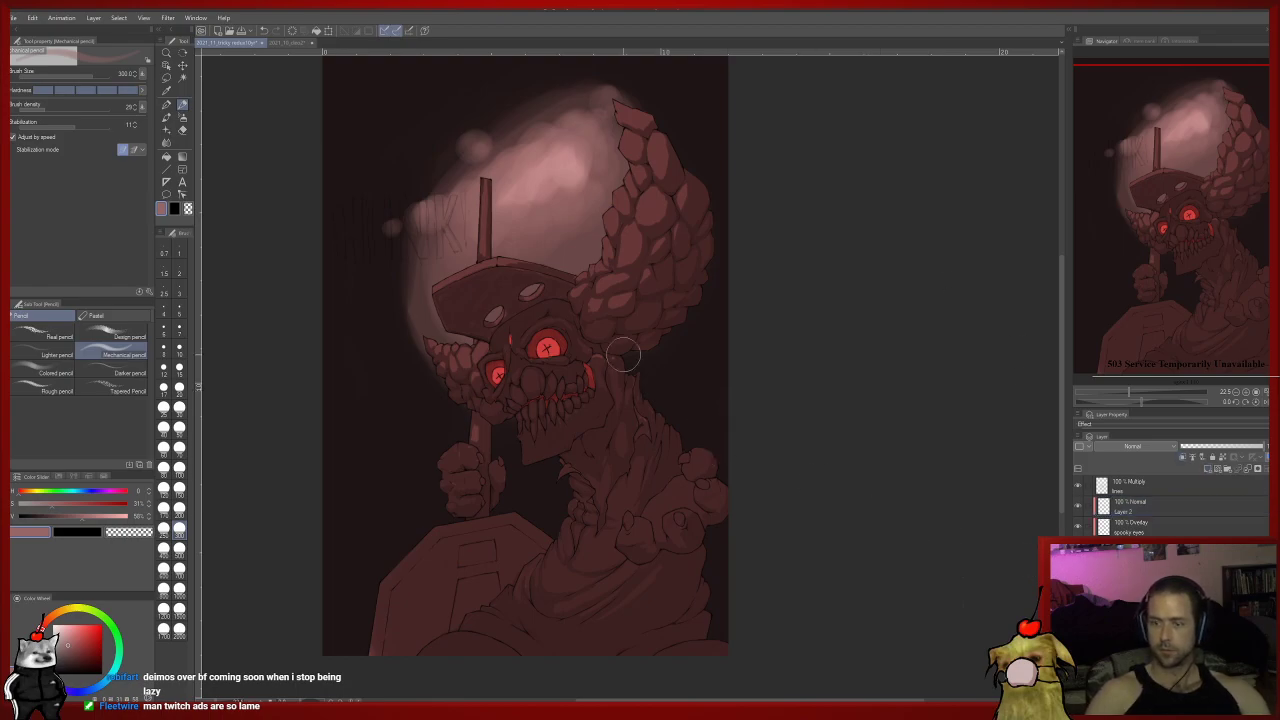
left_click(564, 208, "alt")
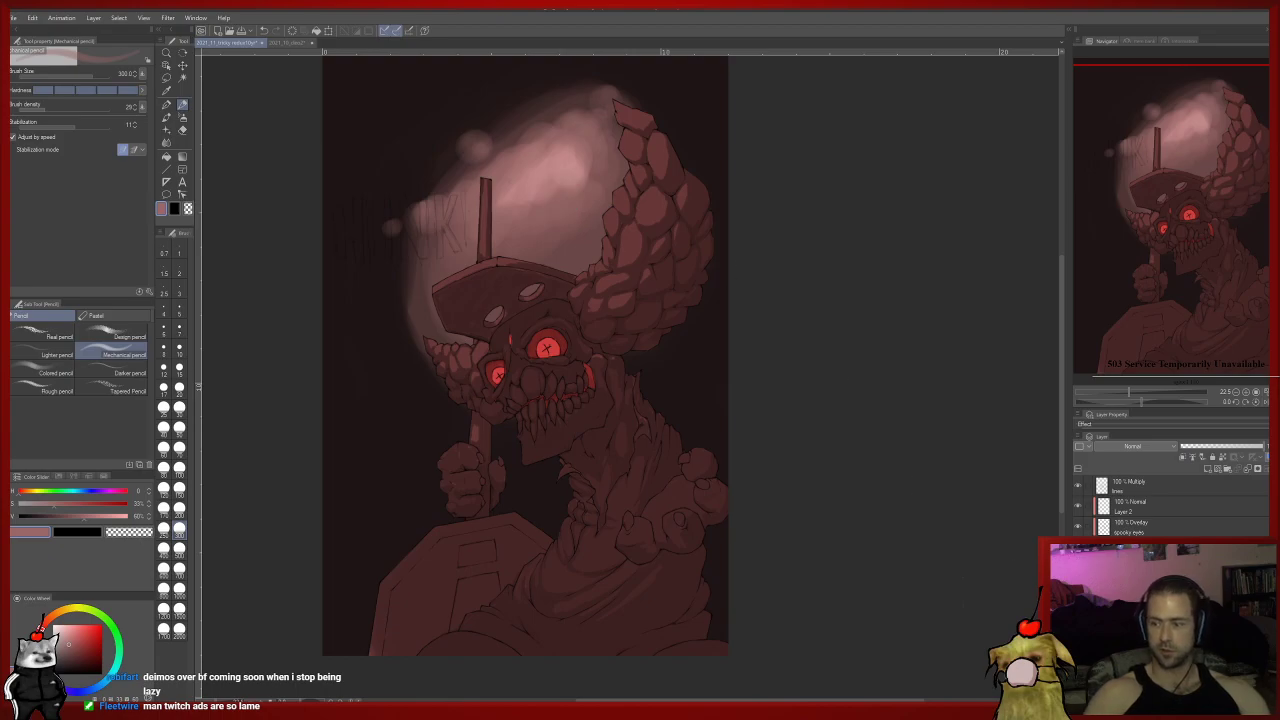
left_click(1140, 507)
mouse_move(624, 362)
left_mouse_down()
mouse_move(602, 426)
mouse_move(638, 640)
left_mouse_up()
key("ctrl+z")
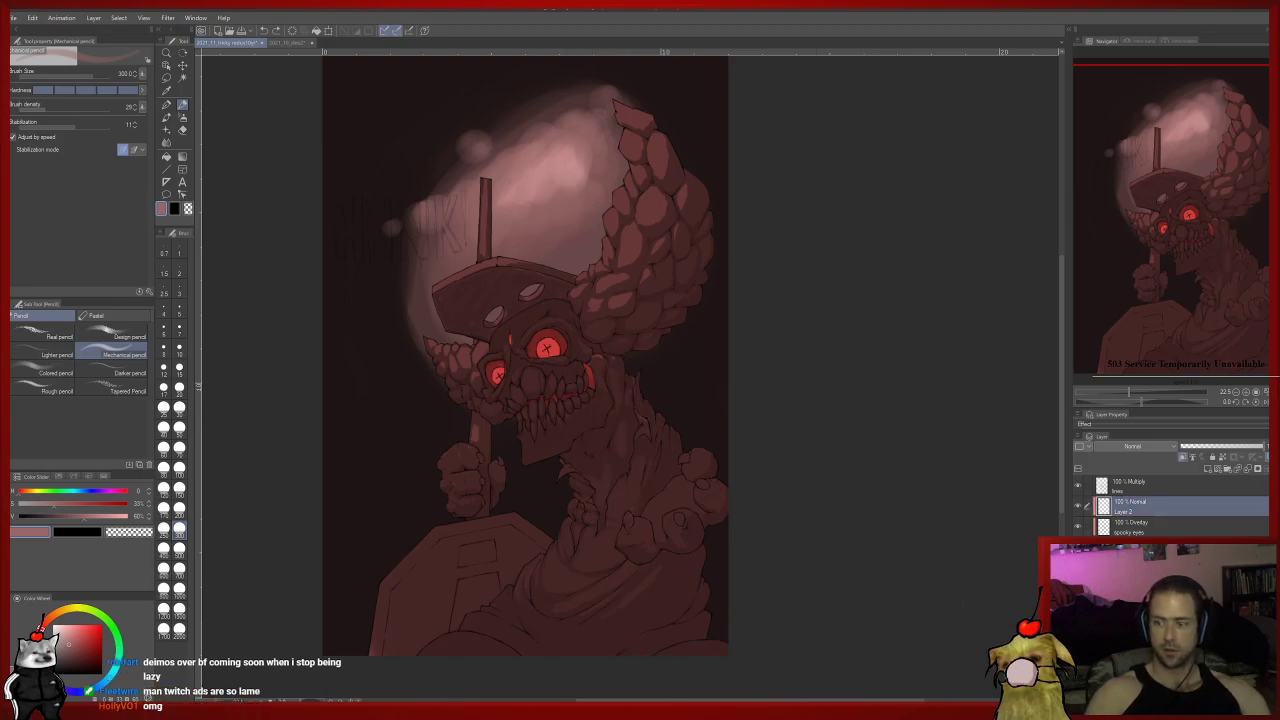
Set the new layer's blending mode to Add (Glow) and try a stroke across the shoulder growths.
double_click(1126, 511)
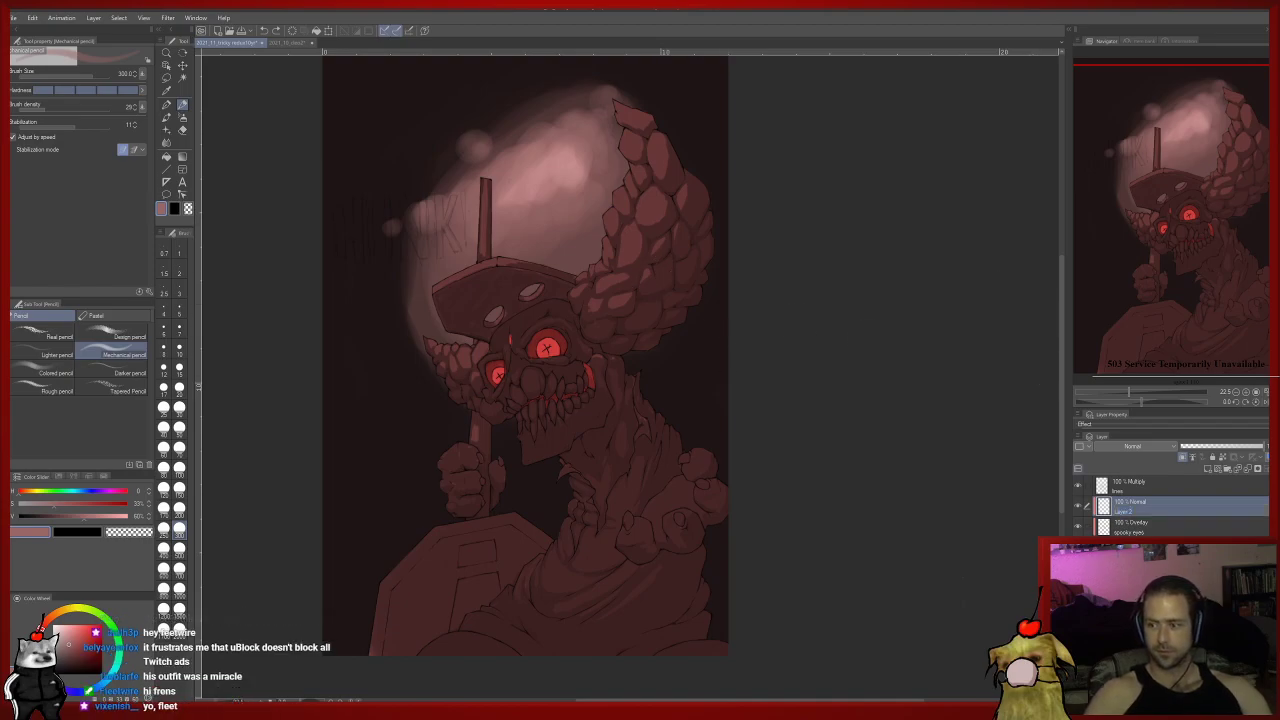
left_click(1133, 446)
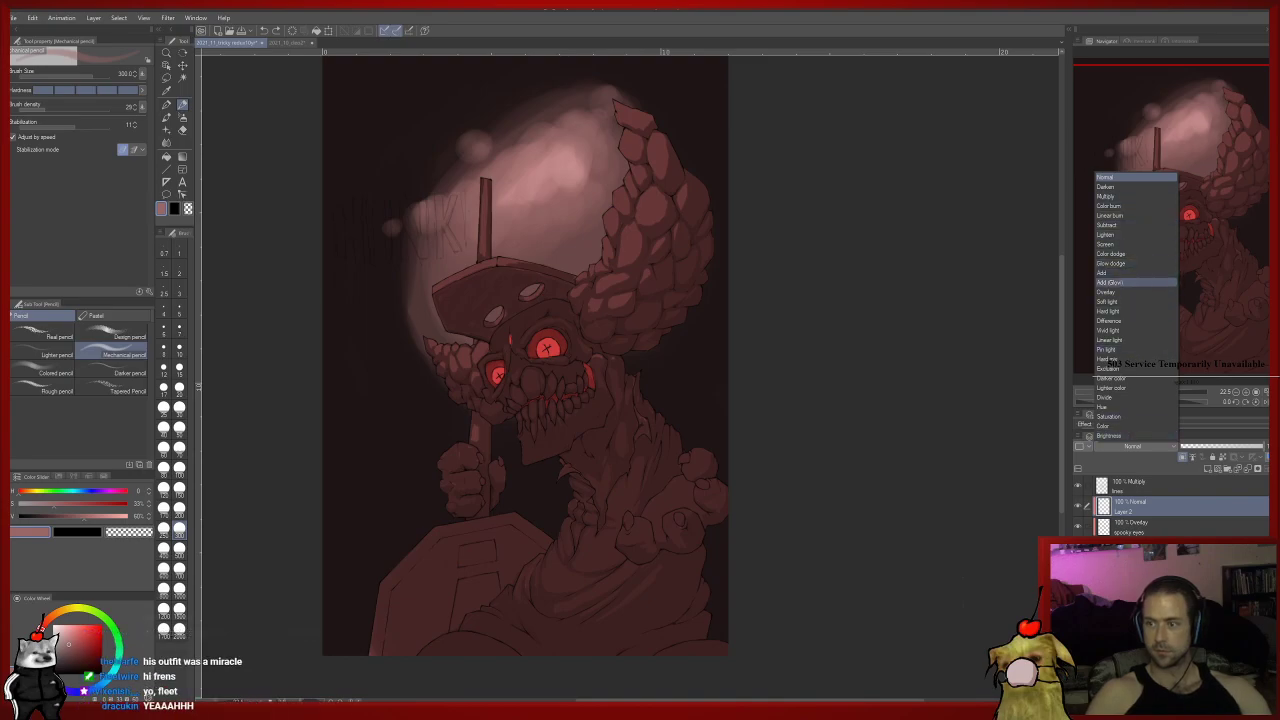
left_click(1110, 282)
left_click_drag(685, 475, 590, 530)
key("ctrl+z")
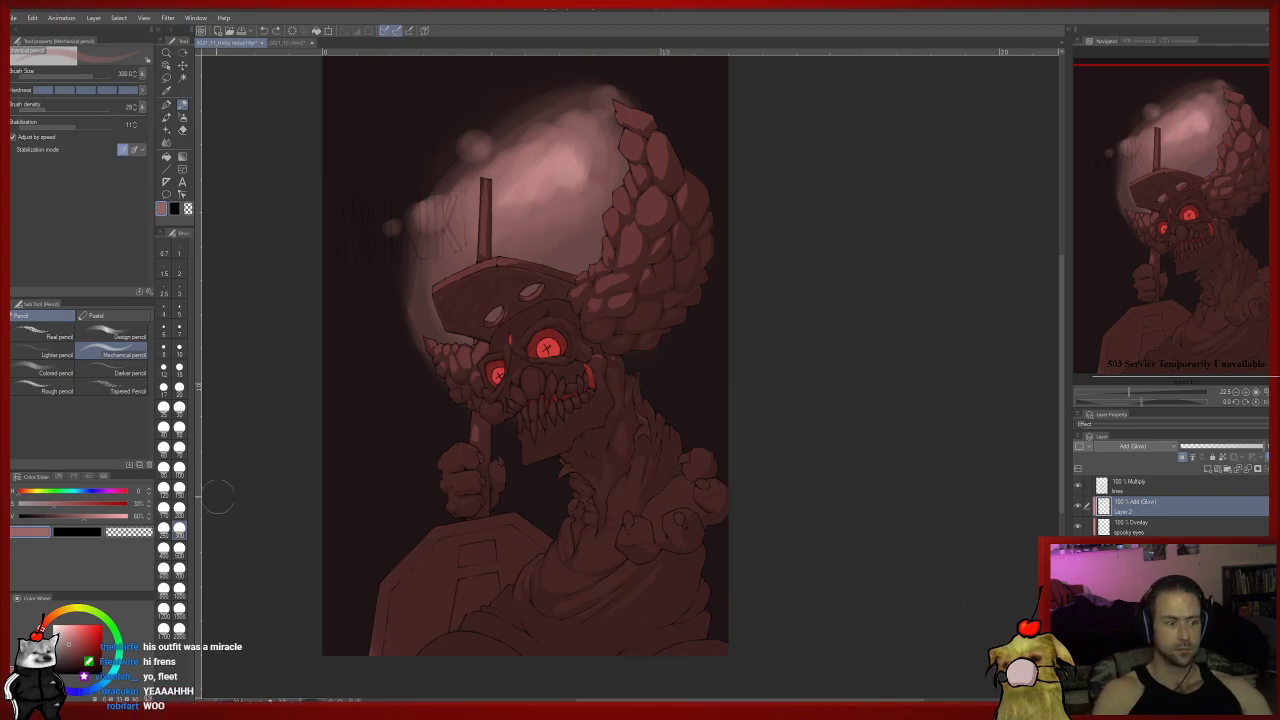
Darken the drawing colour to a very dark red and try a broad stroke over the figure on the Add (Glow) layer.
scroll(262, 447, "up", 1)
left_click(69, 658)
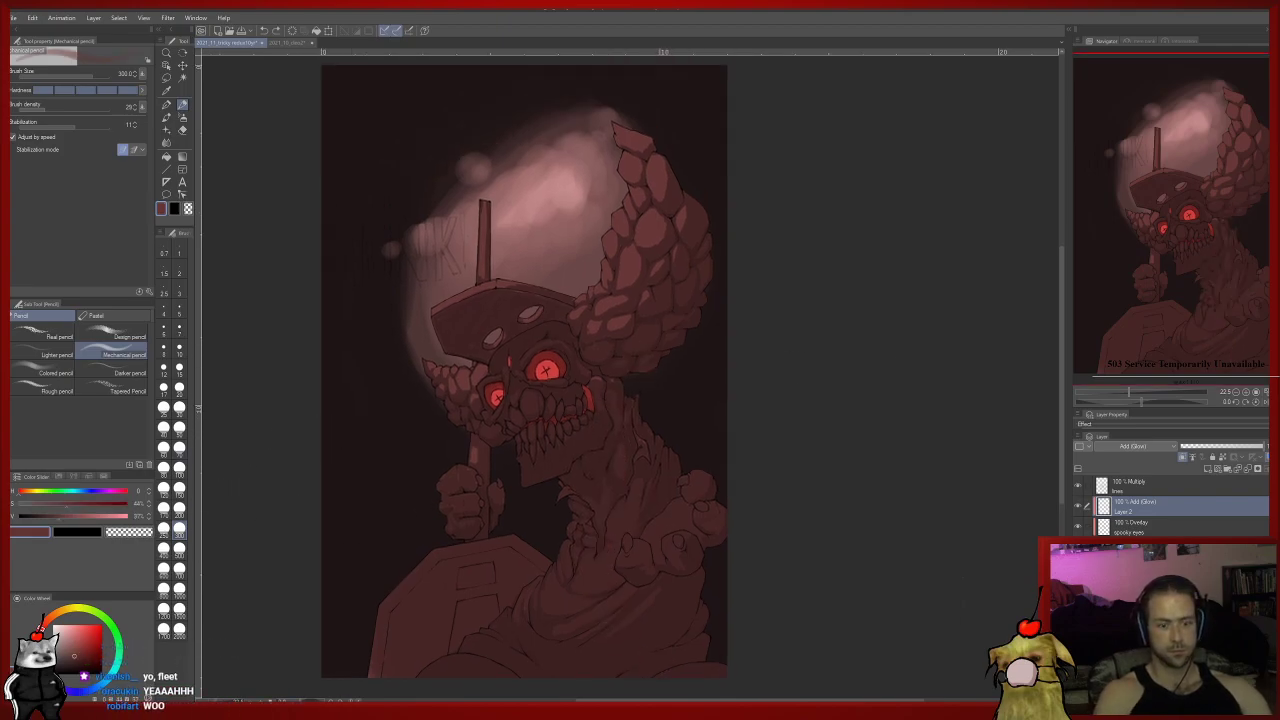
left_click(68, 663)
left_click_drag(466, 383, 610, 652)
key("ctrl+z")
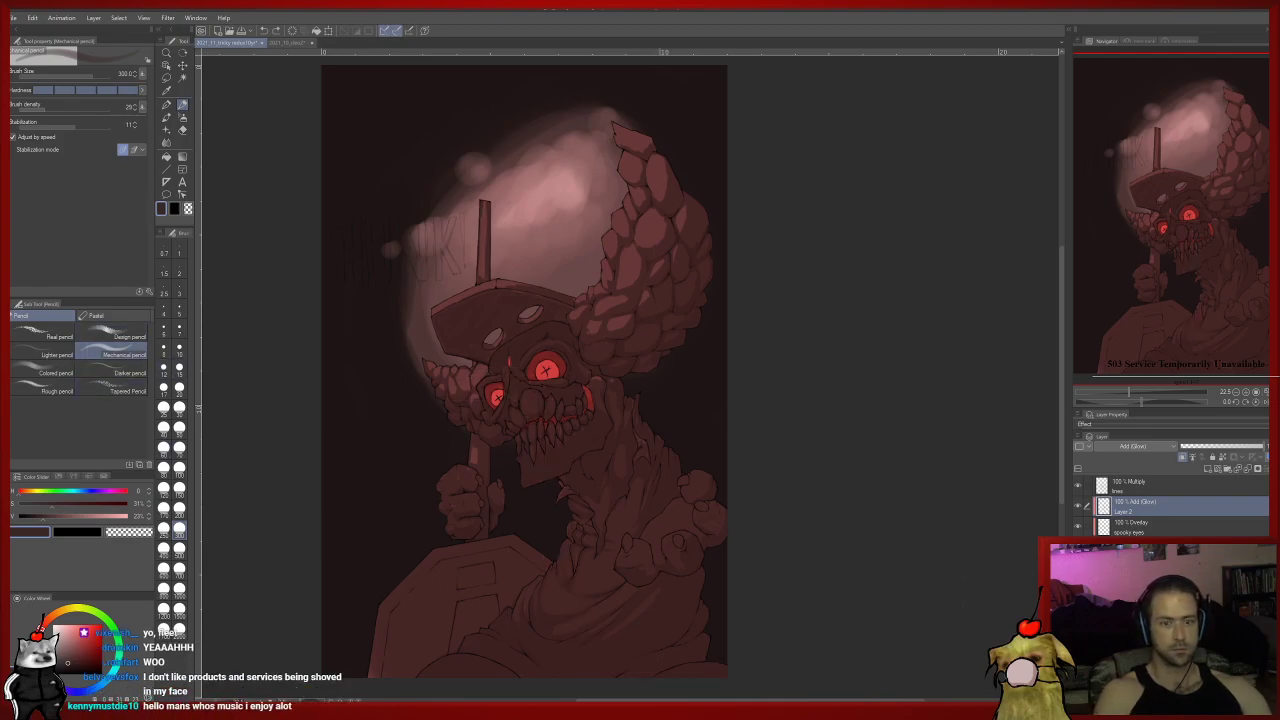
Paint rim highlights on the spikes along the back of the neck with the Mechanical pencil at brush size 30.
left_click(179, 350)
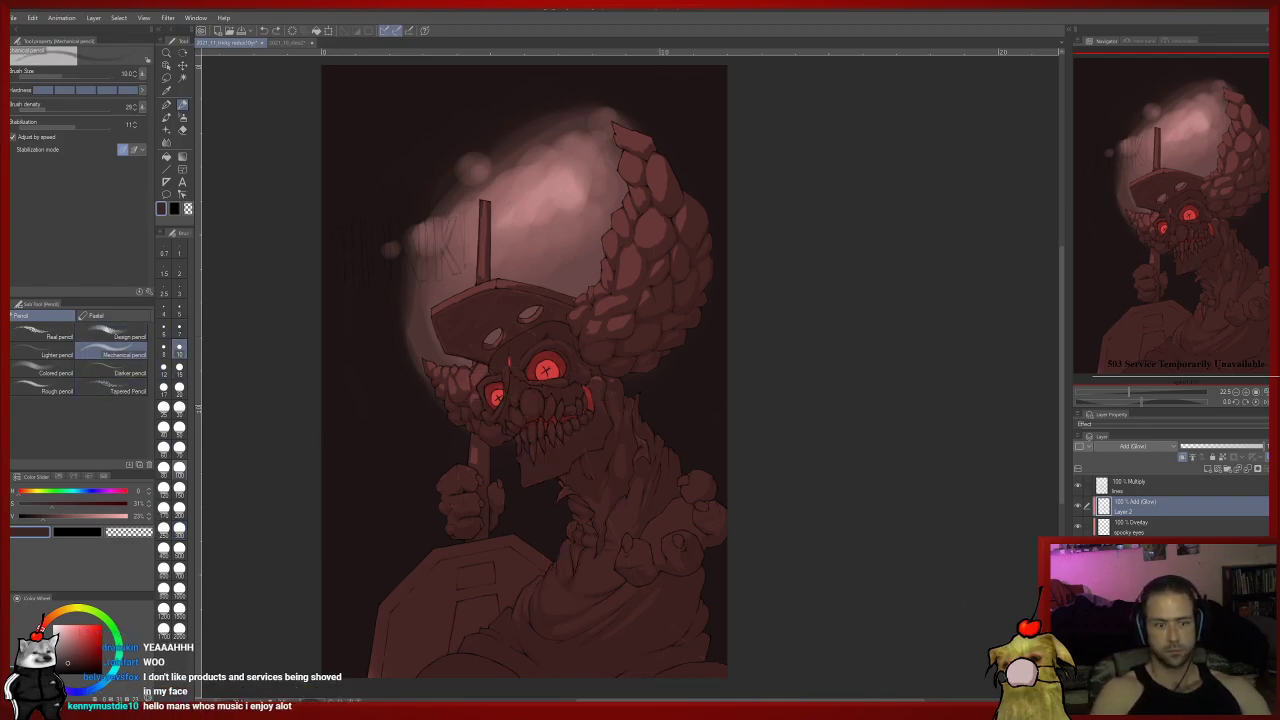
left_click(179, 408)
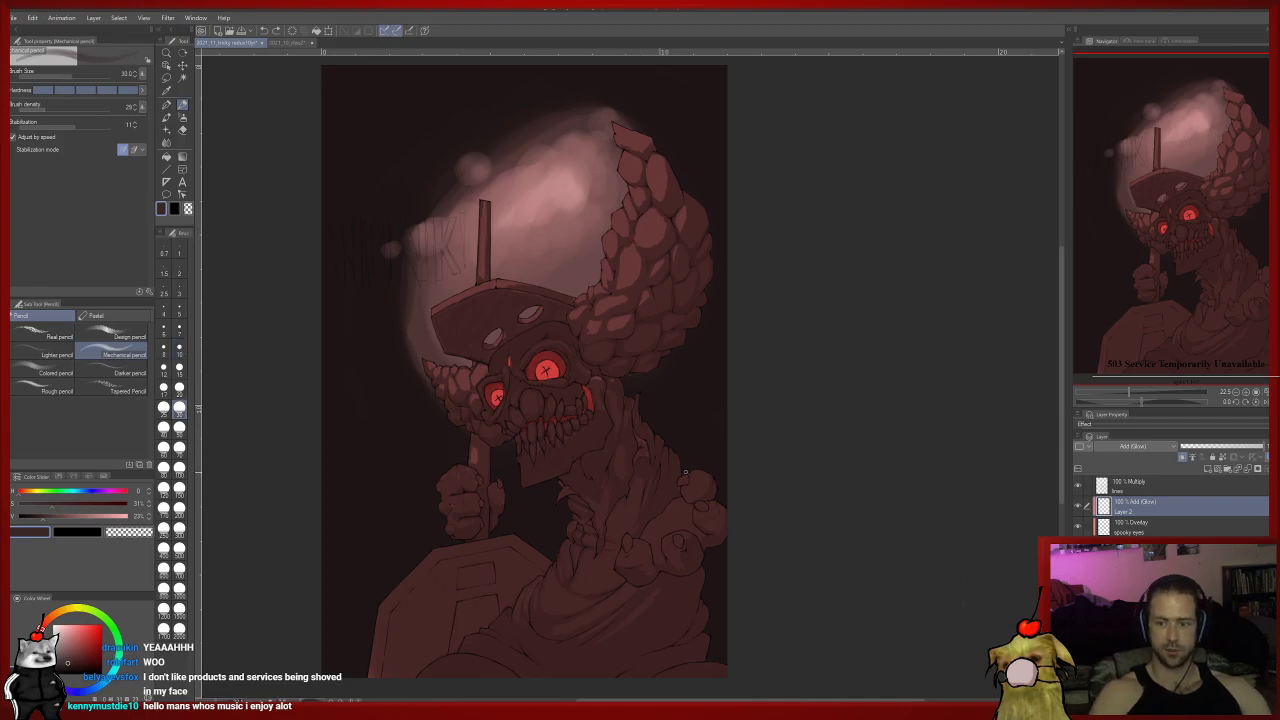
scroll(686, 406, "up", 3)
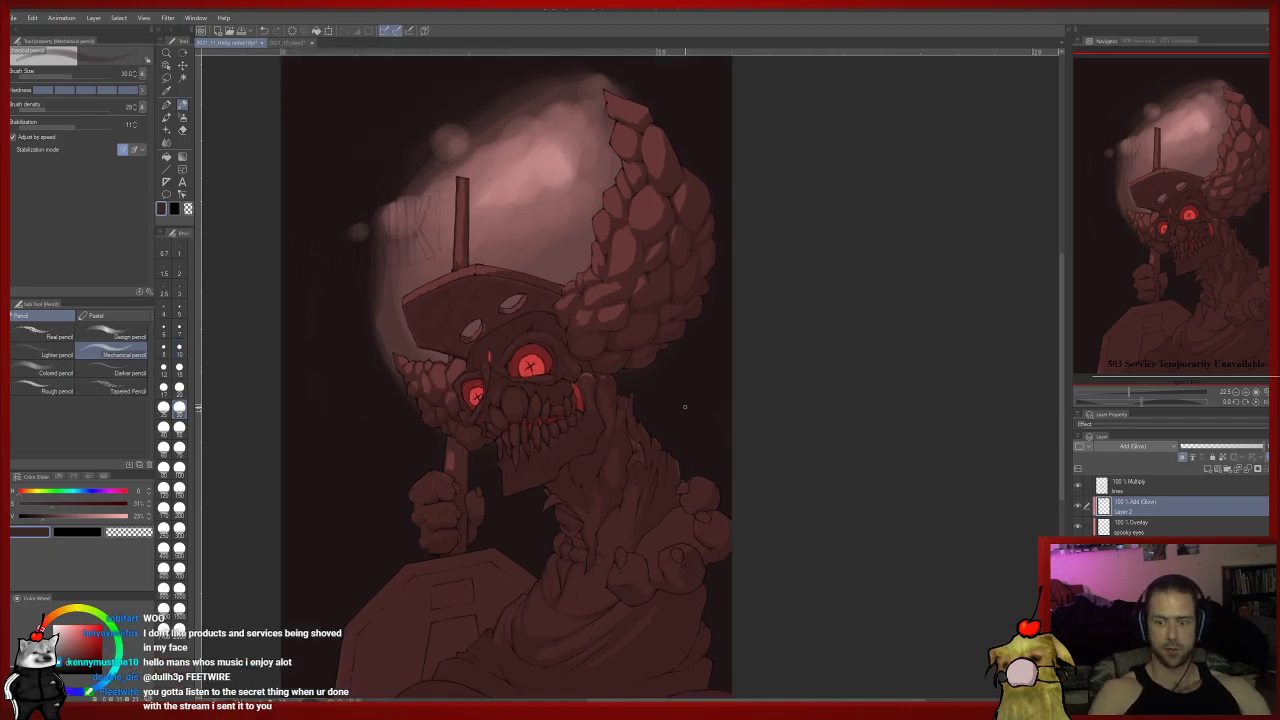
left_click_drag(635, 353, 648, 357)
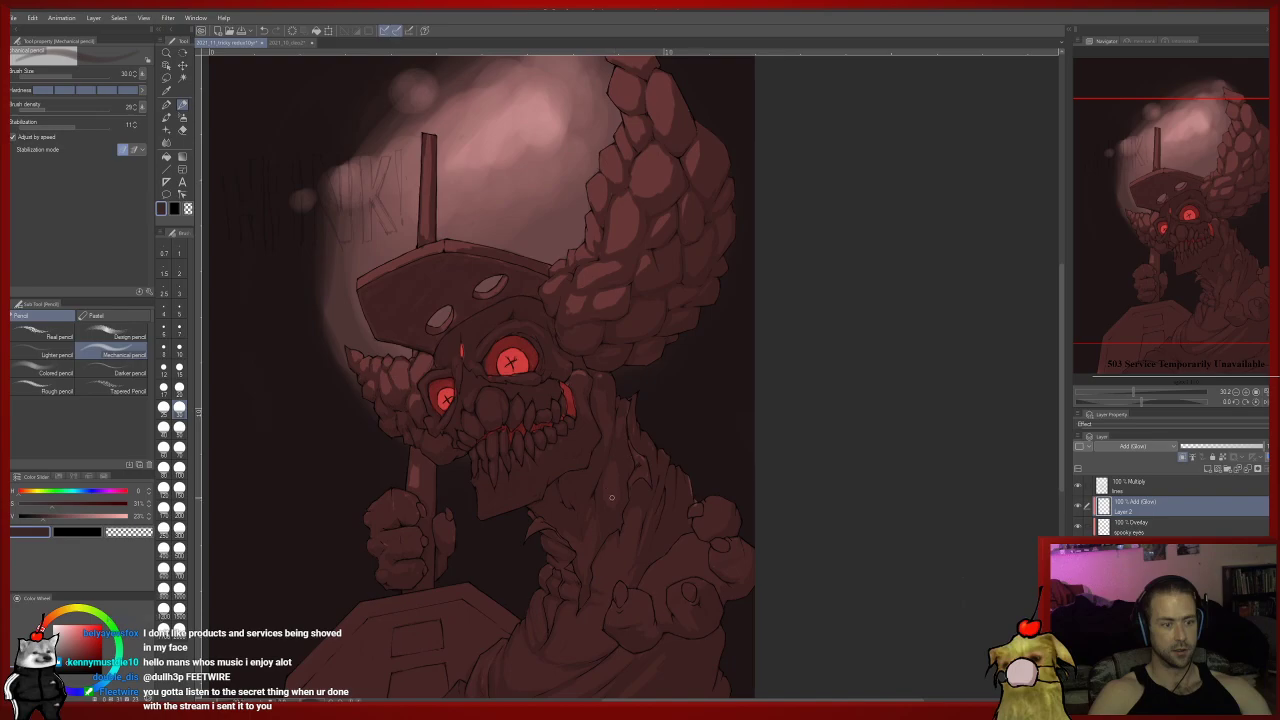
Refine the neck-spike highlights at brush size 20 and paint thin rim highlights along the lower edges of both horns.
left_click(179, 388)
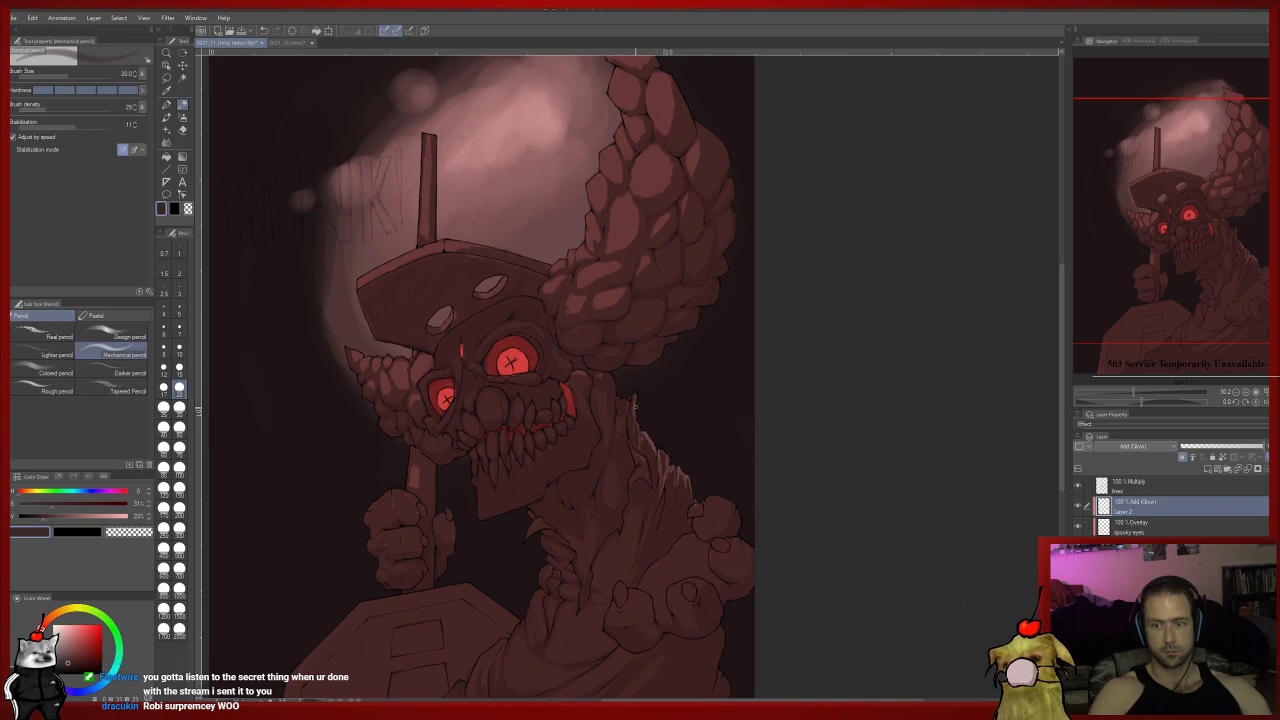
left_click_drag(629, 398, 587, 421)
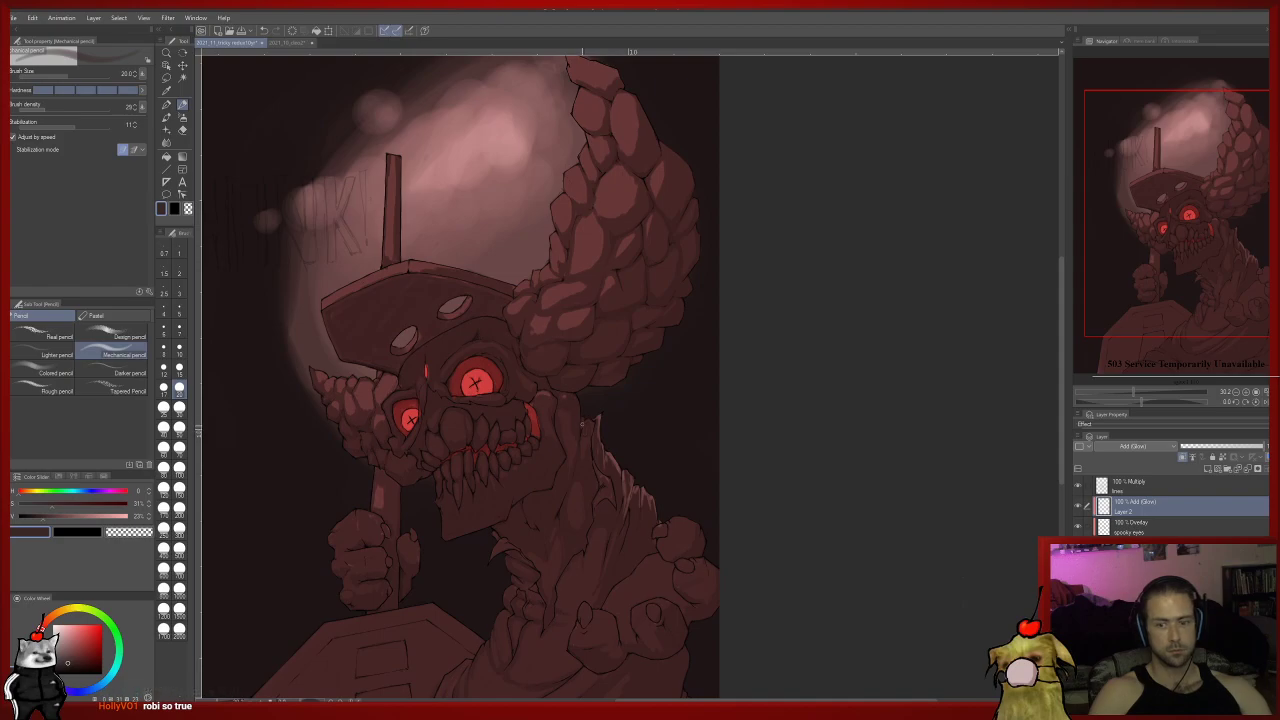
left_click_drag(584, 393, 593, 440)
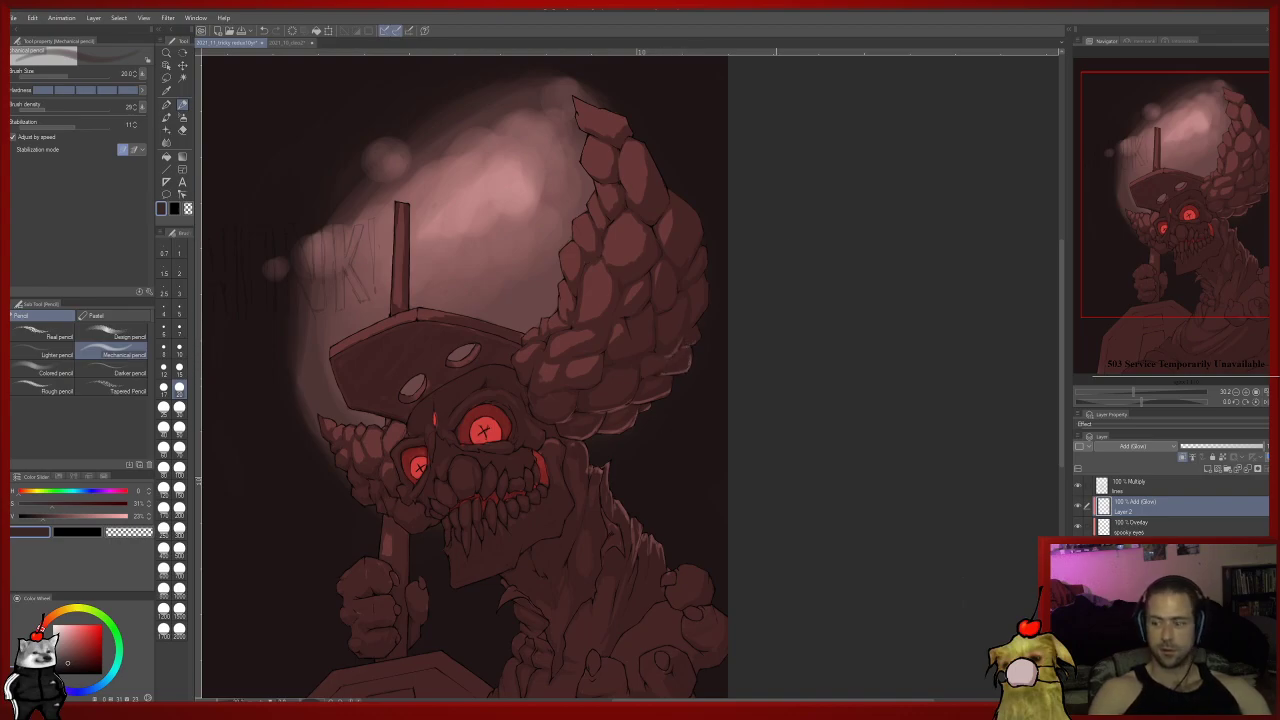
scroll(730, 283, "down", 3)
scroll(758, 298, "up", 3)
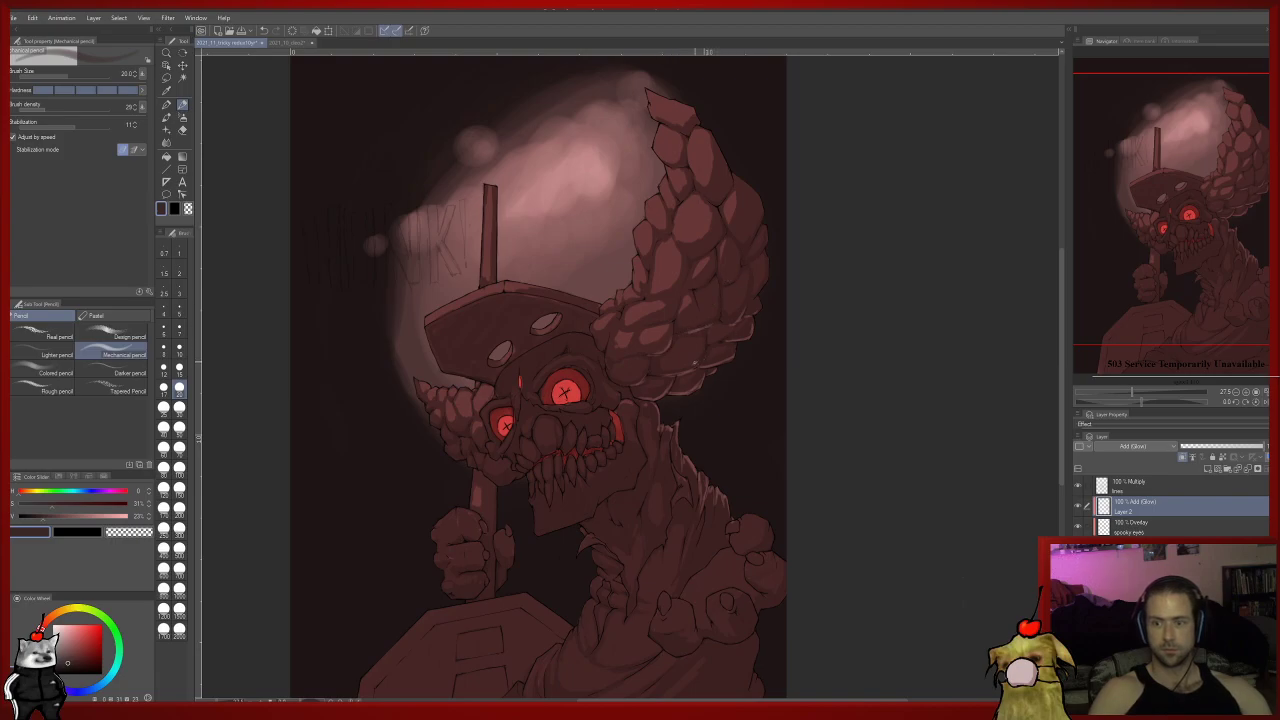
left_click_drag(520, 477, 559, 423)
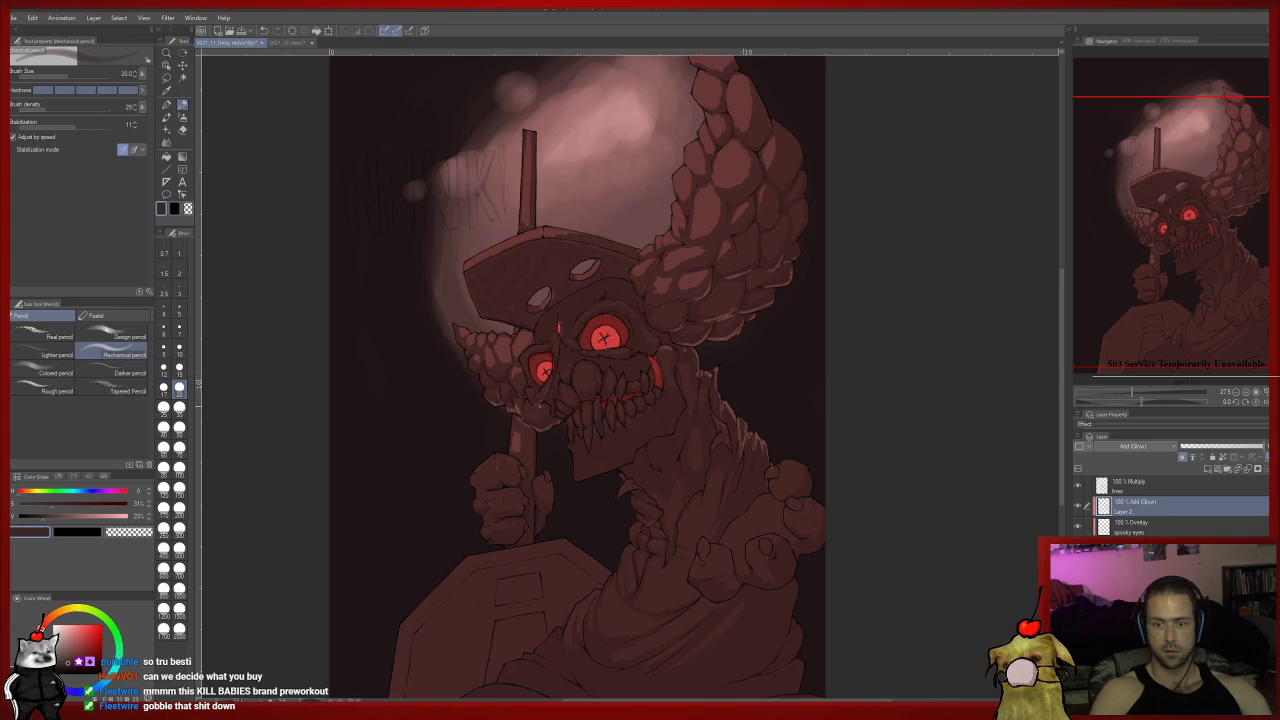
Paint thin glow highlights along the jaw and cheek edges, cleaning them up with the Soft eraser.
key("e")
key("p")
key("e")
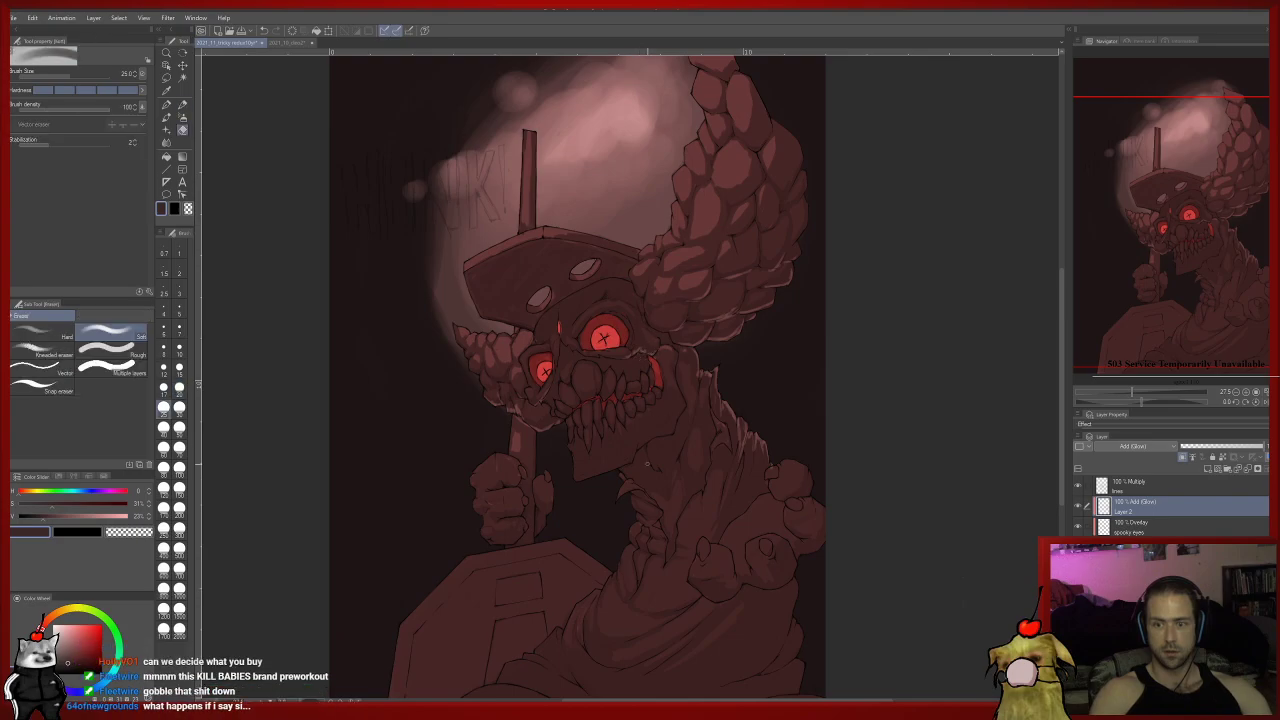
key("p")
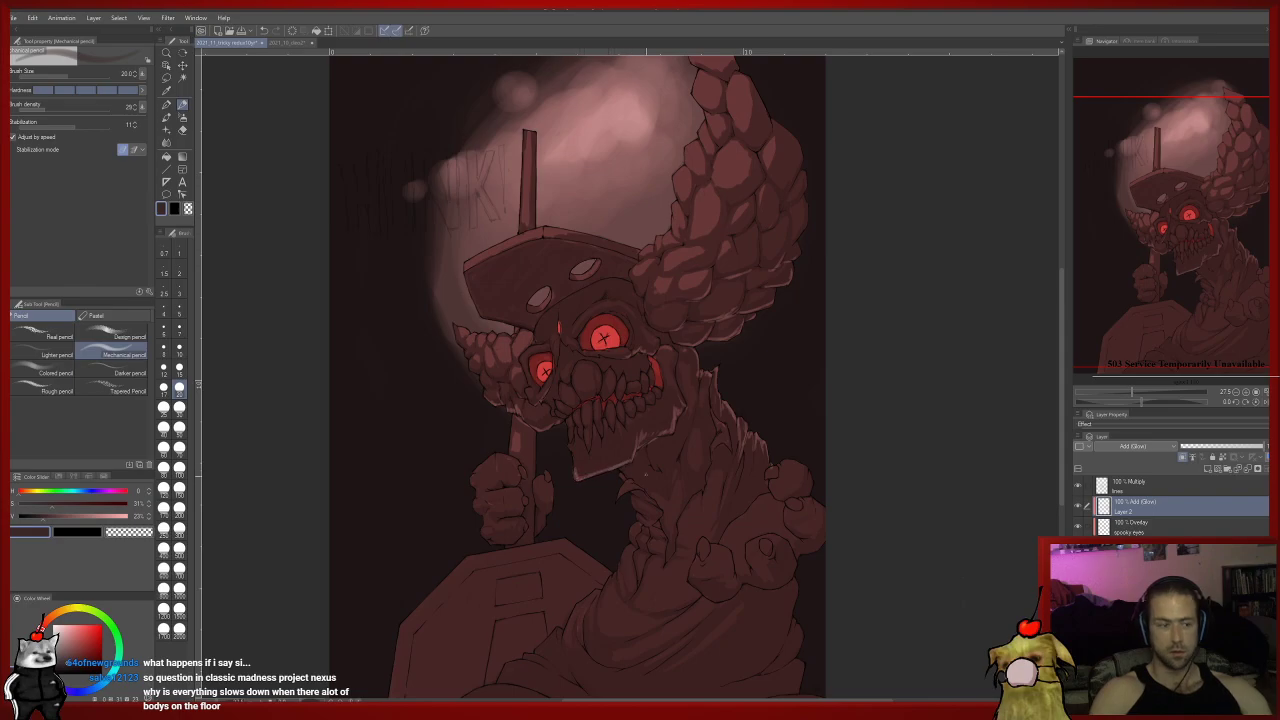
left_click_drag(764, 255, 671, 257)
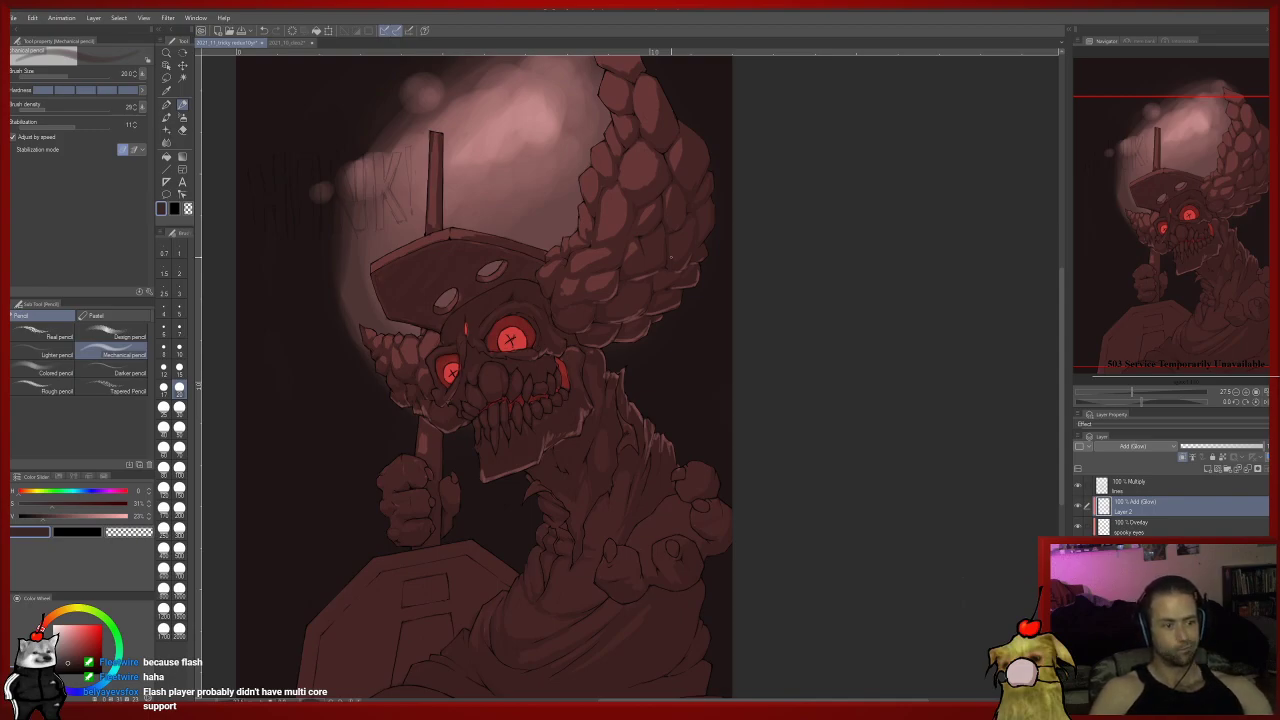
left_click_drag(488, 434, 495, 484)
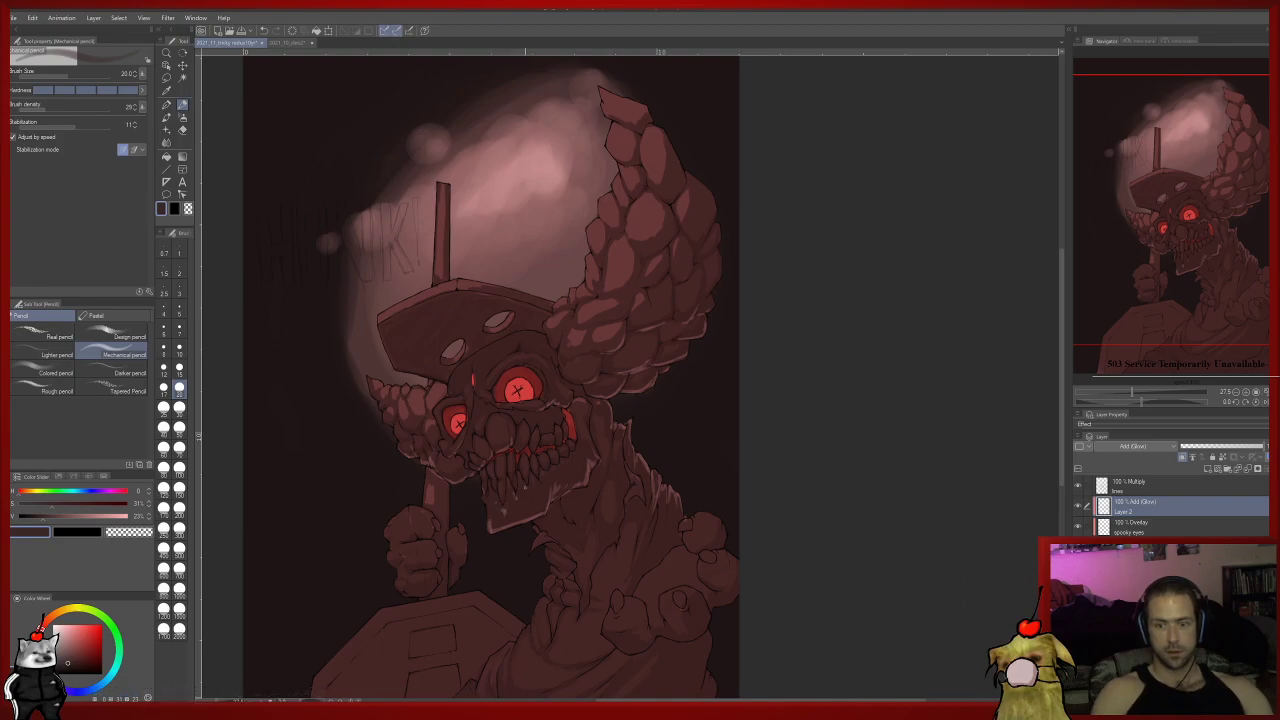
Clean up the stray highlight marks on the chin with the Soft eraser at size 25.
key("ctrl+minus")
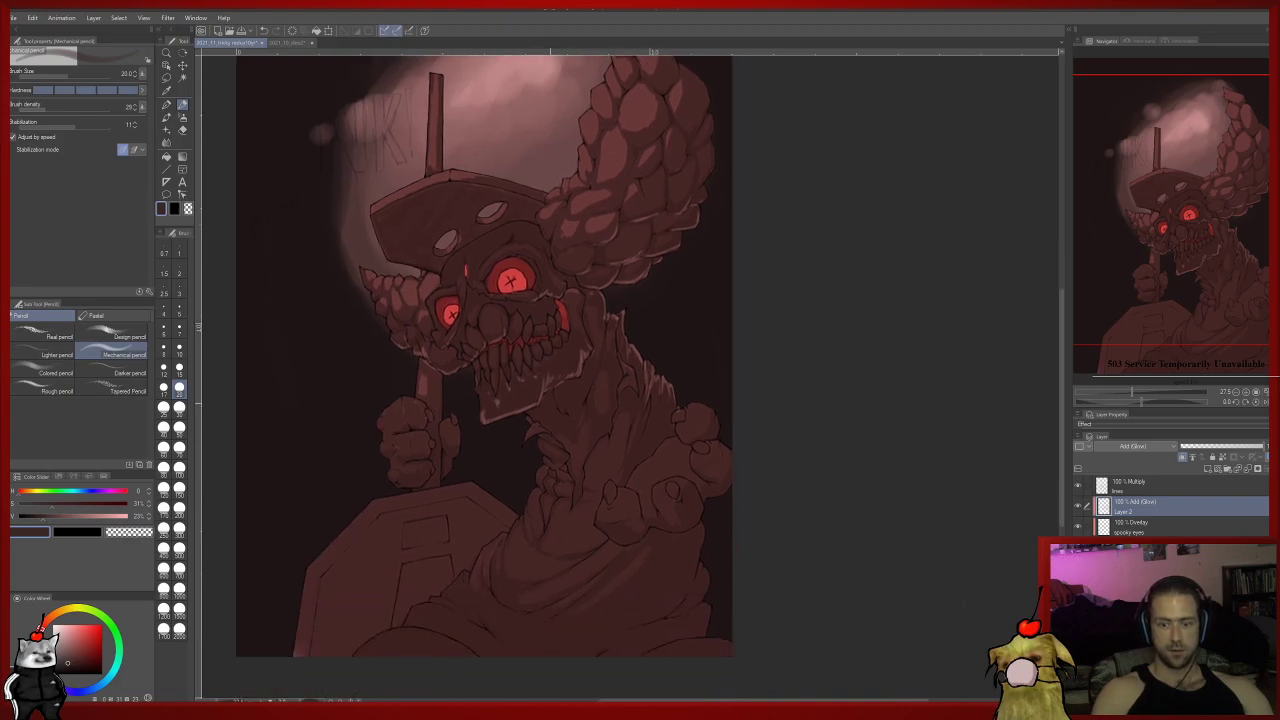
key("ctrl+minus")
key("ctrl+plus")
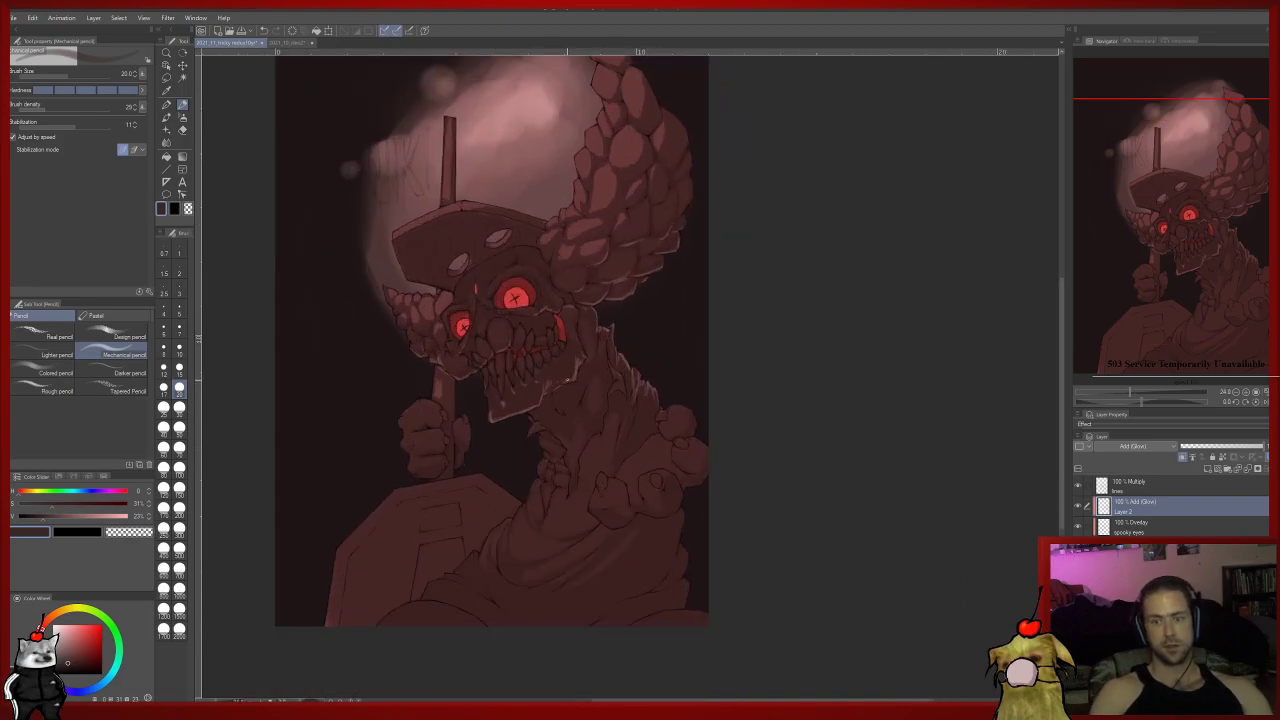
key("ctrl+plus")
key("e")
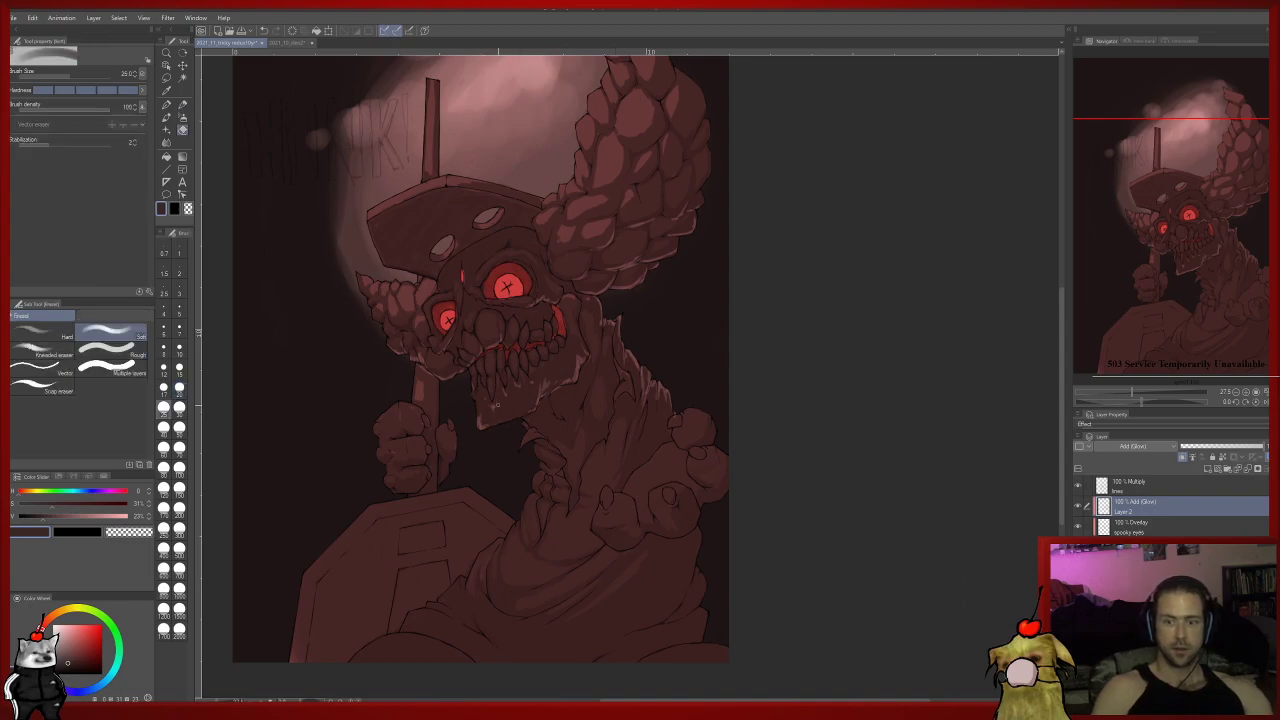
scroll(516, 400, "up", 2)
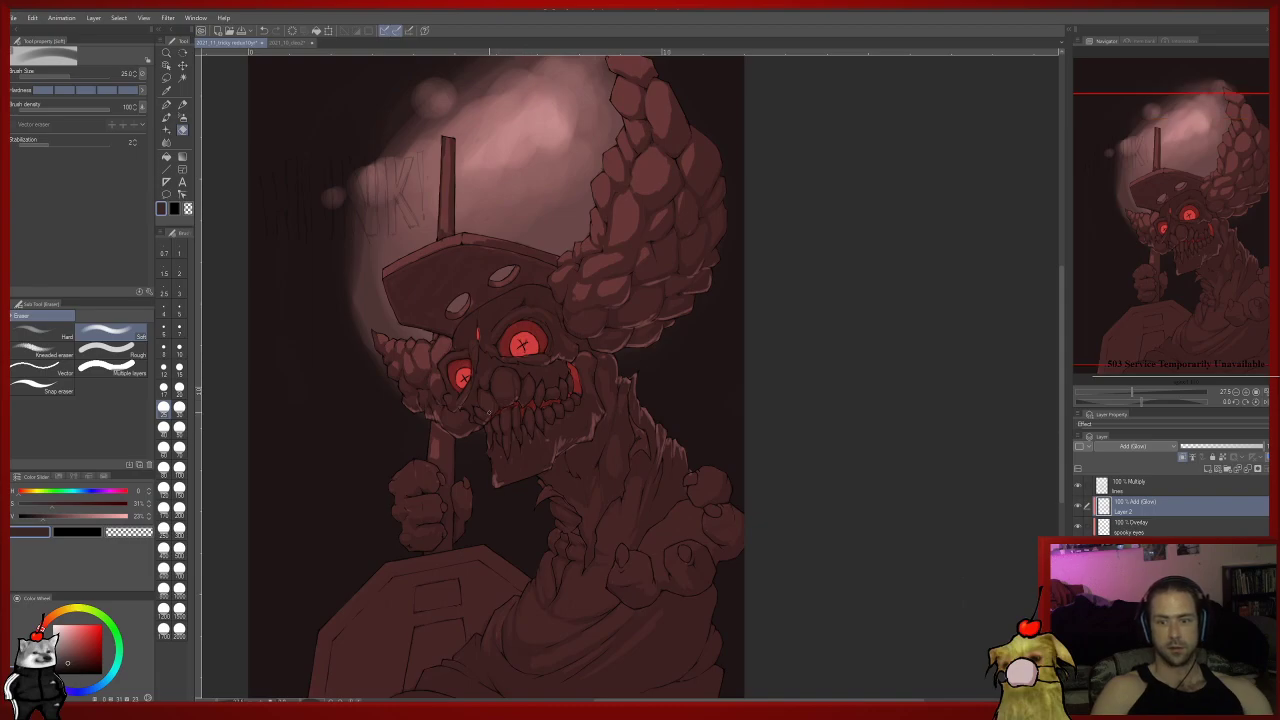
scroll(560, 379, "up", 2)
Refine the large horn's lower bump highlights with pencil and Soft eraser, and add thin highlights to the body below the shoulder growths.
key("p")
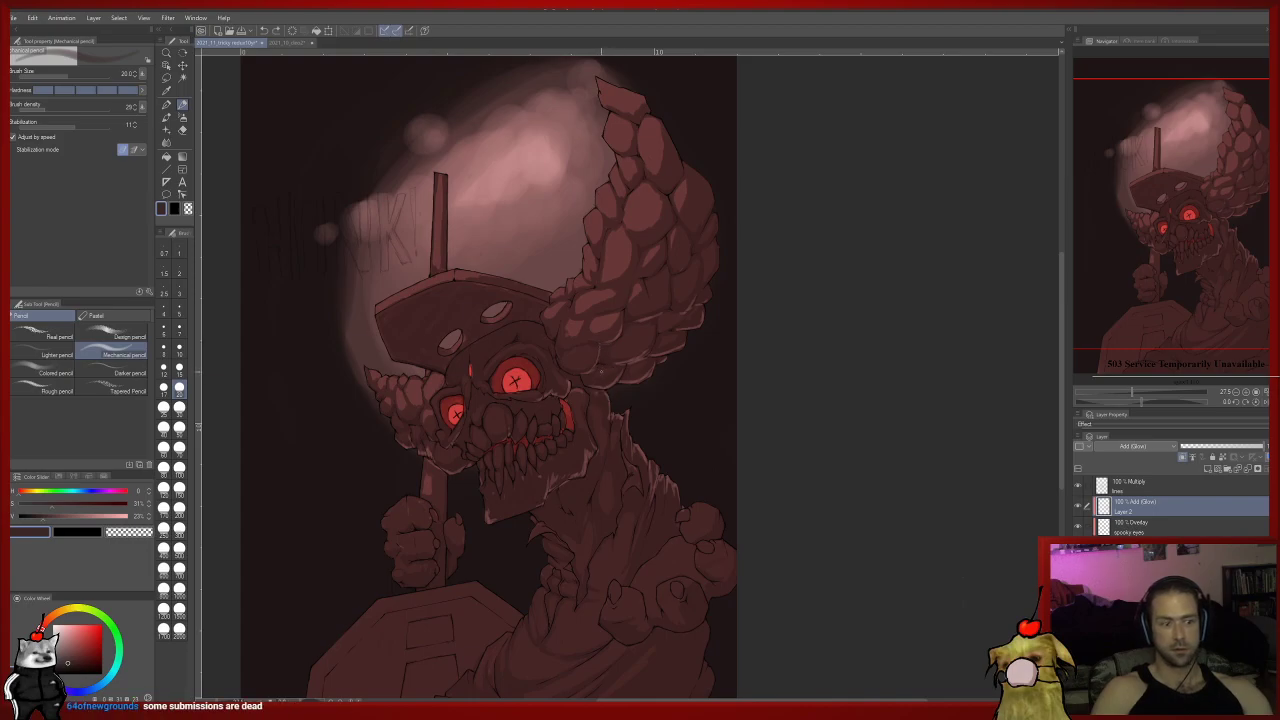
key("e")
scroll(600, 370, "up", 1)
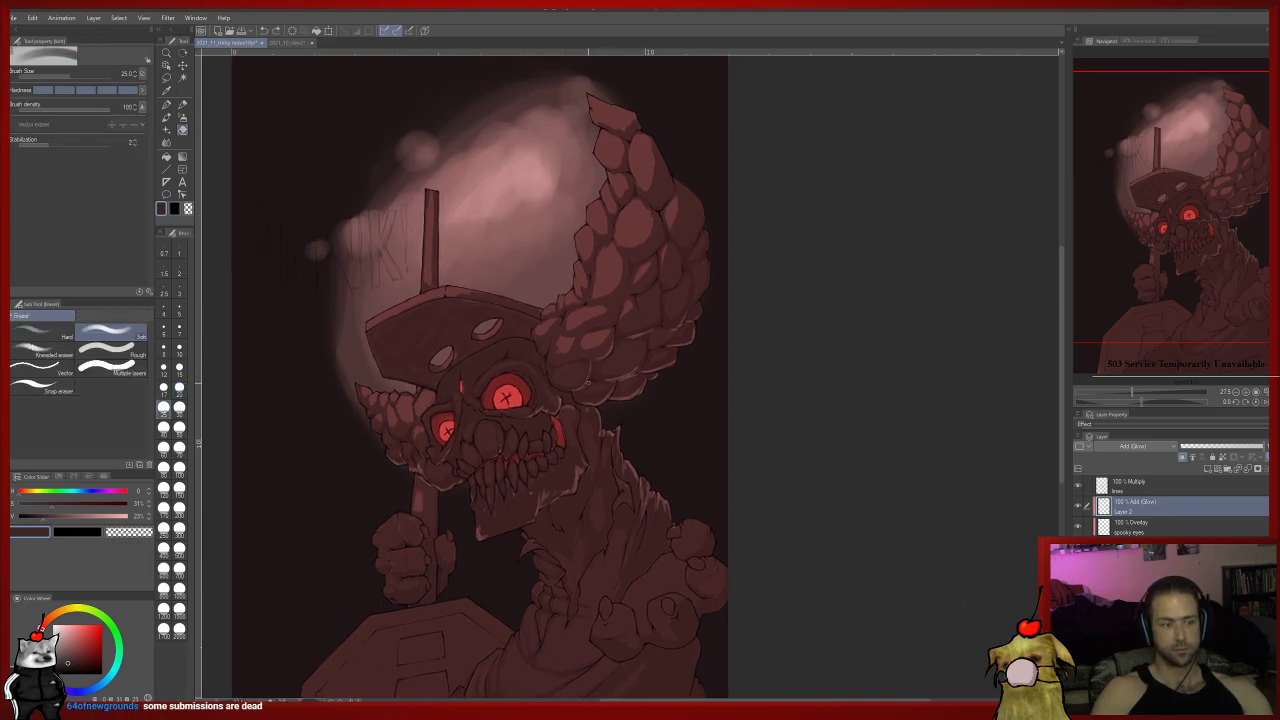
scroll(624, 344, "right", 1)
key("p")
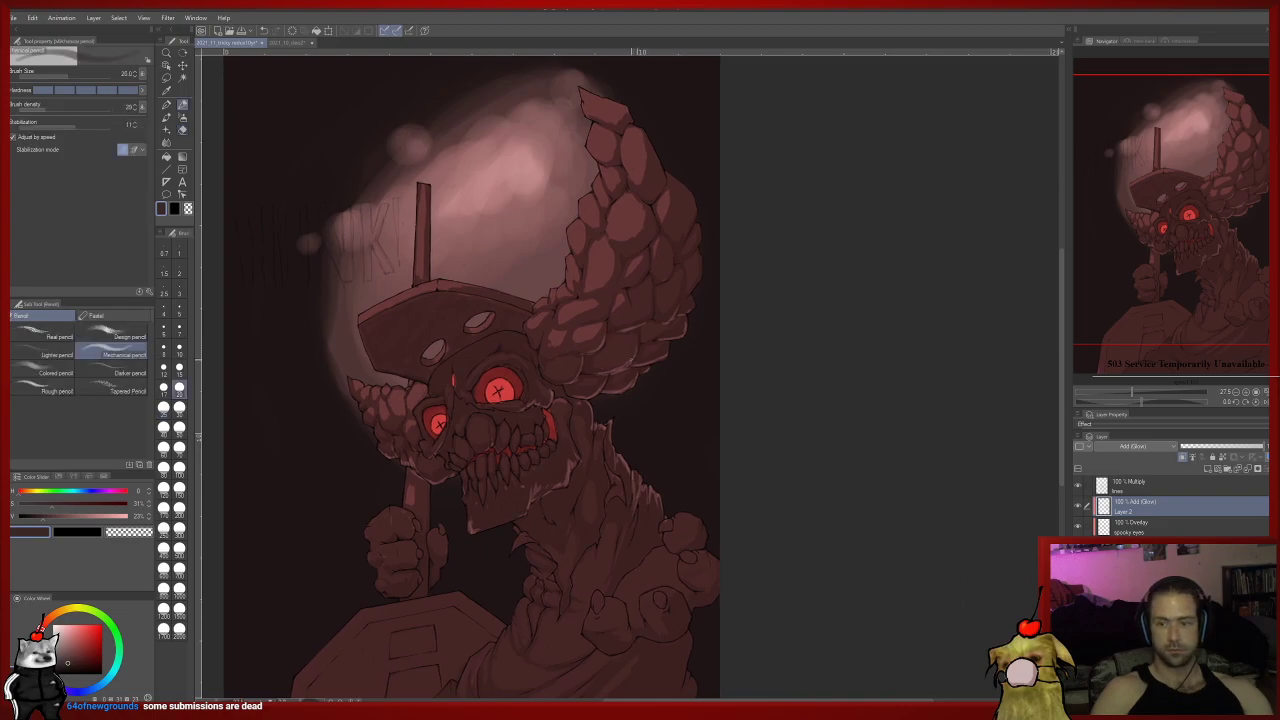
key("e")
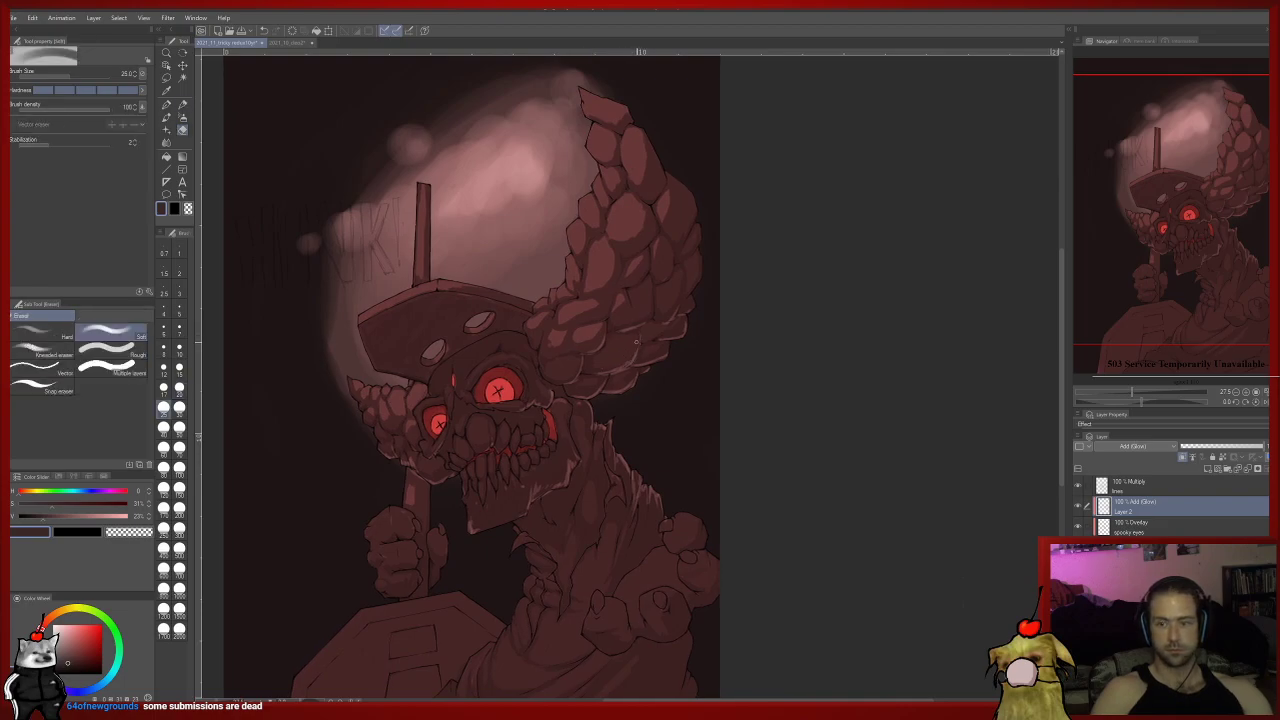
key("p")
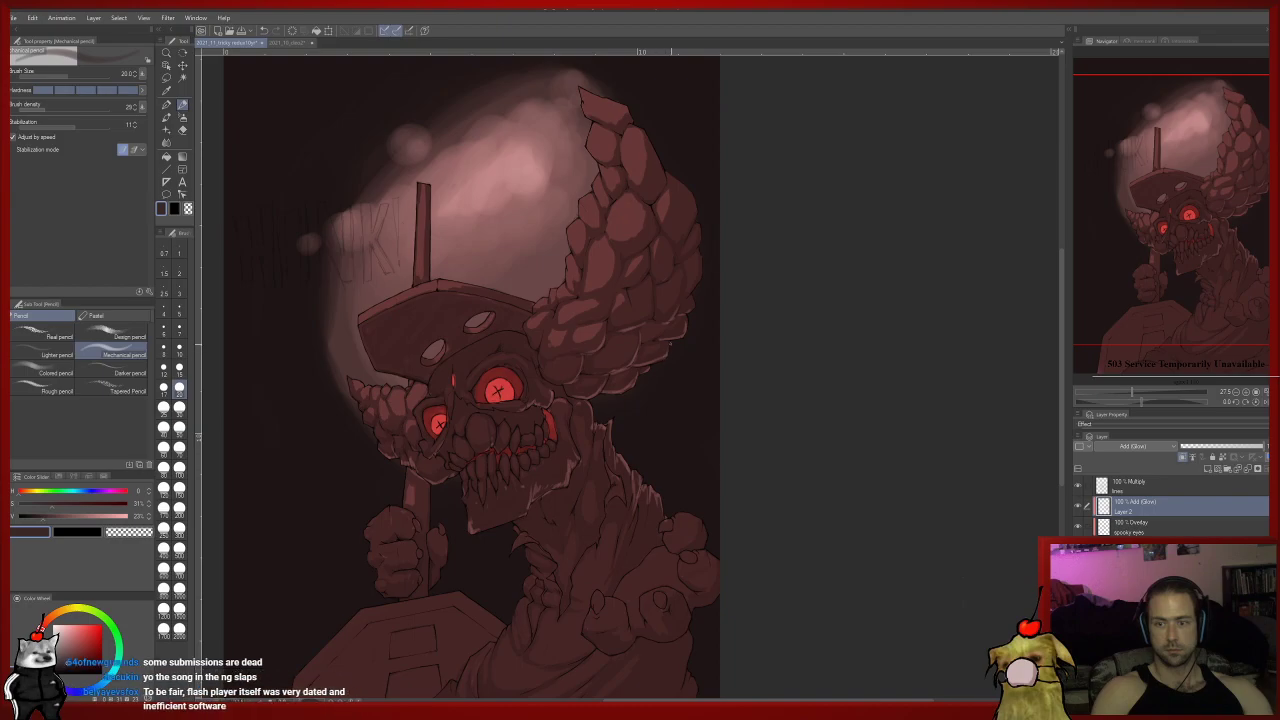
mouse_move(655, 379)
left_mouse_down()
mouse_move(679, 322)
mouse_move(667, 341)
mouse_move(686, 346)
mouse_move(673, 395)
mouse_move(661, 394)
left_mouse_up()
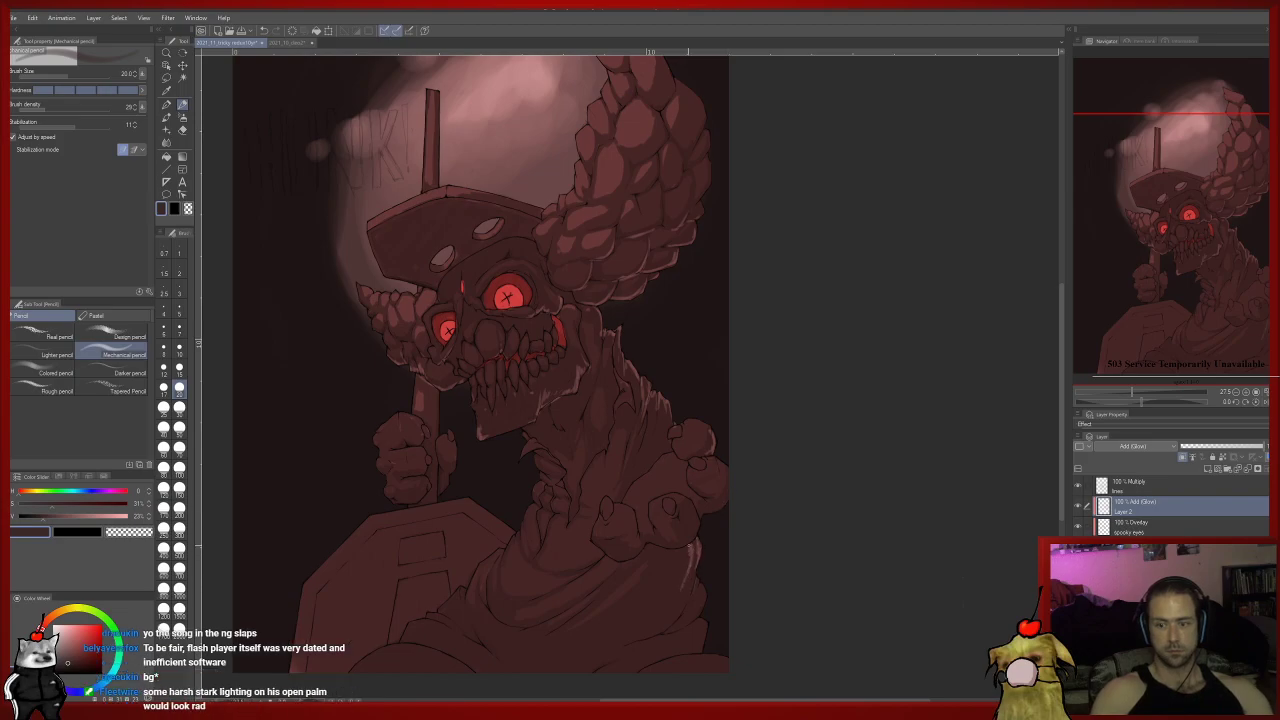
mouse_move(681, 510)
left_mouse_down()
mouse_move(680, 534)
mouse_move(663, 492)
mouse_move(676, 513)
left_mouse_up()
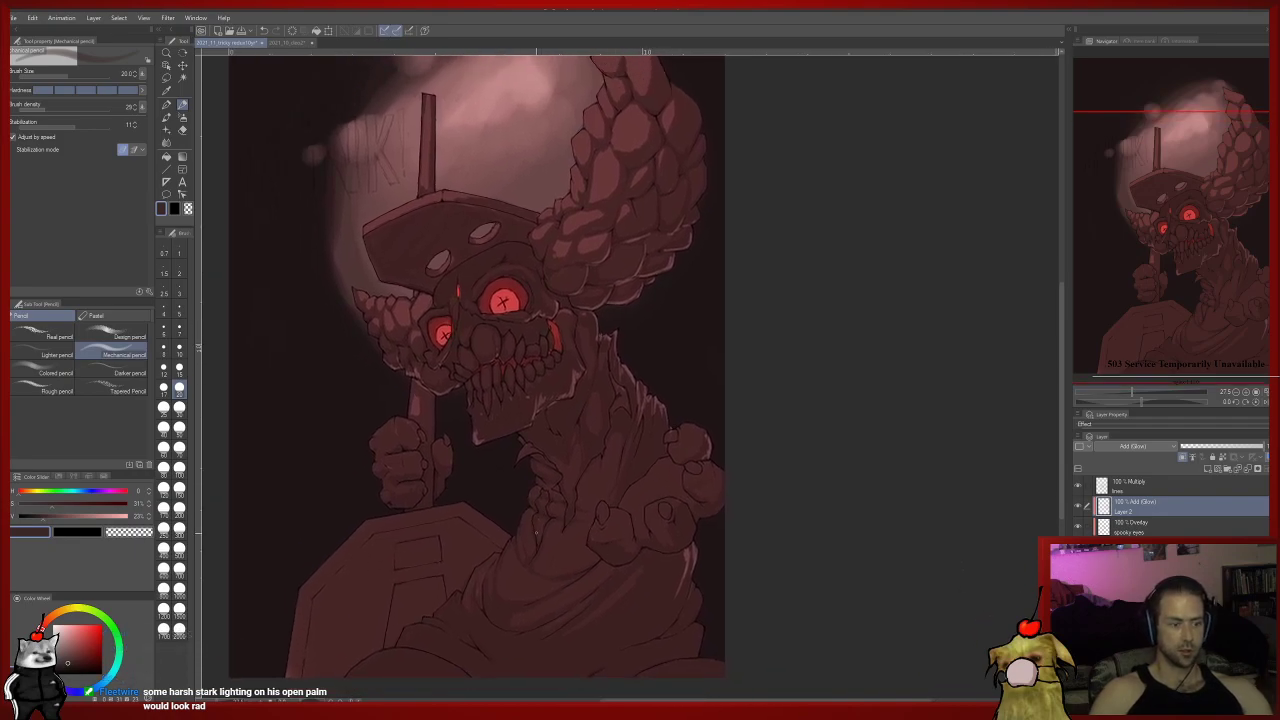
Try hatched highlight strokes on the shoulder between the growths at brush size 20, and remove them.
left_click_drag(655, 476, 640, 503)
left_click_drag(667, 469, 648, 503)
left_click_drag(678, 475, 656, 502)
mouse_move(633, 457)
left_mouse_down()
mouse_move(671, 544)
mouse_move(647, 522)
left_mouse_up()
left_click_drag(618, 409, 625, 360)
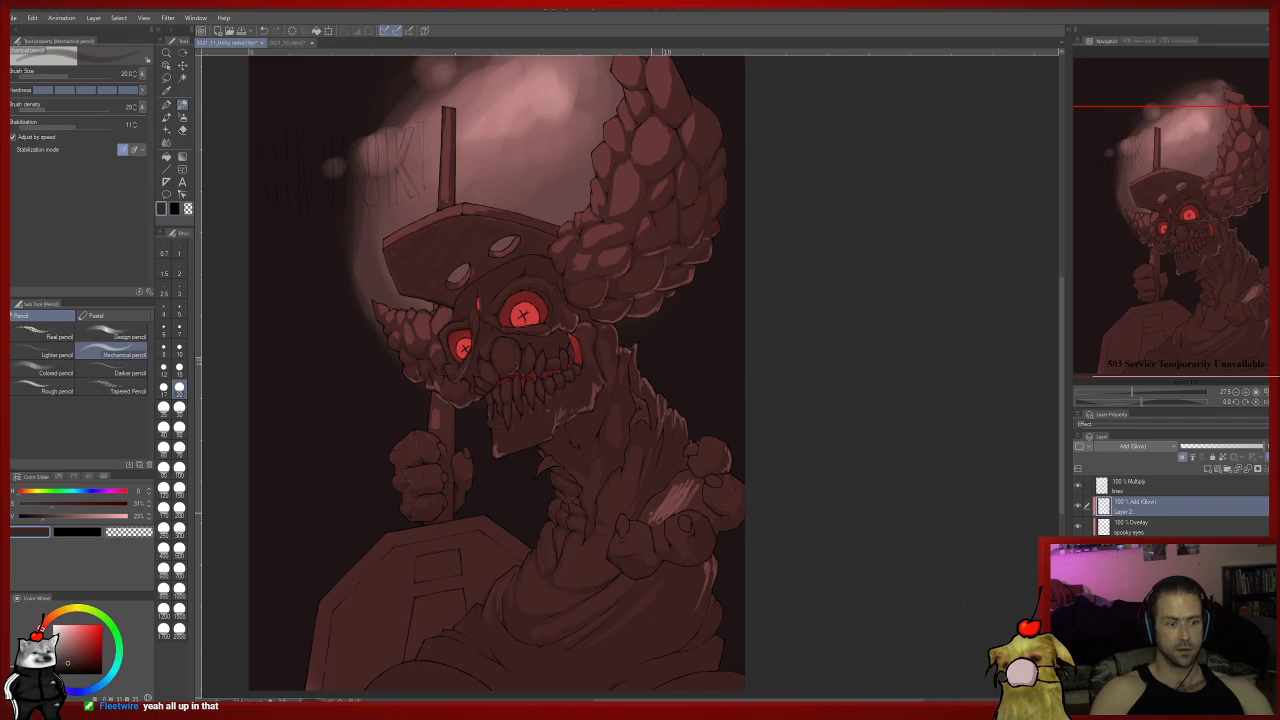
key("e")
left_click(179, 507)
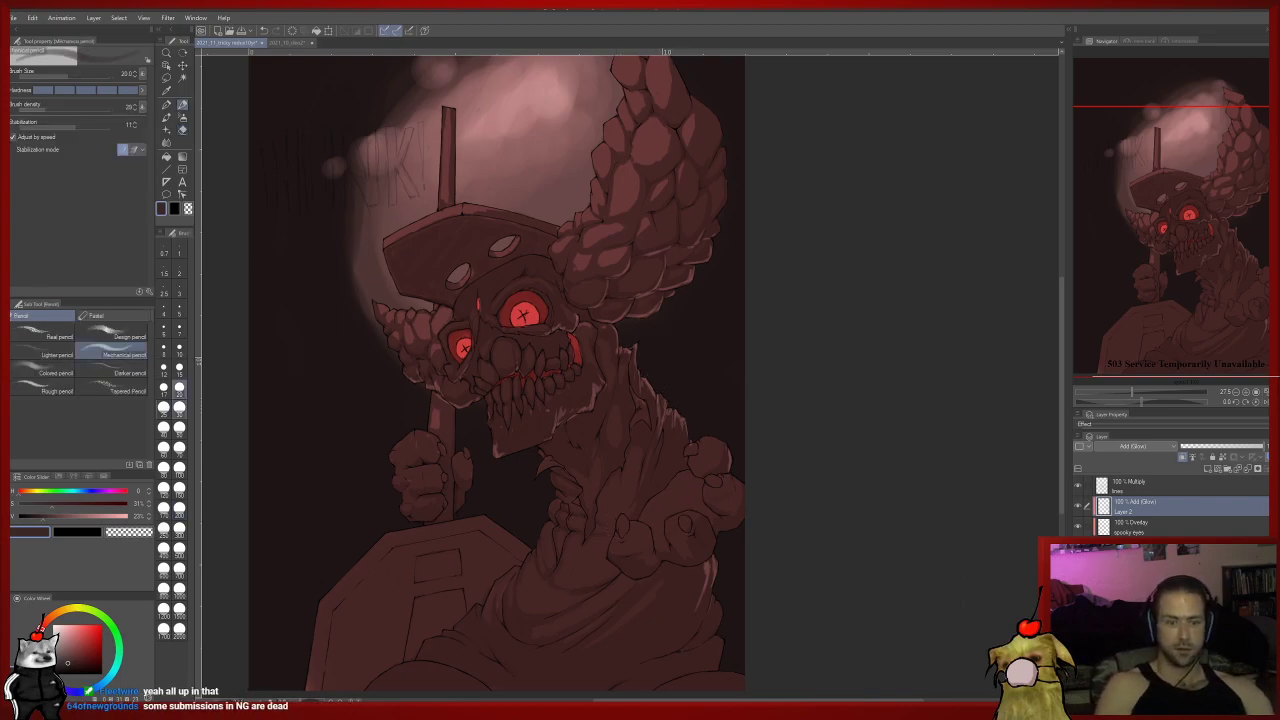
Paint hatched highlights over the shoulder and its round growths with the Mechanical pencil at brush size 30.
left_click(179, 407)
key("p")
left_click_drag(644, 517, 697, 484)
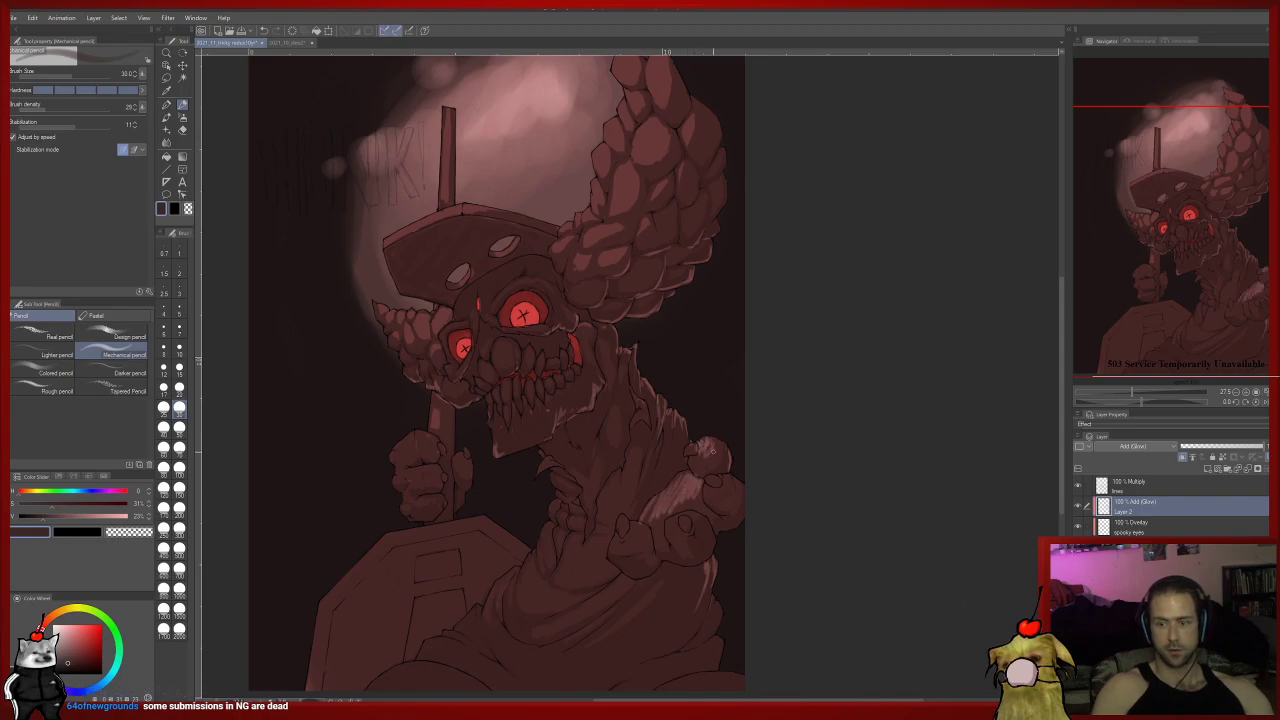
mouse_move(707, 497)
left_mouse_down()
mouse_move(717, 479)
mouse_move(707, 492)
left_mouse_up()
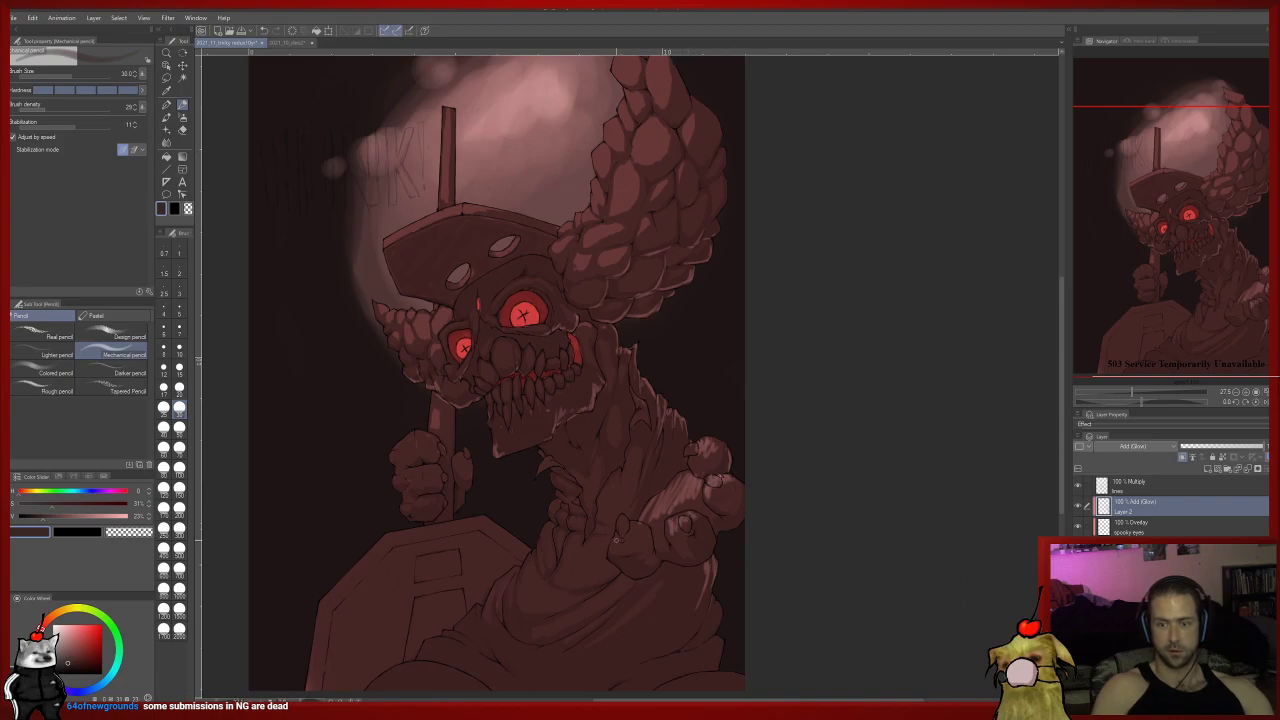
left_click_drag(632, 526, 640, 521)
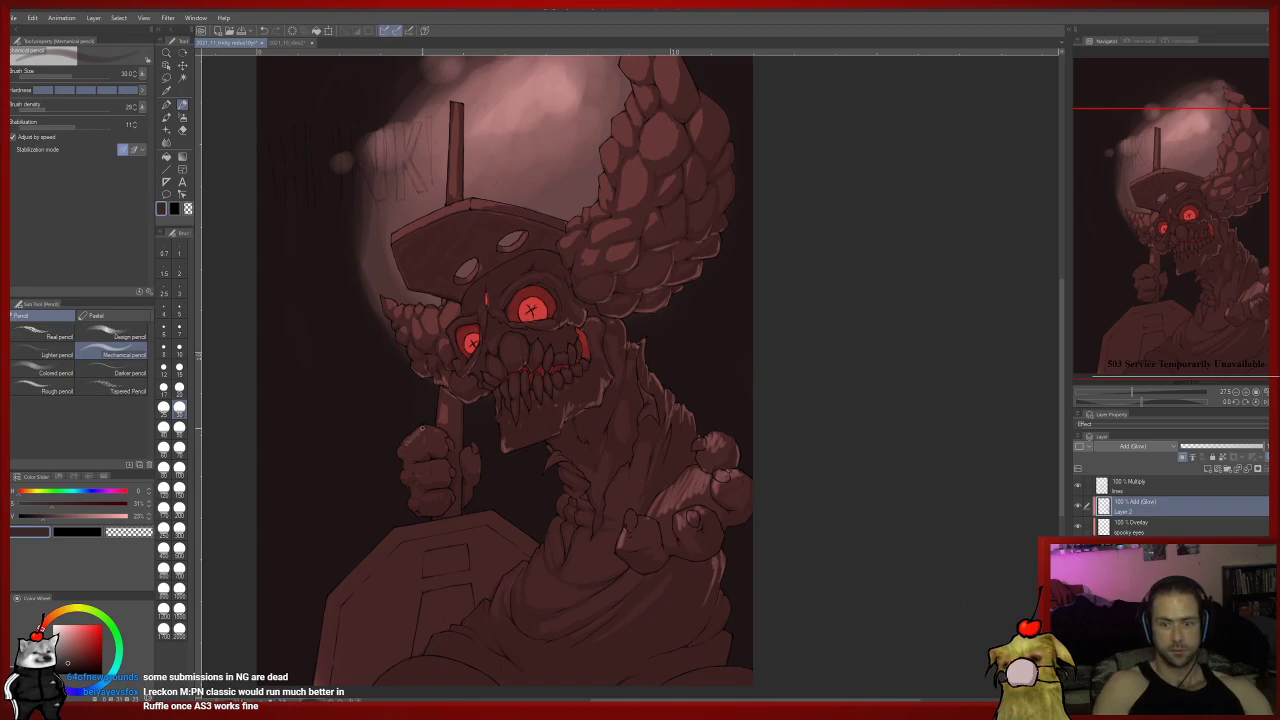
Paint highlights on the knuckles and fingers of the raised fist and on the inner-edge bumps of the large horn.
left_click_drag(417, 466, 431, 462)
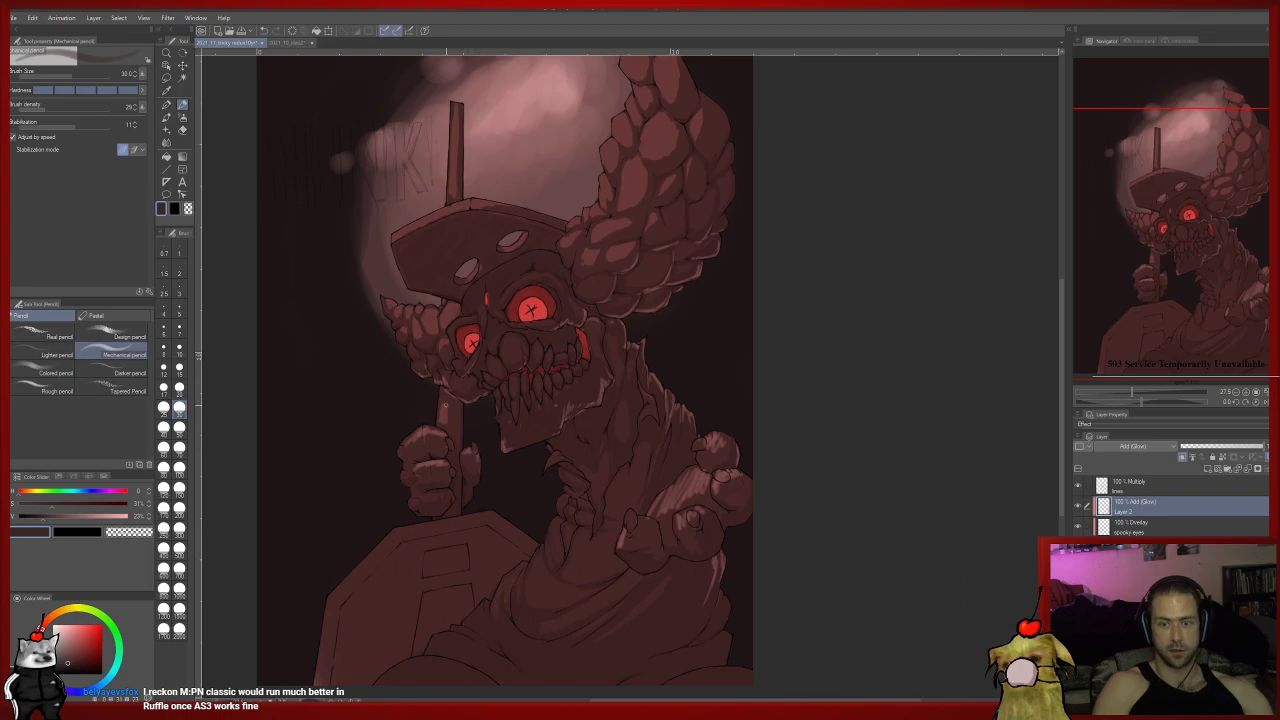
scroll(577, 645, "down", 4)
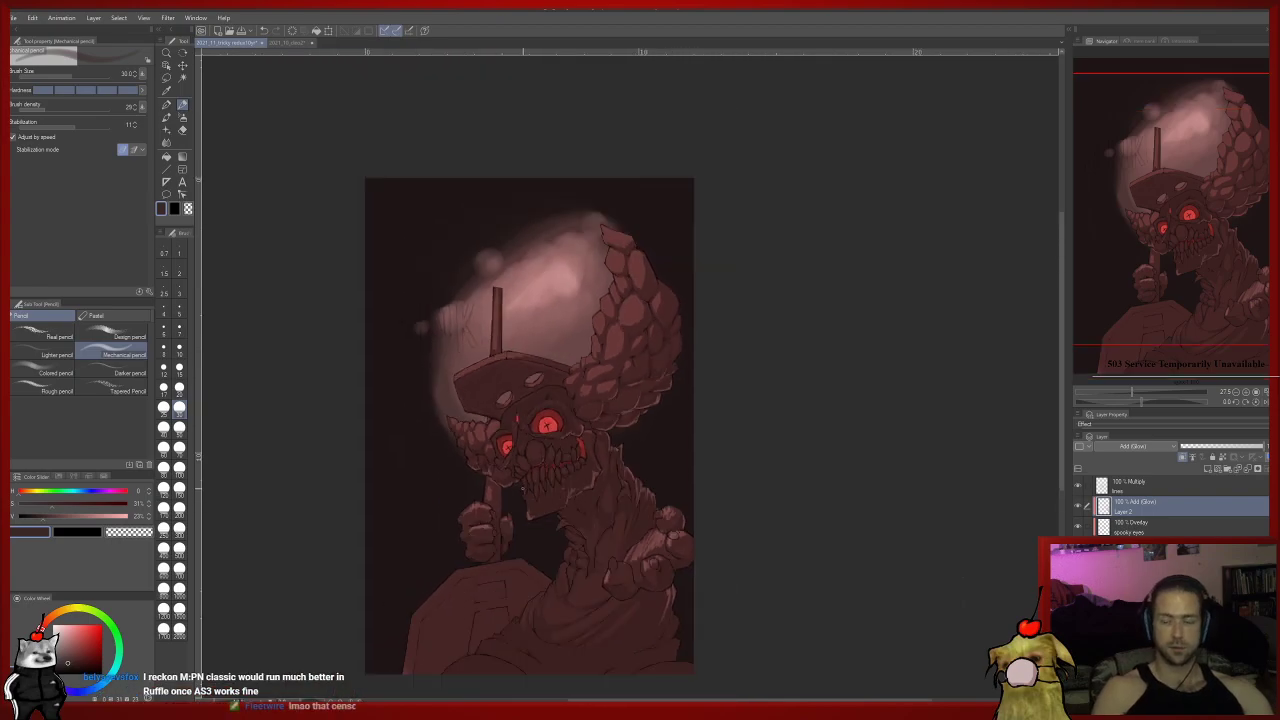
scroll(516, 486, "up", 2)
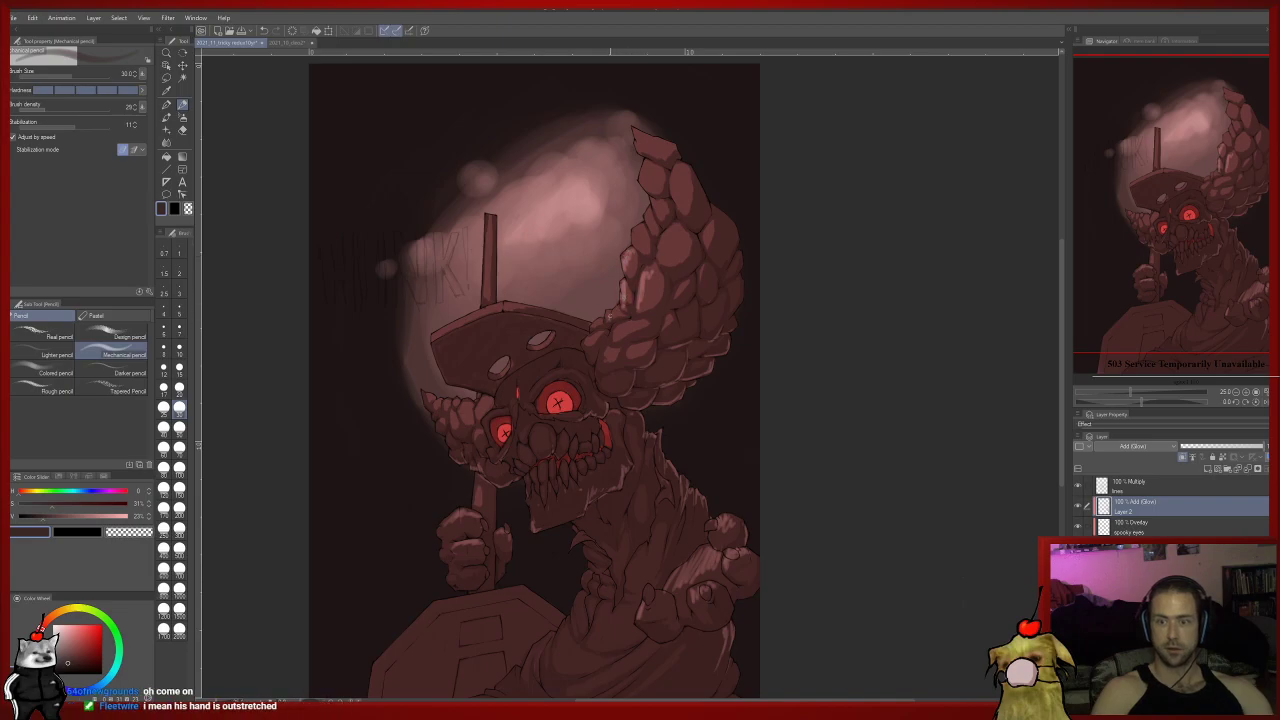
left_click_drag(595, 336, 587, 397)
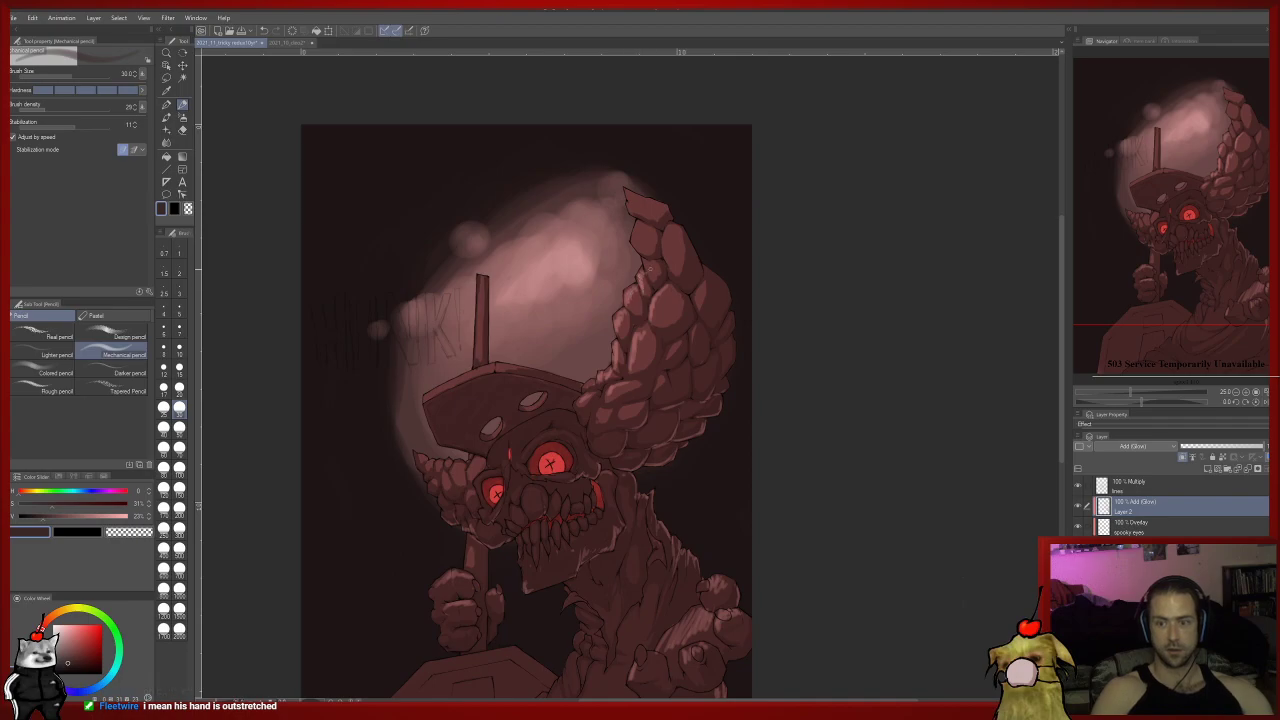
left_click_drag(649, 272, 661, 348)
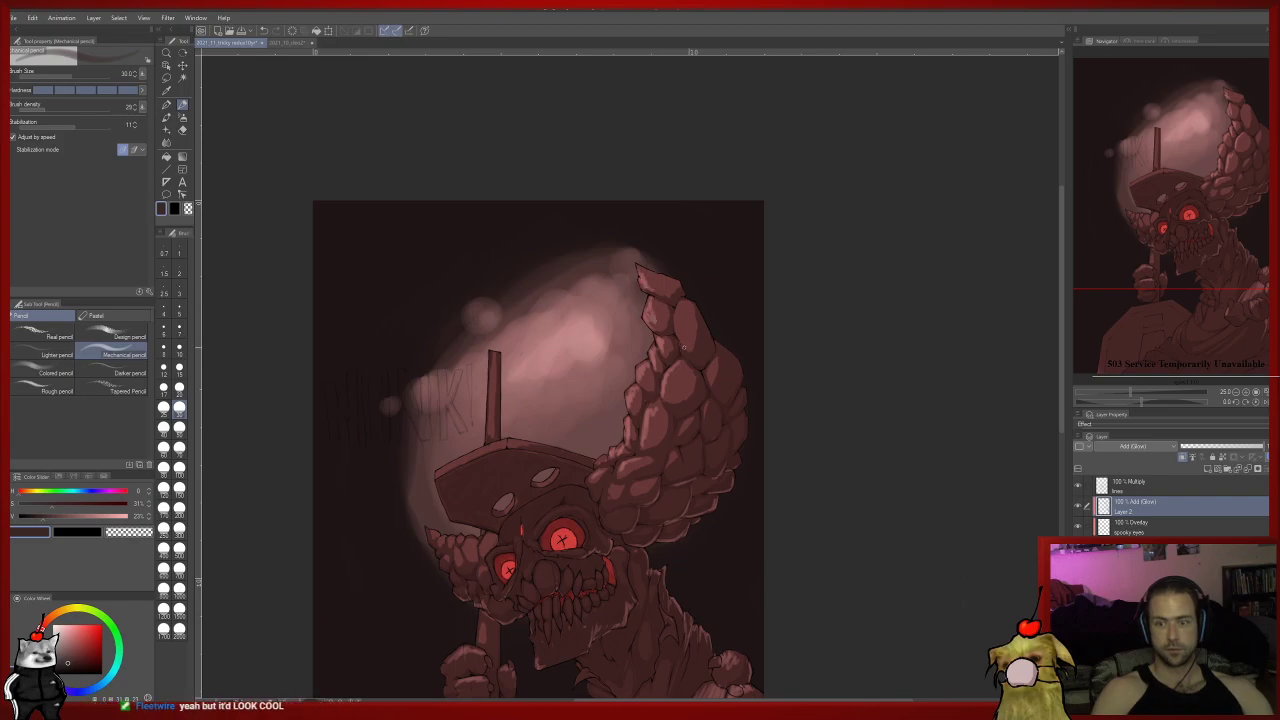
left_click_drag(672, 362, 664, 310)
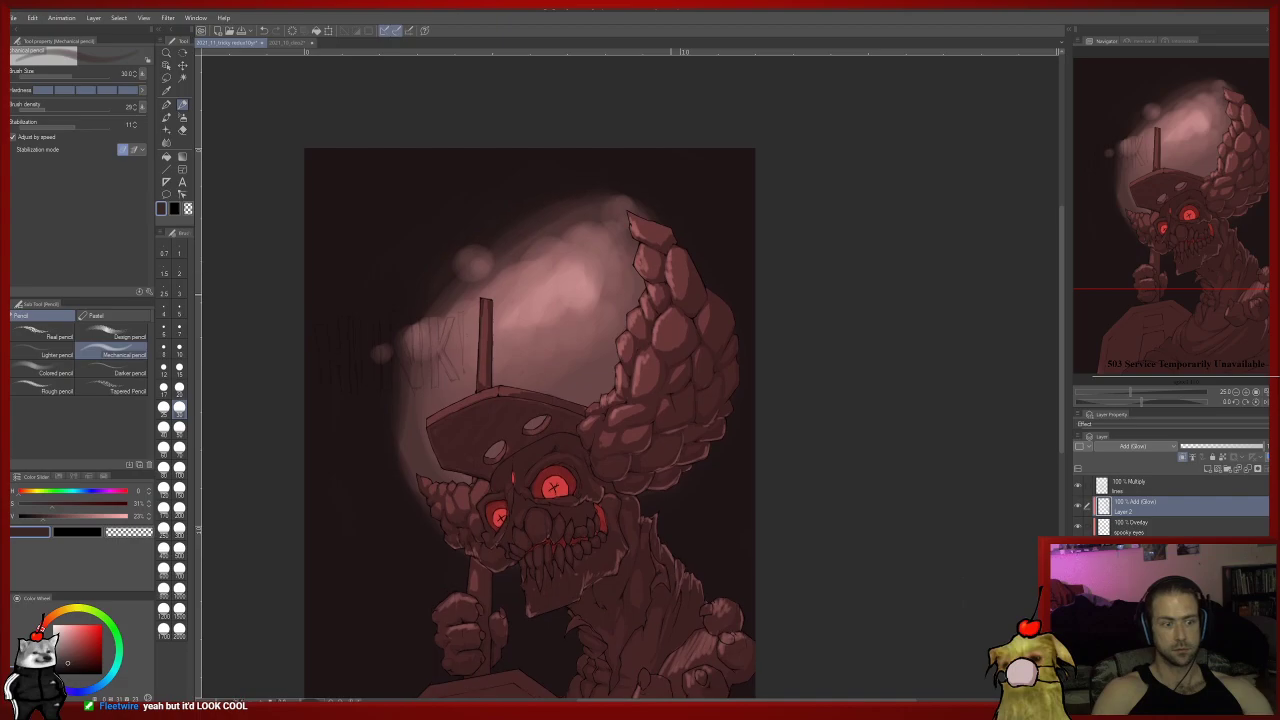
left_click_drag(645, 393, 649, 338)
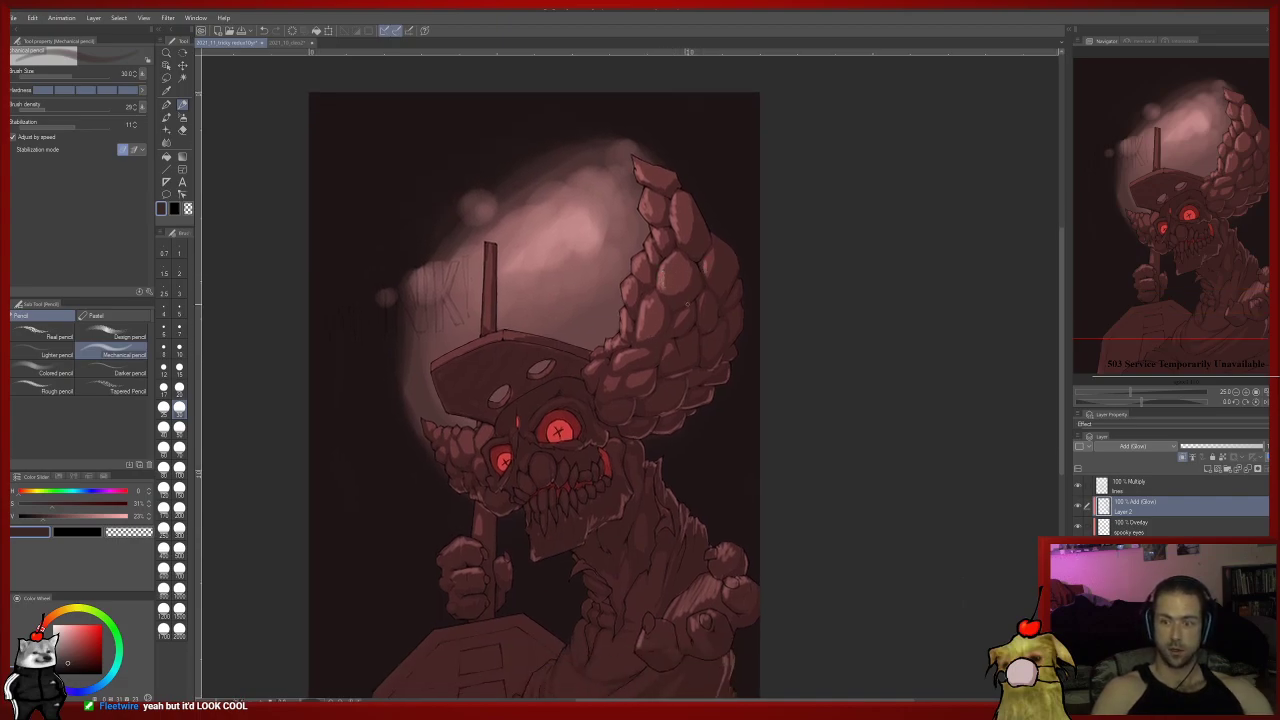
left_click_drag(526, 298, 578, 277)
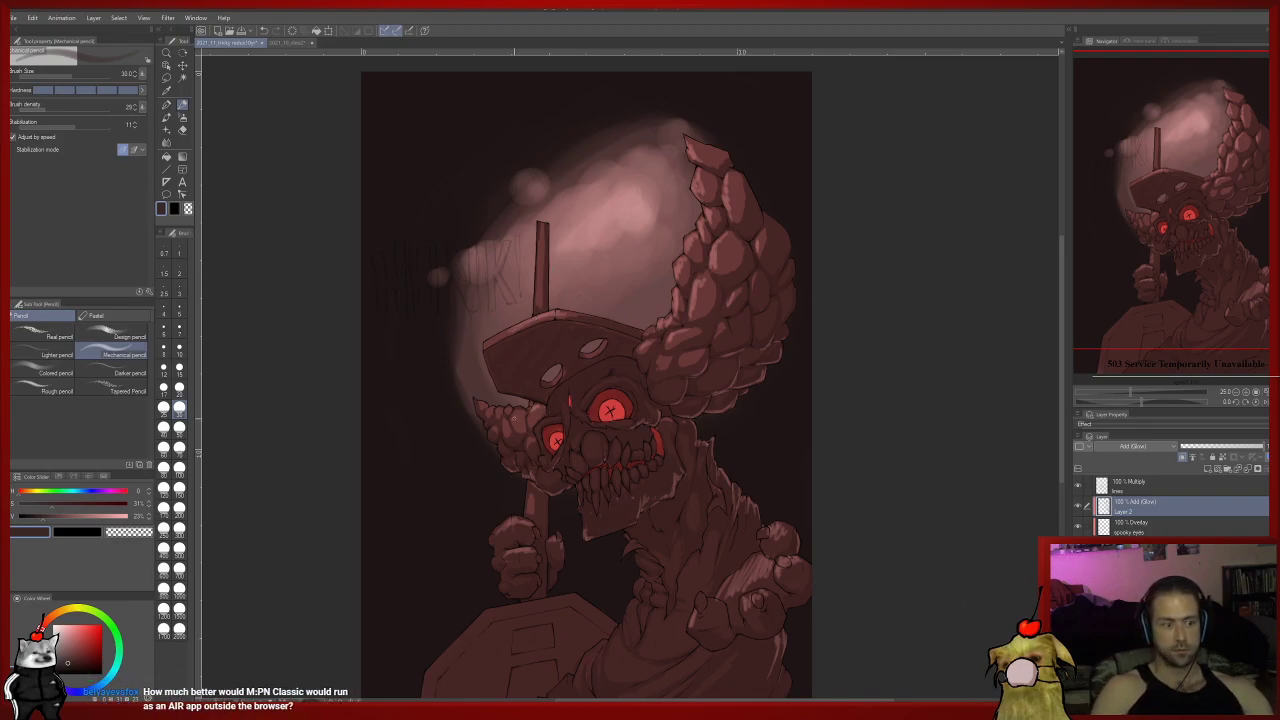
left_click_drag(512, 423, 523, 418)
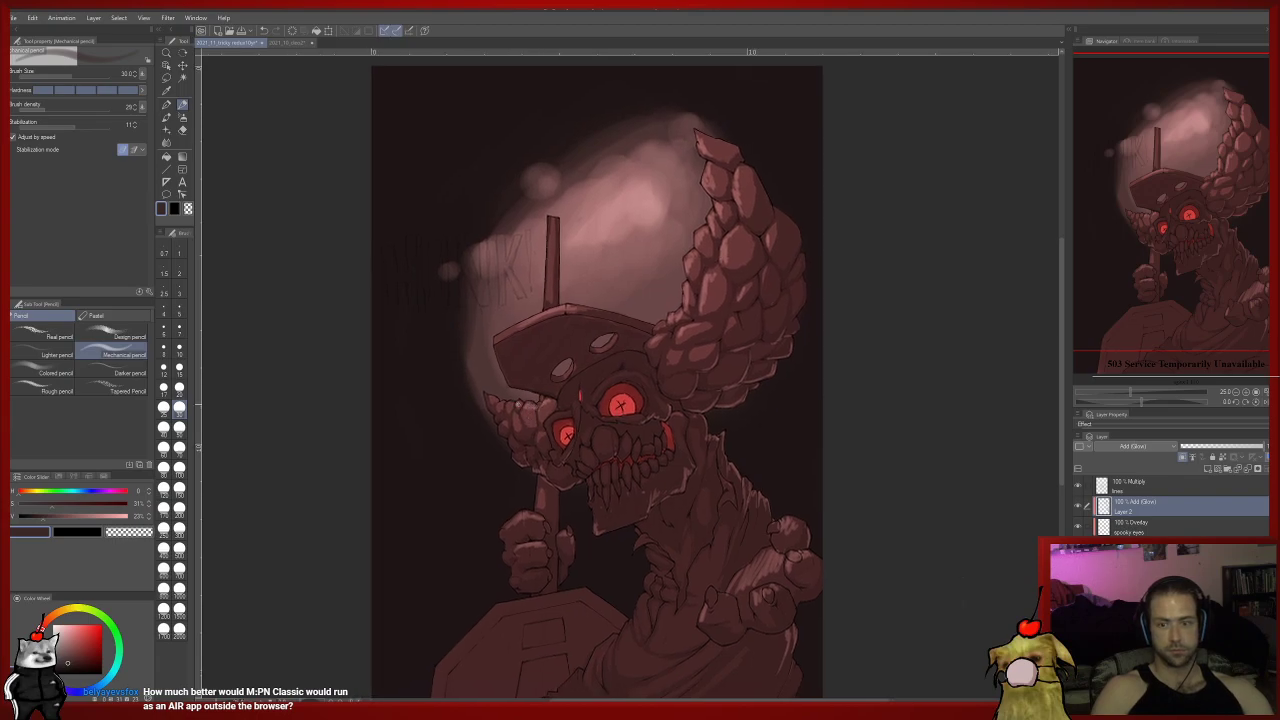
left_click_drag(533, 415, 531, 407)
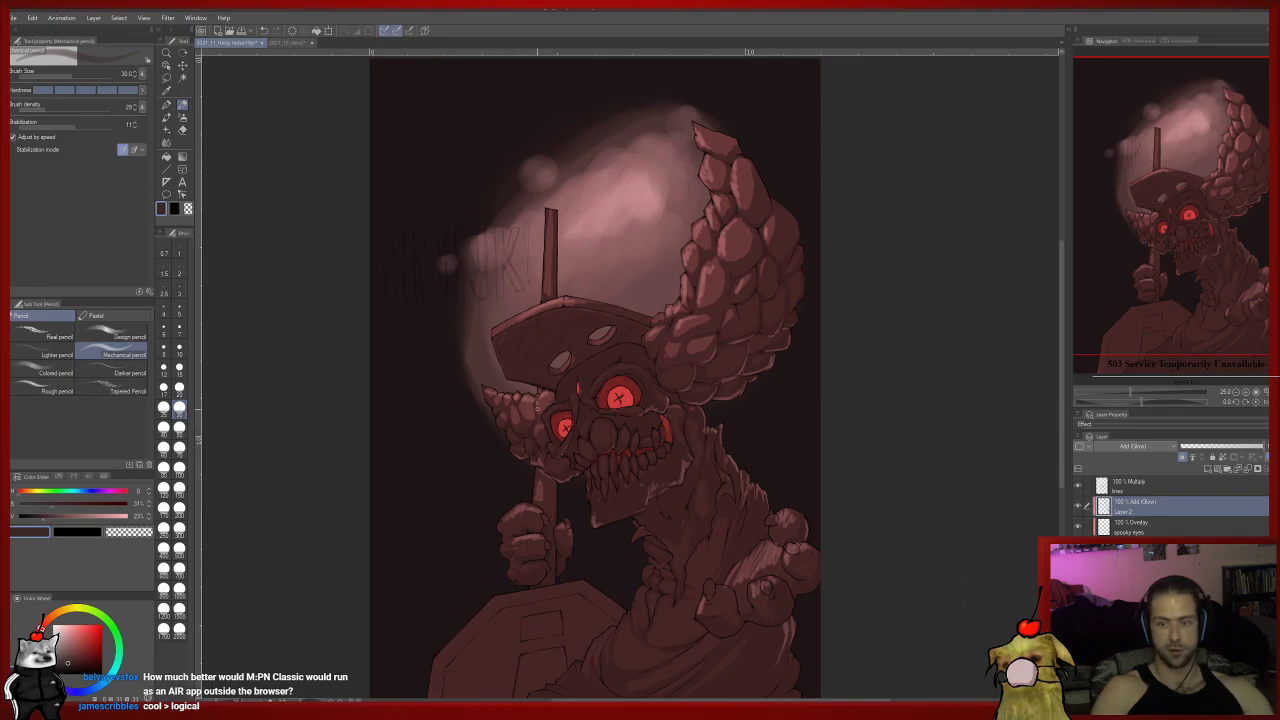
left_click_drag(548, 492, 512, 515)
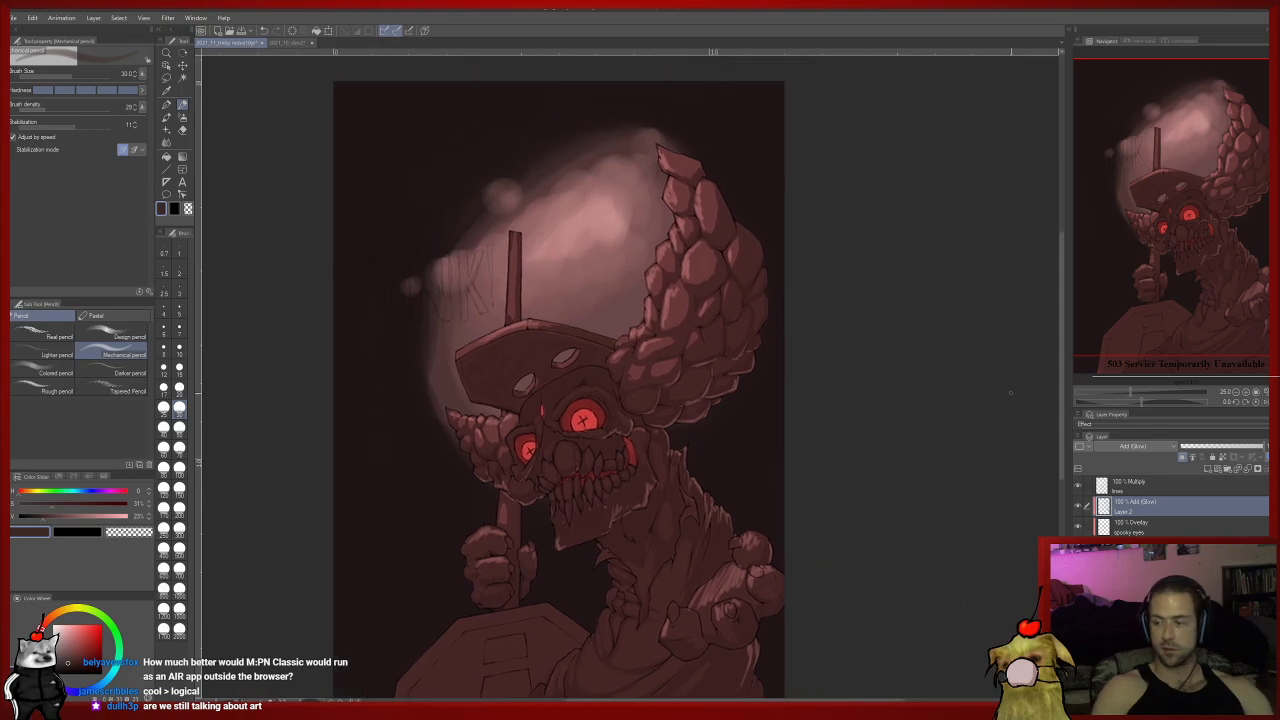
Touch up the shading on the hat and its upright post on the Multiply shading layer with the Mechanical pencil and Soft eraser.
left_click(1140, 600)
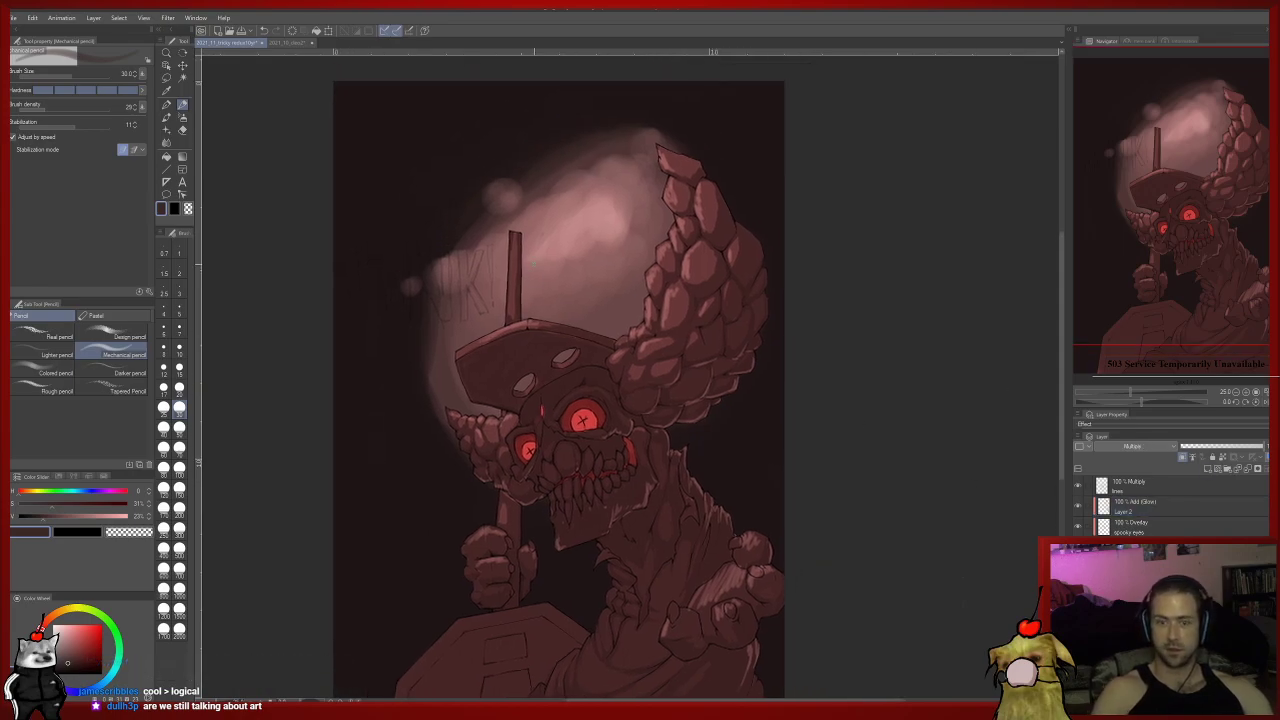
left_click(514, 302, "alt")
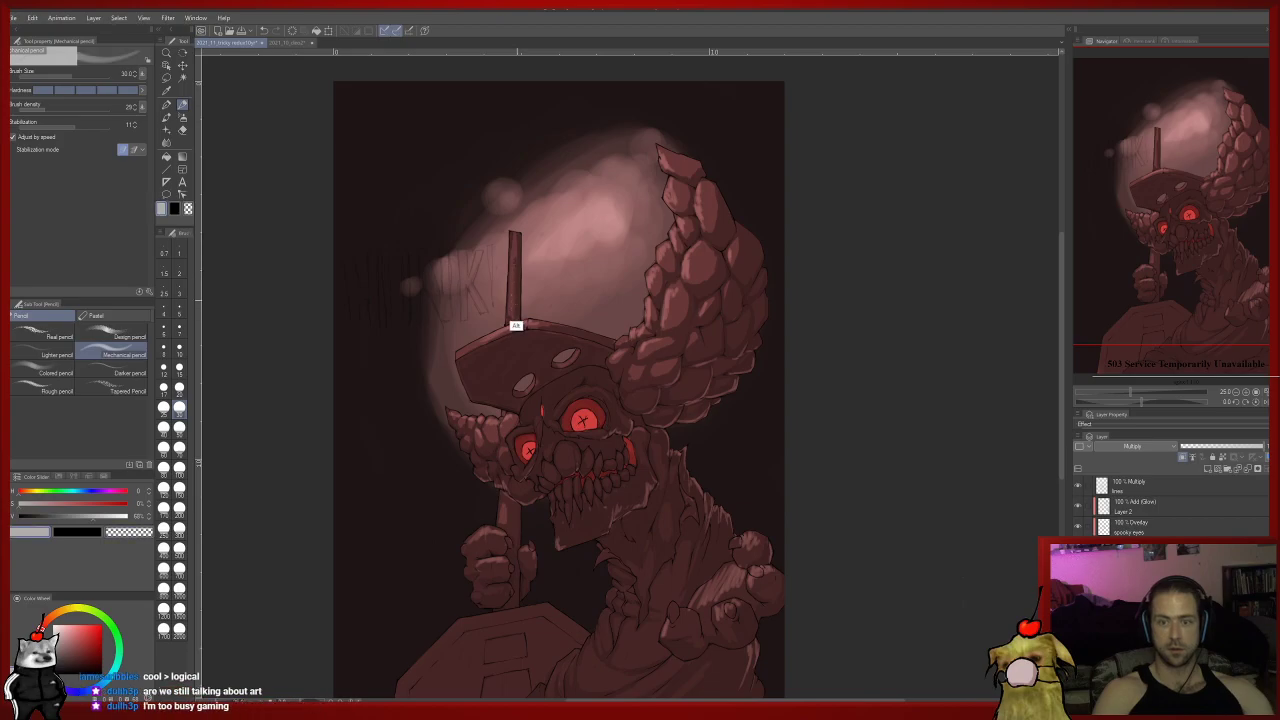
key("e")
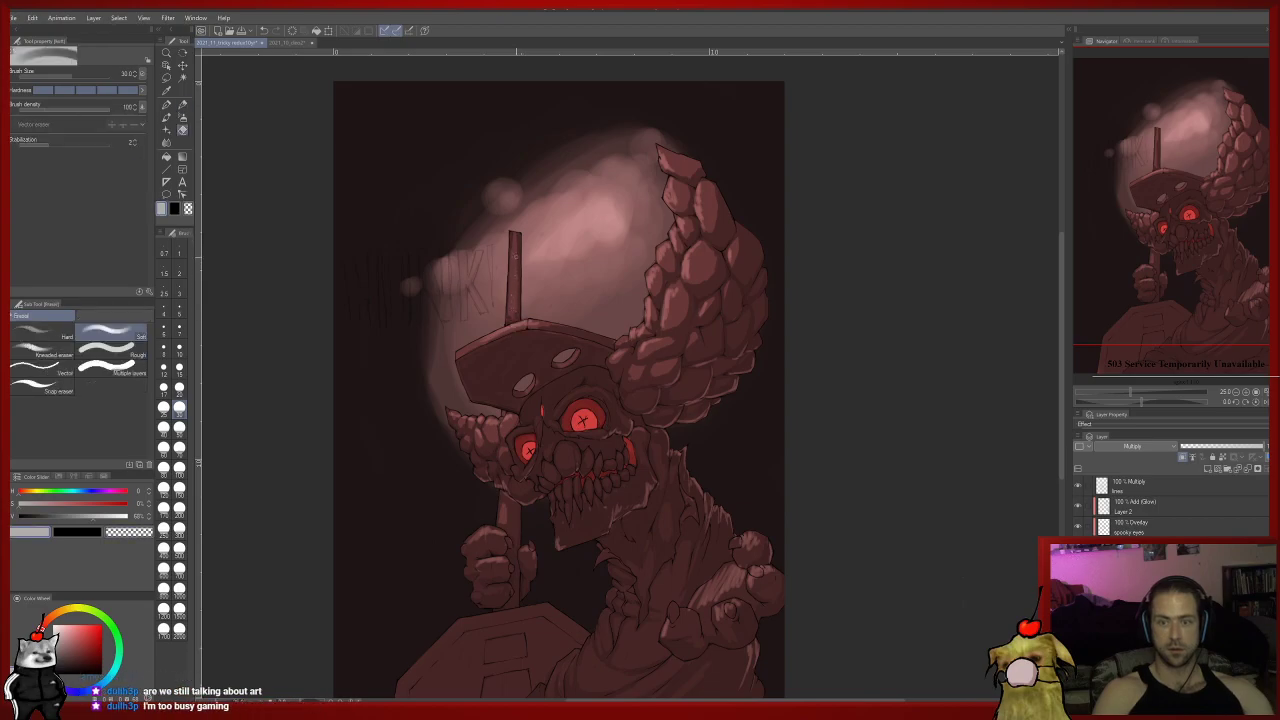
key("p")
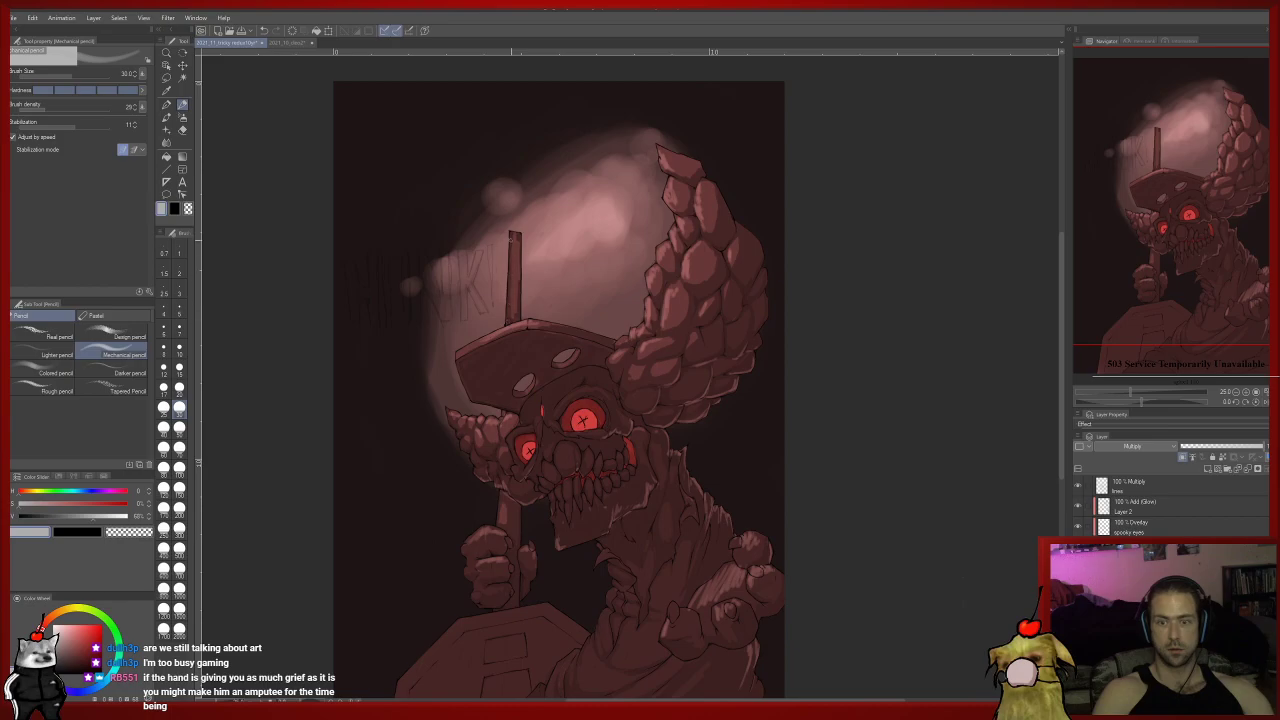
left_click_drag(577, 367, 491, 344)
key("e")
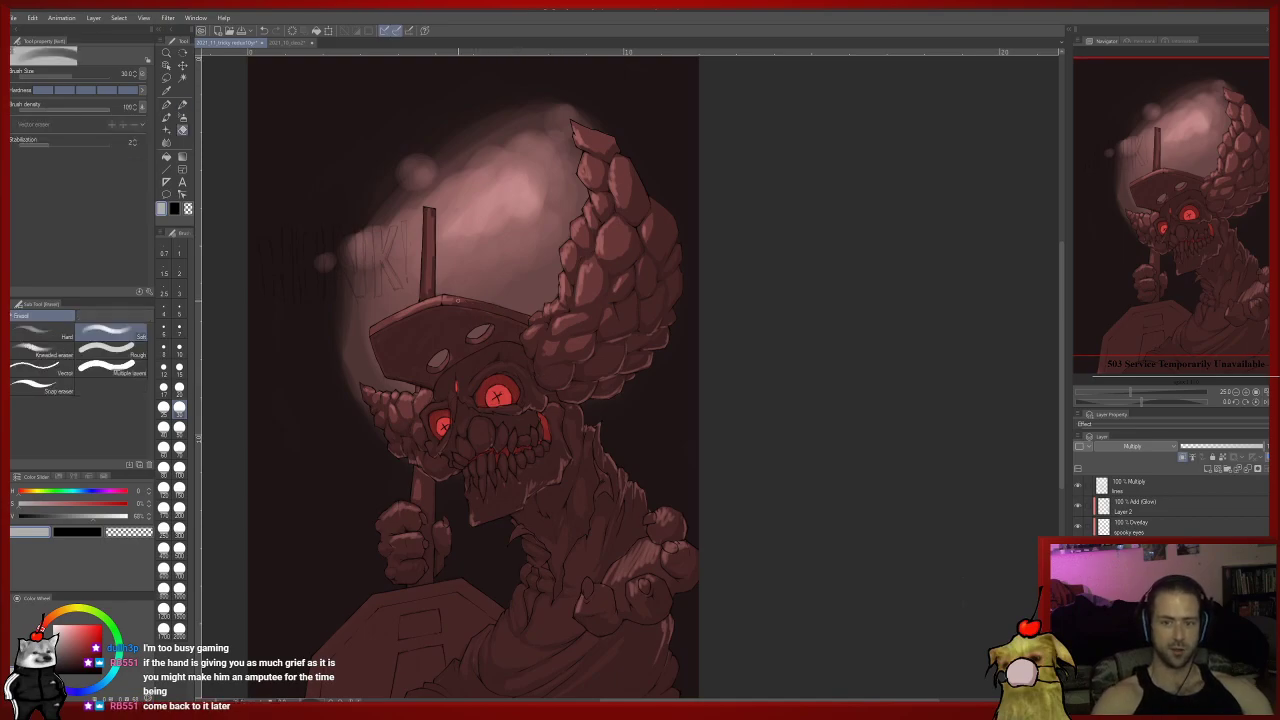
mouse_move(484, 309)
left_mouse_down()
mouse_move(506, 306)
mouse_move(503, 262)
mouse_move(581, 214)
left_mouse_up()
left_click_drag(680, 404, 651, 435)
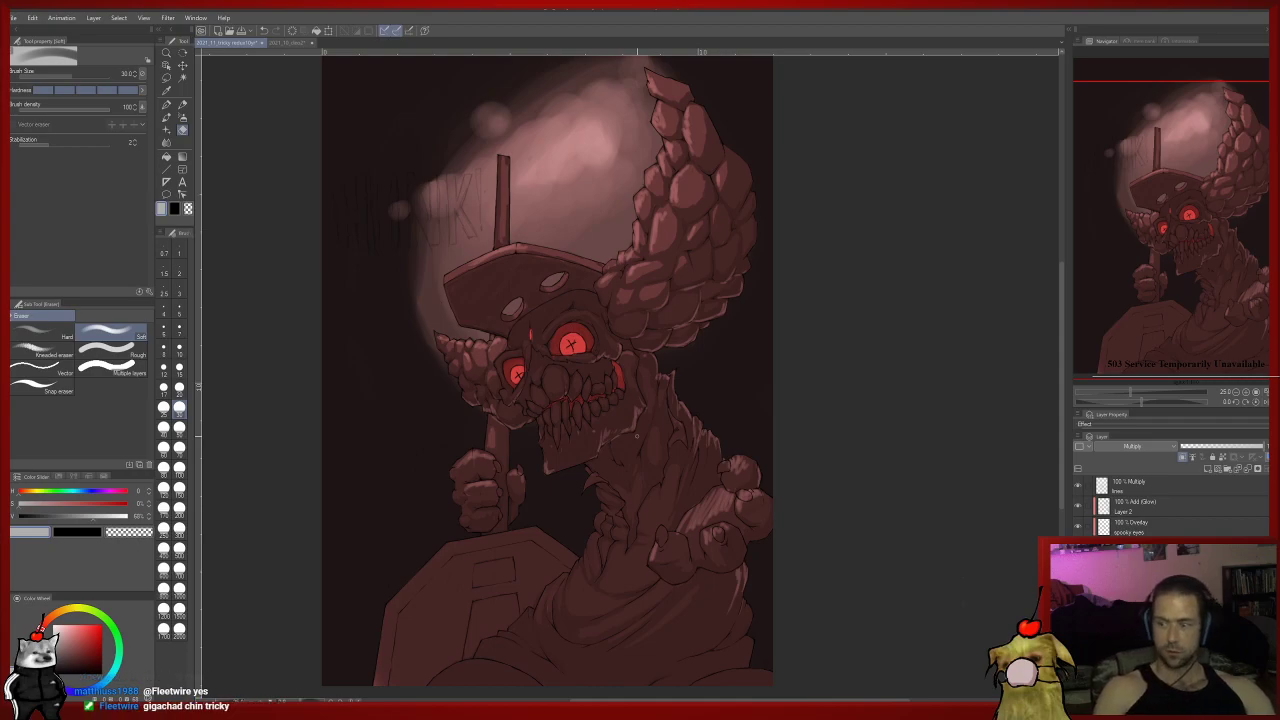
Reorder the spooky eyes layer beneath the general shading layer, check the shading's visibility, and select general shading.
left_click(1150, 527)
left_click_drag(1071, 526, 1150, 557)
left_click(1079, 526)
left_click(1079, 526)
left_click(1150, 527)
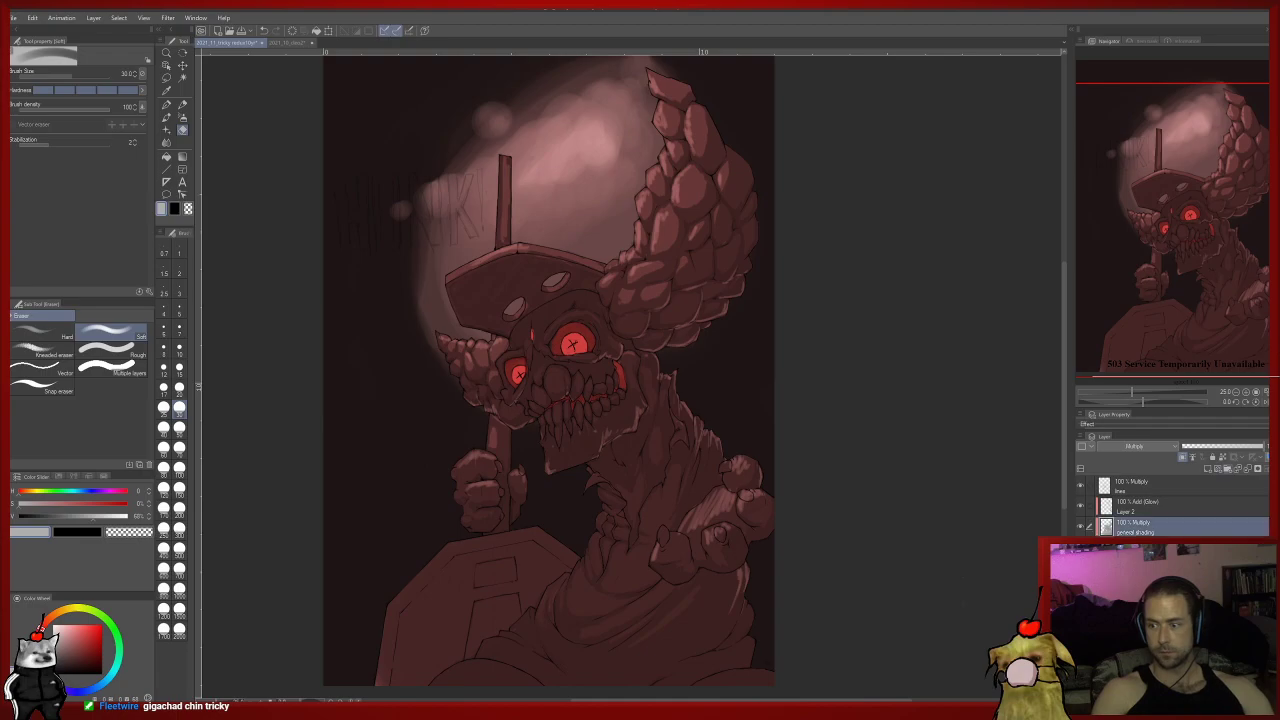
Try grouping the Layer 2 glow and general shading layers in a new folder placed below spooky eyes.
left_click(1227, 469)
left_click_drag(1150, 506, 1150, 551)
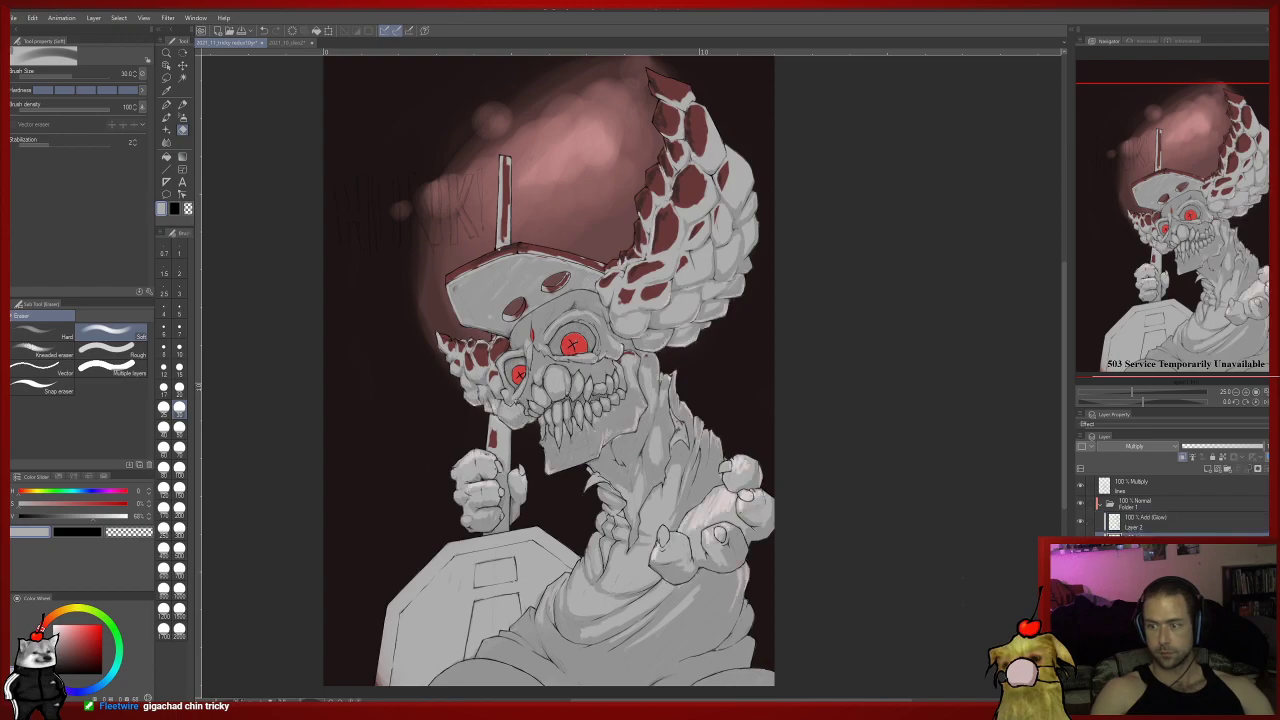
left_click(1150, 504)
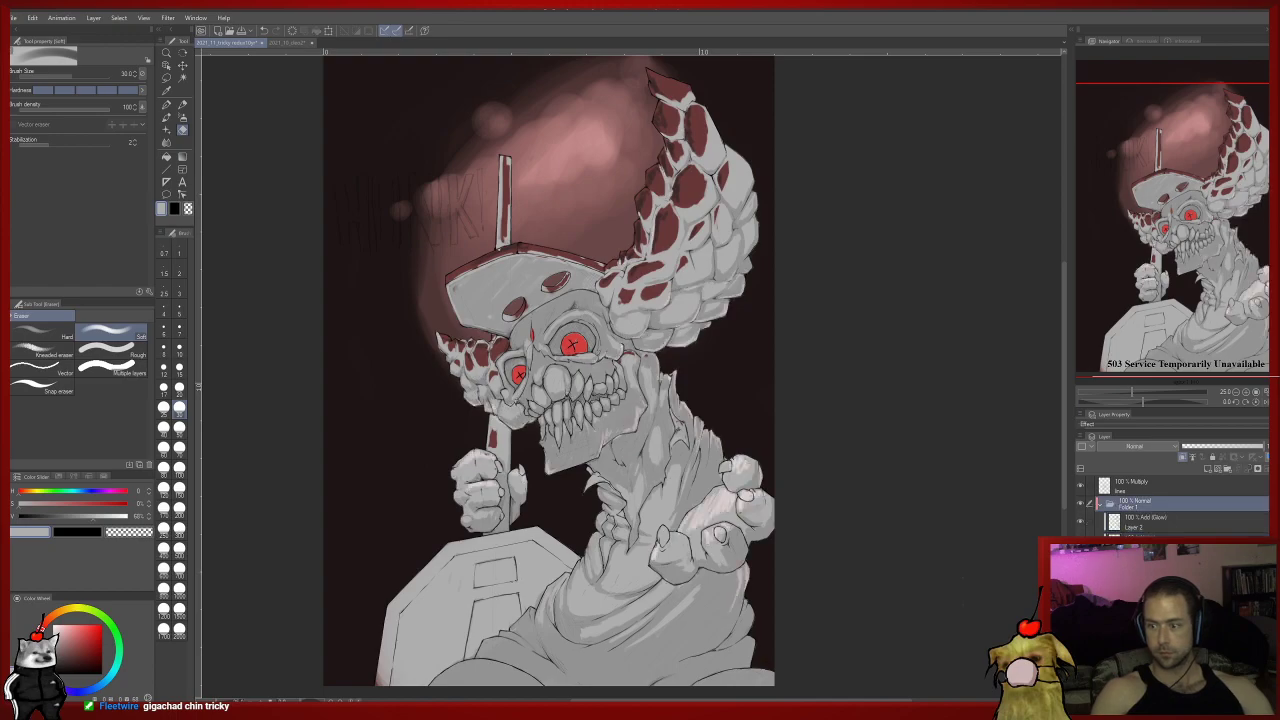
left_click_drag(1150, 504, 1150, 575)
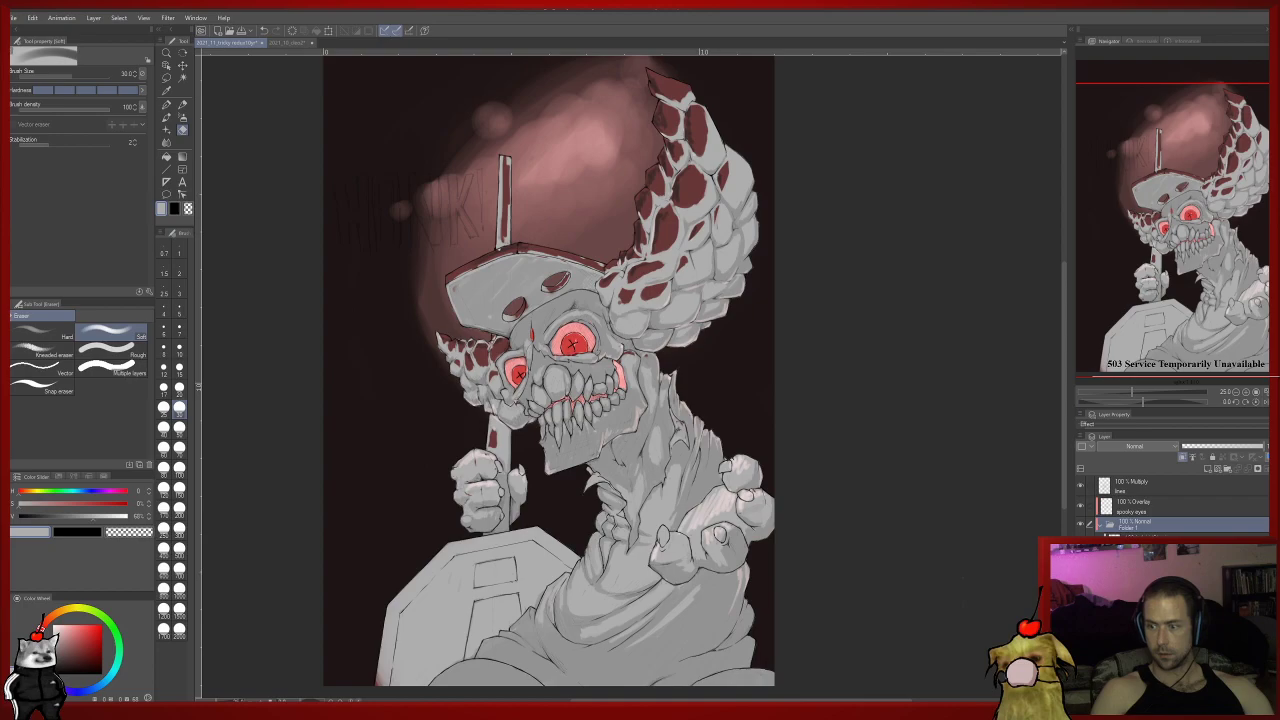
Try the Through blend mode on the new folder, and return it to Normal.
left_click(1134, 446)
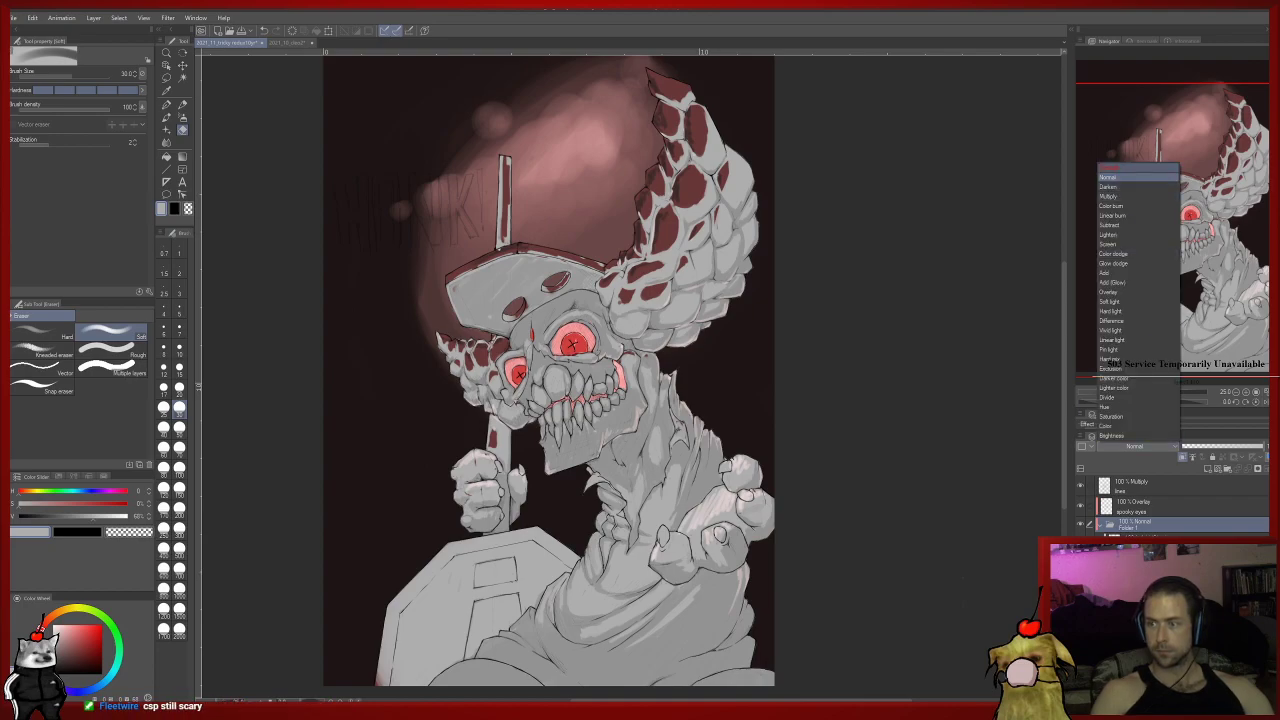
left_click(1110, 167)
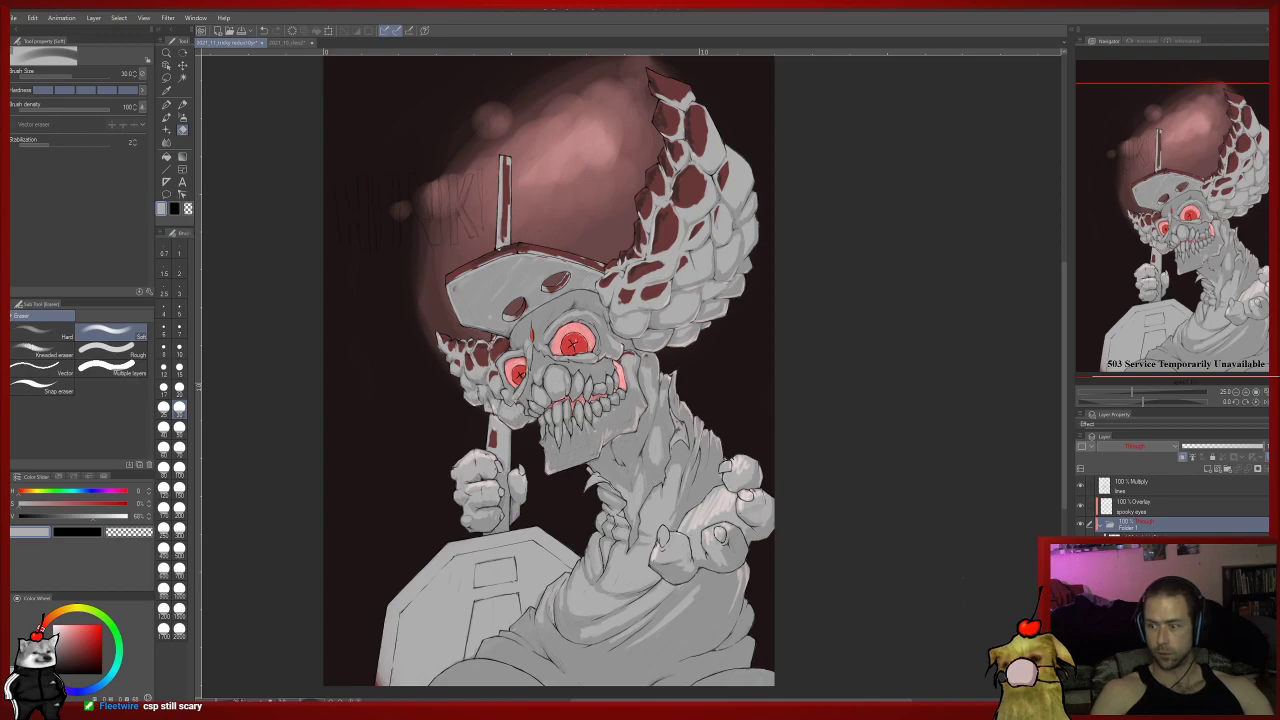
left_click(1134, 446)
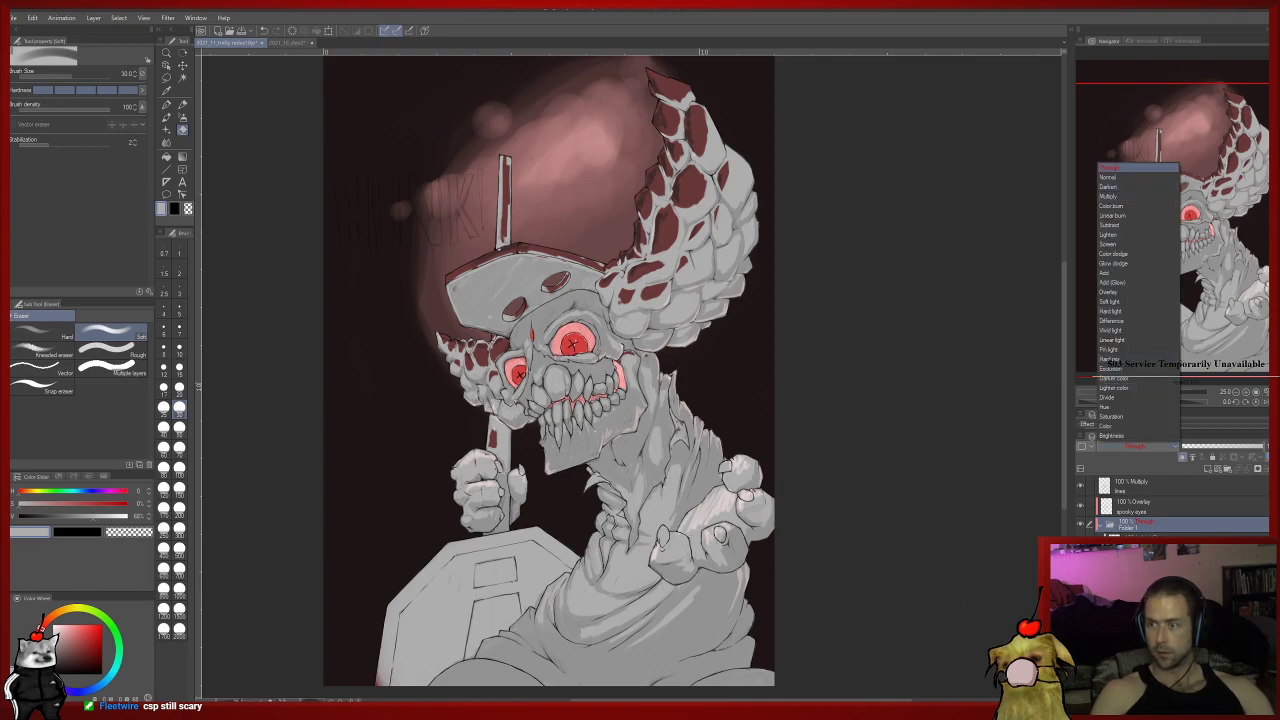
left_click(1120, 167)
left_click(1134, 446)
left_click(1120, 177)
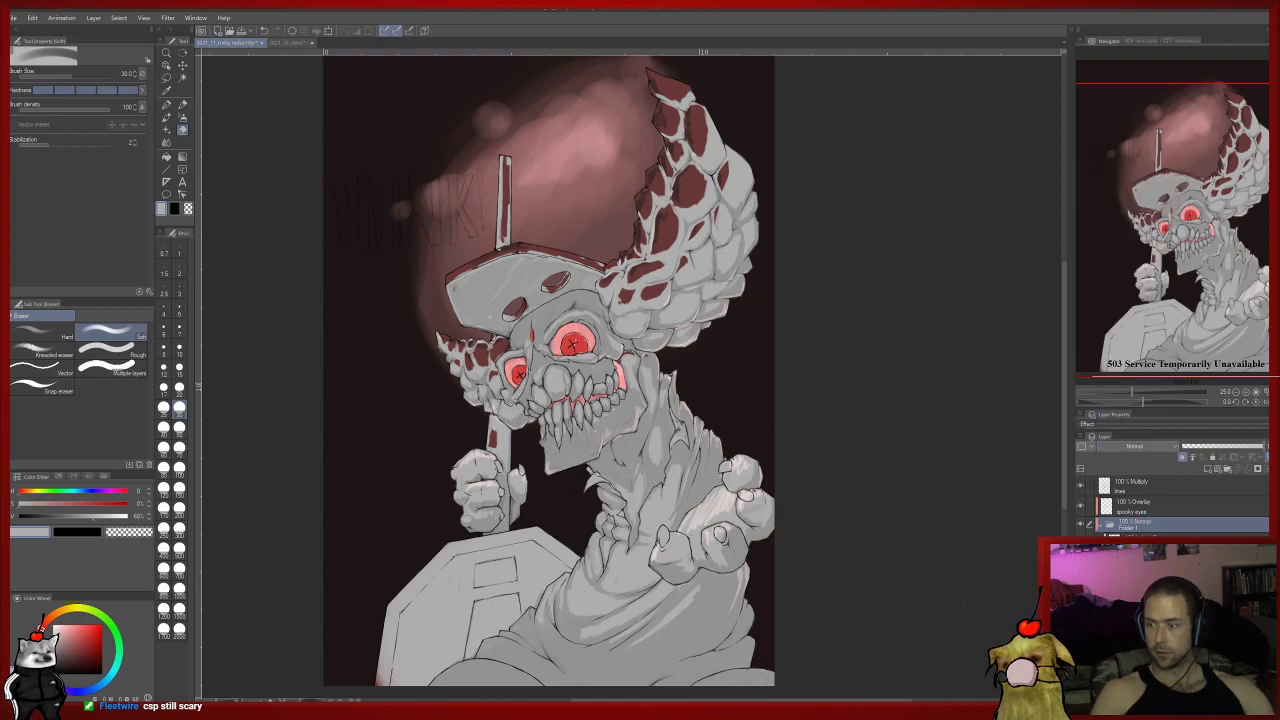
Take the glow and shading layers out of the folder, keeping them below spooky eyes, and select the Multiply shading layer.
left_click_drag(1140, 542, 1142, 516)
left_click(1140, 546)
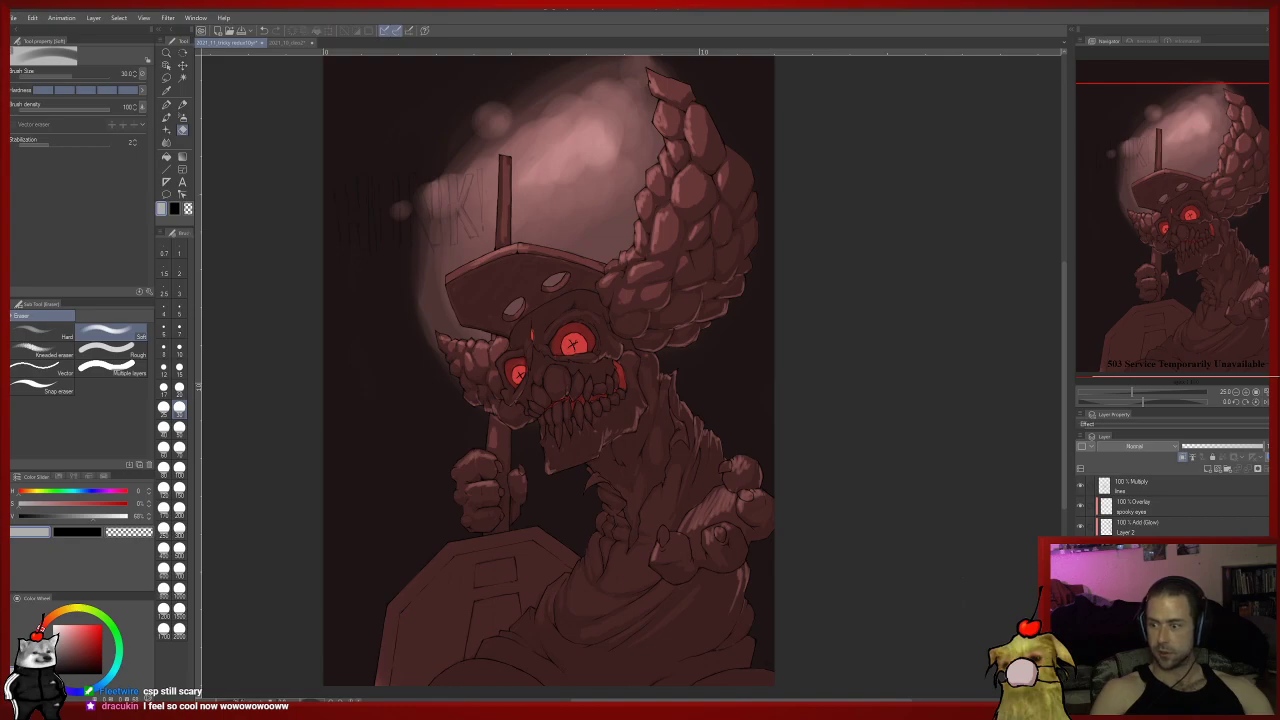
left_click(1140, 567)
left_click(1140, 587)
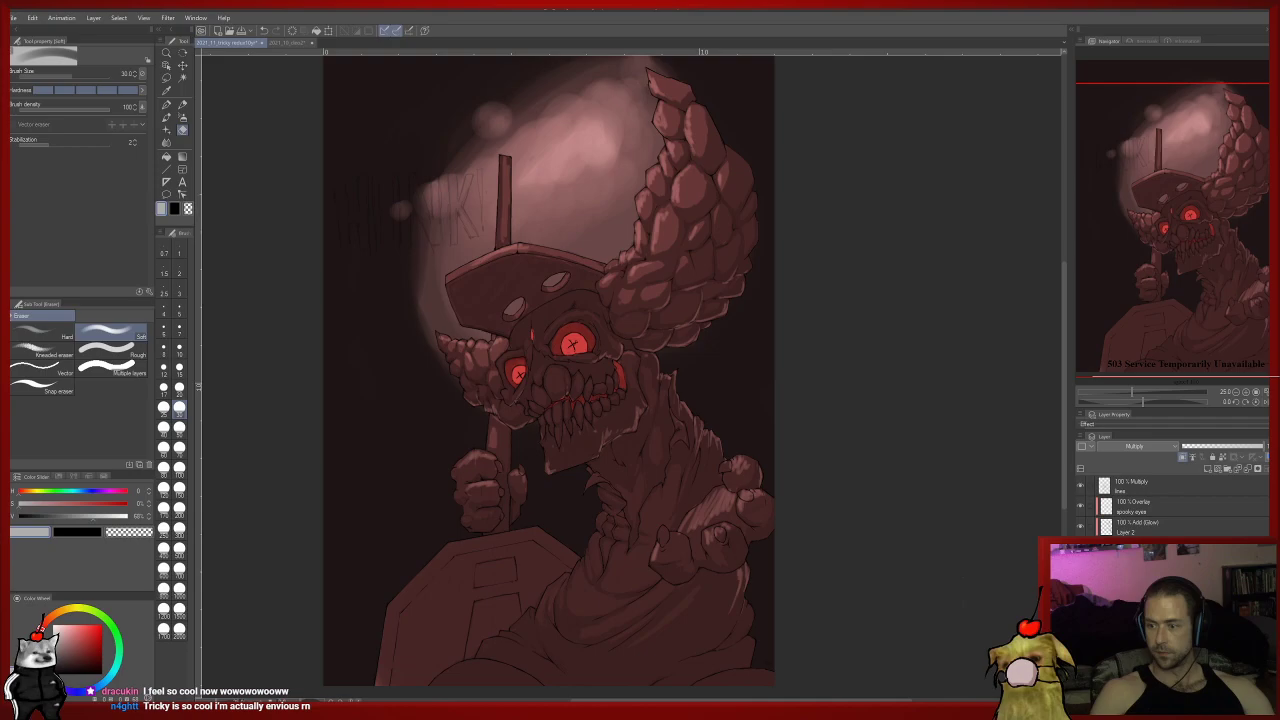
Hide the Multiply shading and Layer 2 glow layers, leaving the spooky eyes layer visible over the flat figure.
left_click(1080, 567)
left_click(1080, 526)
left_click(1080, 506)
left_click(1080, 506)
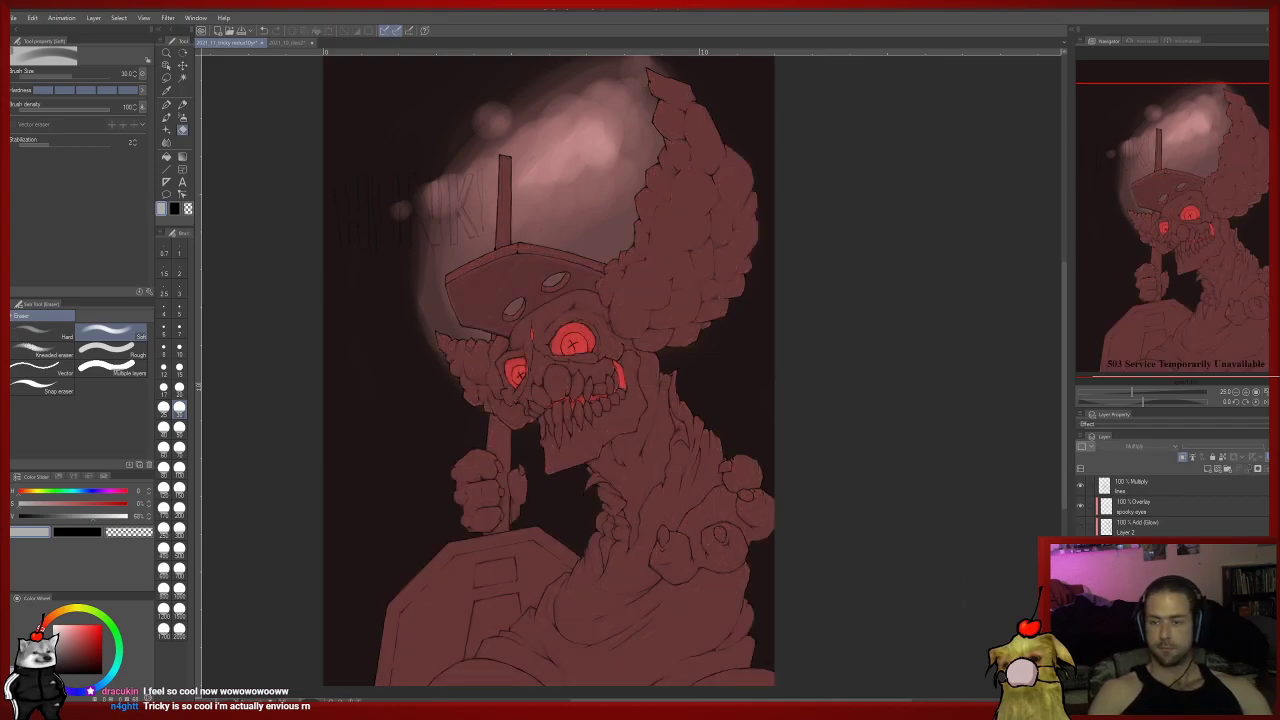
scroll(778, 485, "down", 1)
mouse_move(600, 380)
left_mouse_down()
mouse_move(598, 368)
mouse_move(620, 372)
left_mouse_up()
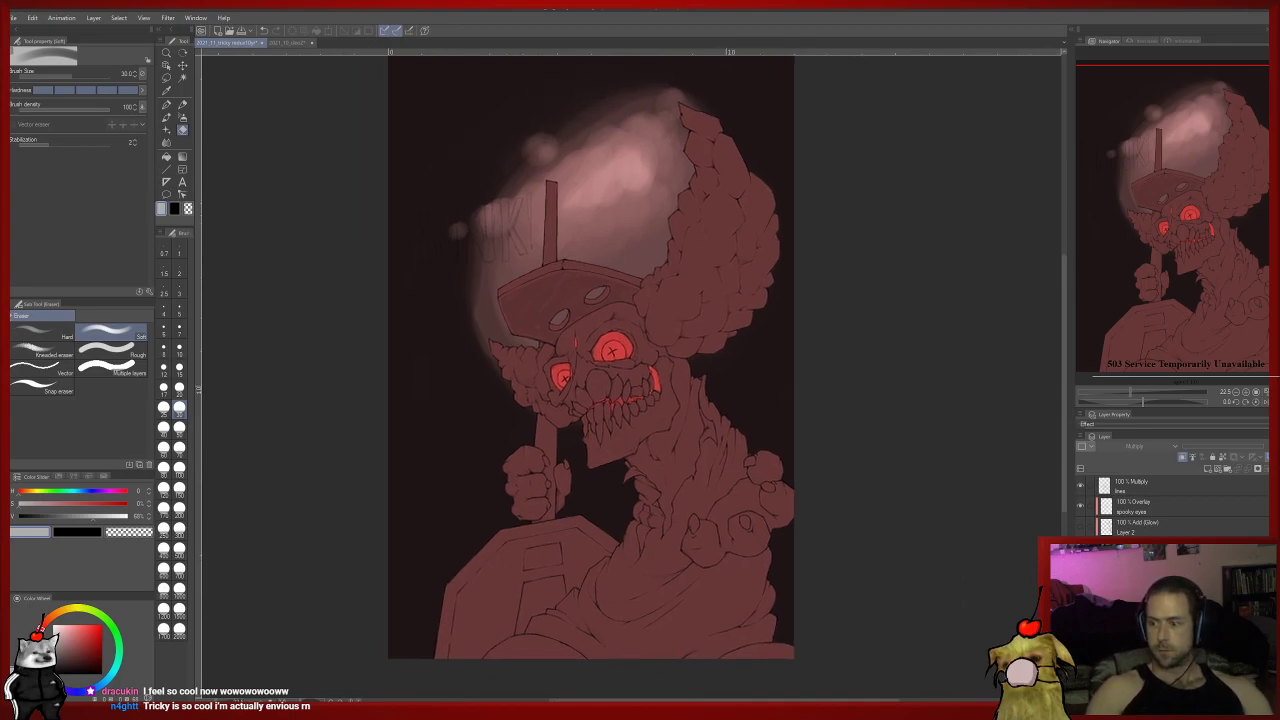
Add two new layers above the spooky eyes layer and clip both to the layer below.
left_click(1140, 507)
left_click(1207, 469)
left_click(1207, 469)
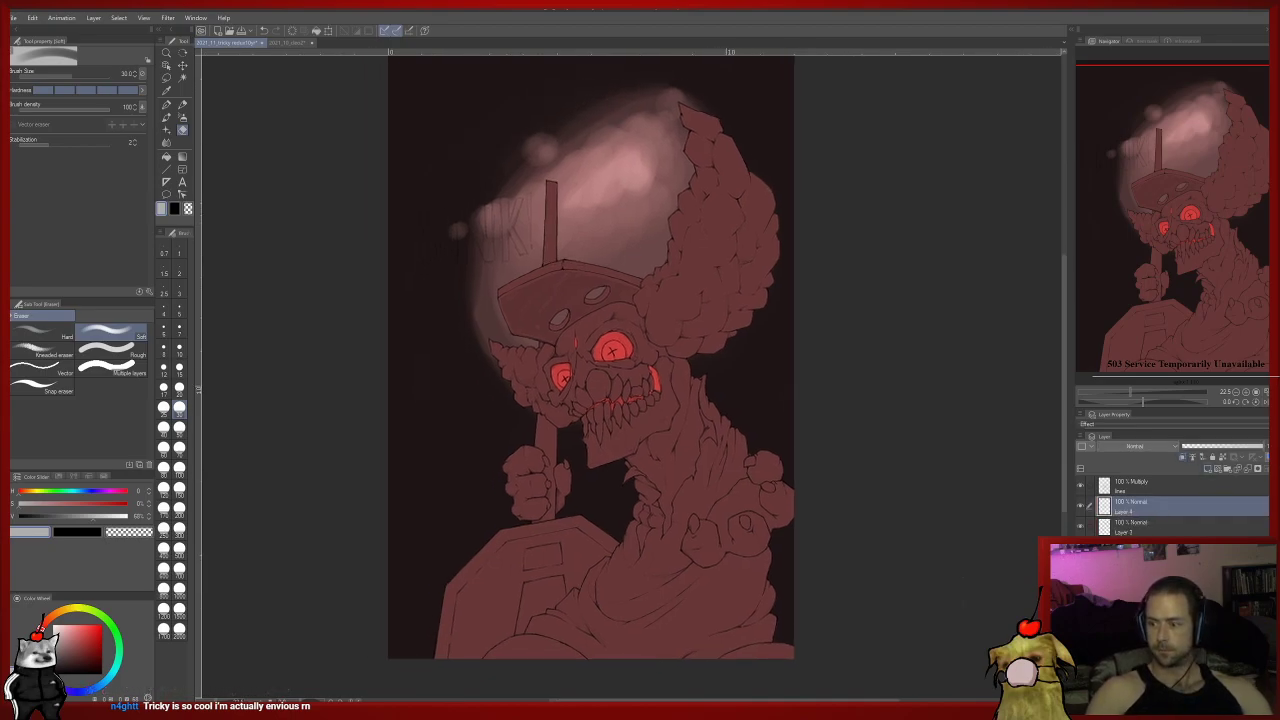
left_click(1140, 527)
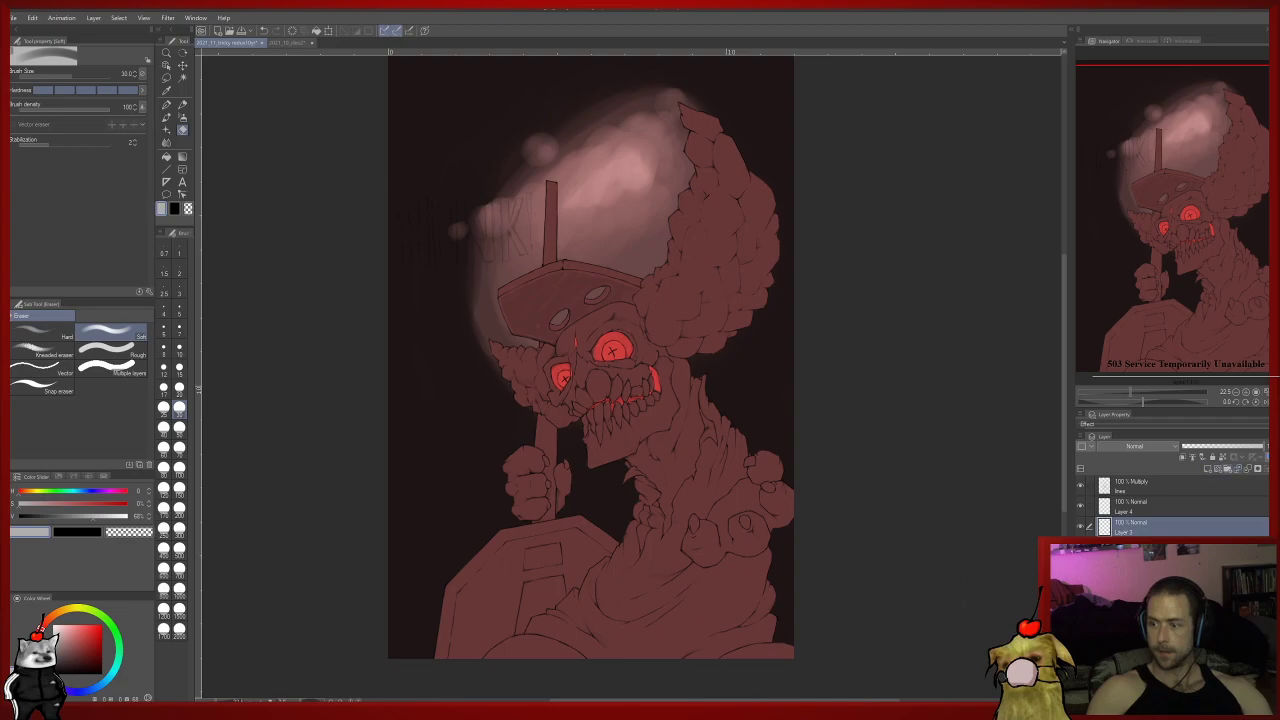
left_click(1183, 457)
left_click(1150, 507)
left_click(1183, 457)
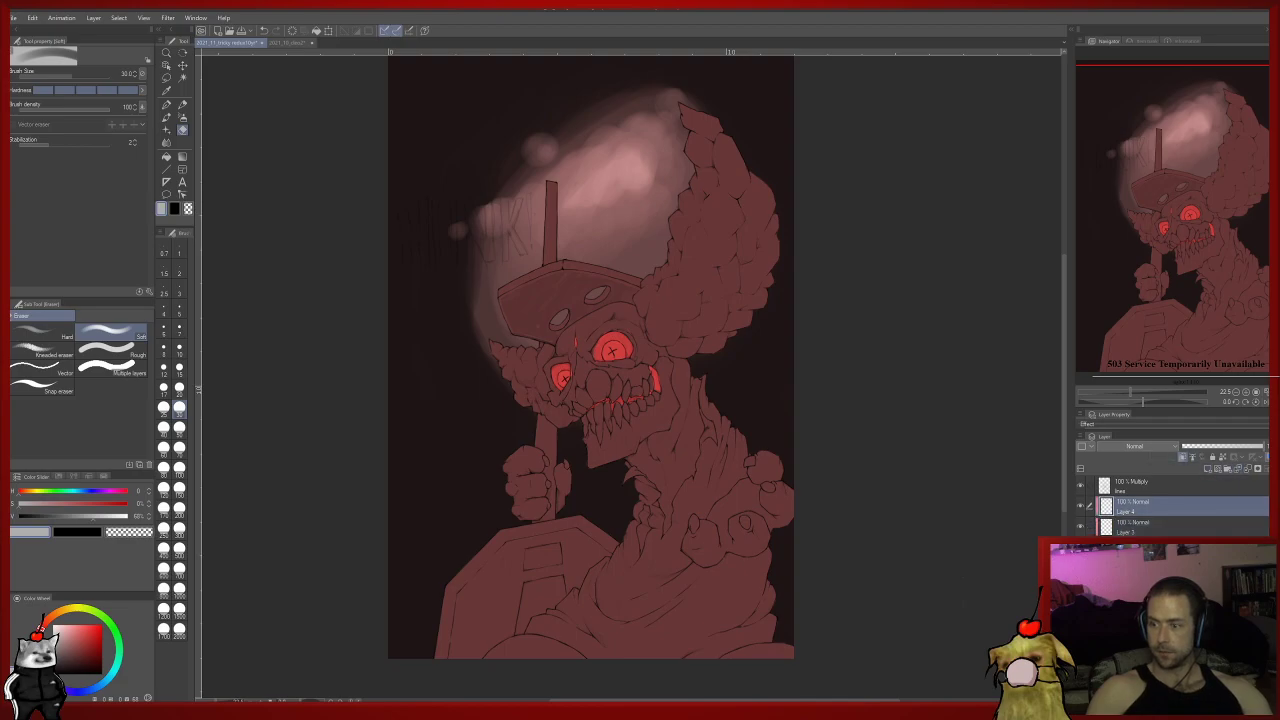
Rename the lower new layer as shadow and set its blend mode to Multiply.
left_click(1125, 527)
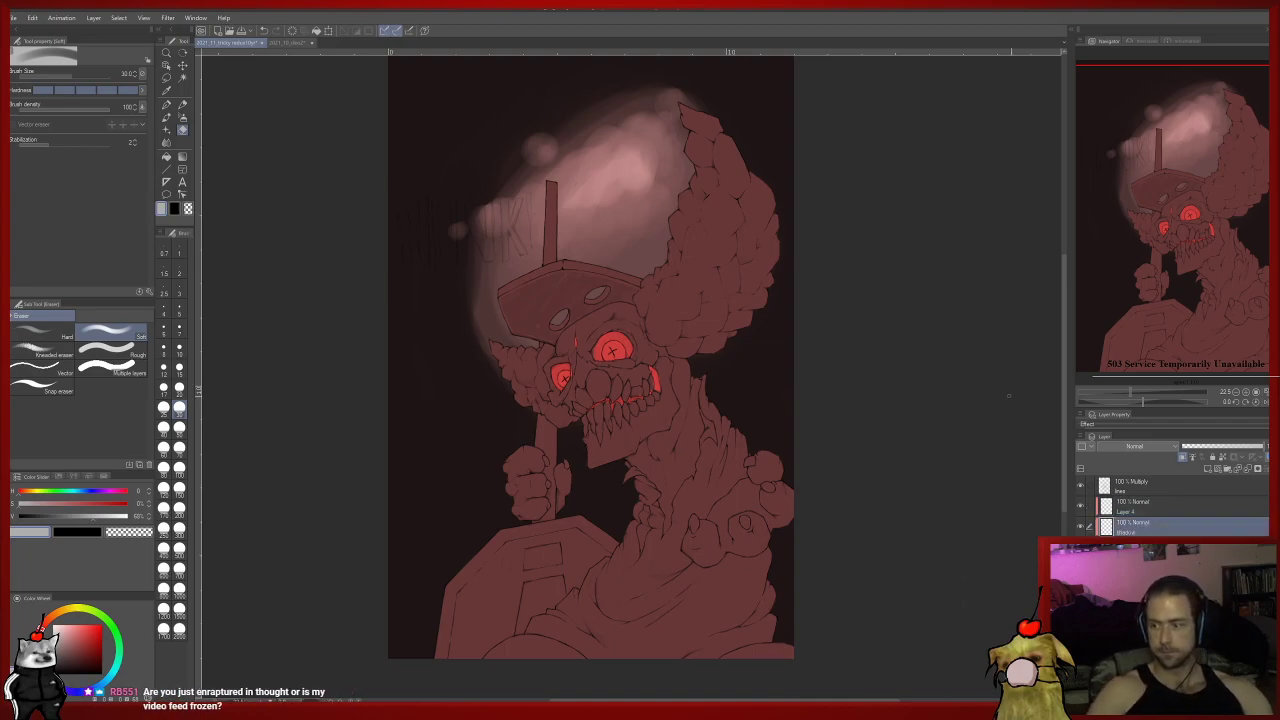
left_click(1135, 446)
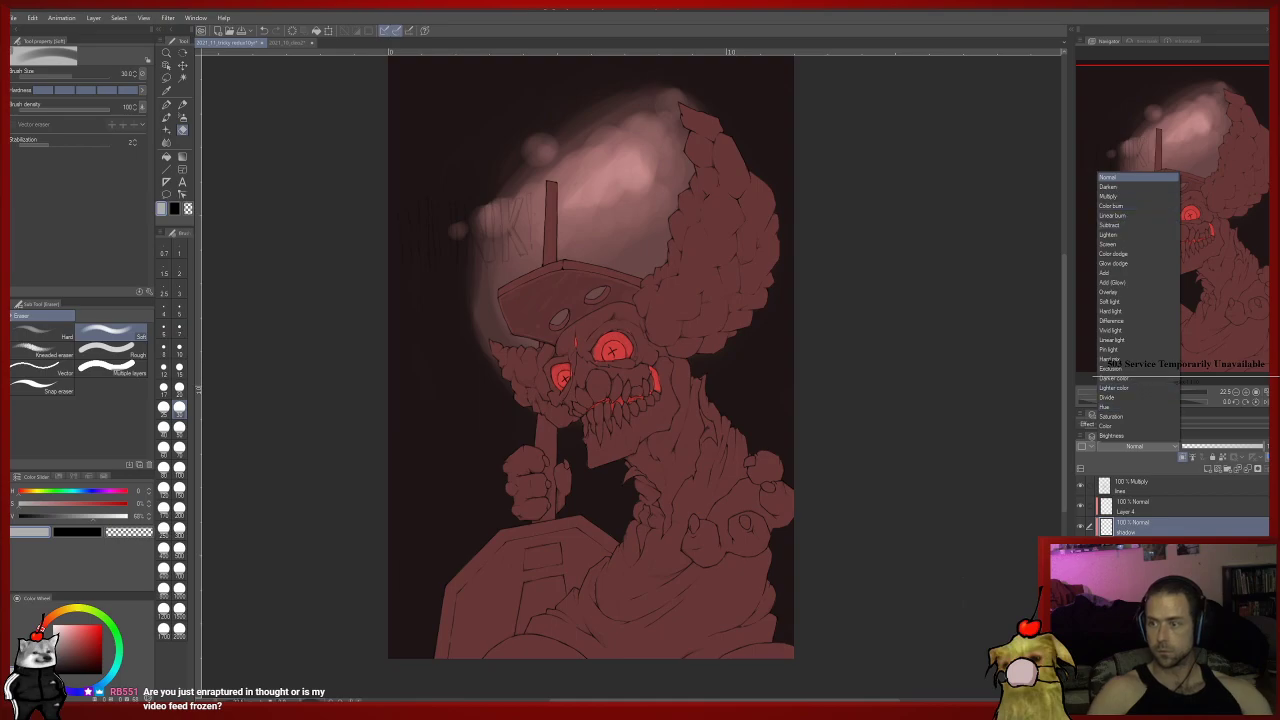
left_click(1110, 196)
Cover the whole figure with grey on the shadow layer using the Mechanical pencil at brush size 1000 and brush density 100.
key("p")
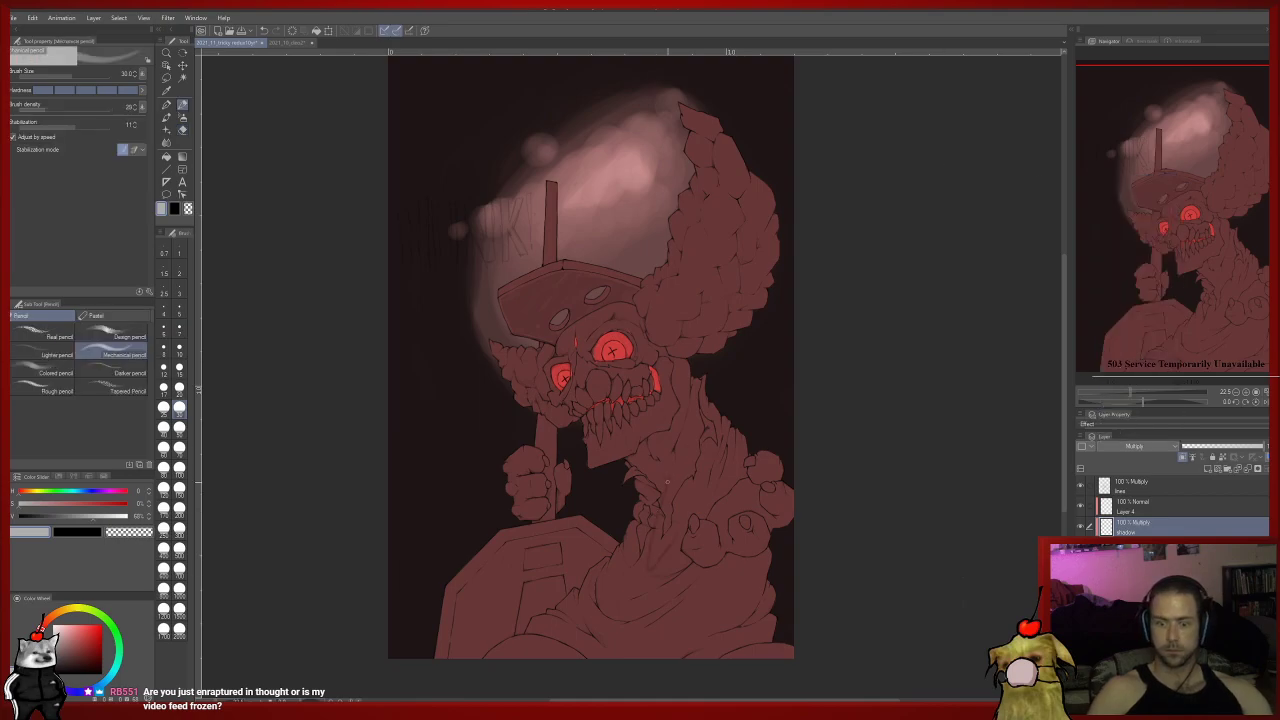
left_click(179, 590)
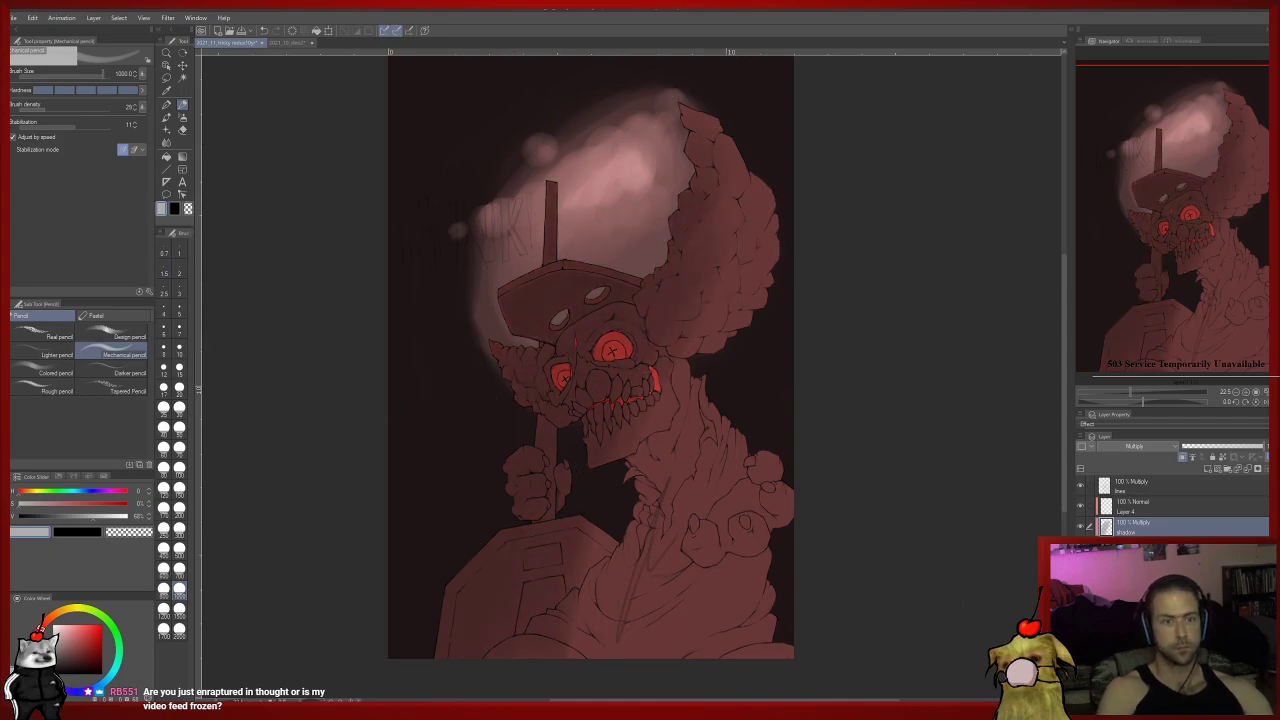
left_click_drag(80, 109, 112, 109)
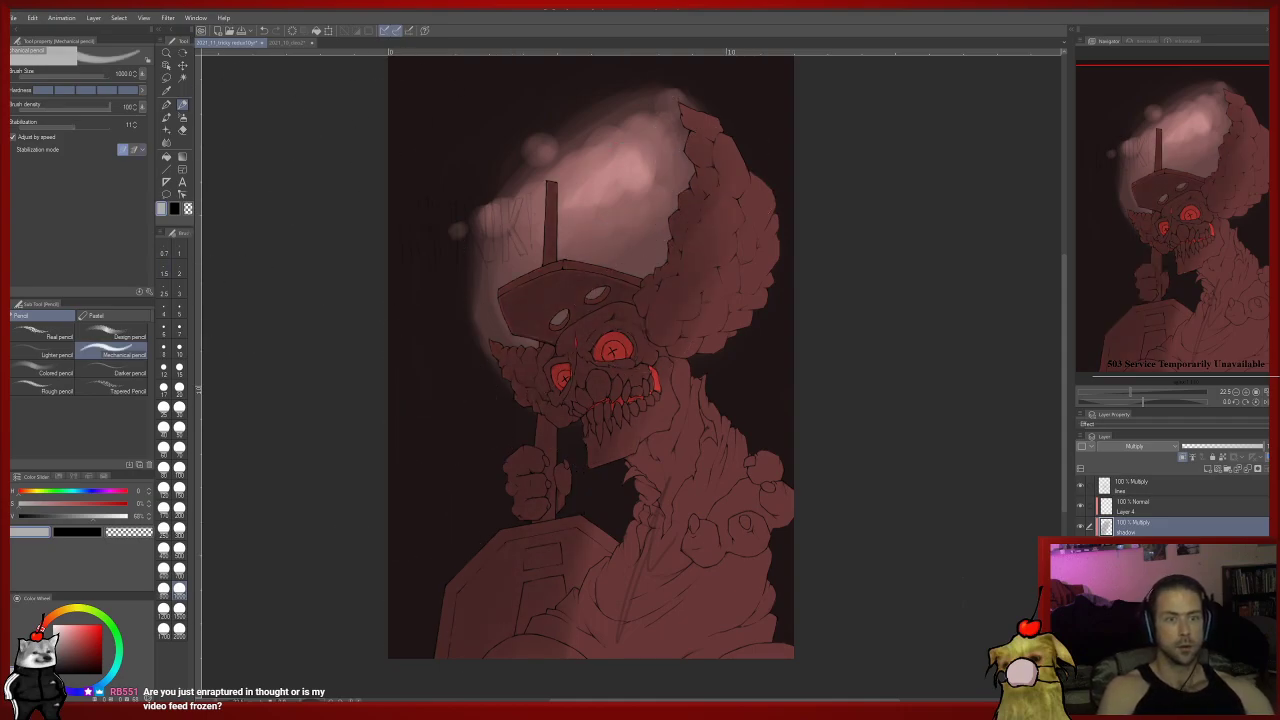
mouse_move(680, 175)
left_mouse_down()
mouse_move(781, 311)
mouse_move(632, 548)
mouse_move(560, 476)
mouse_move(666, 190)
mouse_move(685, 390)
mouse_move(612, 215)
mouse_move(723, 616)
mouse_move(632, 582)
mouse_move(712, 200)
left_mouse_up()
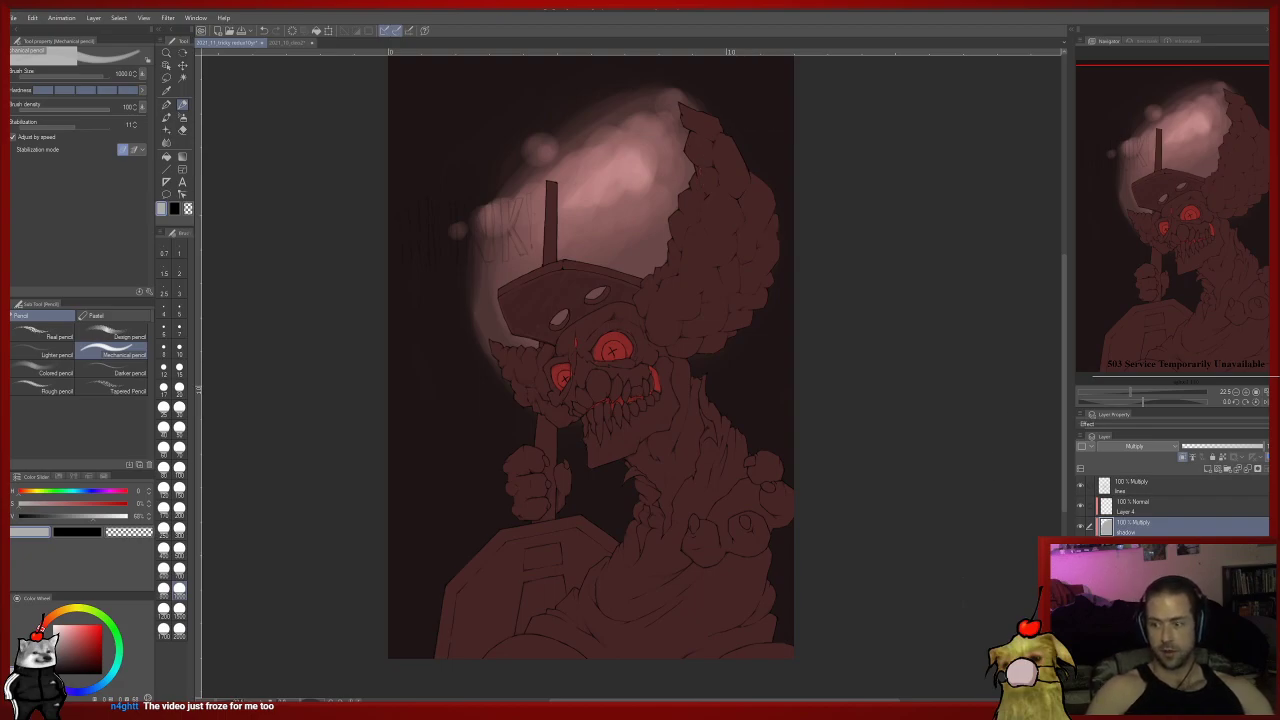
left_click(1080, 547)
left_click(1080, 547)
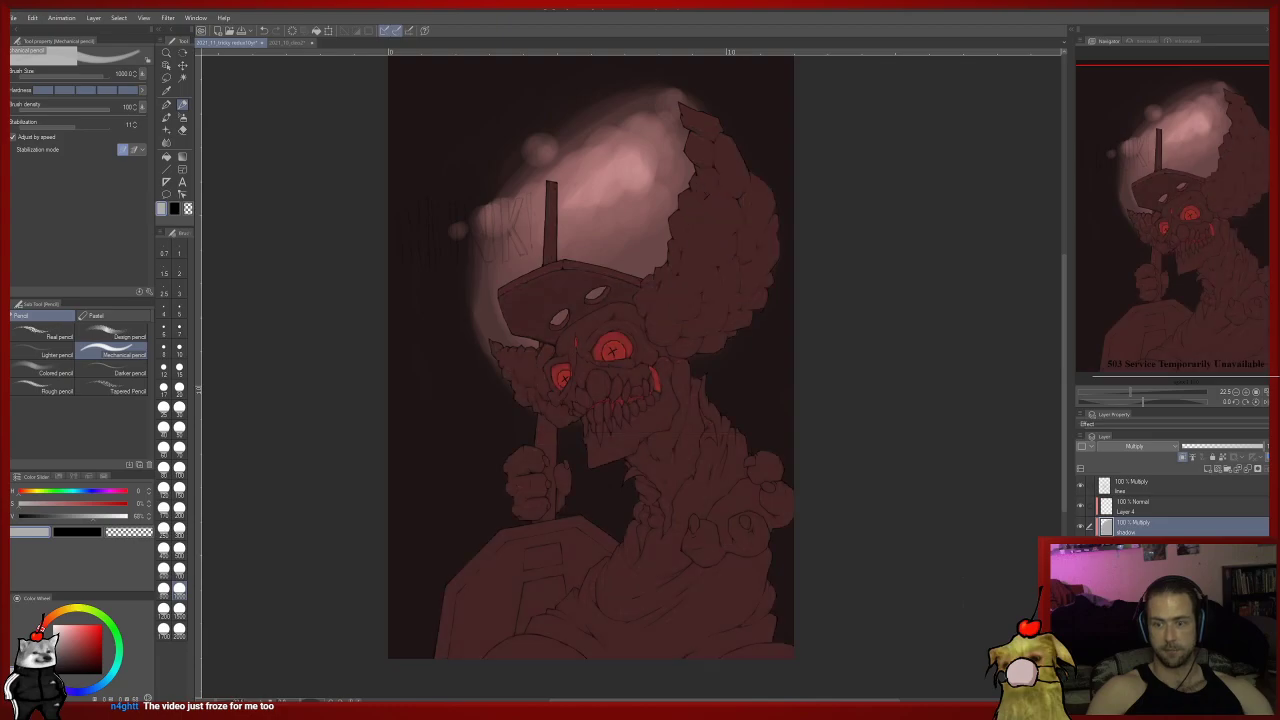
Erase the shadow layer with the Soft eraser along the outer side of the large horn, face, neck and upper arm.
key("e")
left_click(179, 507)
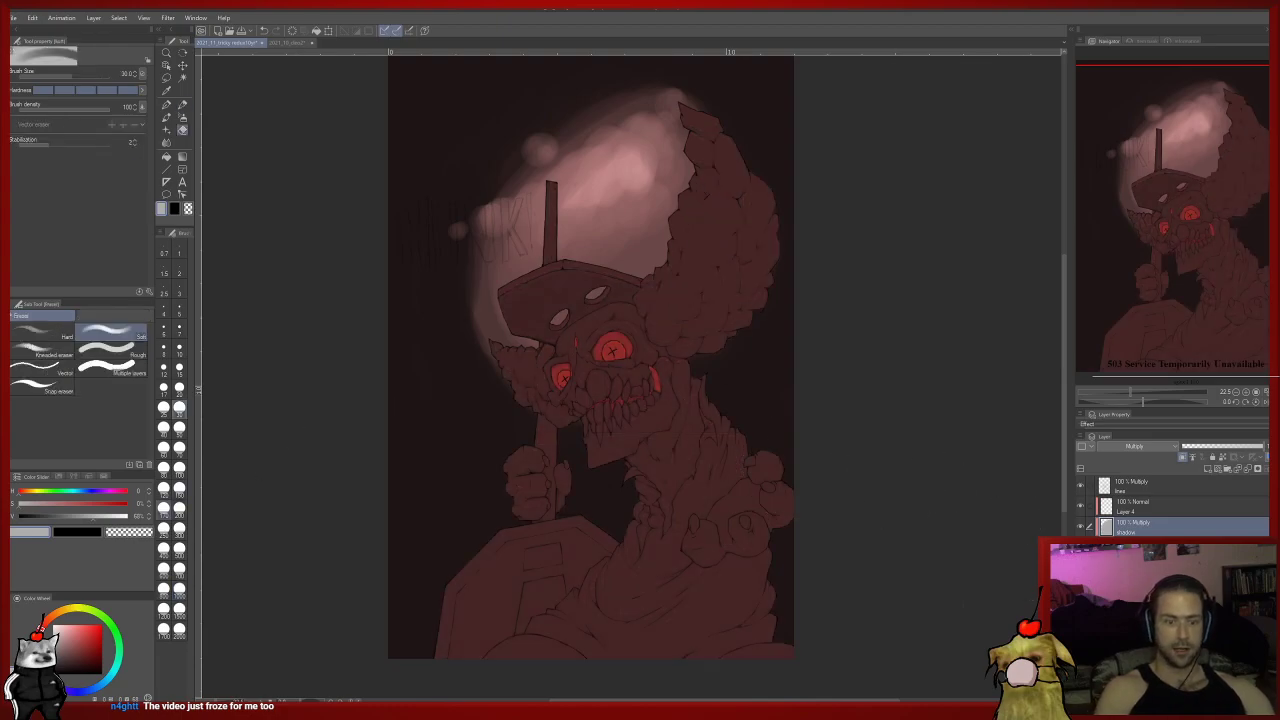
mouse_move(643, 429)
left_mouse_down()
mouse_move(685, 370)
mouse_move(608, 418)
mouse_move(613, 408)
mouse_move(622, 426)
mouse_move(637, 361)
mouse_move(670, 374)
mouse_move(695, 358)
mouse_move(689, 298)
mouse_move(749, 311)
mouse_move(734, 213)
mouse_move(744, 191)
mouse_move(772, 207)
mouse_move(749, 147)
mouse_move(766, 262)
mouse_move(702, 355)
mouse_move(701, 405)
mouse_move(695, 389)
mouse_move(725, 390)
mouse_move(702, 489)
mouse_move(735, 460)
left_mouse_up()
mouse_move(751, 569)
left_mouse_down()
mouse_move(736, 644)
mouse_move(757, 624)
mouse_move(790, 662)
mouse_move(748, 651)
mouse_move(732, 573)
left_mouse_up()
mouse_move(669, 440)
left_mouse_down()
mouse_move(708, 477)
mouse_move(670, 522)
left_mouse_up()
Carve folds into the neck and jaw shading at brush size 50, alternating between the Soft eraser and Mechanical pencil.
left_click(179, 427)
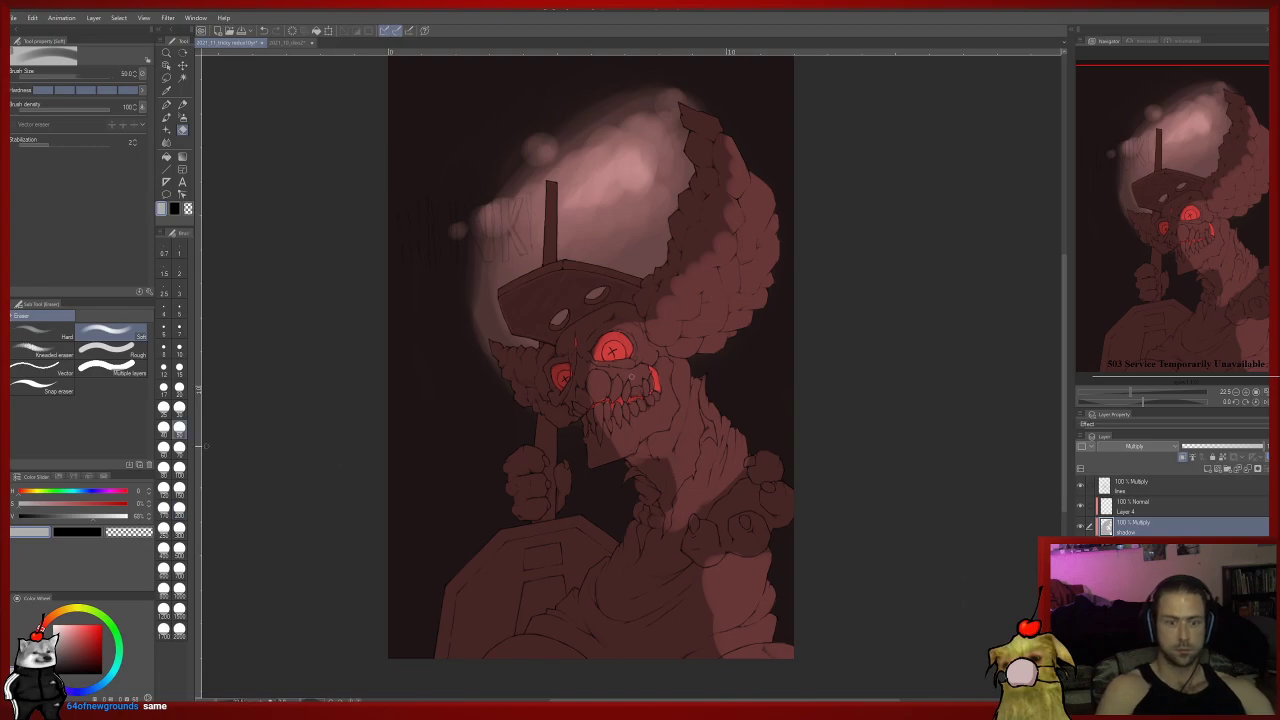
key("p")
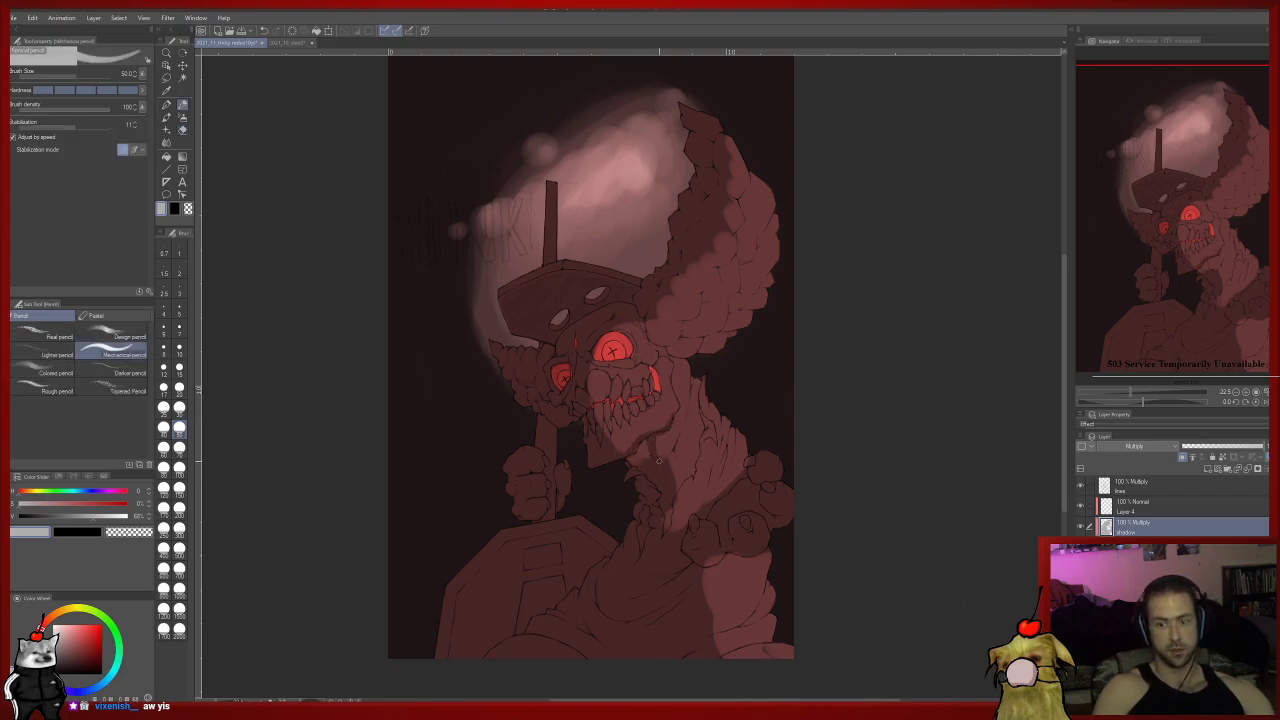
key("e")
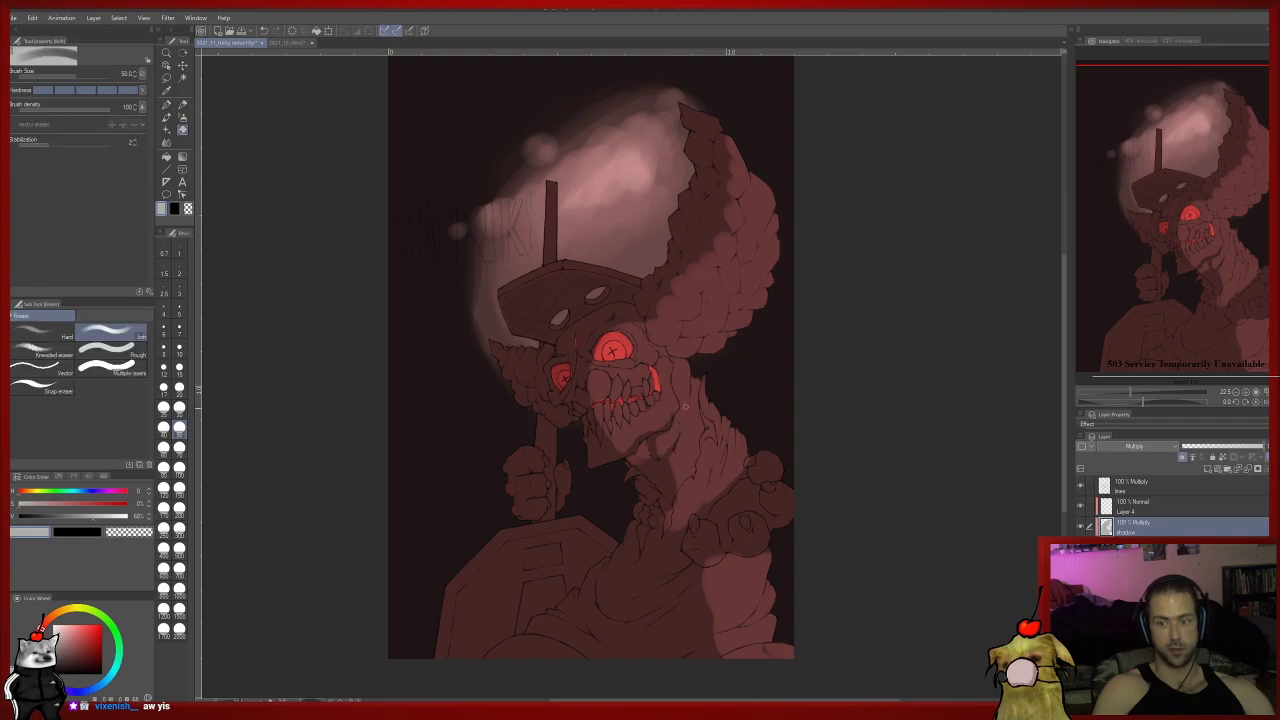
key("p")
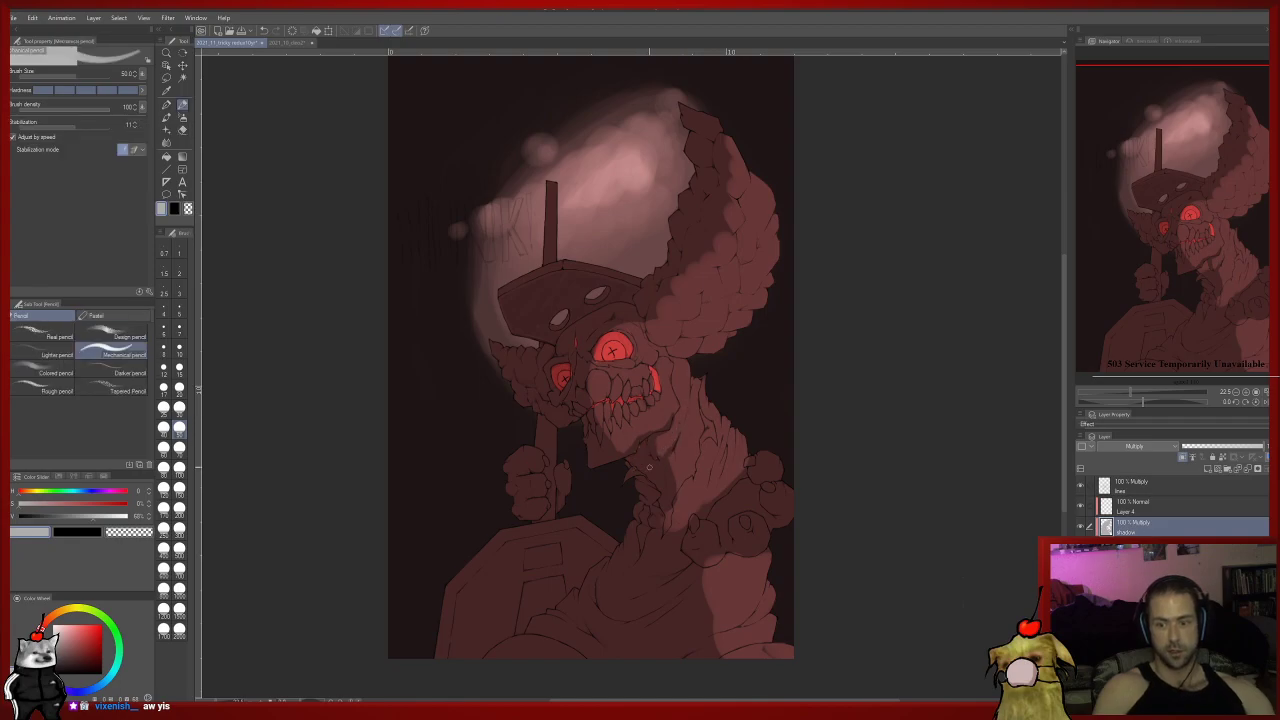
key("e")
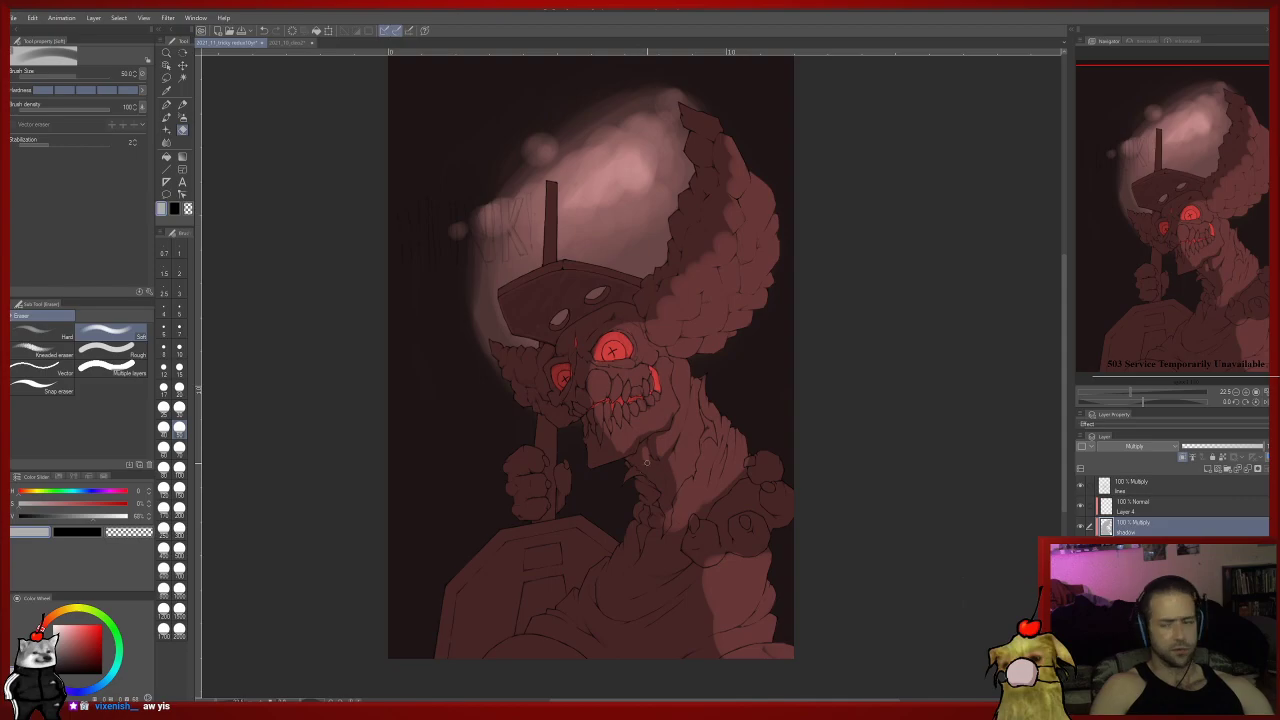
key("p")
key("e")
left_click_drag(634, 470, 627, 482)
key("p")
mouse_move(698, 460)
left_mouse_down()
mouse_move(703, 421)
mouse_move(676, 492)
mouse_move(679, 470)
left_mouse_up()
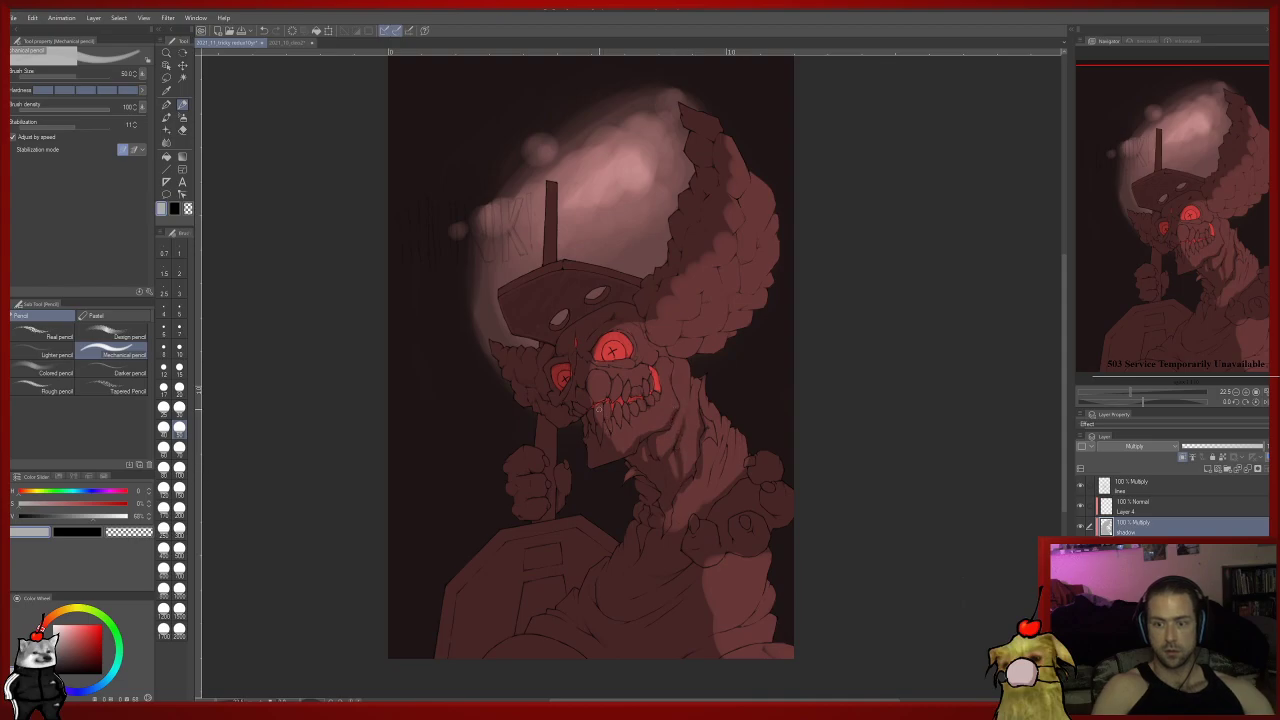
Shape the shadows around the nose and upper teeth with the Soft eraser and Mechanical pencil at brush size 30.
key("e")
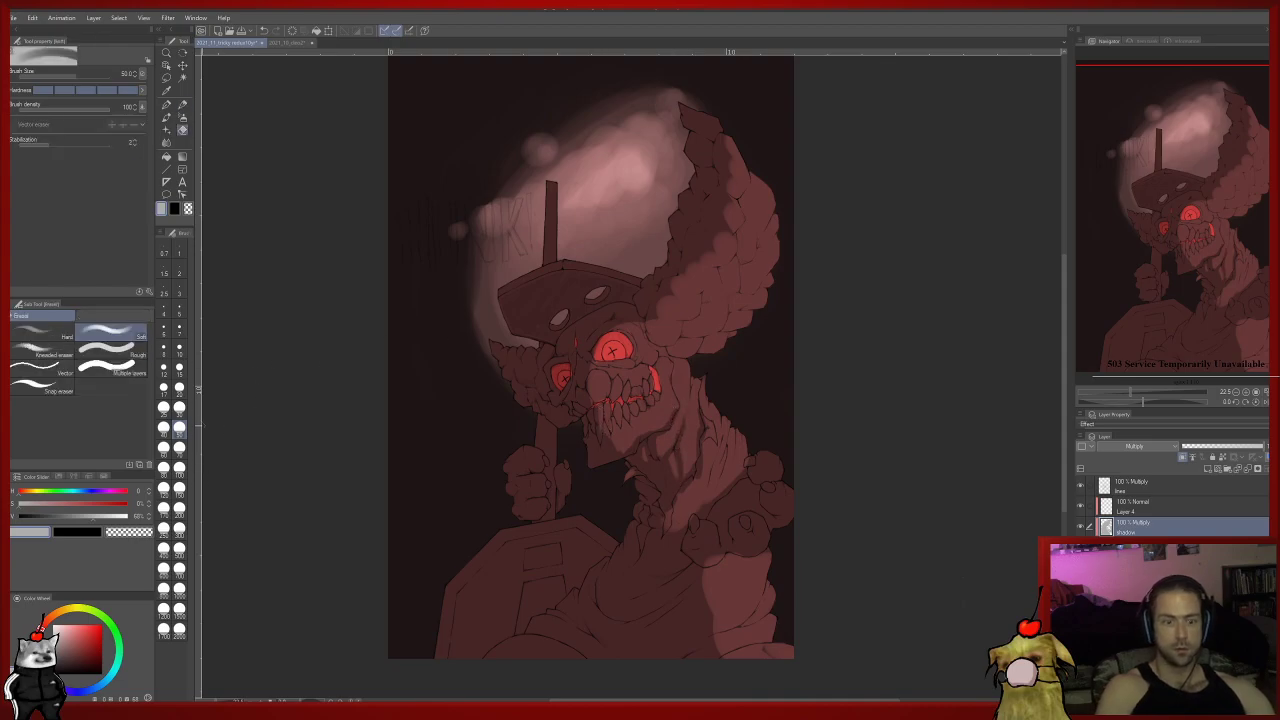
key("p")
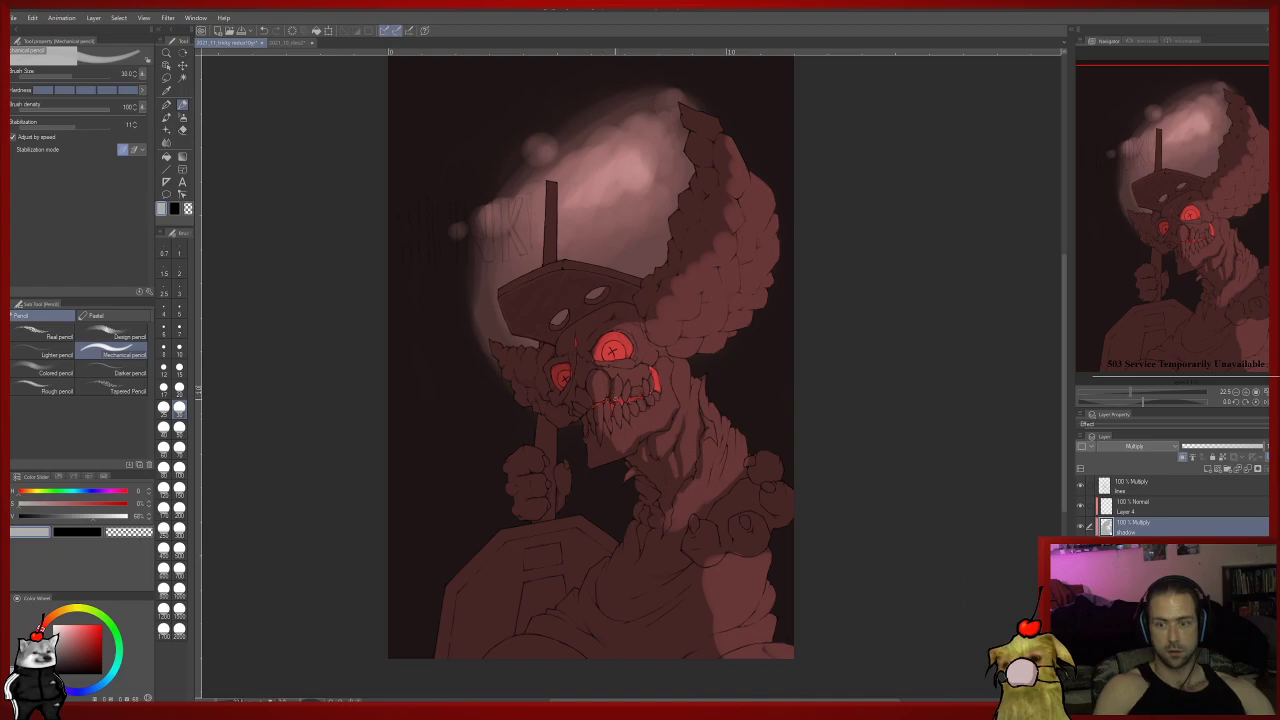
key("e")
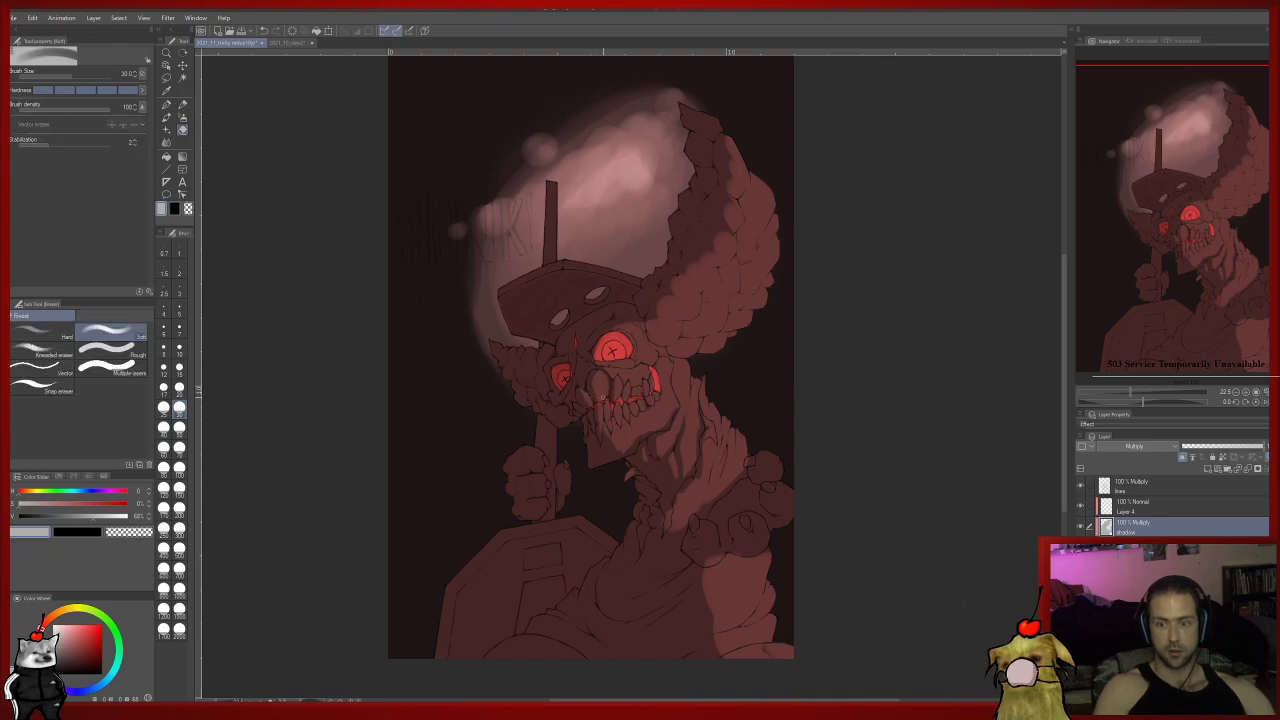
key("p")
key("e")
key("p")
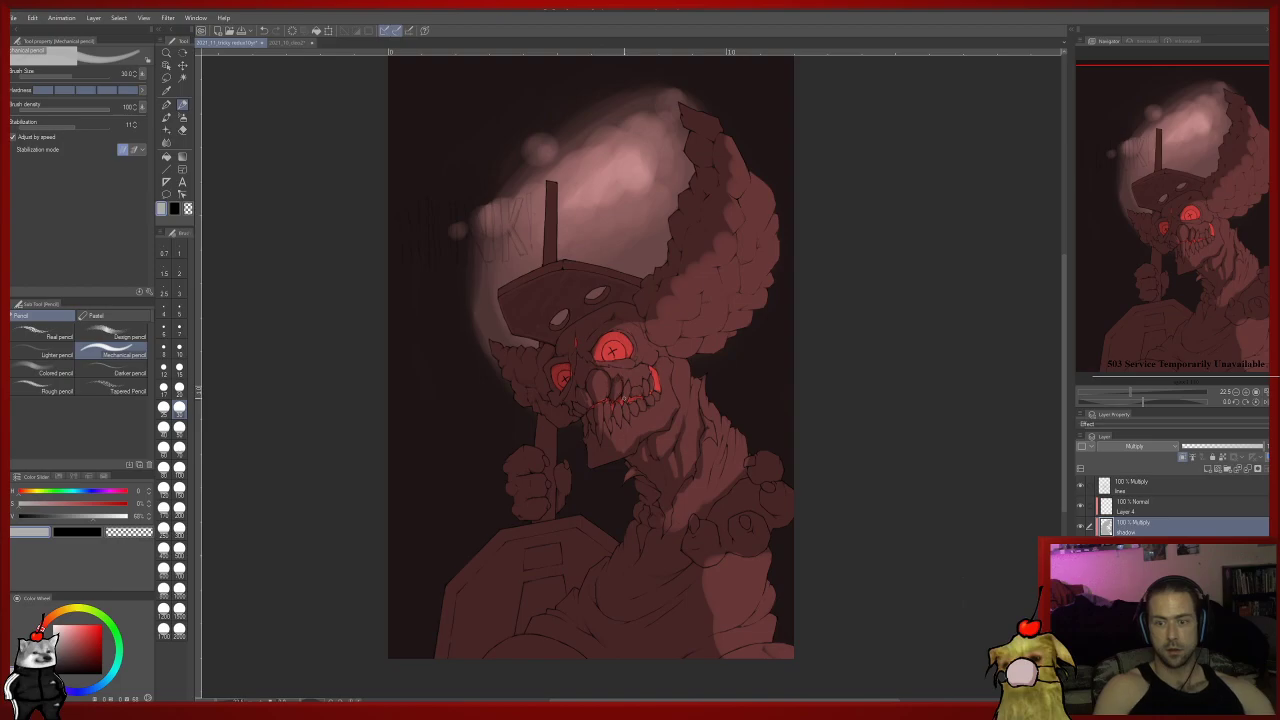
key("e")
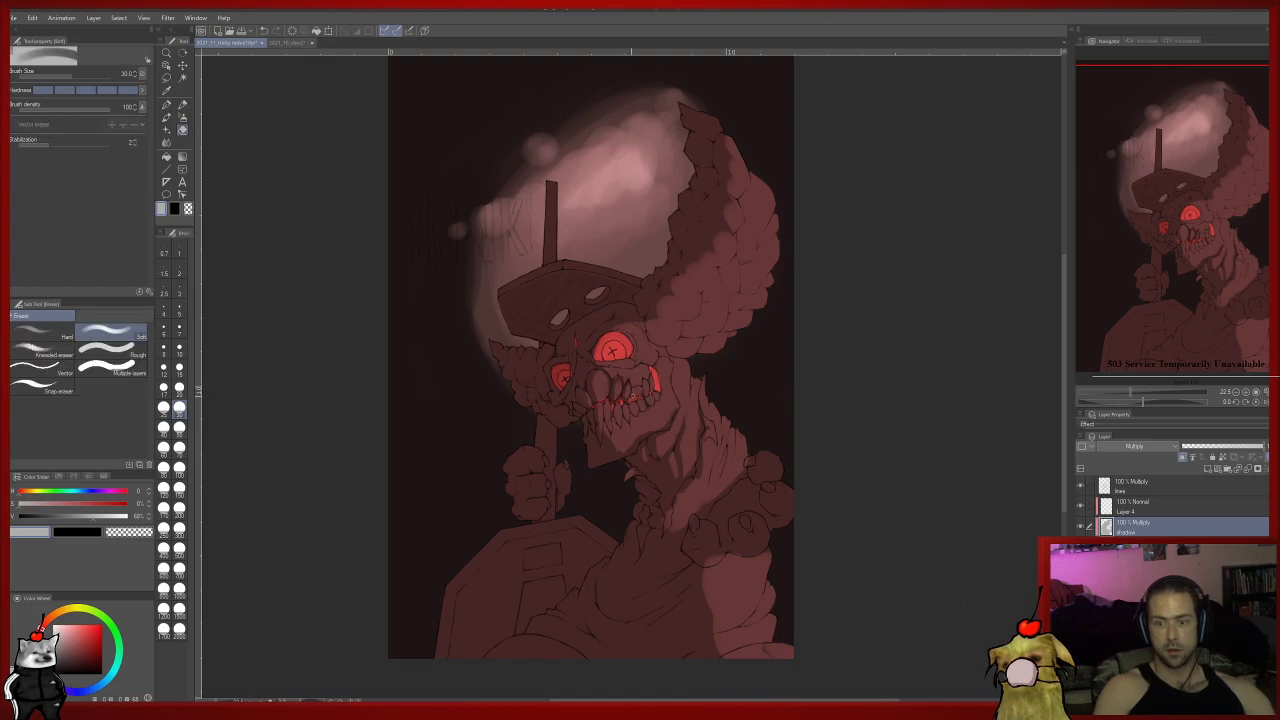
Refine light and shadow on the individual teeth and along the mouth with the Soft eraser and Mechanical pencil at size 30.
scroll(629, 390, "up", 1)
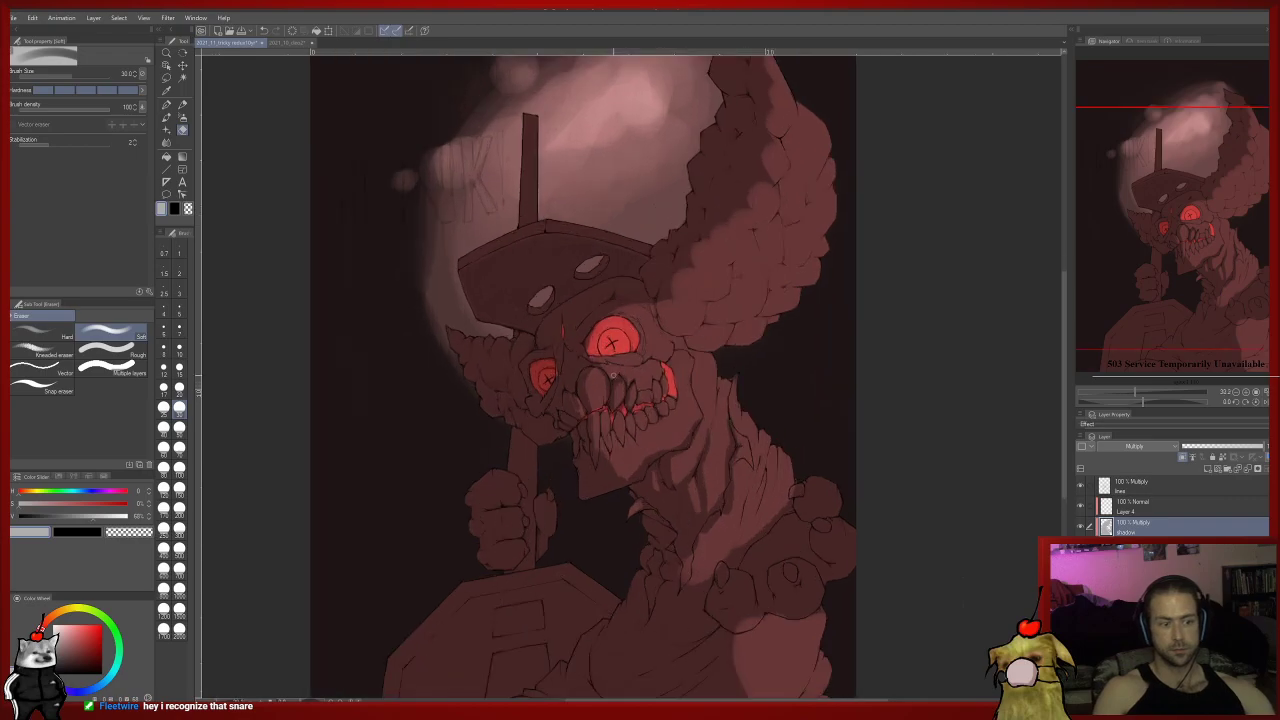
scroll(612, 373, "up", 1)
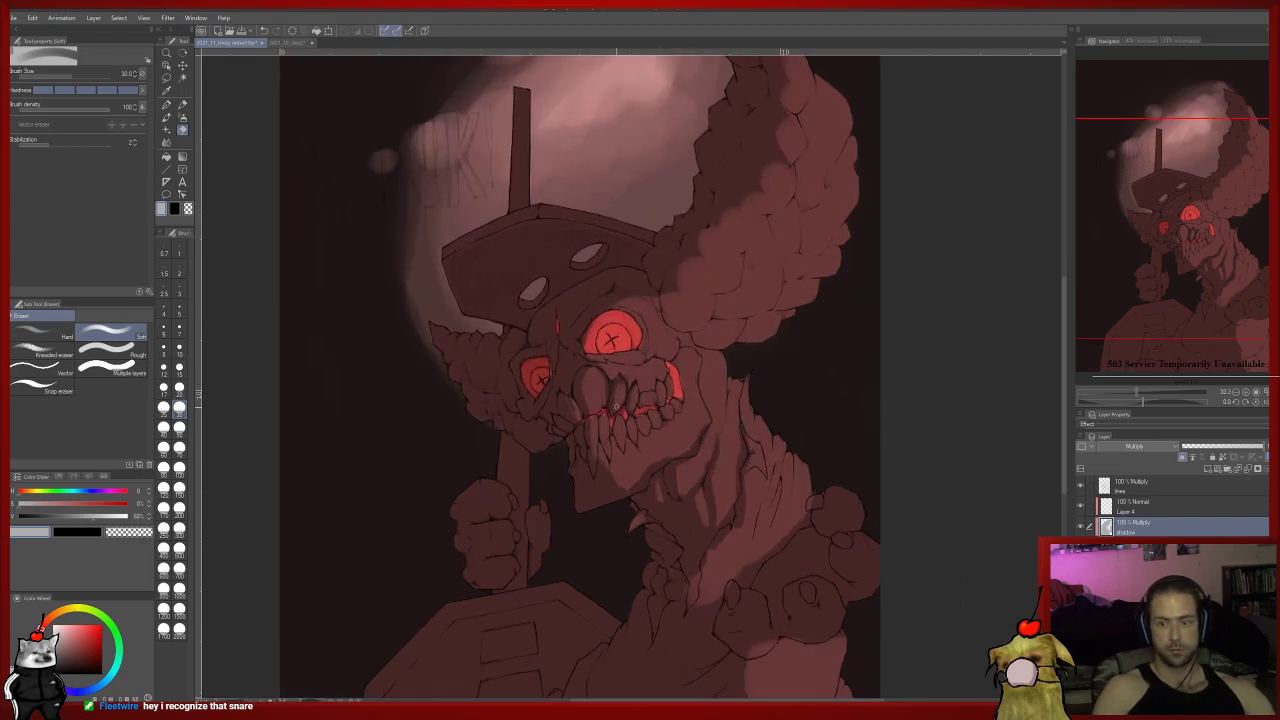
key("p")
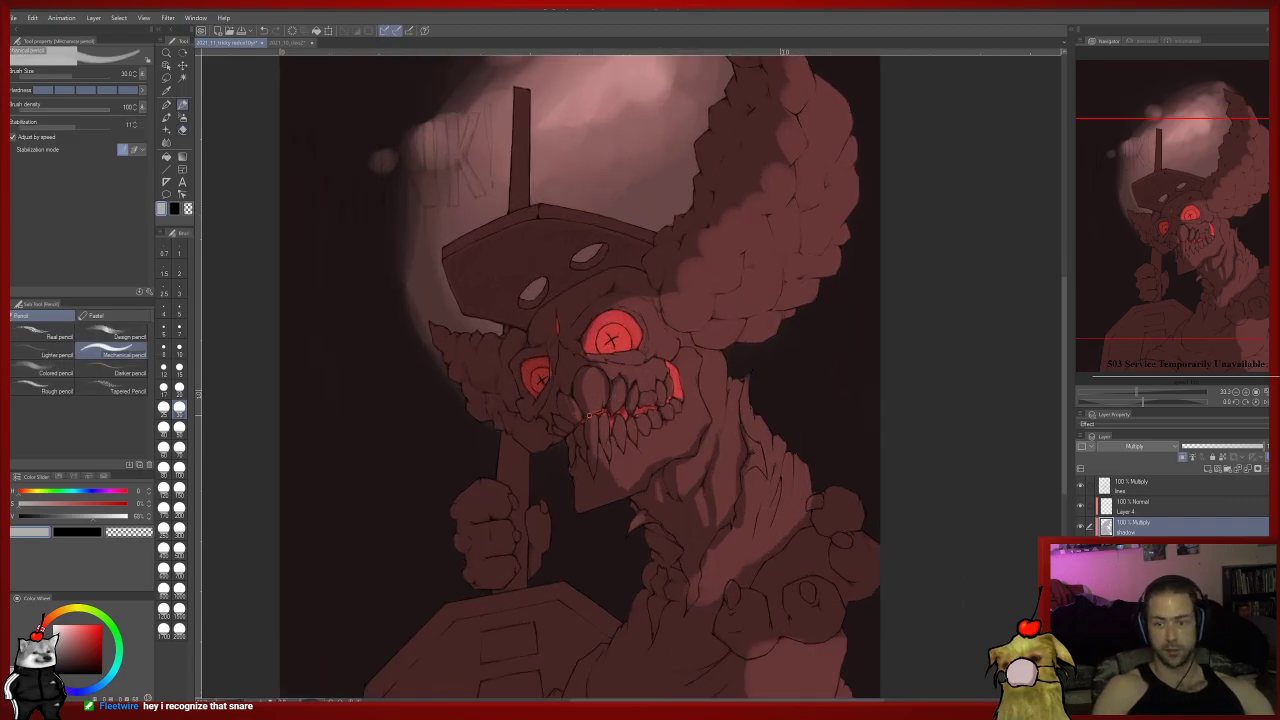
key("e")
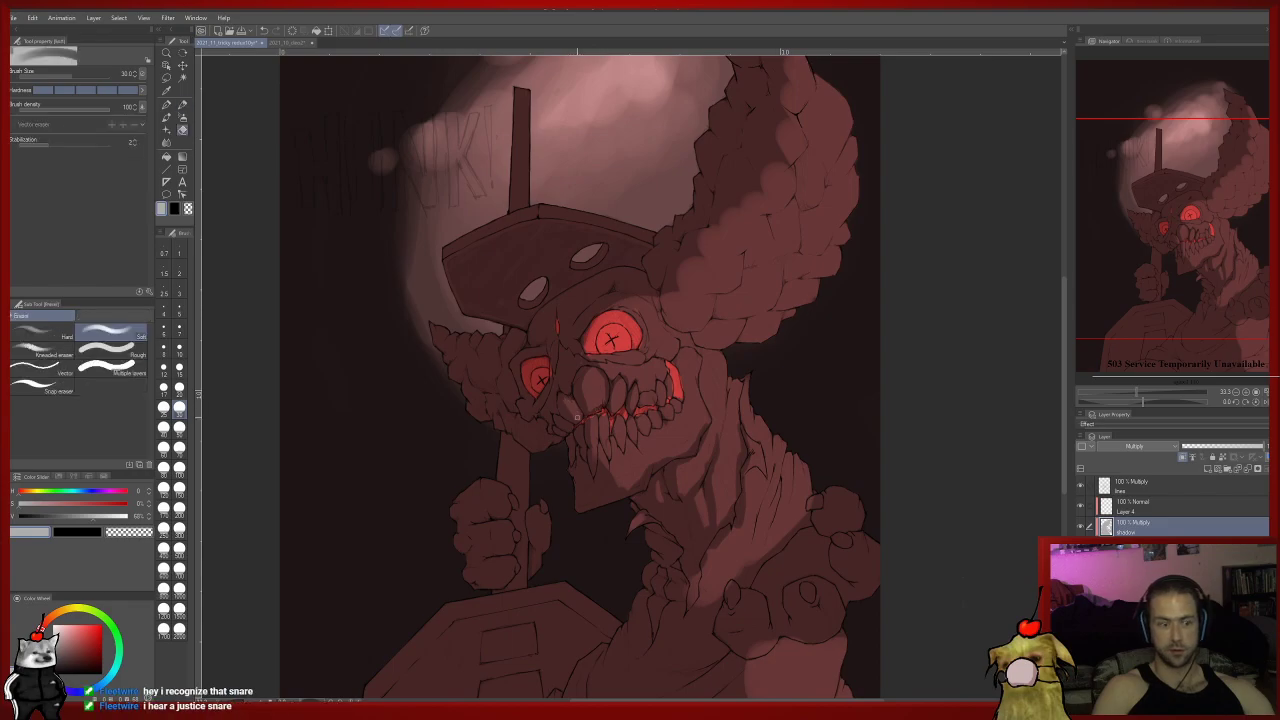
left_click_drag(611, 460, 534, 462)
key("p")
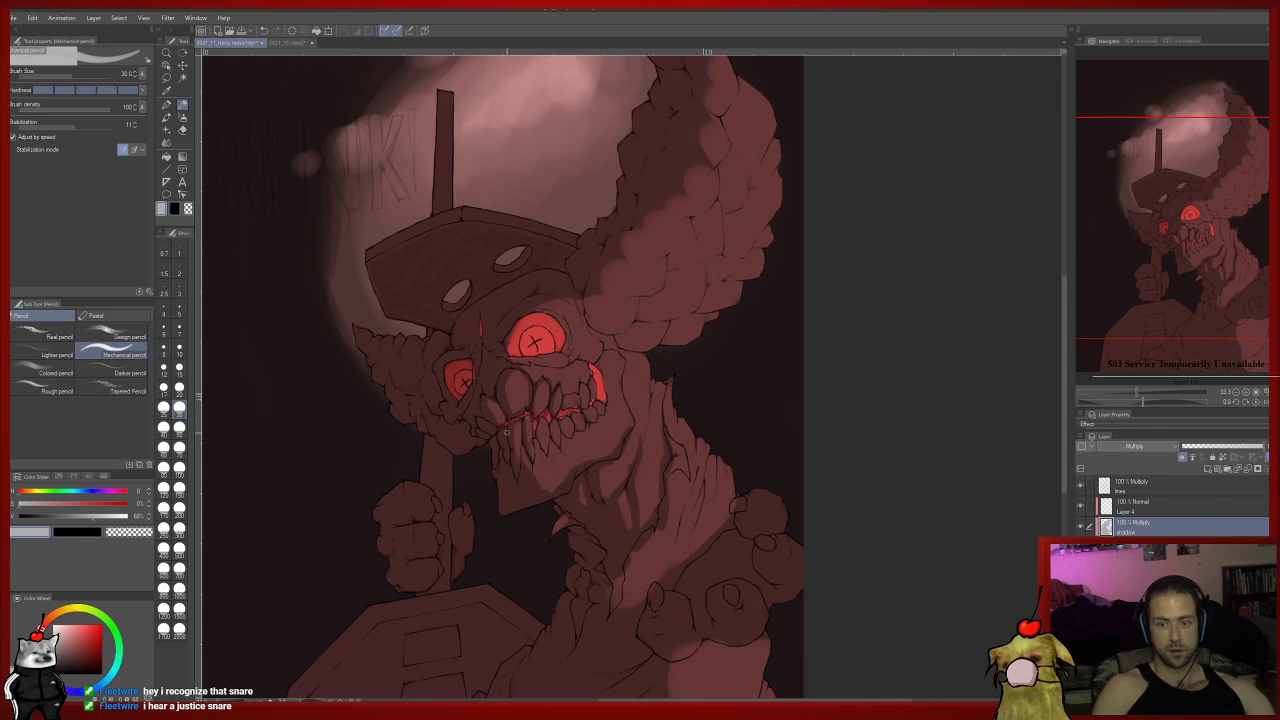
key("e")
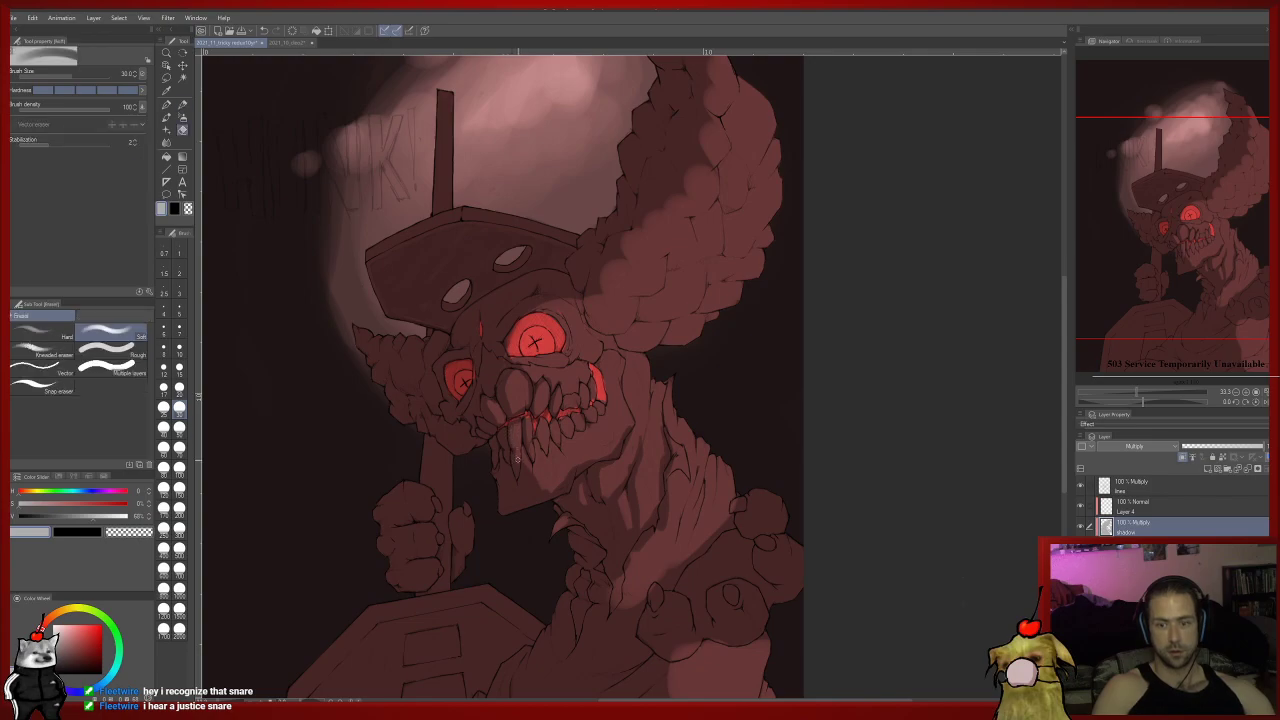
key("p")
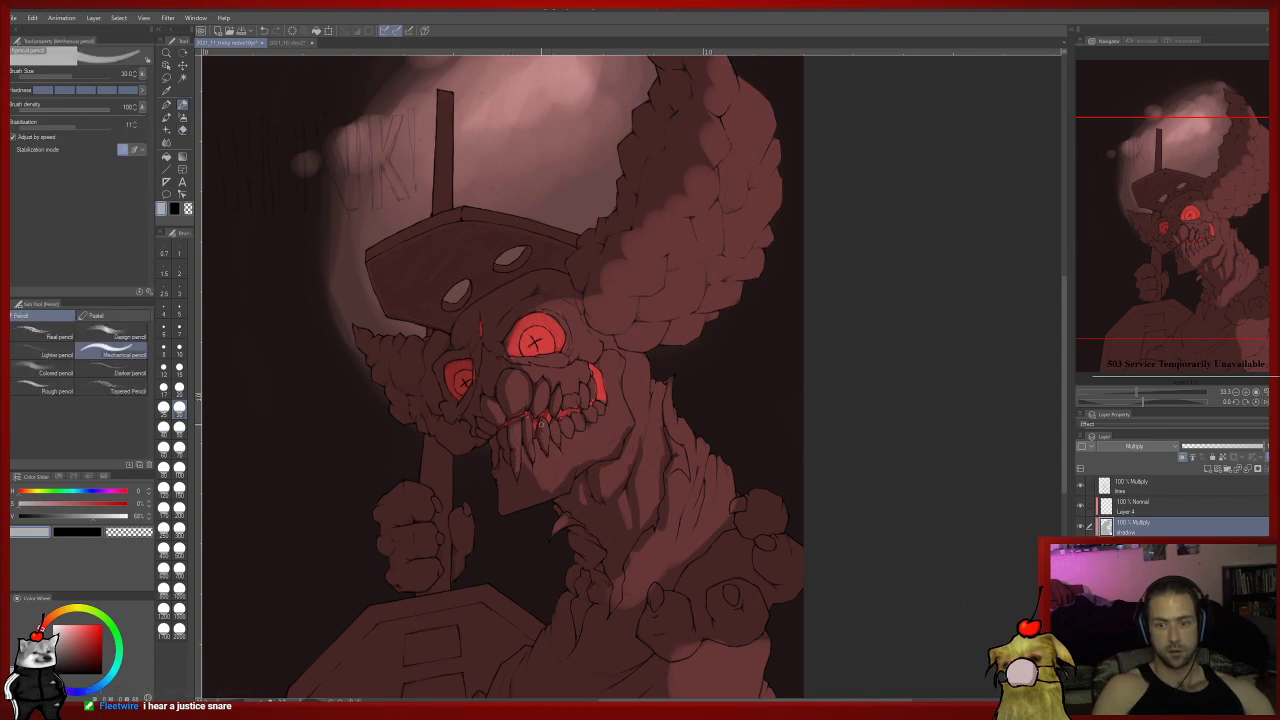
left_click_drag(559, 446, 553, 424)
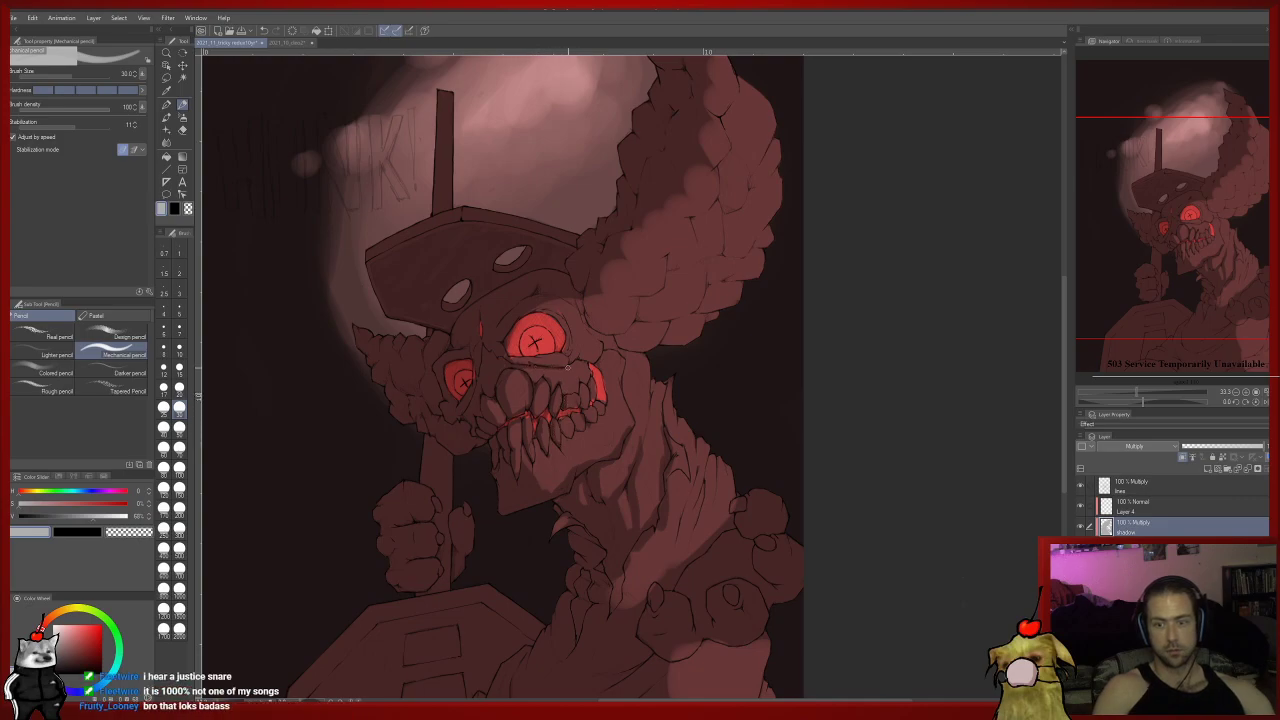
Rework the shadow edge up the large horn into an irregular contour that follows its lumps, up to the tip.
left_click_drag(554, 296, 544, 358)
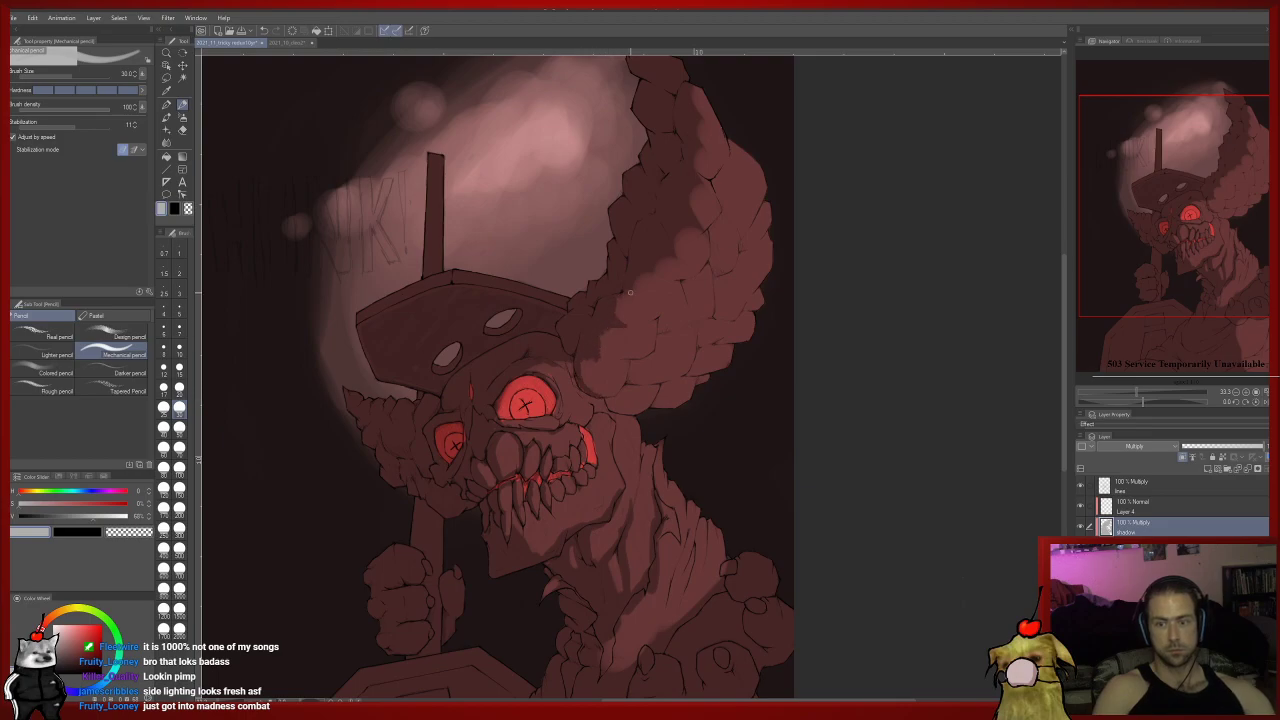
key("e")
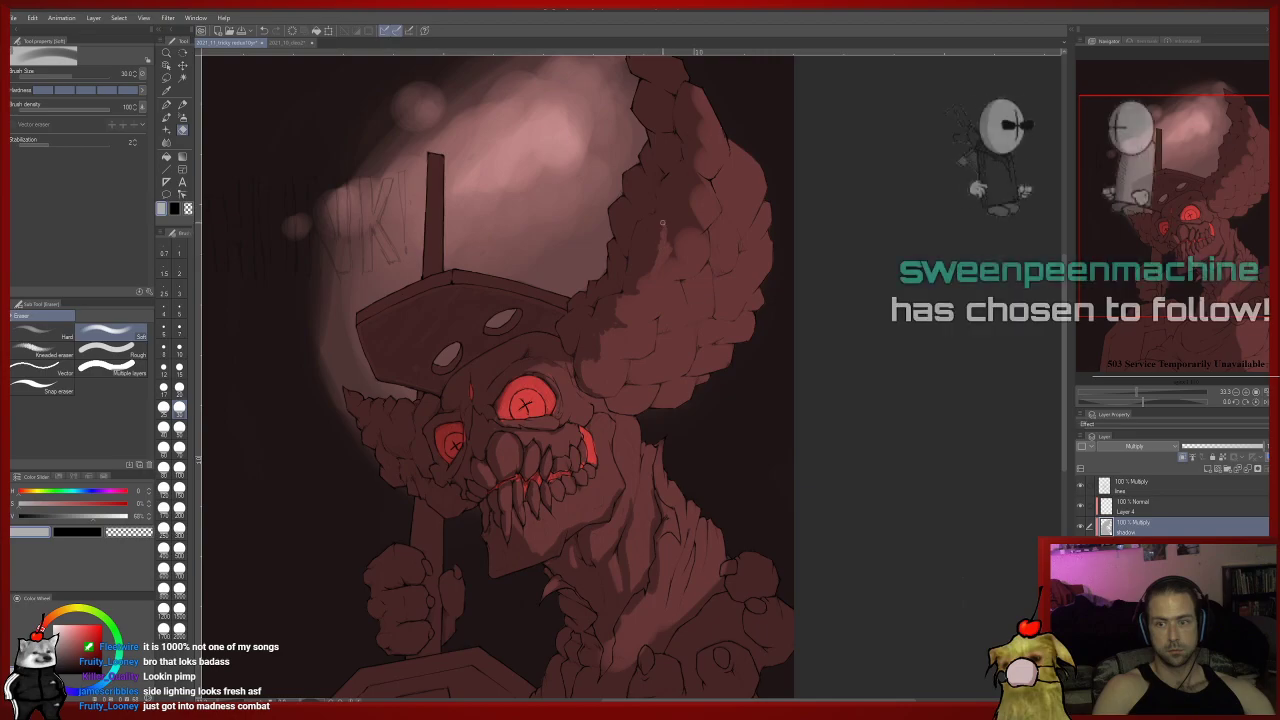
left_click_drag(666, 261, 586, 424)
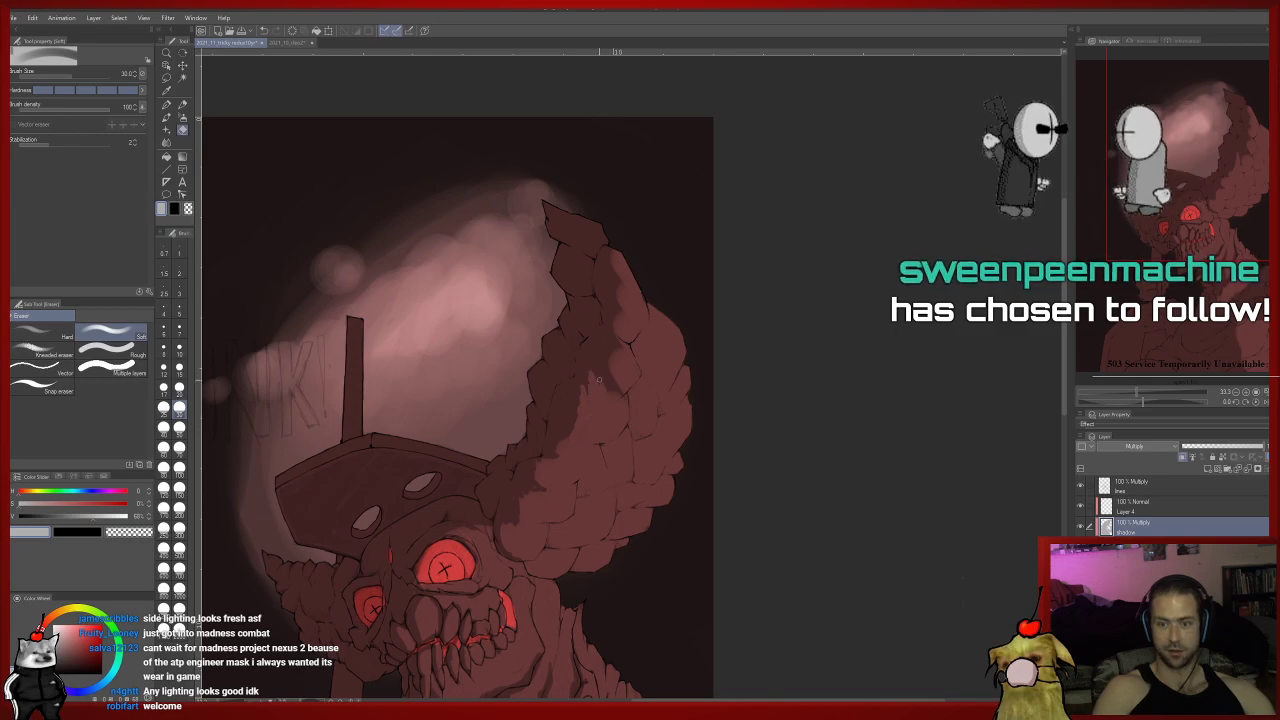
key("p")
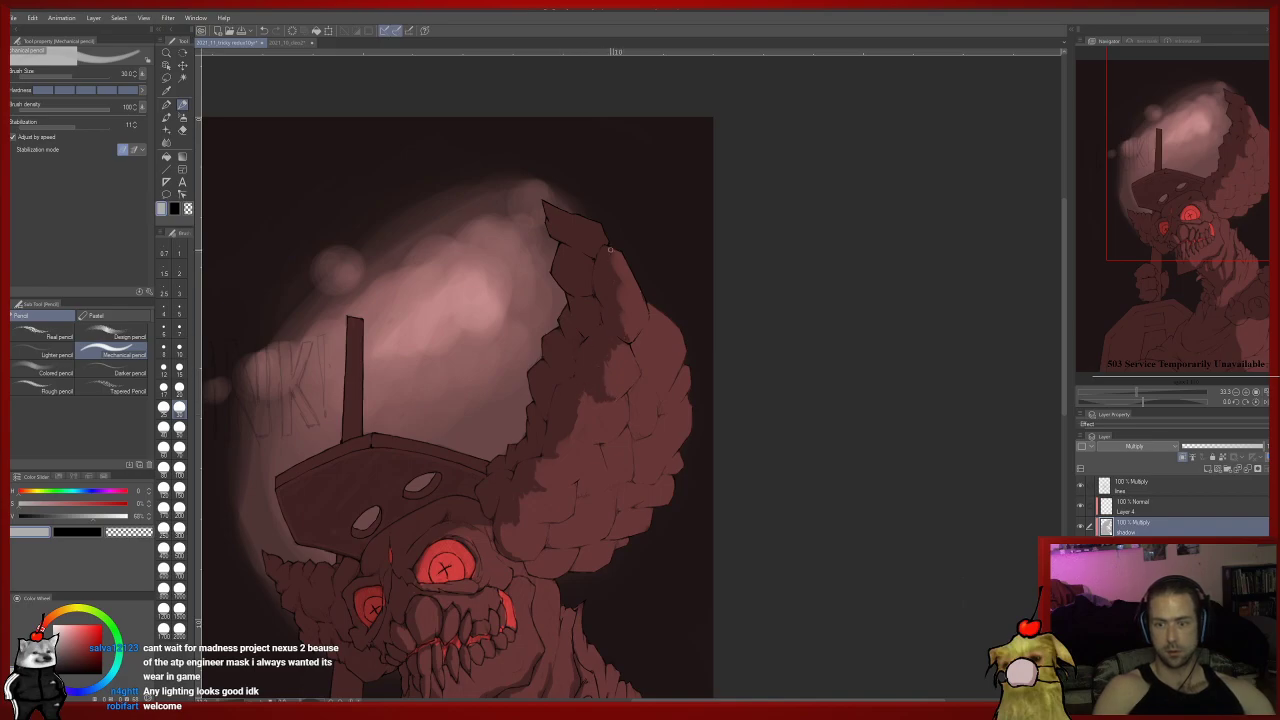
Add shadow in the crevices between the lumps on the lower part of the large horn, cleaning edges with the Soft eraser.
left_click_drag(547, 582, 581, 424)
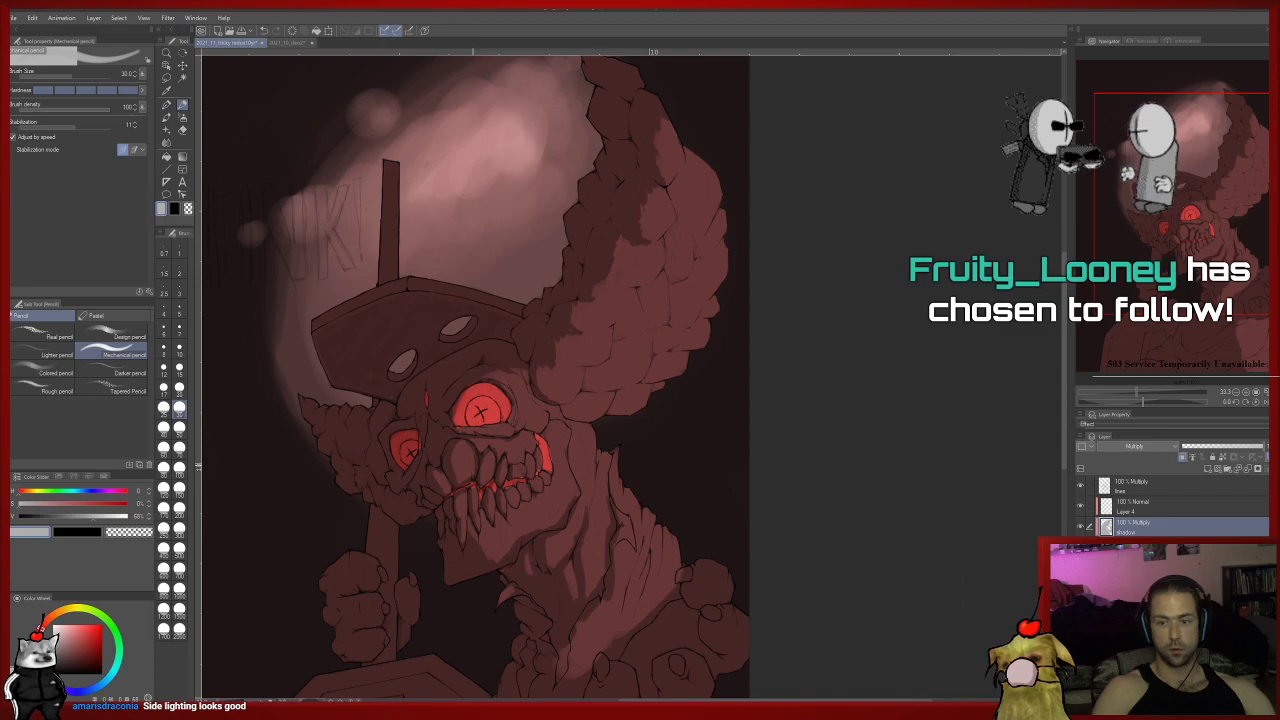
left_click_drag(486, 461, 492, 456)
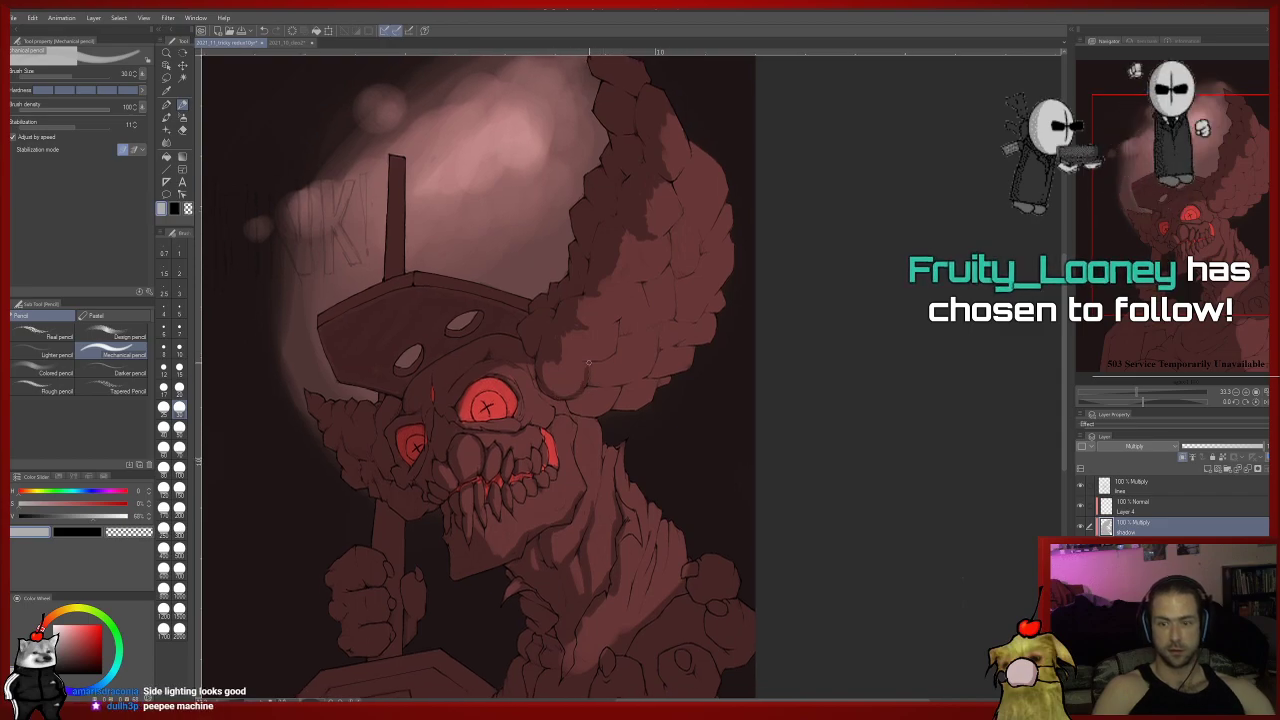
key("e")
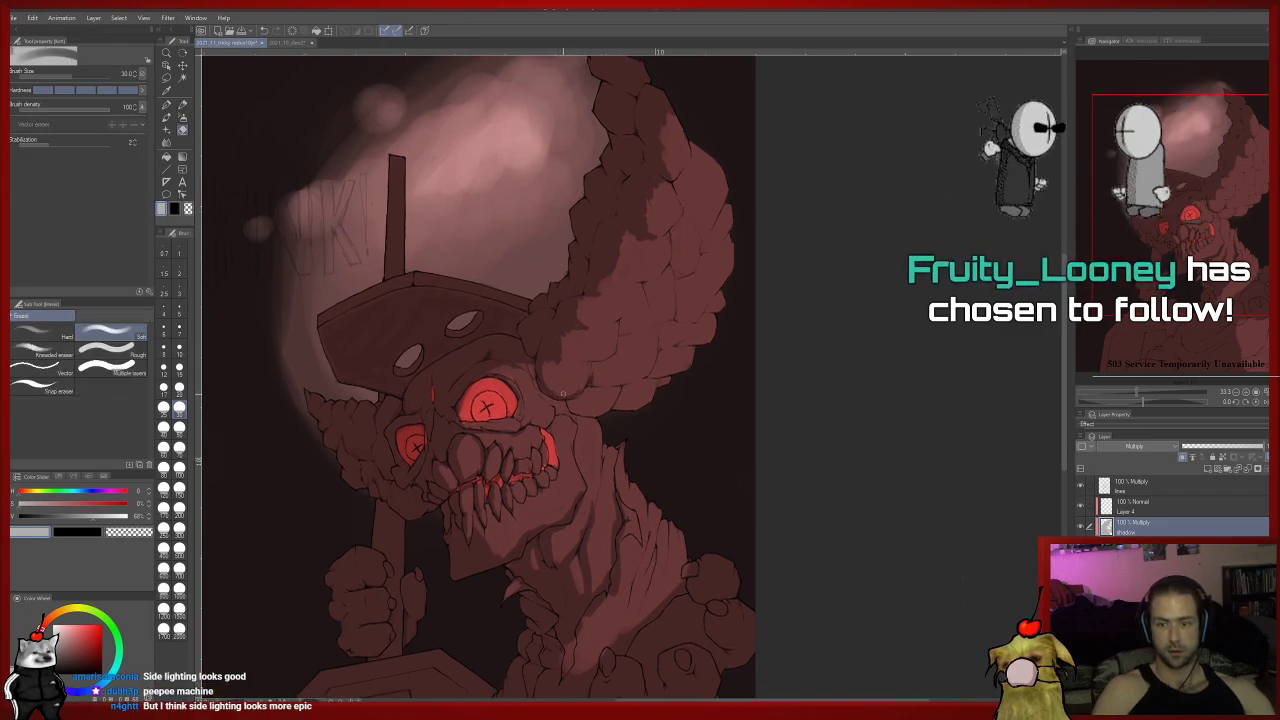
key("p")
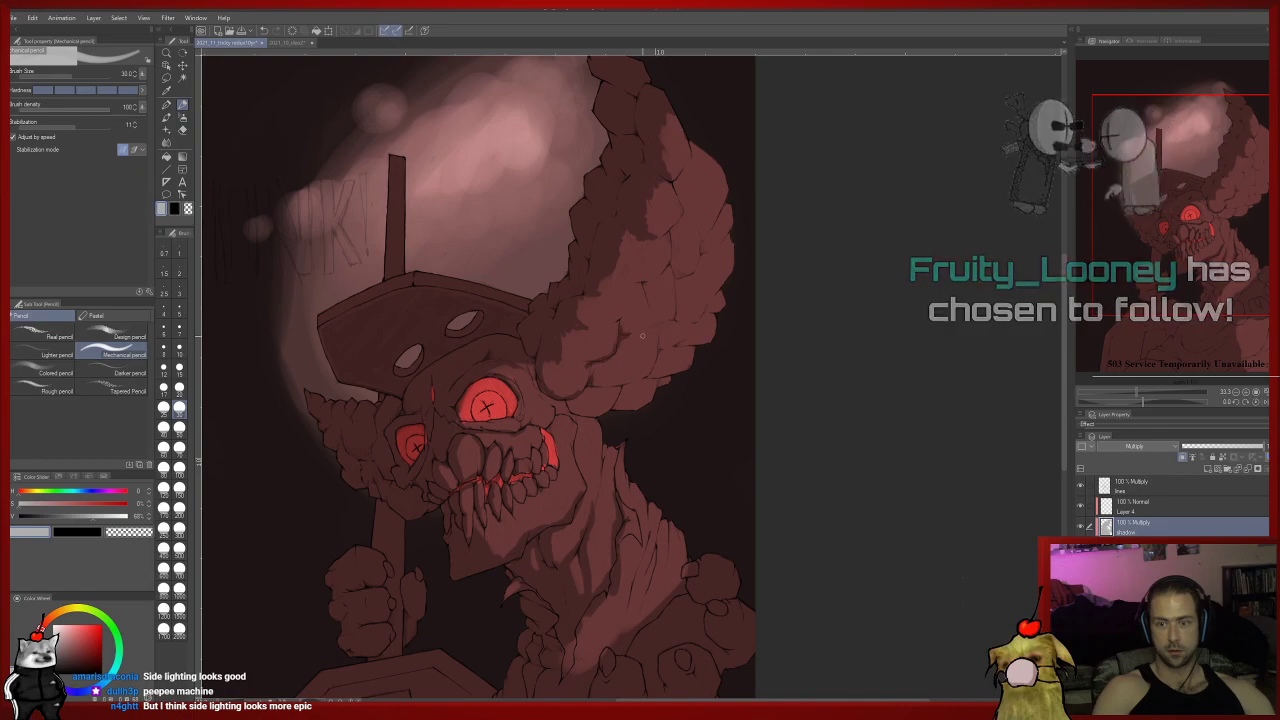
Erase highlights on the outer shoulder lumps and refine the shadow edges around them and the neck base at size 30.
left_click_drag(609, 540, 662, 406)
key("e")
mouse_move(797, 452)
left_mouse_down()
mouse_move(708, 450)
mouse_move(702, 427)
mouse_move(662, 424)
left_mouse_up()
key("p")
key("e")
mouse_move(716, 505)
left_mouse_down()
mouse_move(710, 473)
mouse_move(688, 465)
left_mouse_up()
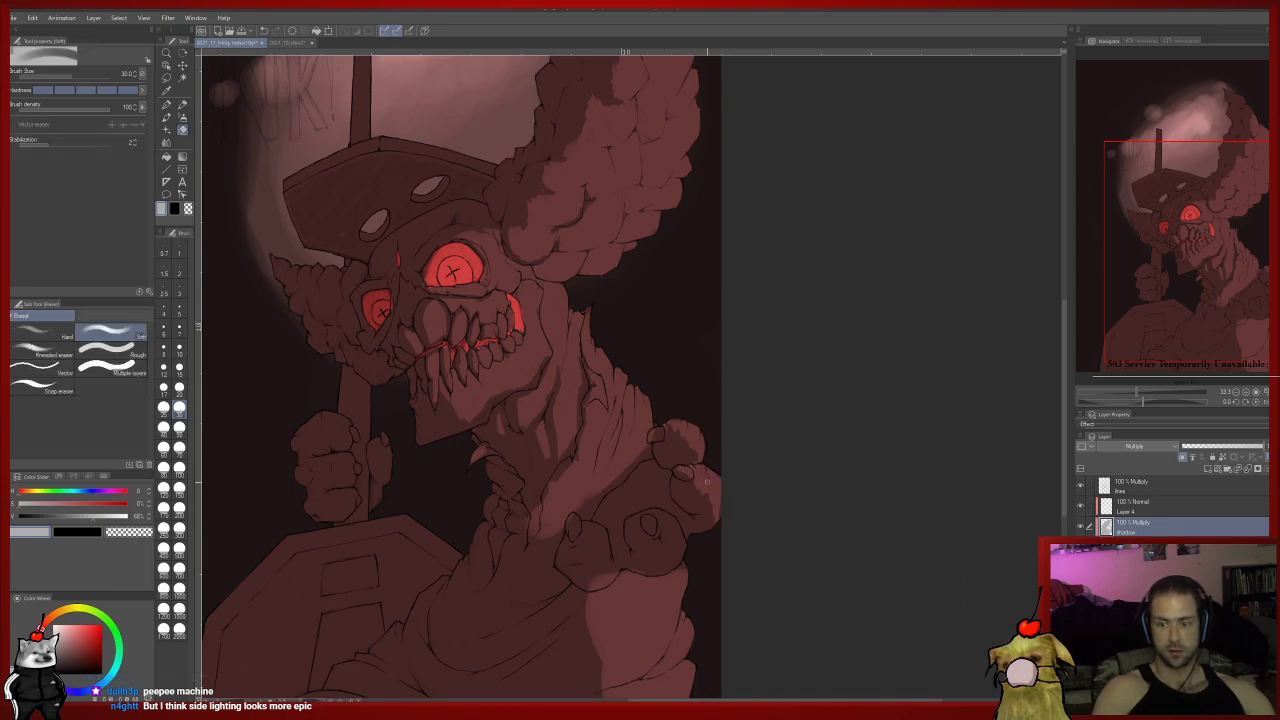
key("p")
key("e")
key("p")
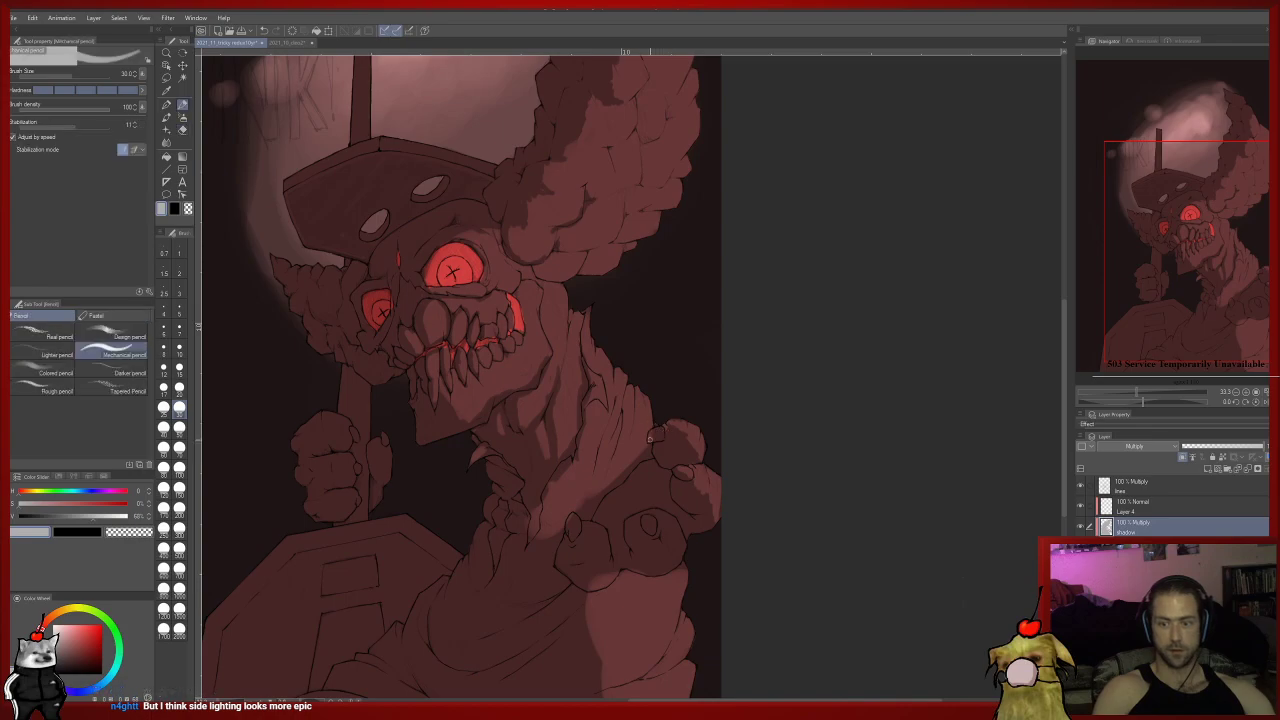
key("e")
key("p")
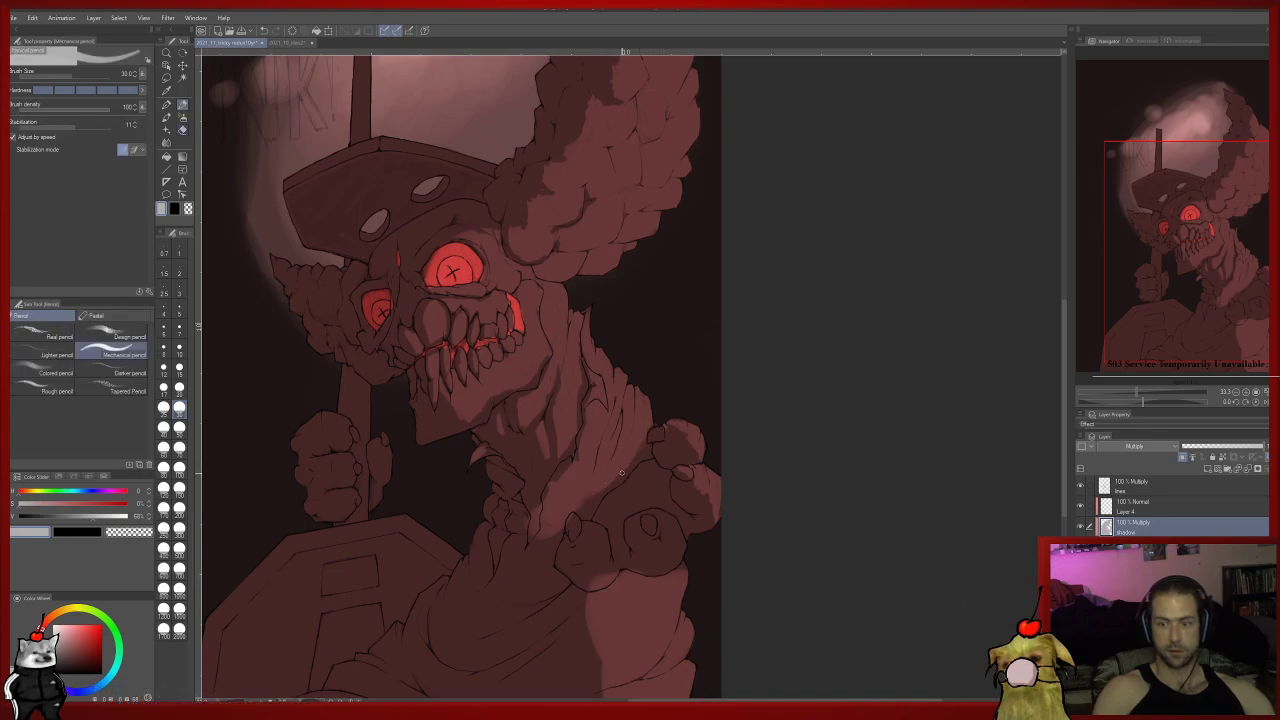
key("e")
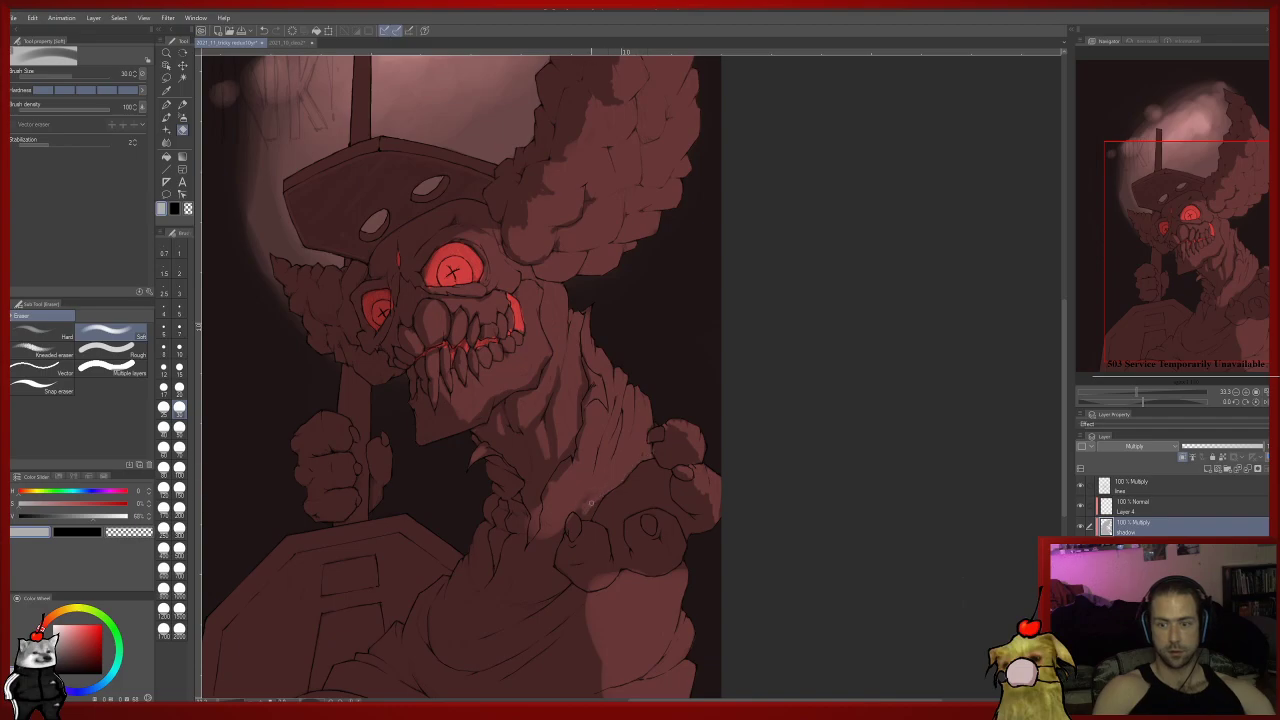
Extend the lit area across the upper chest below the shoulder lumps, shaping its edge with the Soft eraser and Mechanical pencil.
scroll(590, 495, "down", 2)
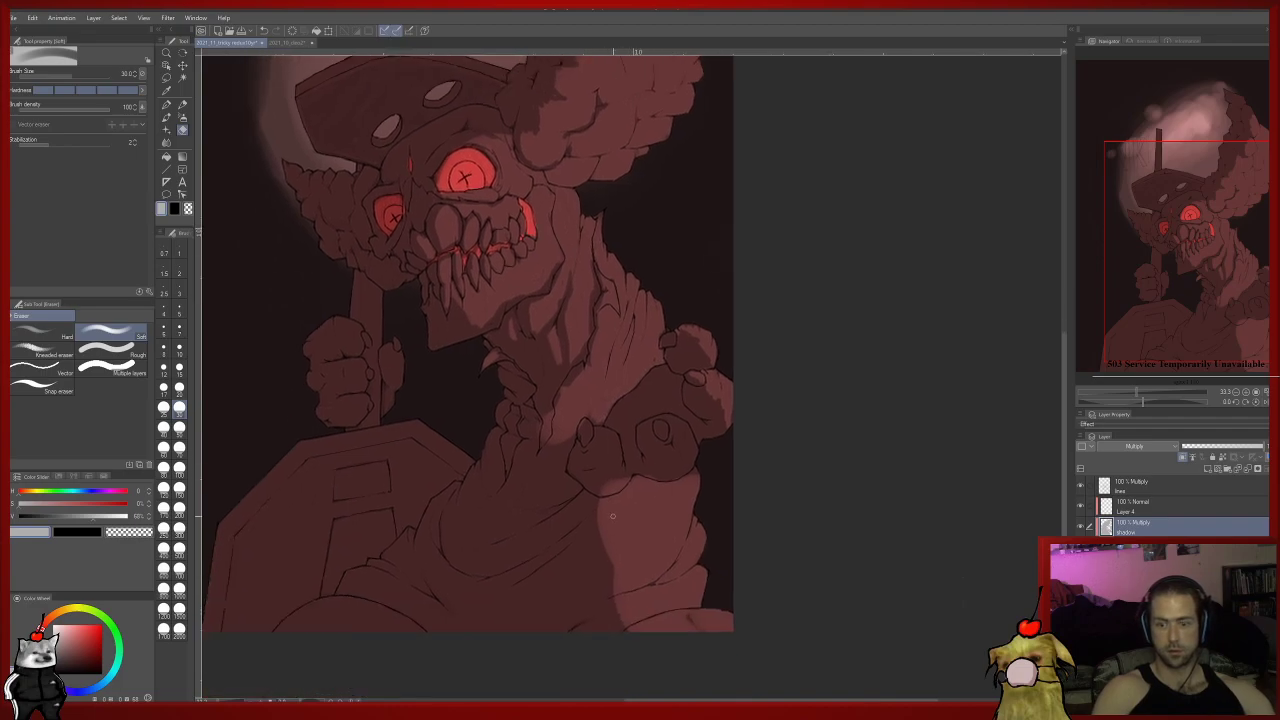
key("p")
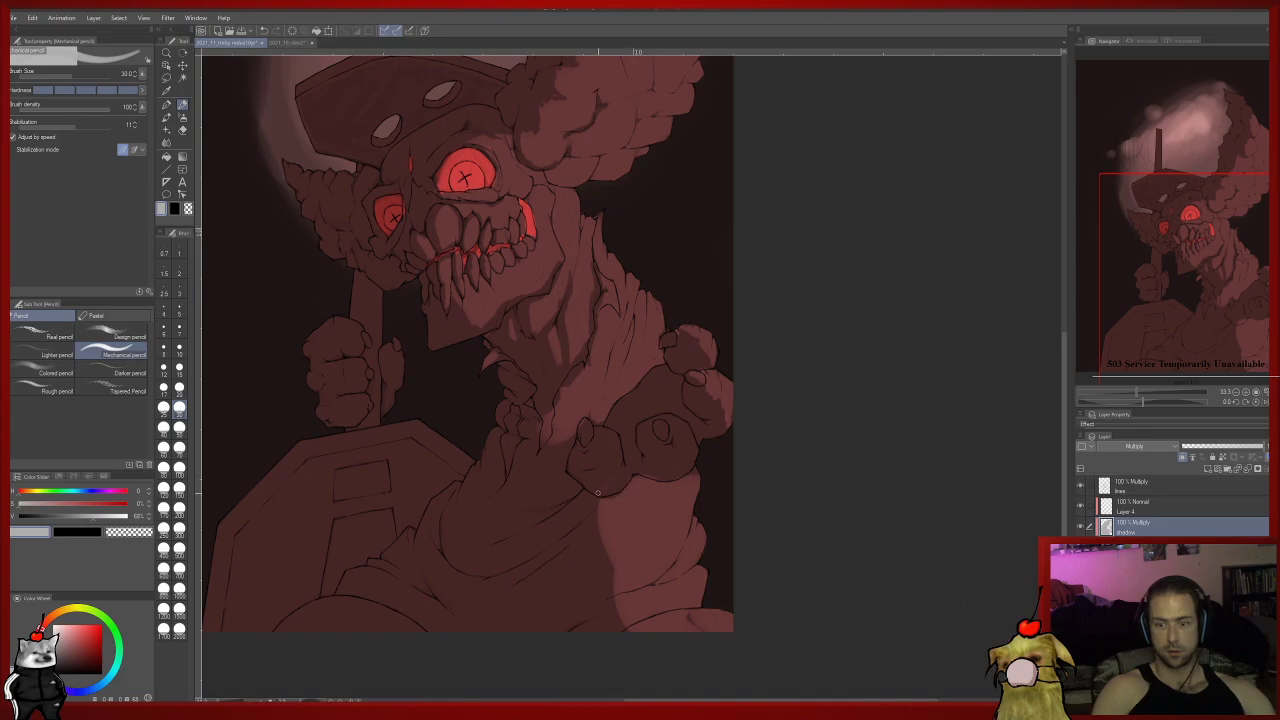
key("e")
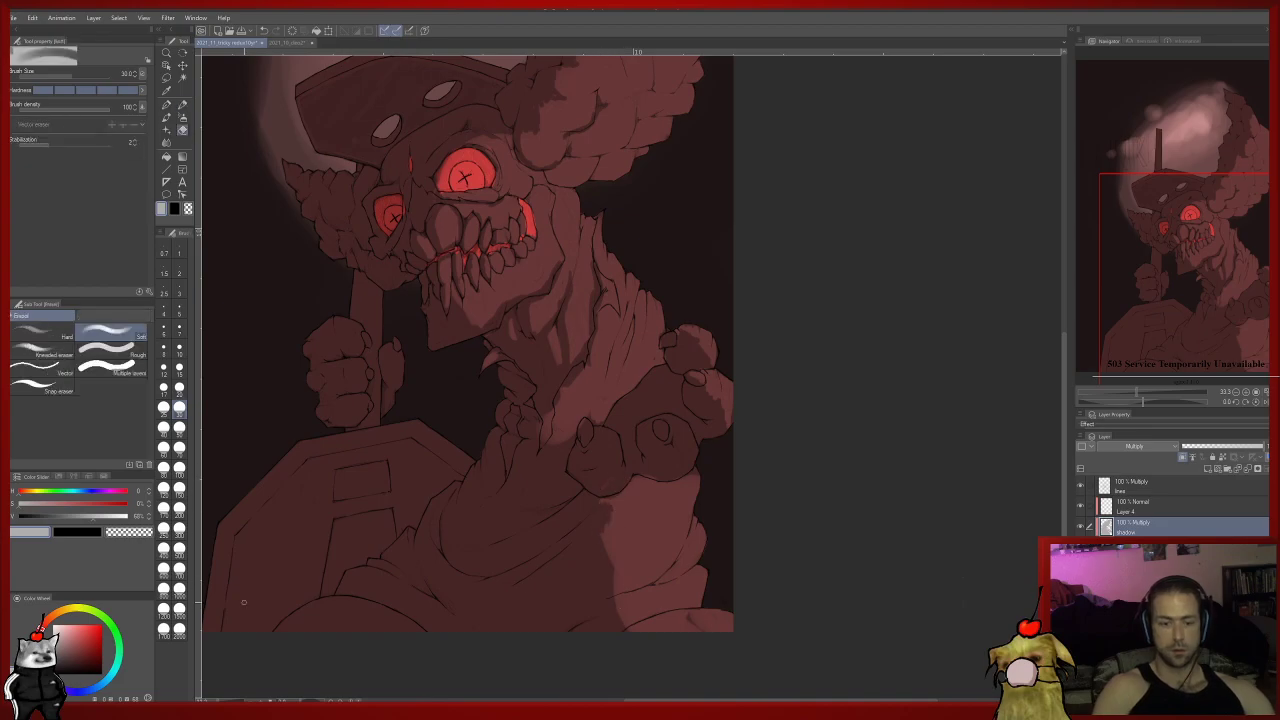
key("bracketright")
key("bracketright")
left_click_drag(631, 377, 645, 359)
mouse_move(660, 566)
left_mouse_down()
mouse_move(643, 620)
mouse_move(621, 620)
mouse_move(625, 592)
mouse_move(631, 614)
mouse_move(606, 634)
mouse_move(631, 597)
mouse_move(622, 620)
left_mouse_up()
mouse_move(563, 371)
left_mouse_down()
mouse_move(596, 473)
mouse_move(603, 604)
mouse_move(589, 392)
left_mouse_up()
key("p")
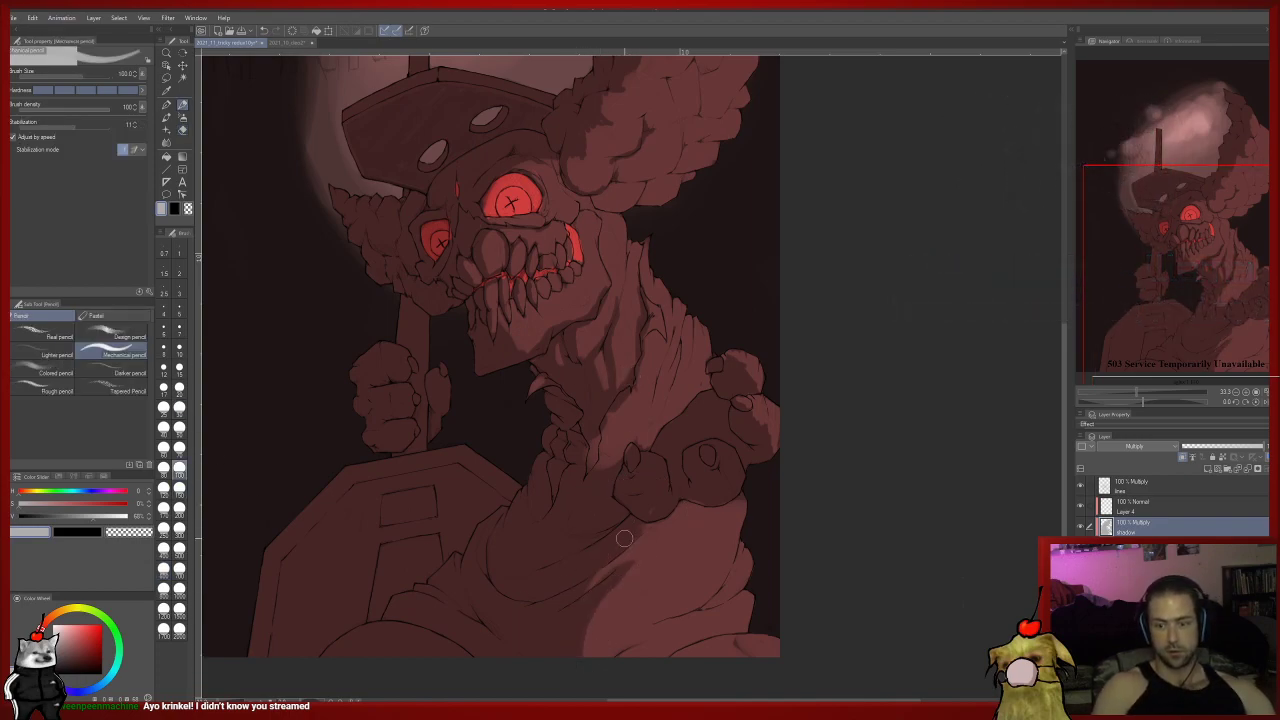
Refine shadows below the shoulder lumps and in the outer torso folds with the Mechanical pencil and Soft eraser at size 50.
key("e")
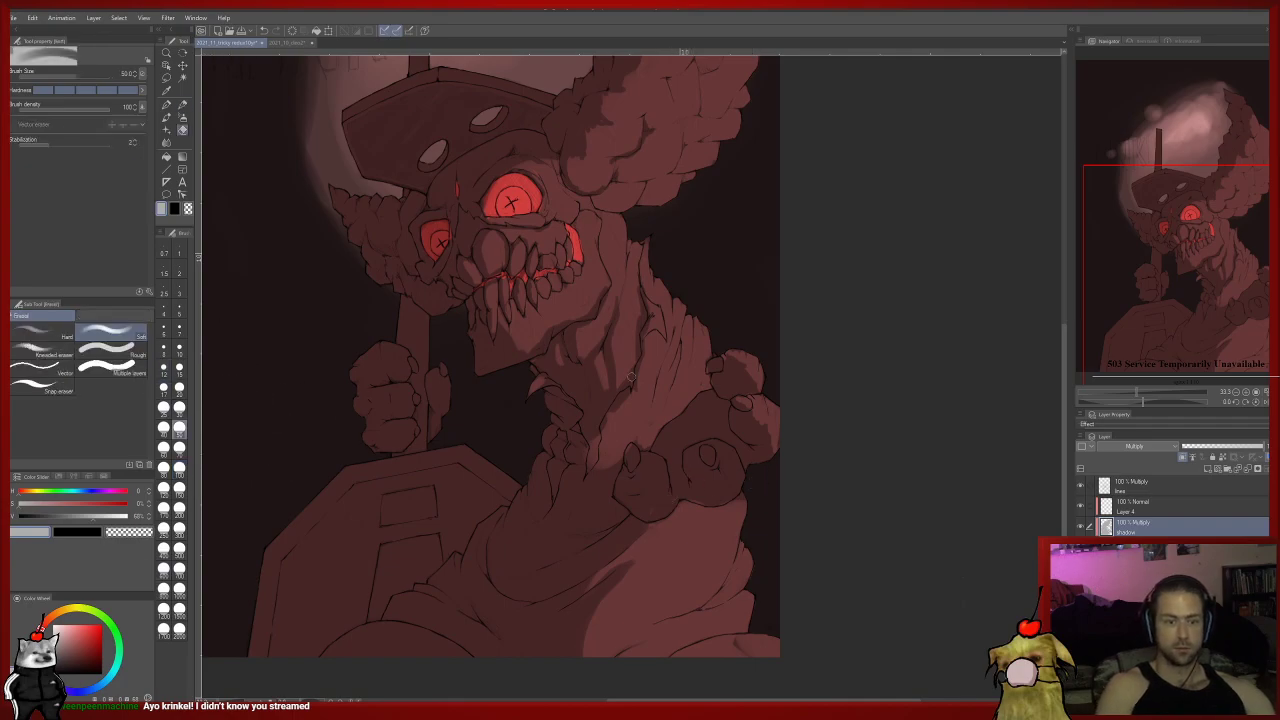
key("p")
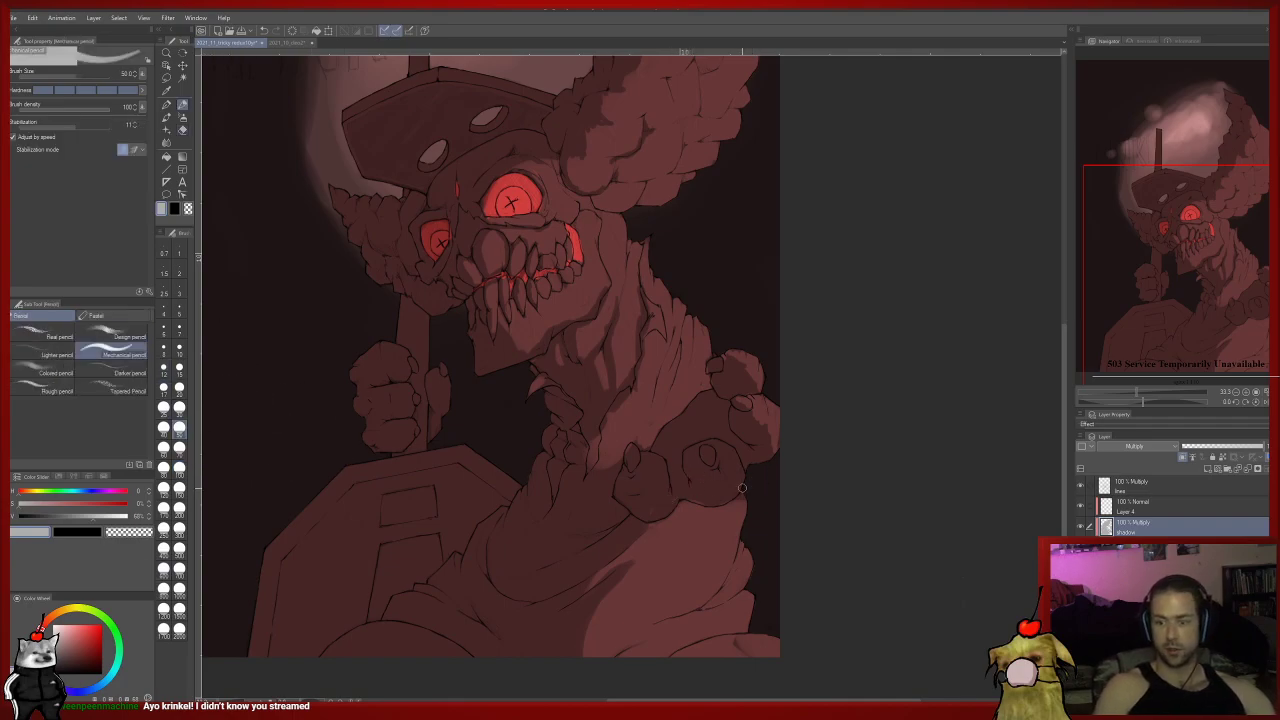
key("e")
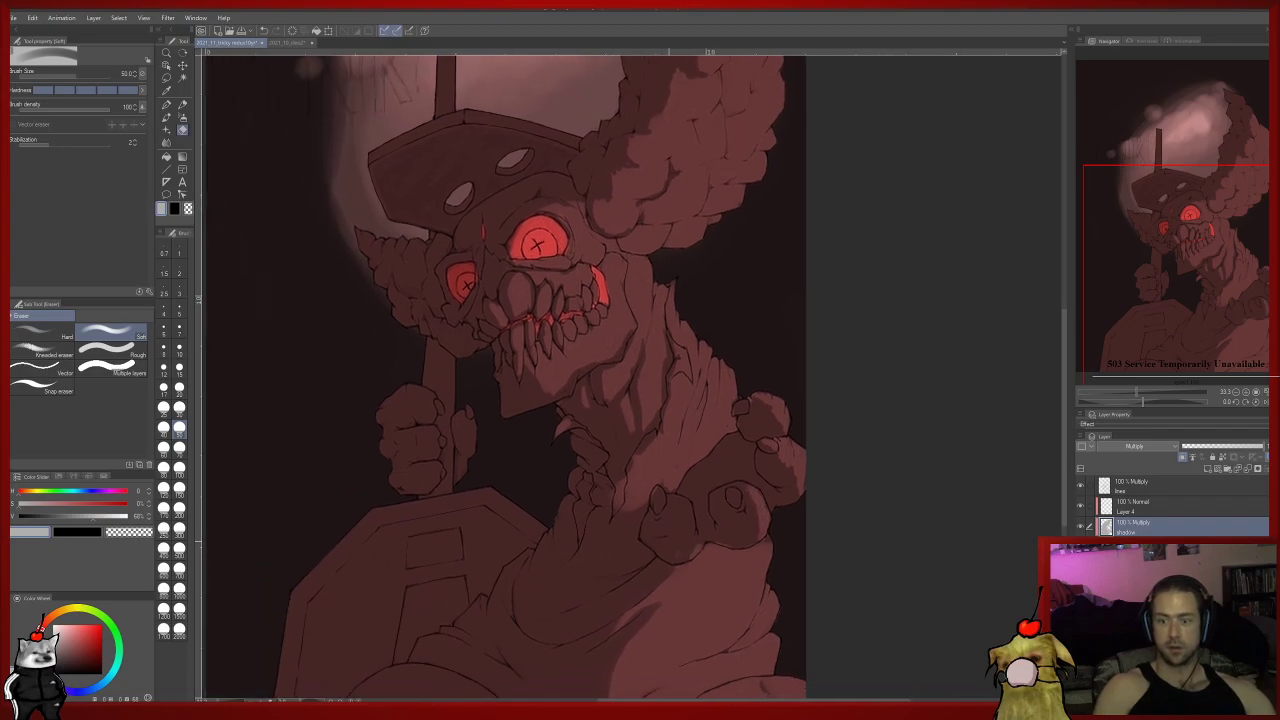
key("p")
key("e")
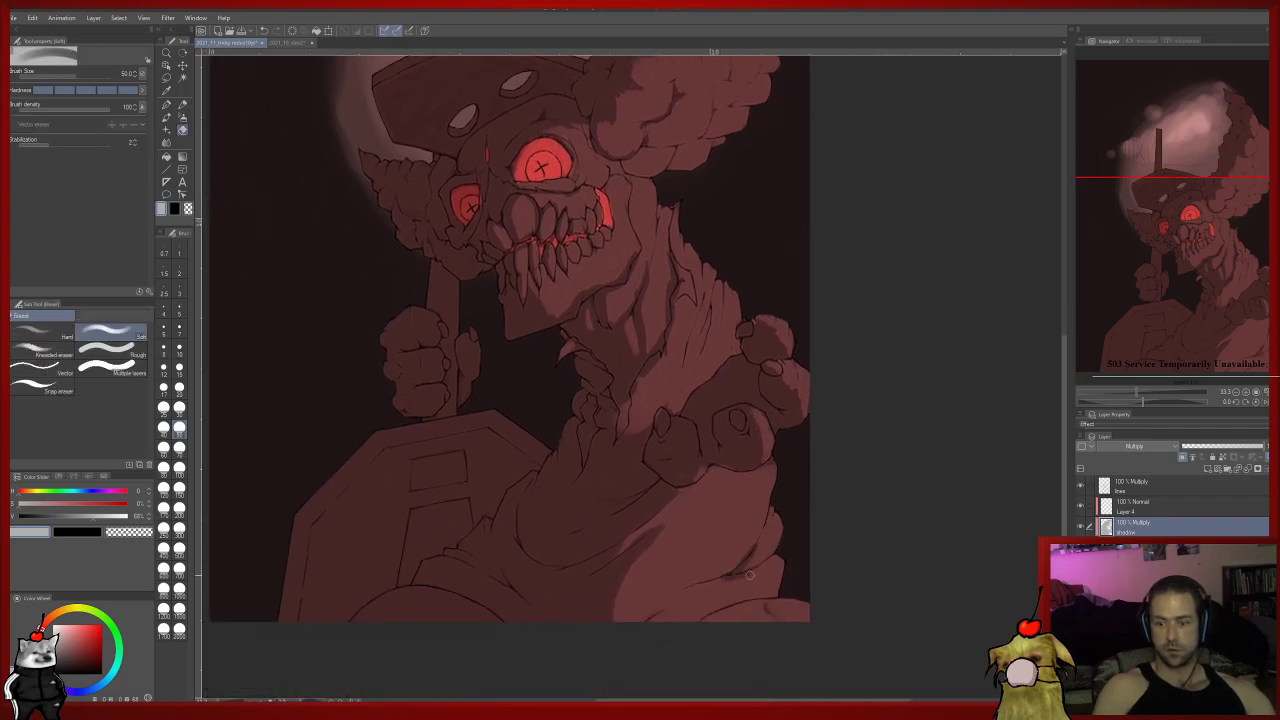
key("p")
left_click_drag(686, 621, 758, 603)
mouse_move(642, 343)
left_mouse_down()
mouse_move(699, 463)
mouse_move(712, 510)
mouse_move(703, 505)
left_mouse_up()
key("e")
Set the blending mode of Layer 4 to Add (Glow).
scroll(713, 377, "up", 2)
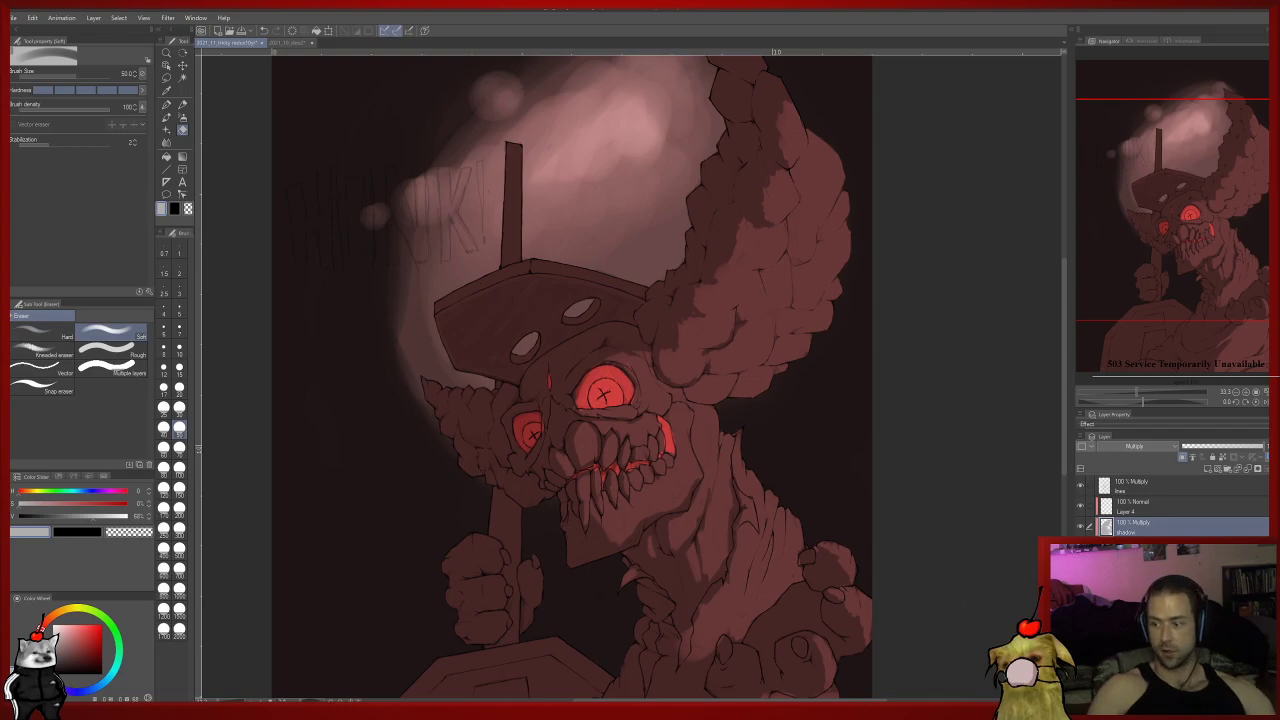
left_click(1160, 507)
left_click(1134, 446)
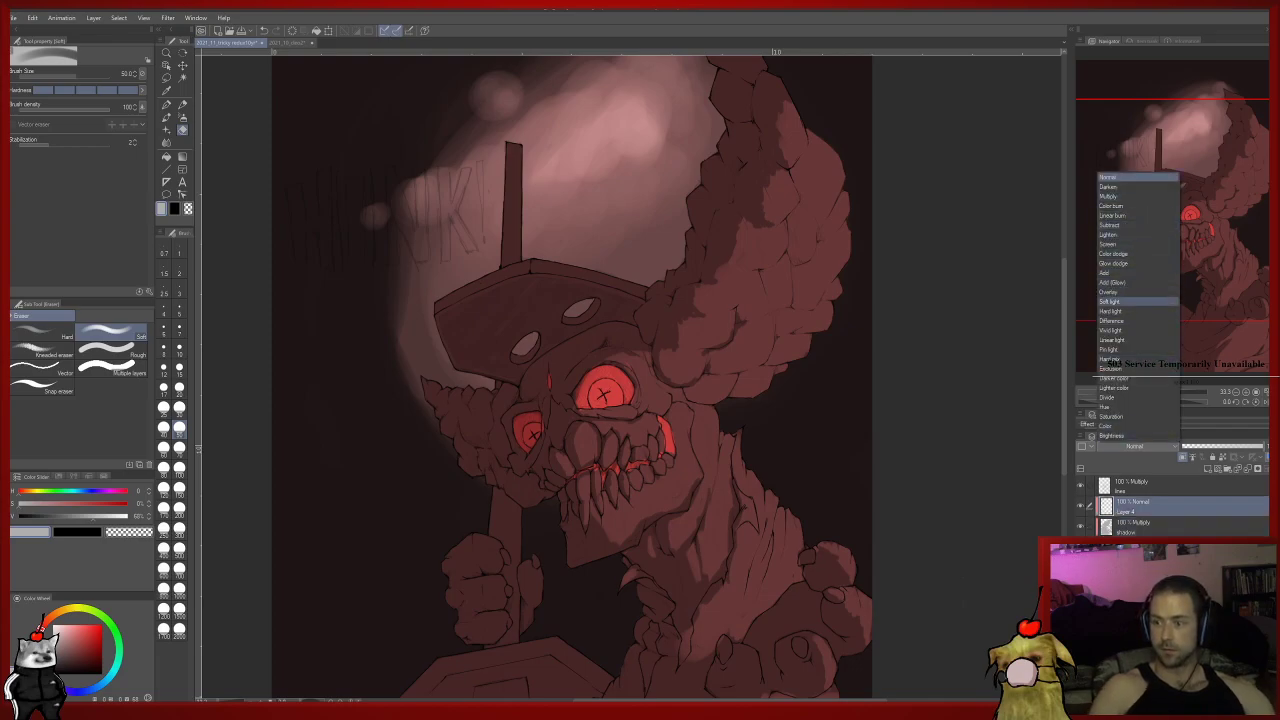
left_click(1113, 282)
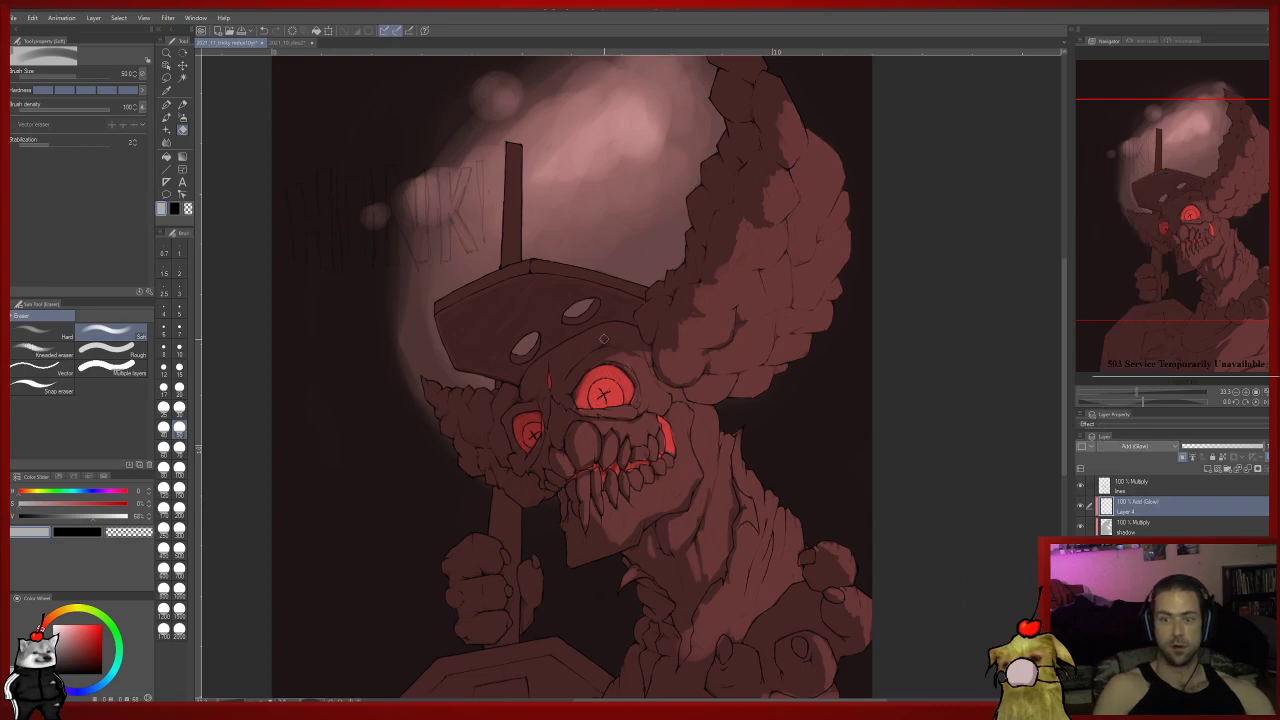
key("p")
left_click(75, 647)
left_click_drag(467, 438, 850, 226)
key("ctrl+z")
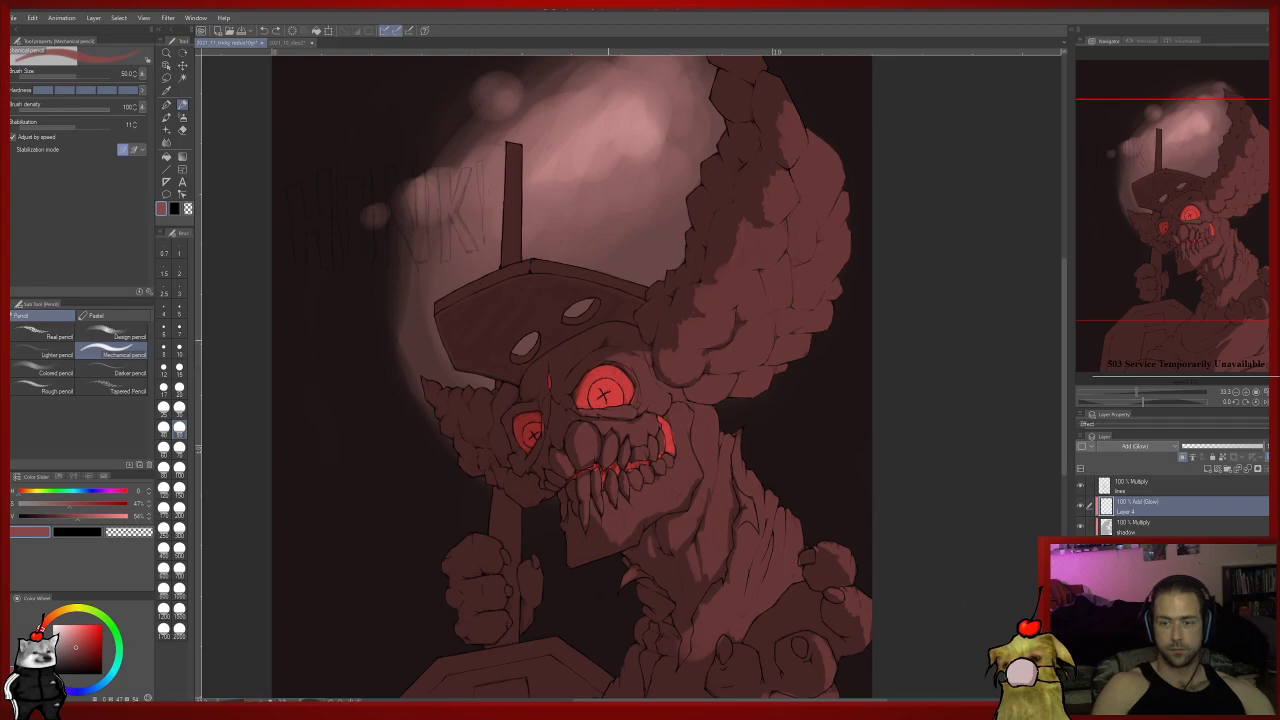
left_click_drag(278, 305, 258, 469)
left_click(65, 636)
left_click(63, 654)
left_click_drag(607, 446, 571, 696)
key("ctrl+z")
Paint a dark-red glow rim along the large horn's inner edge, from its base upward, with the Mechanical pencil at size 20.
left_click(180, 408)
left_click_drag(662, 418, 686, 314)
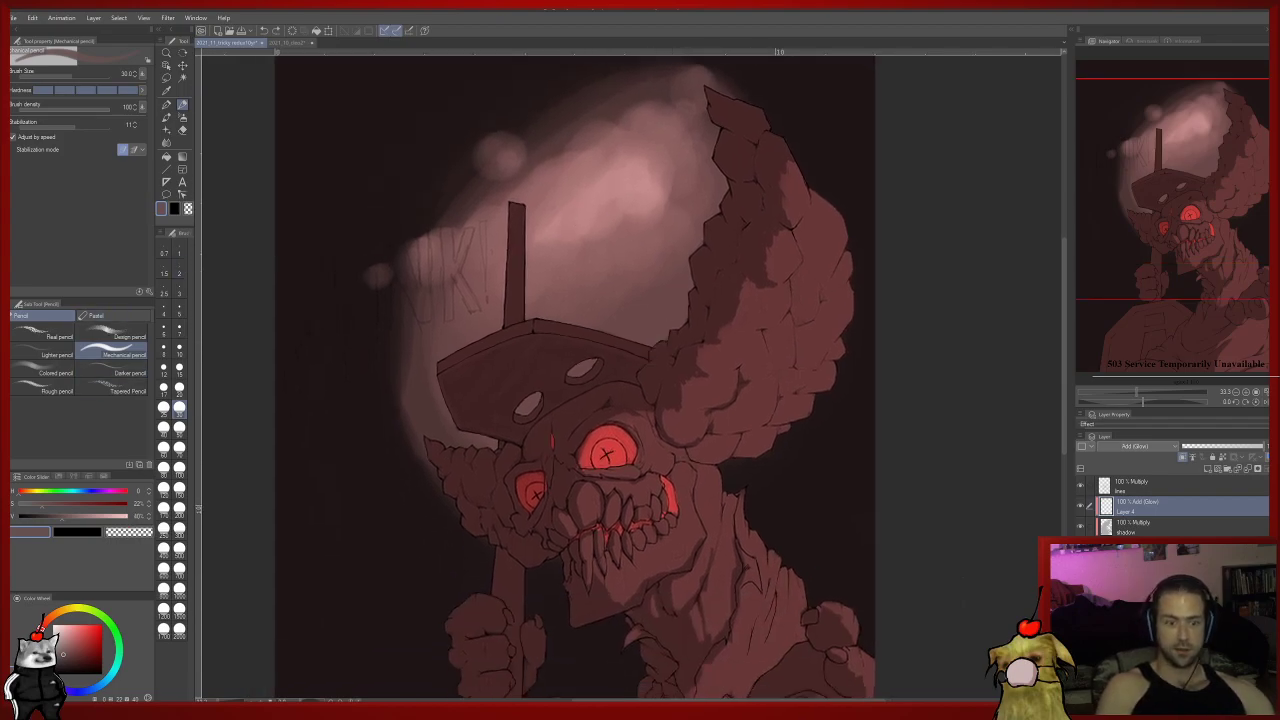
left_click(180, 388)
left_click(631, 376, "alt")
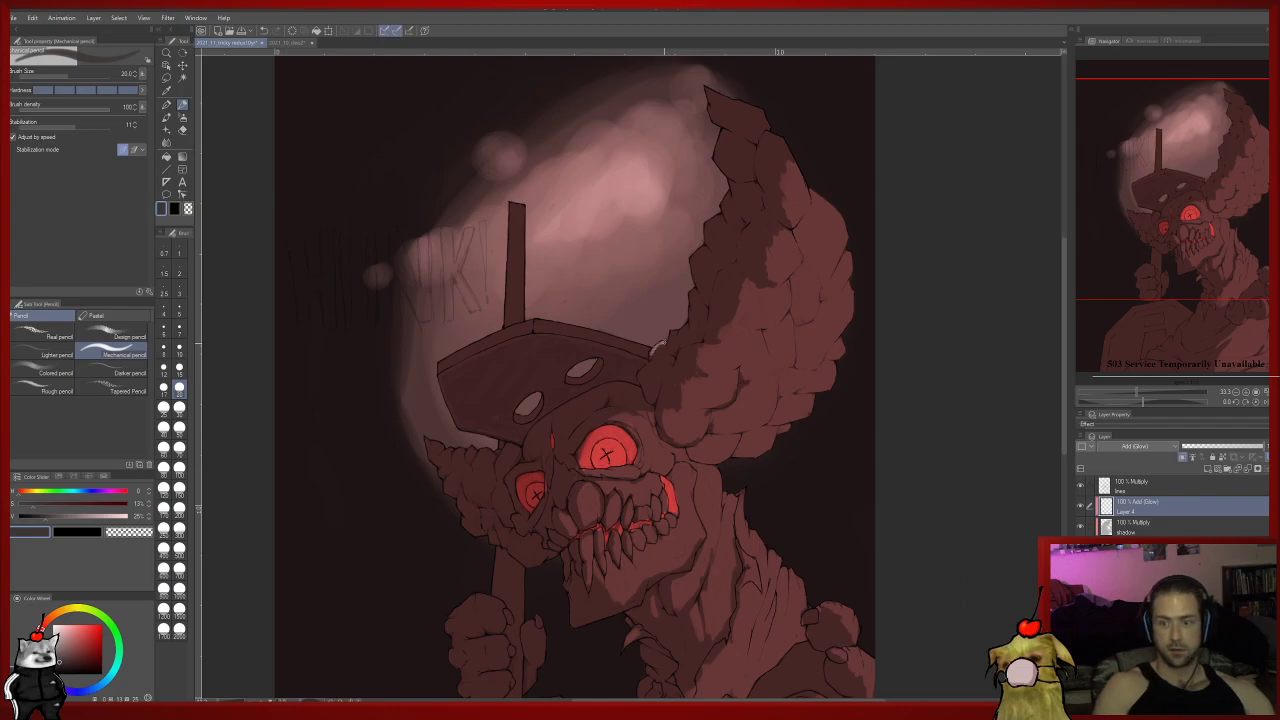
left_click(658, 371, "alt")
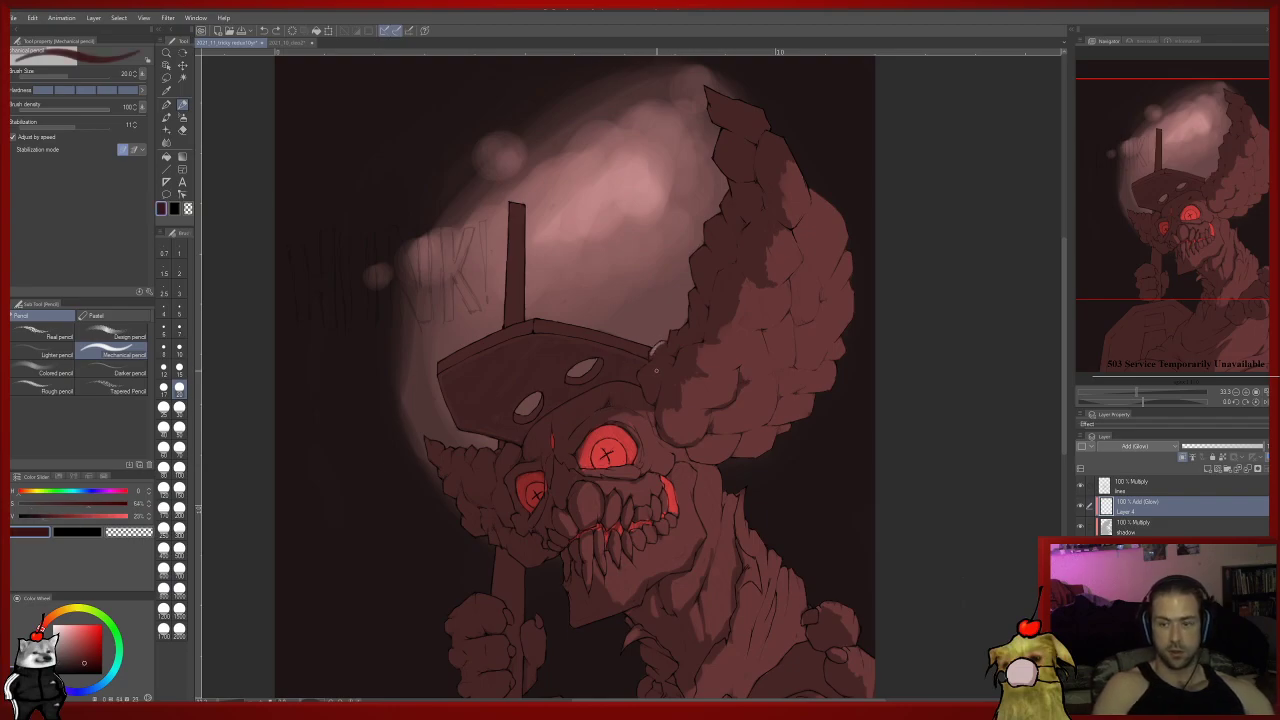
left_click_drag(664, 340, 671, 331)
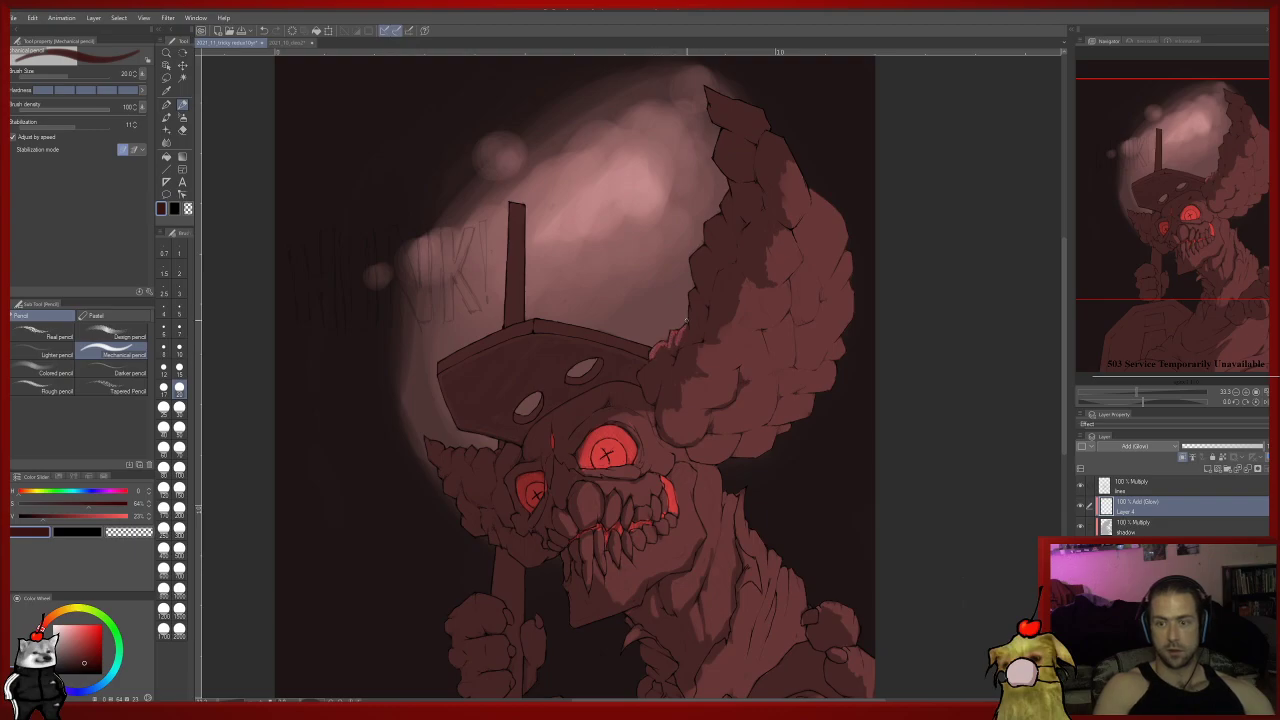
mouse_move(693, 268)
left_mouse_down()
mouse_move(696, 317)
mouse_move(709, 299)
left_mouse_up()
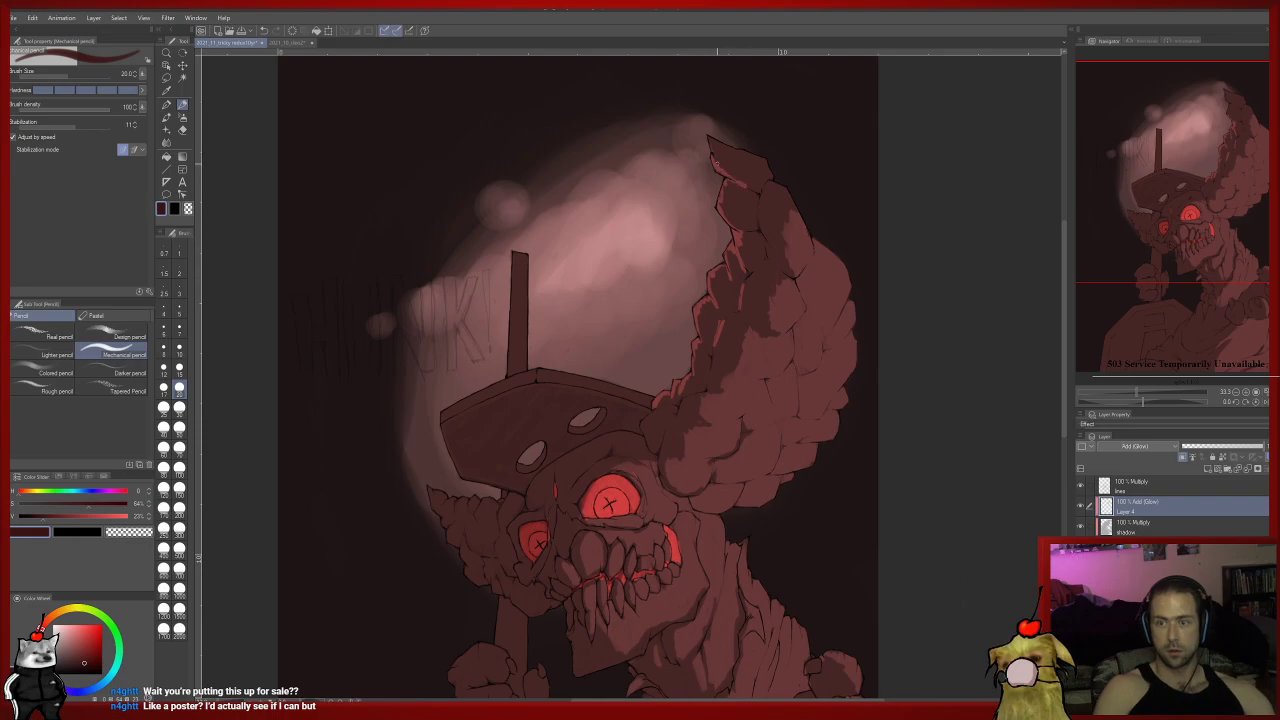
left_click_drag(636, 393, 755, 295)
Flip the canvas view horizontally and paint glow rims along the hat's upper edge and inside an eyehole.
key("h")
left_click_drag(563, 292, 653, 256)
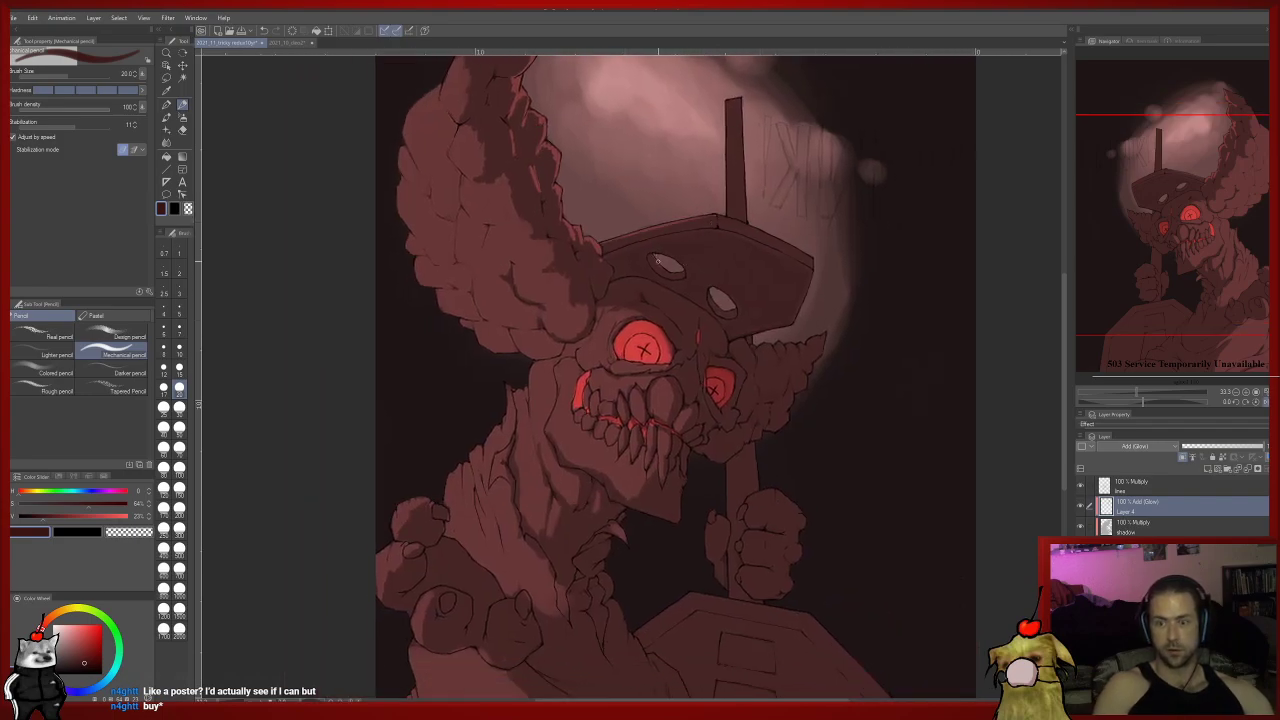
left_click_drag(767, 322, 692, 352)
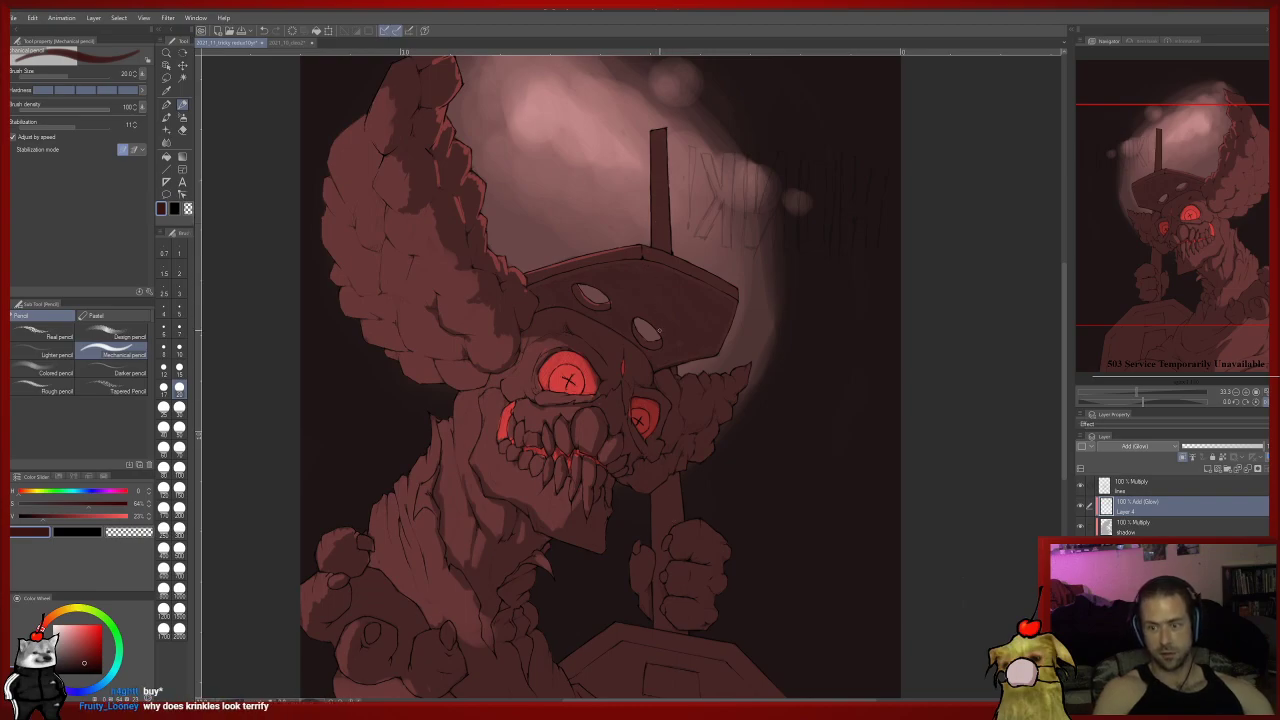
scroll(665, 320, "up", 1)
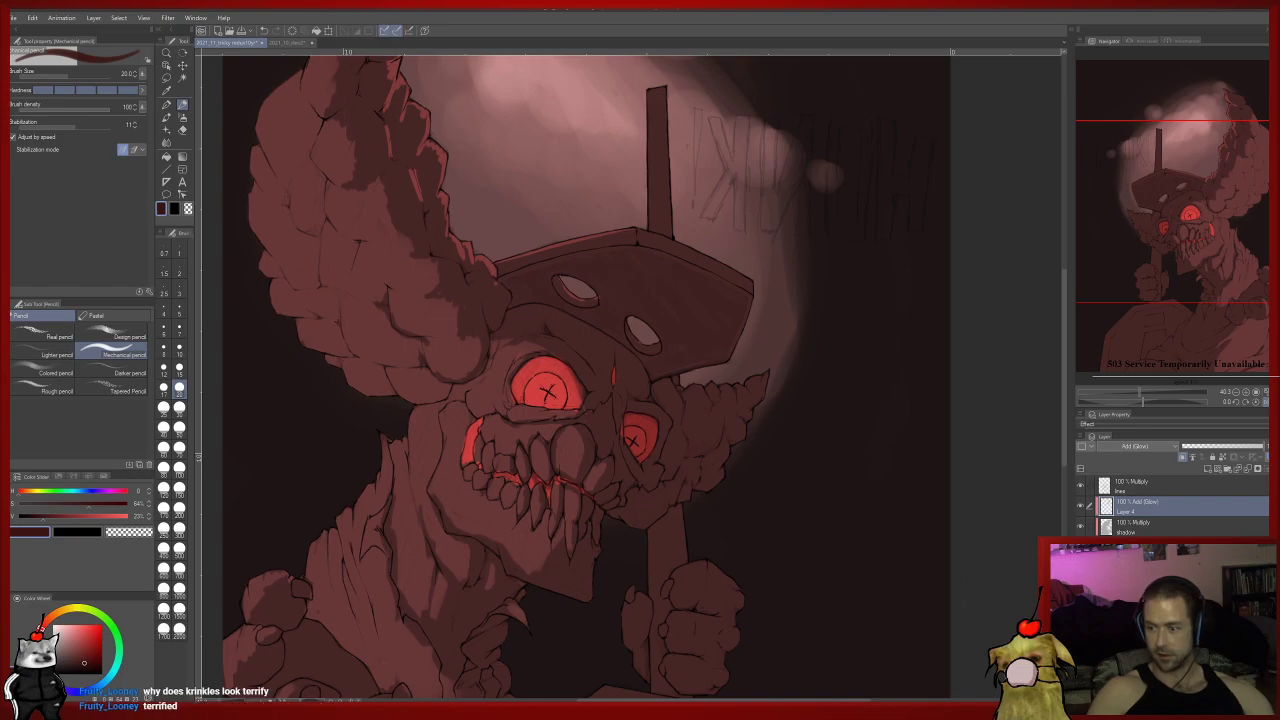
Draw a straight vertical black line through the hat's outer eyehole on the lines layer with the Mechanical pencil at size 7.
left_click(1150, 587)
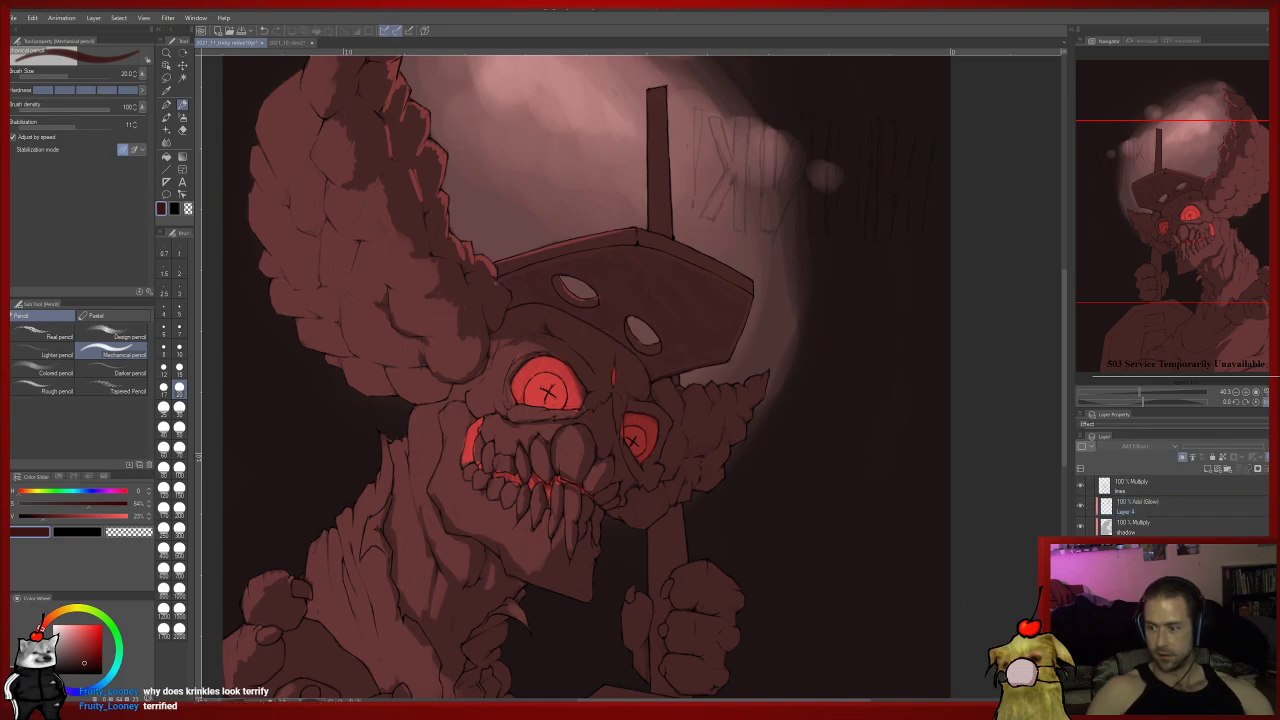
left_click(1150, 486)
left_click_drag(74, 652, 73, 675)
left_click(179, 327)
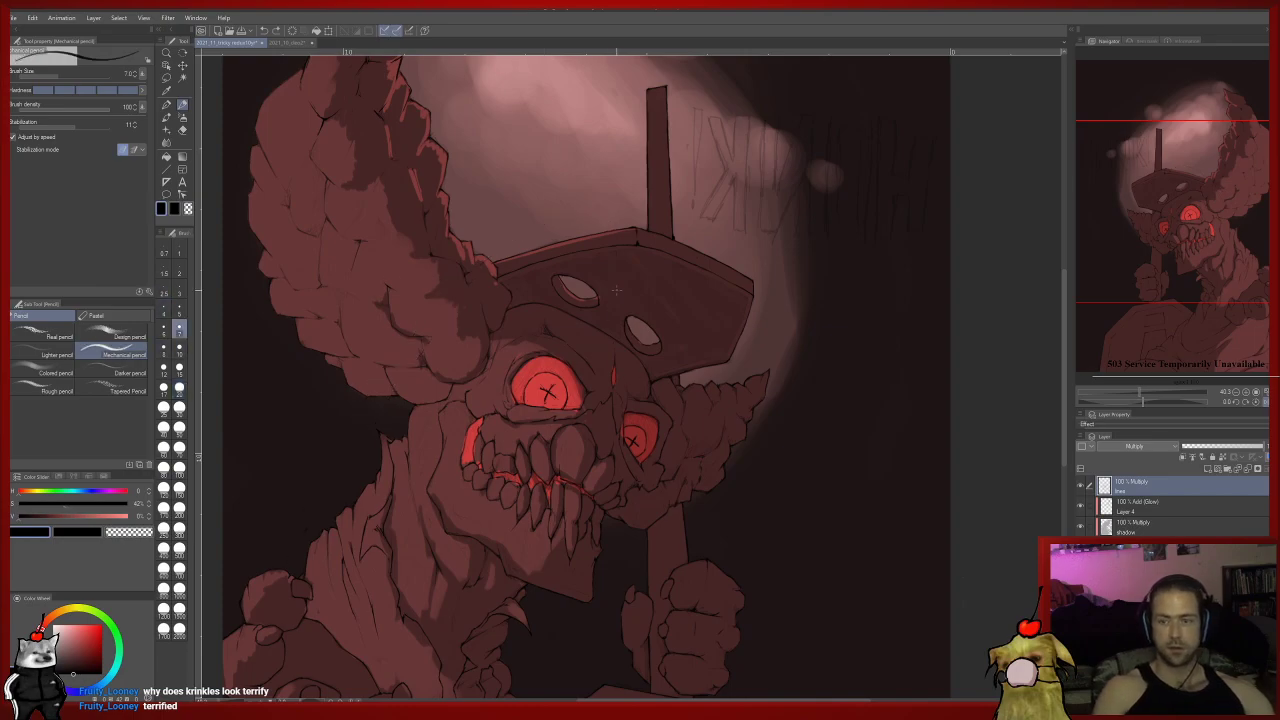
scroll(617, 291, "up", 3)
key("p")
left_click(591, 238)
left_click_drag(598, 536, 595, 463)
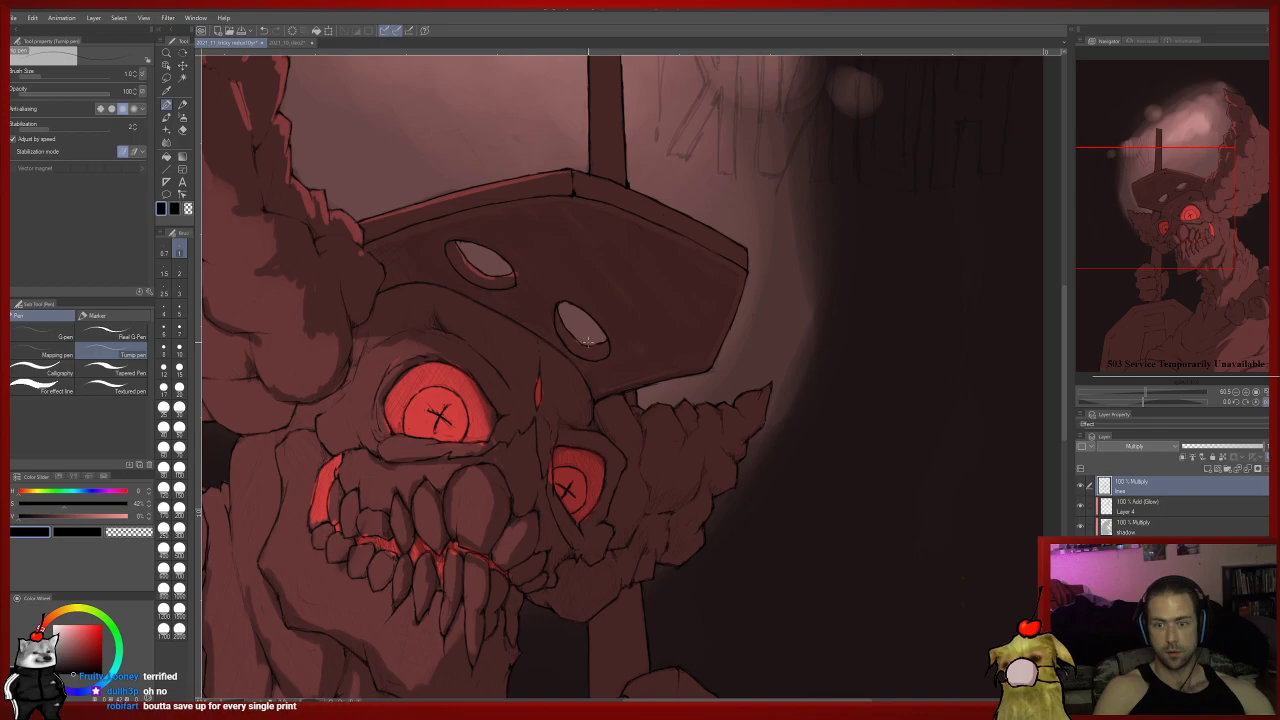
left_click_drag(588, 341, 588, 416)
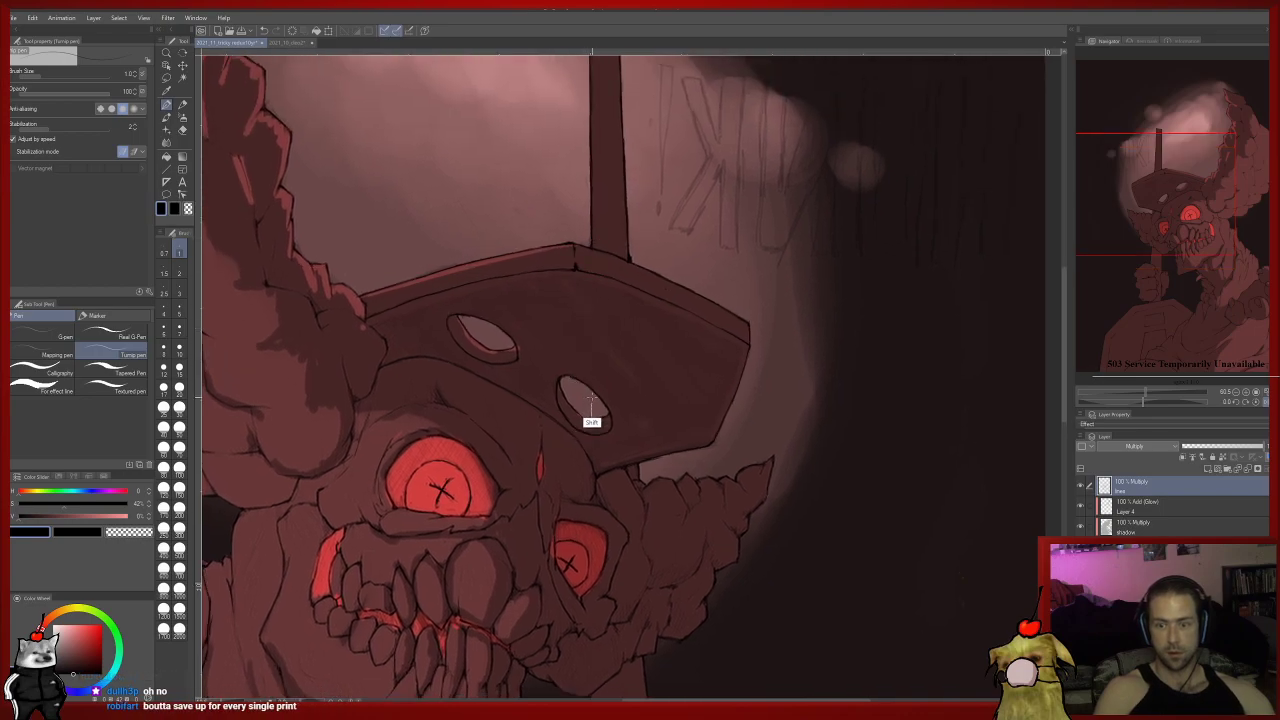
key("p")
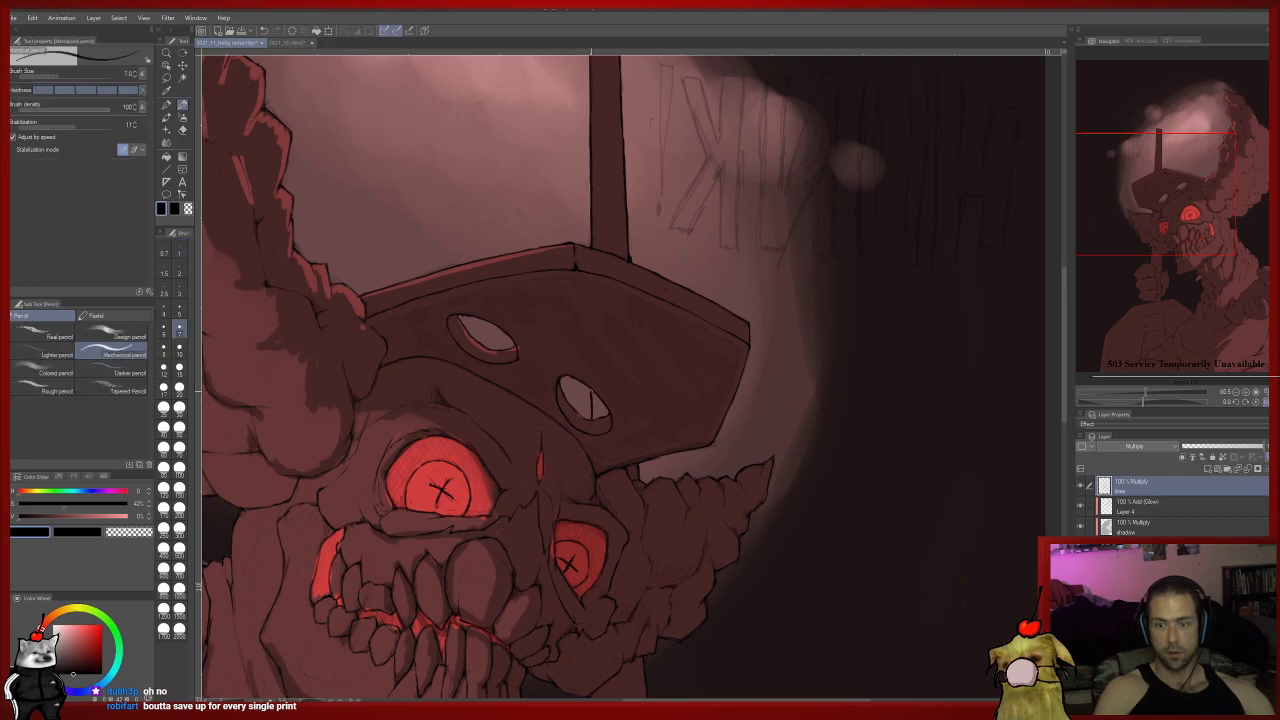
mouse_move(590, 397)
left_mouse_down()
mouse_move(591, 421)
mouse_move(551, 418)
left_mouse_up()
Thin the vertical line in the hat's eyehole with the Soft eraser at size 7.
scroll(590, 405, "up", 4)
key("e")
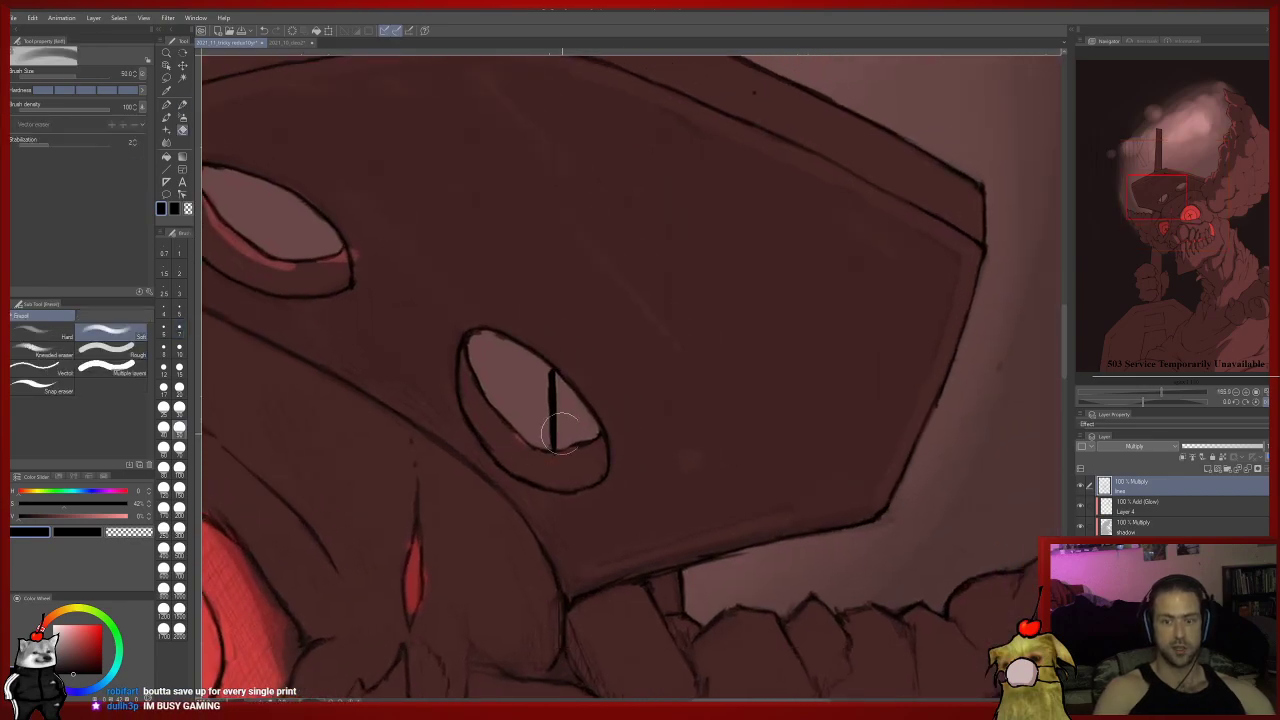
key("bracketleft")
key("bracketleft")
key("bracketleft")
key("bracketleft")
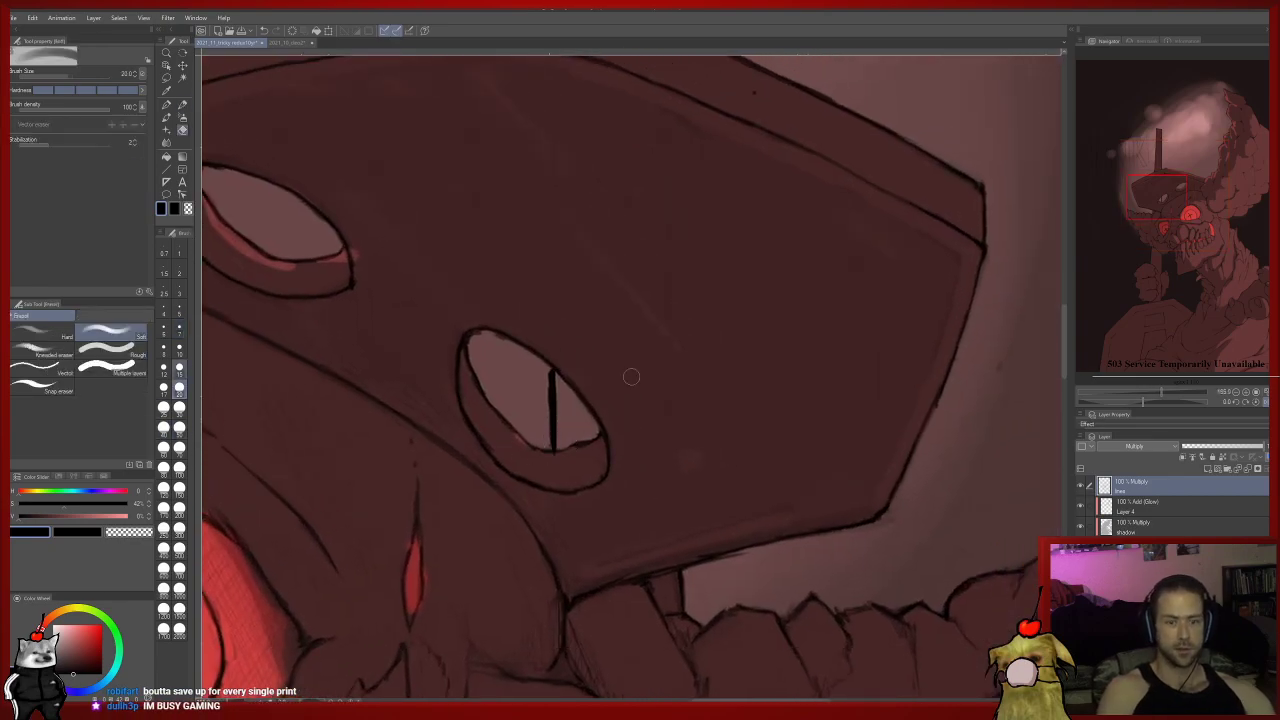
key("bracketleft")
key("bracketleft")
key("bracketleft")
key("bracketleft")
key("bracketleft")
key("bracketleft")
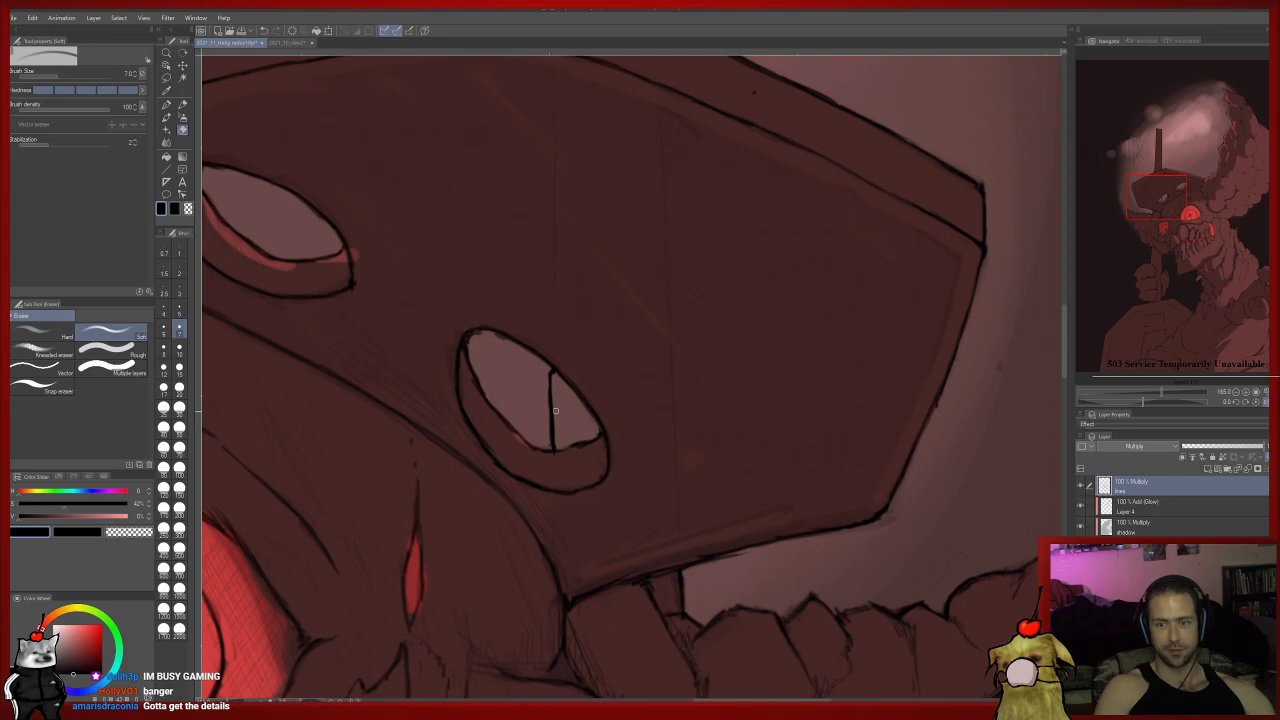
Redraw the upper part of the eyehole line so it meets the rim, using the Mechanical pencil at size 7.
key("p")
left_click_drag(552, 412, 548, 376)
key("e")
key("p")
left_click_drag(553, 384, 552, 368)
left_click_drag(961, 456, 951, 426)
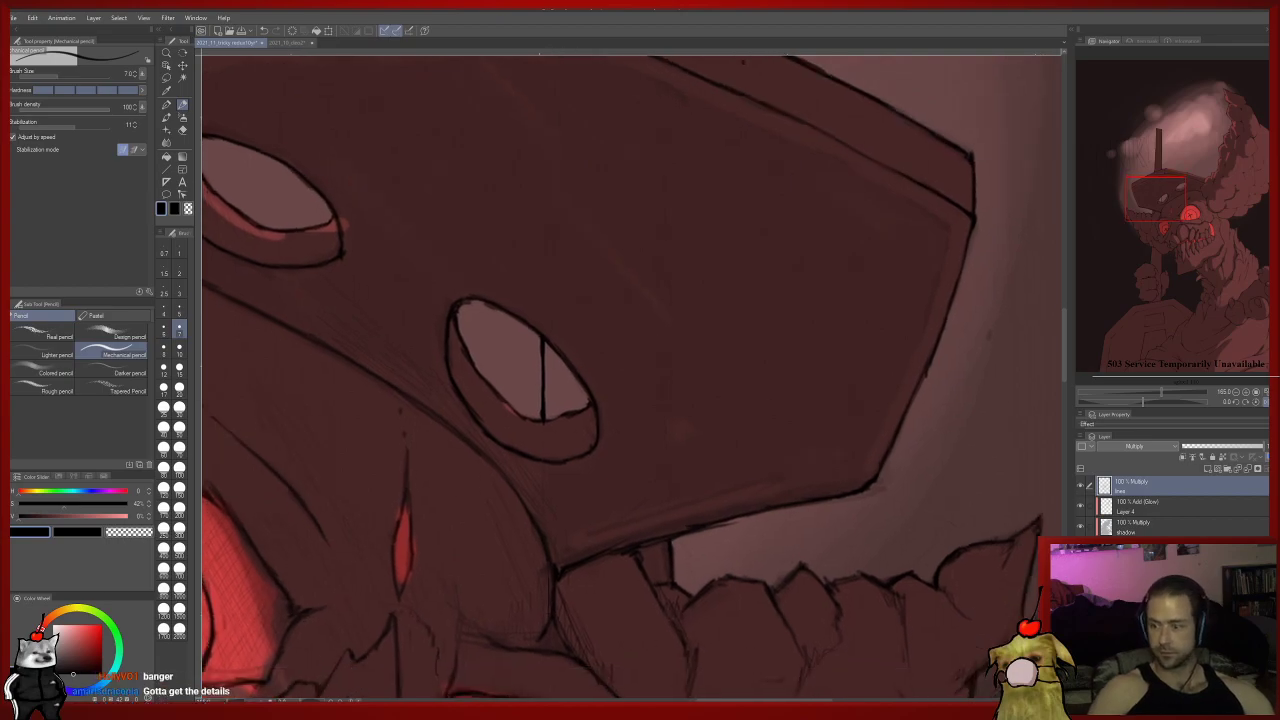
Select the Normal color layer beneath the shading, sample a dark red beside the eyehole line, and set the Mechanical pencil to size 70.
left_click(1140, 564)
left_click(578, 362, "alt")
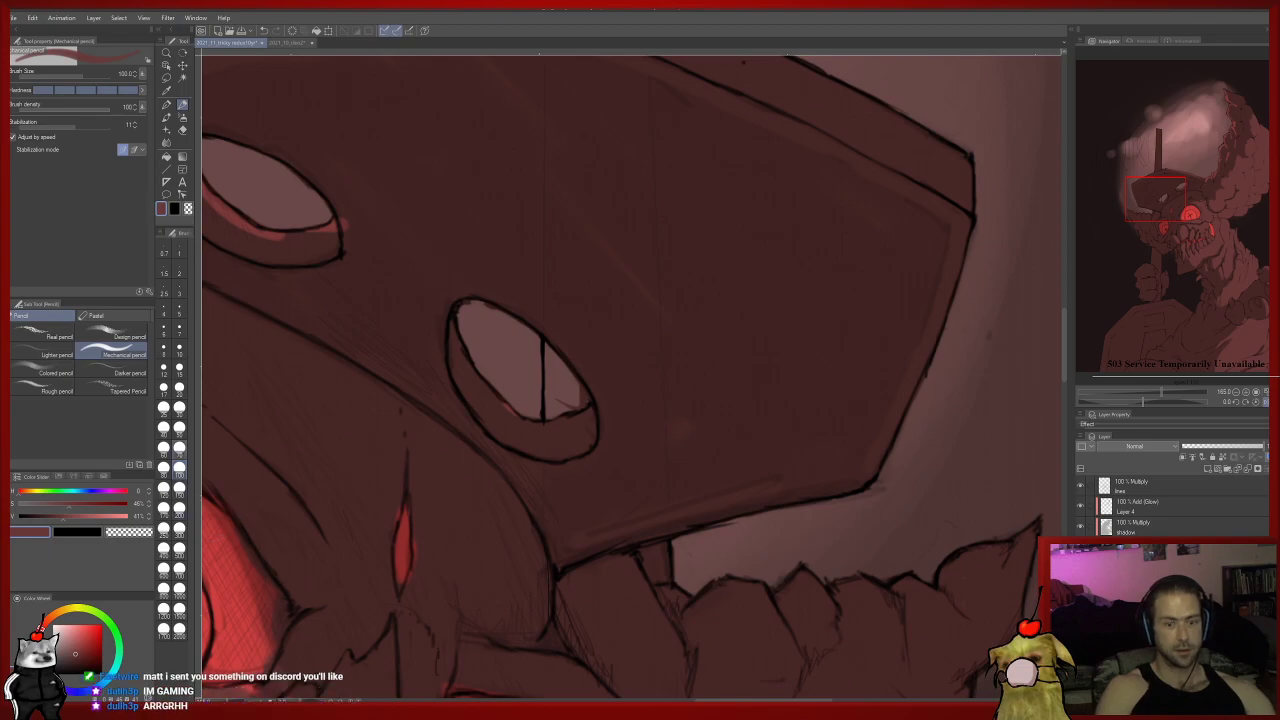
left_click(179, 450)
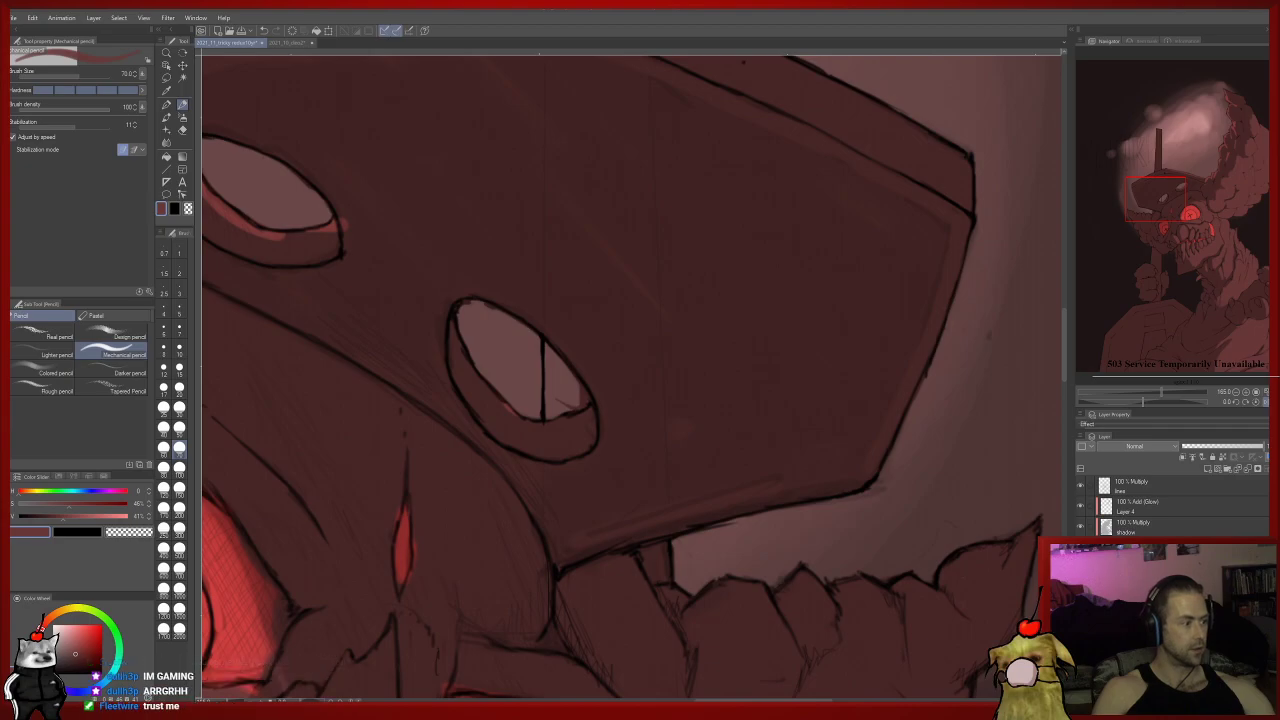
Switch to the browser, enlarge the grayscale edit of the clown face to examine it, and return to Clip Studio Paint.
key("alt+Tab")
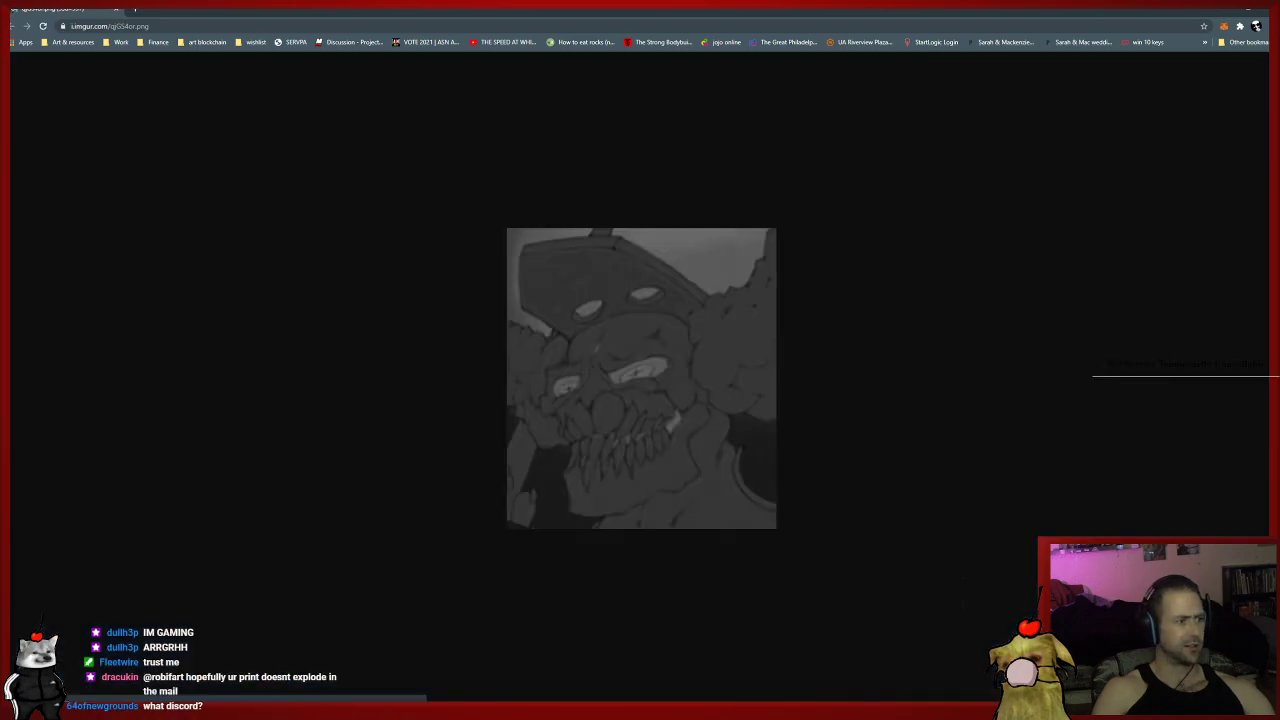
key("ctrl+plus")
key("ctrl+plus")
key("ctrl+plus")
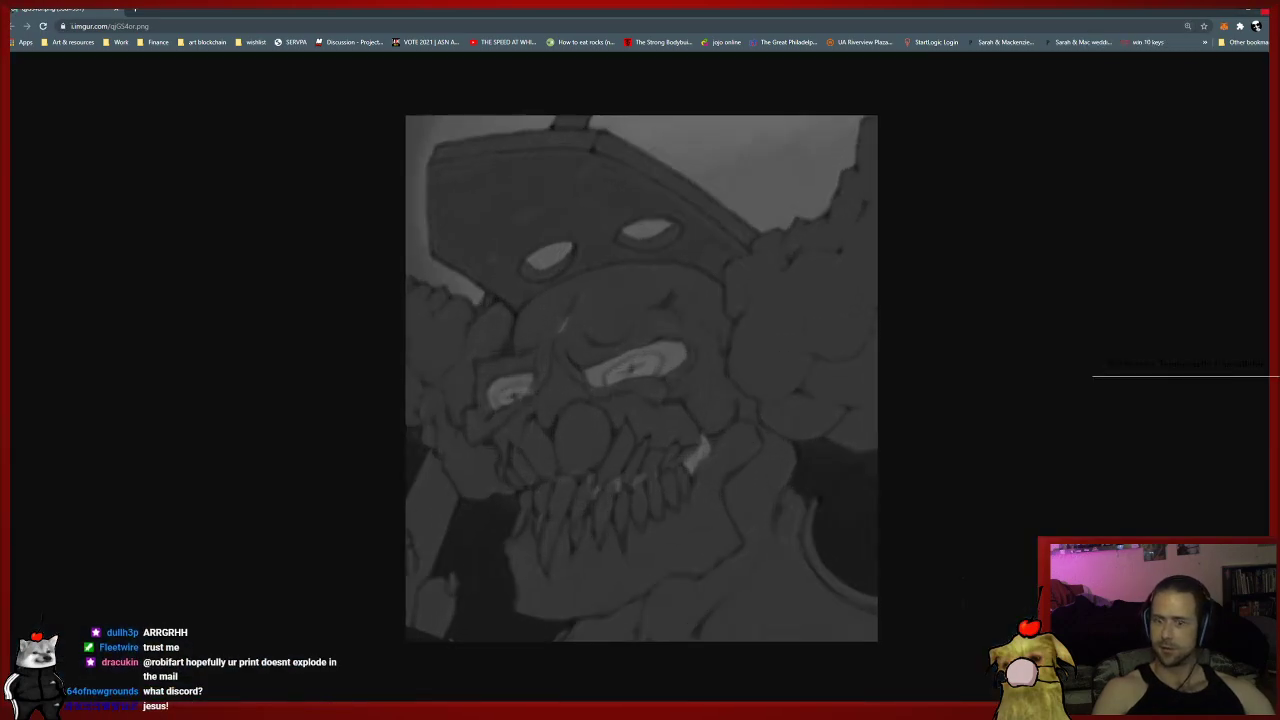
key("alt+Tab")
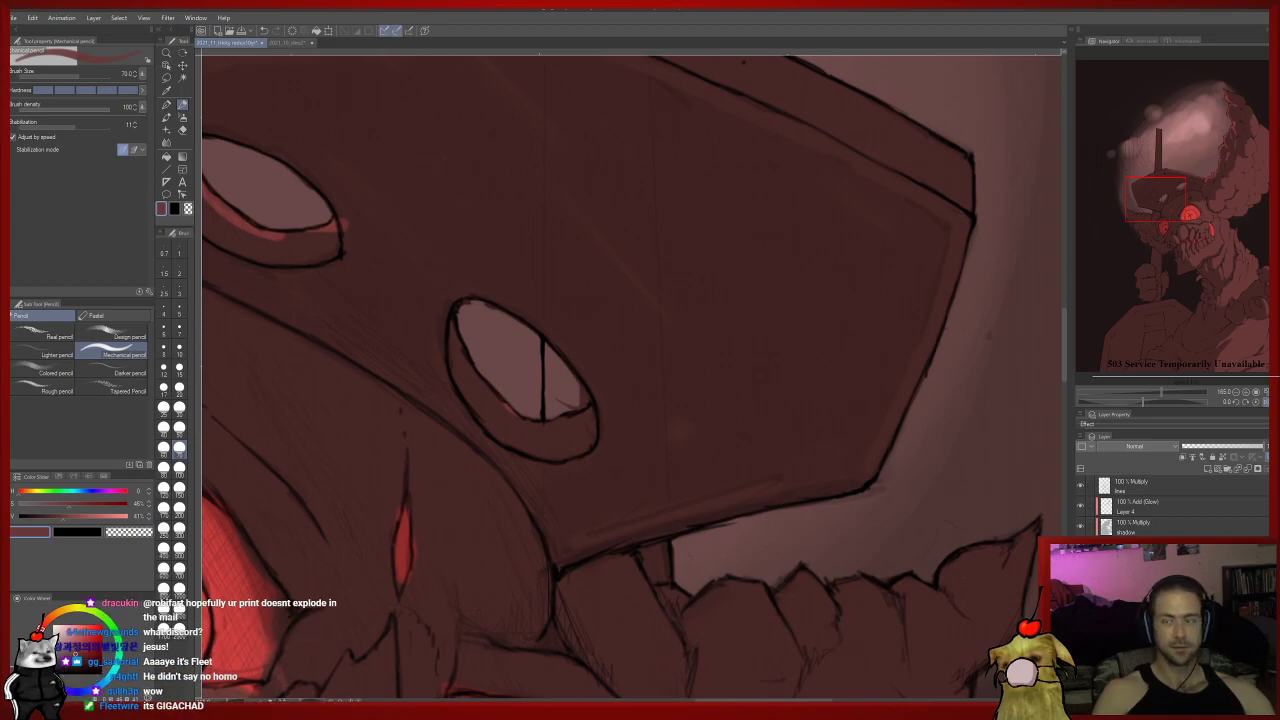
Paint the part of the eyehole beyond the vertical line in the hat's dark red and undo the stray stroke.
mouse_move(574, 432)
left_mouse_down()
mouse_move(578, 328)
mouse_move(627, 307)
left_mouse_up()
key("ctrl+z")
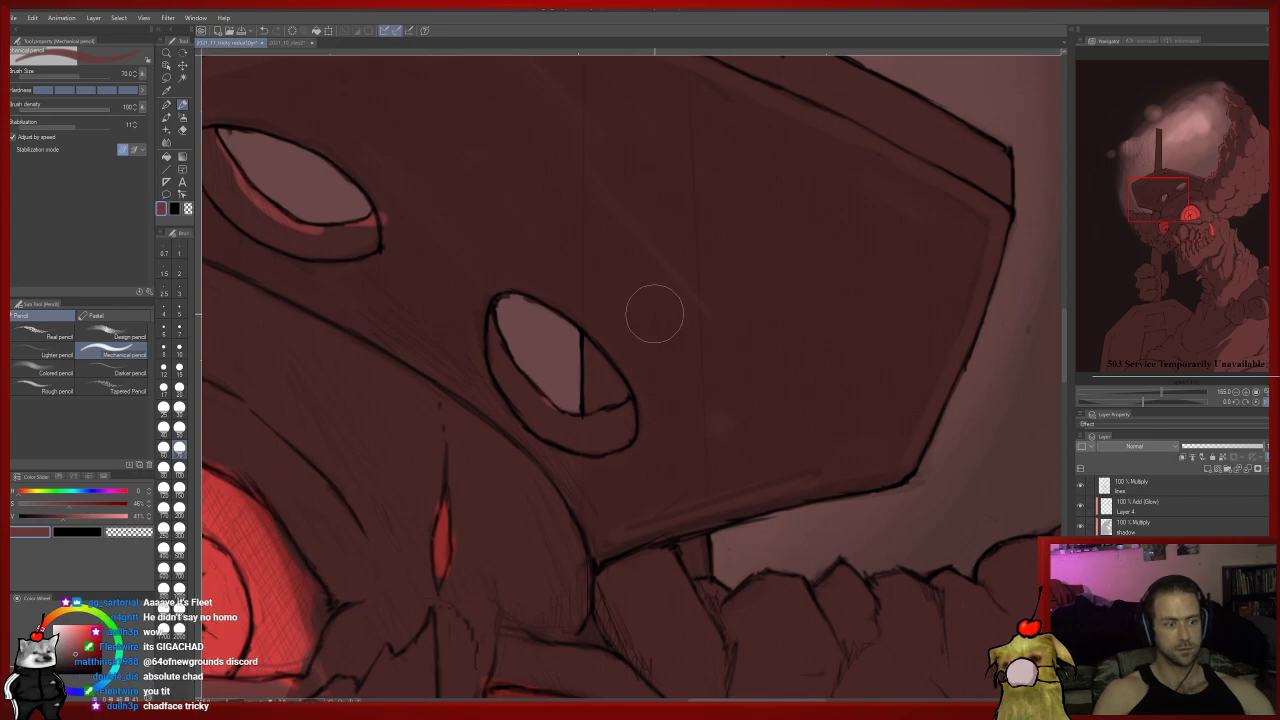
On the Add (Glow) layer, sample a dark red and paint a rim light along the hat's post with the Mechanical pencil at size 10.
scroll(645, 306, "down", 6)
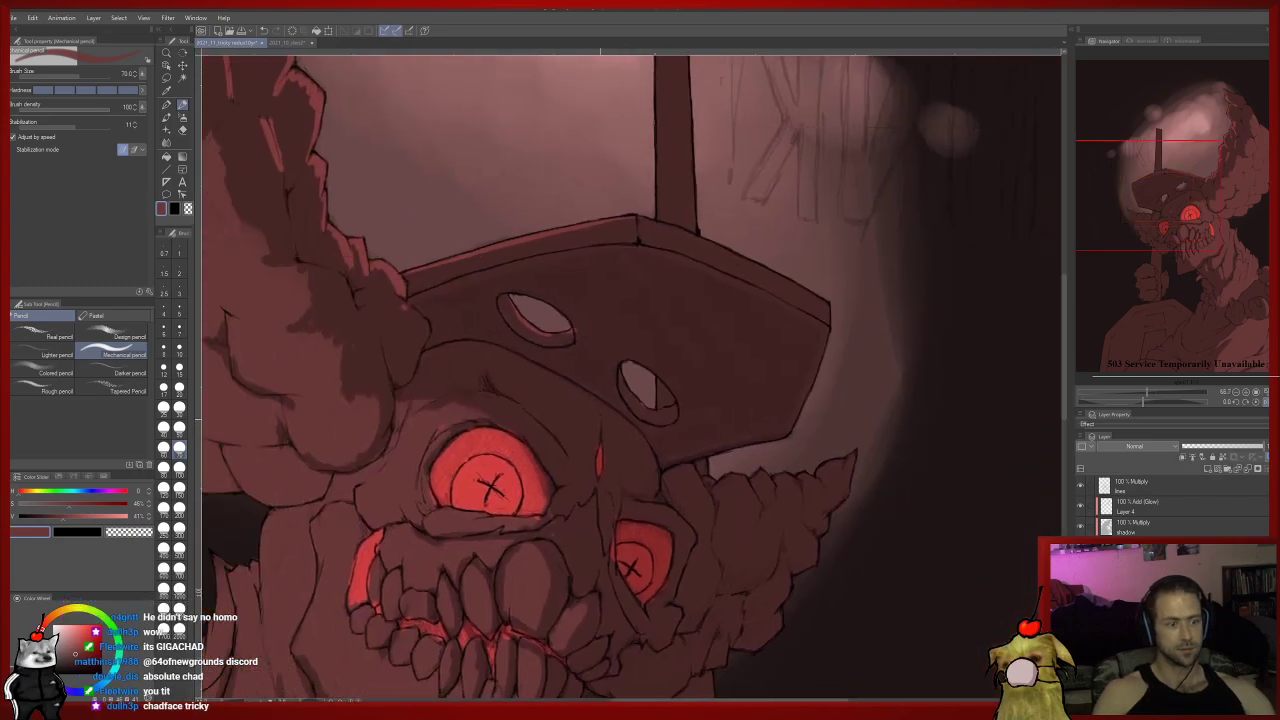
left_click_drag(600, 419, 751, 413)
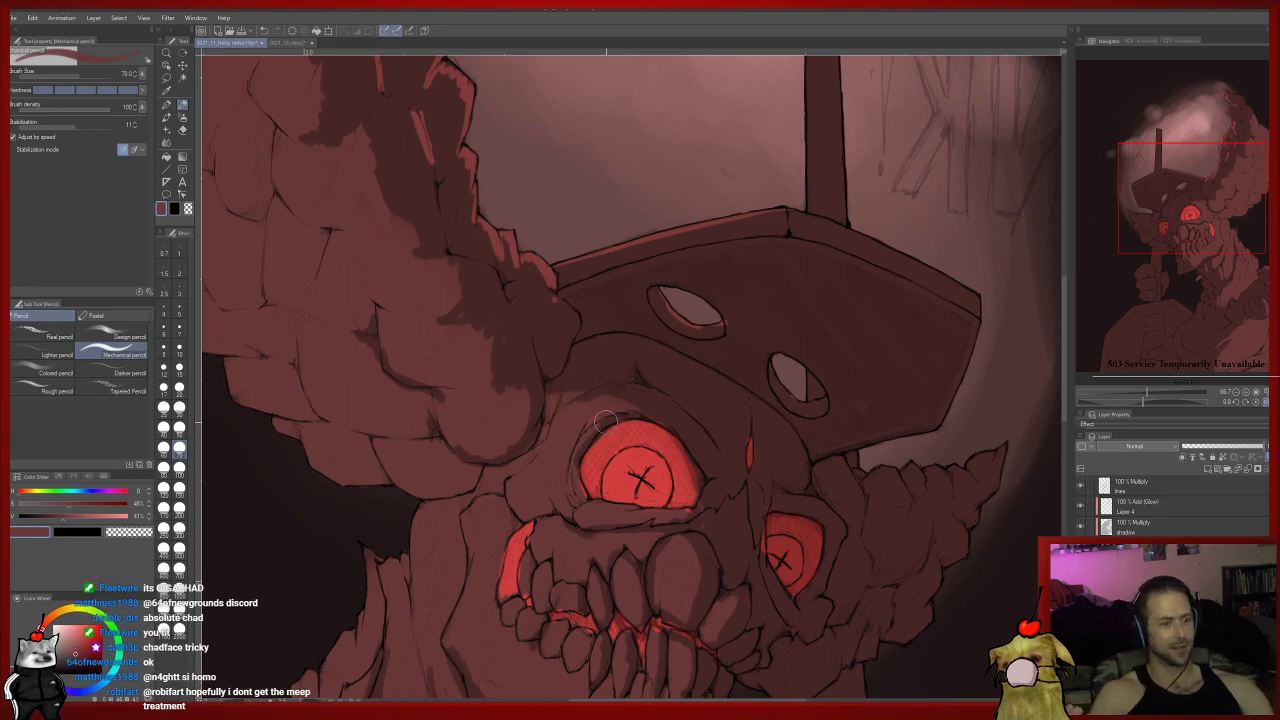
scroll(605, 420, "down", 2)
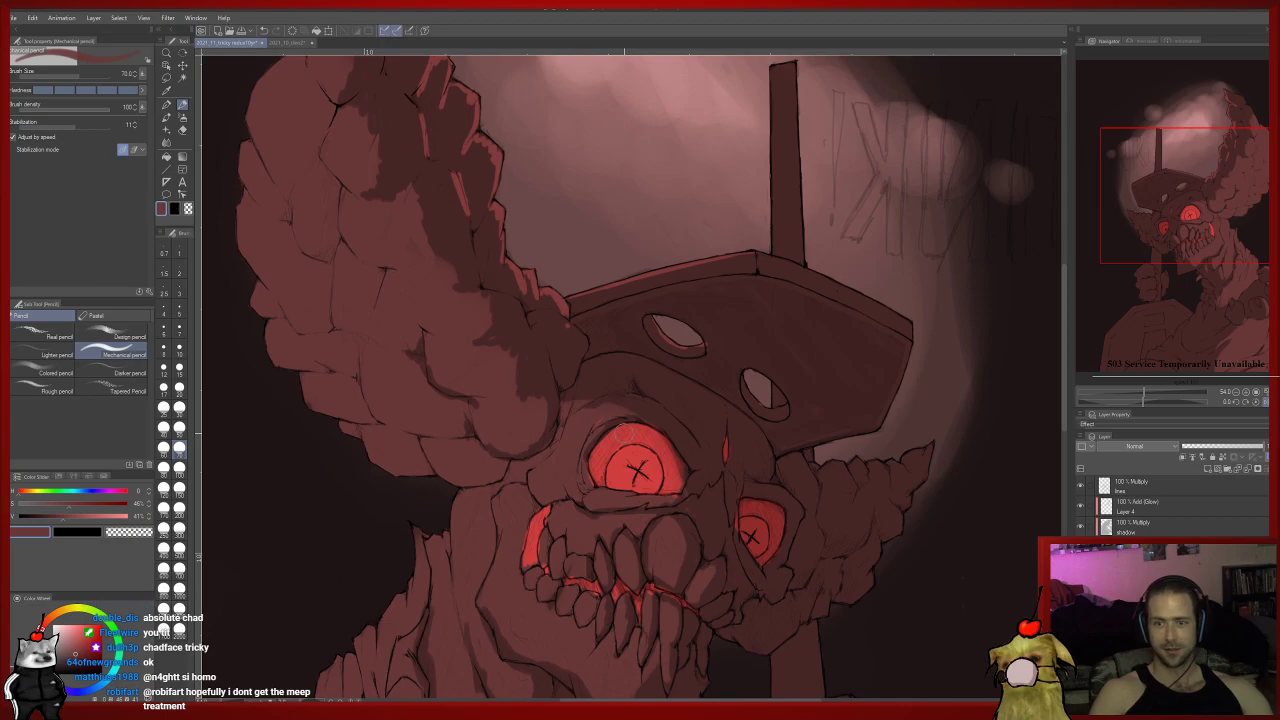
left_click(1140, 506)
left_click_drag(690, 278, 679, 428)
left_click(545, 471, "alt")
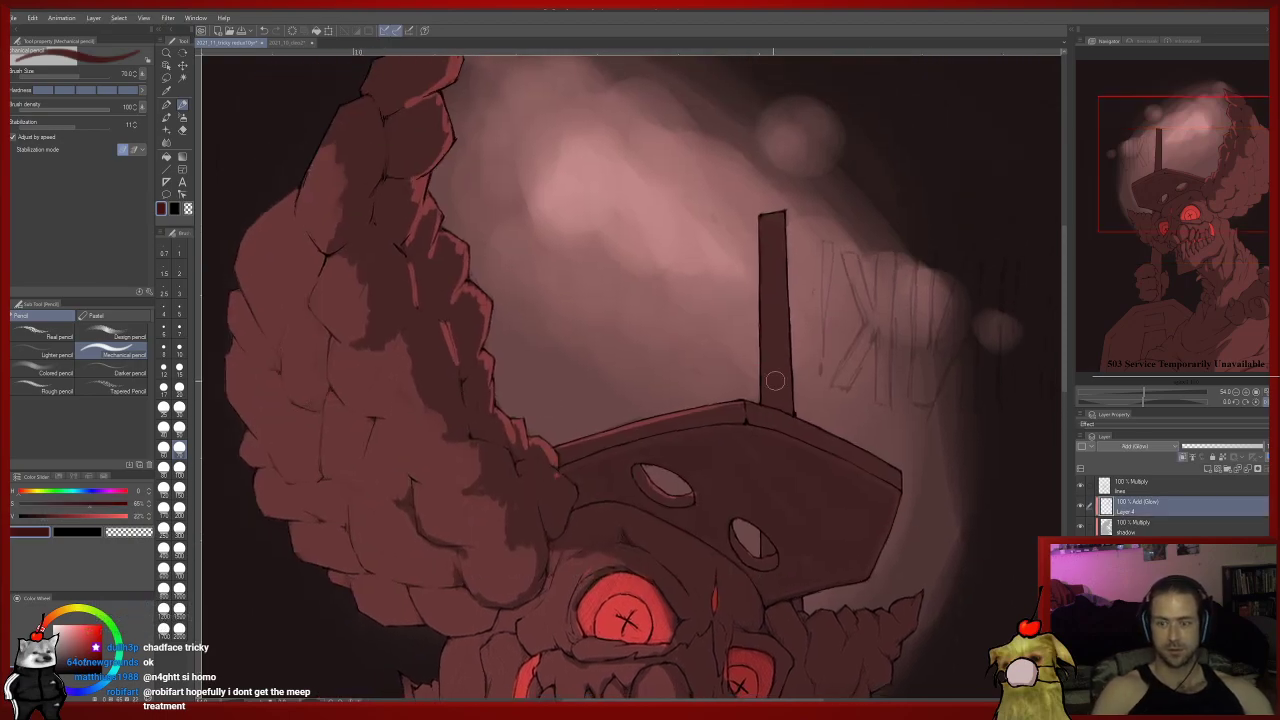
left_click(179, 347)
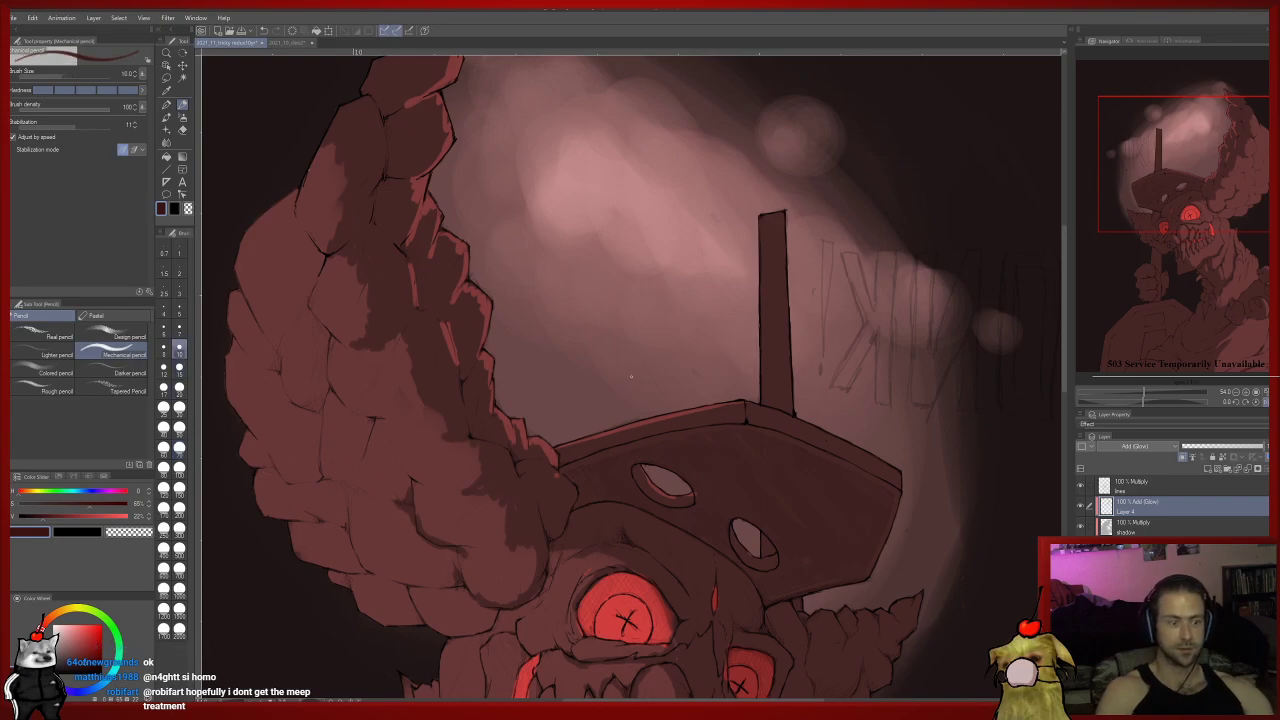
left_click_drag(763, 406, 762, 299)
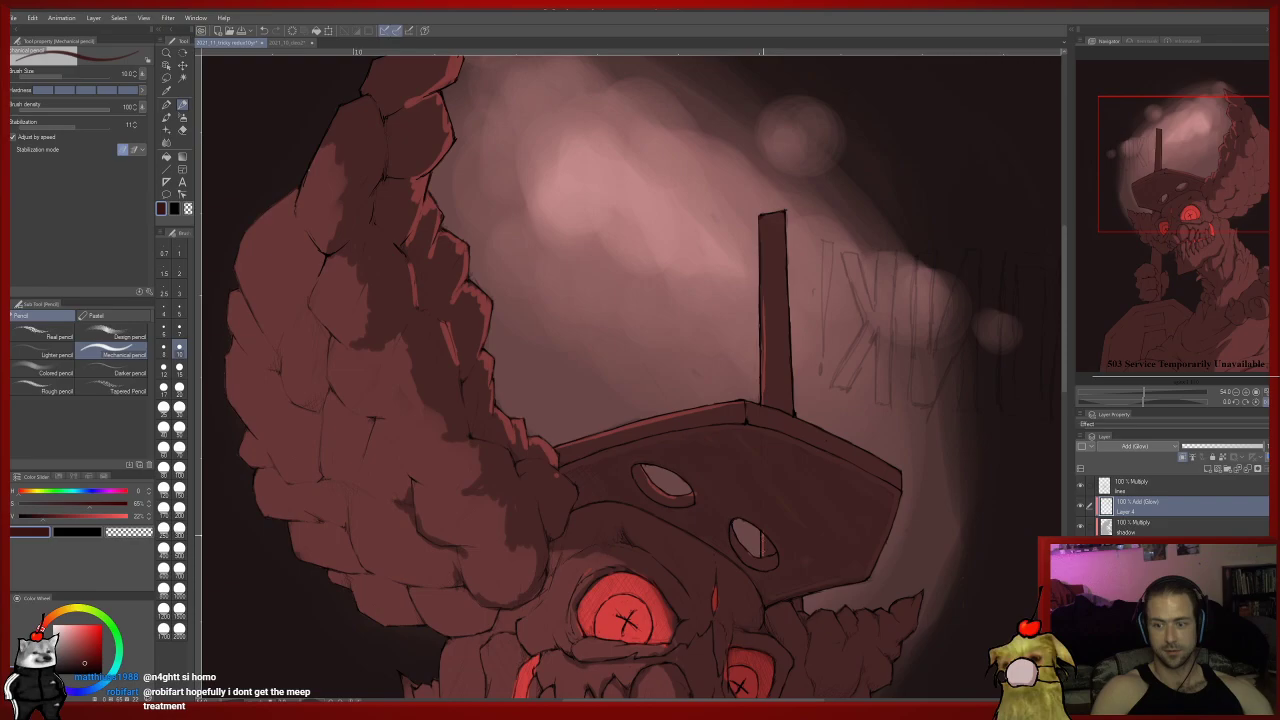
Add thin glow highlights to the vertical edge in the hat's eyehole and to the light-facing edges of the horns.
left_click_drag(742, 531, 847, 466)
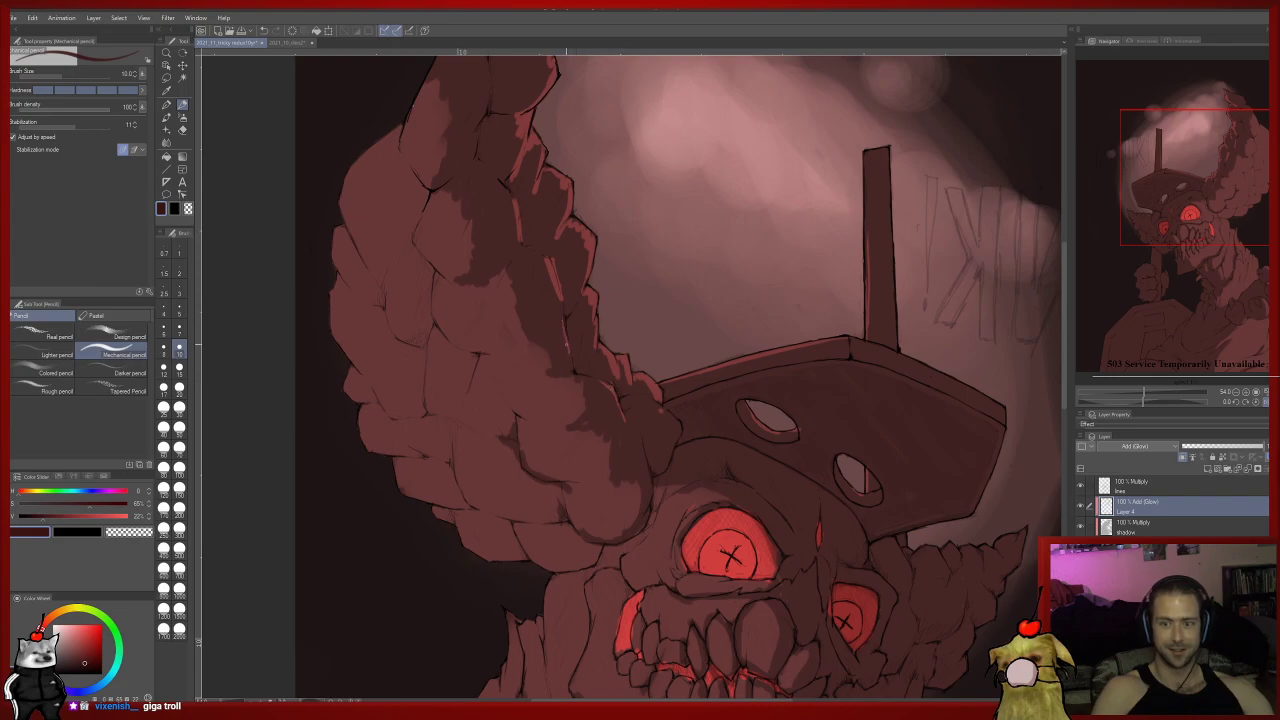
left_click_drag(561, 303, 588, 397)
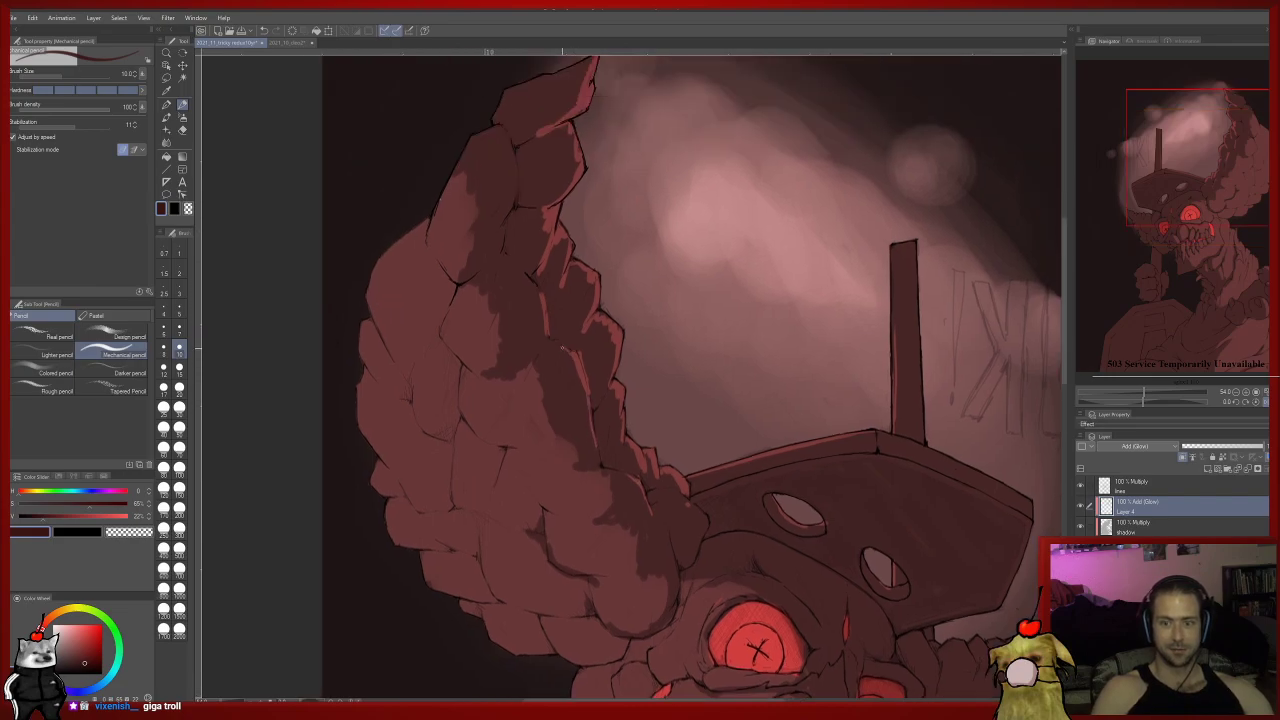
left_click_drag(544, 328, 572, 398)
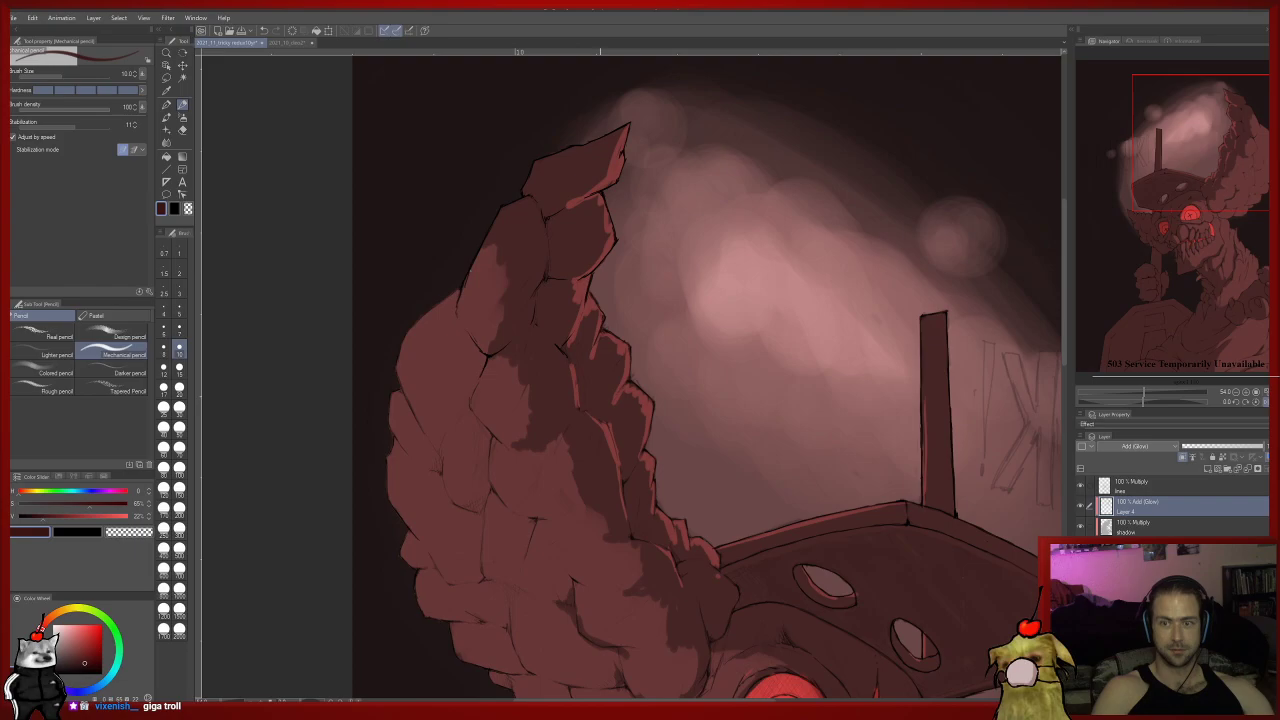
left_click_drag(600, 282, 603, 289)
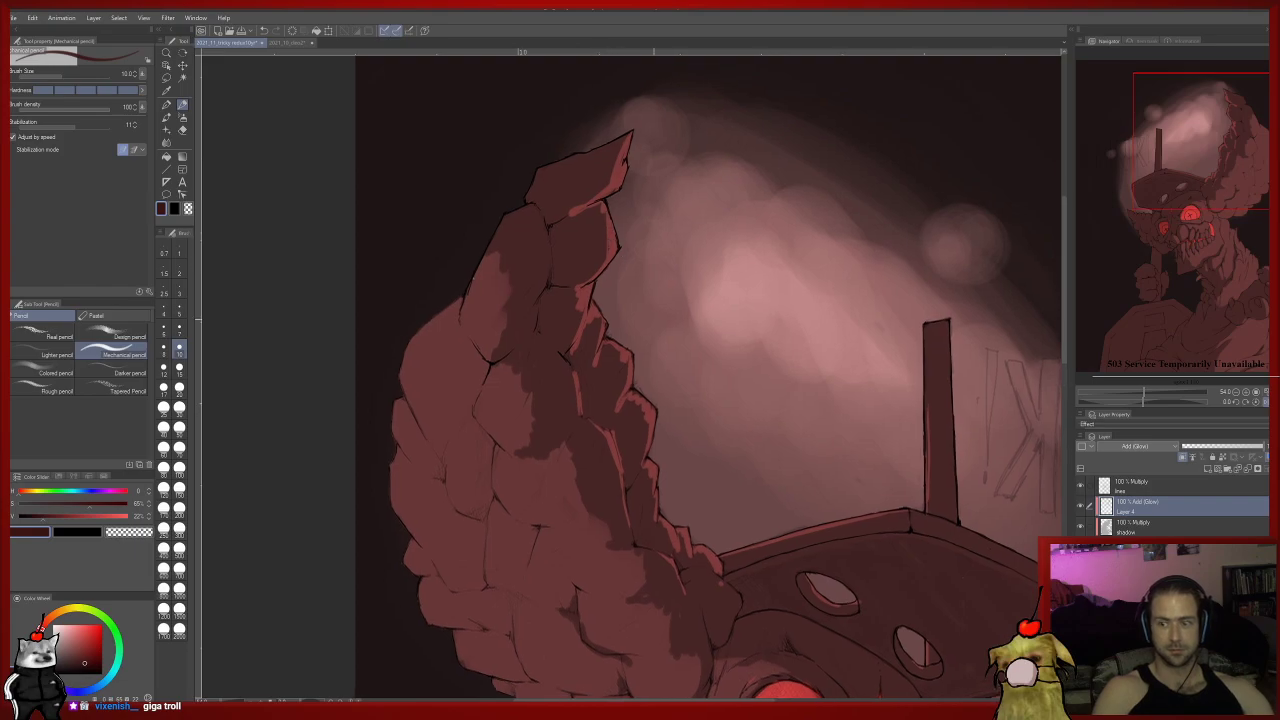
left_click_drag(760, 460, 611, 346)
left_click_drag(791, 599, 695, 399)
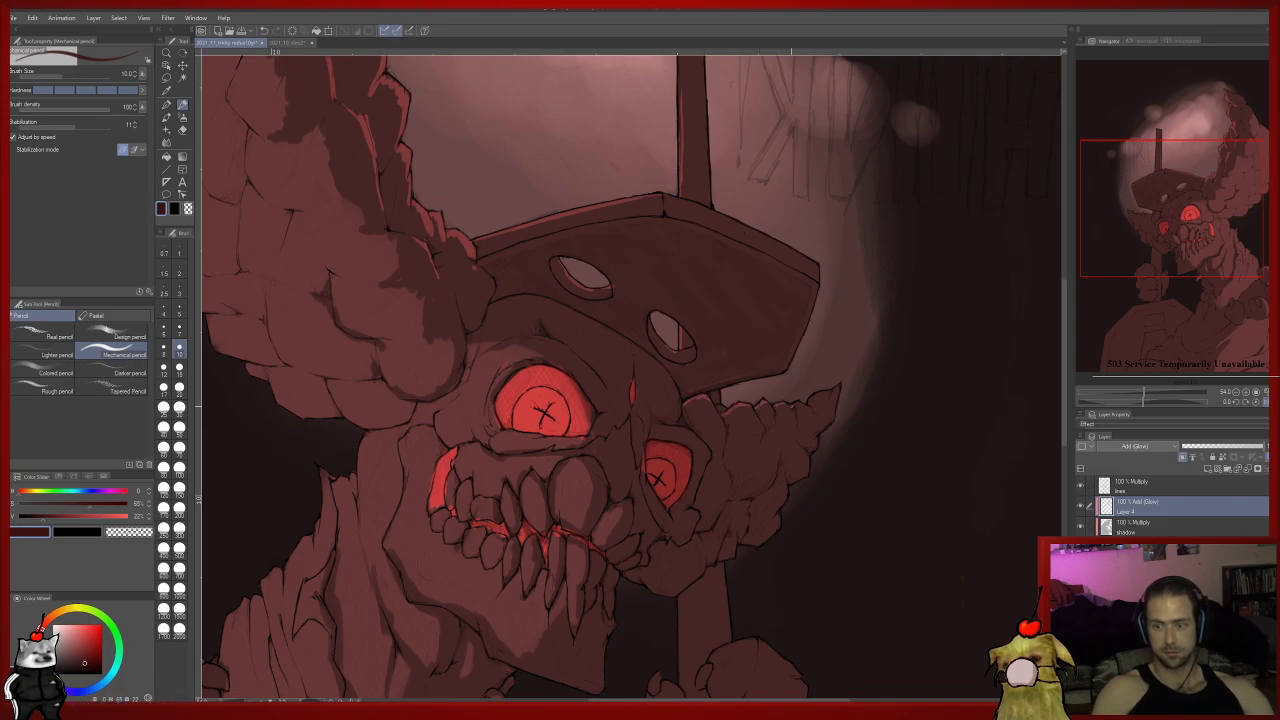
left_click_drag(648, 425, 783, 338)
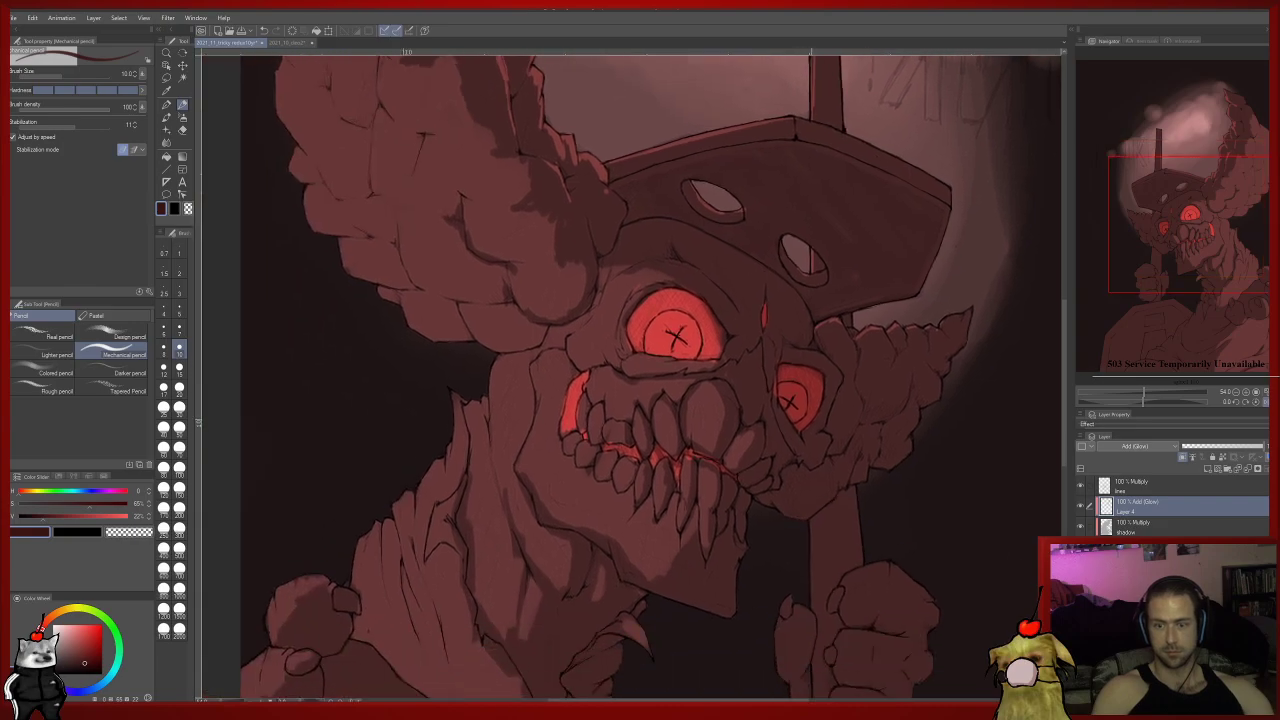
Mirror the canvas view and create a new layer above the rim-light layer with its blending mode set to Add (Glow).
scroll(783, 338, "down", 2)
scroll(754, 383, "down", 5)
left_click_drag(749, 386, 701, 415)
scroll(701, 415, "up", 1)
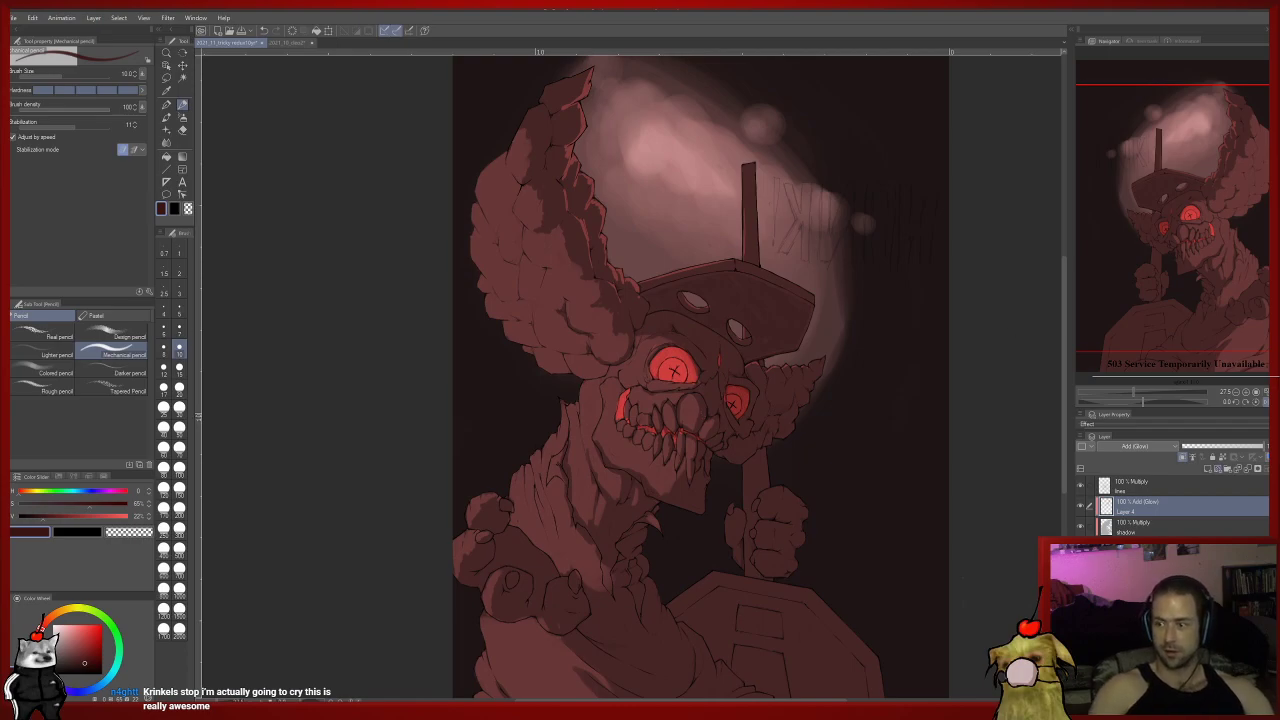
key("h")
left_click_drag(783, 353, 870, 389)
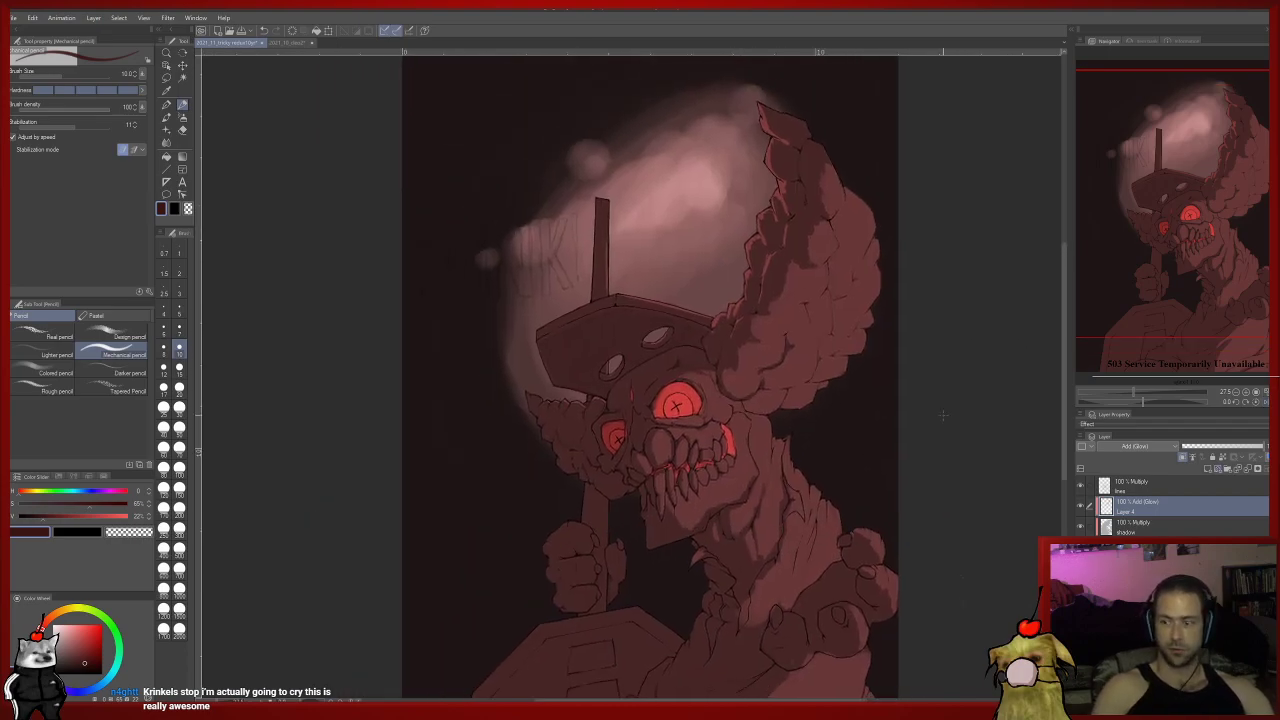
key("ctrl+shift+n")
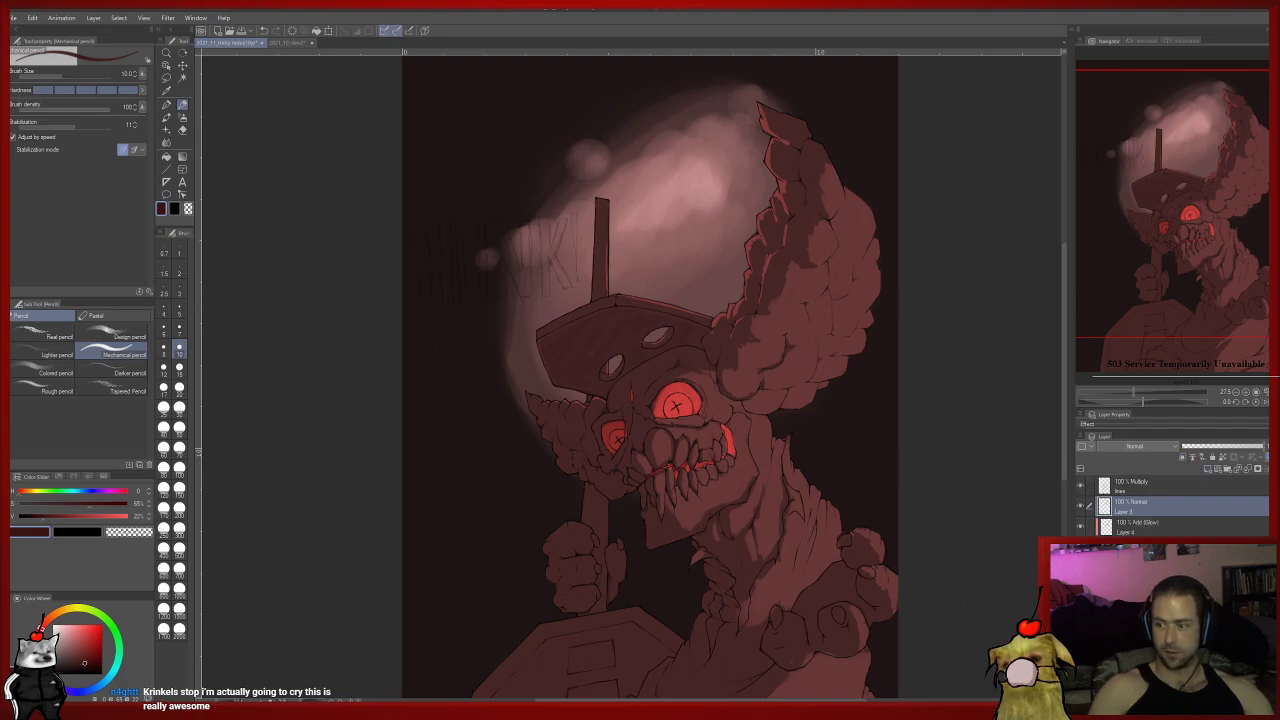
left_click(1134, 446)
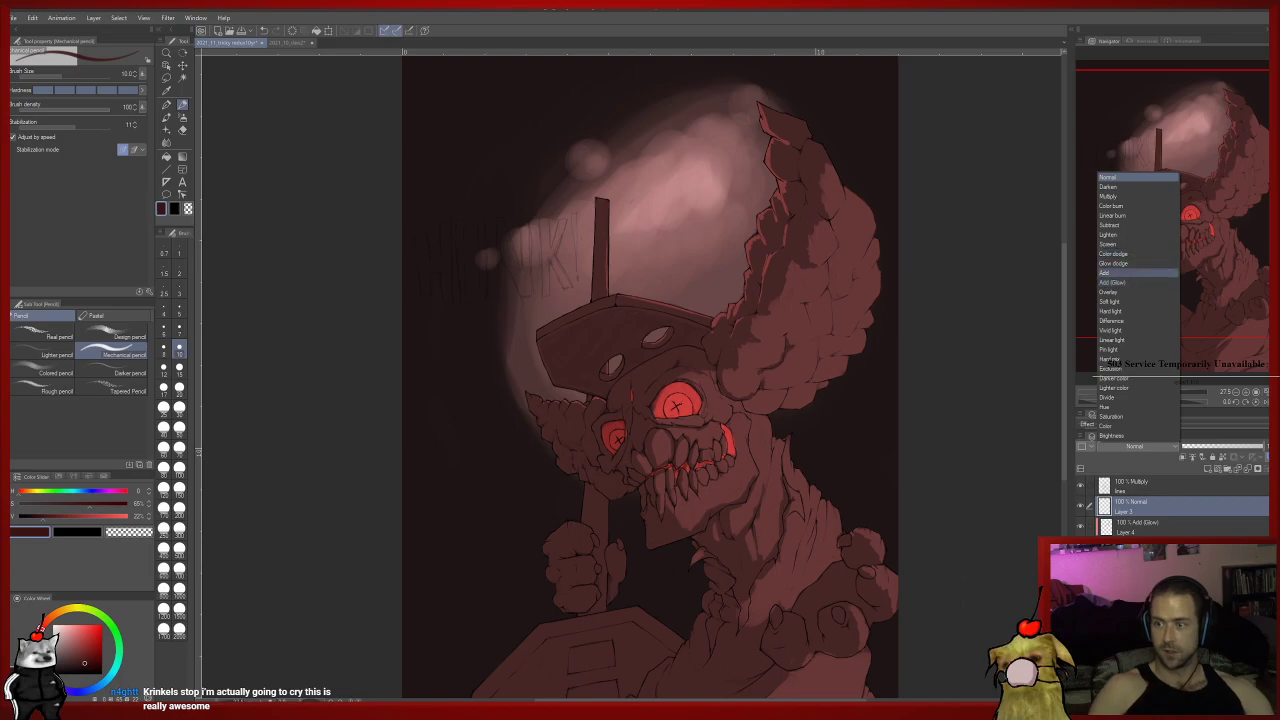
left_click(1113, 282)
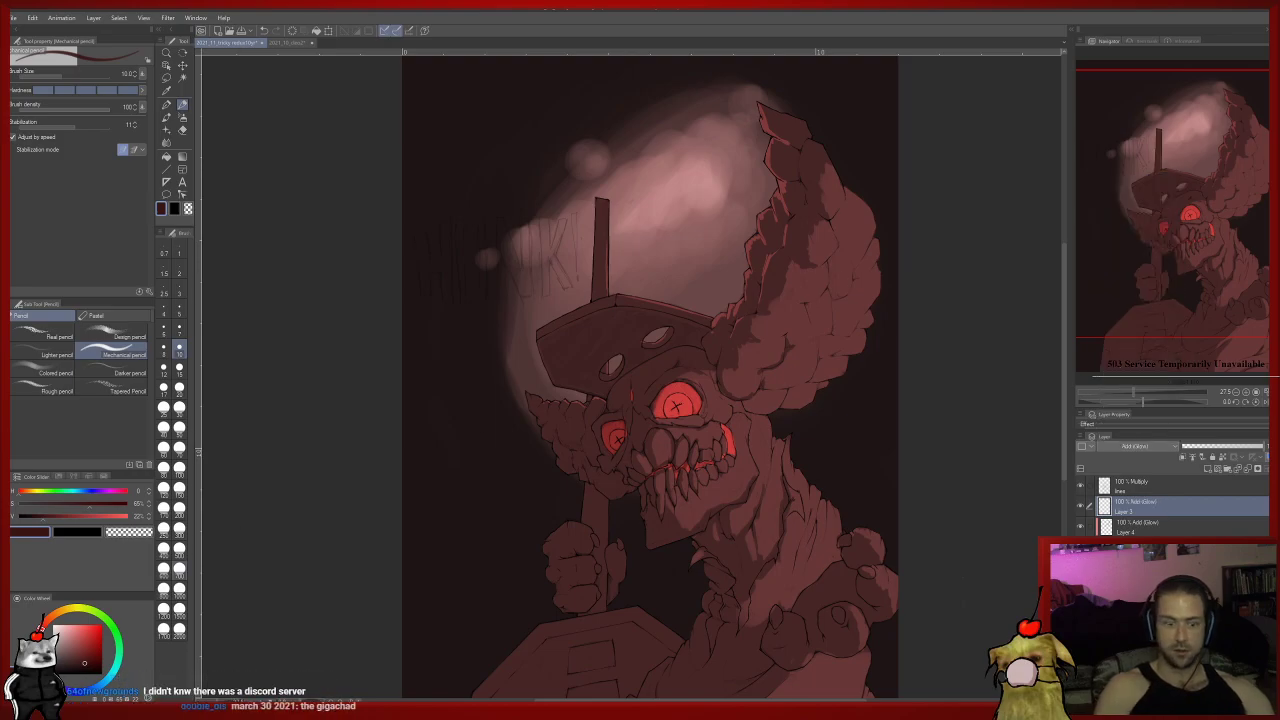
left_click(164, 548)
left_click_drag(600, 320, 614, 544)
key("ctrl+z")
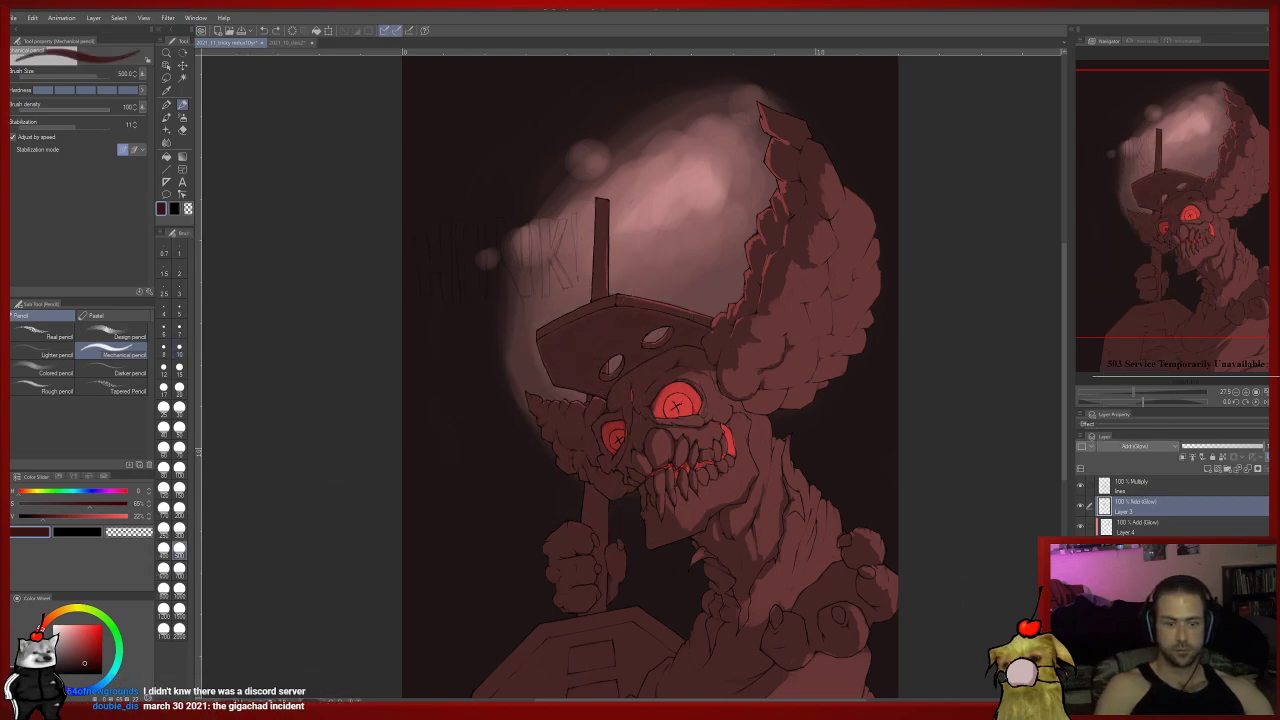
Paint a soft glow along the large horn's lit edge using the Mechanical pencil at size 100 with reduced hardness, undoing the harder trial strokes.
left_click(179, 490)
left_click(179, 469)
left_click_drag(711, 331, 744, 298)
key("ctrl+z")
key("ctrl+z")
left_click(32, 107)
mouse_move(716, 327)
left_mouse_down()
mouse_move(738, 288)
mouse_move(746, 300)
mouse_move(752, 290)
mouse_move(775, 200)
left_mouse_up()
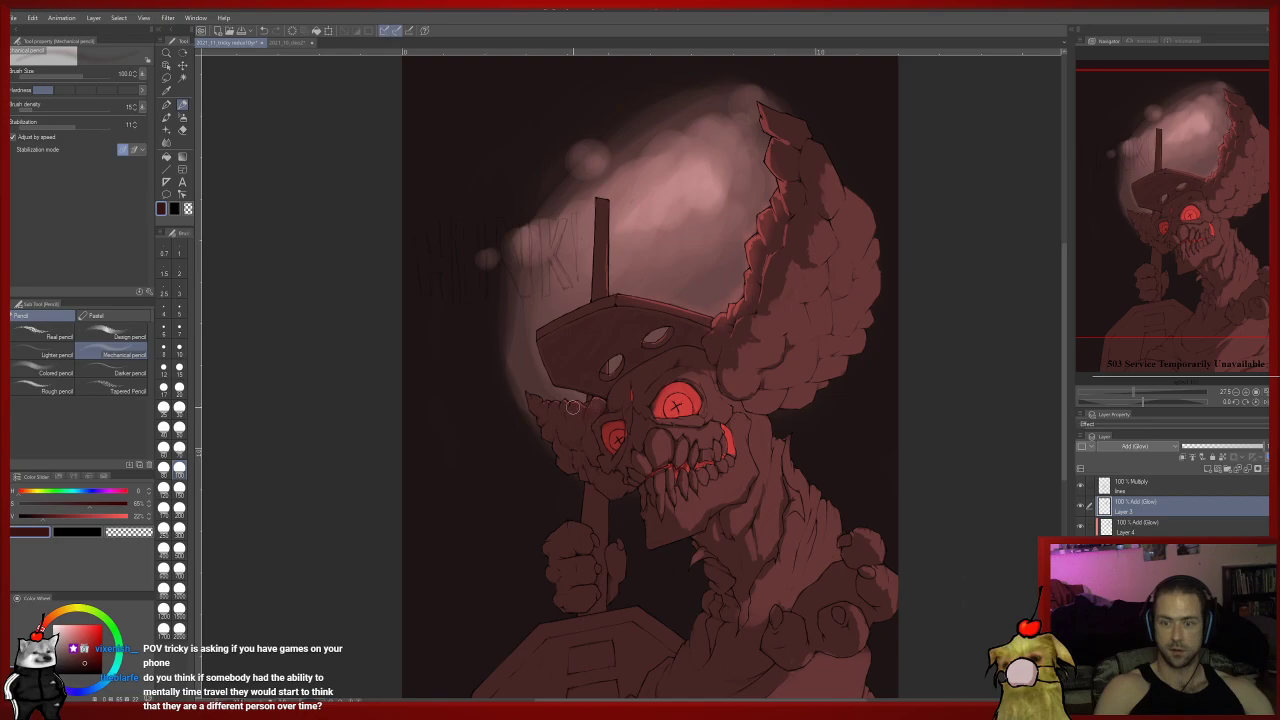
left_click_drag(617, 390, 591, 368)
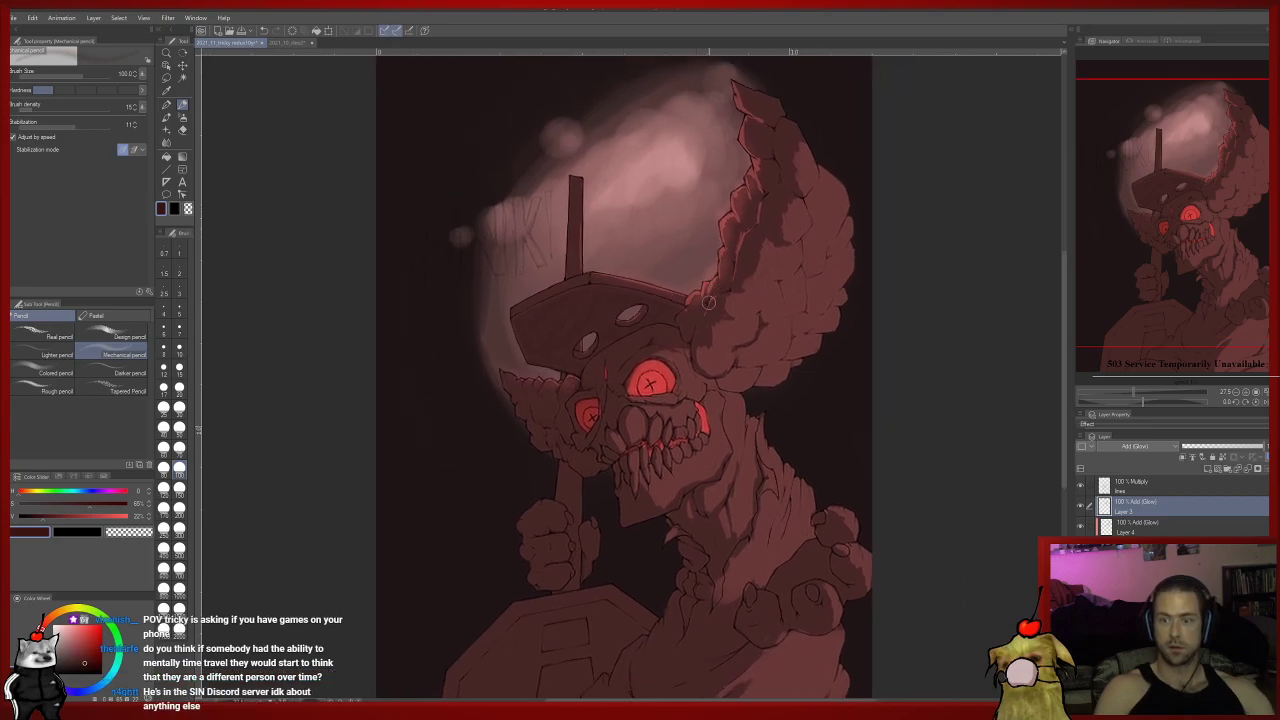
Clean up glow spilling past the edges of the large and small horns with the Soft eraser at size 70 and lowered hardness.
key("e")
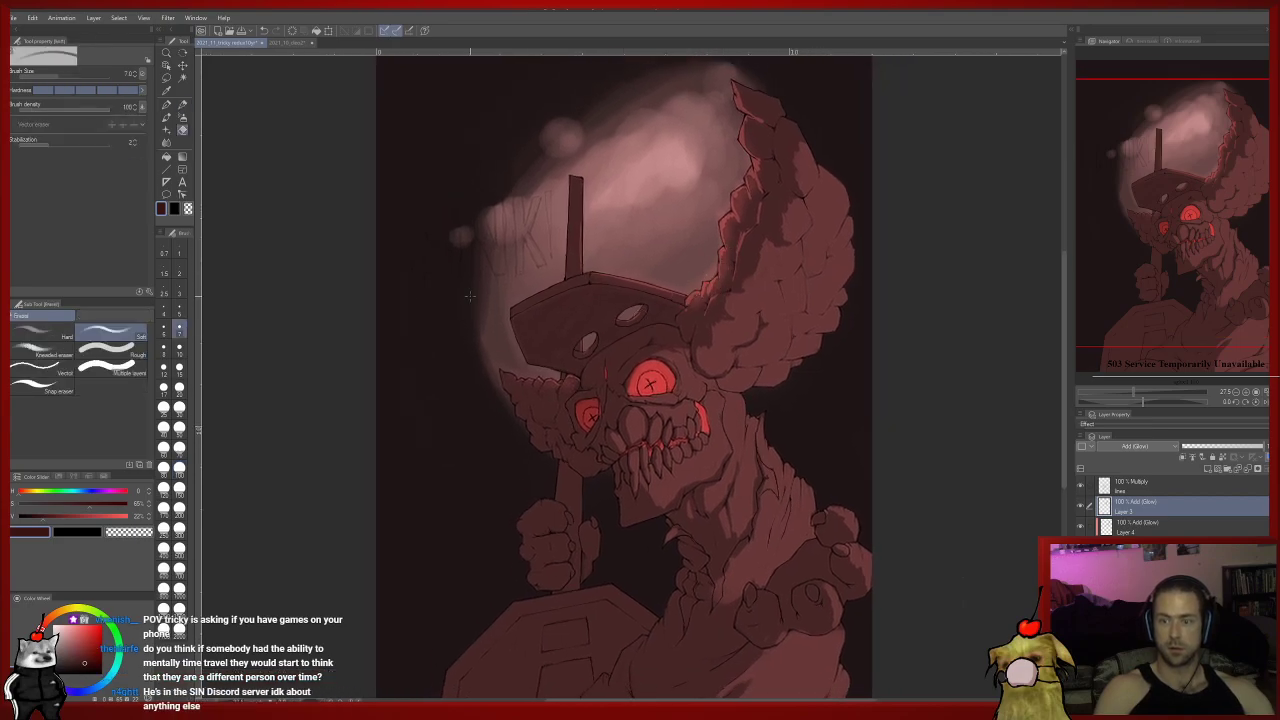
left_click(179, 527)
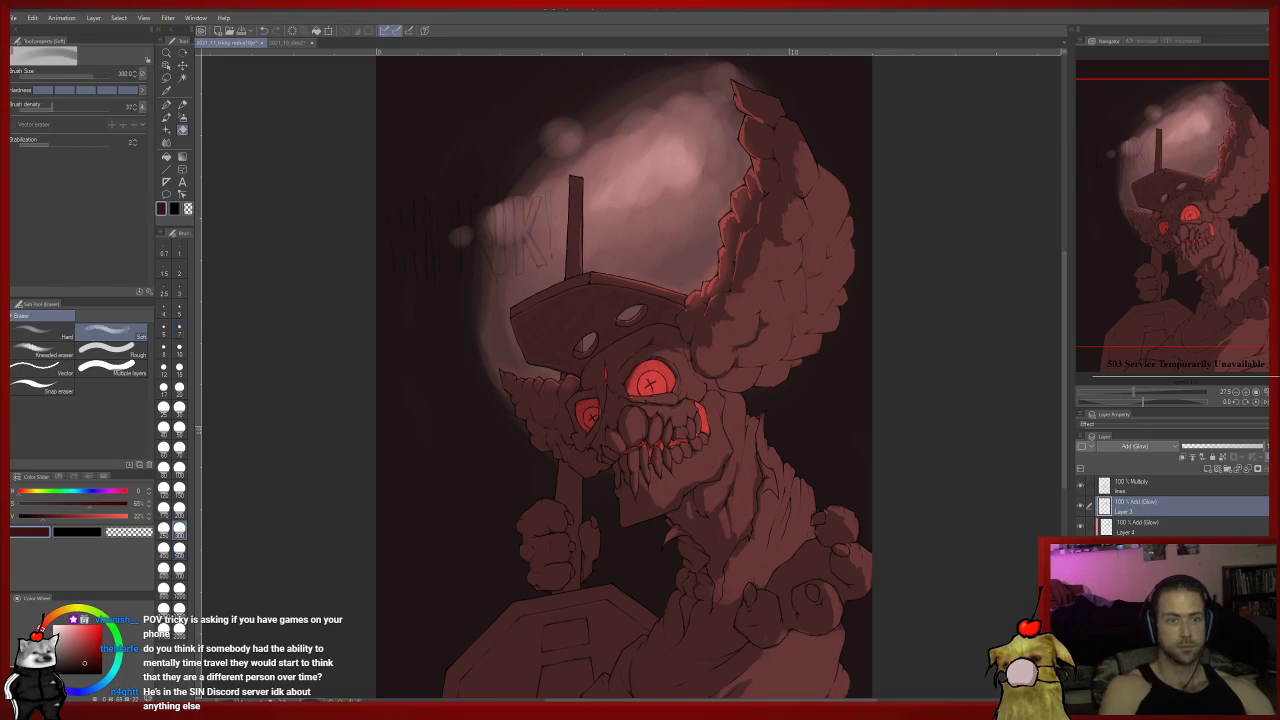
left_click(179, 446)
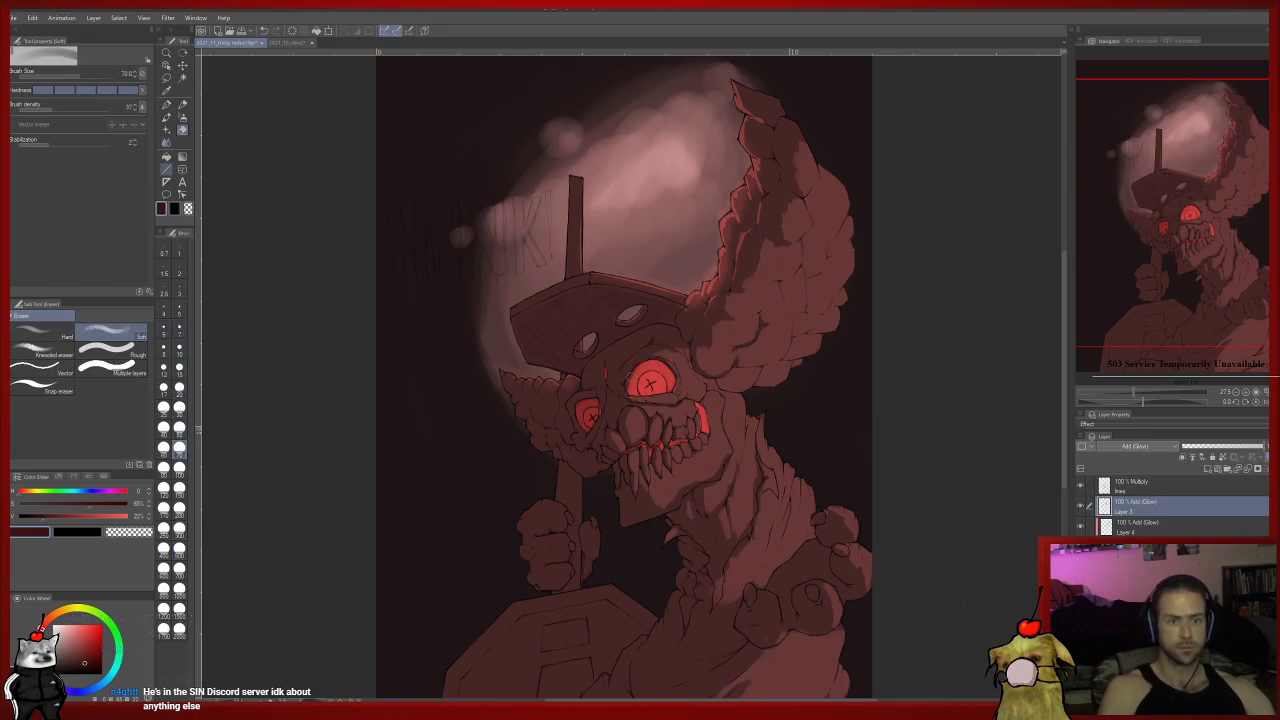
left_click(52, 90)
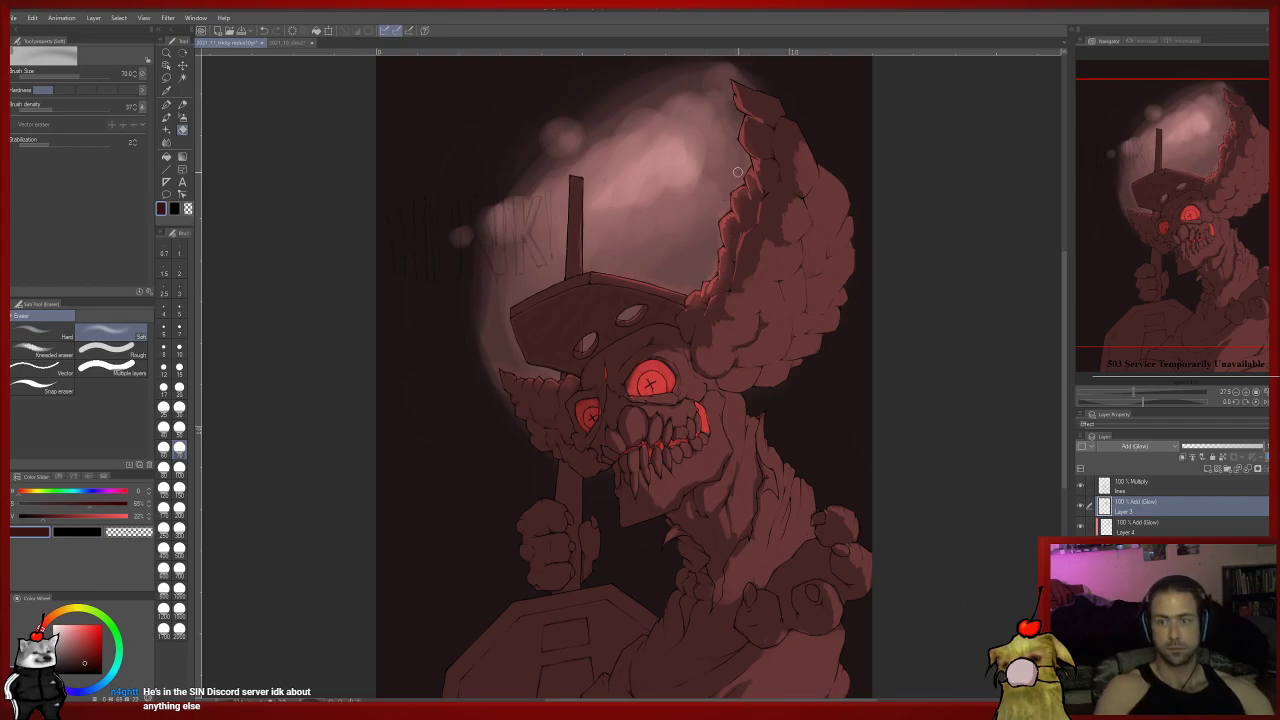
key("p")
left_click_drag(551, 381, 668, 330)
key("e")
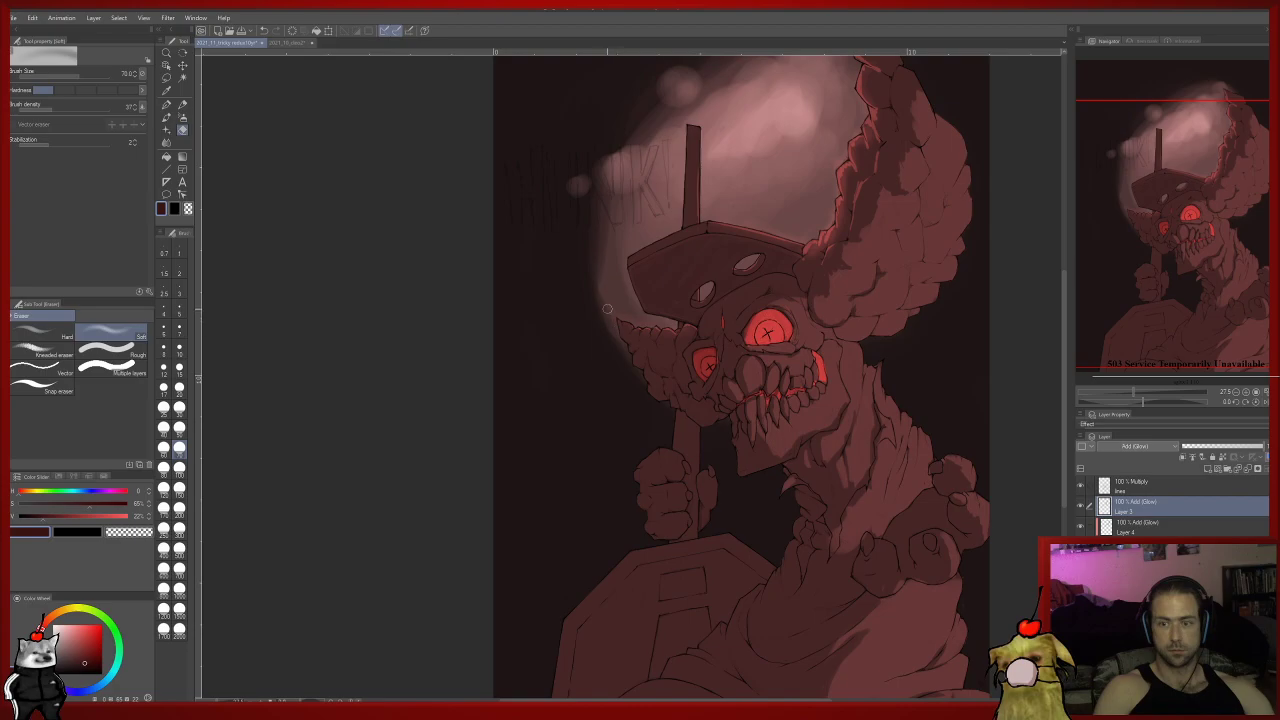
Brush soft glow around the hat's eyeholes, post and brim with the Mechanical pencil at size 100, undoing the last stroke.
key("p")
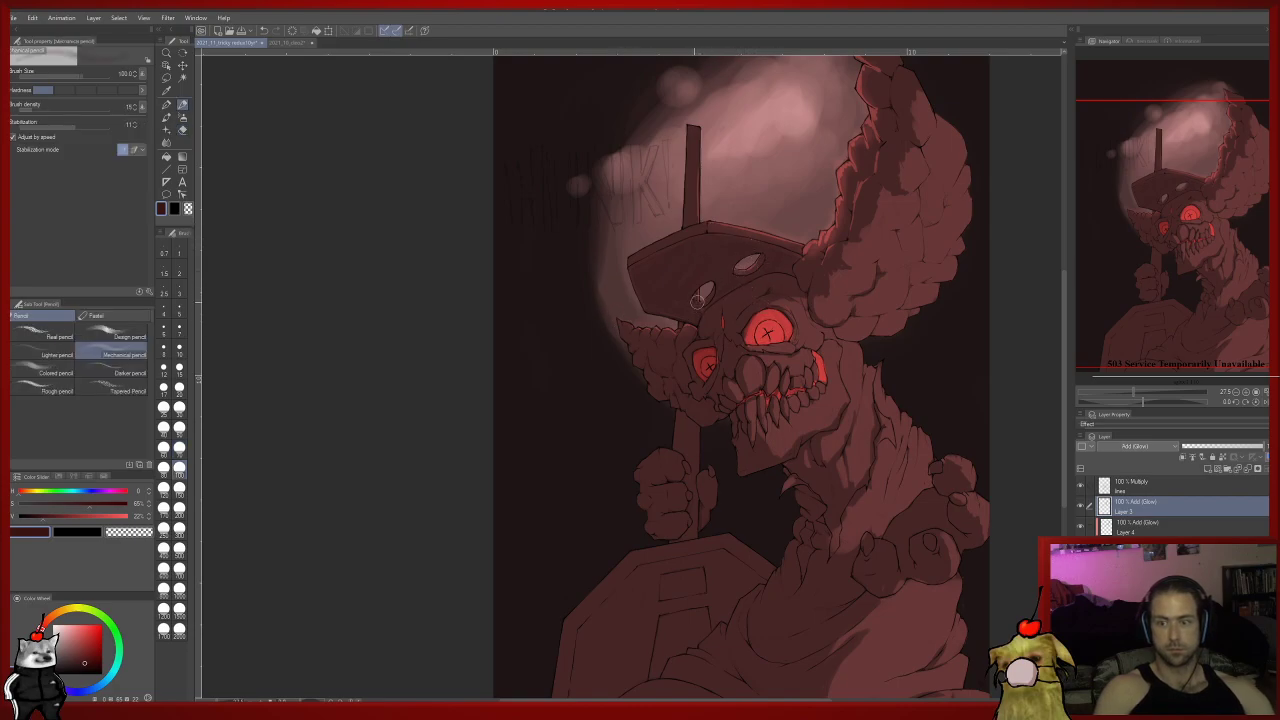
left_click_drag(706, 290, 702, 384)
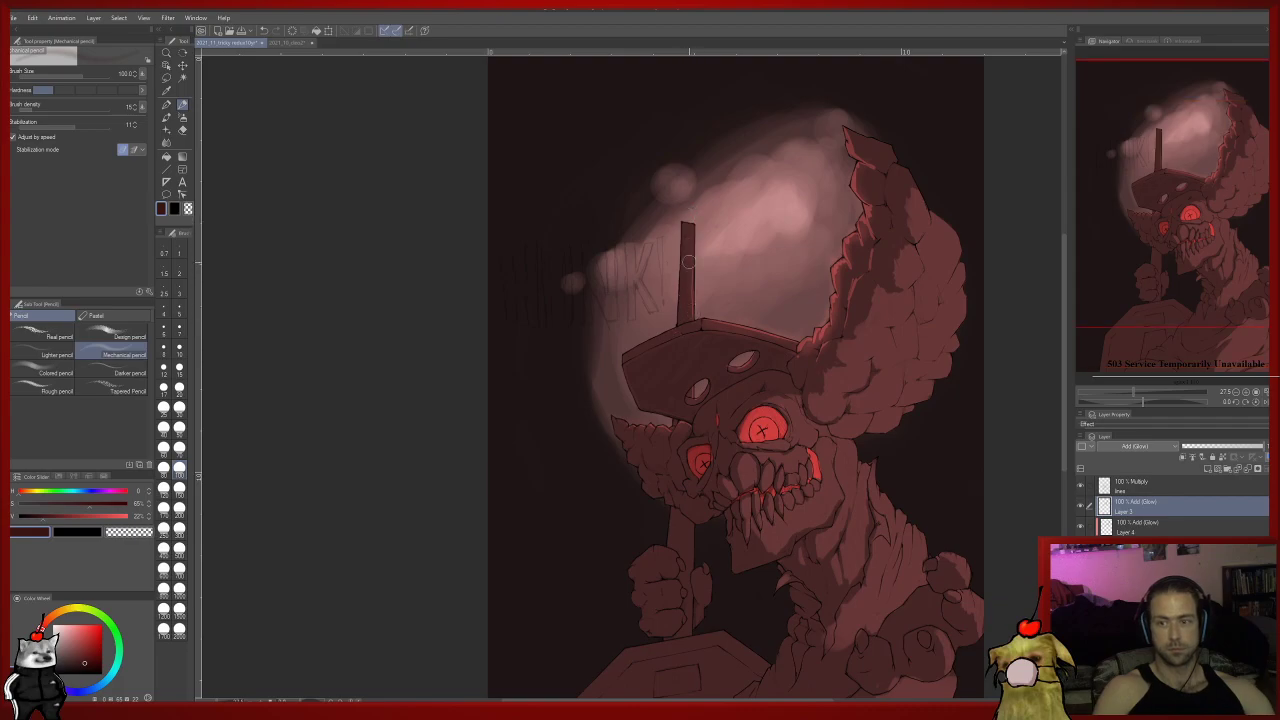
left_click_drag(688, 305, 683, 297)
left_click_drag(629, 352, 622, 270)
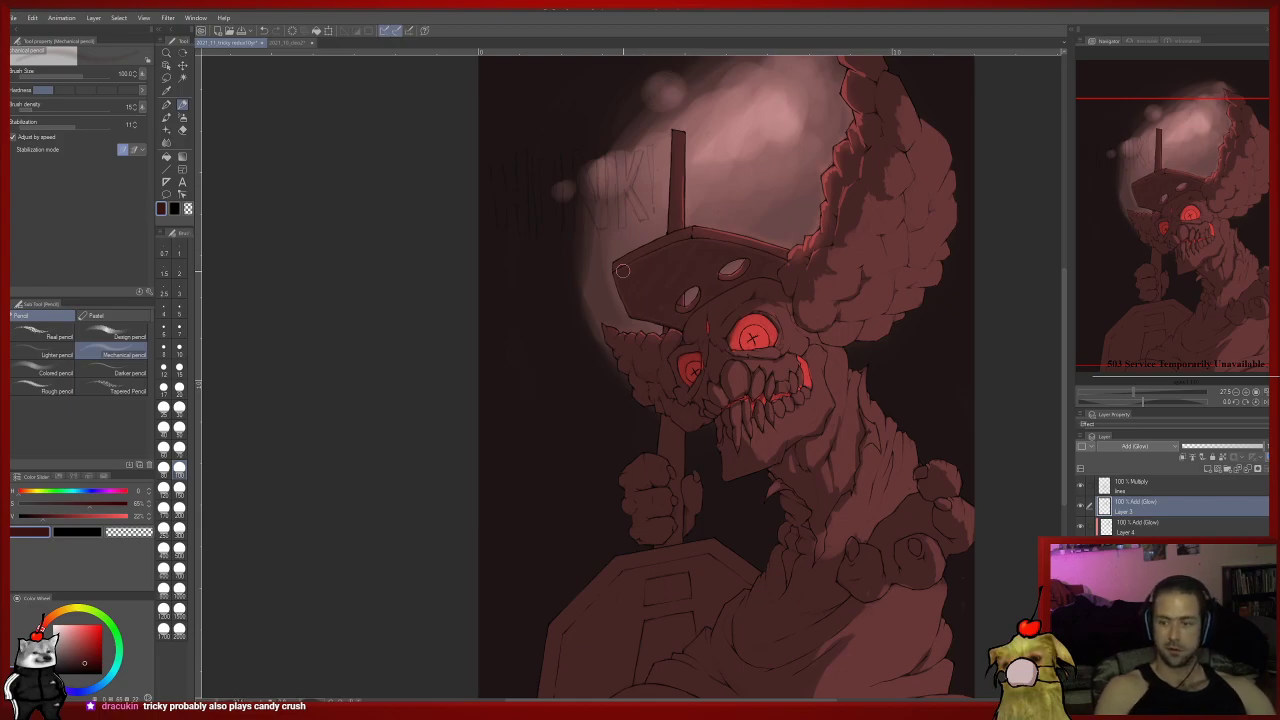
left_click_drag(786, 382, 728, 451)
left_click_drag(685, 394, 619, 350)
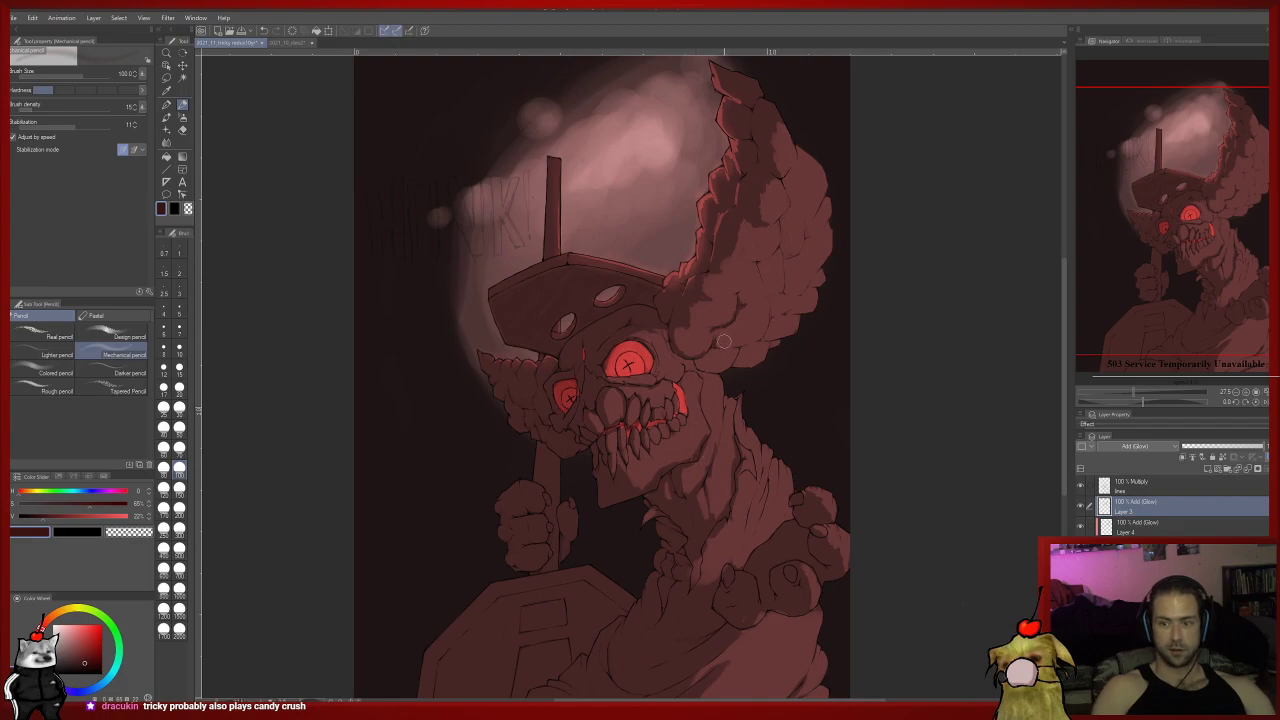
key("ctrl+z")
Brush a broad soft glow over the large horn's side of the figure with the Mechanical pencil at size 1500.
left_click(179, 609)
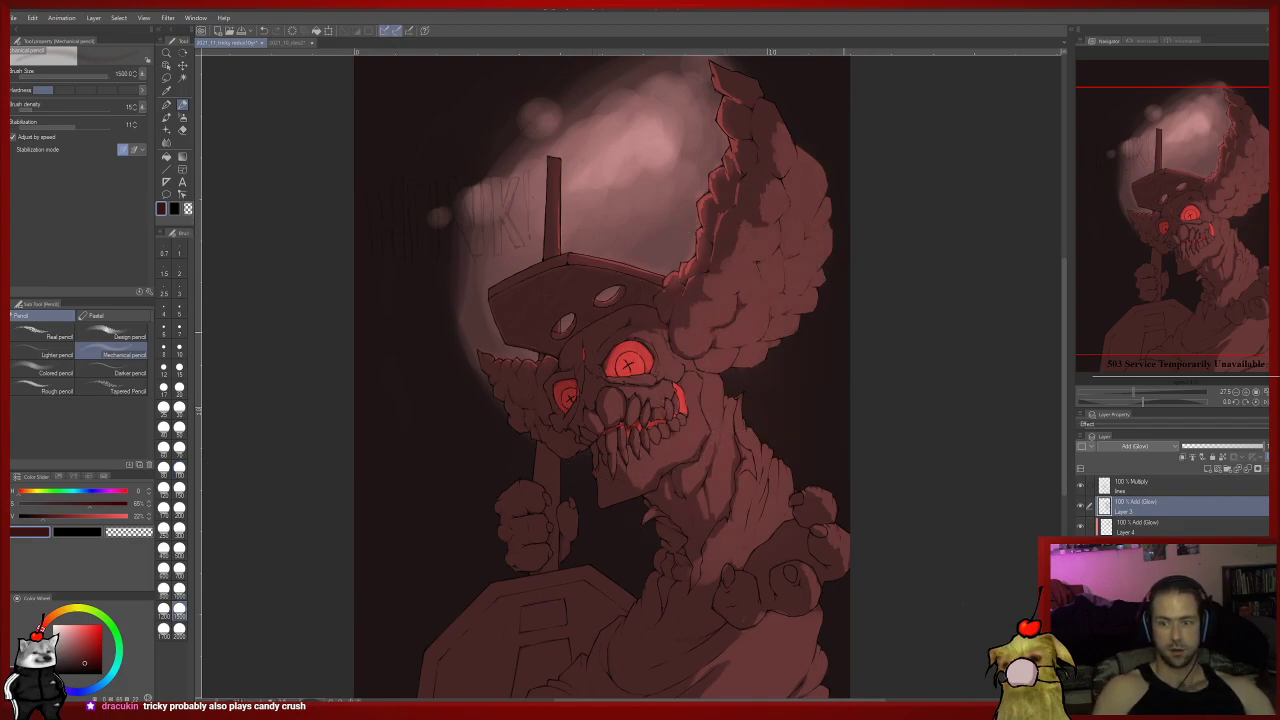
left_click_drag(843, 305, 874, 314)
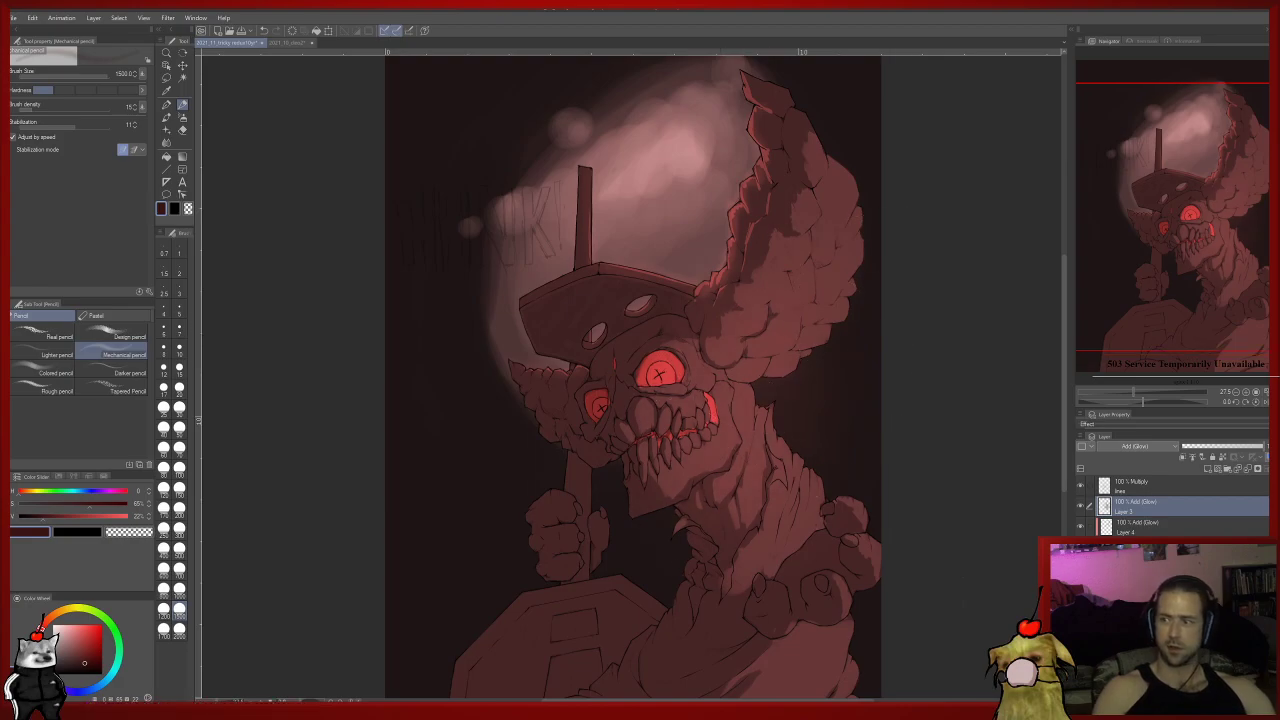
scroll(886, 300, "down", 2)
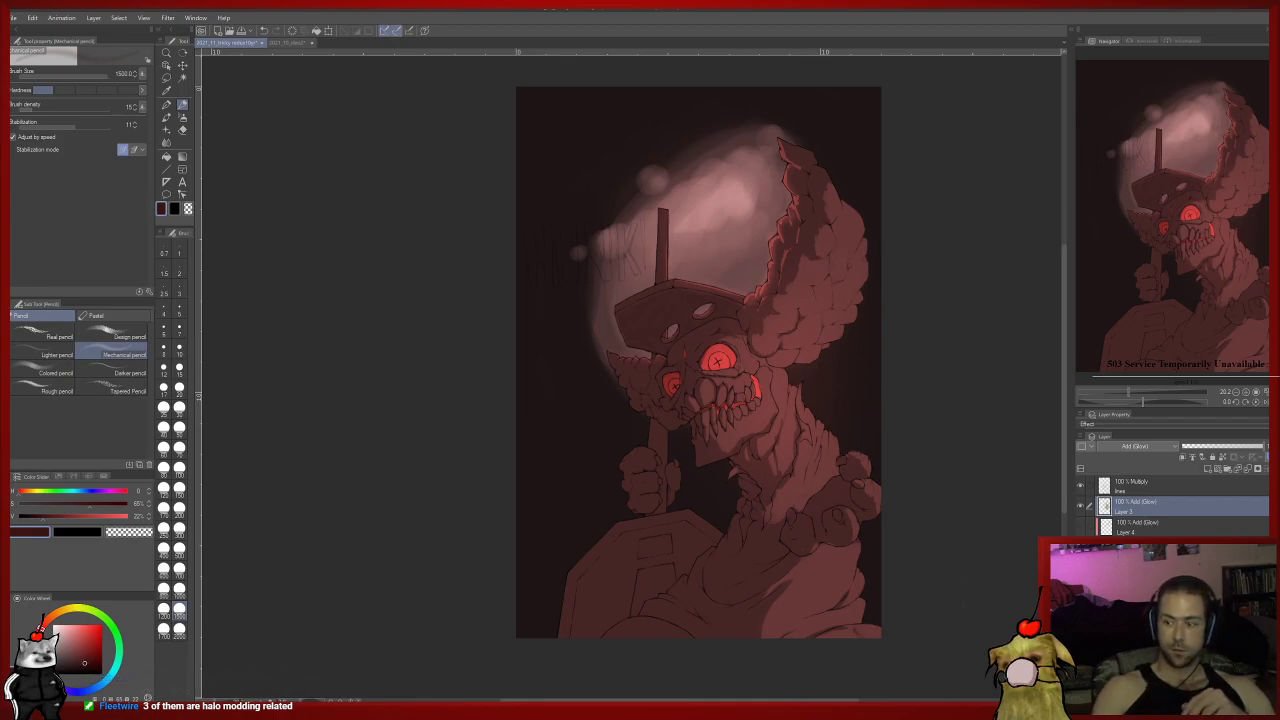
Compare the current lighting with the alternative shading by toggling layer visibility, then examine the face and the whole figure.
left_click_drag(1080, 505, 1080, 527)
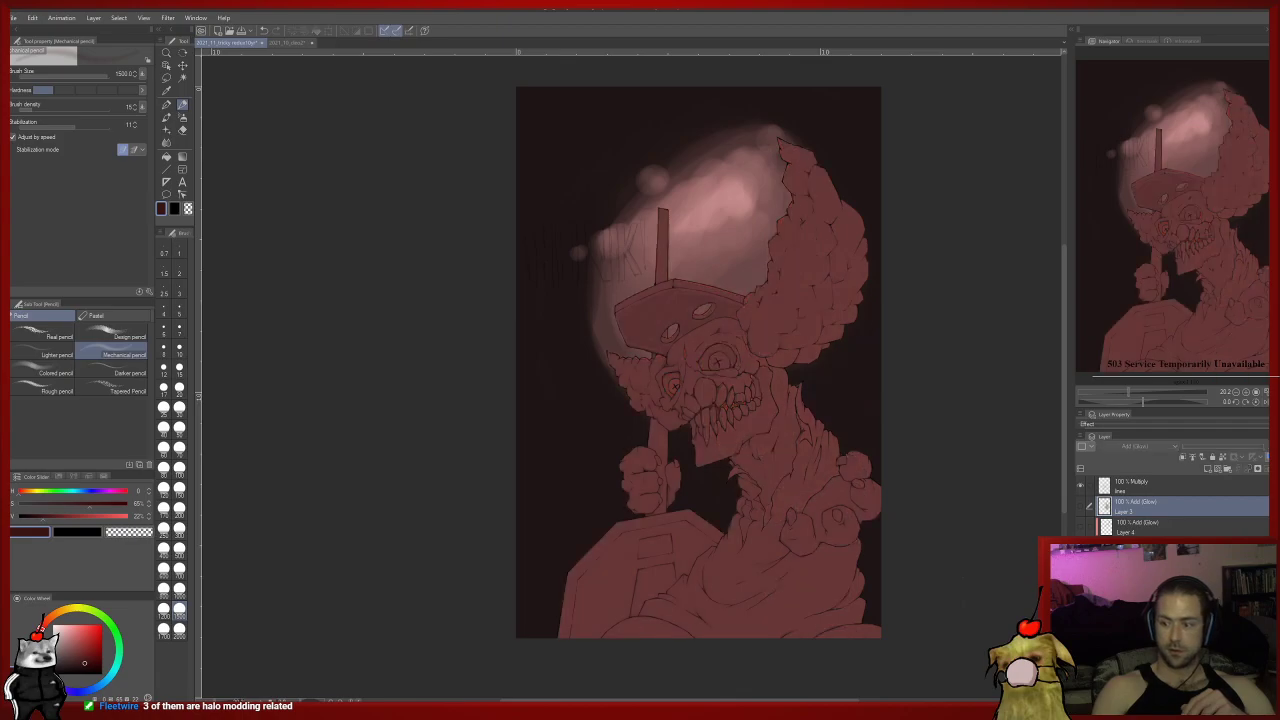
left_click(1080, 548)
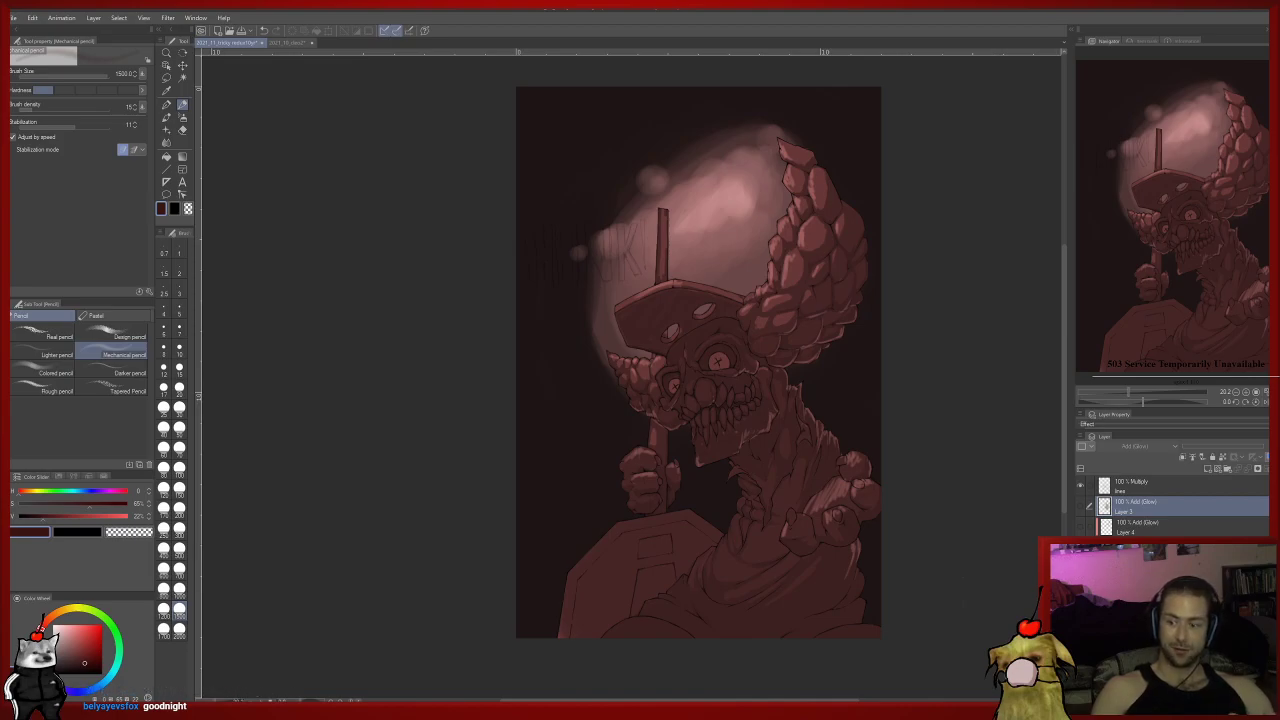
left_click(1080, 548)
left_click(1080, 548)
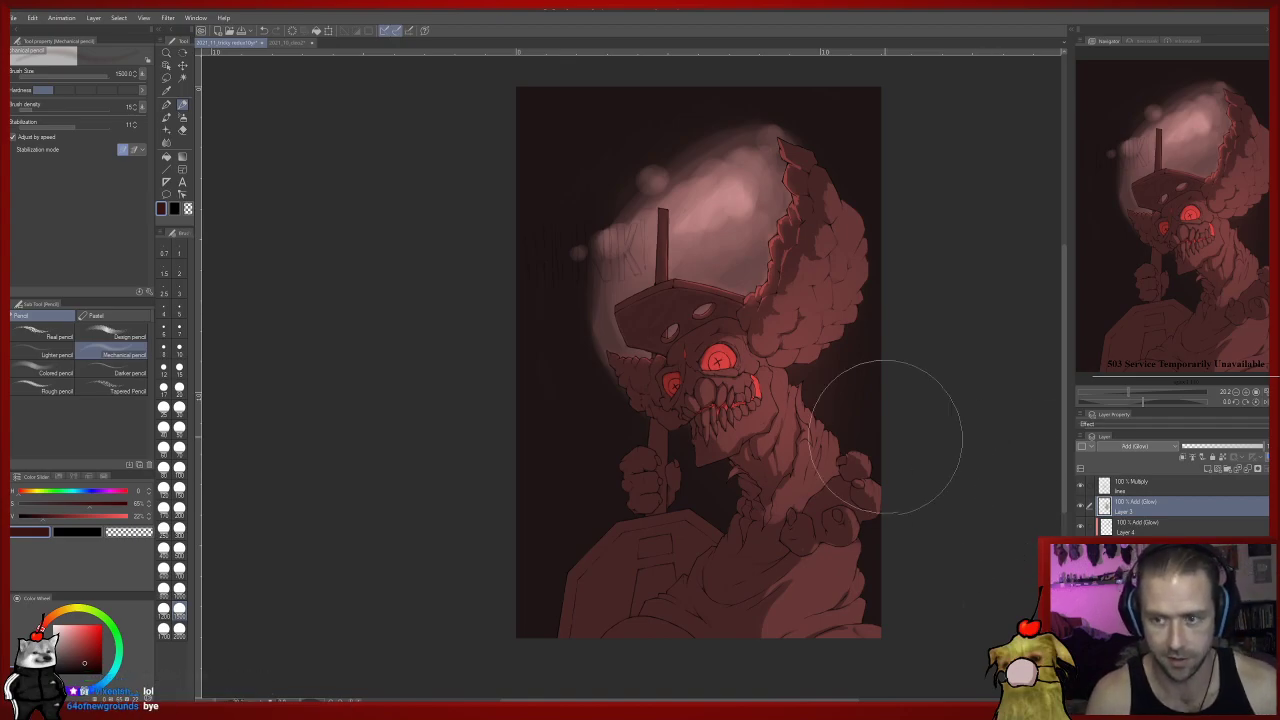
scroll(820, 400, "up", 2)
scroll(820, 400, "up", 8)
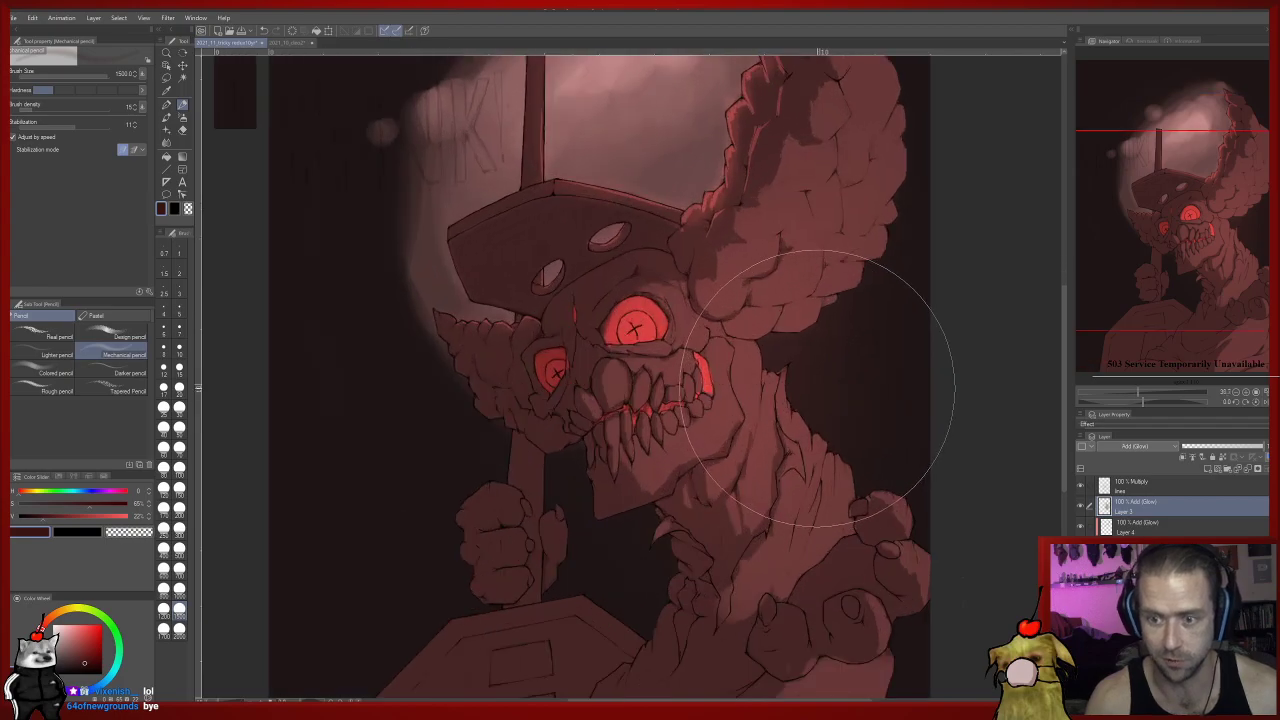
scroll(550, 365, "down", 5)
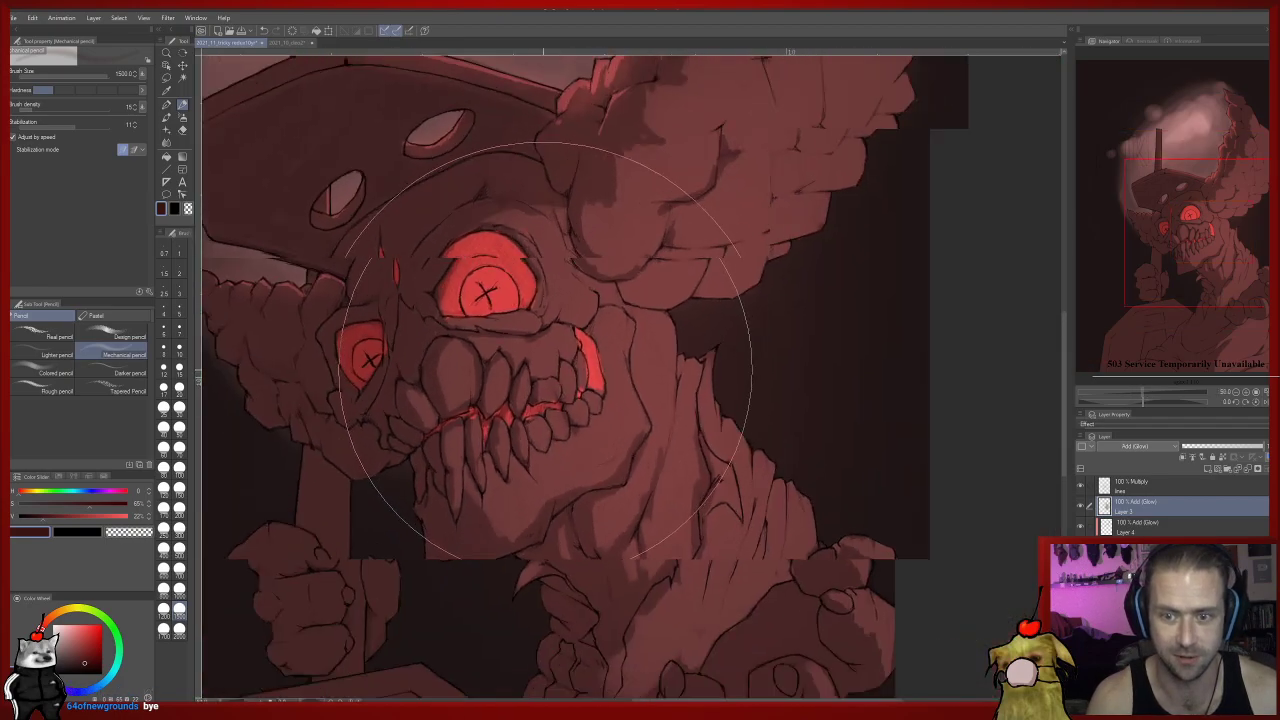
scroll(529, 400, "up", 8)
scroll(540, 370, "down", 10)
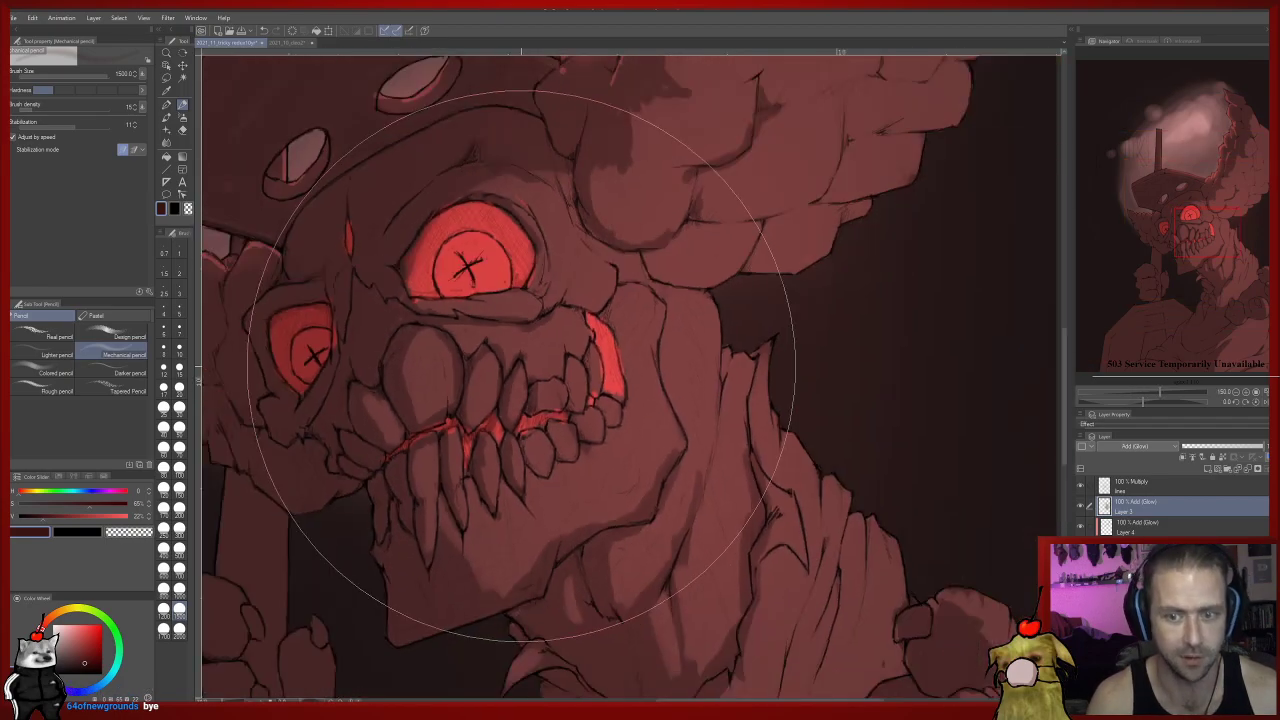
left_click_drag(582, 395, 594, 399)
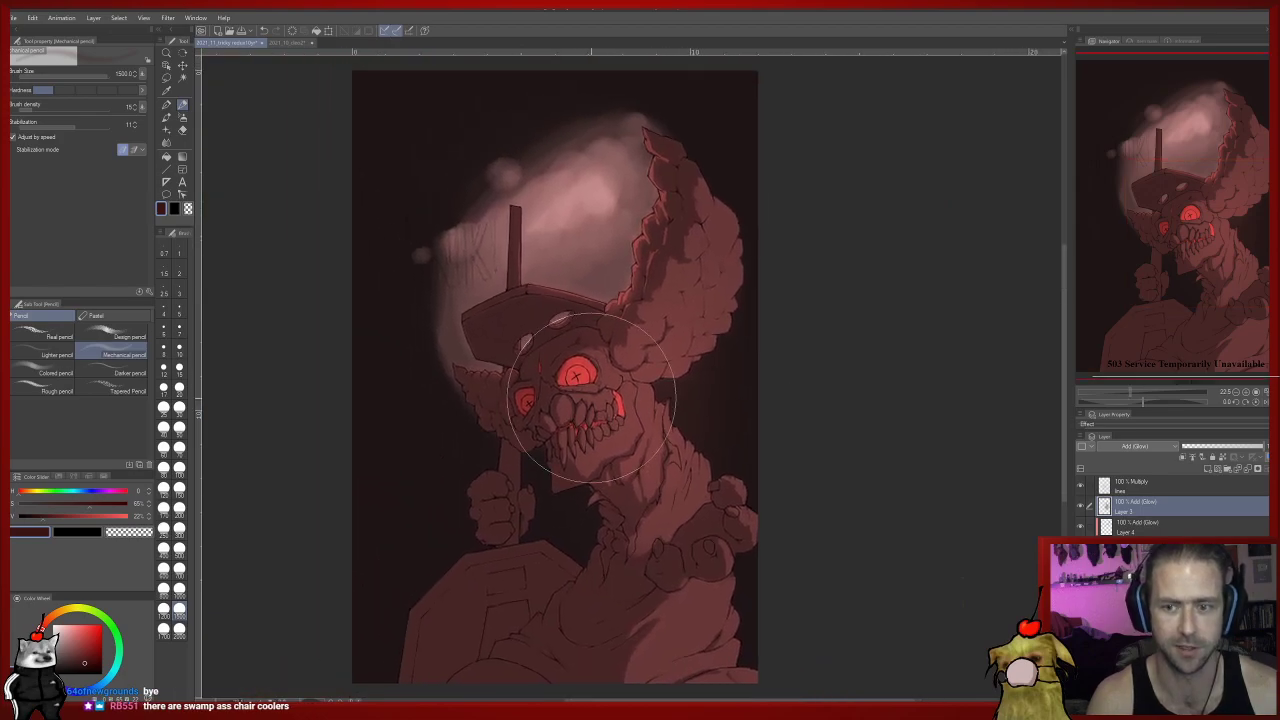